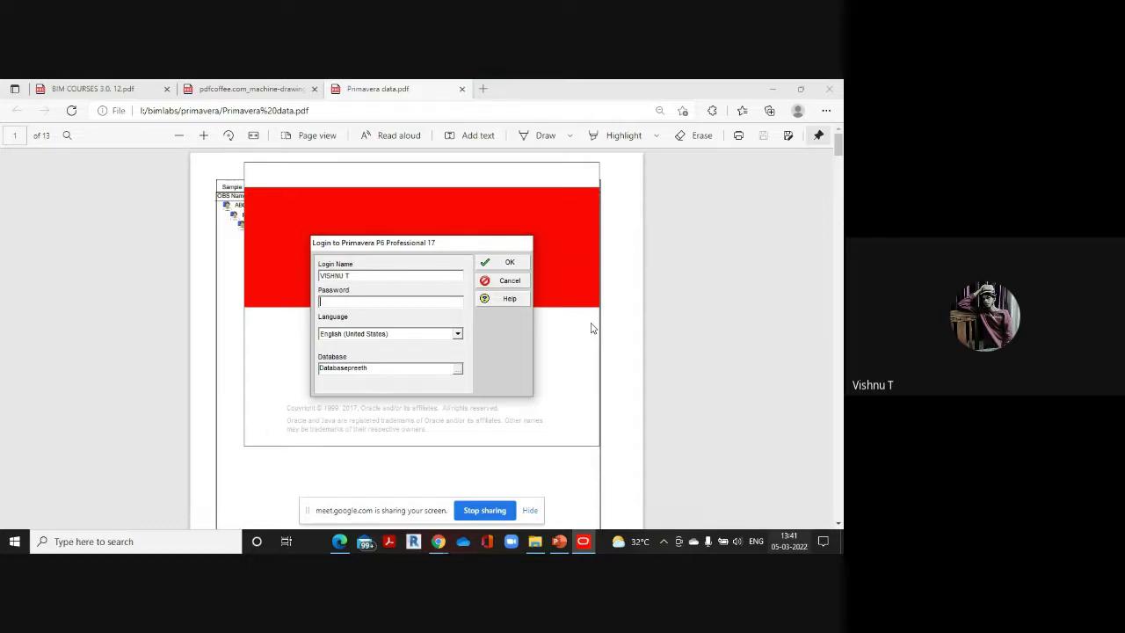
Open the Edit Database Connections list from the Login dialog and scroll through the available databases
click(458, 370)
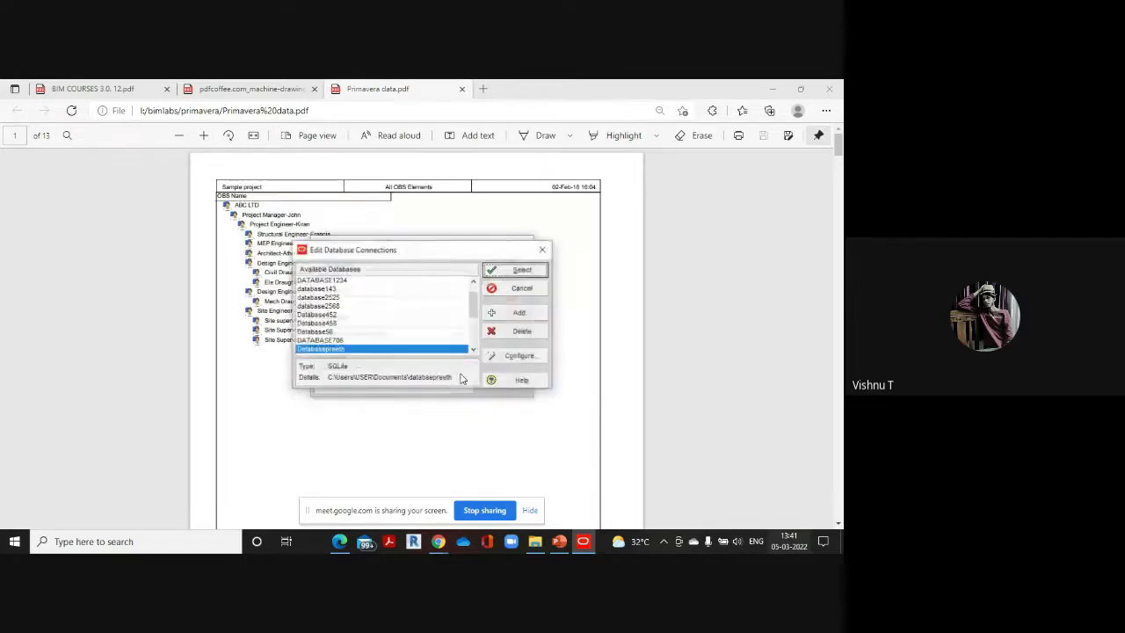
click(540, 267)
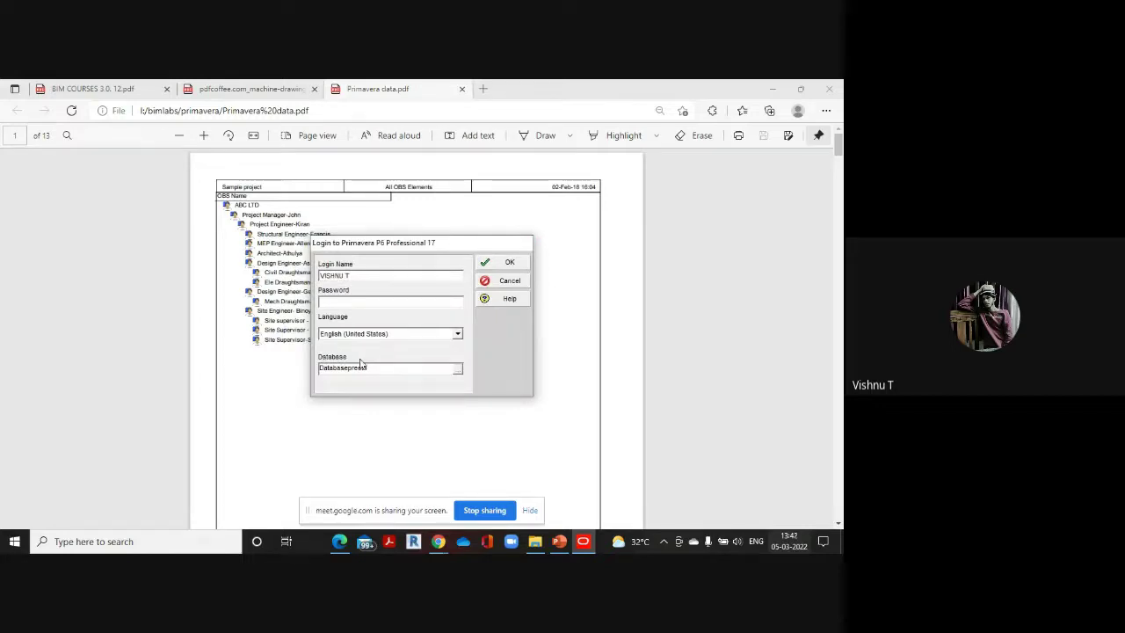
click(457, 371)
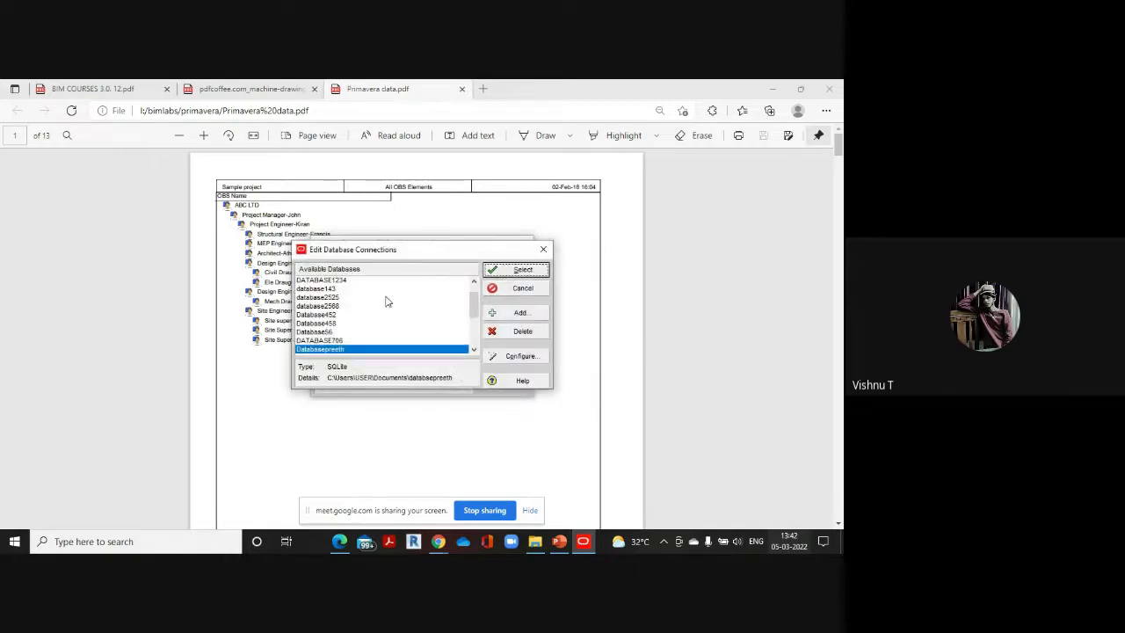
scroll(356, 324, down, 2)
scroll(333, 323, up, 3)
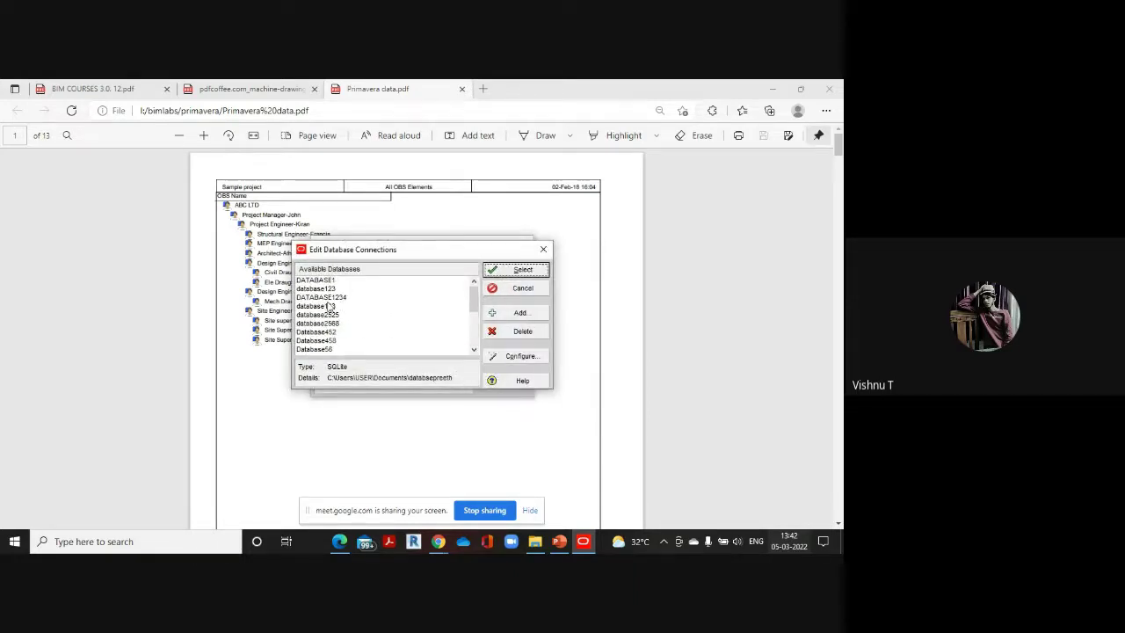
scroll(329, 306, down, 1)
scroll(329, 306, down, 3)
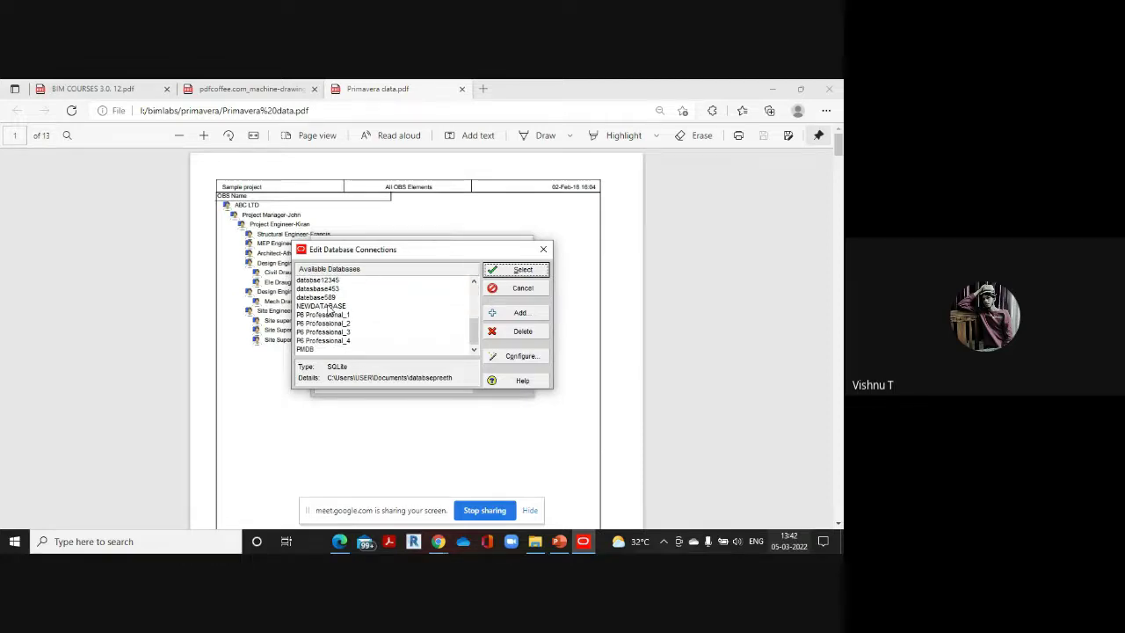
scroll(330, 308, up, 2)
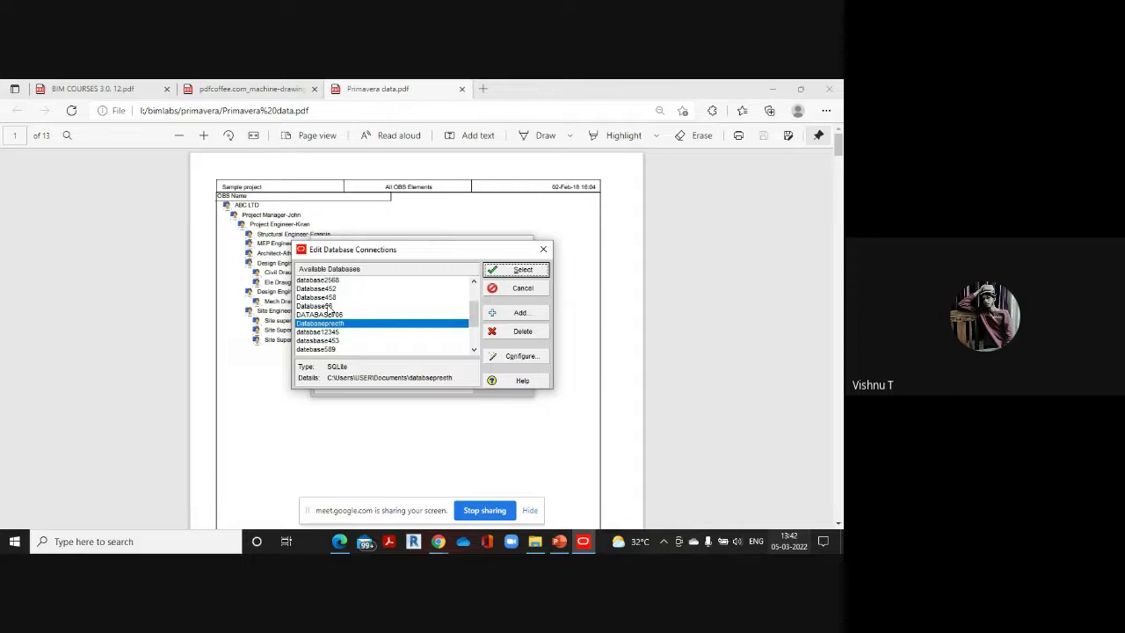
scroll(331, 309, up, 2)
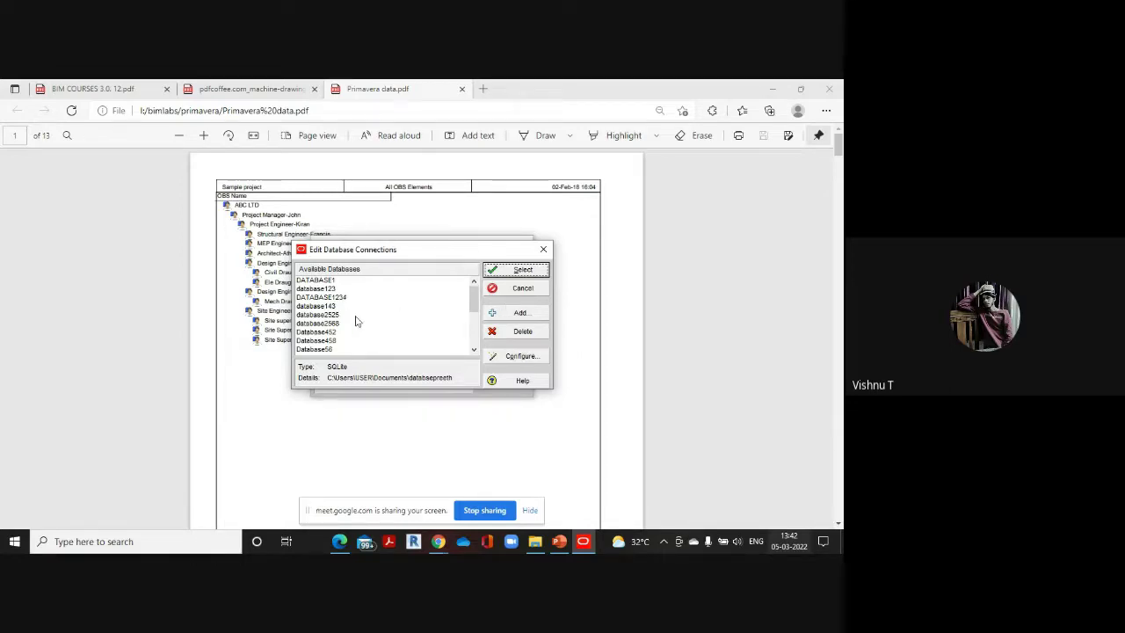
scroll(355, 322, down, 3)
scroll(355, 322, up, 3)
Add a new connection with alias Databasesvc using the P6 Pro Standalone (SQLite) driver
click(523, 314)
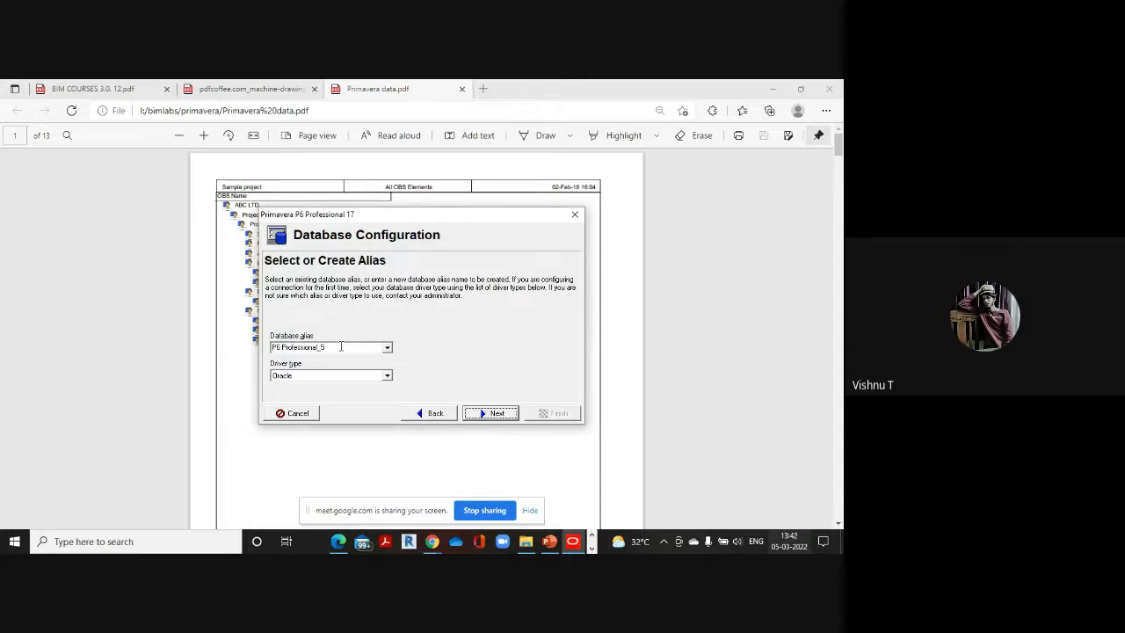
click(324, 347)
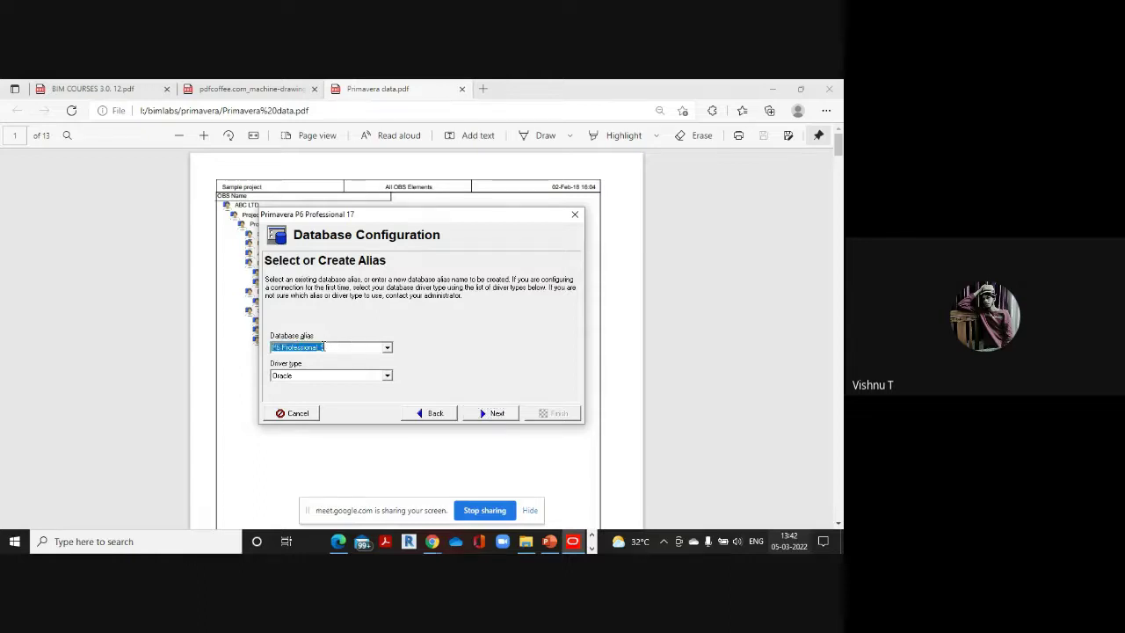
key(BackSpace)
text(d)
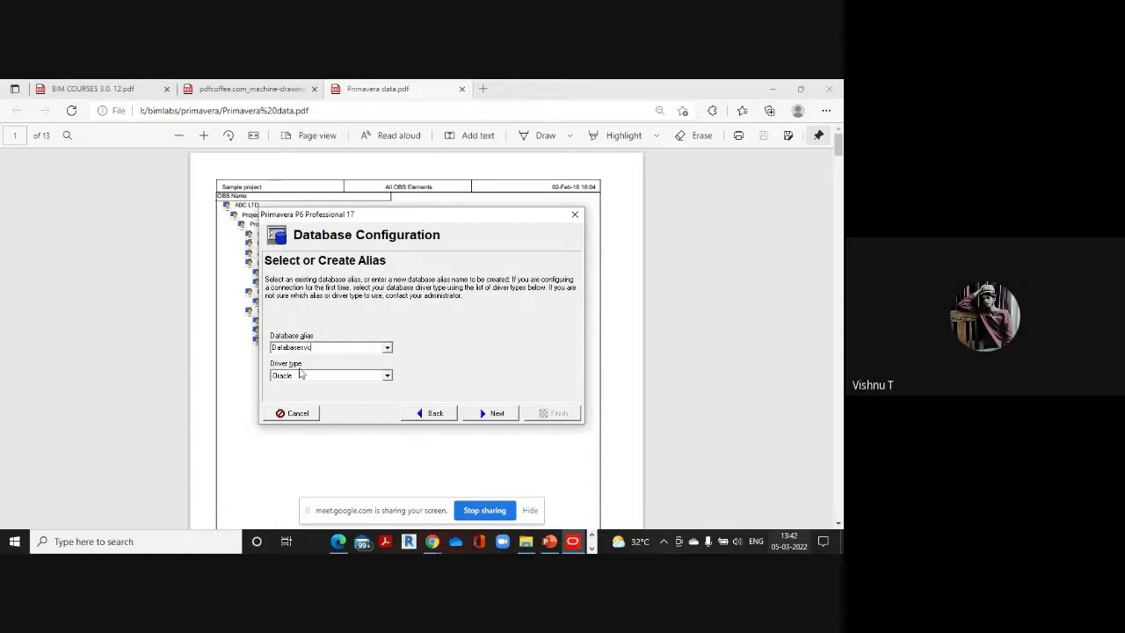
click(386, 375)
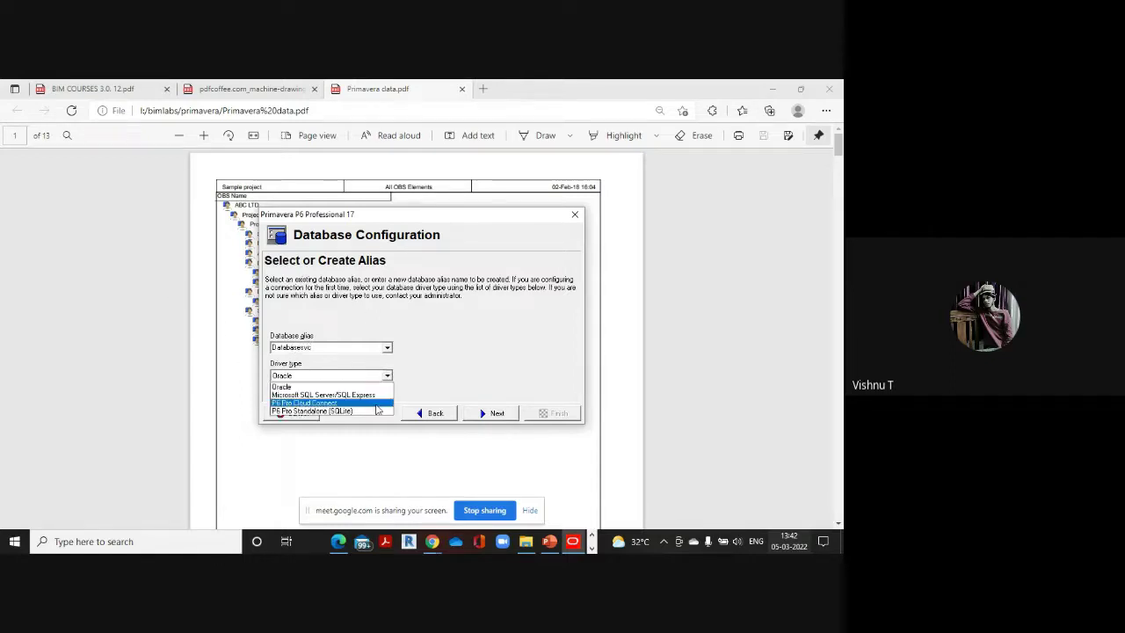
click(322, 411)
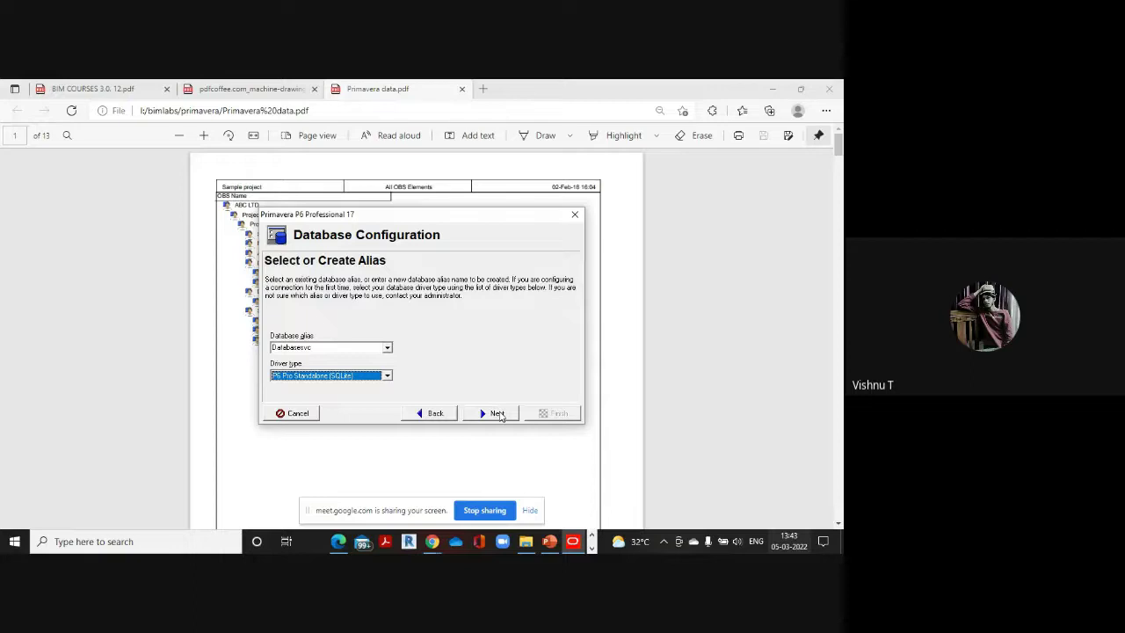
click(497, 413)
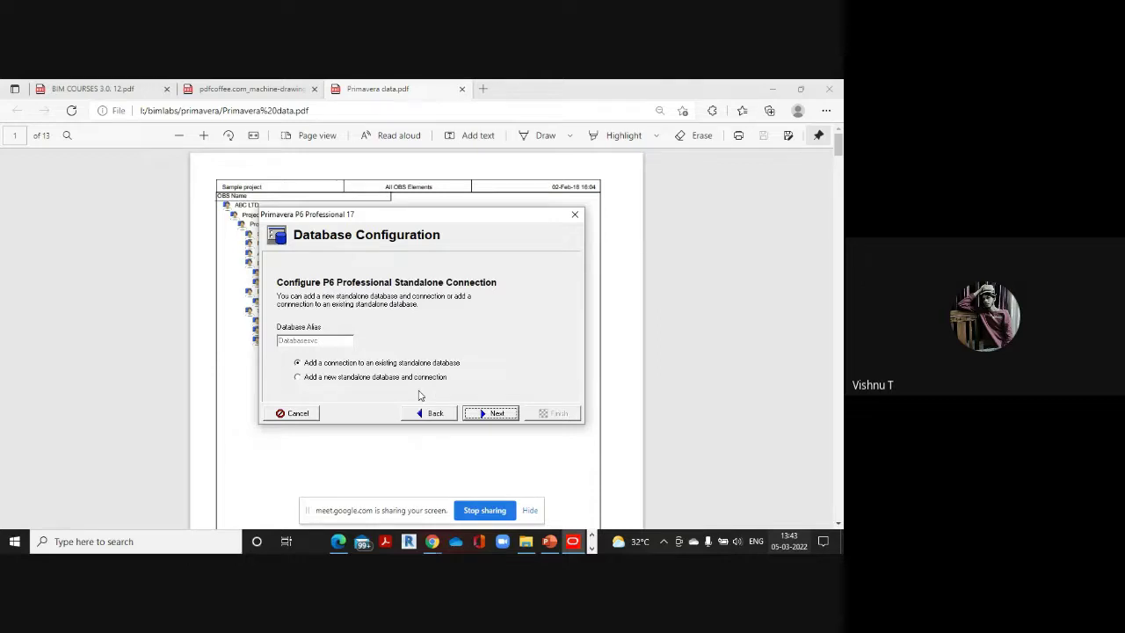
Choose a new standalone database, replace the admin login and personal name with the user's name, and enter a password
click(305, 377)
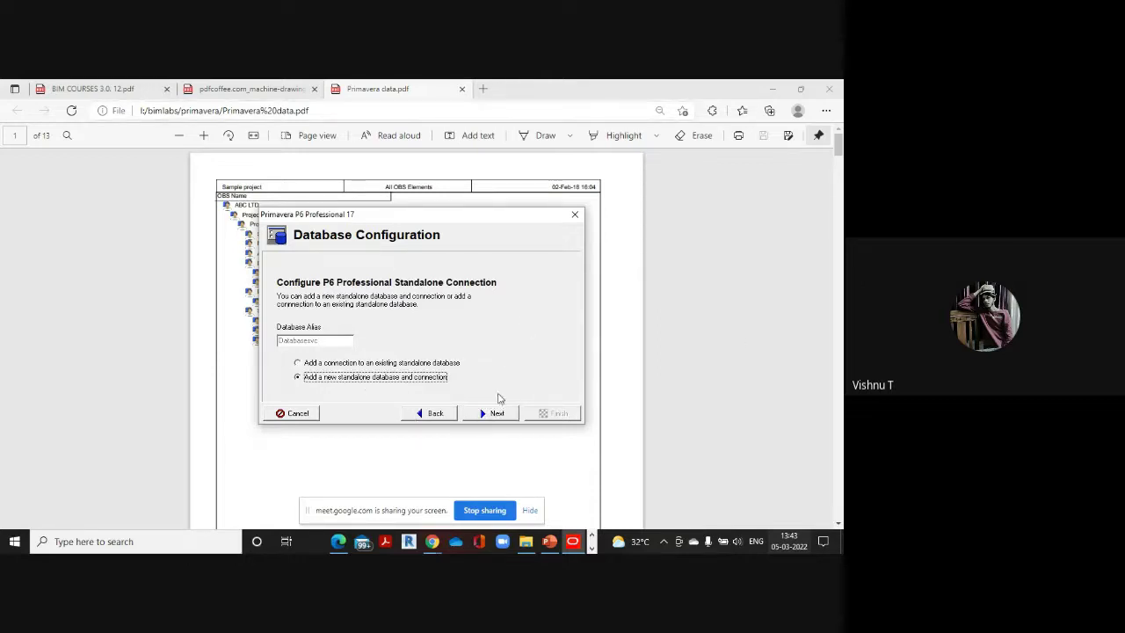
click(498, 413)
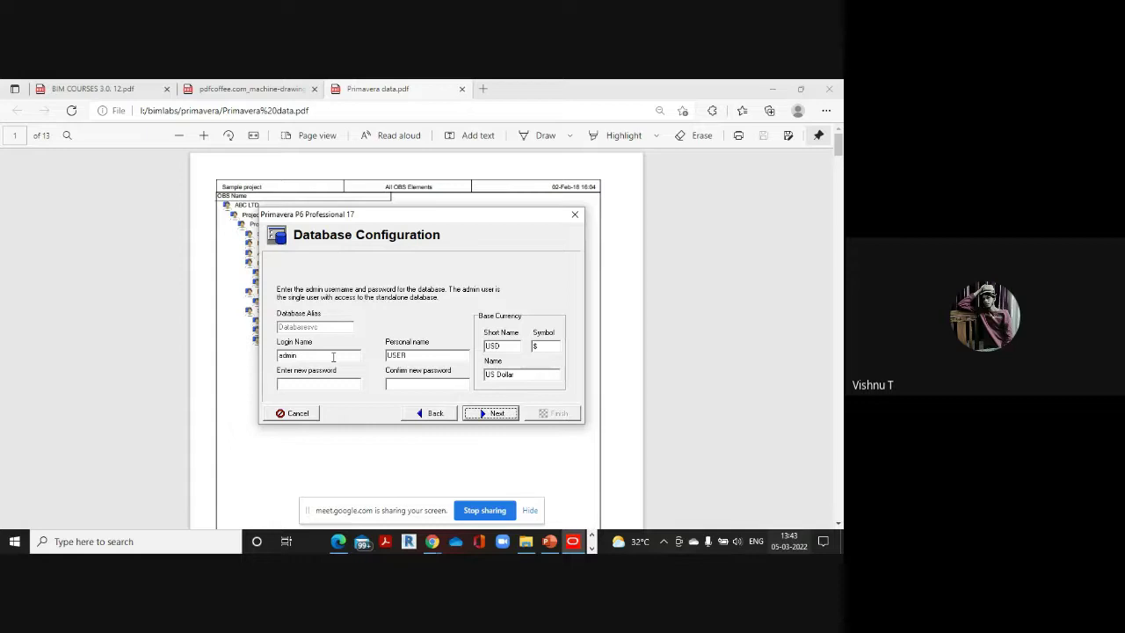
drag(334, 356, 258, 350)
key(BackSpace)
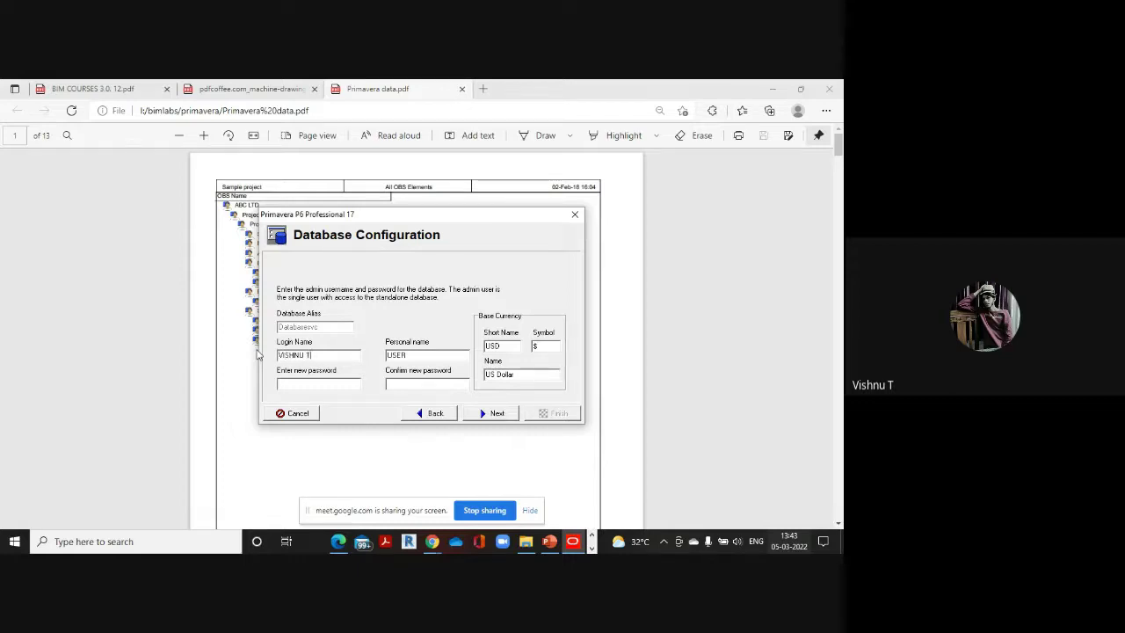
drag(413, 355, 352, 349)
key(BackSpace)
click(302, 384)
text(*)
Save the database file as SVC in Documents, turn off Load Sample Data, and create the connection
click(498, 415)
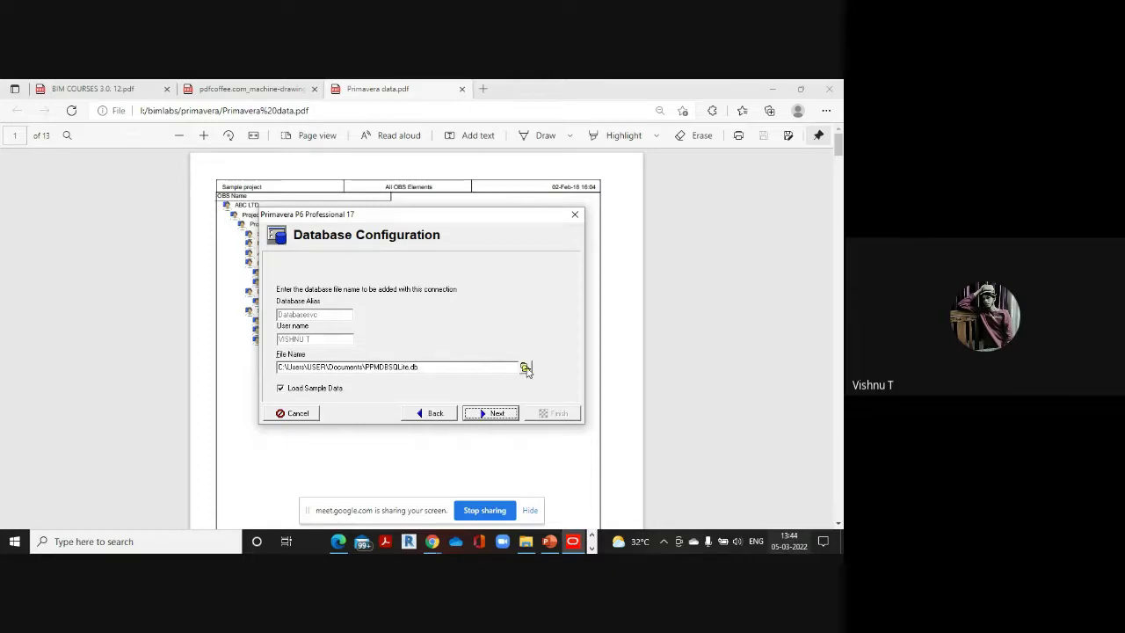
click(524, 368)
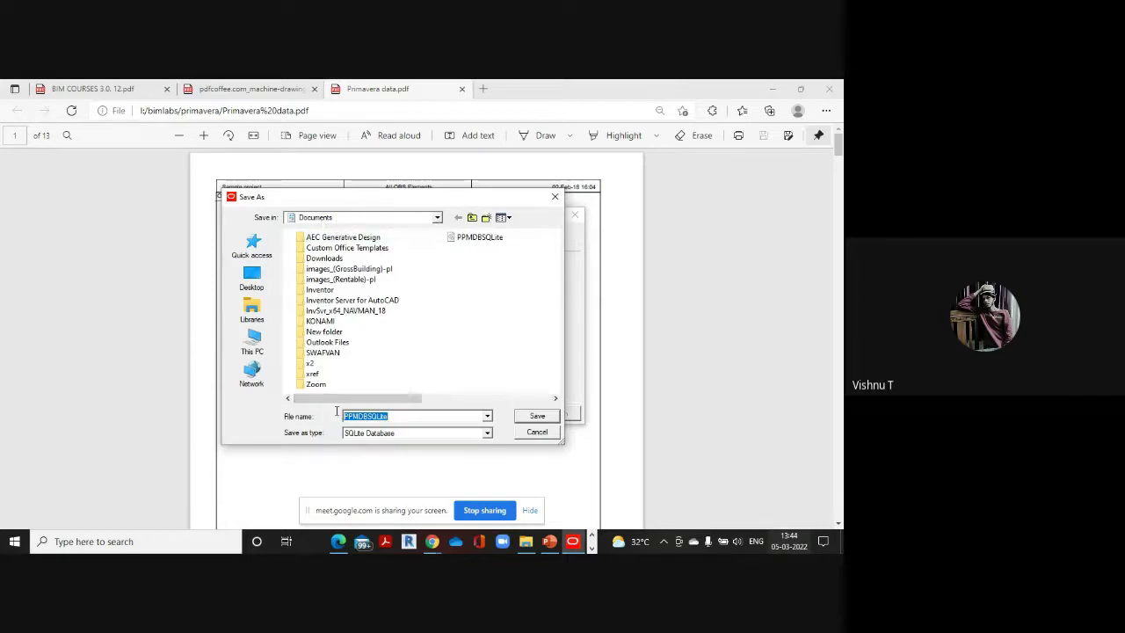
key(BackSpace)
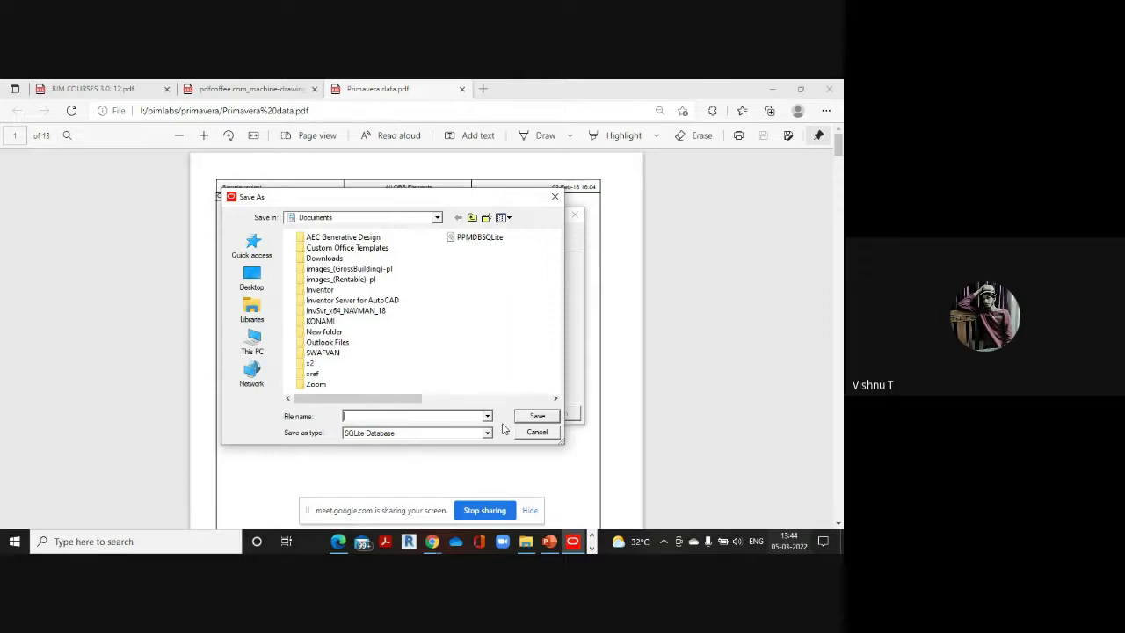
text(SVC)
click(537, 416)
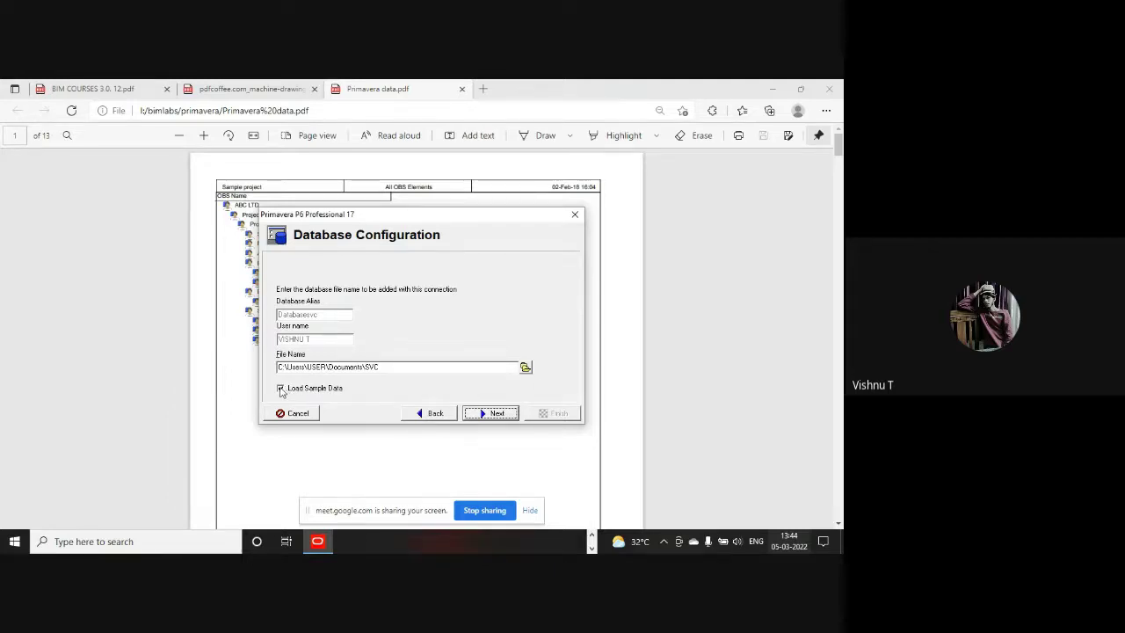
click(281, 390)
click(281, 388)
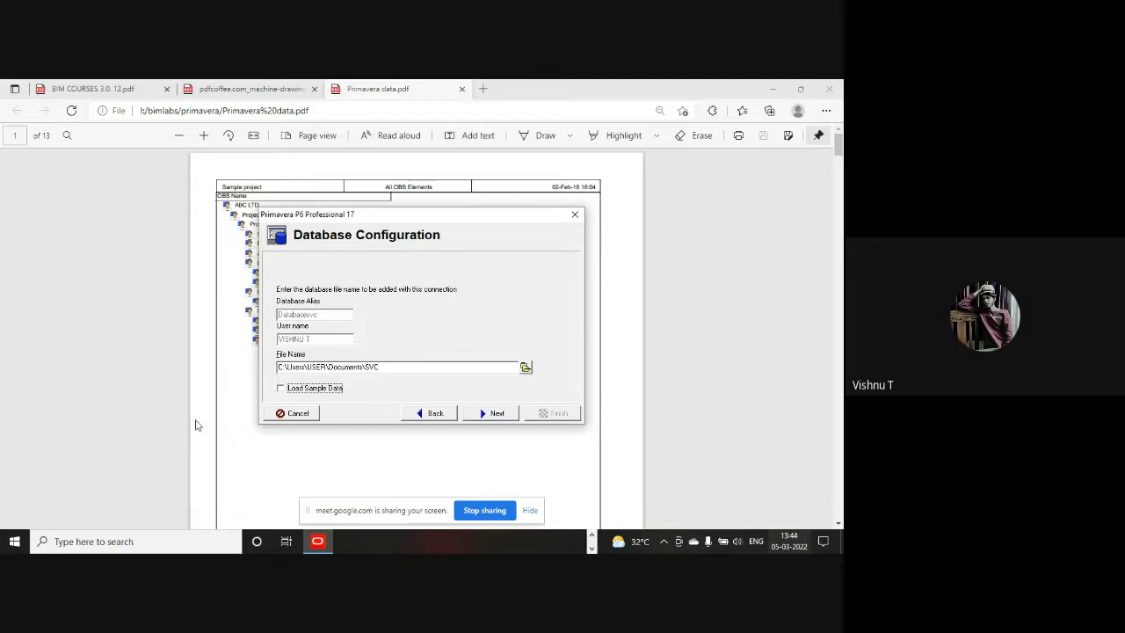
click(500, 415)
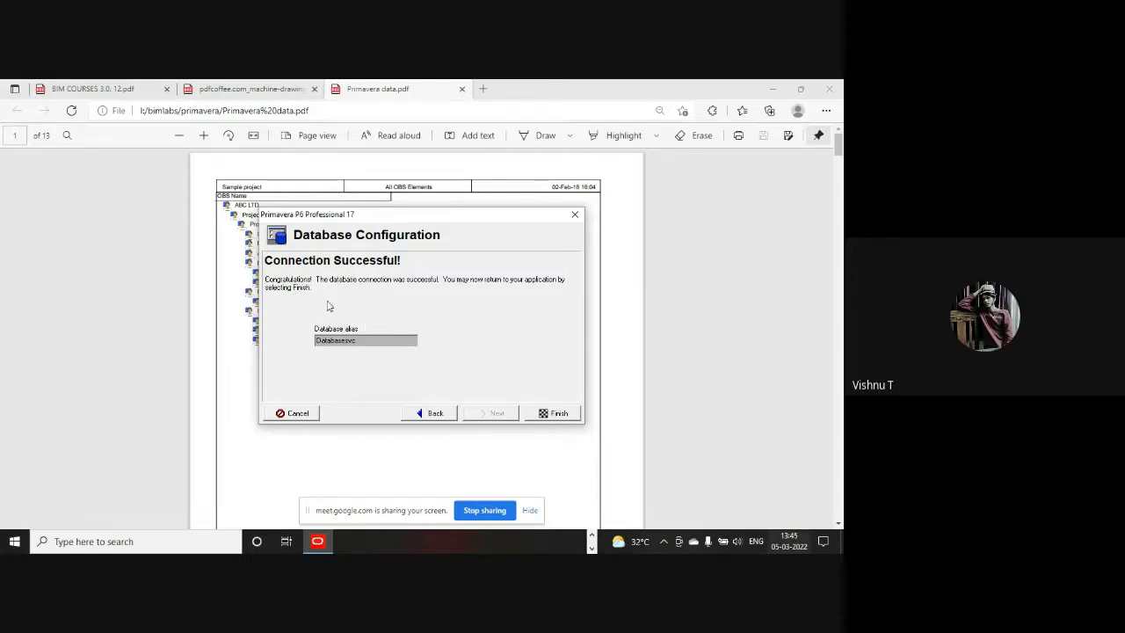
Finish the wizard and log in to Databasesvc with the user's login name and password
click(567, 413)
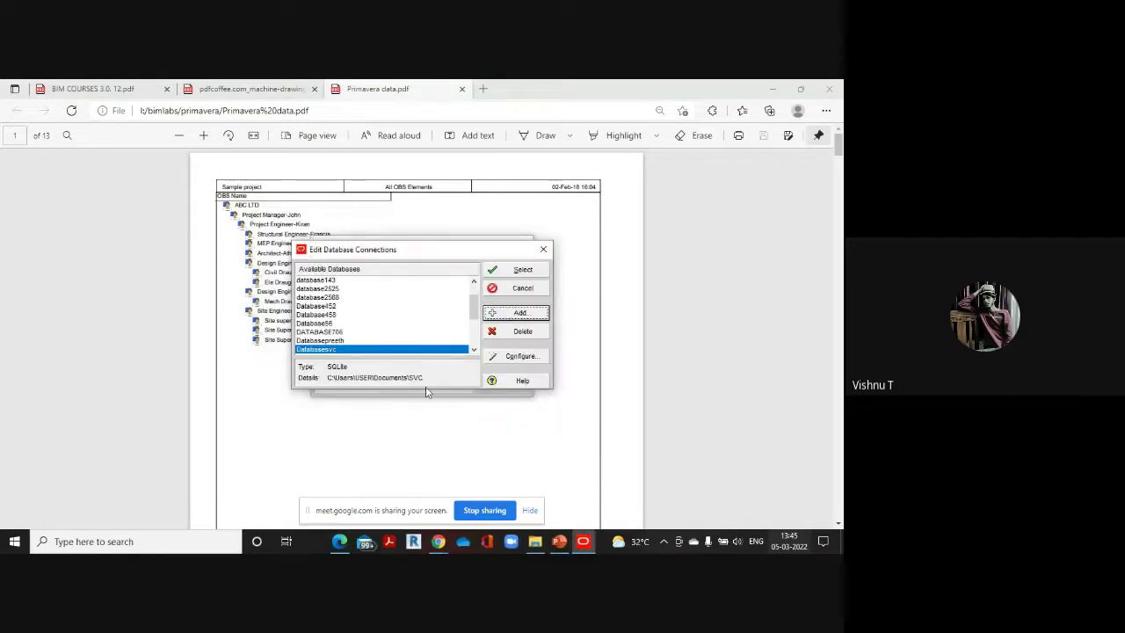
scroll(376, 333, up, 1)
scroll(351, 322, up, 2)
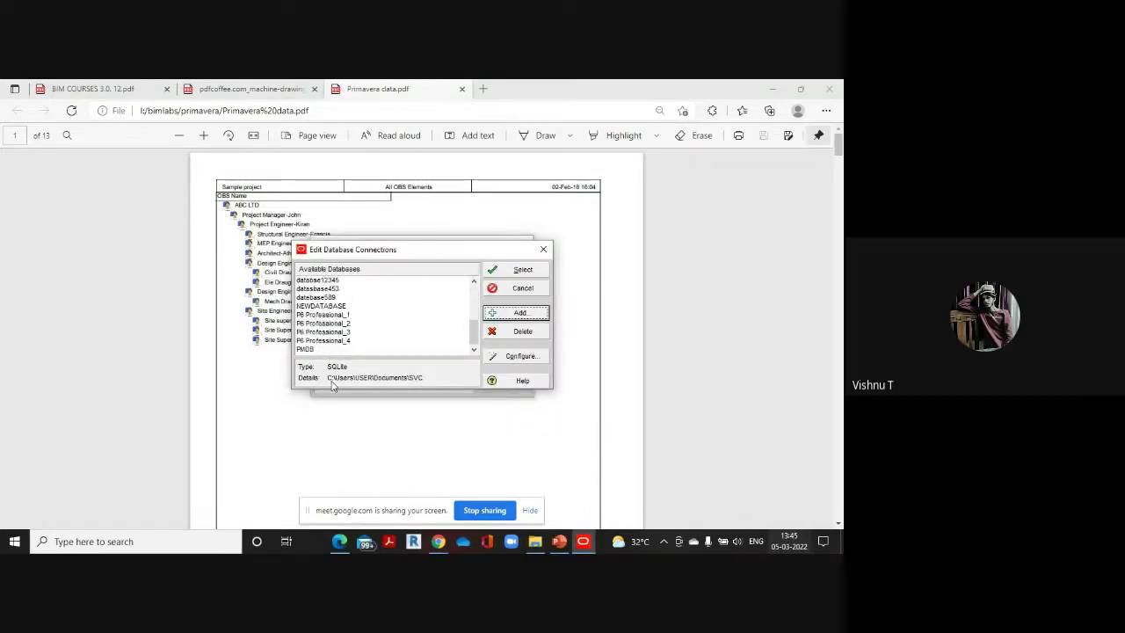
scroll(334, 325, down, 5)
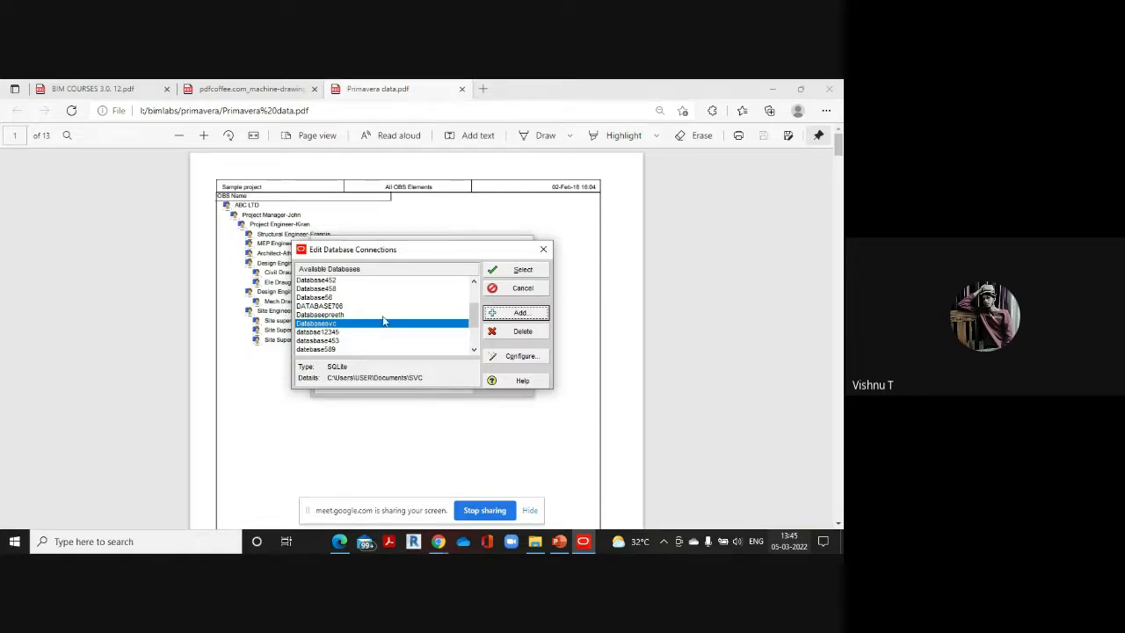
click(524, 270)
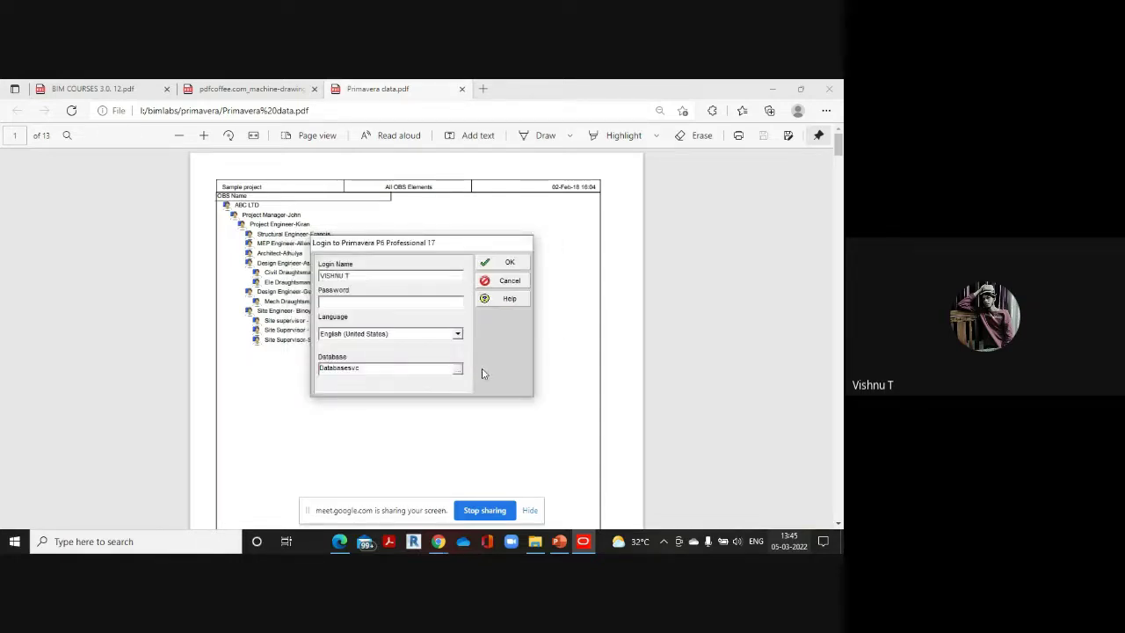
drag(351, 275, 294, 273)
key(BackSpace)
text(V)
click(347, 303)
click(512, 261)
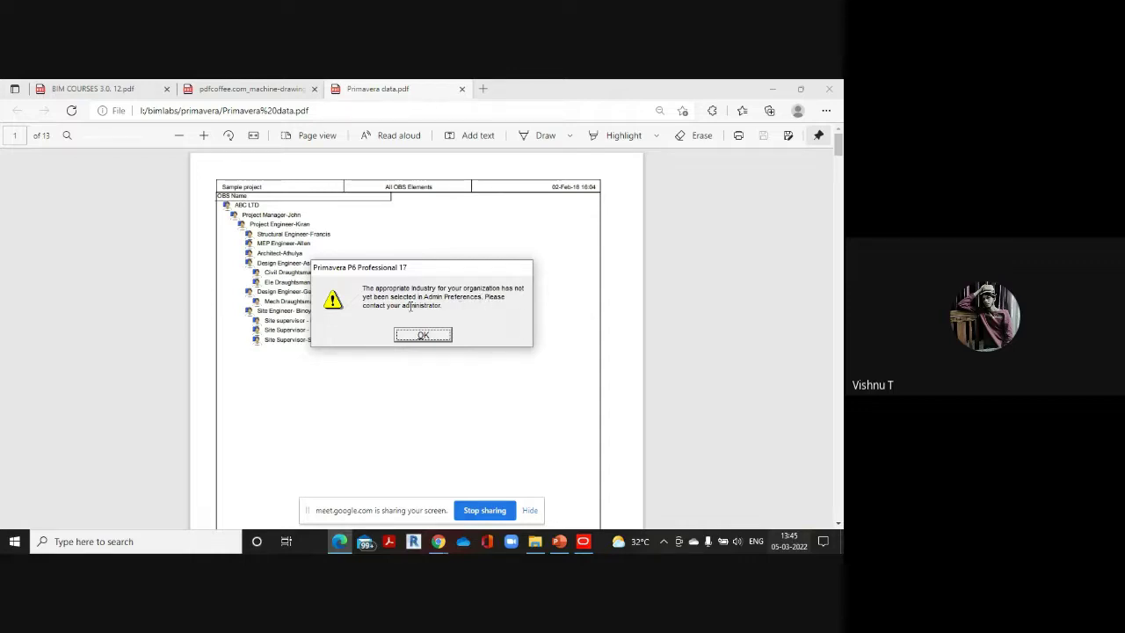
Dismiss the industry warning and widen the projects table until Strategic Priority shows
click(420, 336)
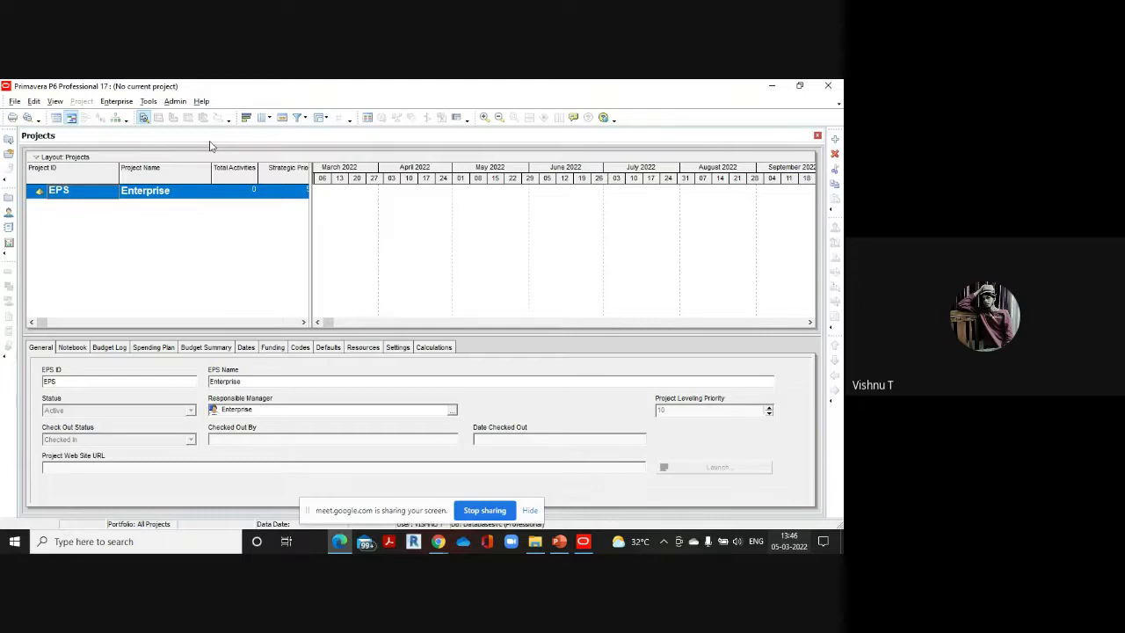
click(317, 248)
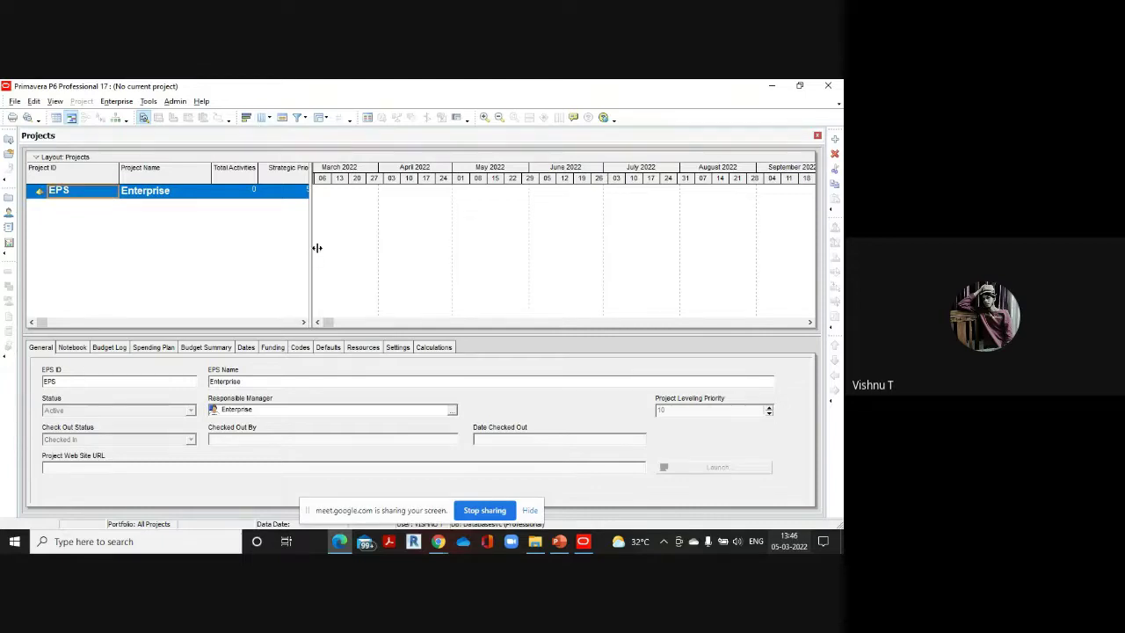
drag(317, 248, 468, 259)
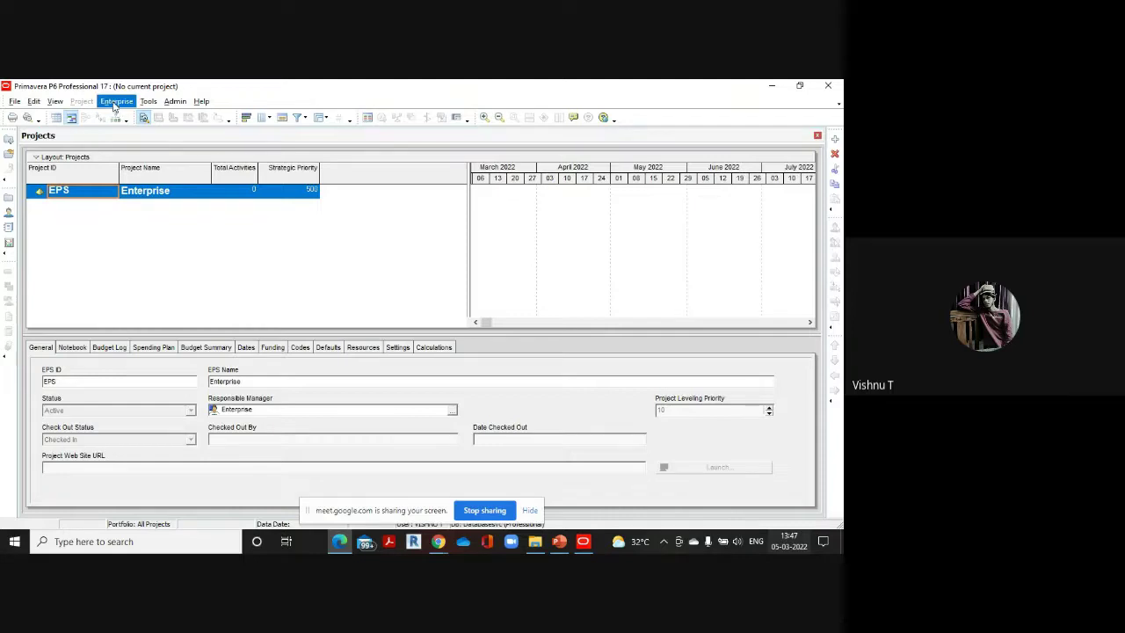
Open the Enterprise Project Structure and rename the root EPS to BIMLABS
click(115, 104)
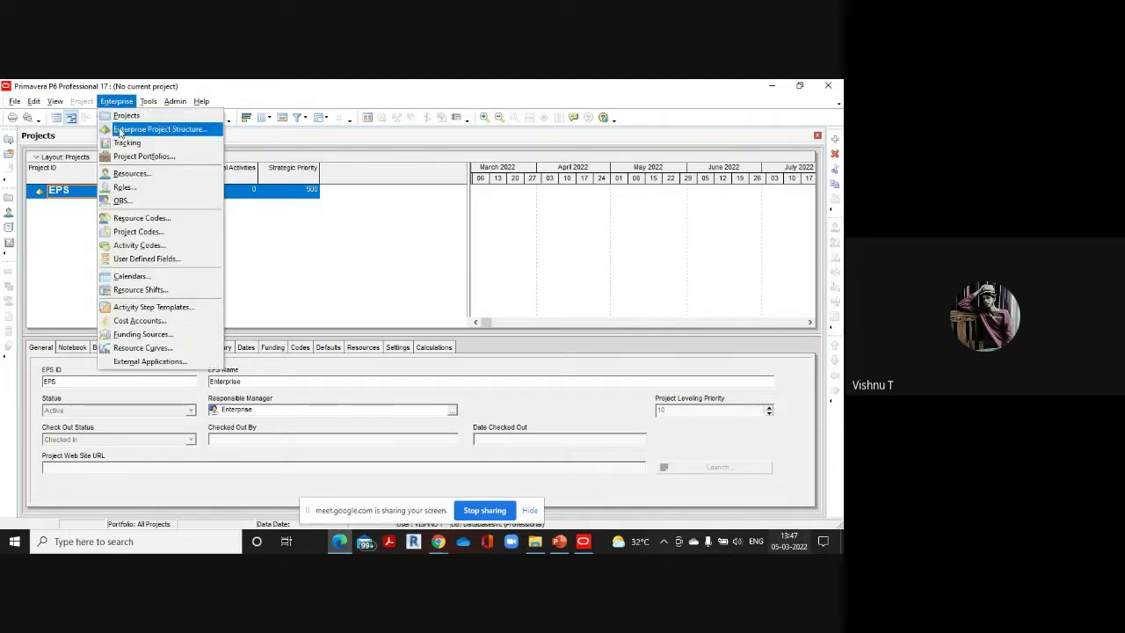
click(119, 132)
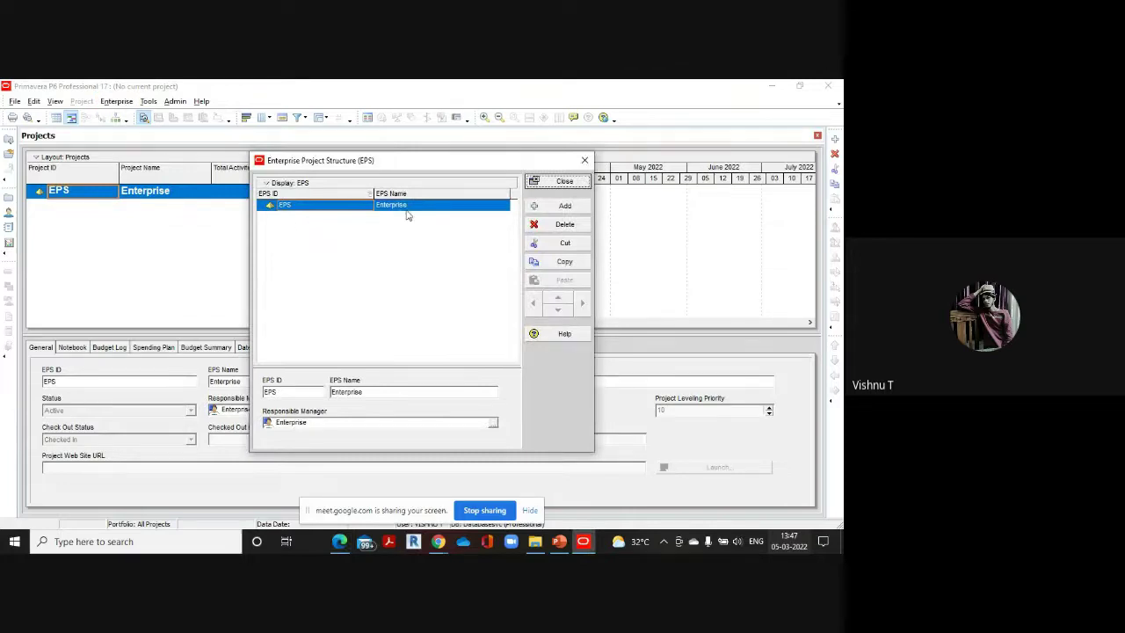
click(419, 208)
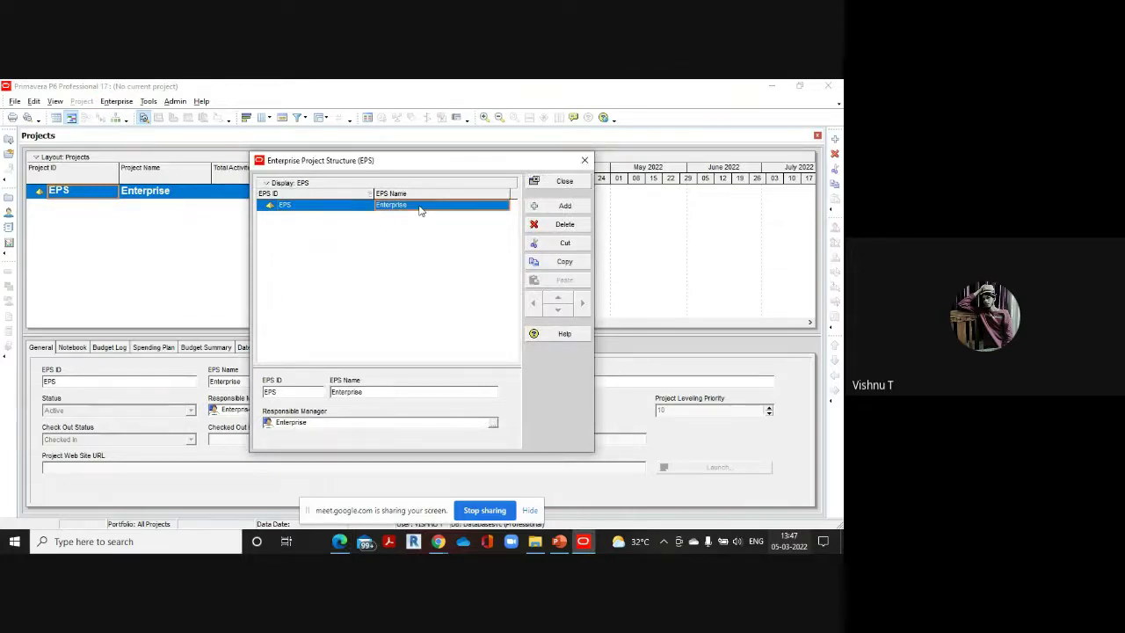
click(419, 207)
key(BackSpace)
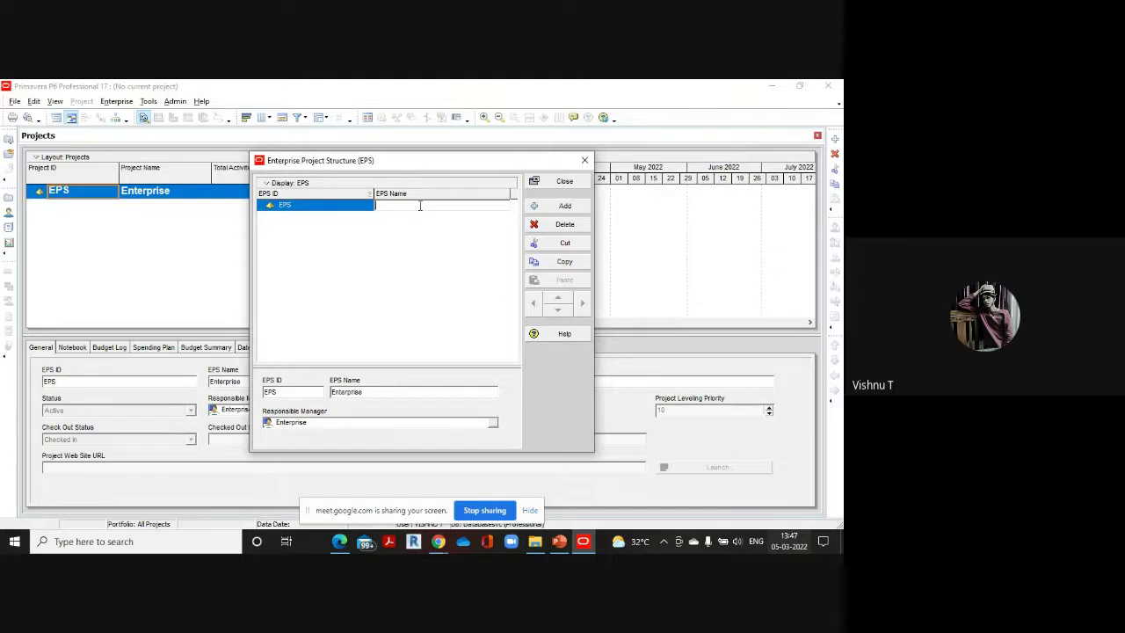
text(BIMLABS)
Set the root EPS ID to BMLS and add a child EPS beneath it
click(321, 206)
click(323, 205)
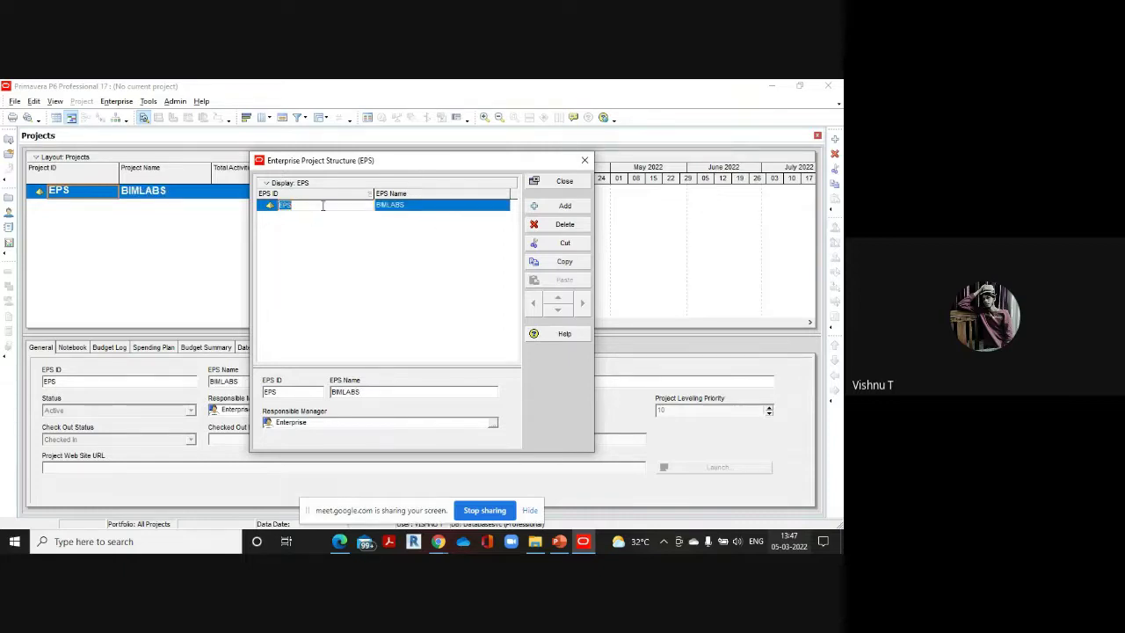
key(BackSpace)
text(BMLS)
click(562, 205)
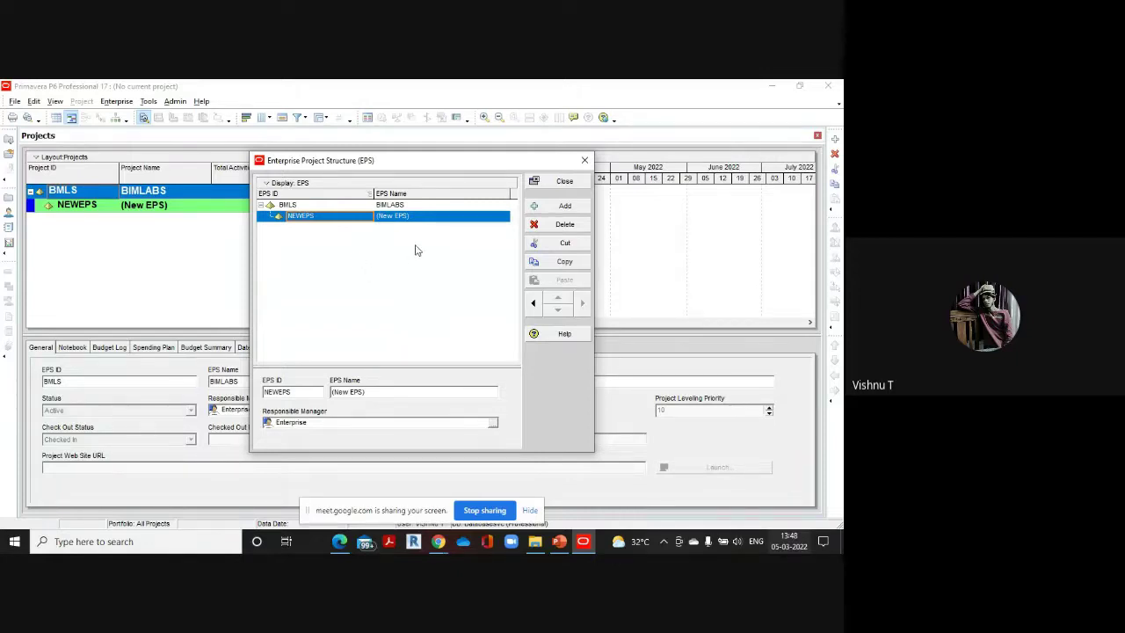
click(335, 216)
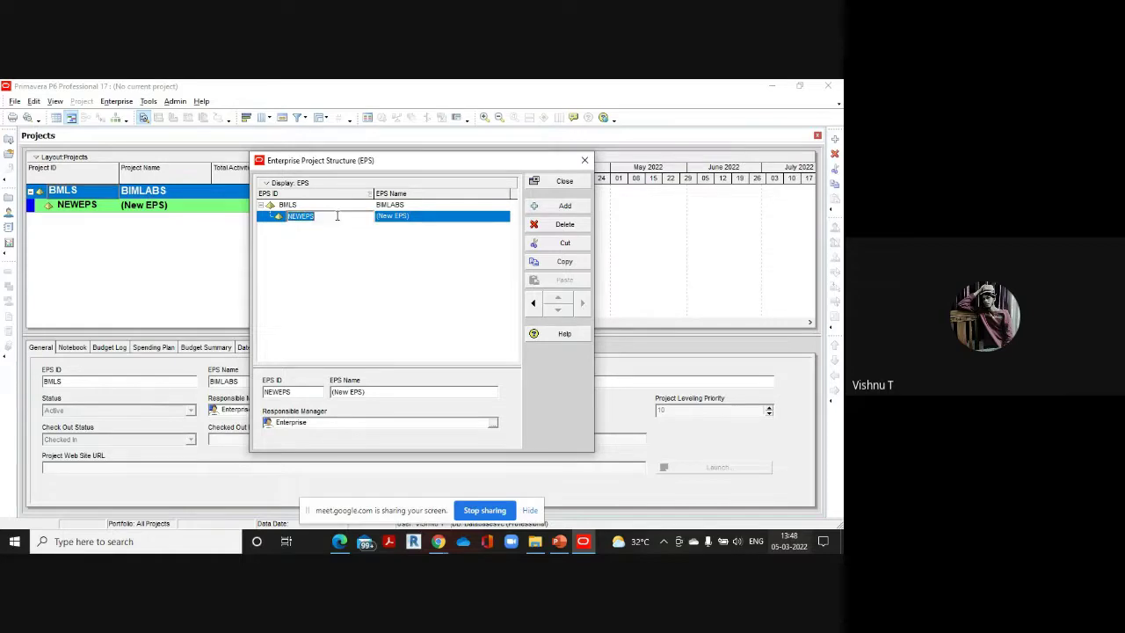
key(BackSpace)
click(419, 220)
Dismiss the missing-ID warning and name the new child EPS TRAINING DEPARTMENT
click(432, 329)
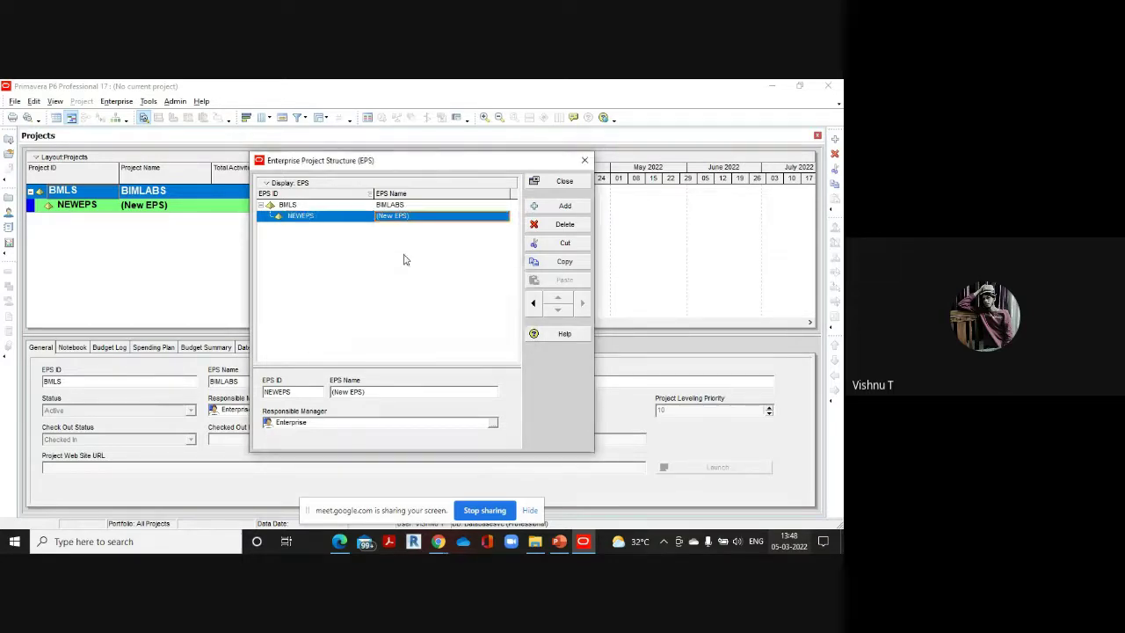
click(419, 218)
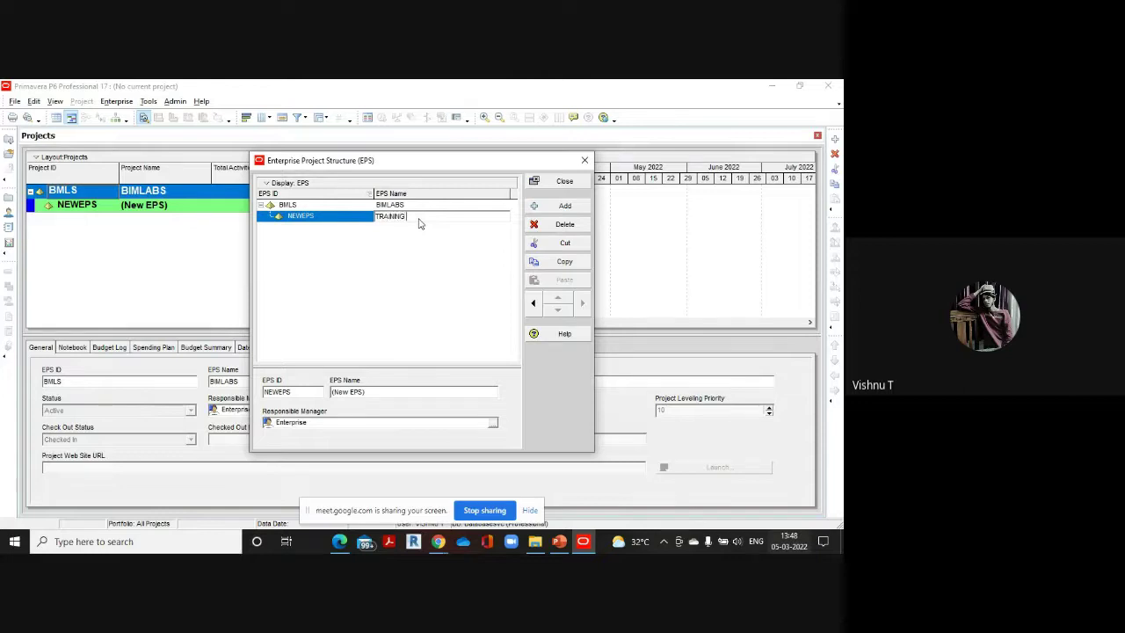
text(ARTMENT)
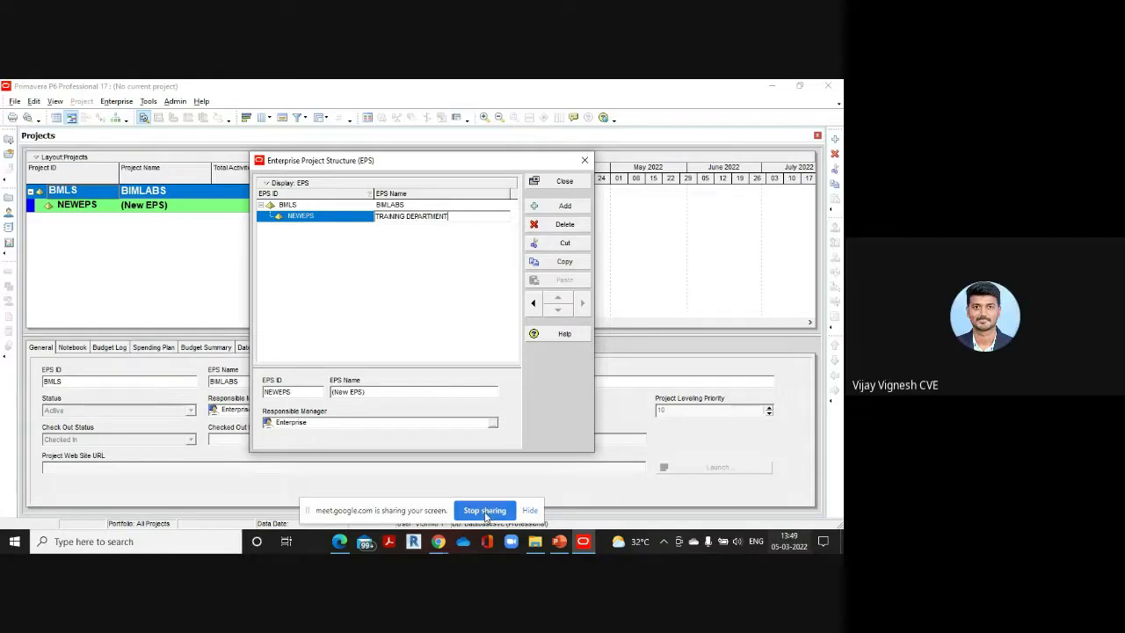
click(489, 513)
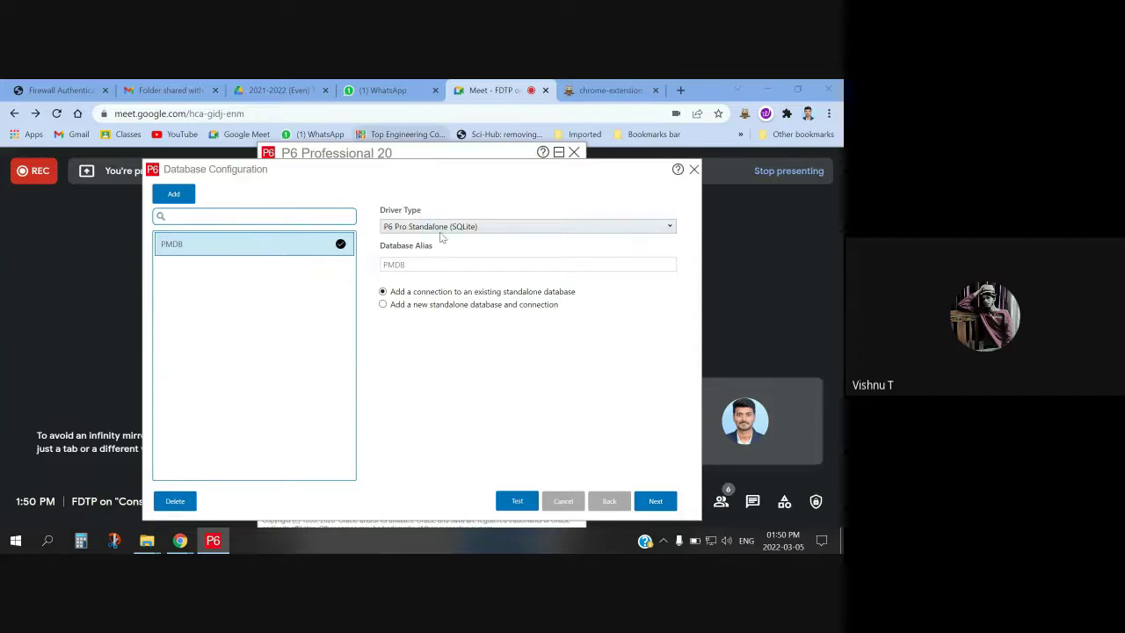
Choose a new standalone database, set the admin login to the user's name, and enter and confirm a password
click(382, 305)
click(655, 502)
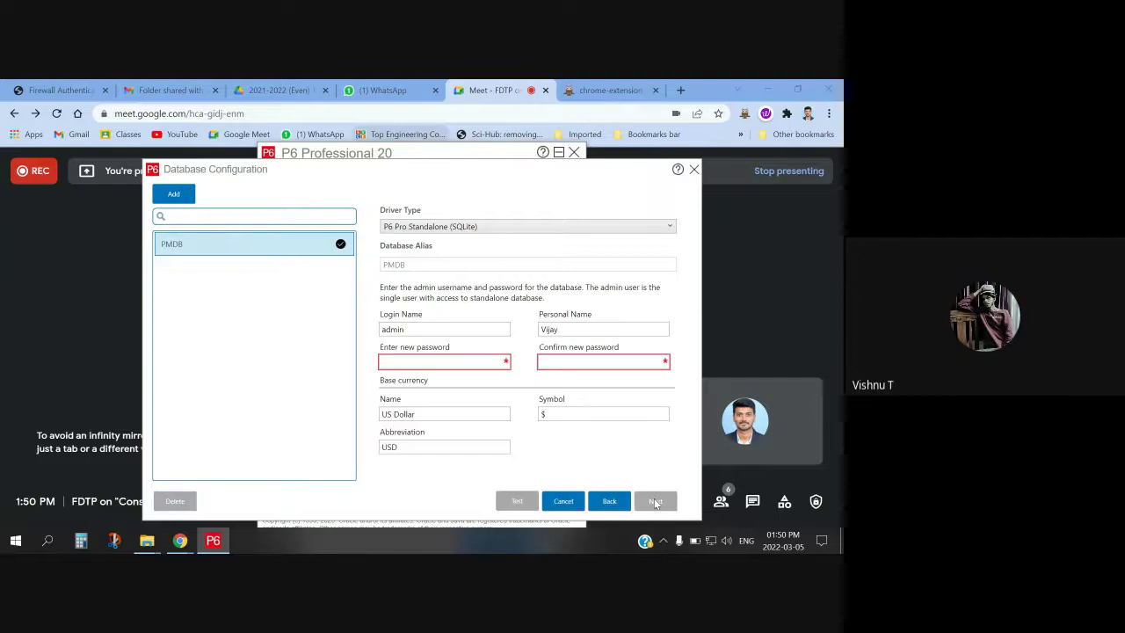
click(403, 360)
drag(416, 330, 364, 329)
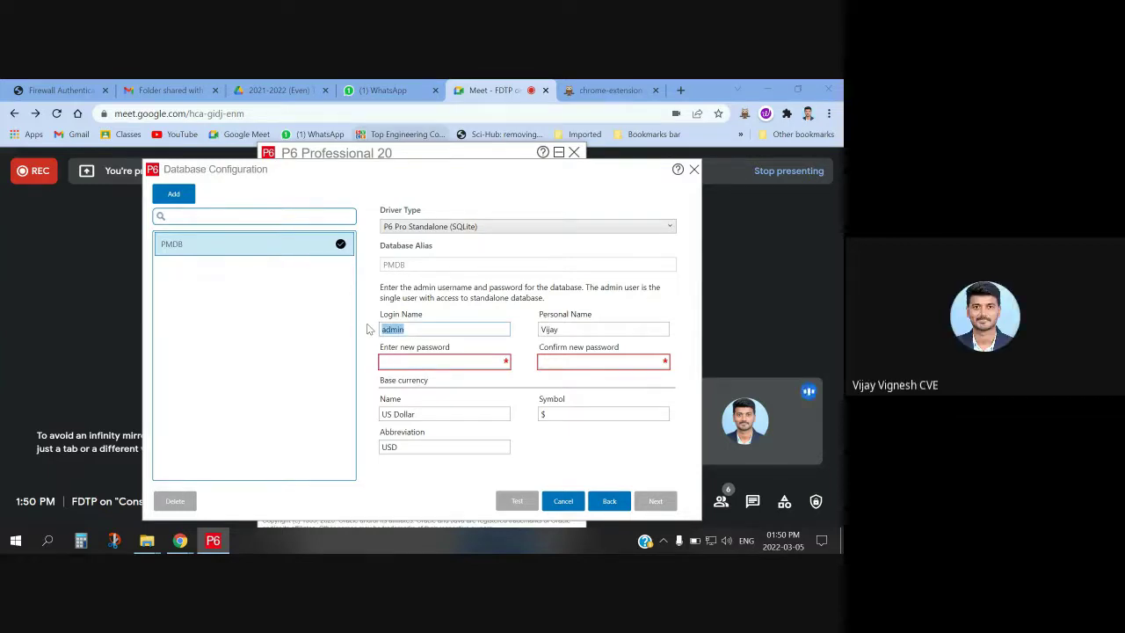
text(Vijay)
click(408, 358)
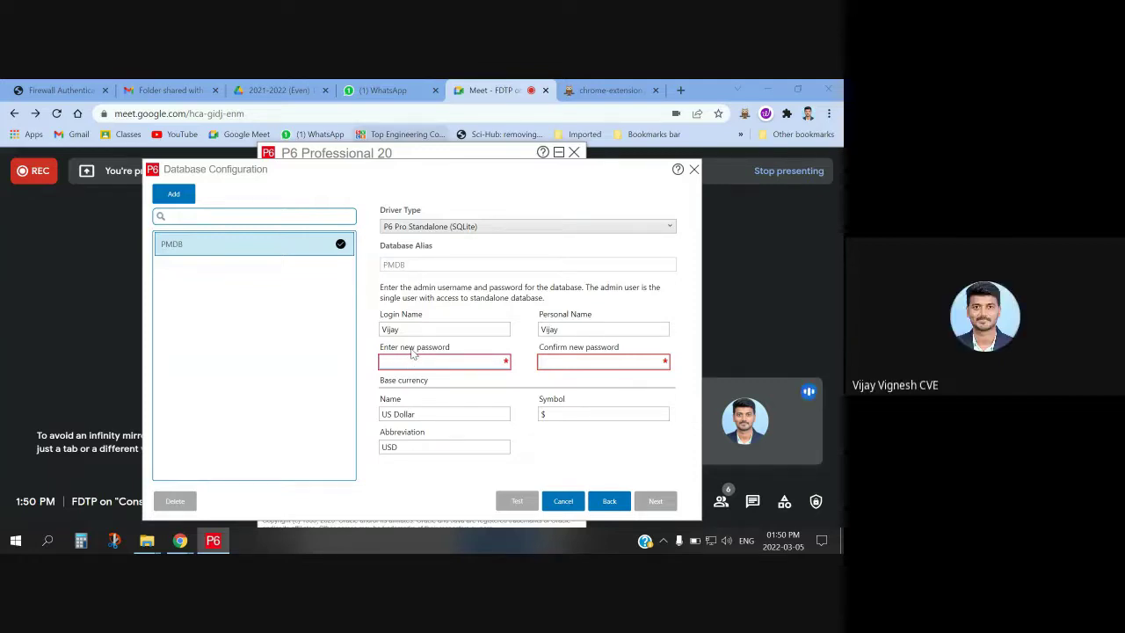
text(12345)
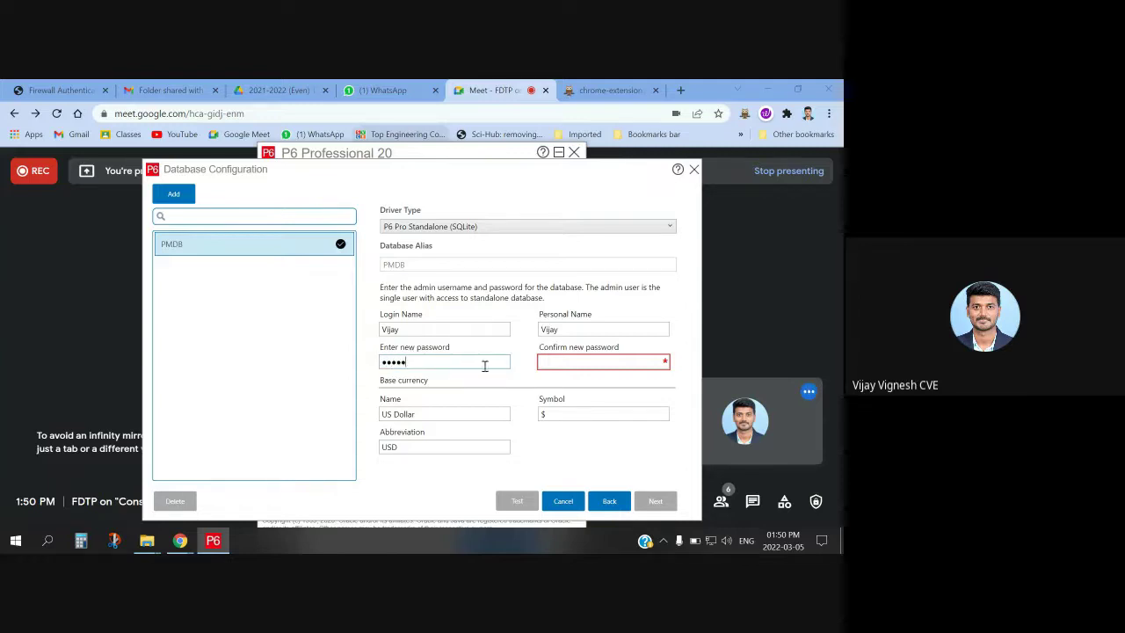
click(577, 361)
text(12345)
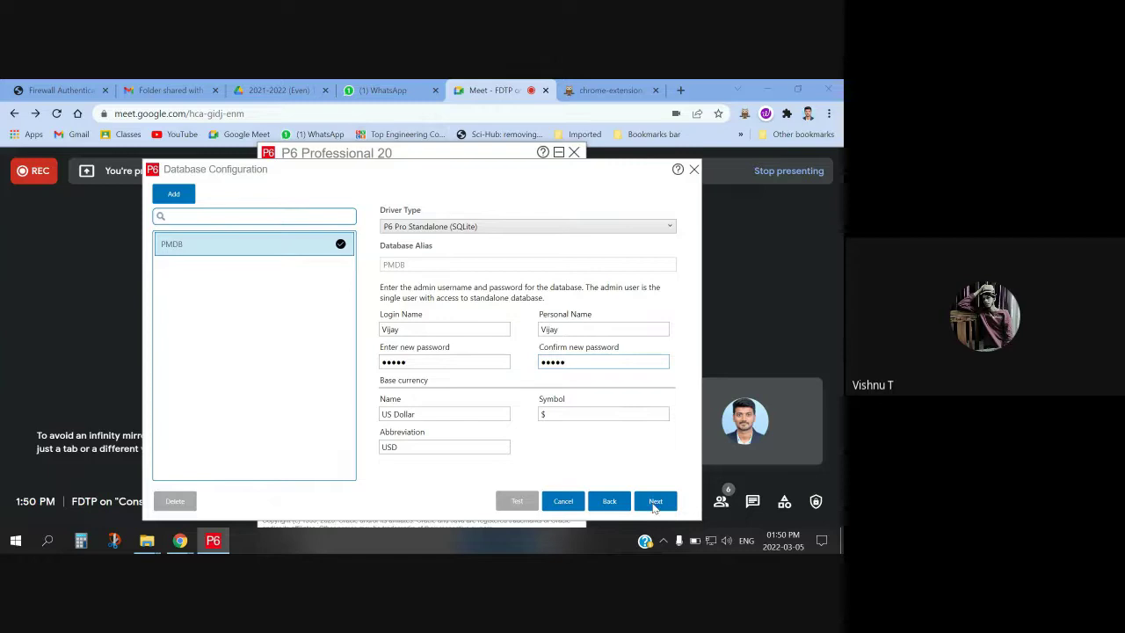
click(655, 501)
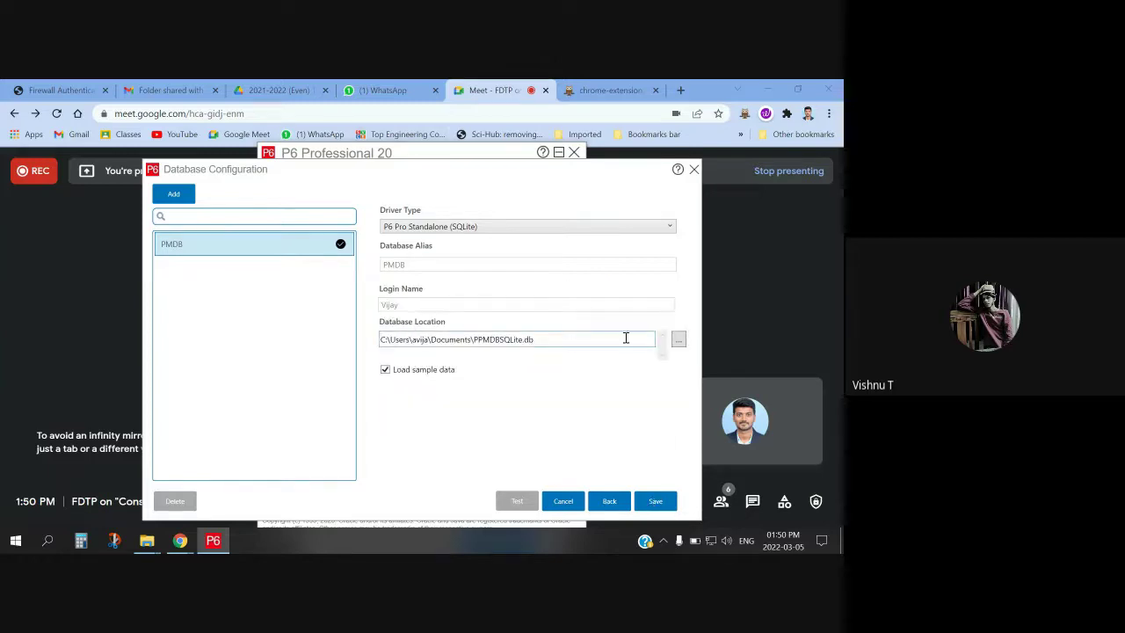
Create a Primavera FDTP folder in Documents and save the database file there, named after the user
click(678, 339)
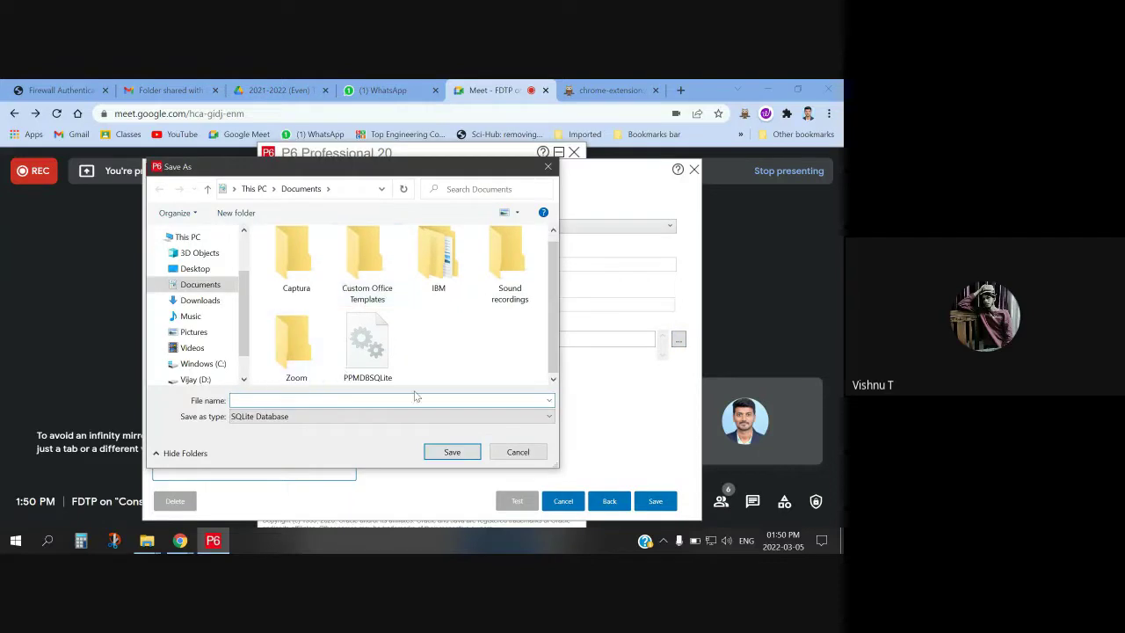
right_click(446, 341)
mouse_move(492, 496)
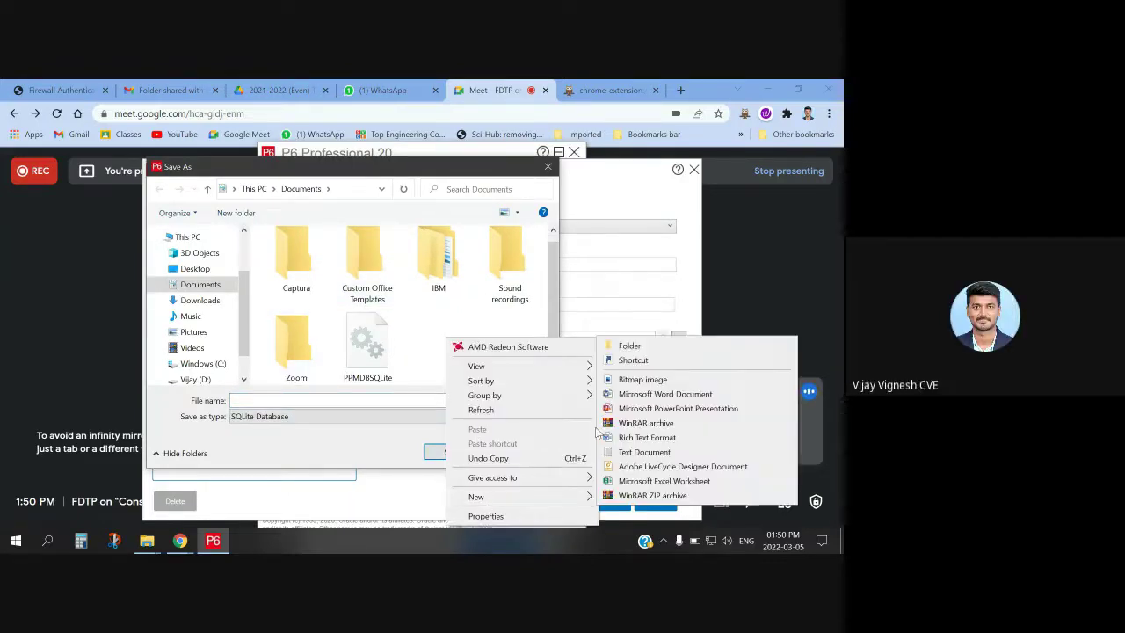
click(629, 345)
text(P)
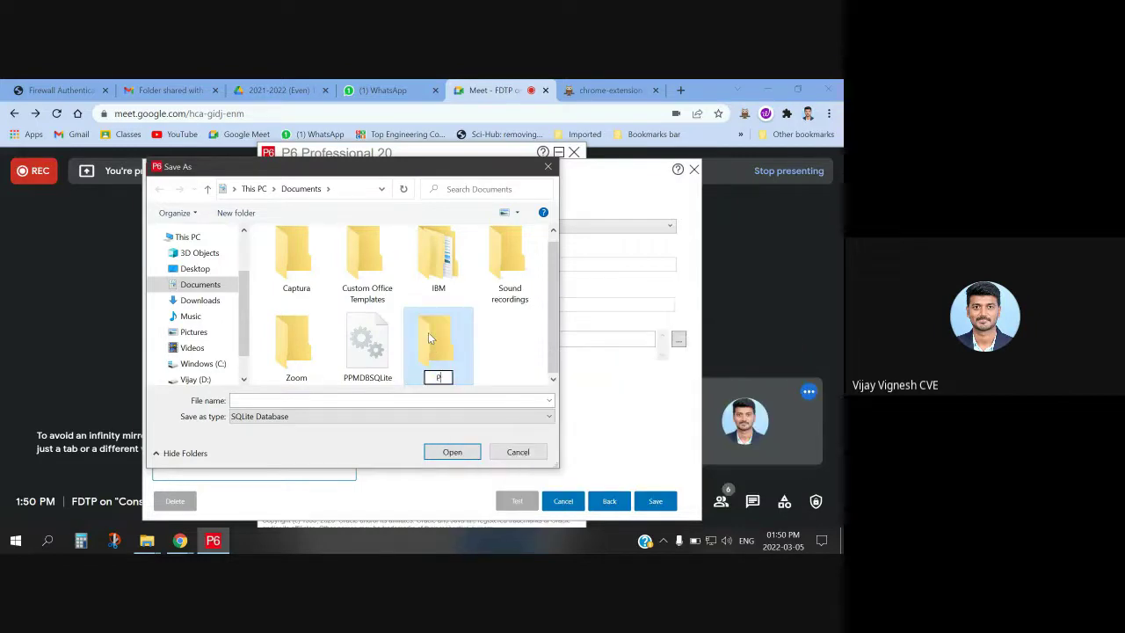
text(rimavera)
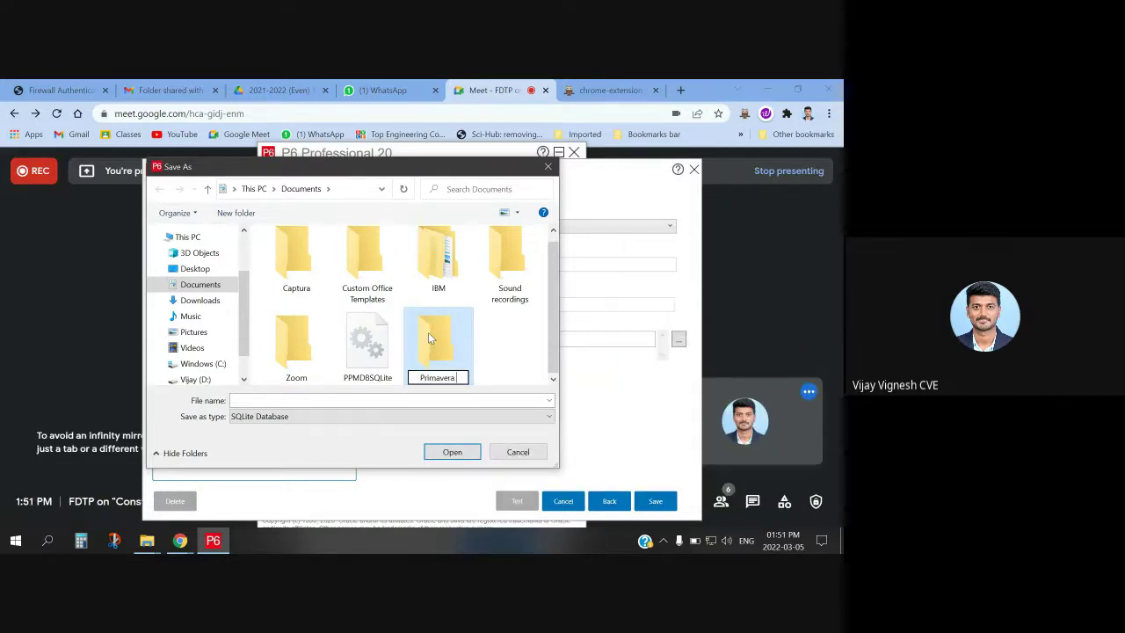
text( FDTP)
double_click(454, 361)
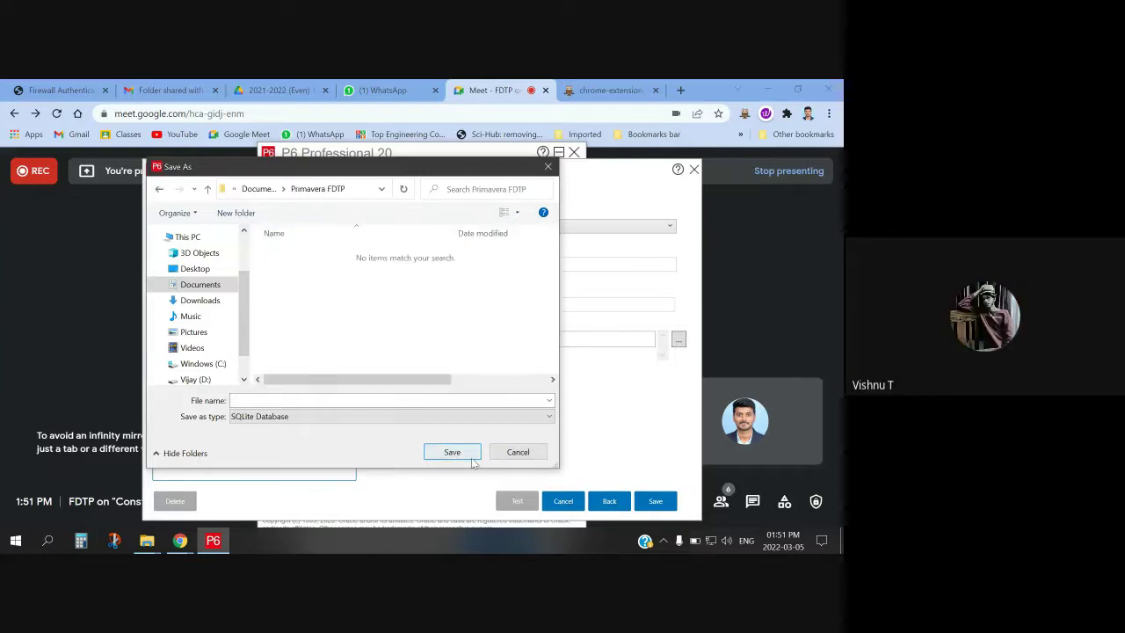
click(308, 401)
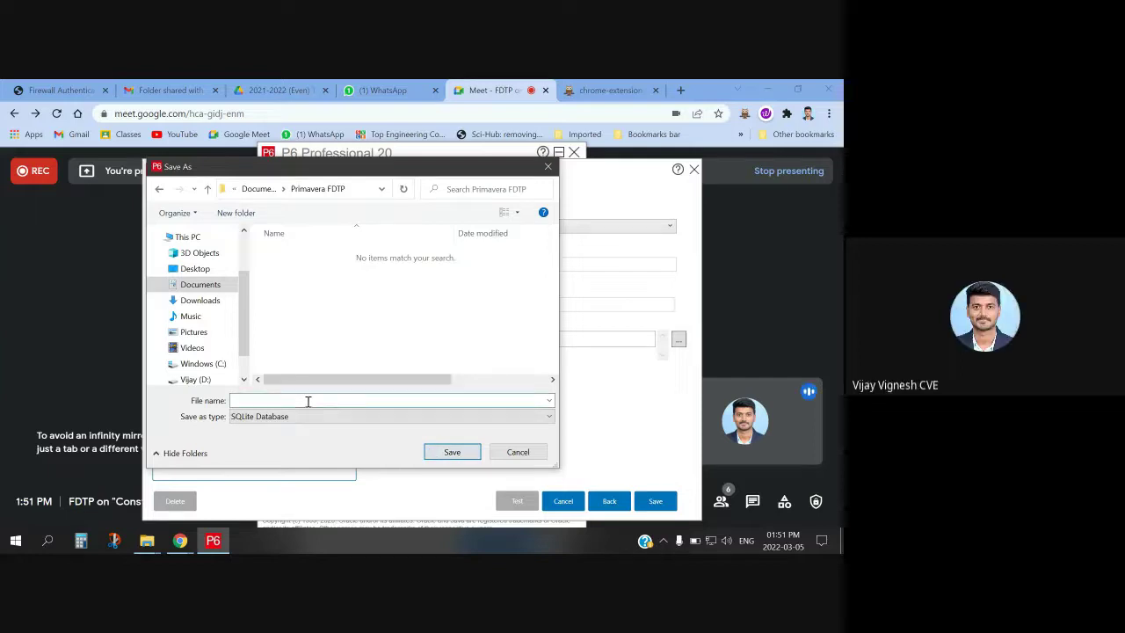
text(Vijay)
click(452, 454)
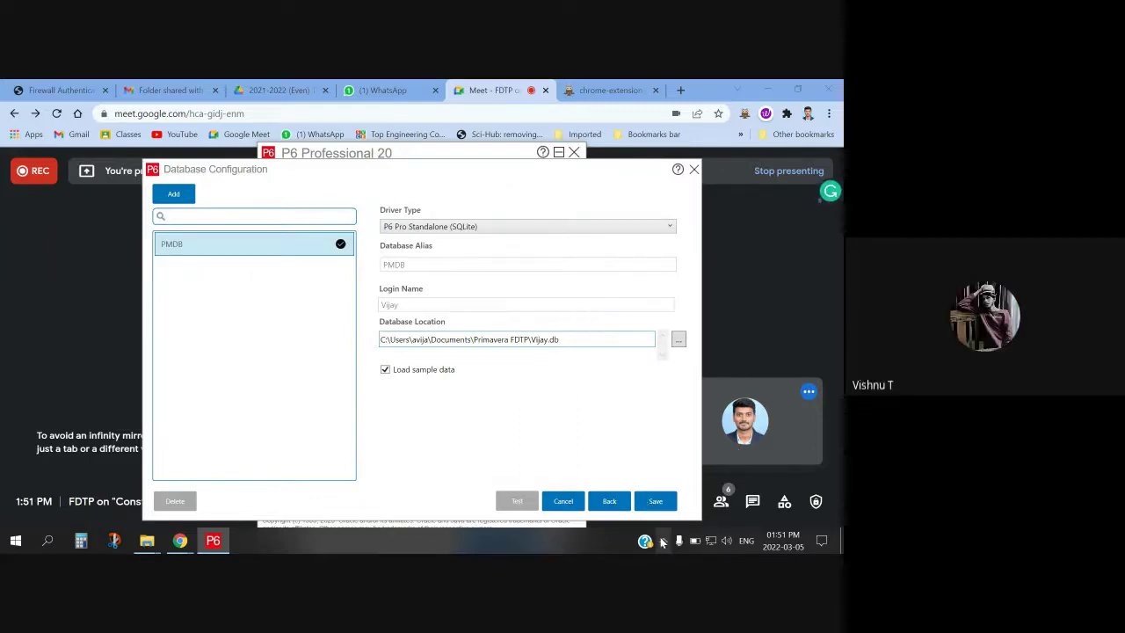
Save the PMDB connection without sample data, confirm it, and return to the login window
click(385, 370)
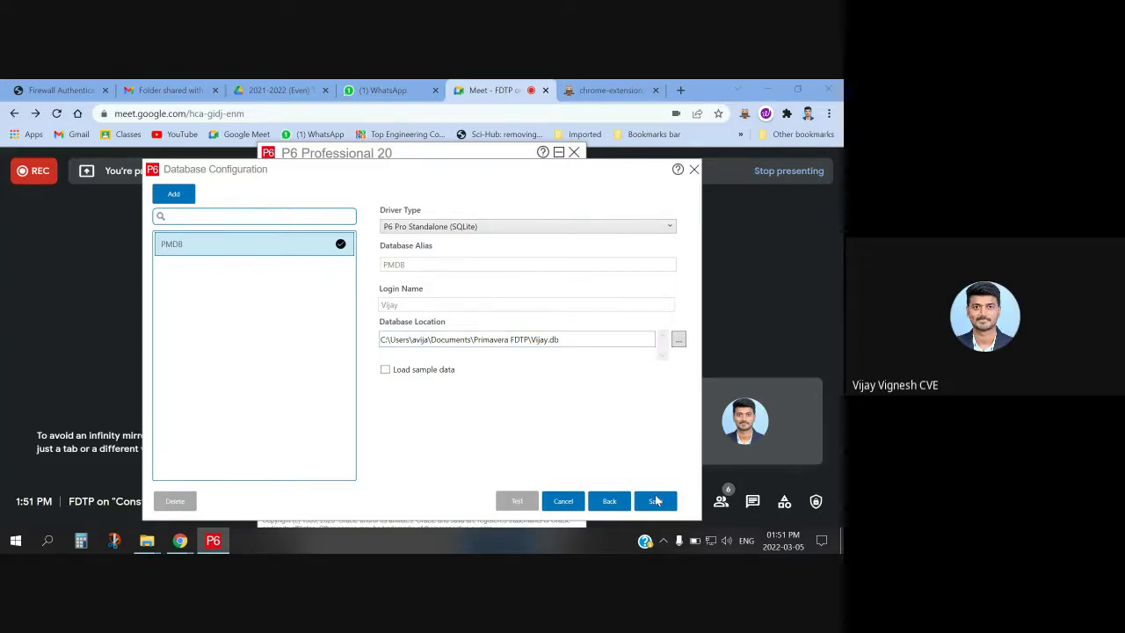
click(656, 500)
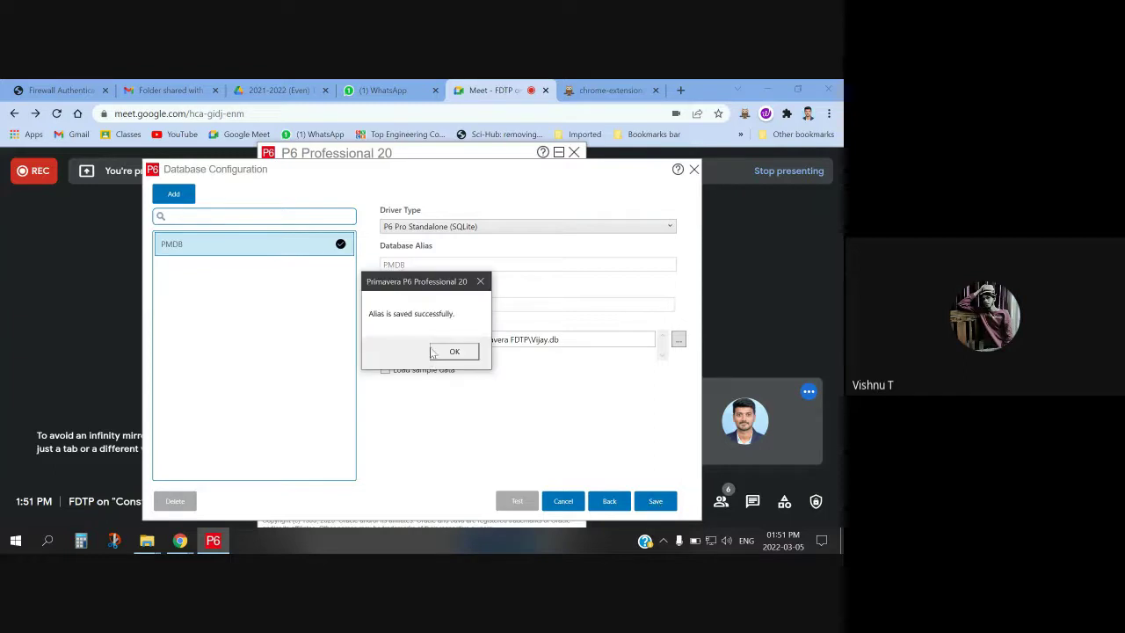
click(440, 351)
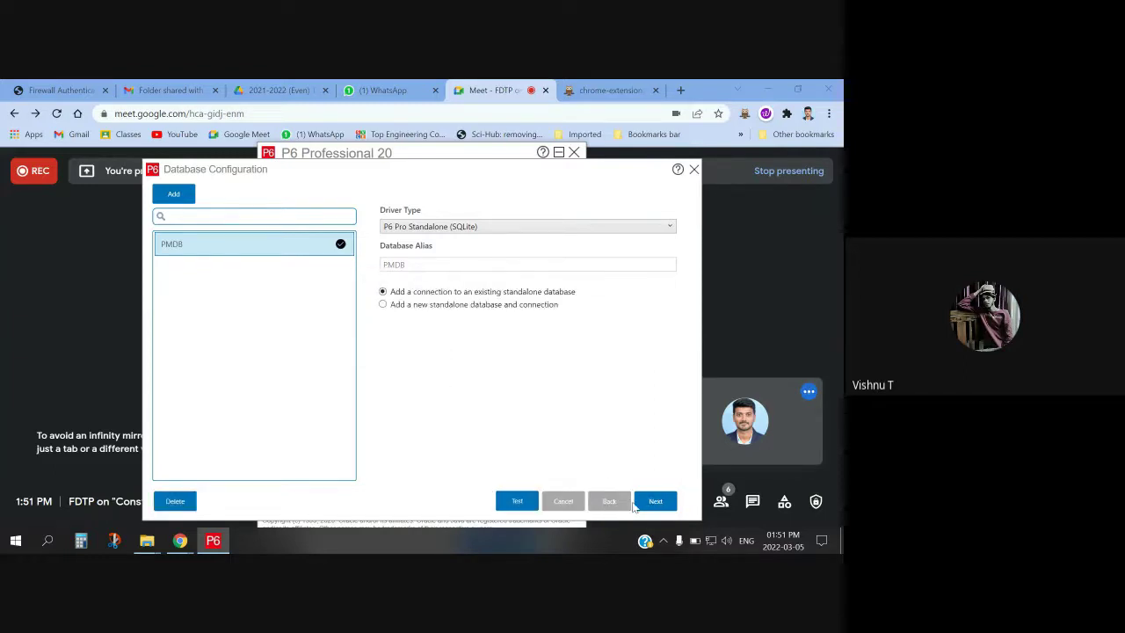
click(694, 170)
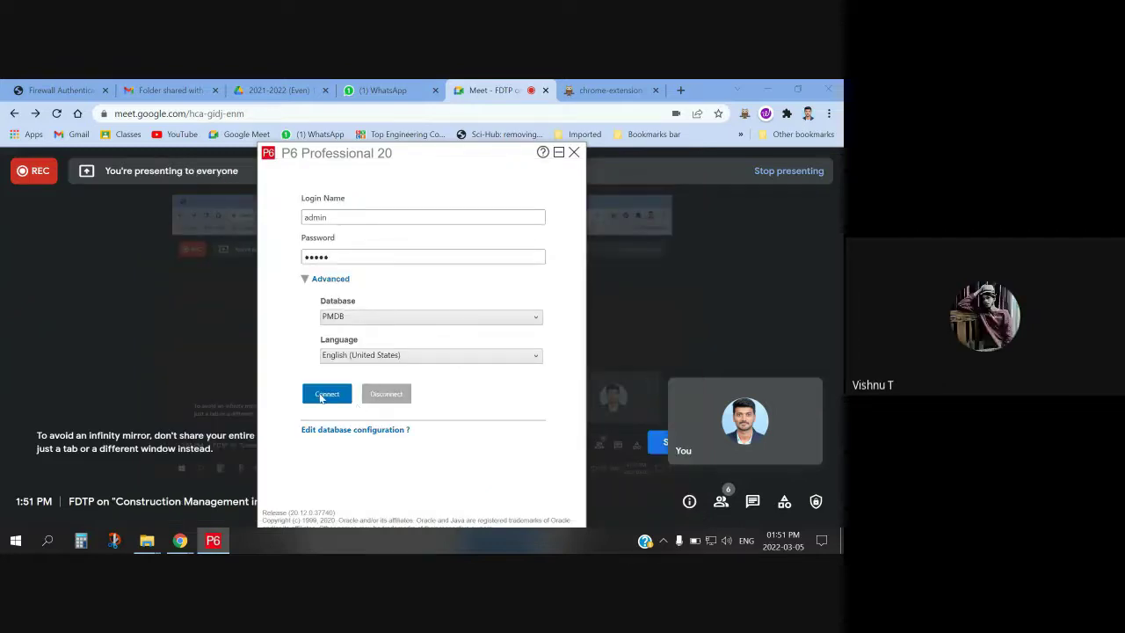
Check the available databases and keep PMDB selected in the P6 login dialog
click(364, 316)
click(367, 318)
click(369, 318)
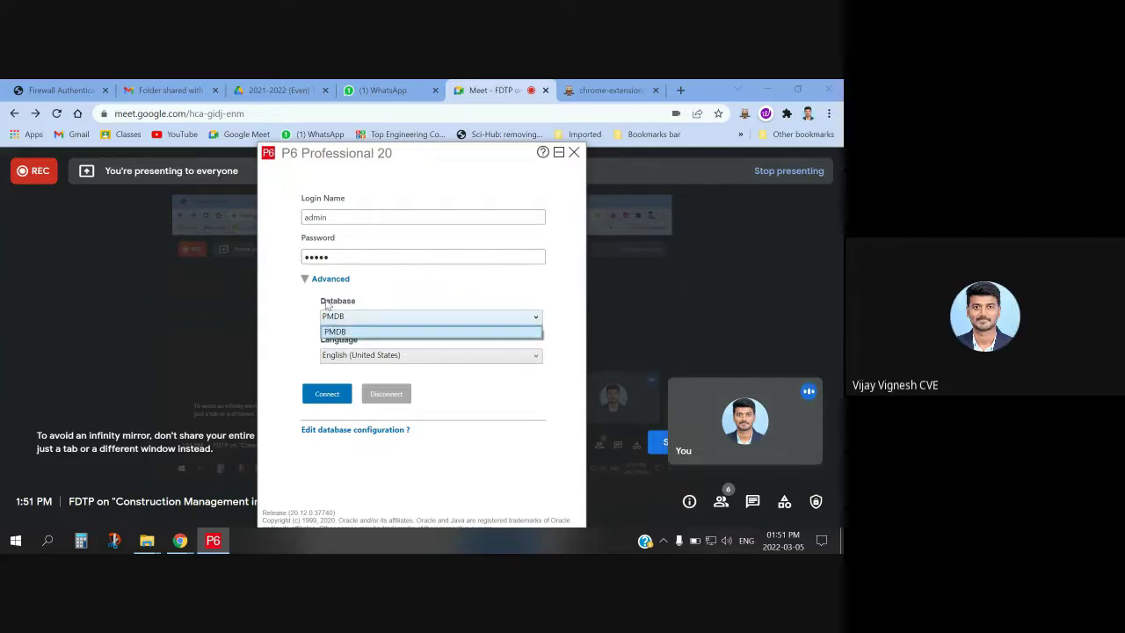
click(306, 280)
click(305, 279)
click(306, 280)
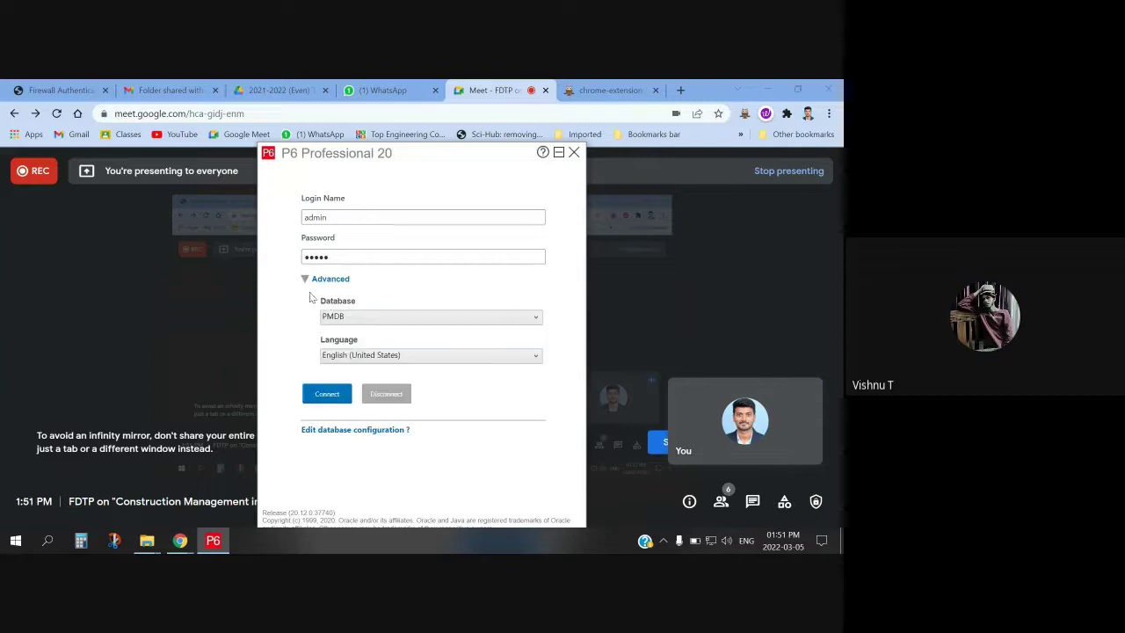
click(356, 318)
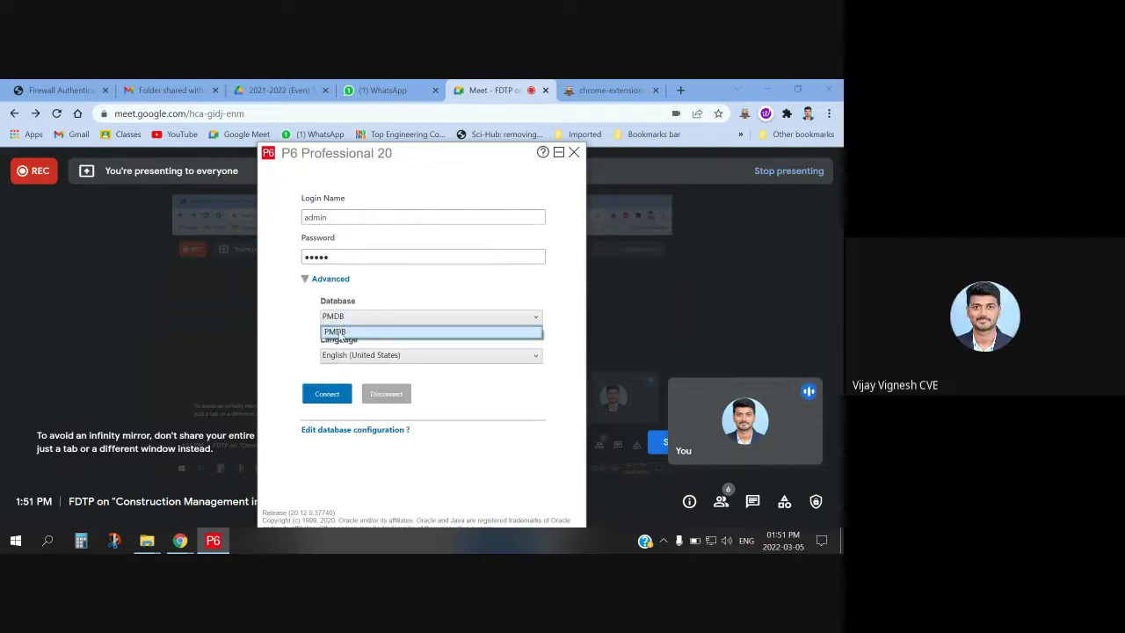
click(339, 332)
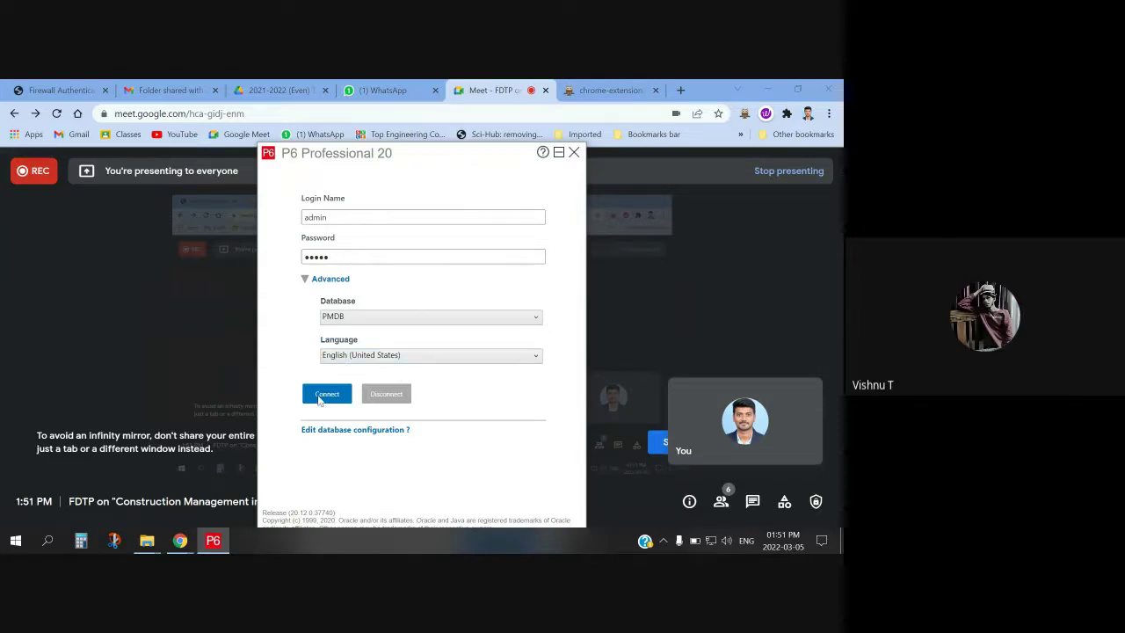
Replace the login name and password with the other user's credentials and connect to PMDB
drag(341, 216, 287, 213)
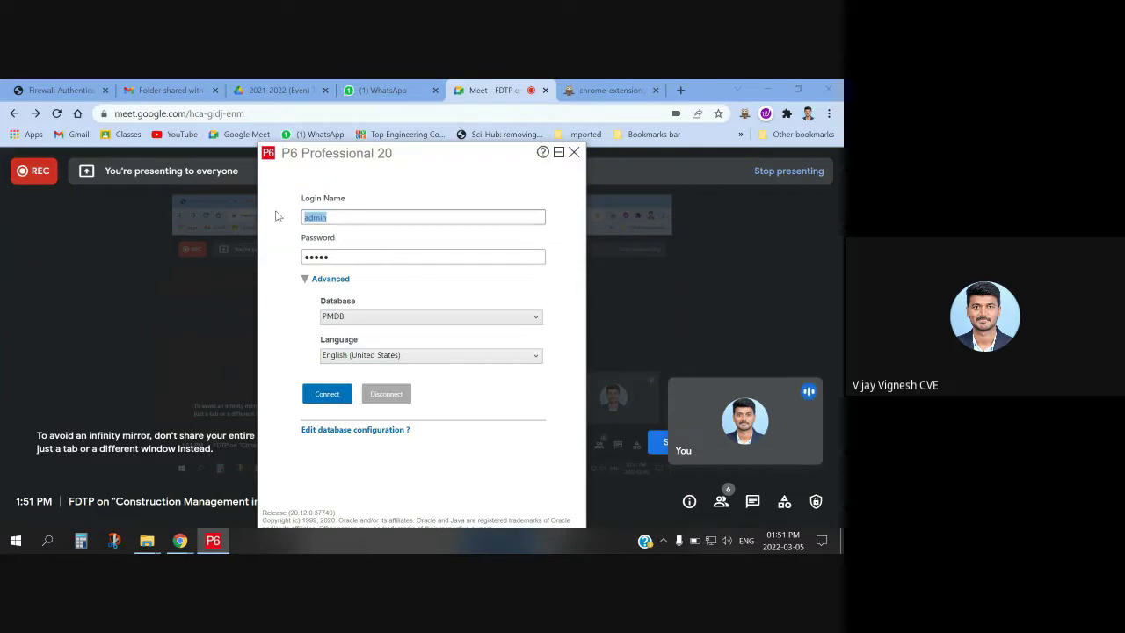
text(Vijay)
drag(339, 256, 266, 261)
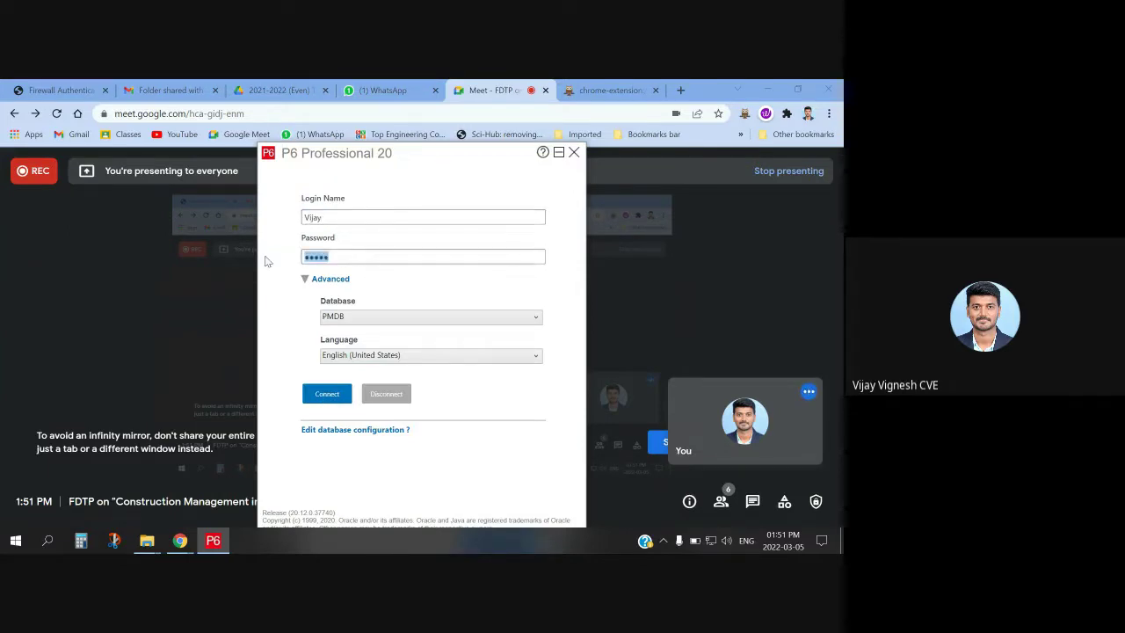
text(admin)
click(346, 398)
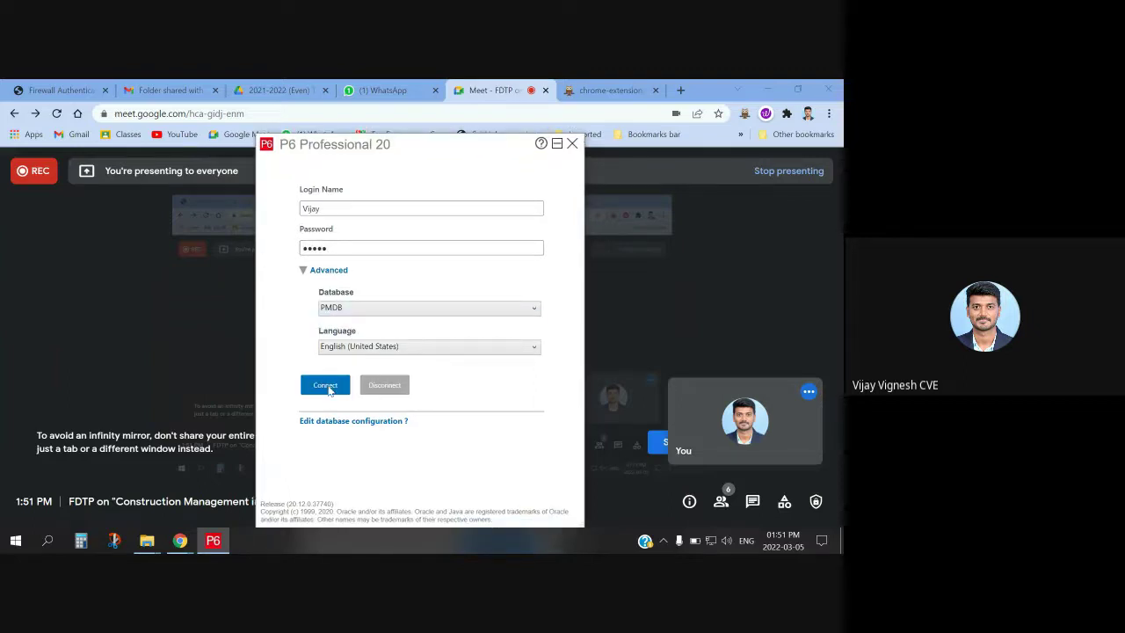
click(327, 388)
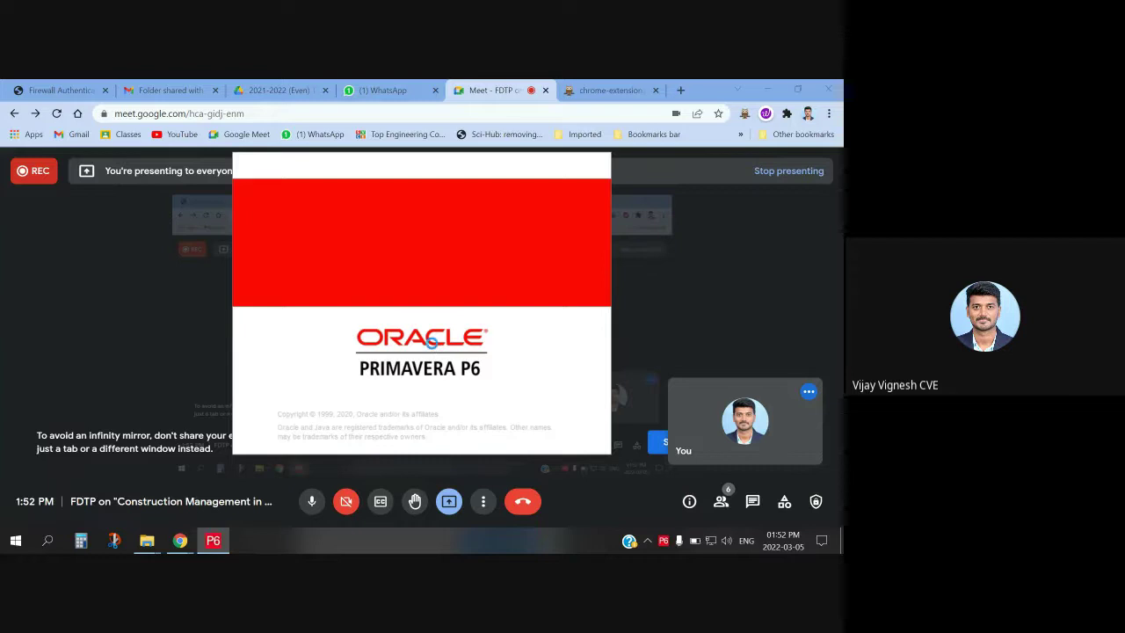
Dismiss the startup warning, open Enterprise > EPS, then switch back to Google Meet
click(428, 335)
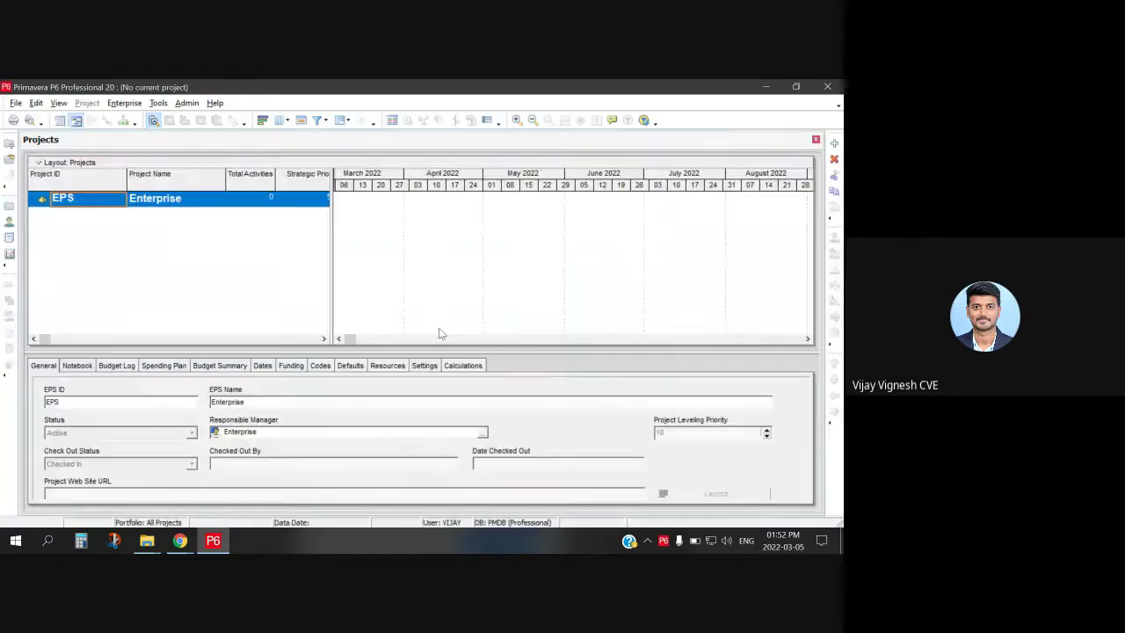
click(124, 103)
click(160, 130)
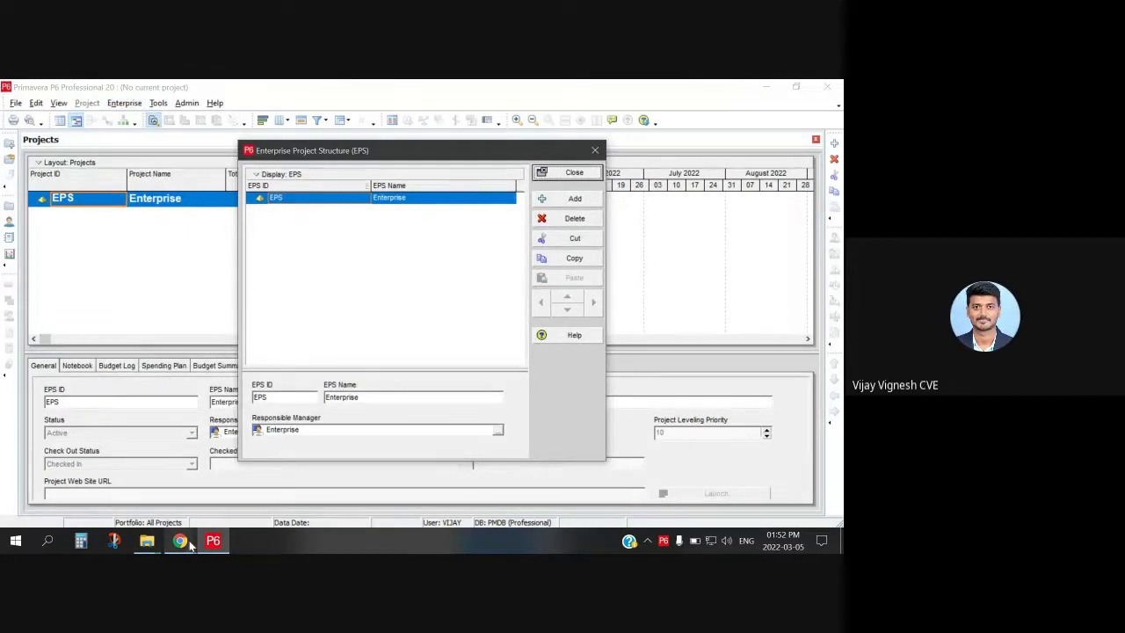
mouse_move(180, 540)
click(201, 472)
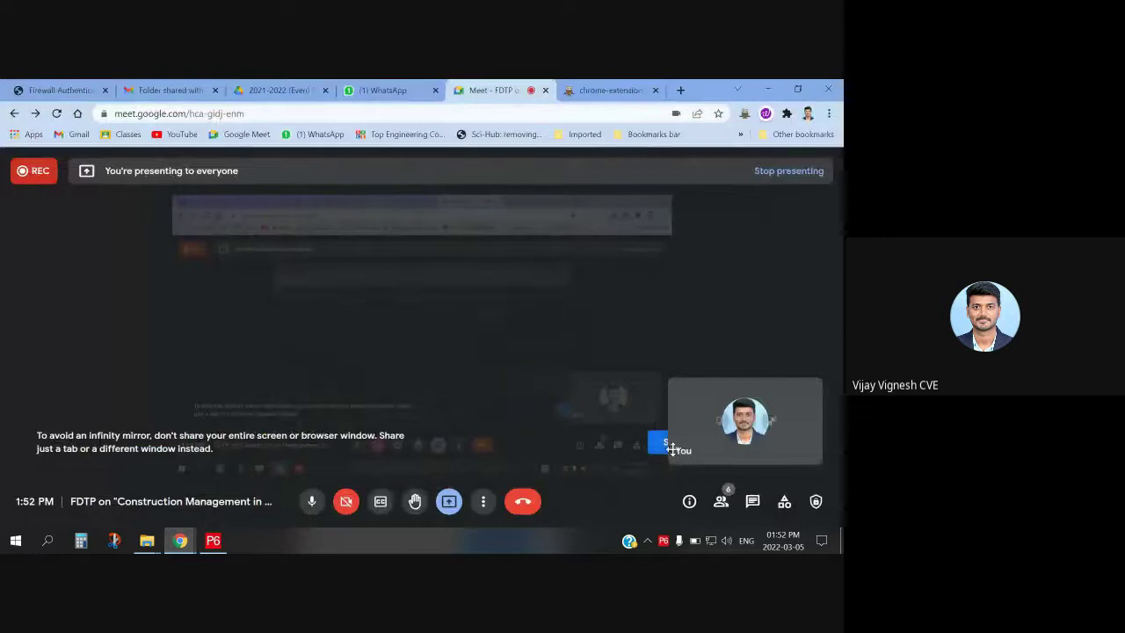
Move the self-view tile aside, ignore the infinity-mirror warning and stop presenting
drag(764, 386, 711, 353)
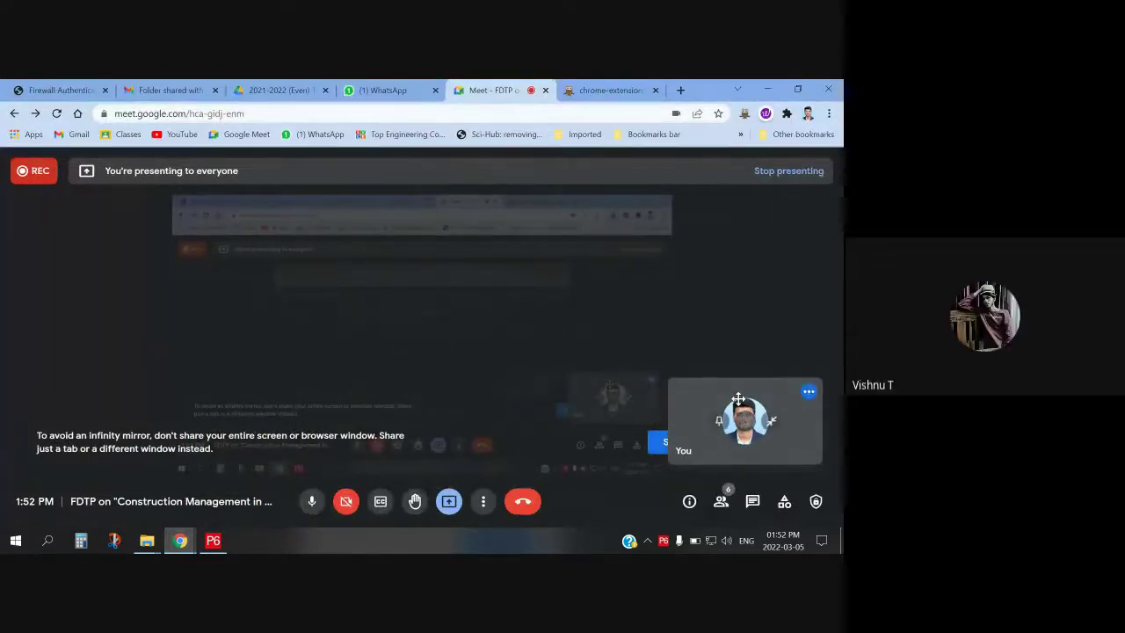
drag(738, 398, 778, 304)
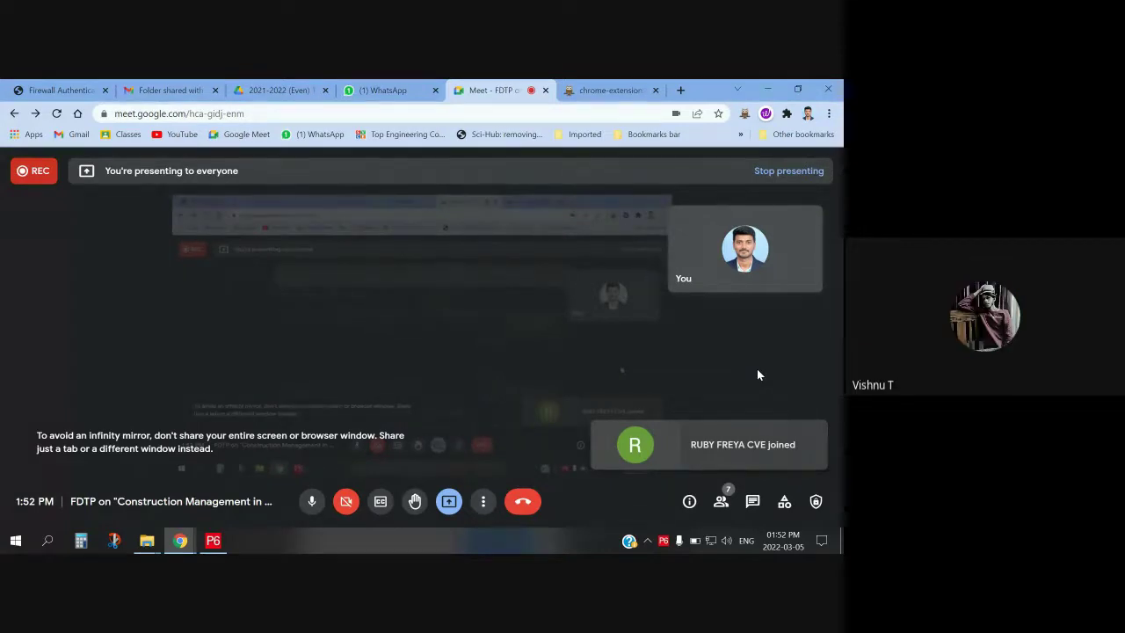
click(798, 444)
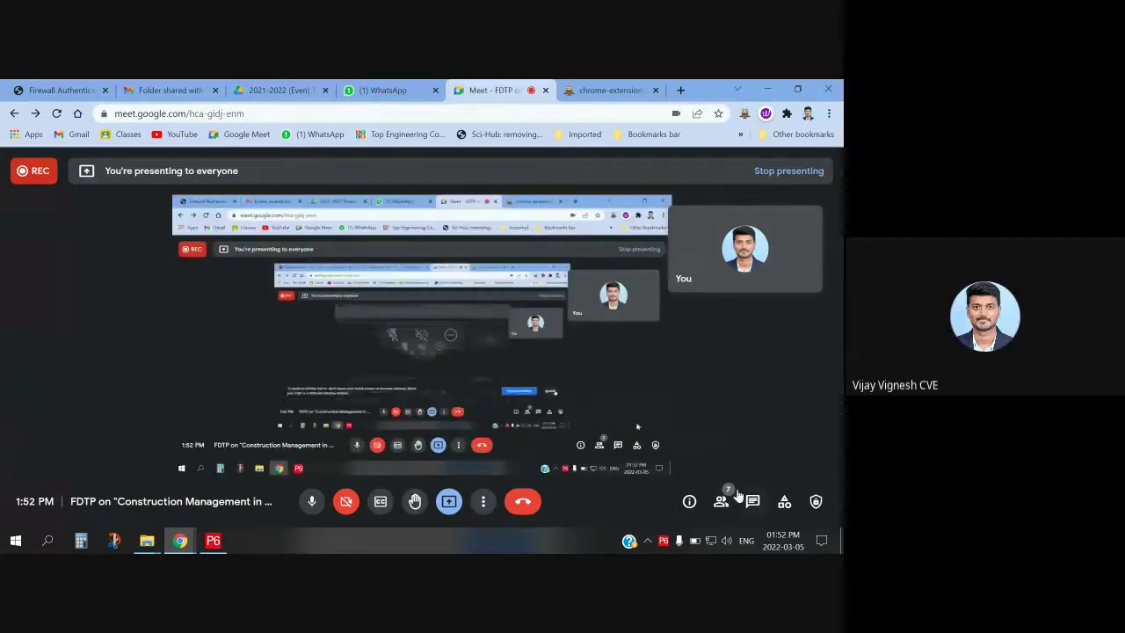
click(449, 501)
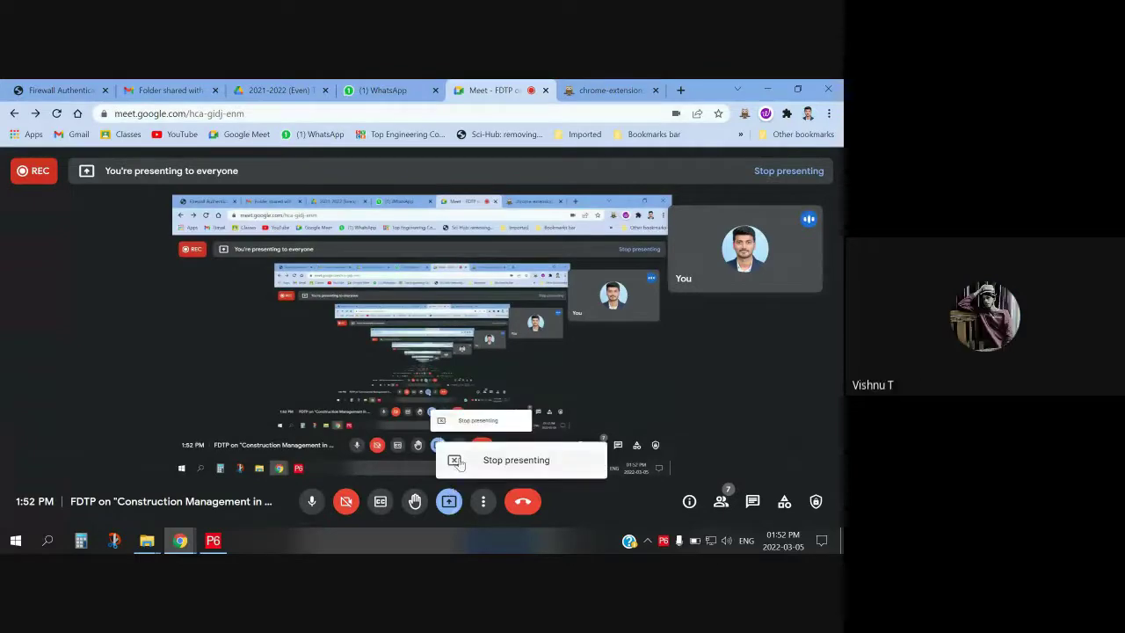
click(452, 460)
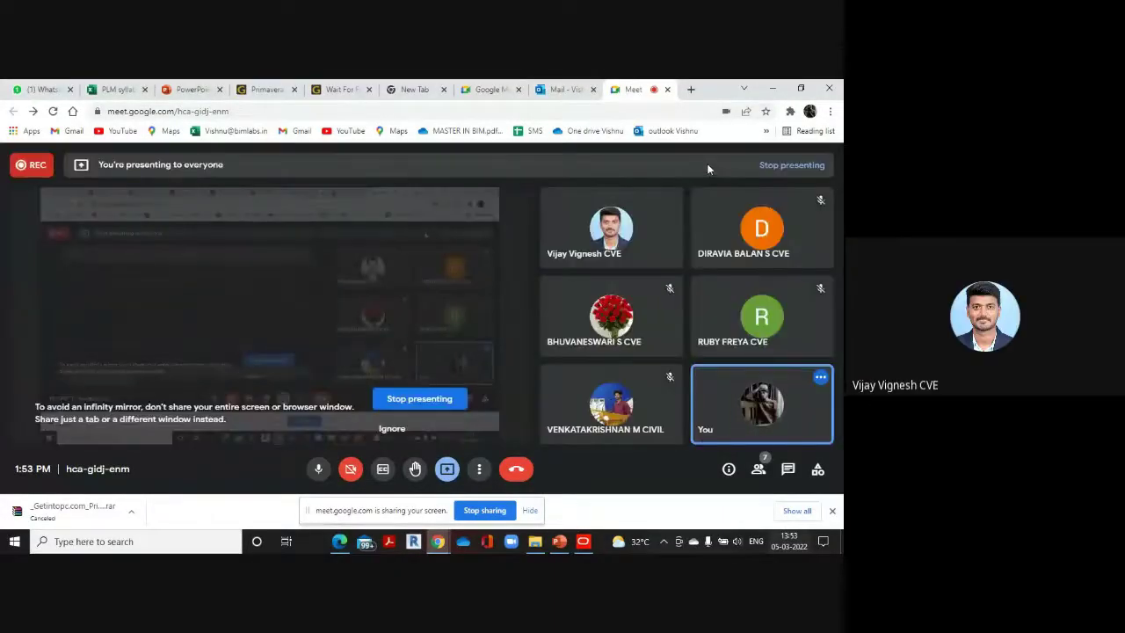
Give TRAINING DEPARTMENT the EPS ID TD and add another node
click(771, 89)
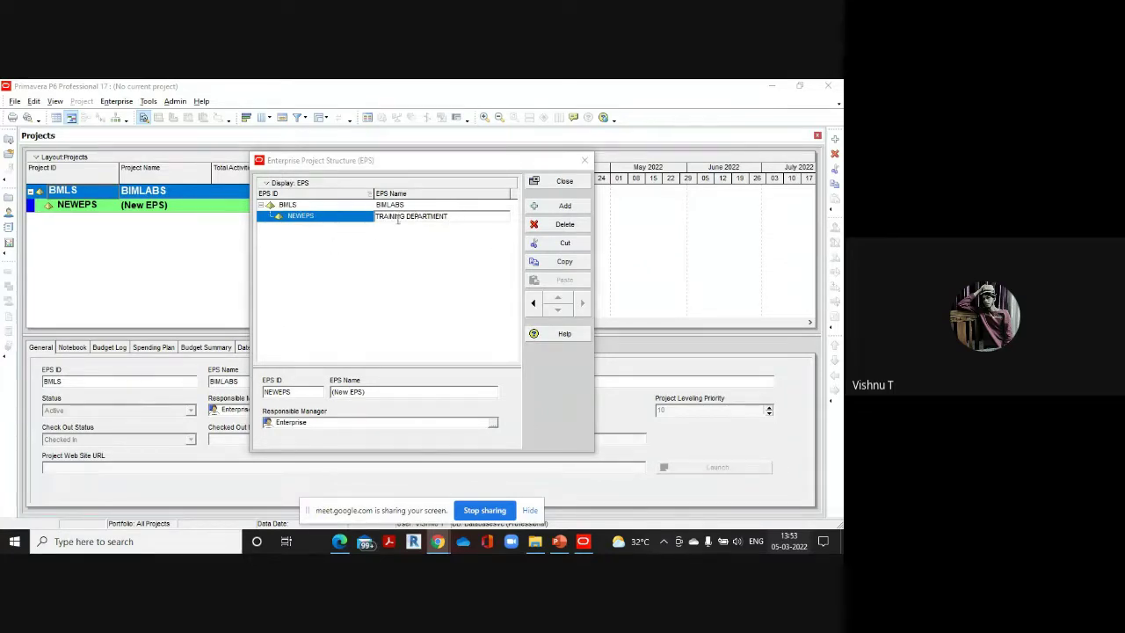
click(332, 219)
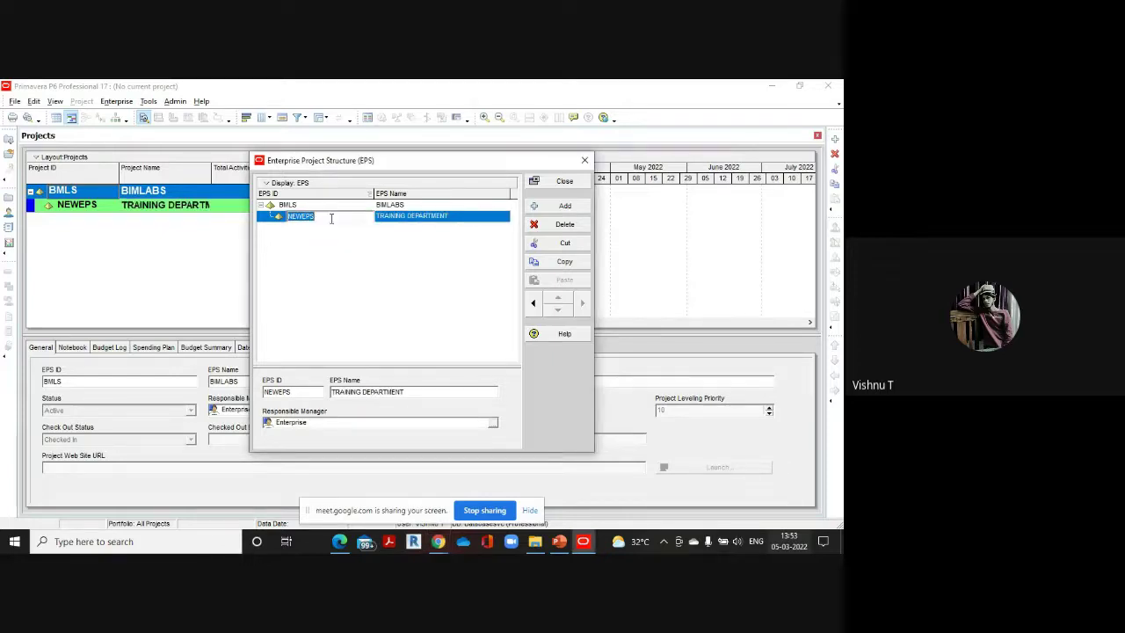
text(TD)
click(561, 206)
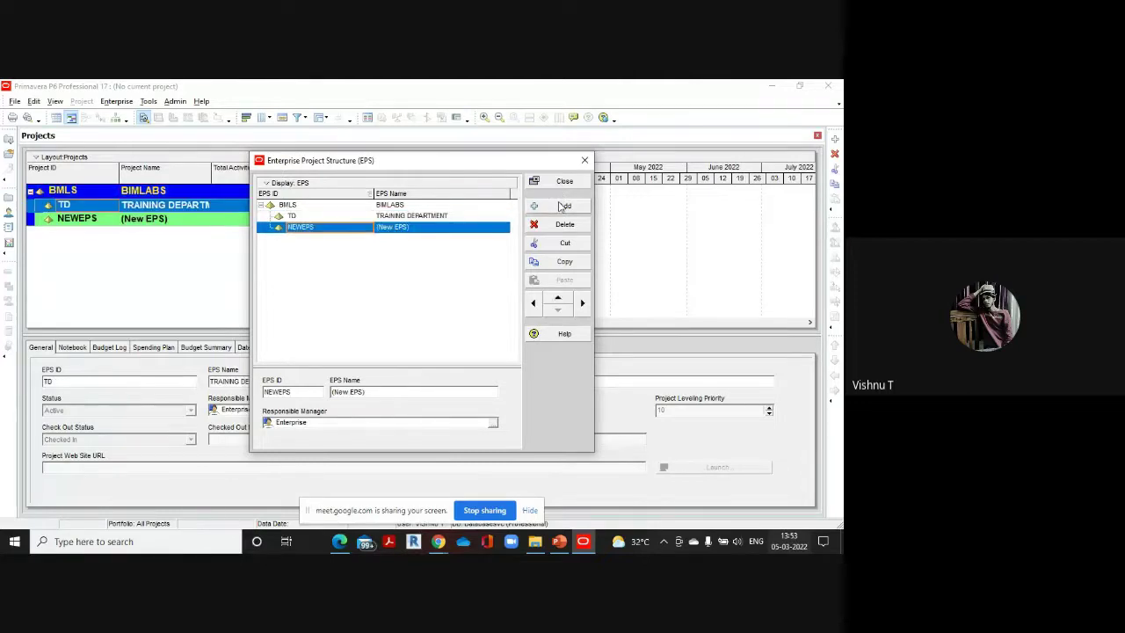
Add PROJECT DEPARTMENT under BIMLABS with the EPS ID PD
click(381, 228)
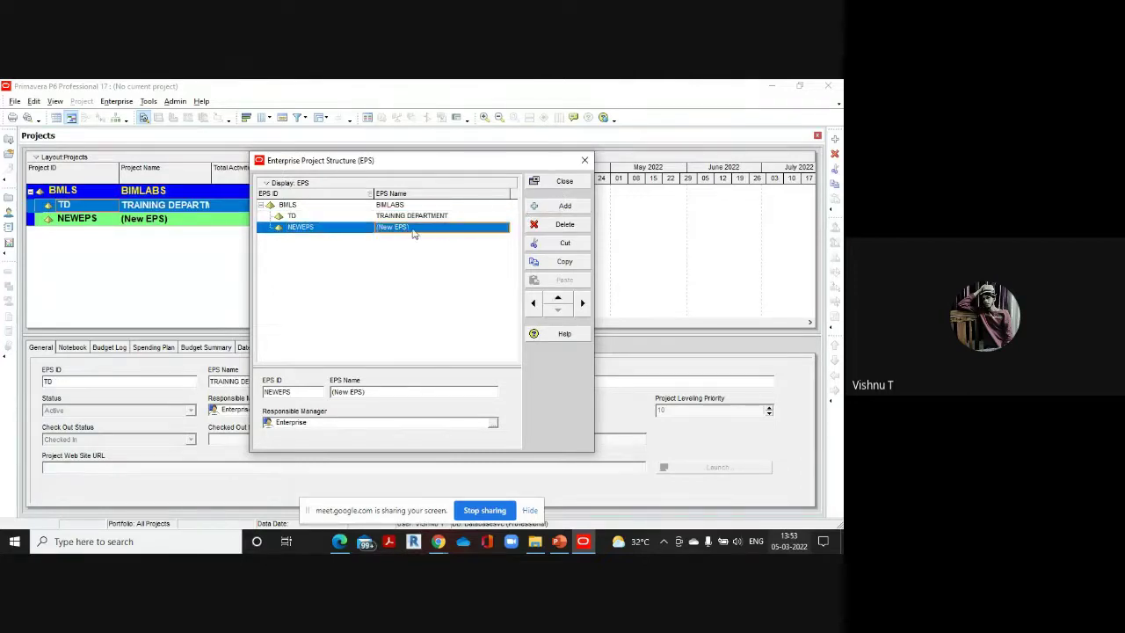
key(BackSpace)
text(PRO)
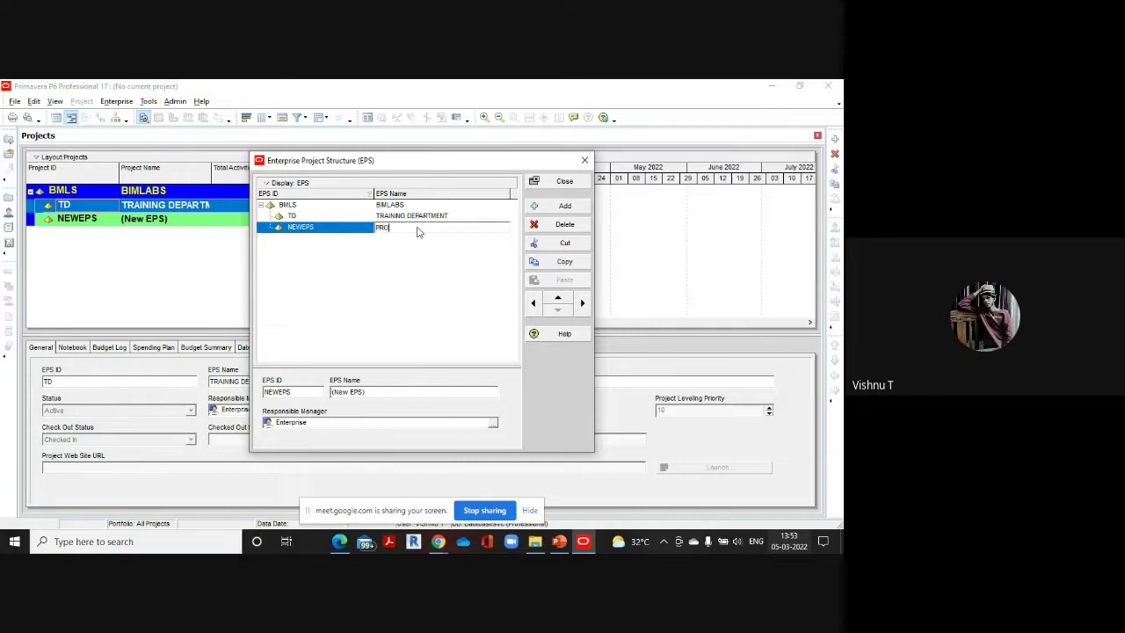
text(JECT DEPARTMENT)
click(324, 231)
click(325, 228)
text(P)
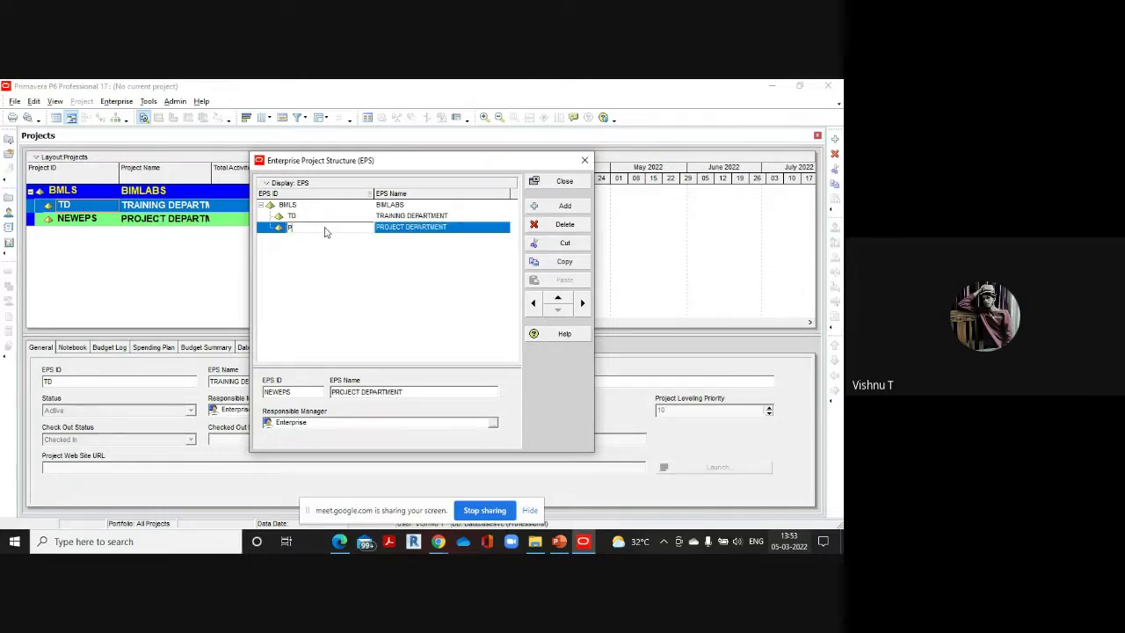
text(D)
click(562, 206)
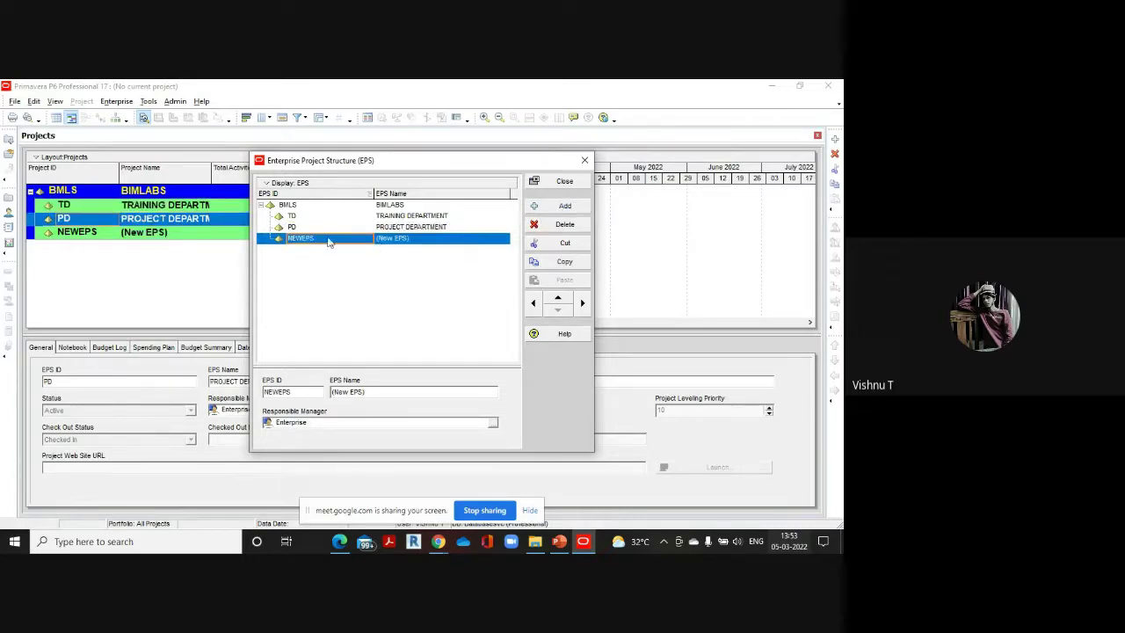
Name the next node TRIDAX SOFTWARES with the EPS ID TX
click(329, 237)
click(409, 238)
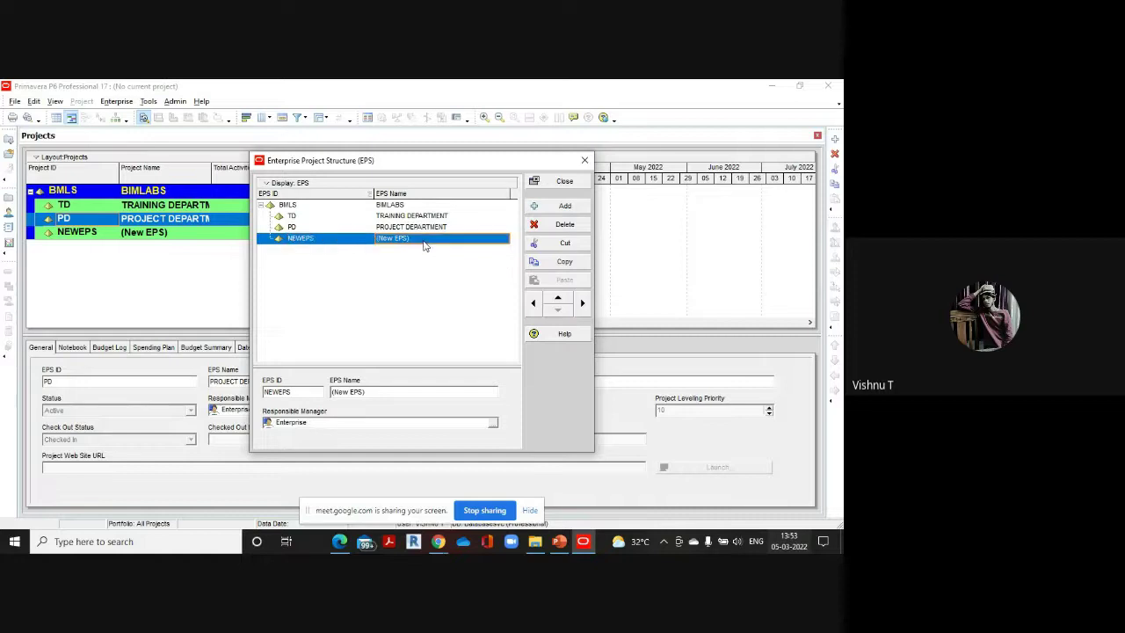
click(421, 240)
key(BackSpace)
text(TRIDAX)
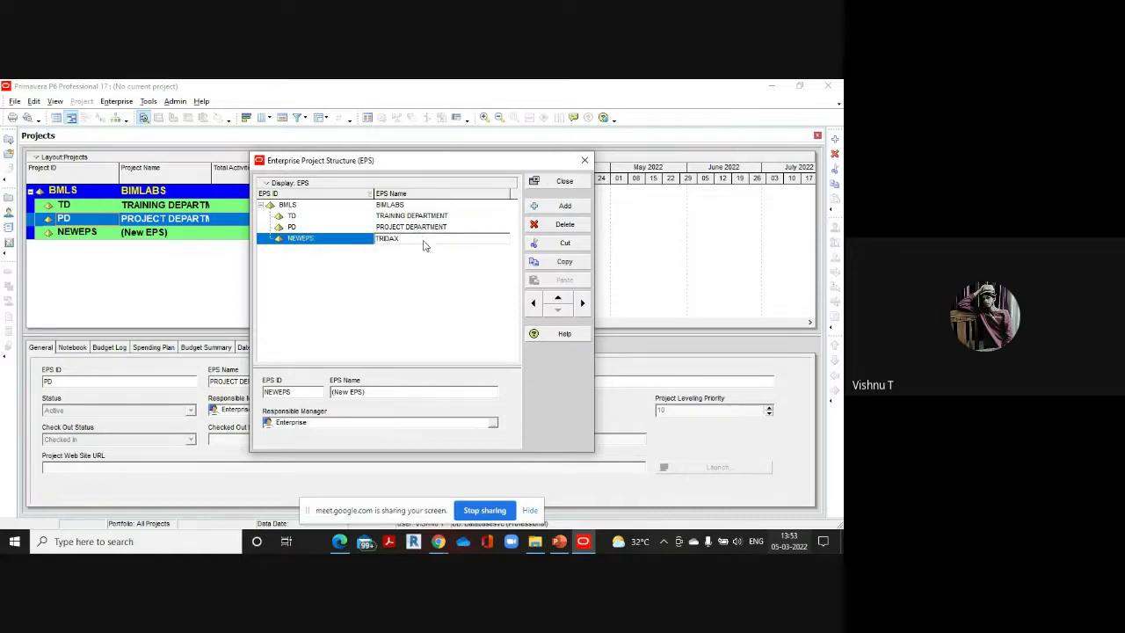
text( SOFTWARES)
click(347, 239)
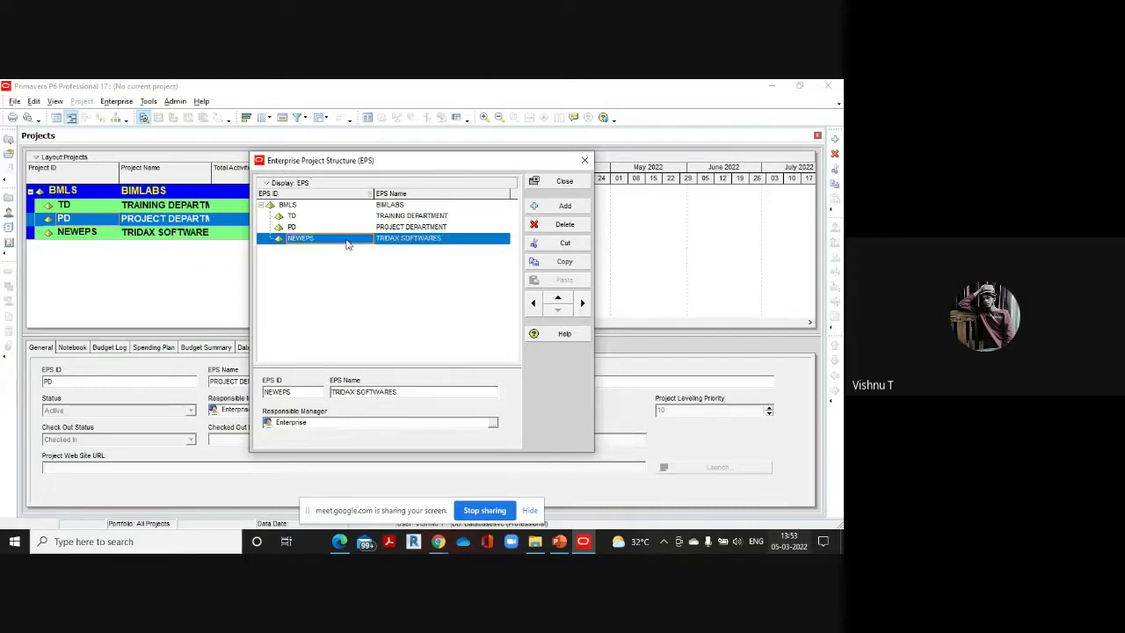
click(347, 239)
key(BackSpace)
text(TX)
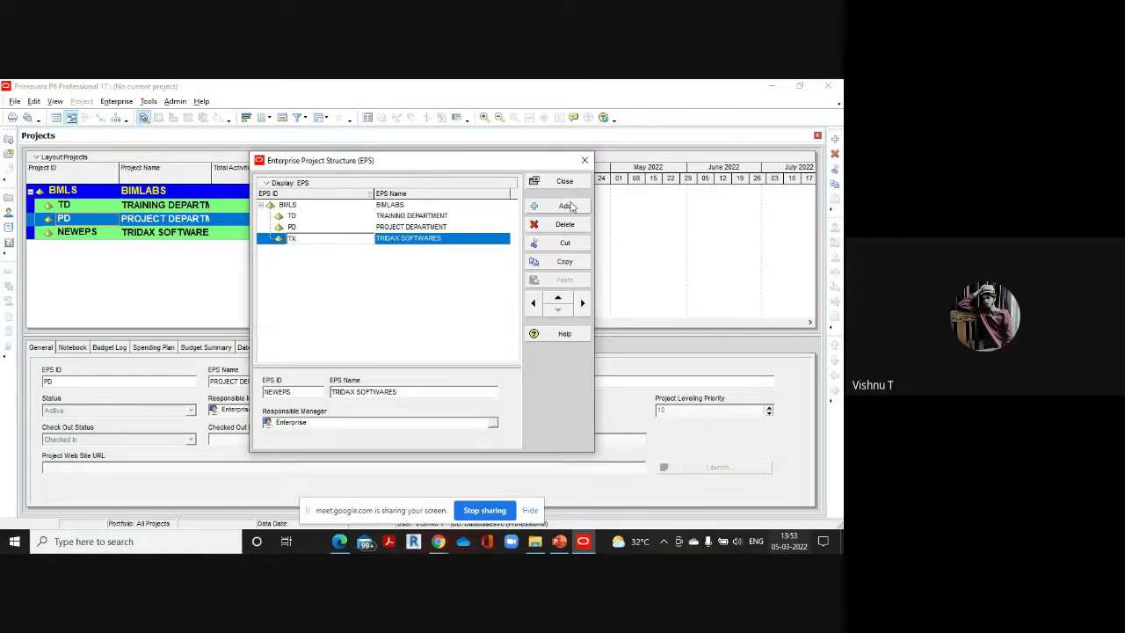
click(362, 256)
Add a BRIDGE node under BIMLABS and give it the EPS ID BR
key(Insert)
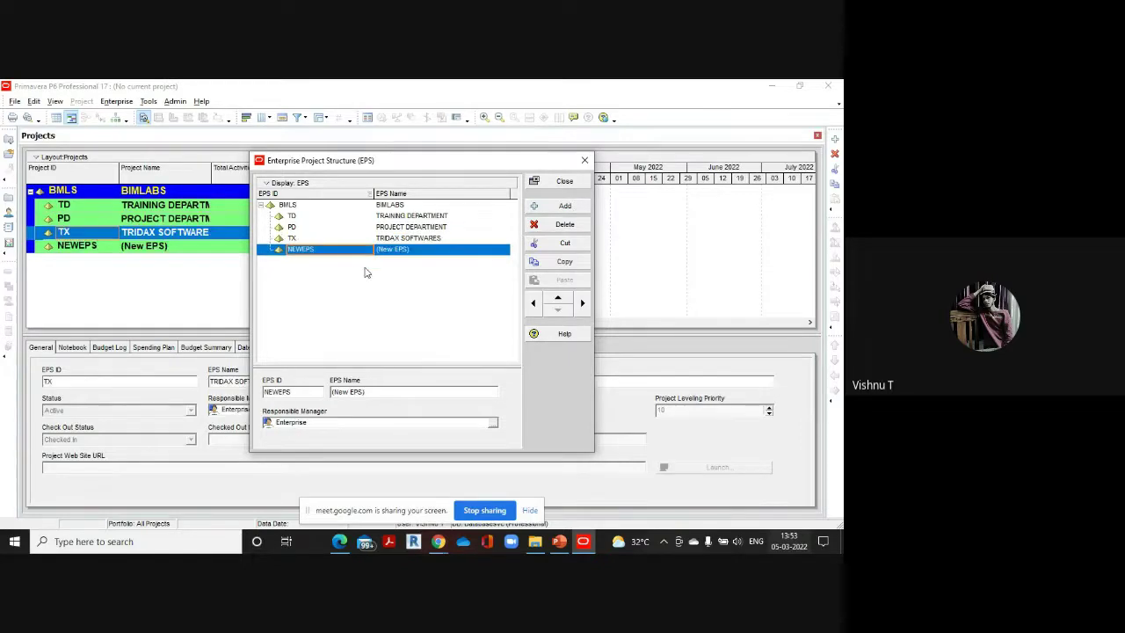
click(423, 250)
key(BackSpace)
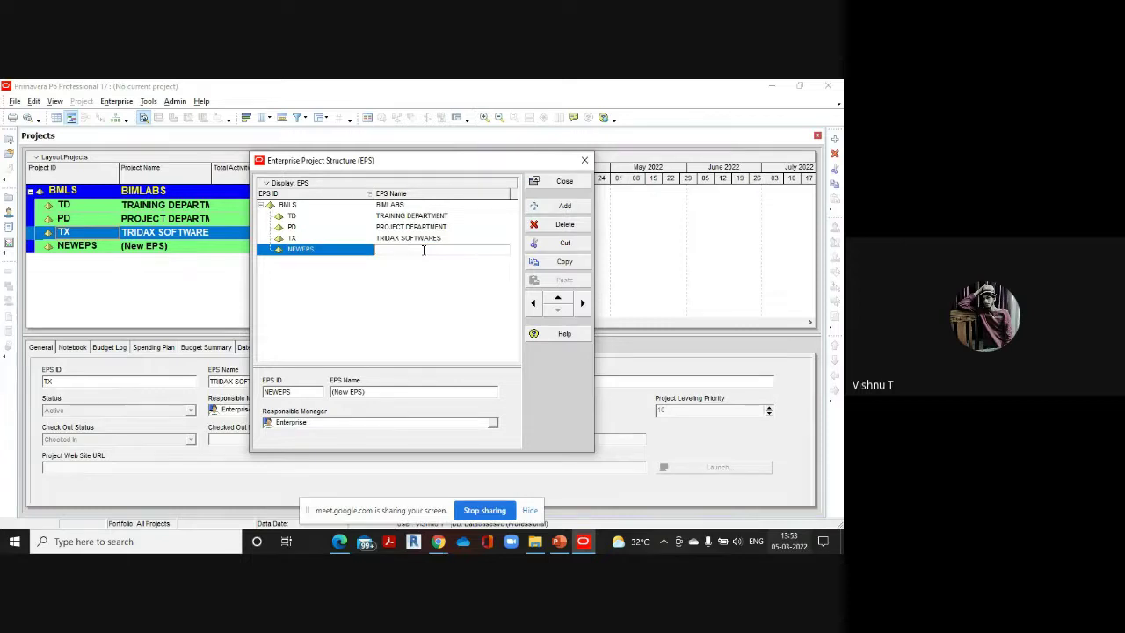
text(BRIDGE)
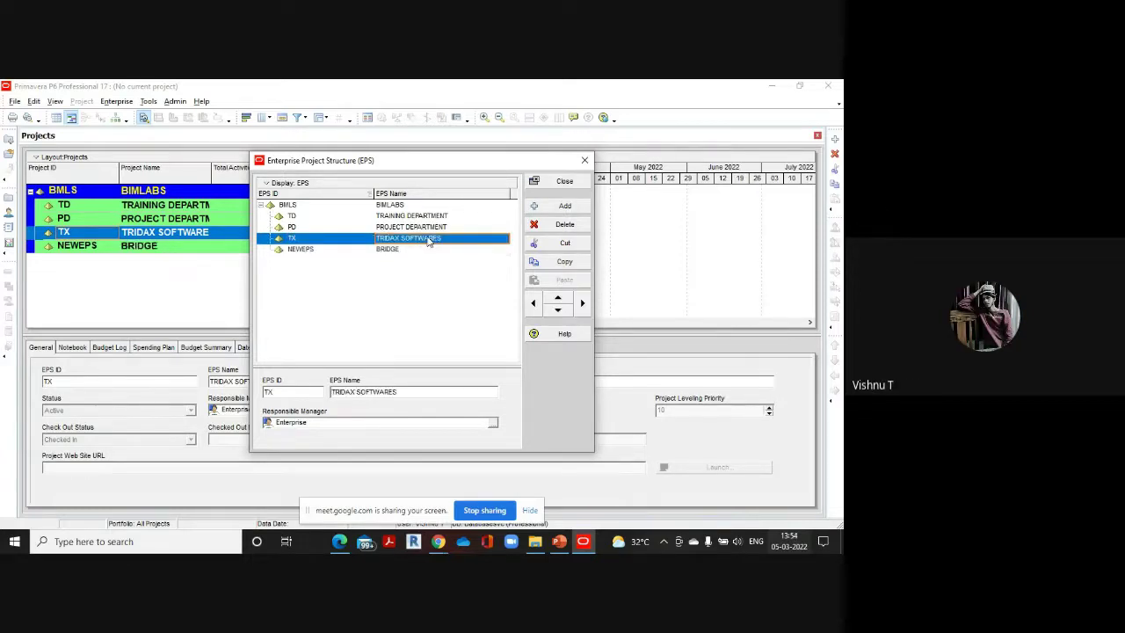
click(428, 238)
click(418, 252)
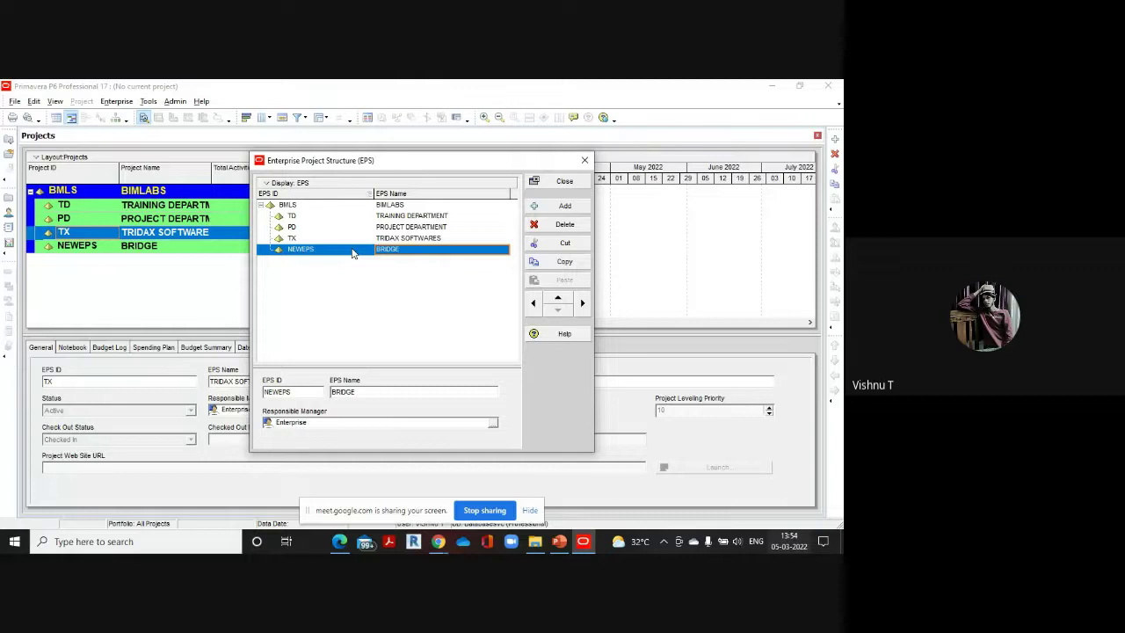
click(344, 250)
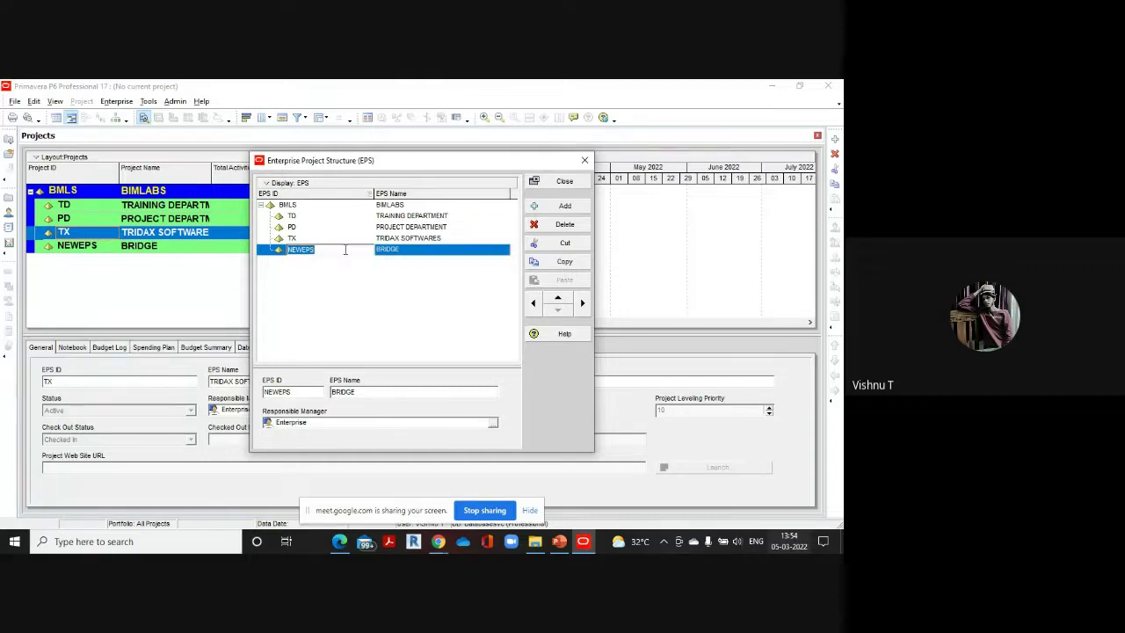
key(BackSpace)
text(BR)
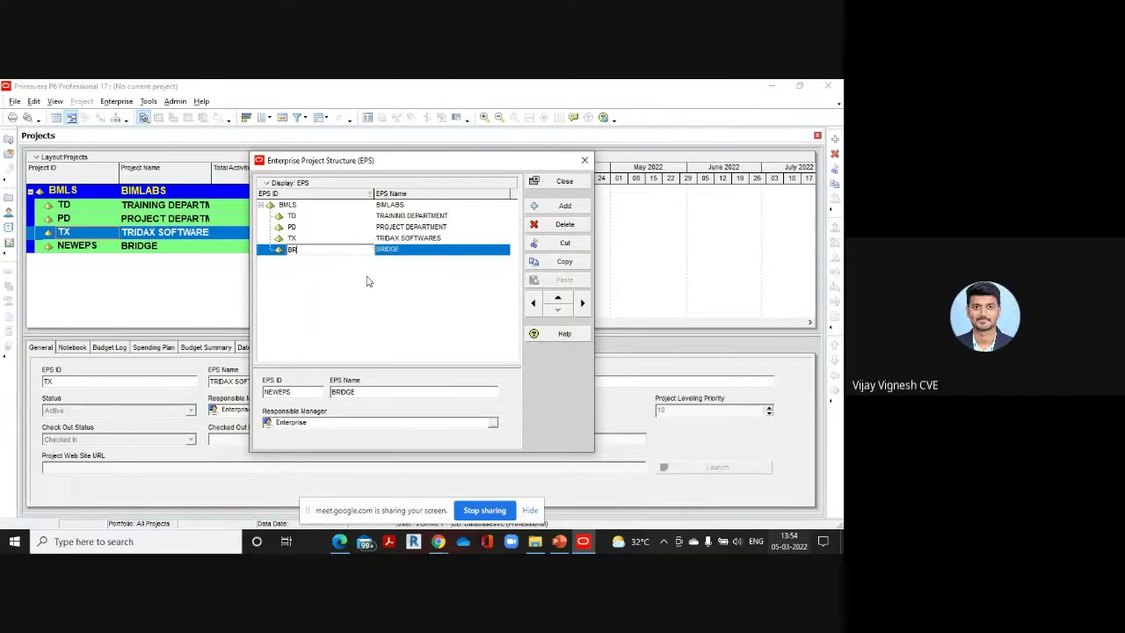
click(366, 281)
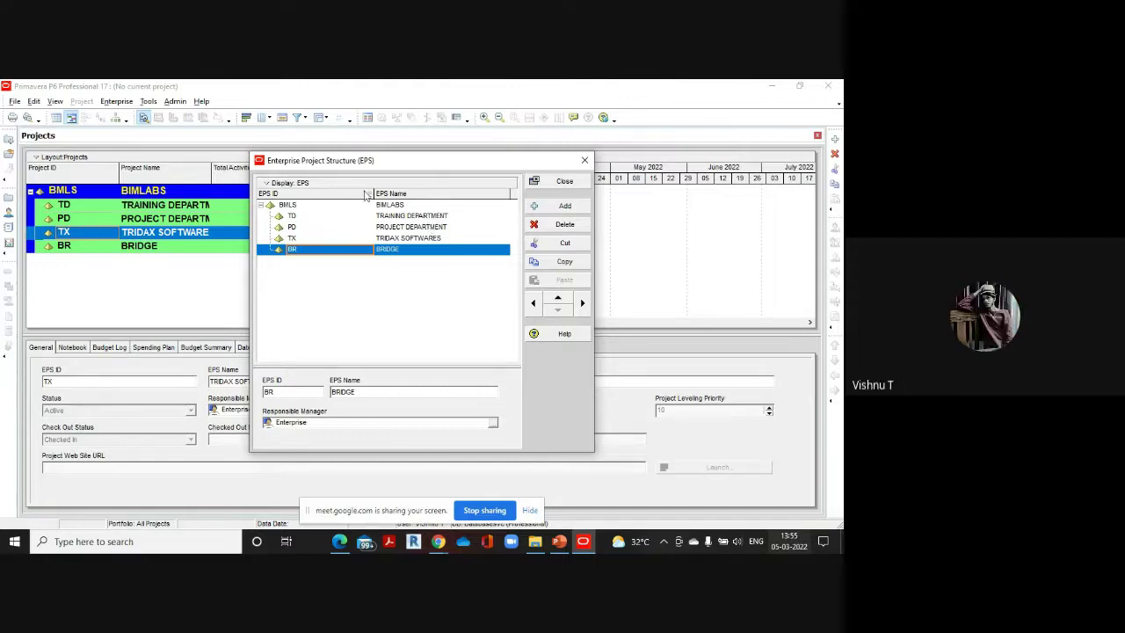
Add a trial element nested under TRAINING DEPARTMENT, delete it, and close the EPS dialog
click(292, 217)
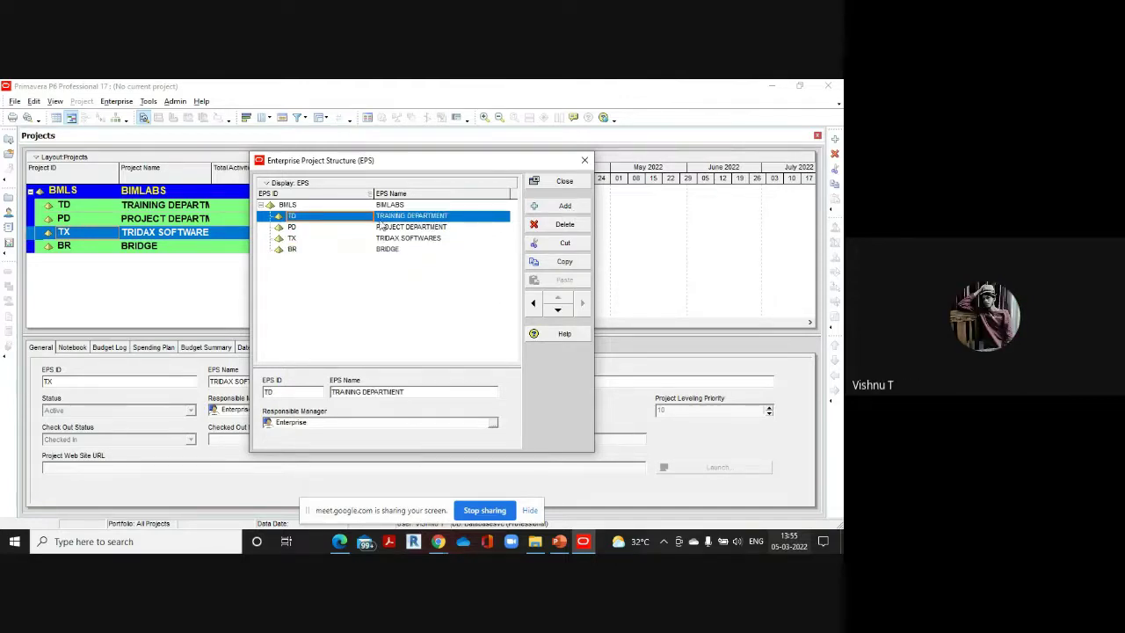
click(566, 207)
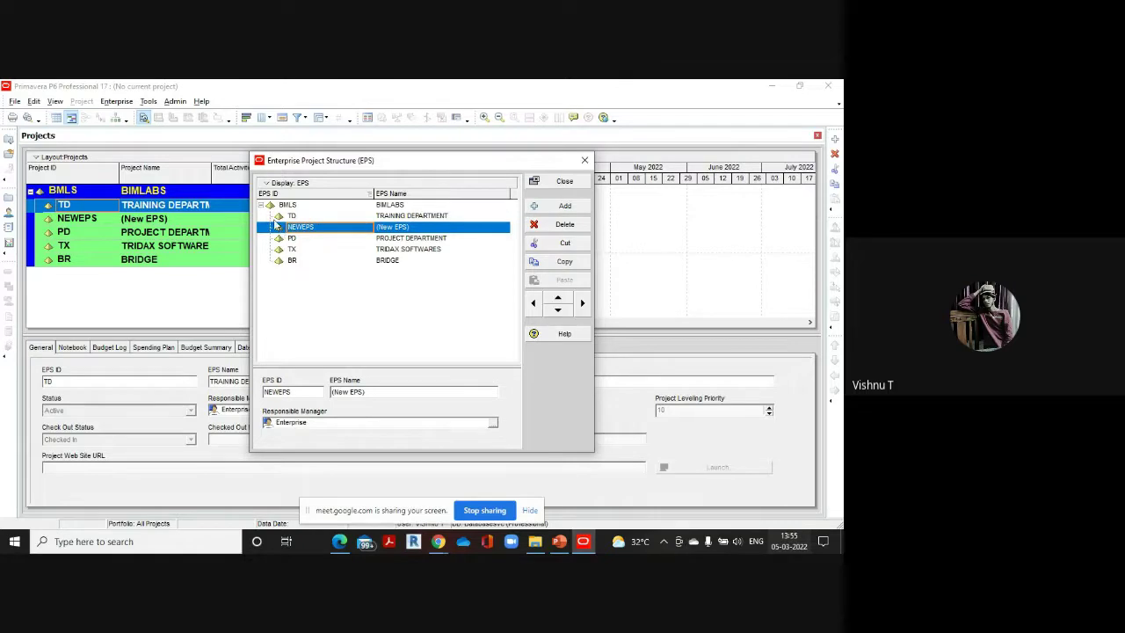
click(582, 302)
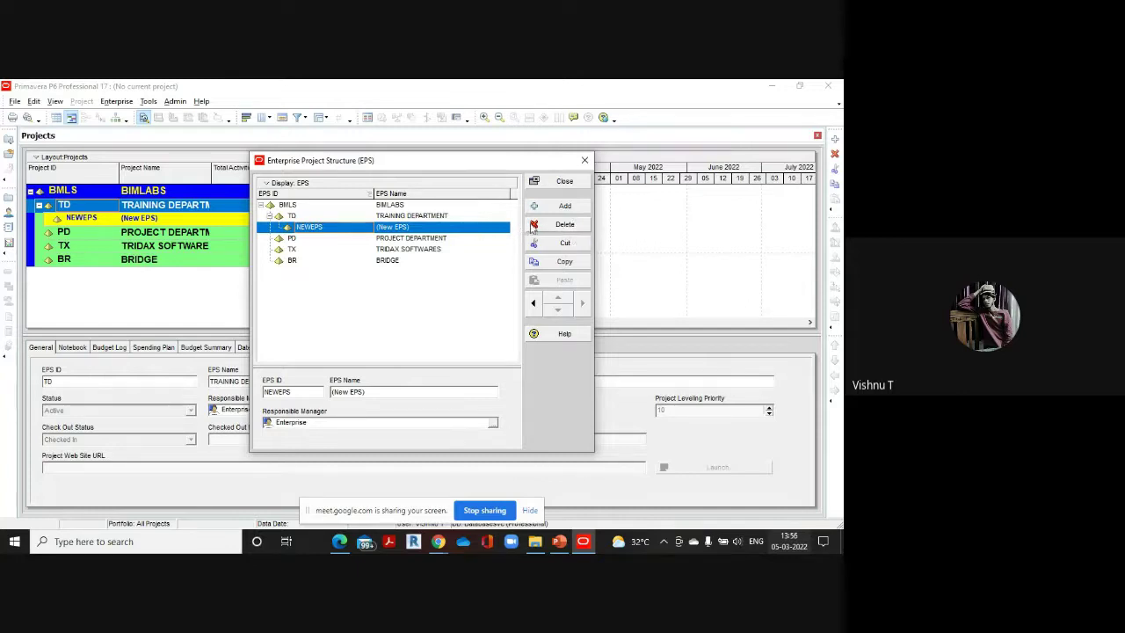
click(565, 226)
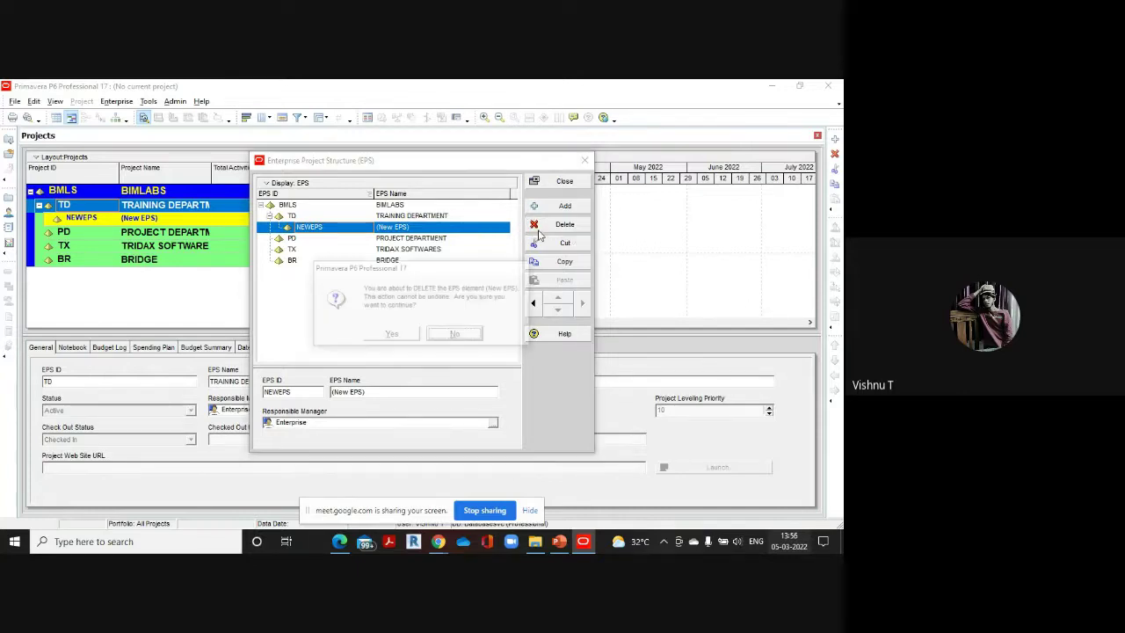
click(392, 337)
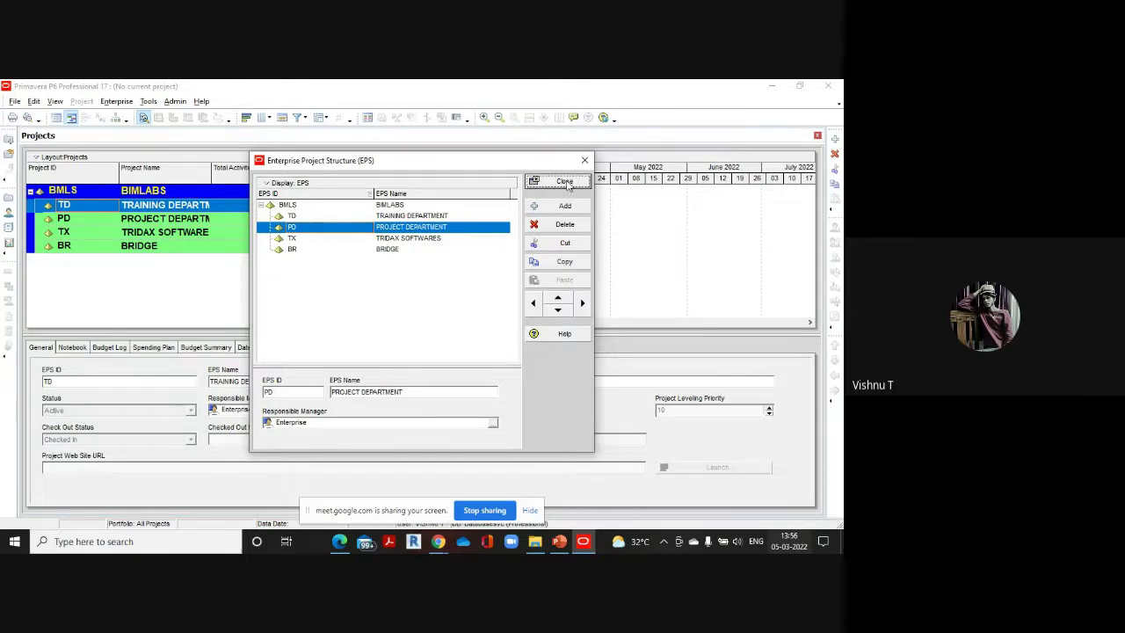
click(564, 182)
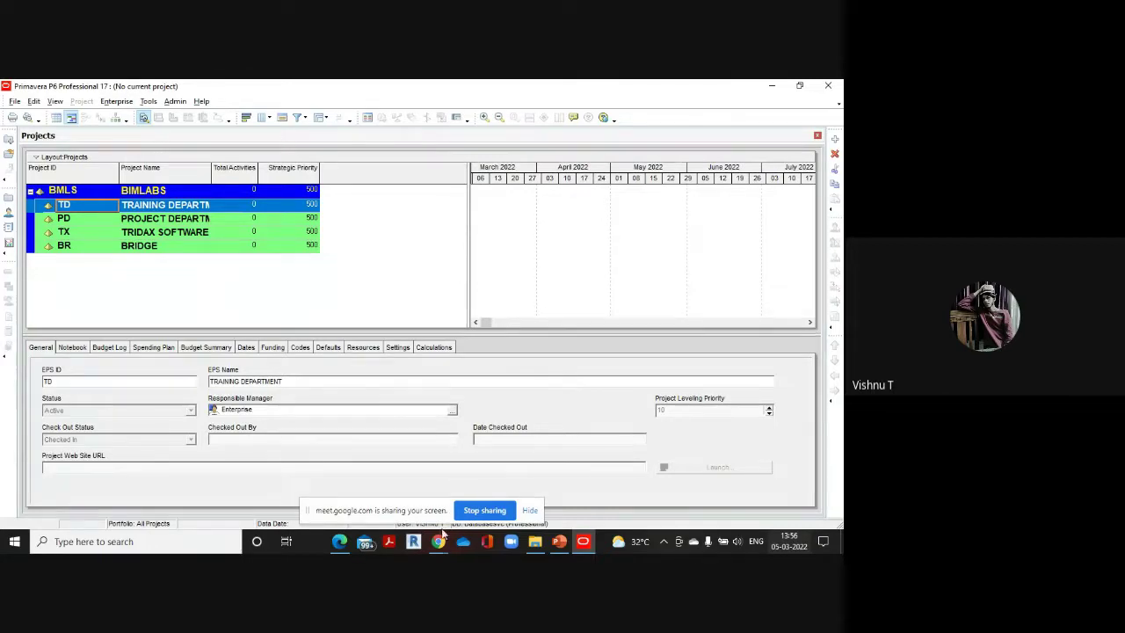
Review the OBS hierarchy in Primavera data.pdf, then return to P6
mouse_move(444, 538)
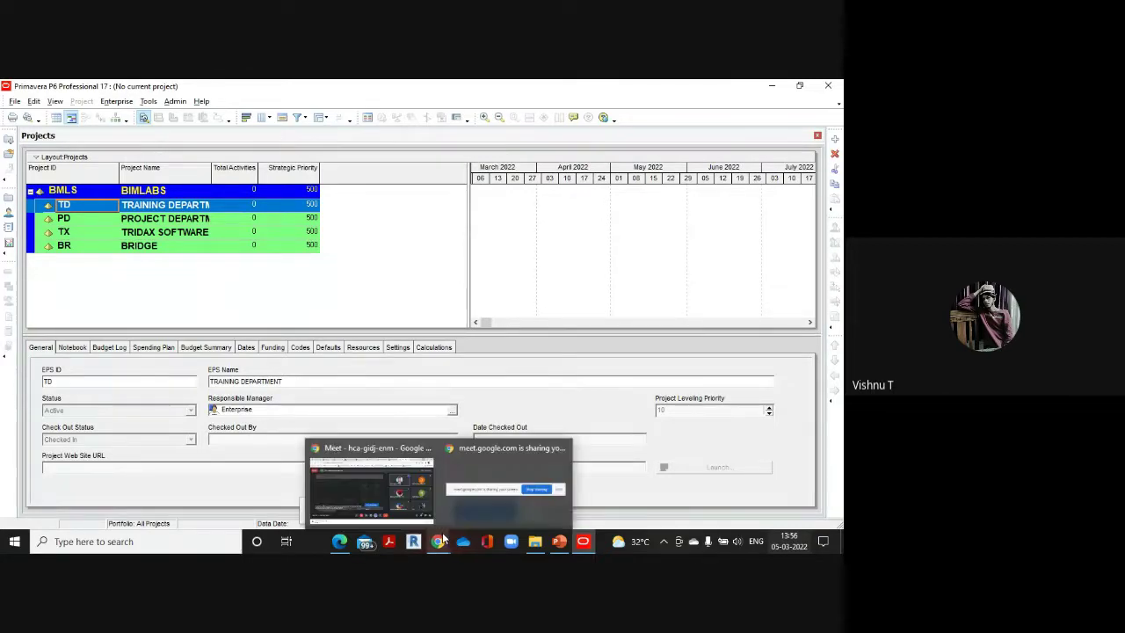
click(337, 538)
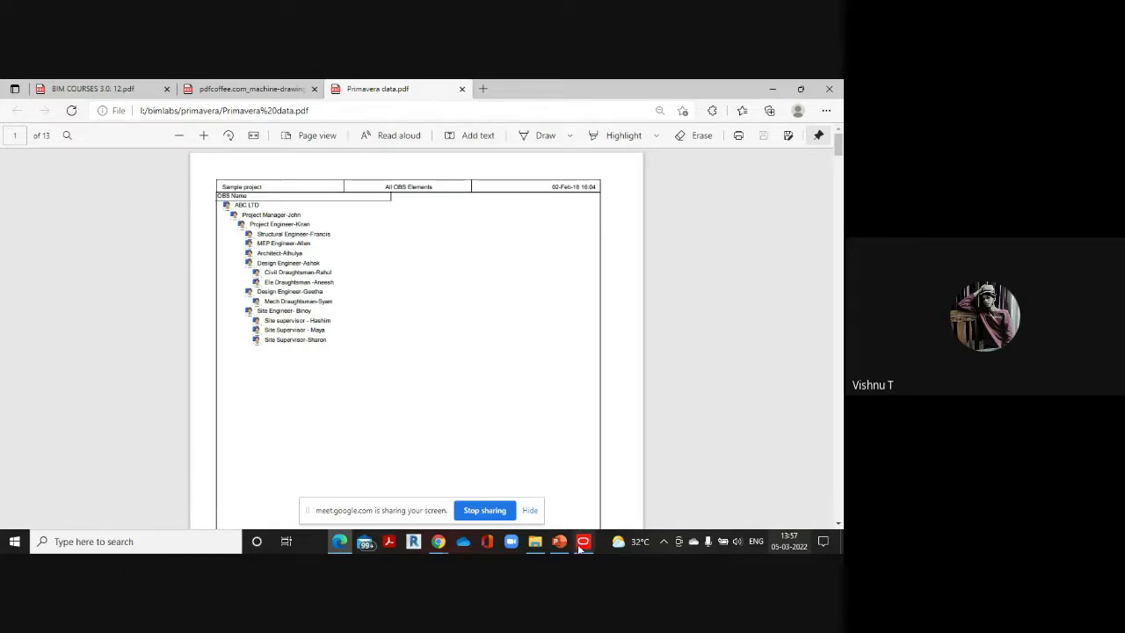
mouse_move(579, 548)
click(581, 506)
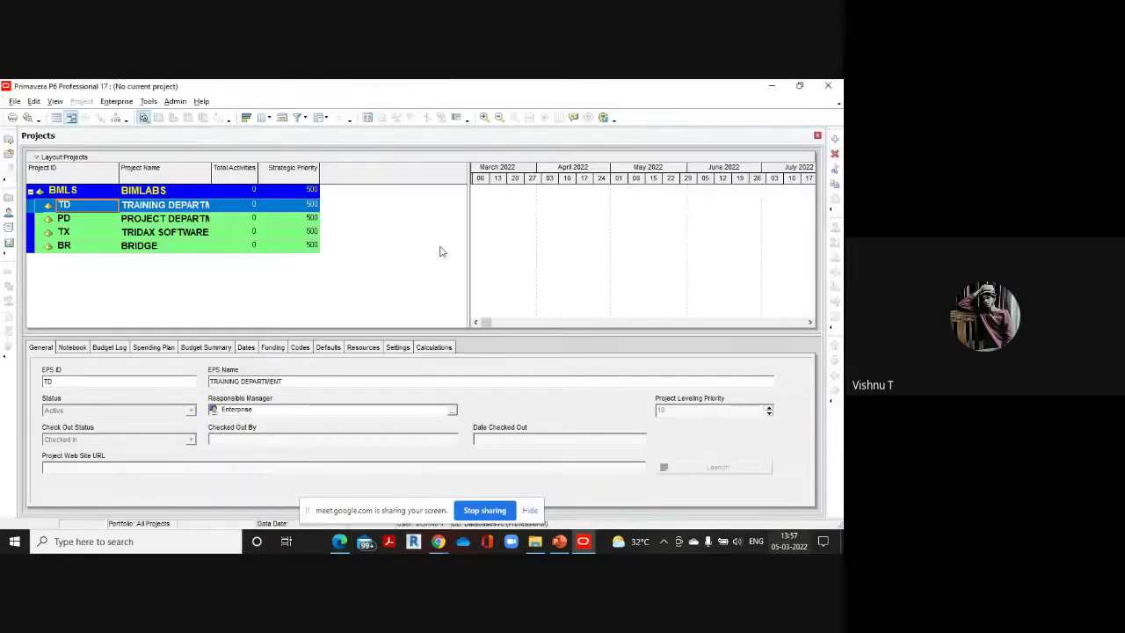
Open Enterprise > OBS and clear the root Enterprise element's name to rename it BIMLABS
click(115, 104)
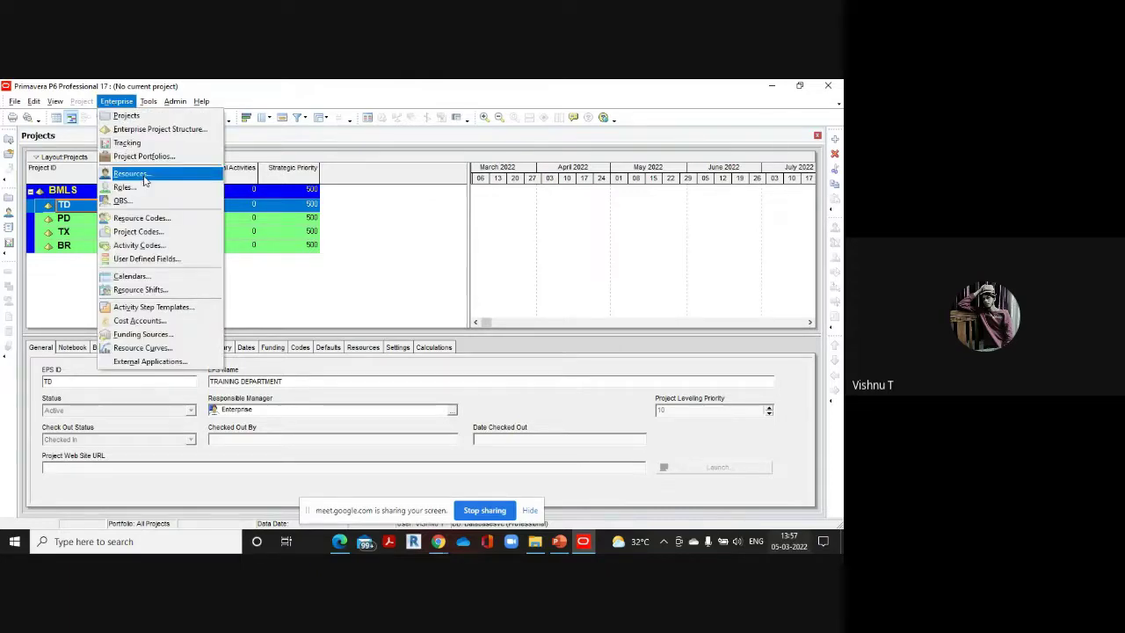
click(148, 203)
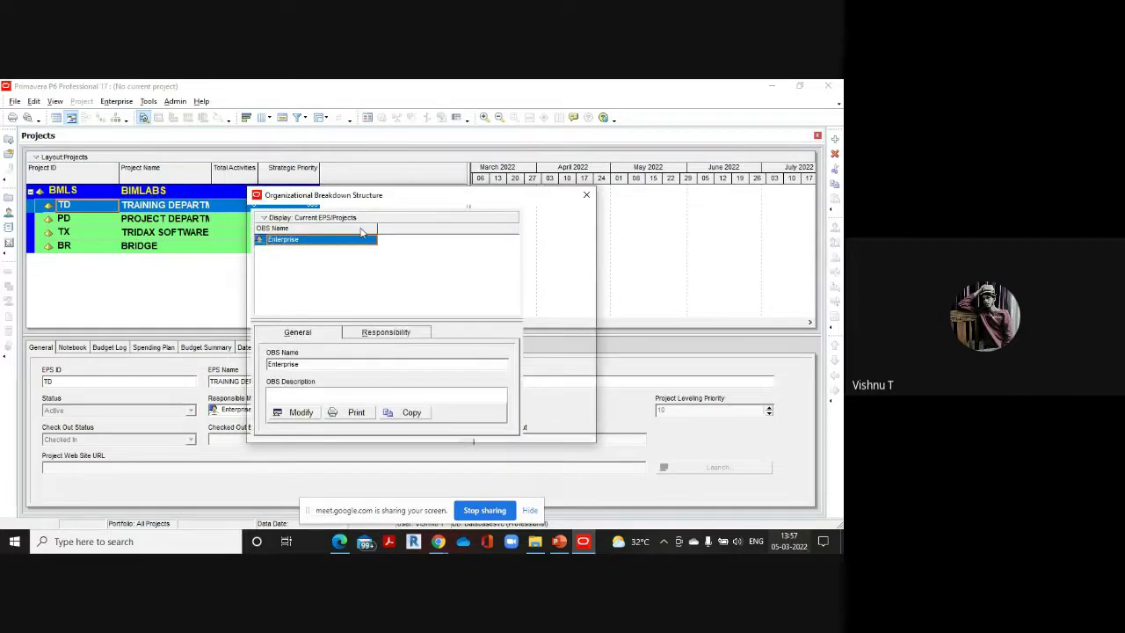
click(316, 242)
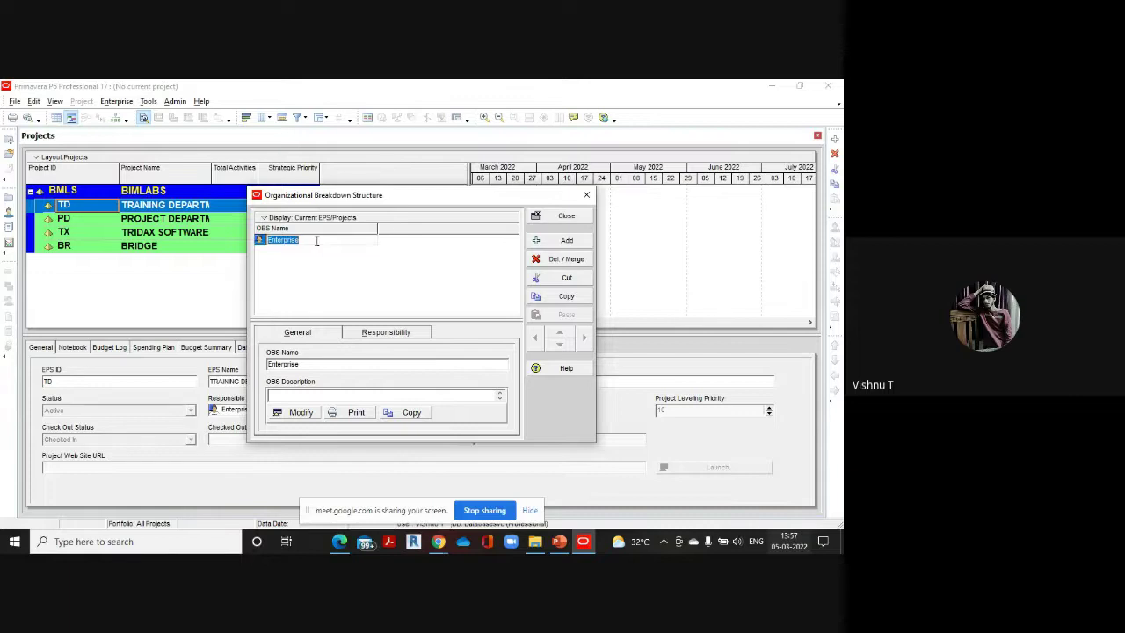
key(BackSpace)
Check the reference PDF hierarchy, then add a new OBS element, accepting the filter change
mouse_move(432, 544)
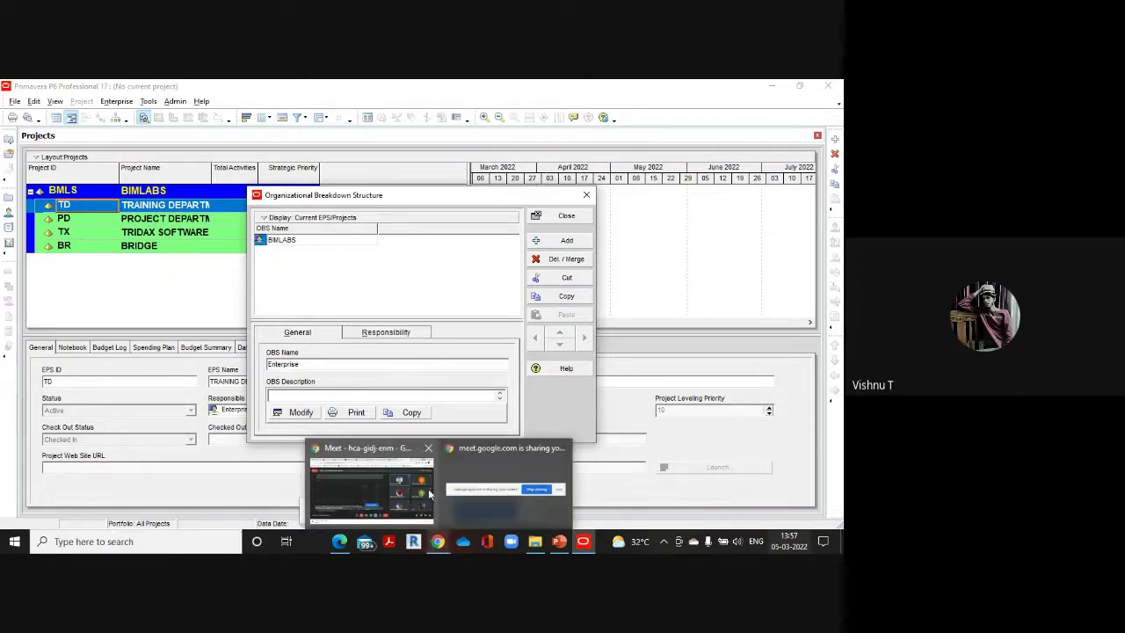
mouse_move(339, 541)
click(343, 488)
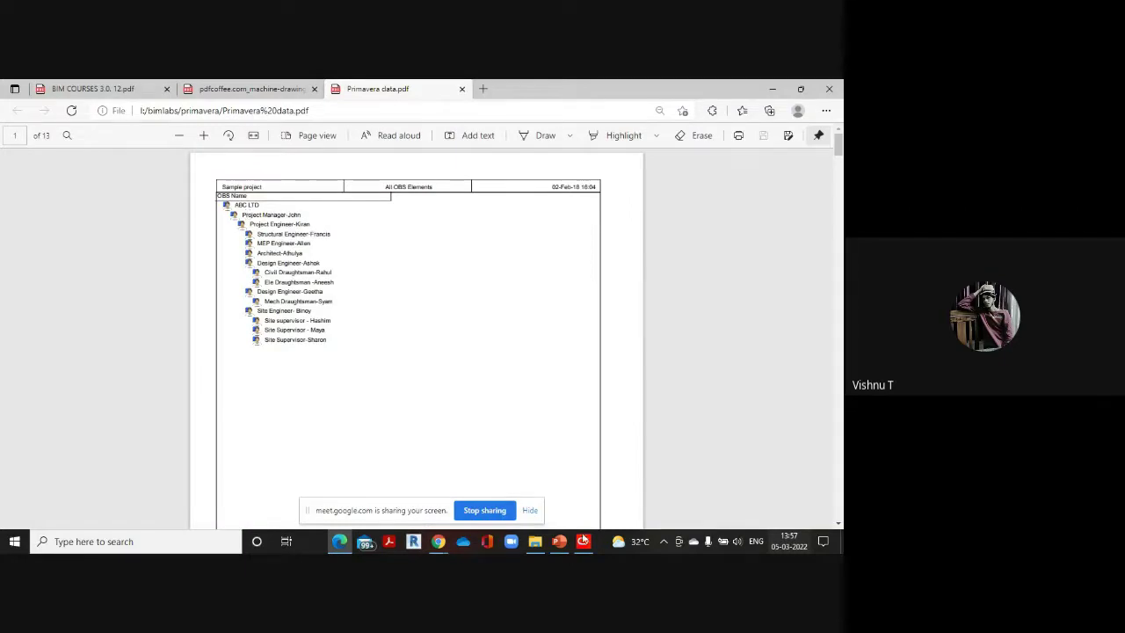
mouse_move(582, 541)
click(574, 501)
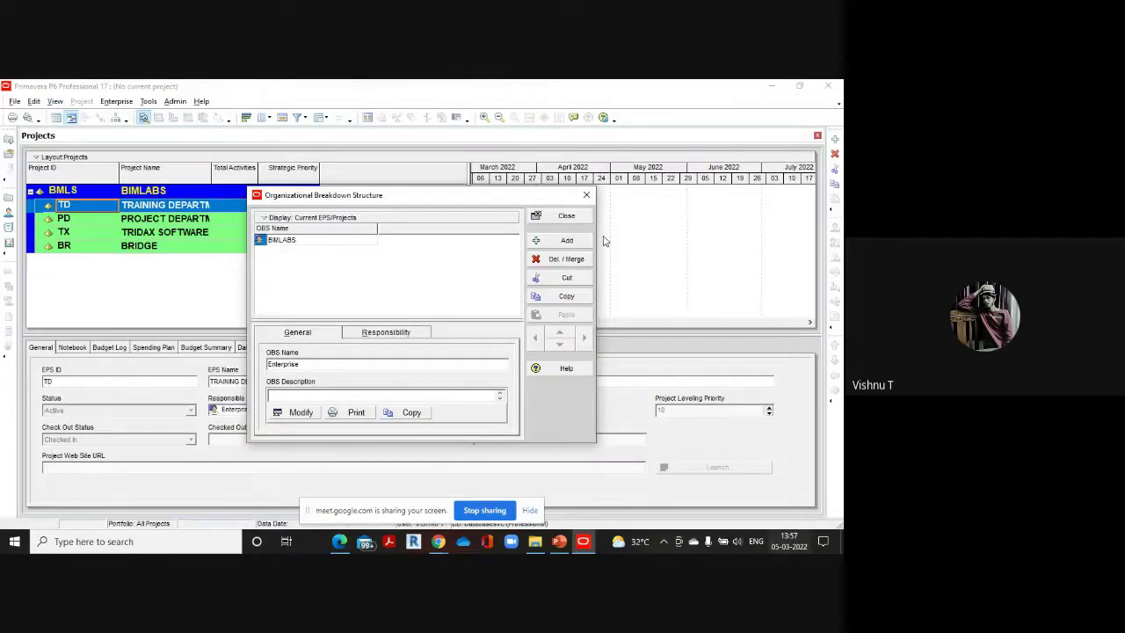
click(567, 241)
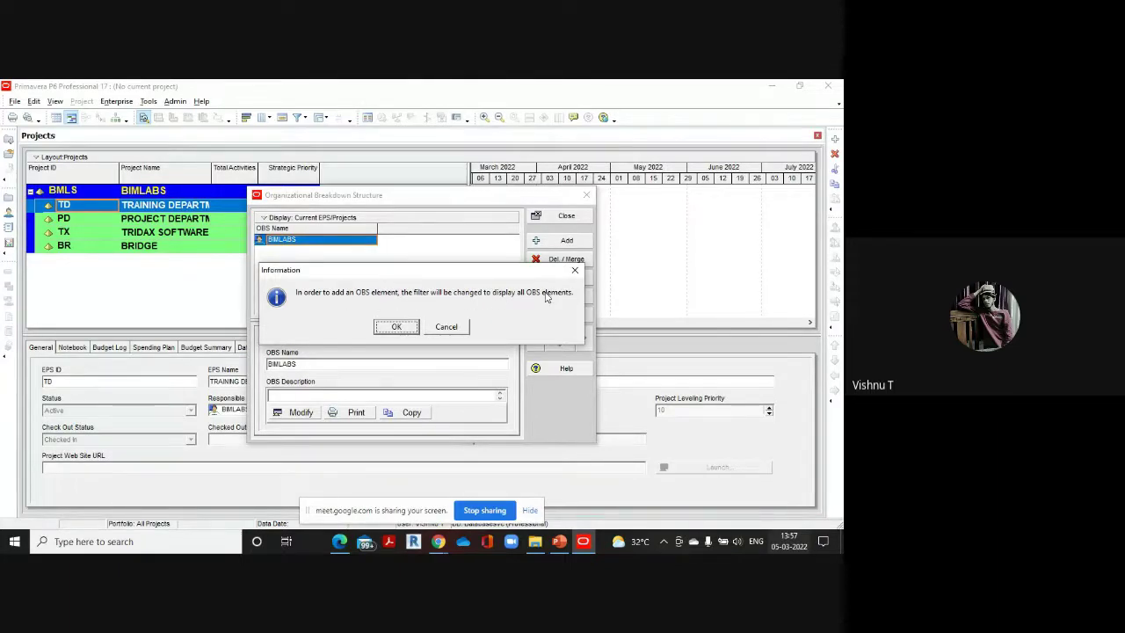
click(396, 327)
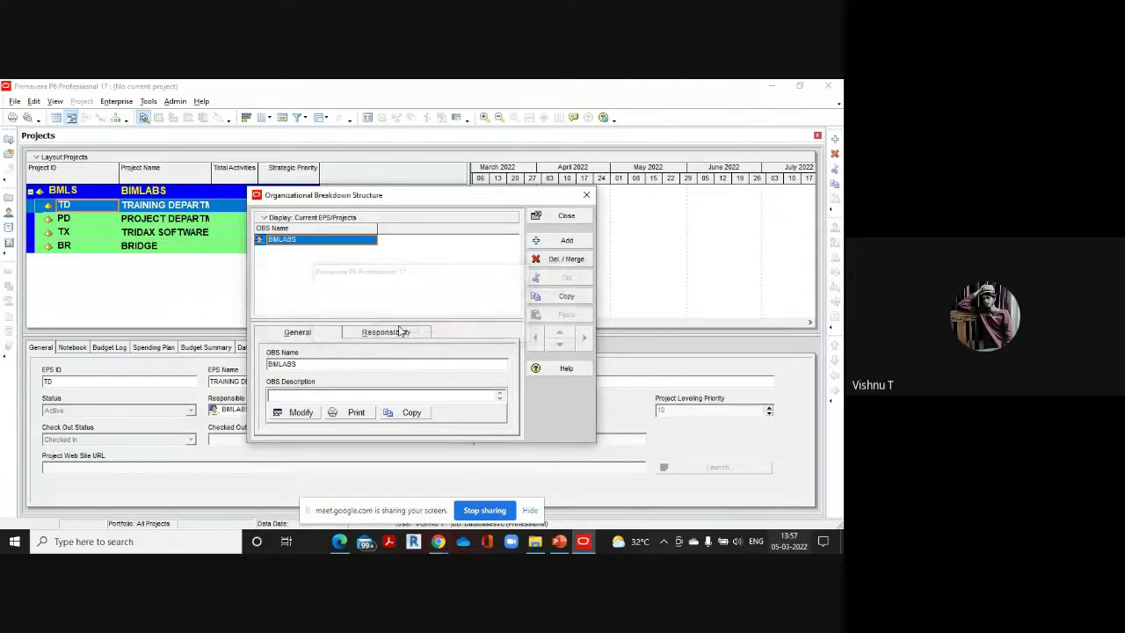
Name the new OBS element PROJECT MANAGER, checking the reference PDF
click(336, 250)
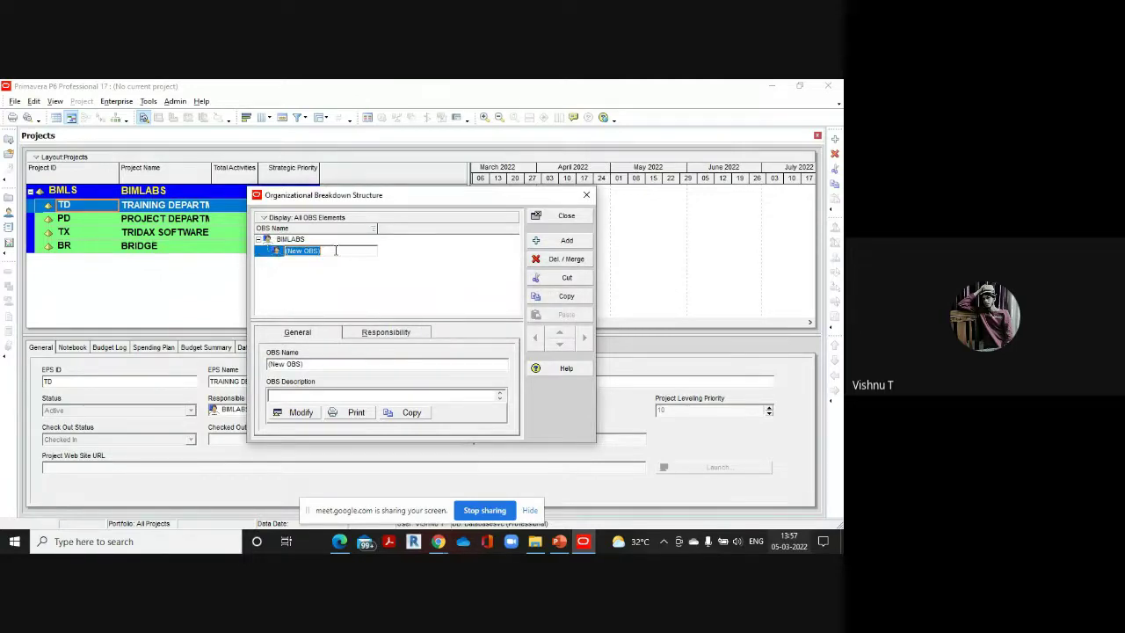
key(BackSpace)
text(PROJECT MANAGER-JOHN)
mouse_move(338, 543)
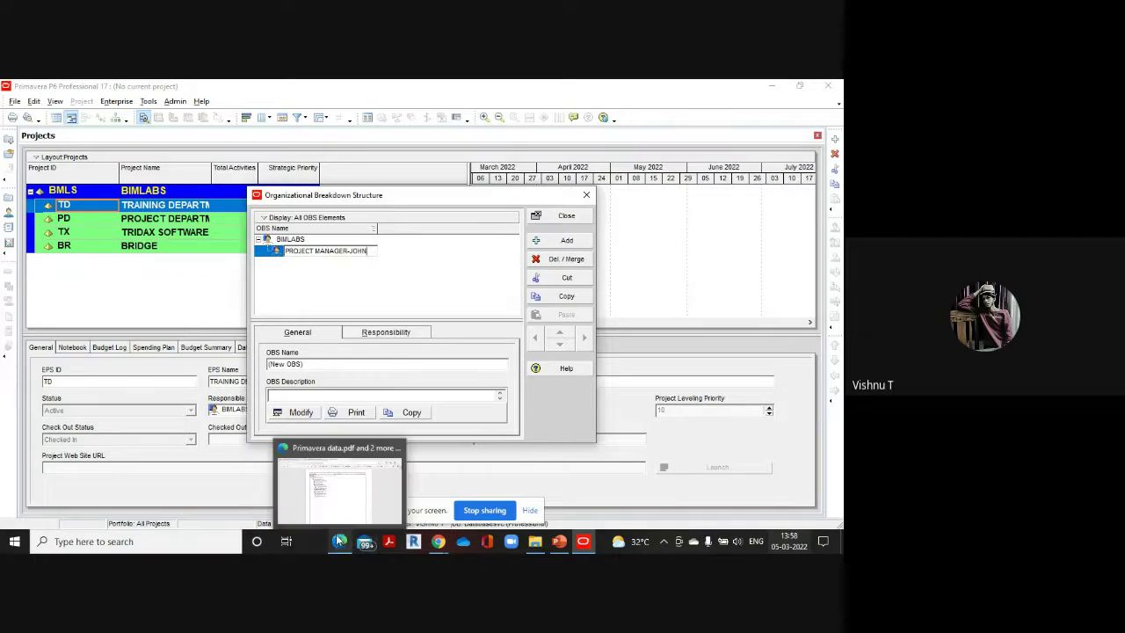
click(340, 490)
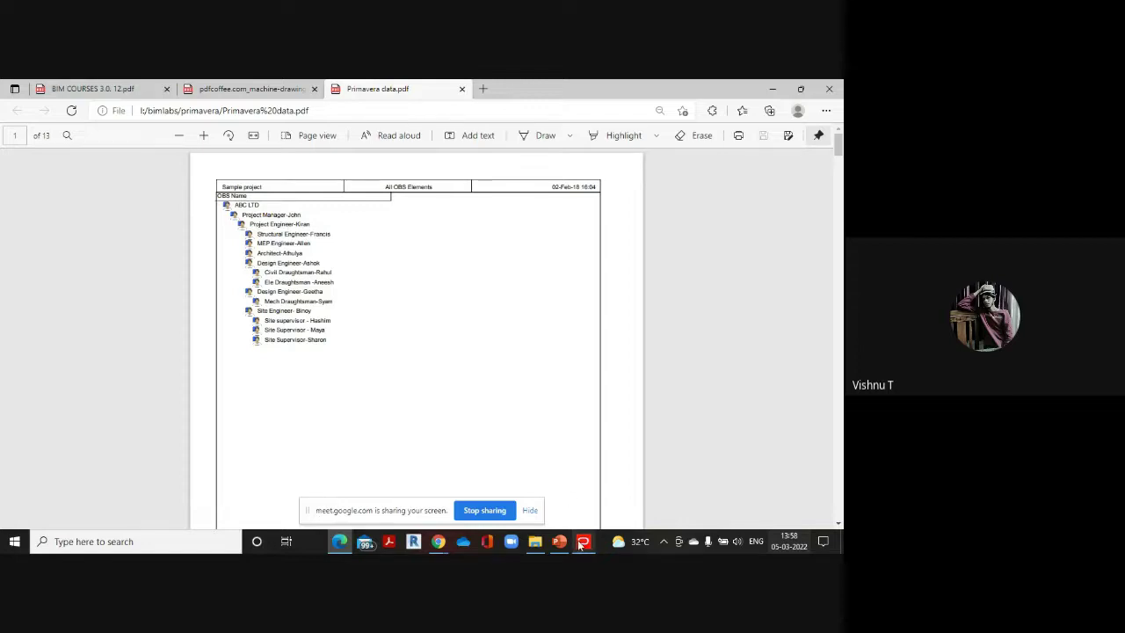
mouse_move(583, 541)
click(583, 506)
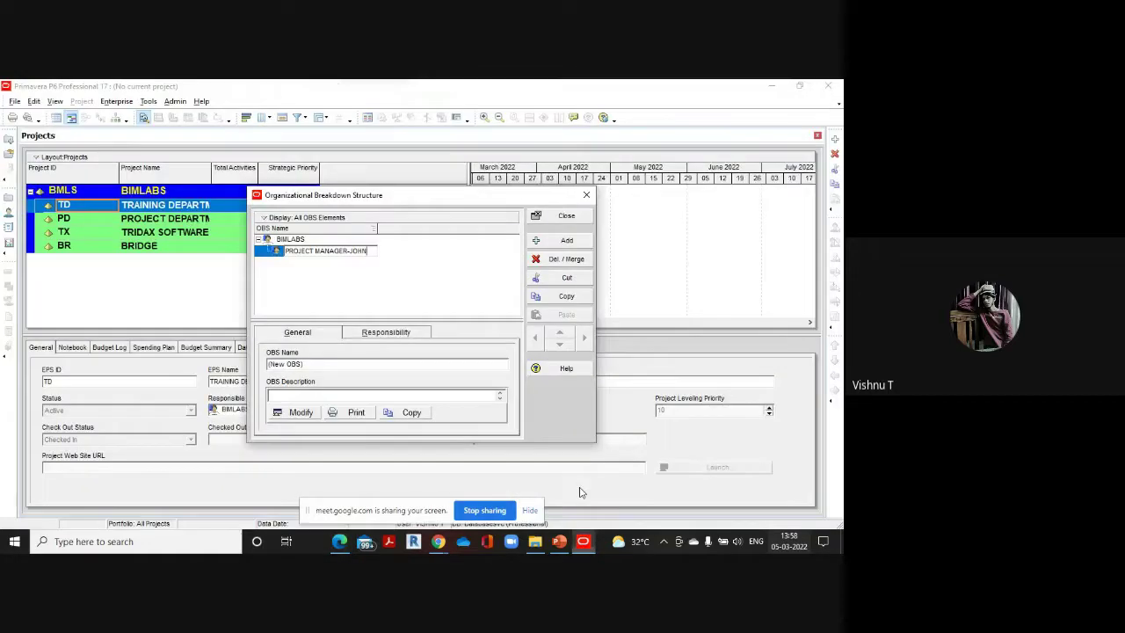
Add a PROJECT ENGINEER element nested under the project manager, then add another element
click(567, 241)
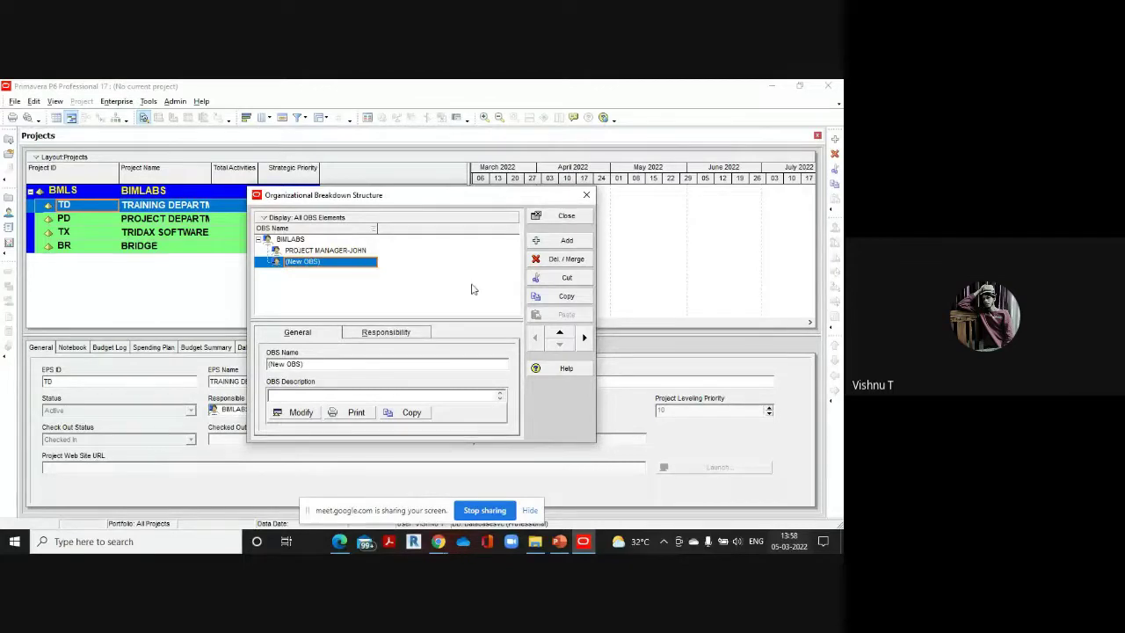
click(584, 337)
click(339, 262)
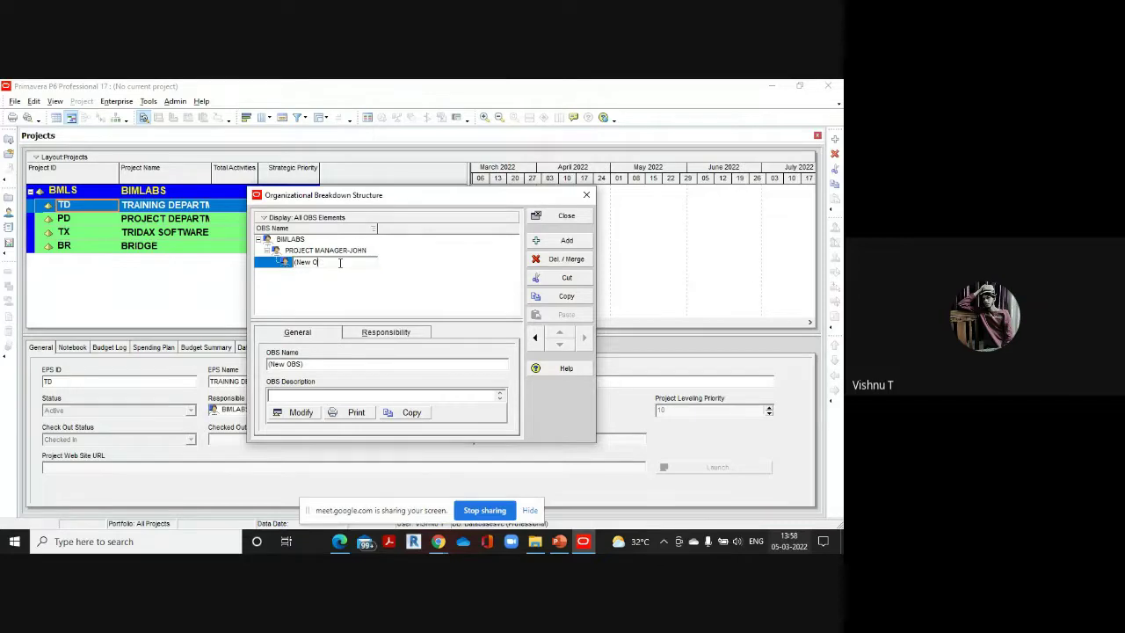
key(BackSpace)
key(BackSpace)
key(BackSpace)
key(BackSpace)
key(BackSpace)
key(BackSpace)
text(PROJECT ENGINEER-KIRAN)
mouse_move(339, 542)
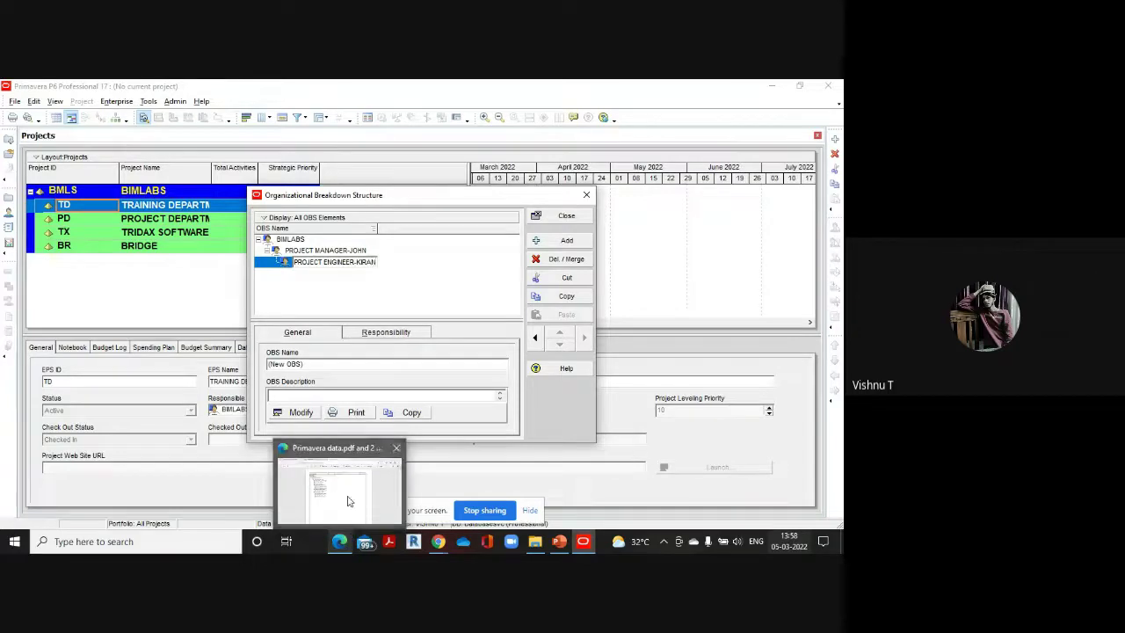
click(347, 501)
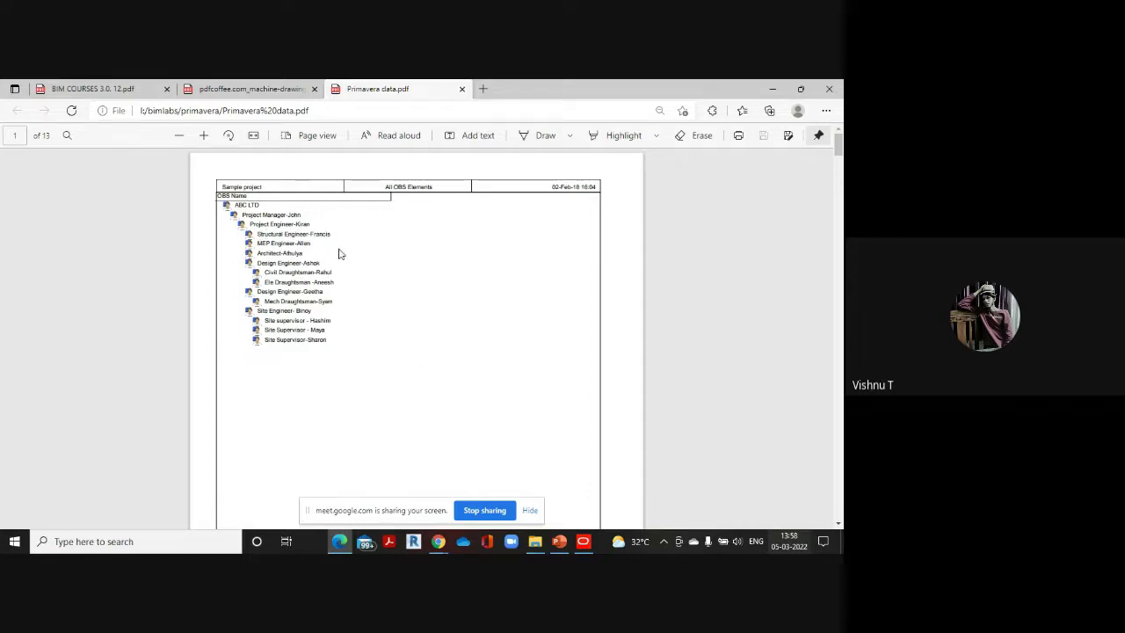
mouse_move(590, 549)
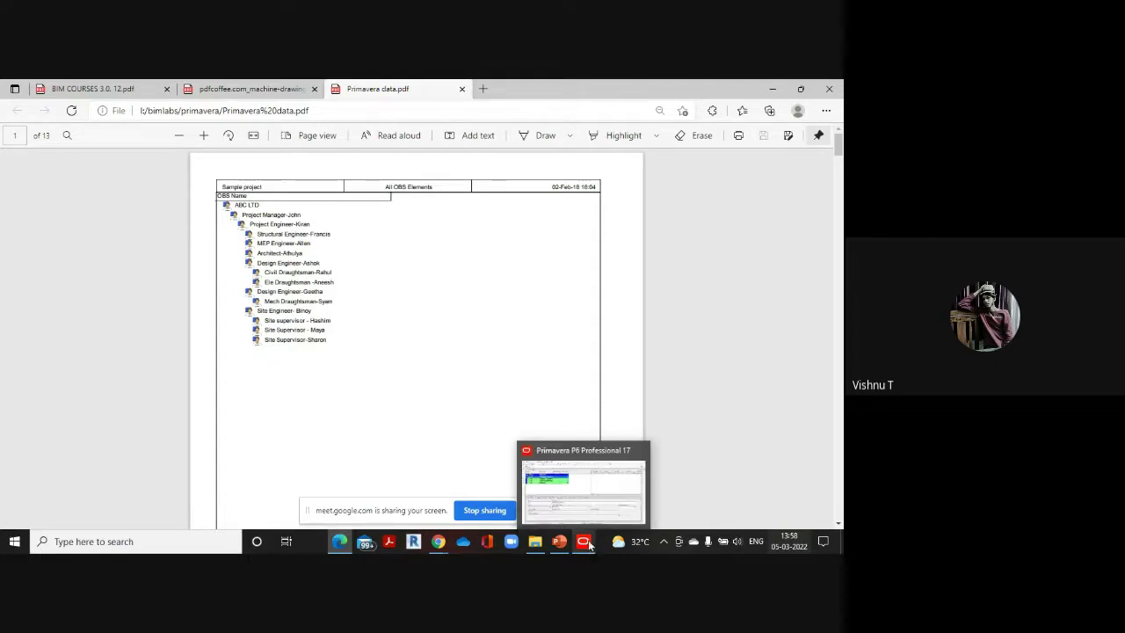
click(605, 491)
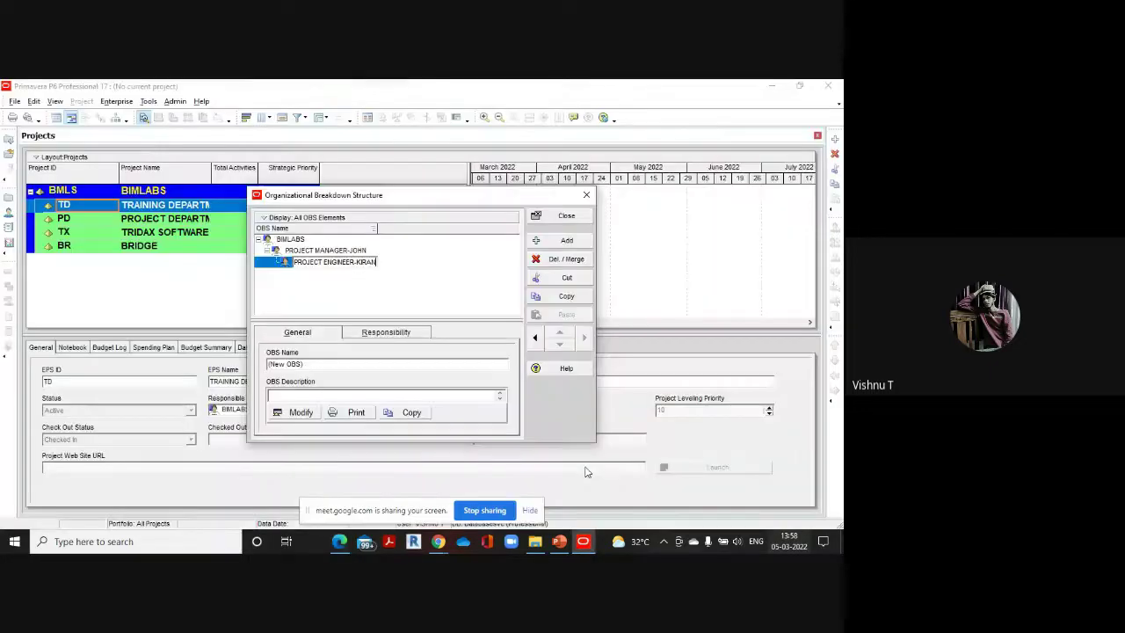
click(575, 241)
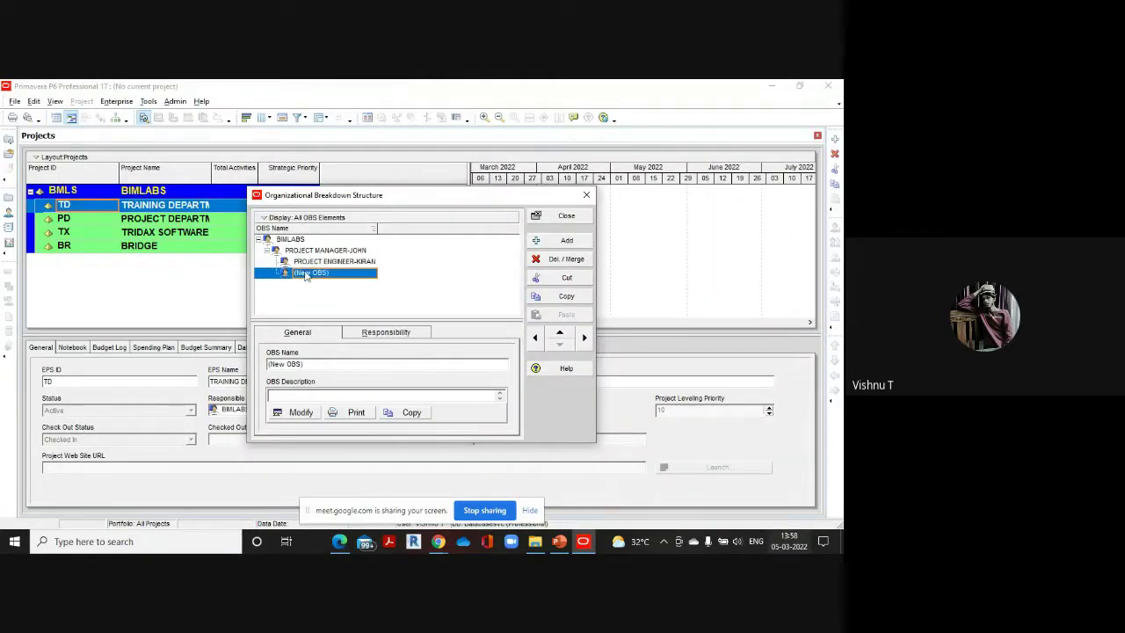
Nest a STRUCTURAL ENGINEER element under the project engineer
click(585, 339)
click(355, 277)
key(BackSpace)
text(STRUCTURAL EN)
text(GINEER FRANC)
text(IS)
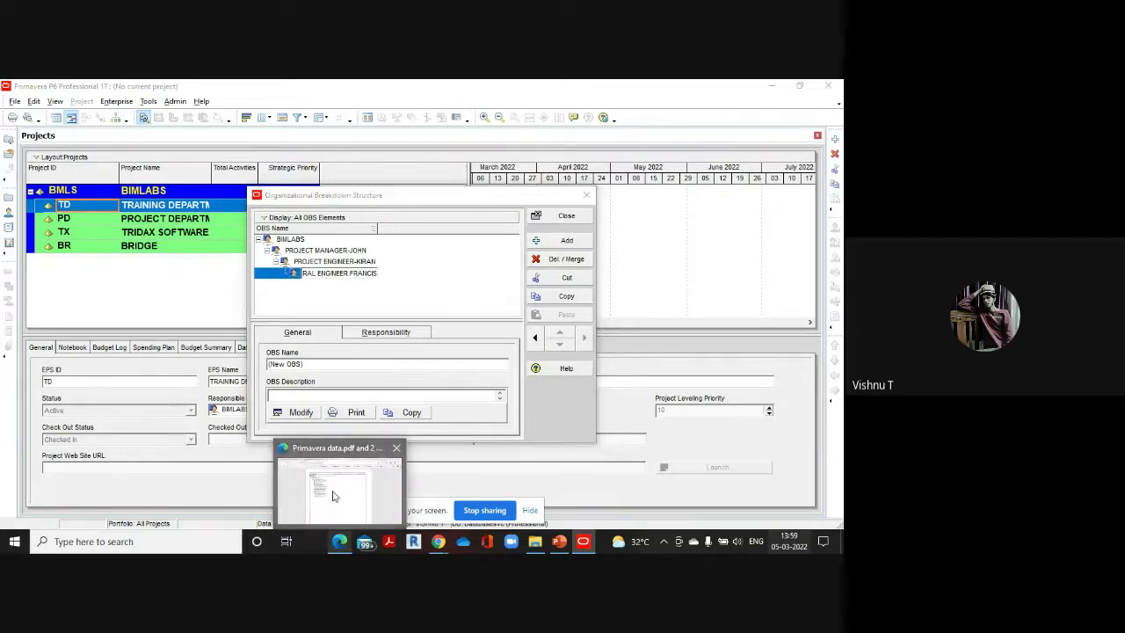
click(339, 448)
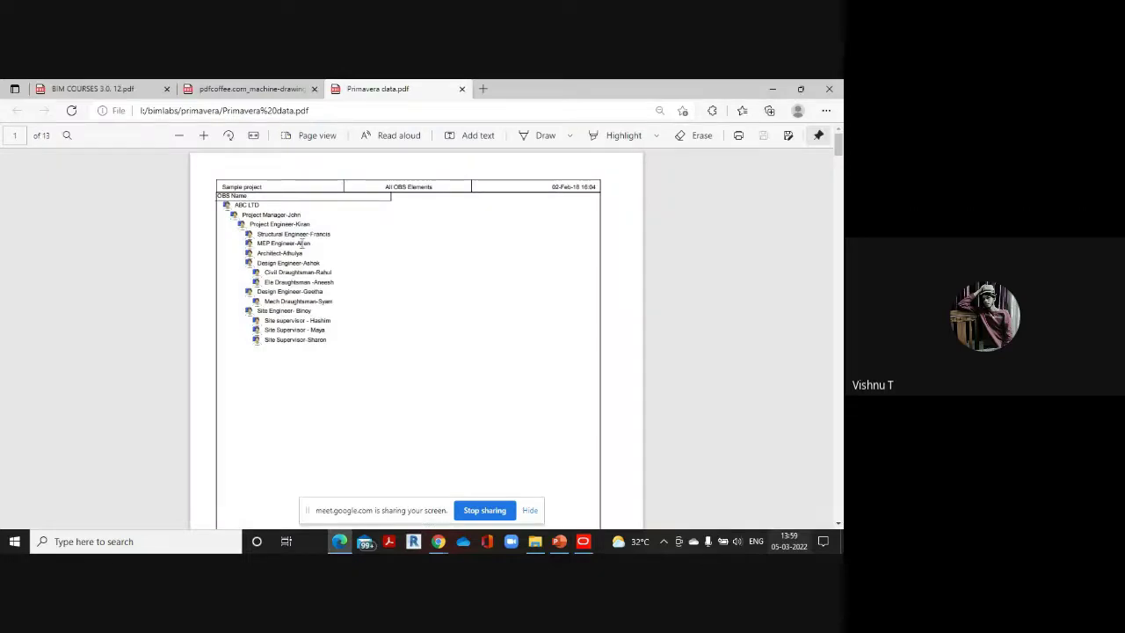
mouse_move(582, 543)
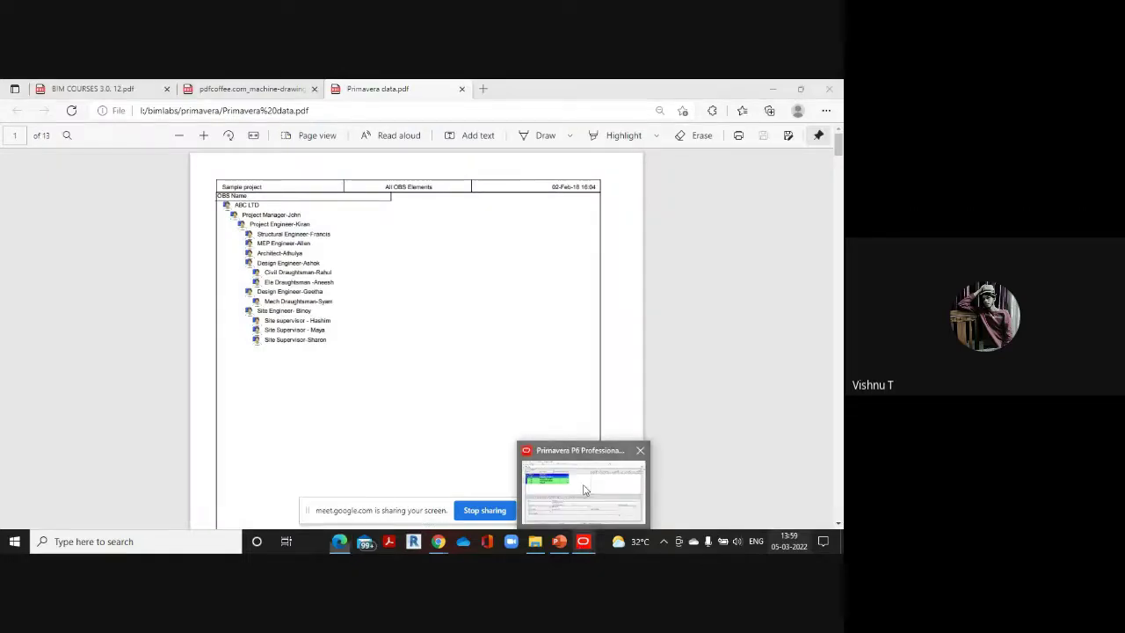
click(584, 489)
Add an MEP ENGINEER element below the structural engineer
click(549, 241)
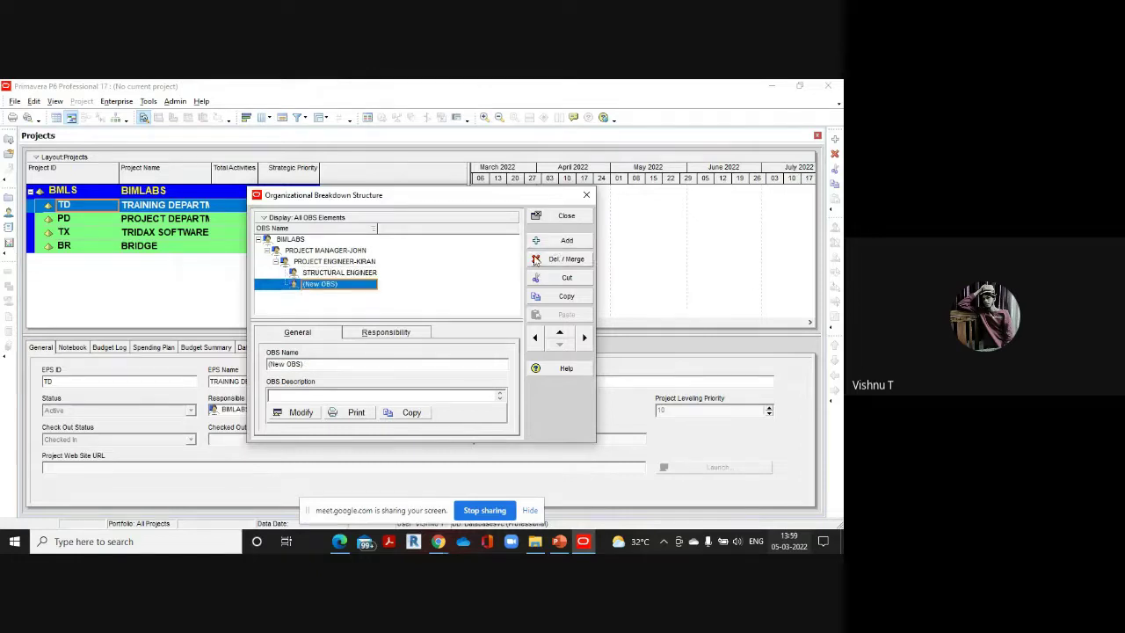
click(357, 283)
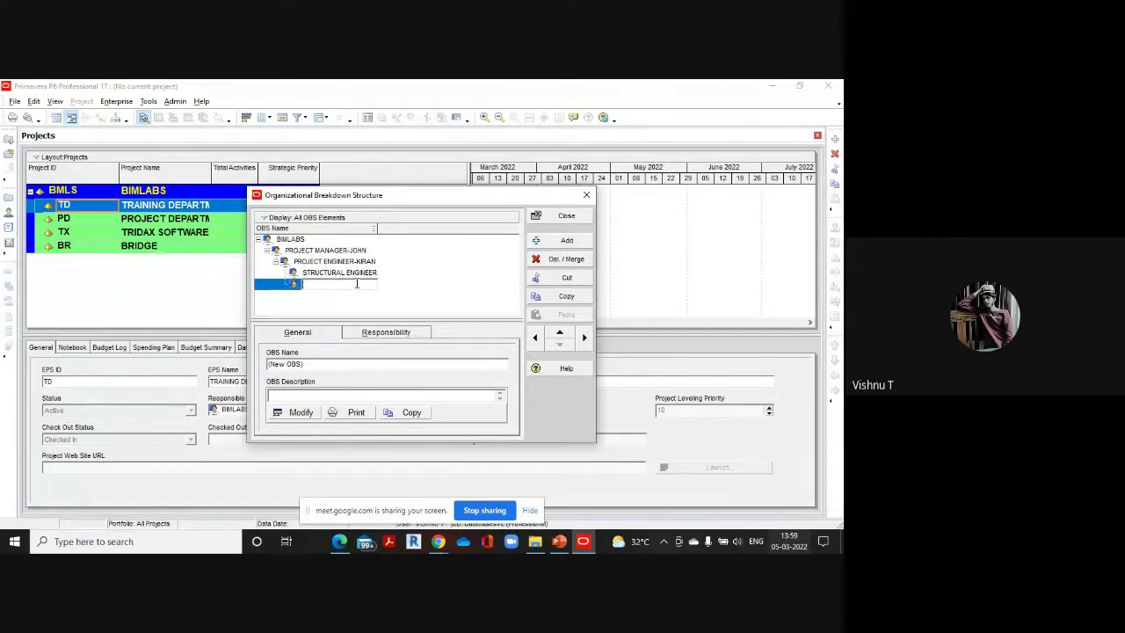
text(MEP ENGINEER-AN)
click(566, 240)
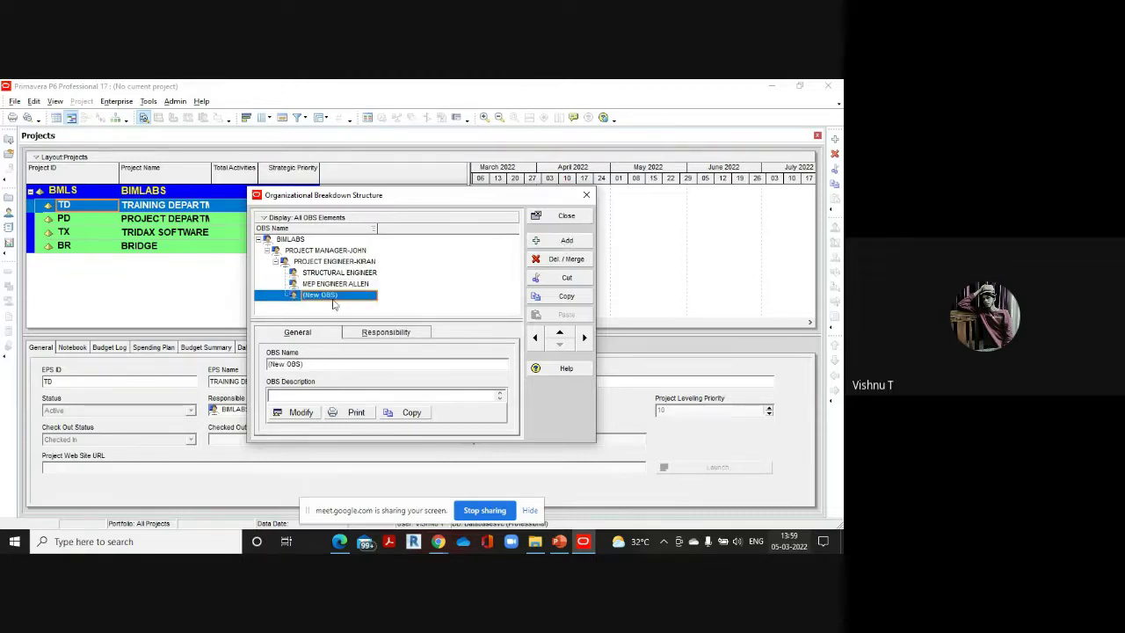
Name the next element ARCHITECT using the reference PDF
click(342, 295)
key(BackSpace)
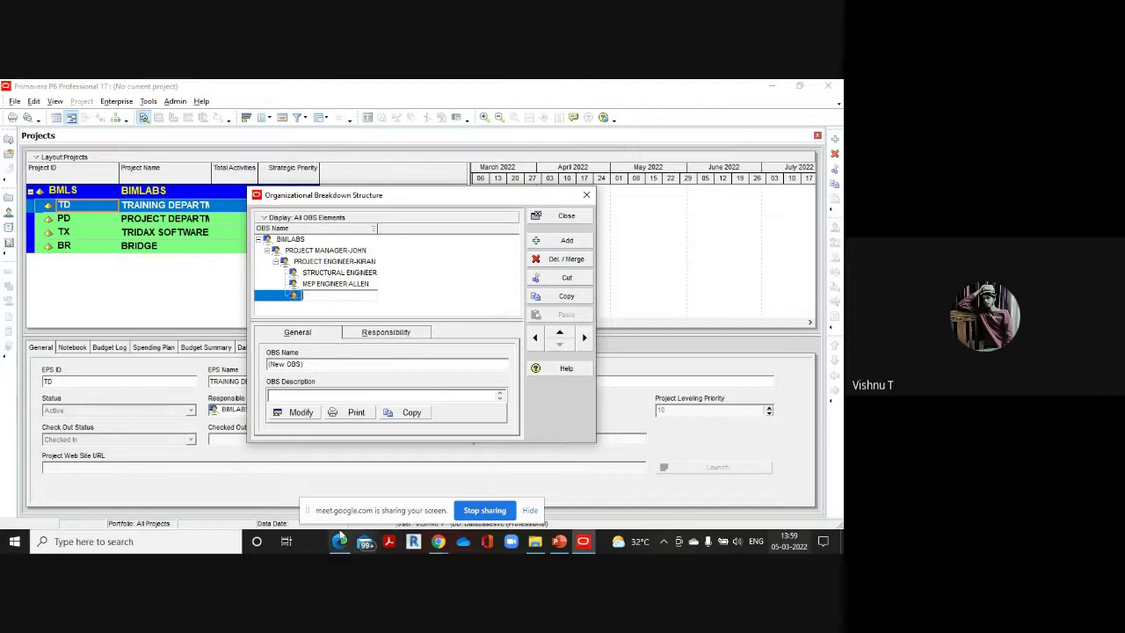
mouse_move(340, 539)
click(344, 502)
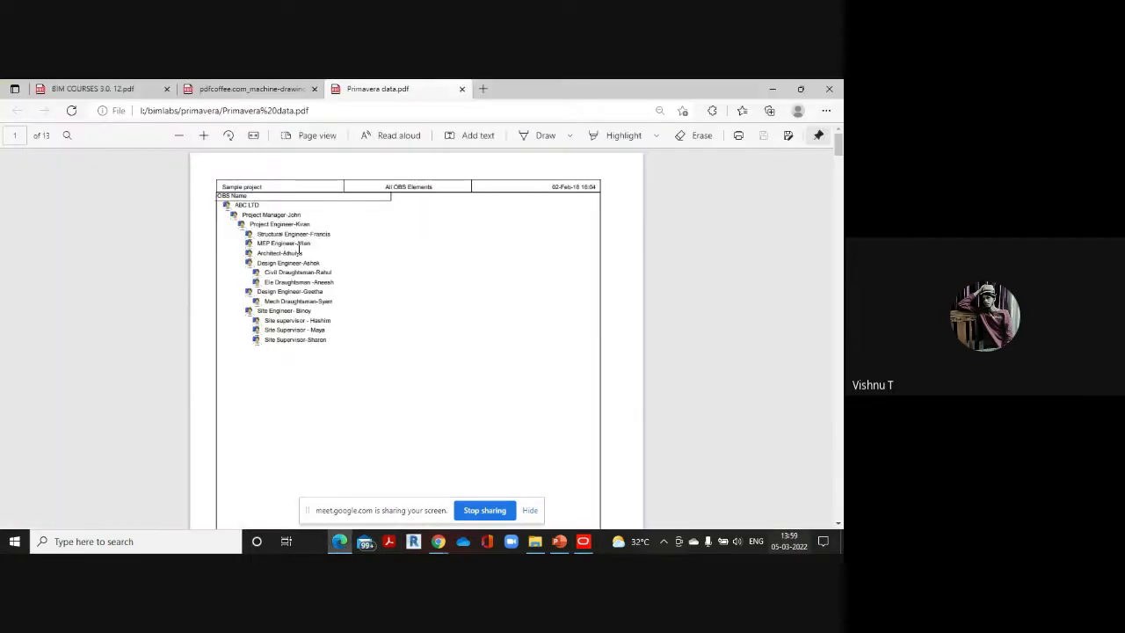
mouse_move(583, 541)
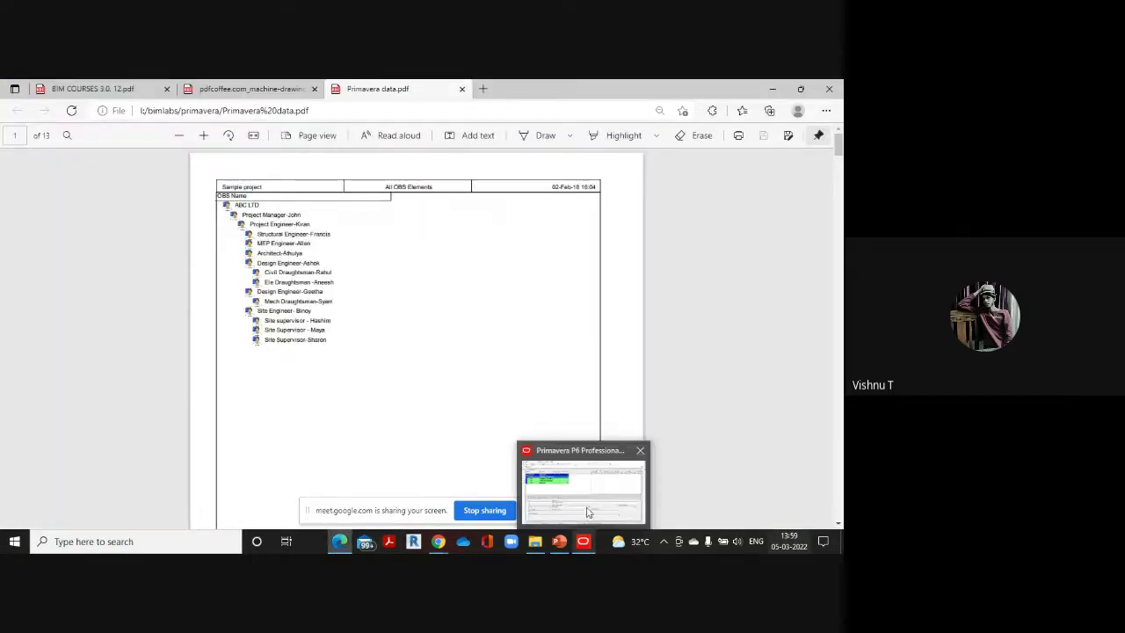
click(587, 508)
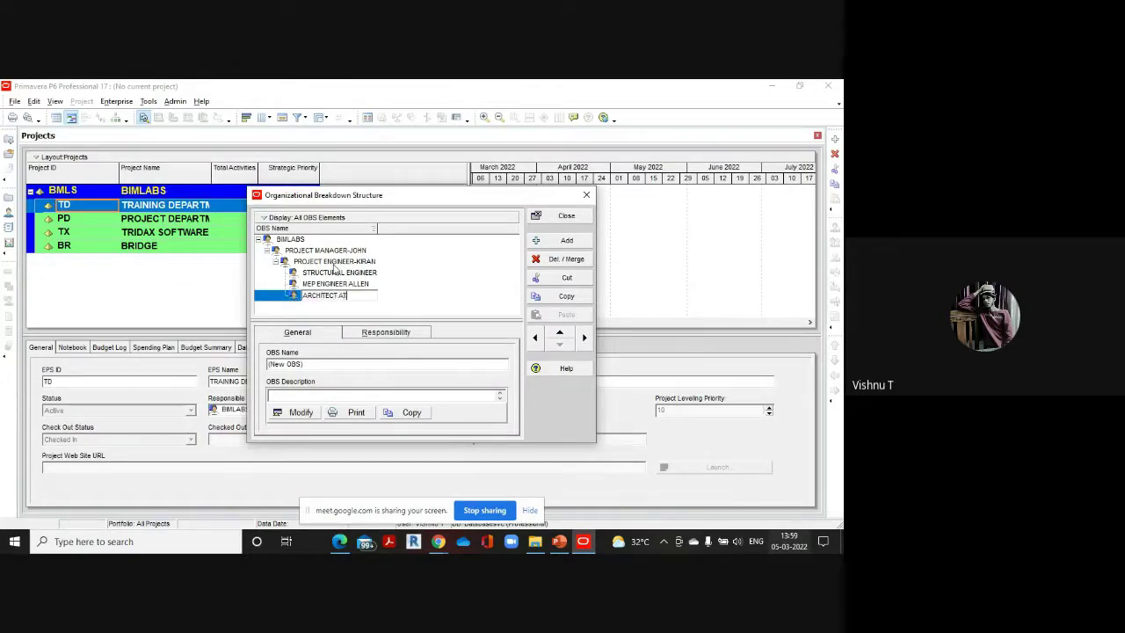
text(HULYA)
key(Return)
click(566, 240)
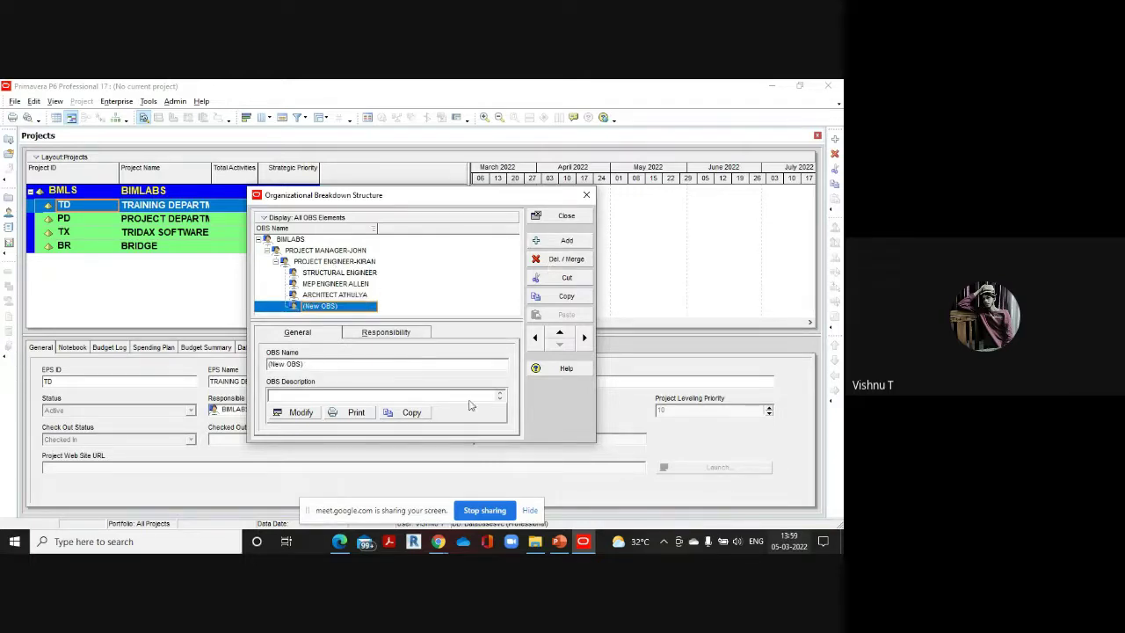
Name the following element DESIGN ENGINEER, checking the PDF for the next entries
mouse_move(340, 541)
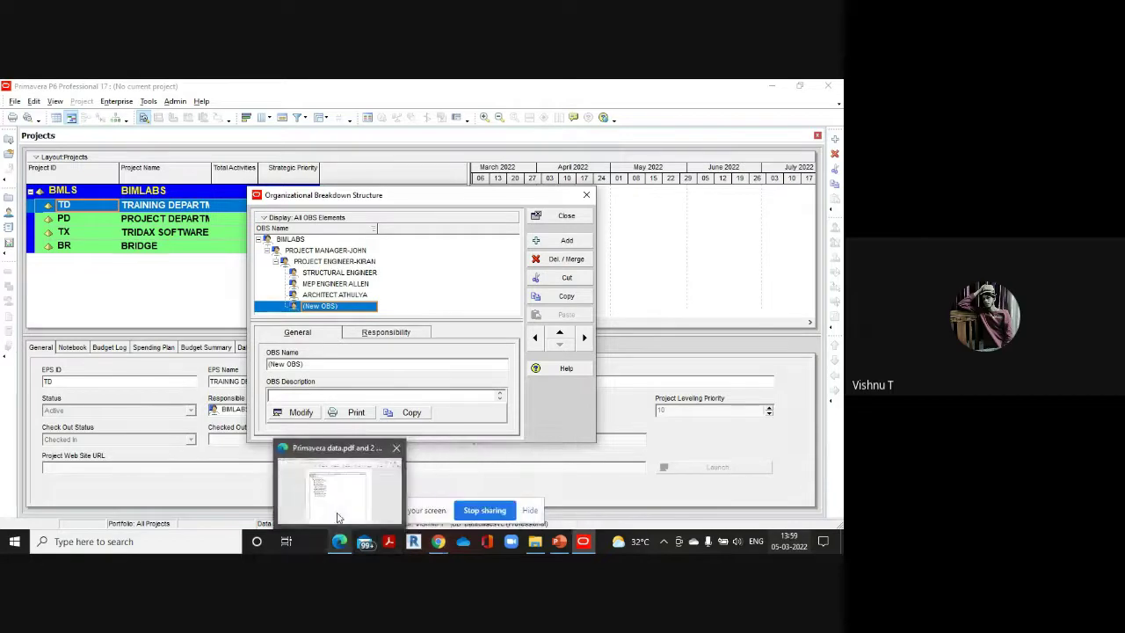
click(338, 517)
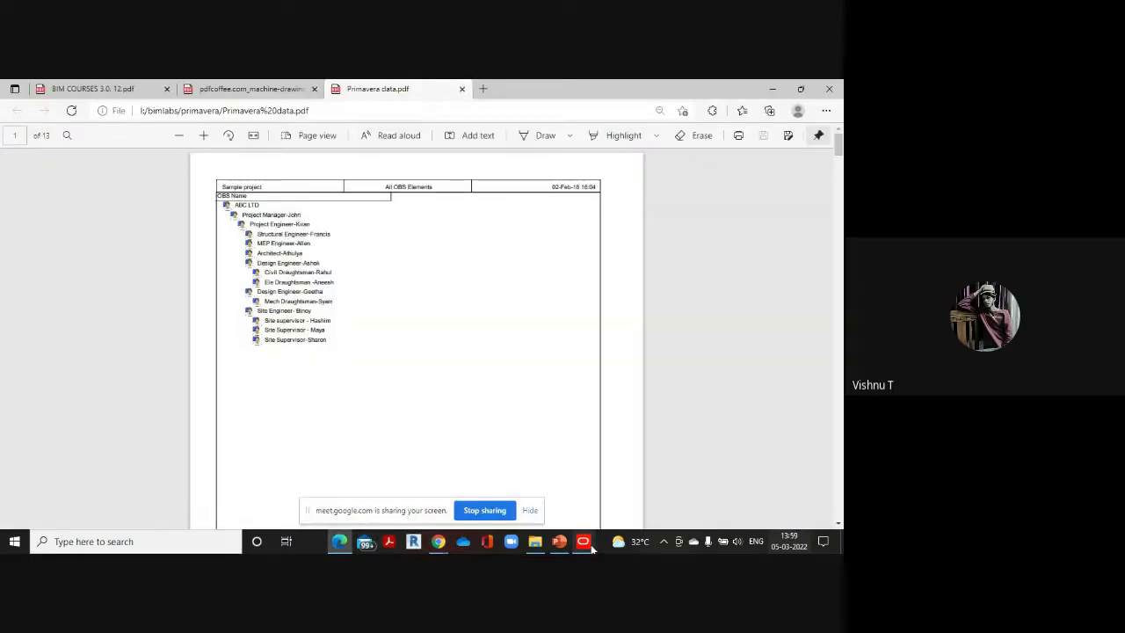
mouse_move(582, 541)
click(589, 487)
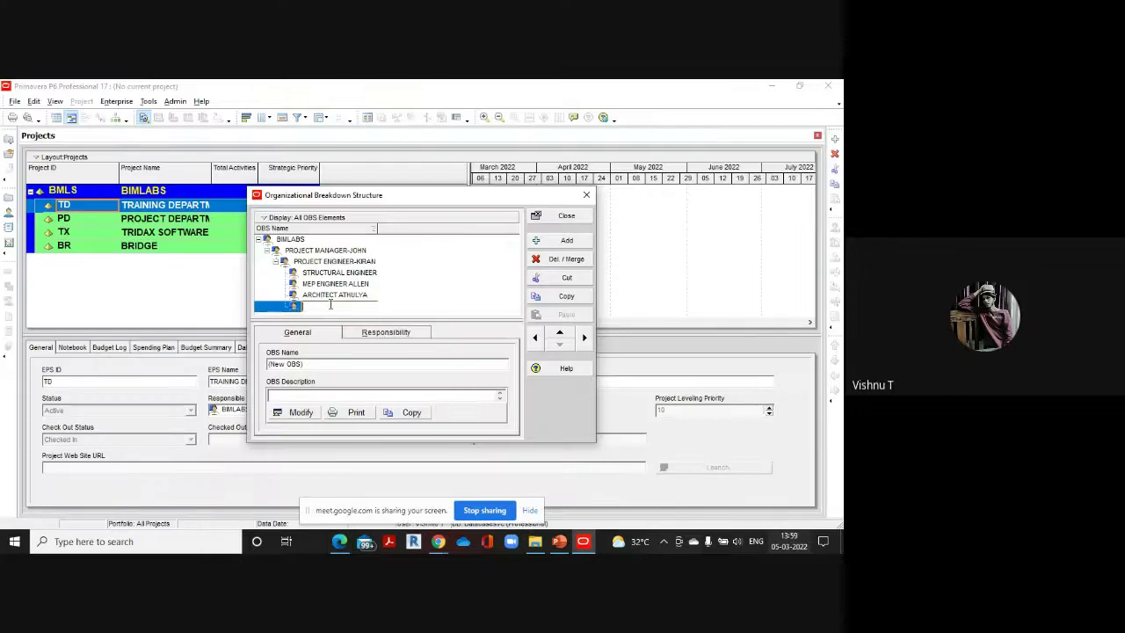
text(E)
text(esig)
text(ENGINEER)
text( ASHOK)
mouse_move(337, 541)
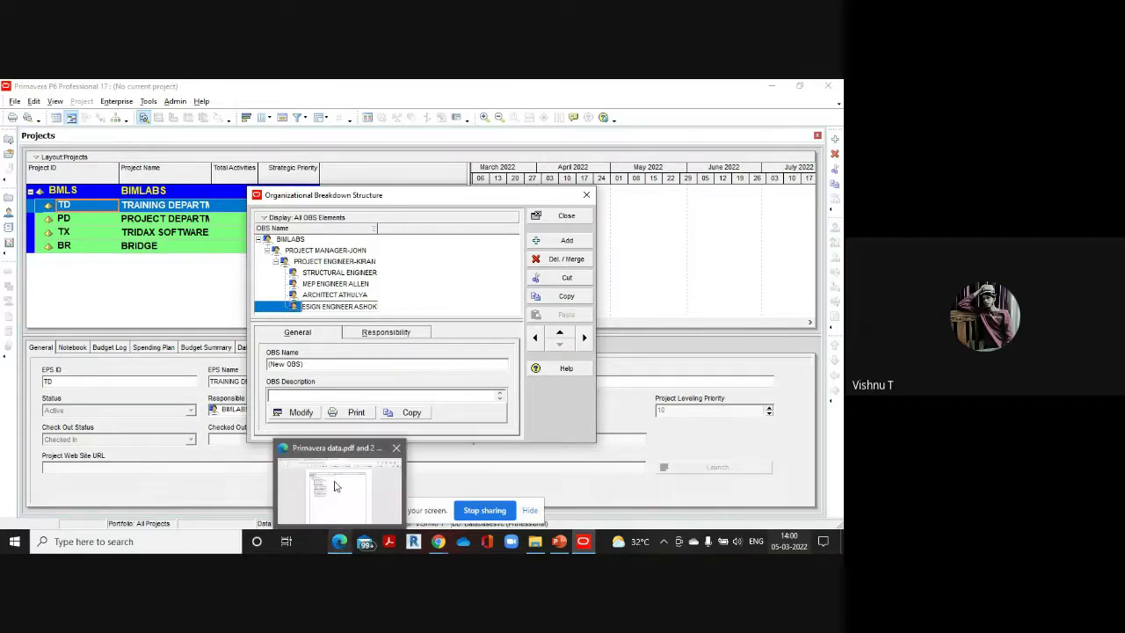
click(335, 486)
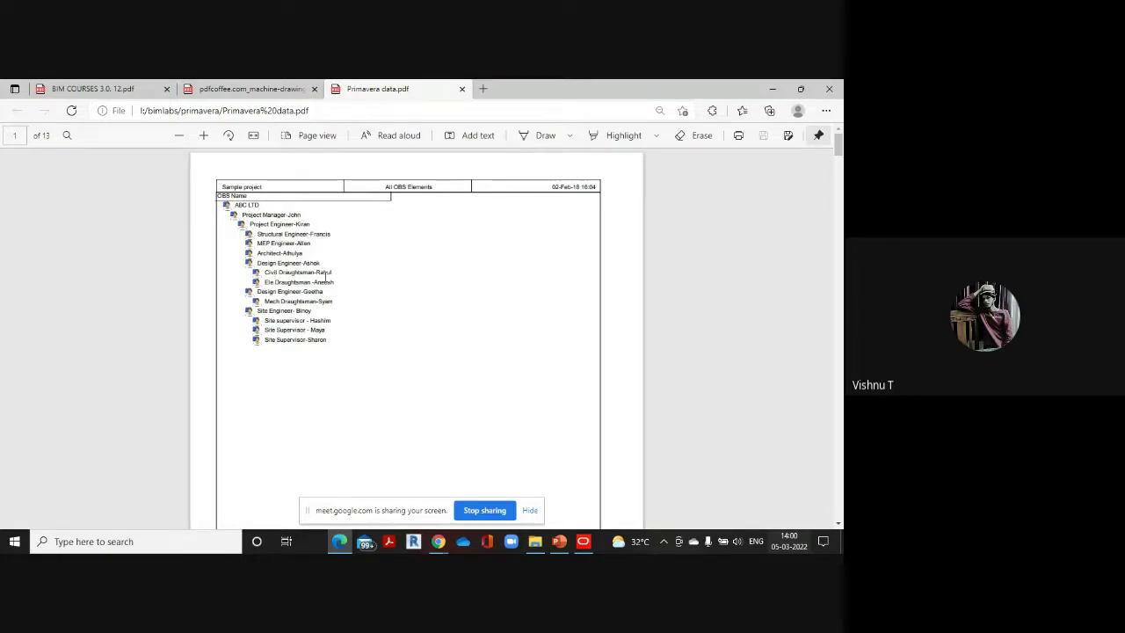
Add a CIVIL DRAUGHTSMAN element nested under the design engineer
mouse_move(583, 541)
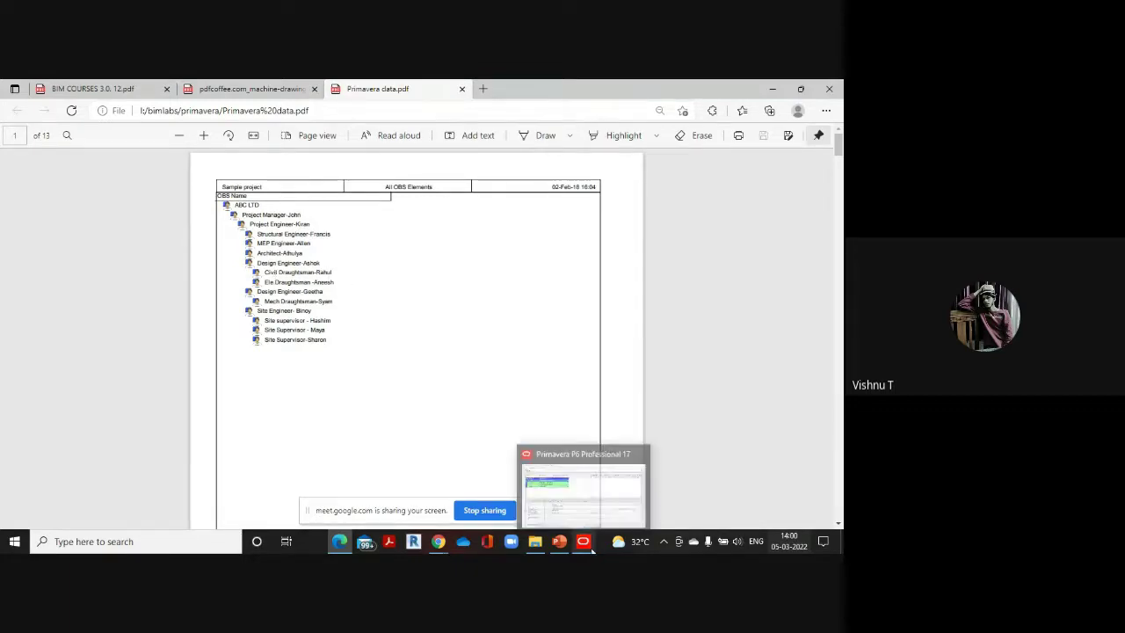
click(518, 448)
click(567, 239)
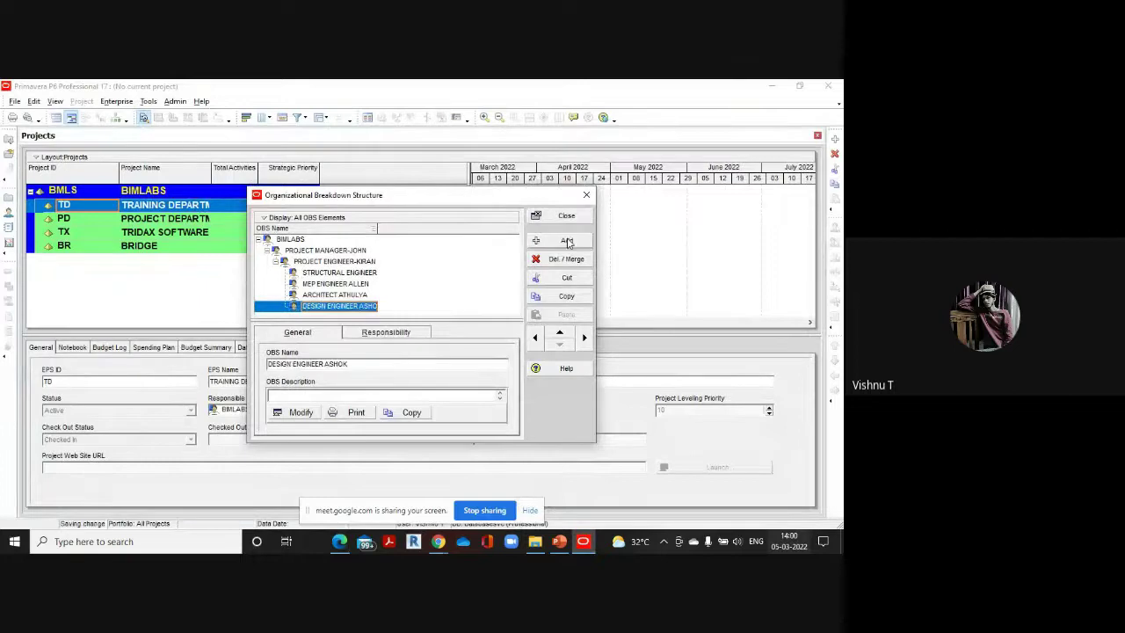
click(585, 338)
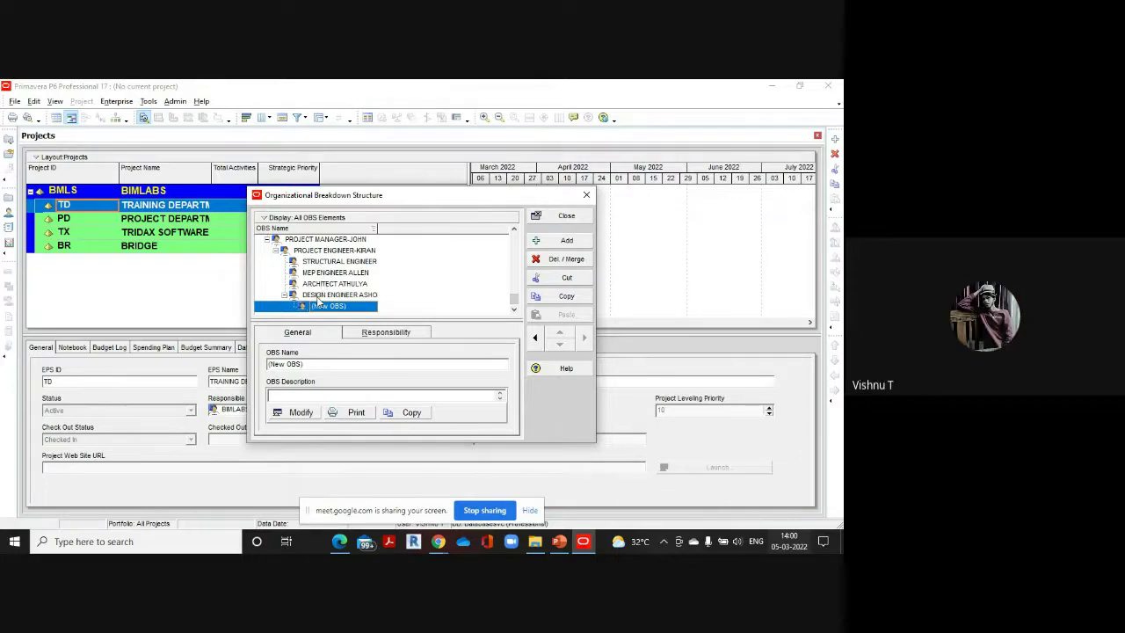
click(347, 307)
key(BackSpace)
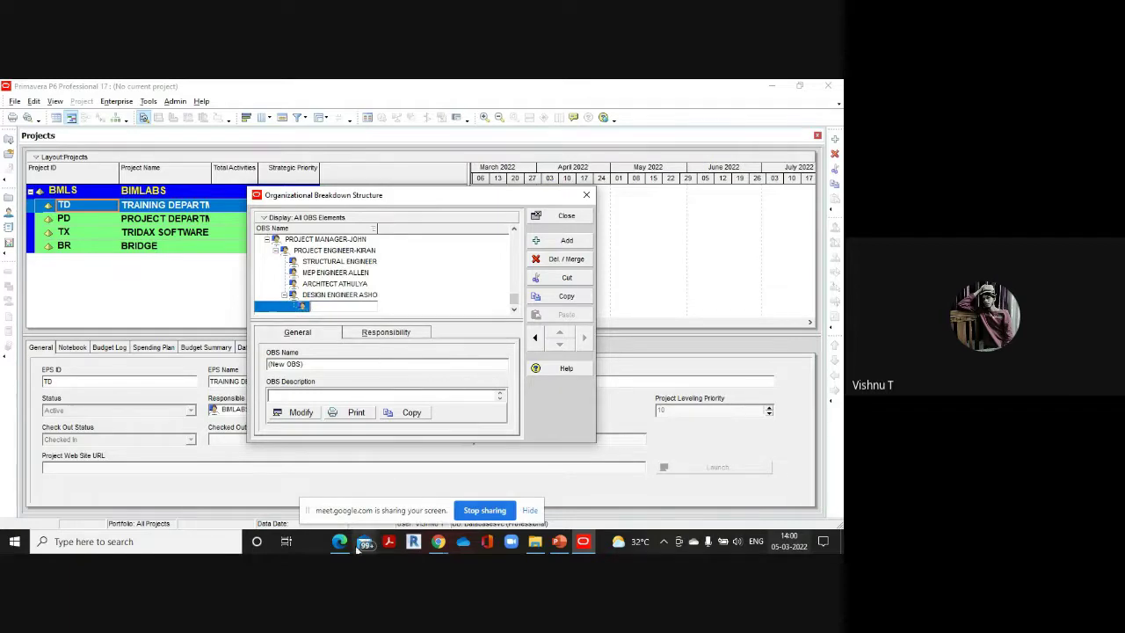
mouse_move(342, 543)
click(338, 475)
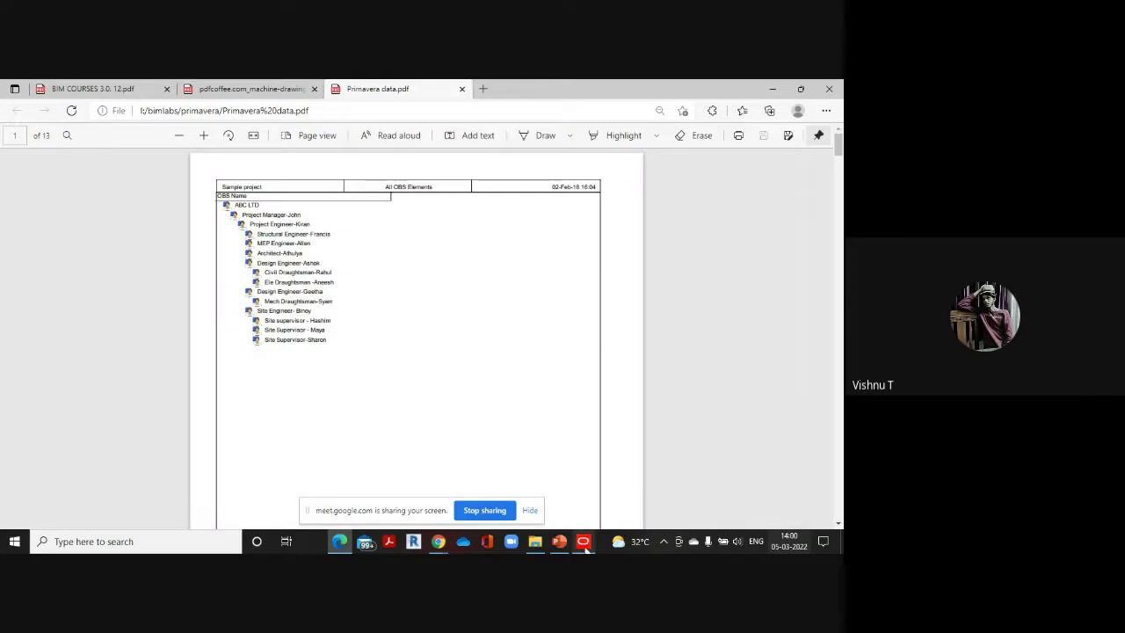
mouse_move(586, 547)
click(584, 502)
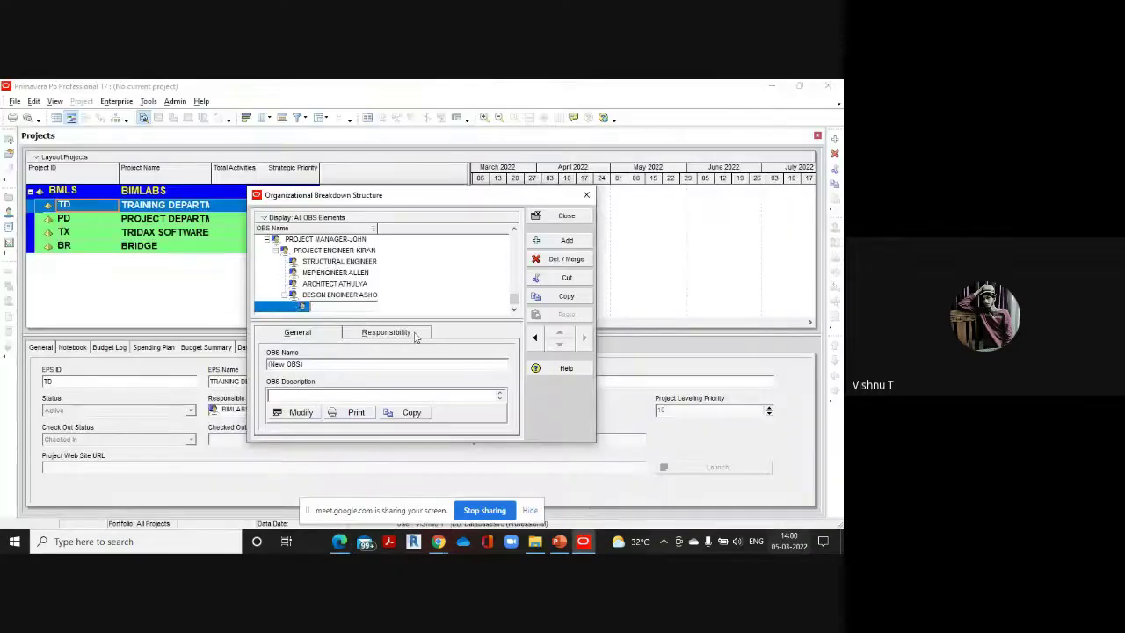
text(D)
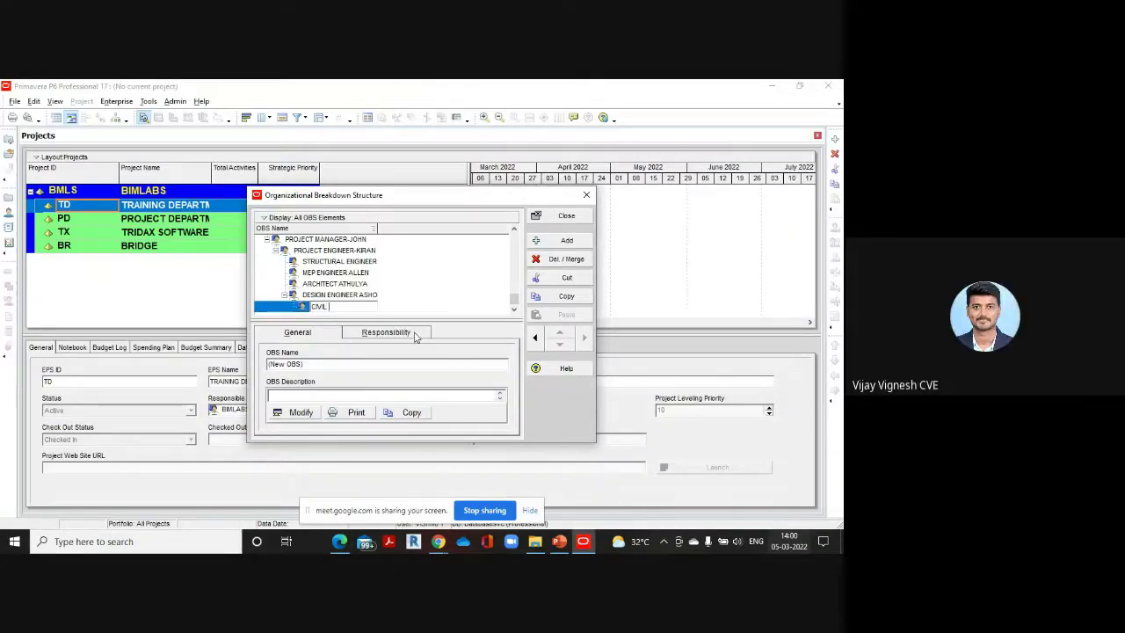
text(RAUG)
text(HTSMAN)
text(-RAHUL)
Add an ELECTRICAL DRAUGHTSMAN element beside it, then bring the reference PDF back up
click(567, 240)
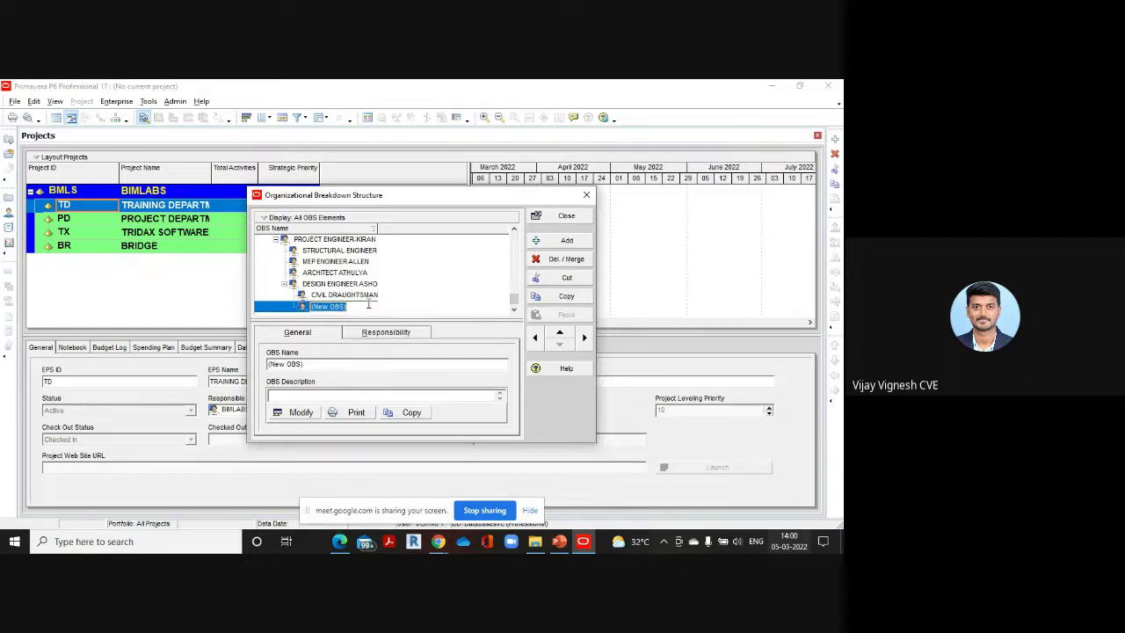
text(E)
text(LECTRICAL DRA)
text(UGHTSMAN)
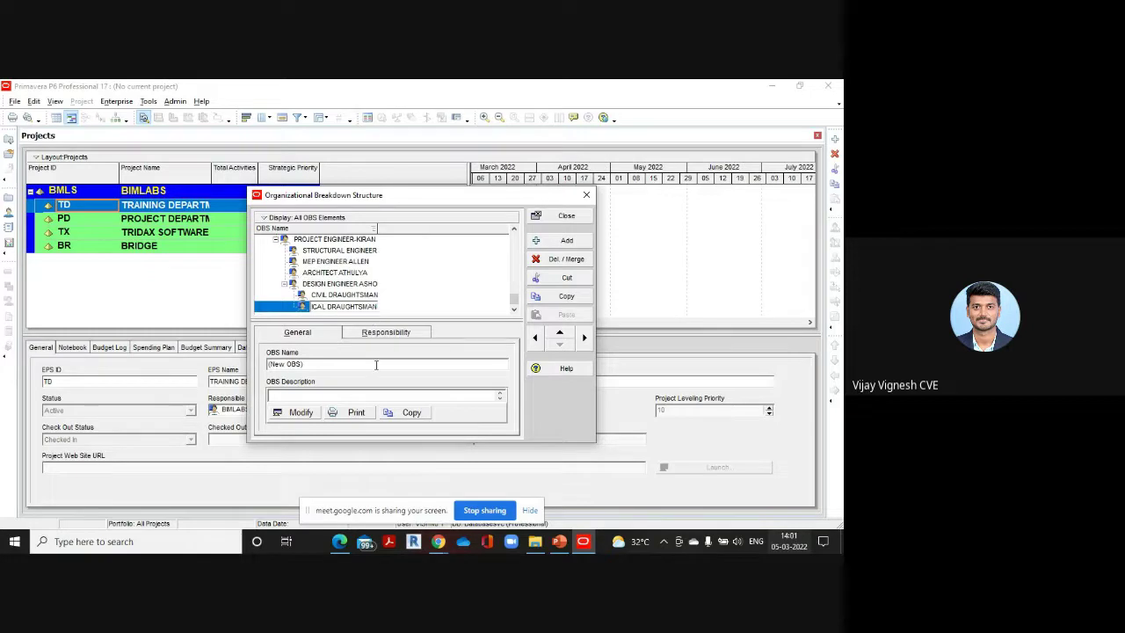
mouse_move(339, 541)
click(332, 503)
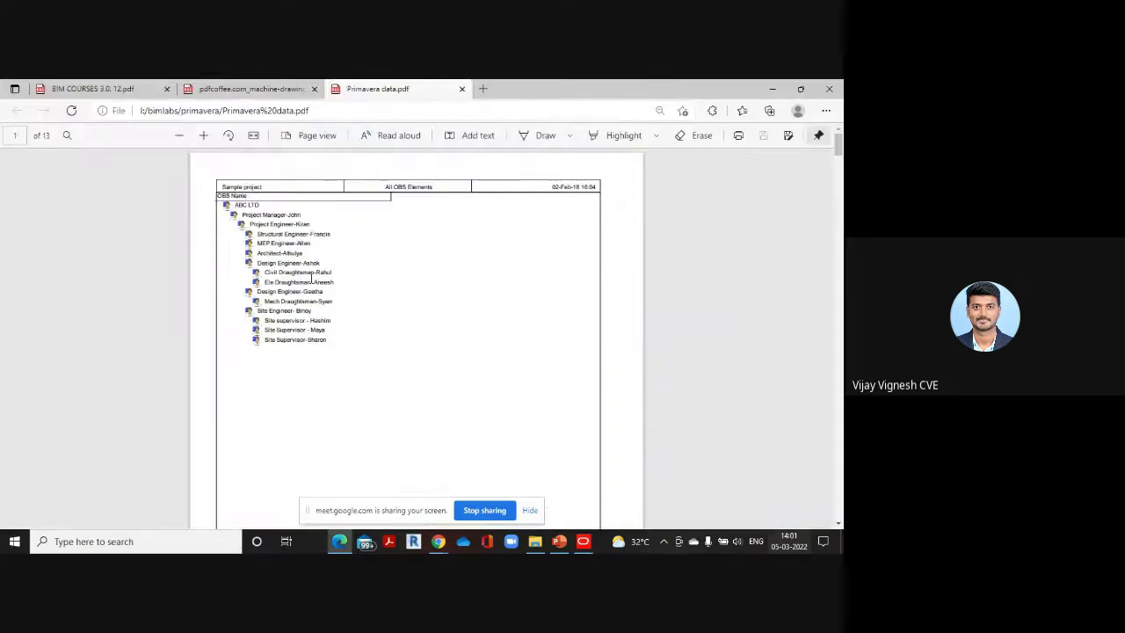
mouse_move(584, 546)
click(588, 513)
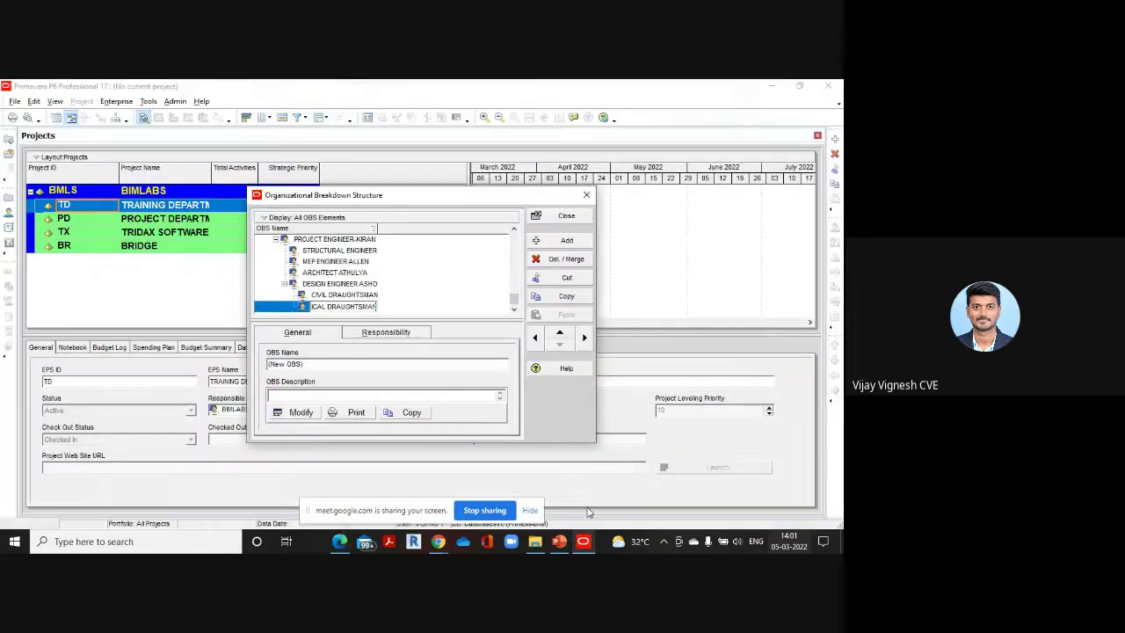
text(-ANEES)
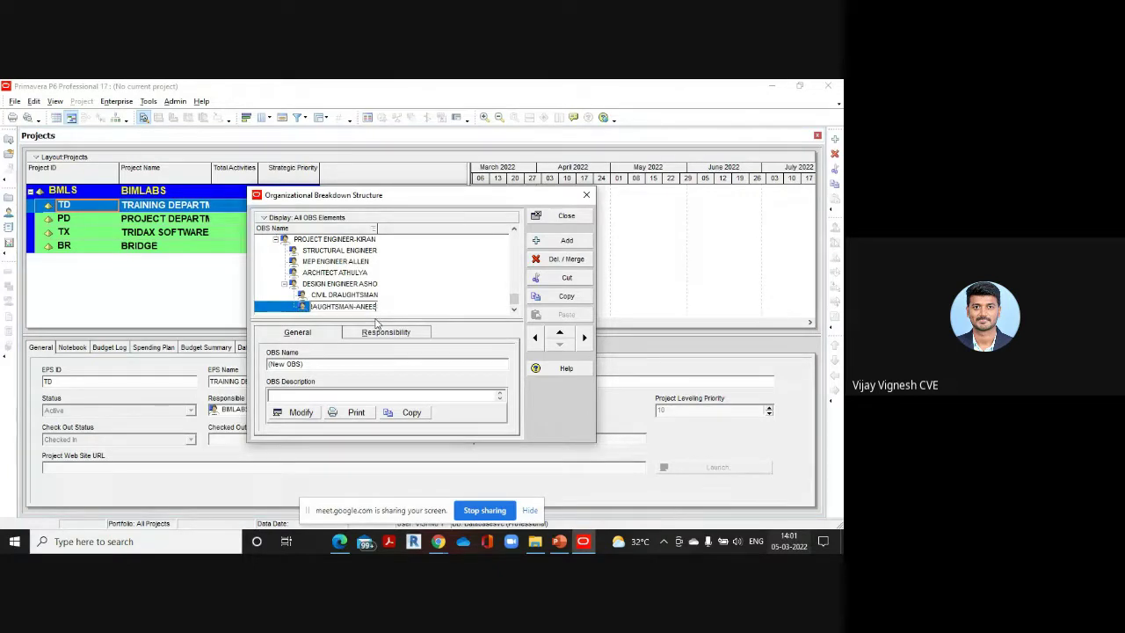
text(H)
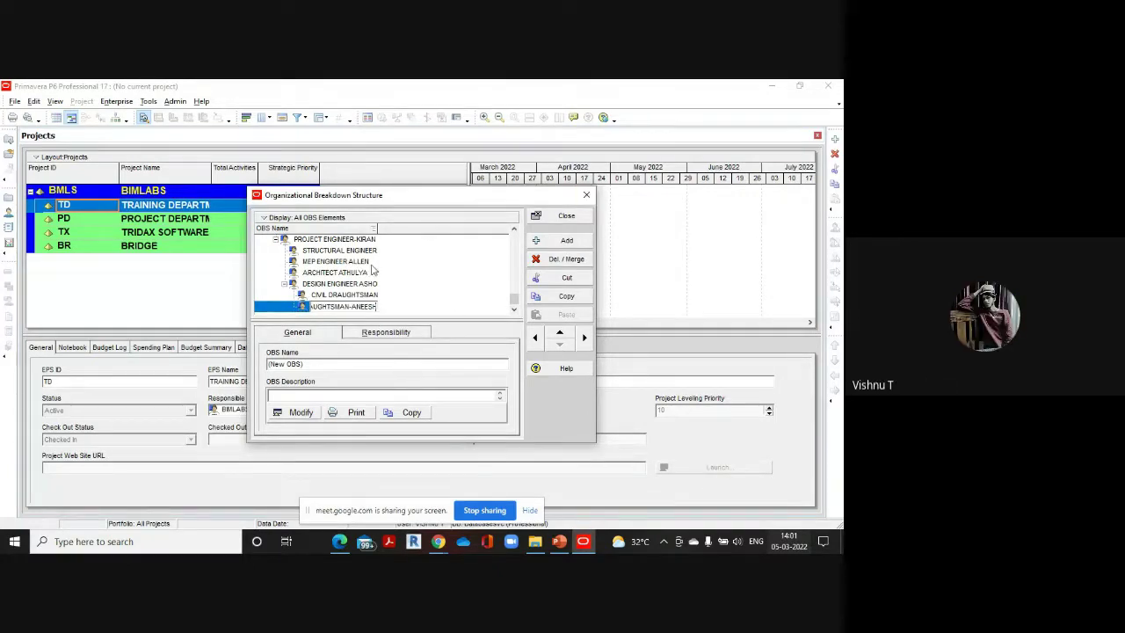
click(339, 542)
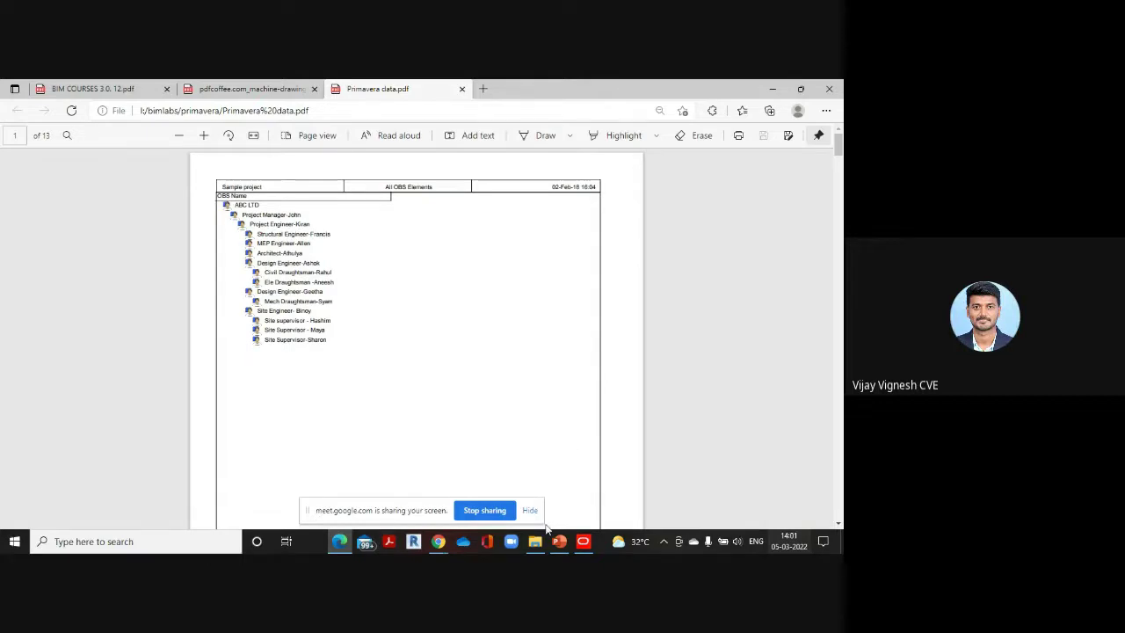
Move the civil draughtsman under the first design engineer, directly below the electrical draughtsman
mouse_move(586, 544)
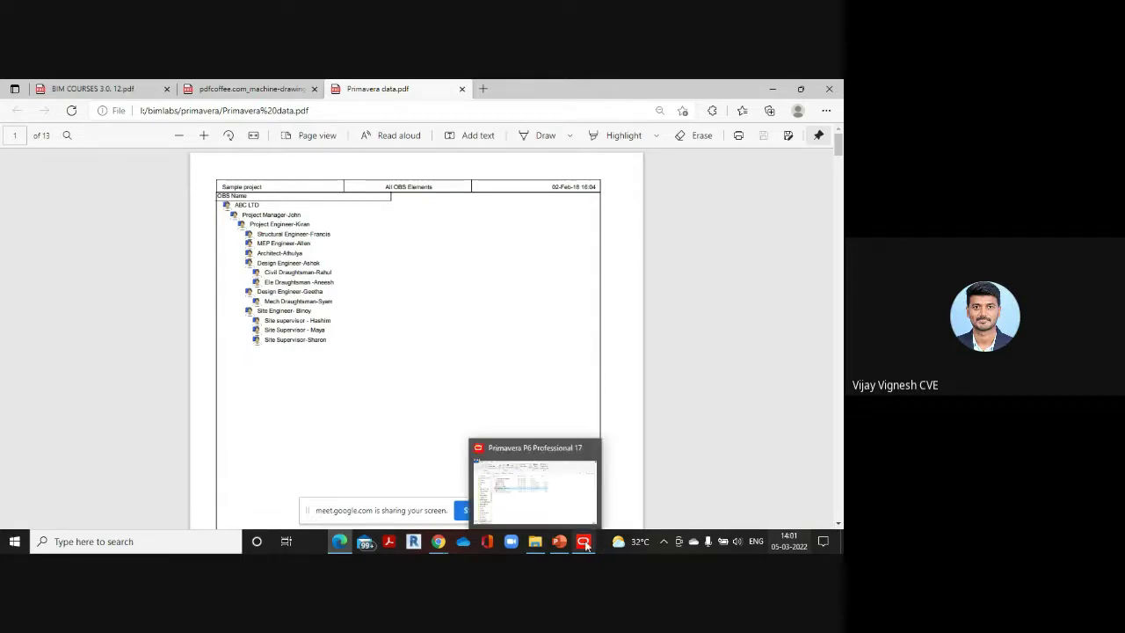
click(590, 494)
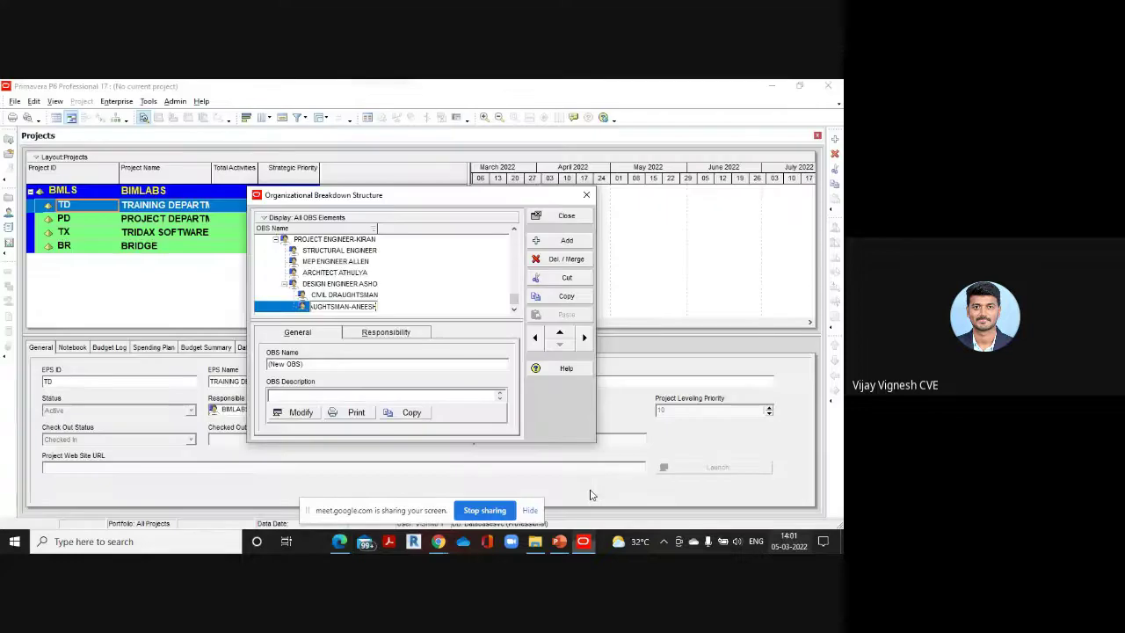
click(335, 239)
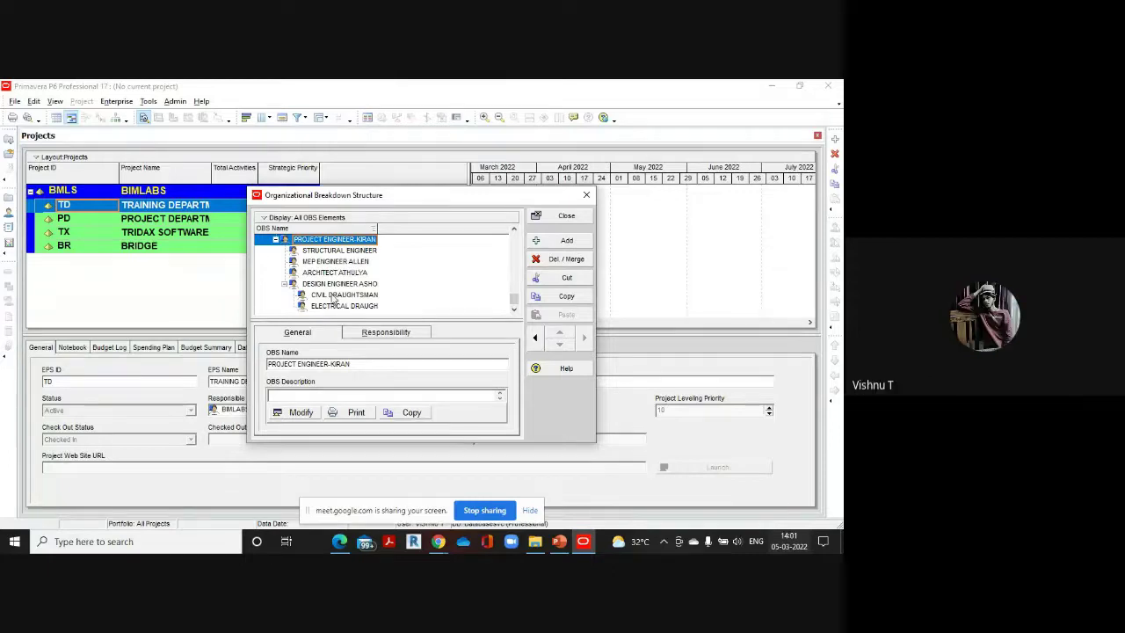
key(Down)
key(Down)
key(Down)
key(Down)
key(Down)
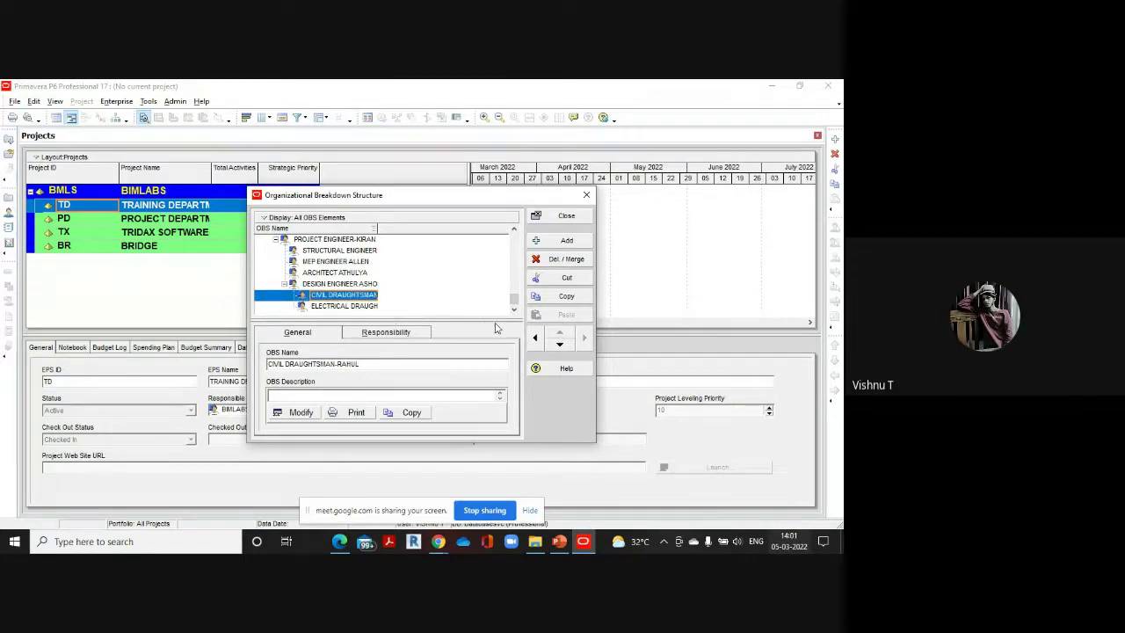
click(537, 339)
click(538, 339)
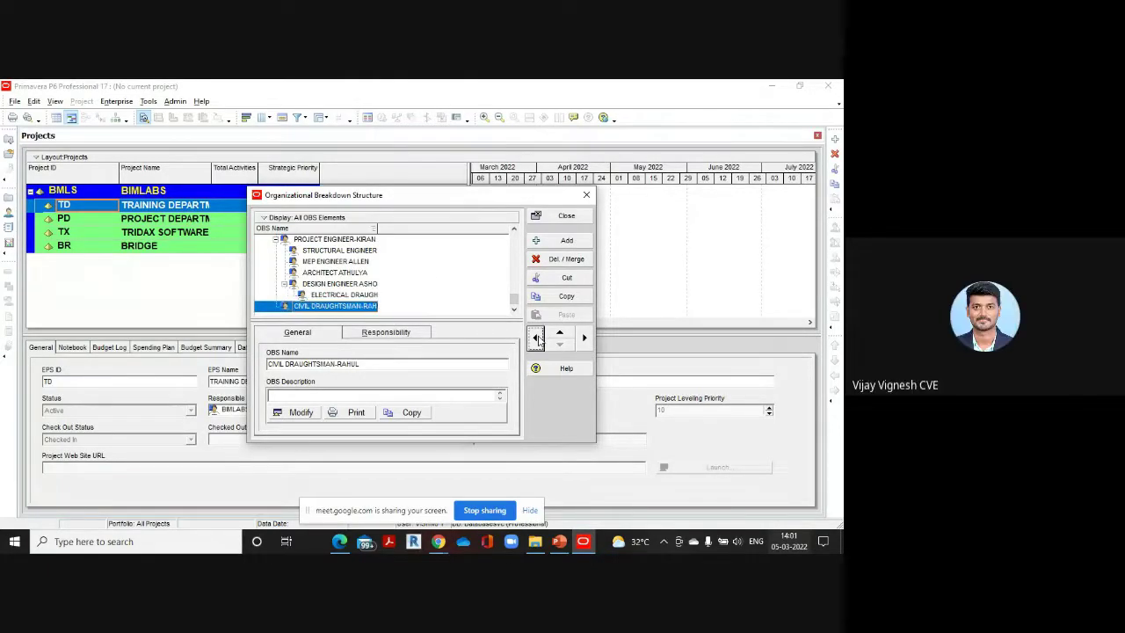
click(586, 339)
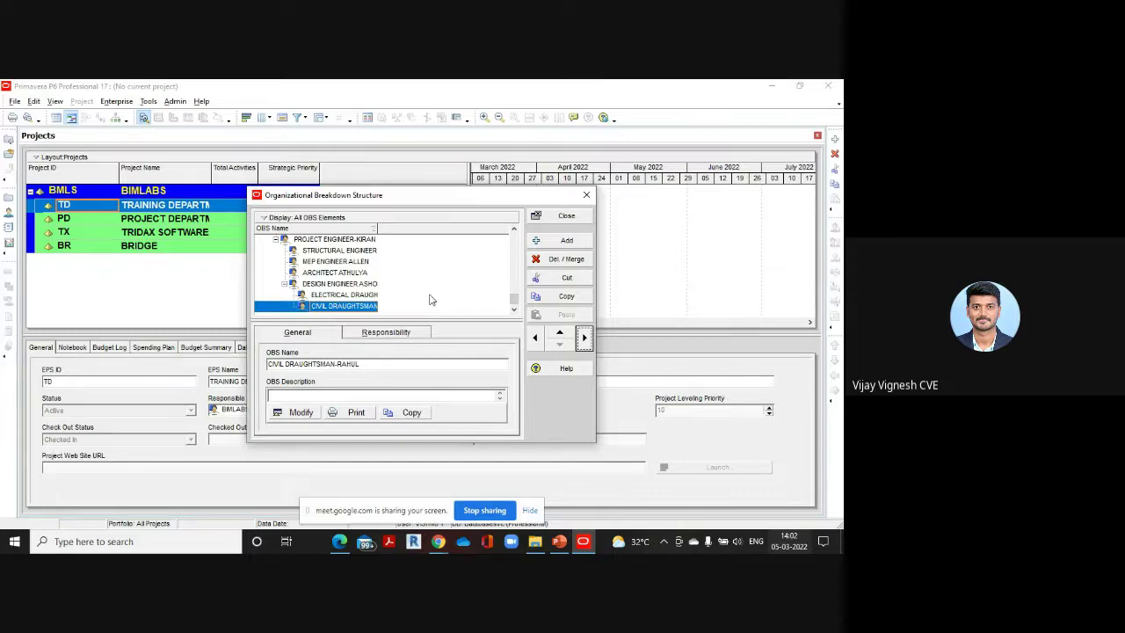
click(559, 333)
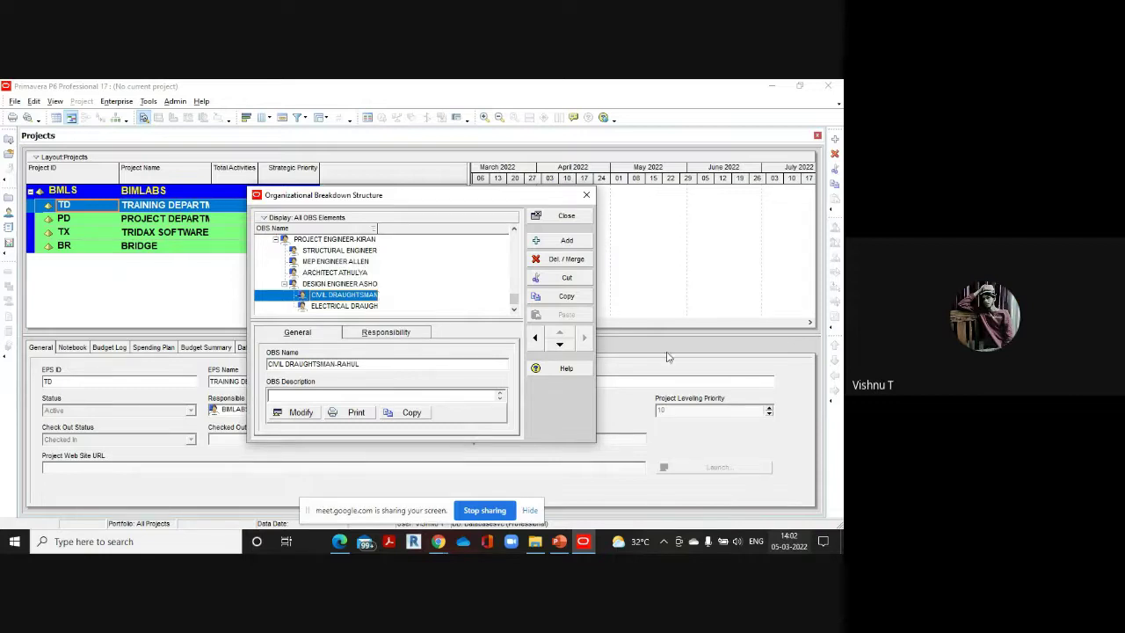
click(557, 345)
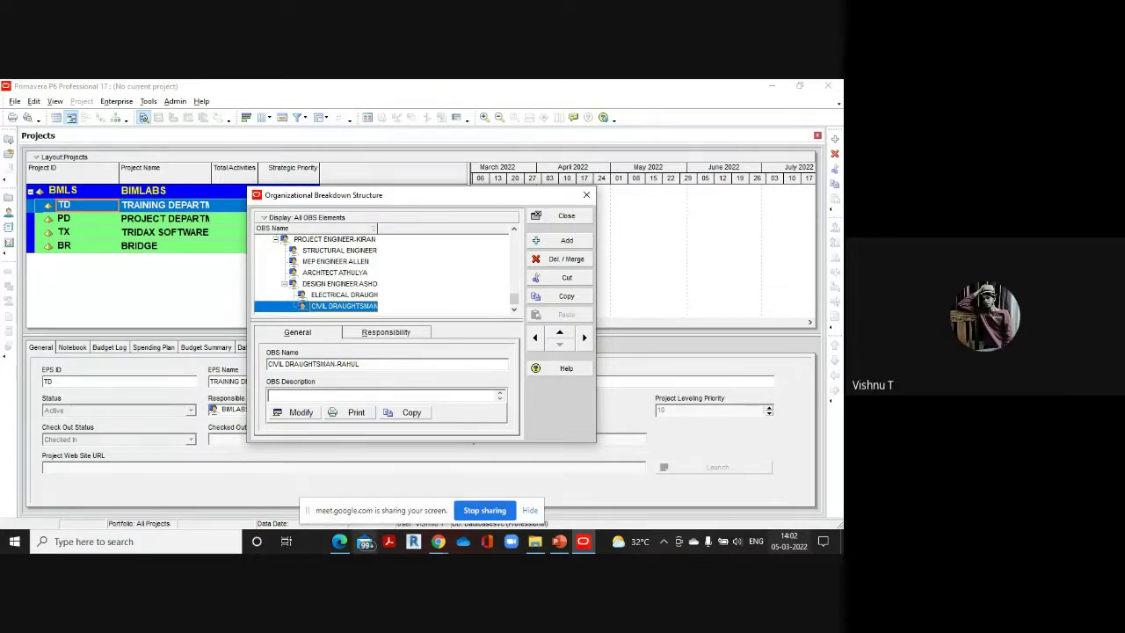
Compare the draughtsman placement against the reference PDF hierarchy, then resume in Primavera
mouse_move(339, 541)
click(343, 492)
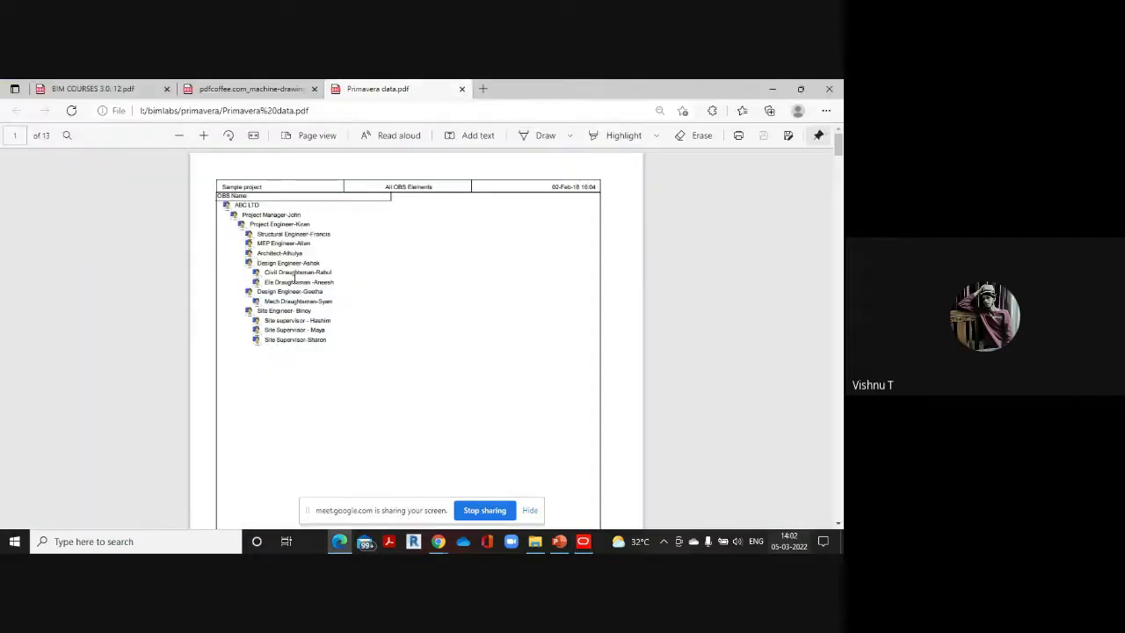
mouse_move(582, 541)
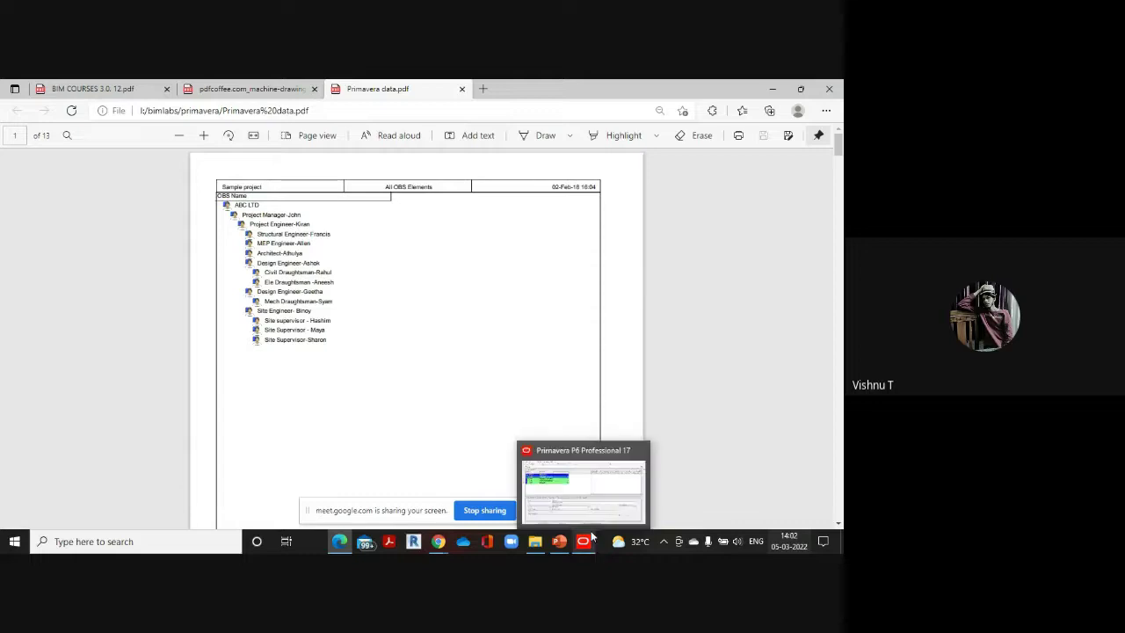
click(587, 492)
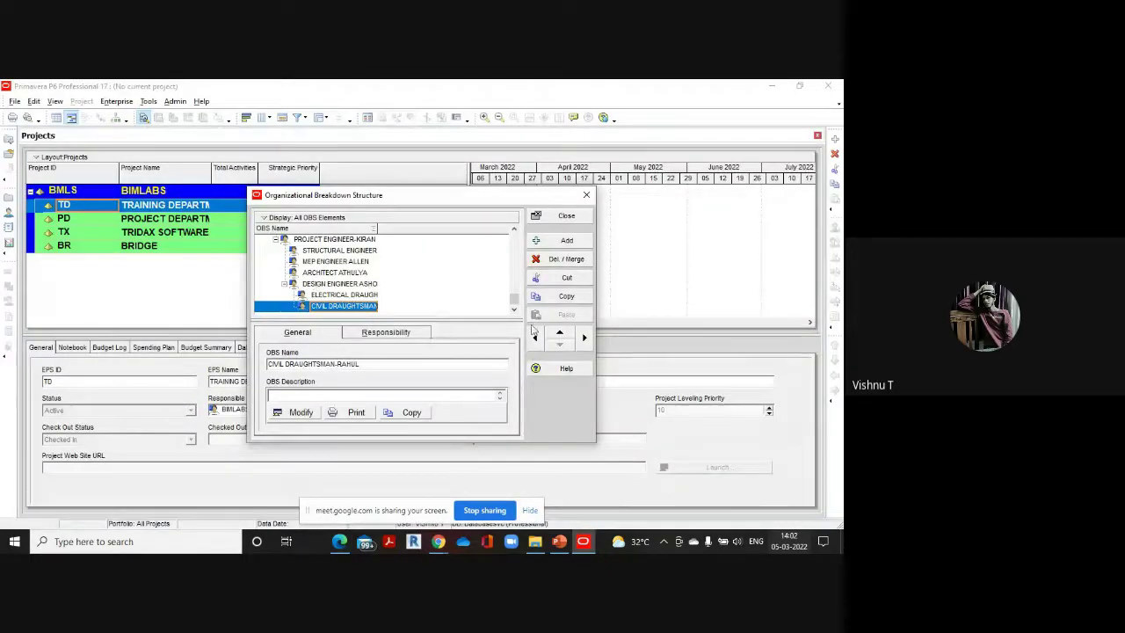
Add a new OBS entry at design-engineer level, named as the second design engineer
click(565, 240)
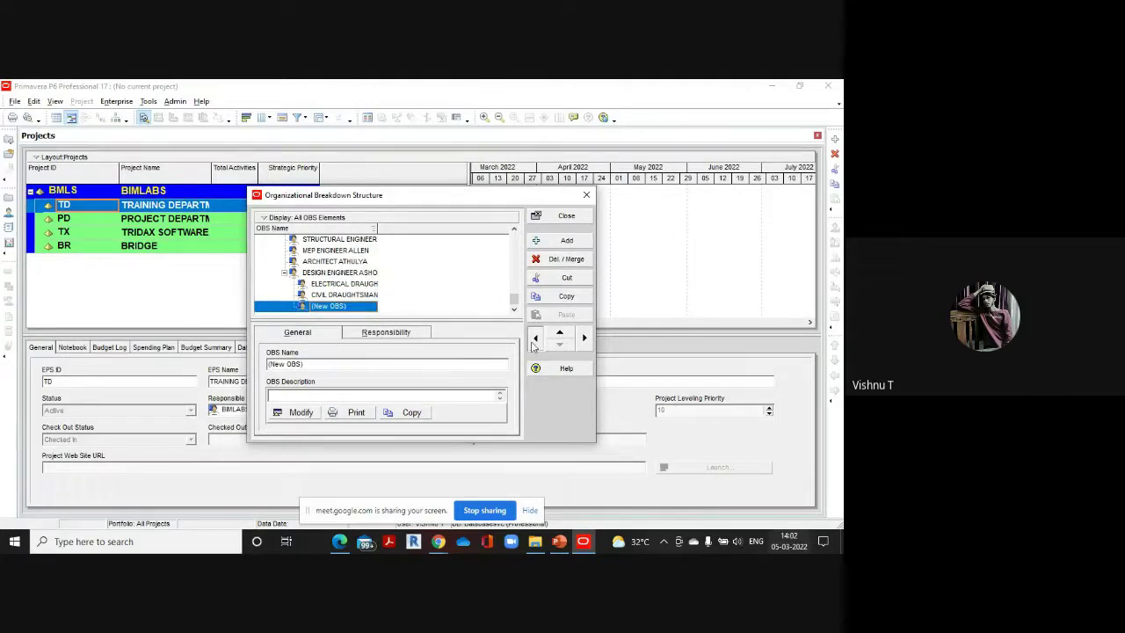
click(533, 338)
click(367, 306)
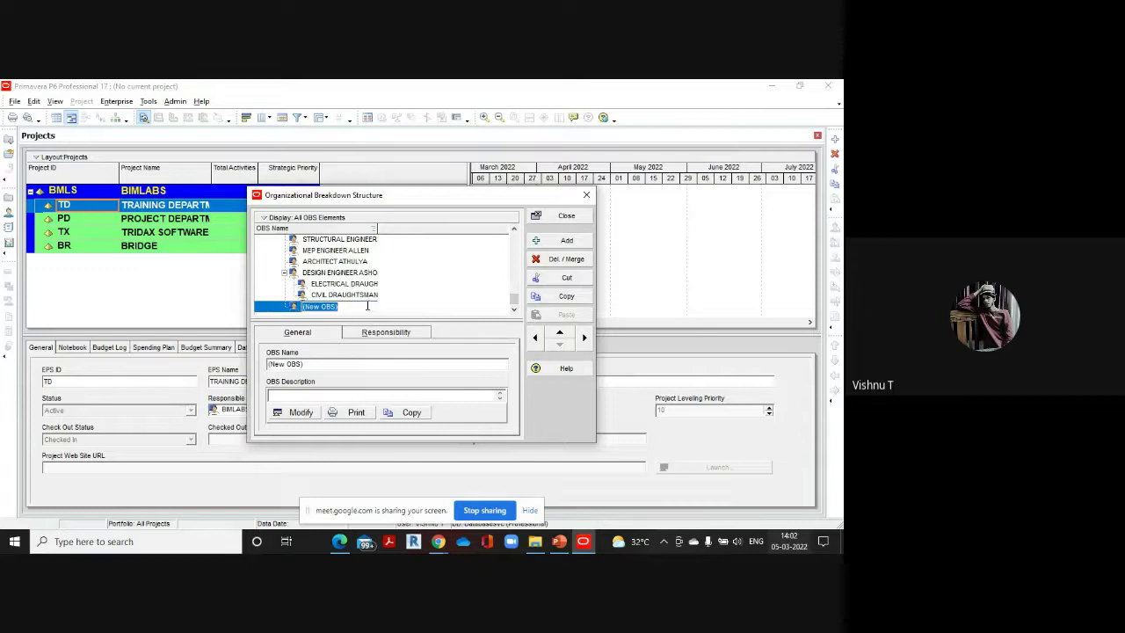
text(DESIGN ENGINEER)
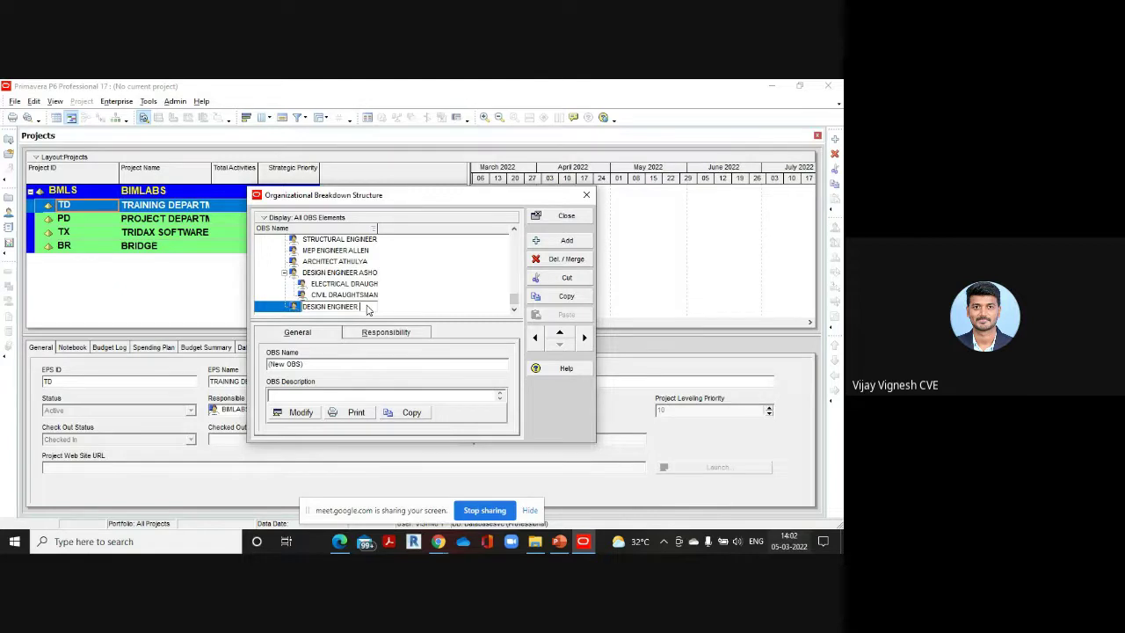
text( GEETHA)
mouse_move(339, 541)
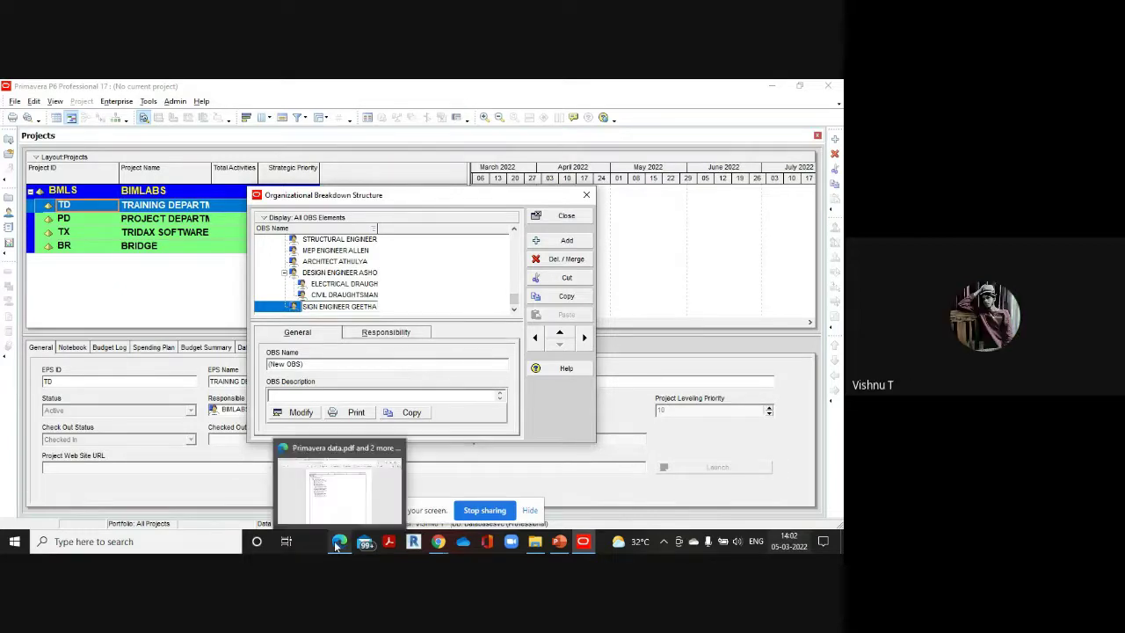
click(335, 500)
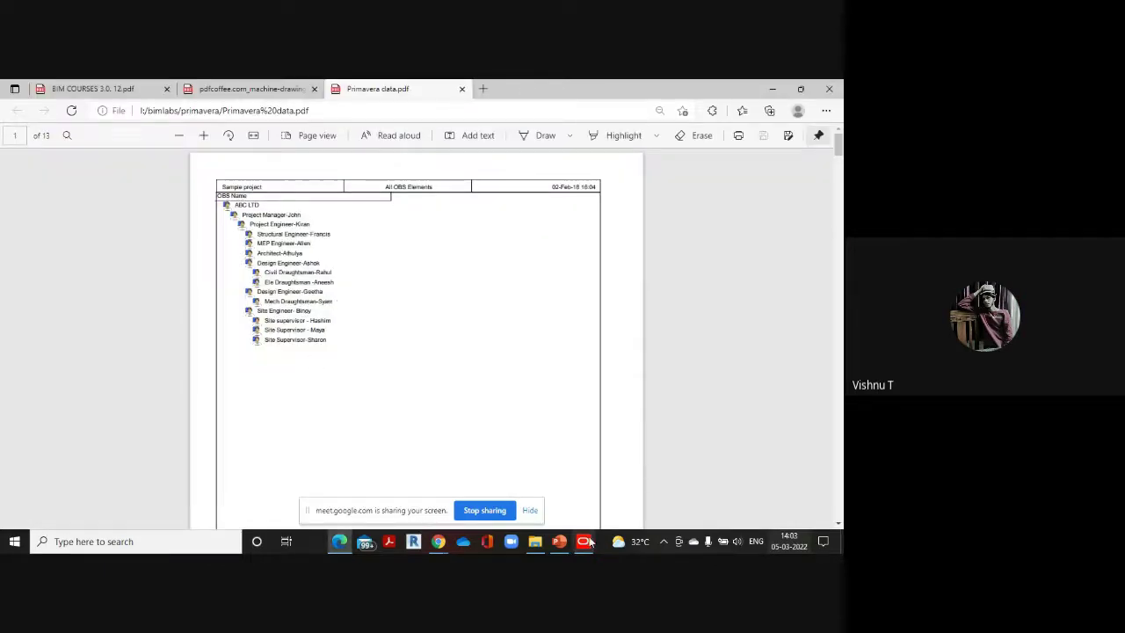
mouse_move(588, 546)
click(590, 487)
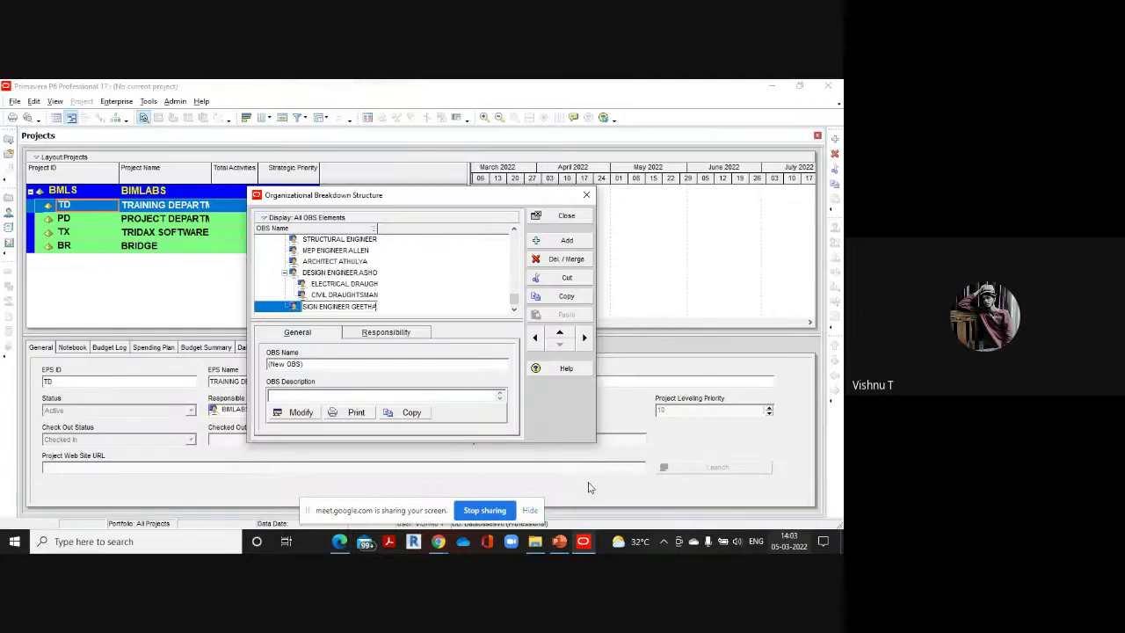
click(566, 239)
Add a child entry under the second design engineer and name it as the mechanical draughtsman
click(566, 240)
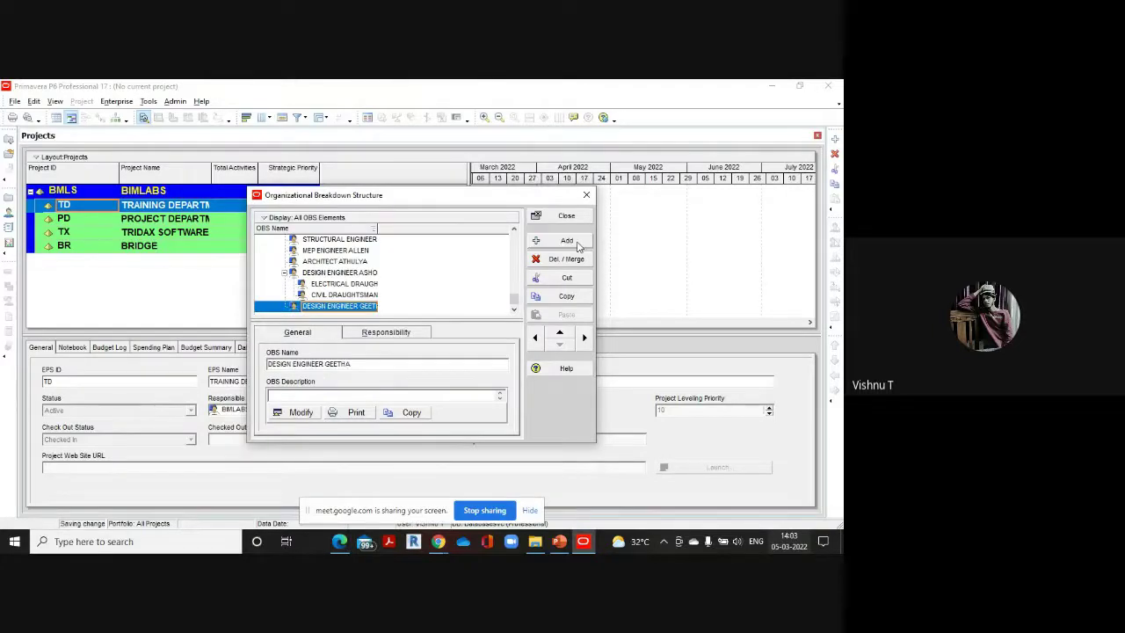
click(585, 336)
click(352, 309)
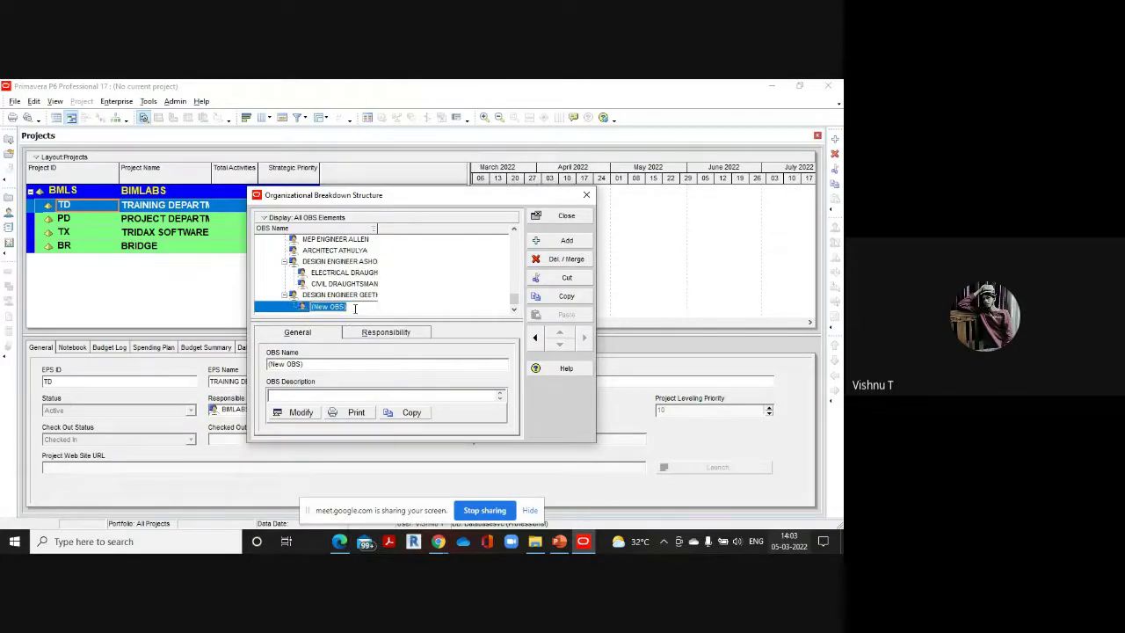
key(BackSpace)
text(MECHANICAL DRAUGHT)
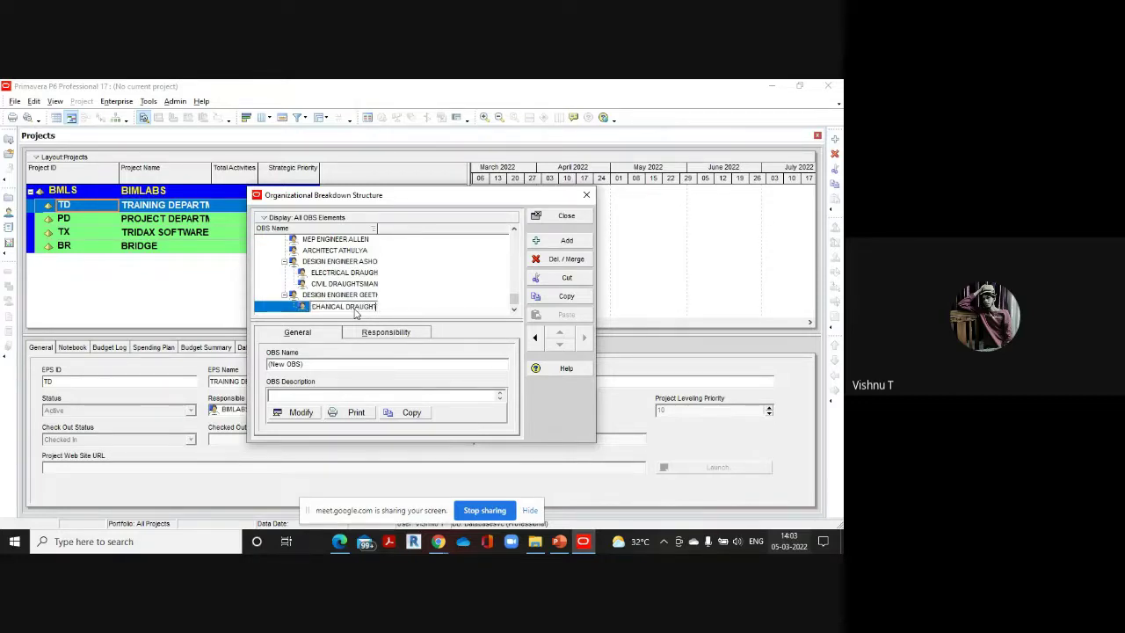
text(SMAN SHYAM)
mouse_move(338, 545)
click(343, 481)
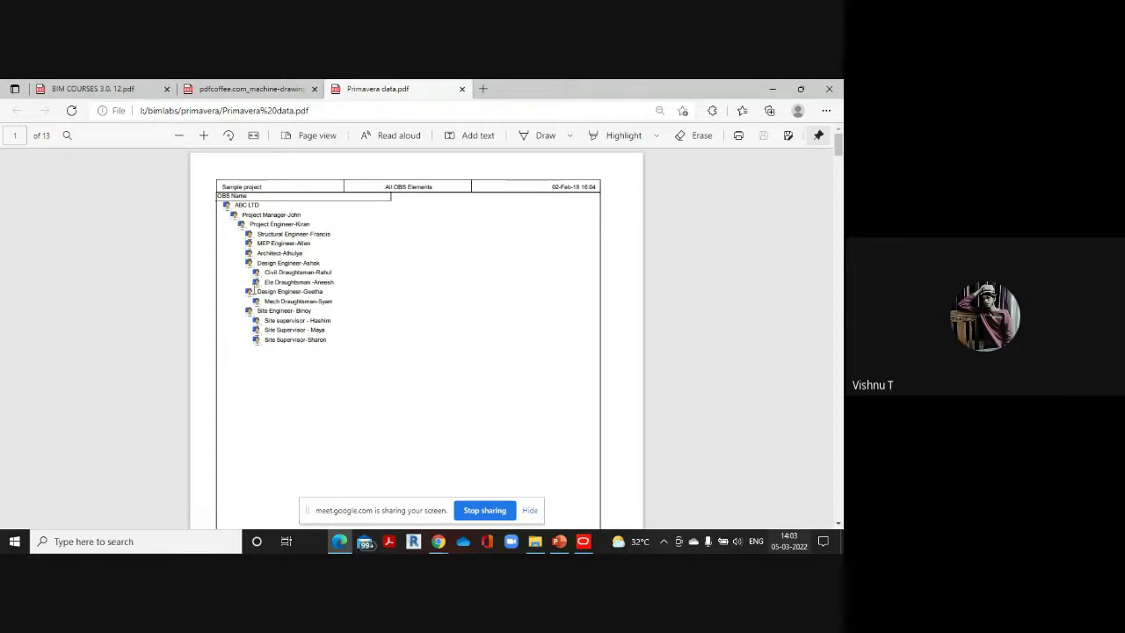
Back in Primavera, commit the mechanical draughtsman's name
mouse_move(583, 541)
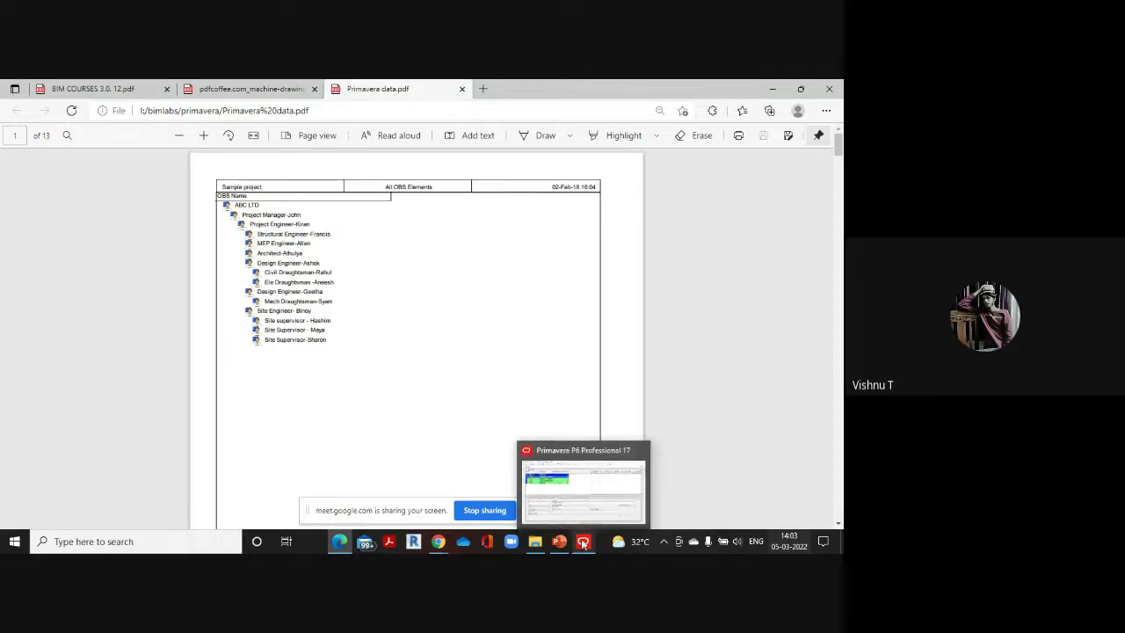
click(582, 496)
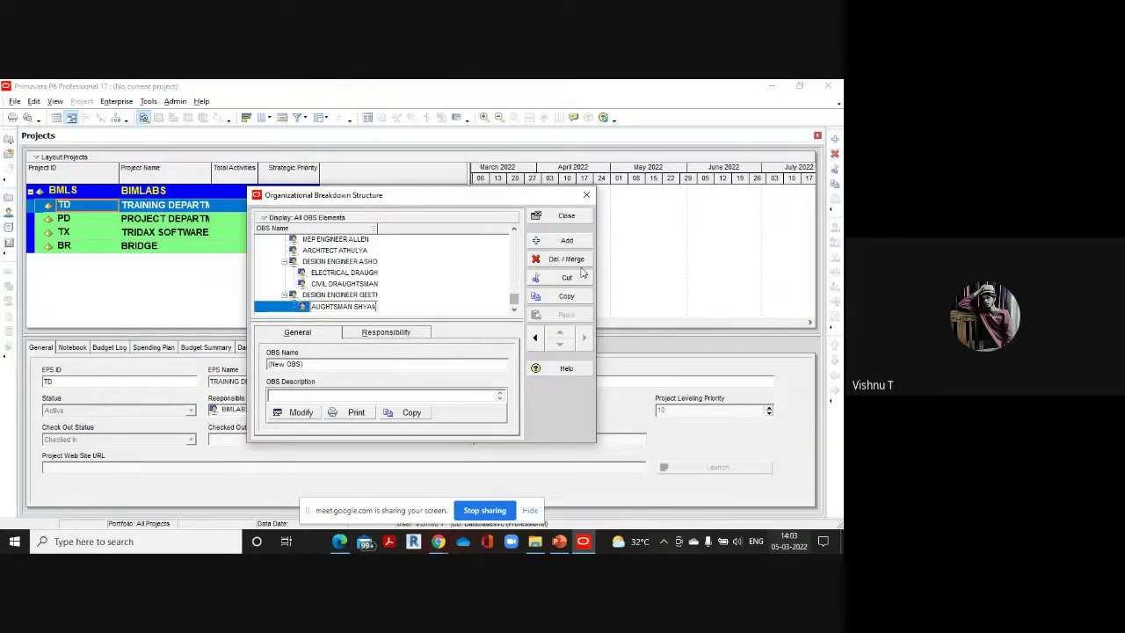
key(Return)
Add a new entry at design-engineer level and name it as the site engineer
click(567, 241)
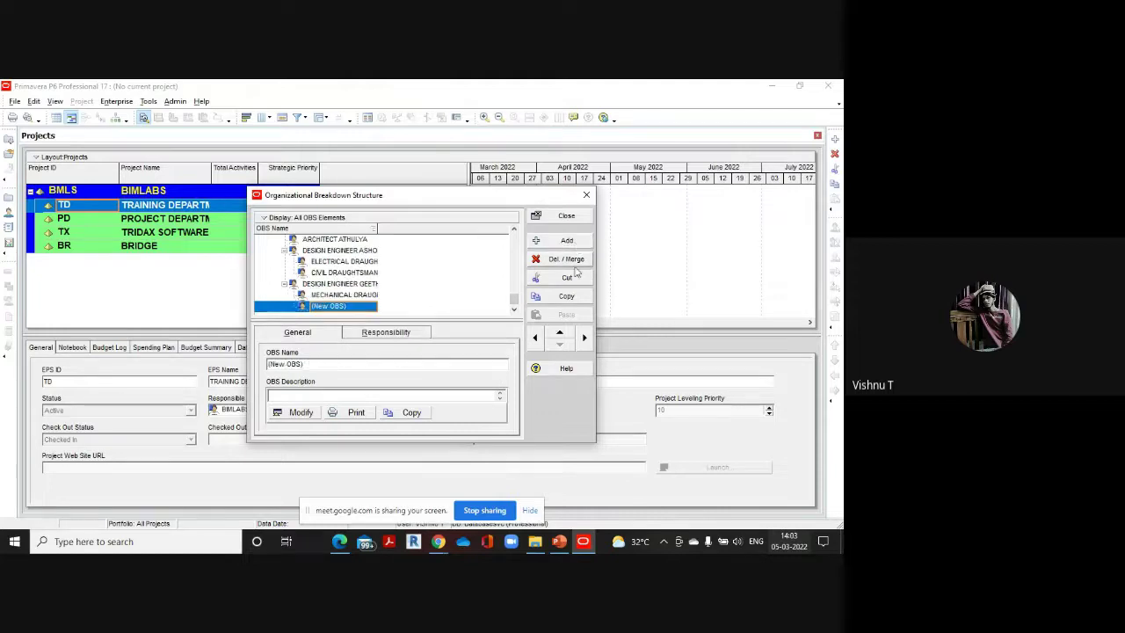
click(534, 339)
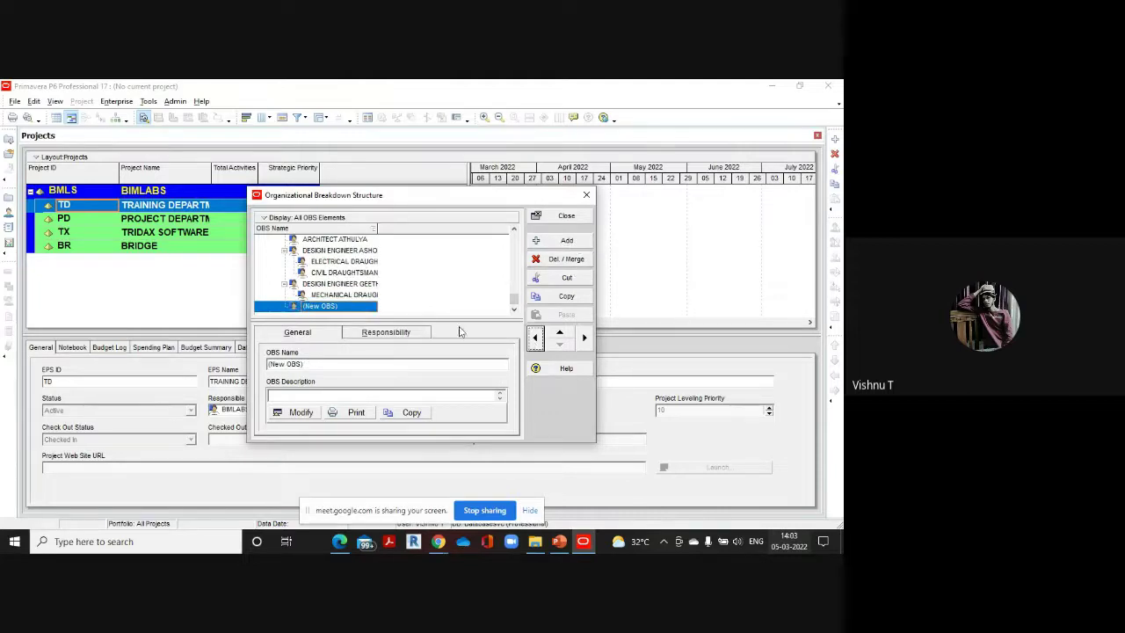
click(357, 306)
key(BackSpace)
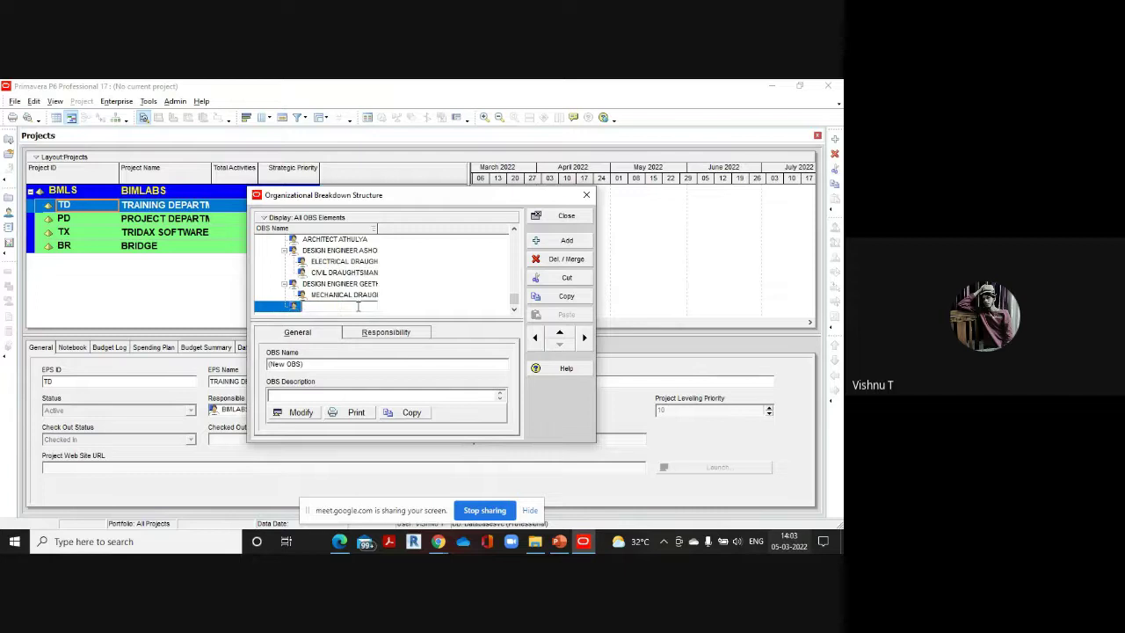
text(SITE ENGINEER BINOY)
click(515, 229)
click(516, 231)
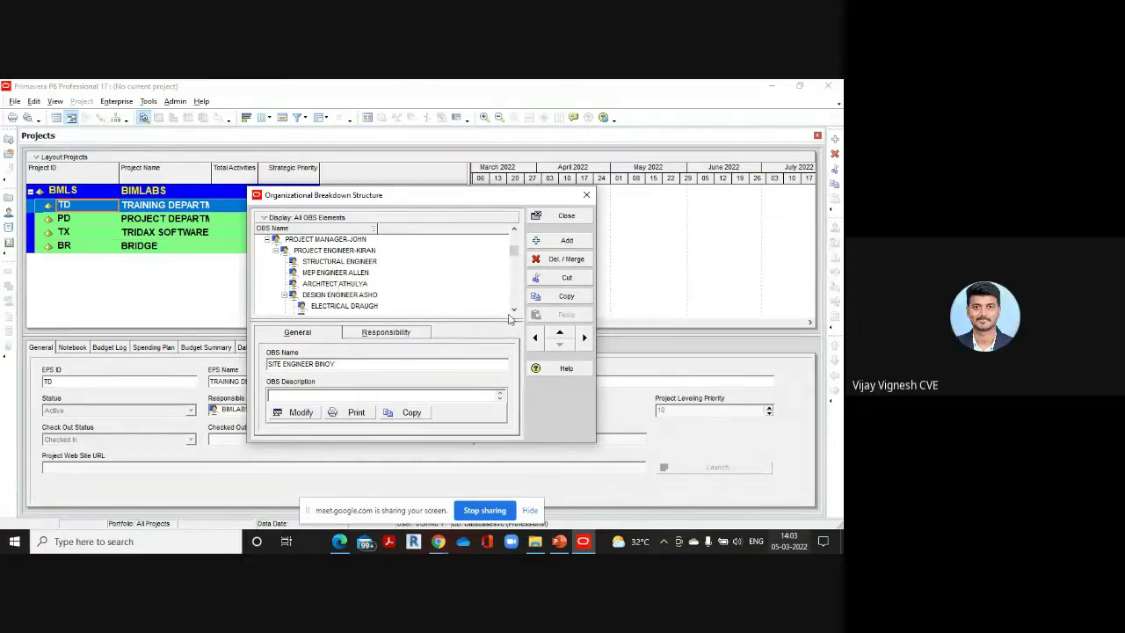
scroll(513, 315, down, 4)
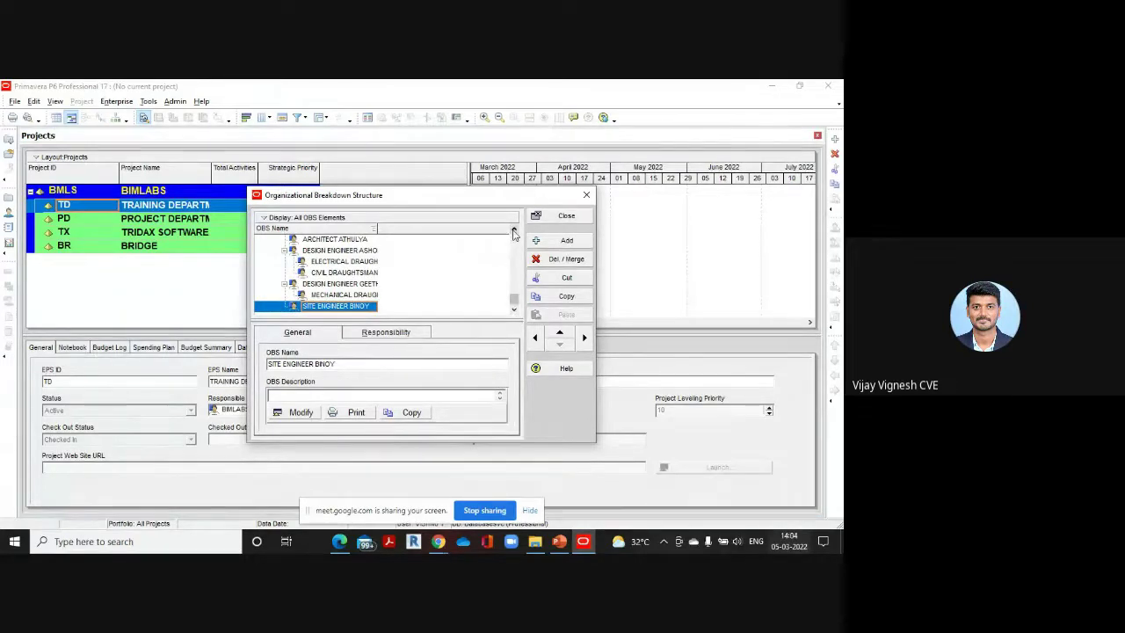
scroll(513, 231, up, 4)
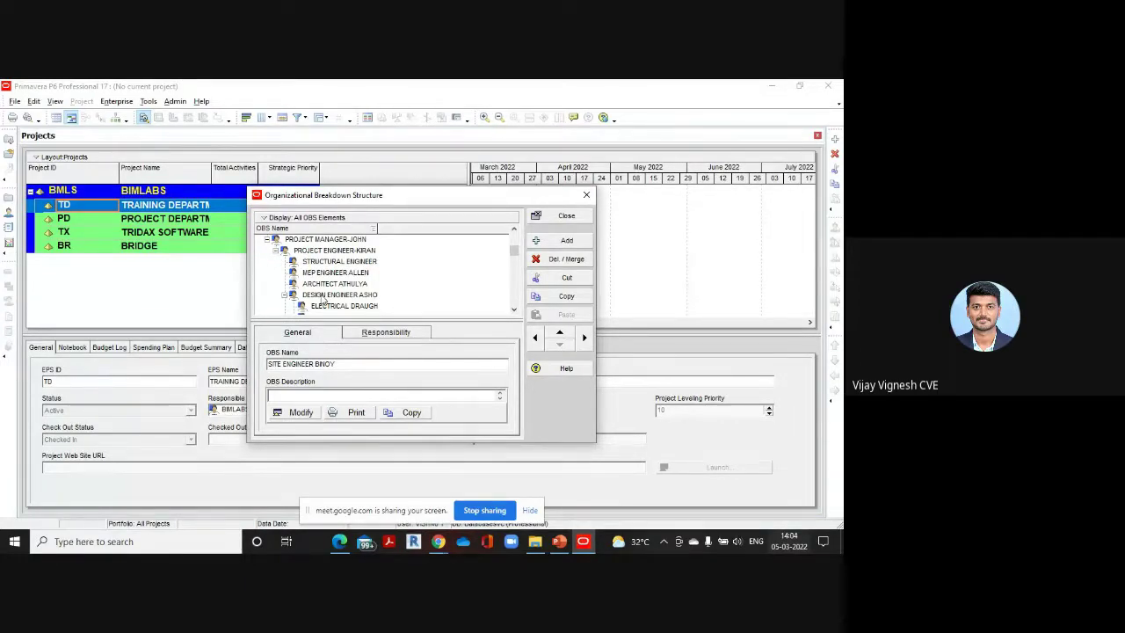
scroll(322, 300, up, 1)
scroll(320, 290, down, 2)
scroll(320, 290, up, 2)
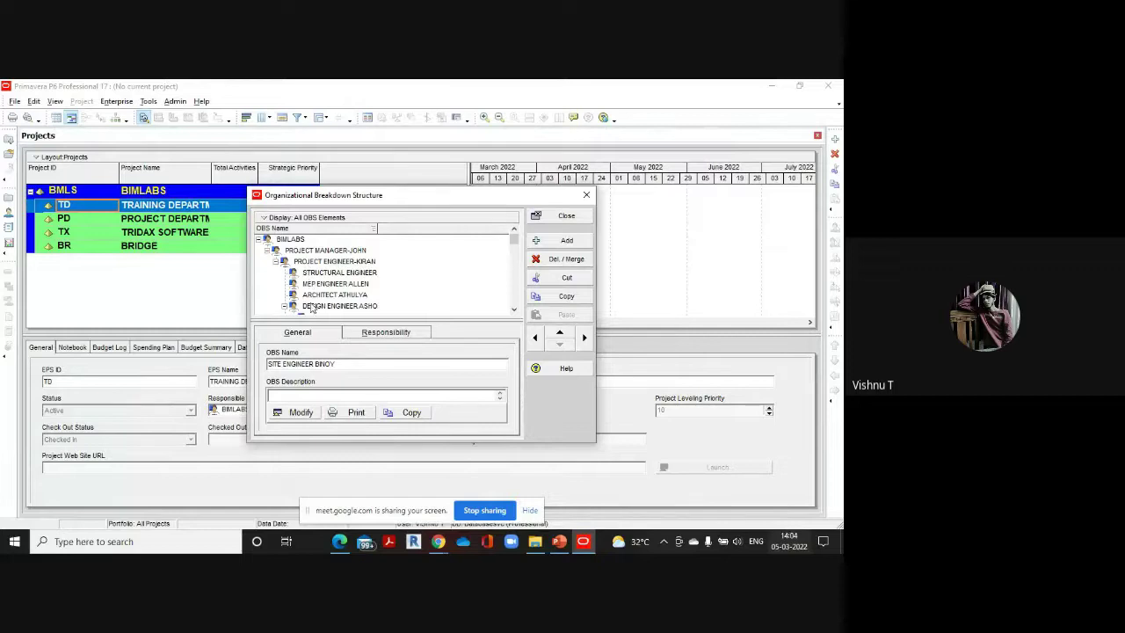
scroll(316, 290, down, 1)
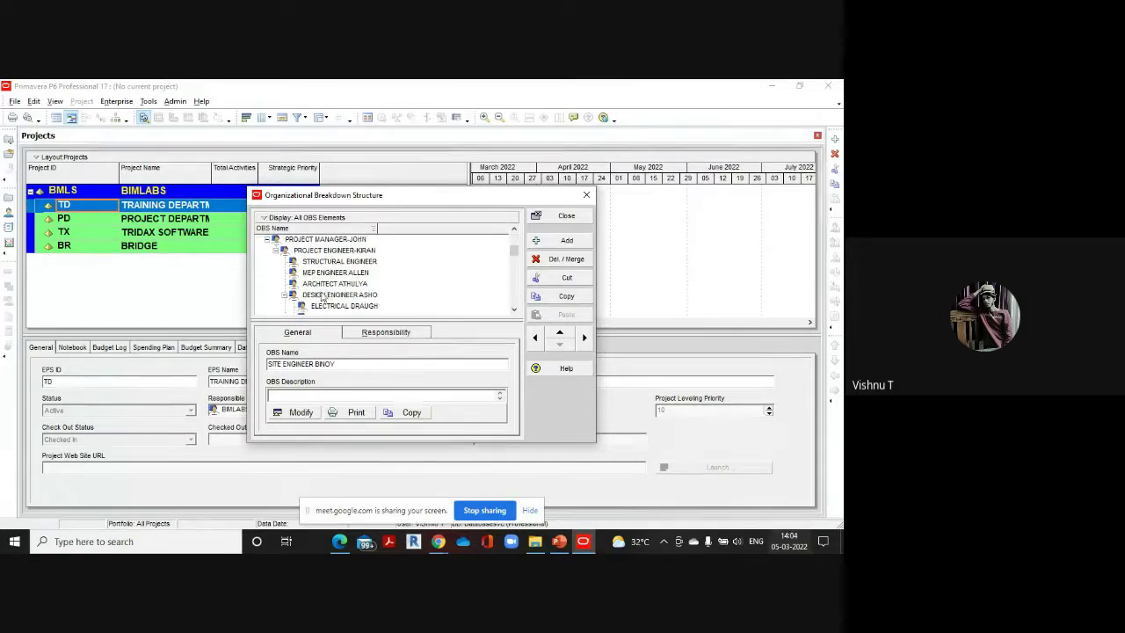
scroll(314, 272, up, 1)
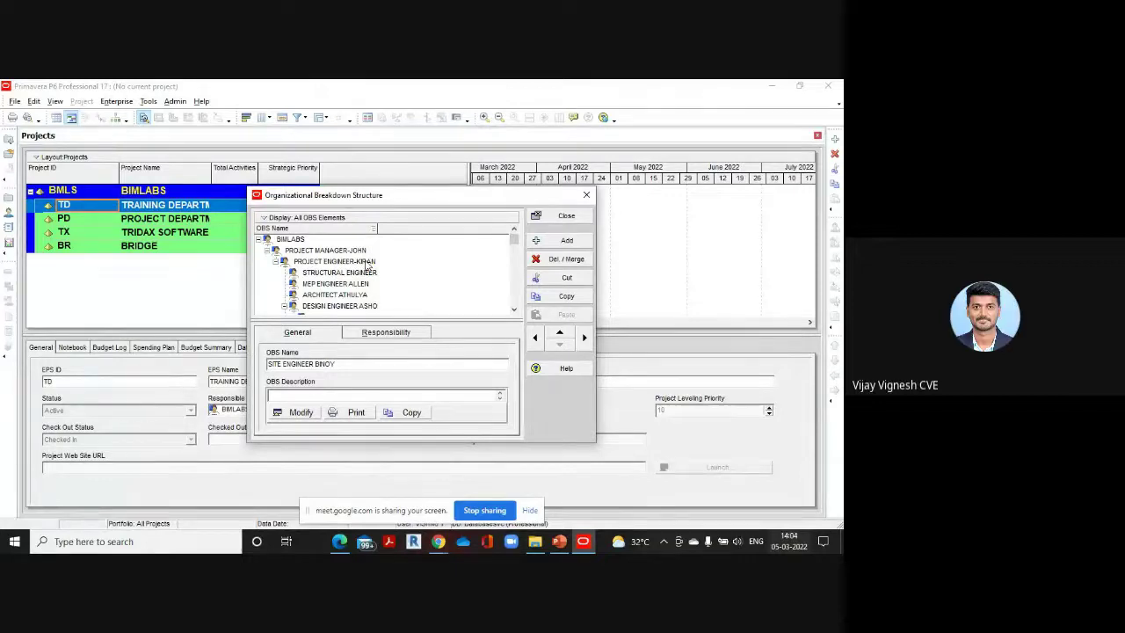
scroll(367, 269, down, 4)
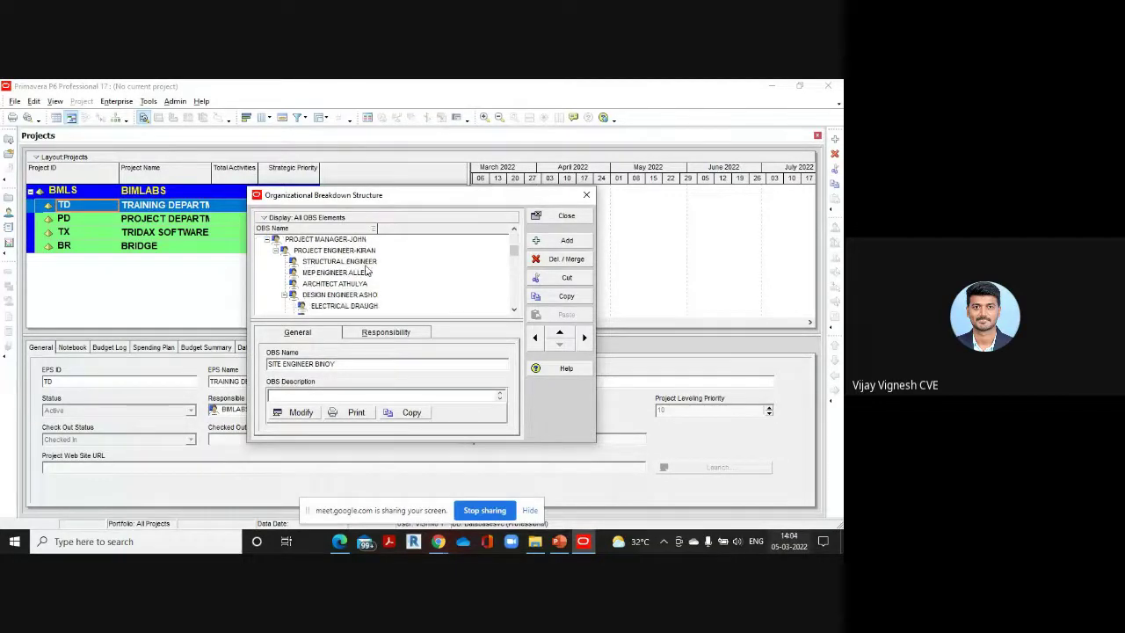
scroll(367, 276, down, 1)
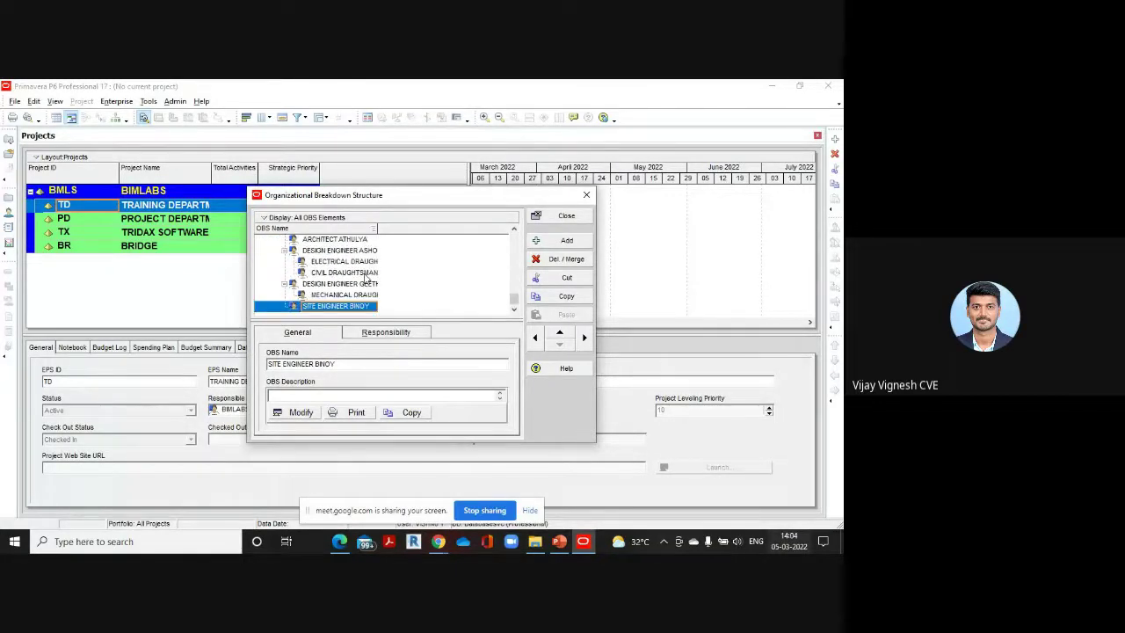
scroll(367, 278, up, 2)
scroll(362, 281, up, 2)
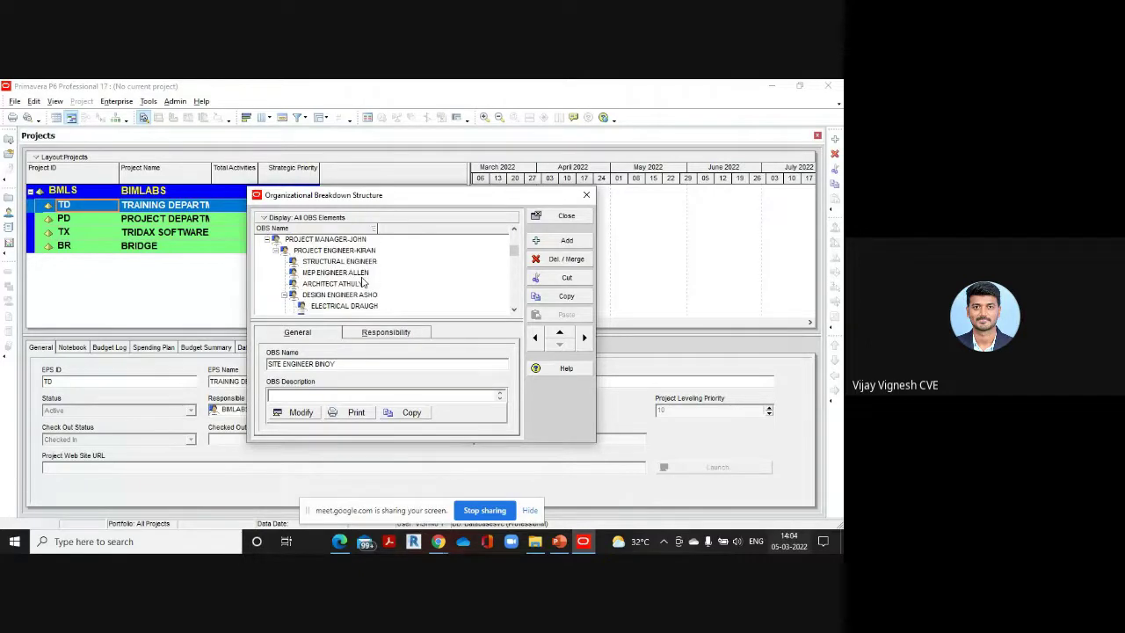
scroll(363, 281, up, 1)
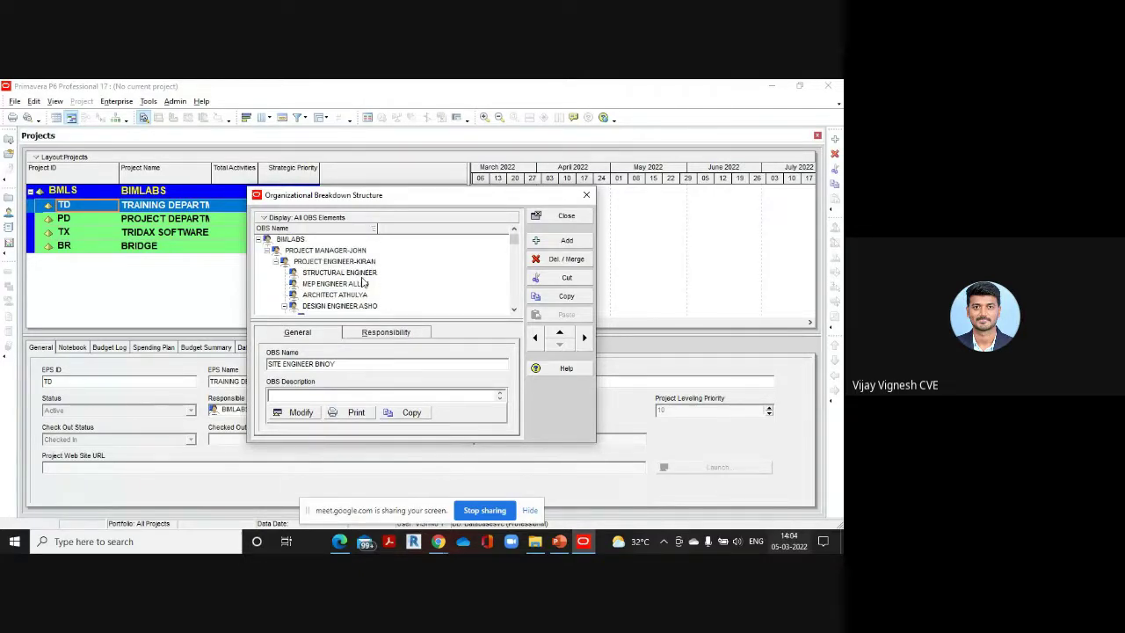
scroll(363, 281, down, 1)
scroll(366, 290, down, 4)
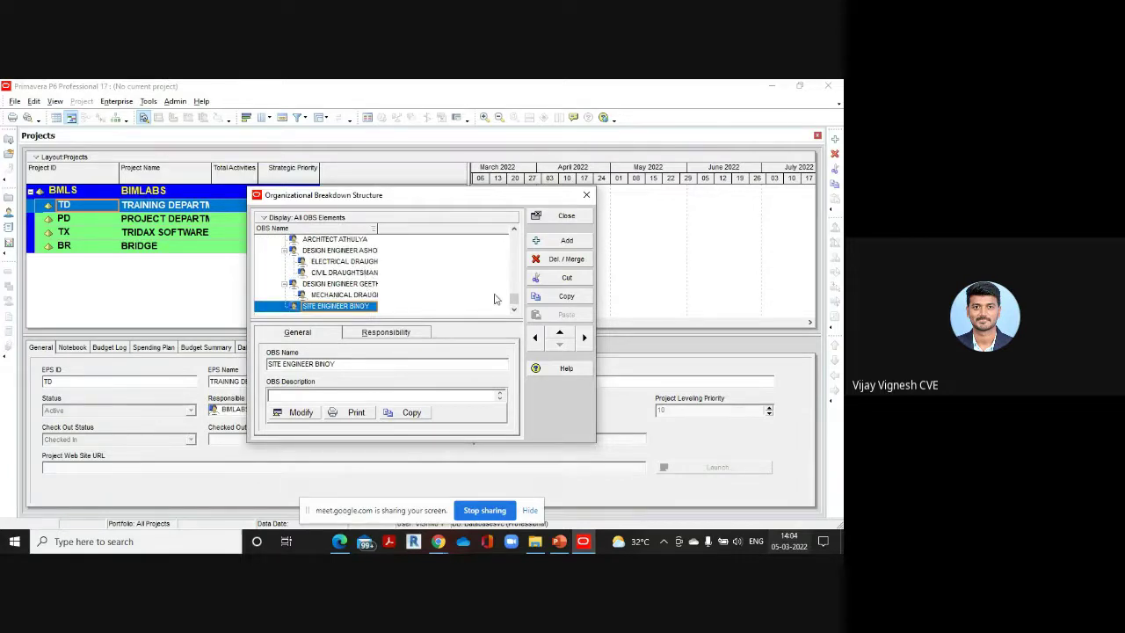
scroll(383, 300, up, 2)
scroll(383, 300, up, 1)
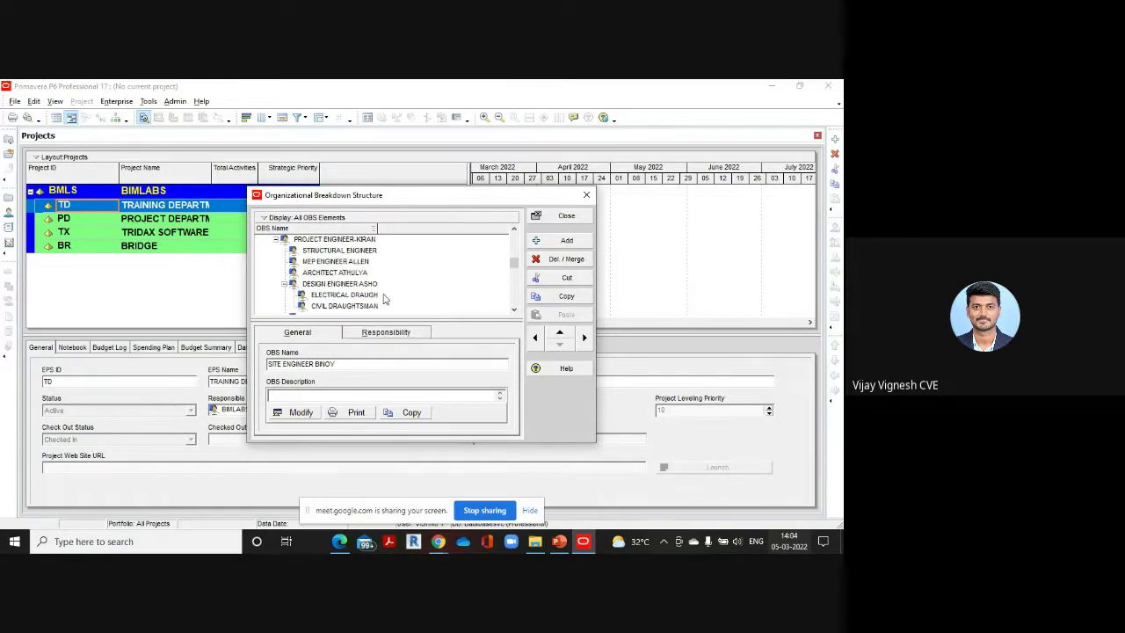
scroll(383, 299, up, 1)
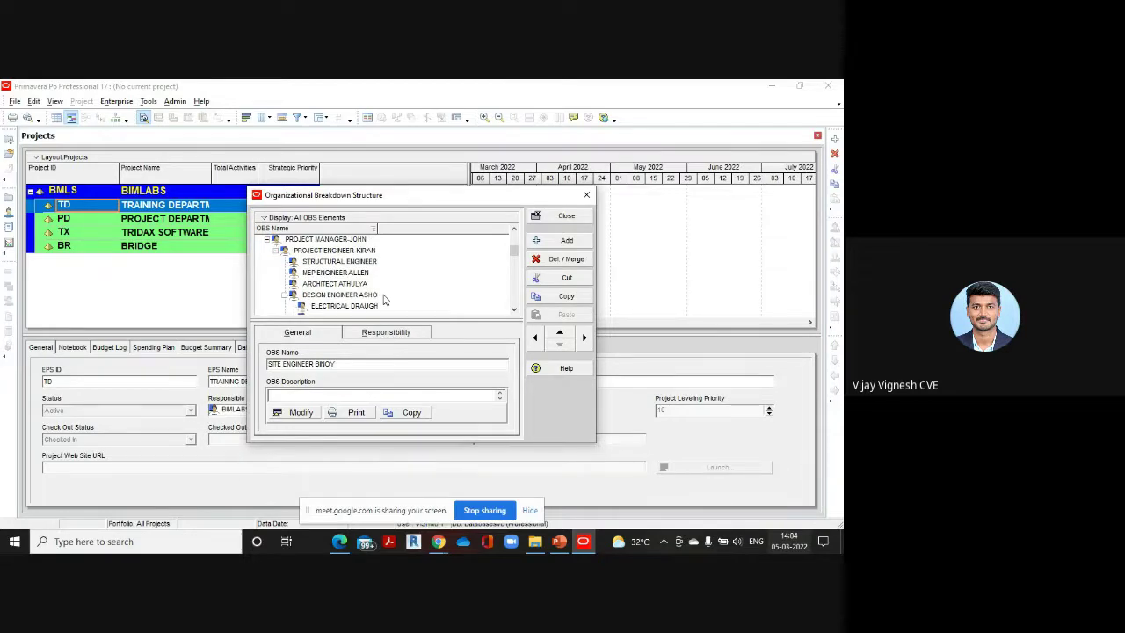
scroll(383, 302, up, 1)
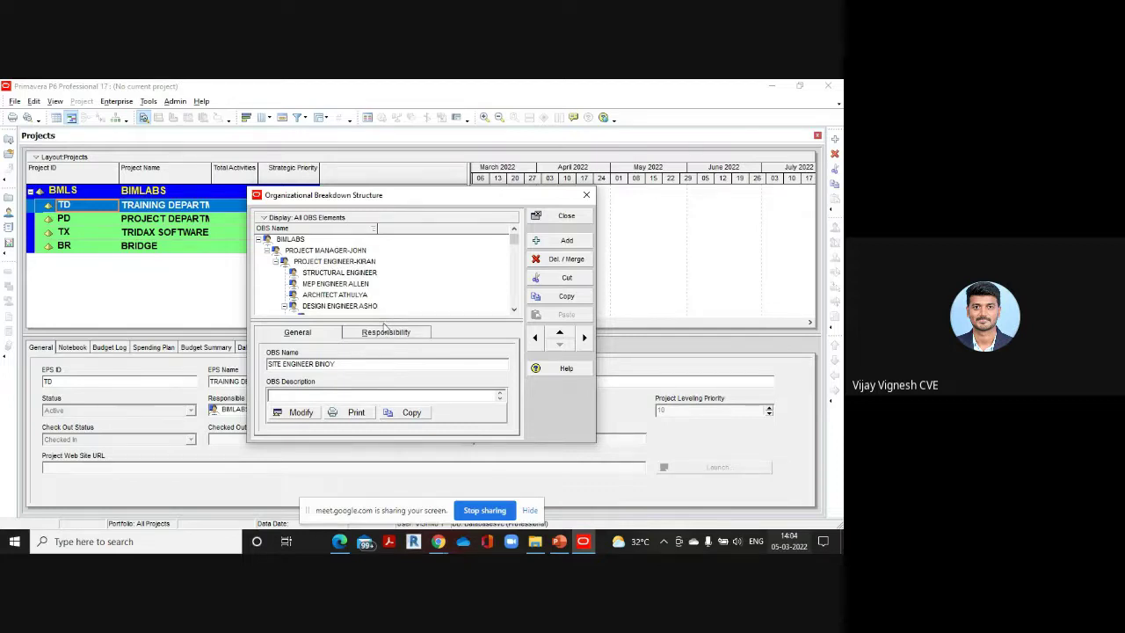
scroll(391, 277, down, 1)
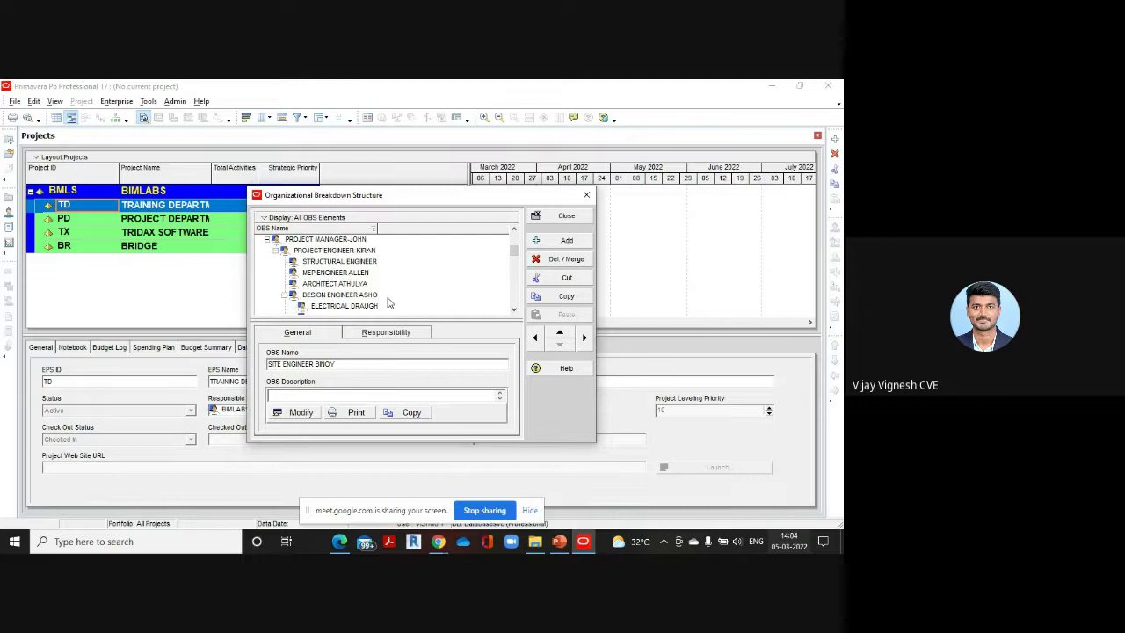
scroll(391, 302, up, 1)
scroll(399, 278, down, 3)
scroll(397, 280, up, 1)
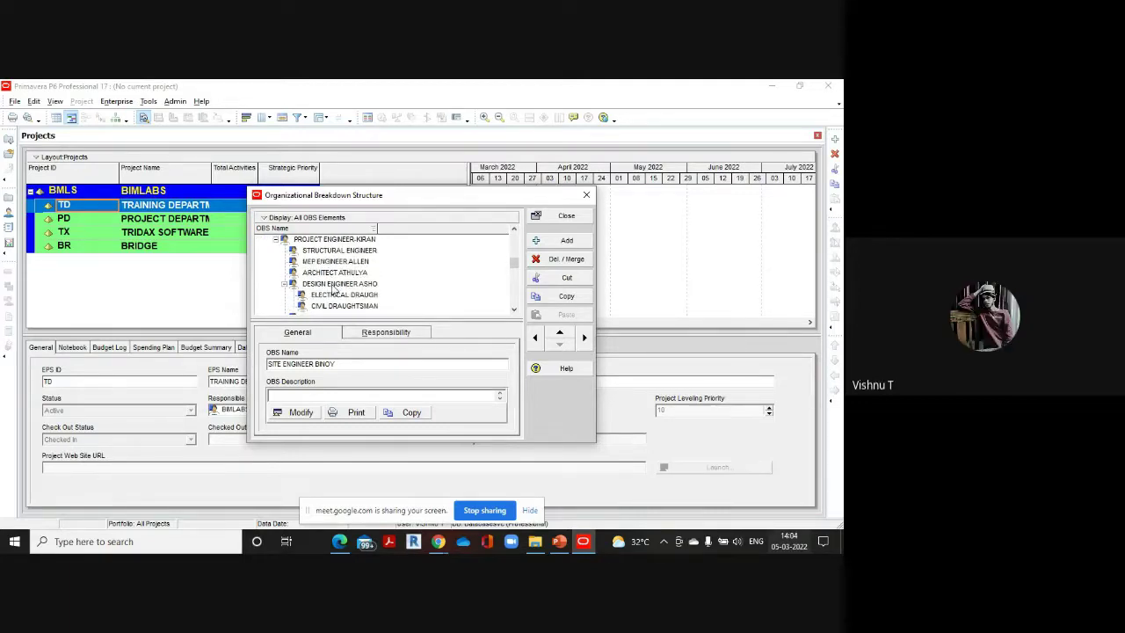
scroll(334, 289, down, 1)
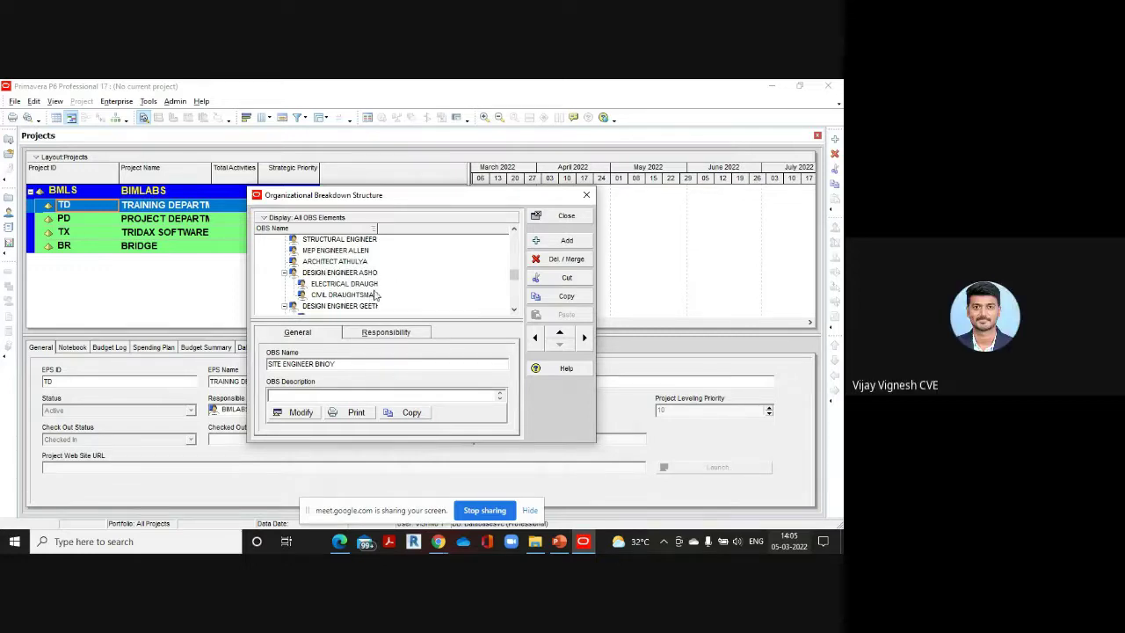
scroll(375, 296, down, 1)
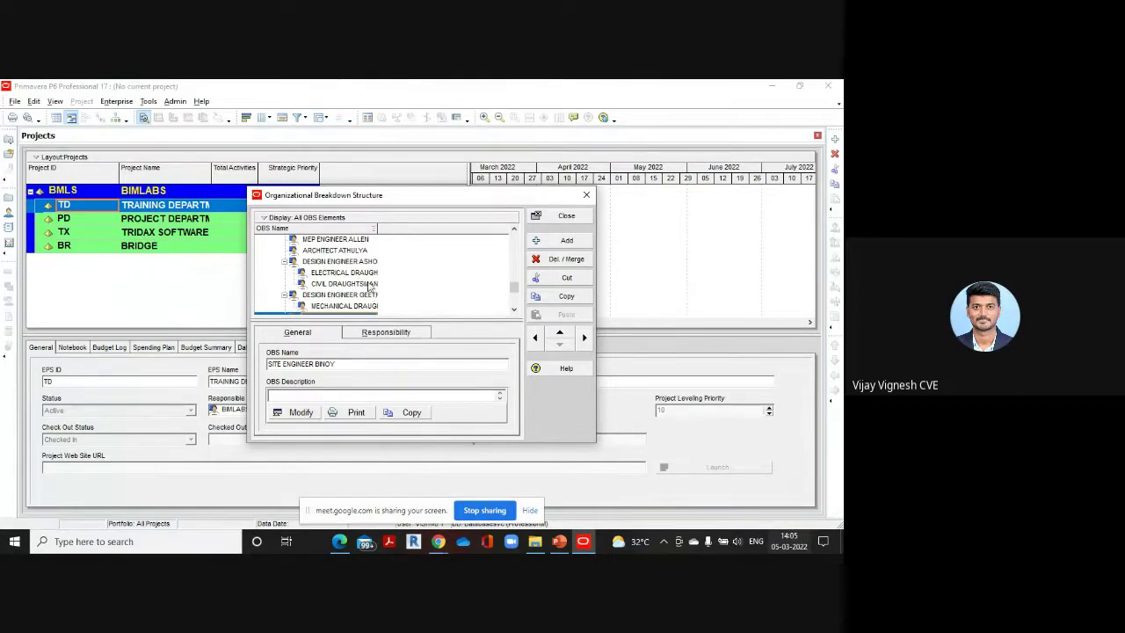
scroll(340, 299, down, 1)
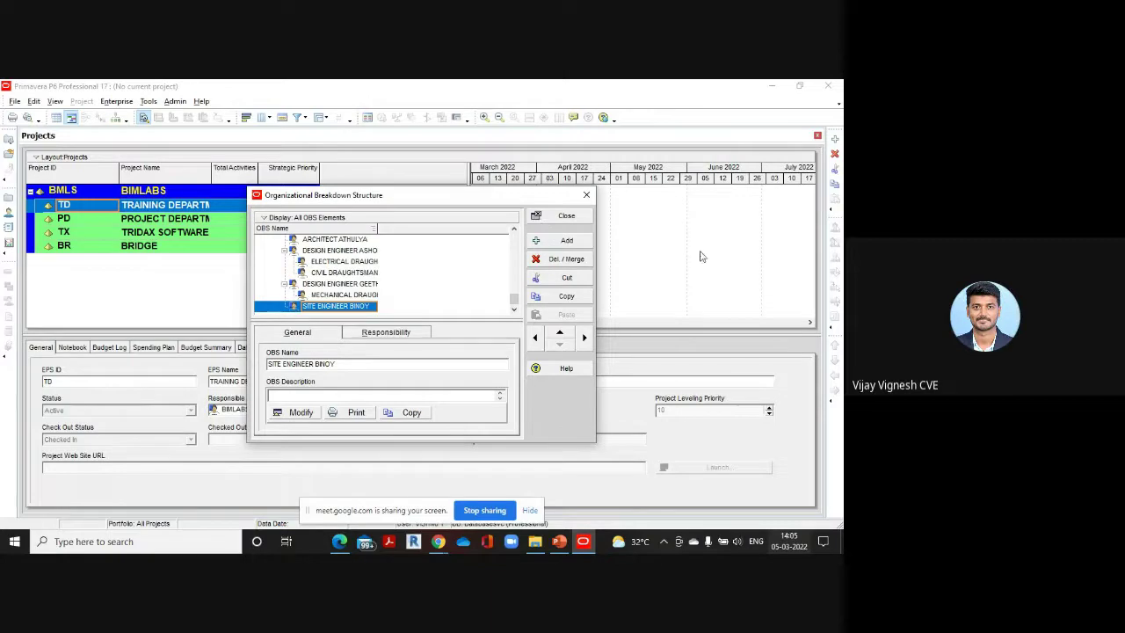
After checking the PDF, add three new OBS elements nested under the site engineer
mouse_move(340, 541)
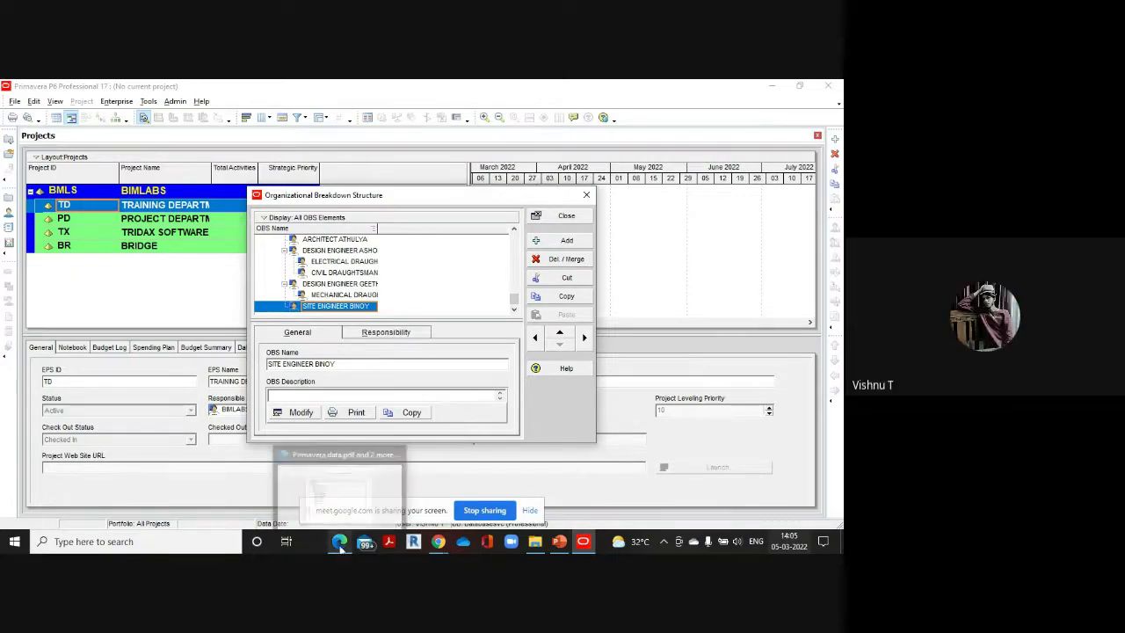
click(339, 483)
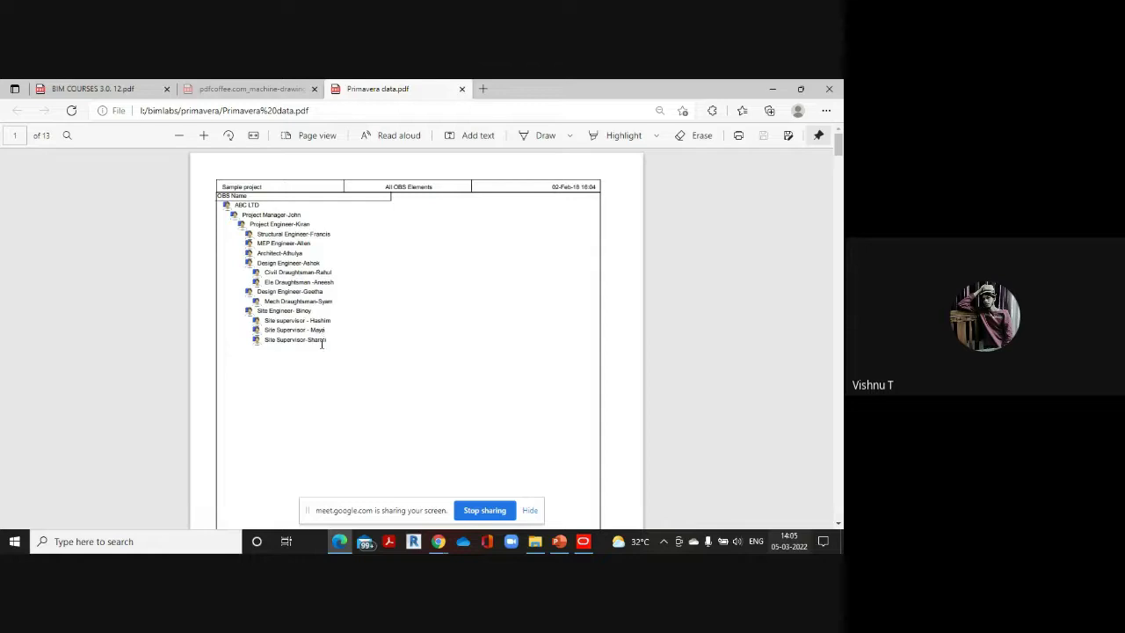
mouse_move(587, 544)
click(582, 510)
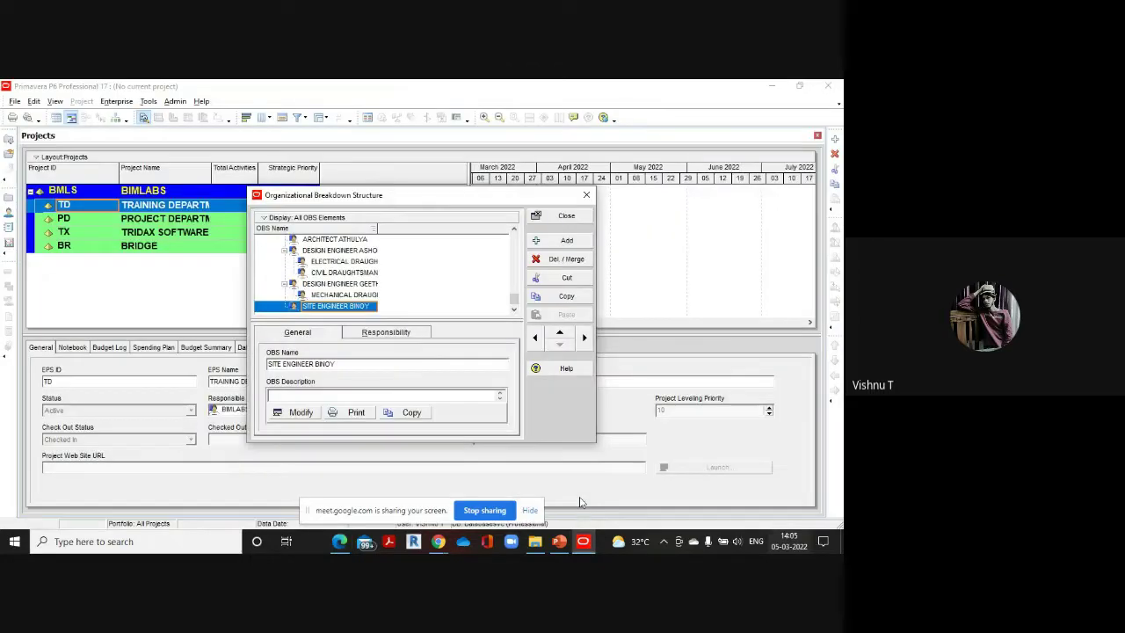
click(569, 243)
click(584, 337)
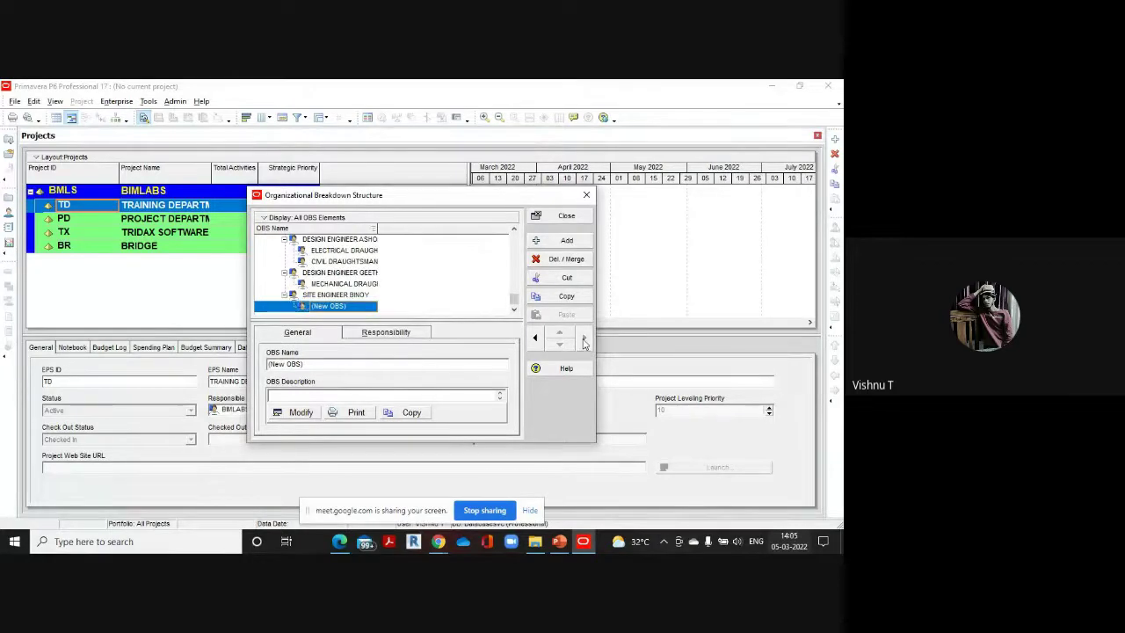
click(567, 242)
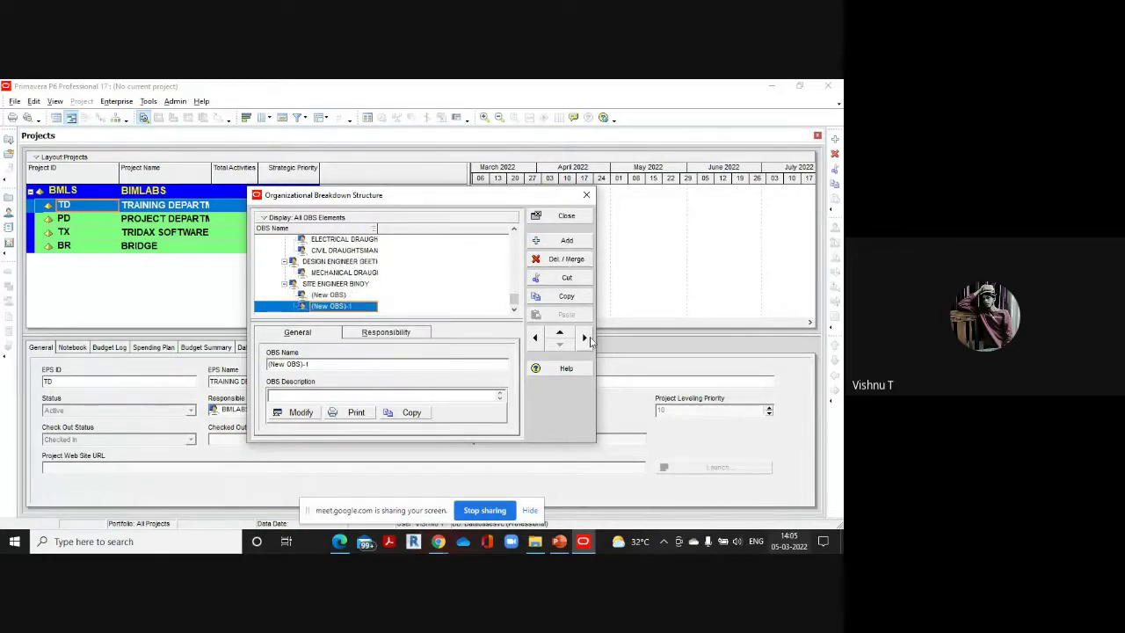
click(567, 242)
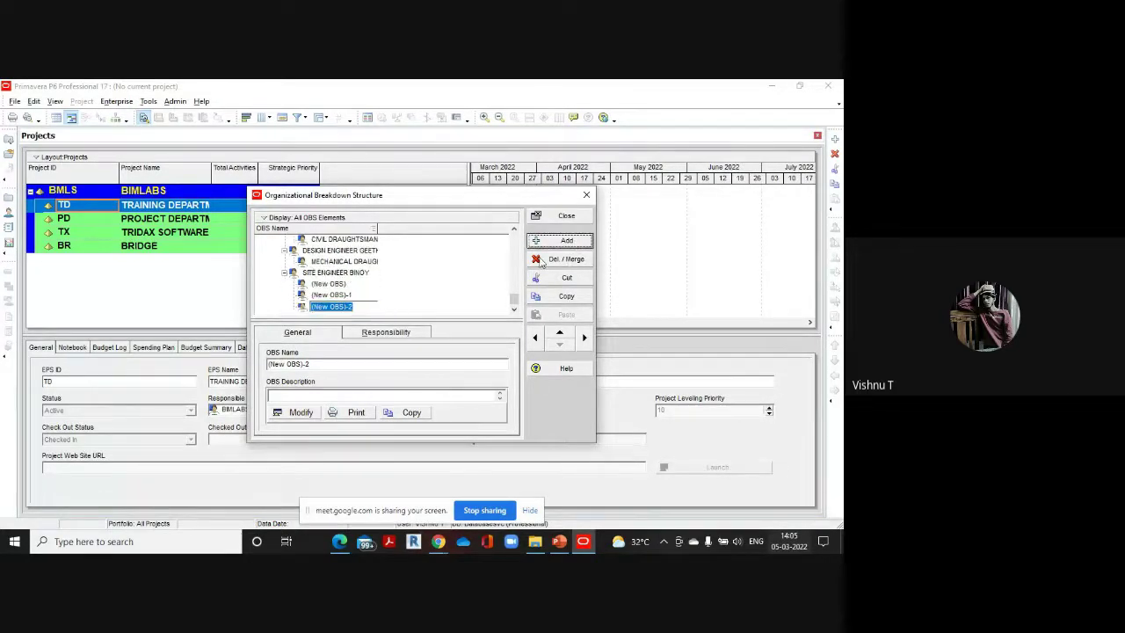
Rename the three new elements as the first, second and third site supervisors
click(358, 283)
key(BackSpace)
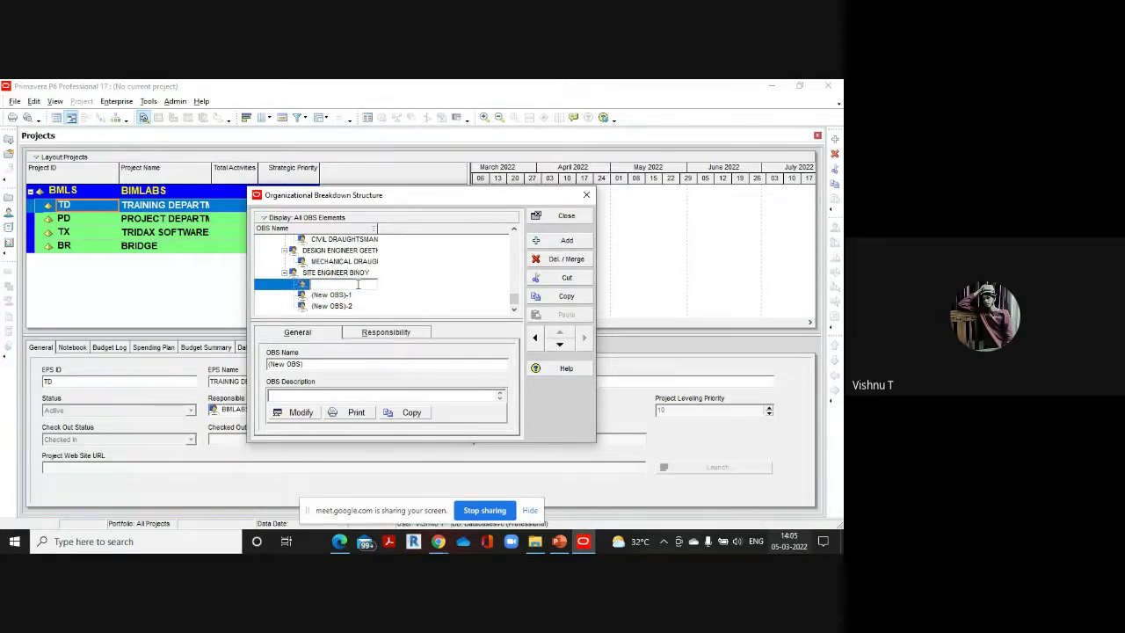
text(S)
text(ITESUPERVIS)
text(OR)
text(MAYA)
click(362, 295)
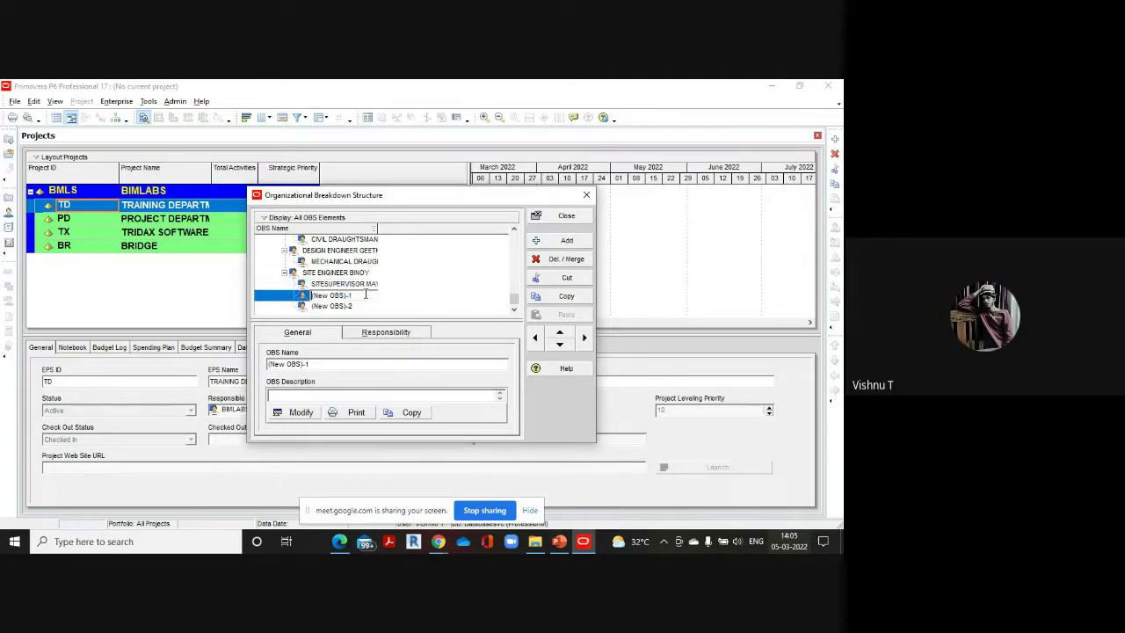
text(SIT)
text(E S)
text(UPERVIS)
text(O)
text(R (NA)
text(RON)
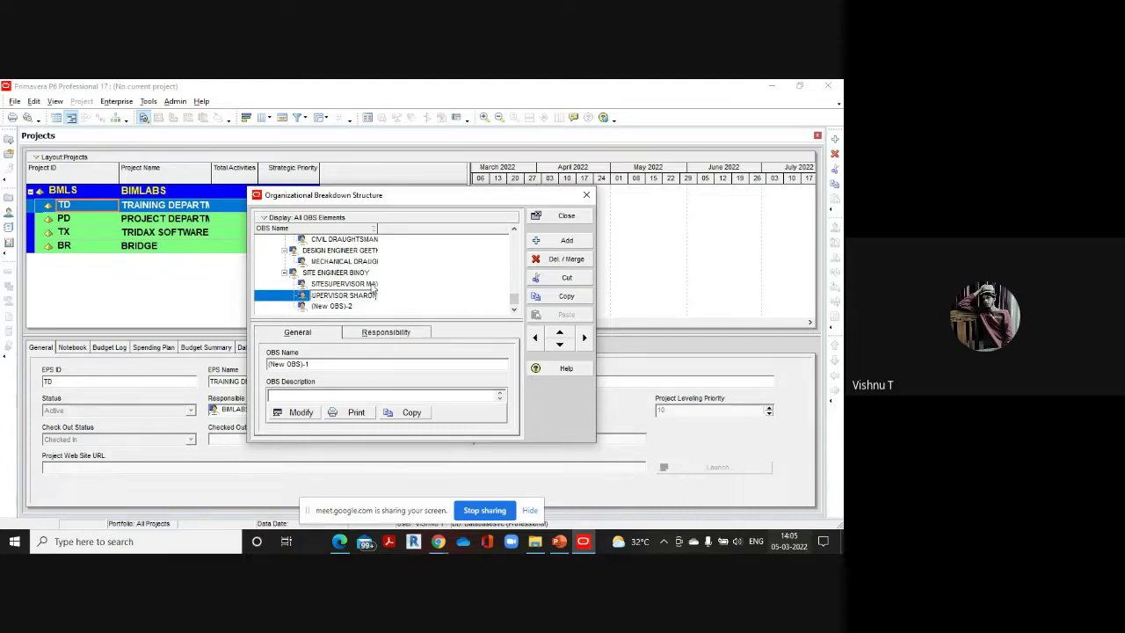
click(366, 305)
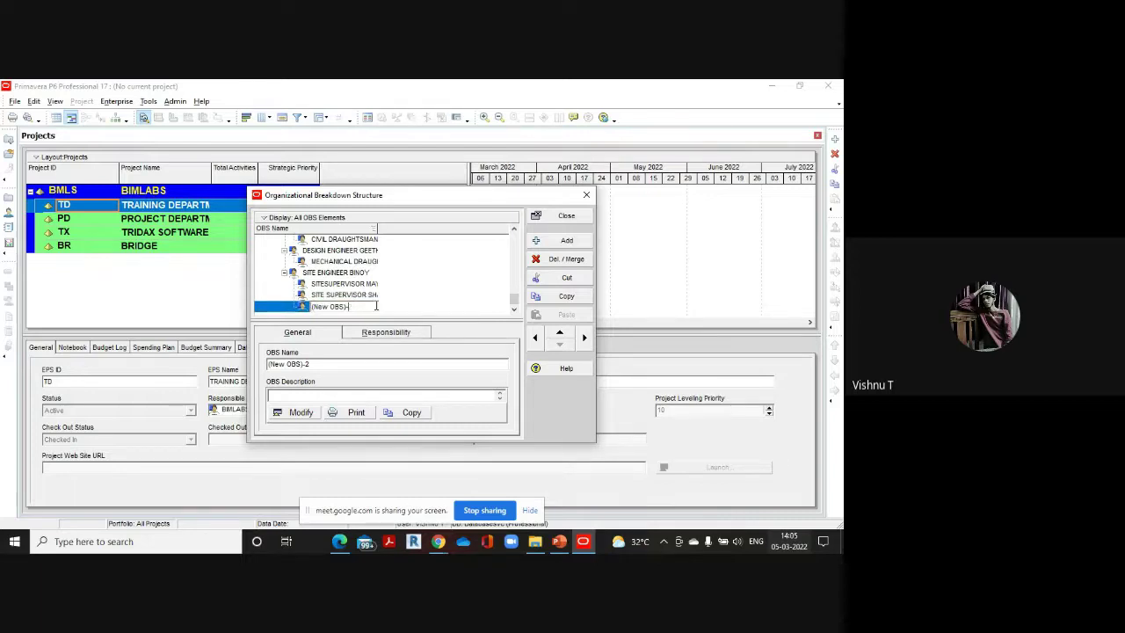
key(BackSpace)
key(BackSpace)
key(BackSpace)
key(BackSpace)
key(BackSpace)
key(BackSpace)
key(BackSpace)
key(BackSpace)
key(BackSpace)
key(BackSpace)
text(S)
text(ITE SU)
text(PERV)
text(ISOR HASH)
text(IM)
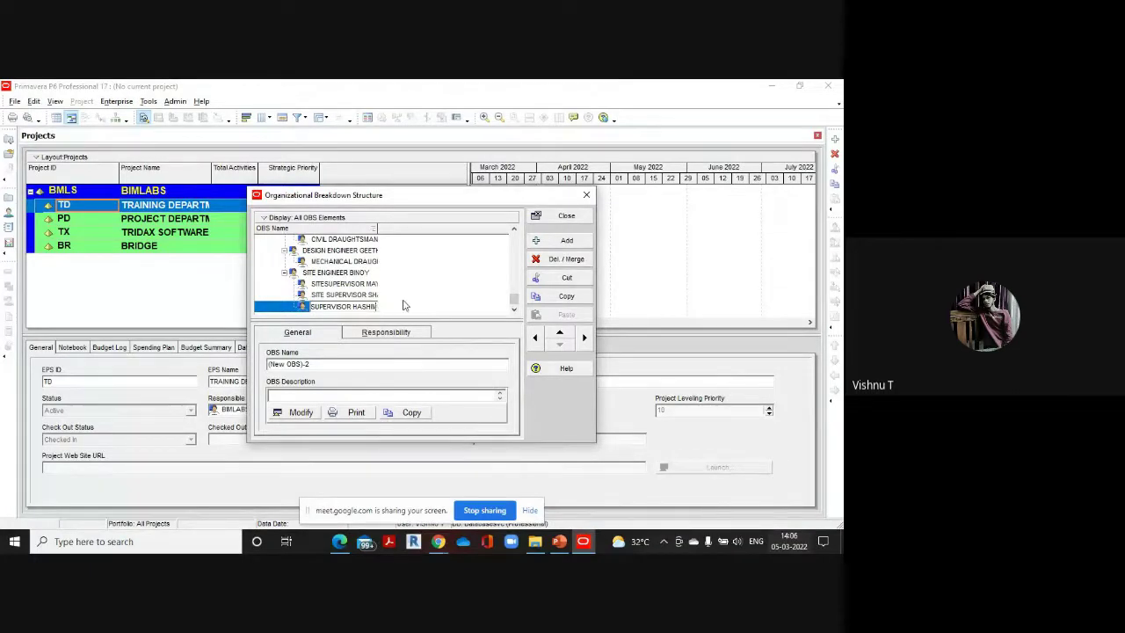
Commit the third site supervisor's name in the OBS list
click(514, 230)
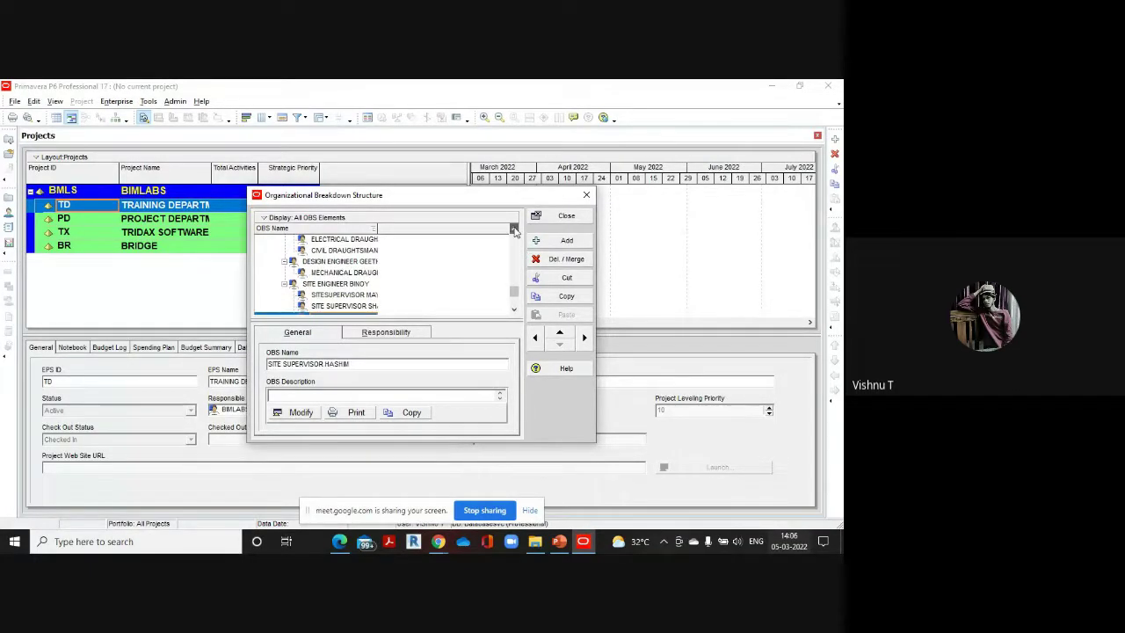
click(515, 230)
click(515, 231)
click(515, 230)
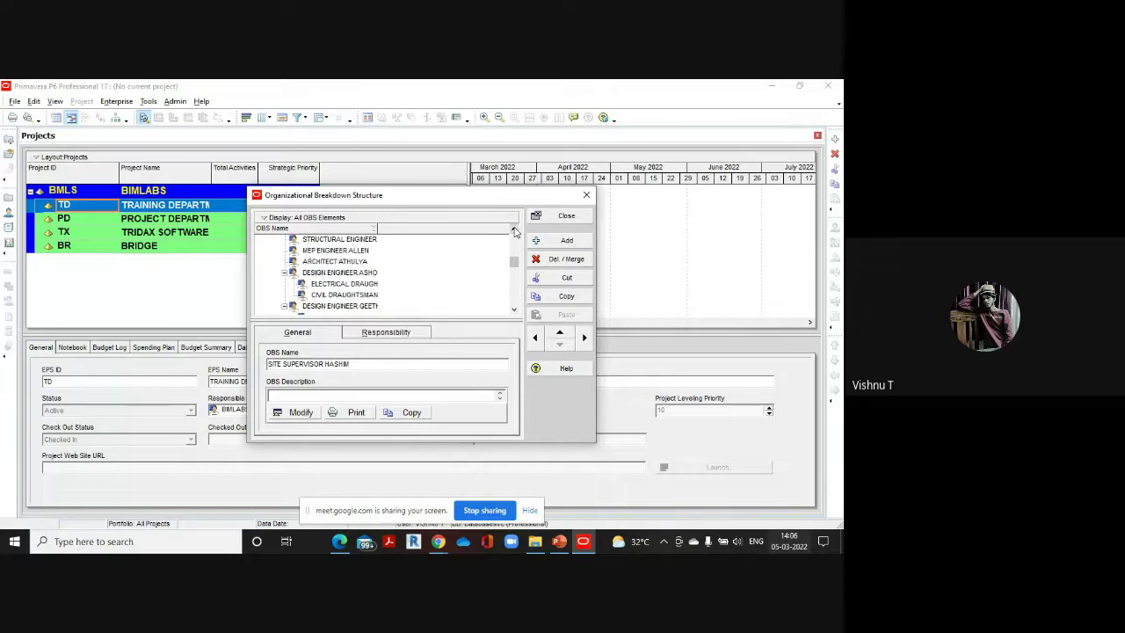
click(515, 310)
click(515, 310)
click(515, 311)
click(515, 310)
click(515, 310)
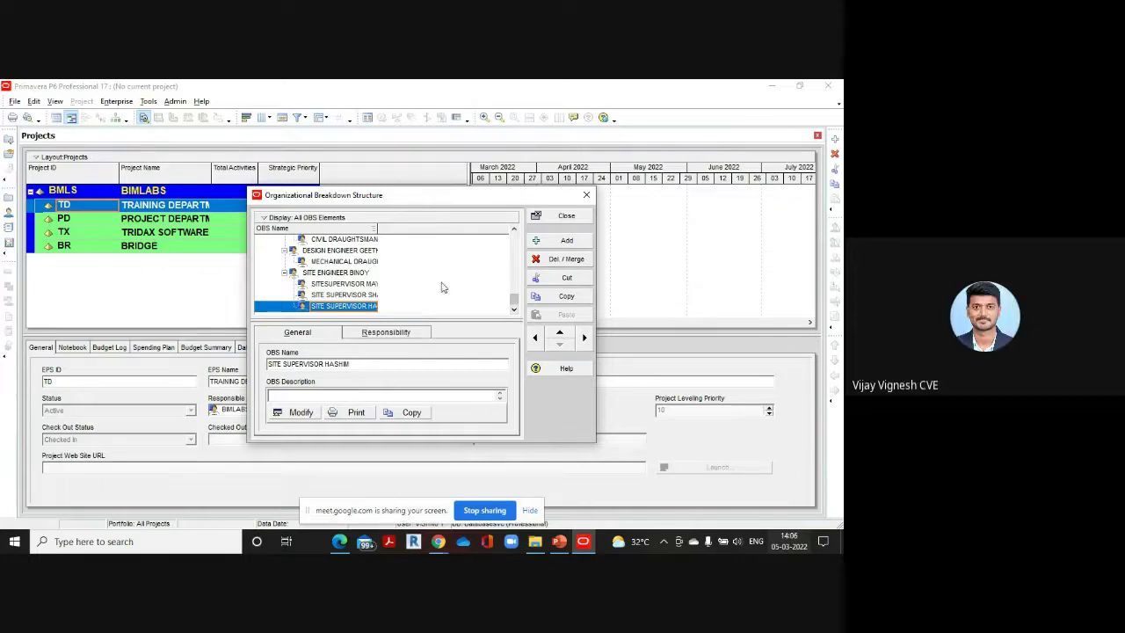
Review the OBS entries and close the Organizational Breakdown Structure dialog
scroll(441, 288, up, 1)
scroll(441, 289, up, 3)
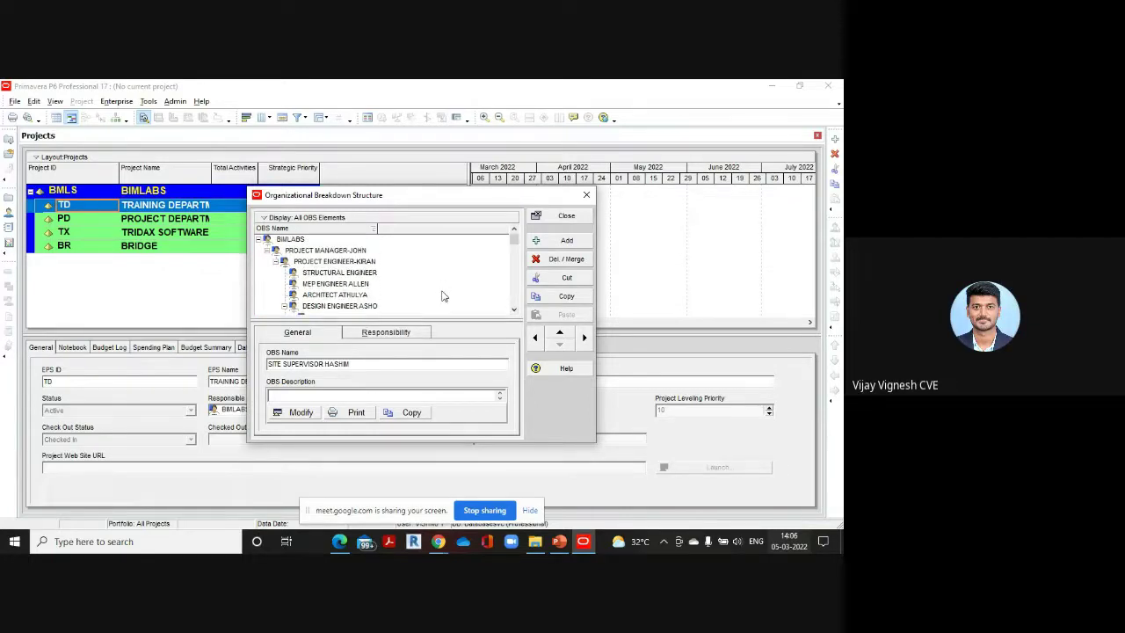
scroll(437, 280, down, 5)
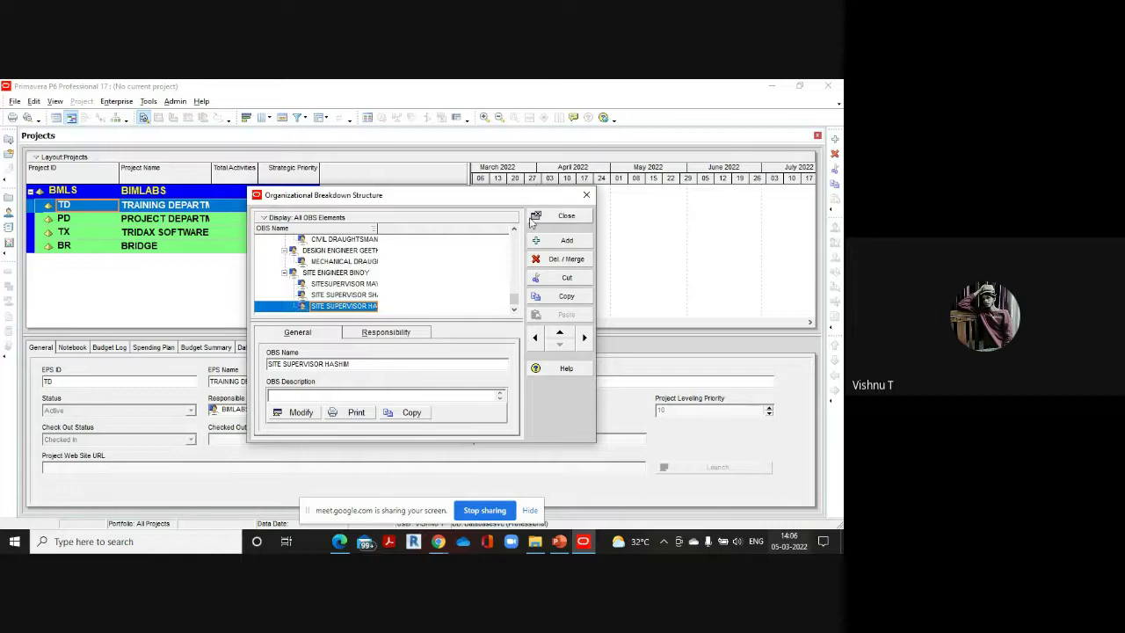
click(569, 217)
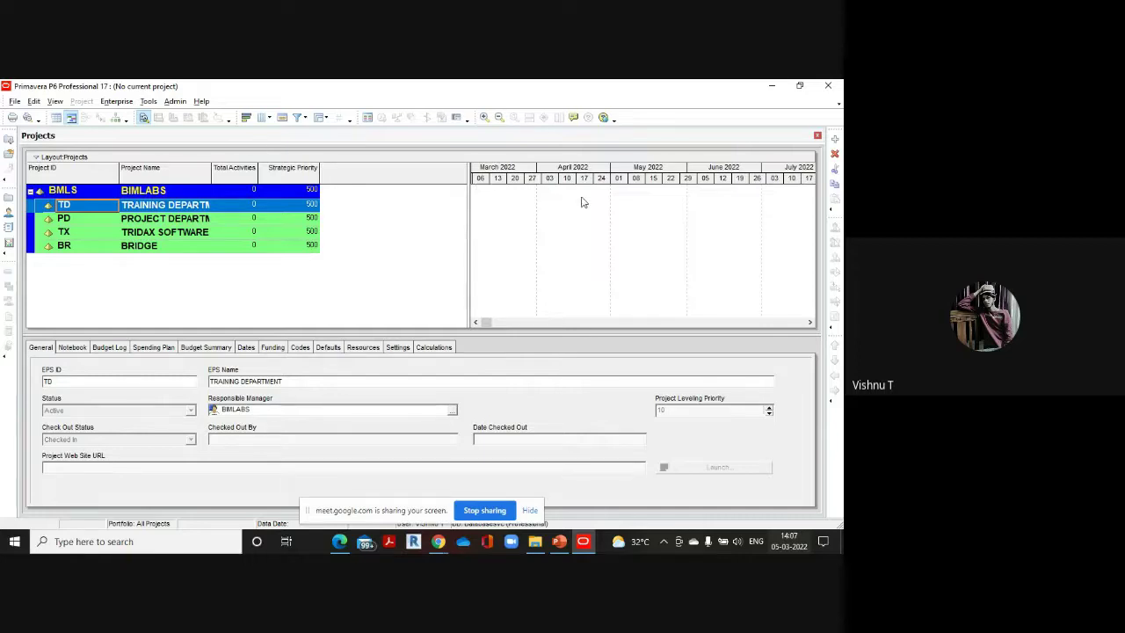
Open the global Calendars list from the Enterprise menu
click(116, 101)
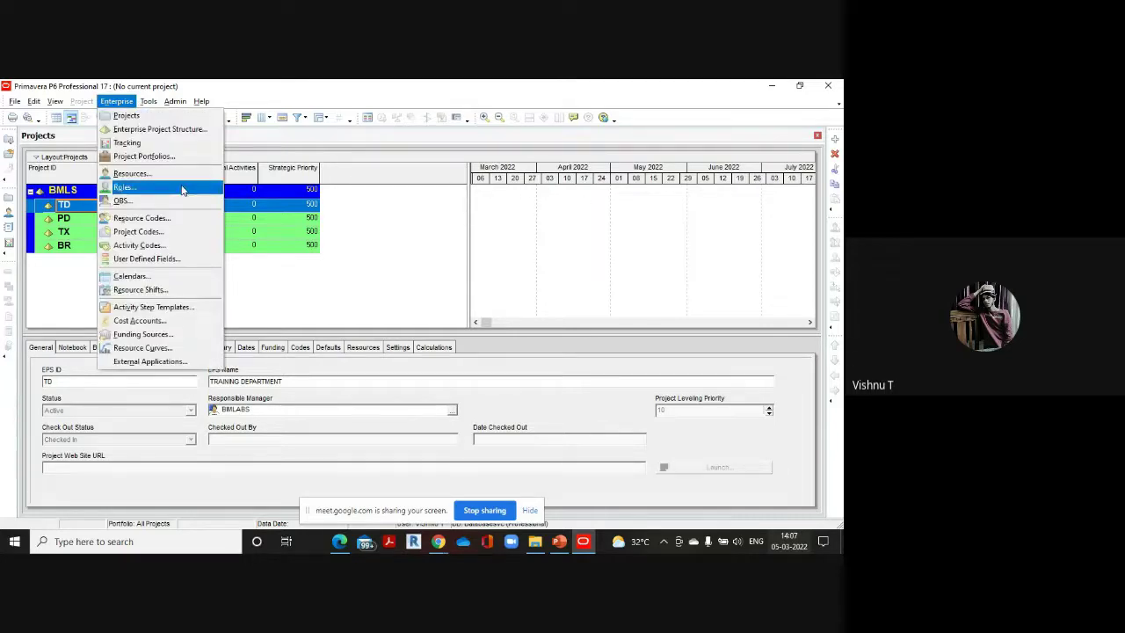
click(149, 279)
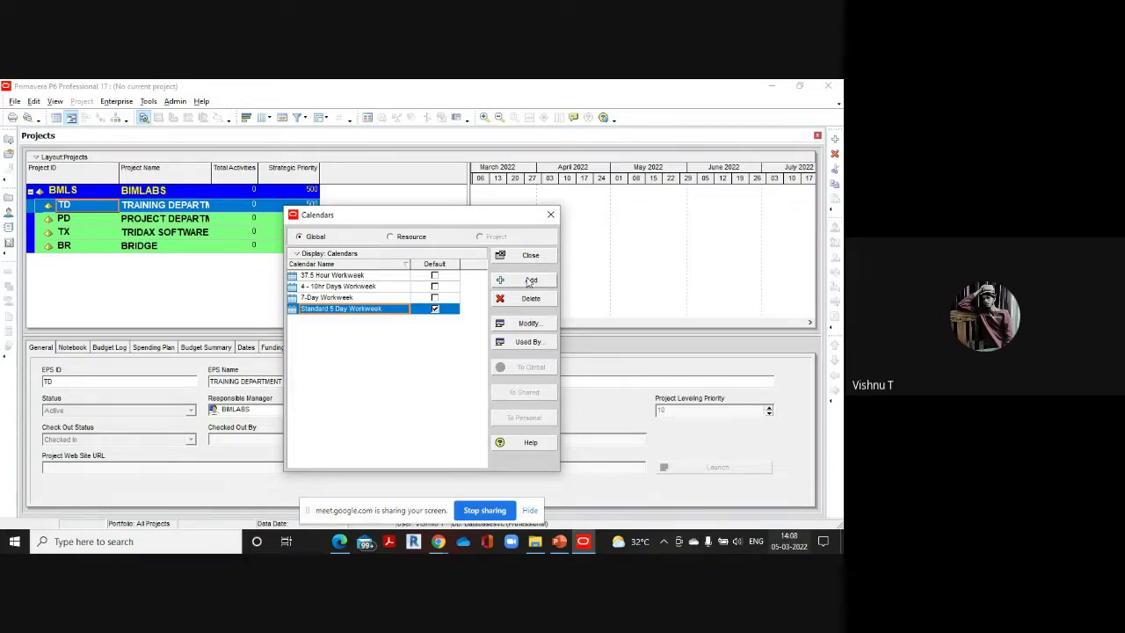
Create a copy of Standard 5 Day Workweek and name it 6D8HRSCALENDER
click(530, 281)
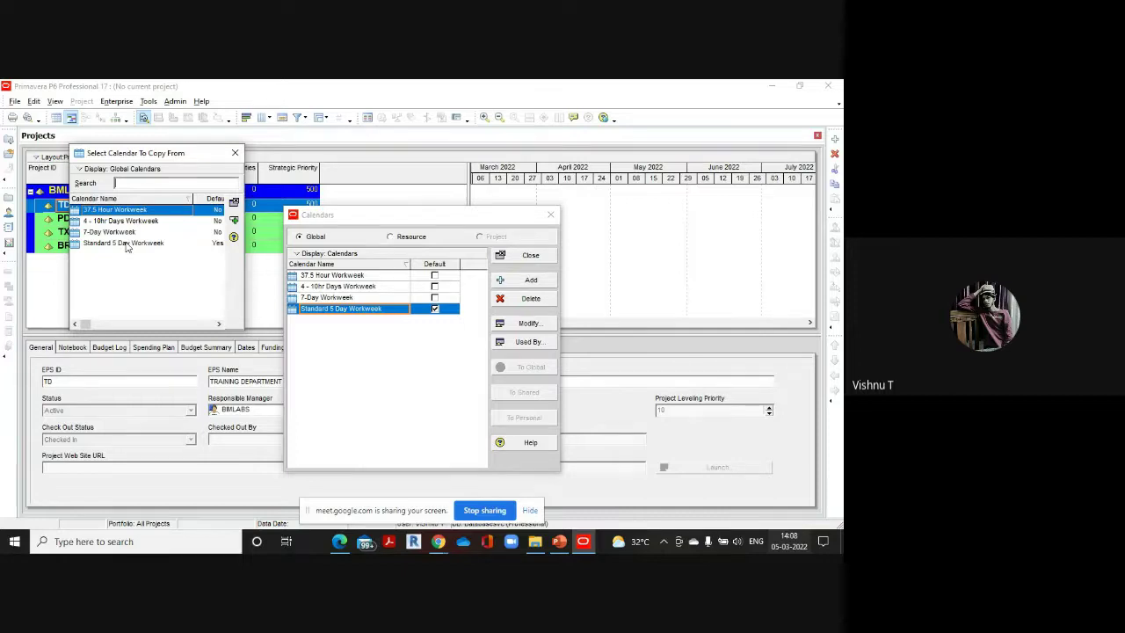
click(126, 244)
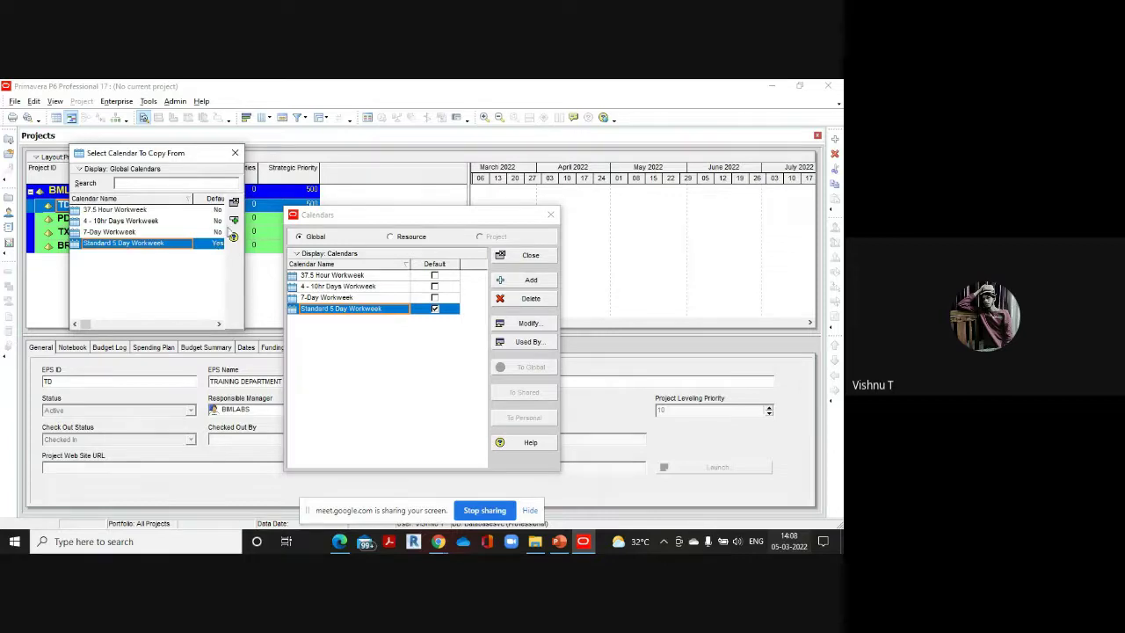
double_click(173, 242)
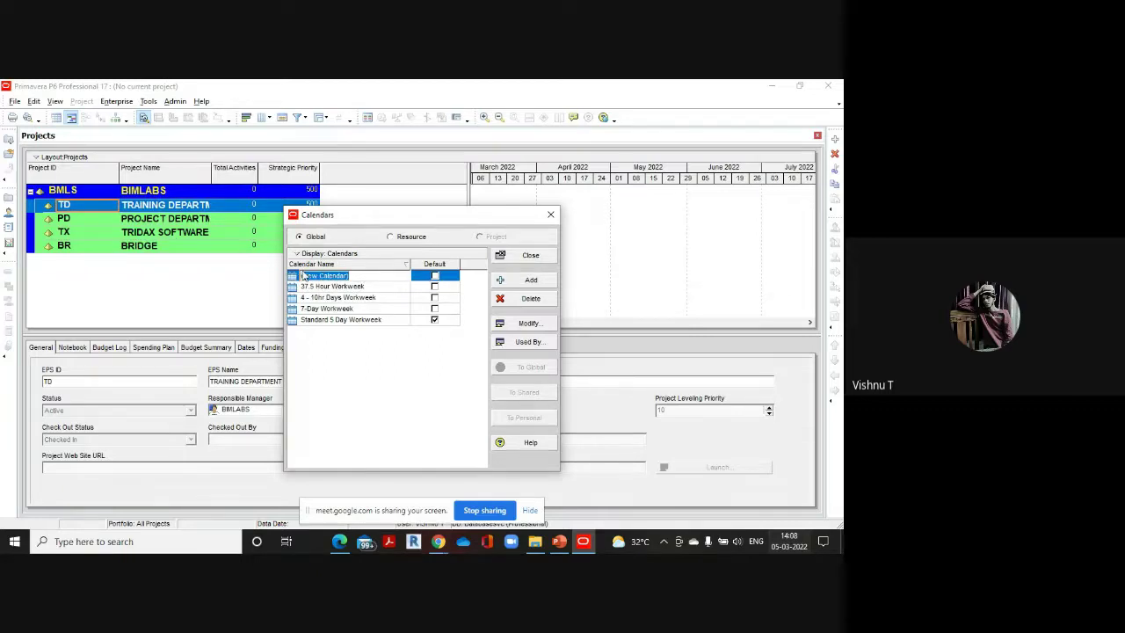
key(BackSpace)
text(38H)
text(RSCALENDER)
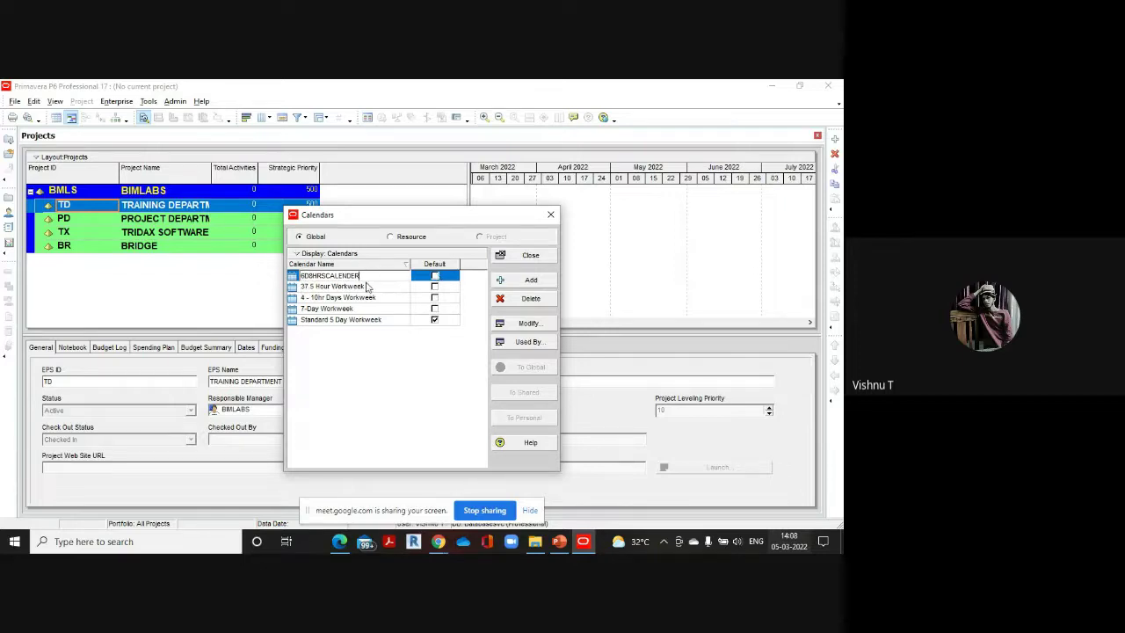
click(385, 321)
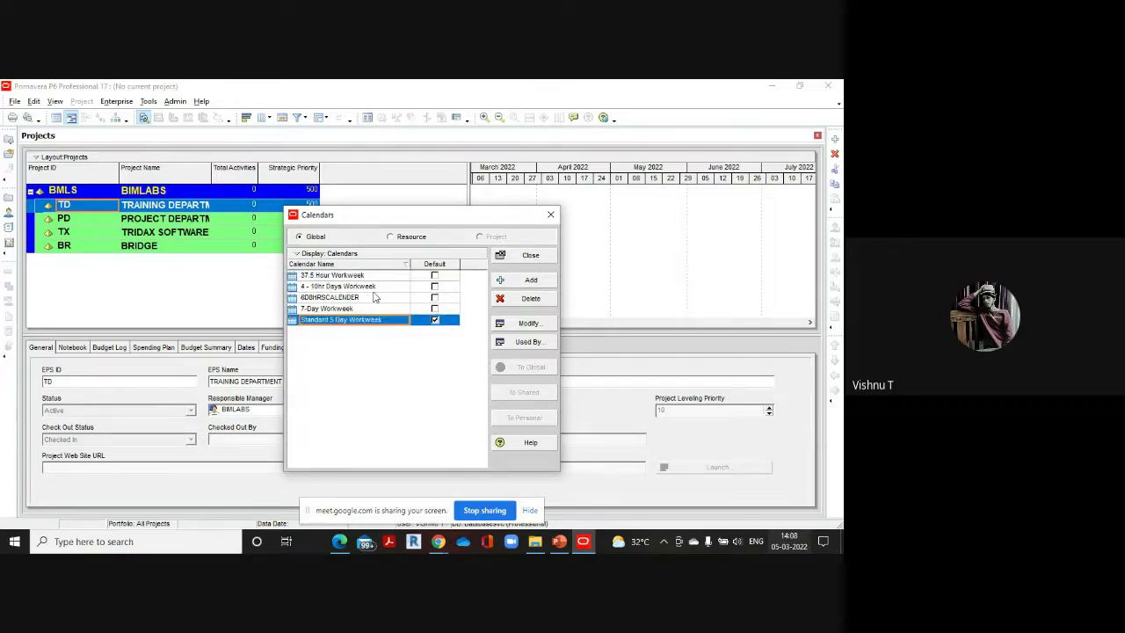
click(348, 300)
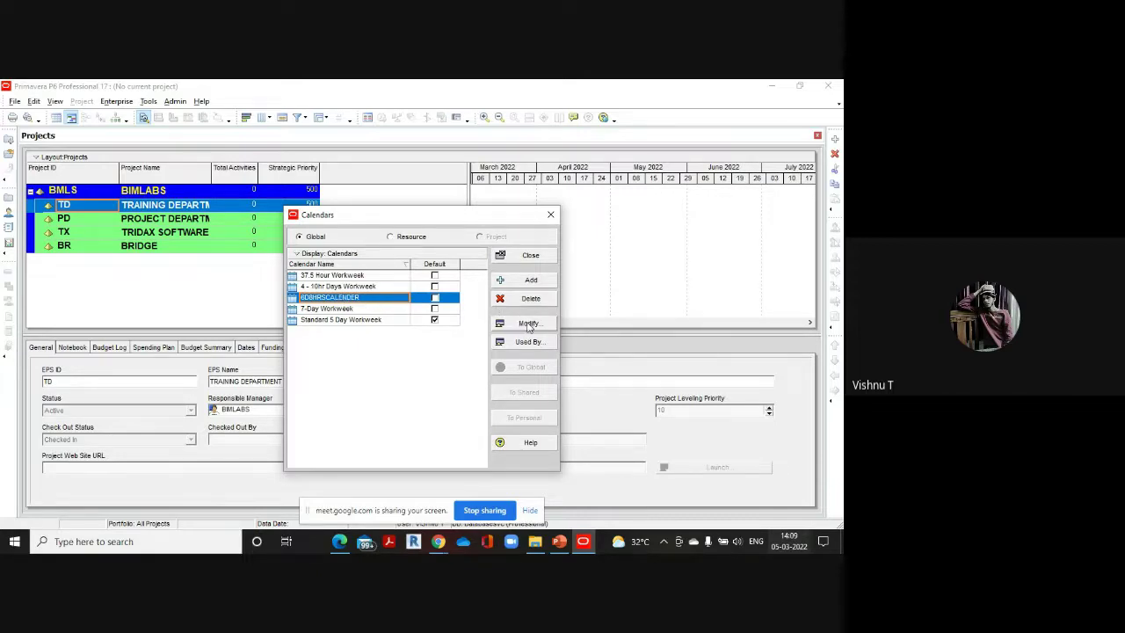
Edit 6D8HRSCALENDER, browse back to January 2022, and bring up its standard workweek hours
click(528, 324)
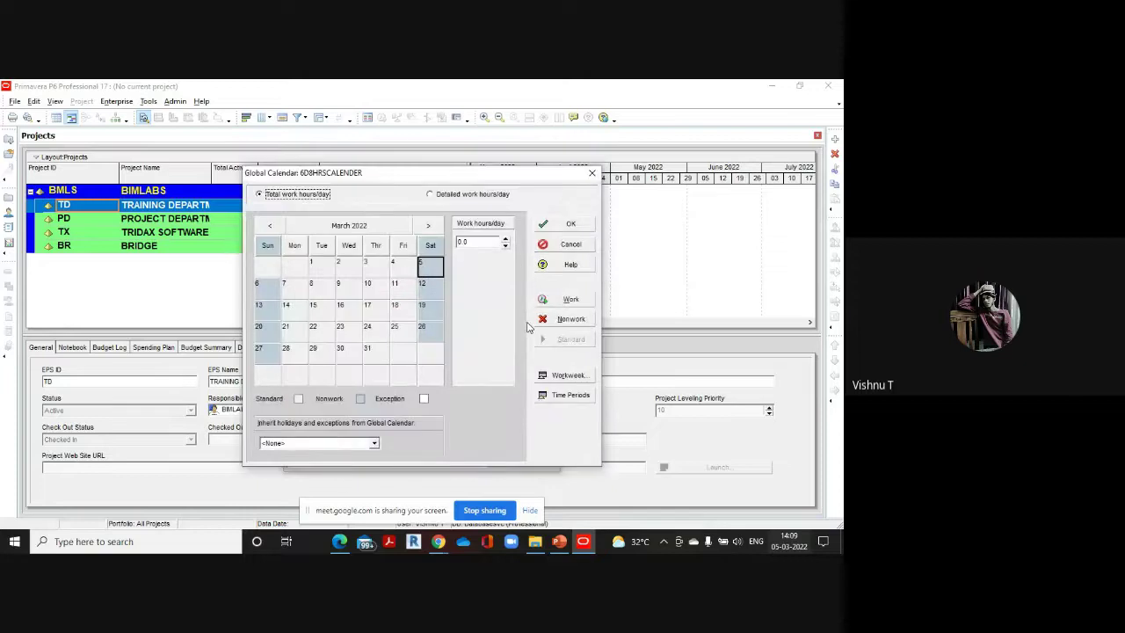
click(350, 288)
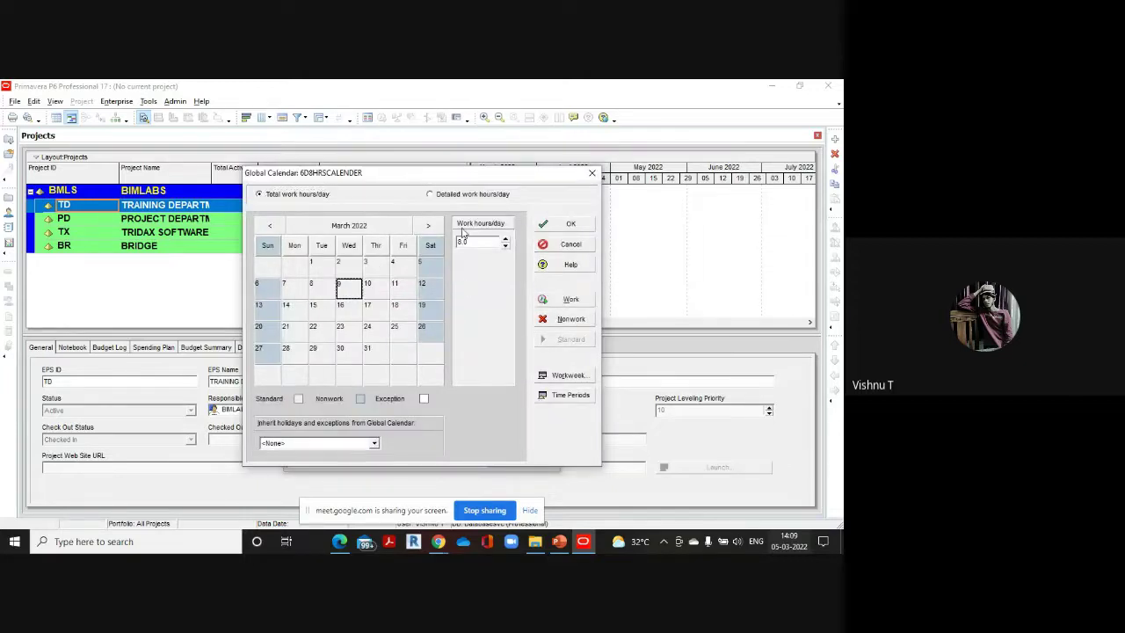
click(271, 226)
click(271, 226)
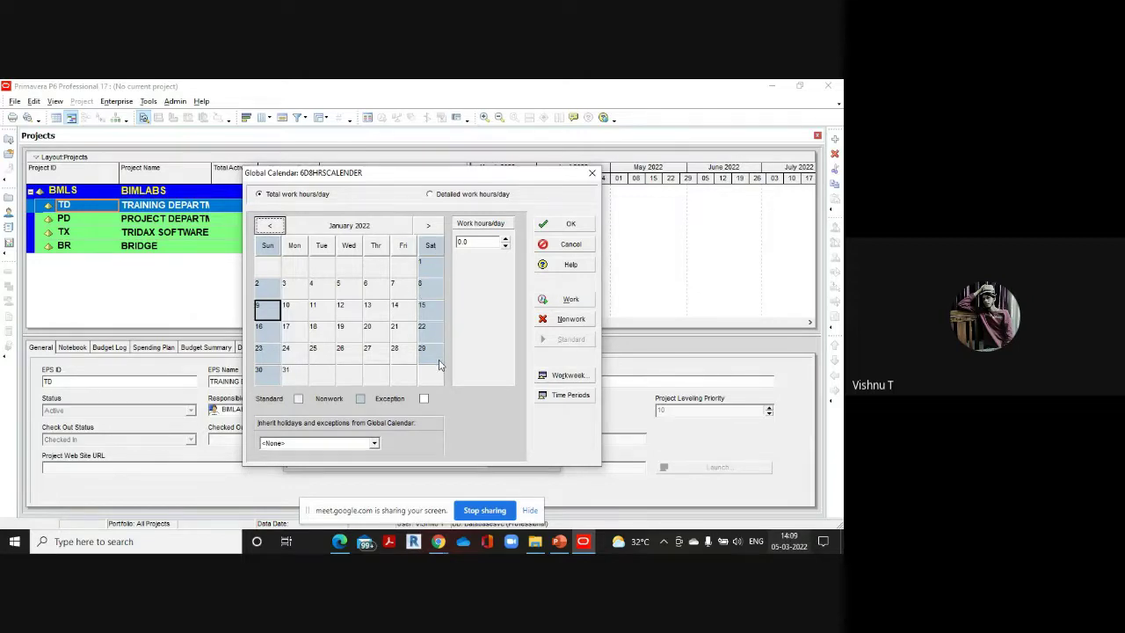
click(349, 313)
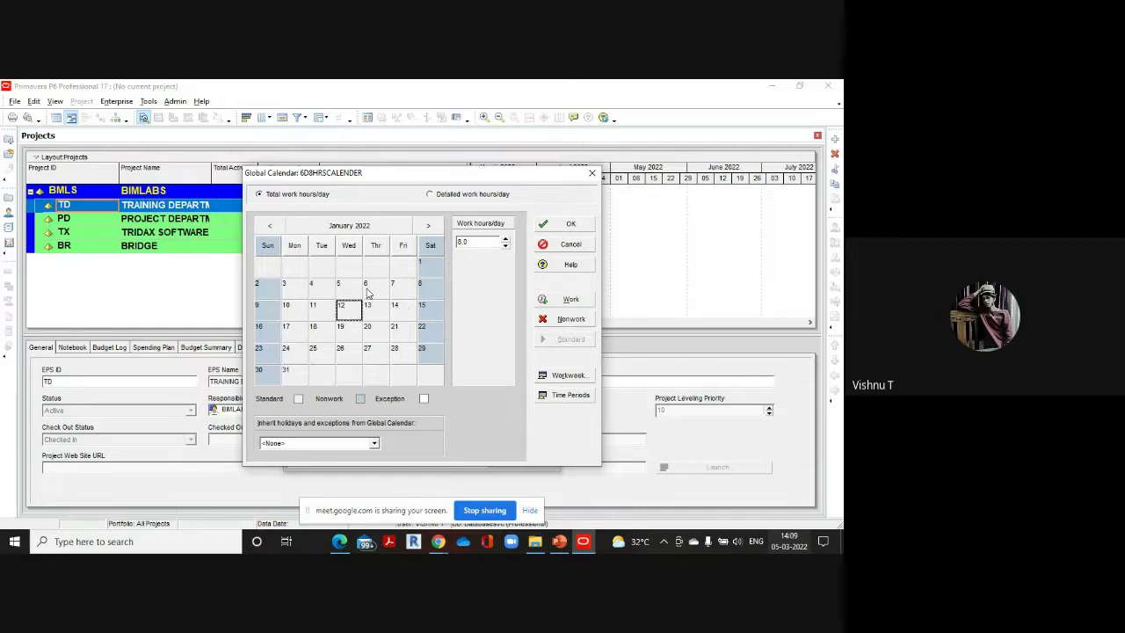
click(565, 376)
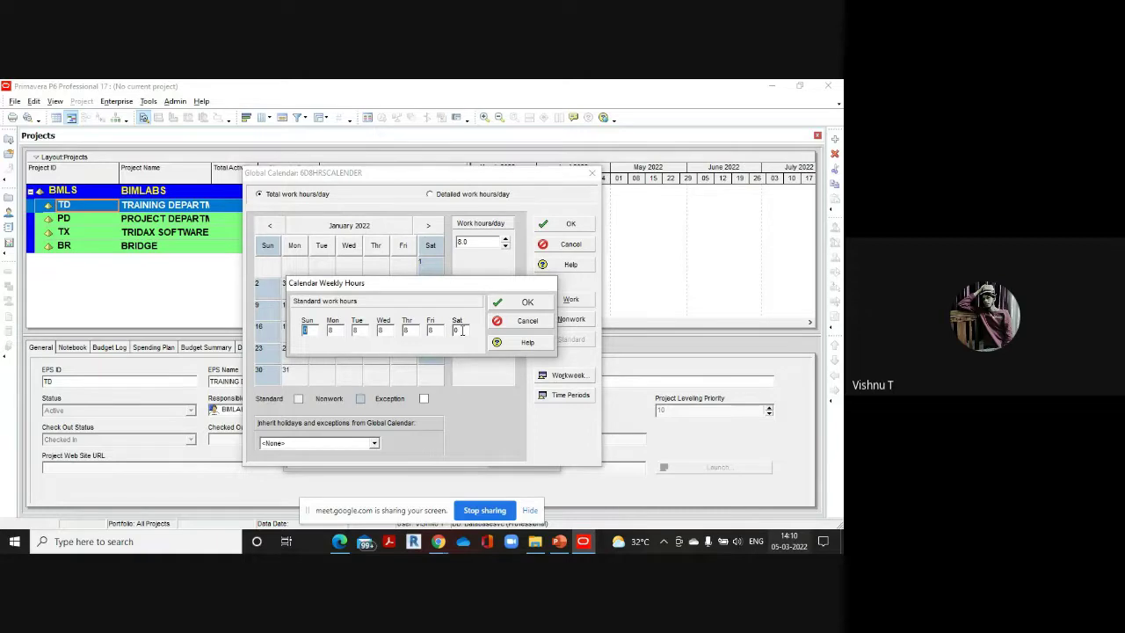
Change Saturday's standard work hours from 0 to 8 and confirm
double_click(459, 331)
key(BackSpace)
click(528, 303)
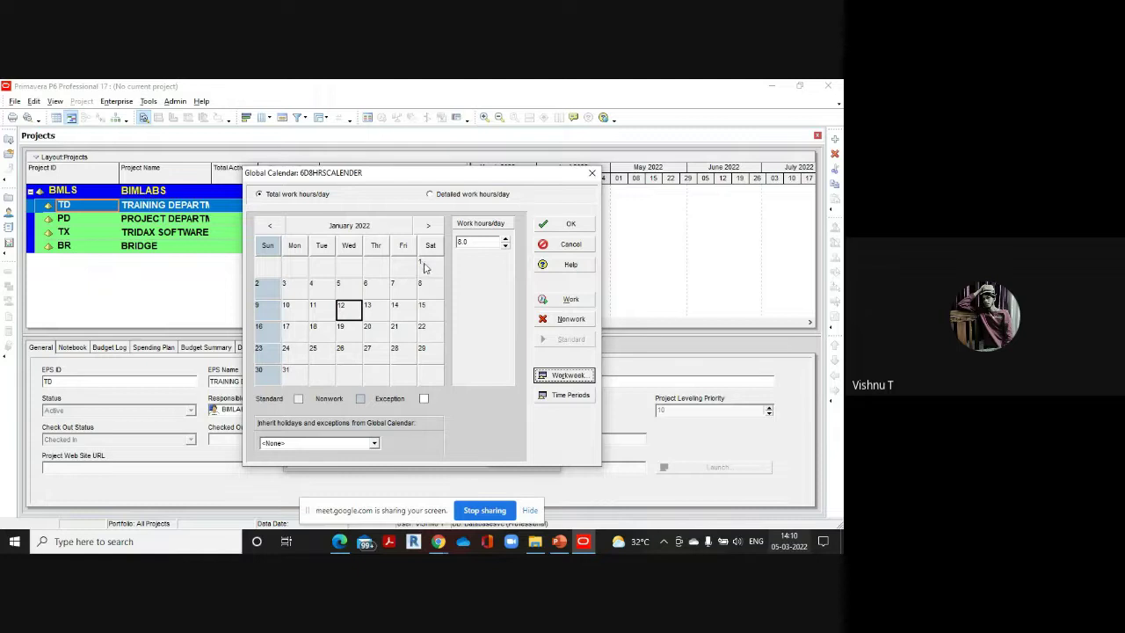
Browse February to April 2022 and check that Saturdays 8 and 15 January show 8.0 hours
click(428, 225)
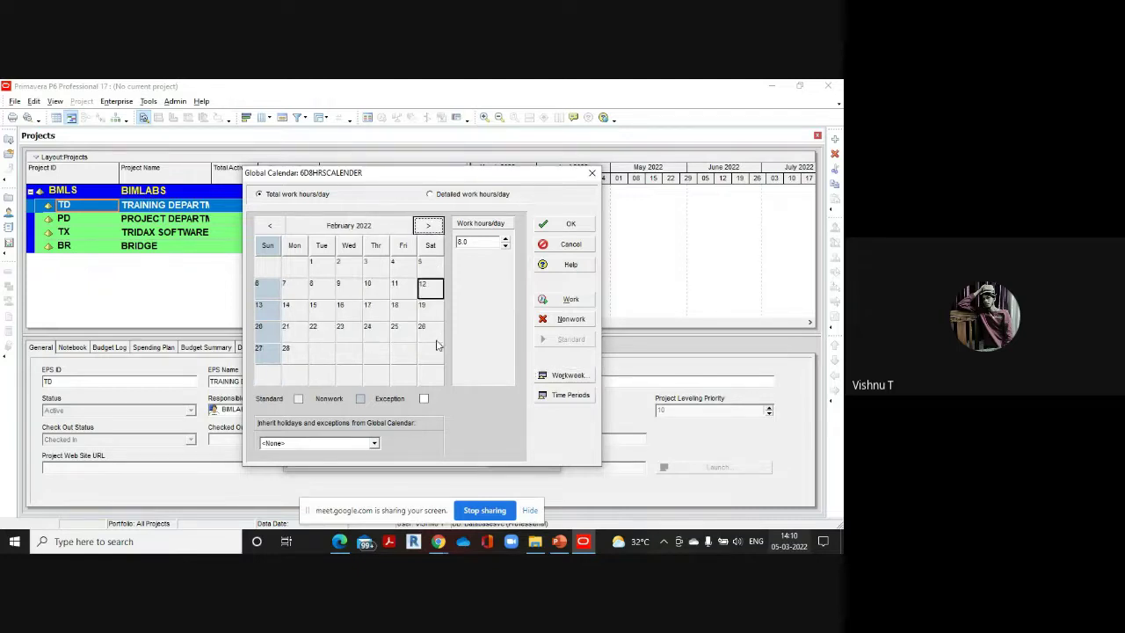
click(427, 225)
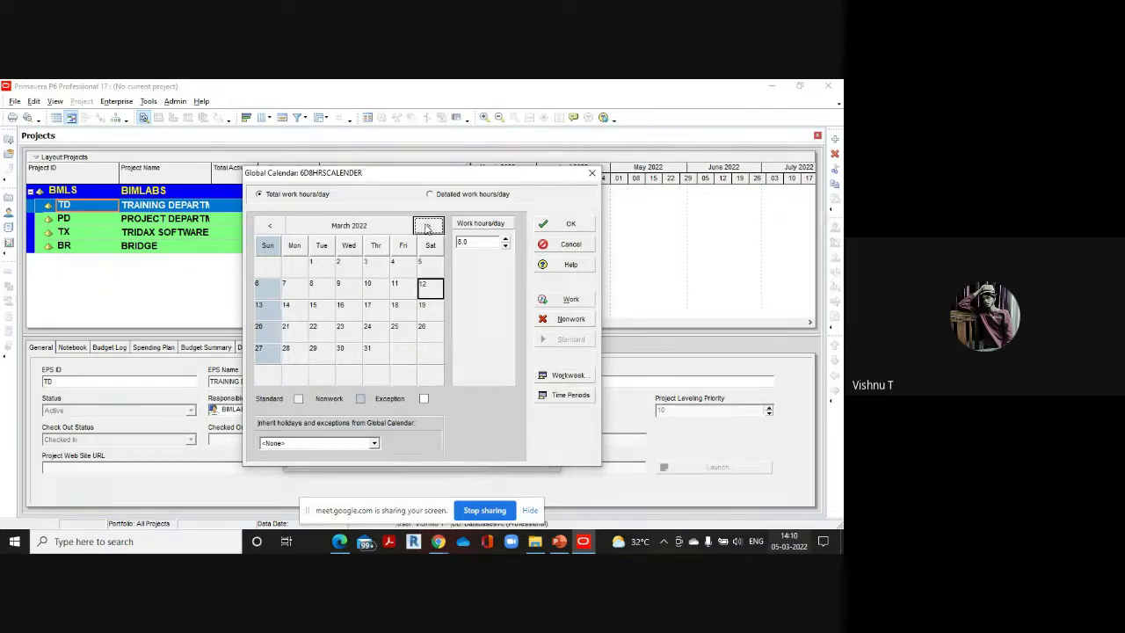
click(427, 226)
click(270, 226)
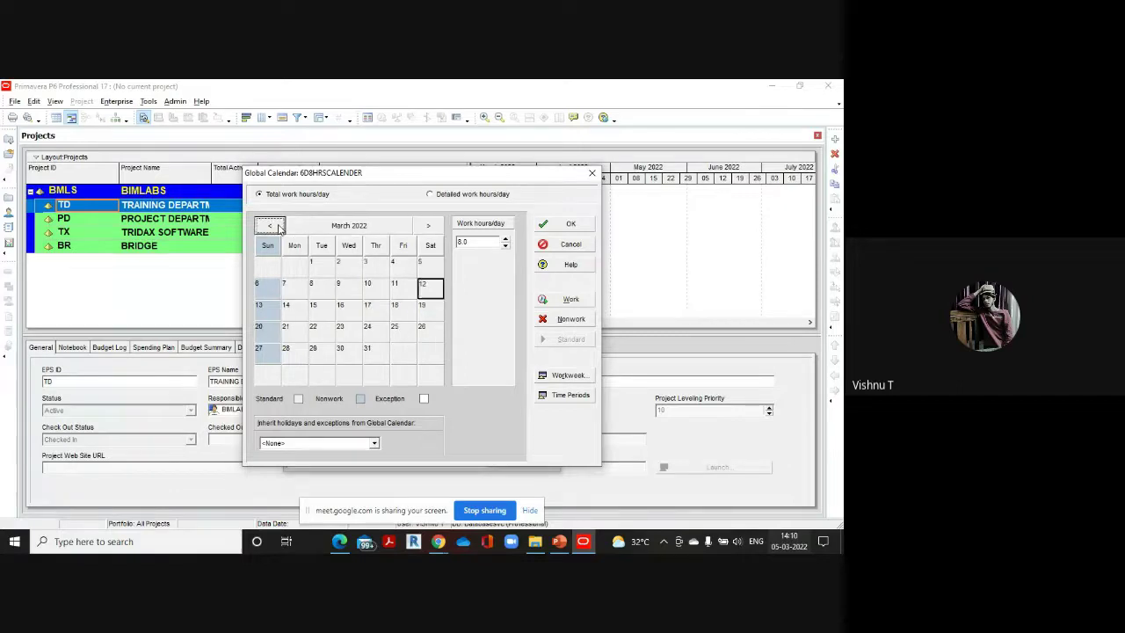
click(275, 227)
click(276, 227)
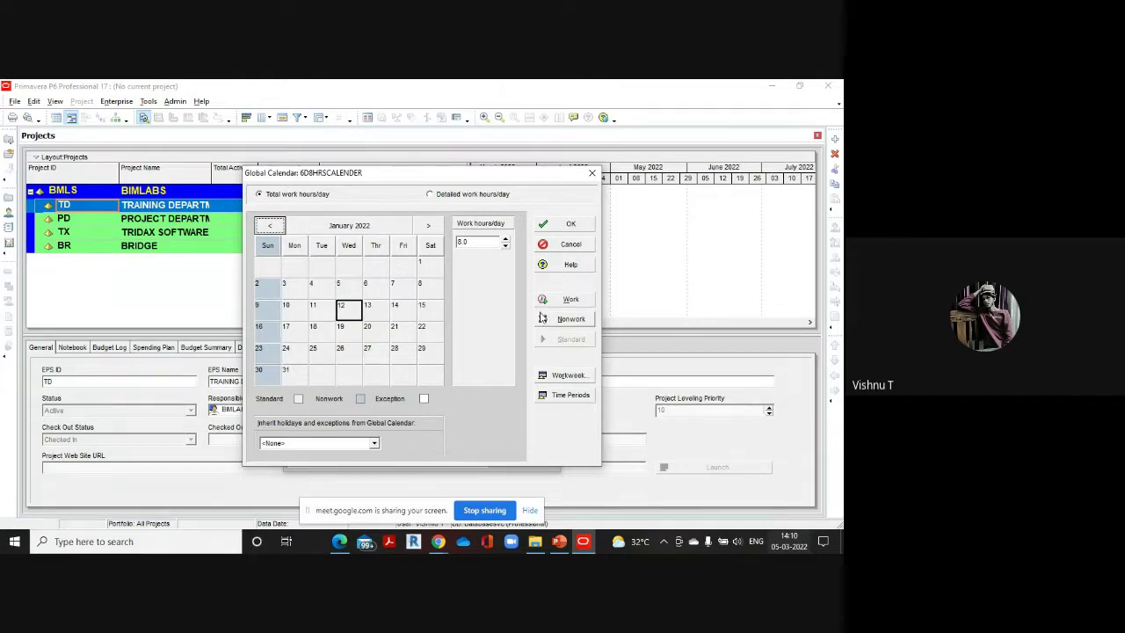
click(430, 288)
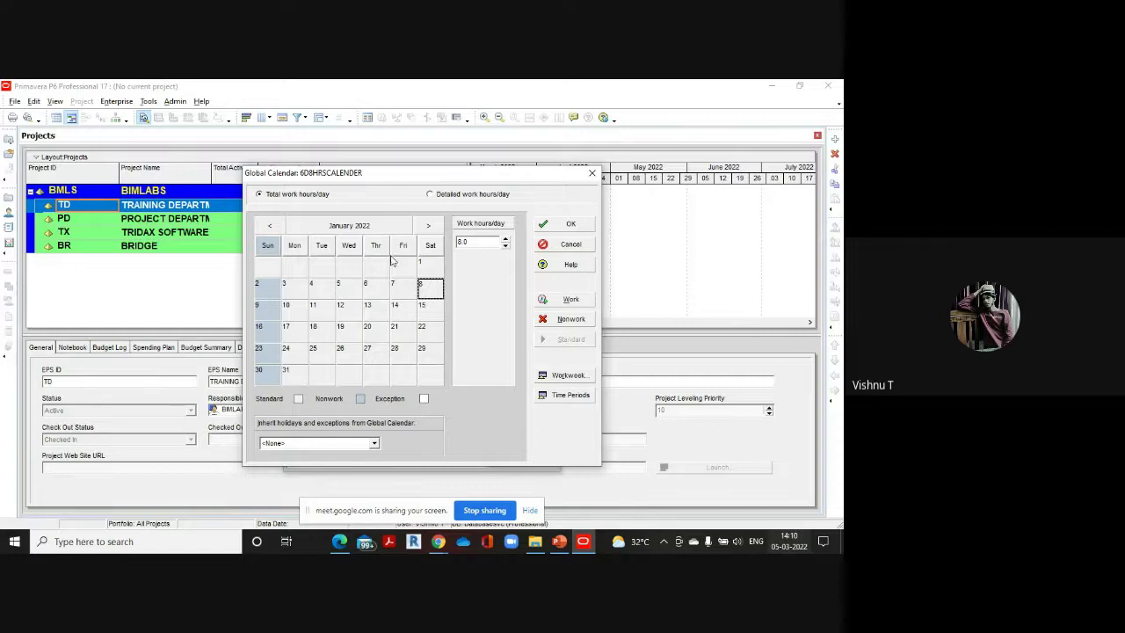
click(436, 308)
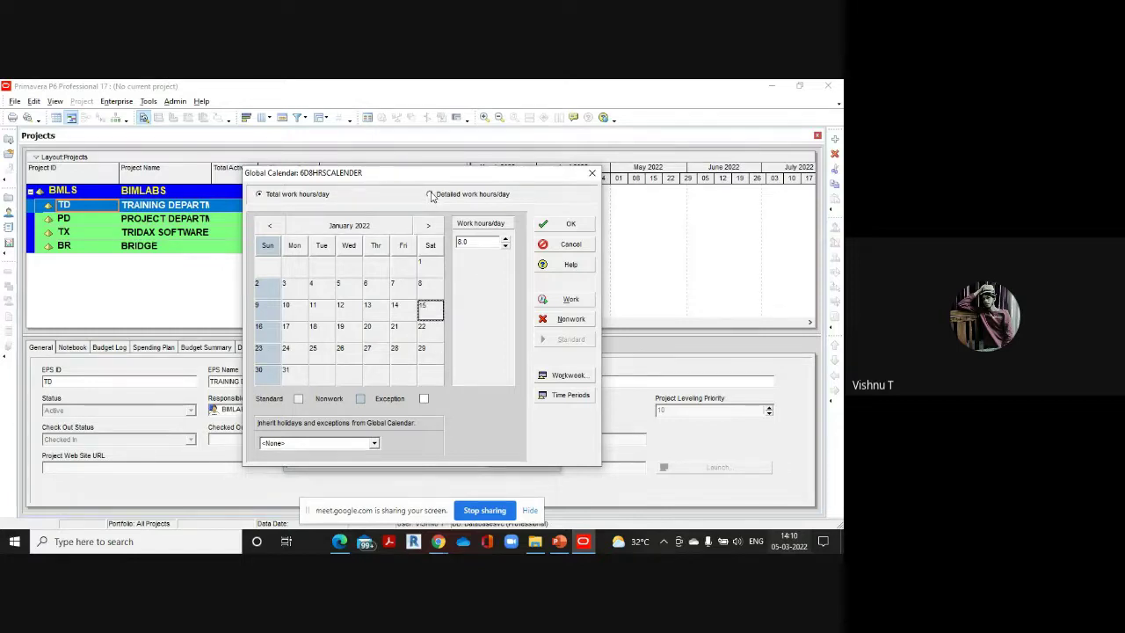
Review the detailed hourly work pattern for 13 January, then close the calendar editor
click(431, 195)
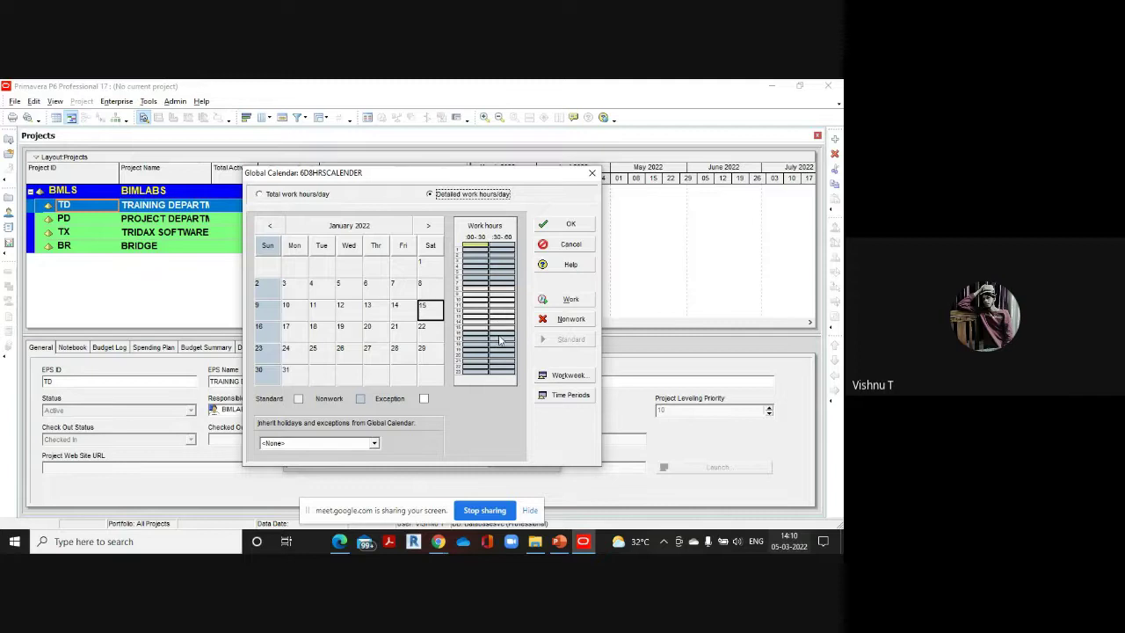
click(378, 306)
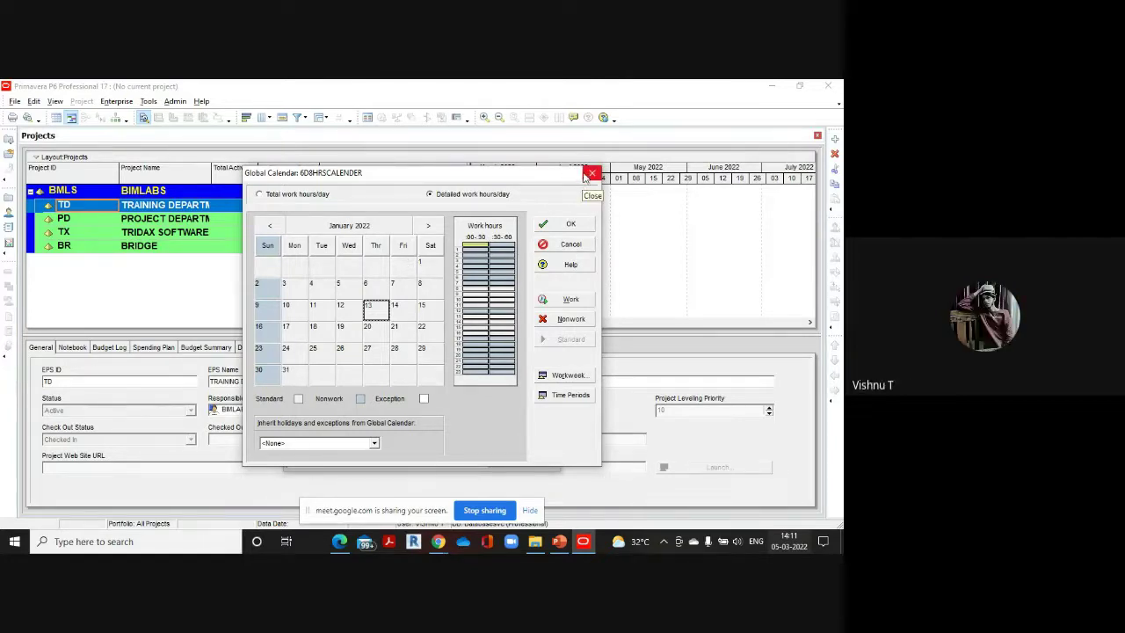
click(591, 174)
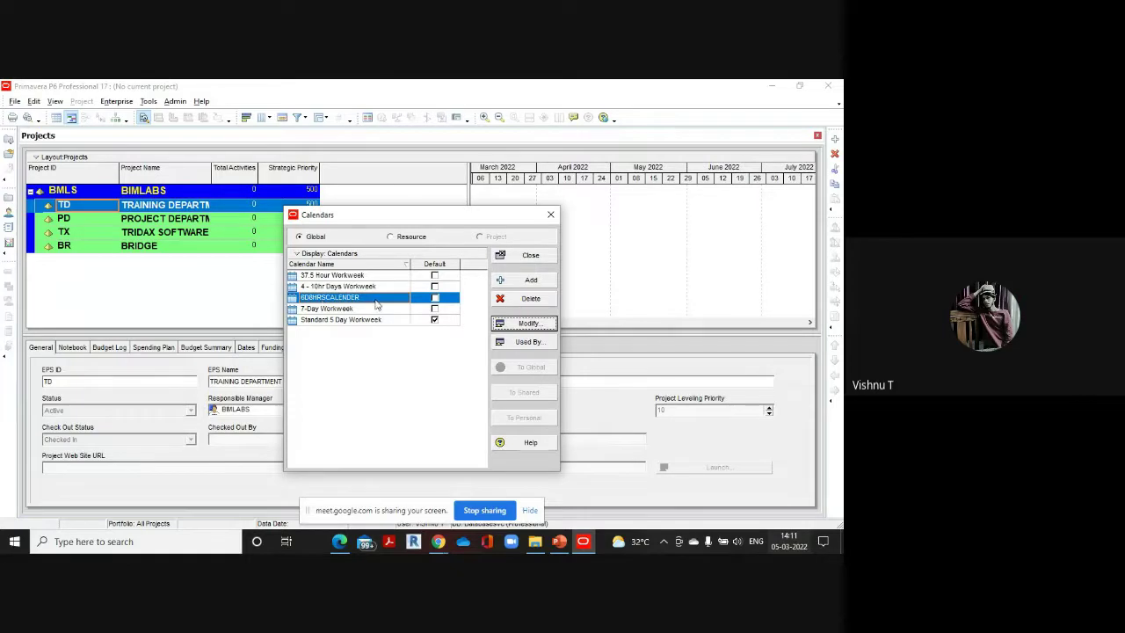
Reopen 6D8HRSCALENDER and confirm the workweek shows 8 hours Monday through Saturday
click(509, 324)
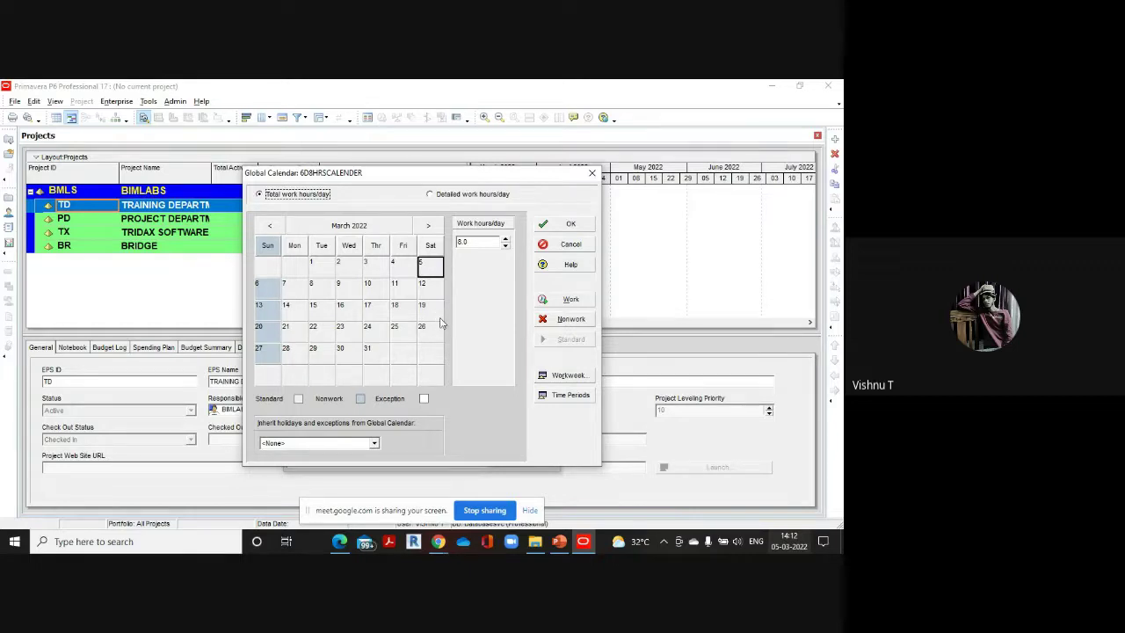
click(569, 376)
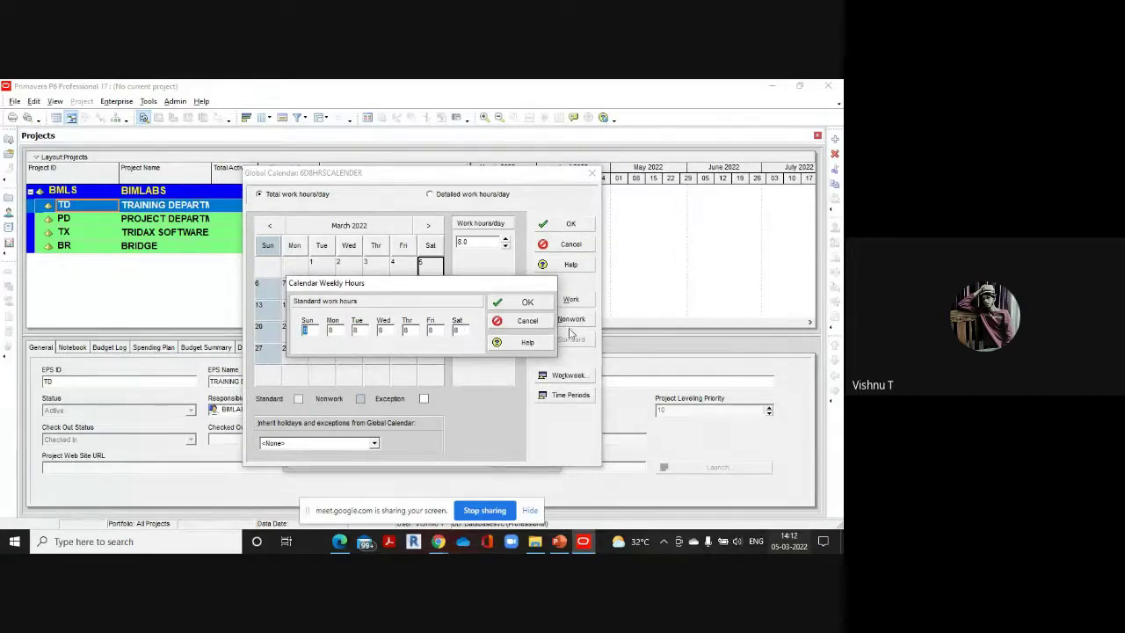
click(527, 302)
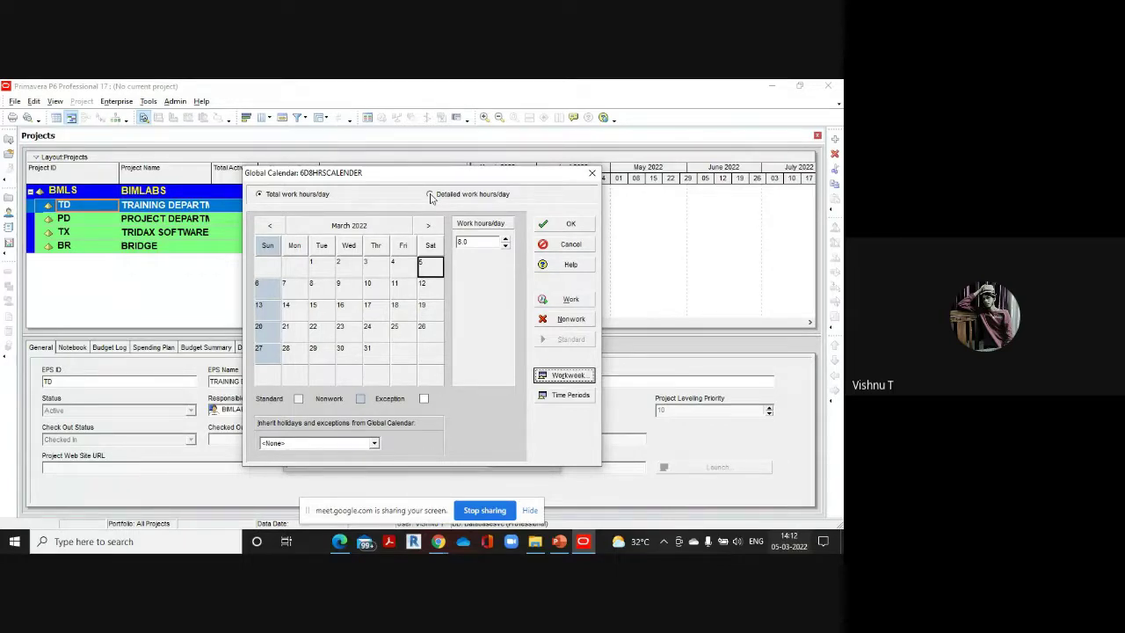
In the detailed hours view for Thursday 10 March, mark both hour-8 half-hour slots nonwork
click(429, 195)
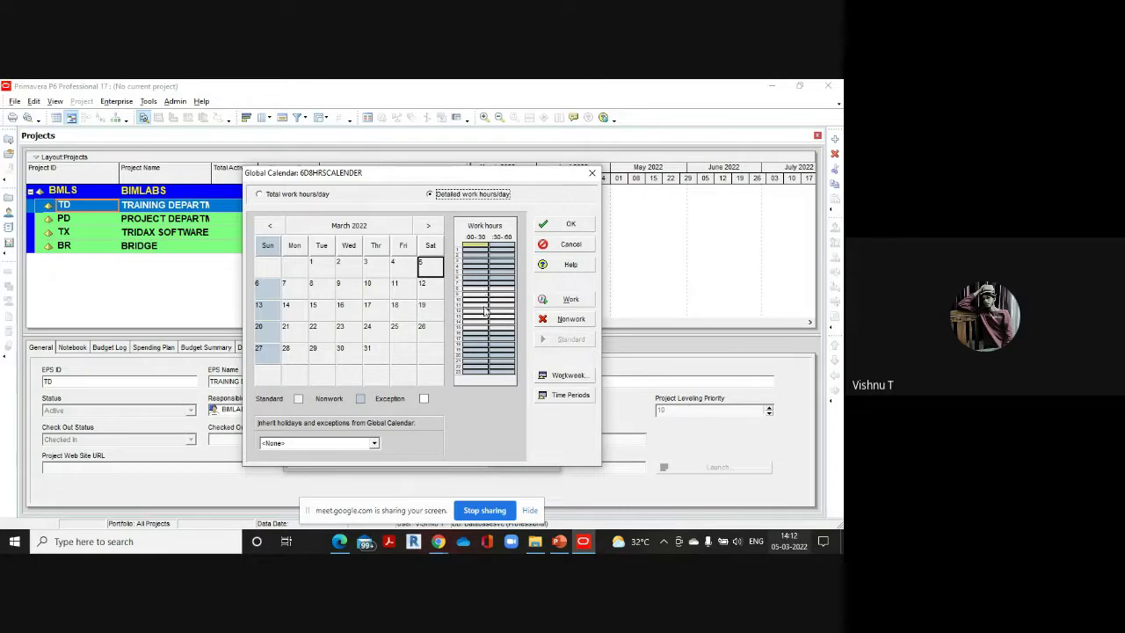
drag(513, 314, 516, 335)
click(375, 285)
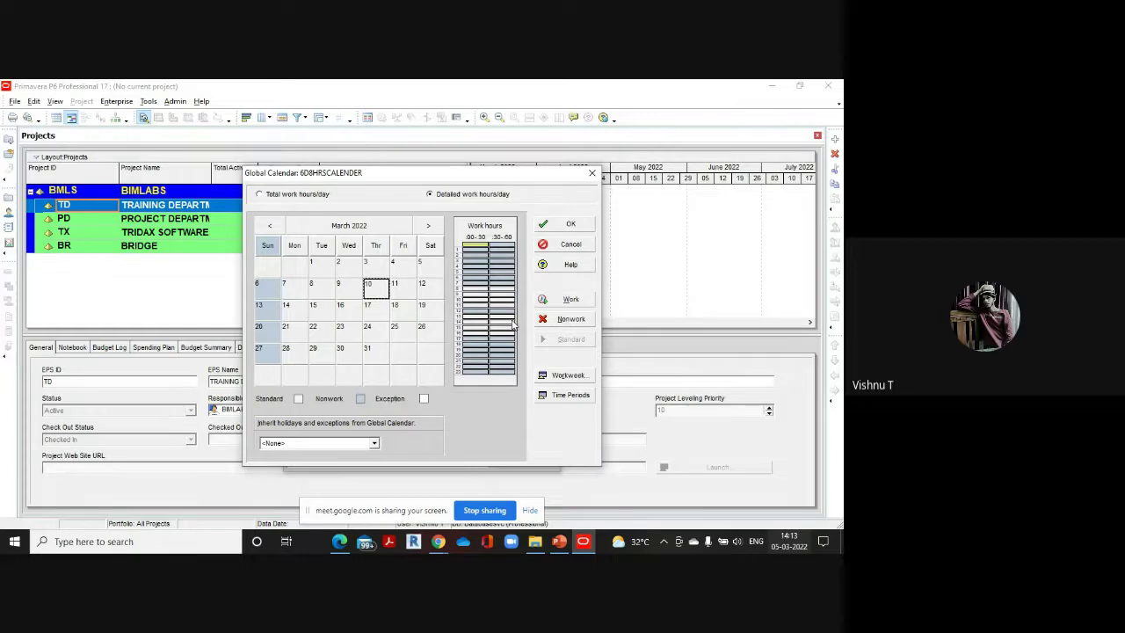
click(472, 288)
click(581, 321)
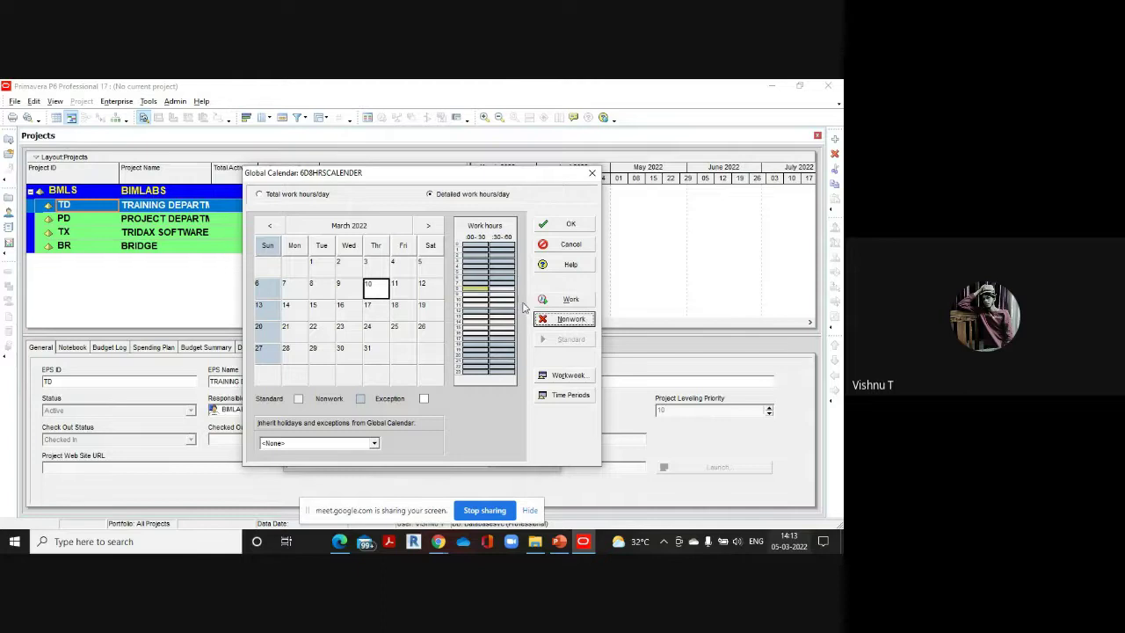
click(502, 289)
click(566, 321)
Mark the hour-11 slots on 10 March nonwork and set the next hour's slots back to work
click(474, 317)
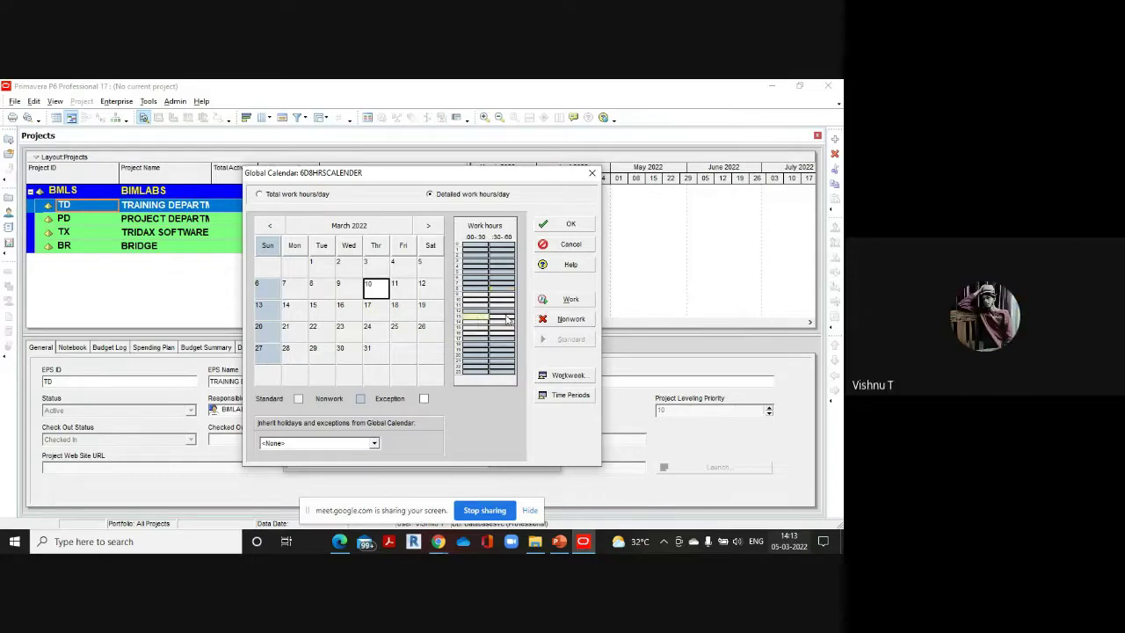
click(572, 320)
click(507, 321)
click(570, 319)
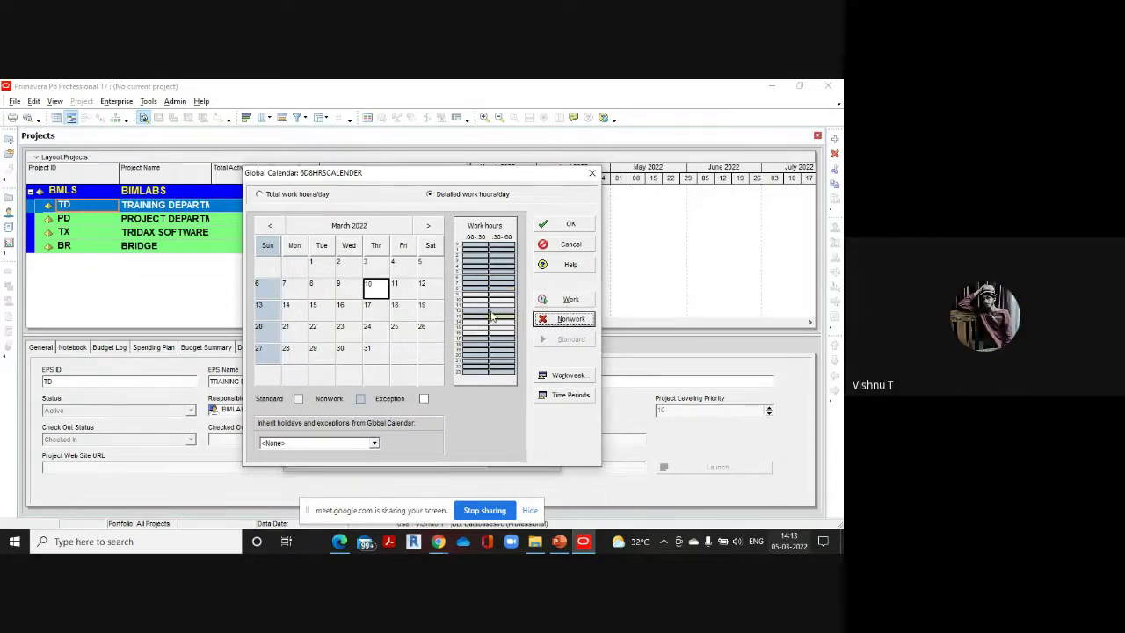
click(475, 309)
click(560, 303)
click(502, 311)
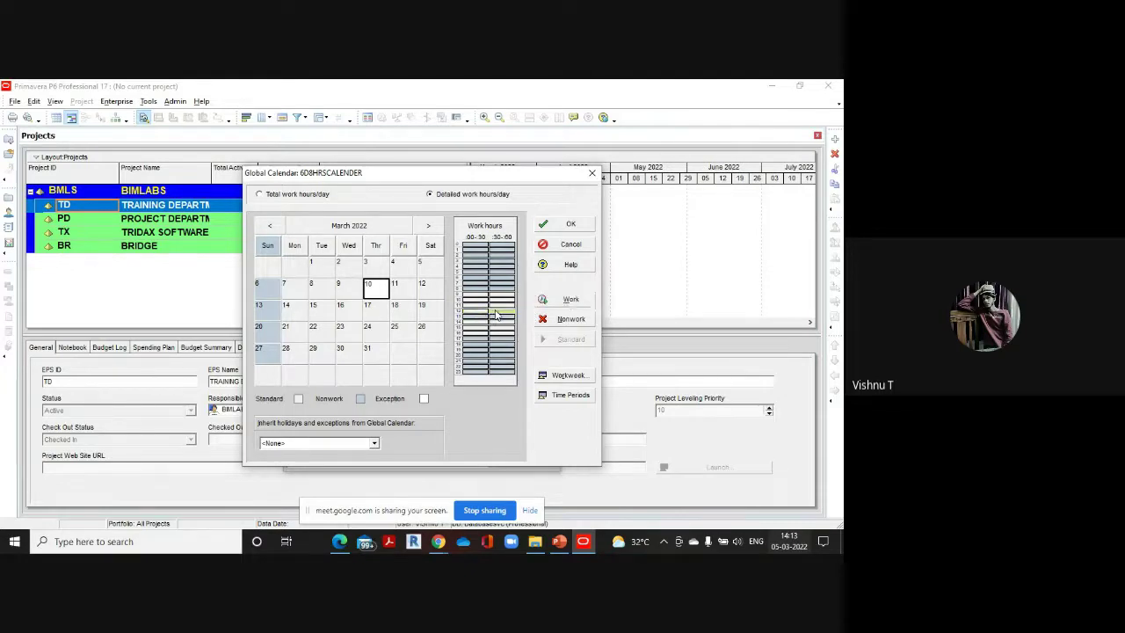
click(569, 303)
Make both hour-17 half-hour slots on 10 March work time
click(474, 337)
click(569, 300)
click(502, 336)
click(570, 300)
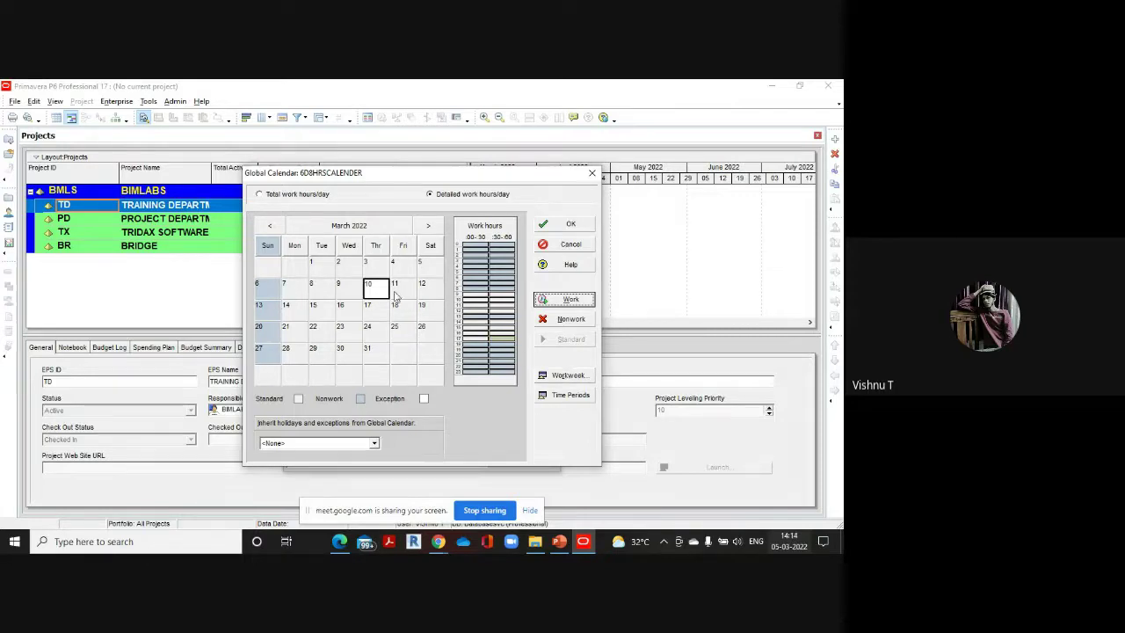
click(568, 375)
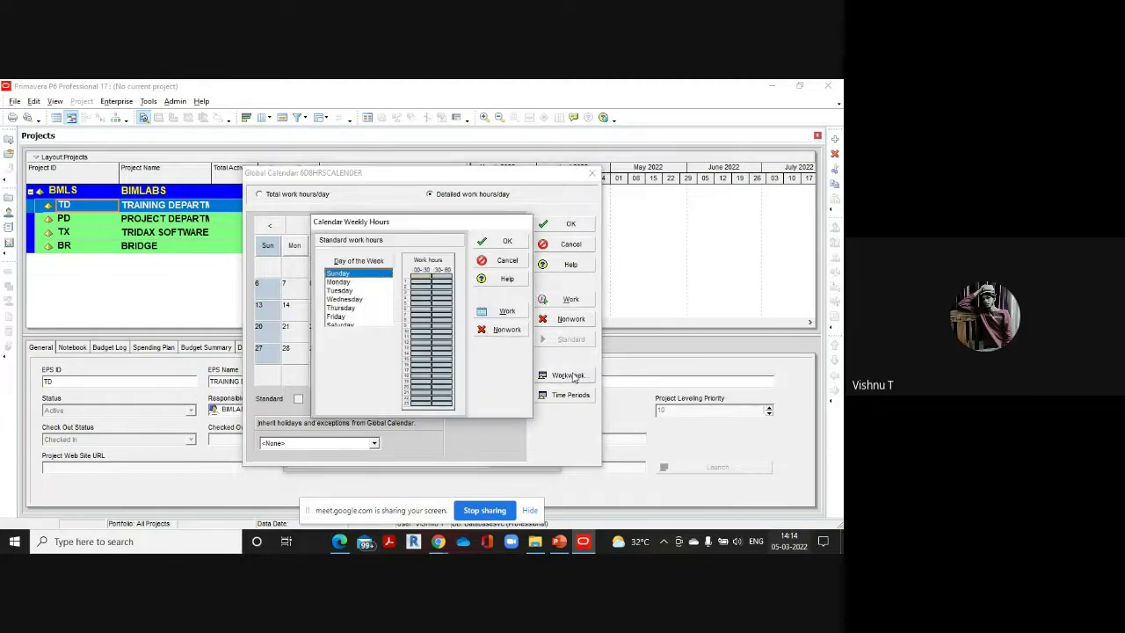
Select Monday through Saturday together in the weekly hours grid
click(339, 282)
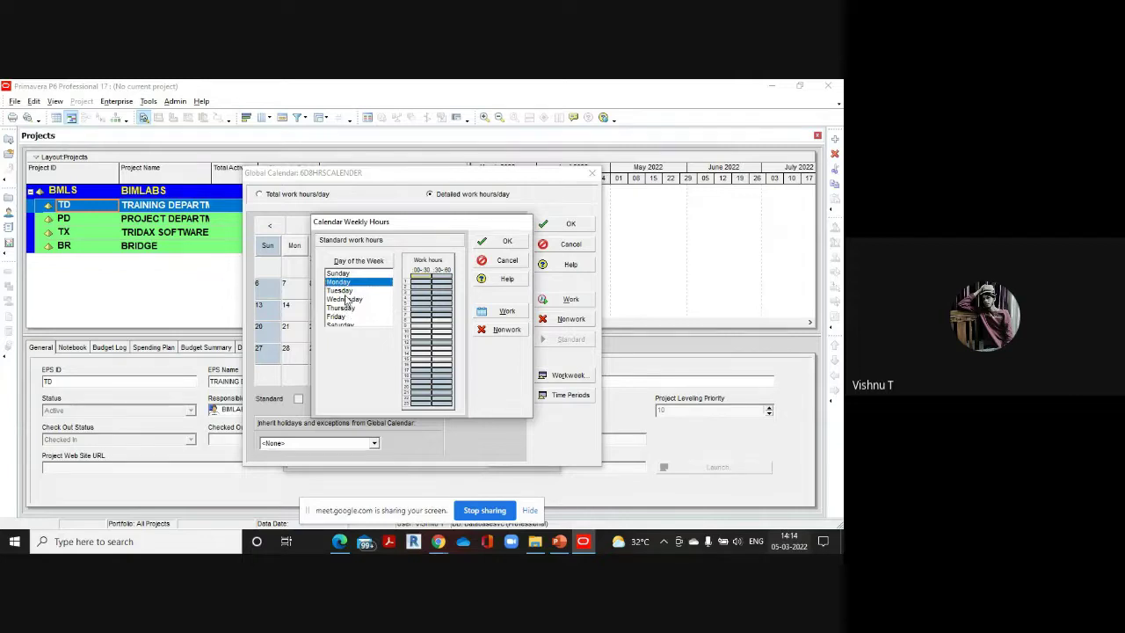
ctrl+click(345, 292)
ctrl+click(347, 299)
ctrl+click(348, 308)
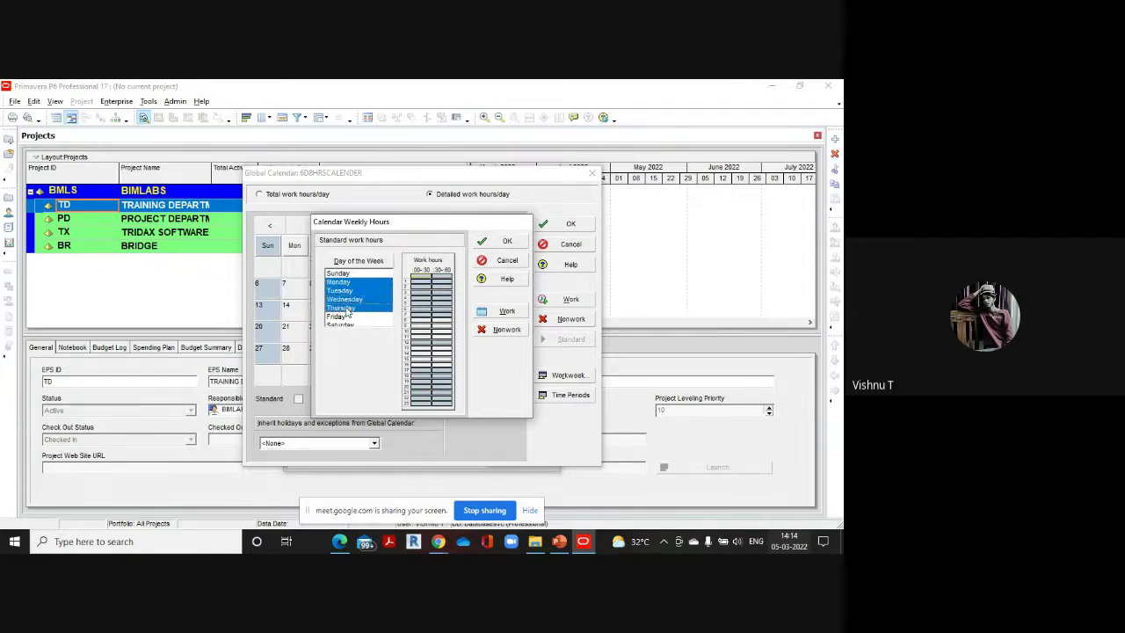
ctrl+click(345, 316)
ctrl+click(343, 325)
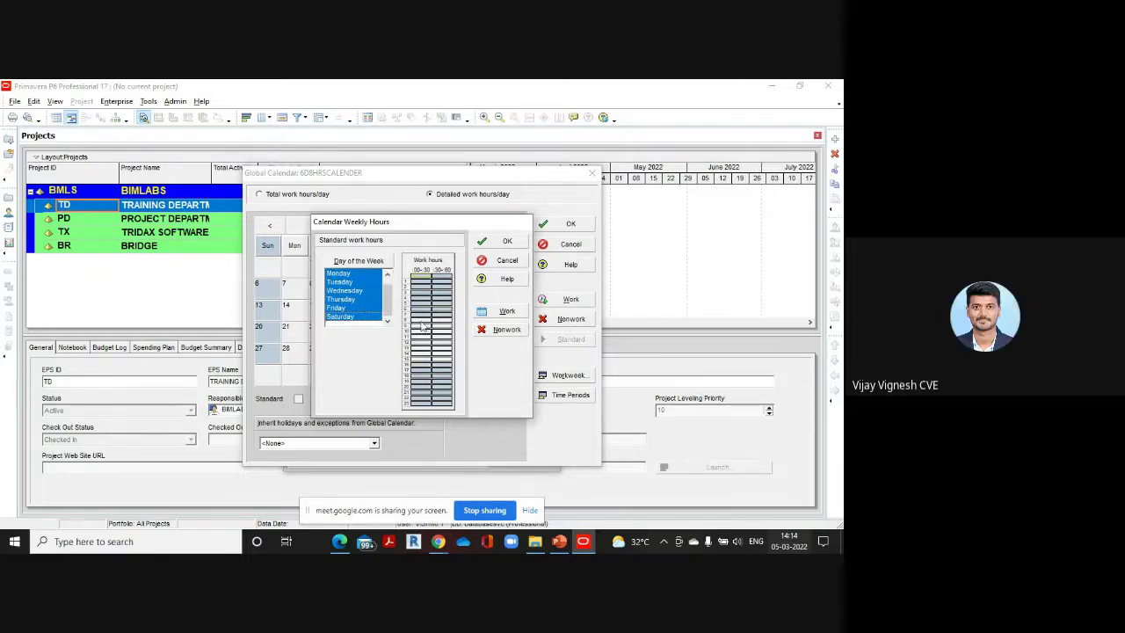
click(386, 274)
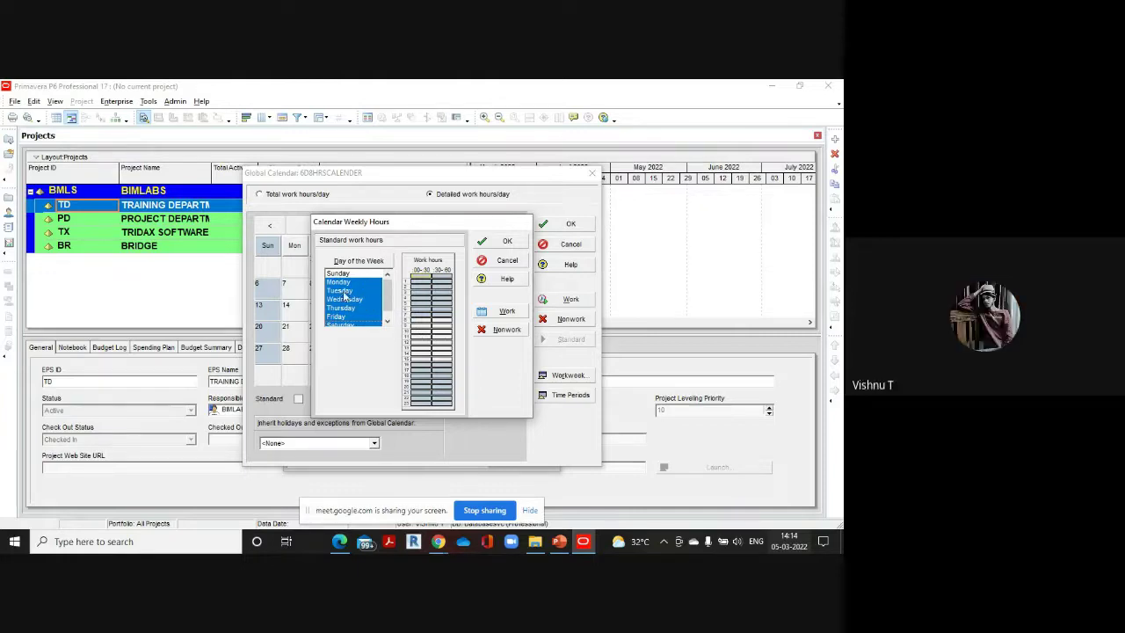
Mark an earlier hour and both hour-14 half-hour slots nonwork for Monday–Saturday
click(421, 317)
click(499, 328)
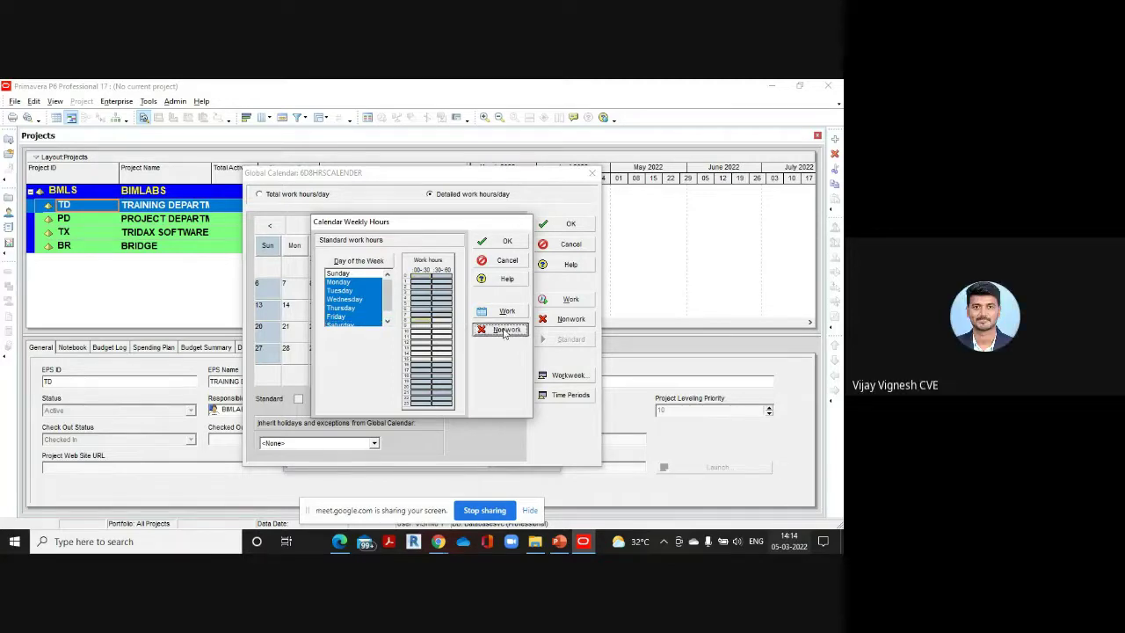
click(445, 319)
click(501, 329)
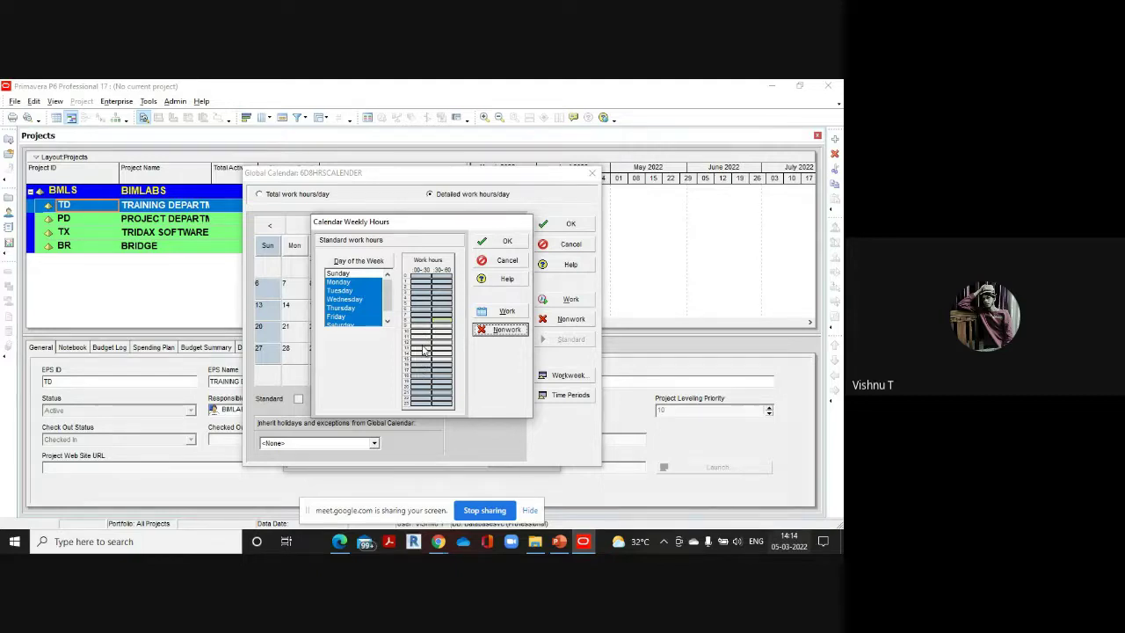
click(420, 351)
click(501, 330)
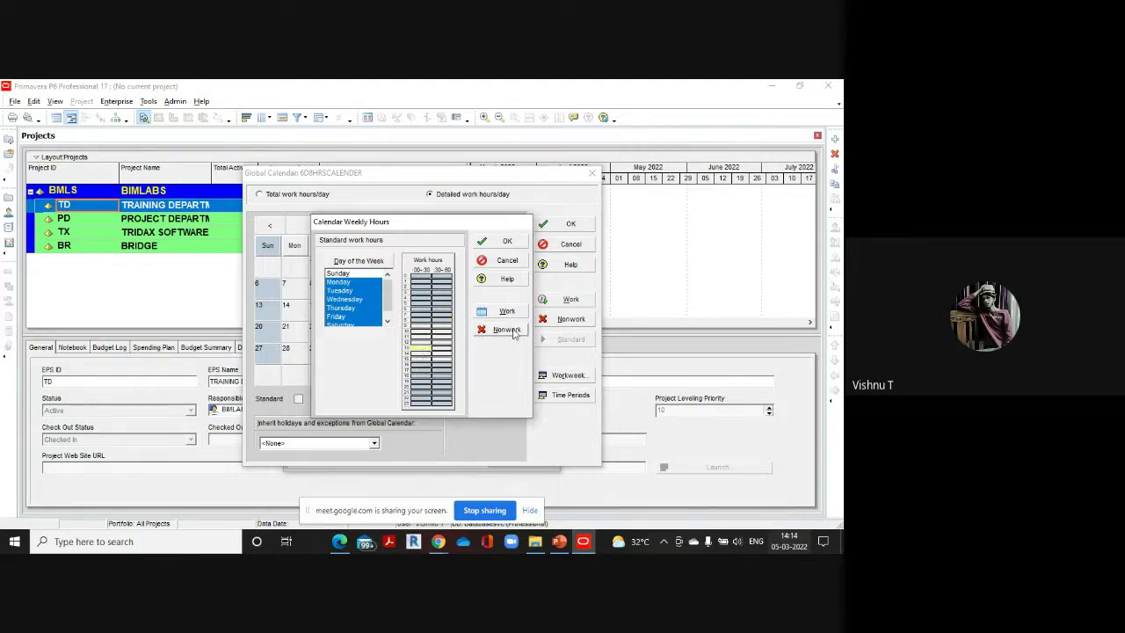
click(433, 350)
click(503, 330)
Make the hour-16 and hour-17 slots work time for Monday–Saturday
click(420, 366)
click(501, 311)
click(446, 367)
click(505, 311)
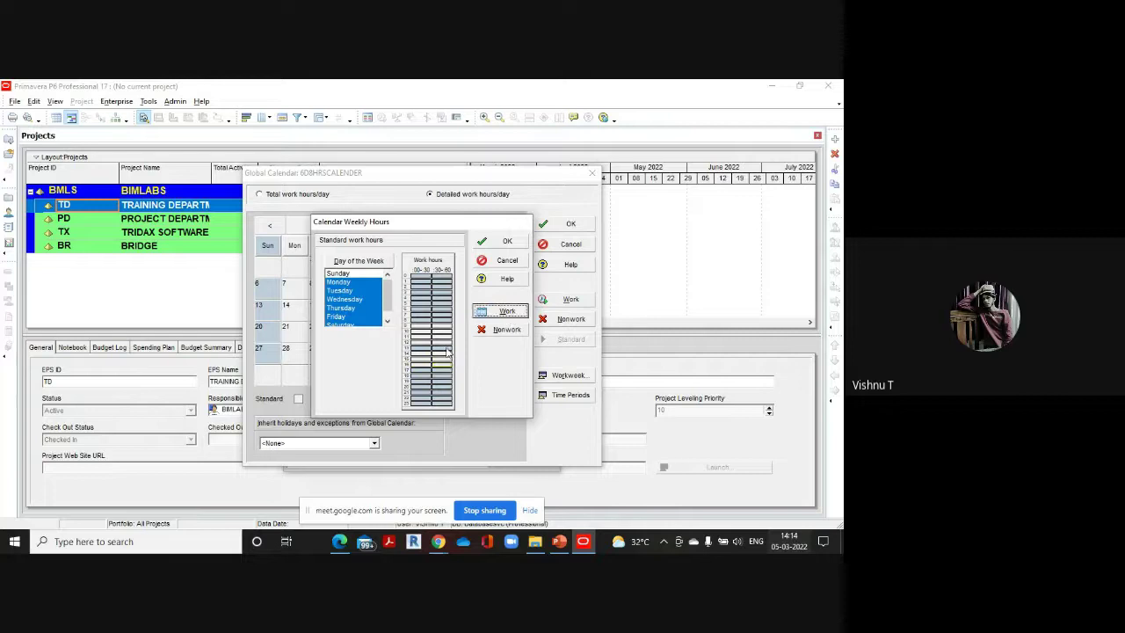
click(420, 370)
click(505, 311)
click(442, 370)
click(509, 313)
click(509, 312)
Accept the weekly hours, pick 10 March, and reopen the workweek at Monday
click(507, 241)
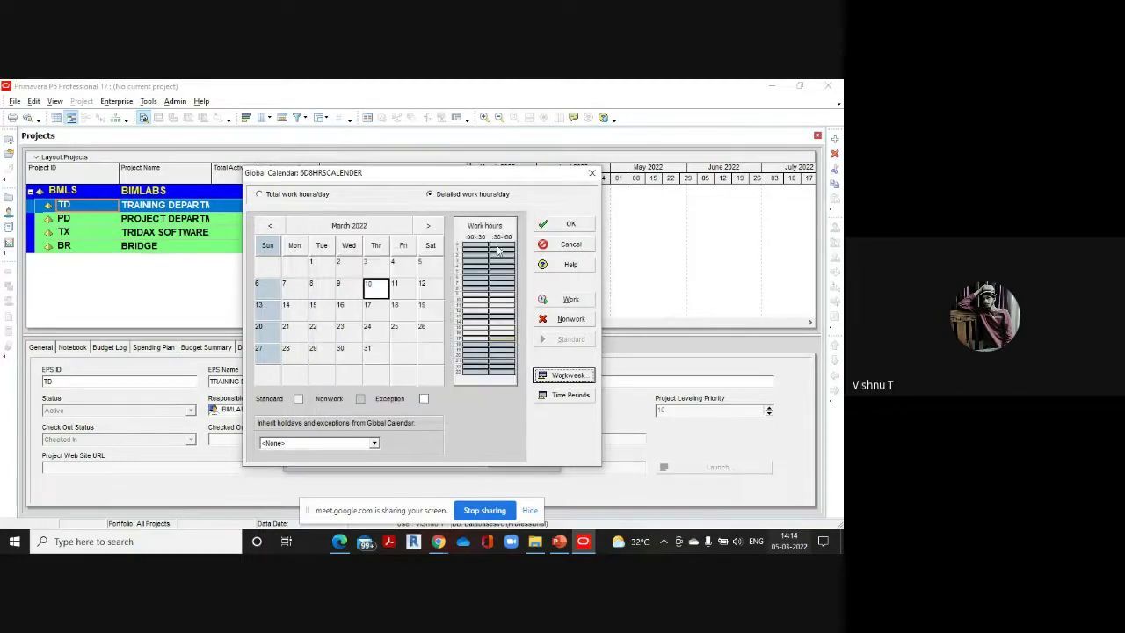
click(384, 294)
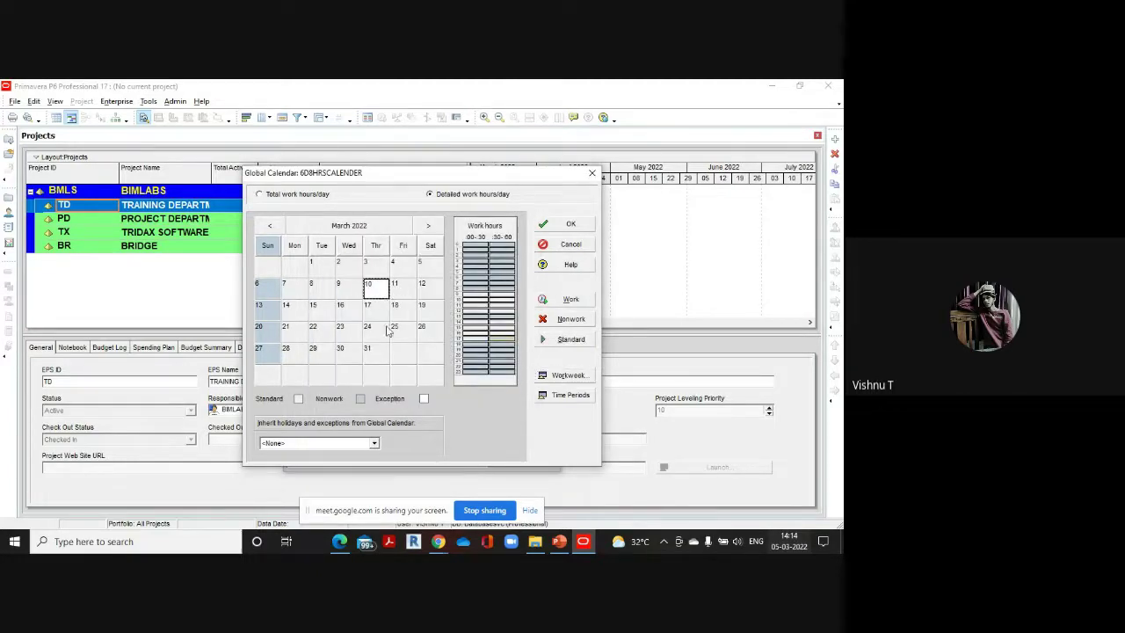
click(567, 376)
click(341, 282)
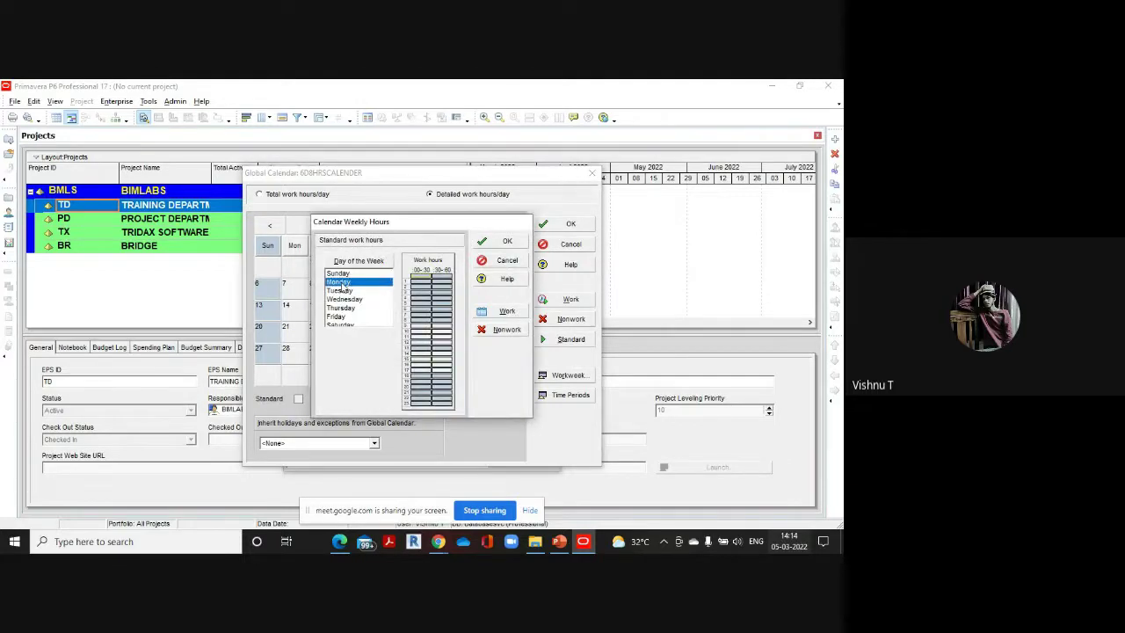
Back in the calendar, make both hour-8 slots nonwork for the selected date
click(506, 242)
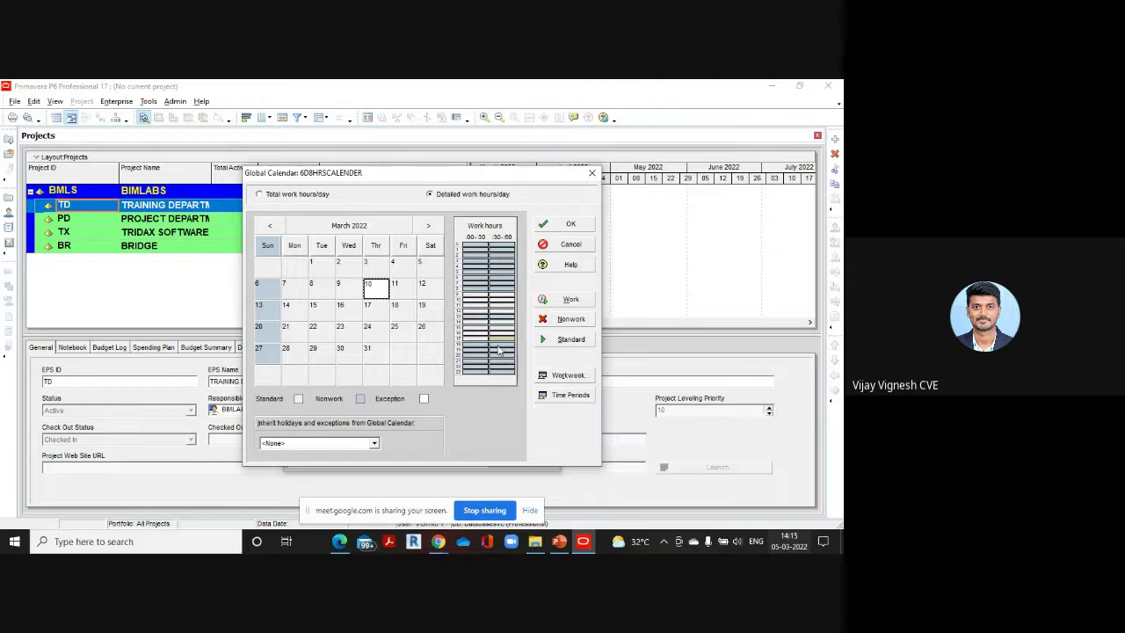
click(569, 300)
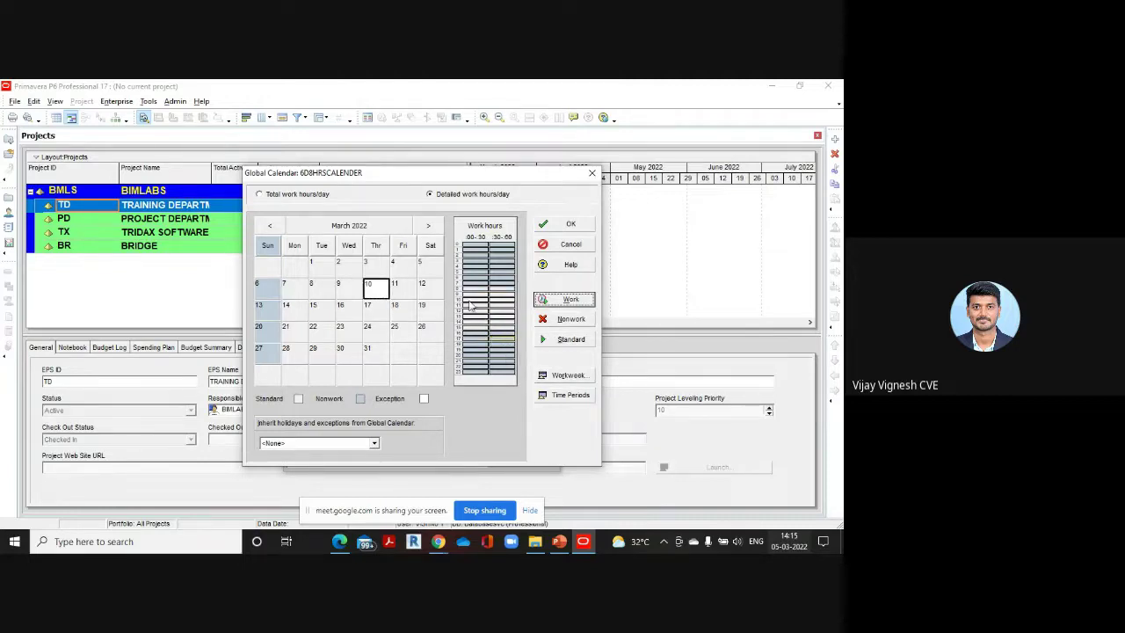
click(379, 290)
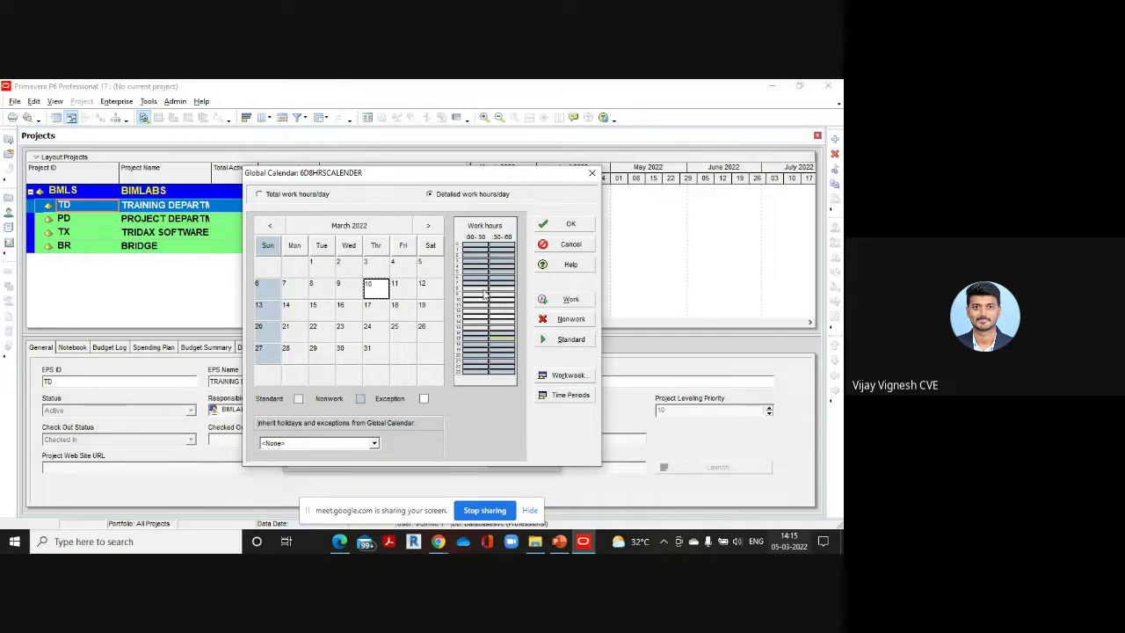
click(570, 319)
drag(479, 289, 510, 292)
click(570, 319)
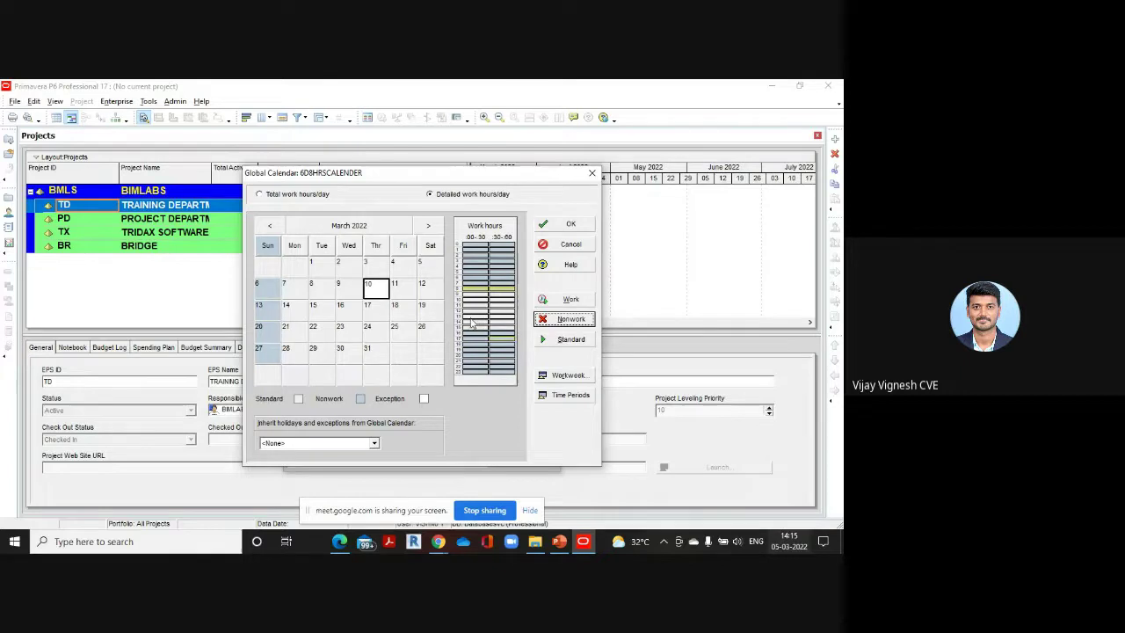
Make hour 13 nonwork and hours 15–17 work, then view 18 March's 8.0 total daily hours
click(474, 320)
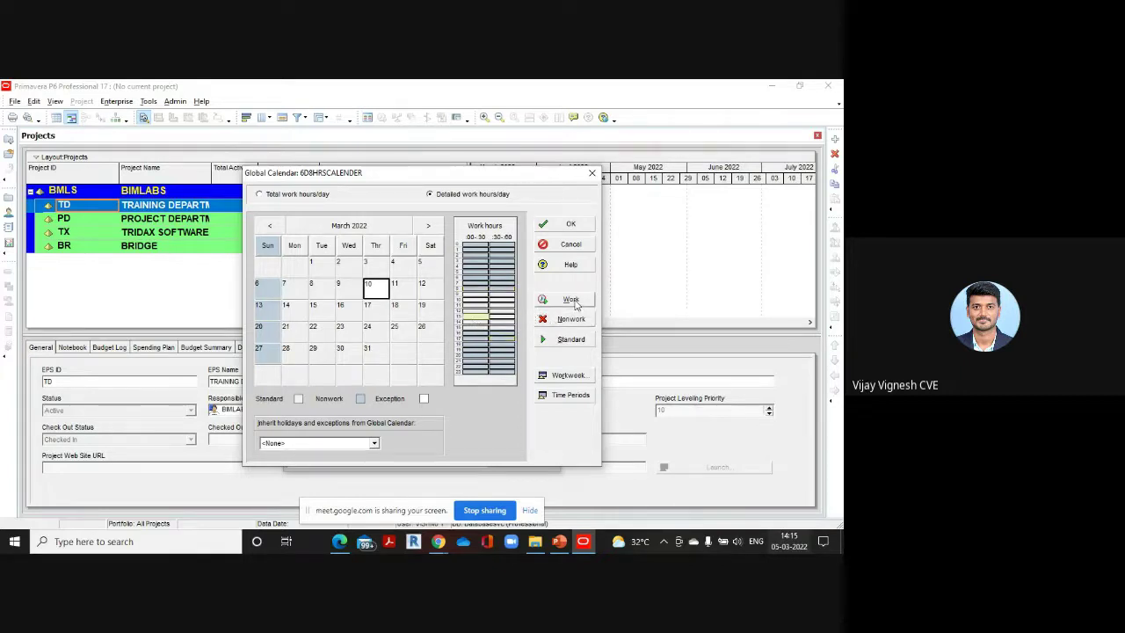
click(544, 321)
click(469, 330)
click(571, 299)
click(503, 333)
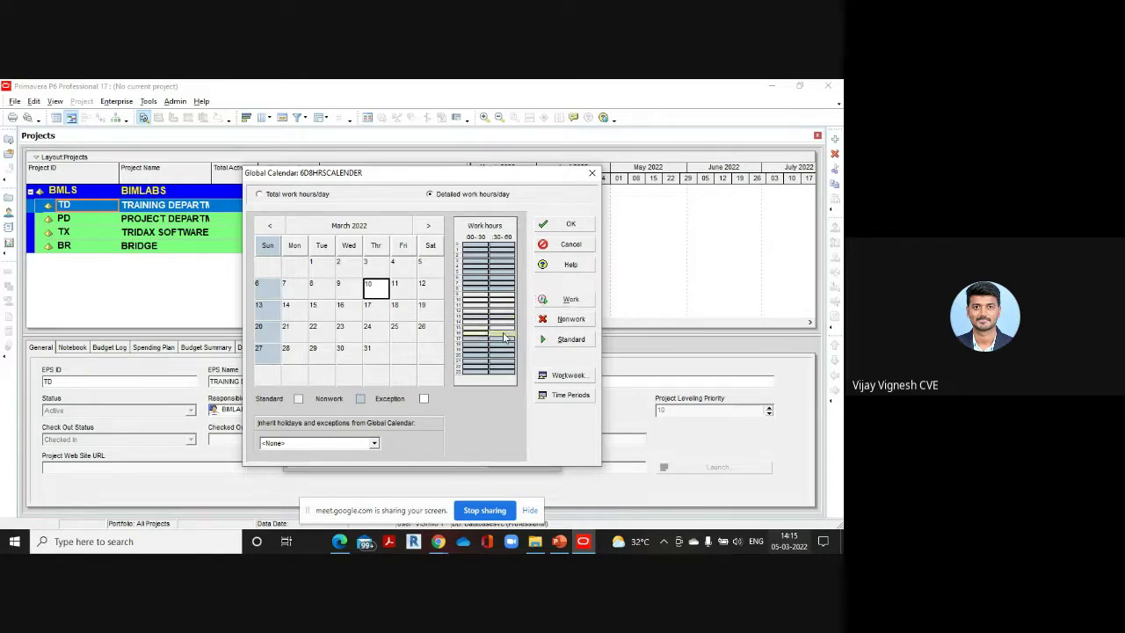
click(571, 302)
click(475, 340)
click(567, 300)
click(497, 344)
click(567, 300)
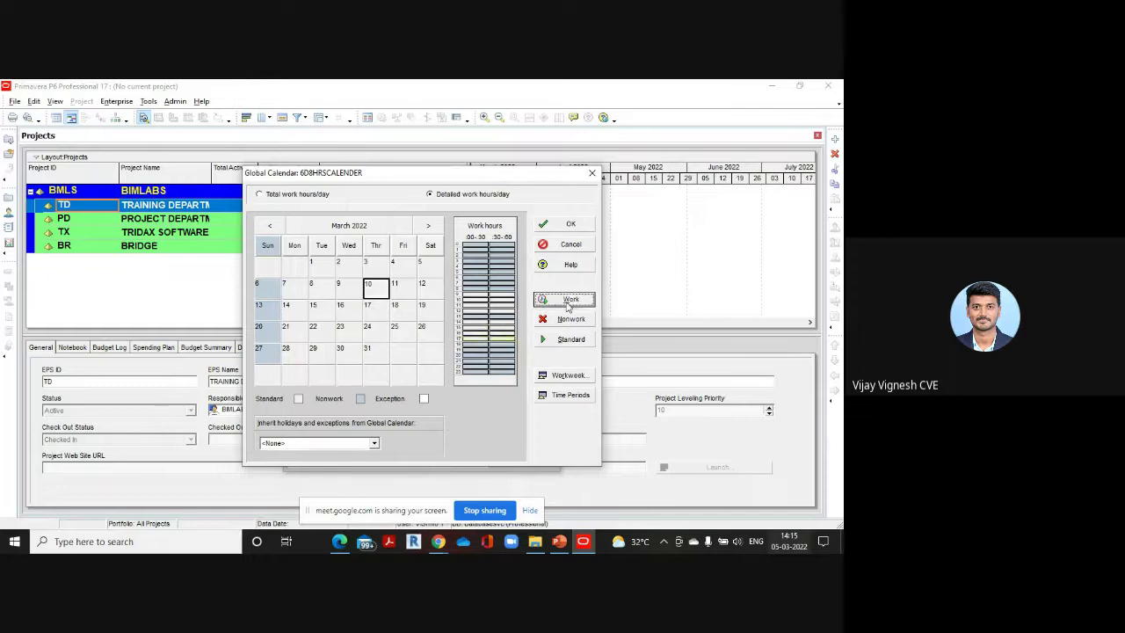
click(402, 305)
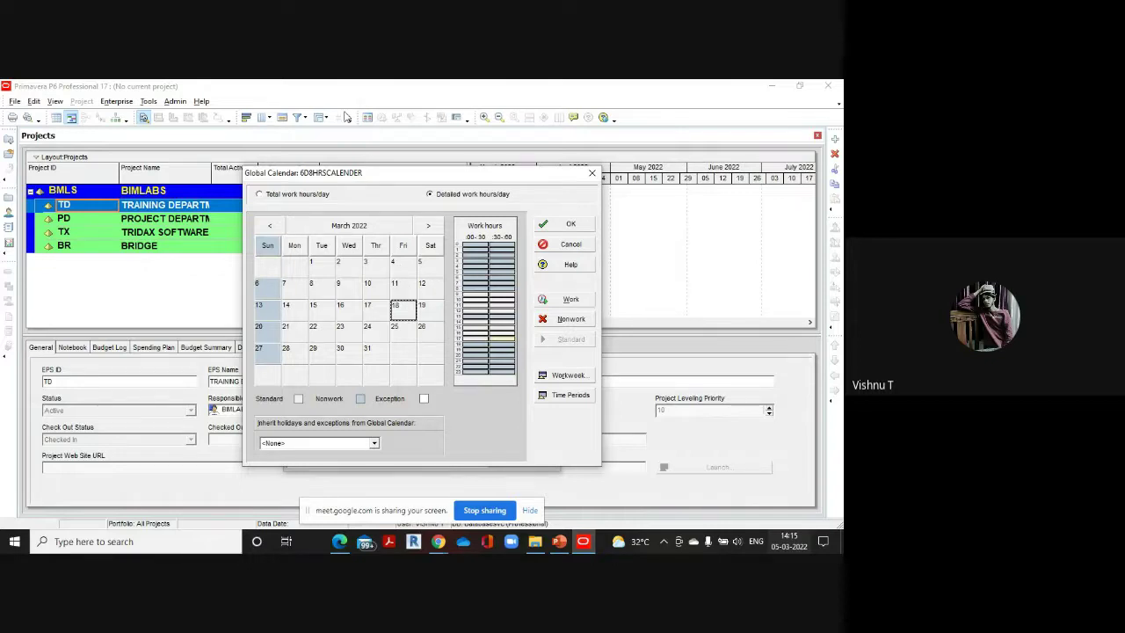
click(260, 194)
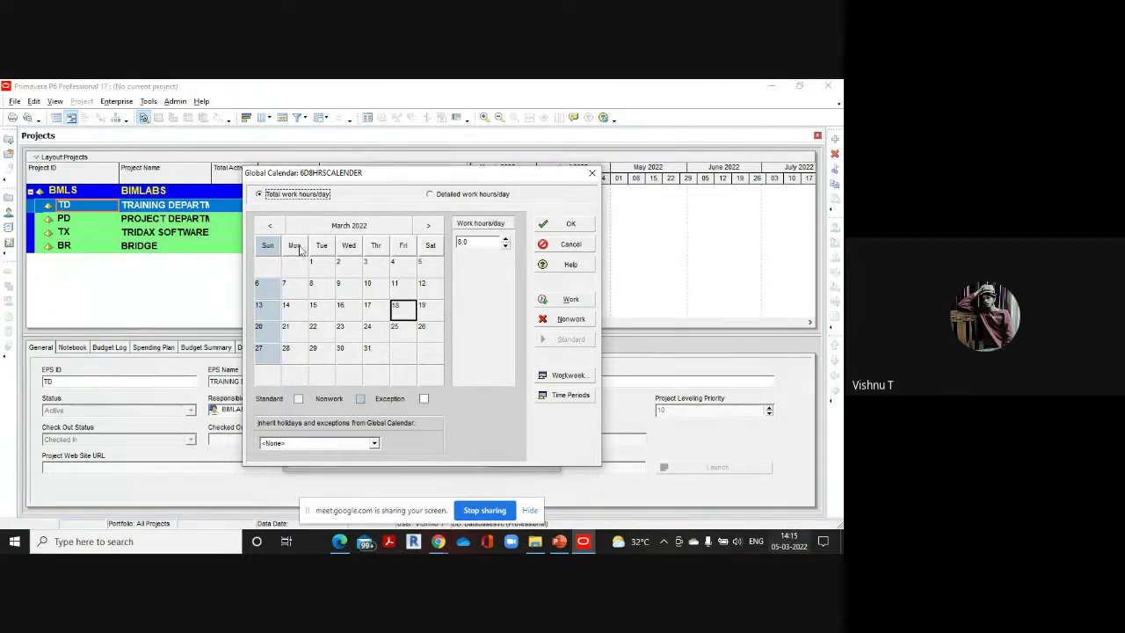
Mark 26 January, 15 February and 10 March 2022 as nonwork days
click(269, 225)
click(270, 225)
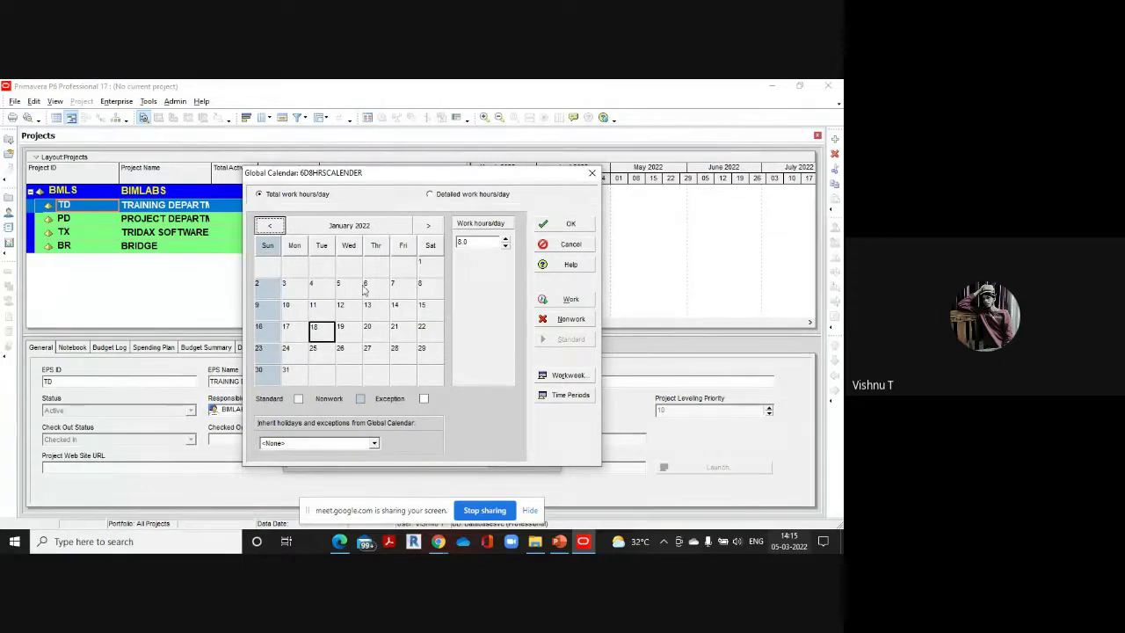
click(399, 332)
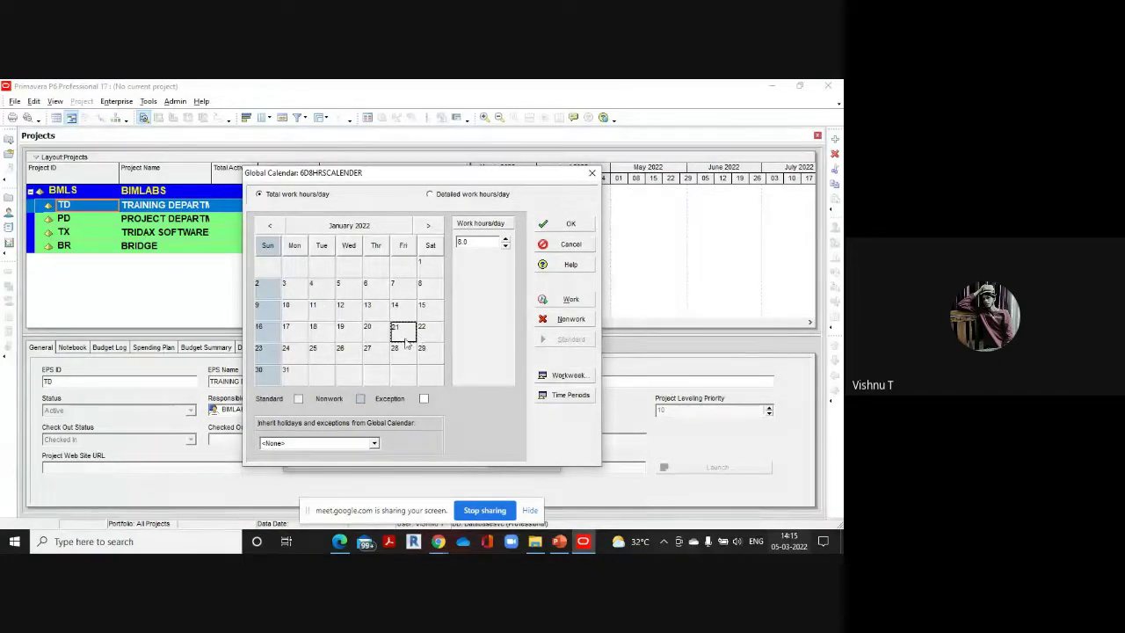
click(347, 356)
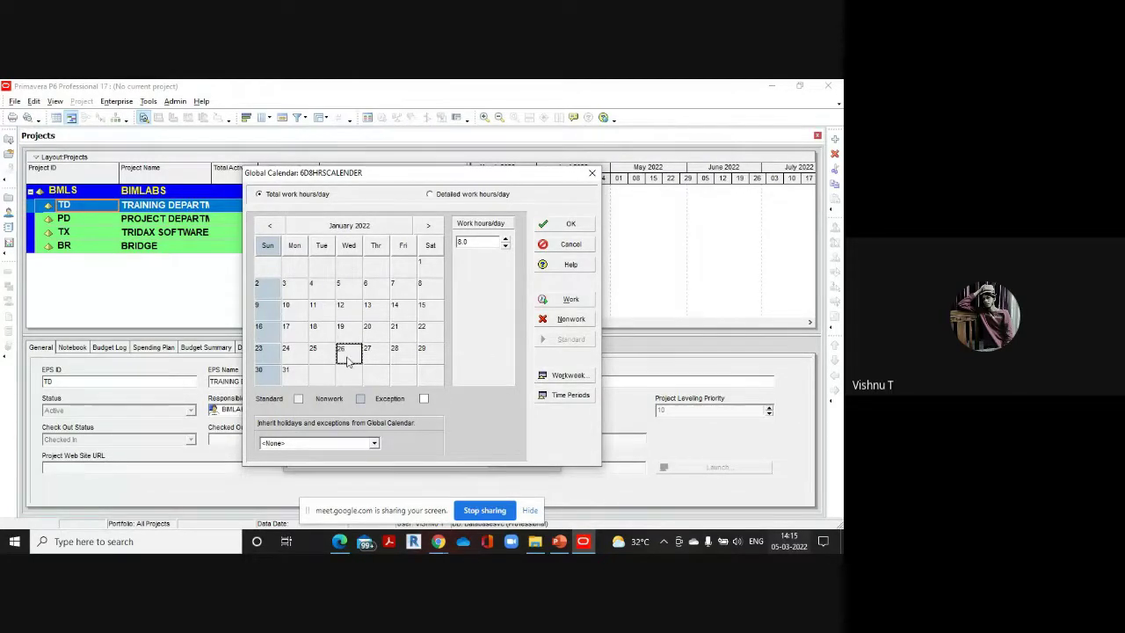
click(571, 319)
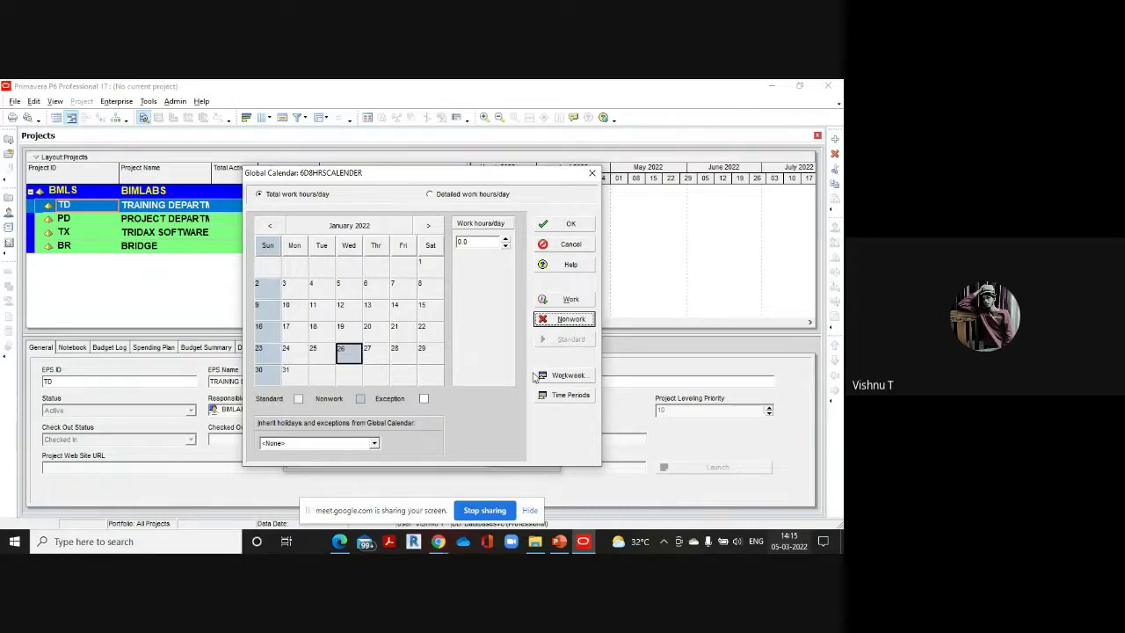
click(428, 226)
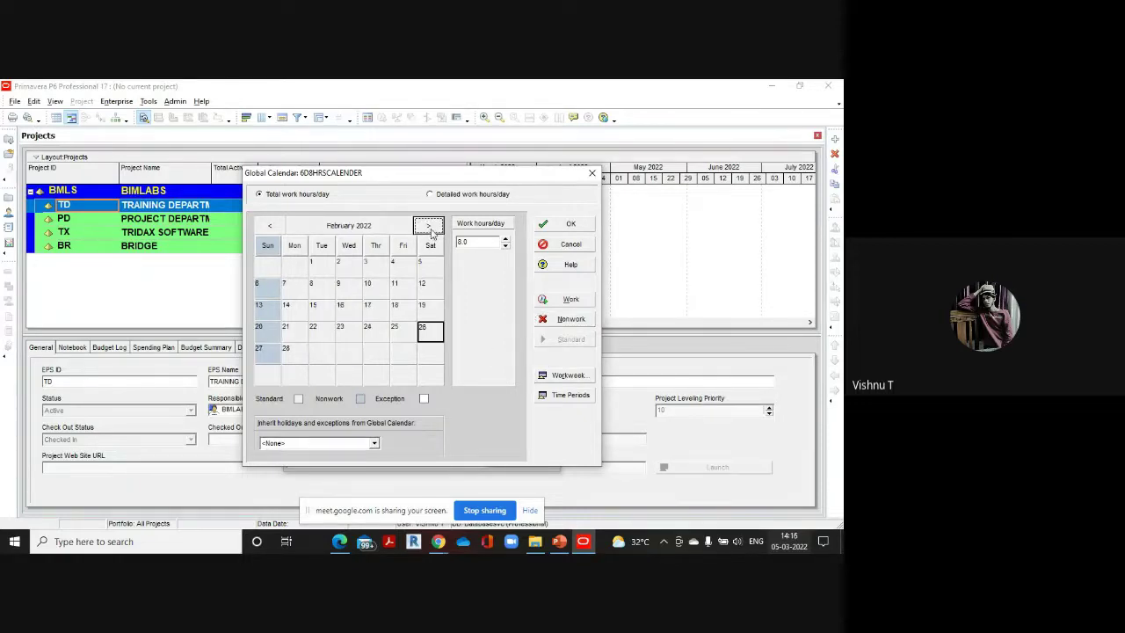
click(314, 309)
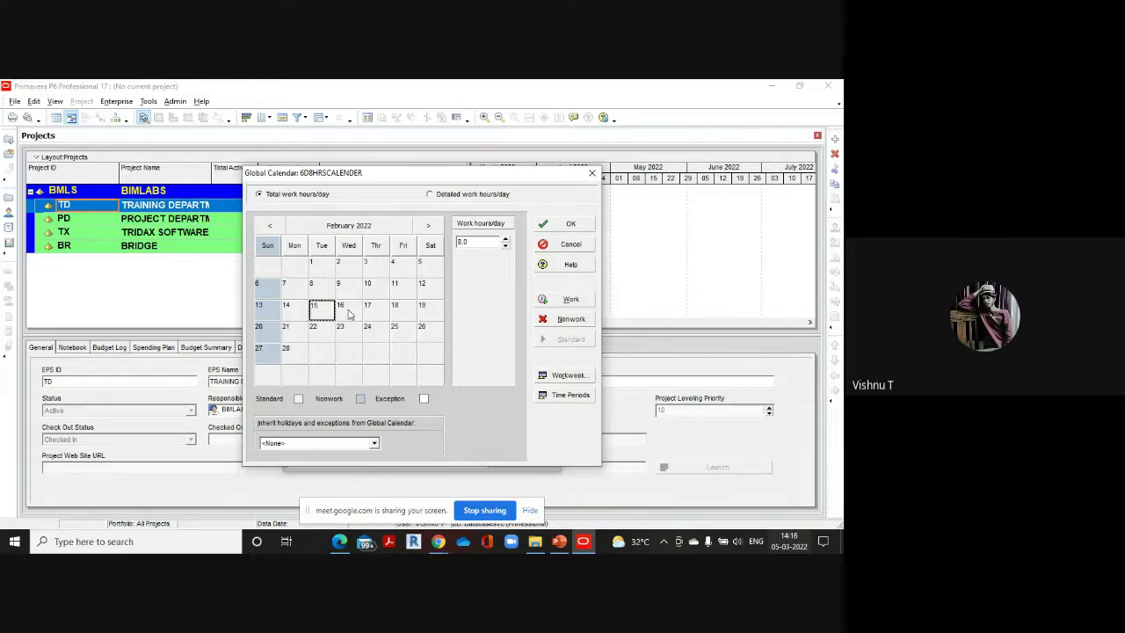
click(567, 319)
click(428, 226)
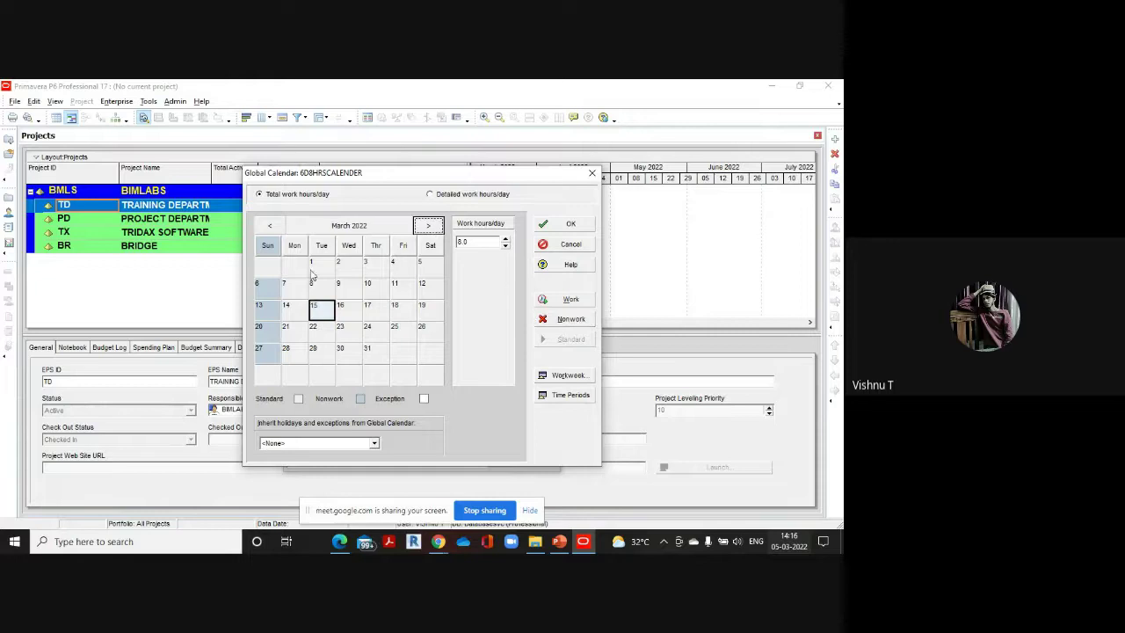
click(370, 285)
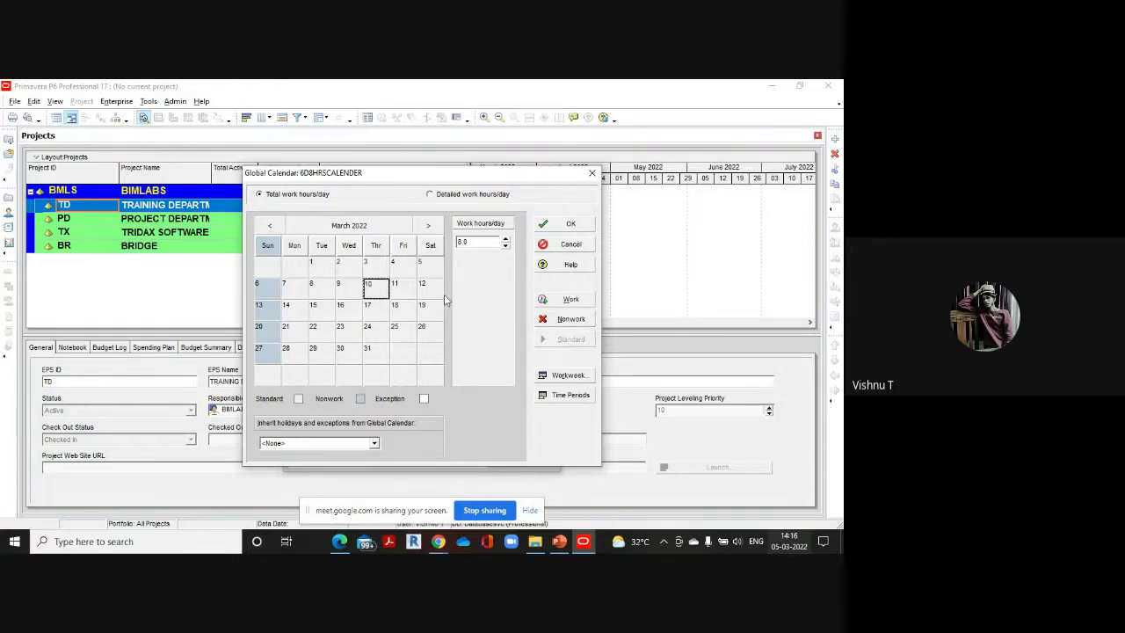
click(567, 319)
Mark 21 and 12 April, 10 and 26 May, and 9 June 2022 as nonwork days
click(428, 226)
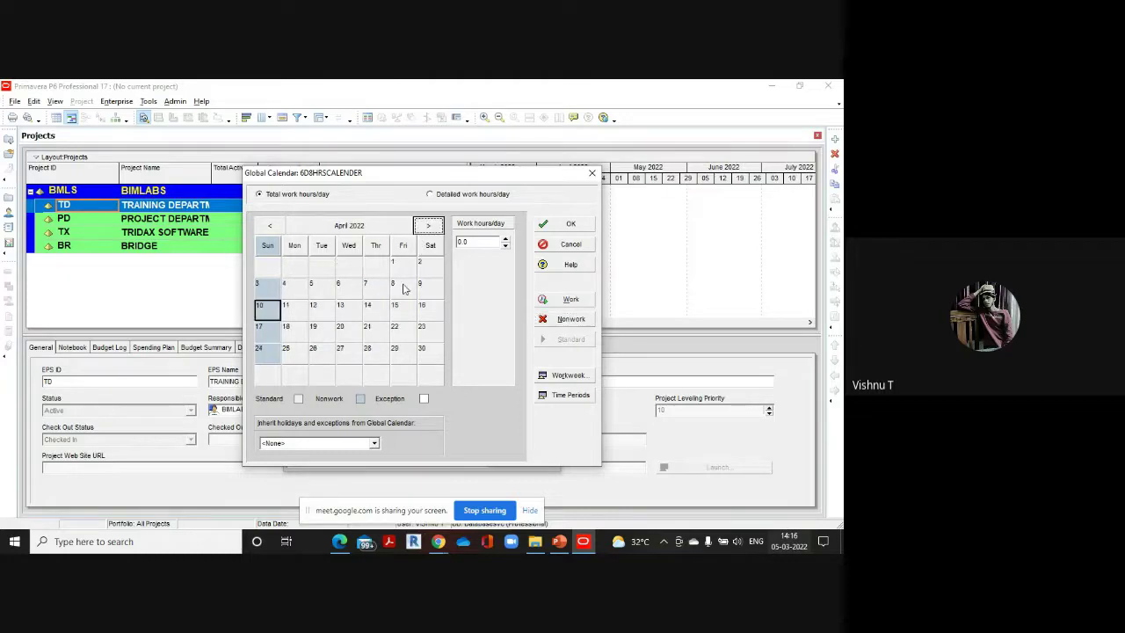
click(370, 326)
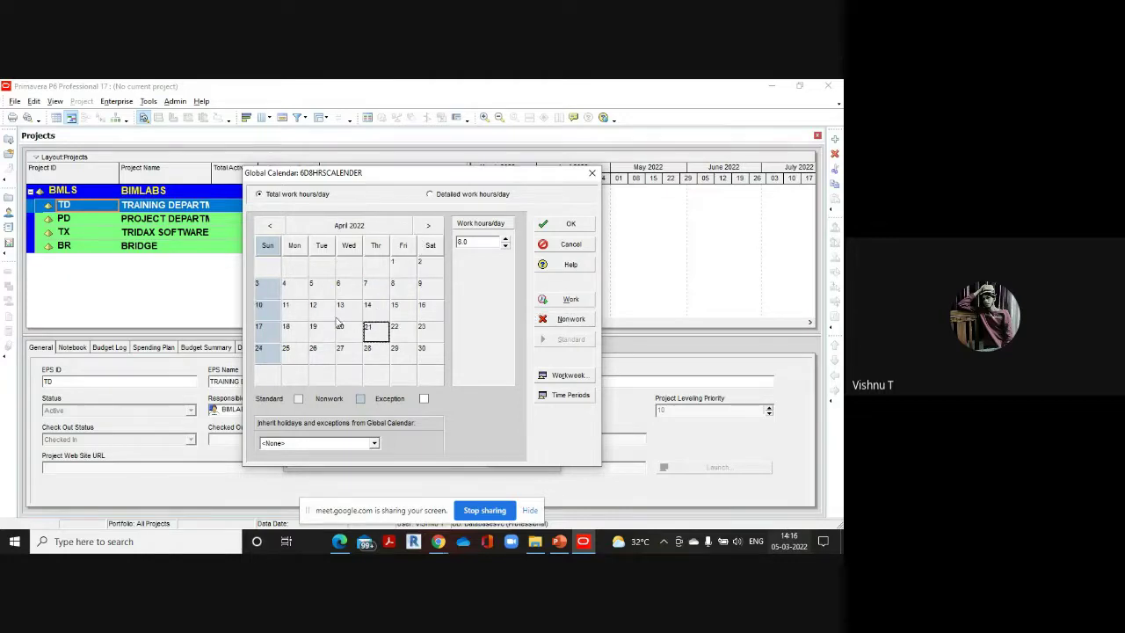
click(571, 318)
click(320, 307)
click(571, 319)
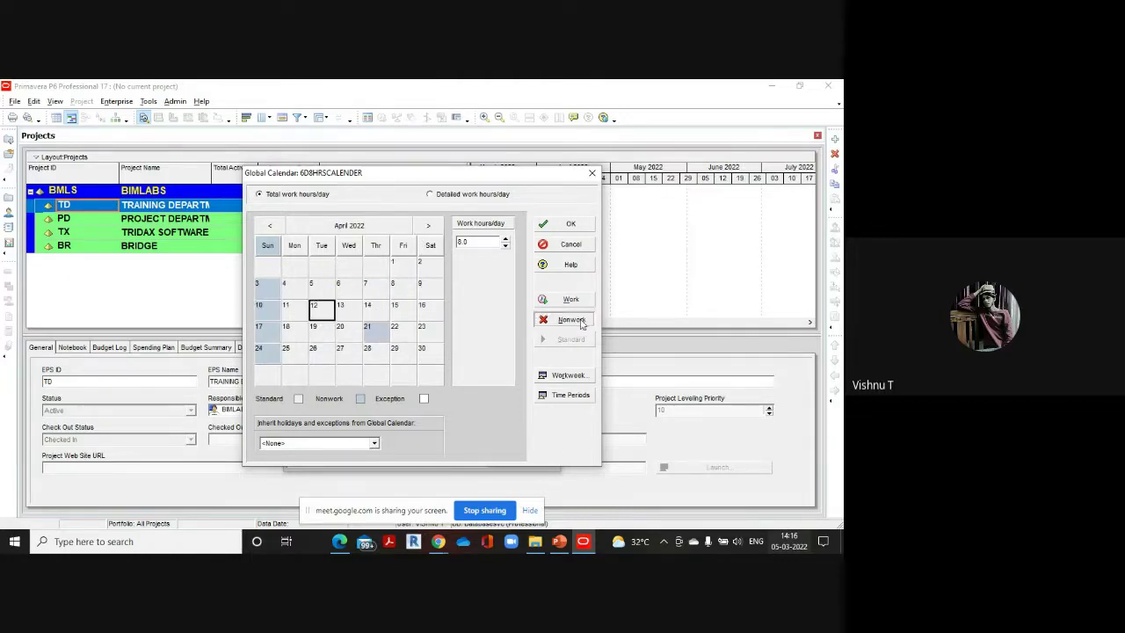
click(428, 226)
click(322, 285)
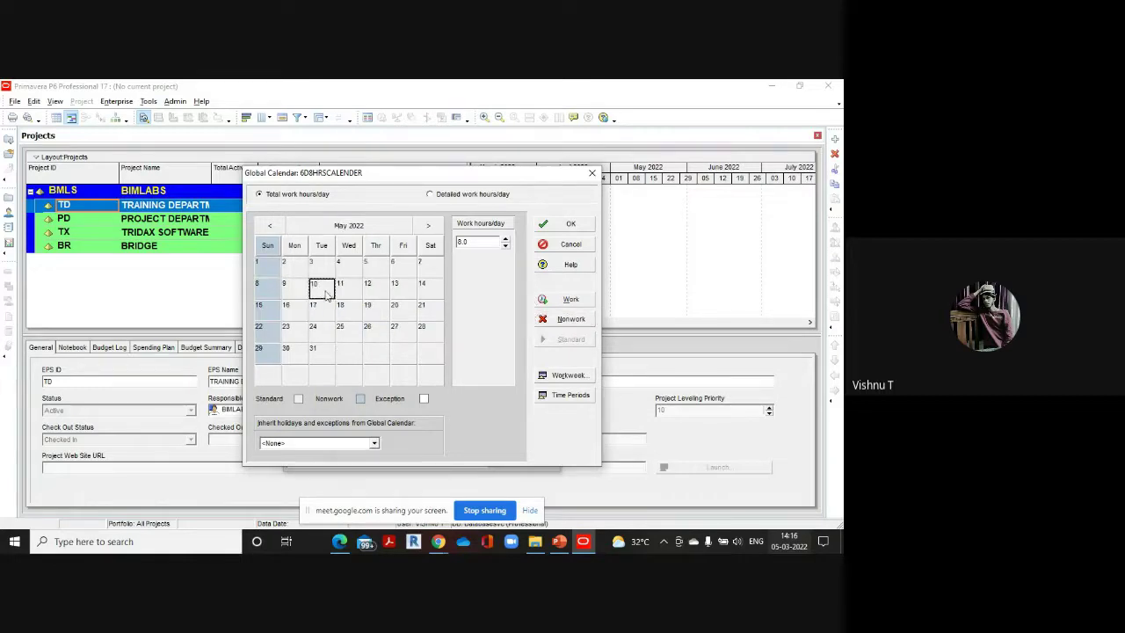
click(562, 319)
click(375, 330)
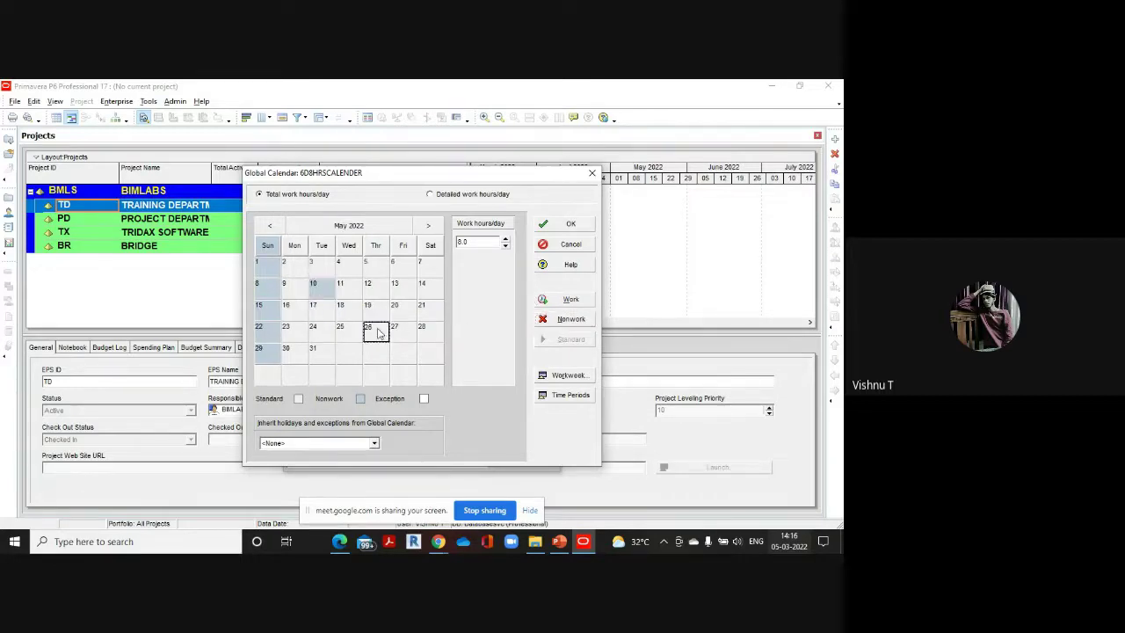
click(587, 320)
click(428, 226)
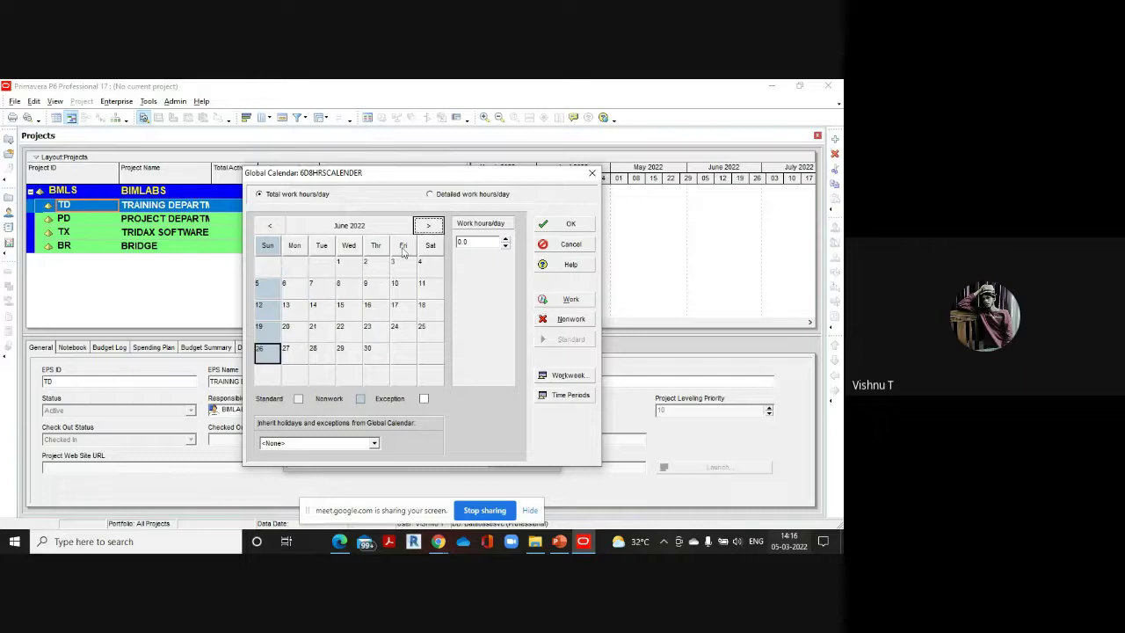
click(375, 286)
click(564, 319)
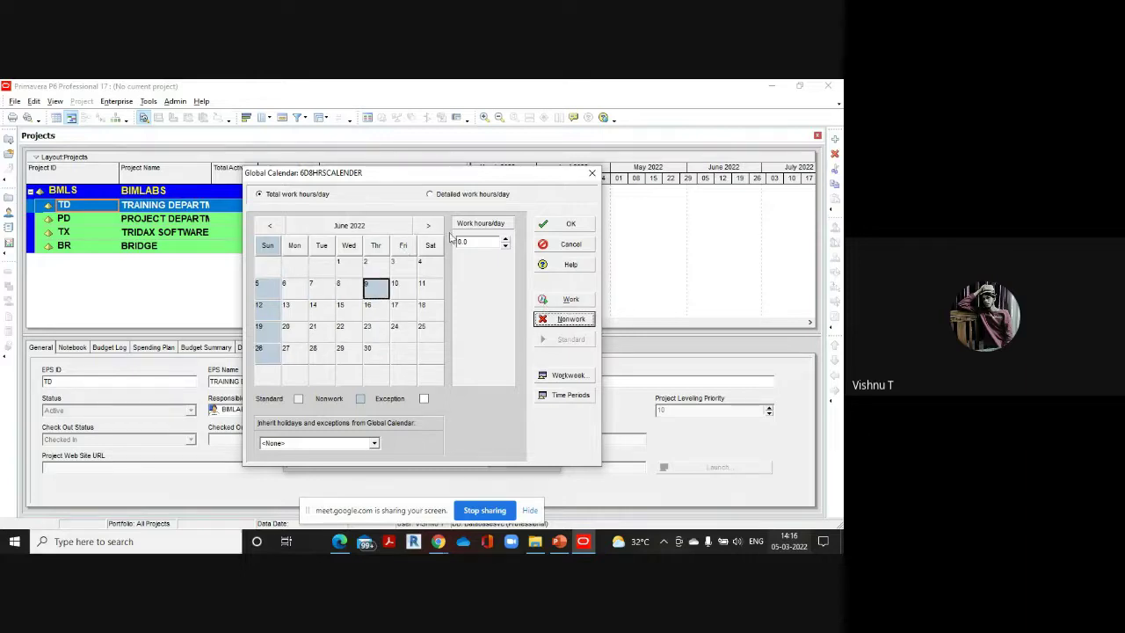
Mark 14 July, 15 September and 14 October 2022 as nonwork days
click(428, 226)
click(371, 307)
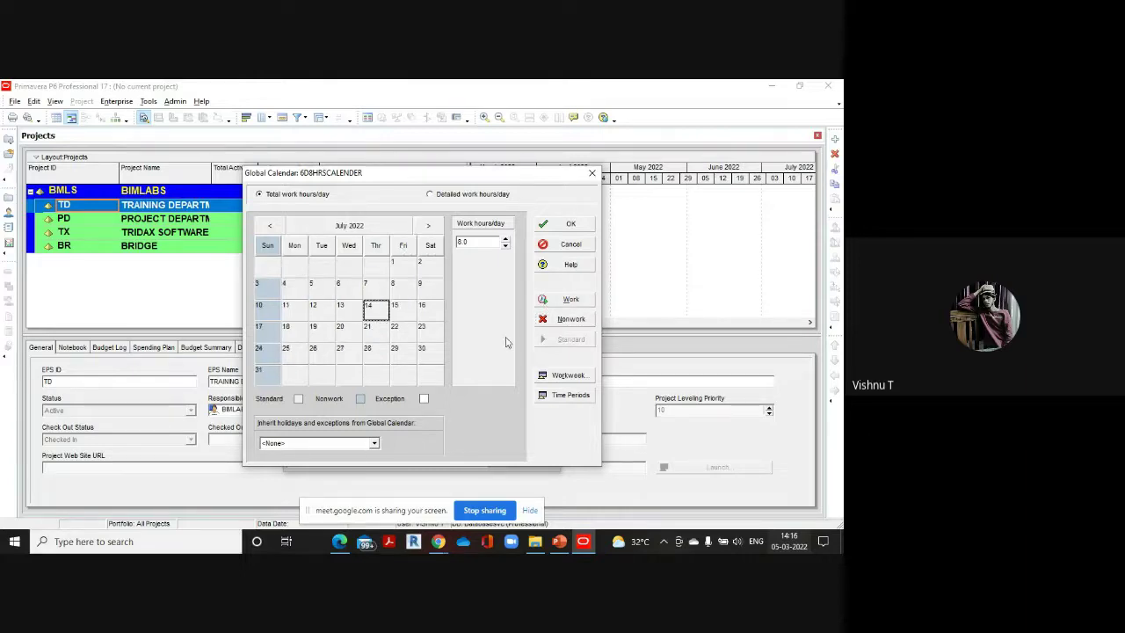
click(563, 319)
click(426, 227)
click(349, 331)
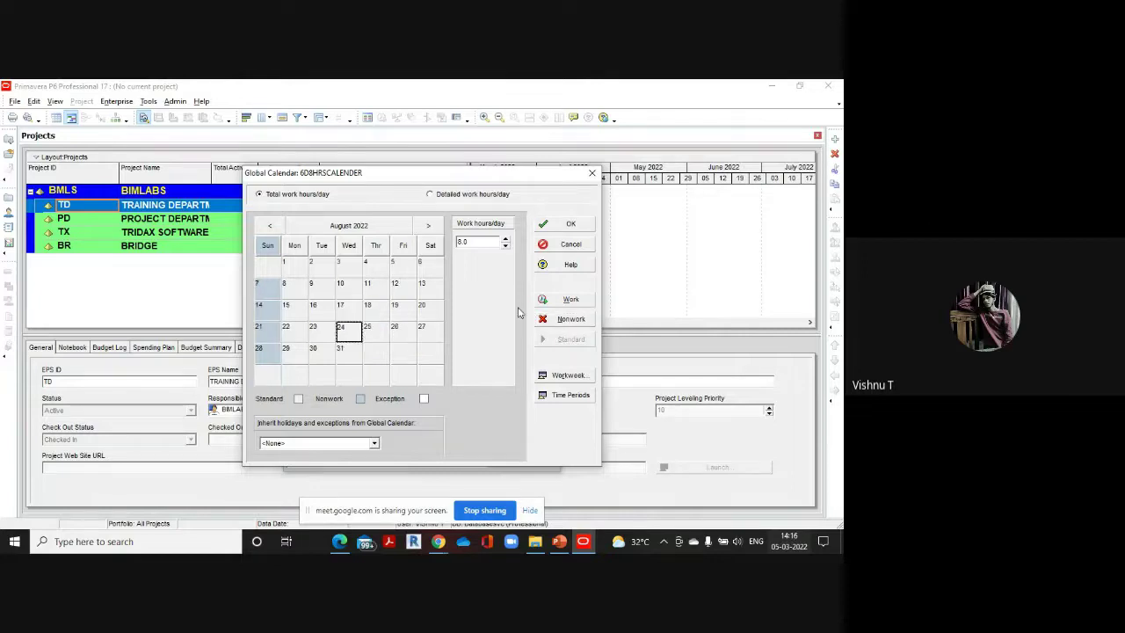
click(428, 225)
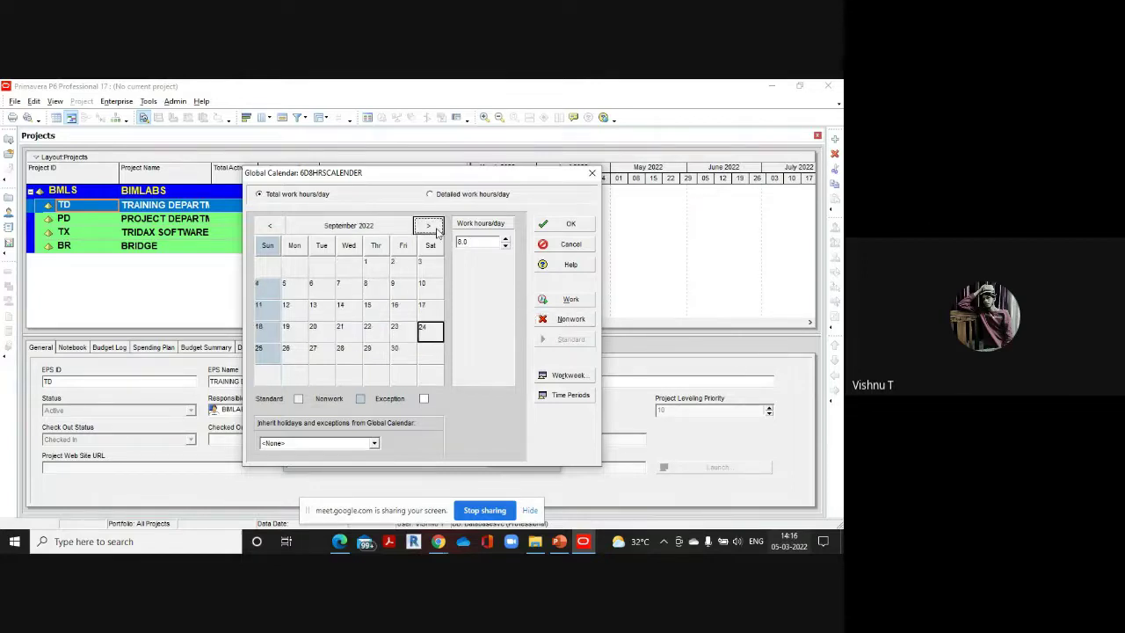
click(375, 308)
click(569, 320)
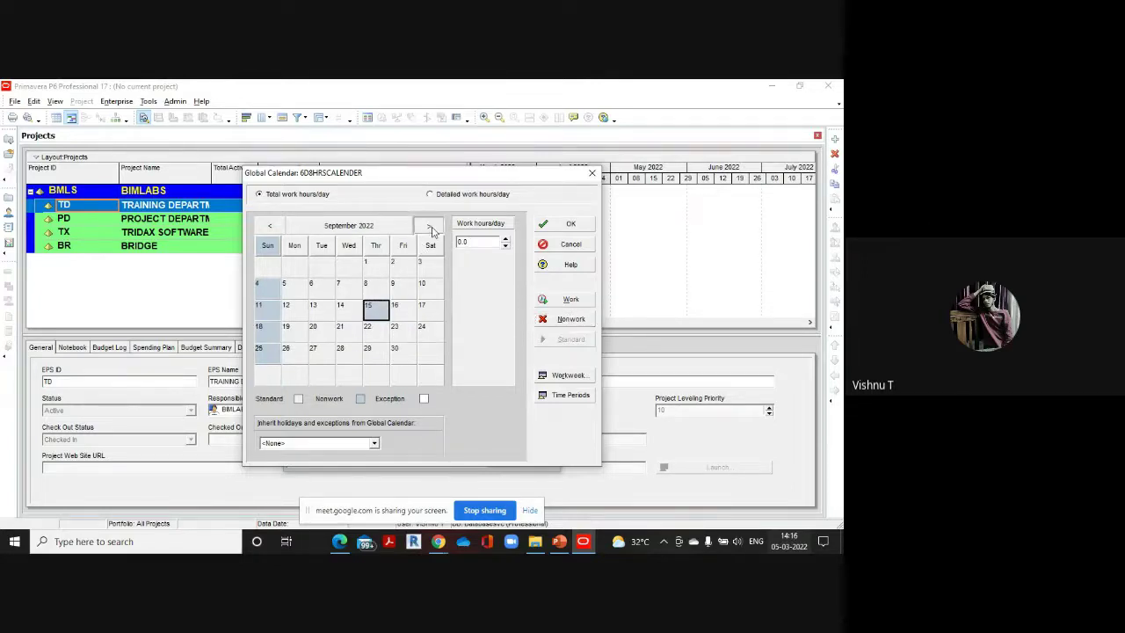
click(428, 226)
click(399, 308)
click(569, 319)
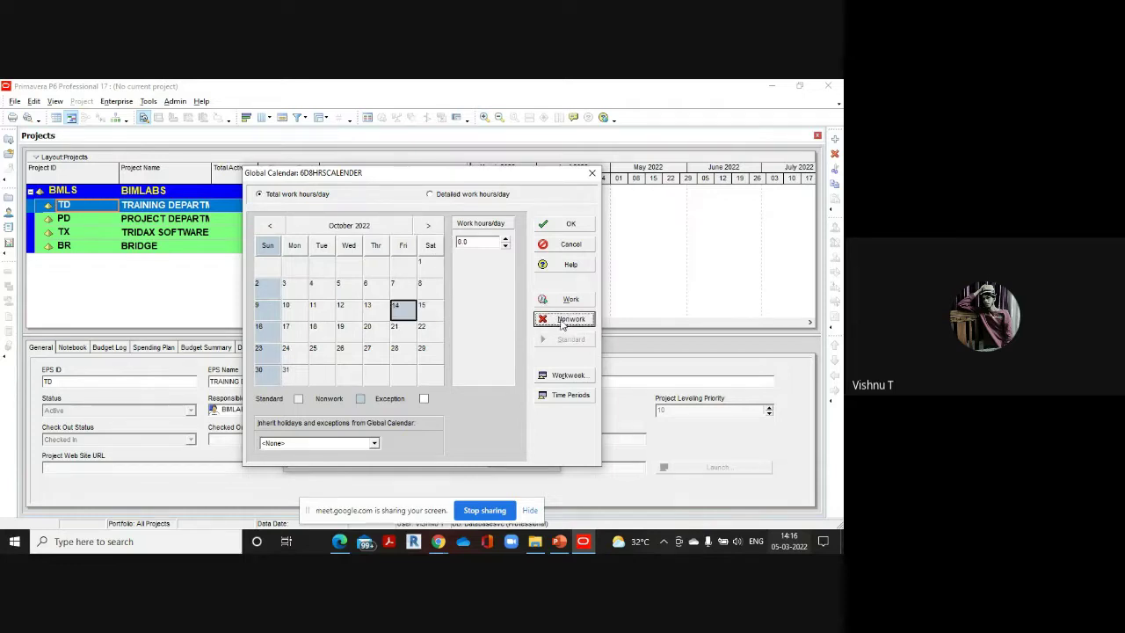
Mark 23 November and 22 December 2022 as nonwork days, then return to November
click(427, 227)
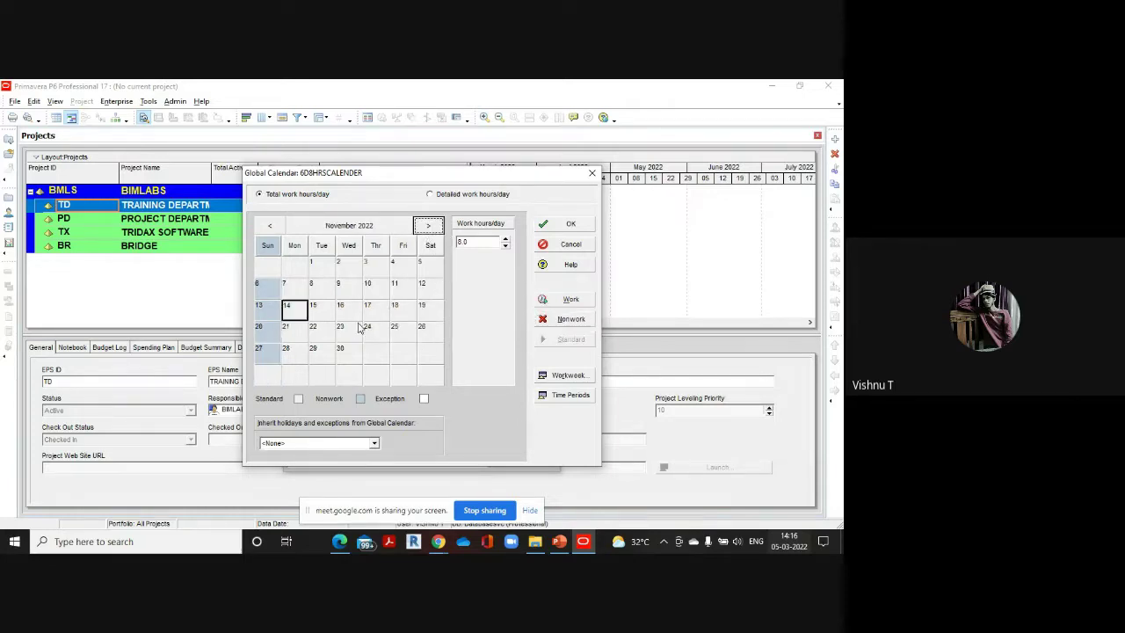
click(356, 329)
click(550, 319)
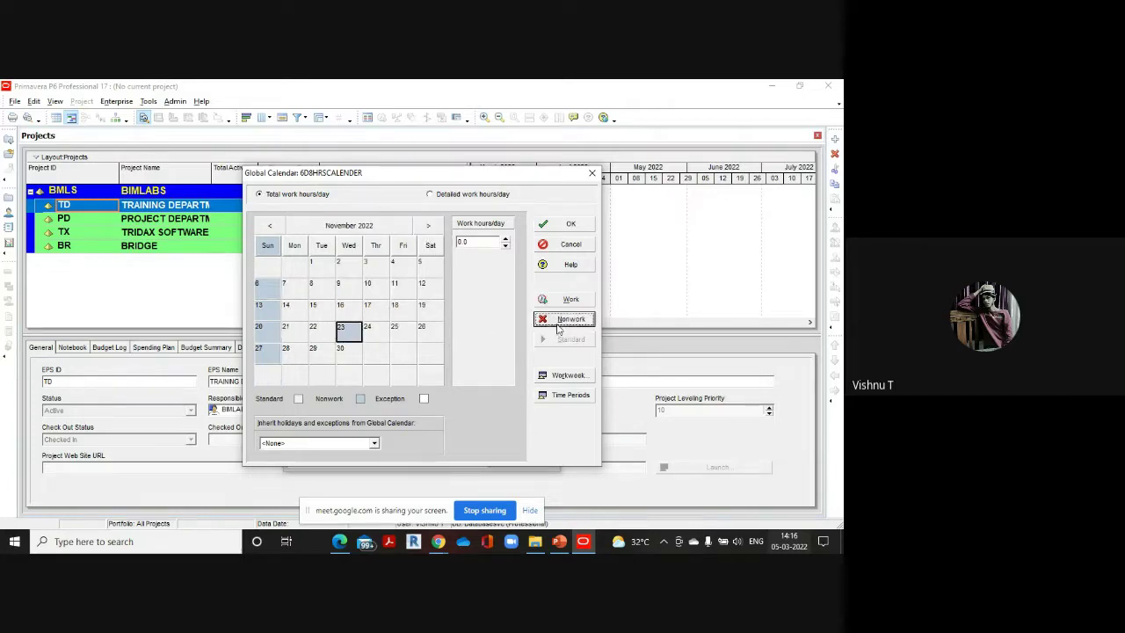
click(426, 227)
click(375, 328)
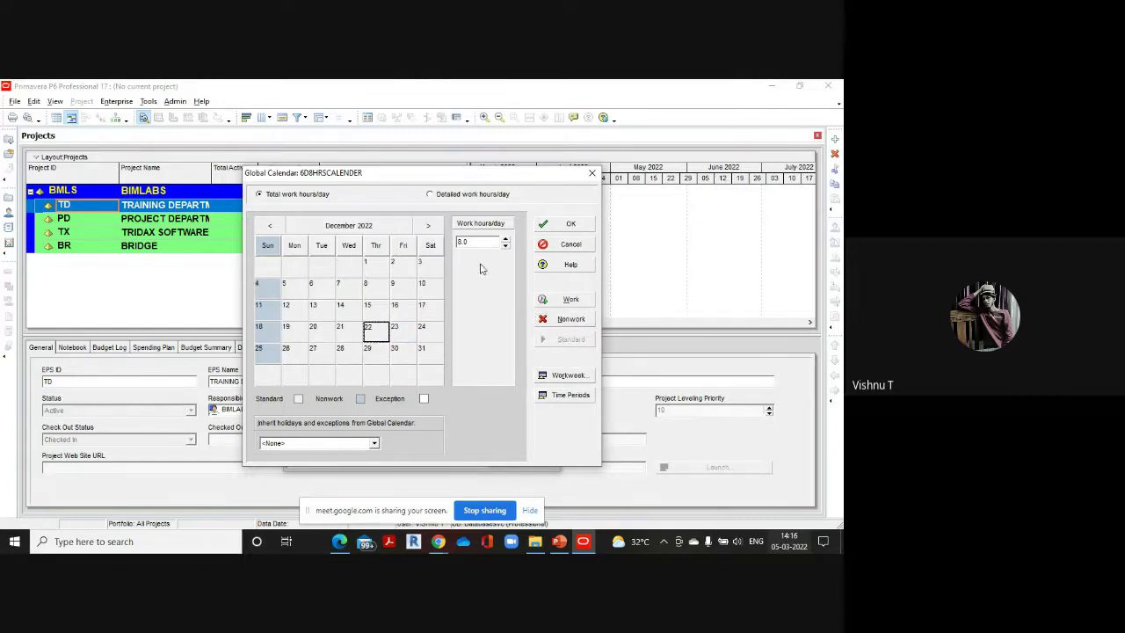
click(579, 326)
click(428, 226)
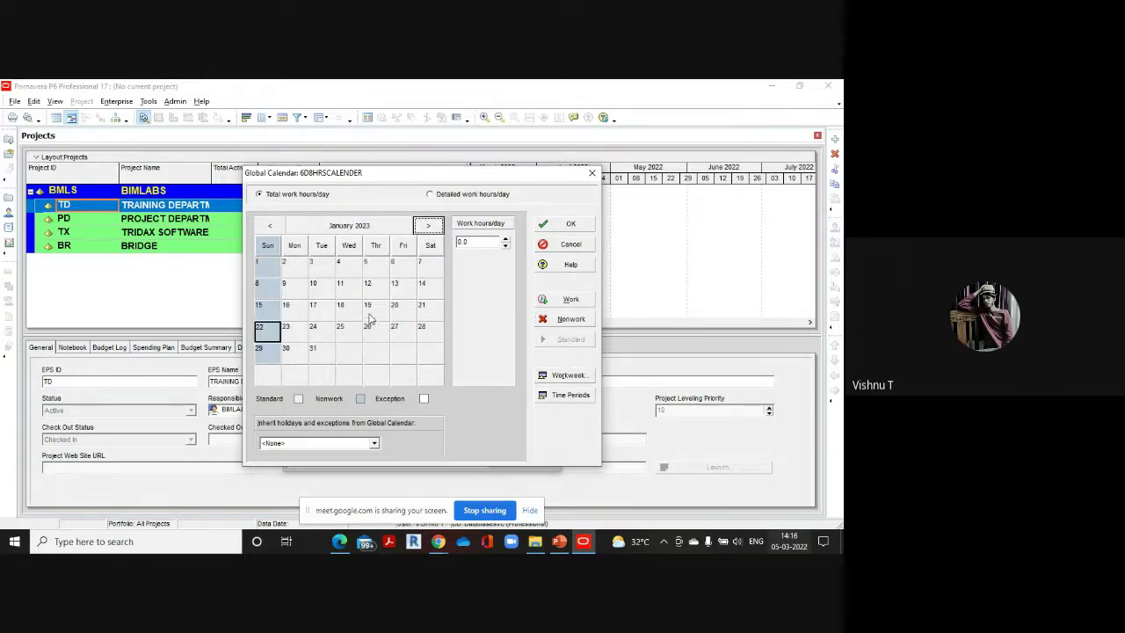
click(270, 224)
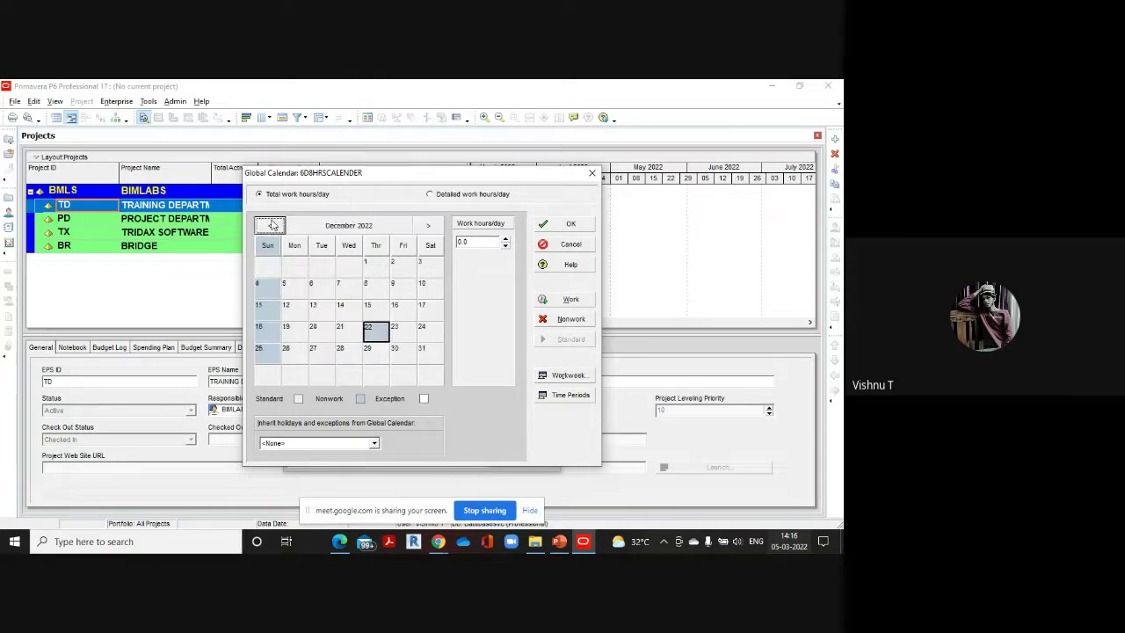
click(271, 225)
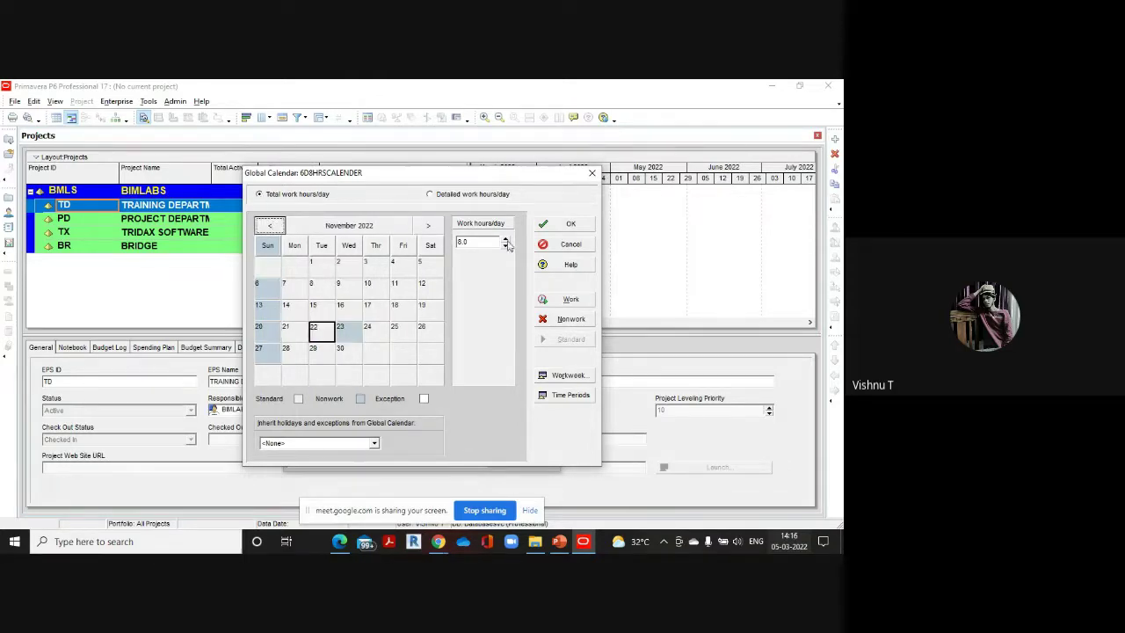
Save the holiday exceptions and tick Default for 6D8HRSCALENDER, replacing Standard 5 Day Workweek
click(569, 223)
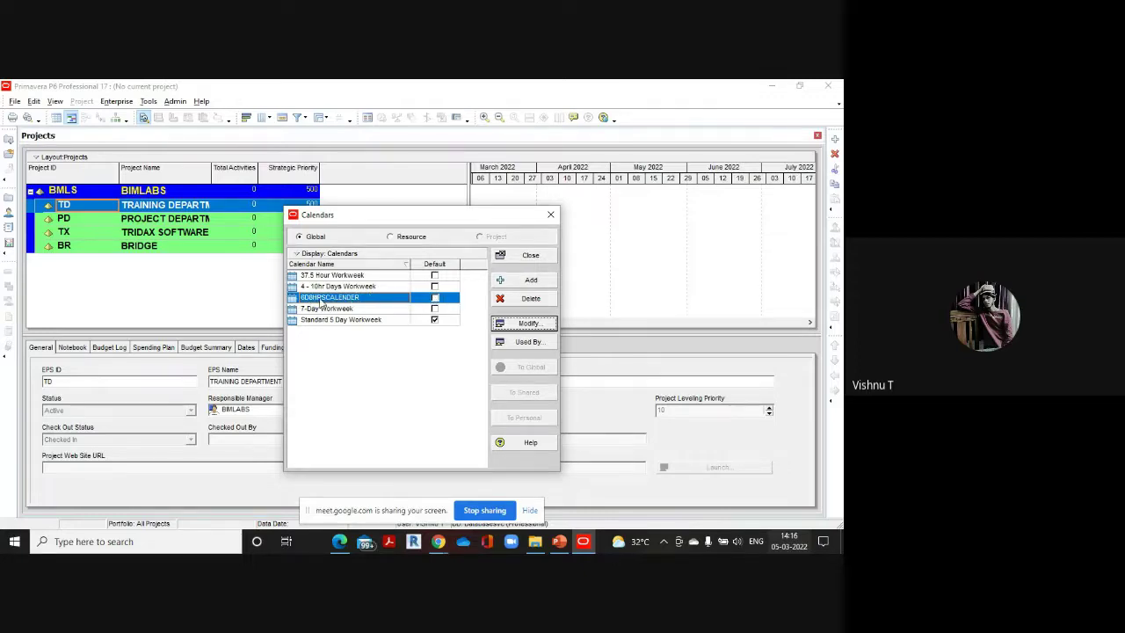
click(438, 300)
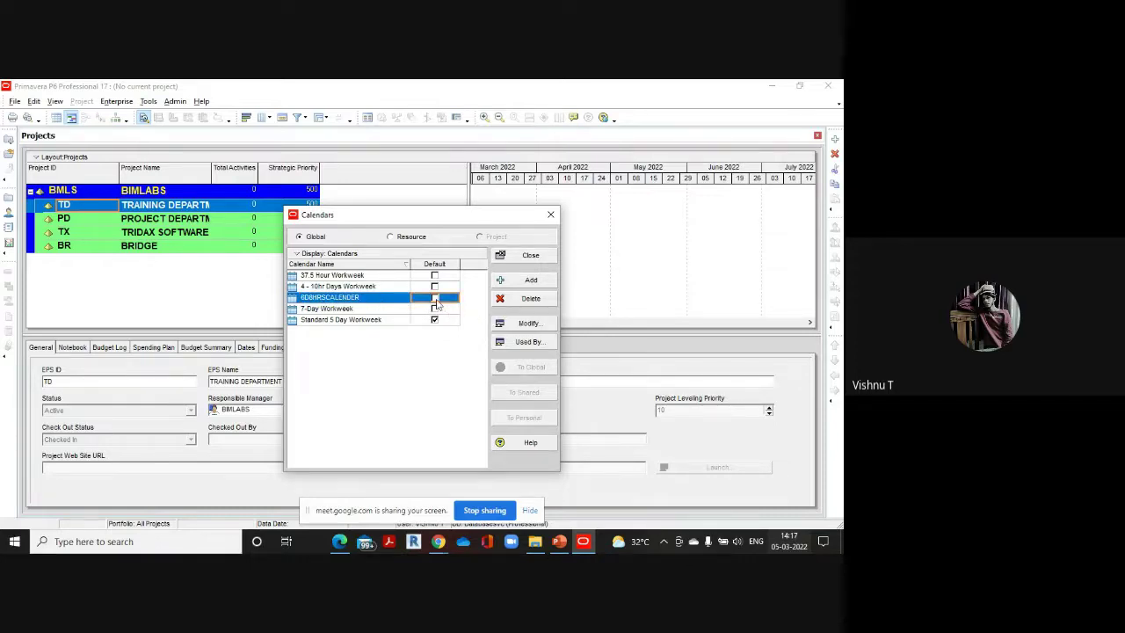
click(435, 298)
Close the Calendars list, then view and close the enterprise project structure
click(530, 257)
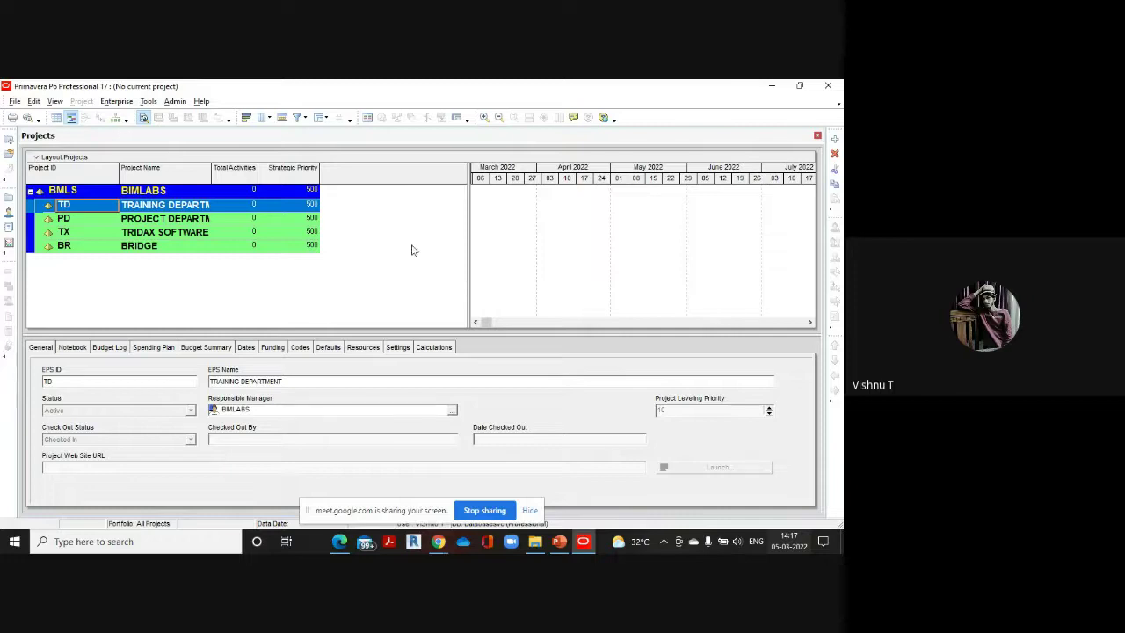
click(118, 102)
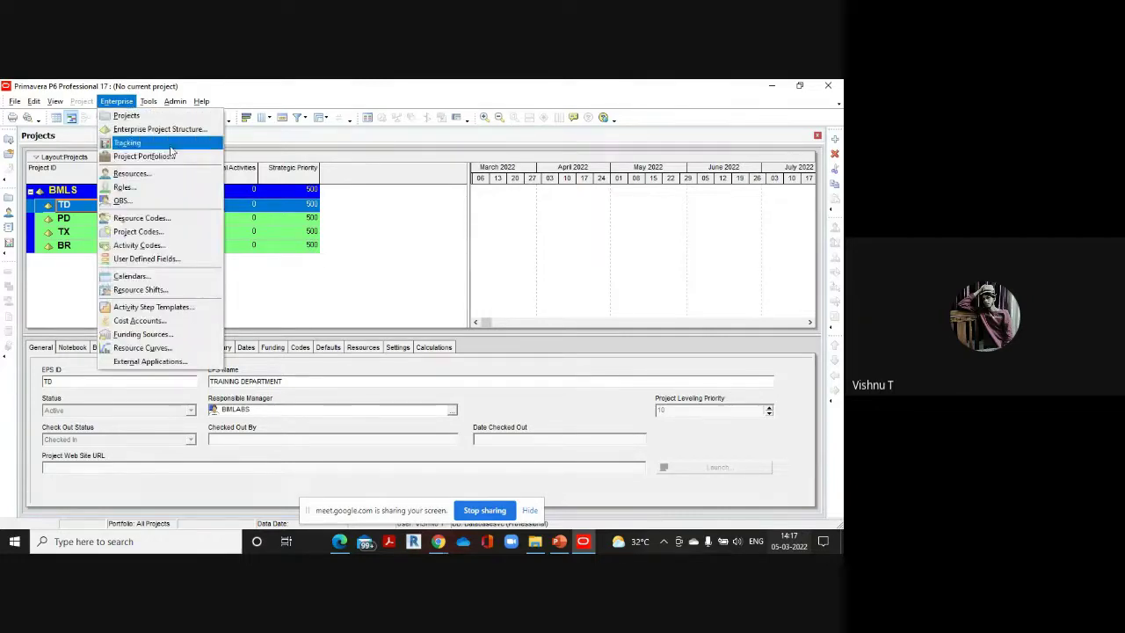
click(158, 129)
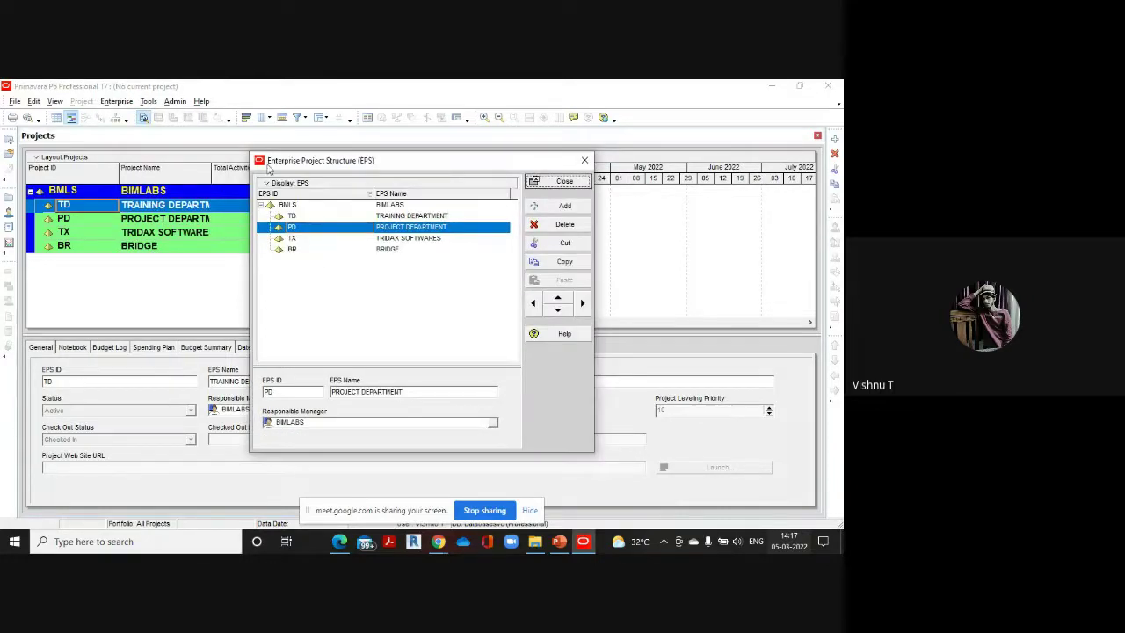
click(567, 182)
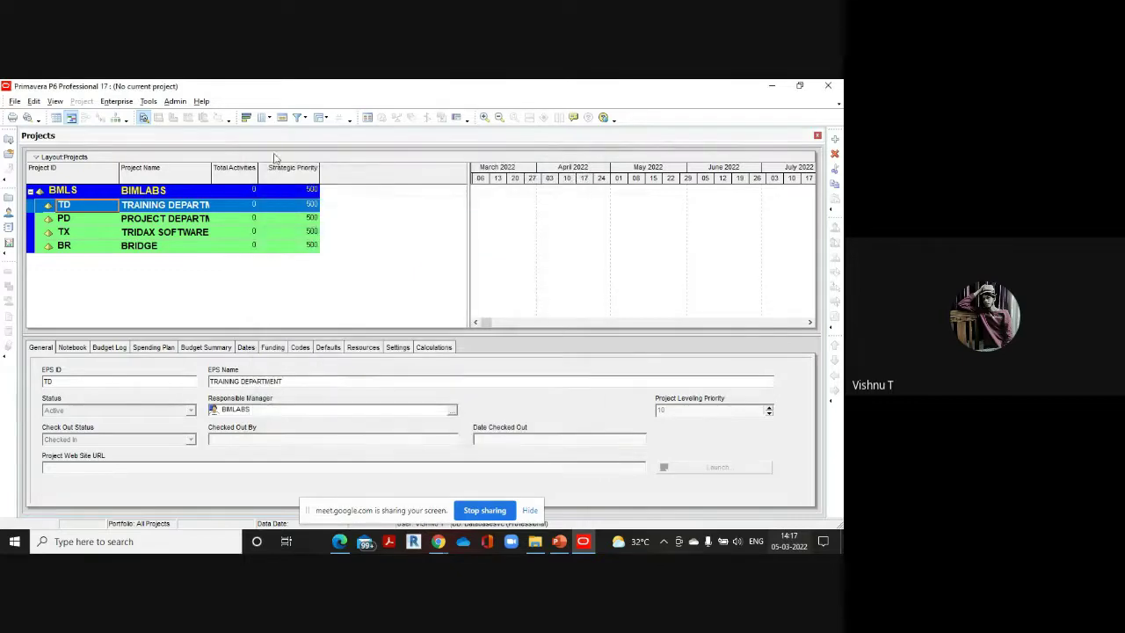
Review the OBS hierarchy of engineers and supervisors, then close it
click(116, 101)
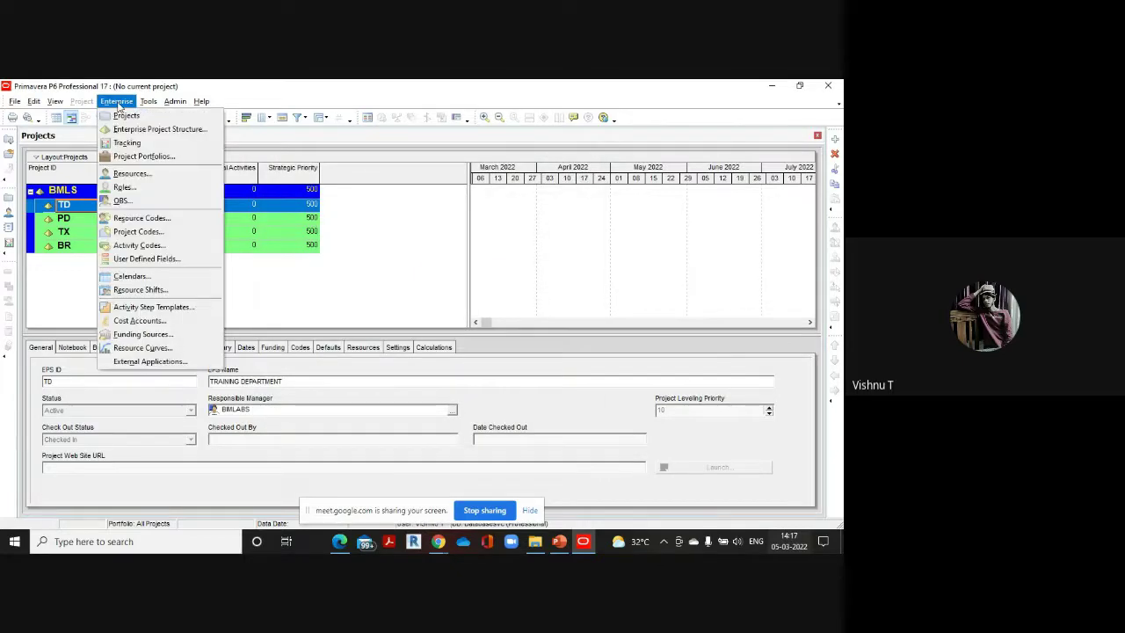
click(144, 205)
scroll(327, 290, up, 2)
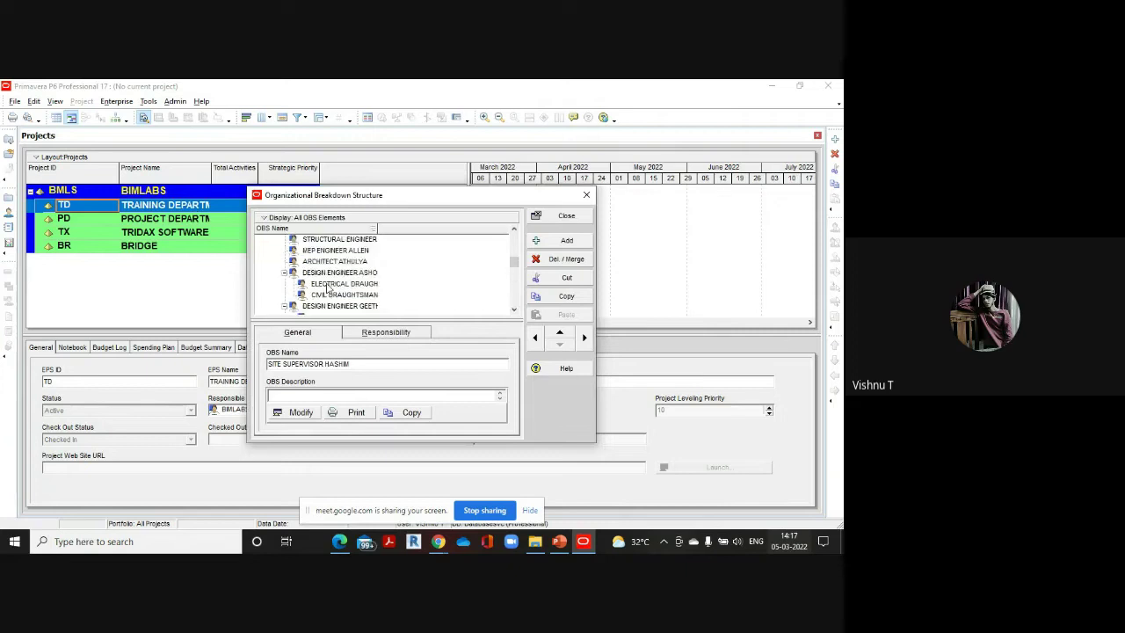
scroll(327, 290, up, 1)
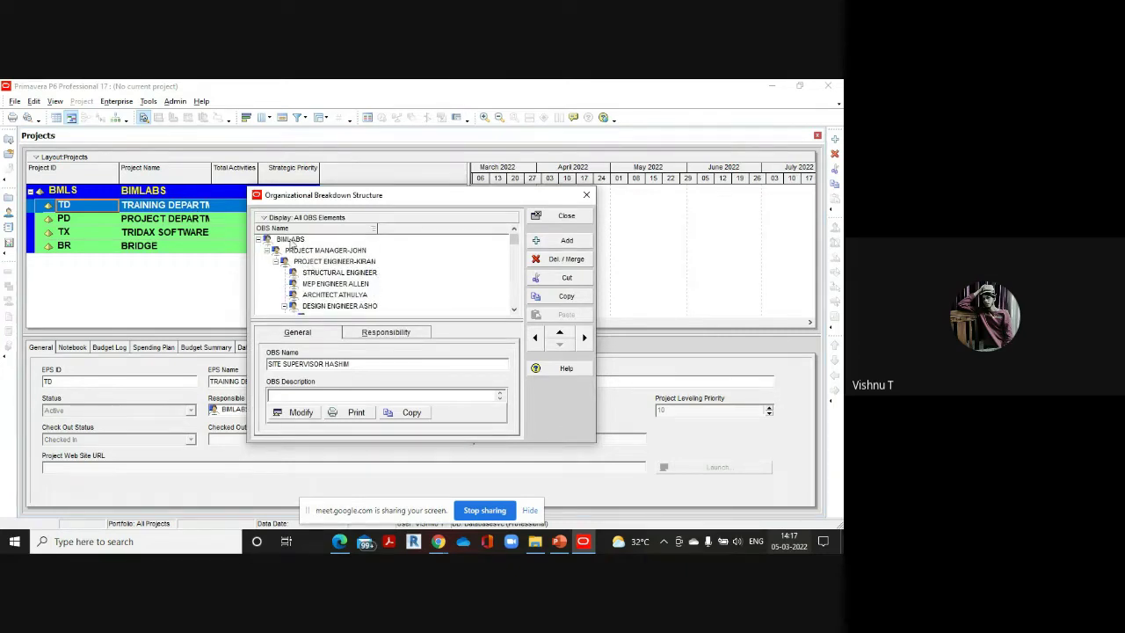
scroll(312, 263, down, 3)
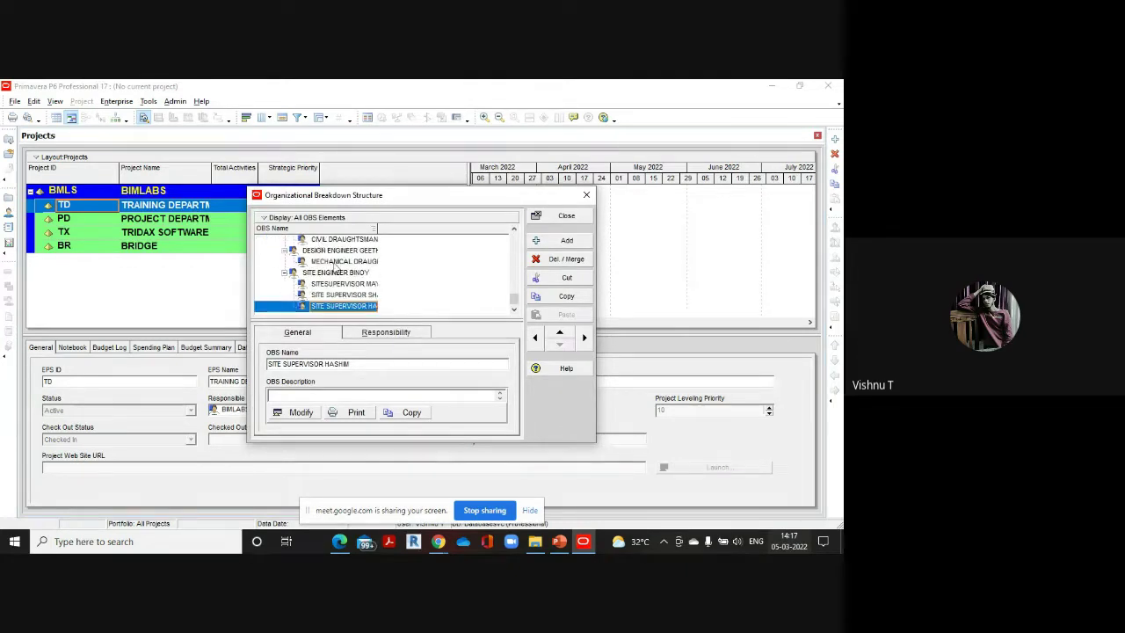
scroll(334, 275, up, 3)
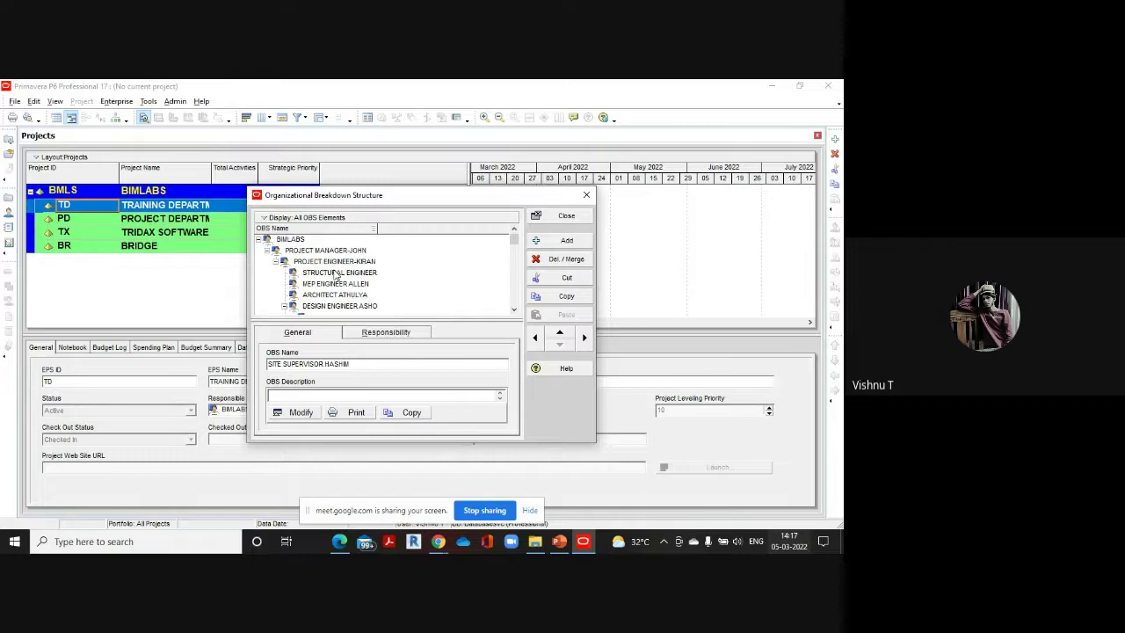
click(566, 215)
Reopen Enterprise Calendars and close it without making changes
click(116, 101)
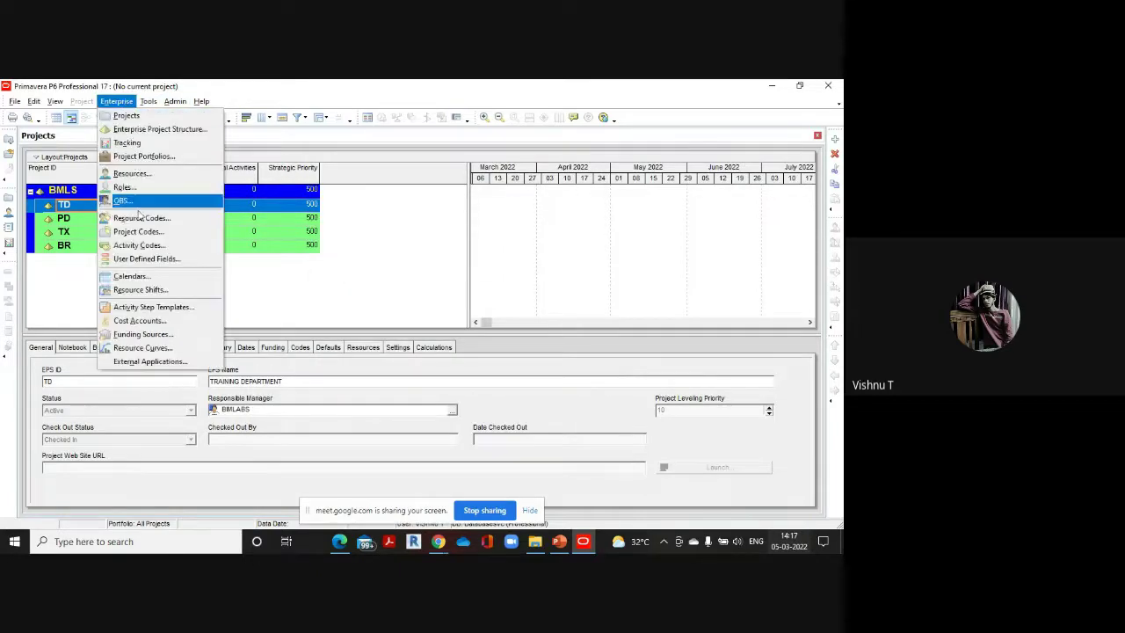
click(140, 275)
click(550, 214)
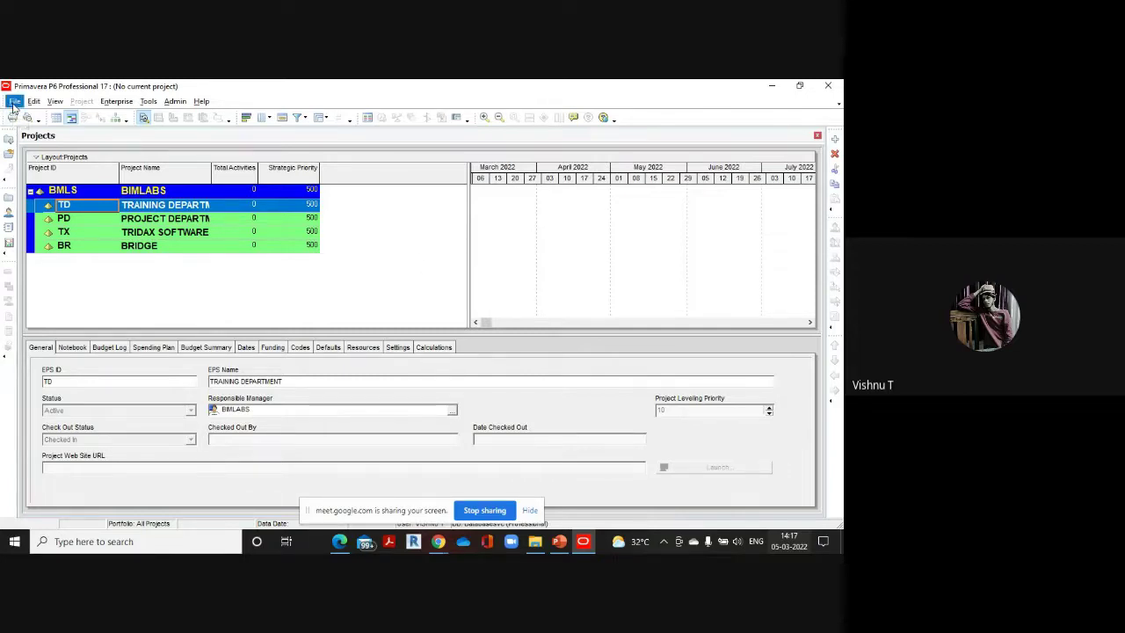
Launch the new project wizard, choose PD Project Department as the EPS, and continue
click(14, 101)
click(32, 116)
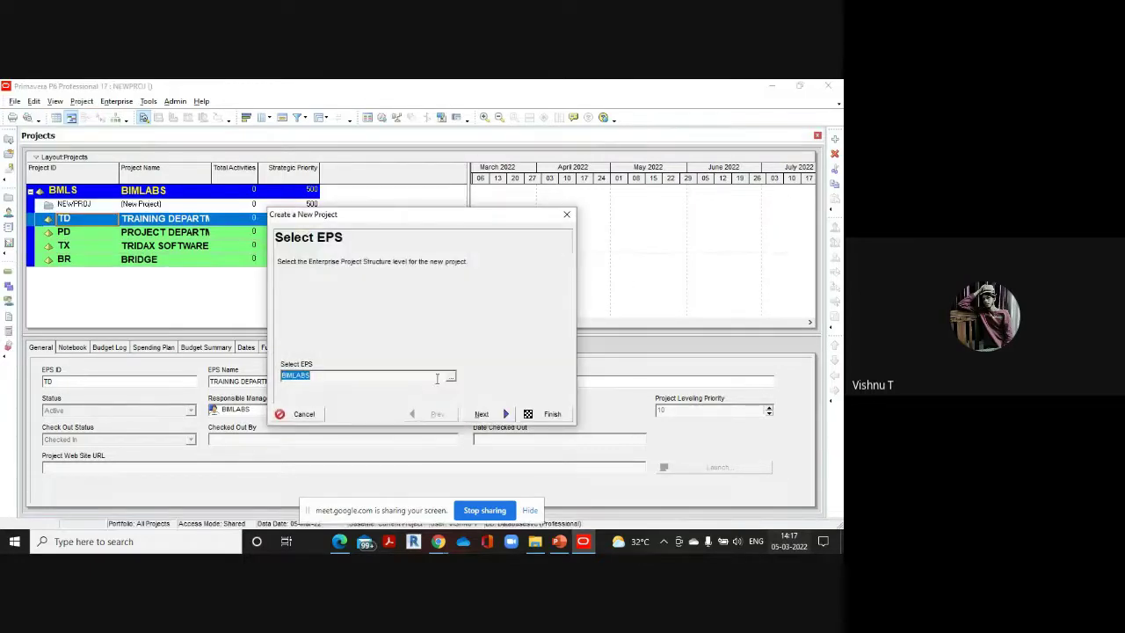
drag(417, 218, 450, 199)
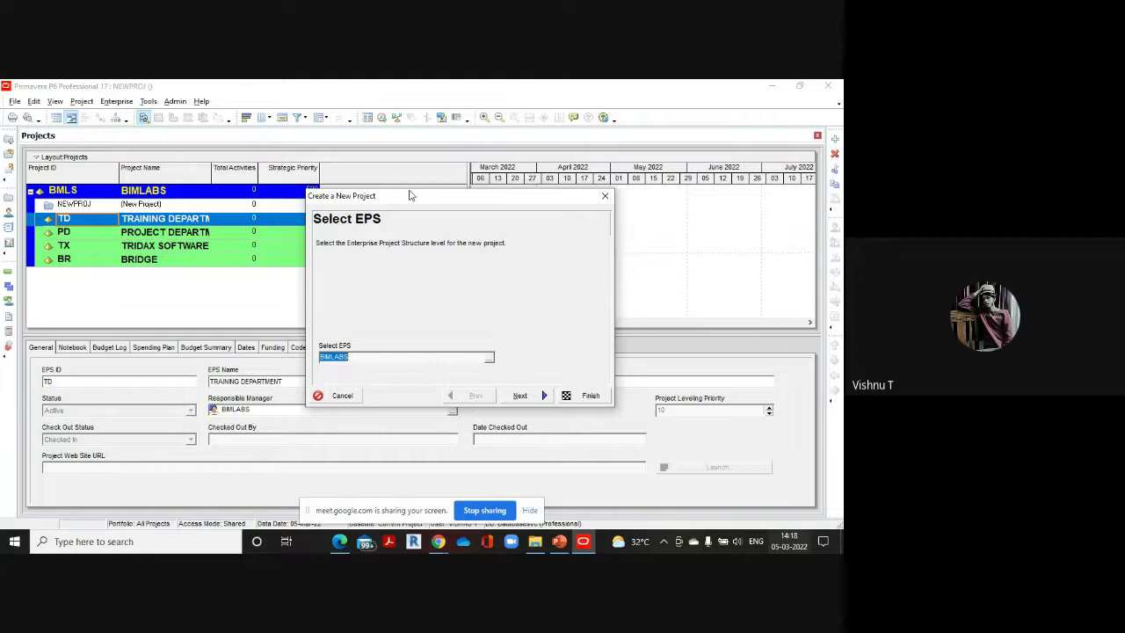
drag(408, 195, 447, 183)
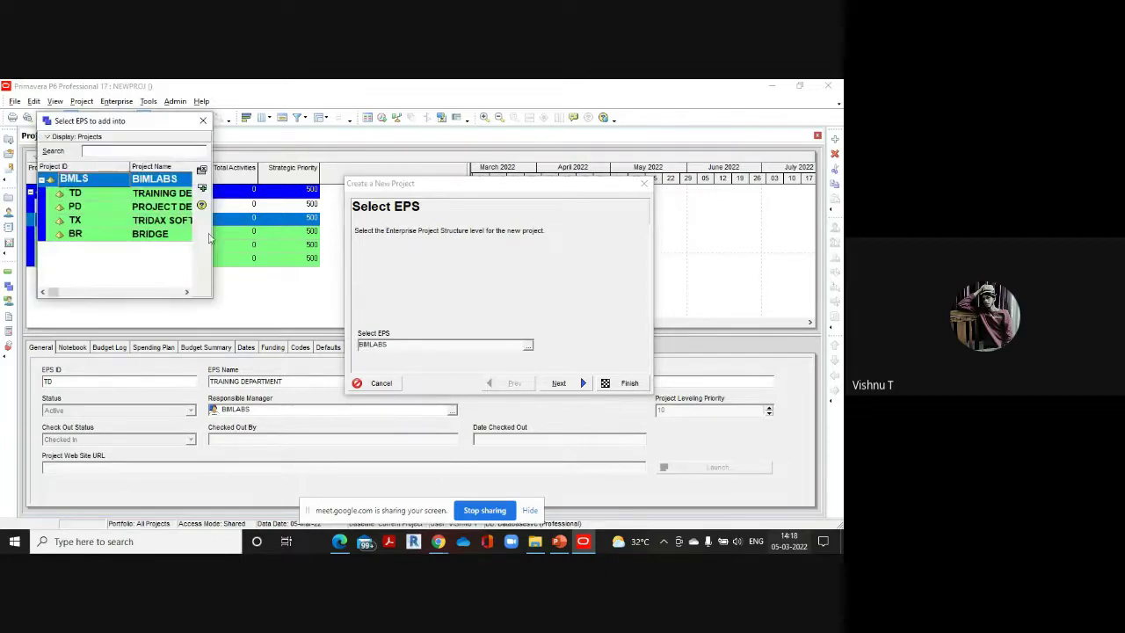
double_click(165, 208)
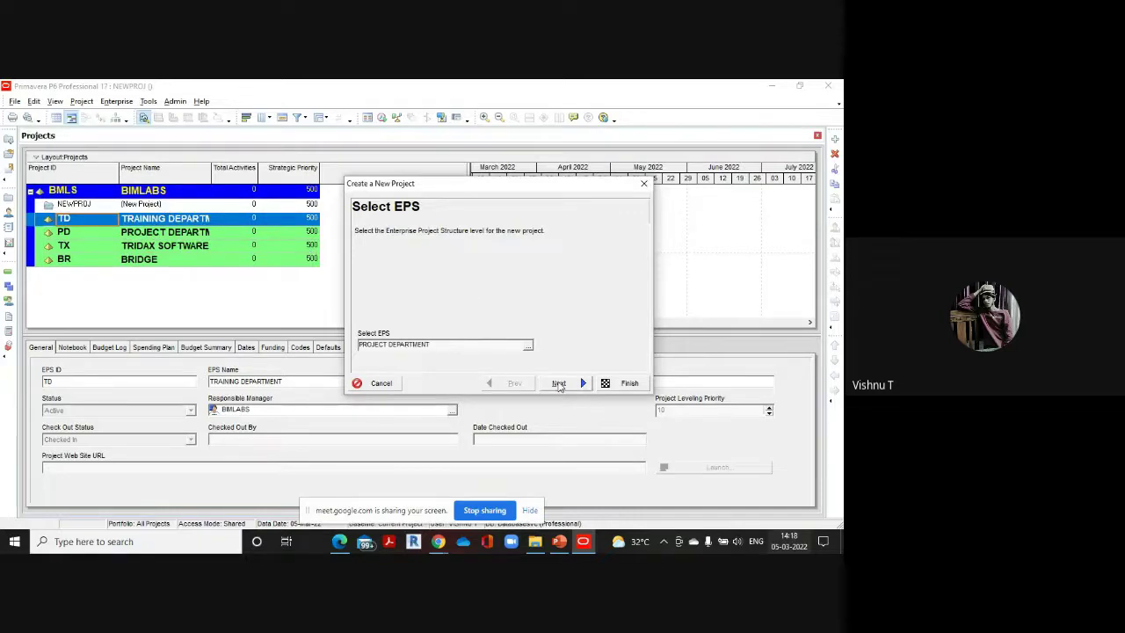
click(558, 384)
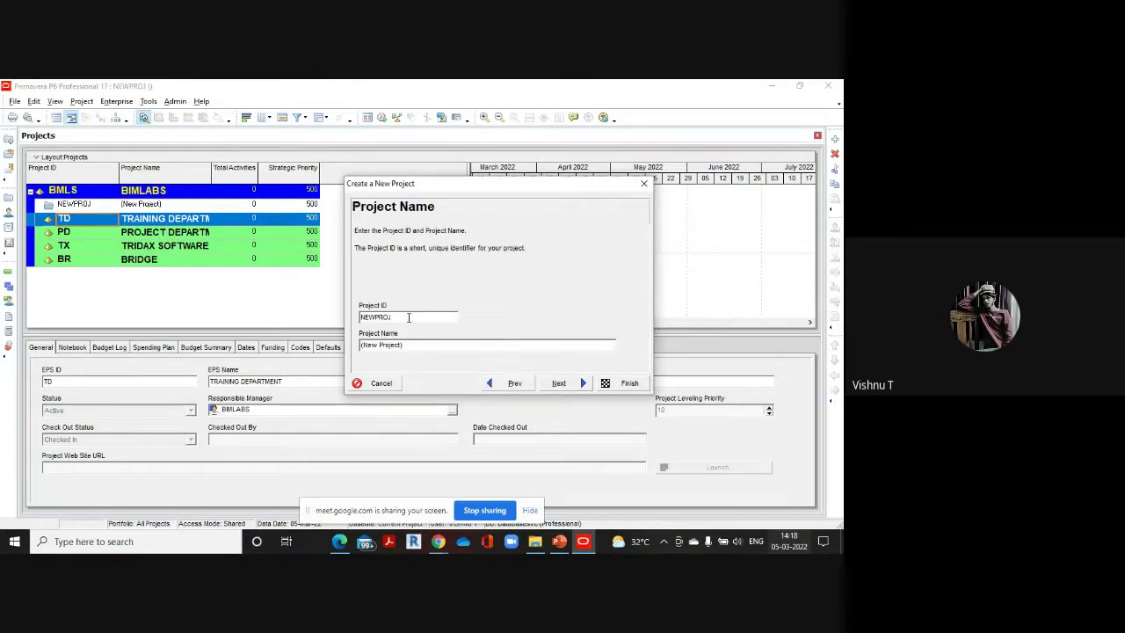
Replace NEWPROJ with ID AUM and (New Project) with AUDITORIUM PROJECT, then continue
drag(391, 316, 362, 317)
drag(420, 345, 350, 346)
key(BackSpace)
text(AUDITORIUM PROJECT)
drag(395, 316, 352, 315)
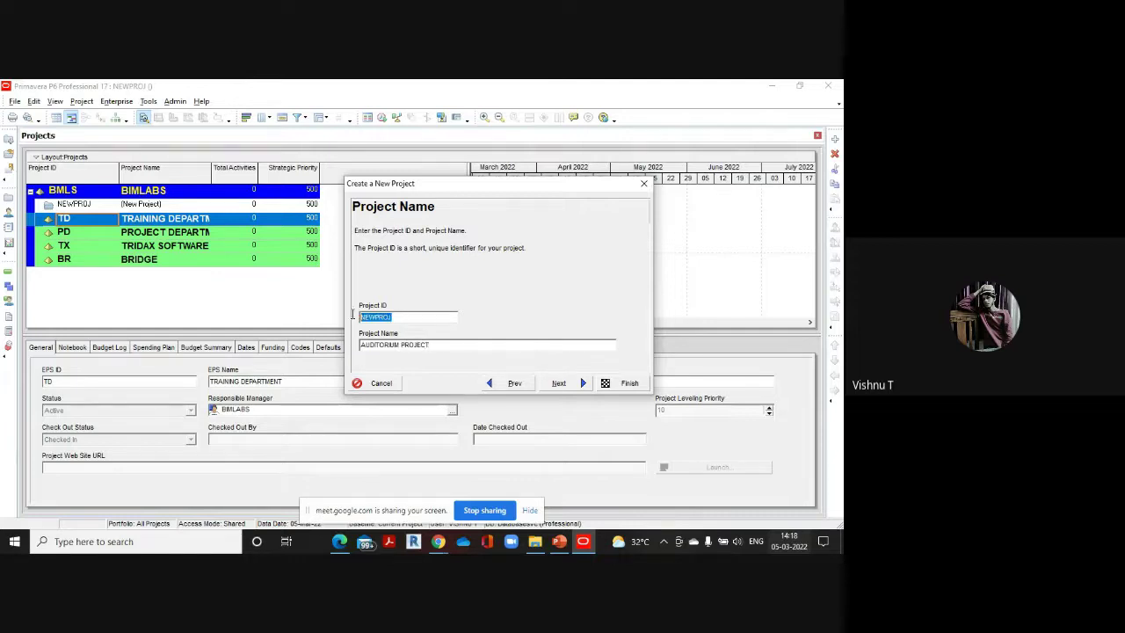
key(BackSpace)
text(AUM)
click(570, 383)
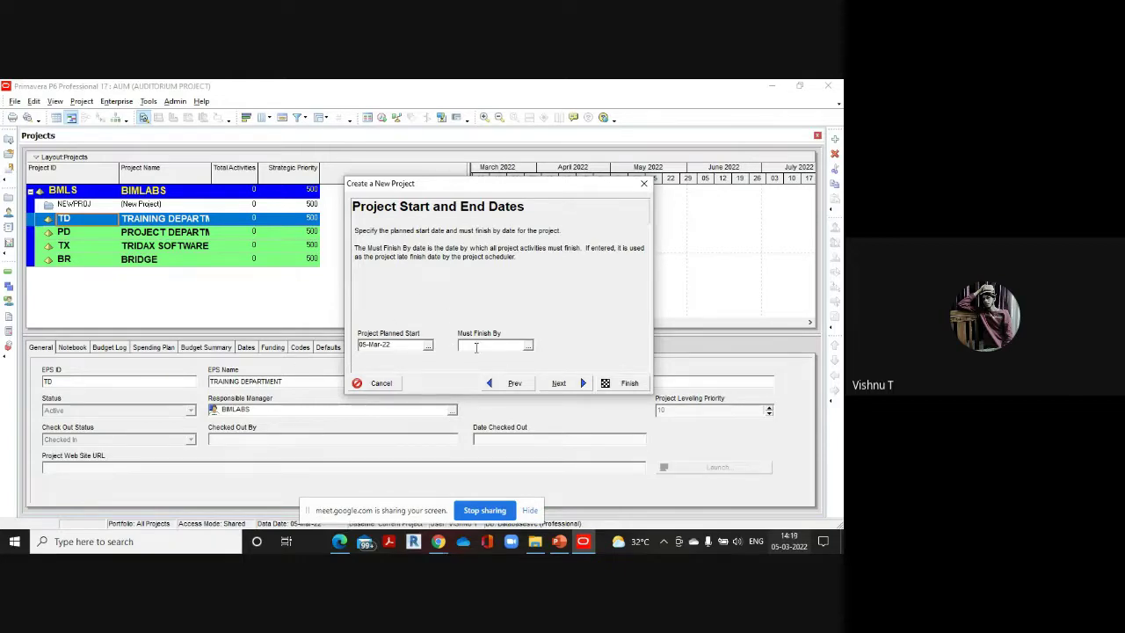
Set the project's planned start to 01-Apr-22
click(428, 345)
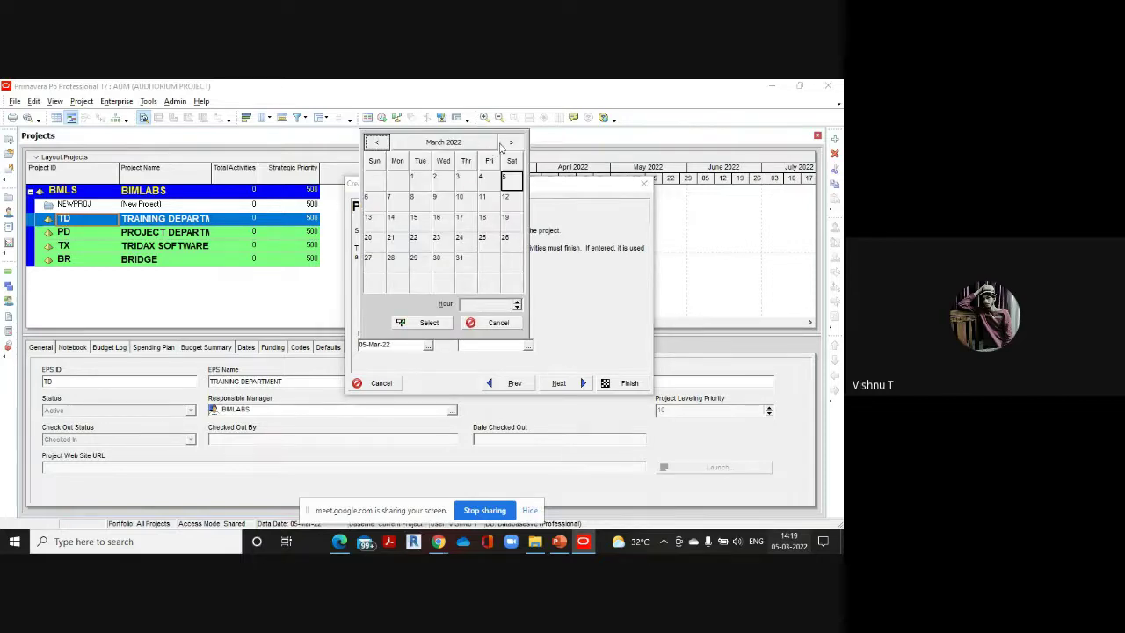
click(510, 142)
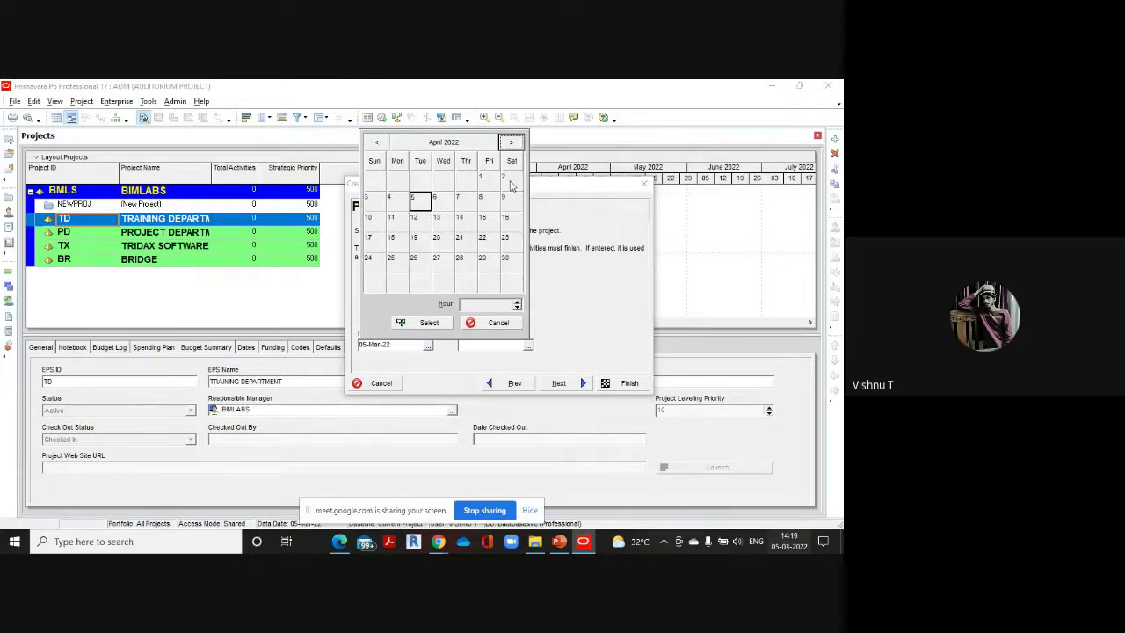
click(486, 180)
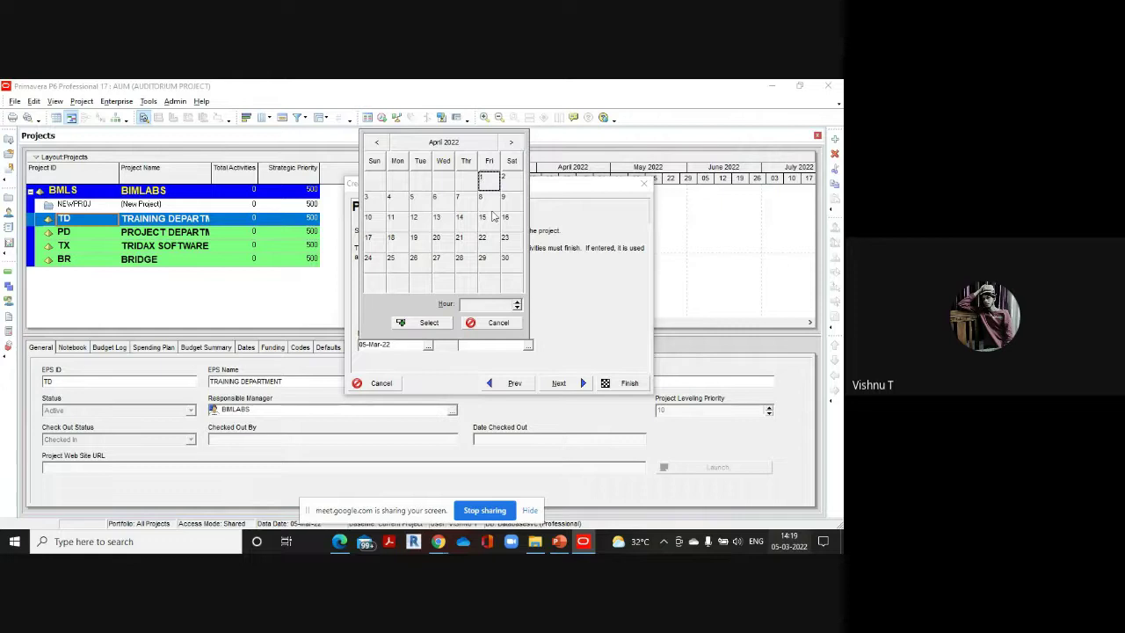
click(428, 323)
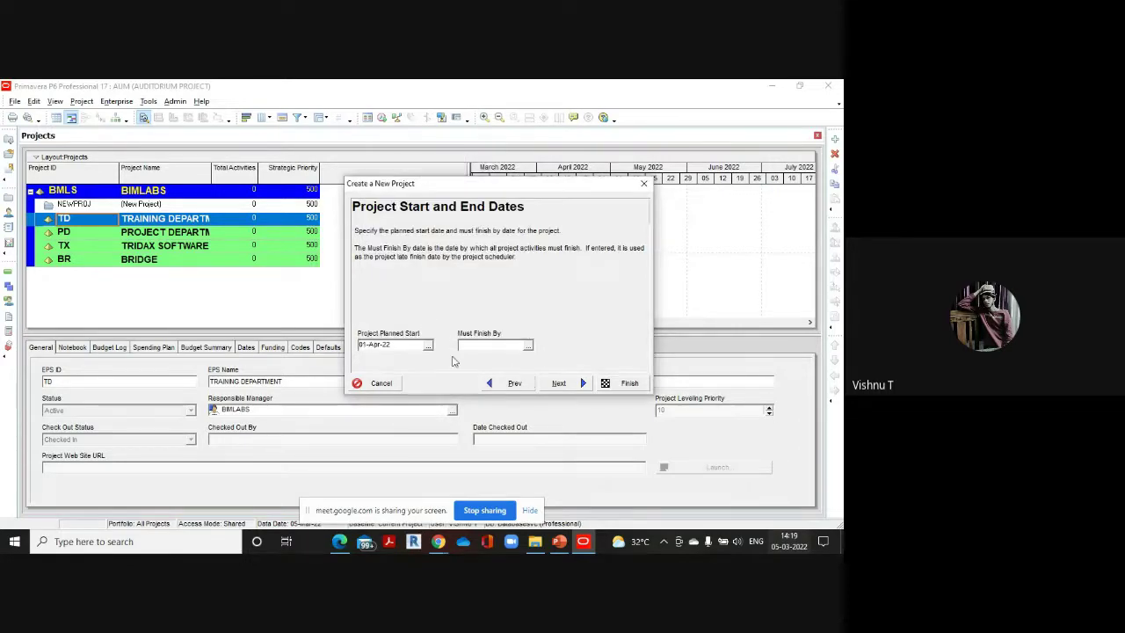
click(562, 384)
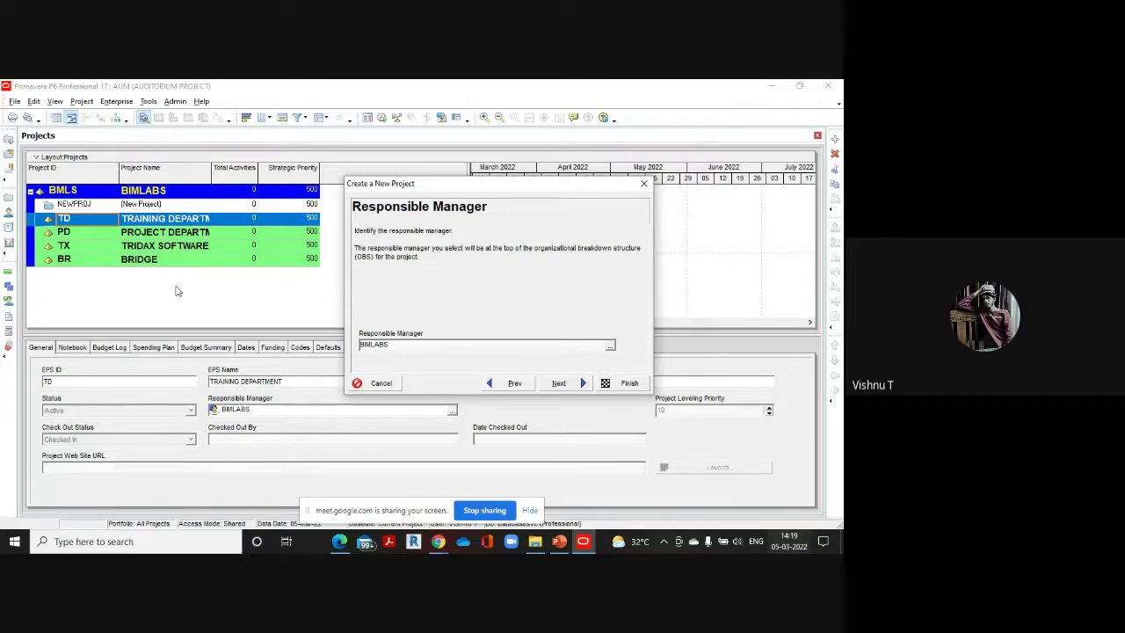
Assign the PROJECT MANAGER OBS element as responsible manager, keep Price / Unit, and finish
click(611, 347)
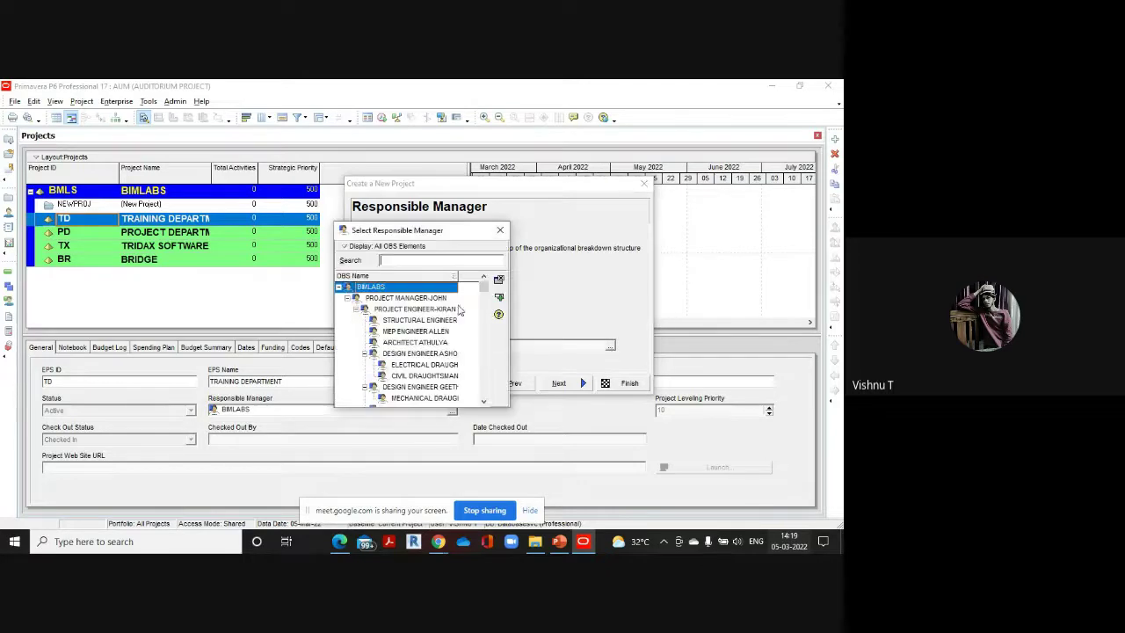
click(419, 299)
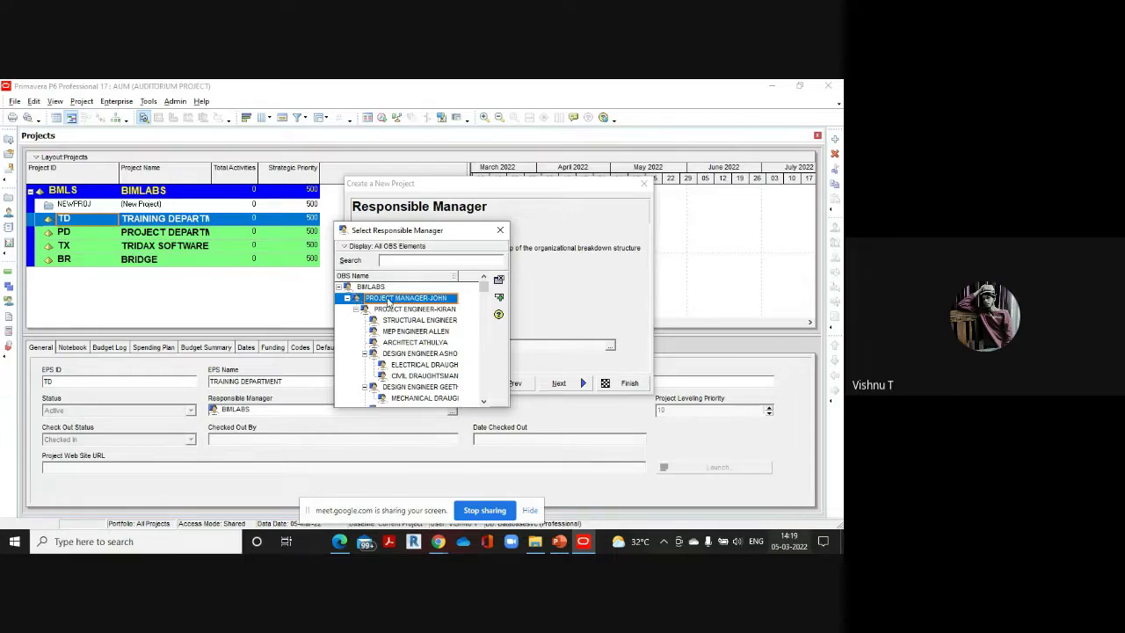
double_click(387, 301)
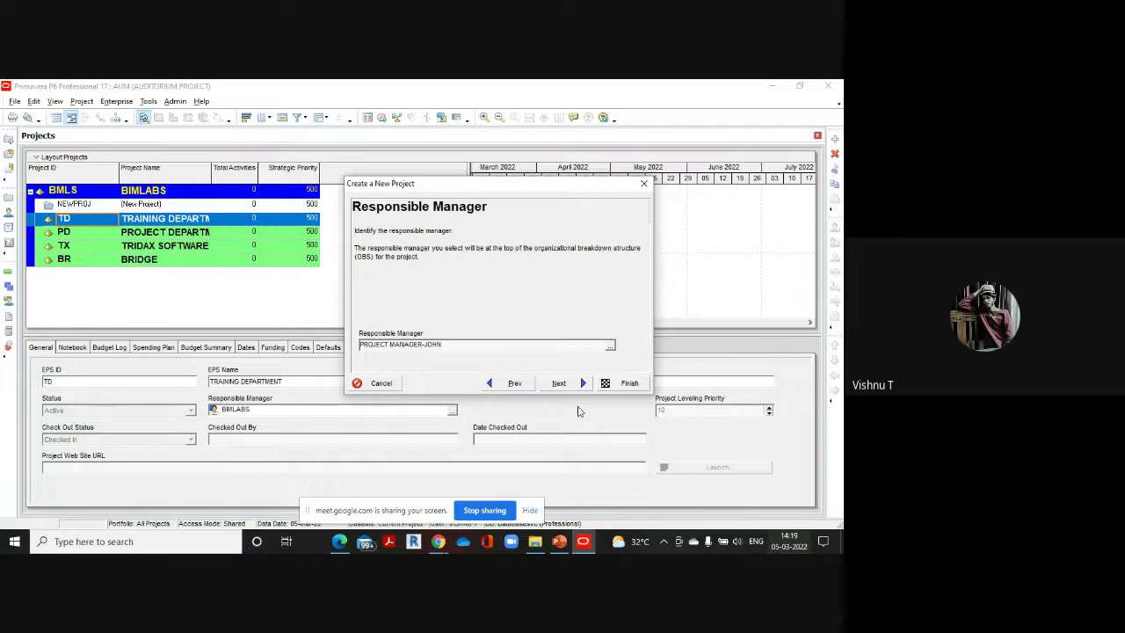
click(566, 384)
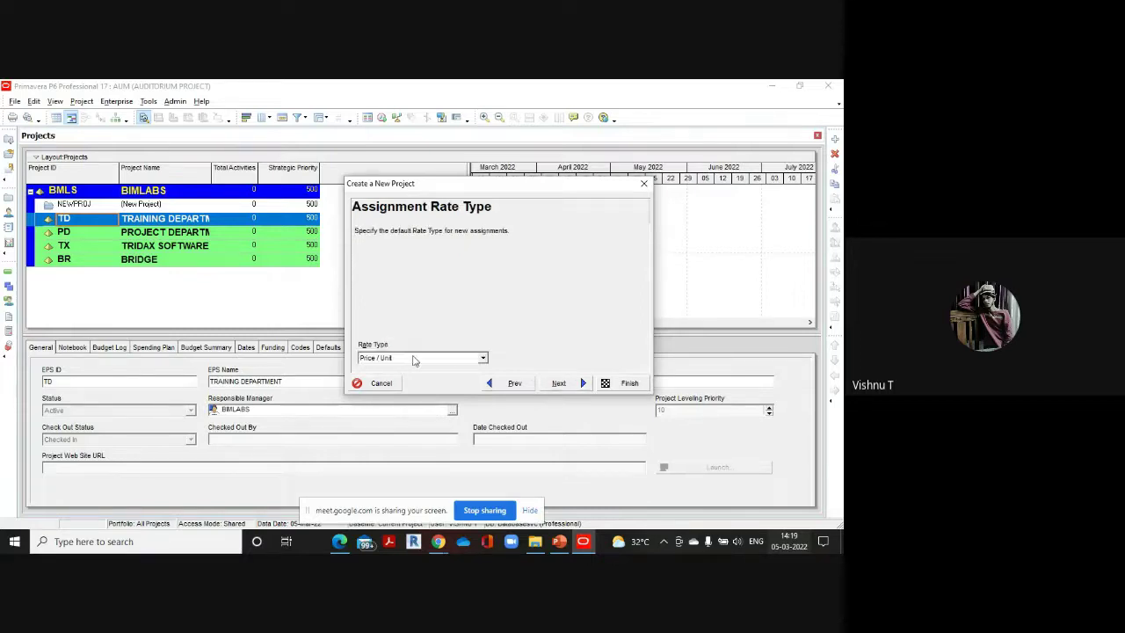
click(557, 383)
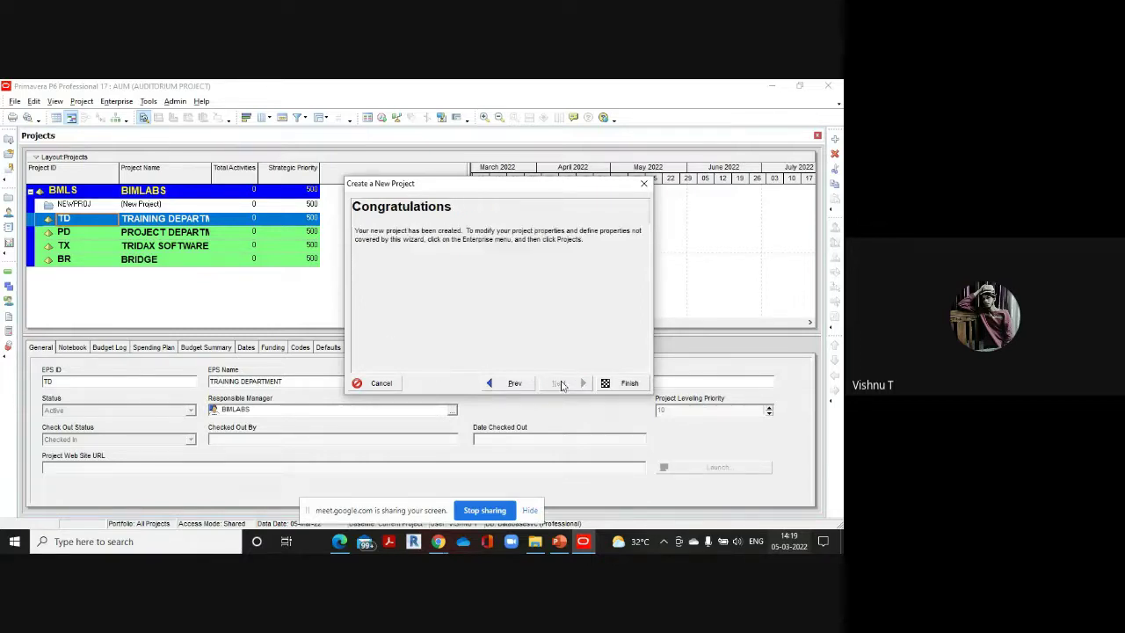
click(629, 383)
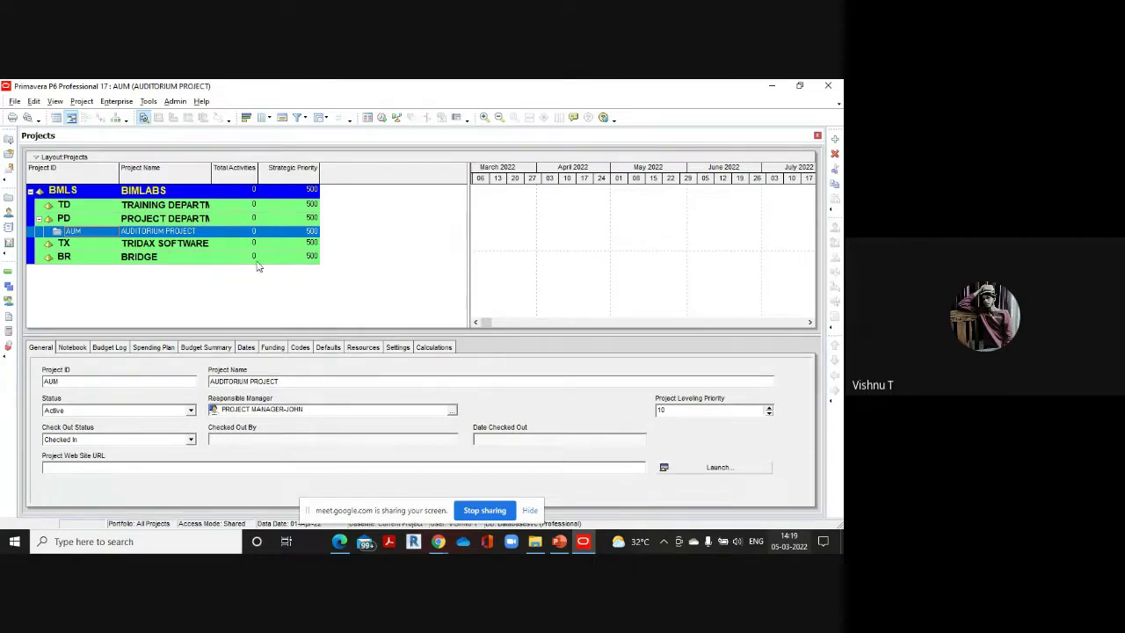
Select TRIDAX SOFTWARE, then the new AUM row to view its General details
click(136, 245)
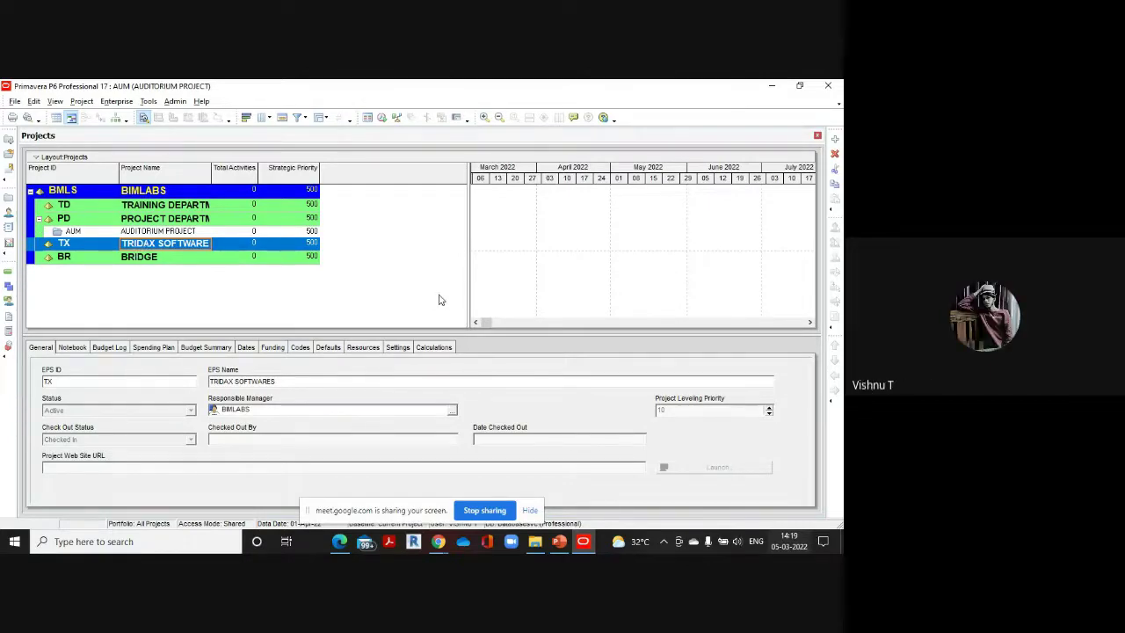
click(168, 232)
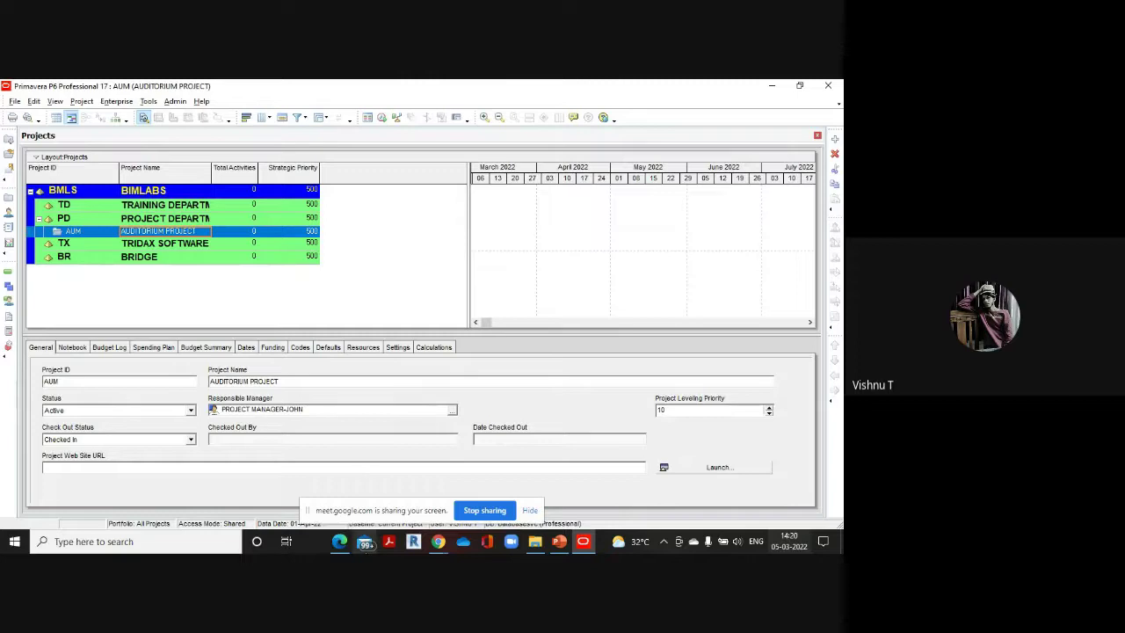
mouse_move(339, 541)
click(347, 483)
scroll(284, 392, down, 5)
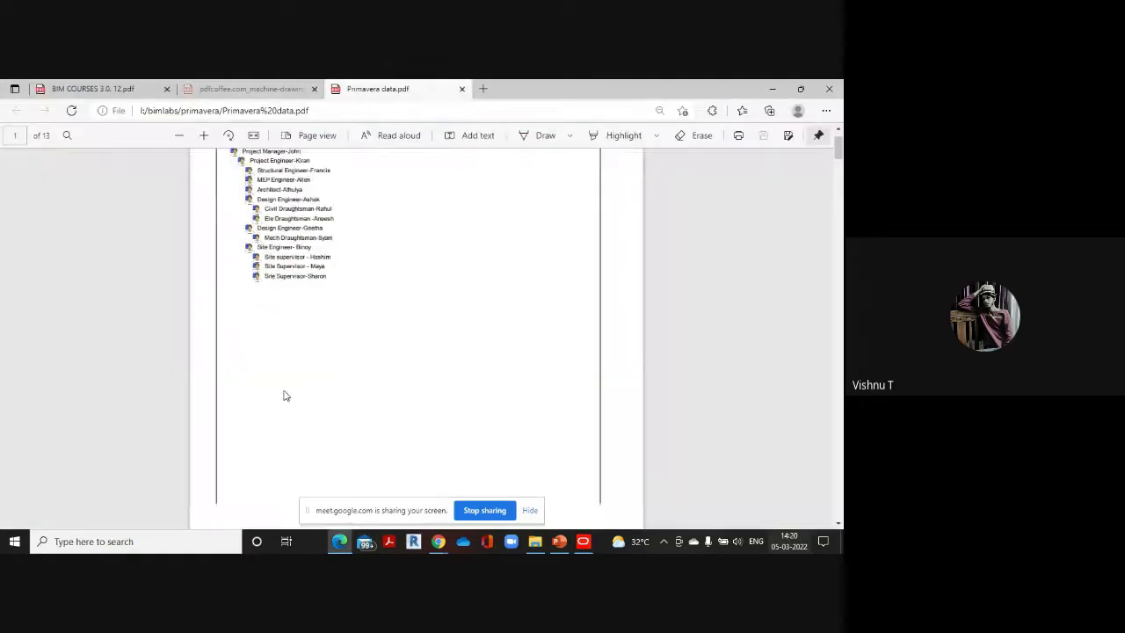
scroll(308, 381, down, 15)
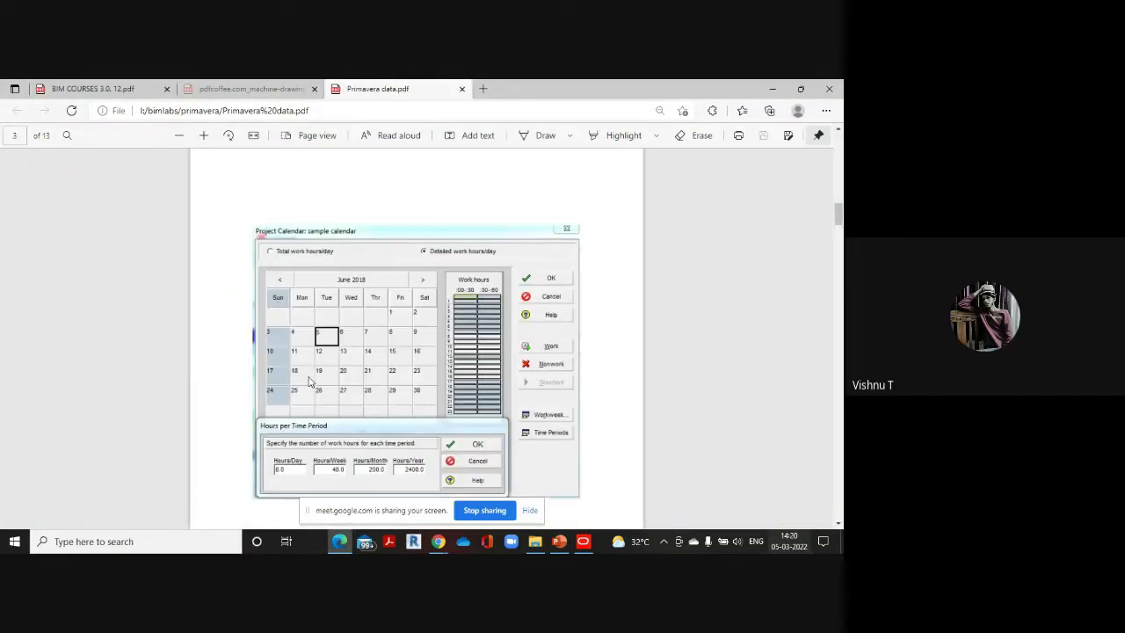
scroll(317, 386, down, 6)
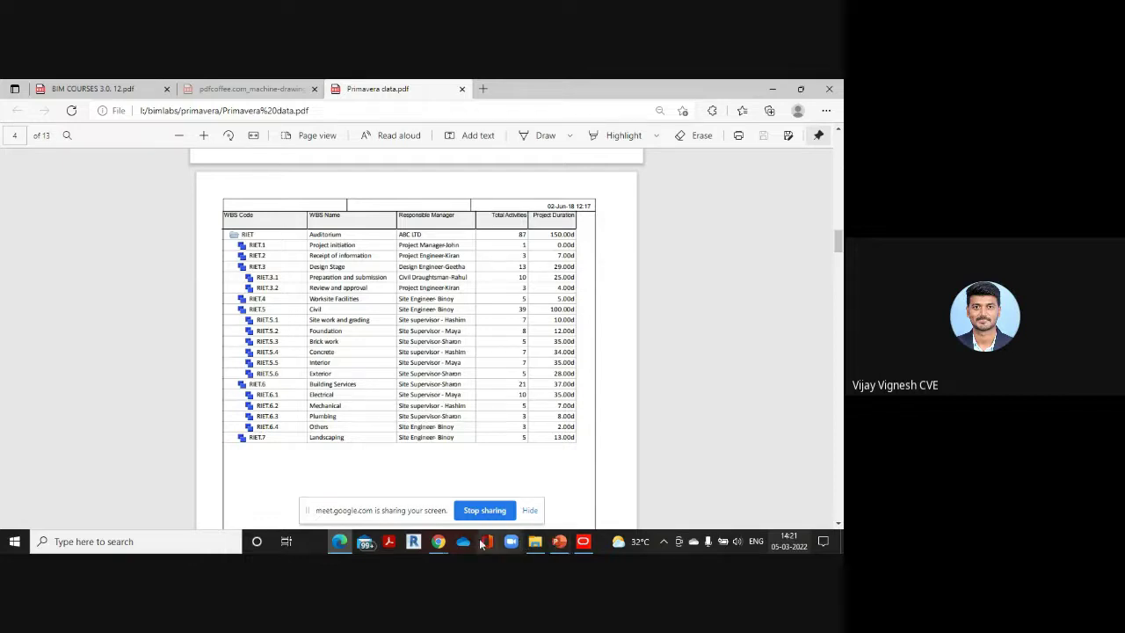
mouse_move(579, 545)
click(585, 482)
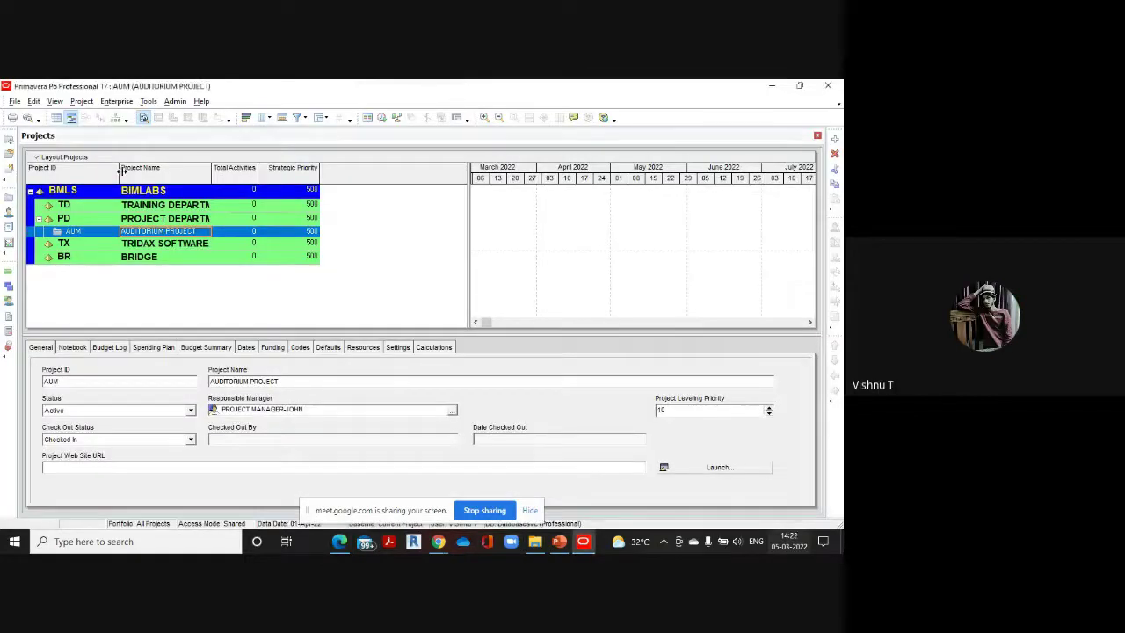
Open the AUM project's WBS view and widen the table to show Total Activities
click(81, 101)
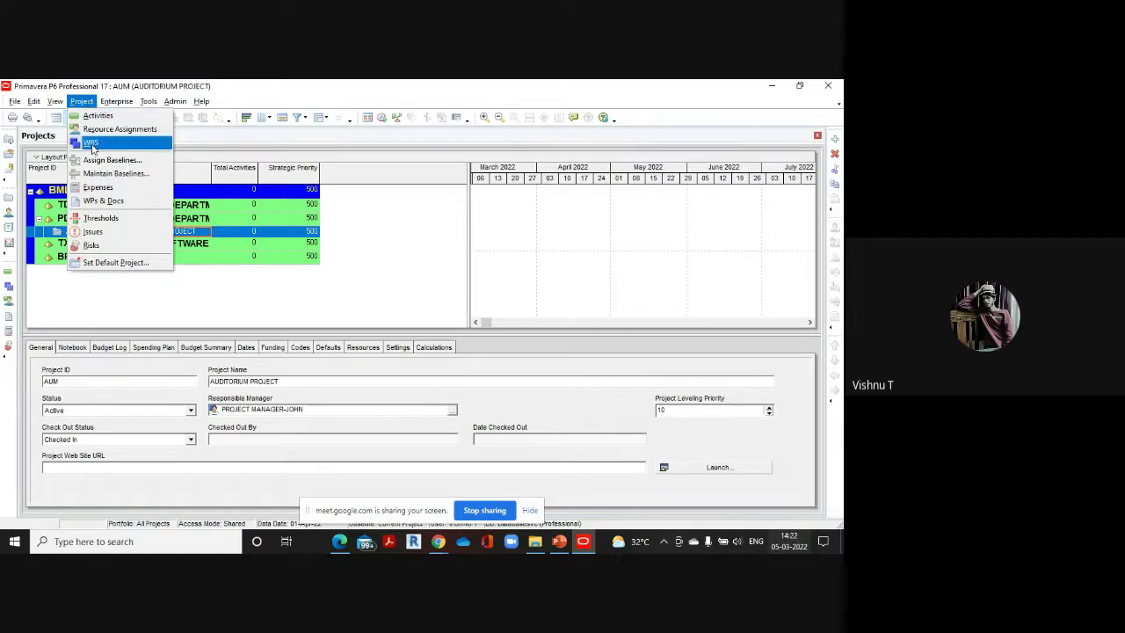
click(91, 143)
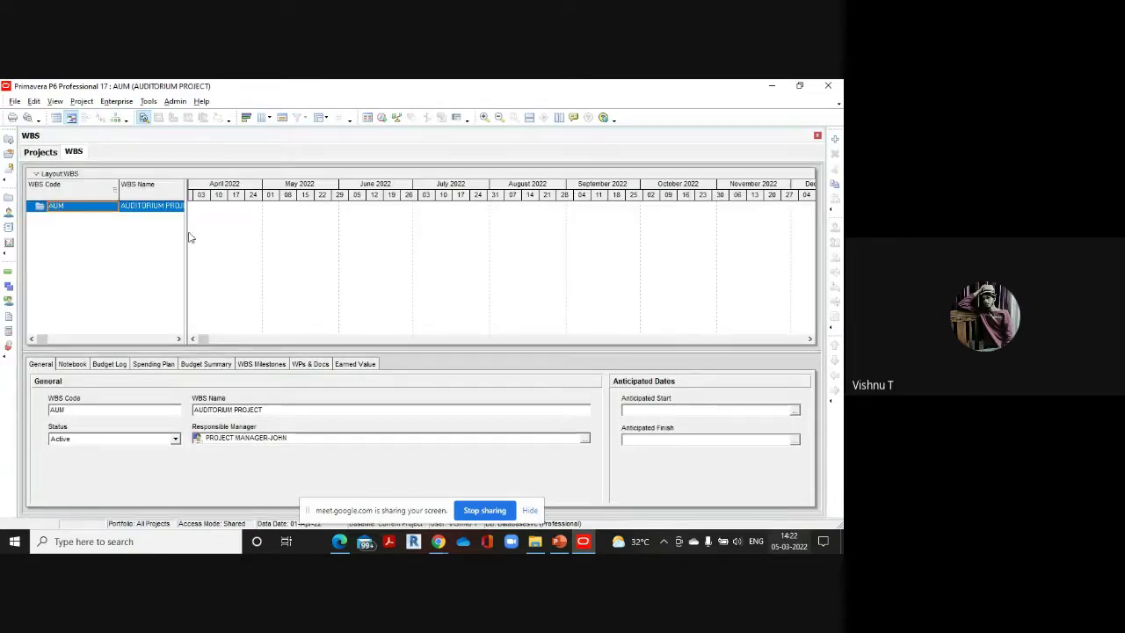
drag(186, 232, 398, 236)
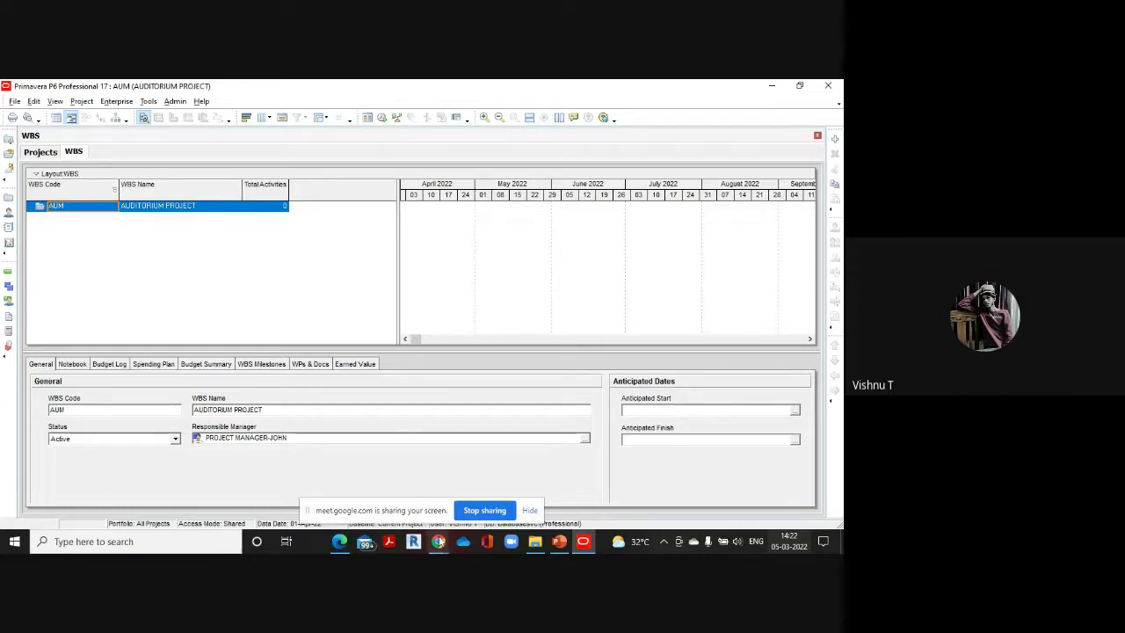
mouse_move(339, 541)
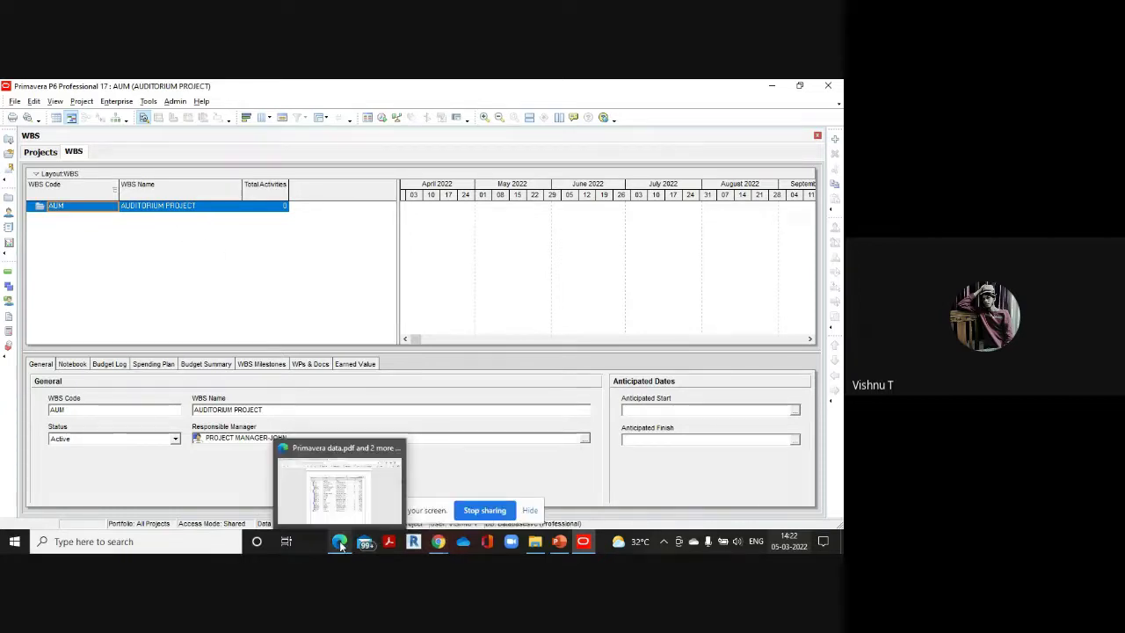
click(330, 463)
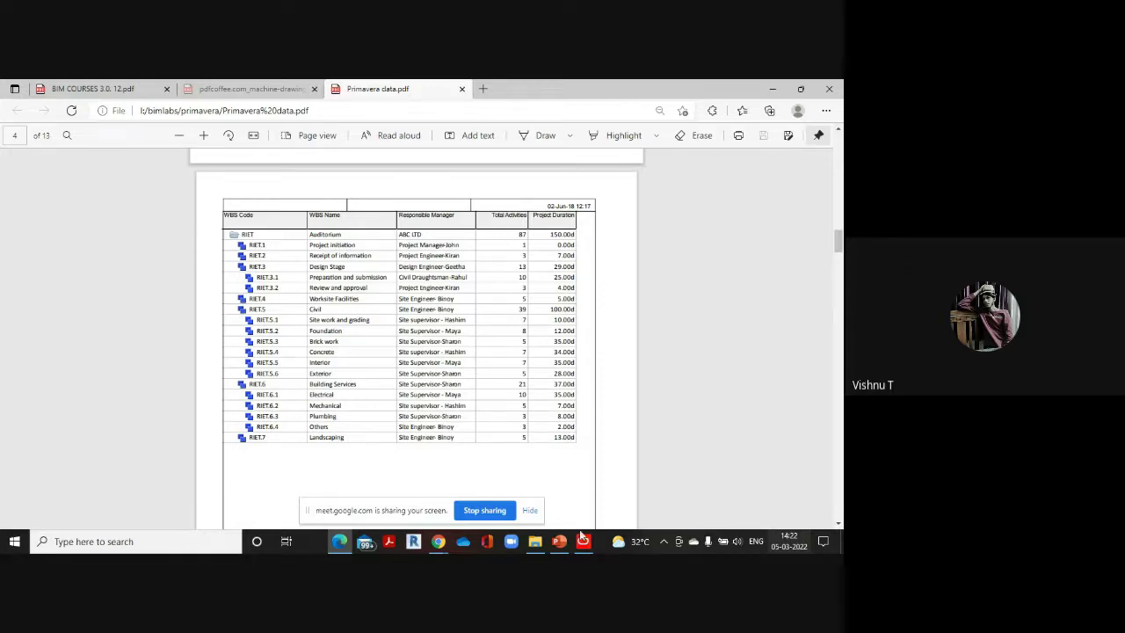
mouse_move(584, 538)
click(584, 501)
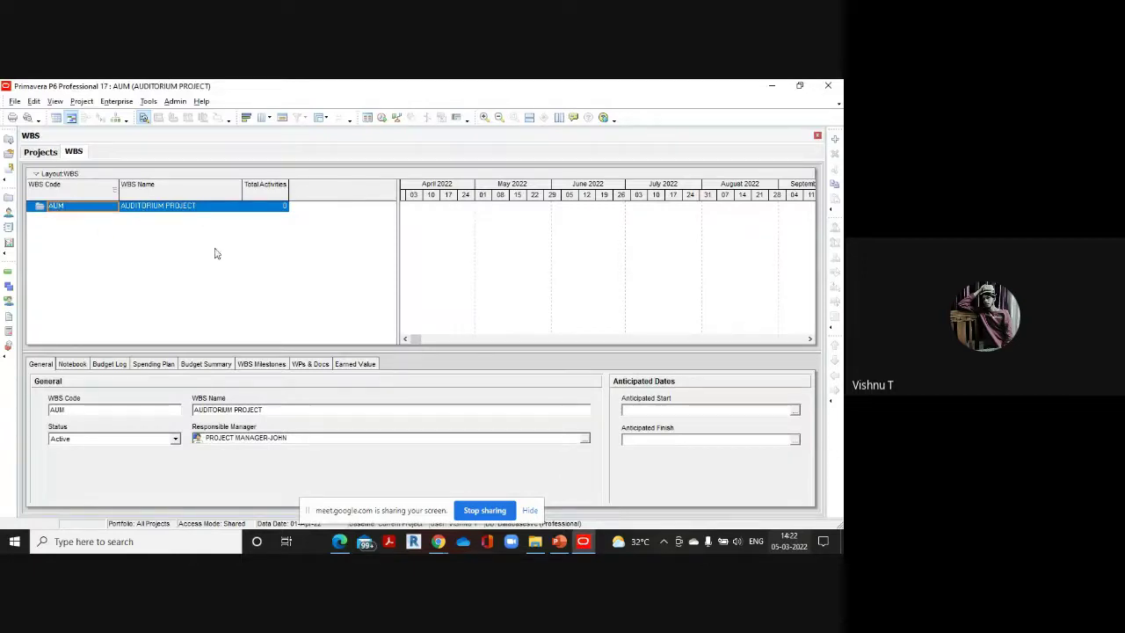
Add WBS element AUM.1 under AUM and type its name PROJECT INITIATION
click(835, 140)
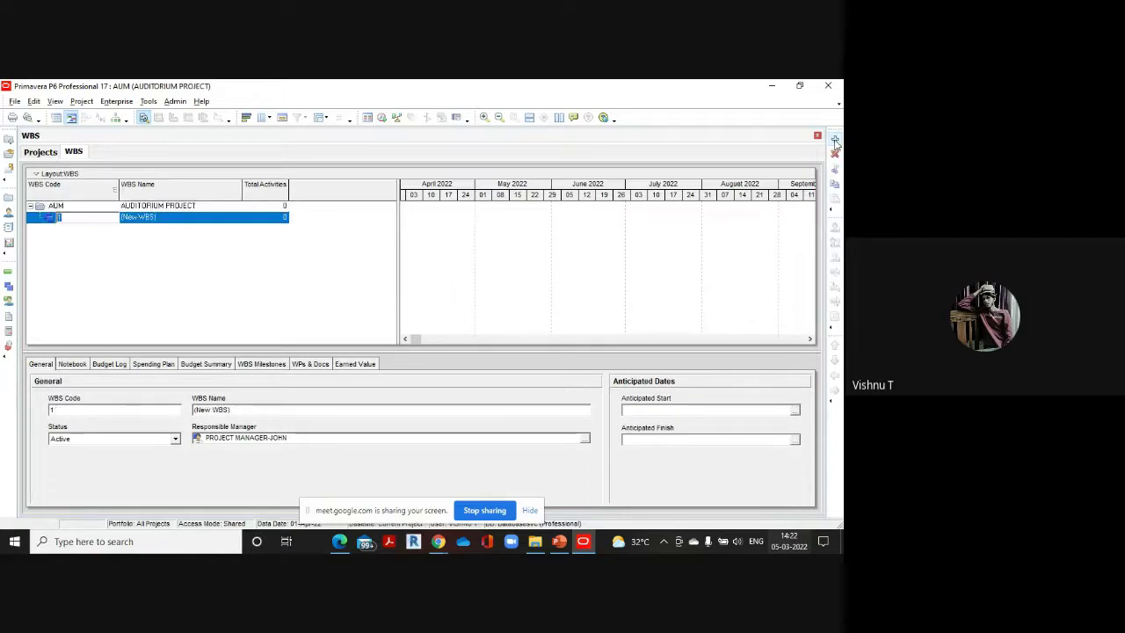
click(181, 217)
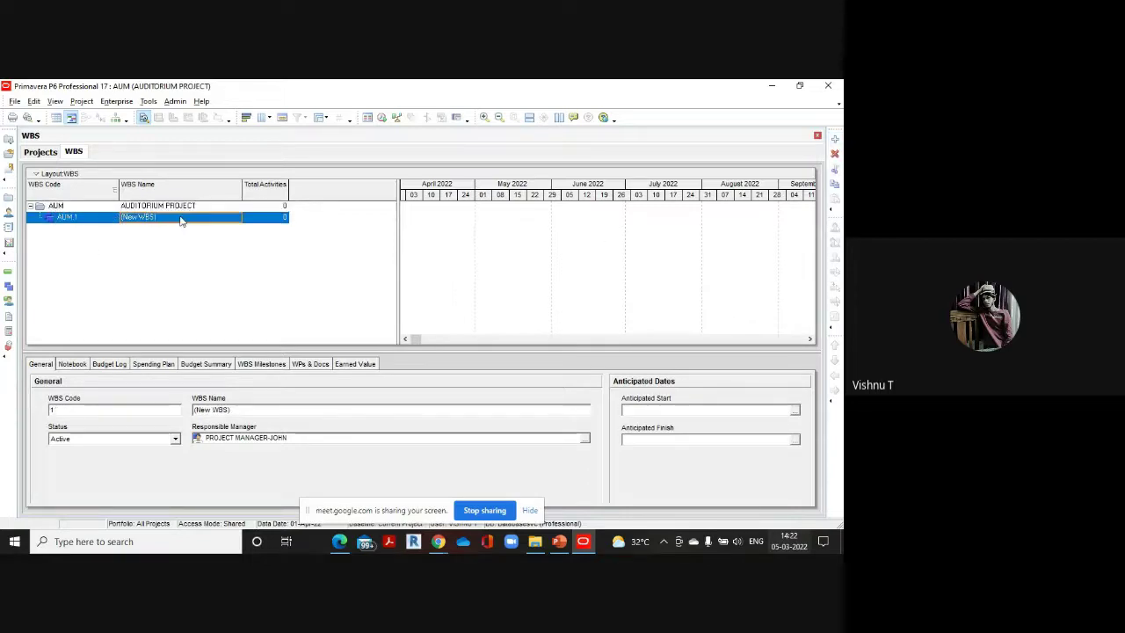
click(181, 217)
key(BackSpace)
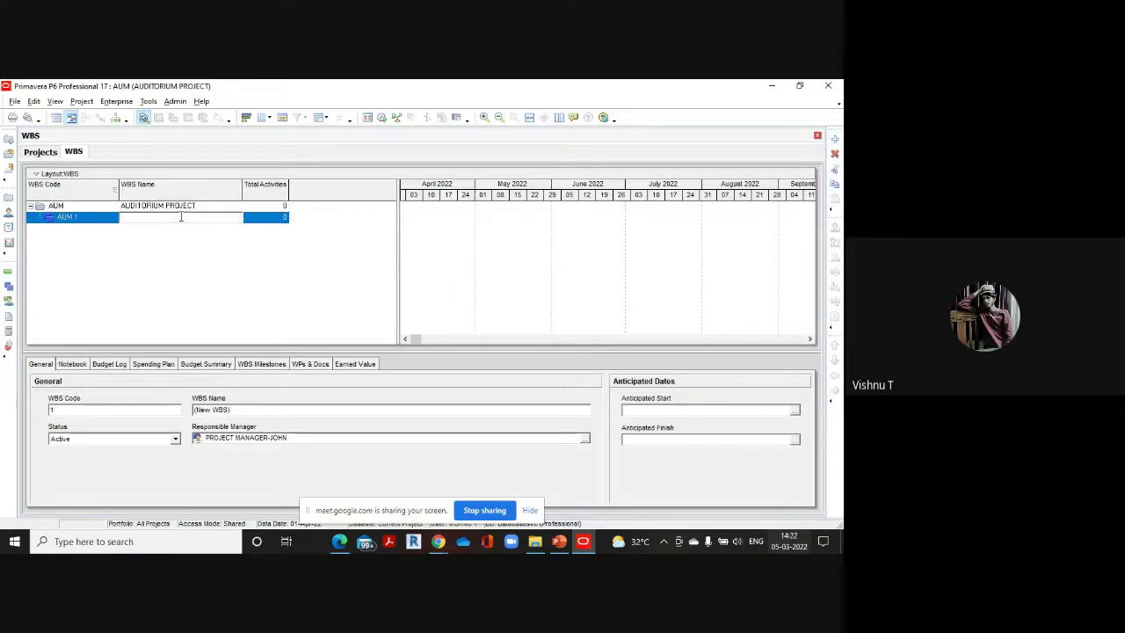
text(P)
key(BackSpace)
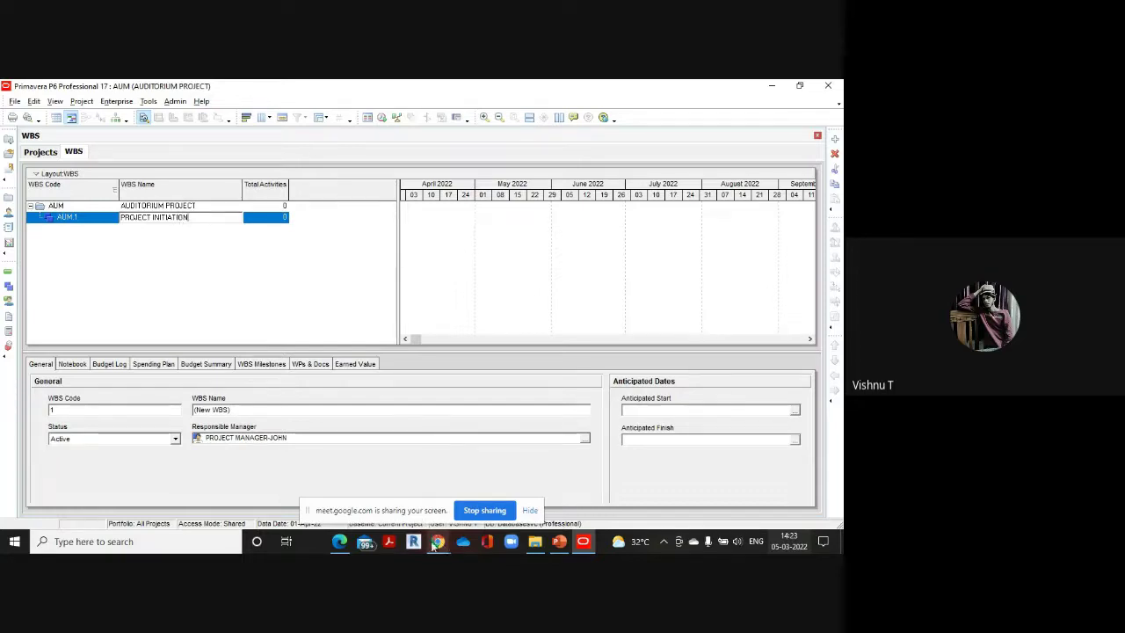
mouse_move(345, 547)
click(343, 460)
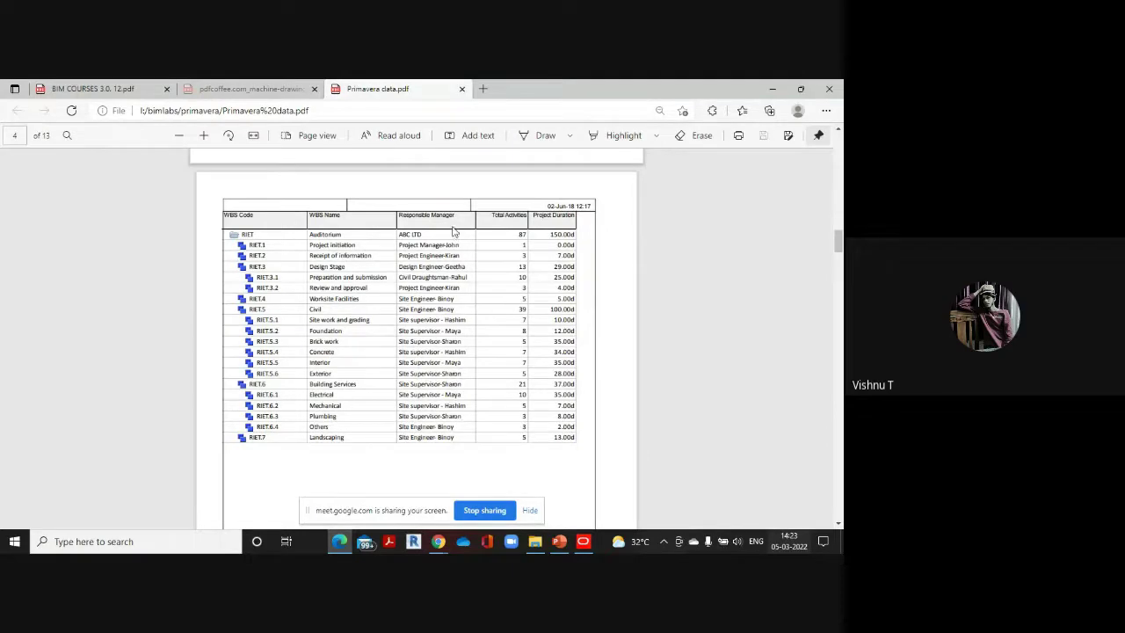
mouse_move(583, 541)
click(596, 490)
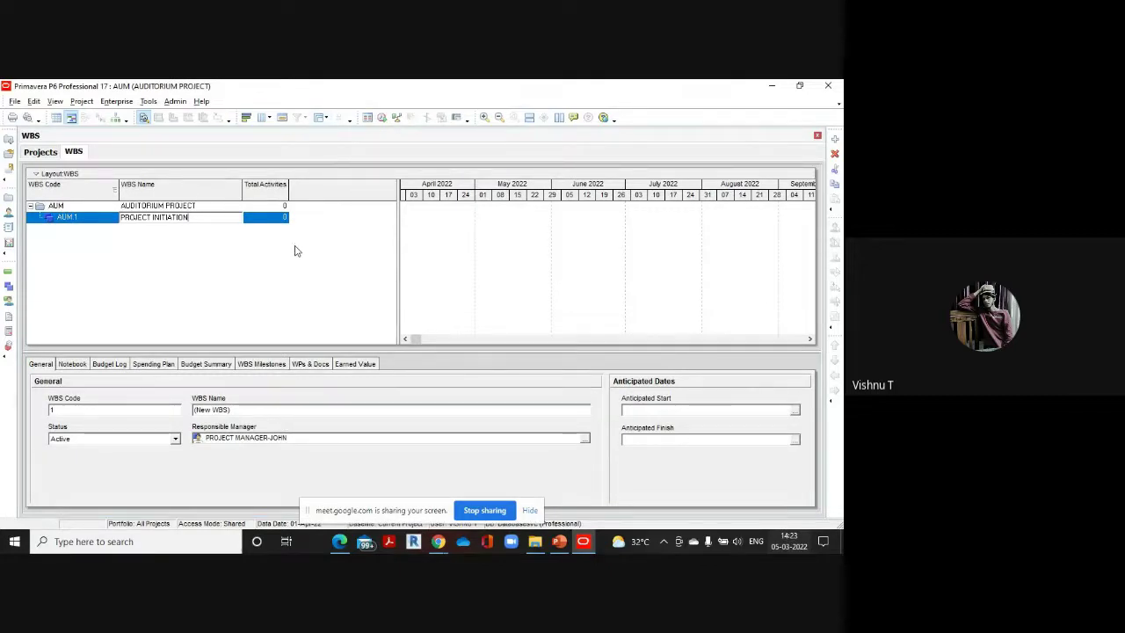
Commit the name PROJECT INITIATION and add a Responsible Manager column to the WBS table
key(Return)
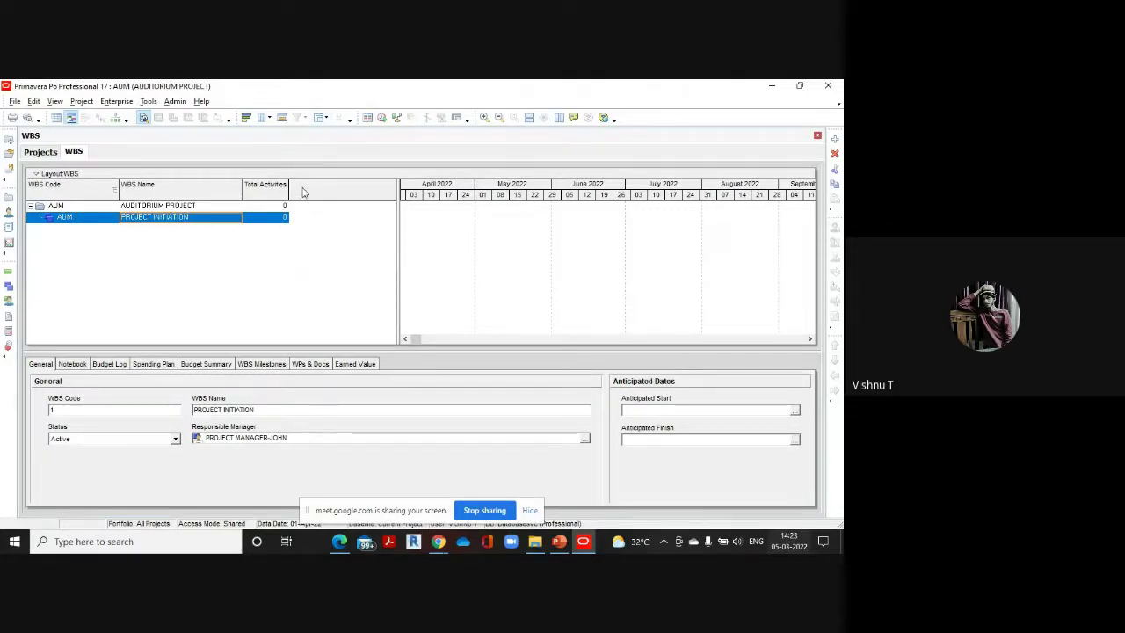
right_click(303, 191)
mouse_move(337, 303)
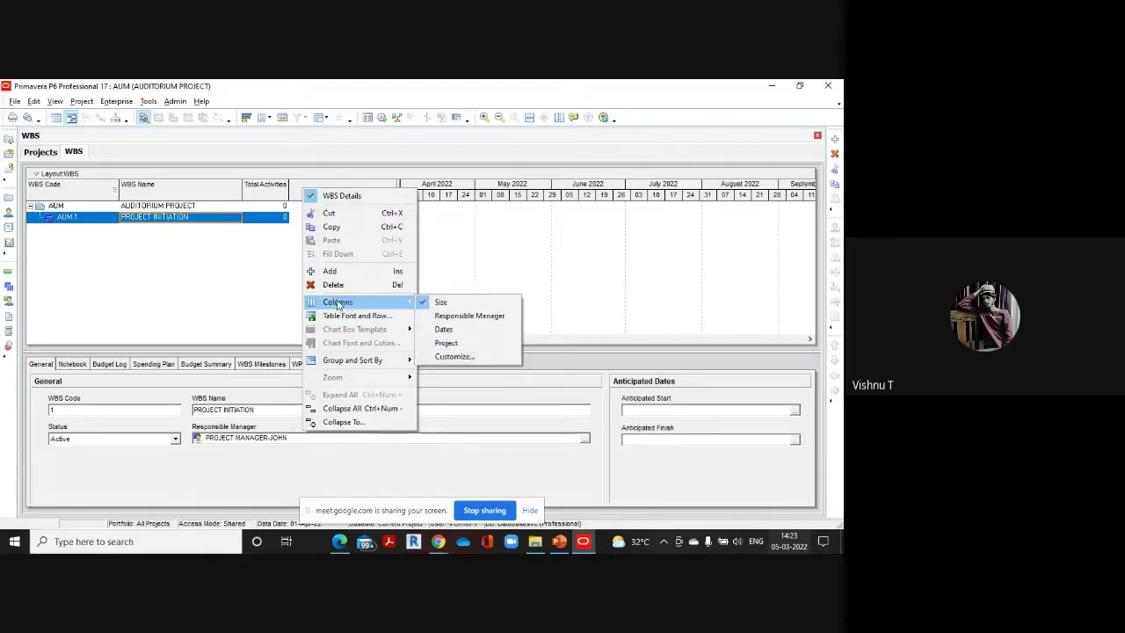
click(477, 316)
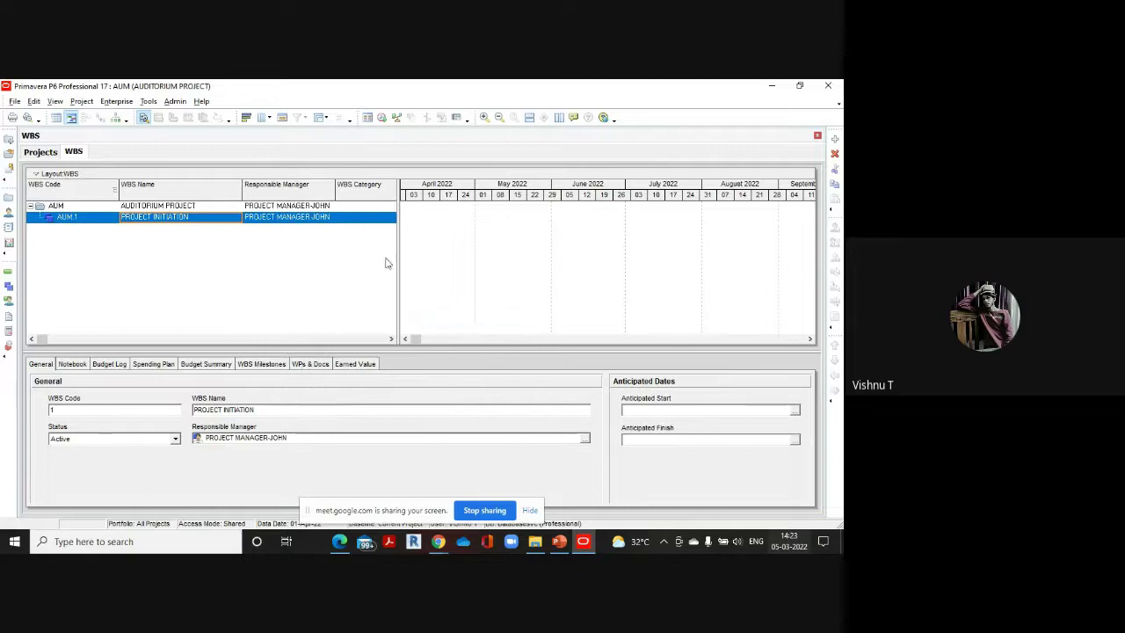
Keep the project manager as PROJECT INITIATION's responsible manager from the OBS list
click(327, 218)
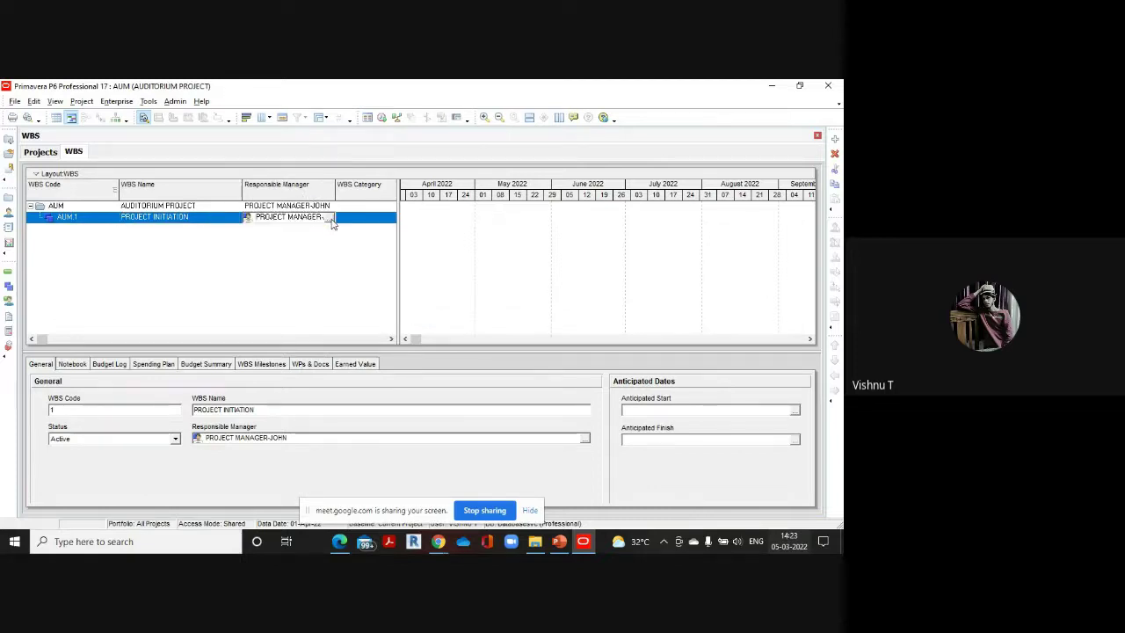
click(331, 218)
double_click(404, 301)
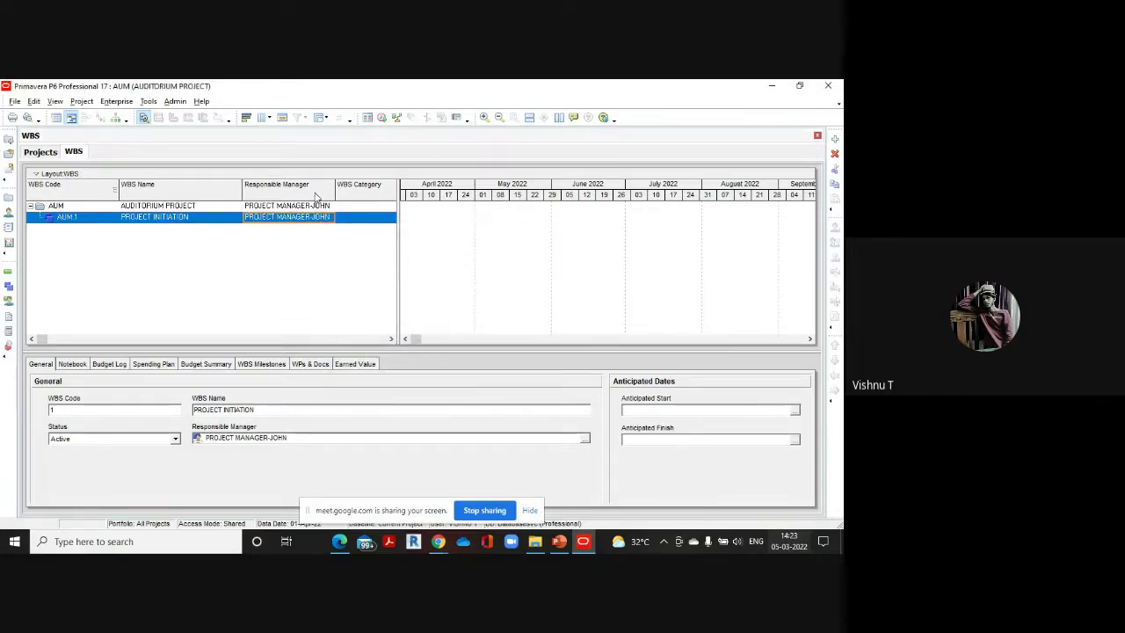
mouse_move(439, 550)
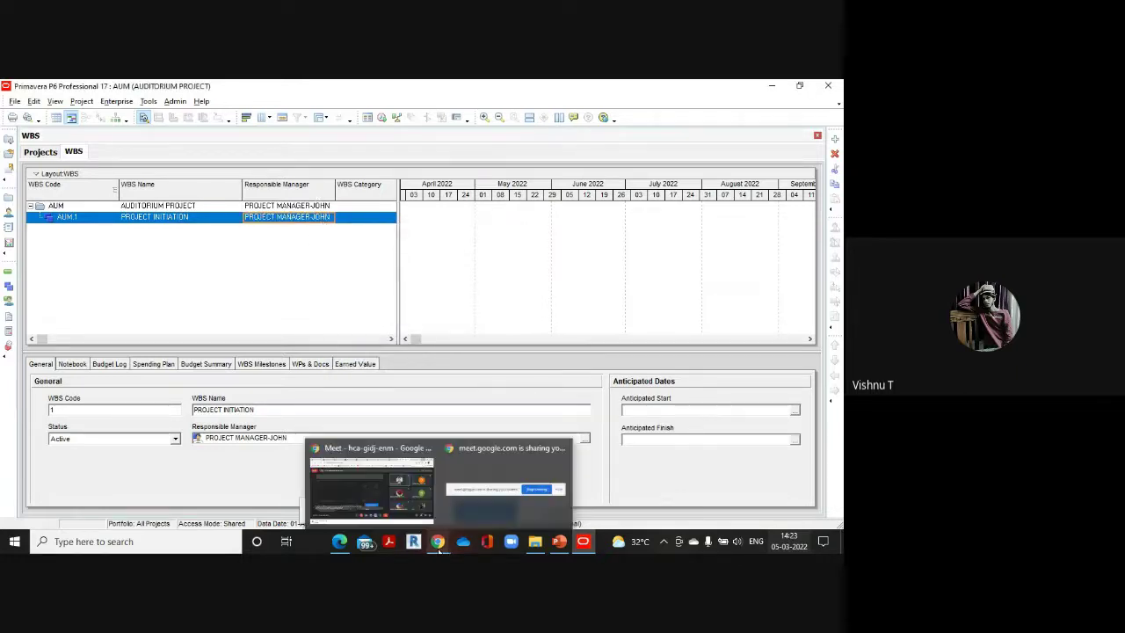
mouse_move(347, 547)
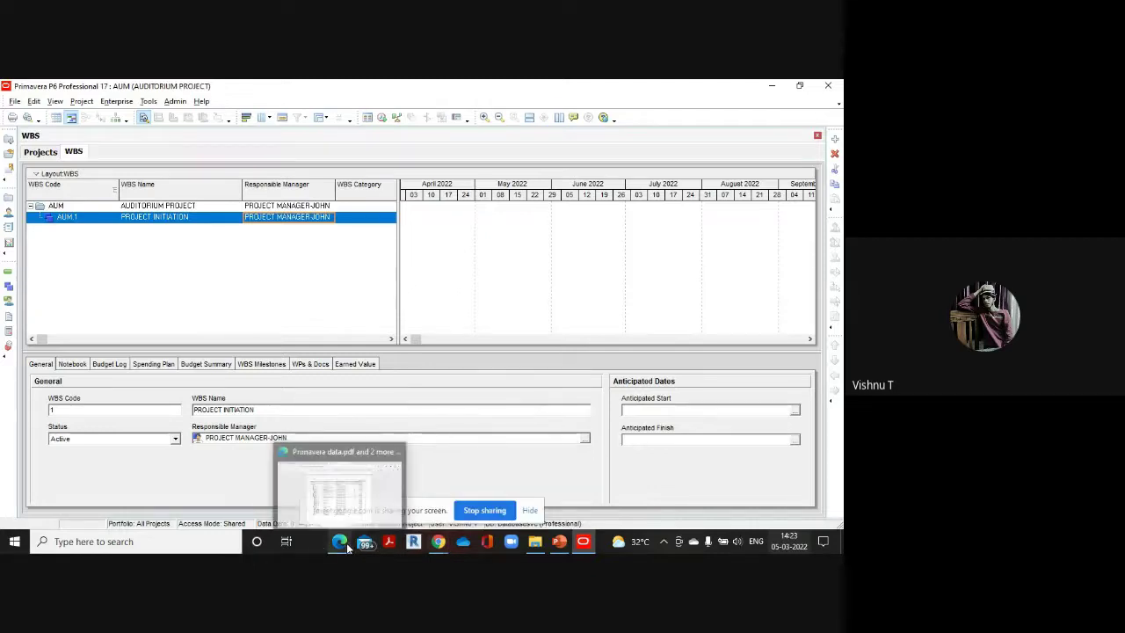
click(347, 545)
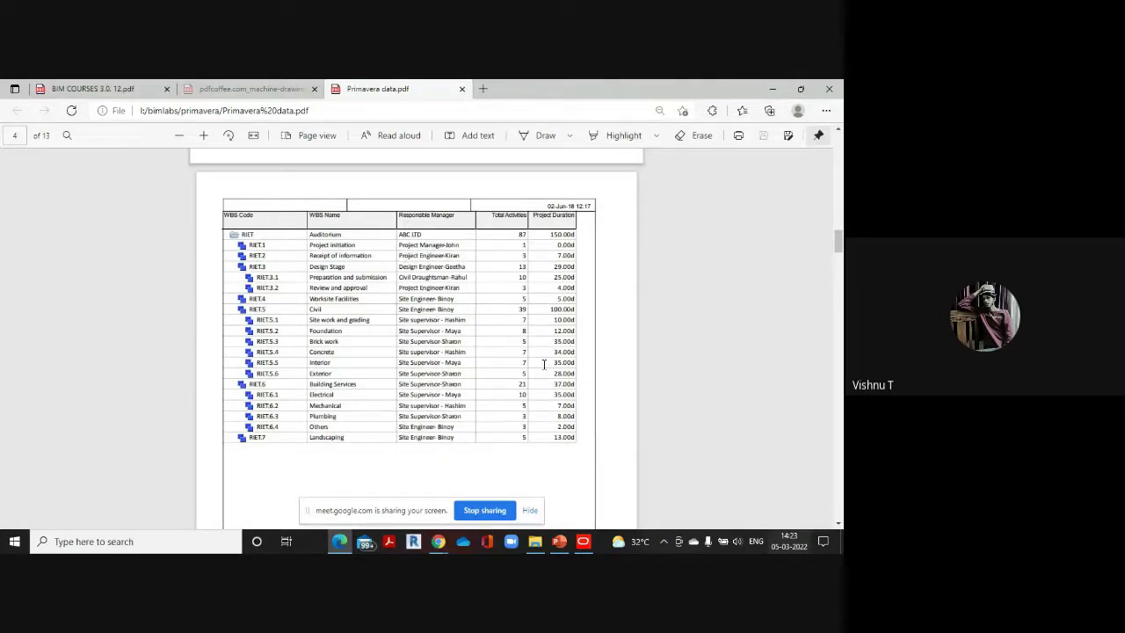
mouse_move(579, 545)
click(581, 484)
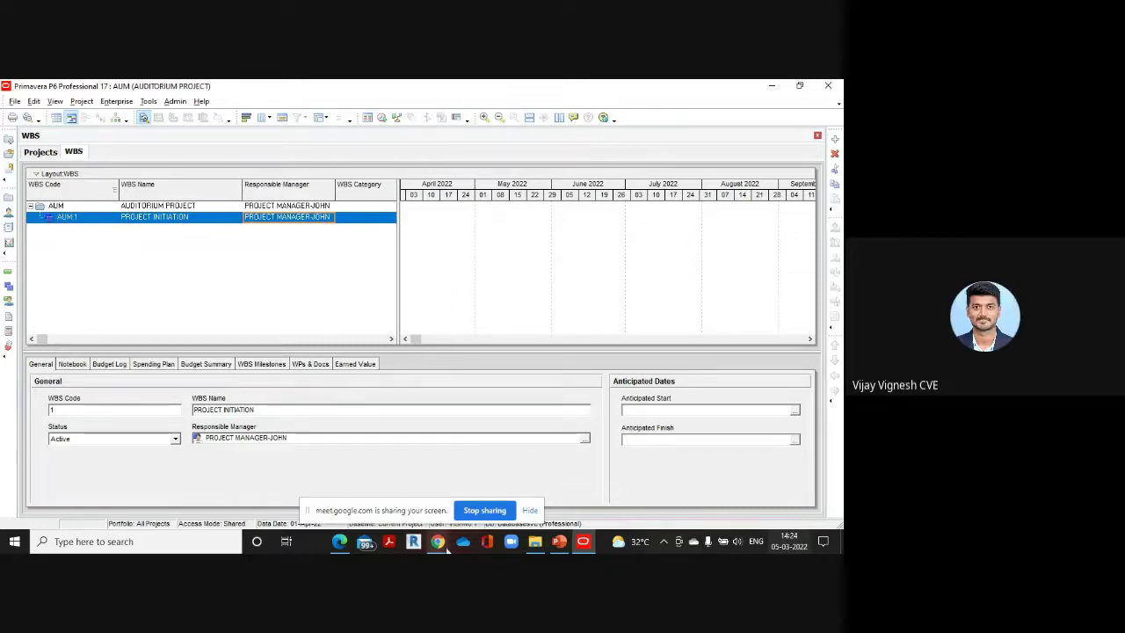
mouse_move(335, 543)
click(330, 494)
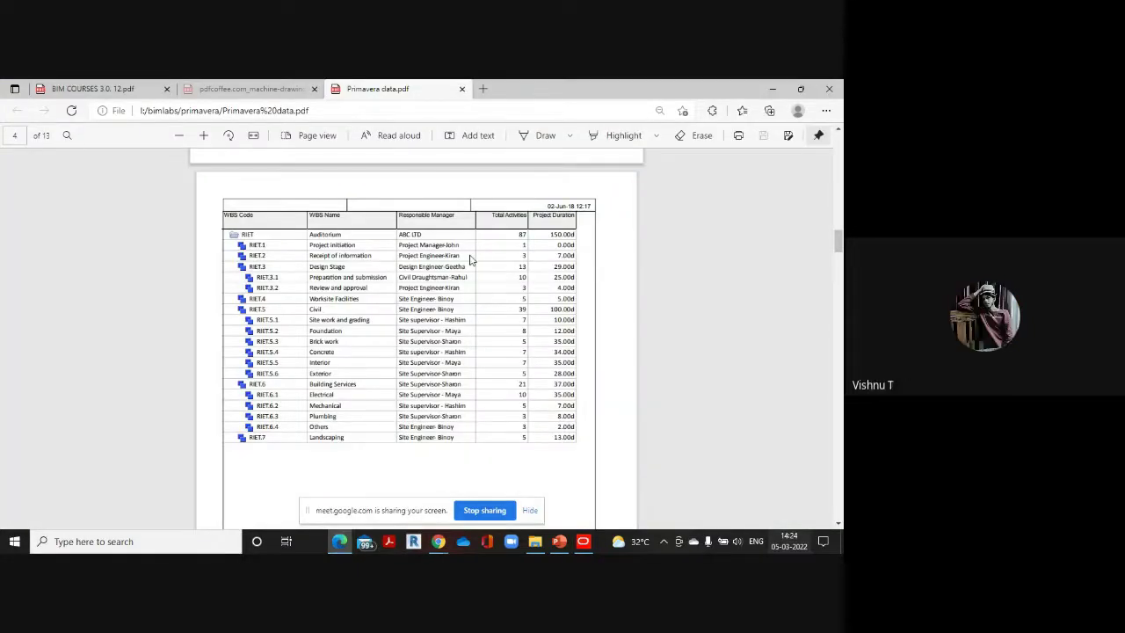
mouse_move(585, 548)
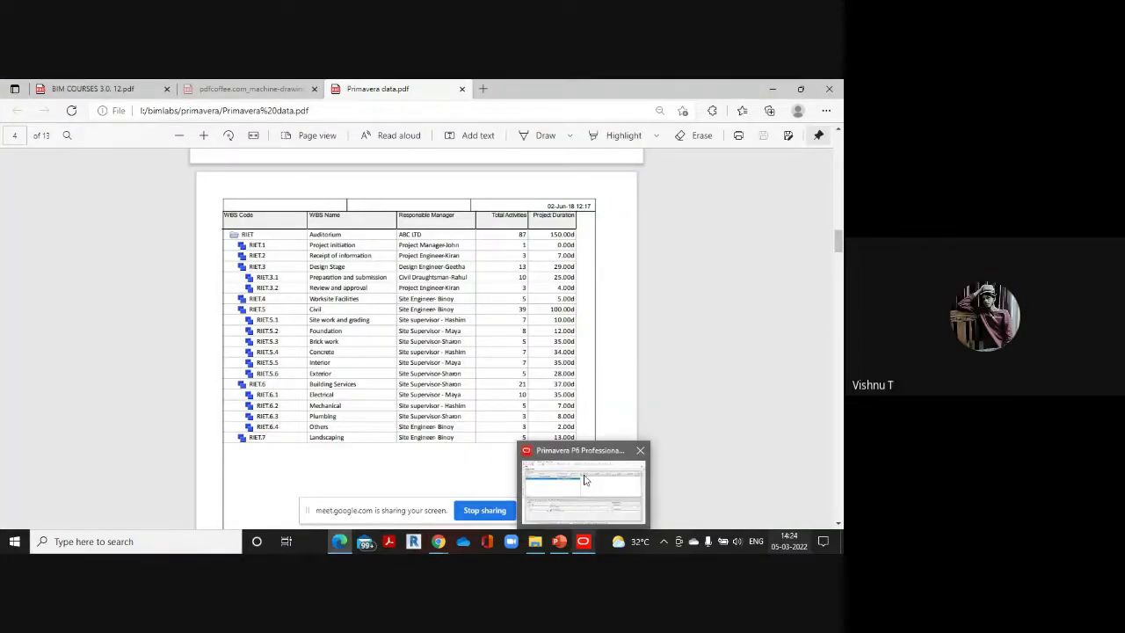
click(588, 481)
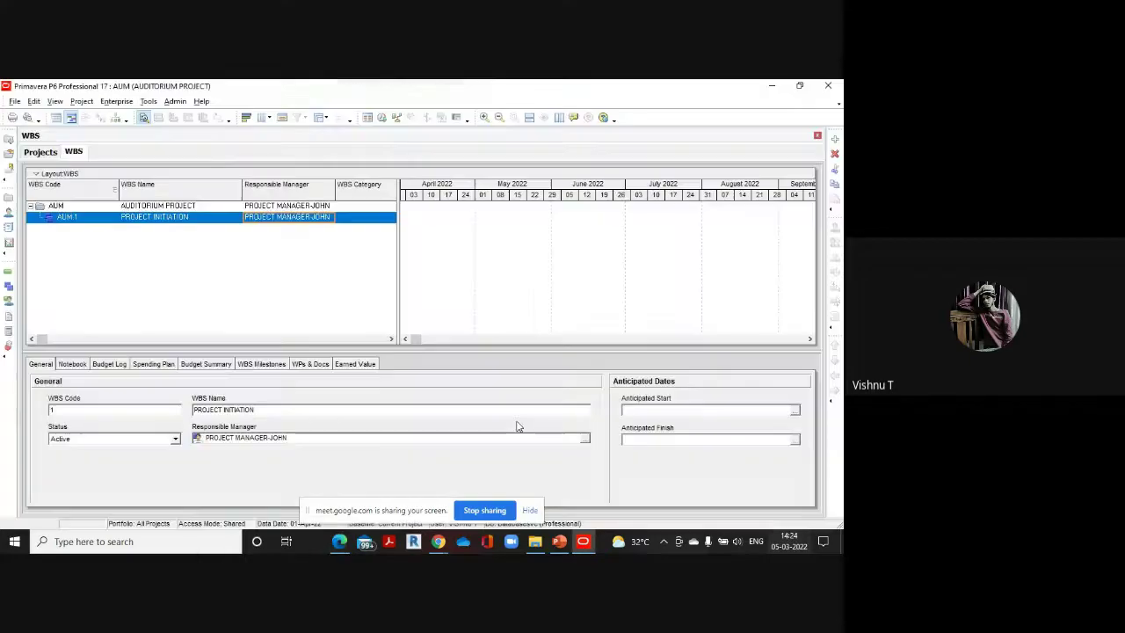
Add AUM.2 named RECEIPT OF INFORMATION, with the project engineer as responsible manager
click(834, 139)
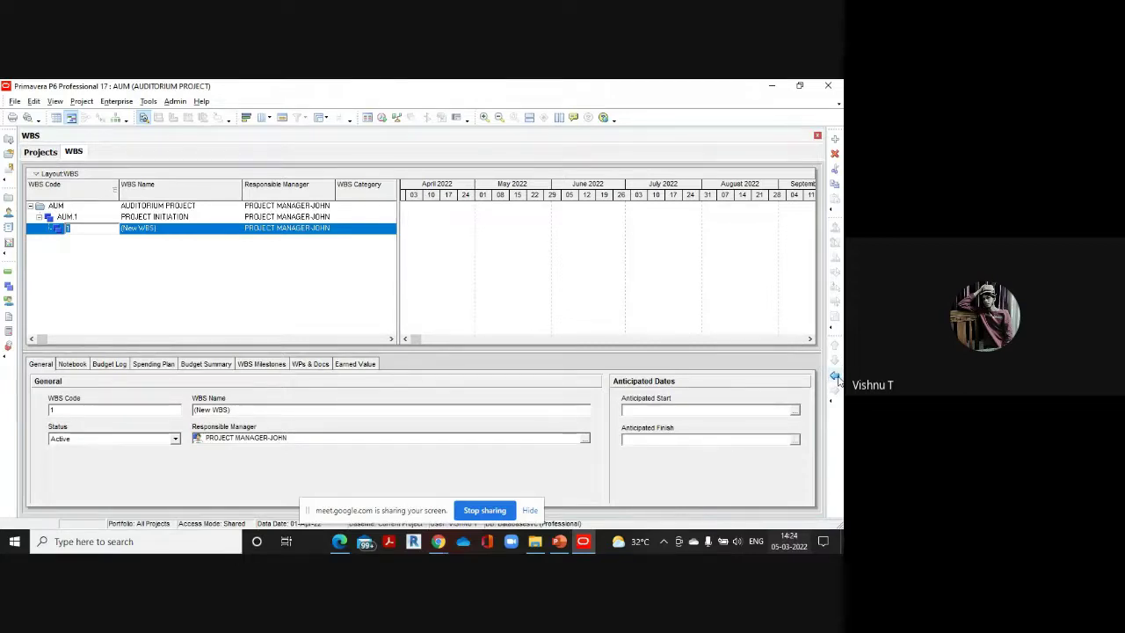
click(835, 376)
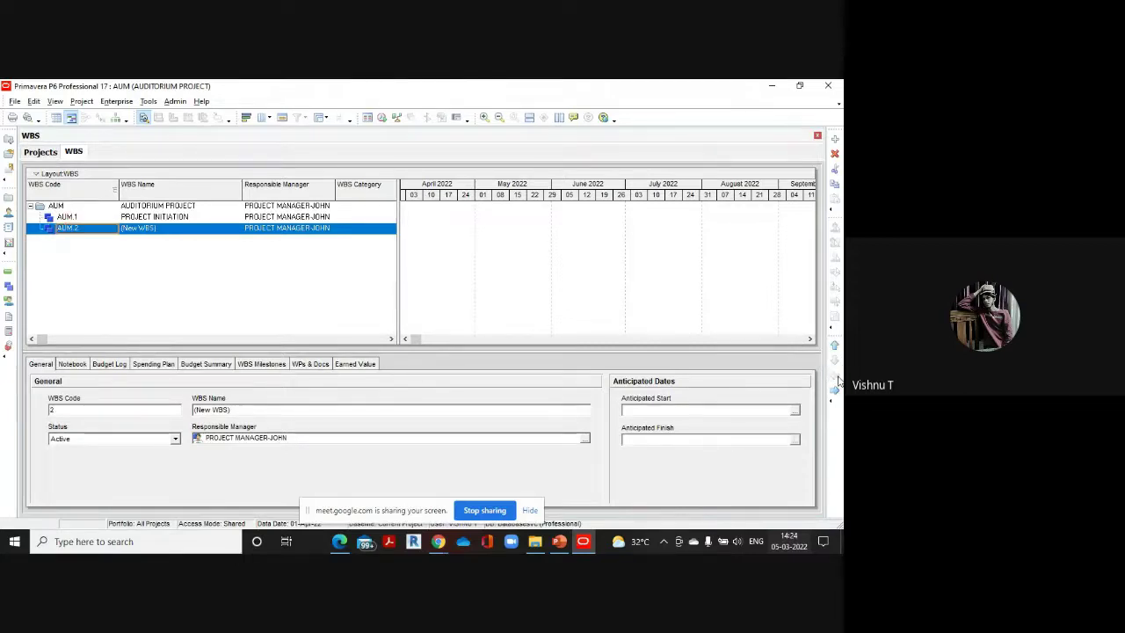
click(183, 230)
key(BackSpace)
text(RECEIPT )
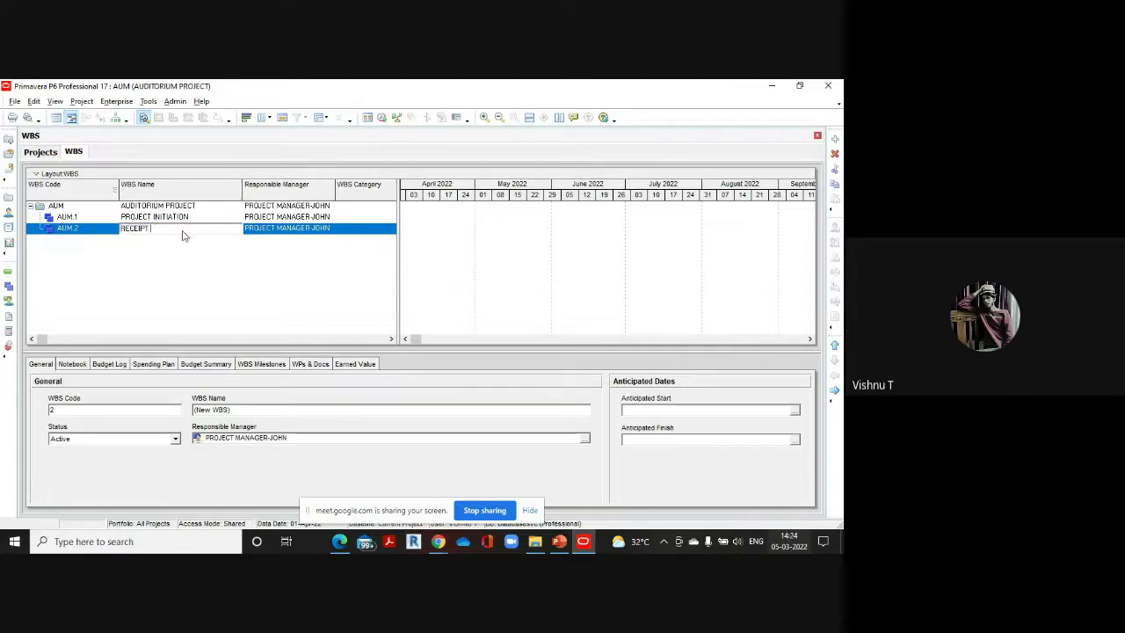
text(OF INFORMATION)
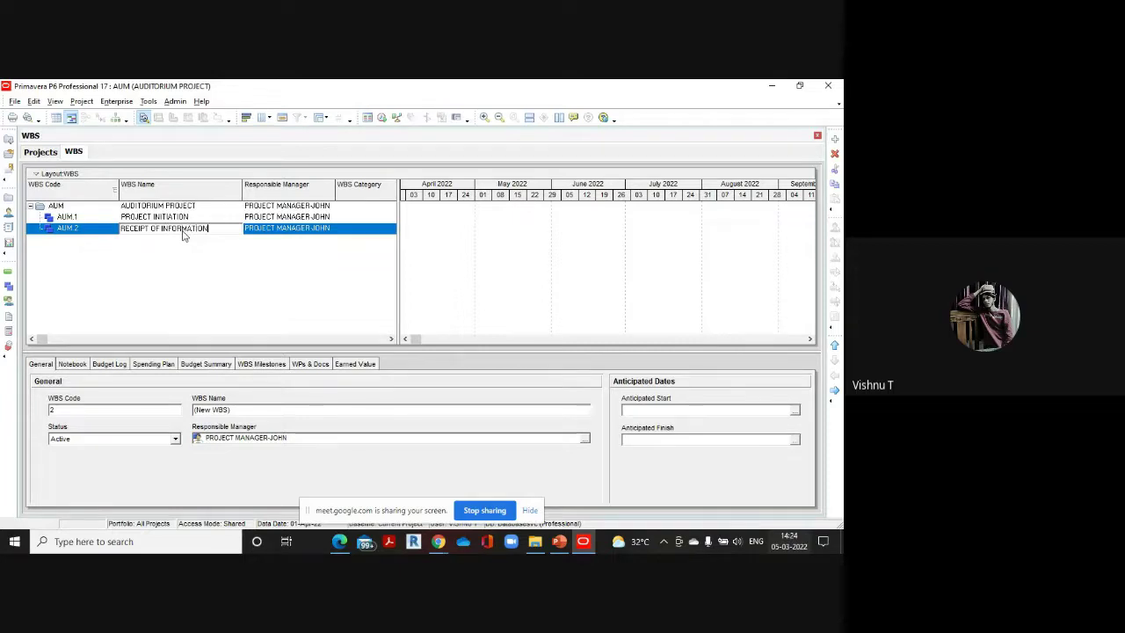
click(336, 230)
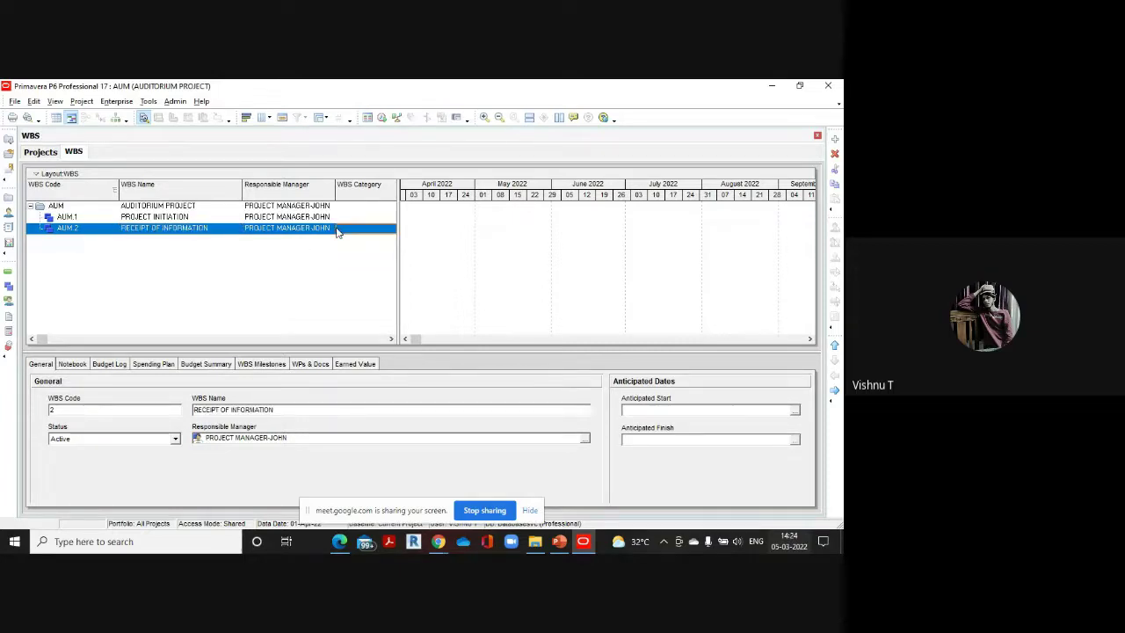
click(330, 230)
click(330, 231)
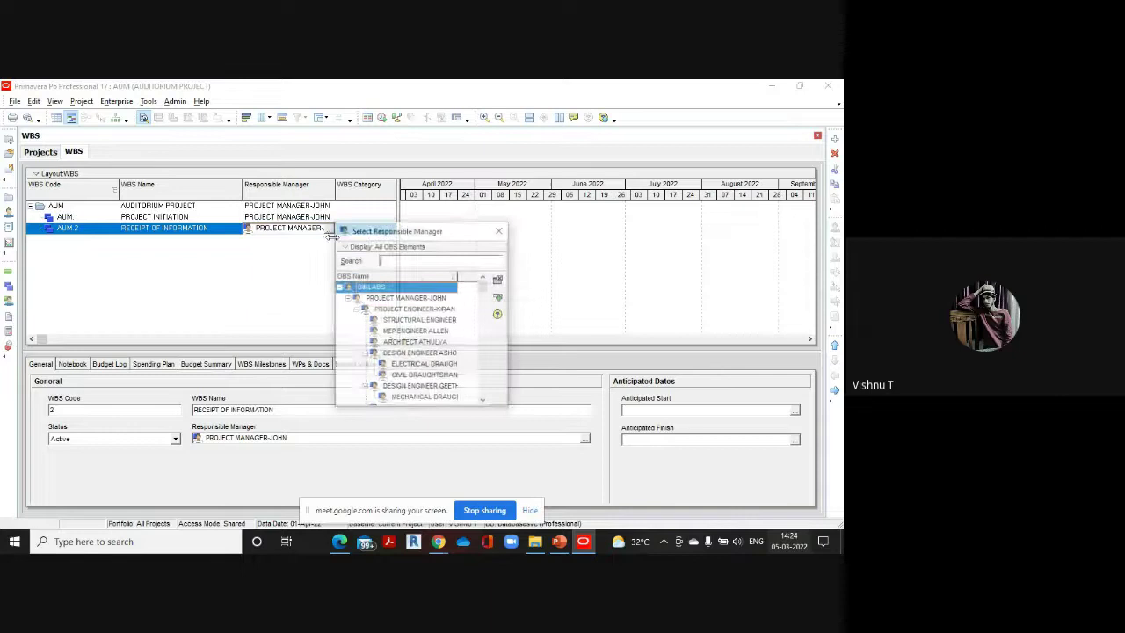
double_click(419, 315)
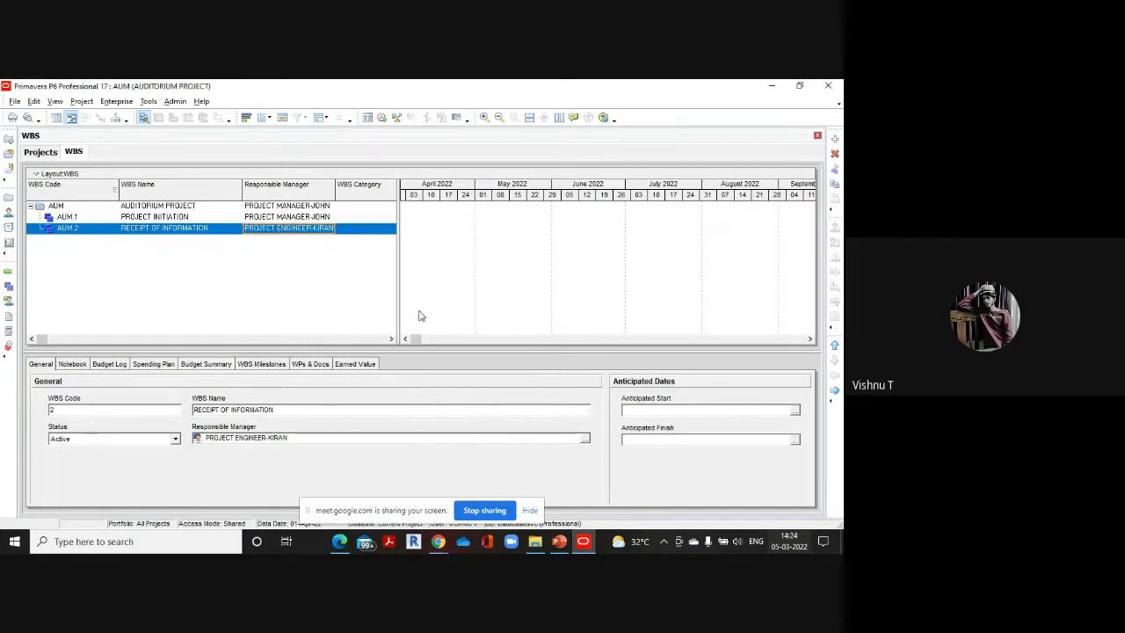
Add another WBS element with code 3, creating AUM.3
click(834, 139)
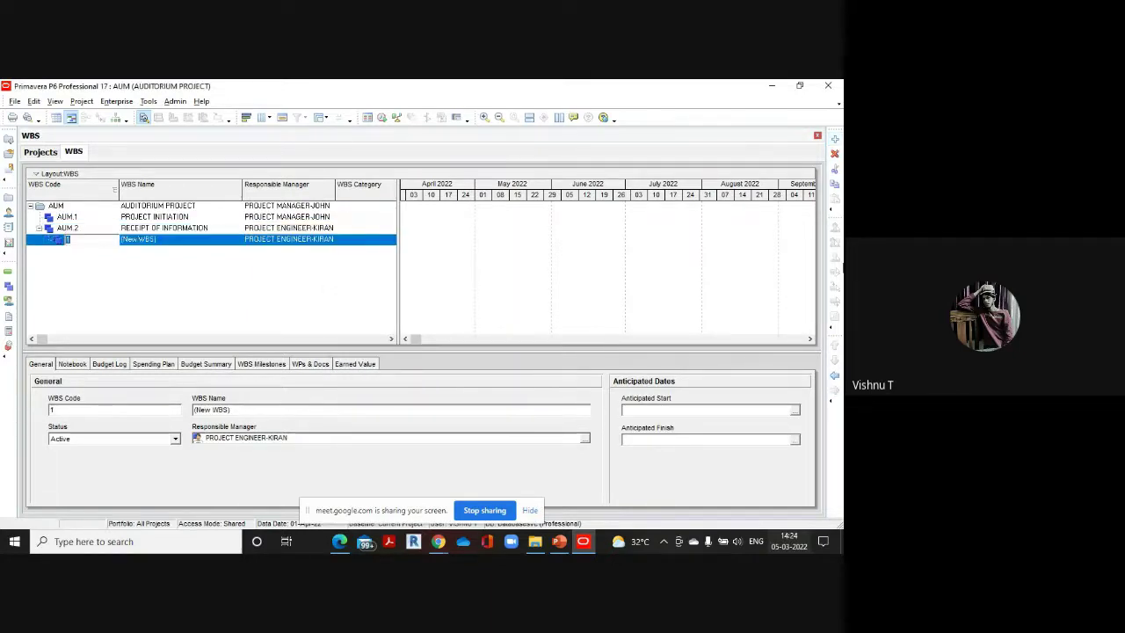
text(3)
key(Return)
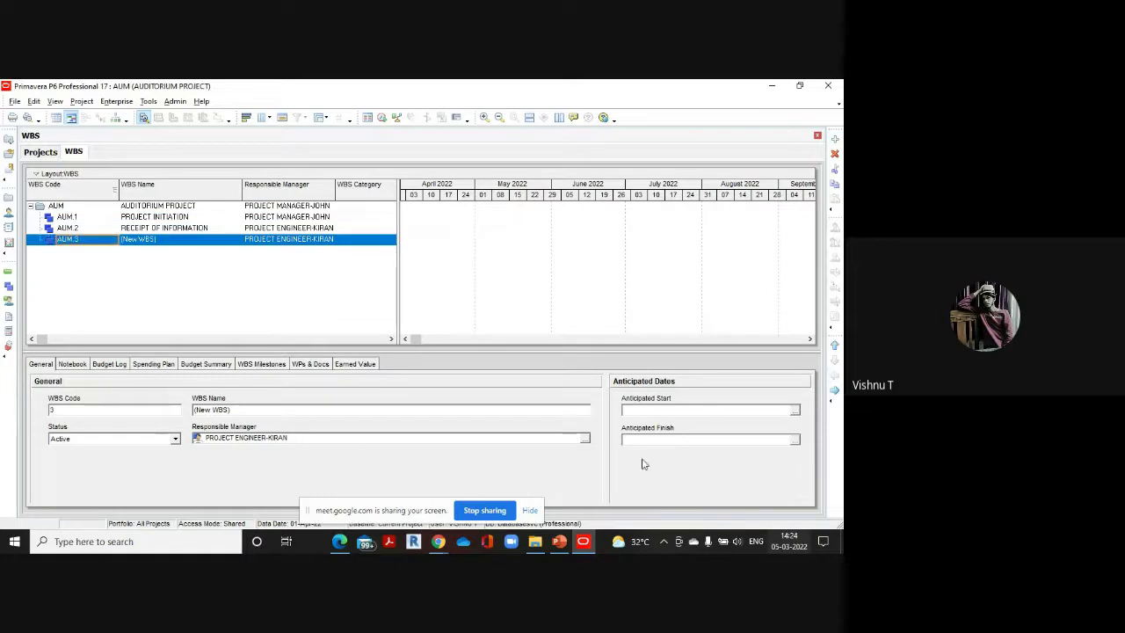
Check the reference PDF, then name AUM.3 DESIGN STAGE with the design engineer responsible
mouse_move(380, 541)
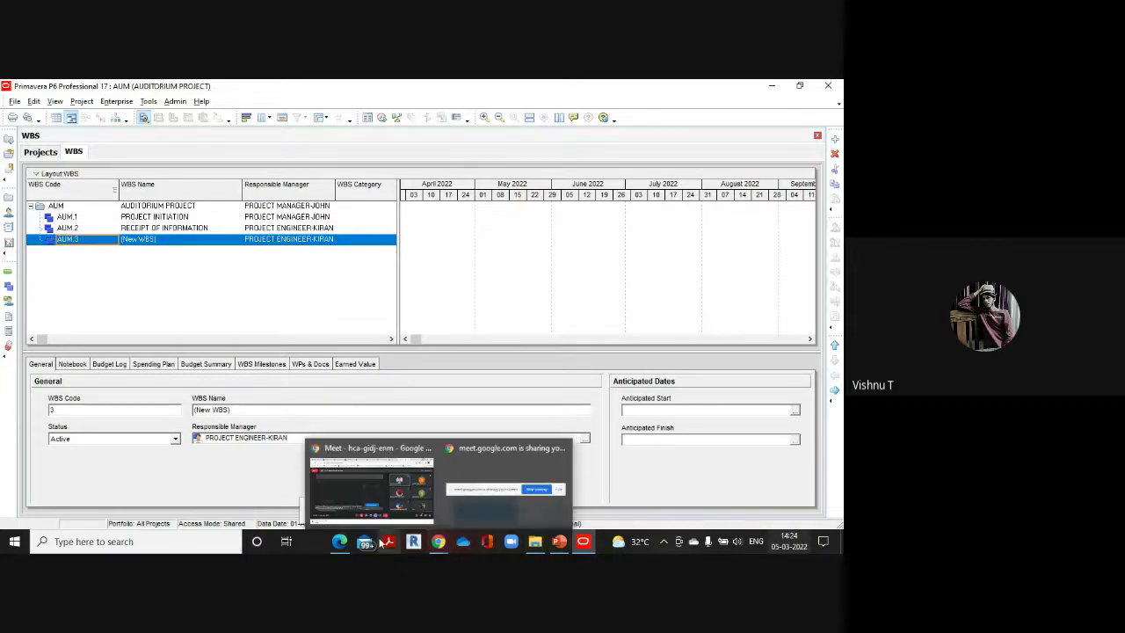
mouse_move(339, 541)
click(344, 491)
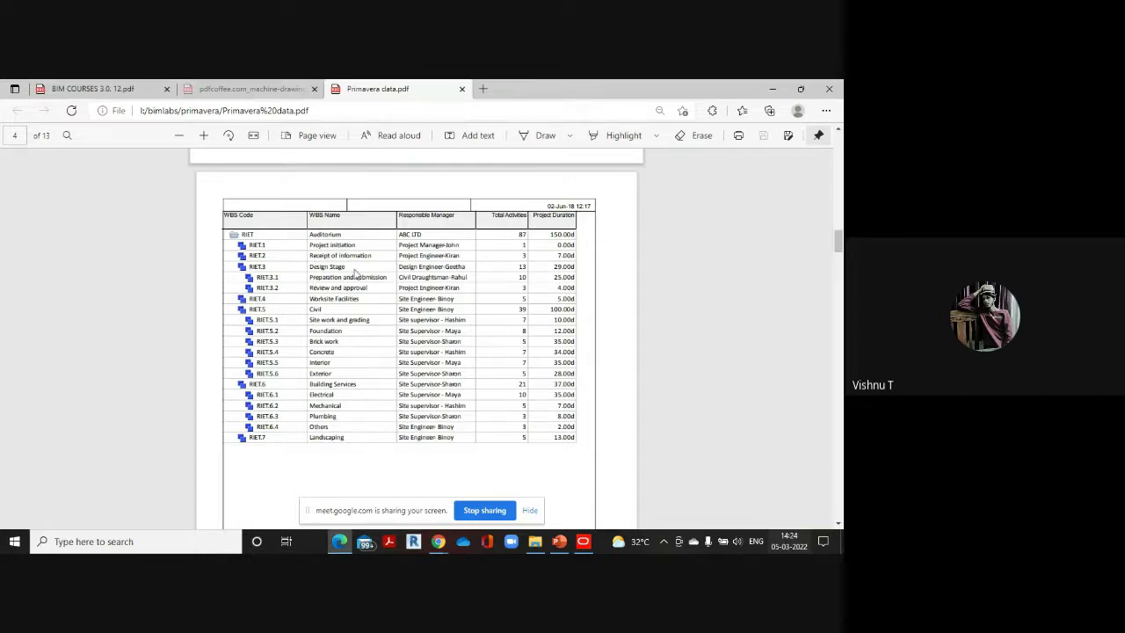
mouse_move(583, 541)
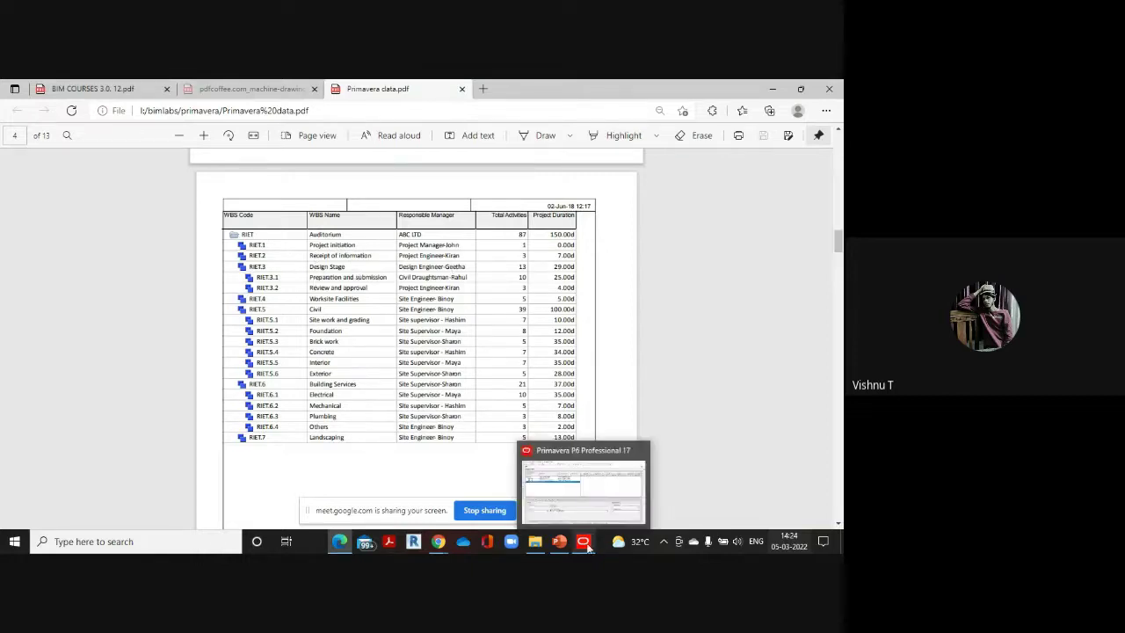
click(597, 482)
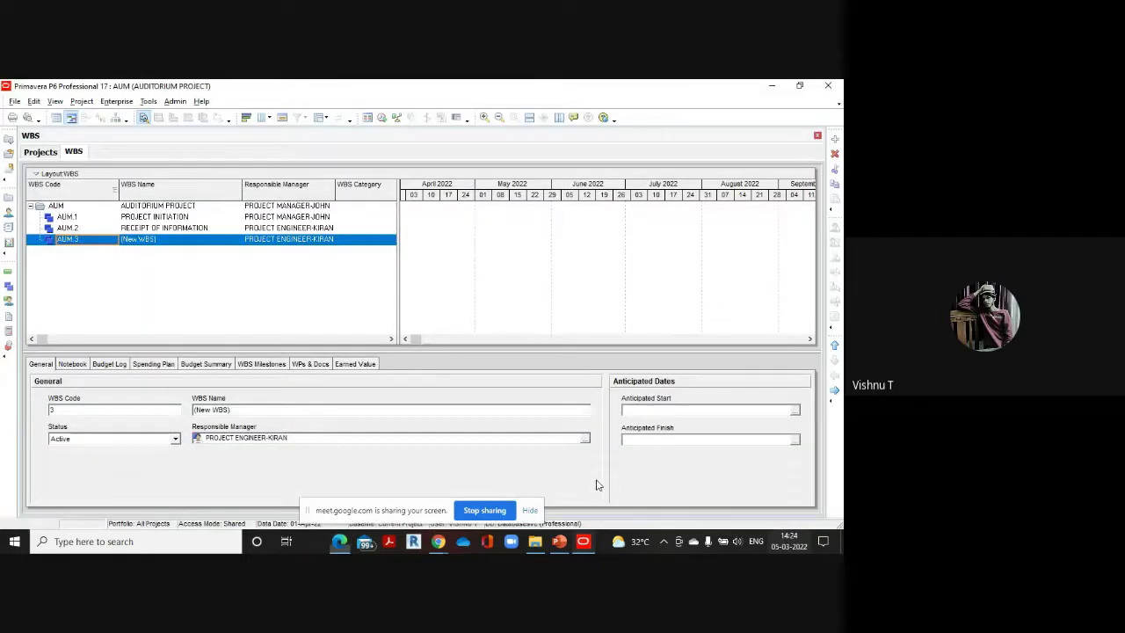
click(201, 245)
text(D)
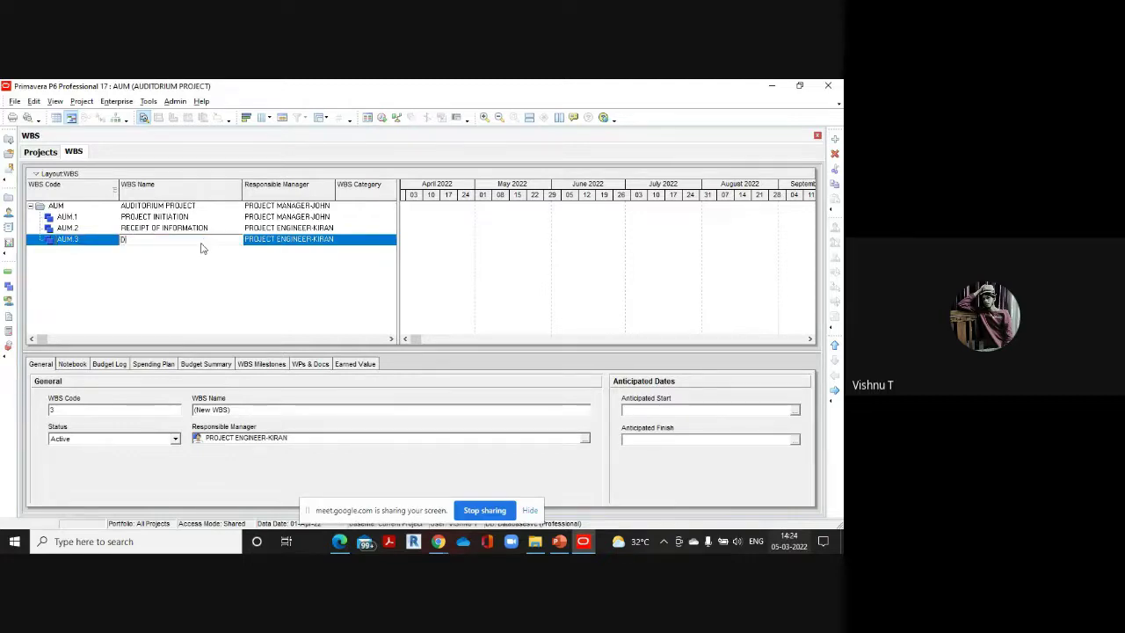
text(ESIGN )
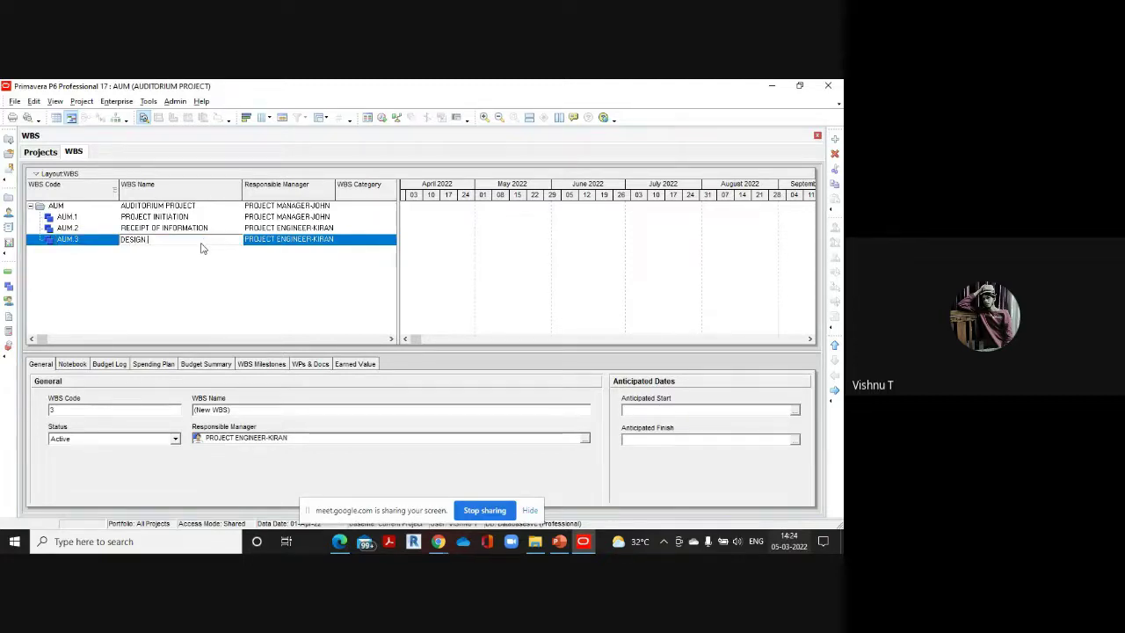
text(STAGE)
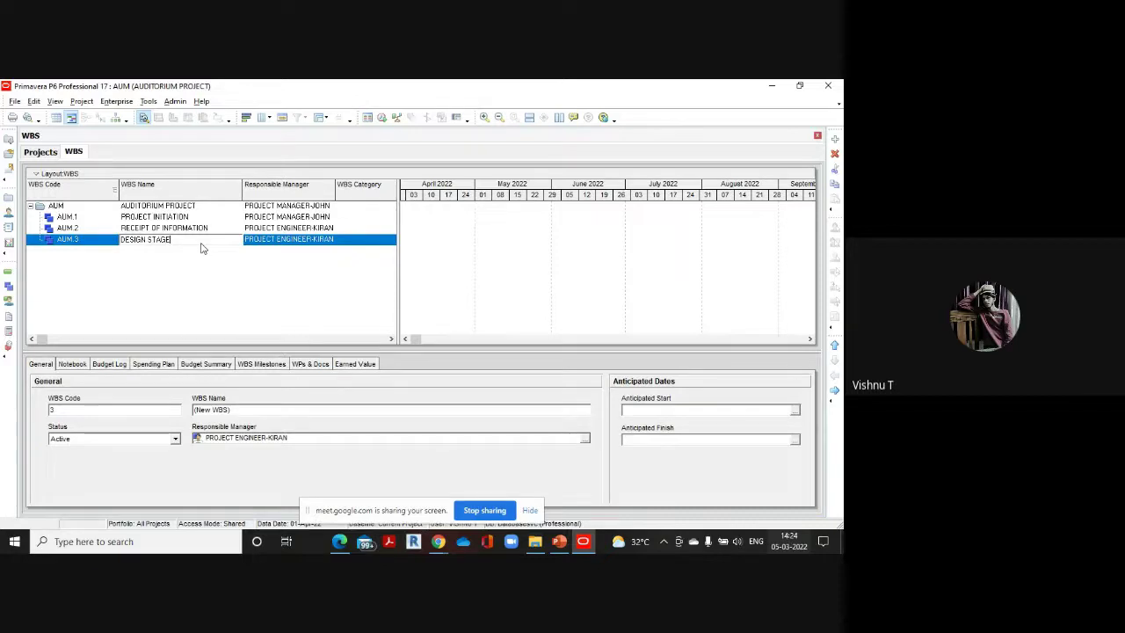
click(332, 239)
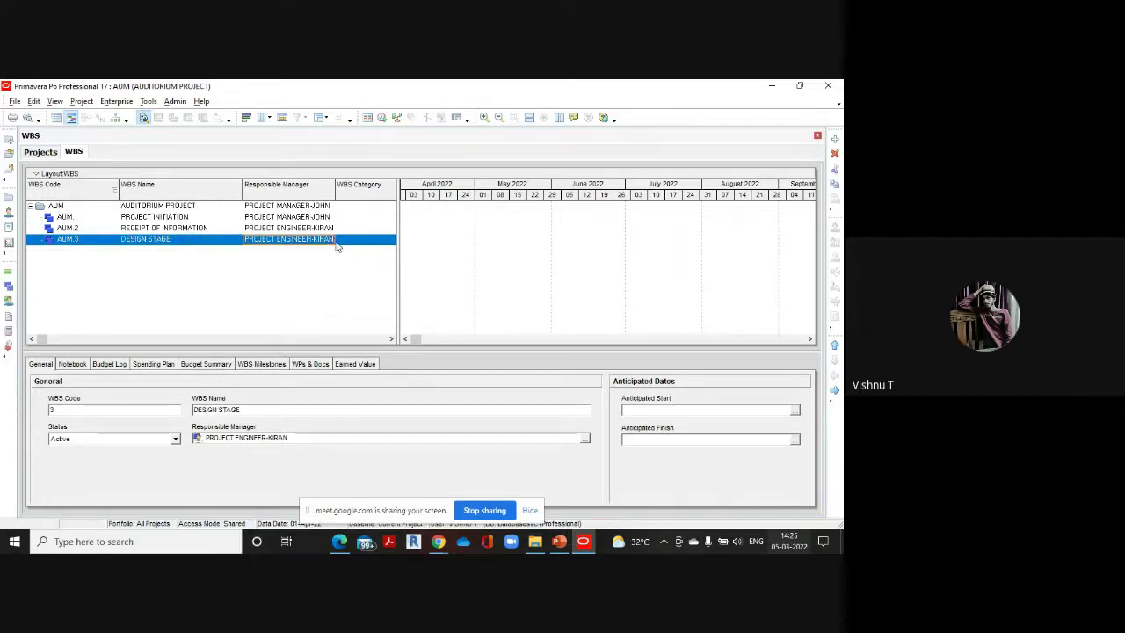
click(330, 239)
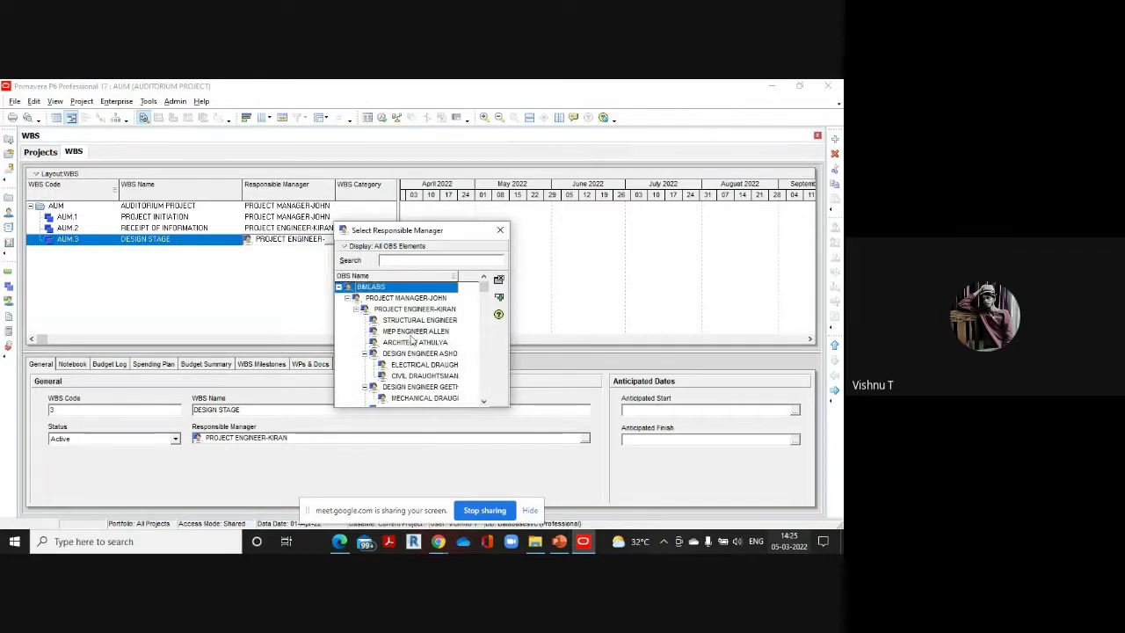
double_click(421, 387)
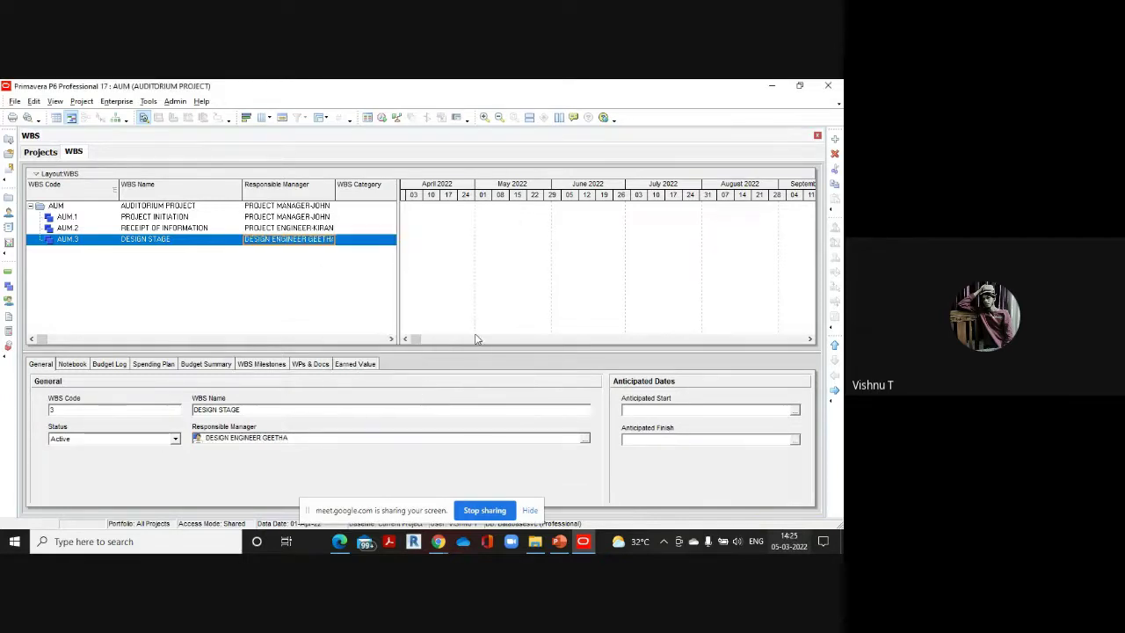
Add a new WBS element after DESIGN STAGE with code 4
click(835, 138)
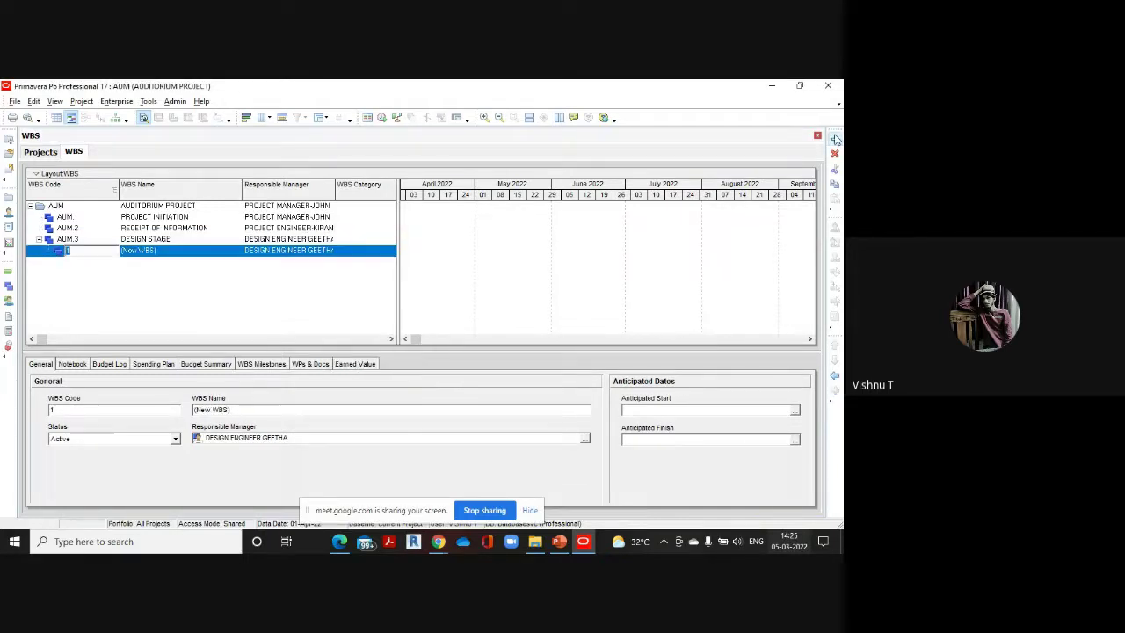
text(4)
key(Return)
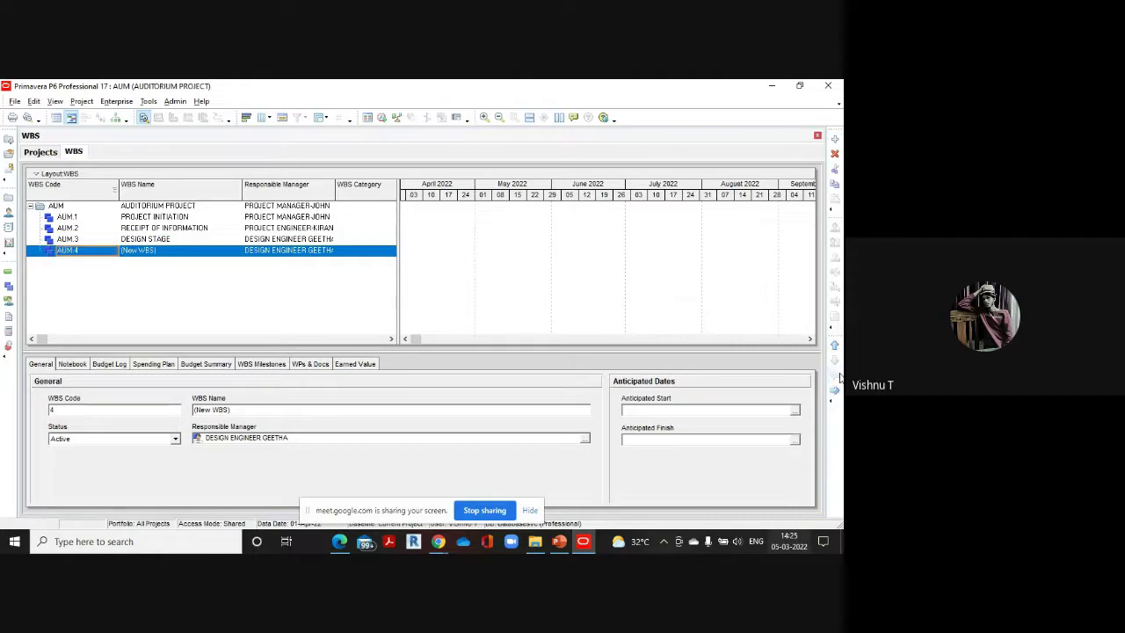
Consult the reference WBS table, then add child elements AUM.4.1 and AUM.4.2 under AUM.4
mouse_move(339, 541)
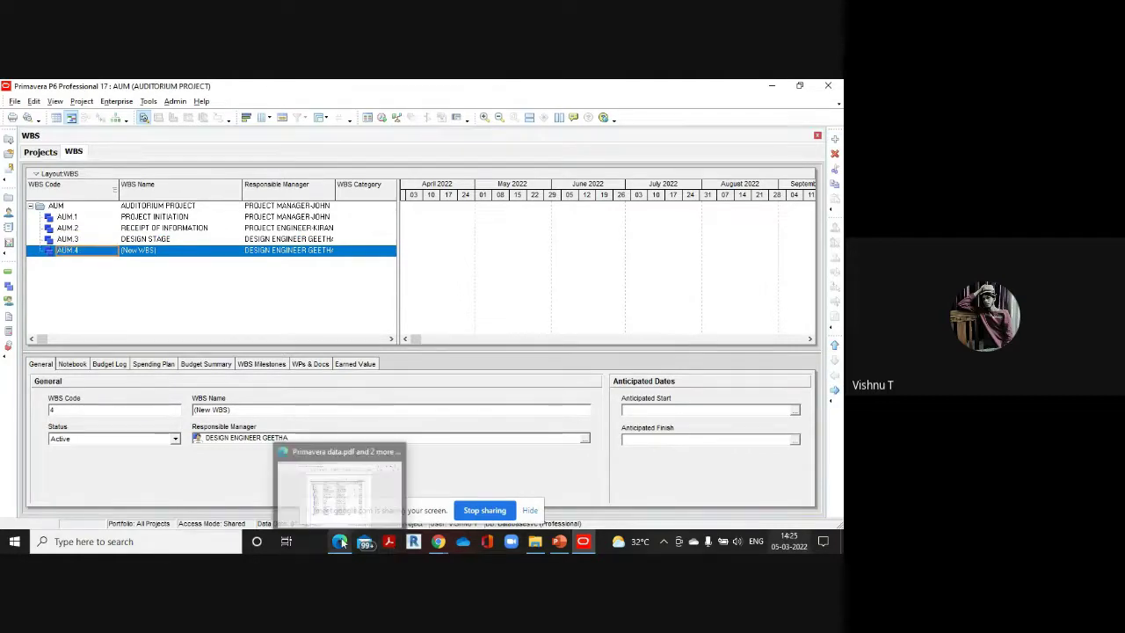
click(339, 504)
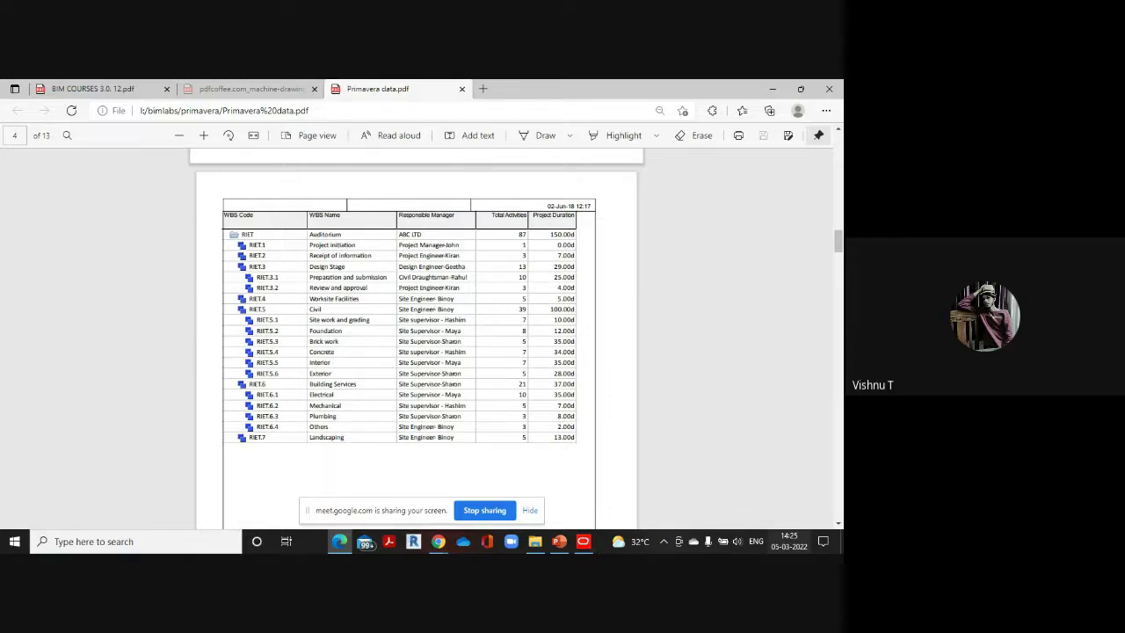
mouse_move(583, 540)
click(591, 501)
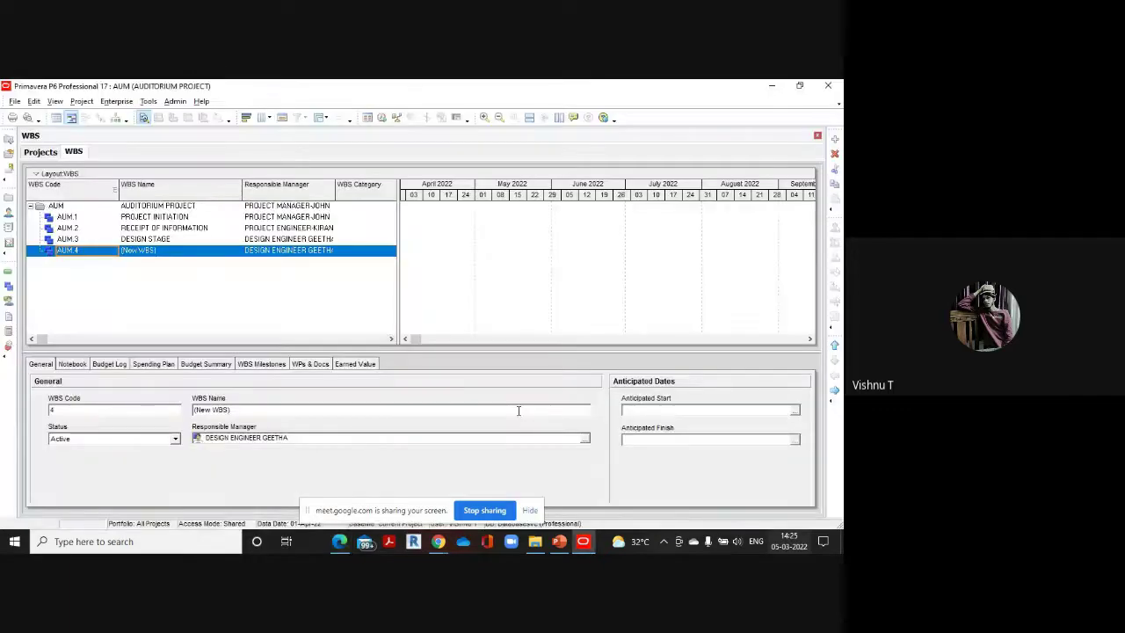
click(835, 140)
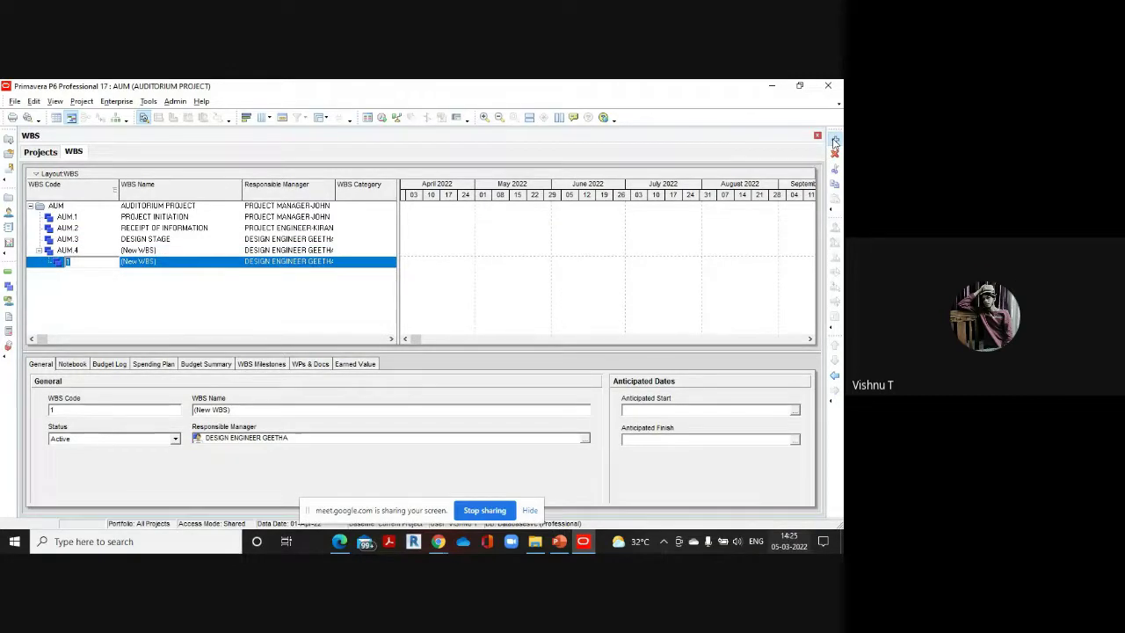
click(834, 140)
Delete AUM.4 and its two child elements, confirming the deletion
click(835, 376)
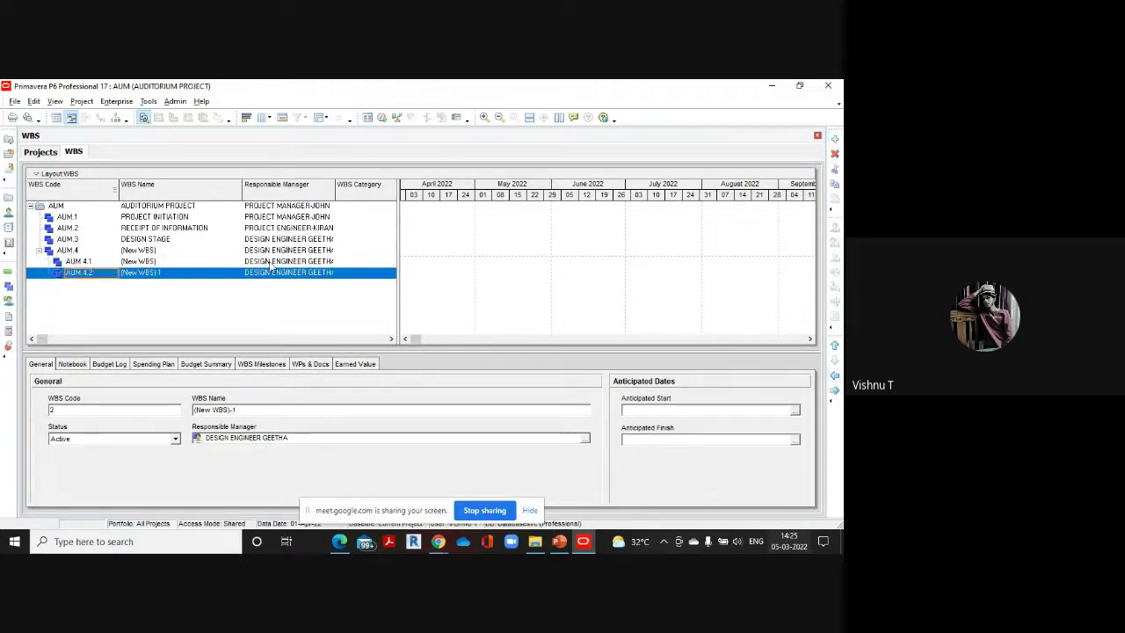
click(154, 251)
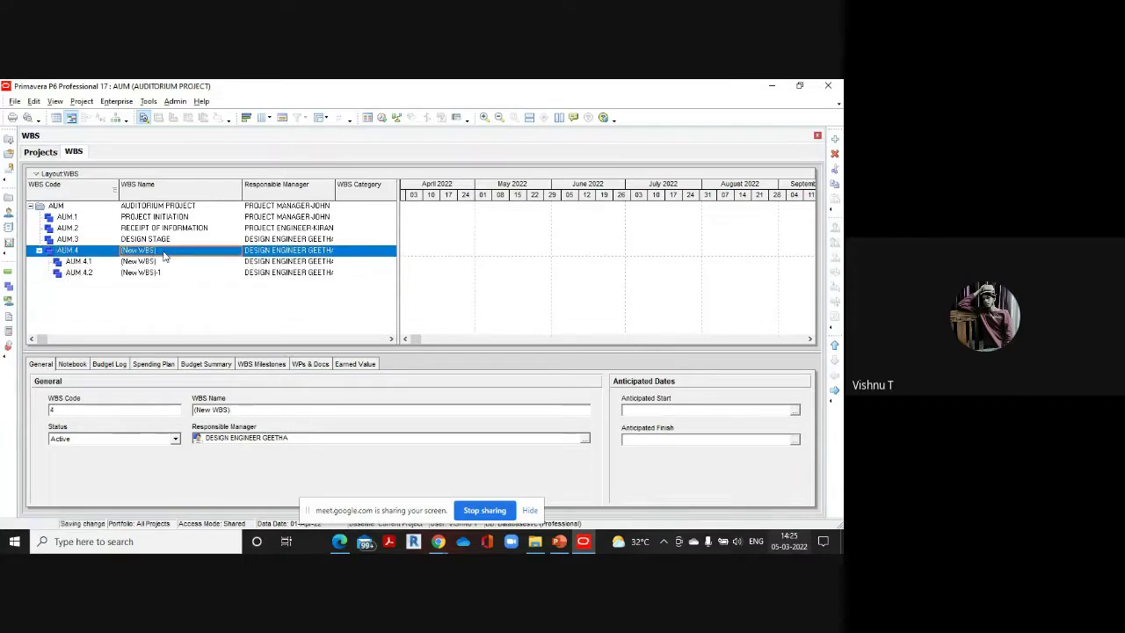
click(145, 250)
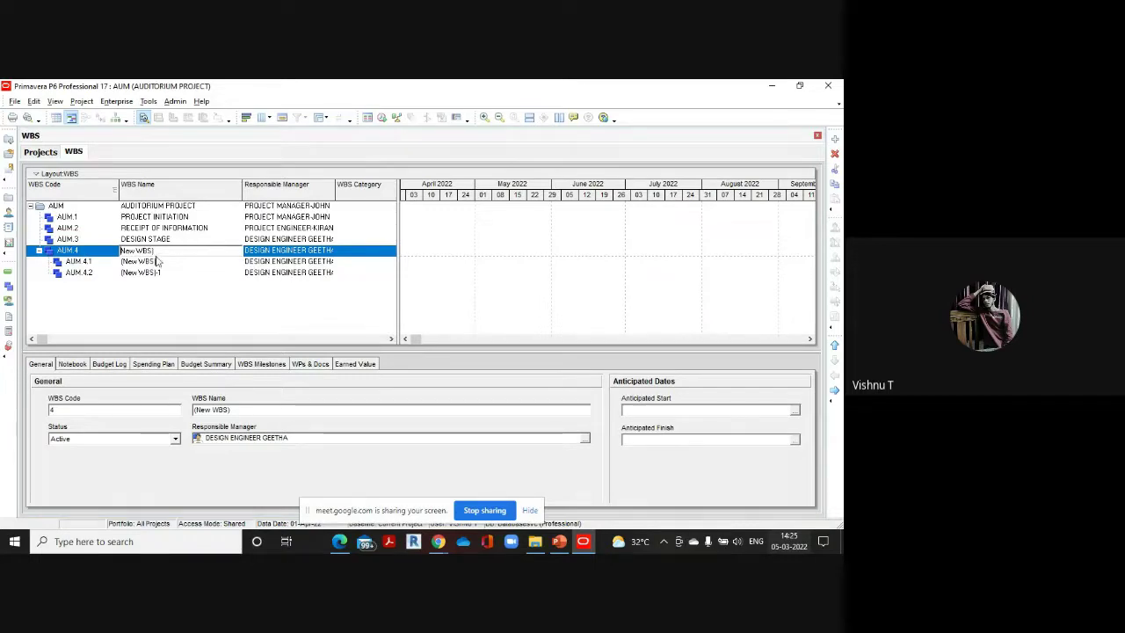
click(97, 273)
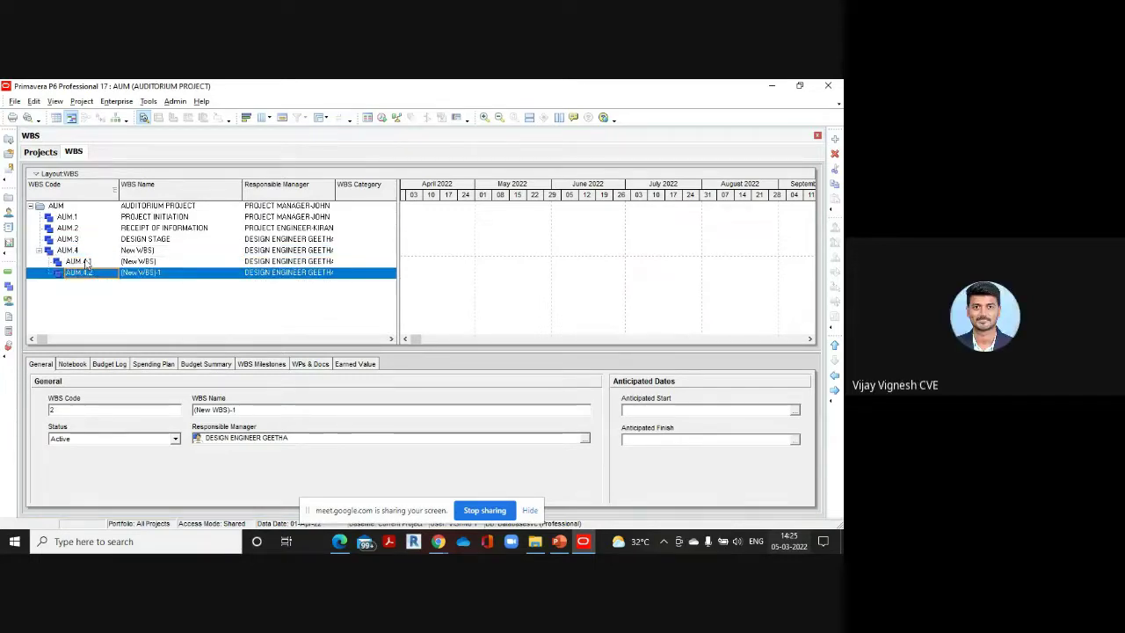
click(87, 254)
key(Delete)
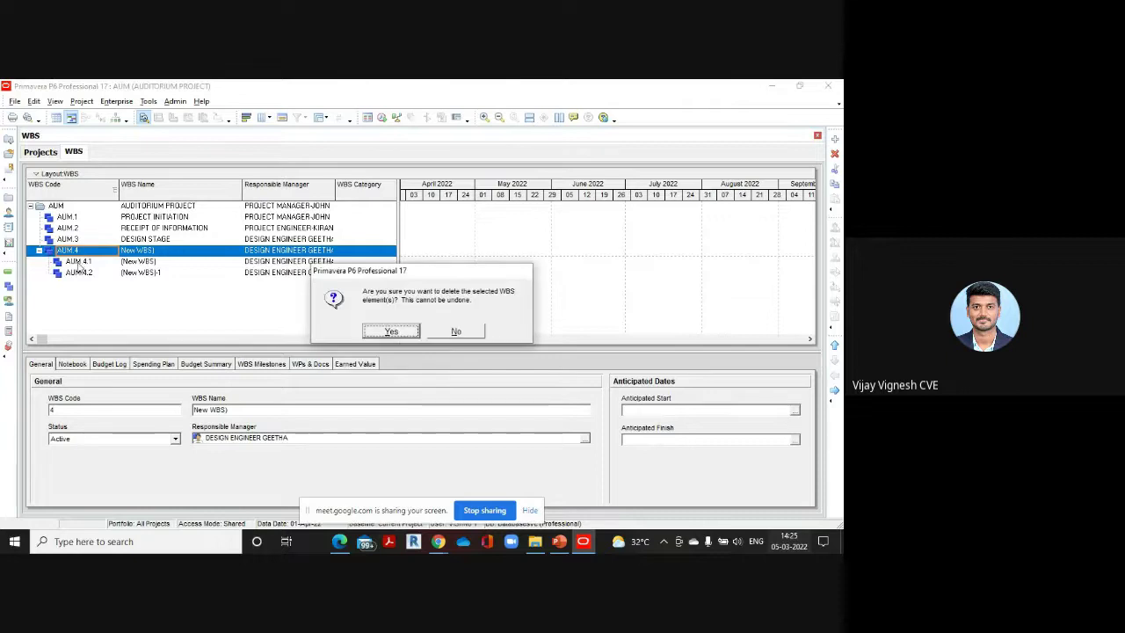
click(392, 329)
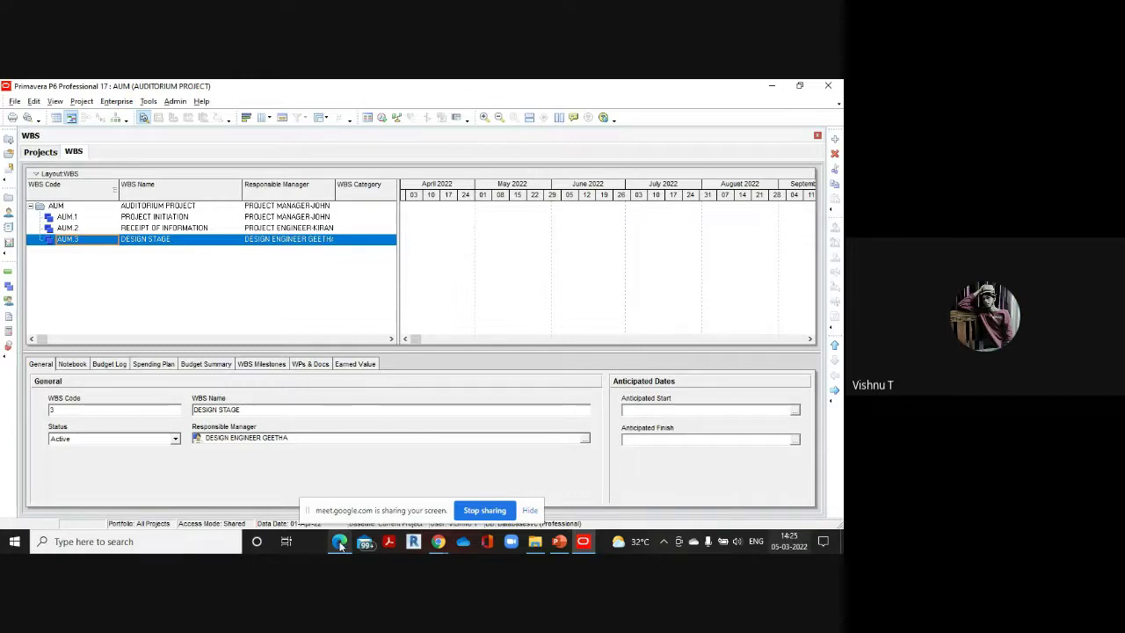
Scroll the reference PDF to the WBS table of Design Stage, Worksite Facilities and their managers
mouse_move(339, 544)
click(343, 478)
scroll(355, 345, down, 5)
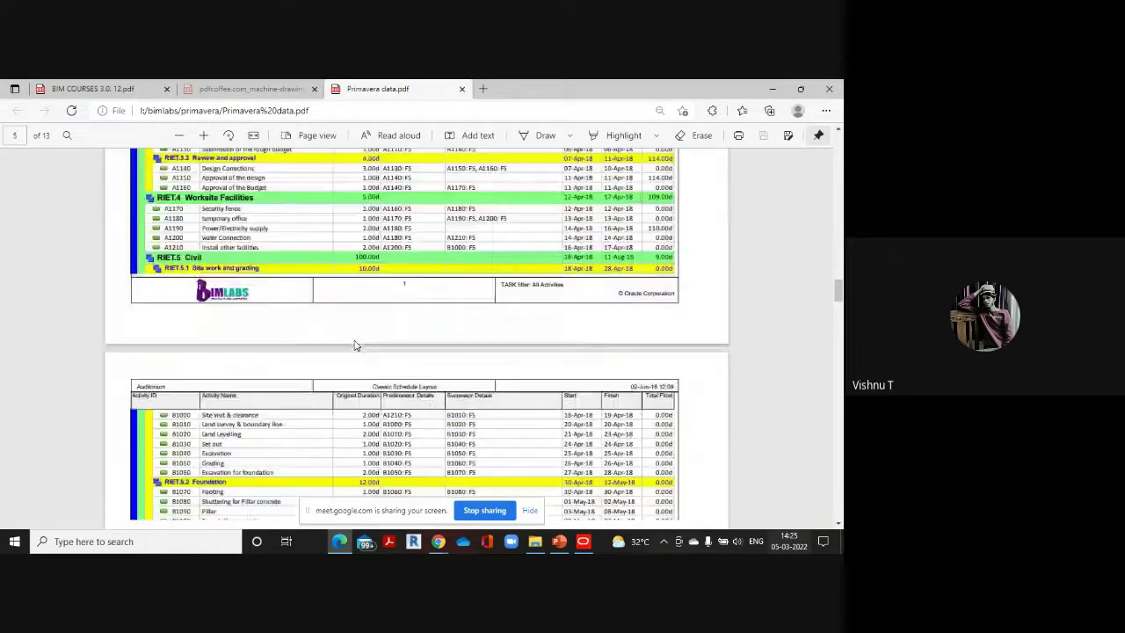
scroll(355, 346, up, 10)
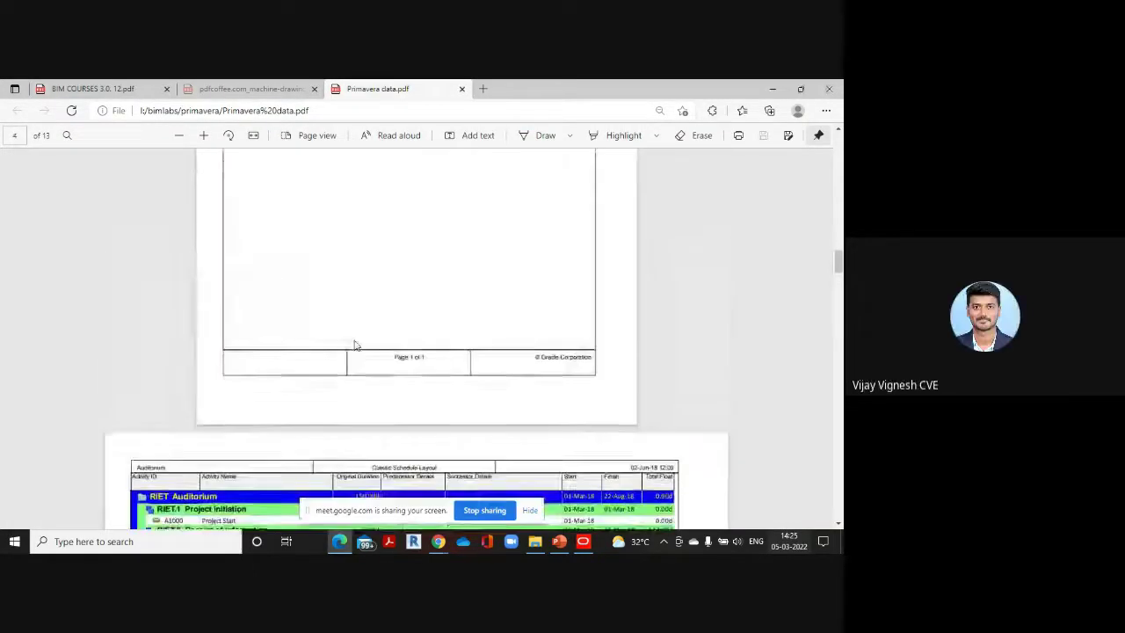
scroll(355, 345, up, 5)
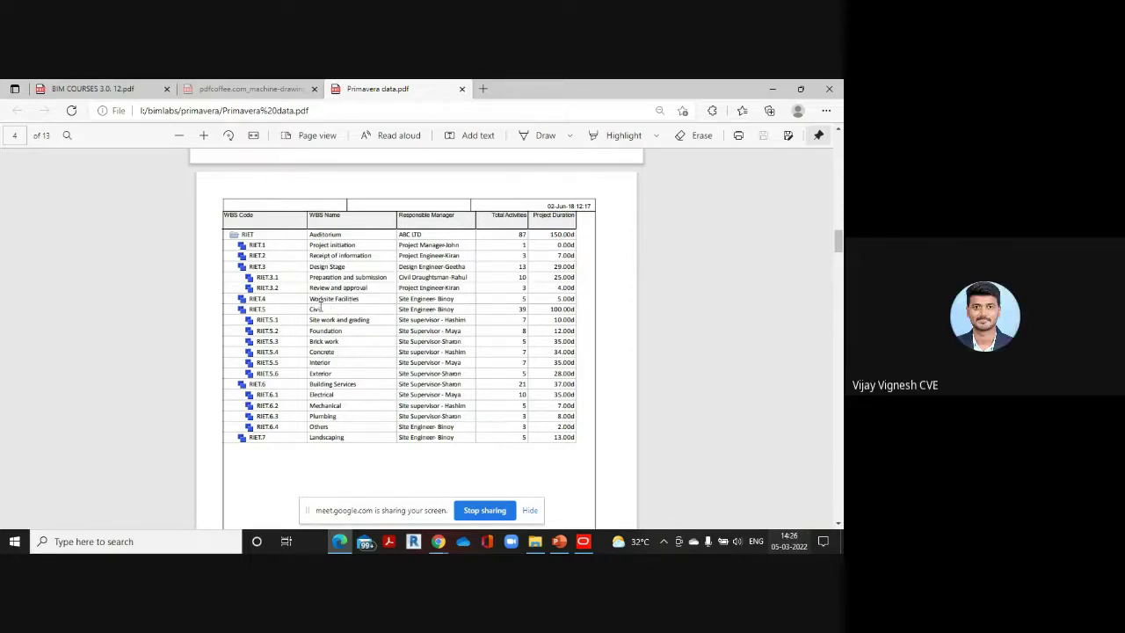
Add child element AUM.3.1 under DESIGN STAGE named PREPARATON AND SUBMISSION
mouse_move(580, 542)
click(578, 521)
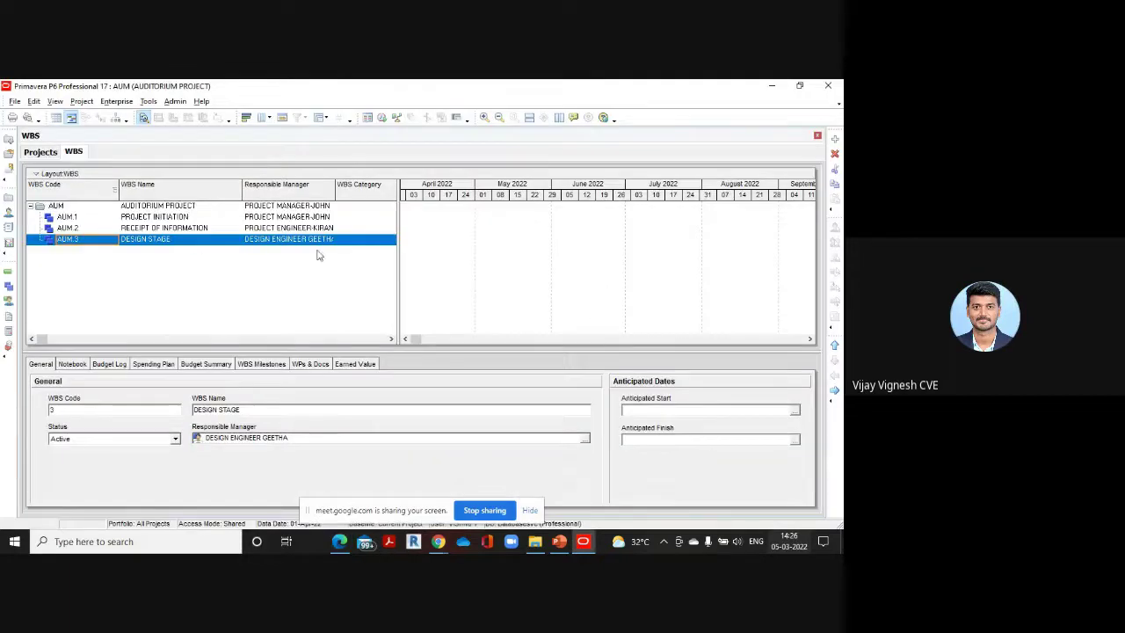
click(835, 139)
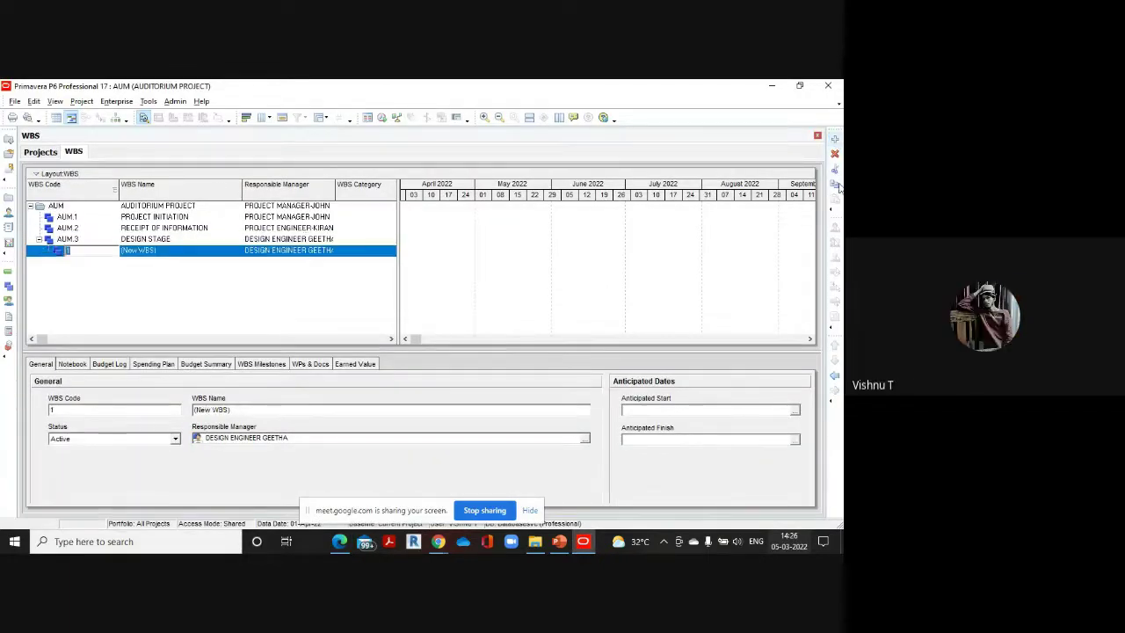
click(209, 253)
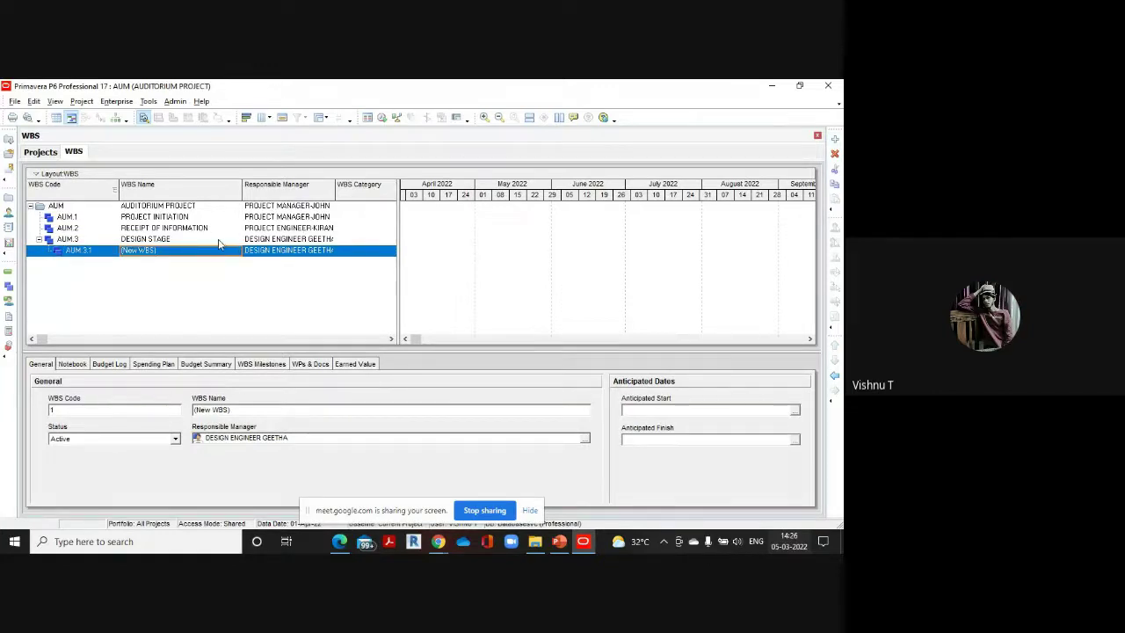
click(197, 252)
key(BackSpace)
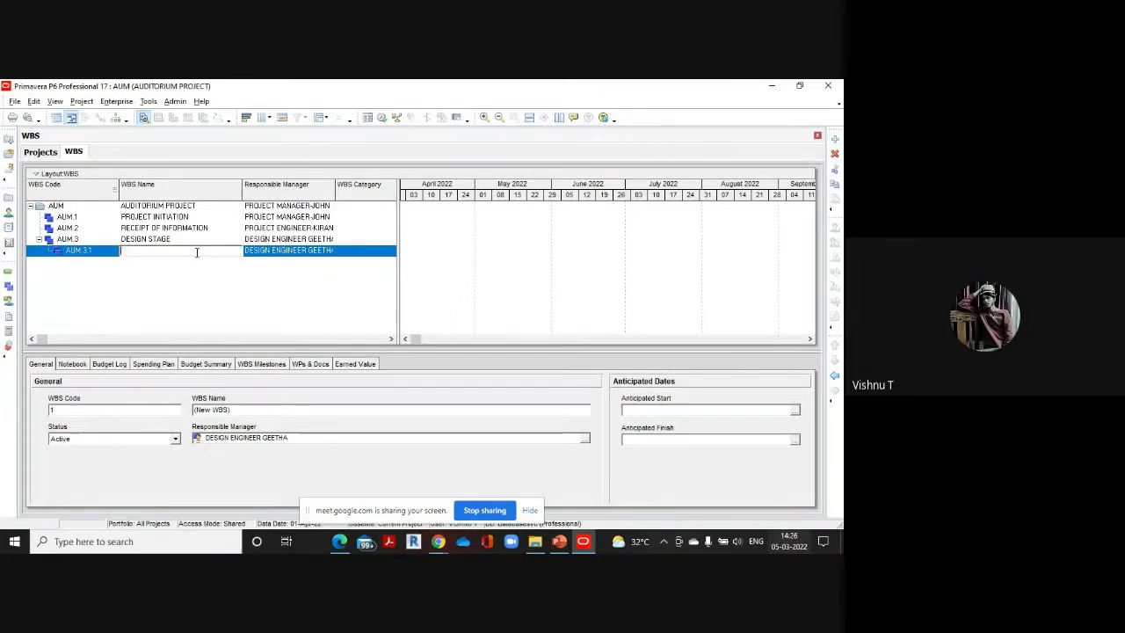
text(PREPARATON AN)
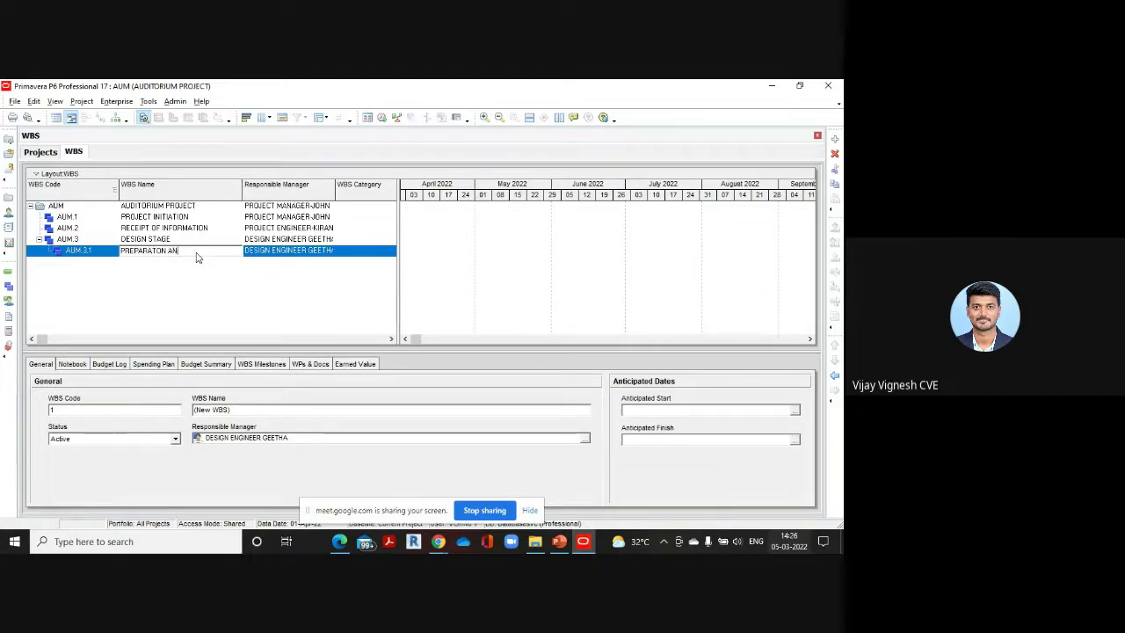
text(D SUBMISSION)
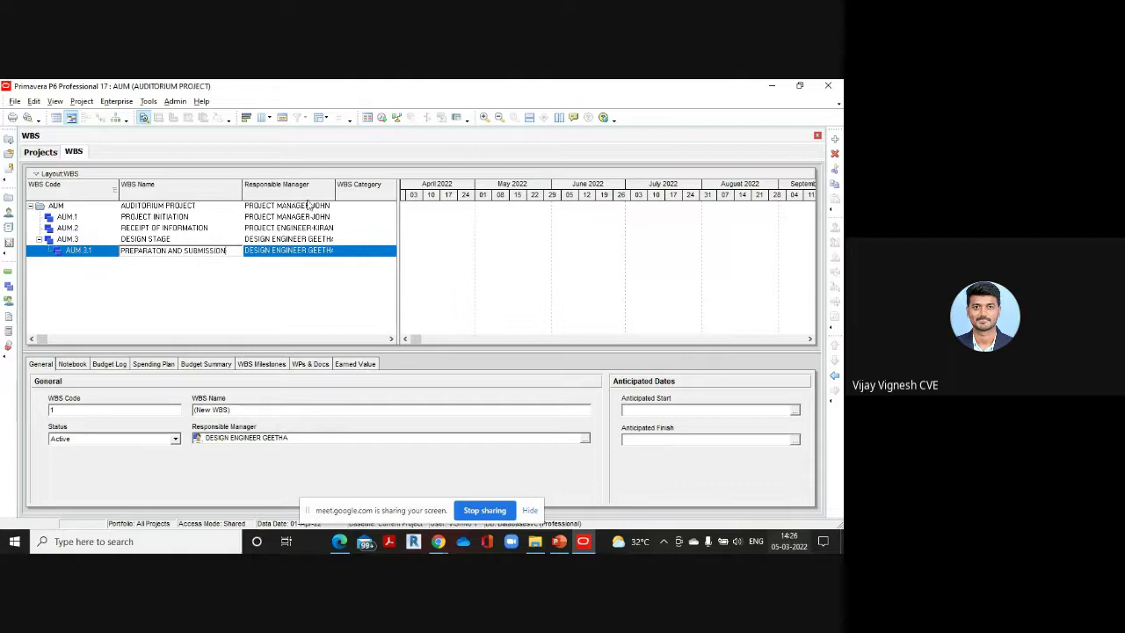
Make the civil draughtsman AUM.3.1's responsible manager
click(335, 255)
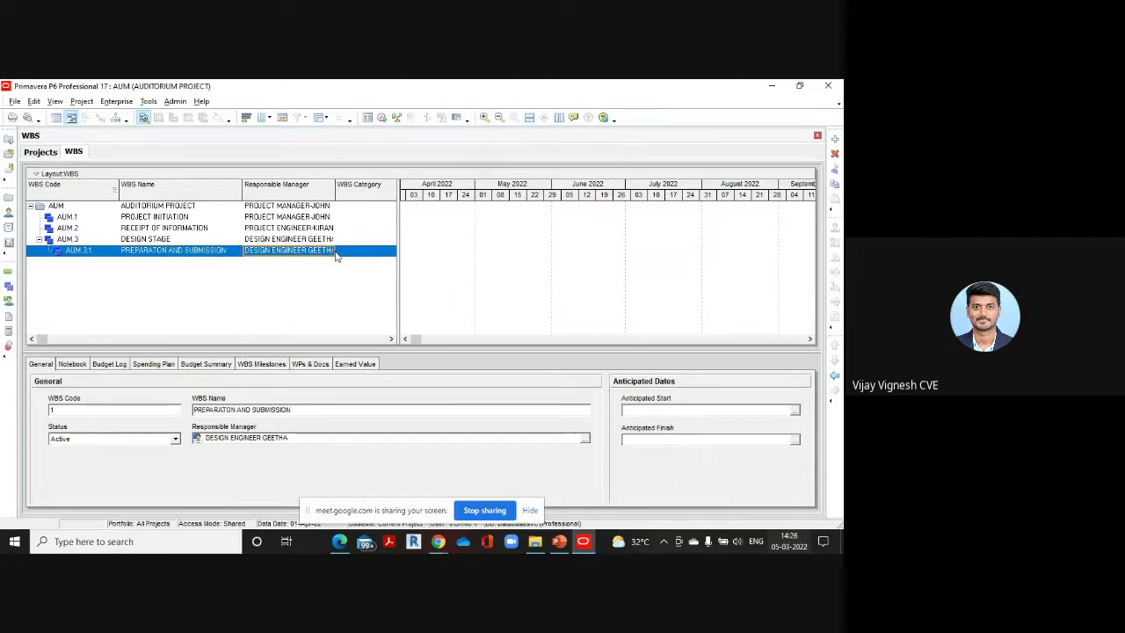
double_click(332, 251)
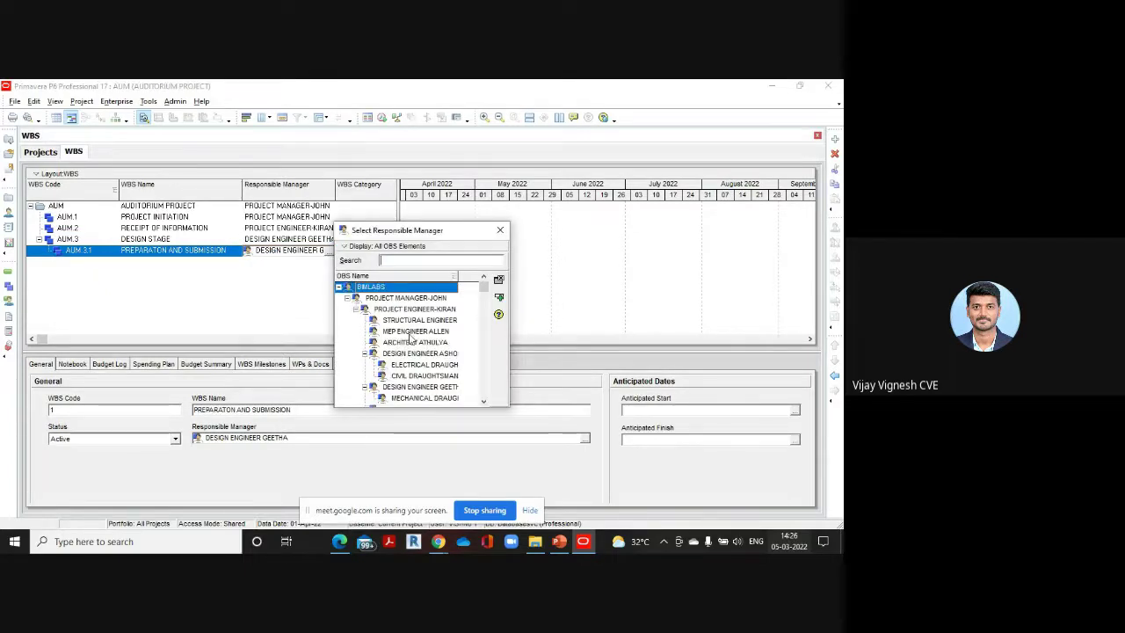
click(341, 543)
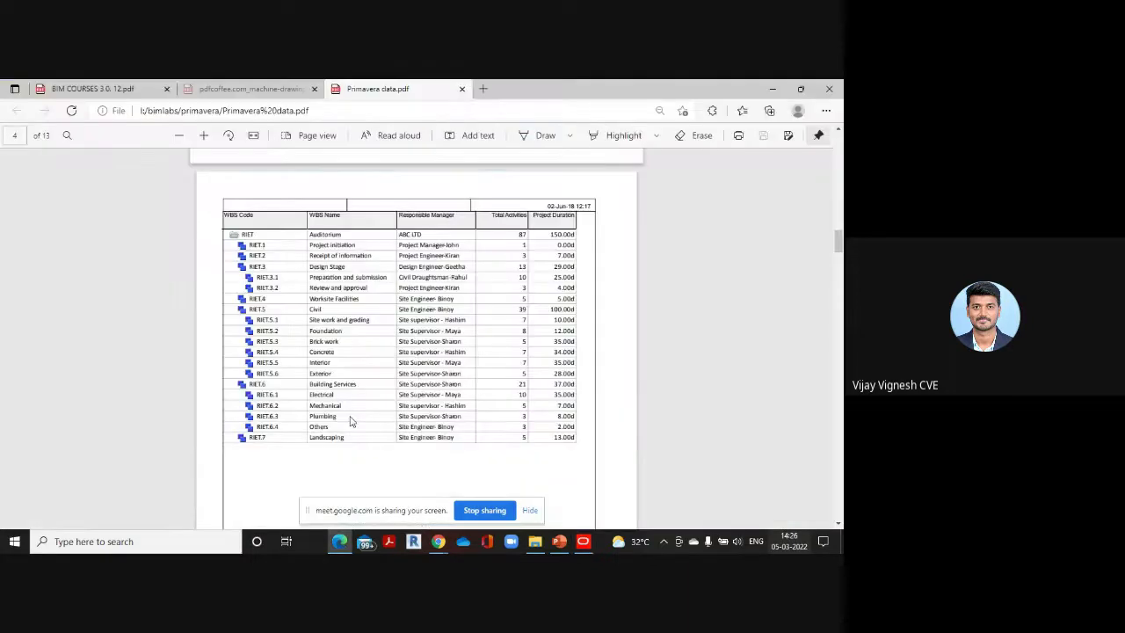
click(581, 542)
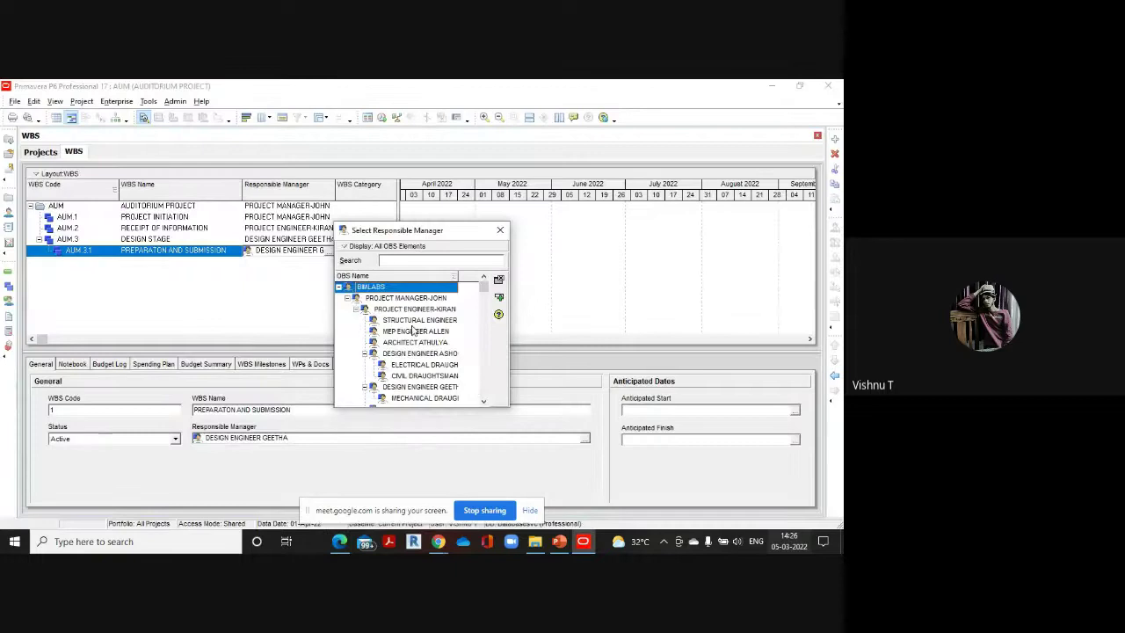
double_click(422, 375)
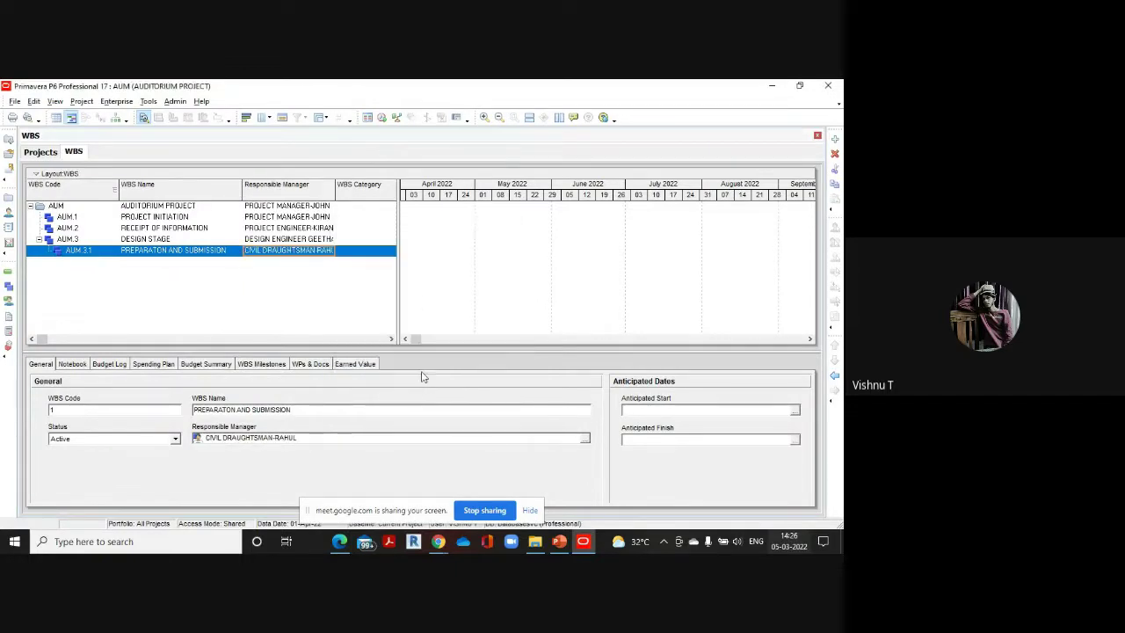
Add sibling element AUM.3.2 named REVIEW AND APPROVAL under DESIGN STAGE
click(835, 140)
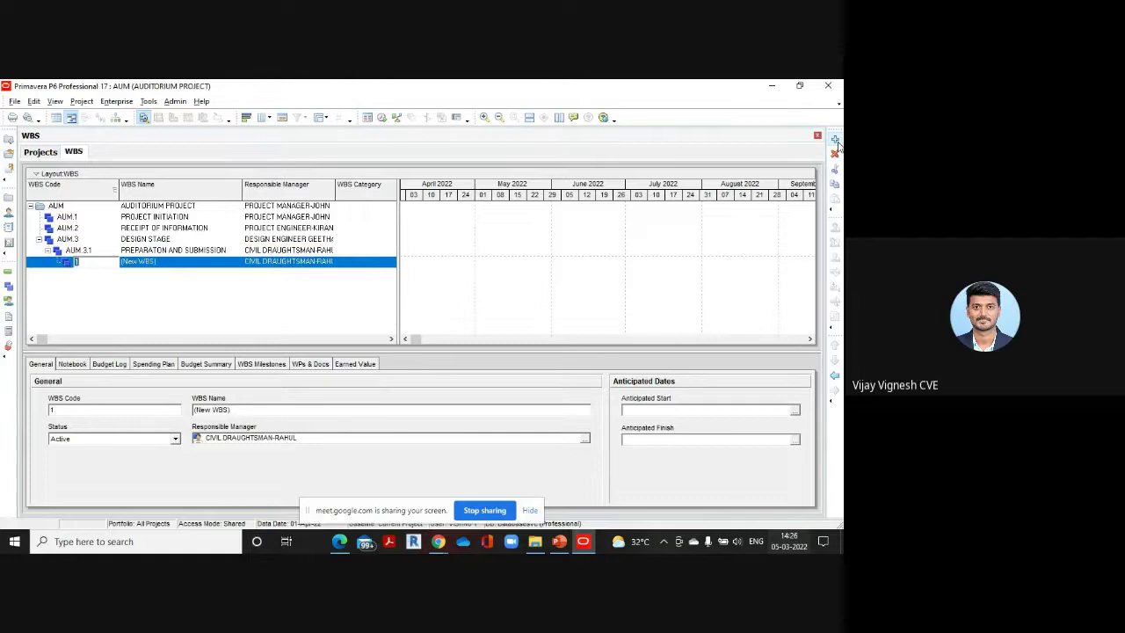
click(833, 376)
click(185, 262)
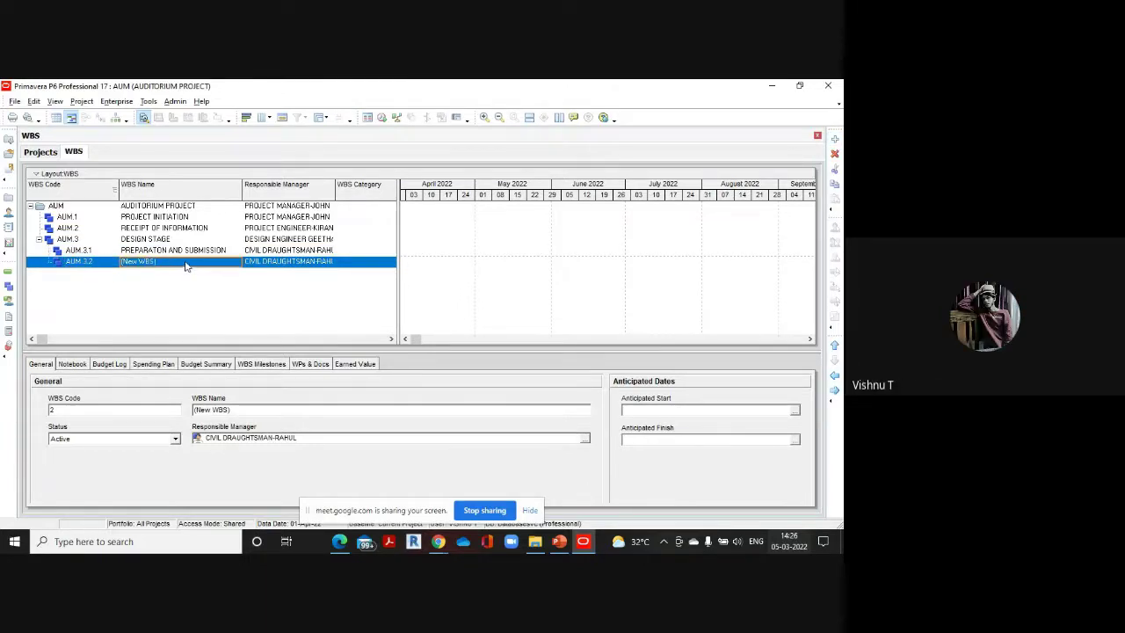
key(BackSpace)
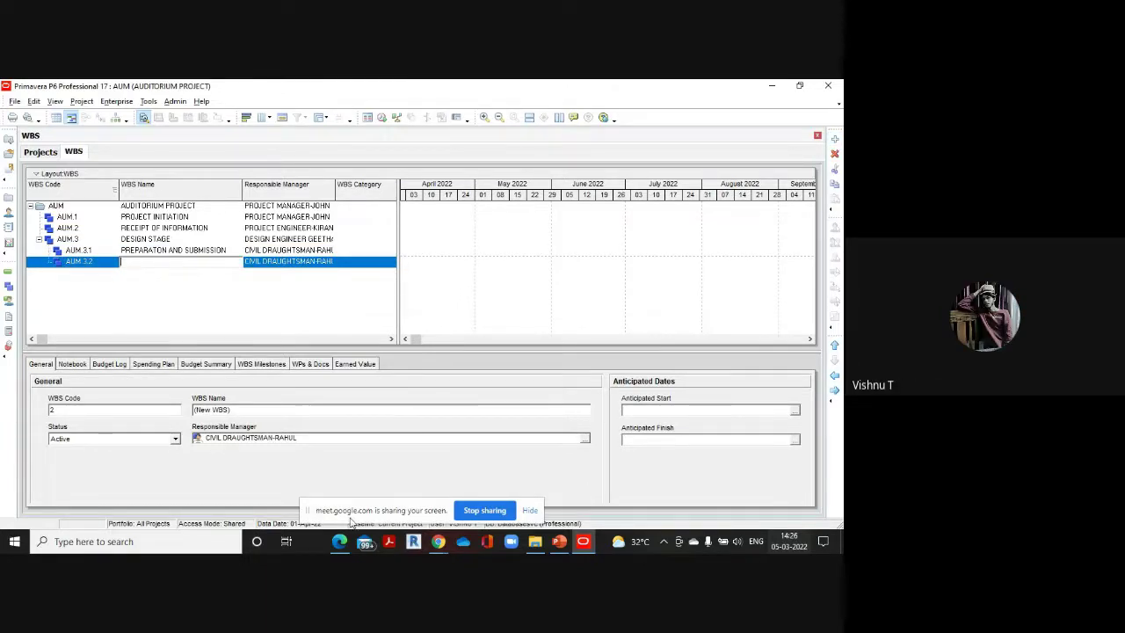
mouse_move(339, 538)
click(347, 487)
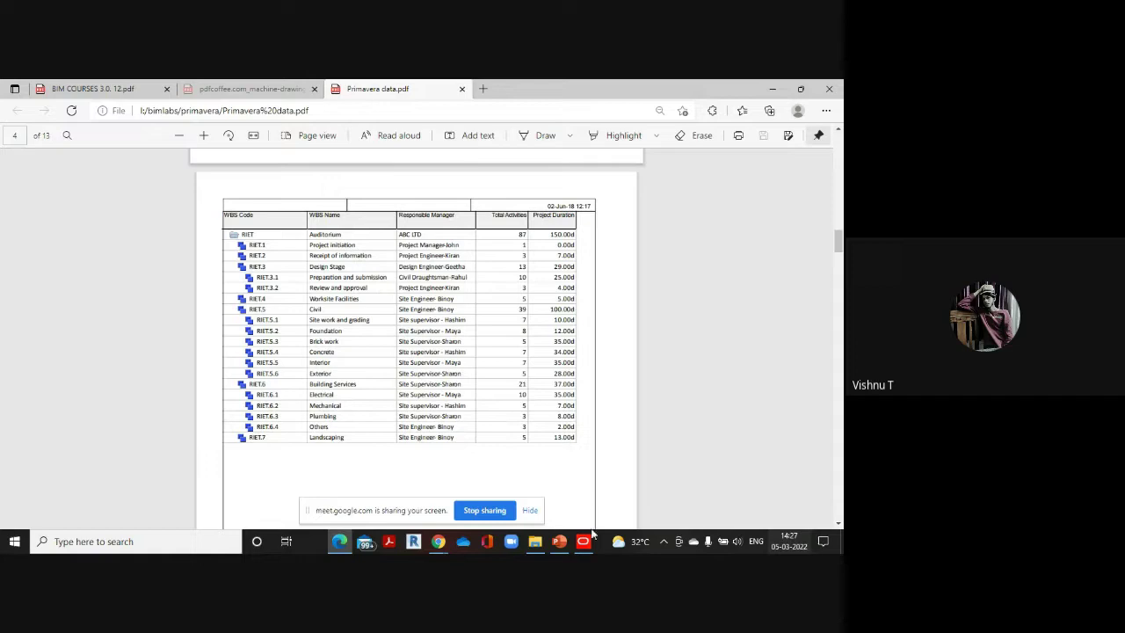
mouse_move(584, 537)
click(582, 494)
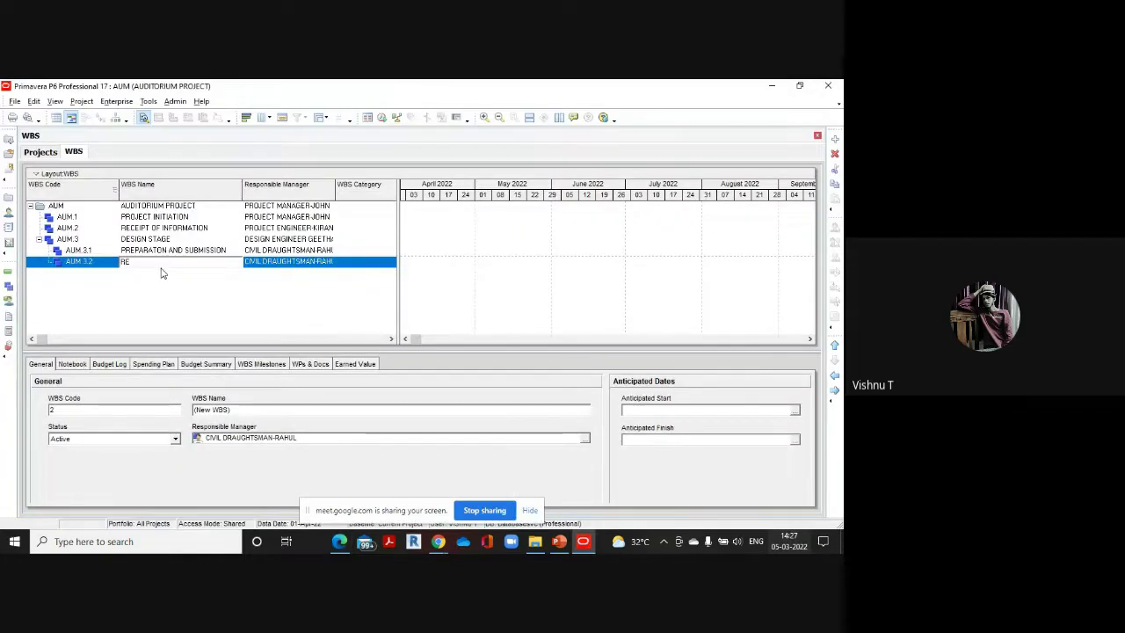
text(VIEW A)
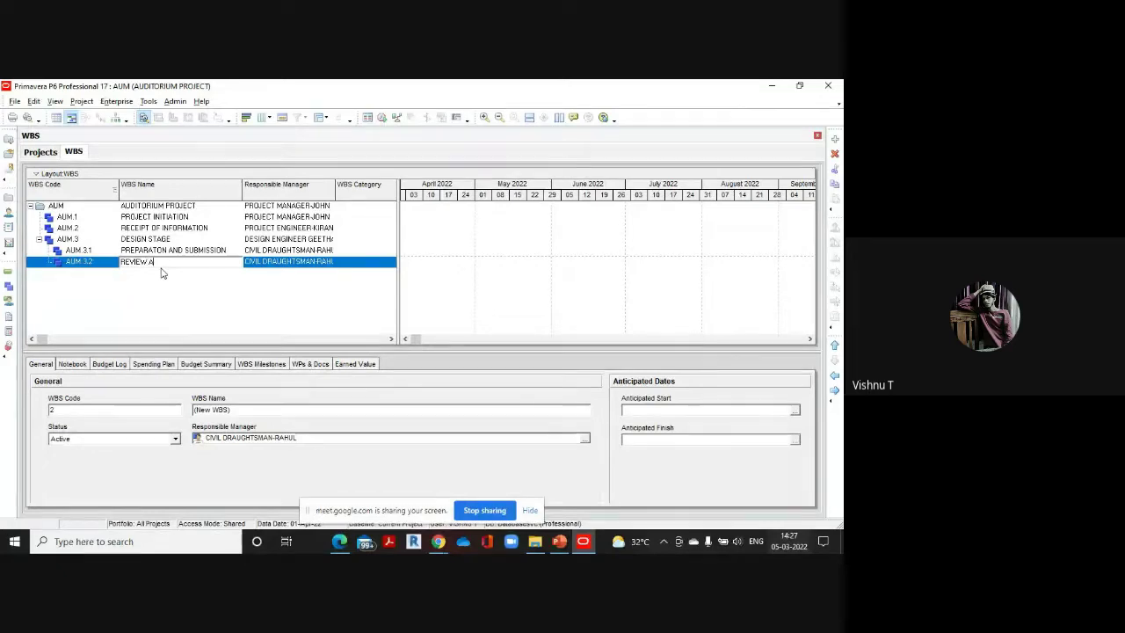
text(ND APPR)
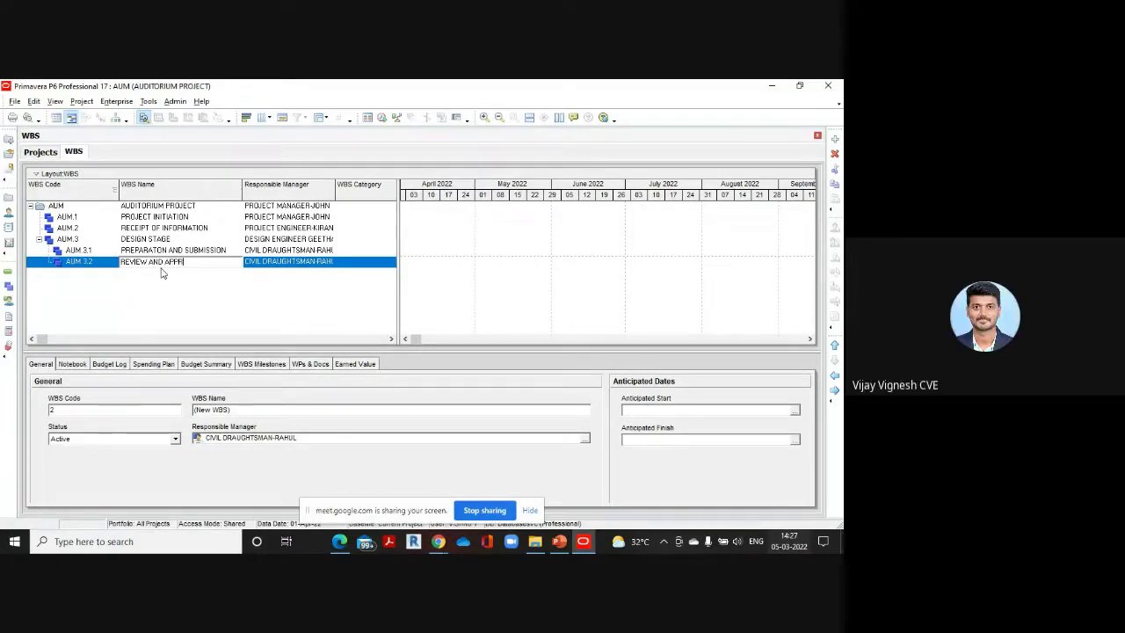
text(OVAL)
Make the project engineer AUM.3.2's responsible manager
click(334, 262)
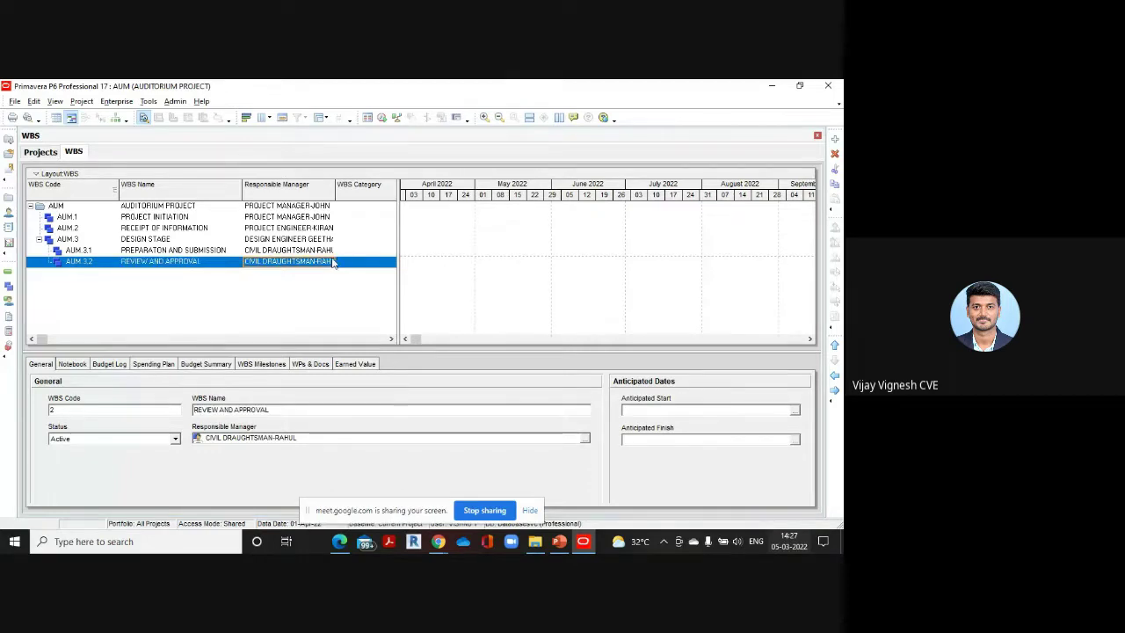
click(331, 262)
double_click(407, 310)
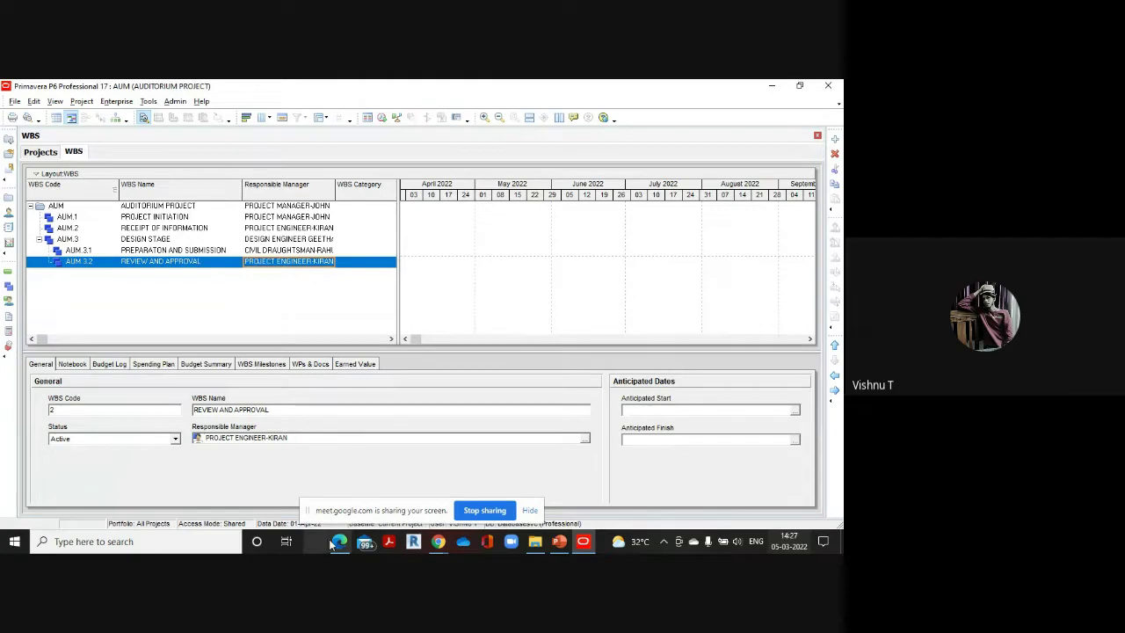
Check the PDF, then add top-level element AUM.4 named WORKSITE FACILITIES
mouse_move(339, 539)
click(331, 498)
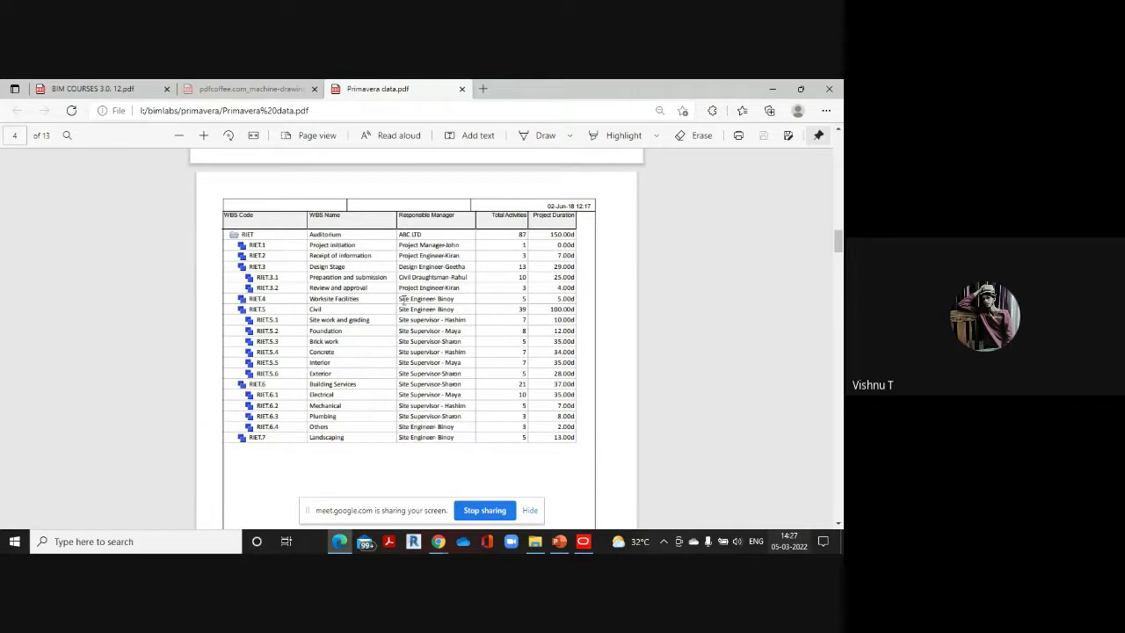
mouse_move(585, 545)
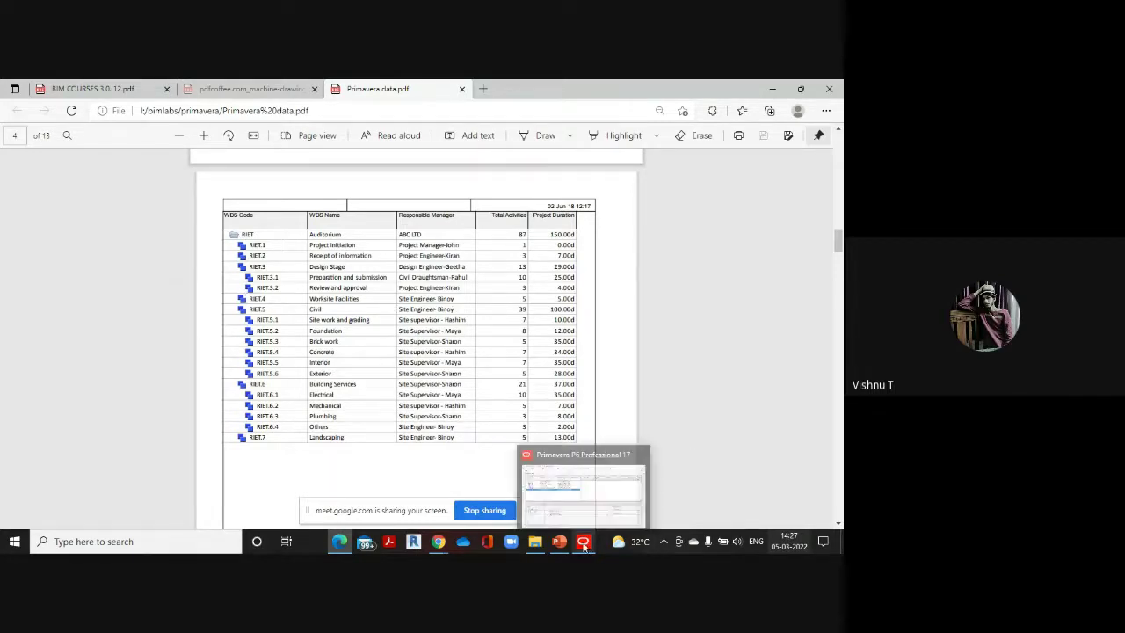
click(582, 498)
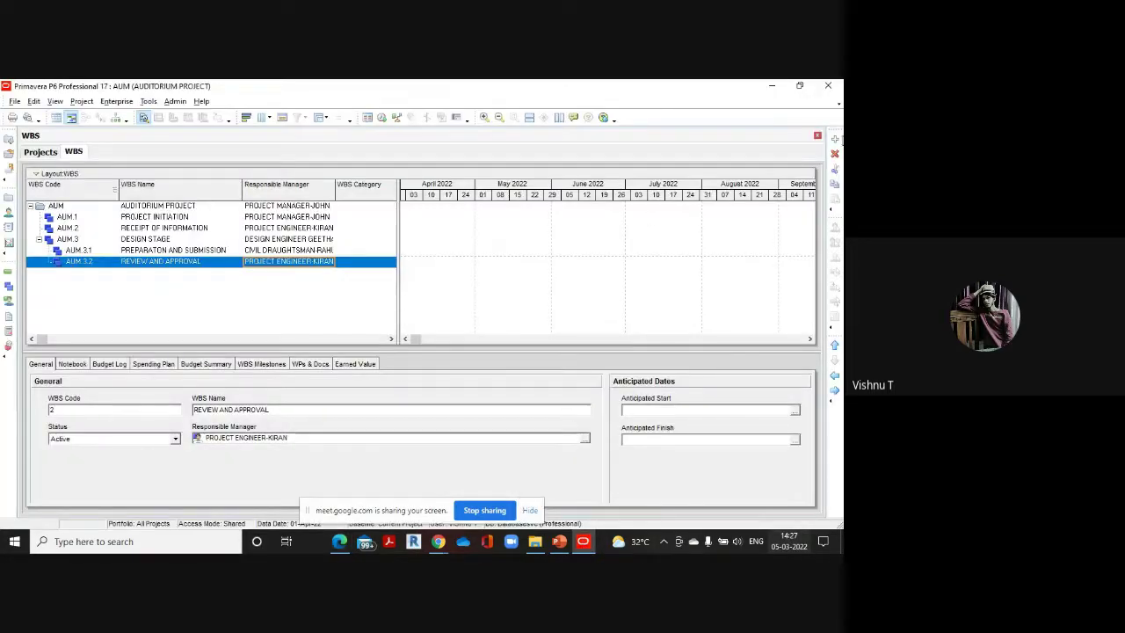
click(835, 139)
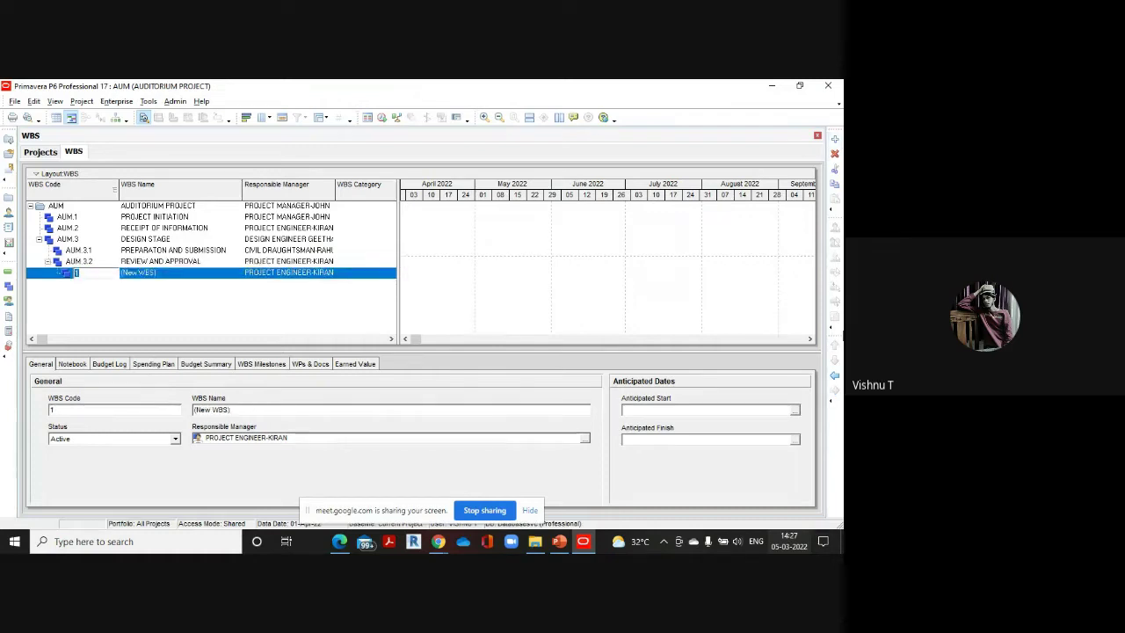
click(834, 374)
click(834, 375)
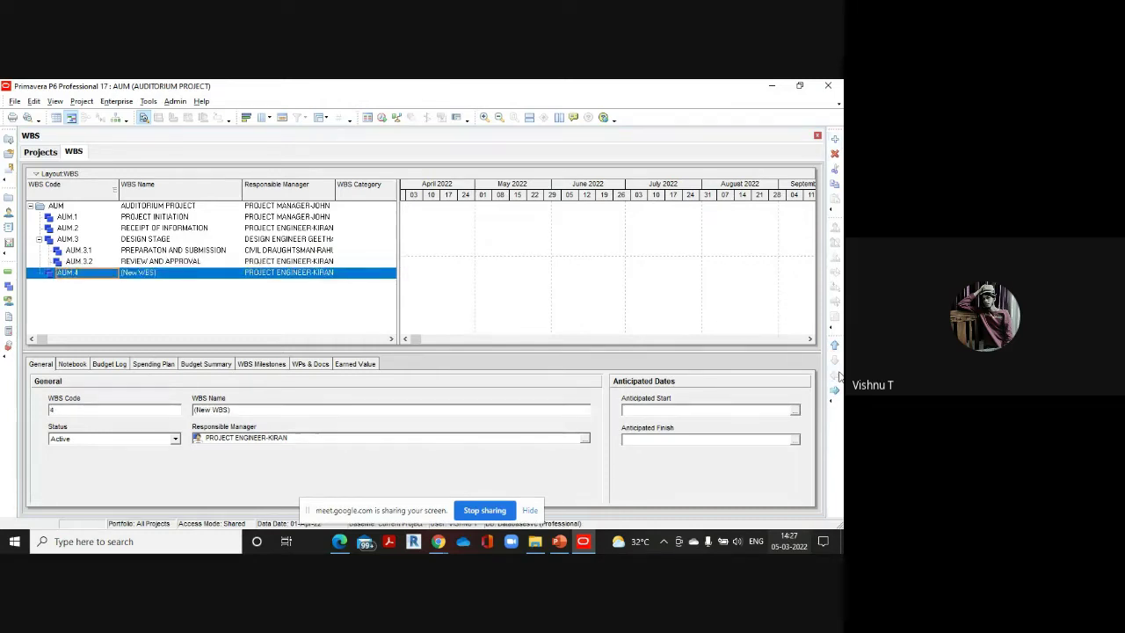
click(183, 271)
key(BackSpace)
text(WORK)
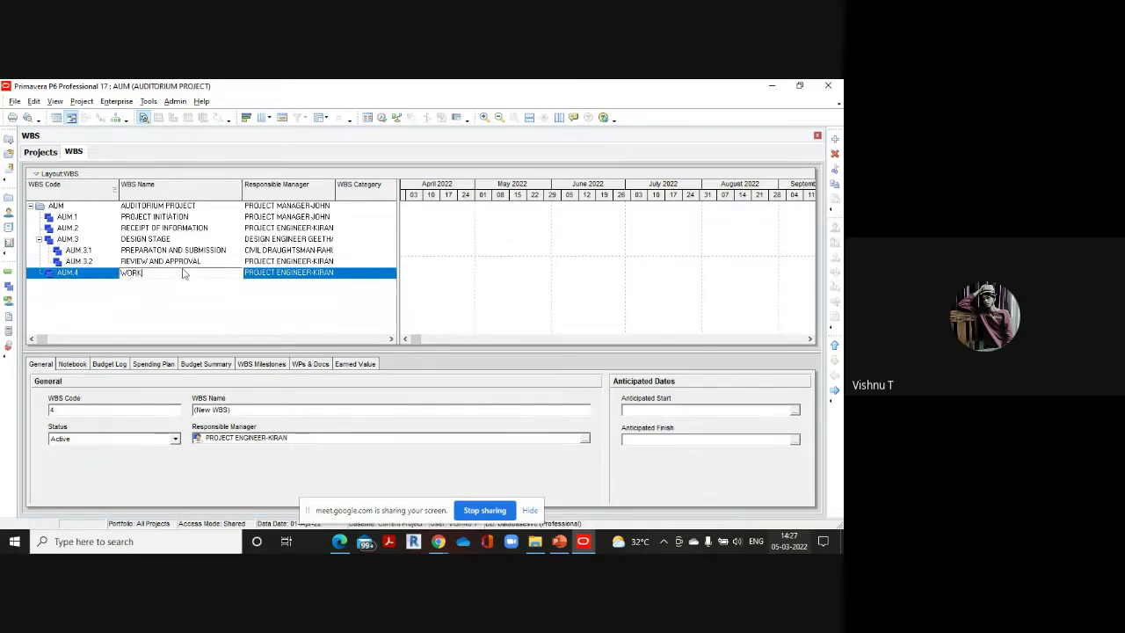
text(SITE F)
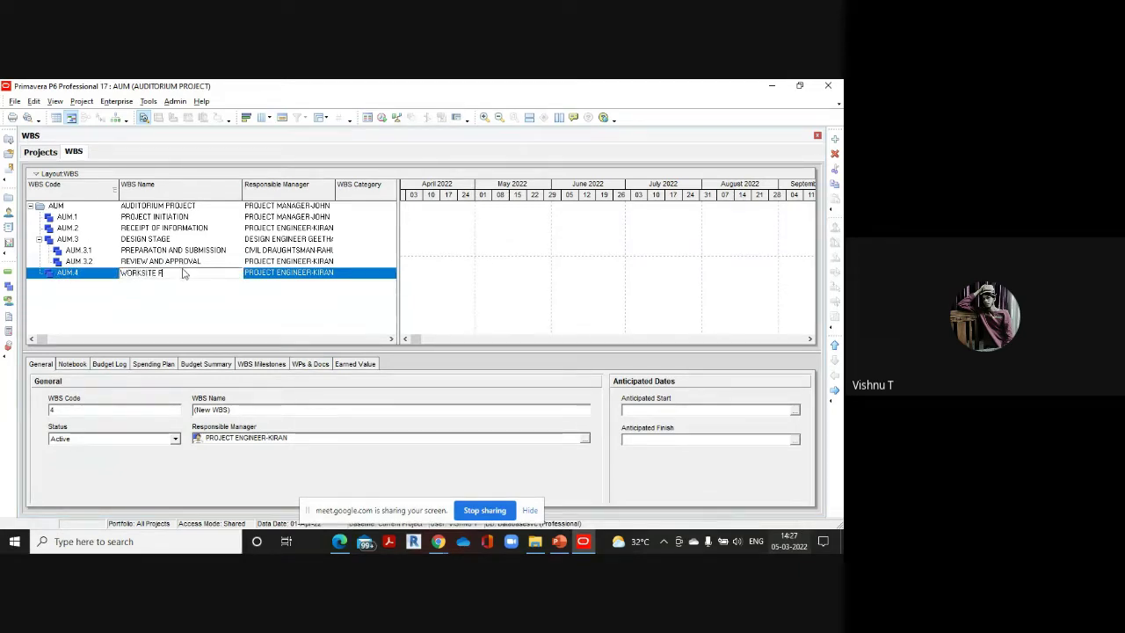
text(ACILITIES)
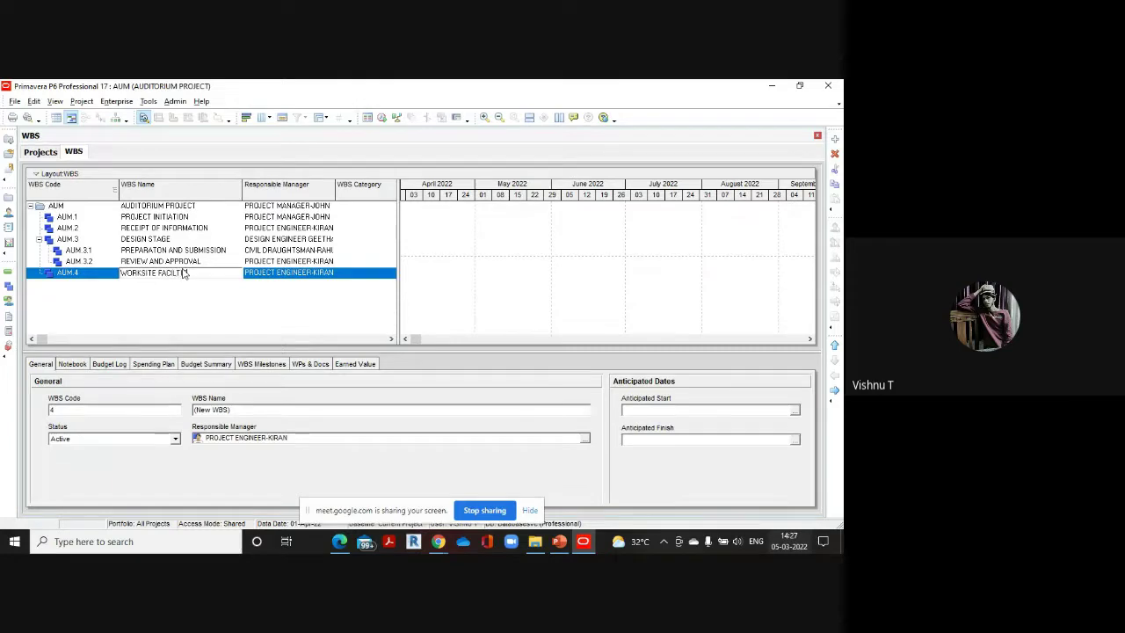
Make the site engineer AUM.4's responsible manager and bring the reference PDF back
click(319, 276)
double_click(319, 275)
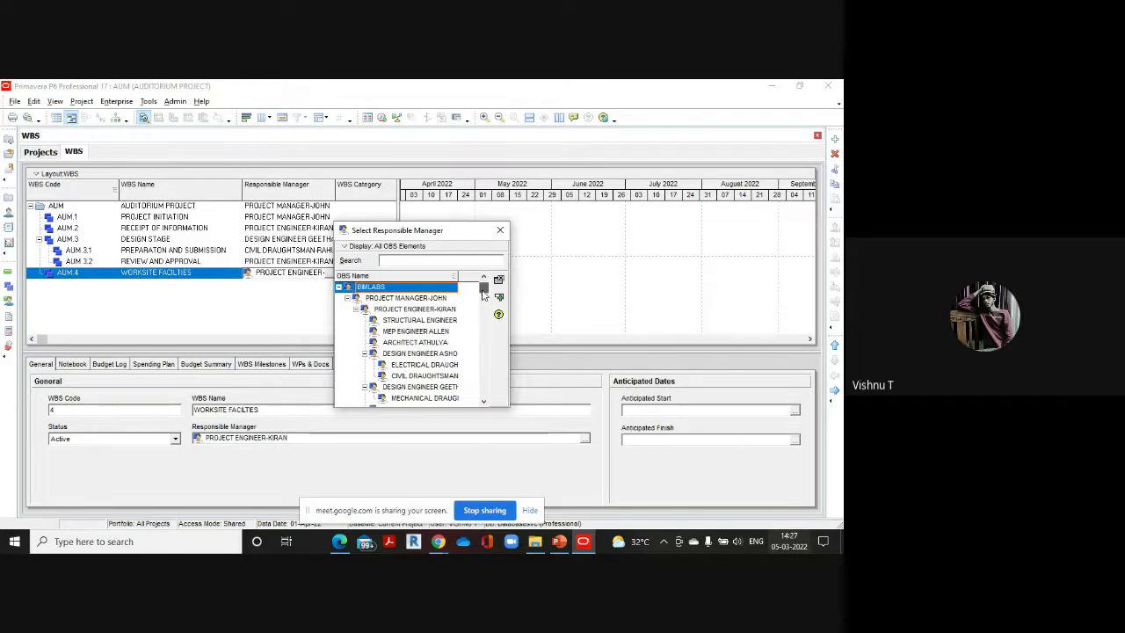
drag(482, 294, 483, 392)
click(429, 368)
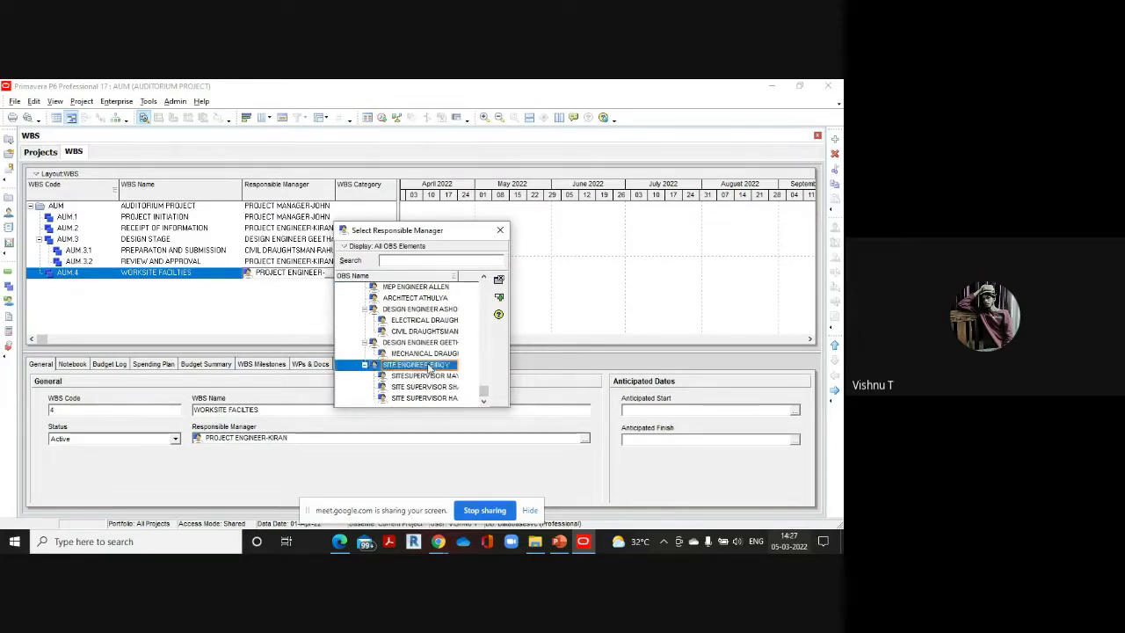
double_click(429, 367)
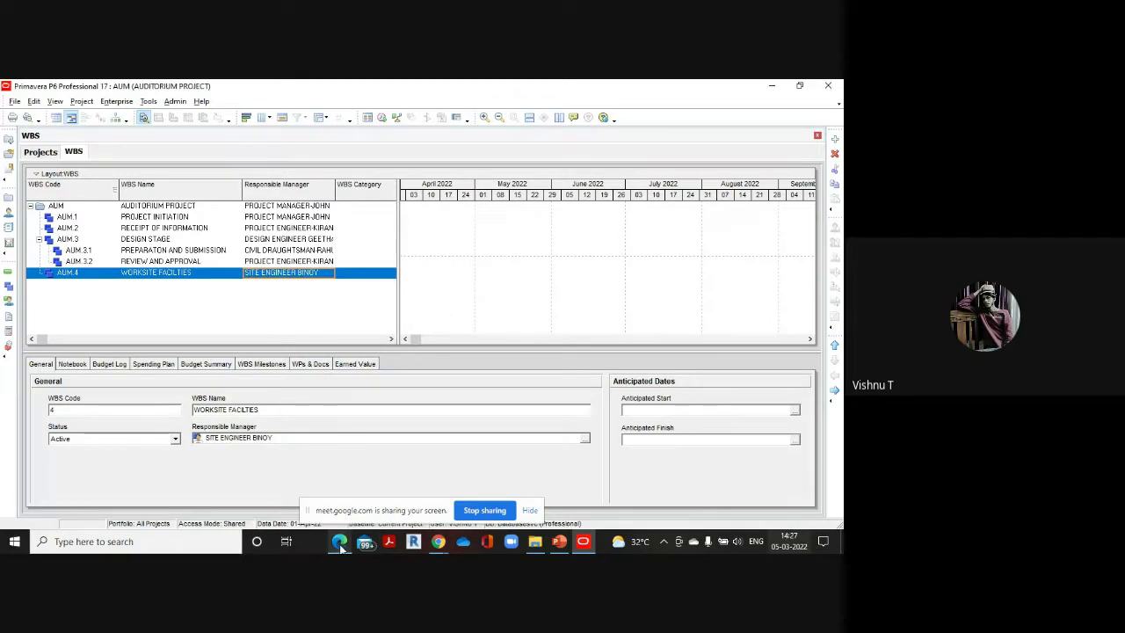
mouse_move(339, 544)
click(347, 484)
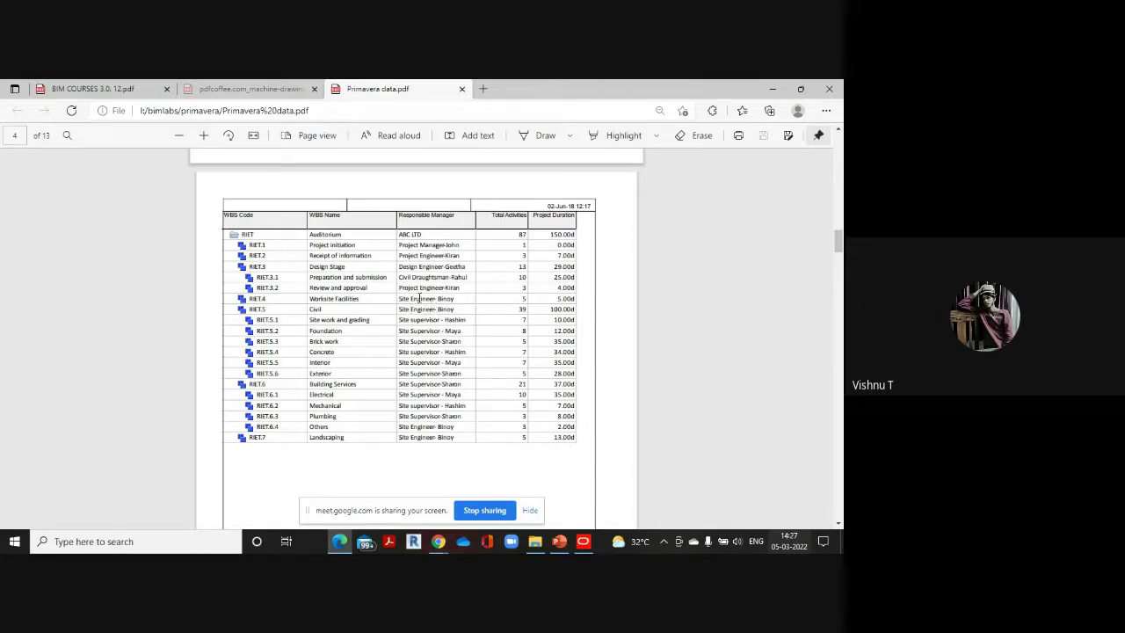
Add a WBS element, outdent it to AUM.5 and name it CIVIL WORKS
mouse_move(588, 533)
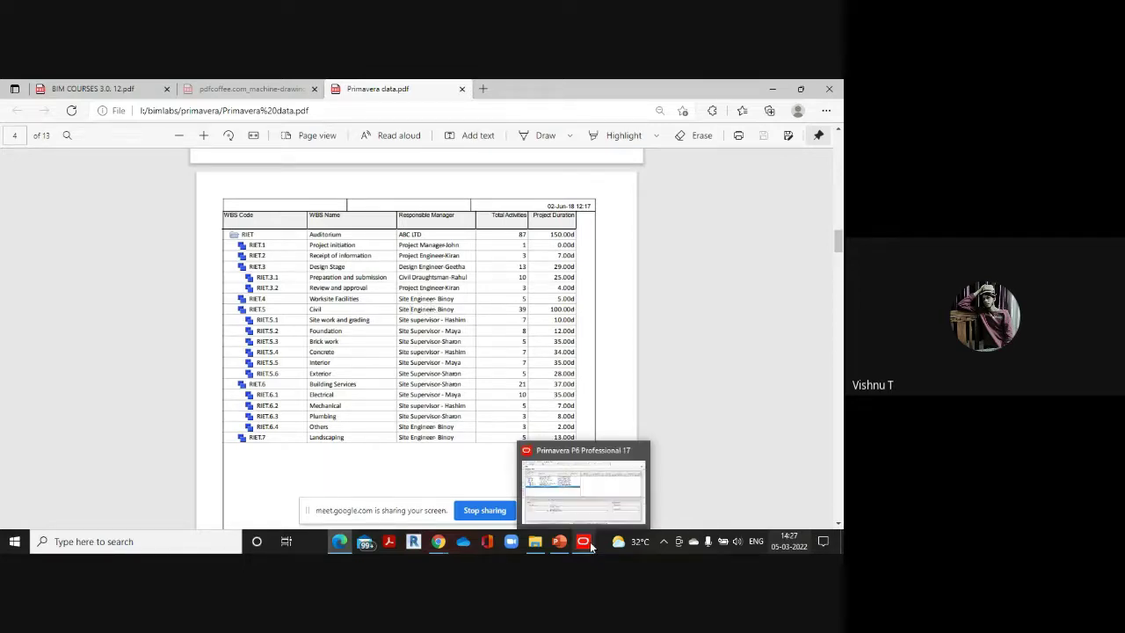
click(593, 506)
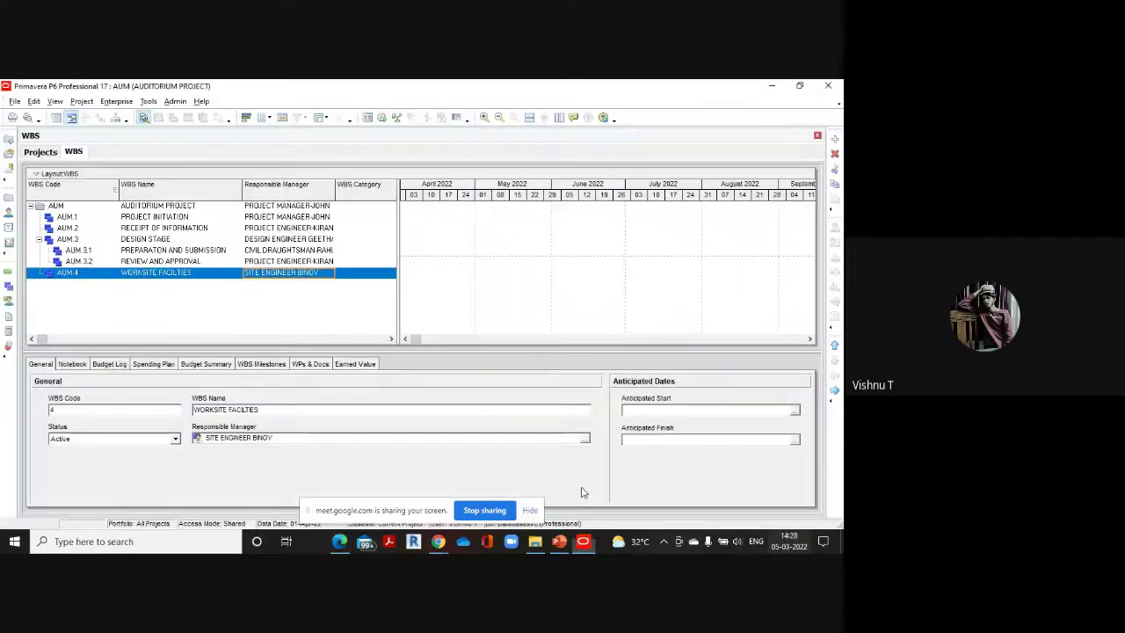
click(835, 138)
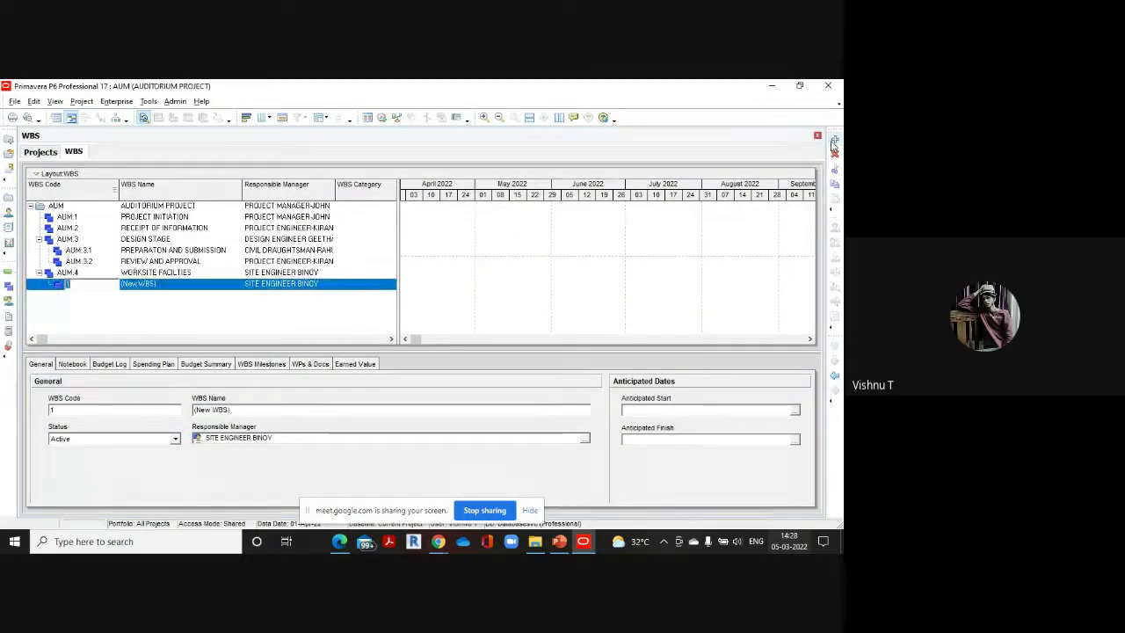
click(835, 375)
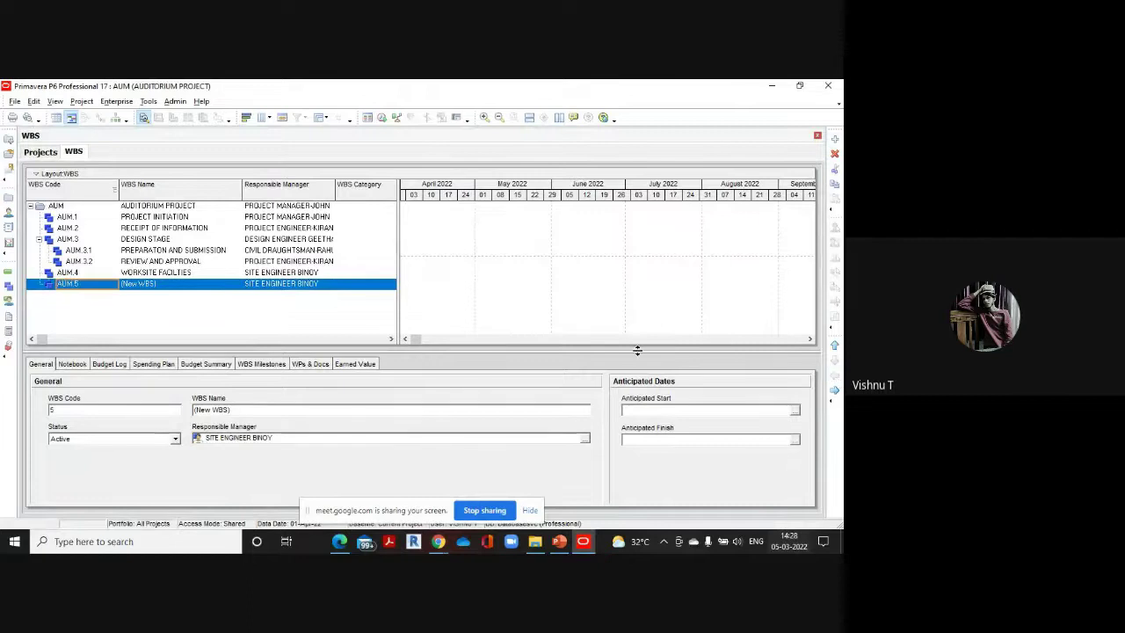
click(179, 283)
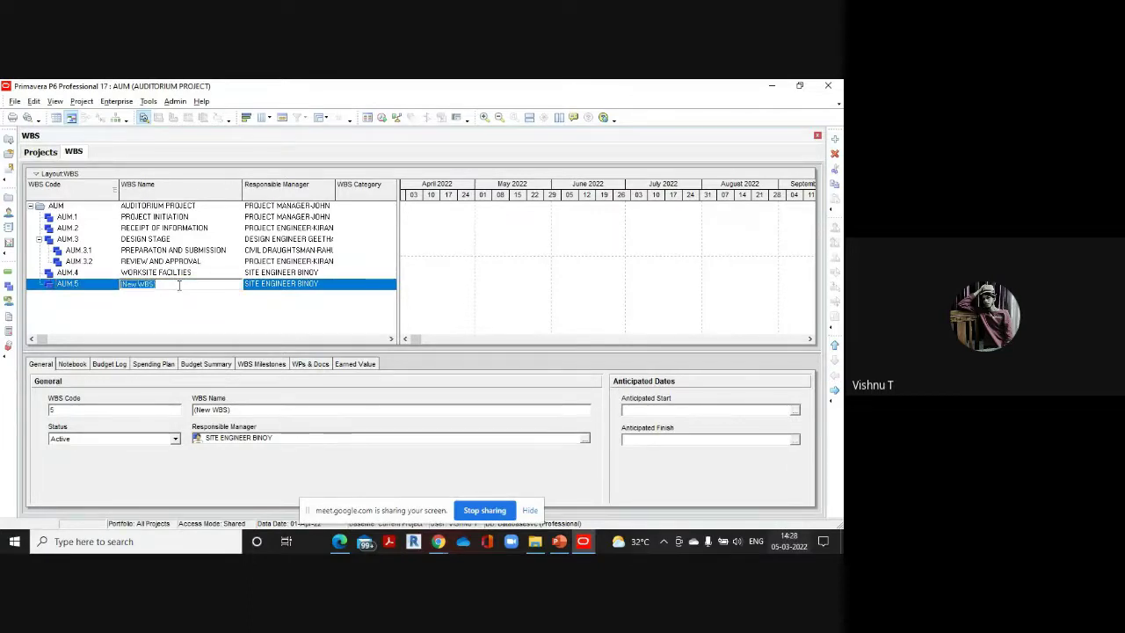
text(CIVIL WORKS)
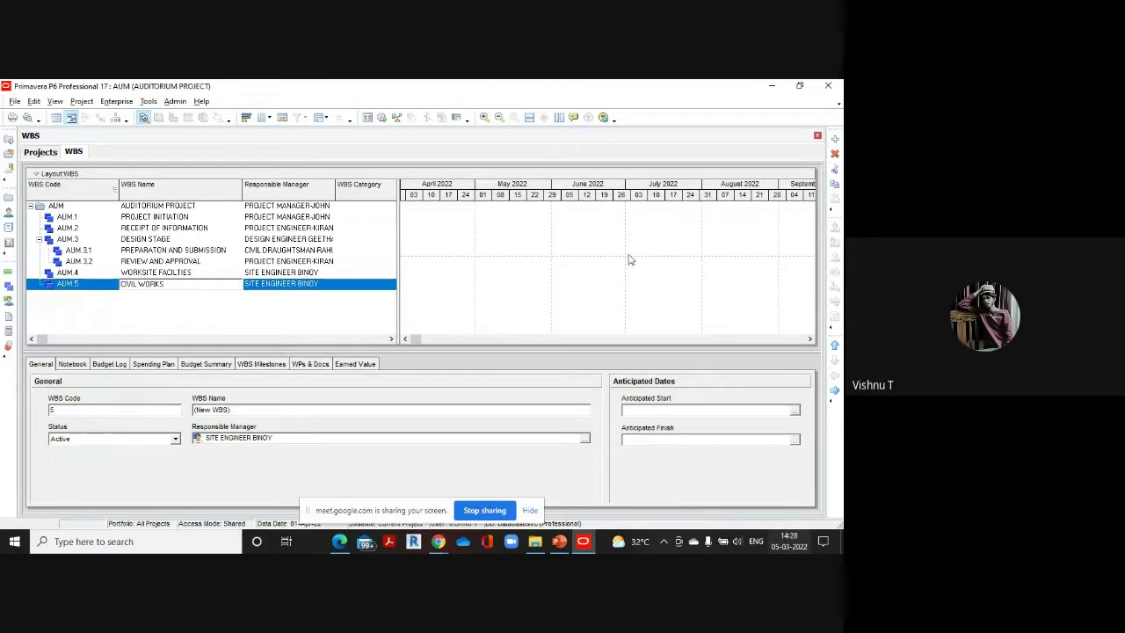
Add another WBS element coded 6, then check the reference PDF
click(835, 141)
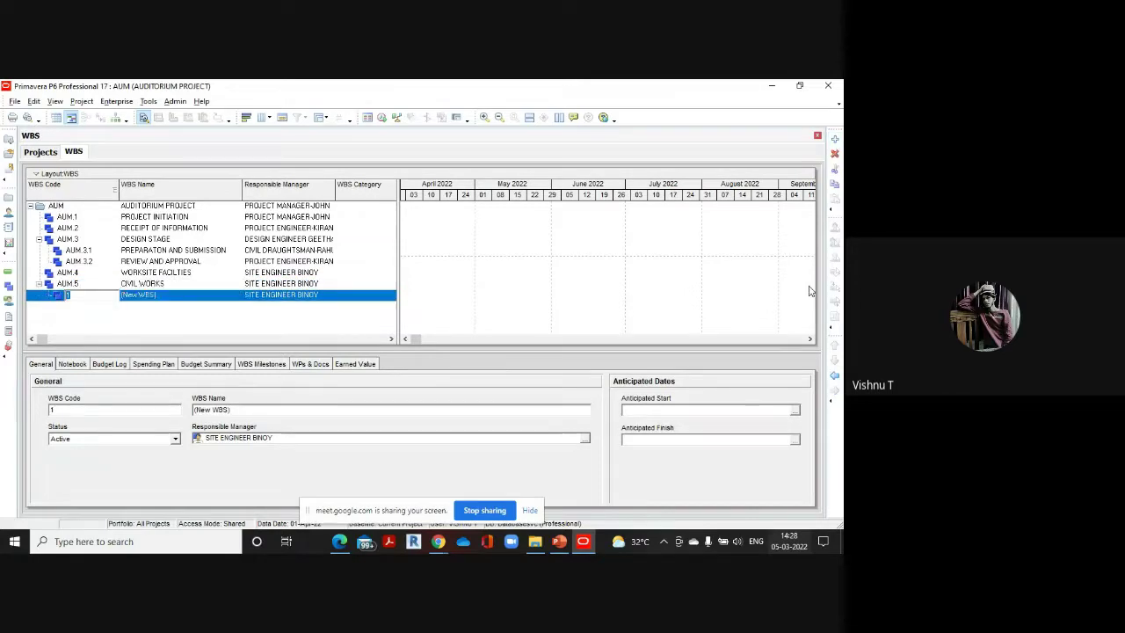
text(6)
key(Return)
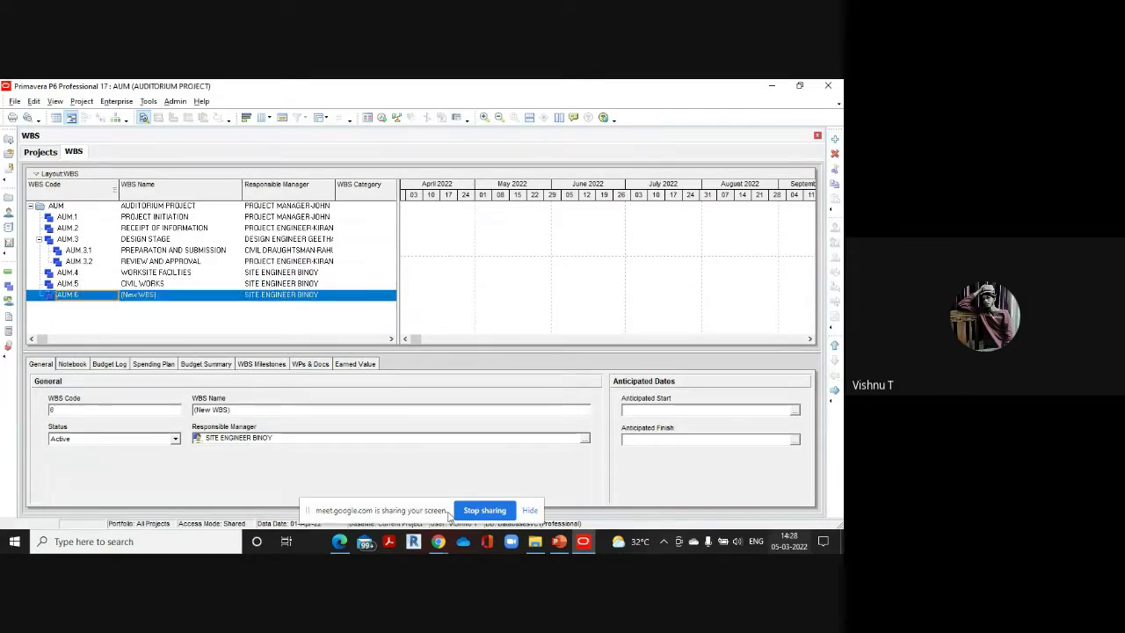
click(334, 507)
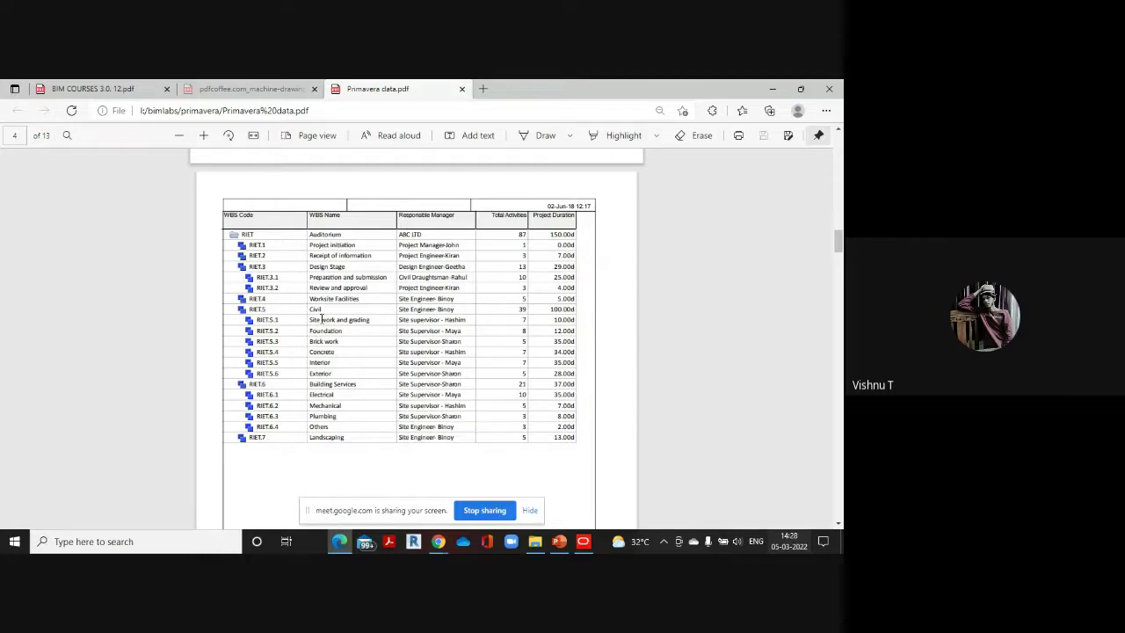
Demote the new element under CIVIL WORKS and correct its code to AUM.5.1
mouse_move(583, 541)
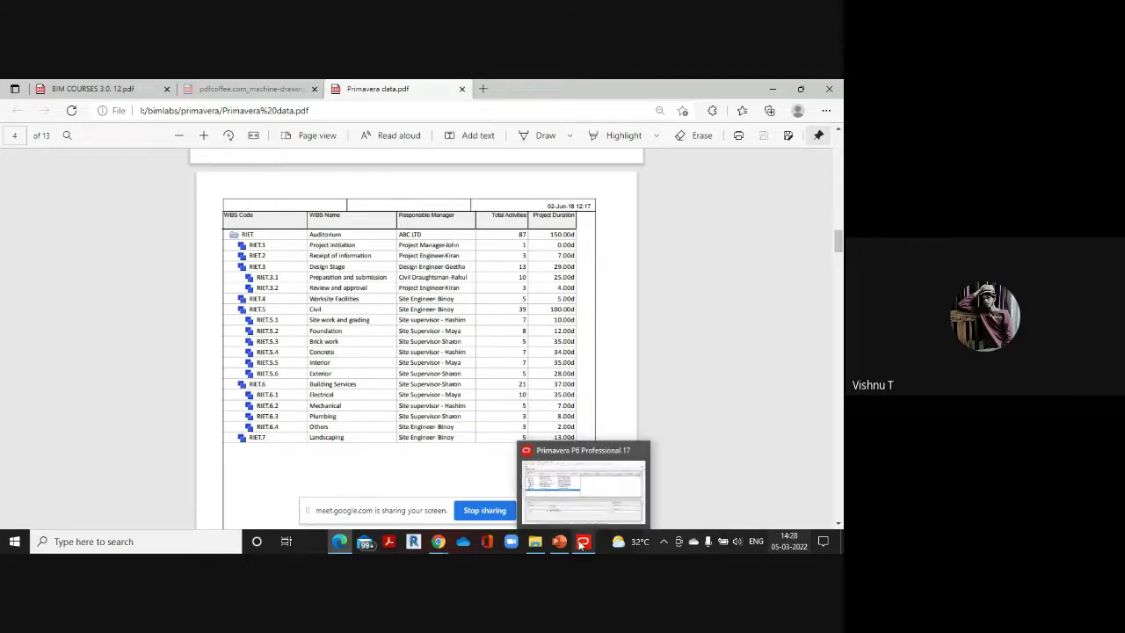
click(589, 491)
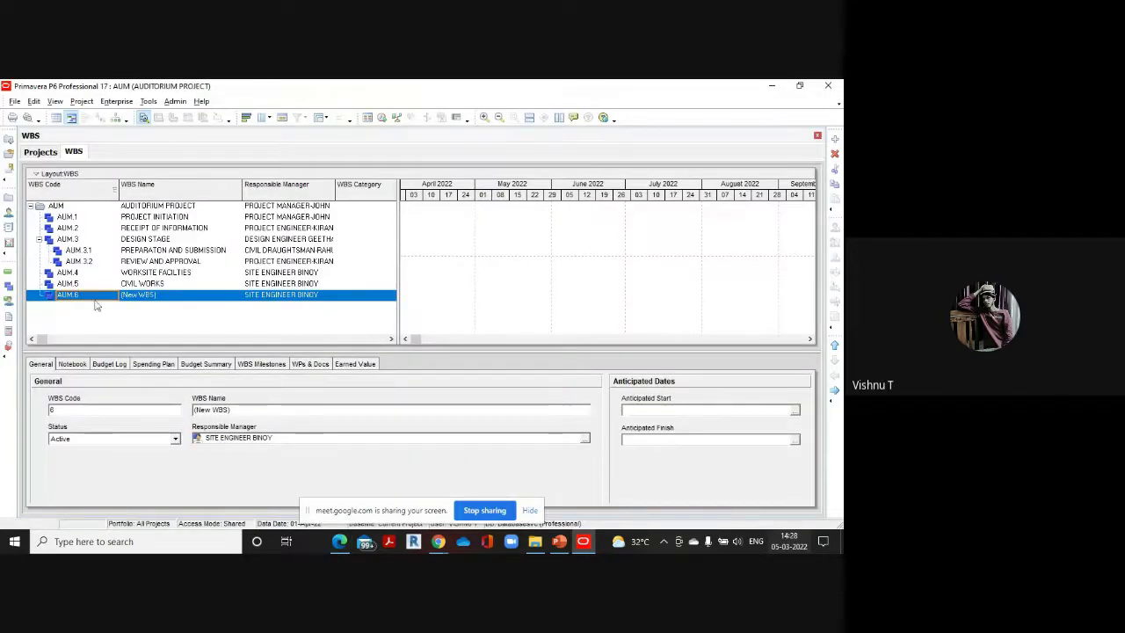
click(835, 389)
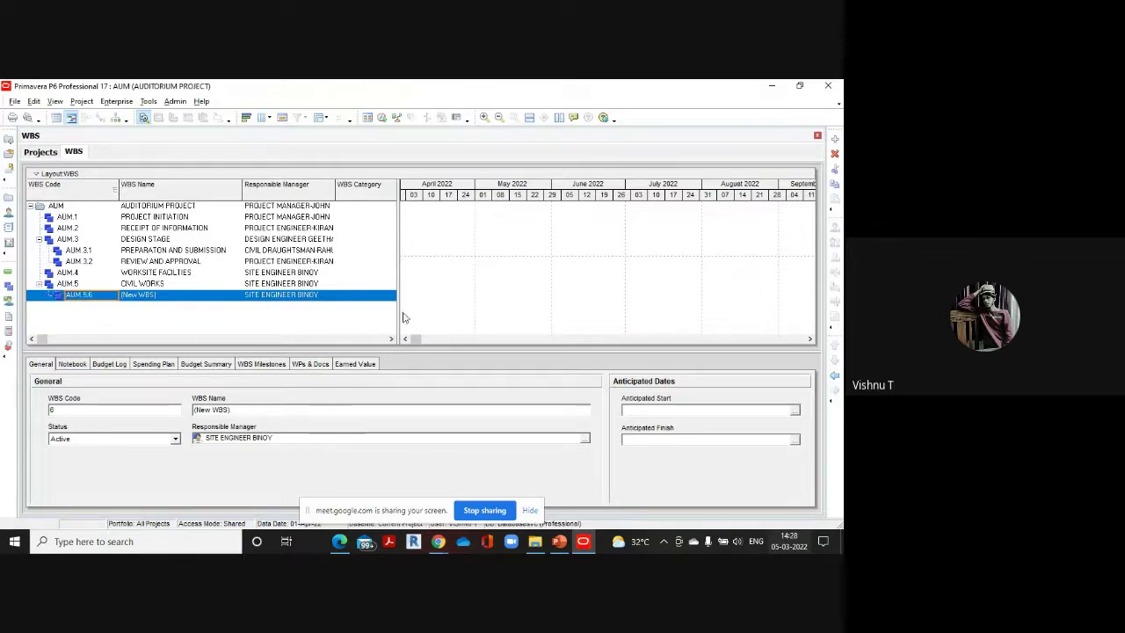
click(96, 294)
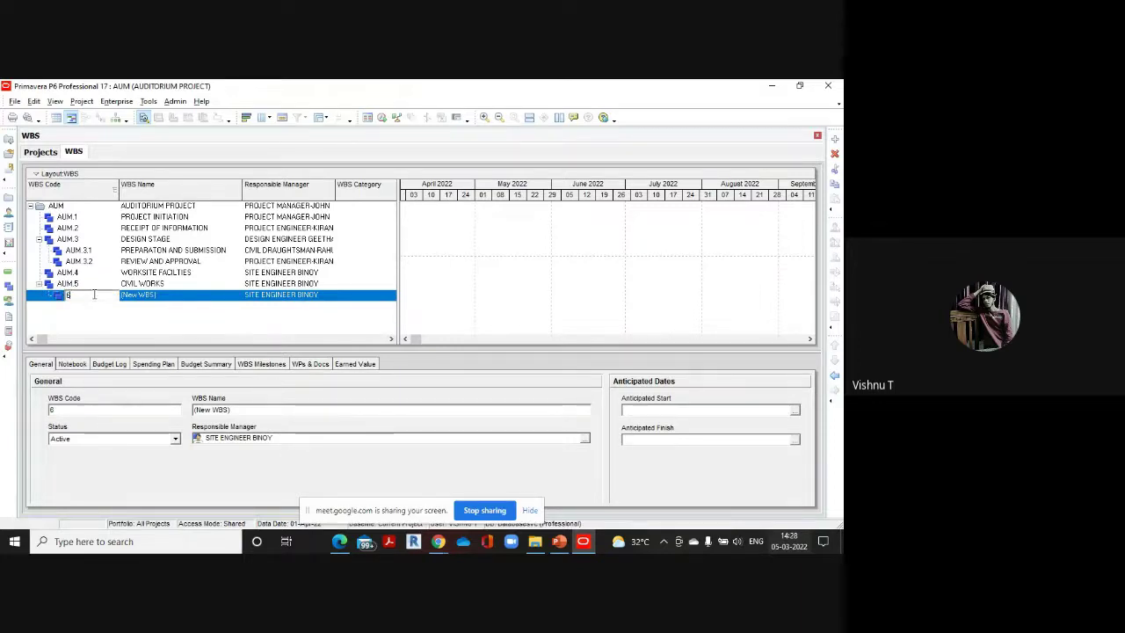
key(BackSpace)
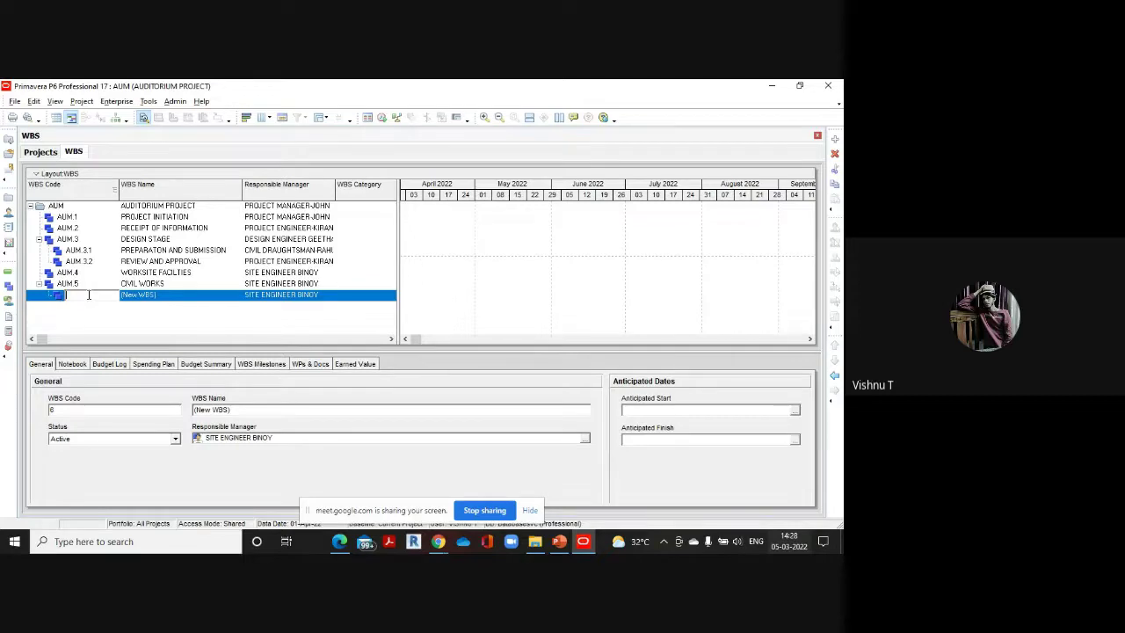
text(AUM.5.1)
key(Return)
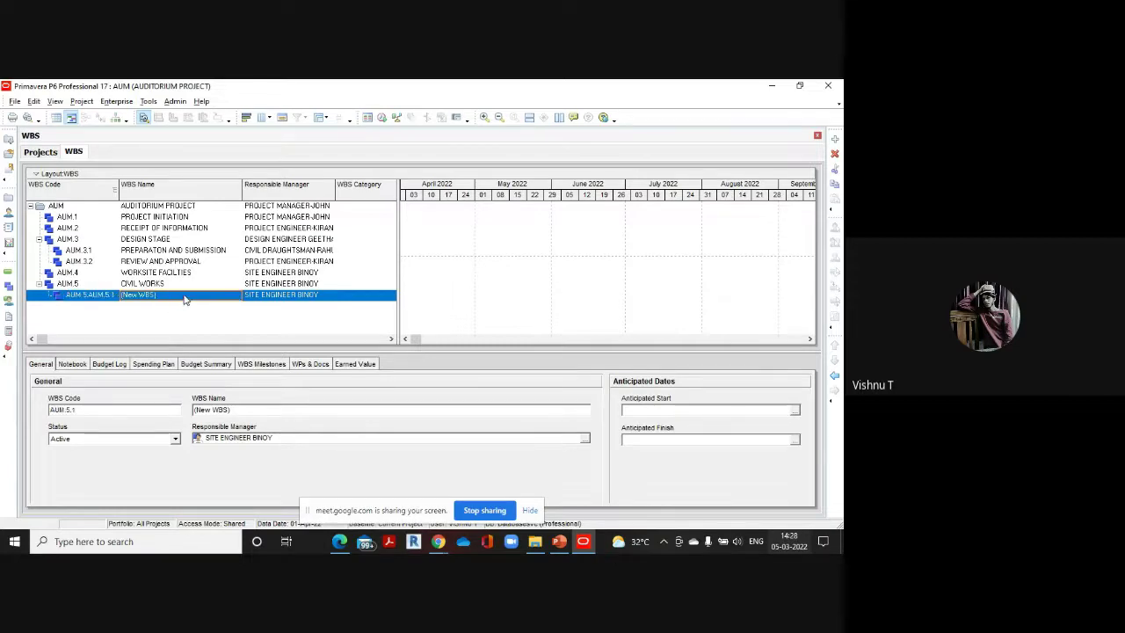
click(106, 299)
key(BackSpace)
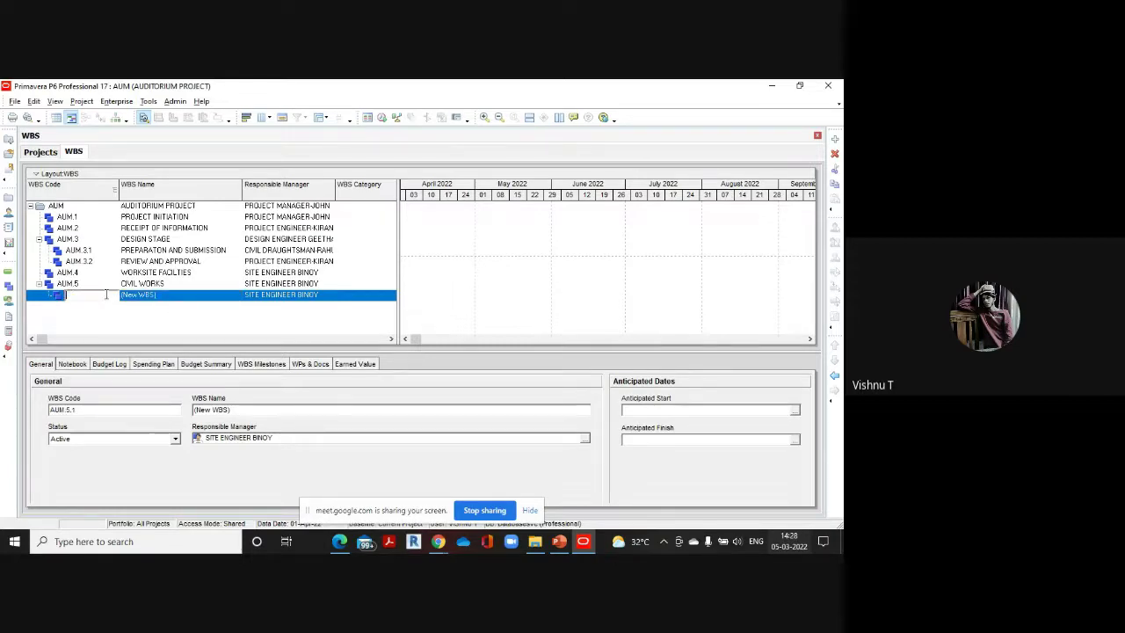
key(BackSpace)
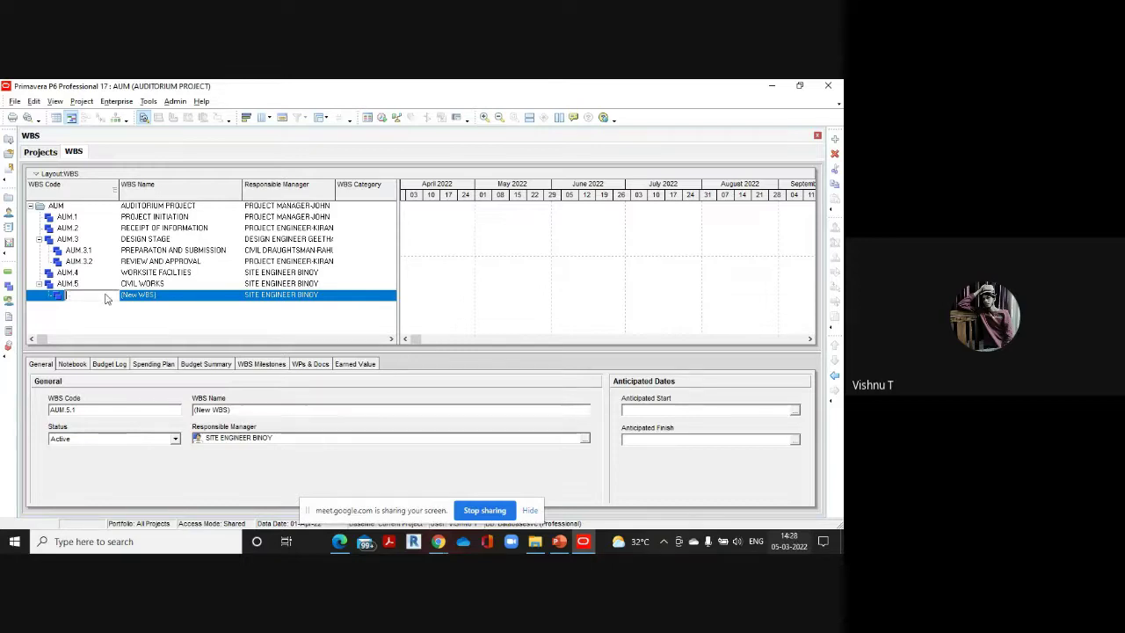
text(1)
Name AUM.5.1 SITEWORK AND GRADING, checking the reference PDF
click(171, 299)
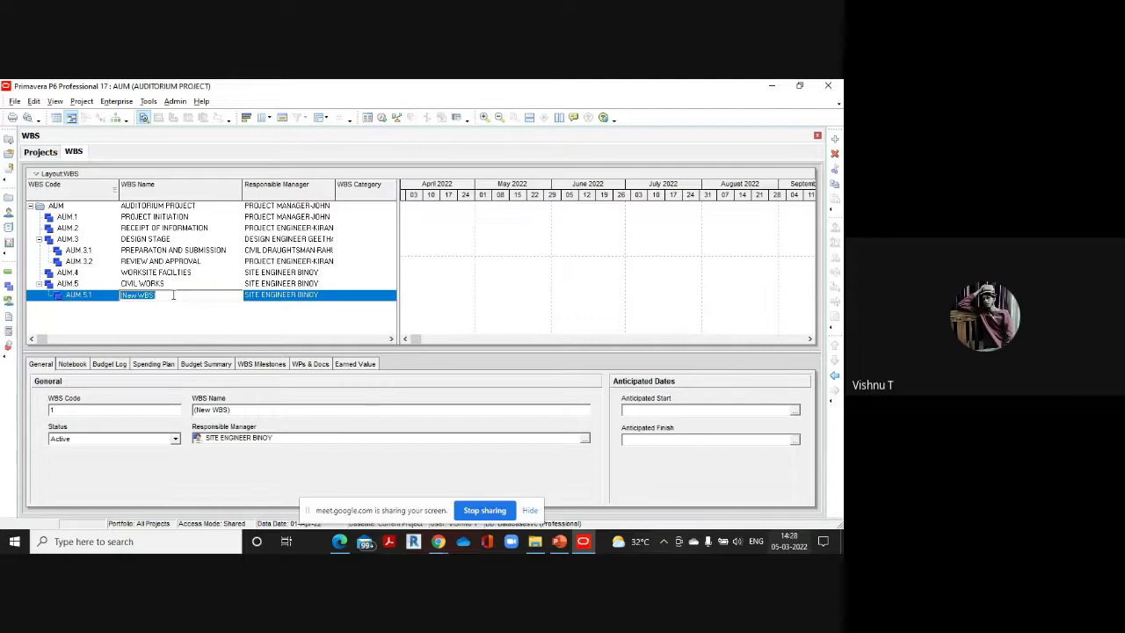
text(SITE)
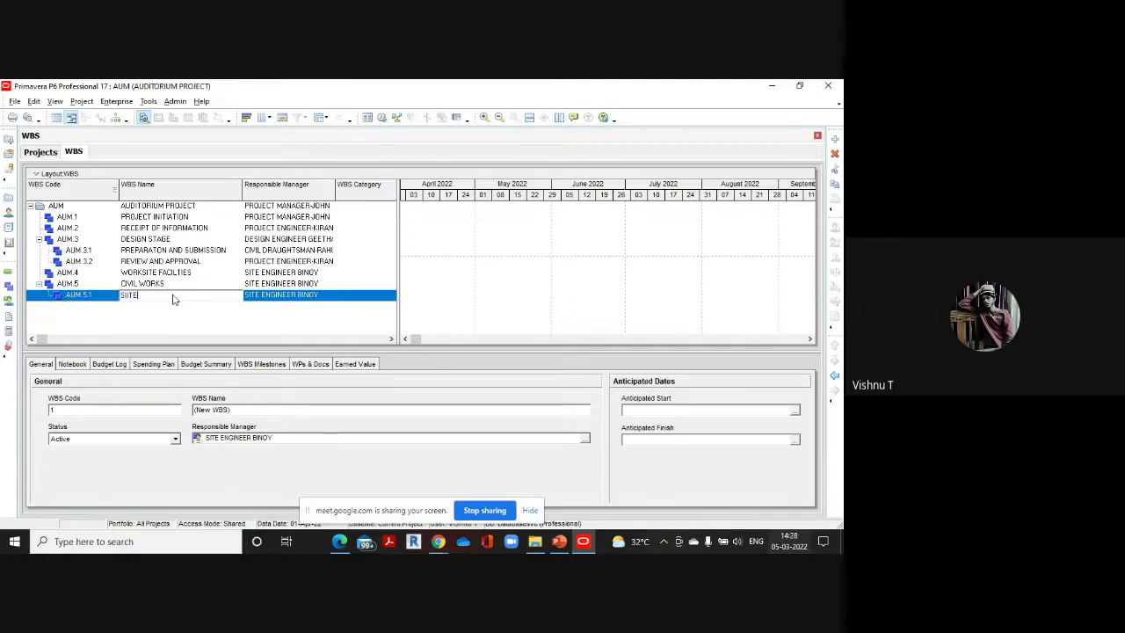
text(WORK A)
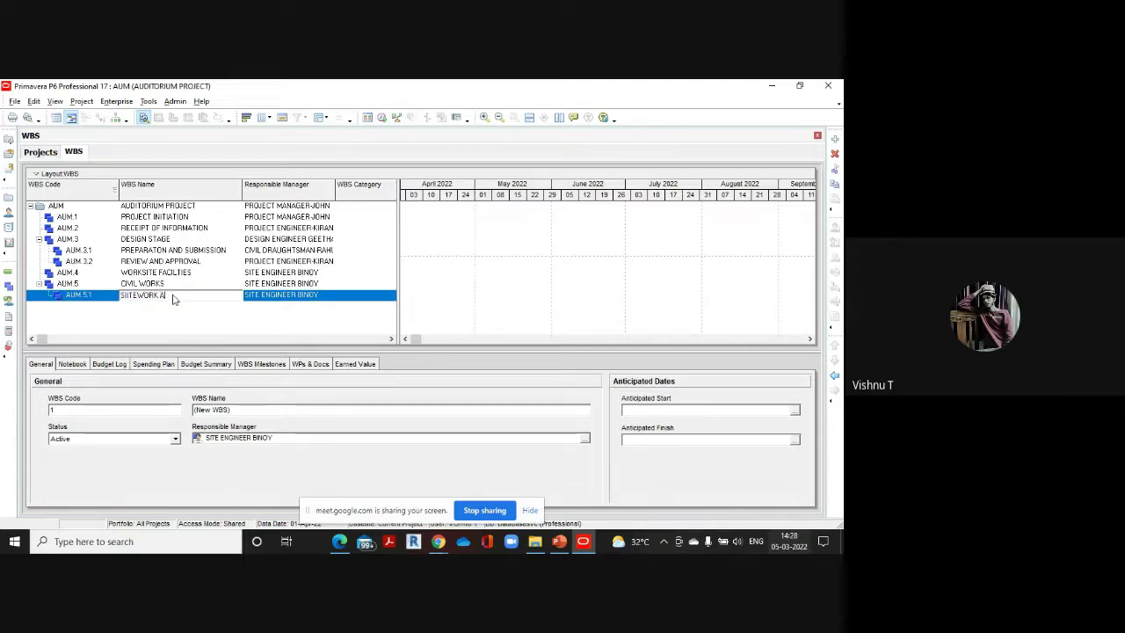
text(ND GRA)
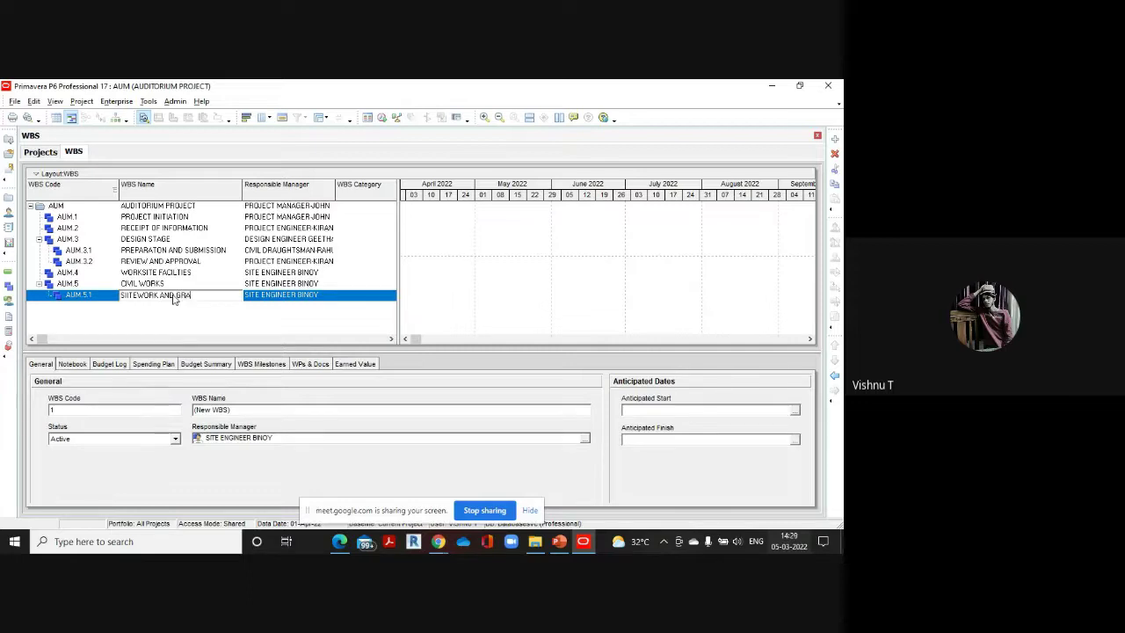
text(DING)
mouse_move(339, 541)
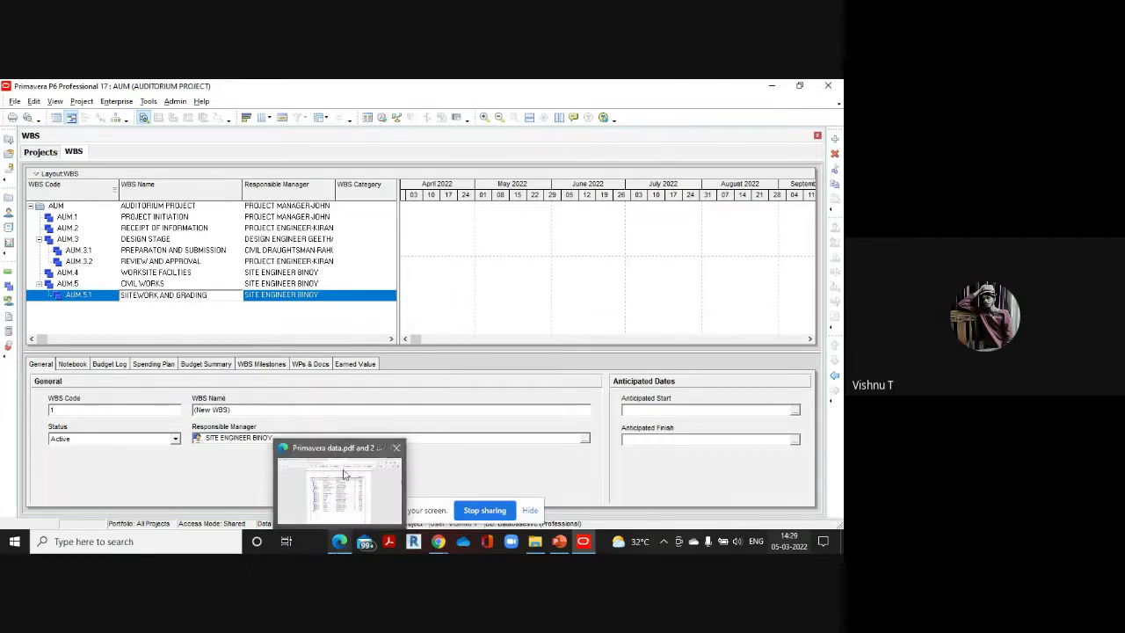
click(343, 462)
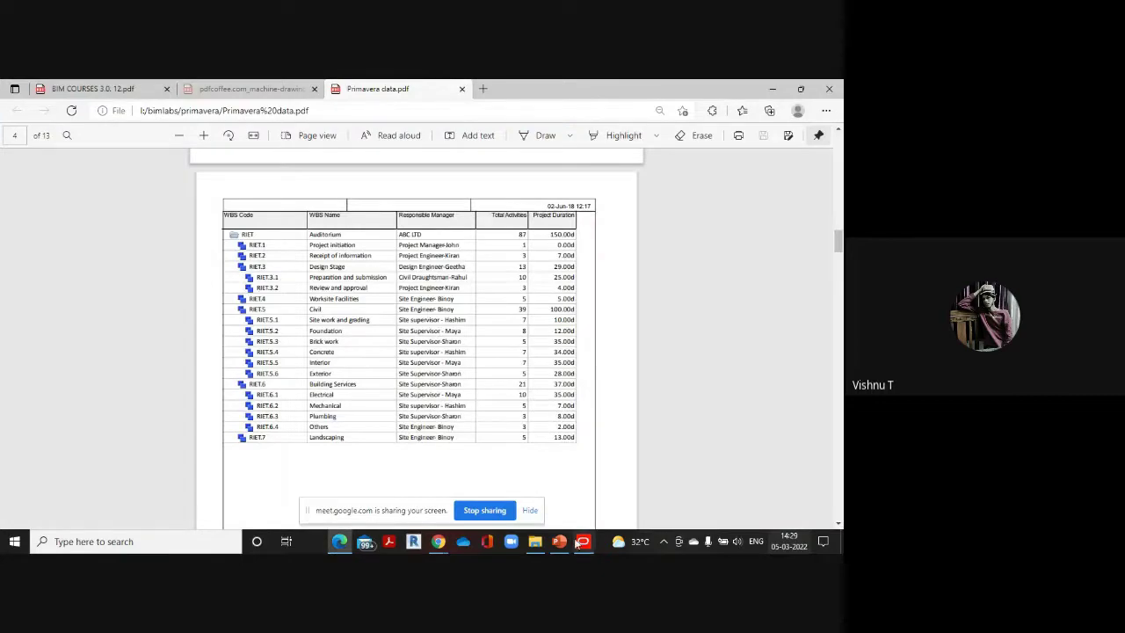
mouse_move(583, 541)
click(584, 478)
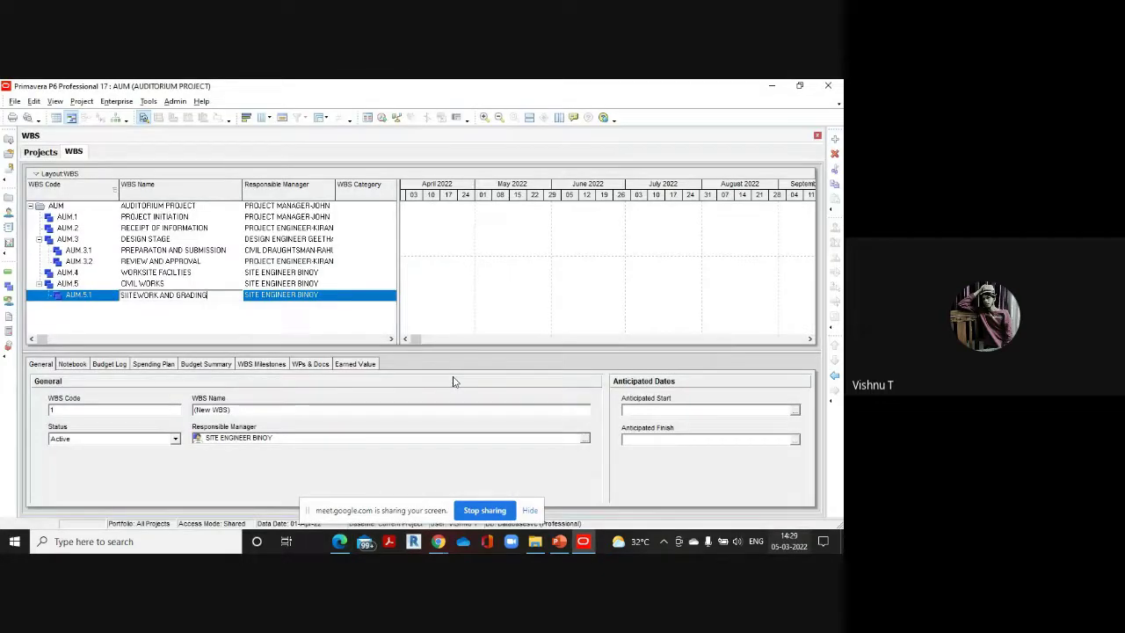
Assign the site supervisor as SITEWORK AND GRADING's responsible manager
click(337, 299)
double_click(336, 299)
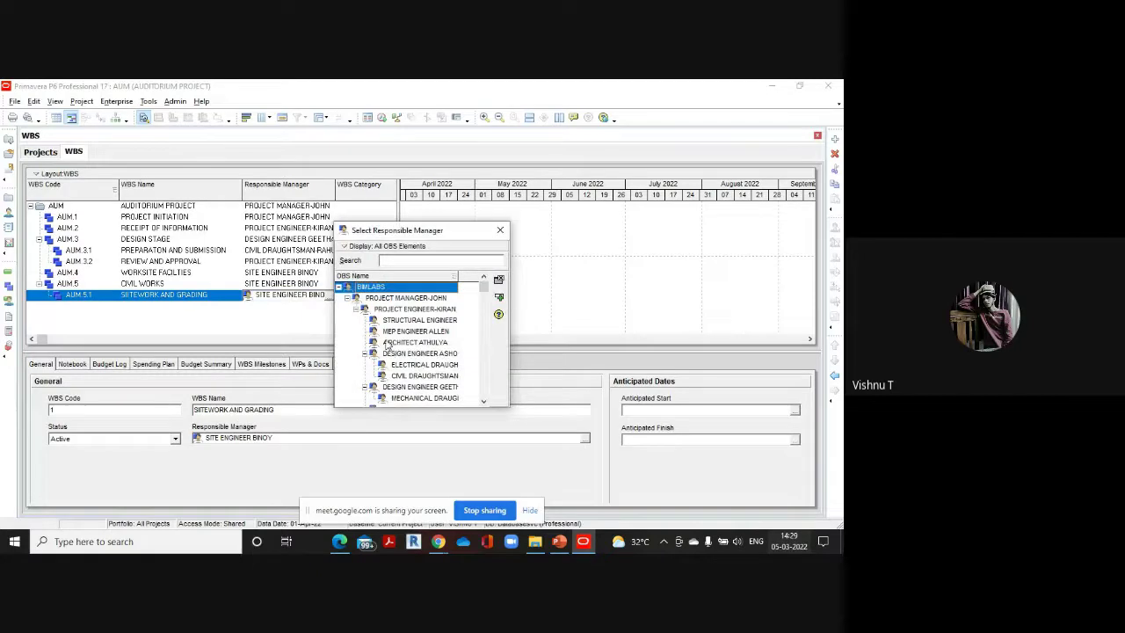
drag(483, 292, 483, 388)
double_click(440, 392)
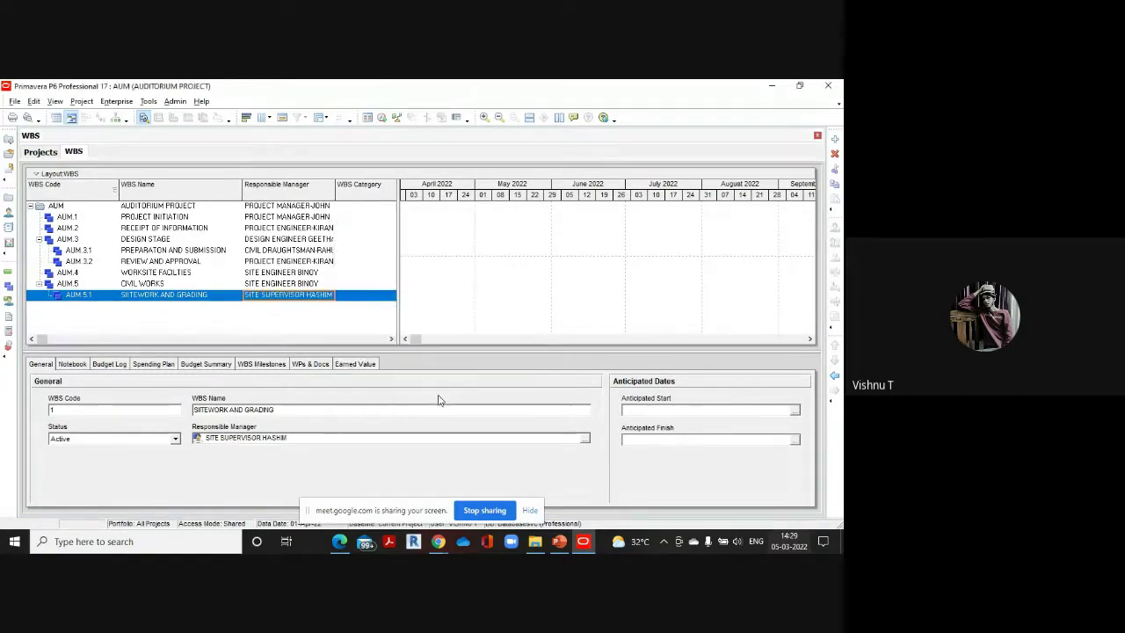
click(834, 139)
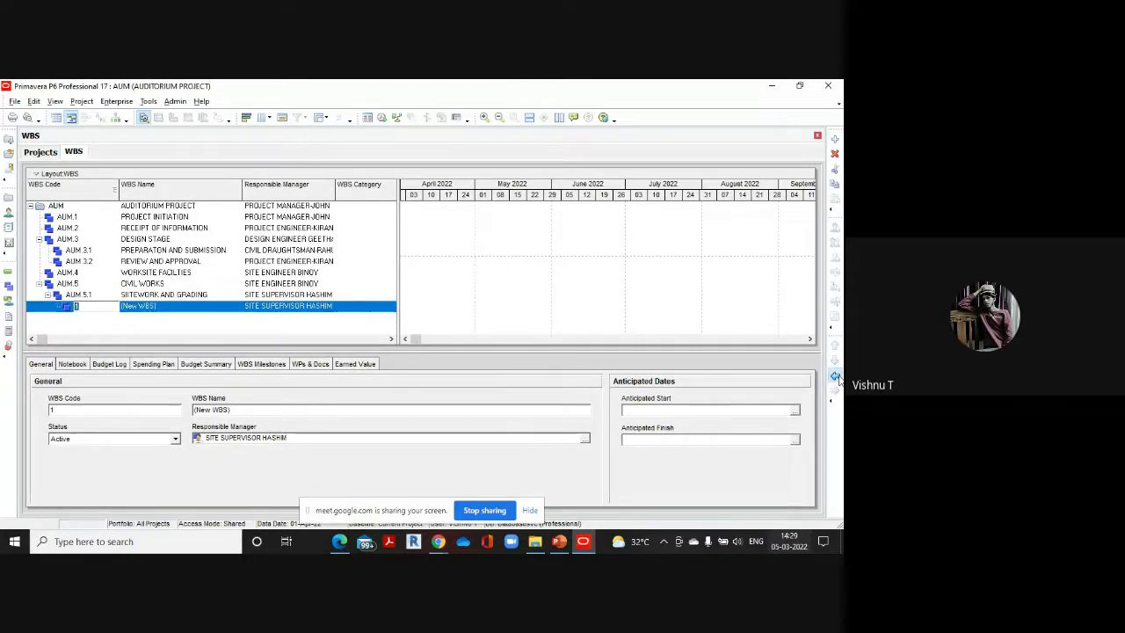
Give the new element code AUM.5.2 and the name FOUNDATION
text(2)
key(Return)
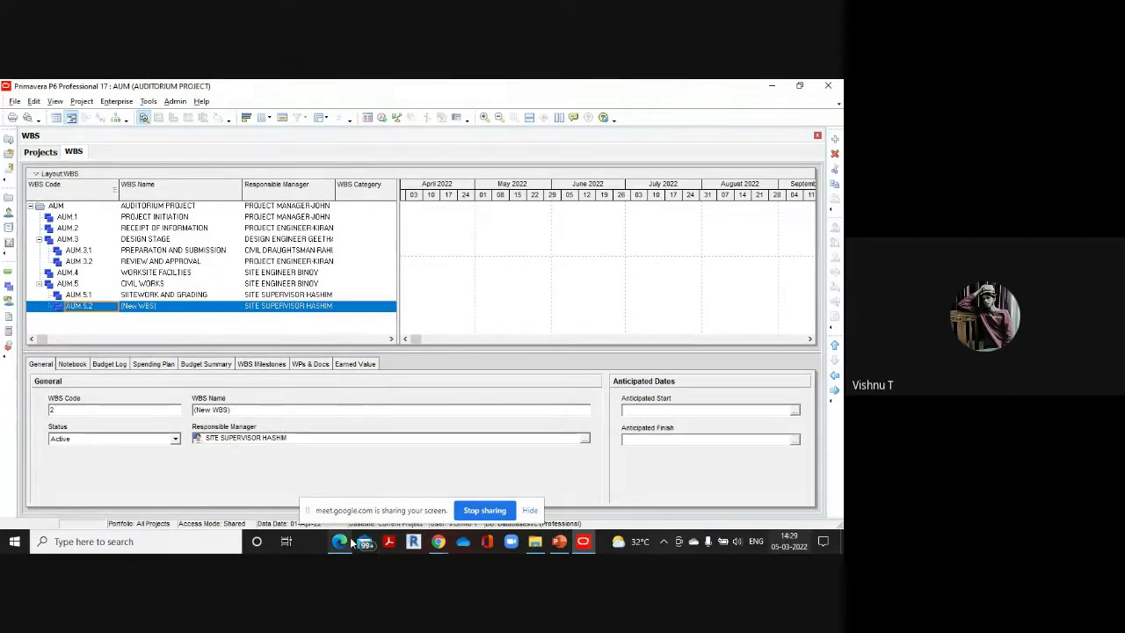
click(339, 475)
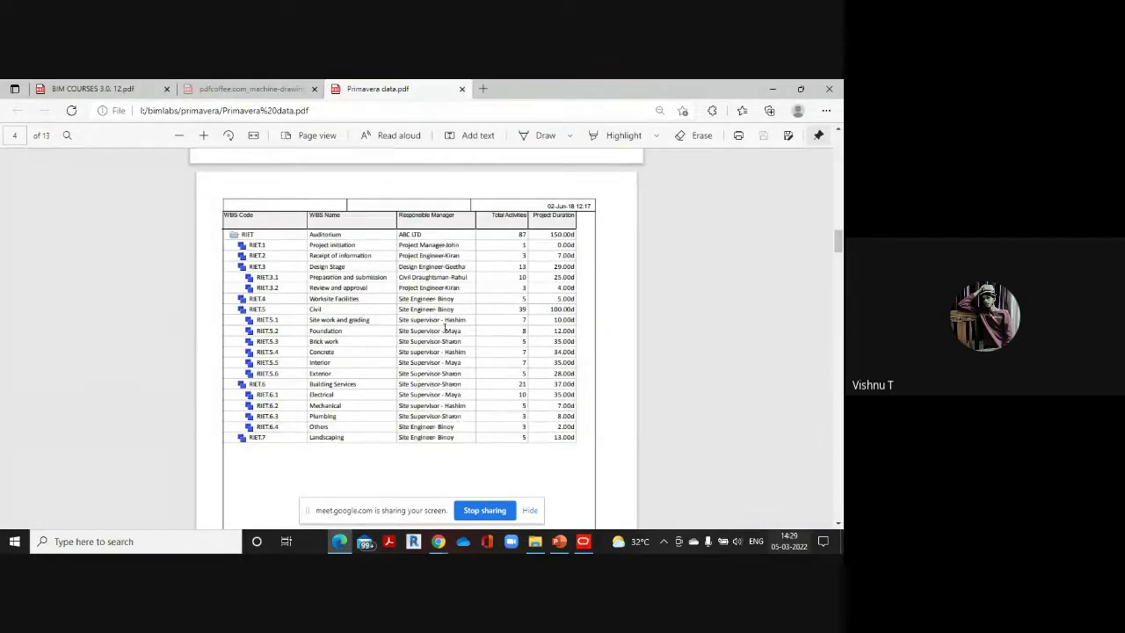
click(582, 542)
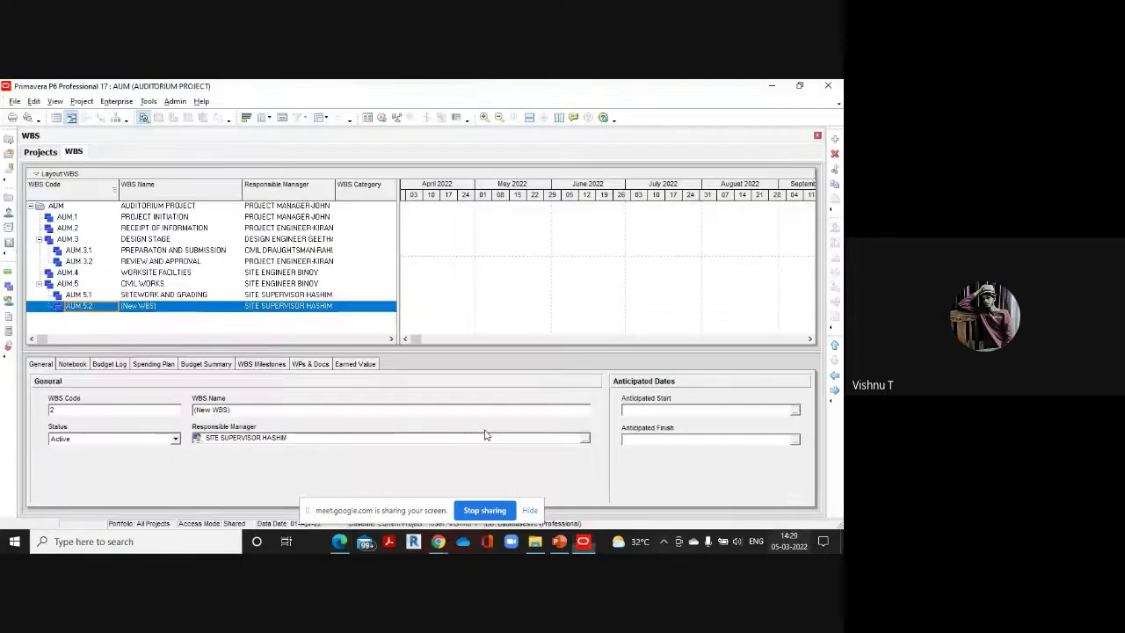
click(177, 309)
click(179, 309)
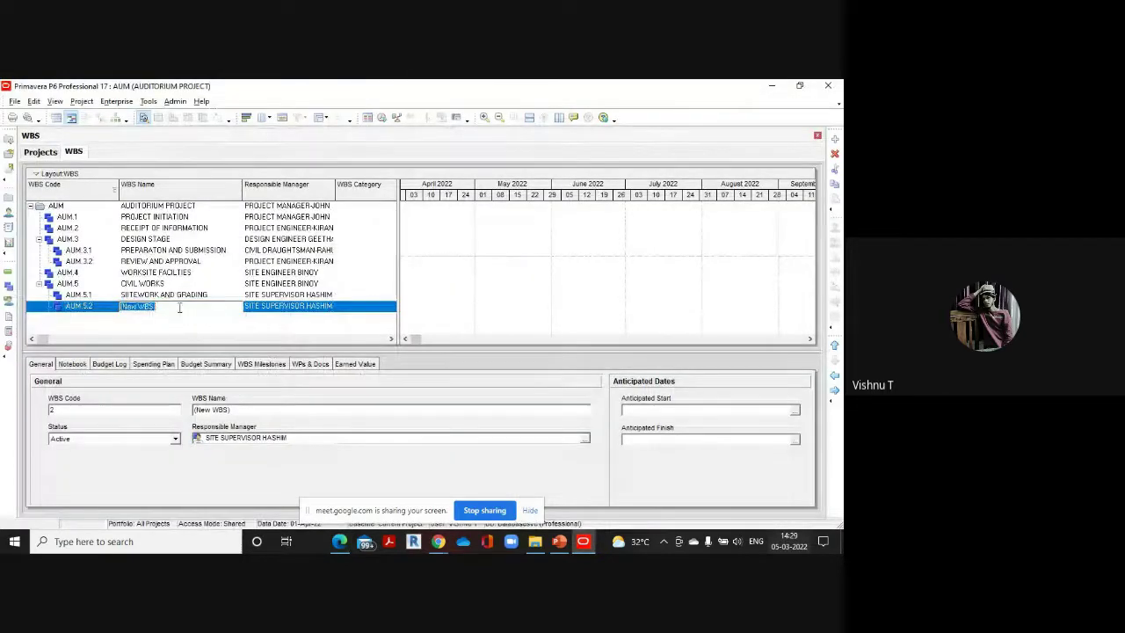
text(FOUND)
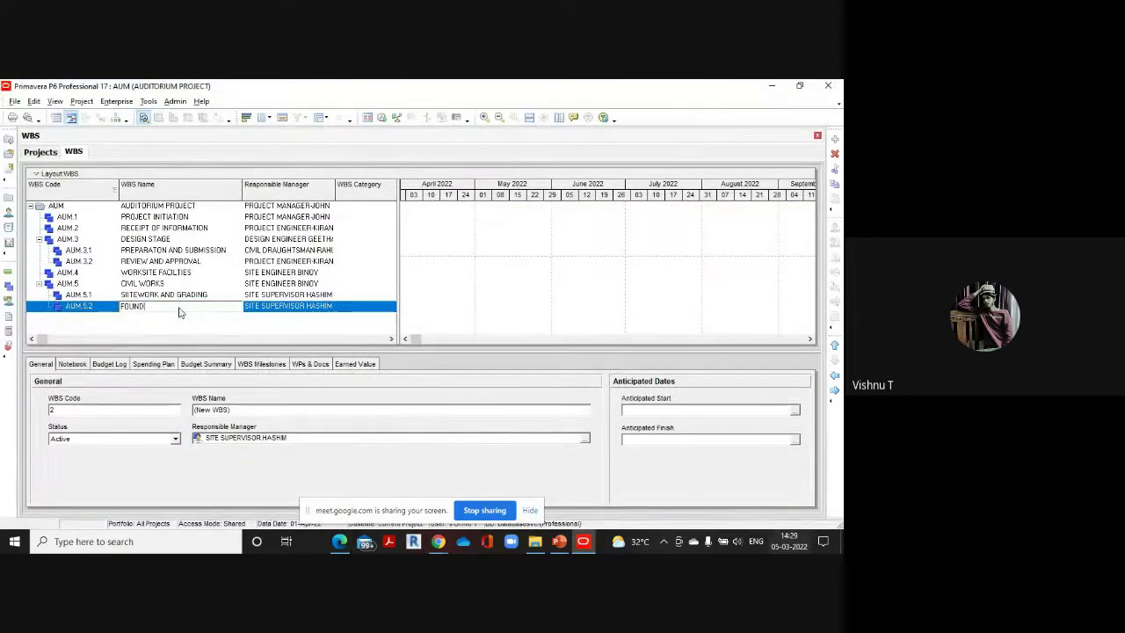
text(ATION)
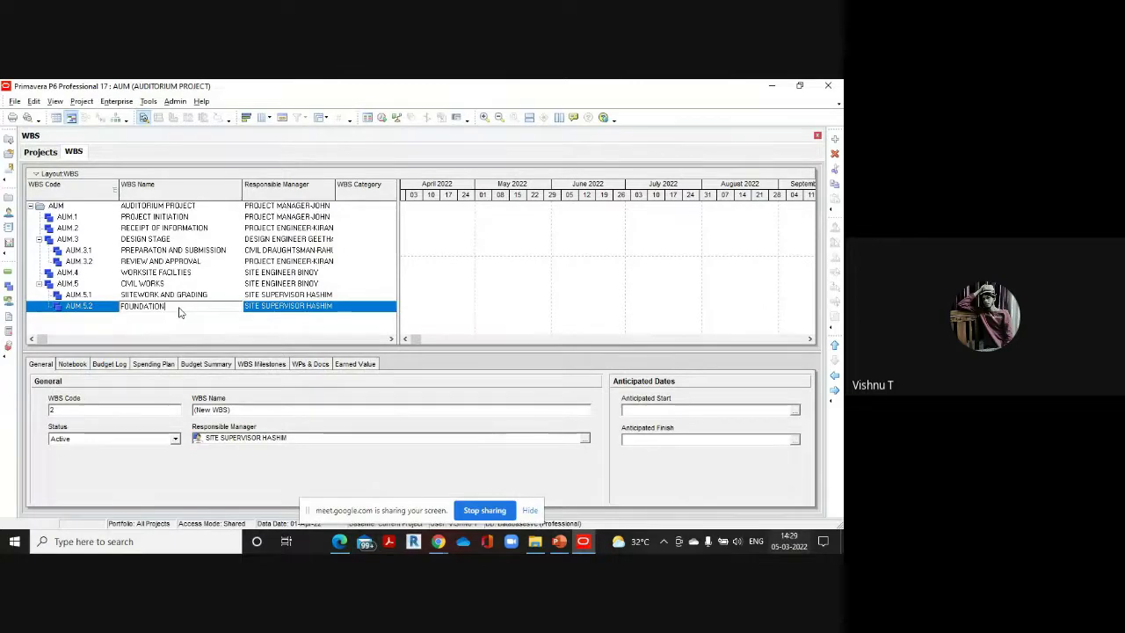
click(343, 310)
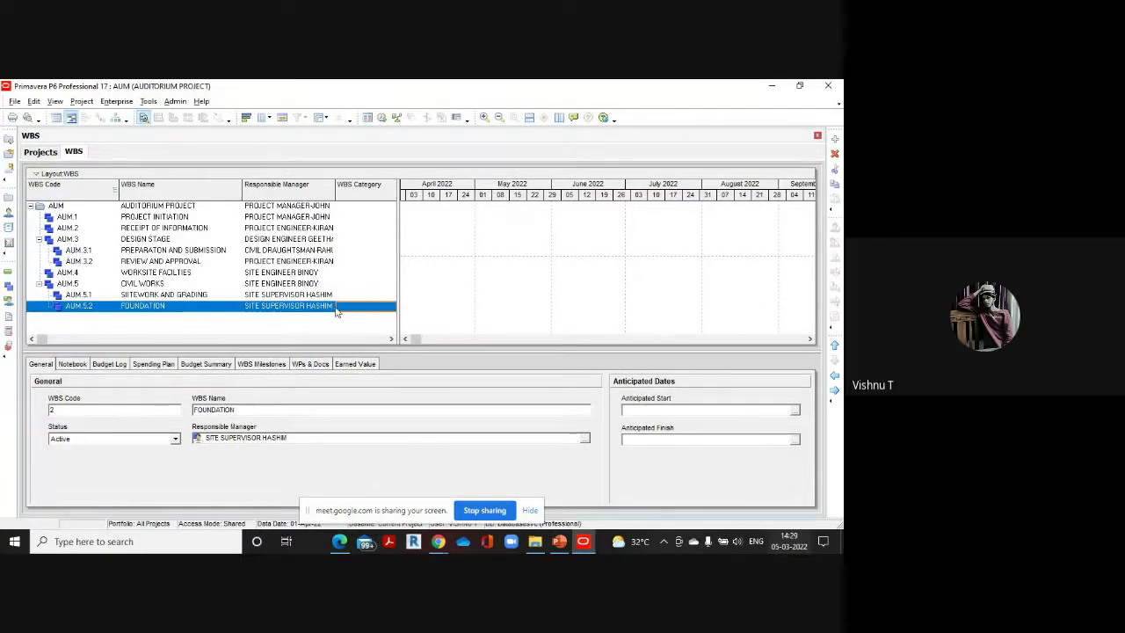
Assign the foundation site supervisor as FOUNDATION's responsible manager
double_click(331, 308)
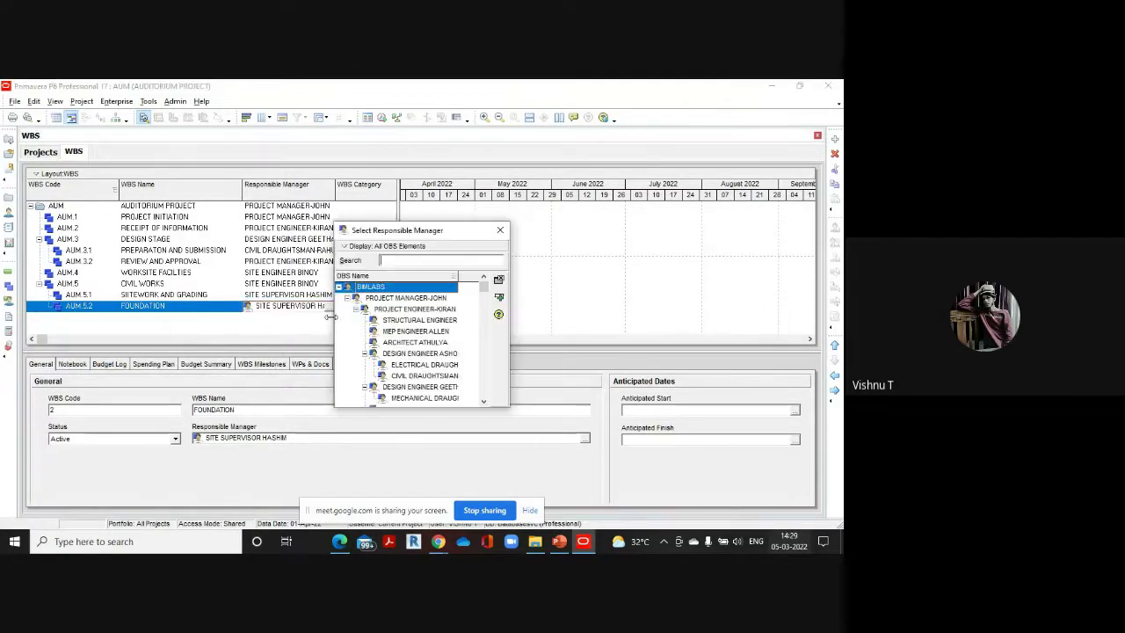
drag(483, 288, 489, 402)
double_click(423, 375)
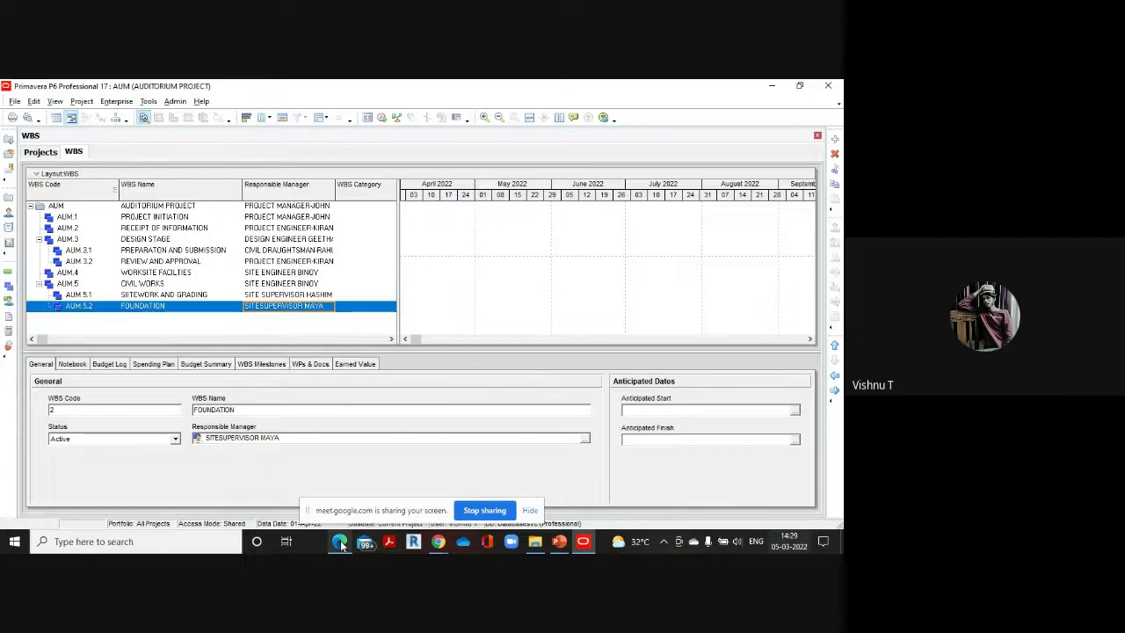
mouse_move(340, 543)
click(339, 493)
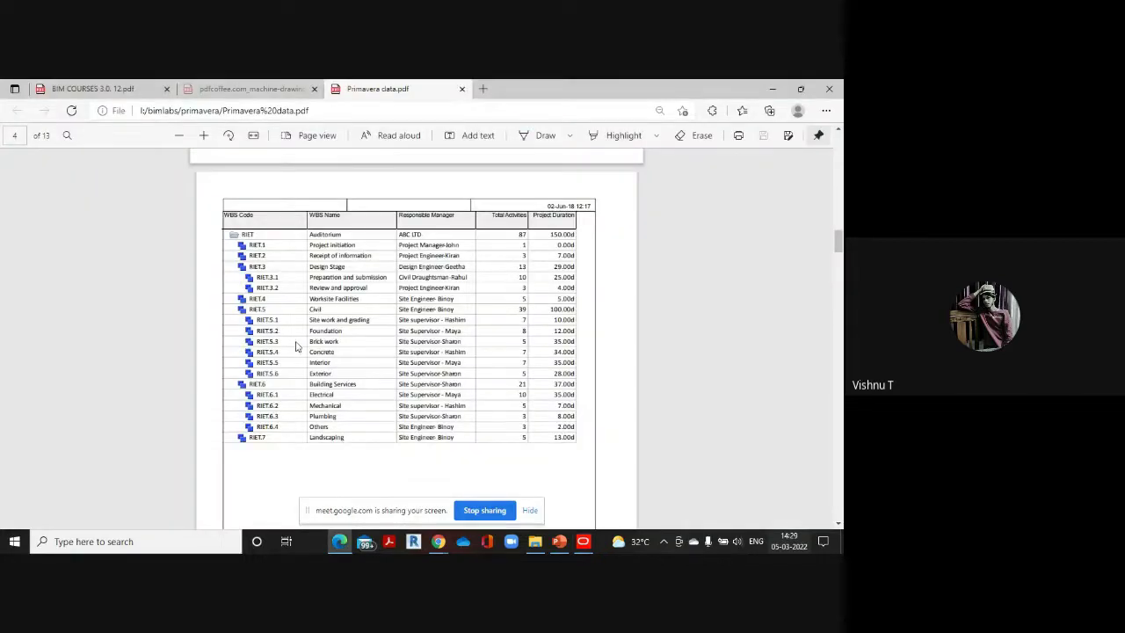
mouse_move(584, 542)
click(591, 497)
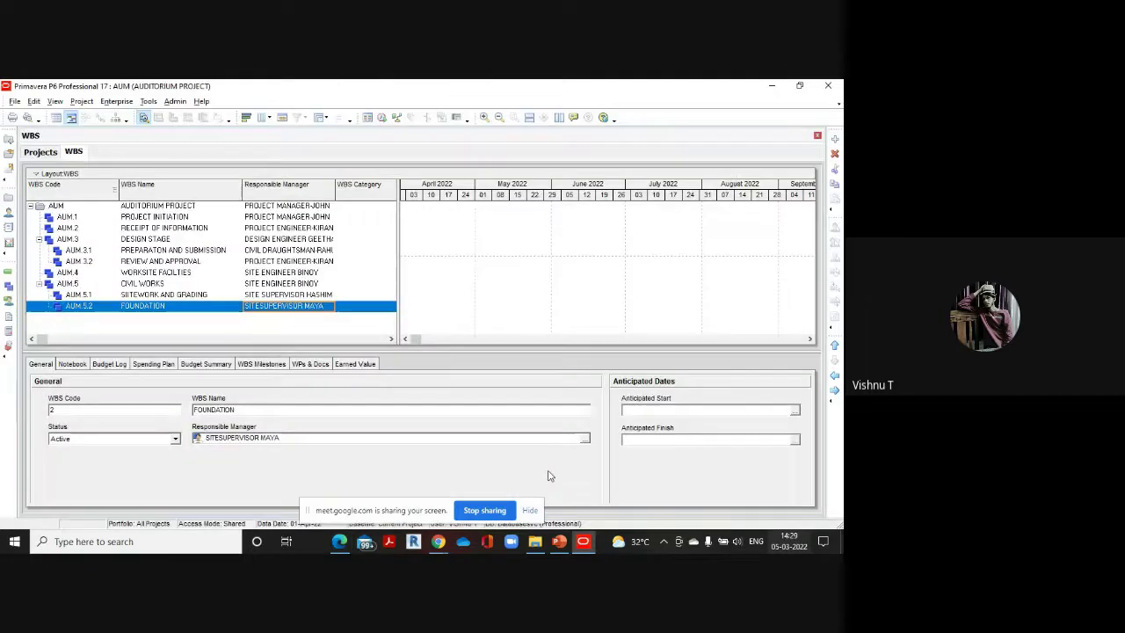
Add WBS element AUM.5.3 named BRICKWORK
click(835, 140)
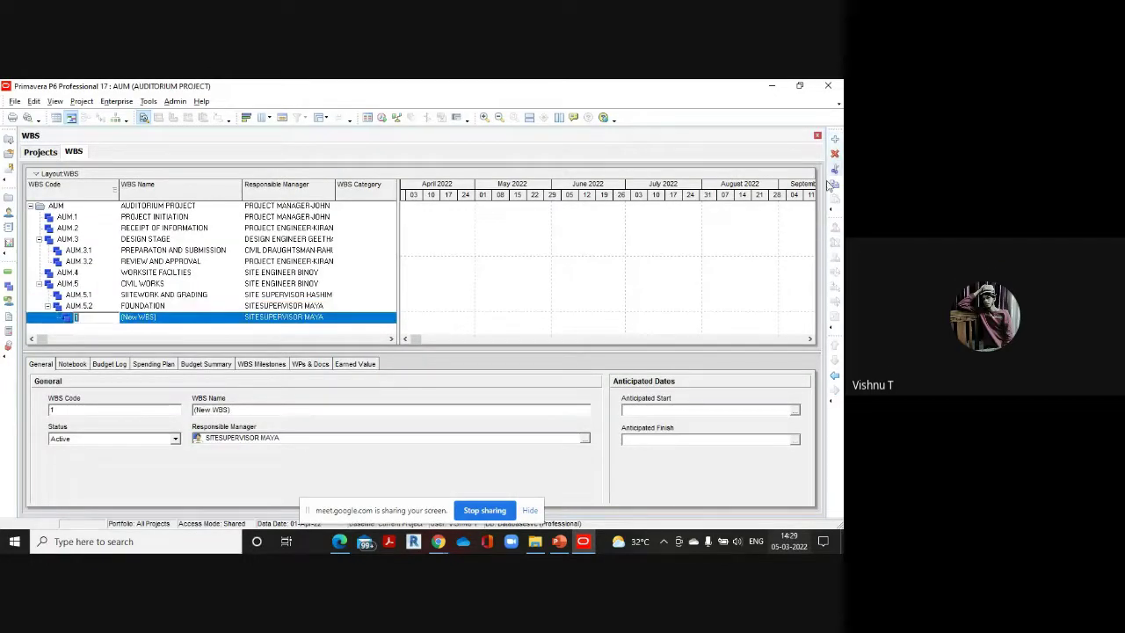
text(3)
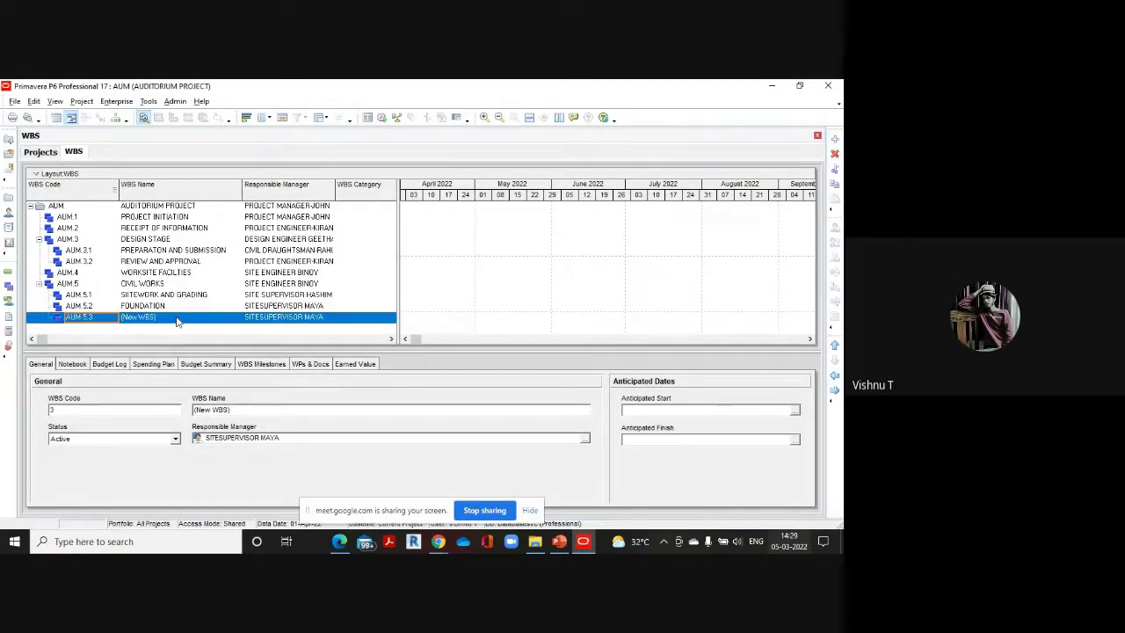
click(178, 318)
key(BackSpace)
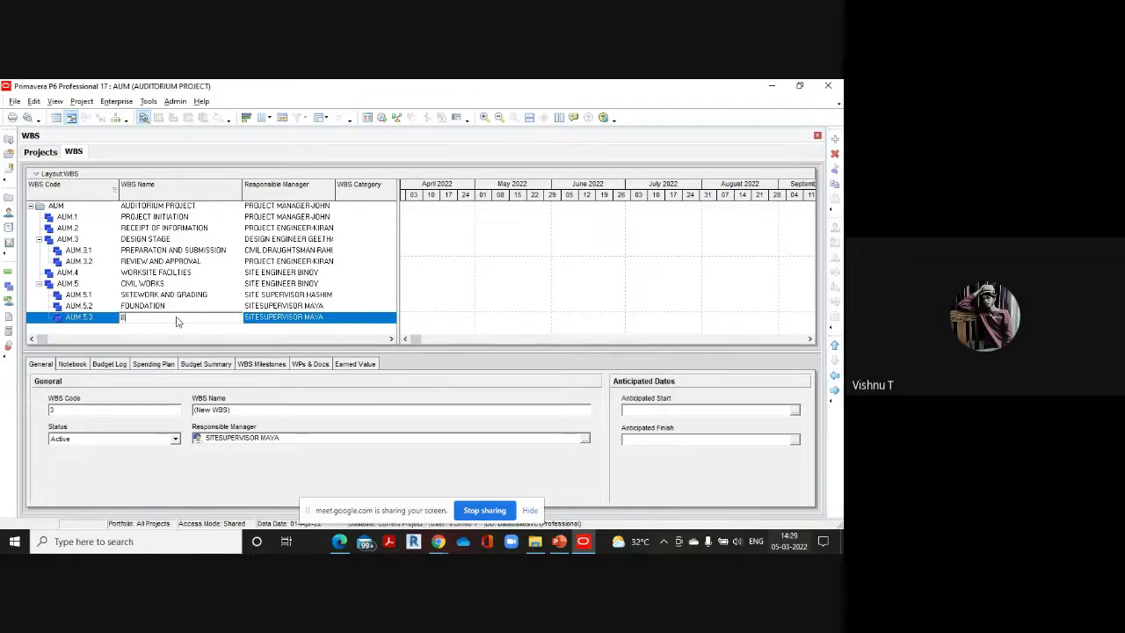
text(BRICK)
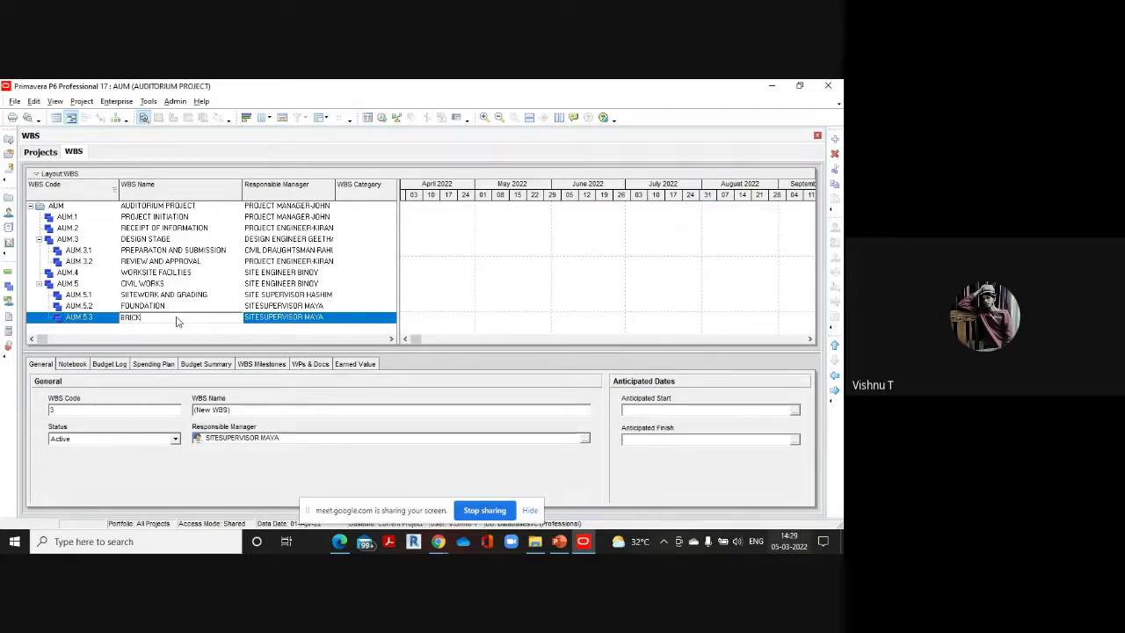
text(WORK)
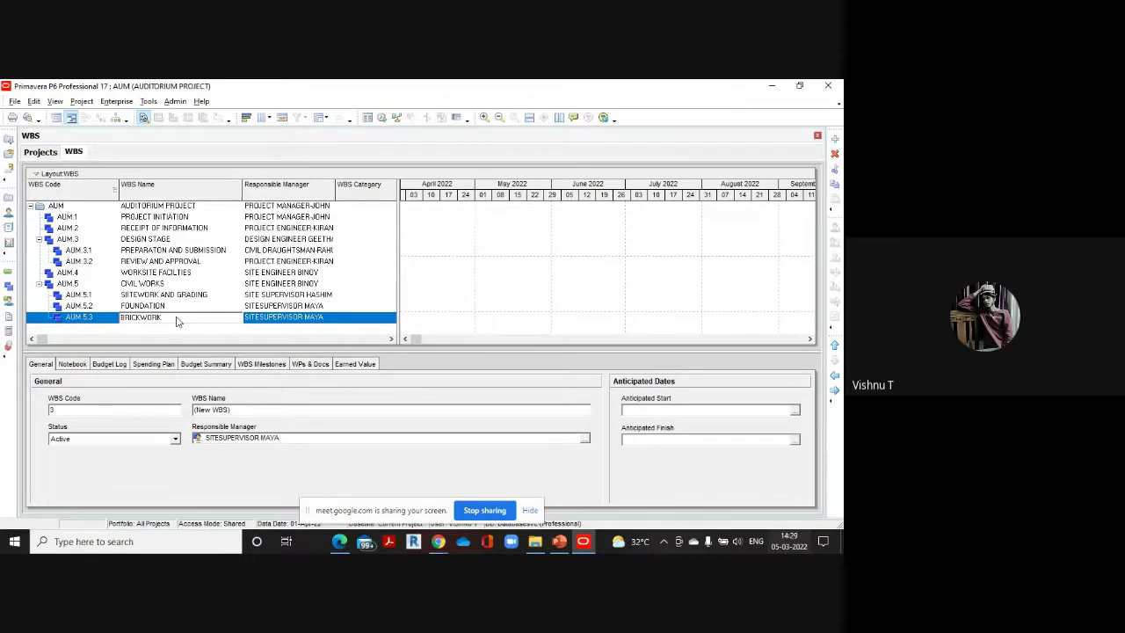
click(327, 318)
Assign the brickwork site supervisor as BRICKWORK's responsible manager
click(332, 318)
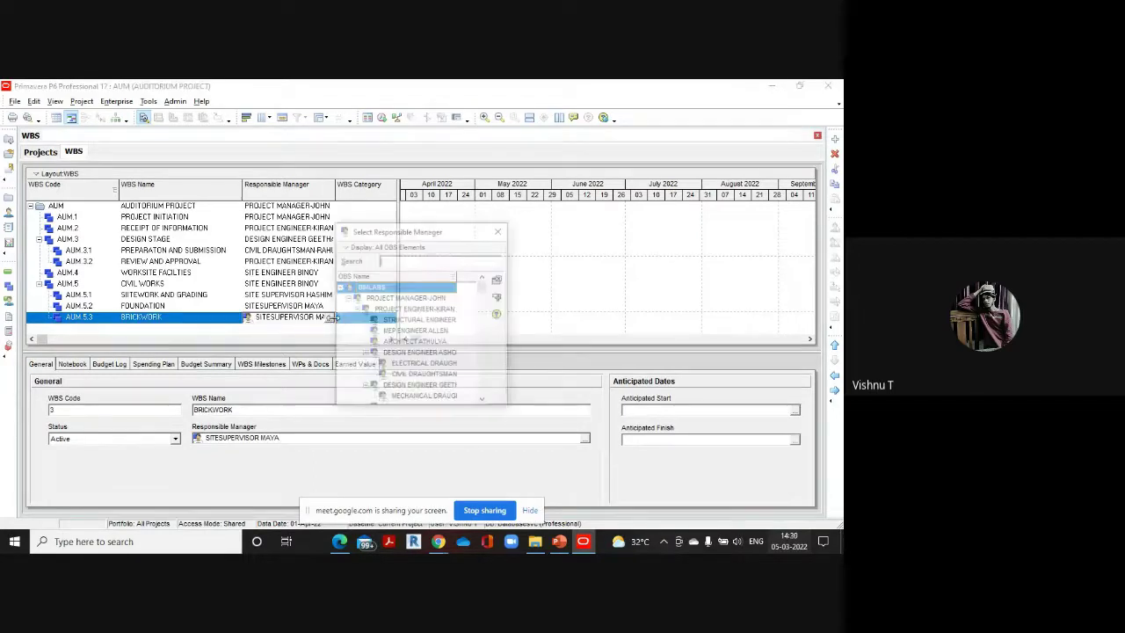
drag(483, 288, 484, 392)
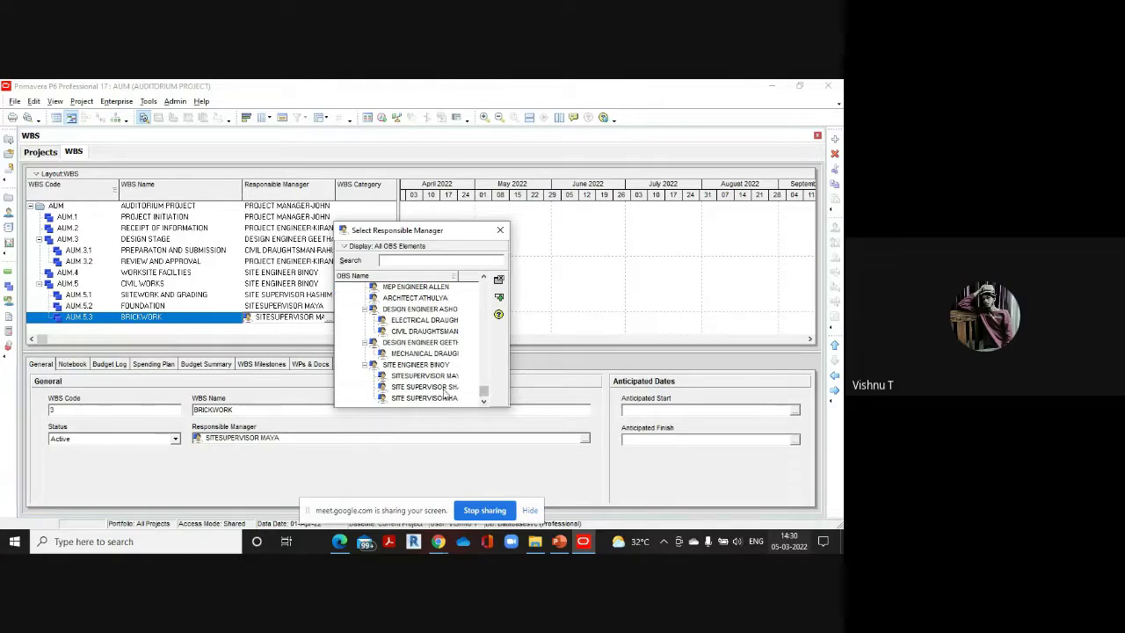
double_click(444, 387)
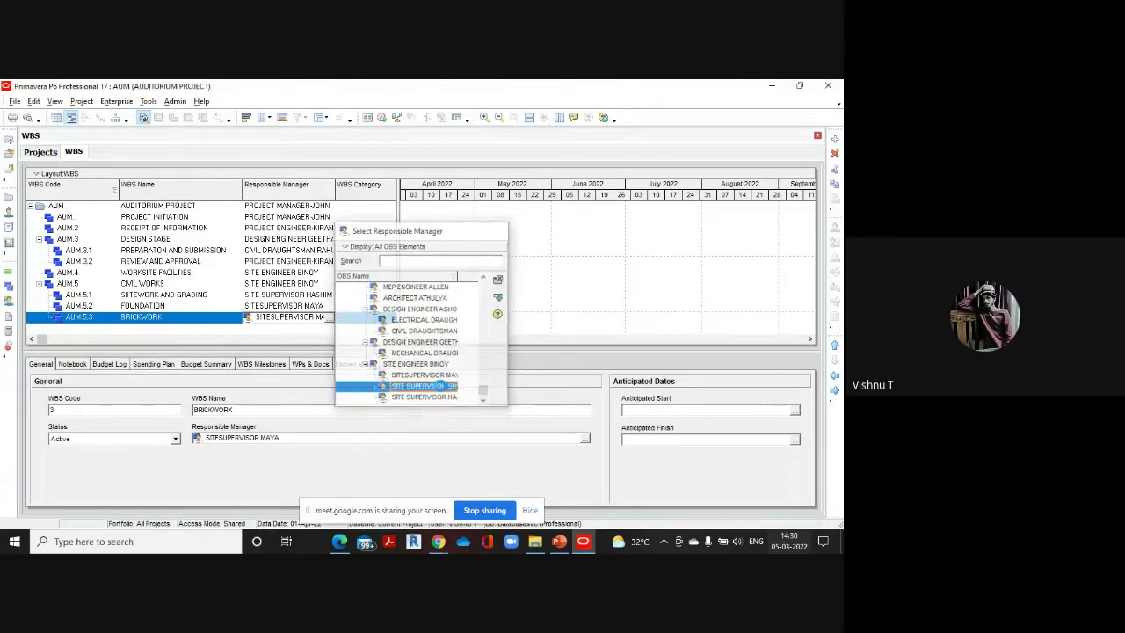
click(835, 139)
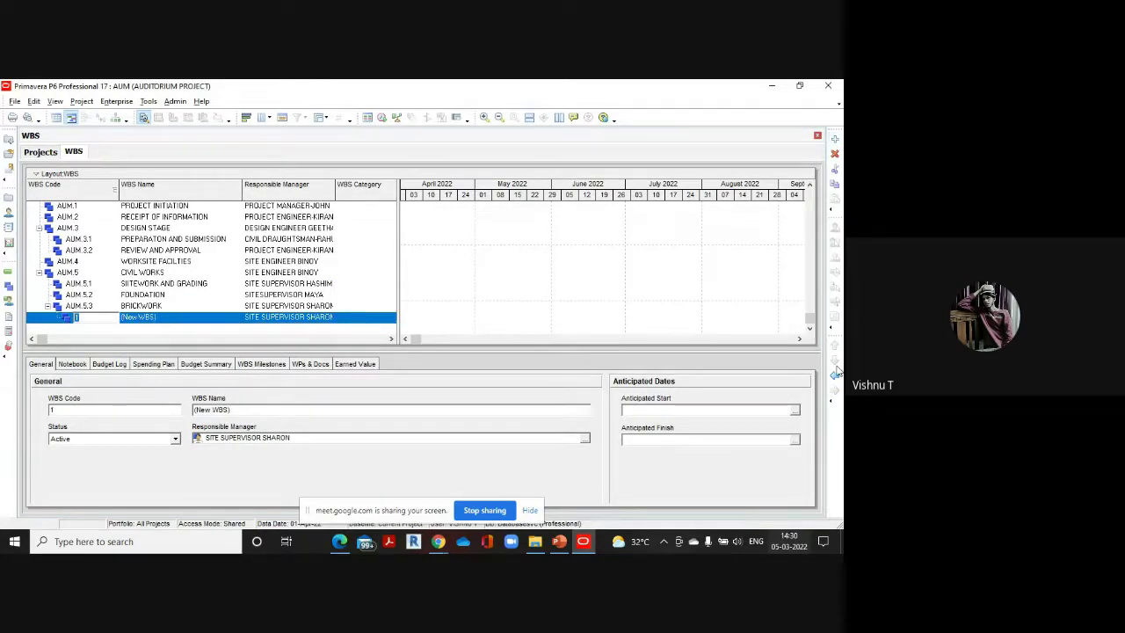
Create AUM.5.4 CONCRETE with the concrete site supervisor as responsible manager
text(4)
key(Return)
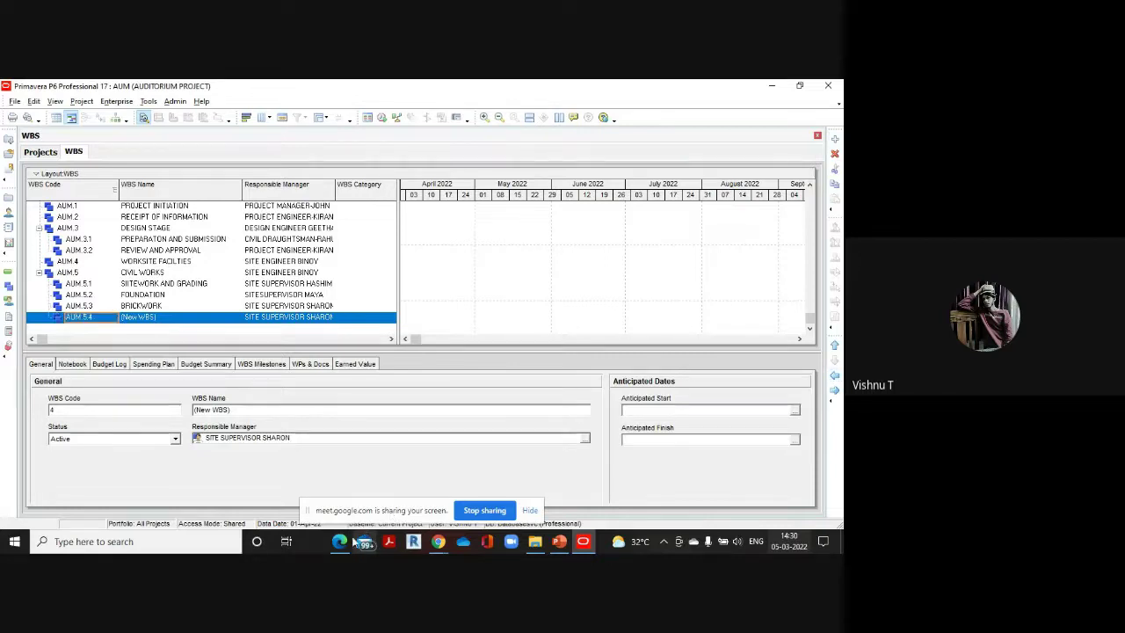
mouse_move(343, 541)
click(345, 491)
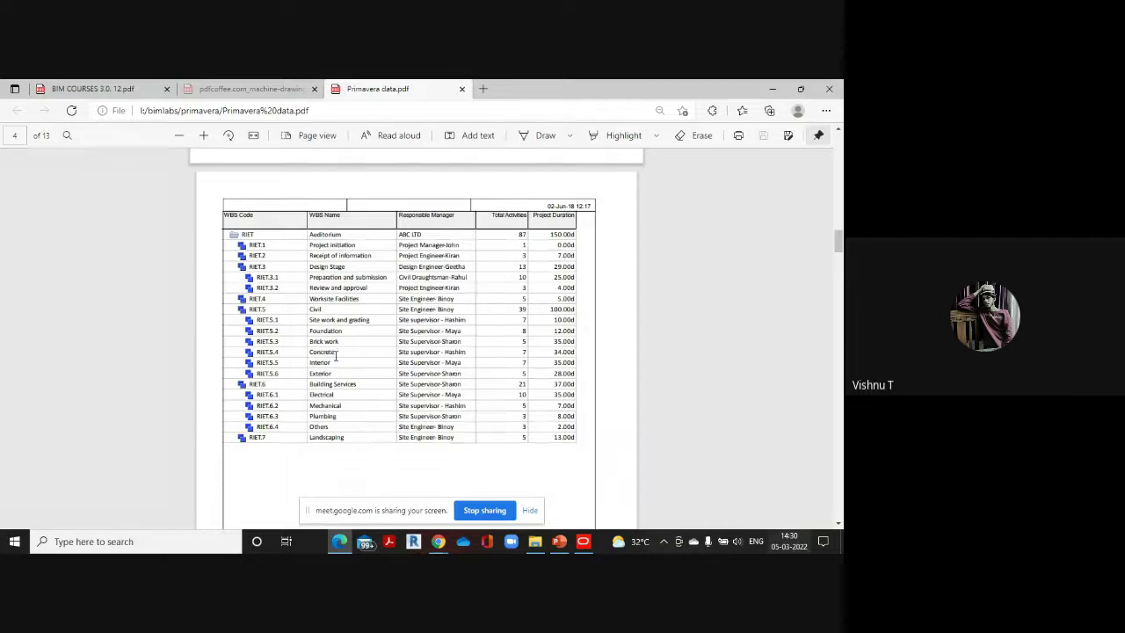
click(579, 542)
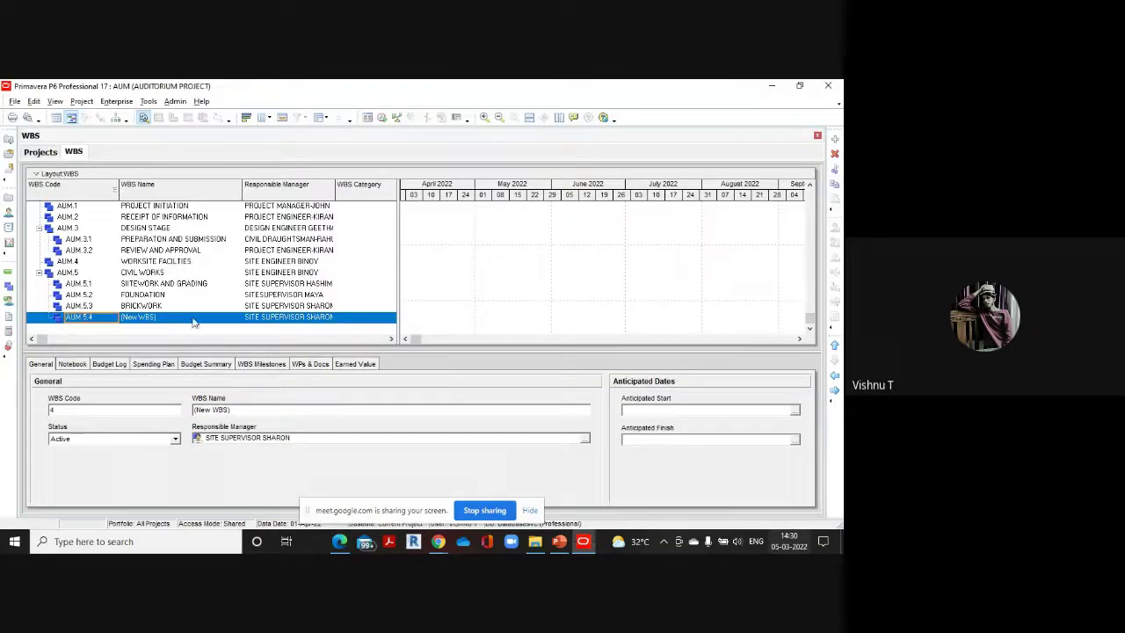
click(197, 316)
text(CO)
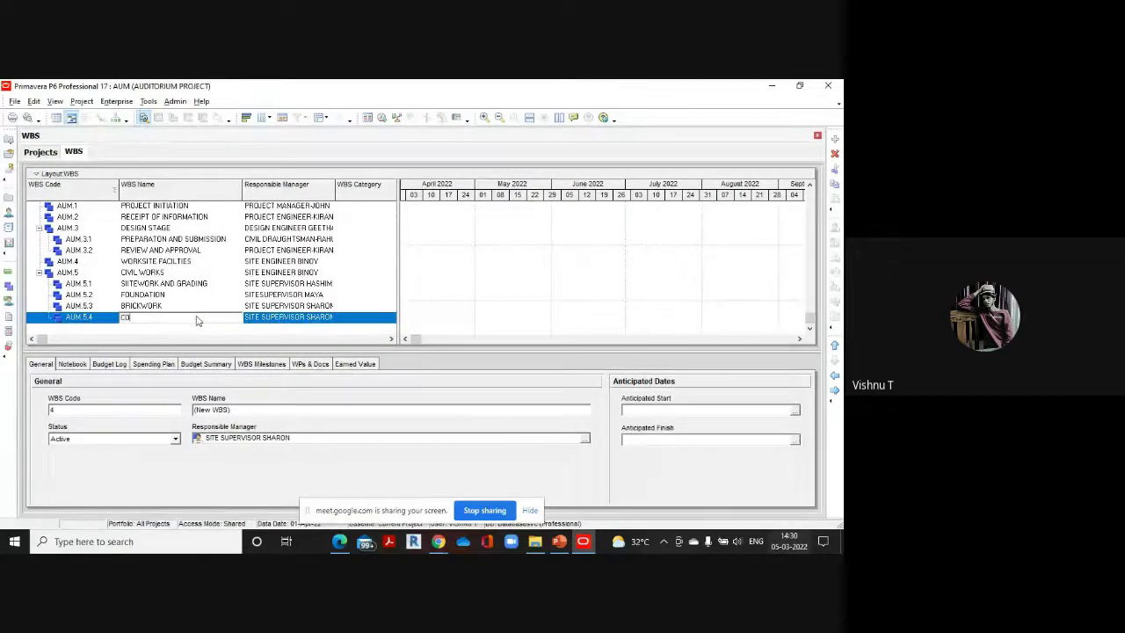
text(NCRETE)
click(332, 318)
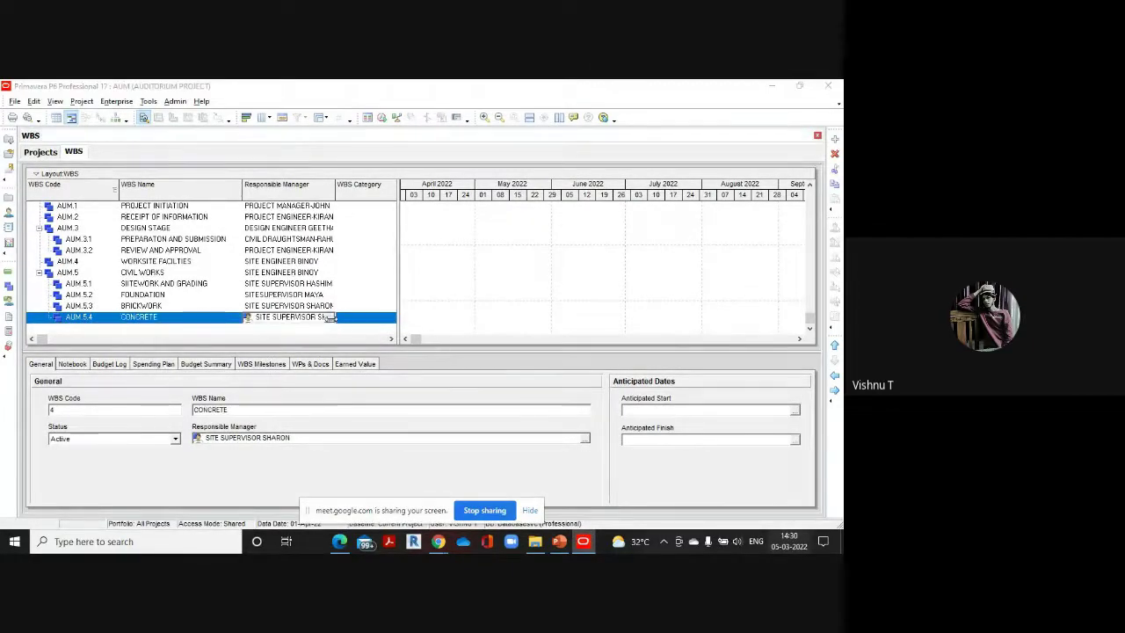
drag(485, 288, 486, 419)
double_click(441, 397)
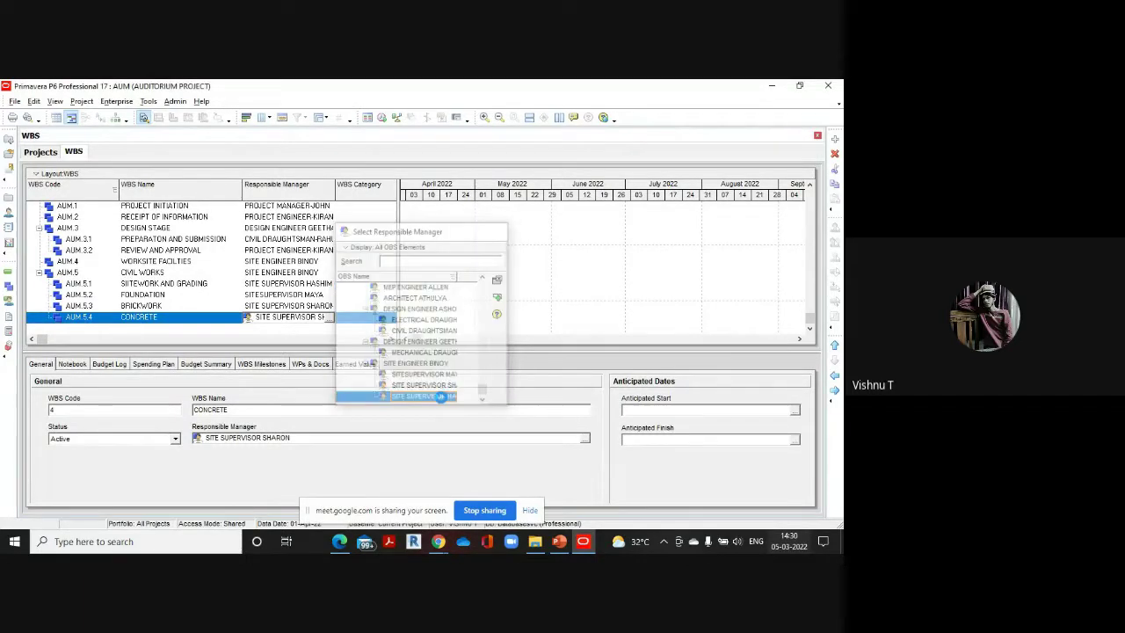
click(835, 141)
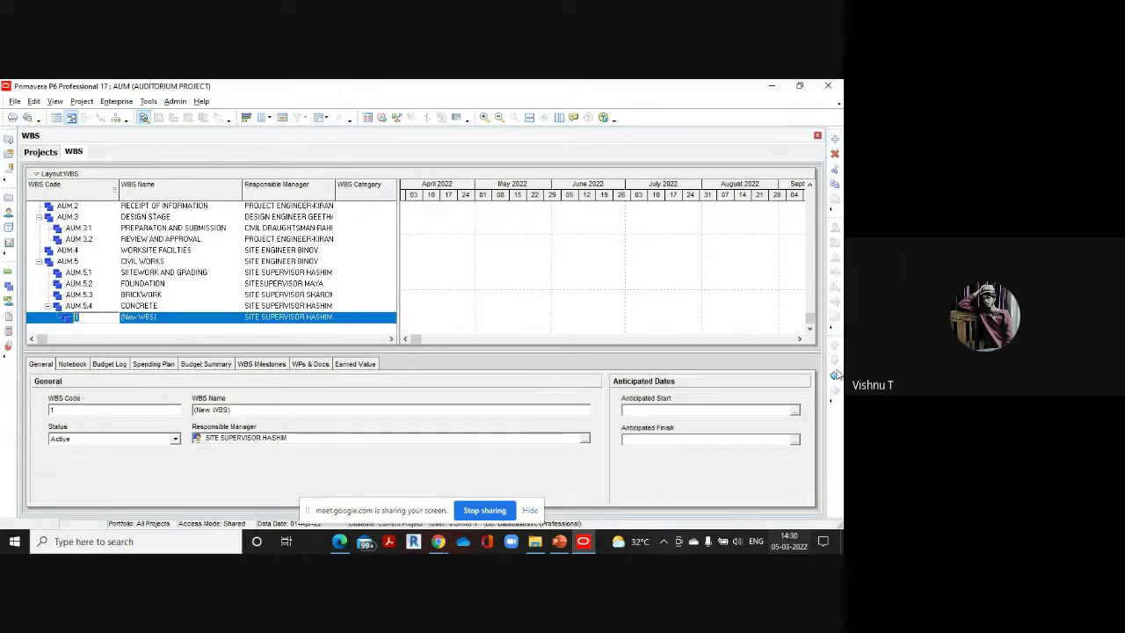
Create AUM.5.5 INTERIOR with the interior site supervisor as responsible manager
text(5)
key(Return)
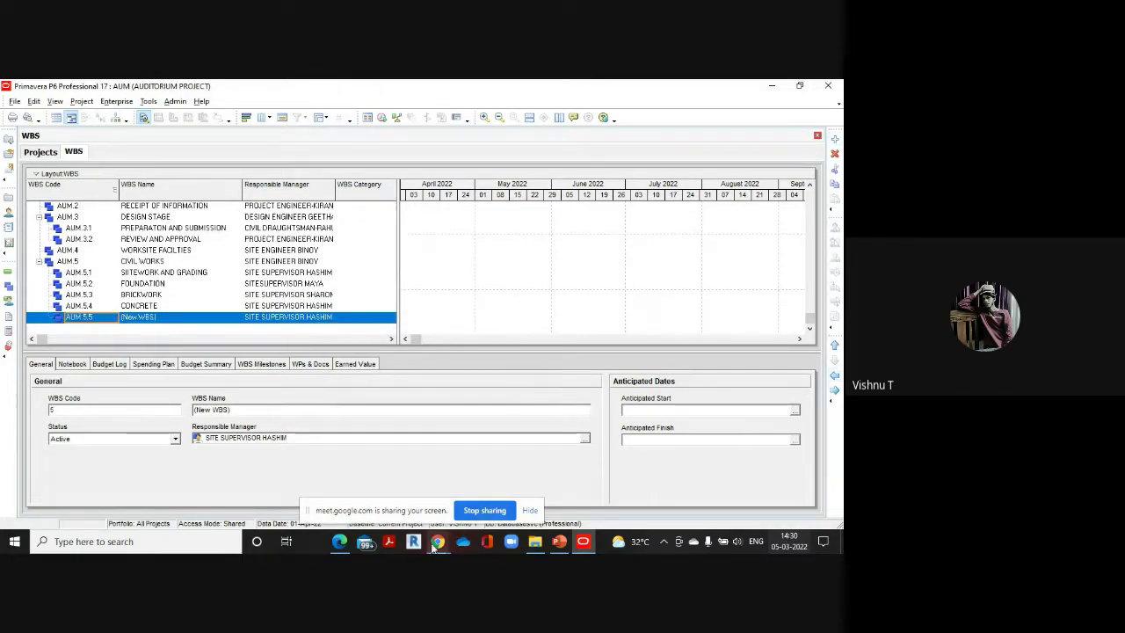
mouse_move(339, 542)
click(343, 488)
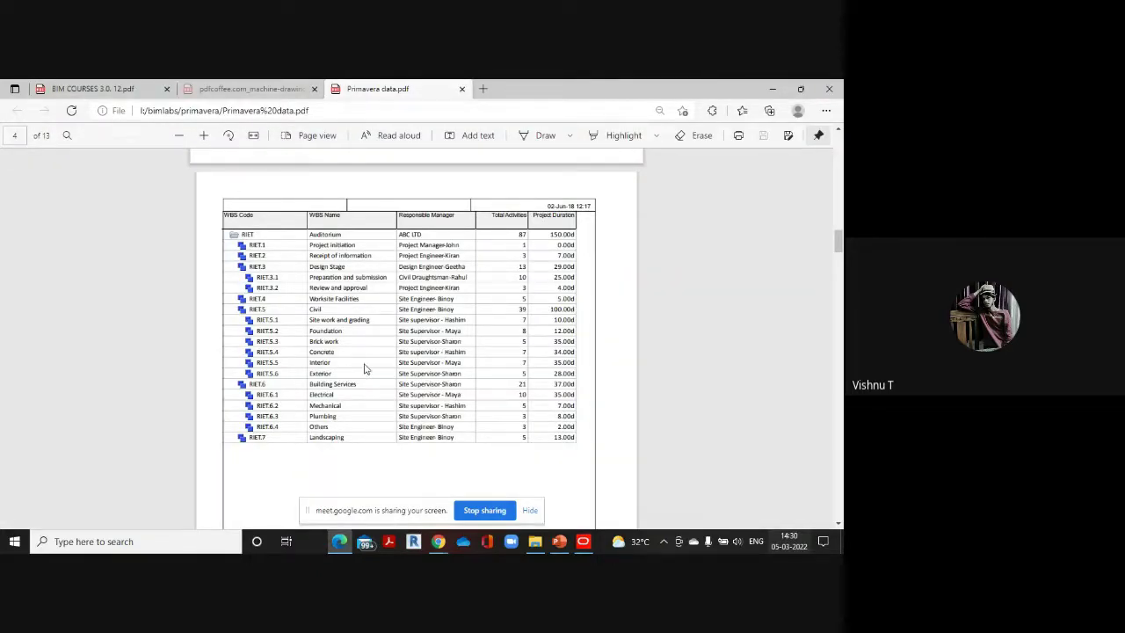
click(583, 543)
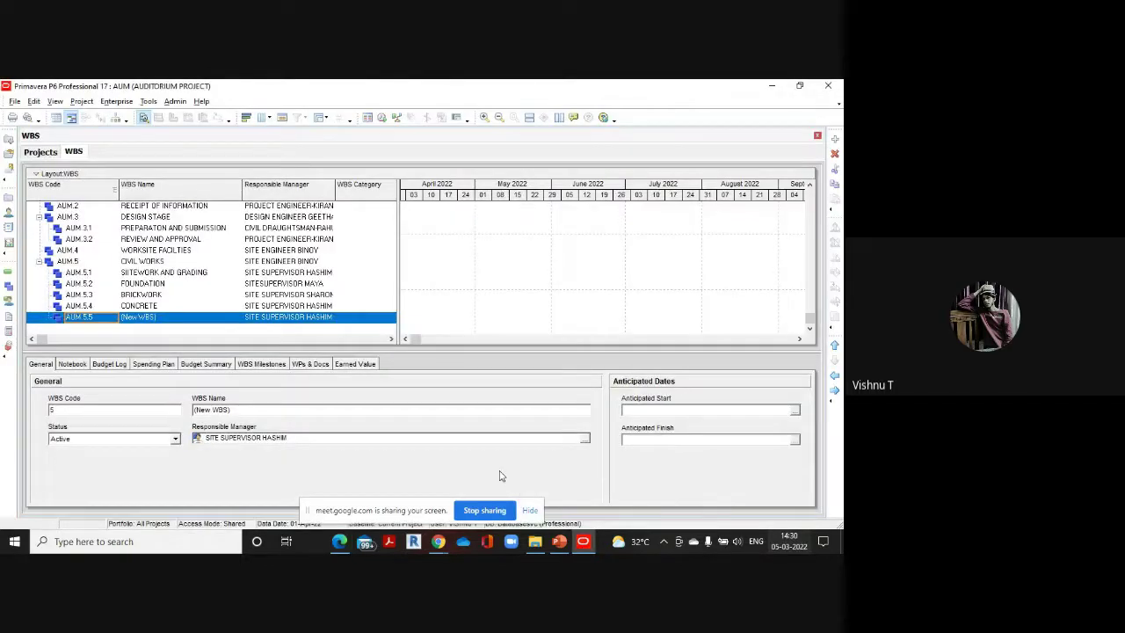
click(169, 318)
key(BackSpace)
text(IN)
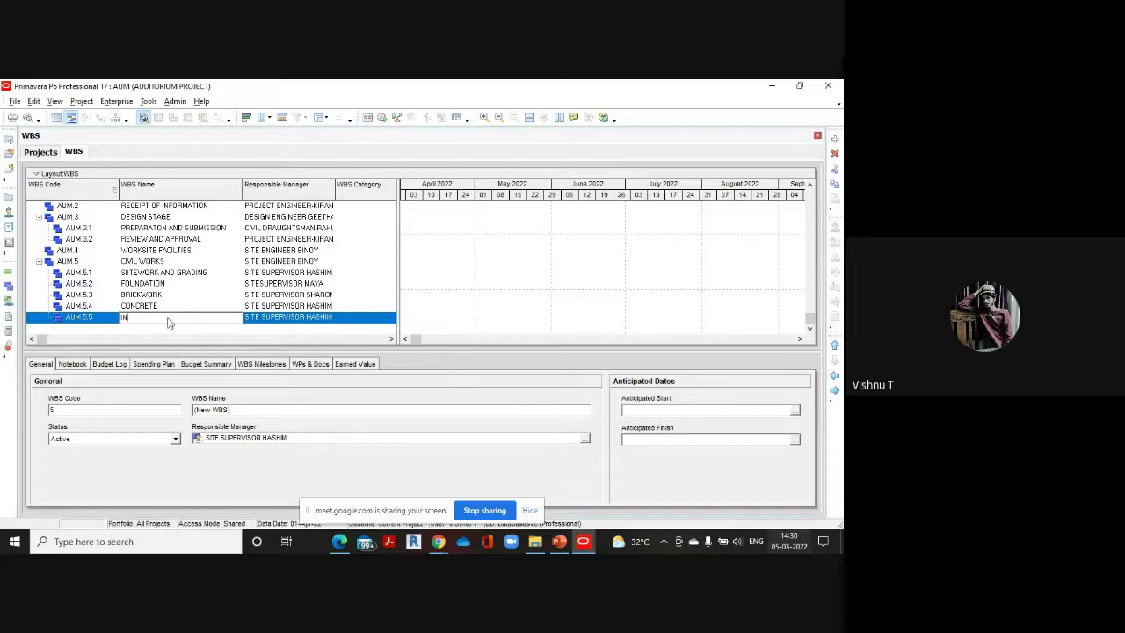
text(TERIOR)
click(330, 318)
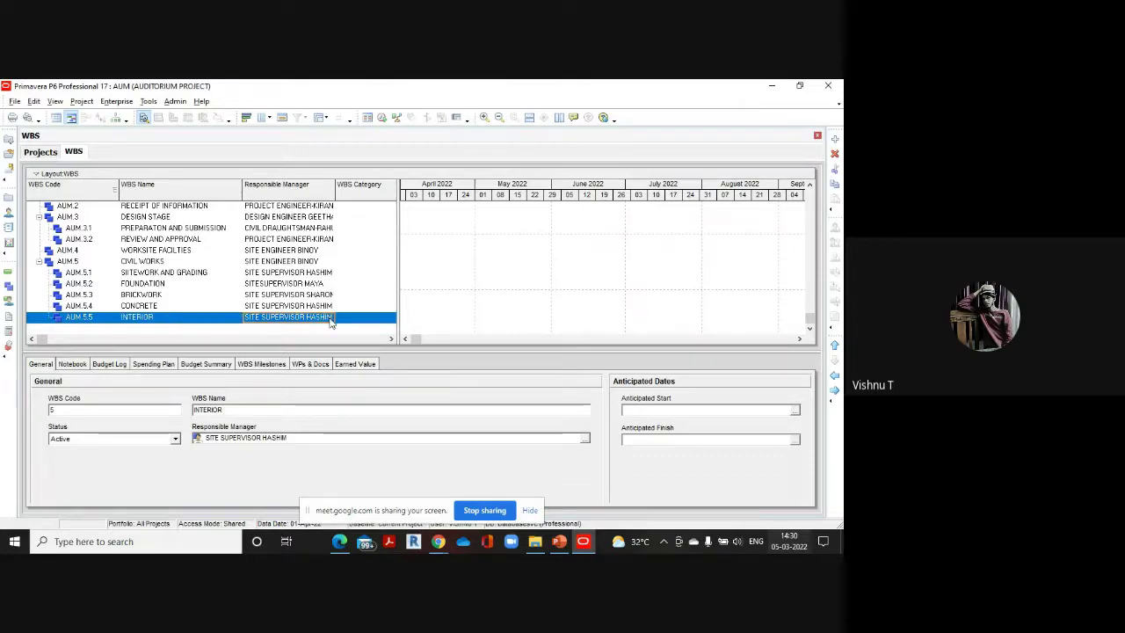
click(330, 318)
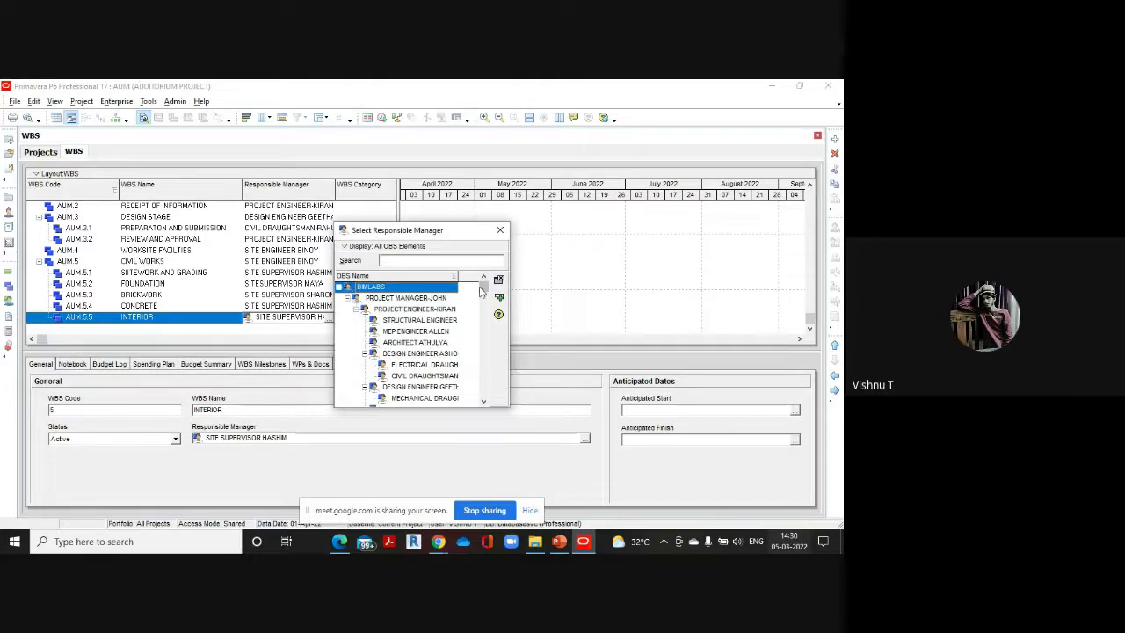
drag(482, 290, 483, 391)
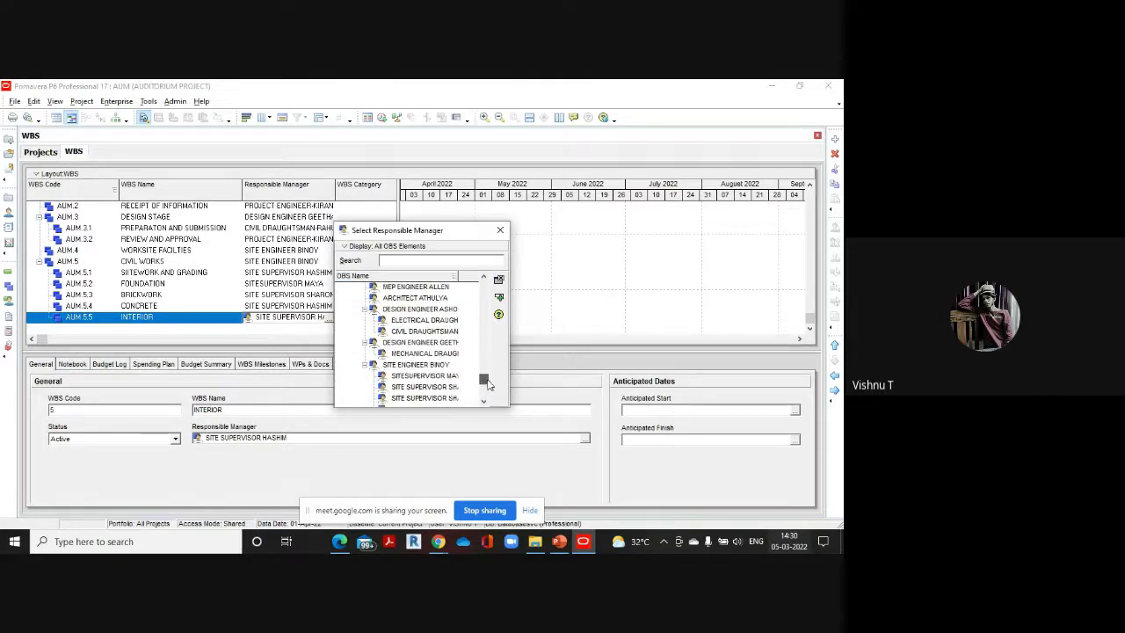
double_click(441, 379)
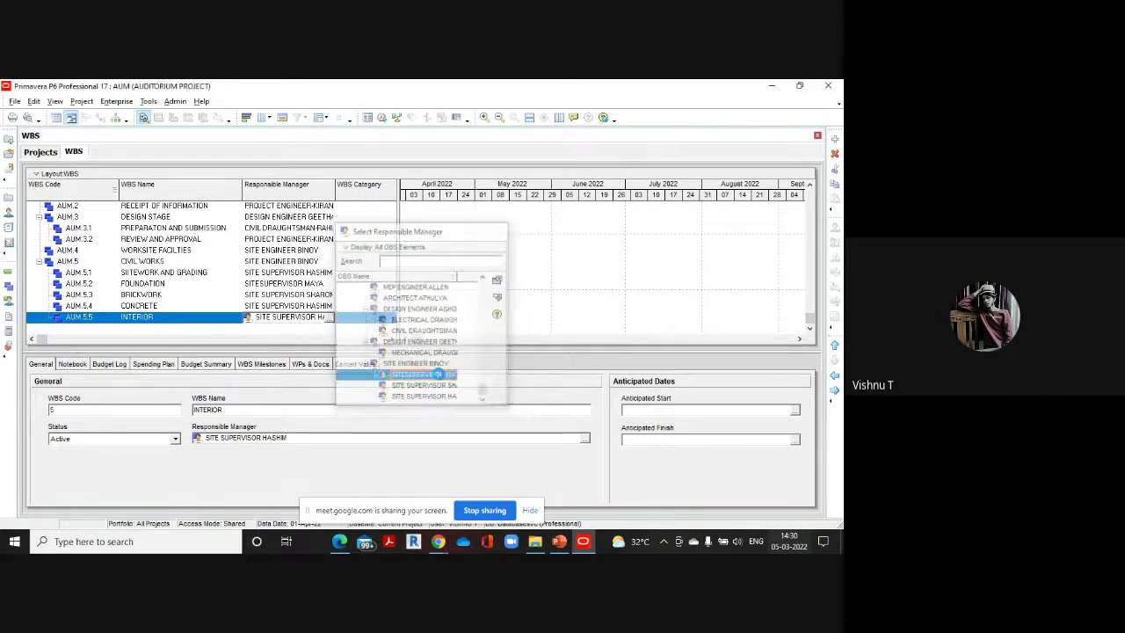
click(834, 140)
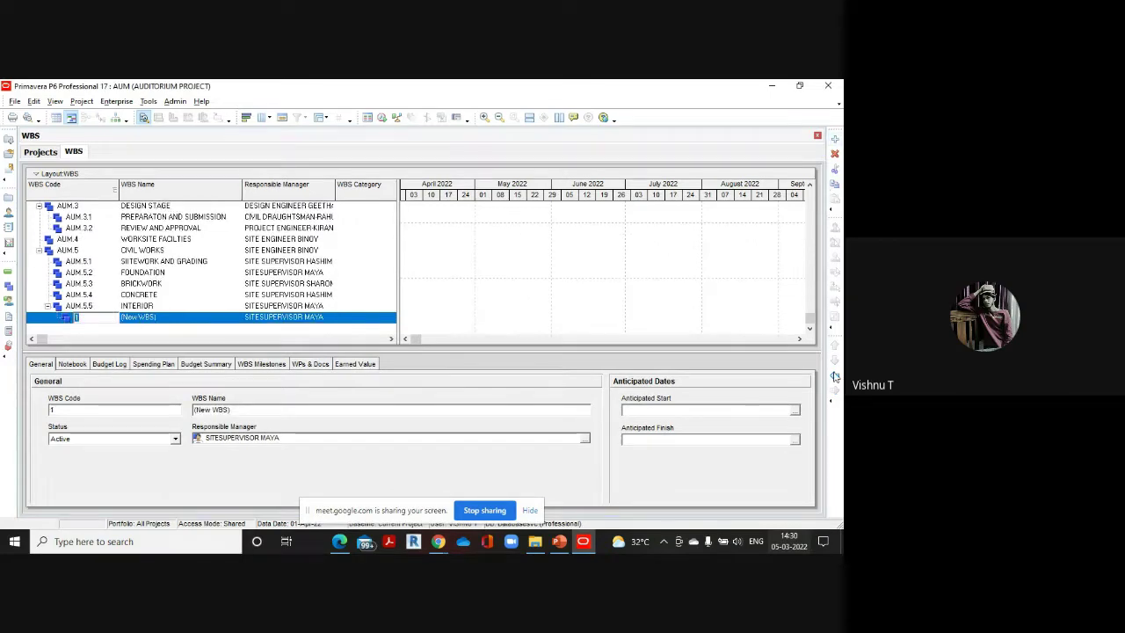
Give the new element code 6 and the name EXTERIOR, checking the reference PDF
text(6)
click(191, 316)
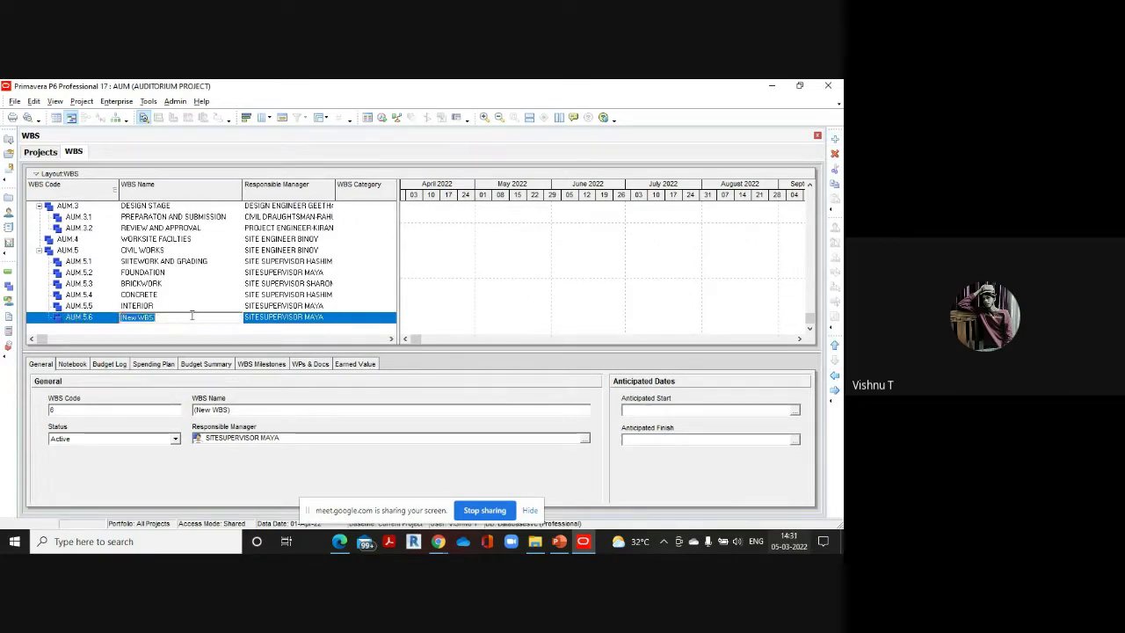
key(BackSpace)
text(EXT)
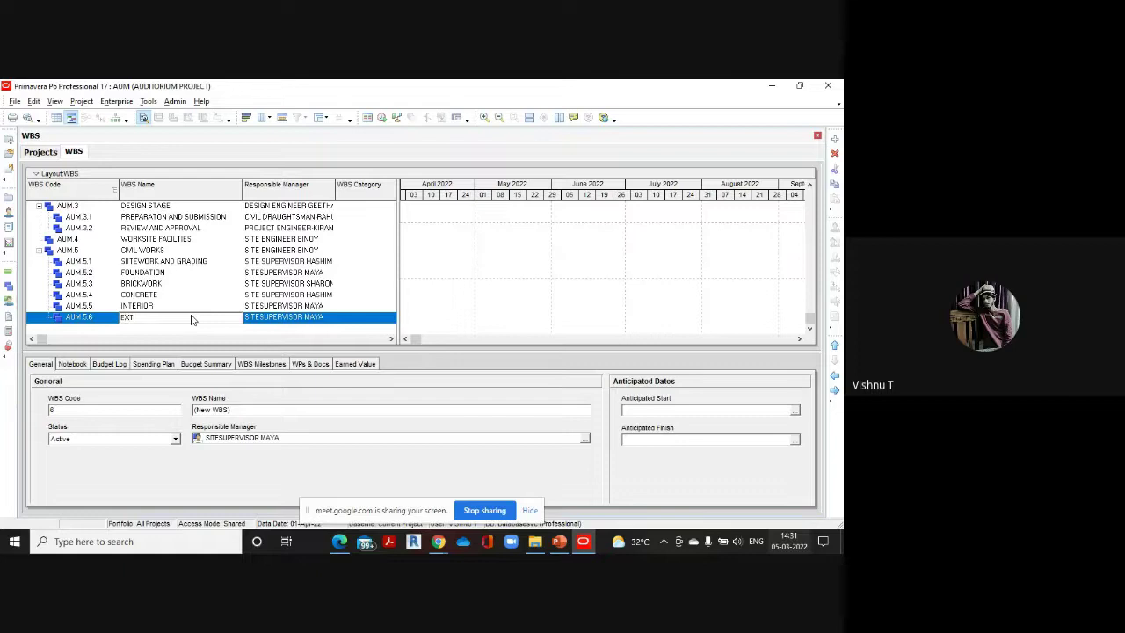
text(ERIOR)
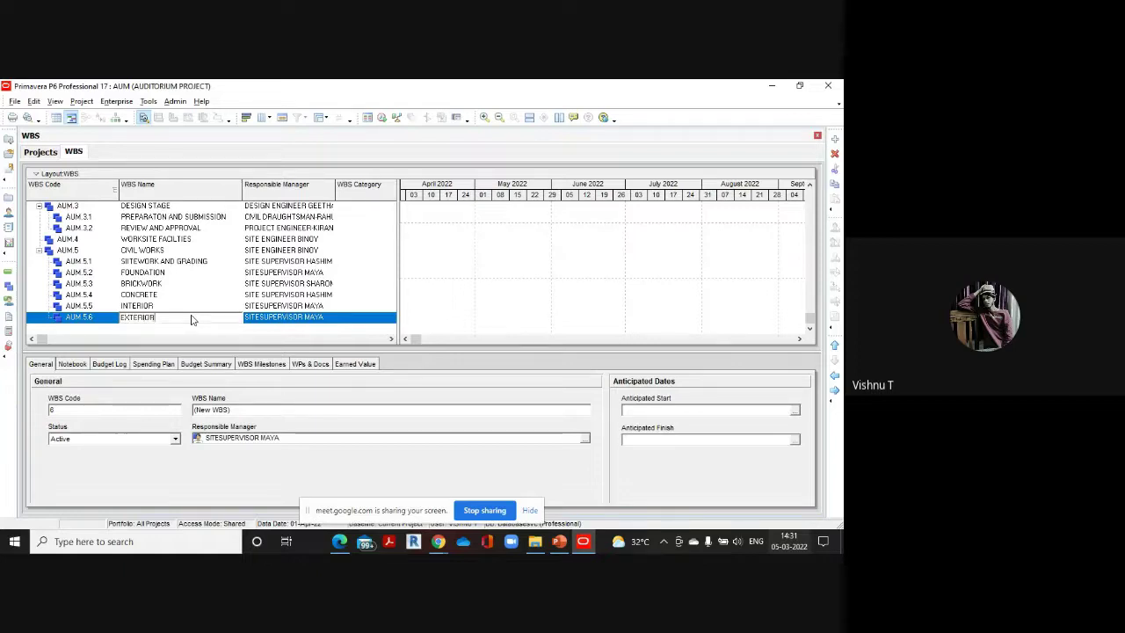
click(339, 541)
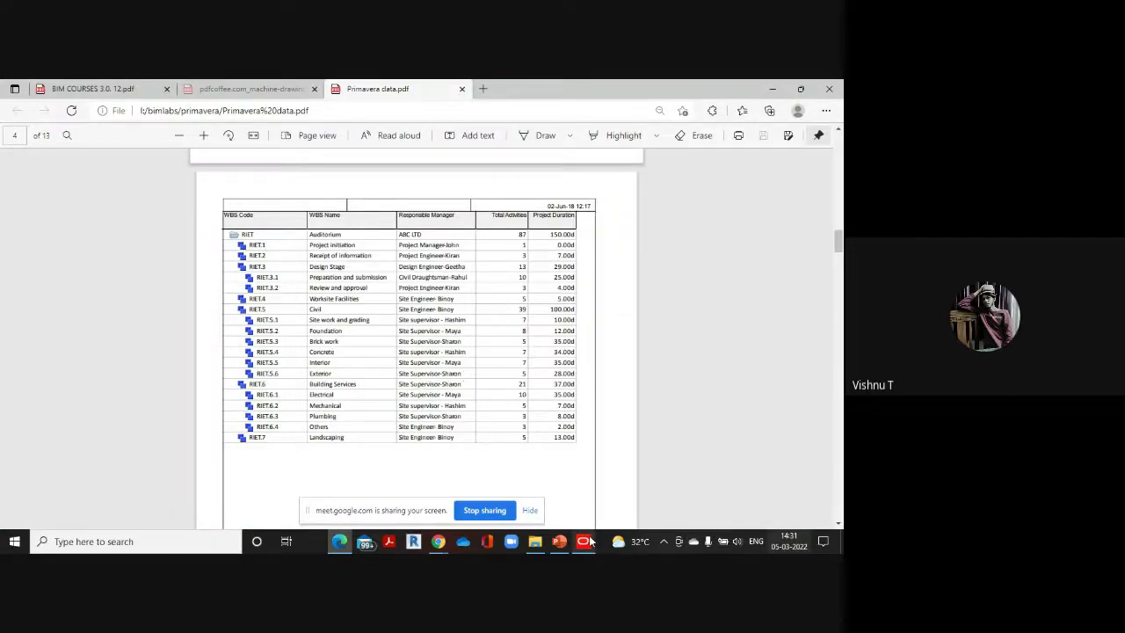
mouse_move(583, 541)
click(590, 508)
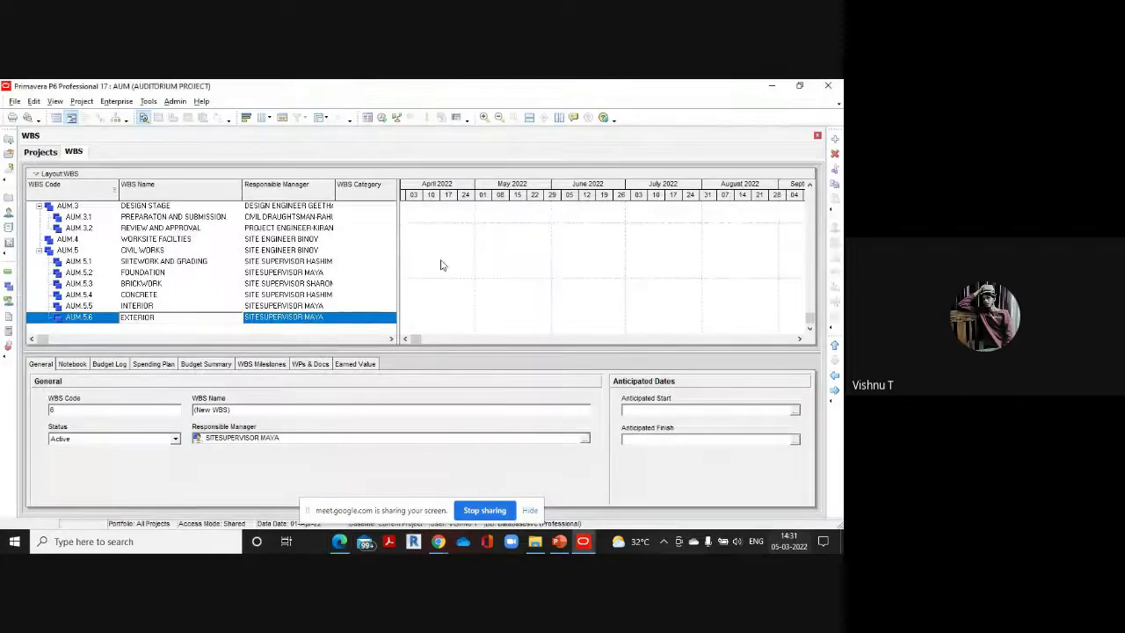
Assign EXTERIOR the site supervisor listed in the reference PDF as responsible manager
click(325, 316)
click(330, 318)
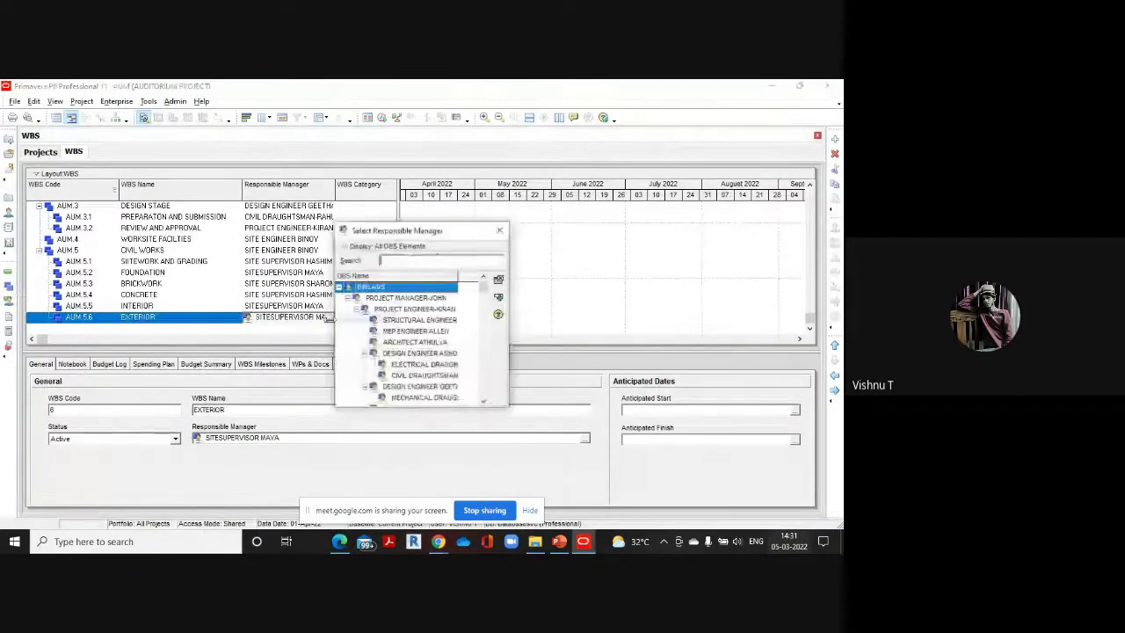
scroll(486, 305, down, 1)
drag(486, 305, 483, 396)
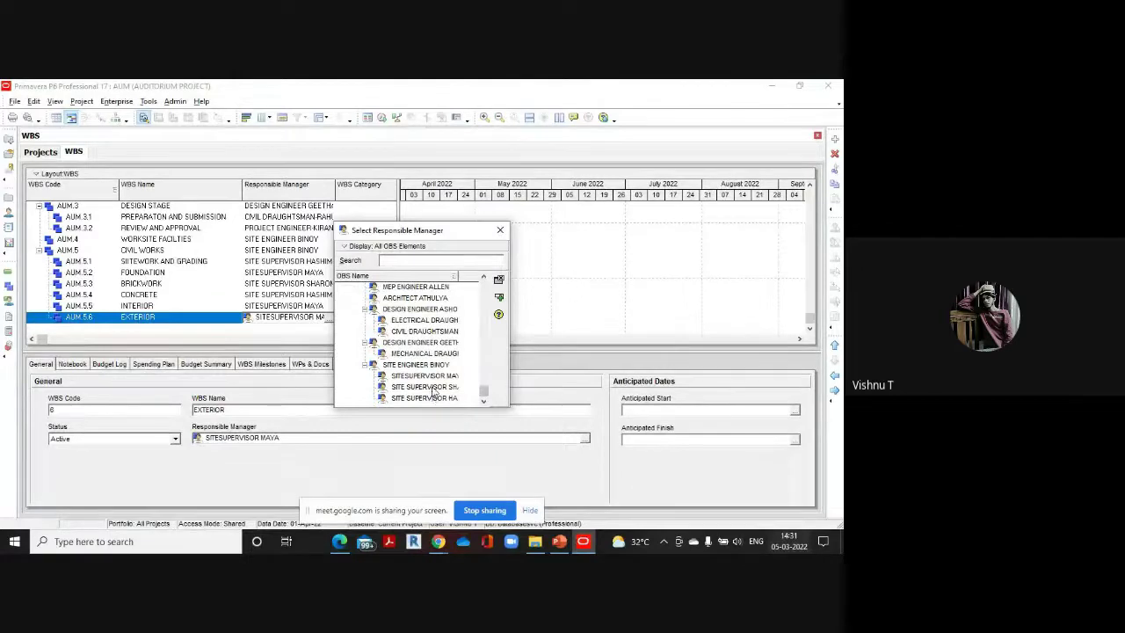
double_click(431, 386)
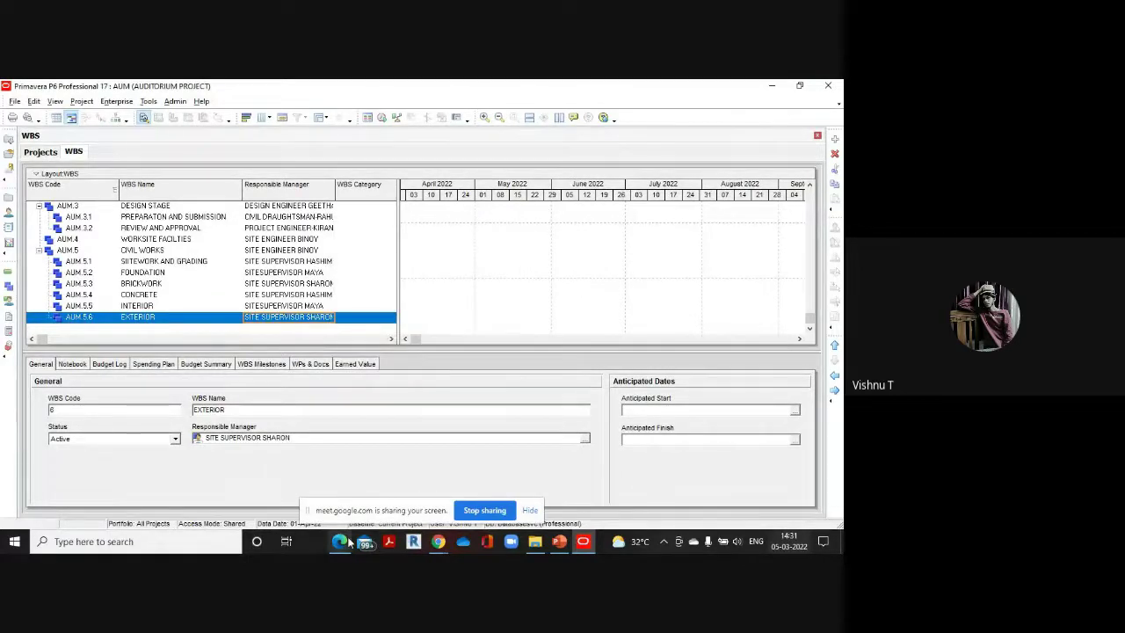
mouse_move(342, 542)
click(349, 492)
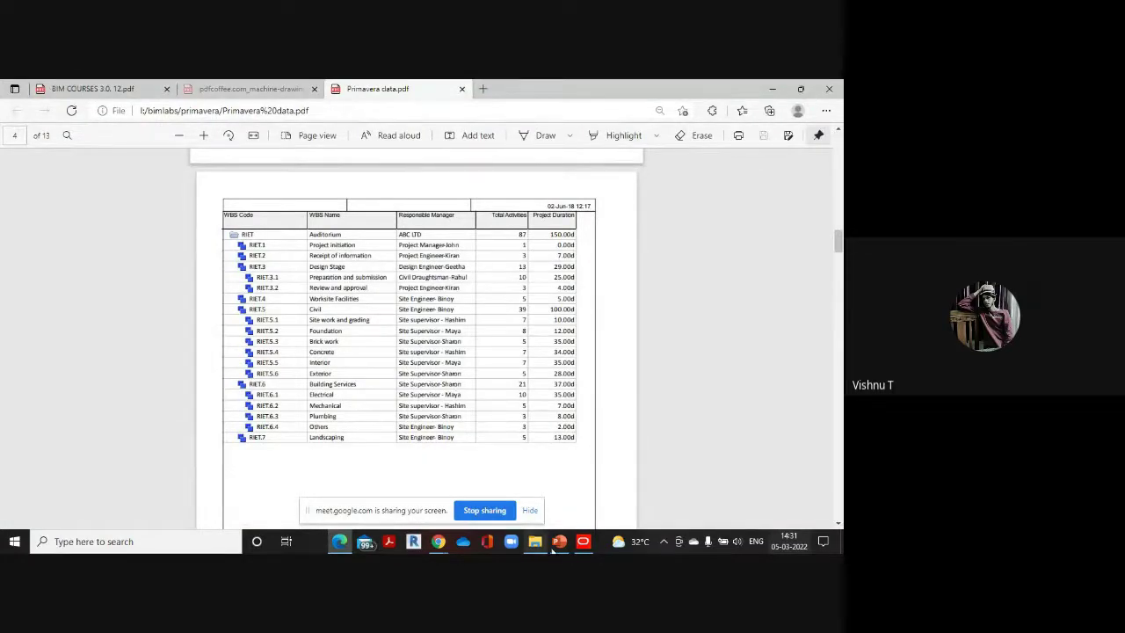
mouse_move(583, 542)
click(600, 492)
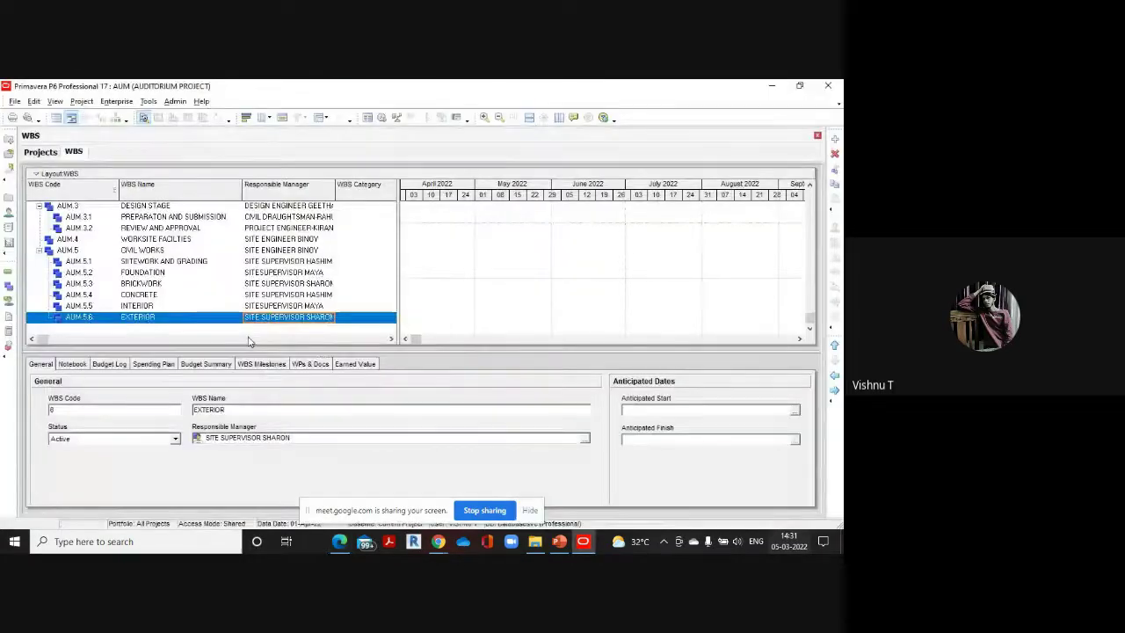
Add a WBS element, correct its code to AUM.6, and name it BUILDING SERVICES
click(835, 140)
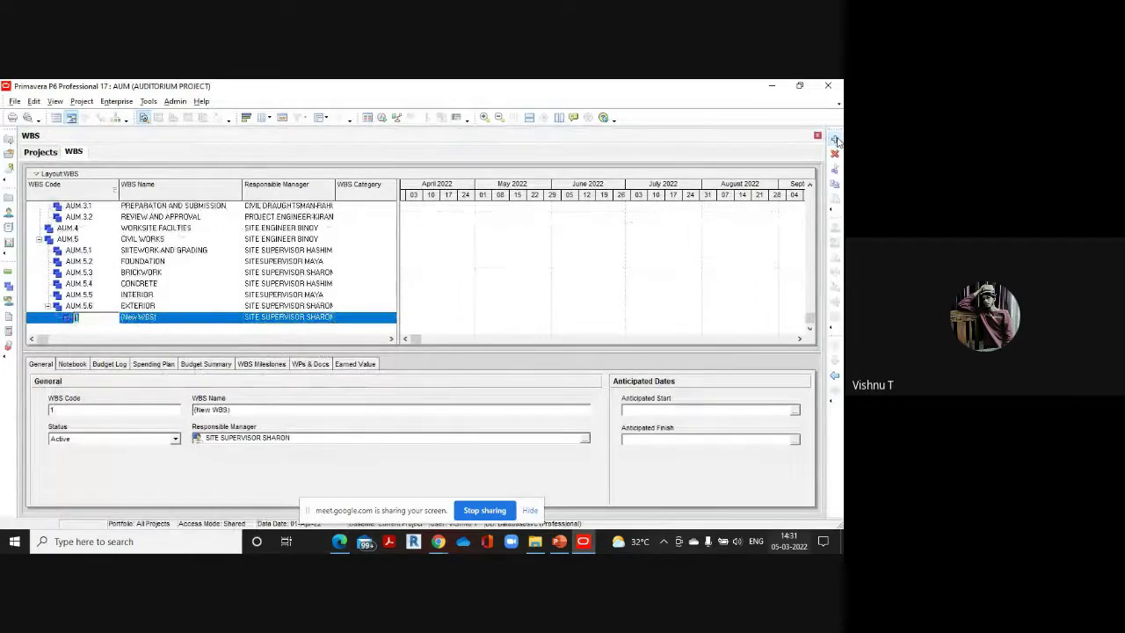
text(7)
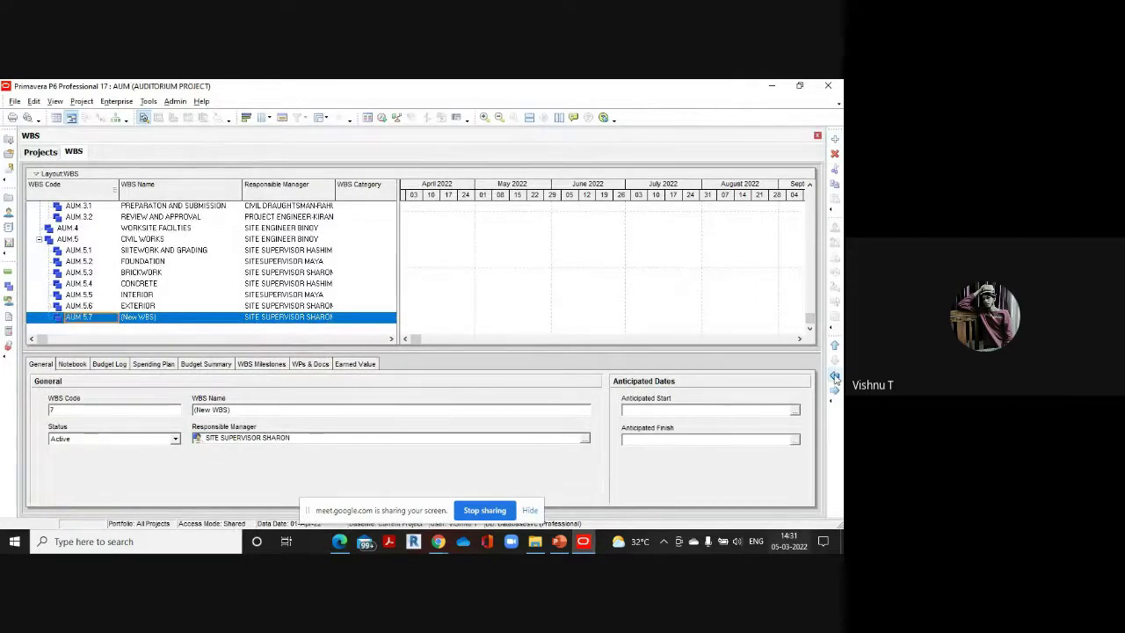
key(Return)
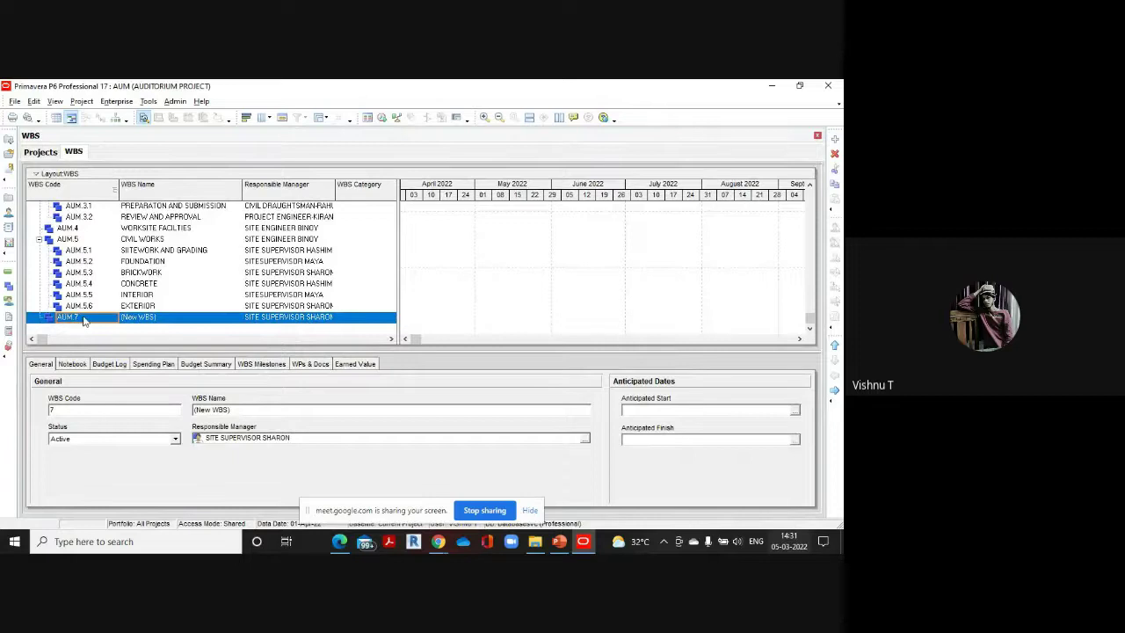
click(84, 318)
key(BackSpace)
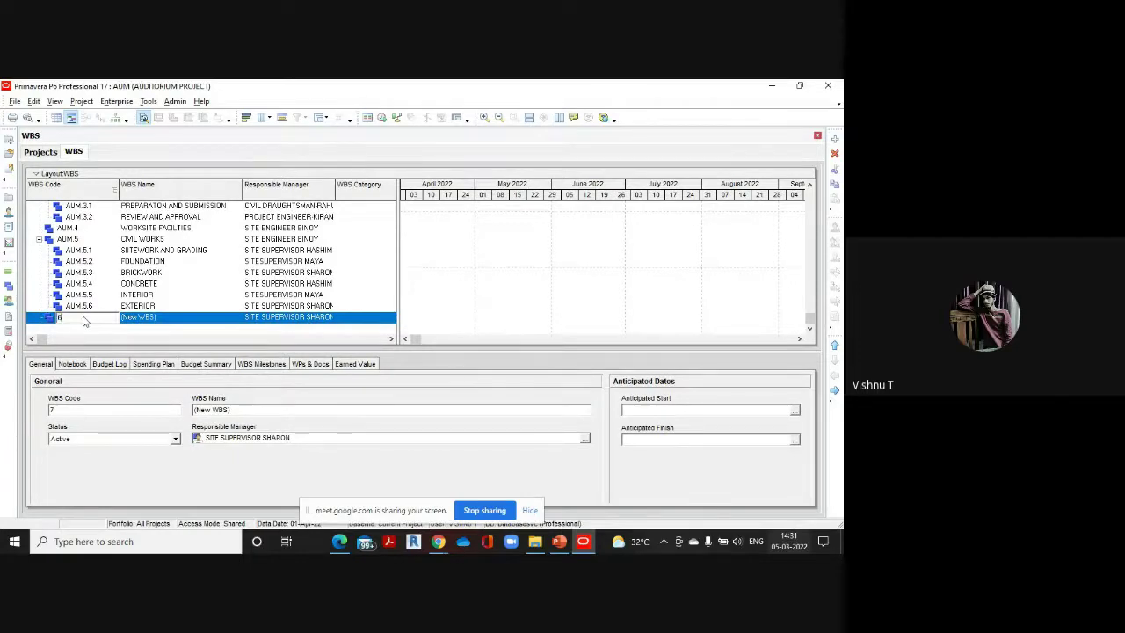
key(Tab)
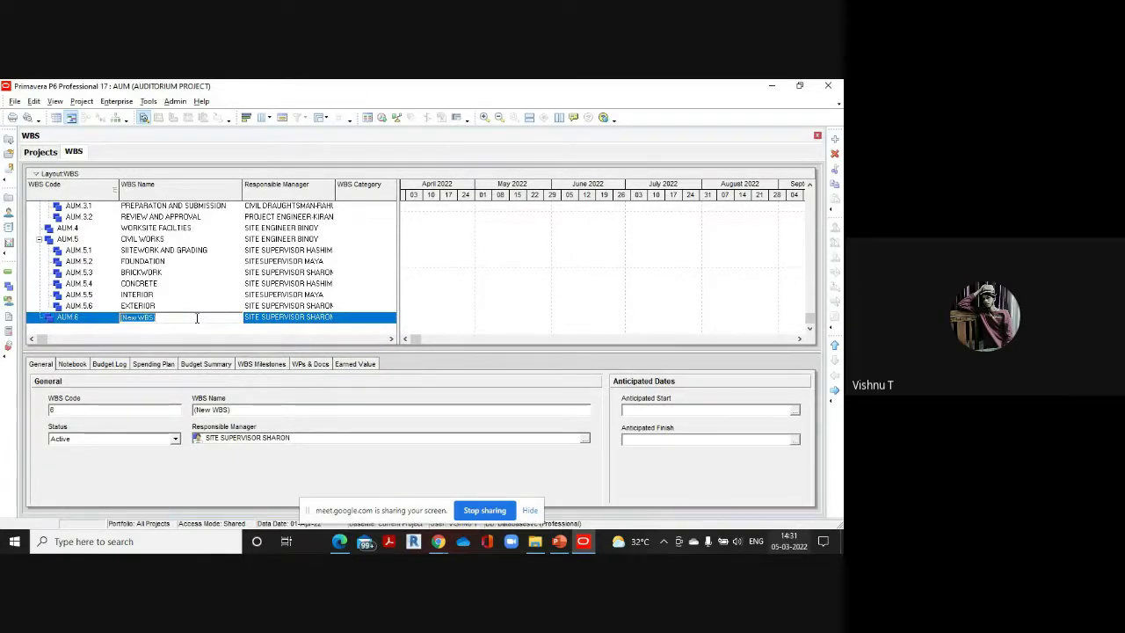
text(BUILD)
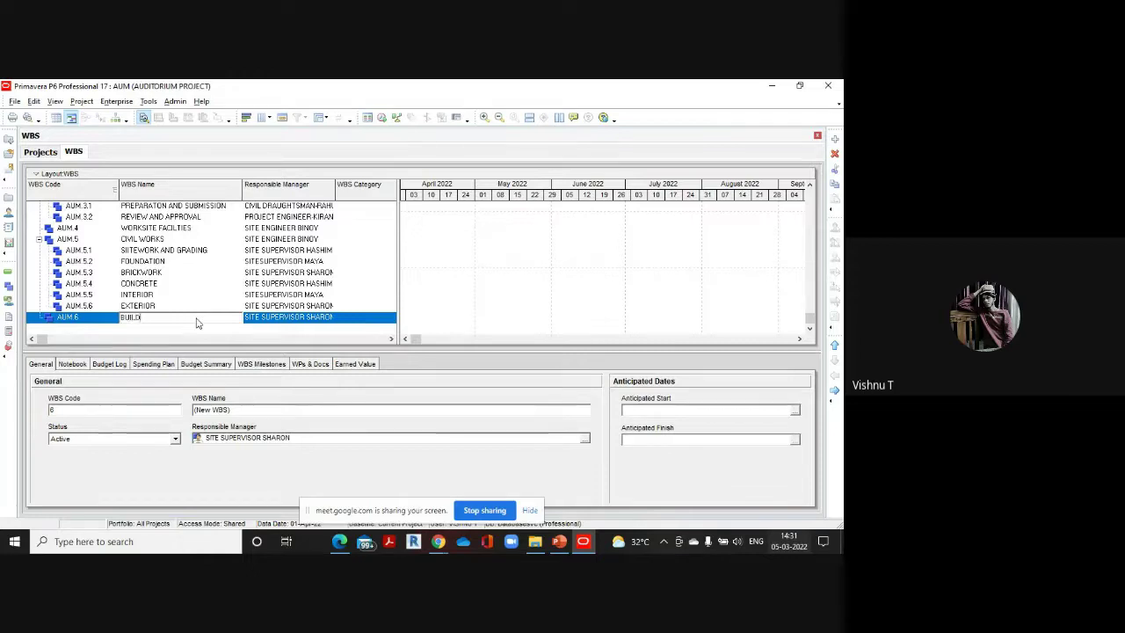
text(ING SERVIC)
text(ES)
click(162, 318)
text(R)
click(334, 322)
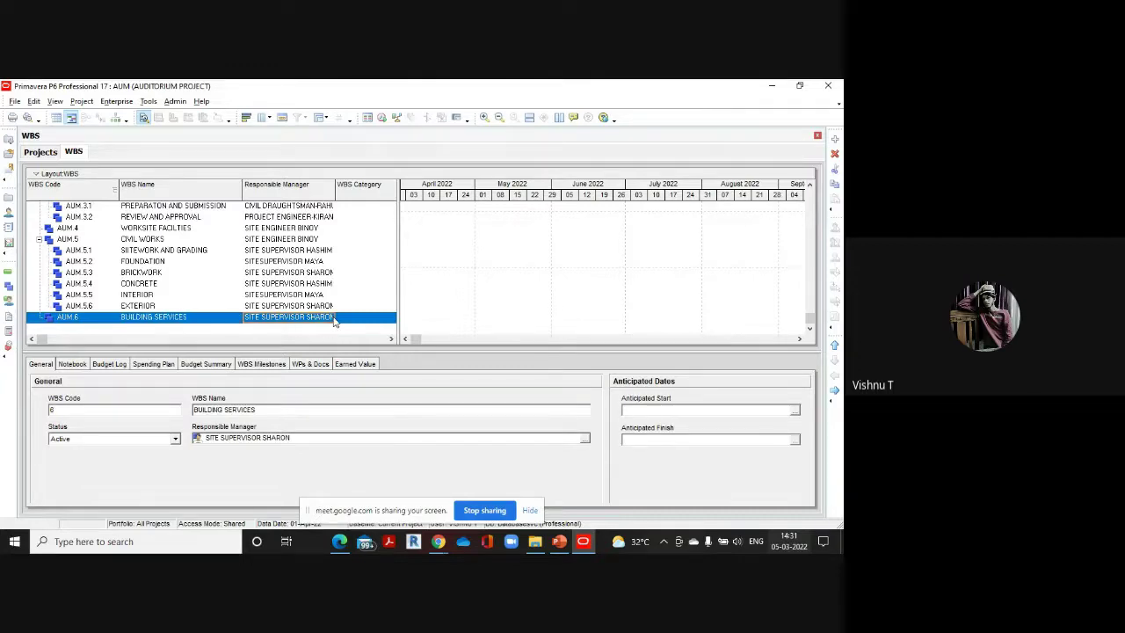
Keep the same site supervisor as BUILDING SERVICES' responsible manager after checking the PDF
double_click(334, 321)
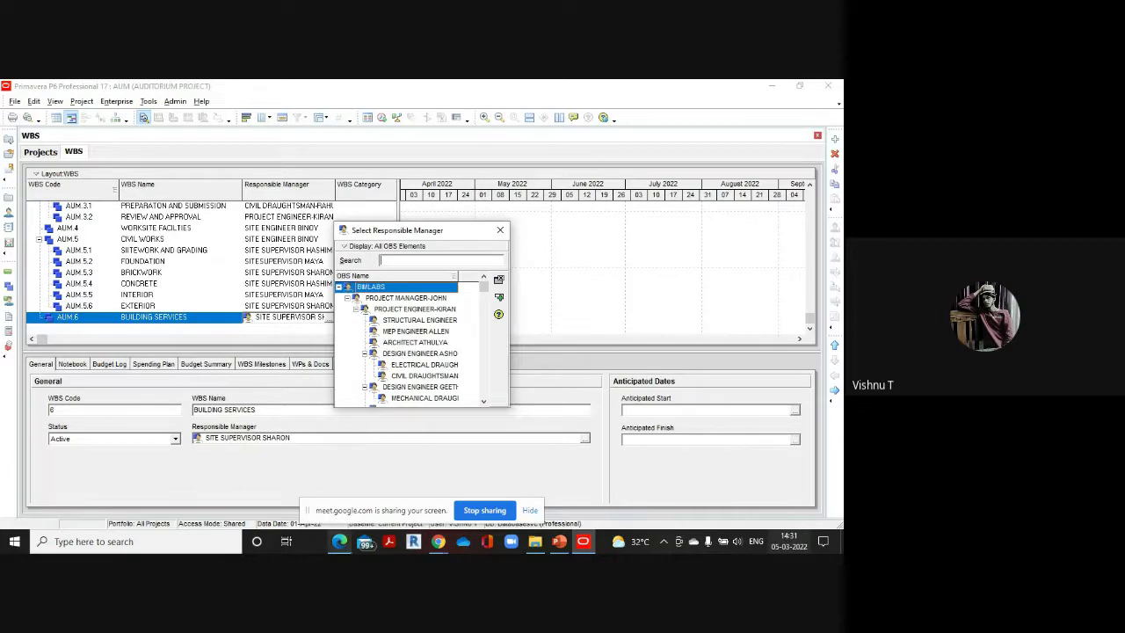
mouse_move(339, 541)
click(350, 479)
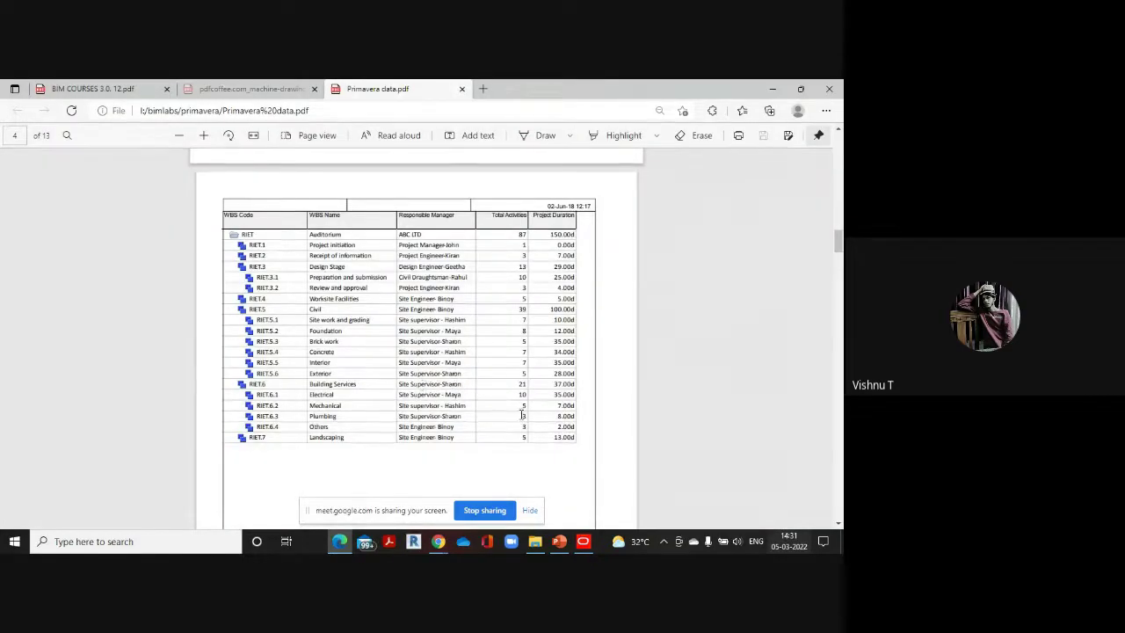
mouse_move(584, 535)
click(585, 479)
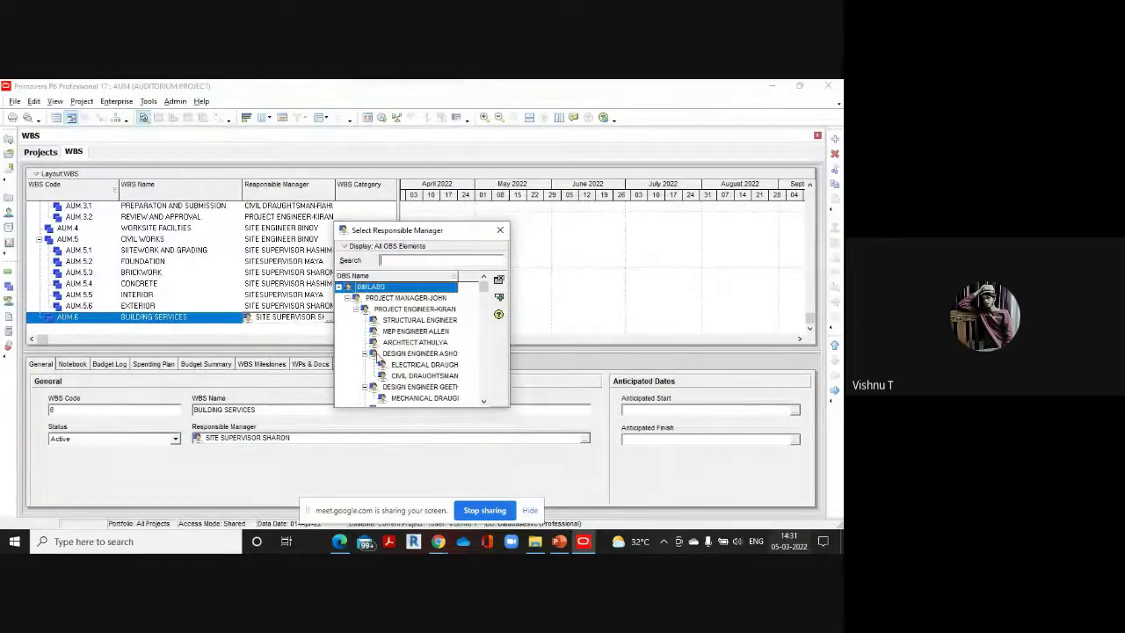
drag(483, 288, 467, 410)
double_click(439, 388)
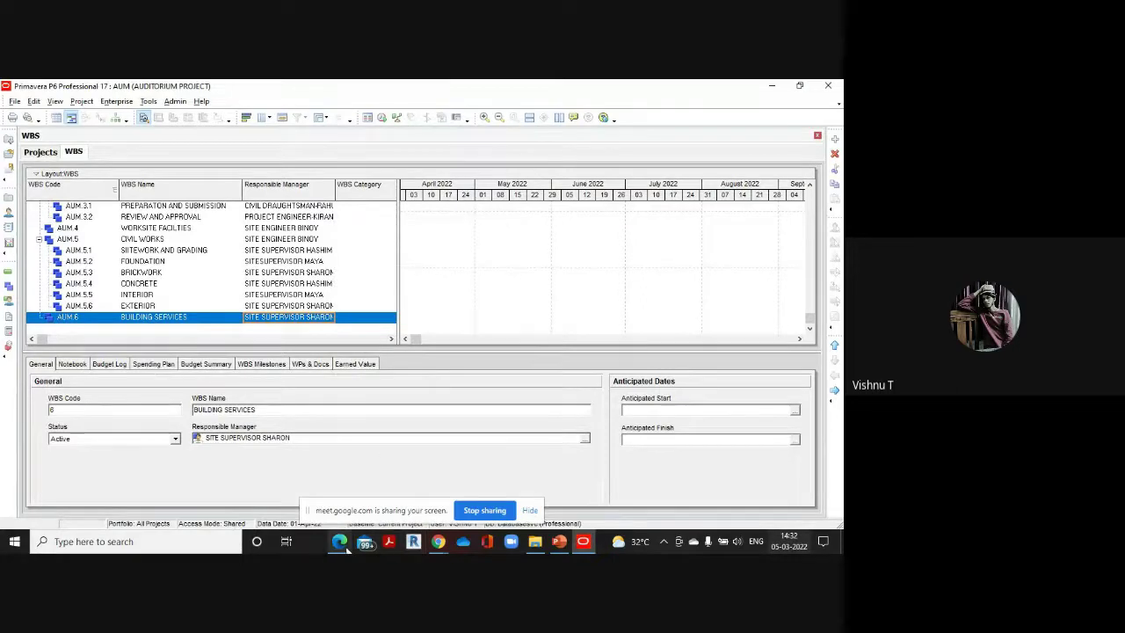
mouse_move(343, 543)
click(325, 449)
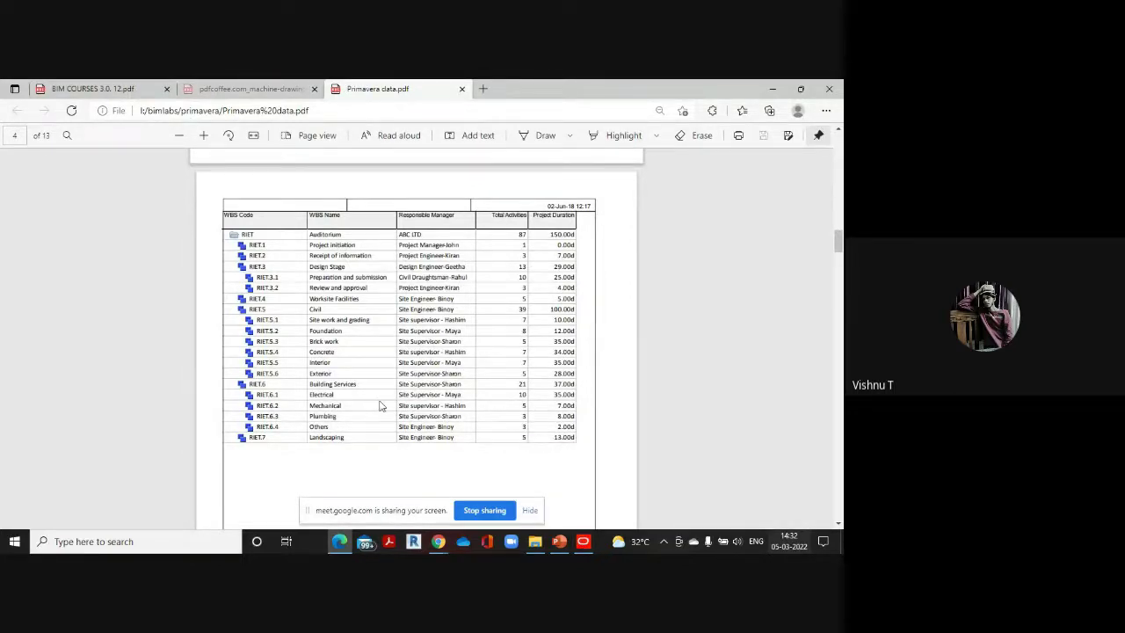
click(584, 542)
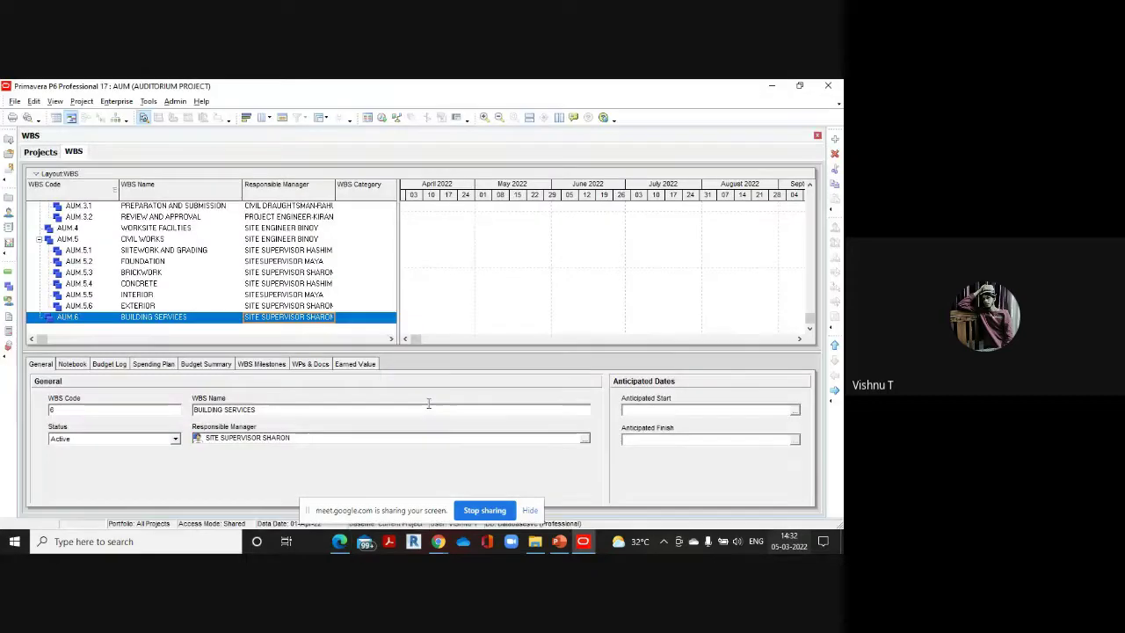
Add AUM.6.1 ELECTRICAL under BUILDING SERVICES, managed by the other site supervisor
click(834, 139)
click(182, 317)
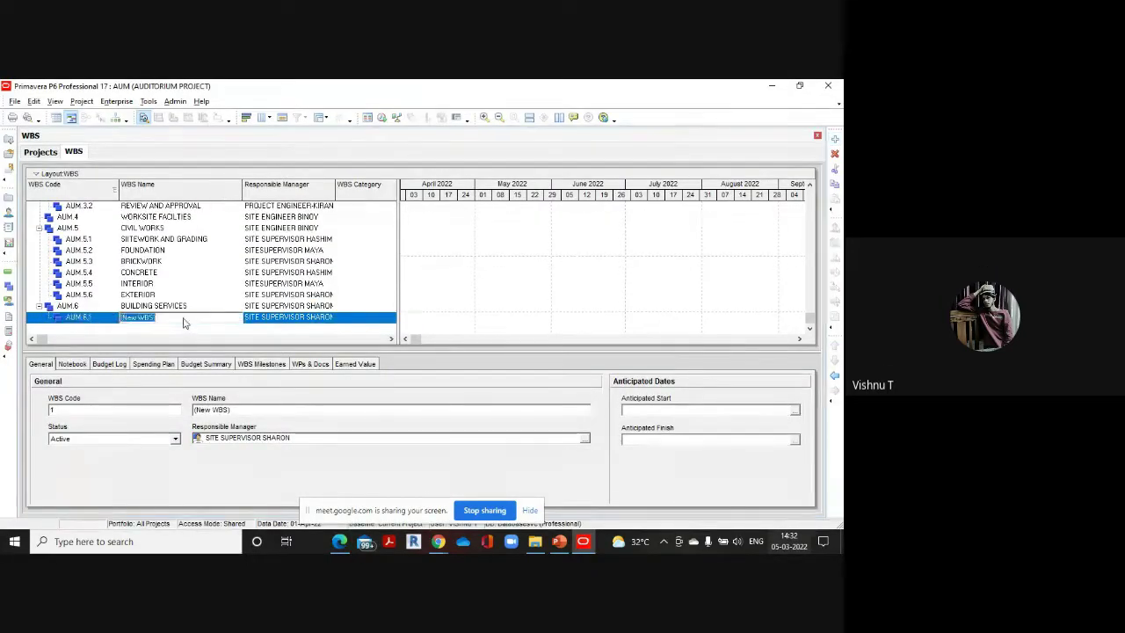
text(ELECTRICAL)
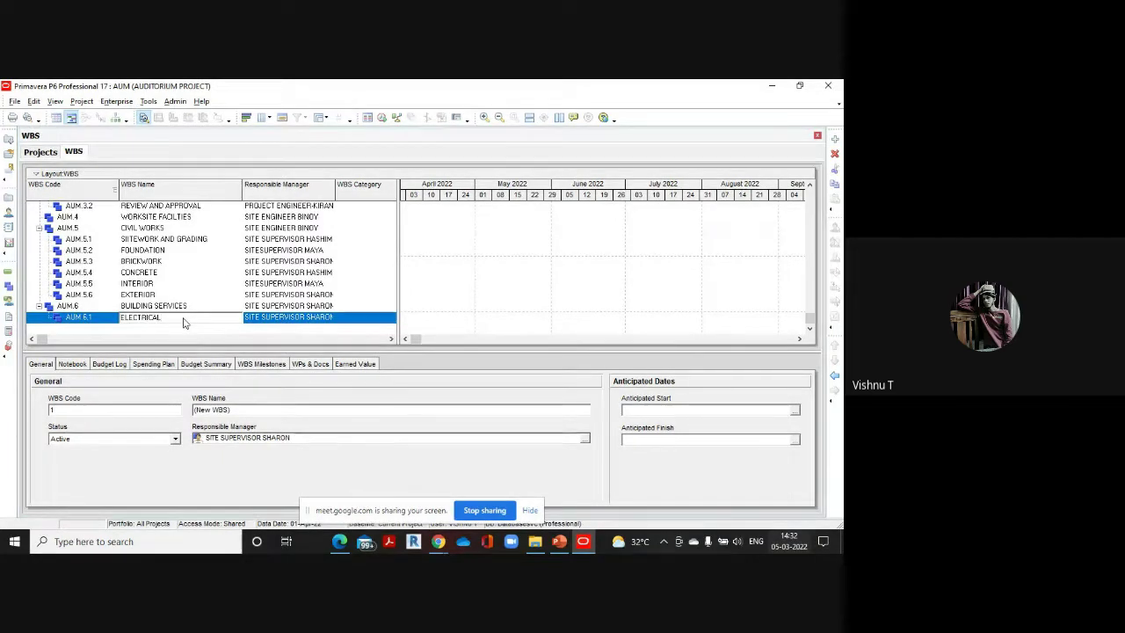
click(335, 318)
click(335, 318)
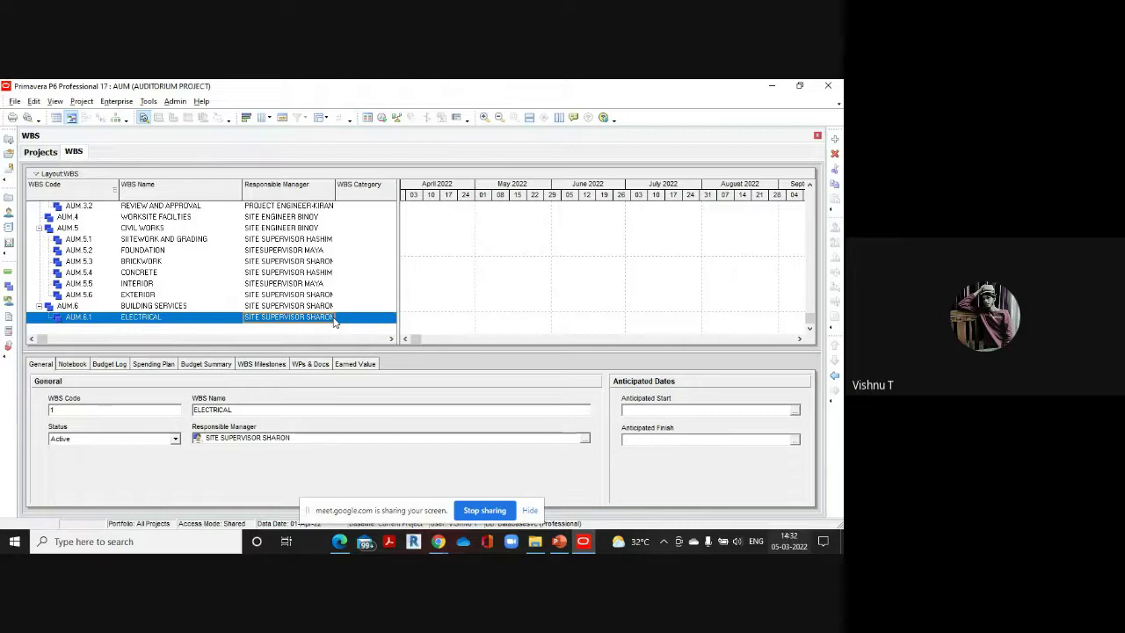
click(335, 317)
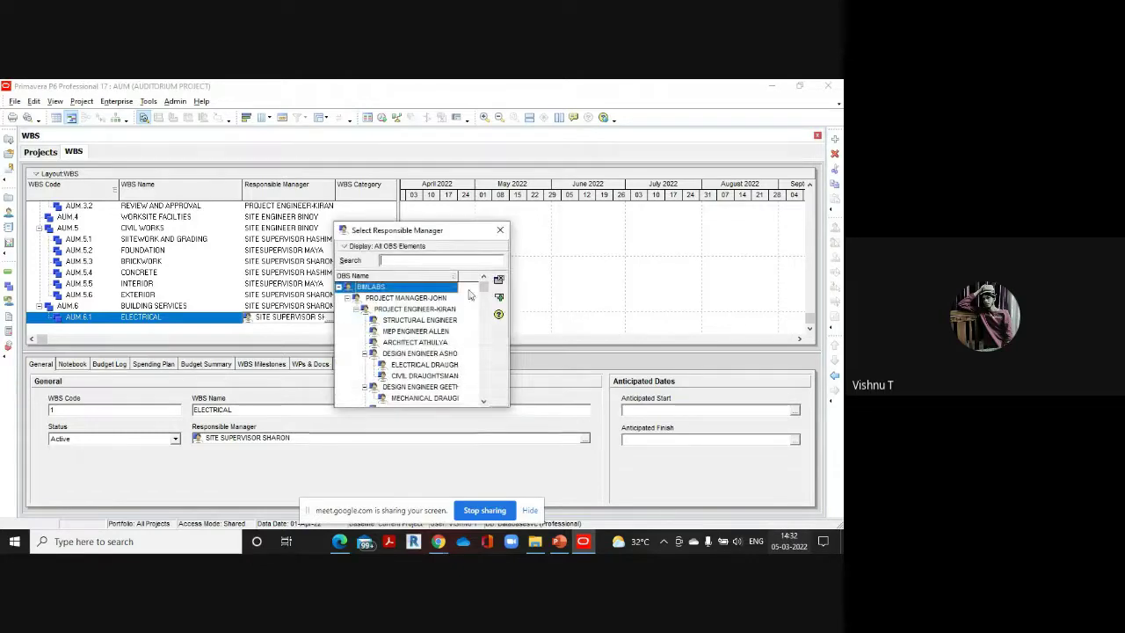
drag(483, 290, 489, 402)
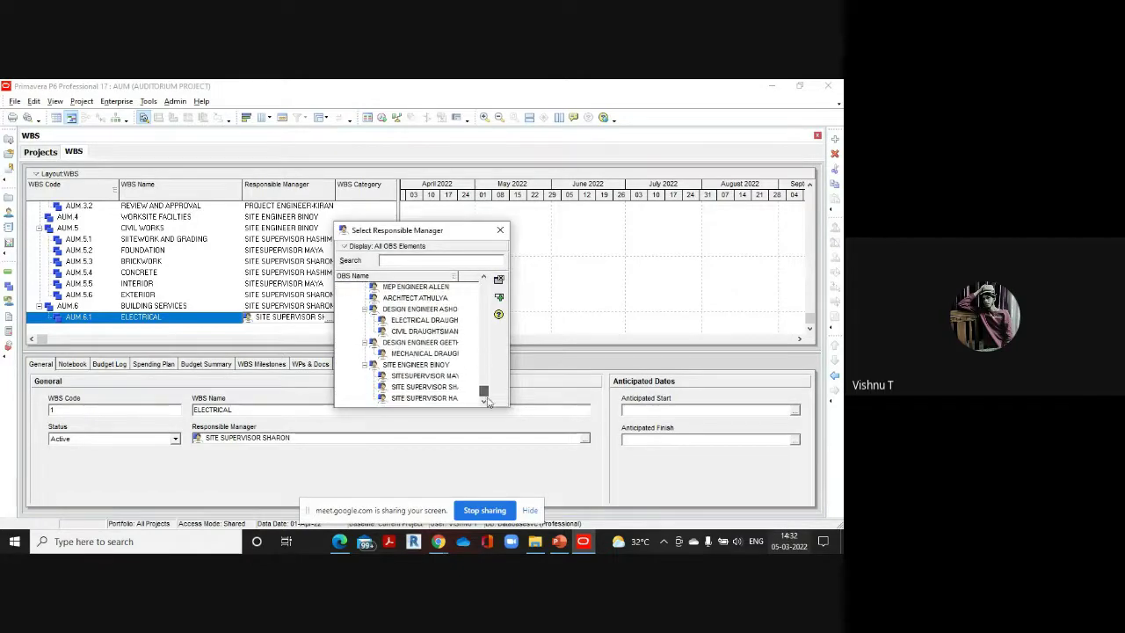
double_click(427, 376)
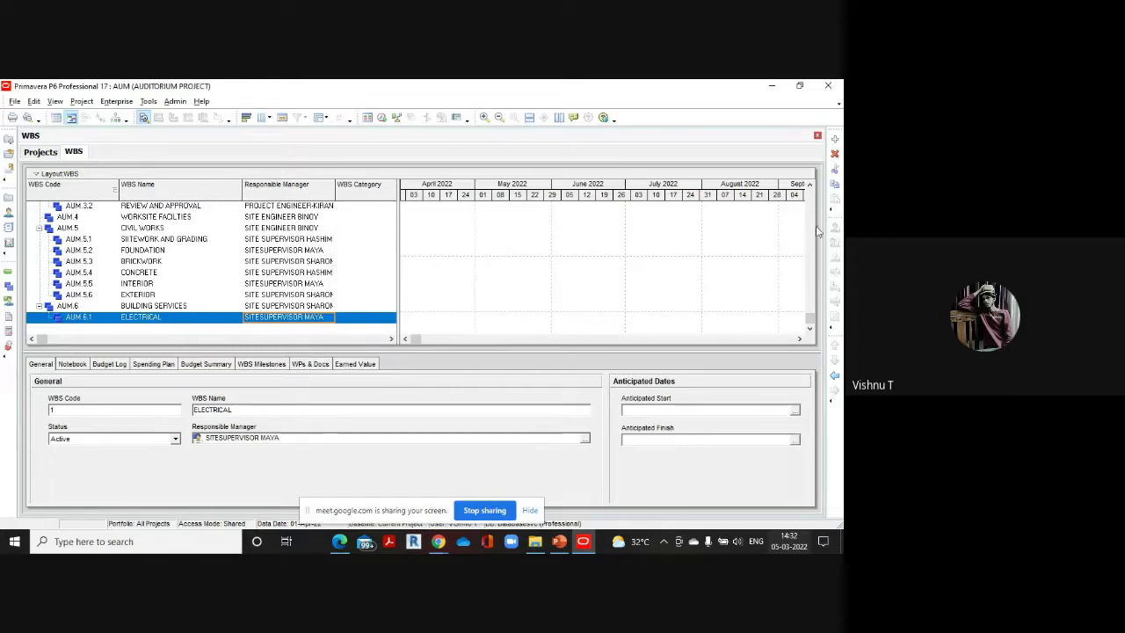
click(835, 139)
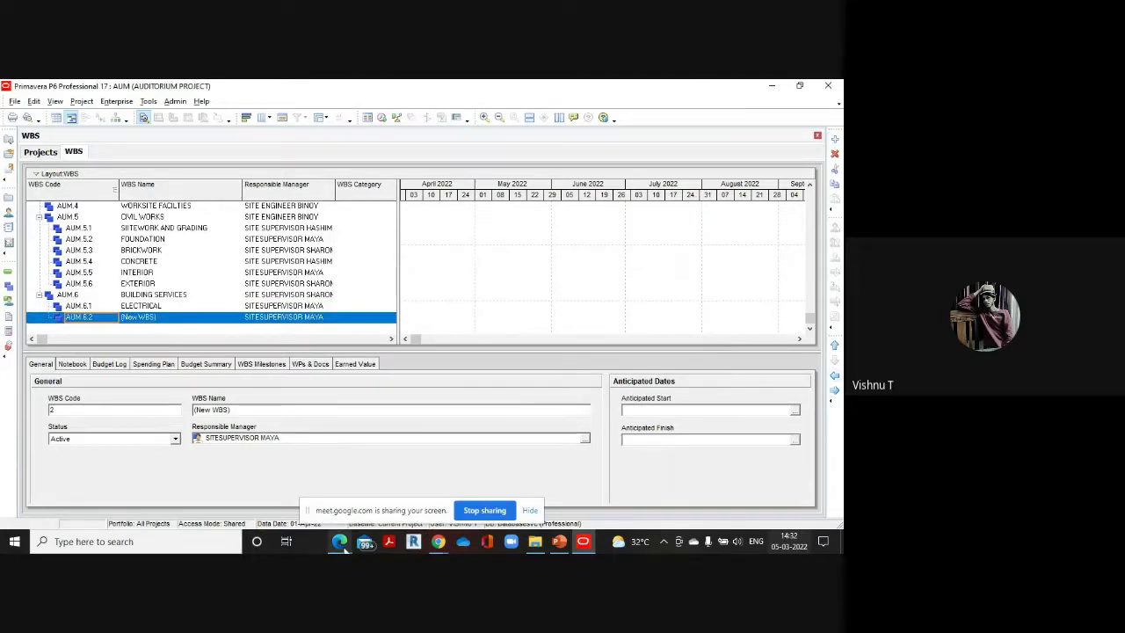
Rename AUM.6.2 to MECHANICAL and assign the Mechanical site supervisor from the PDF
mouse_move(339, 539)
click(340, 489)
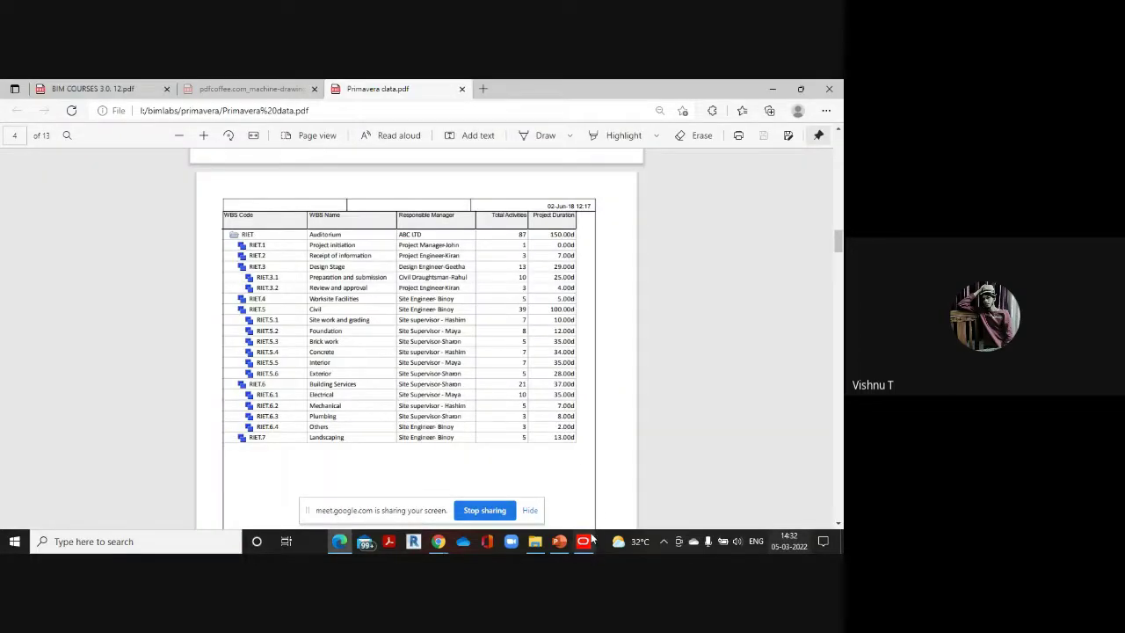
mouse_move(584, 540)
click(584, 492)
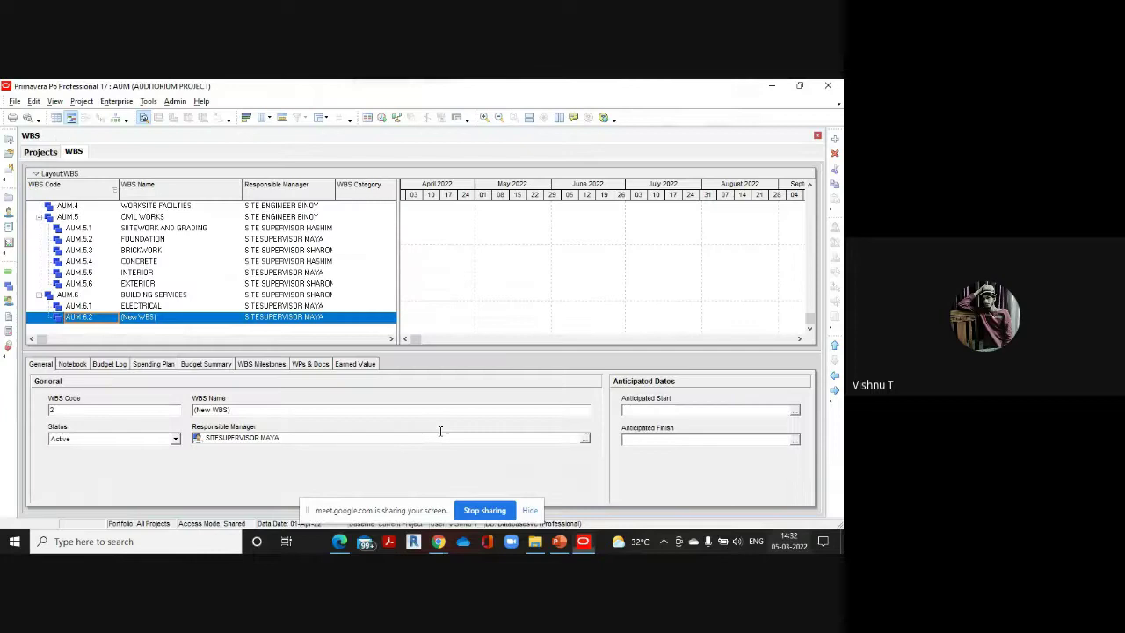
click(187, 320)
text(MEC)
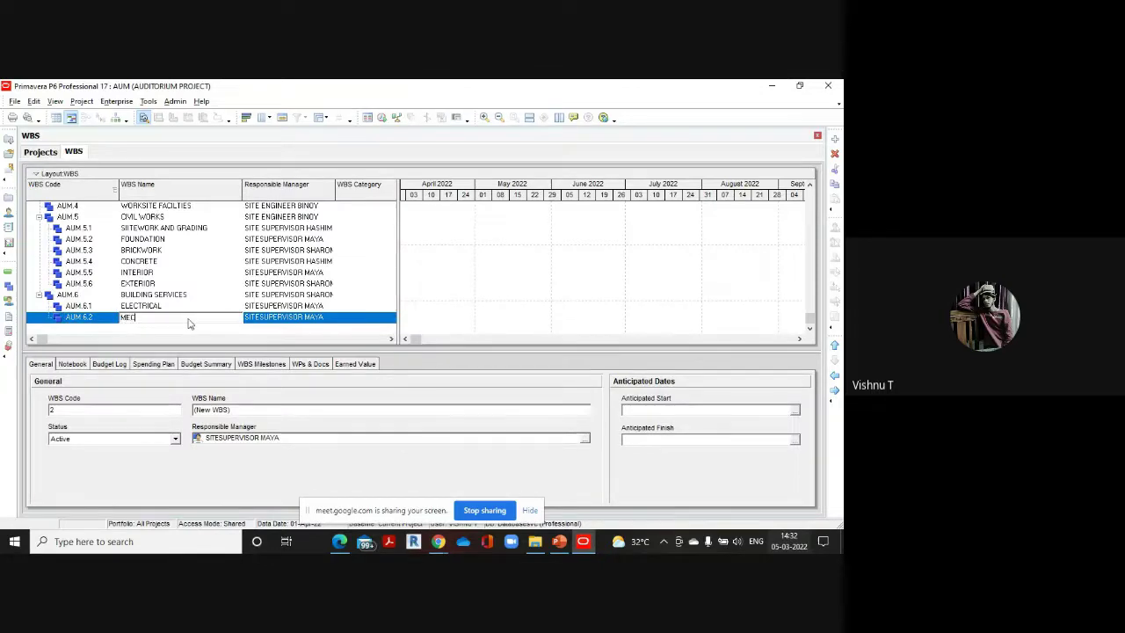
text(HANICAL)
click(332, 320)
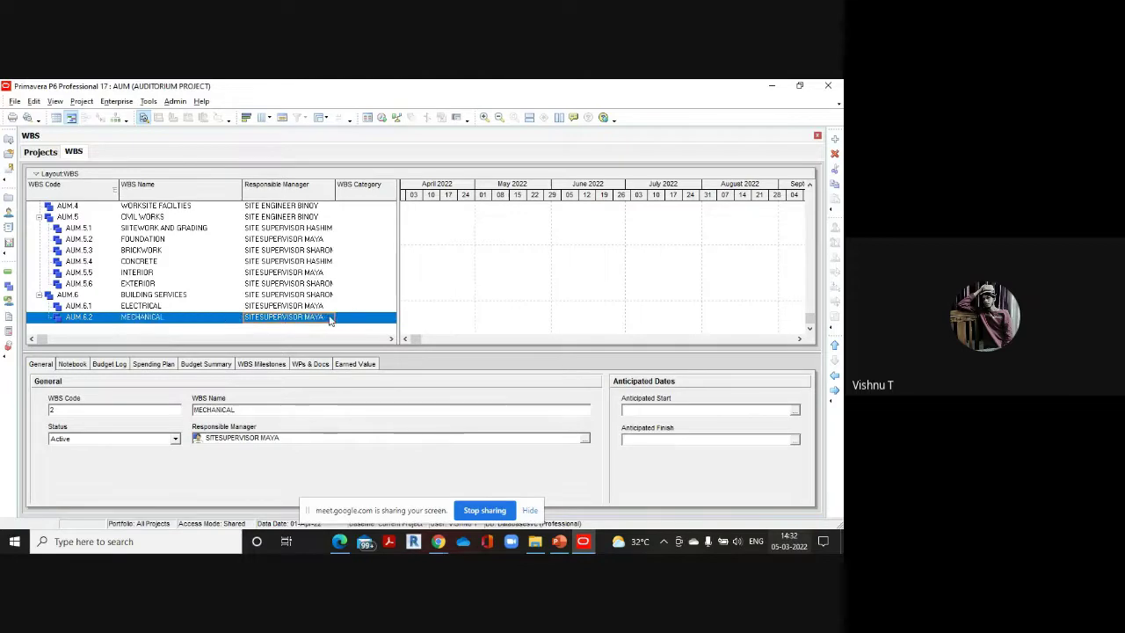
click(330, 318)
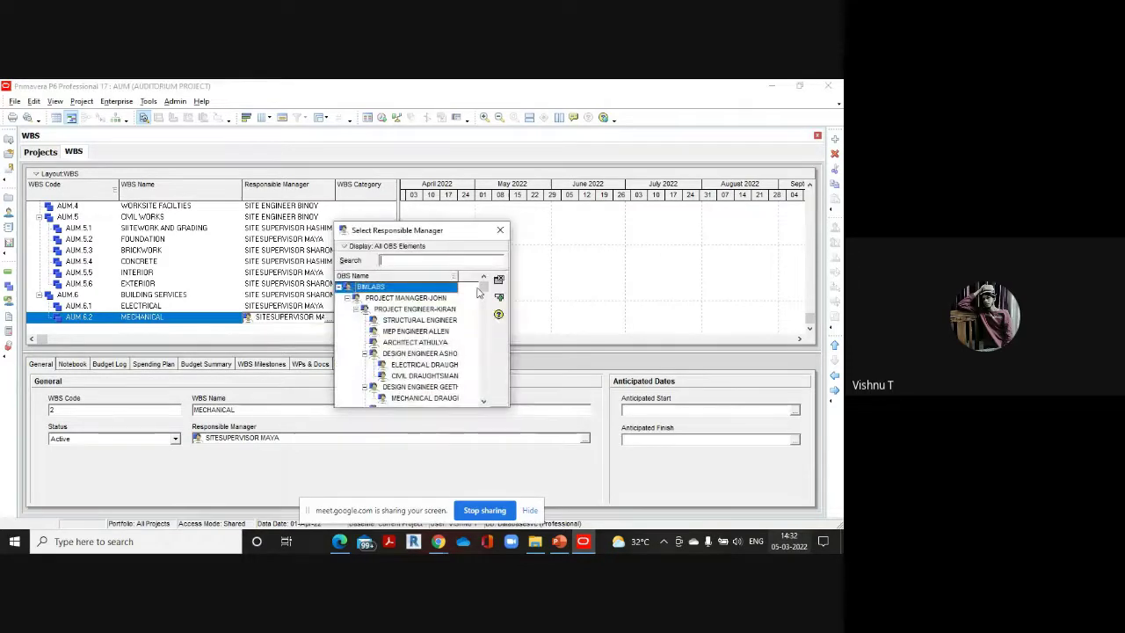
drag(483, 290, 485, 394)
double_click(430, 400)
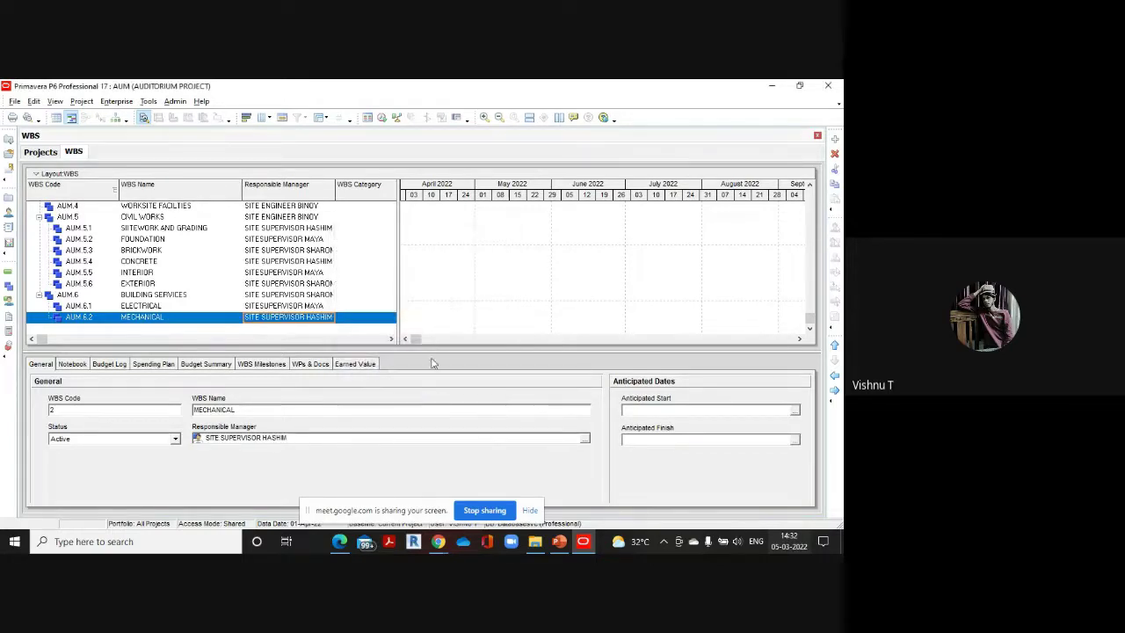
click(835, 139)
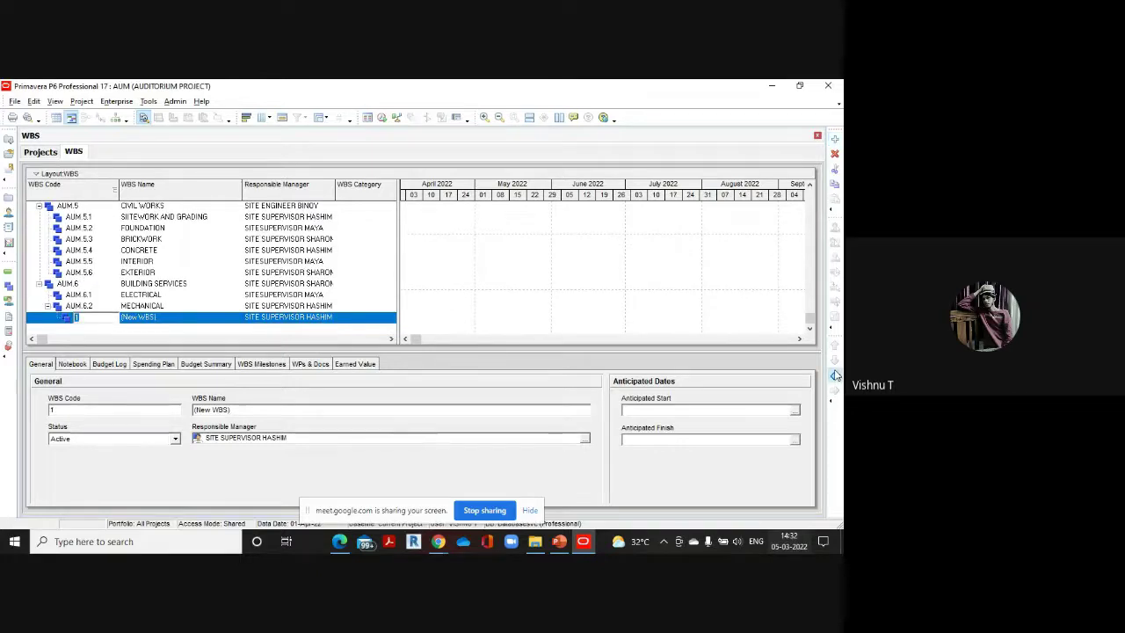
Check the reference PDF, then rename the new WBS element to PLUMBING
mouse_move(334, 546)
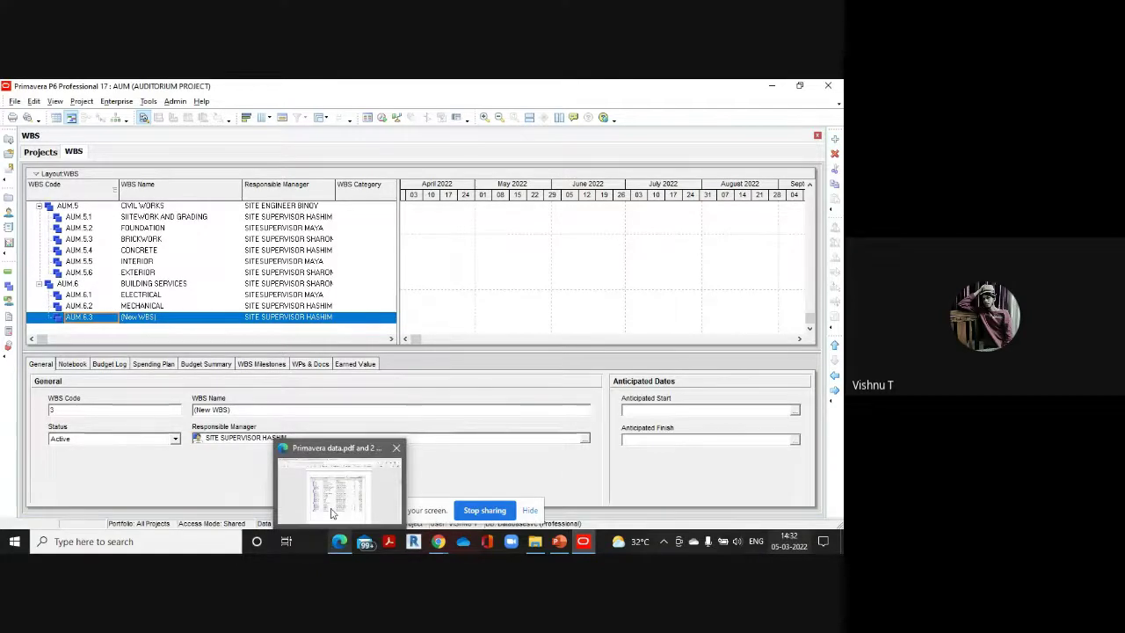
click(331, 509)
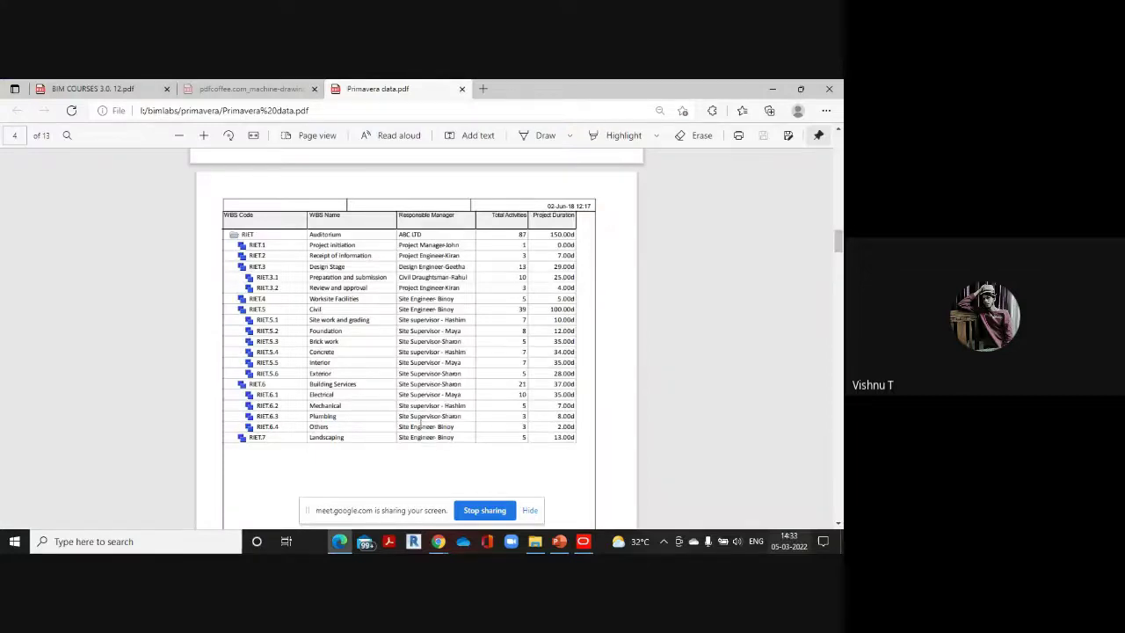
mouse_move(582, 541)
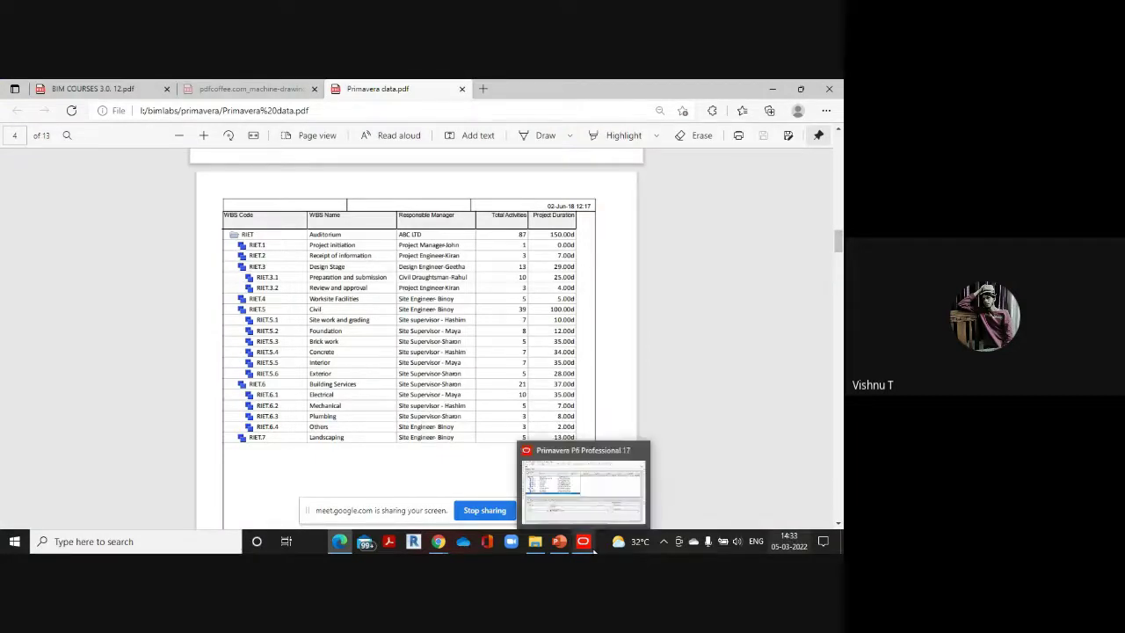
click(579, 487)
click(184, 319)
click(186, 318)
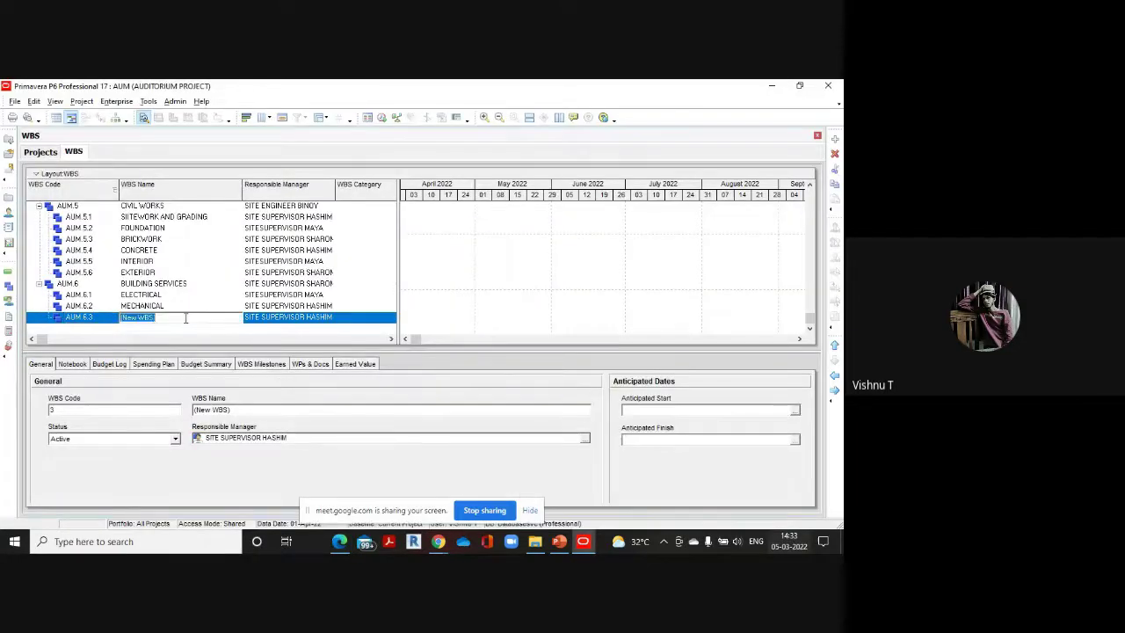
key(BackSpace)
text(PLUMBING)
Assign the plumbing site supervisor as PLUMBING's responsible manager and add another WBS row
click(330, 319)
click(331, 318)
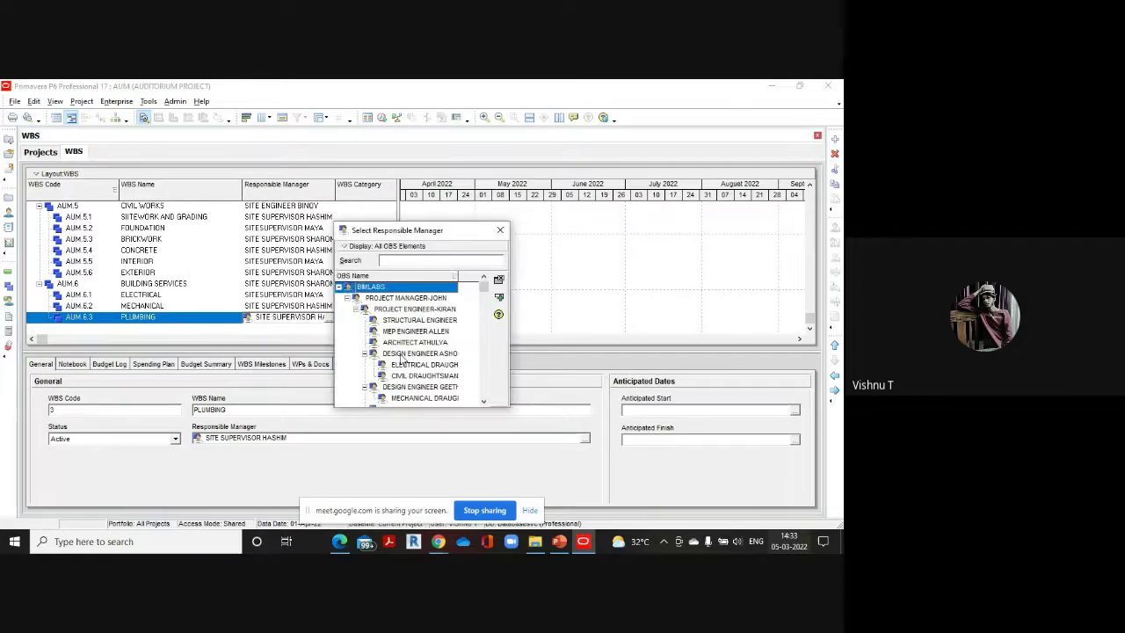
drag(482, 291, 483, 391)
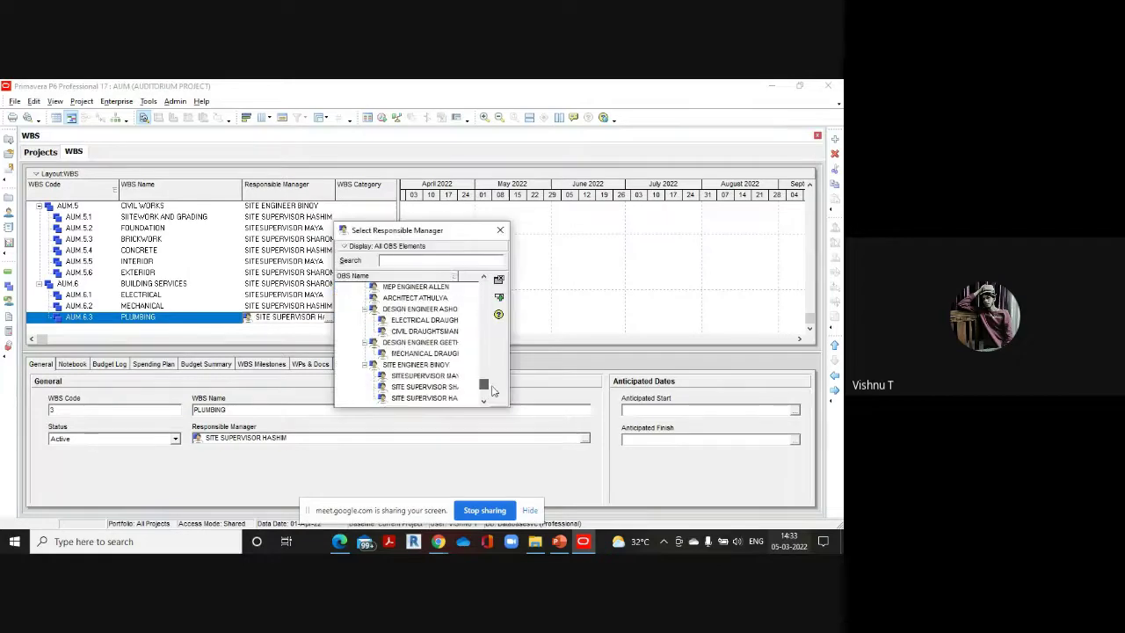
click(447, 390)
double_click(446, 389)
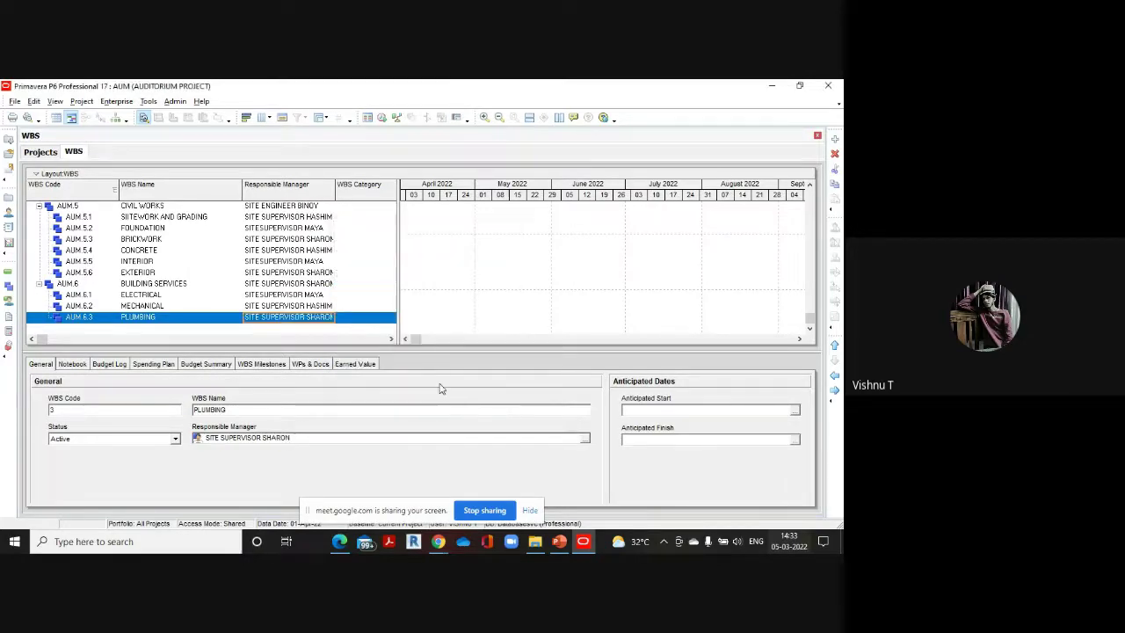
click(834, 139)
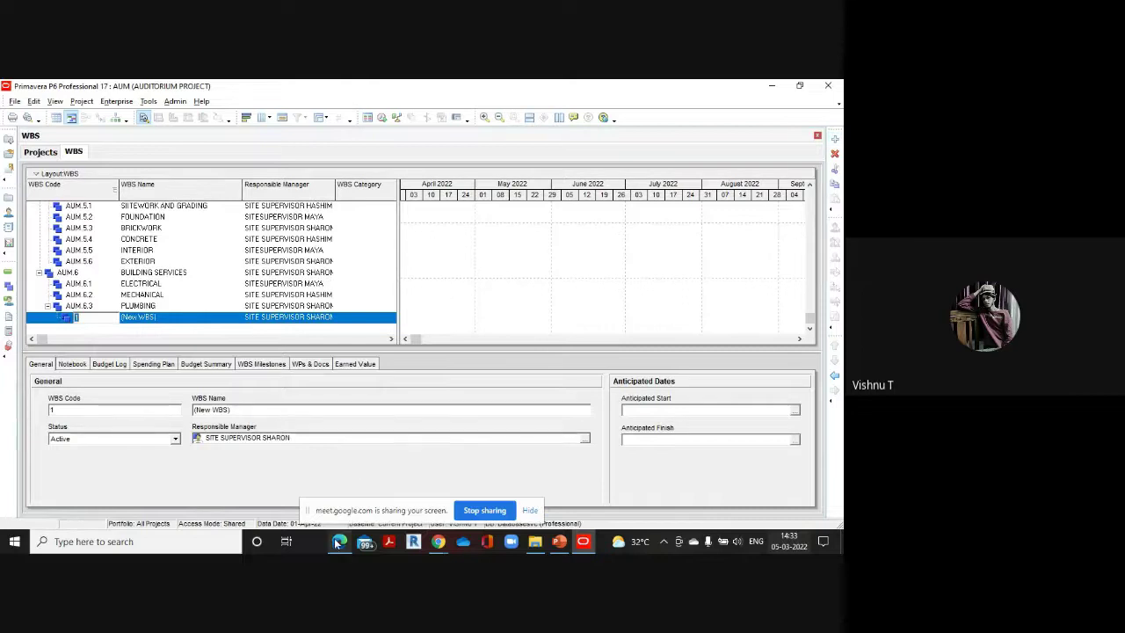
Give the new WBS element code AUM.6.4 and name it OTHERS, per the reference PDF
mouse_move(340, 540)
click(342, 500)
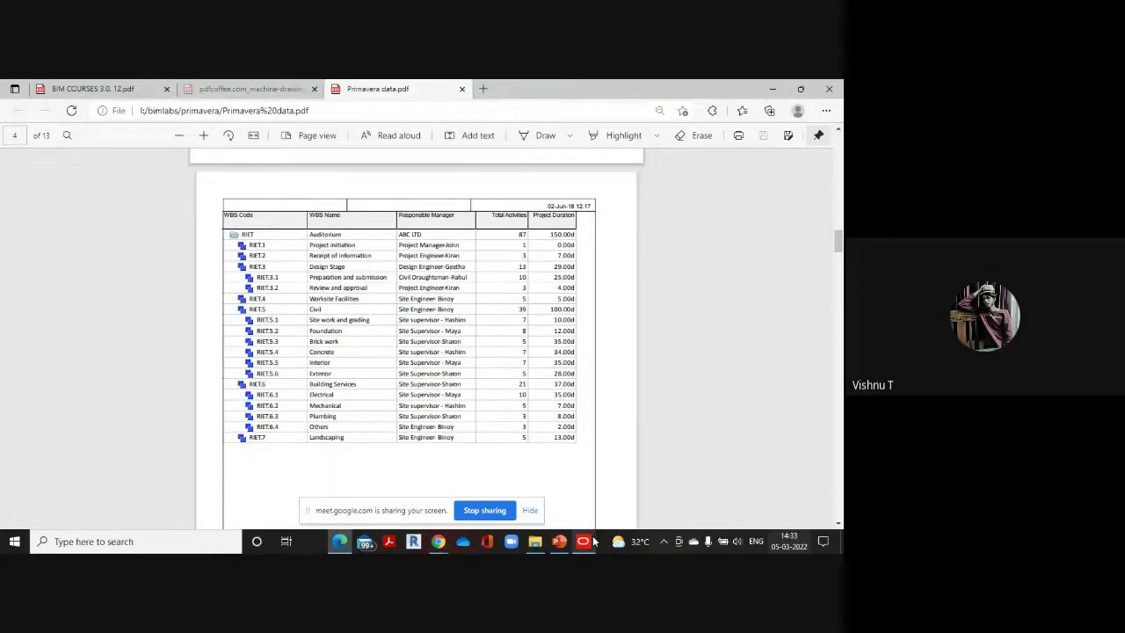
mouse_move(594, 540)
click(587, 498)
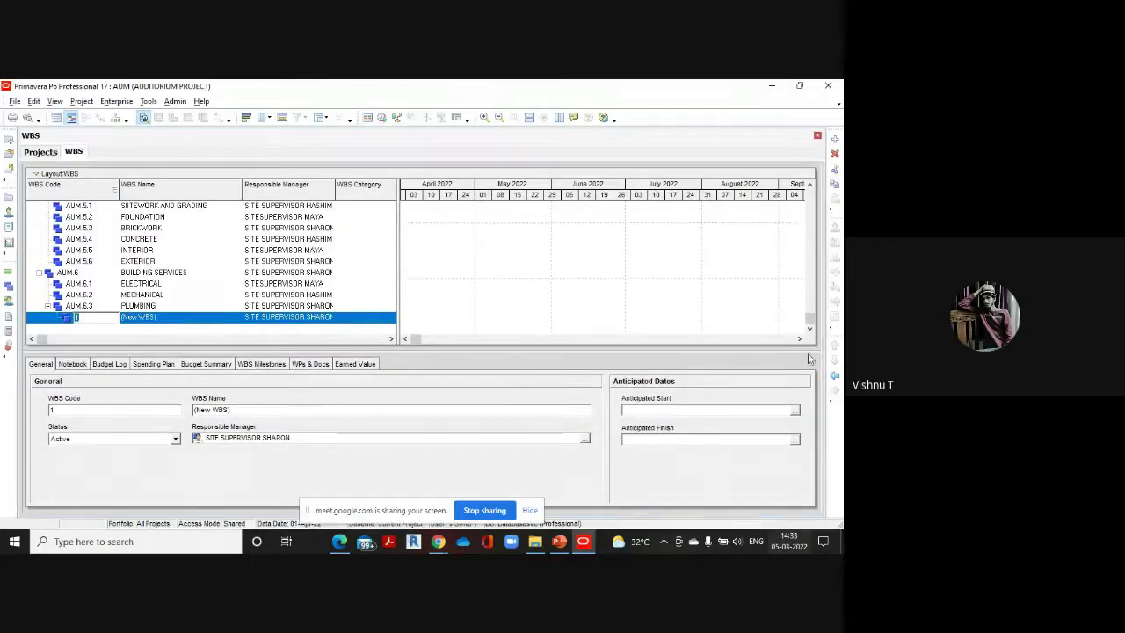
key(BackSpace)
text(4)
click(178, 322)
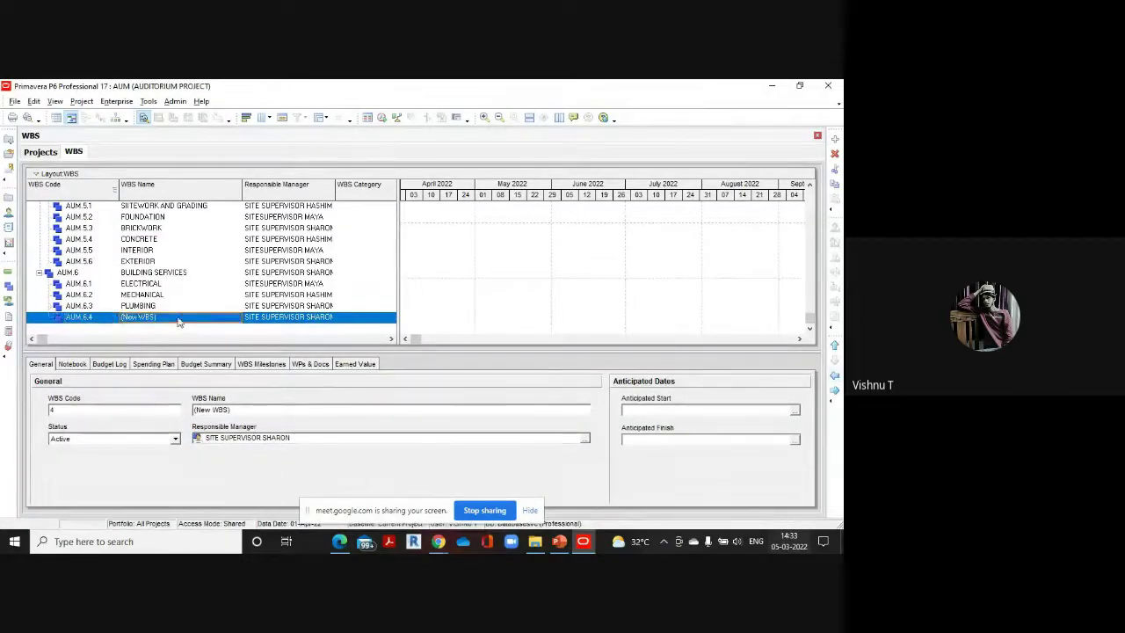
text(OTHE)
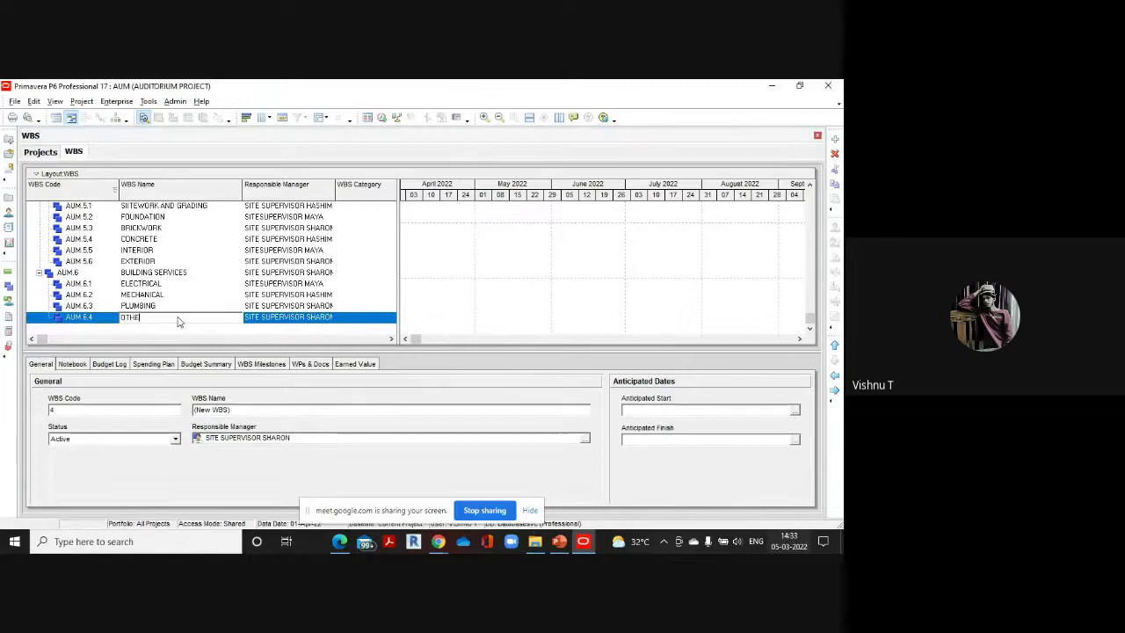
text(RS)
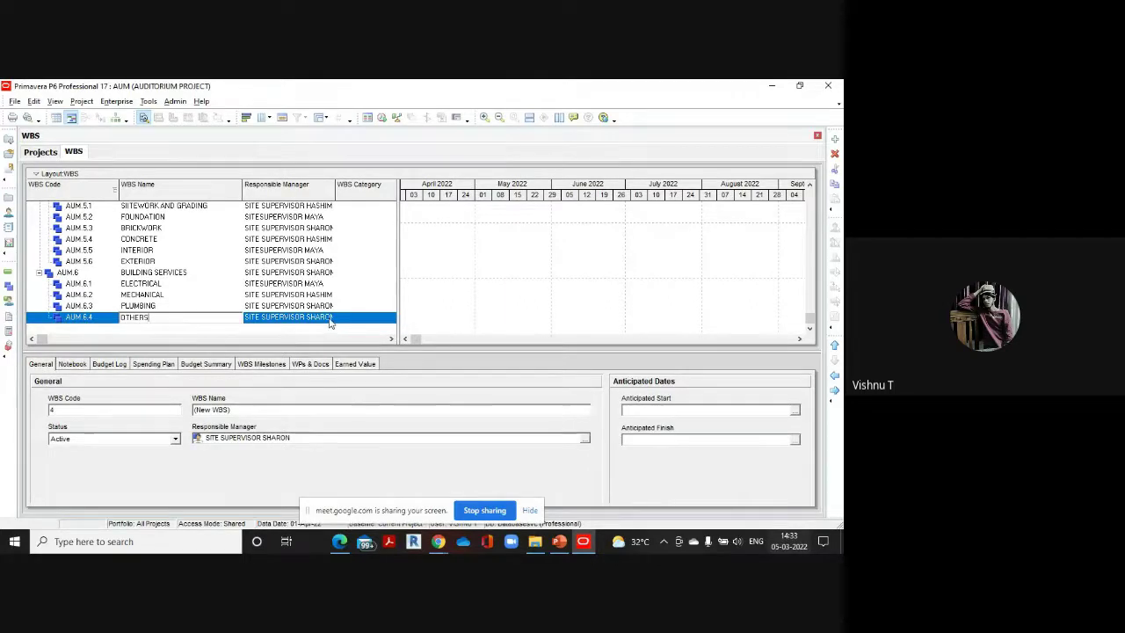
Make the site engineer responsible manager of OTHERS and add the next WBS row
click(329, 319)
double_click(329, 319)
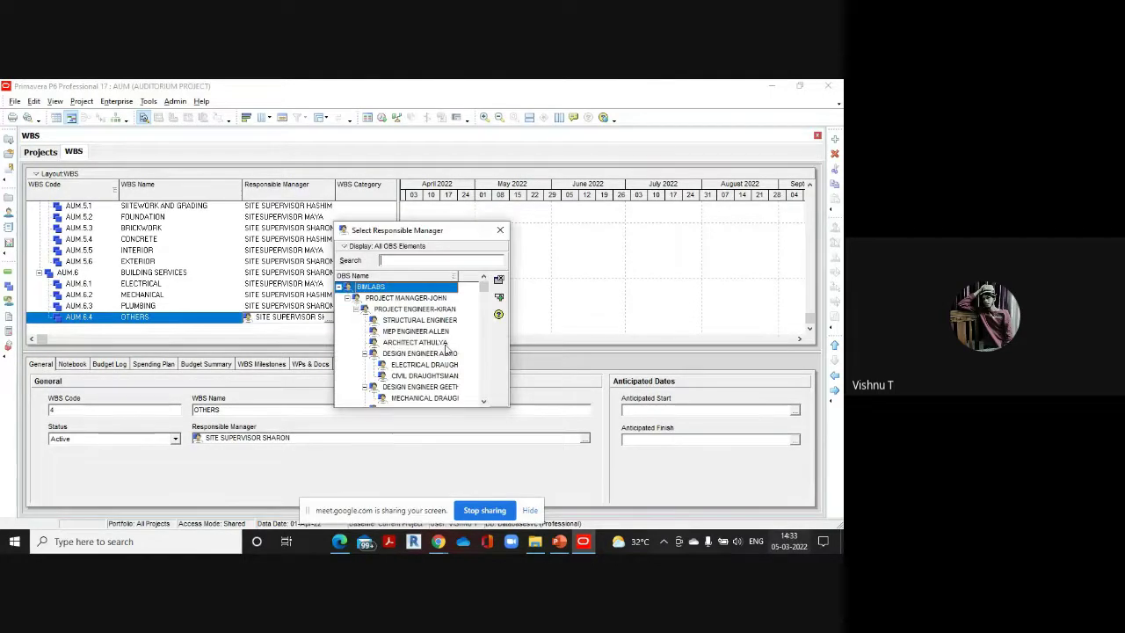
scroll(481, 299, down, 2)
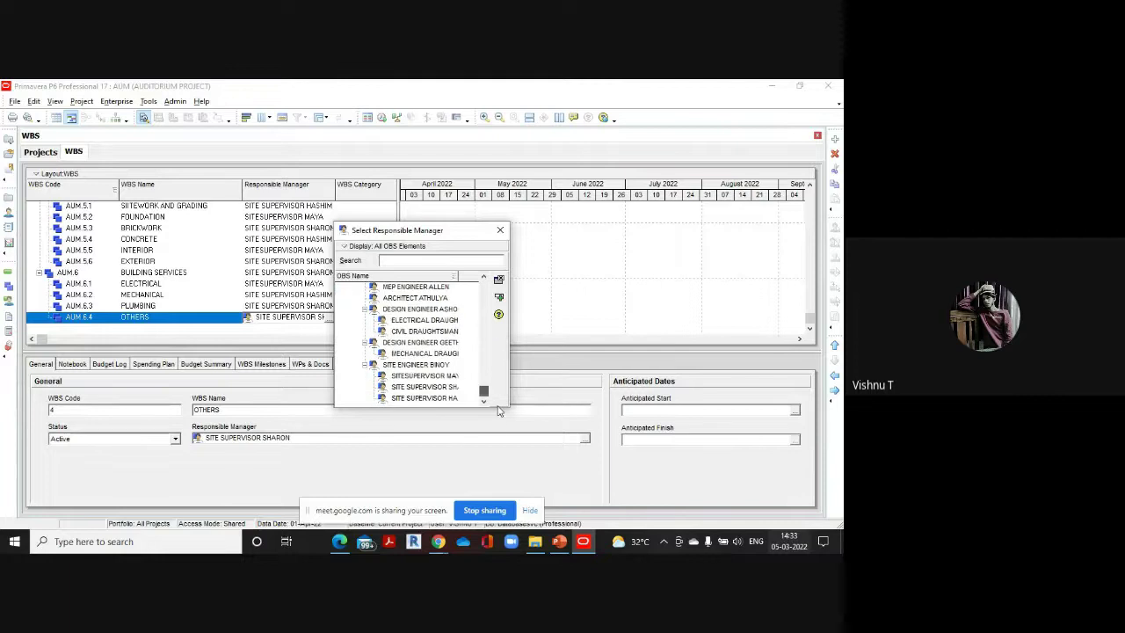
double_click(444, 364)
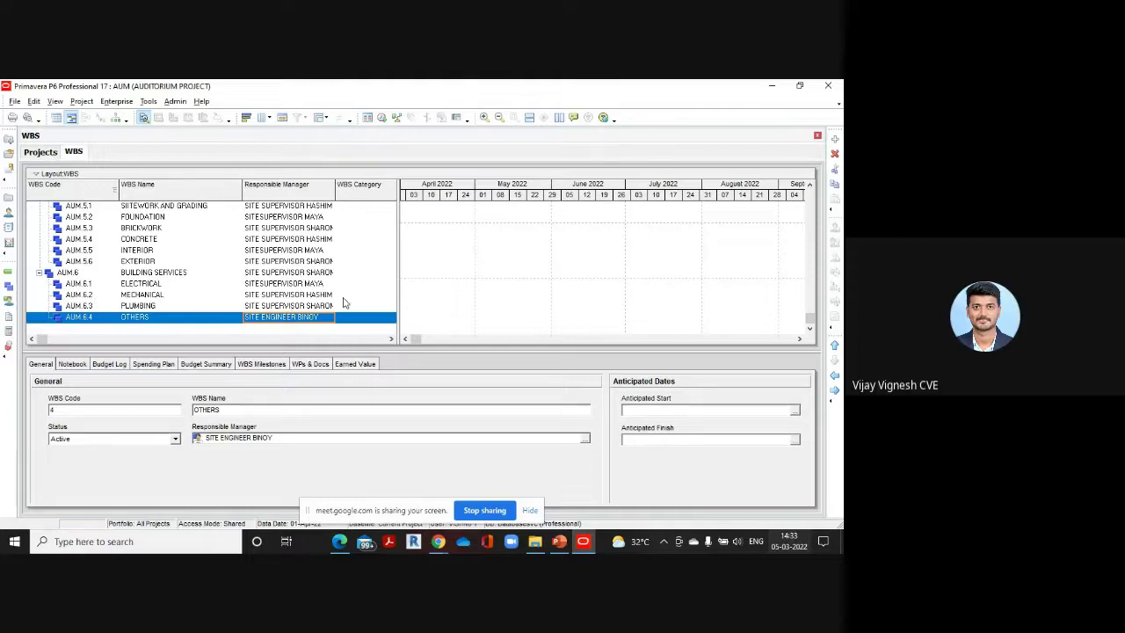
click(835, 139)
click(835, 375)
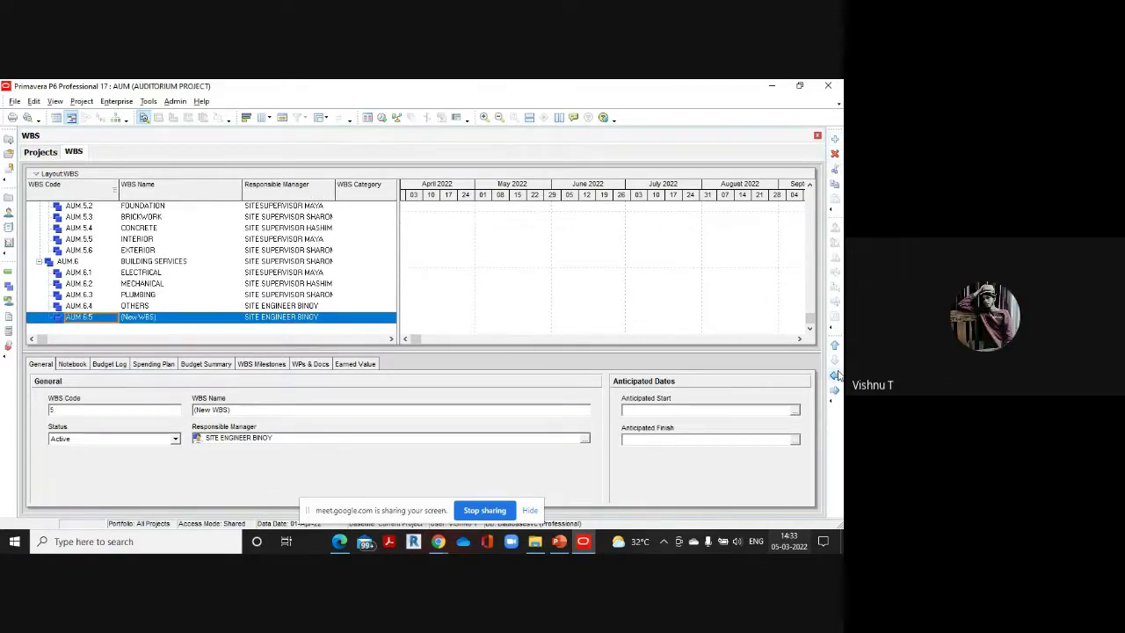
click(836, 376)
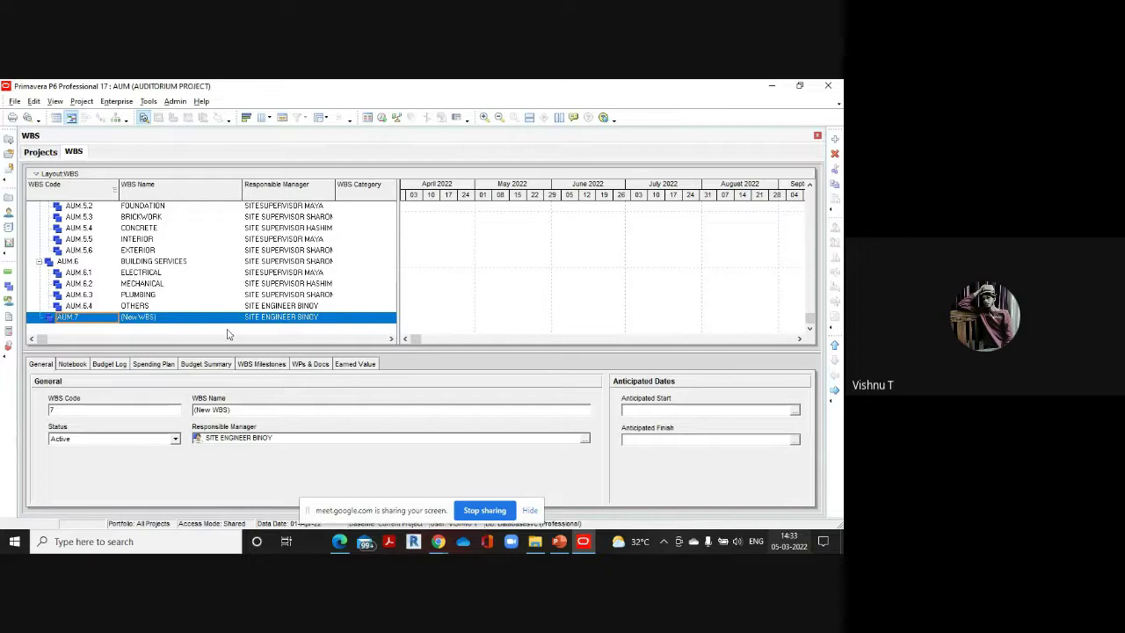
click(339, 541)
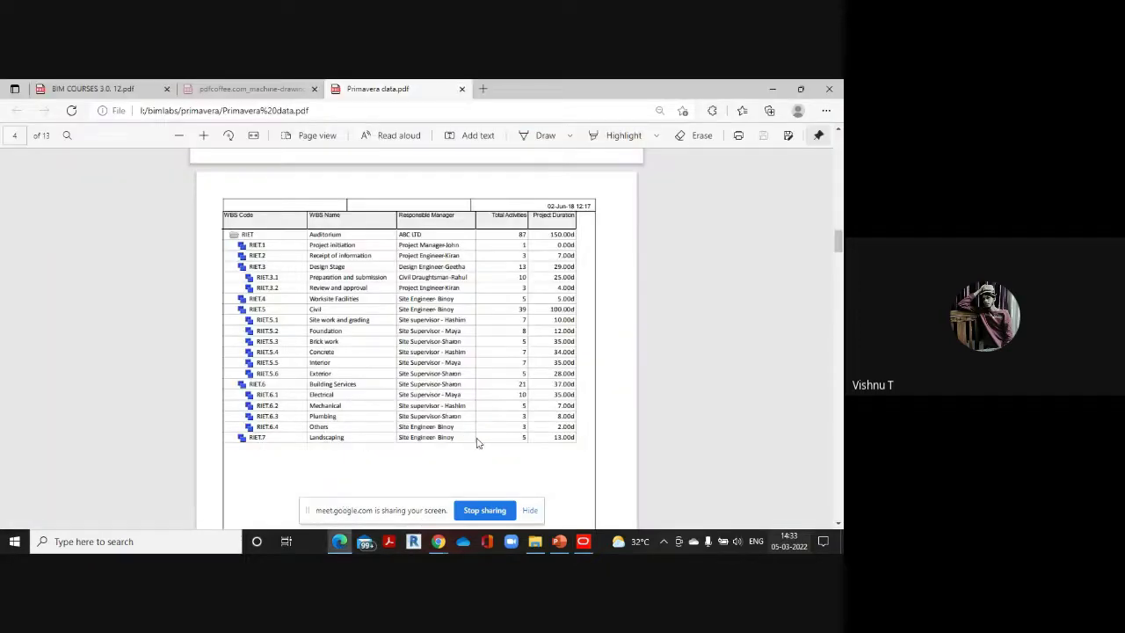
click(583, 541)
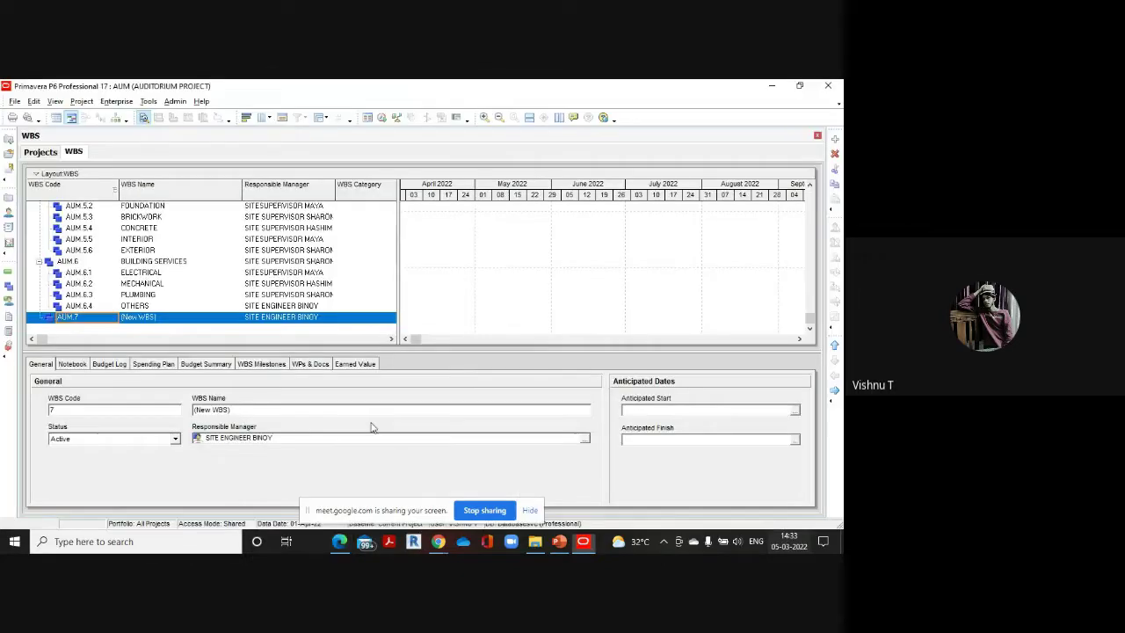
click(179, 316)
key(BackSpace)
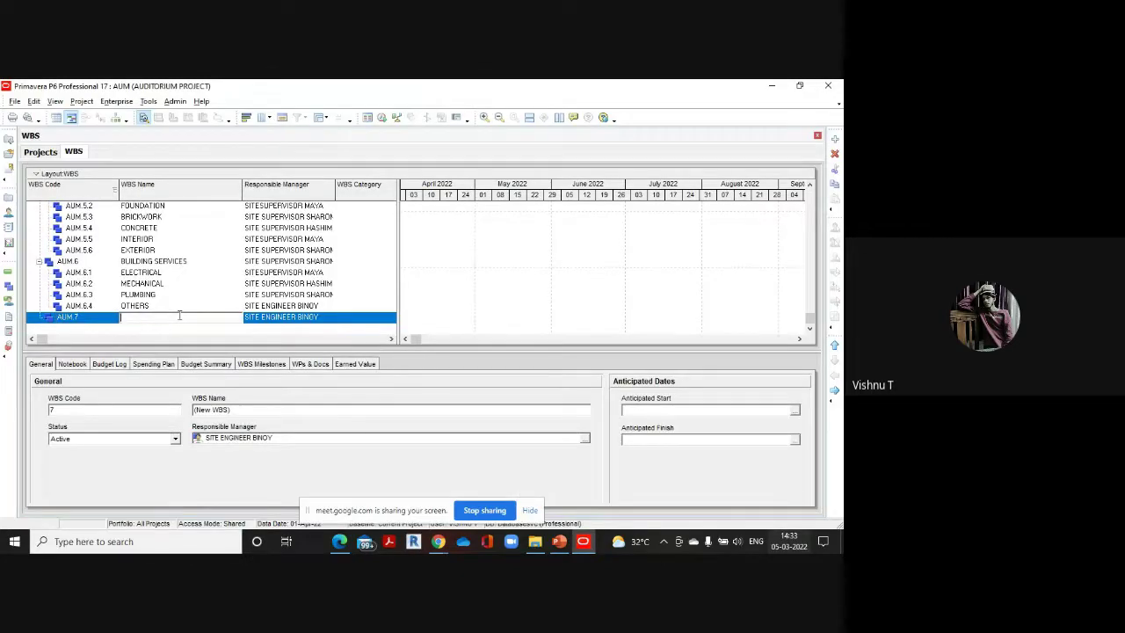
text(LANDS)
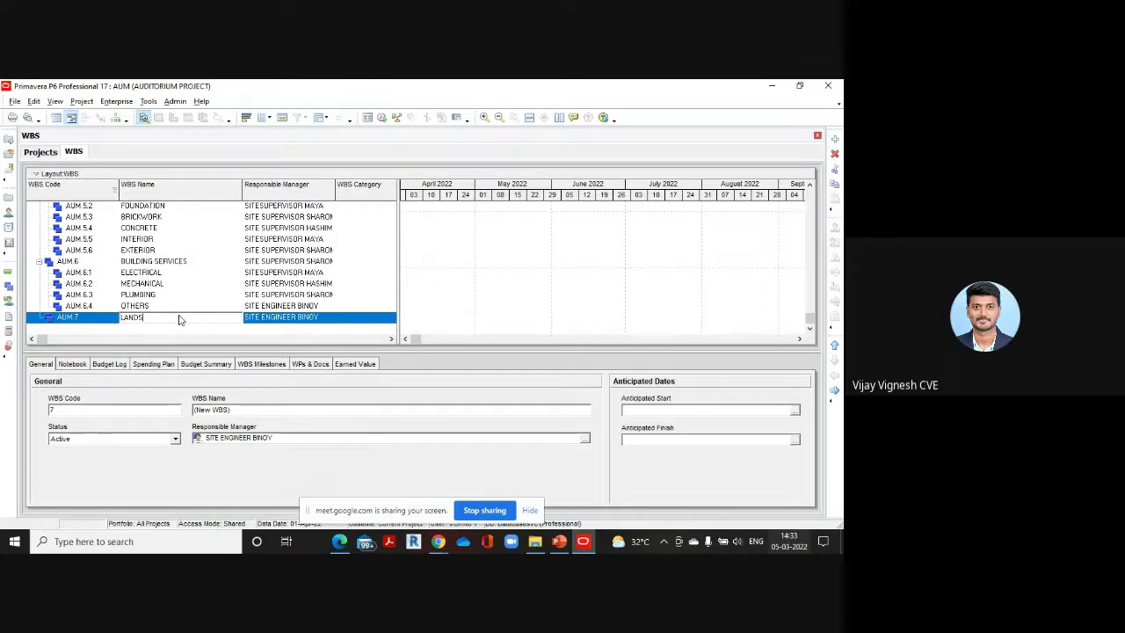
text(CAPING)
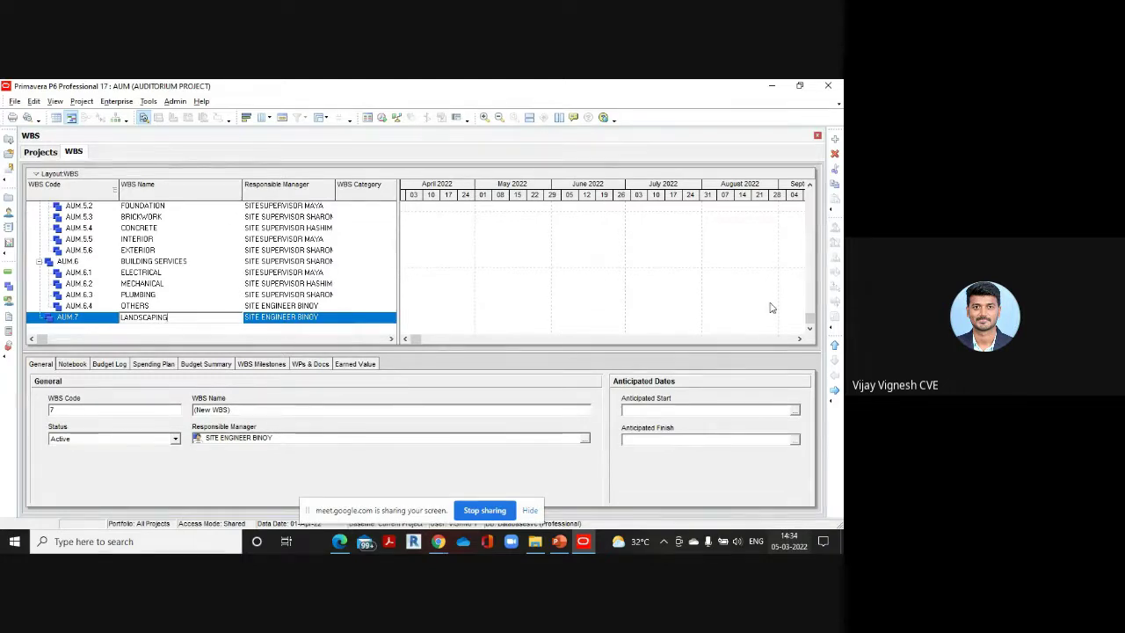
mouse_move(809, 323)
mouse_down()
mouse_move(812, 297)
mouse_move(811, 307)
mouse_up()
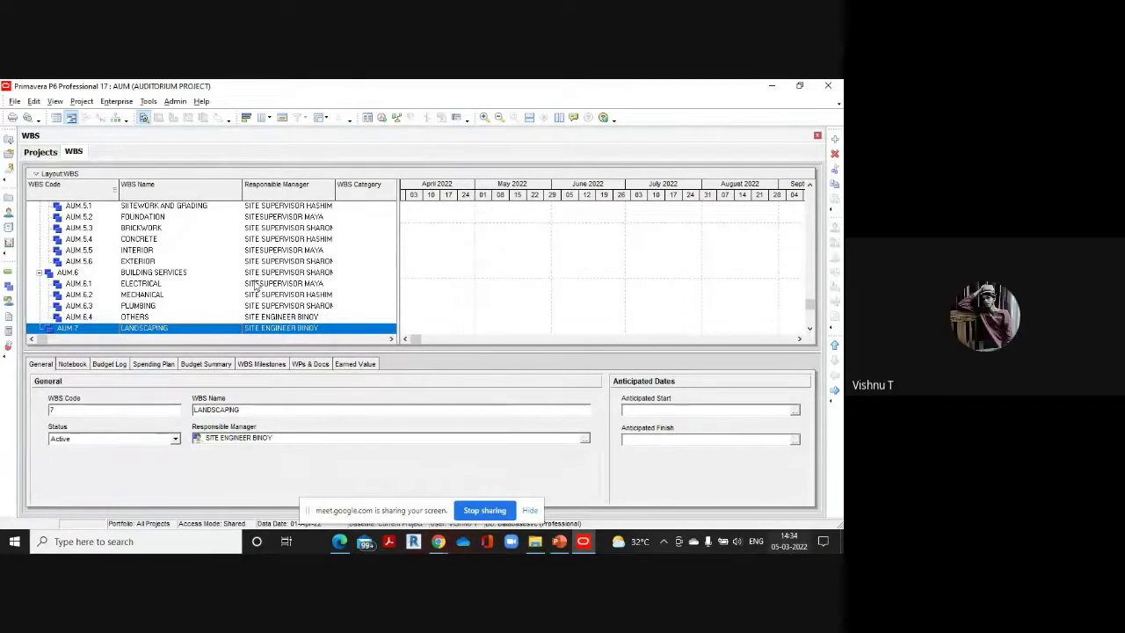
scroll(253, 283, up, 4)
scroll(255, 283, down, 2)
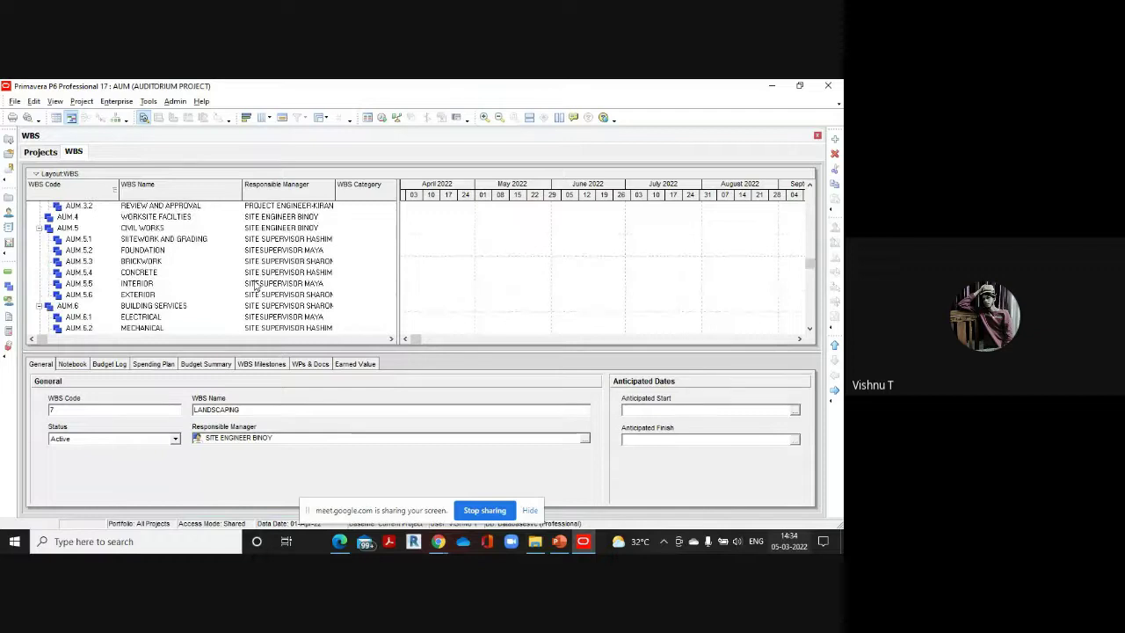
scroll(255, 286, down, 2)
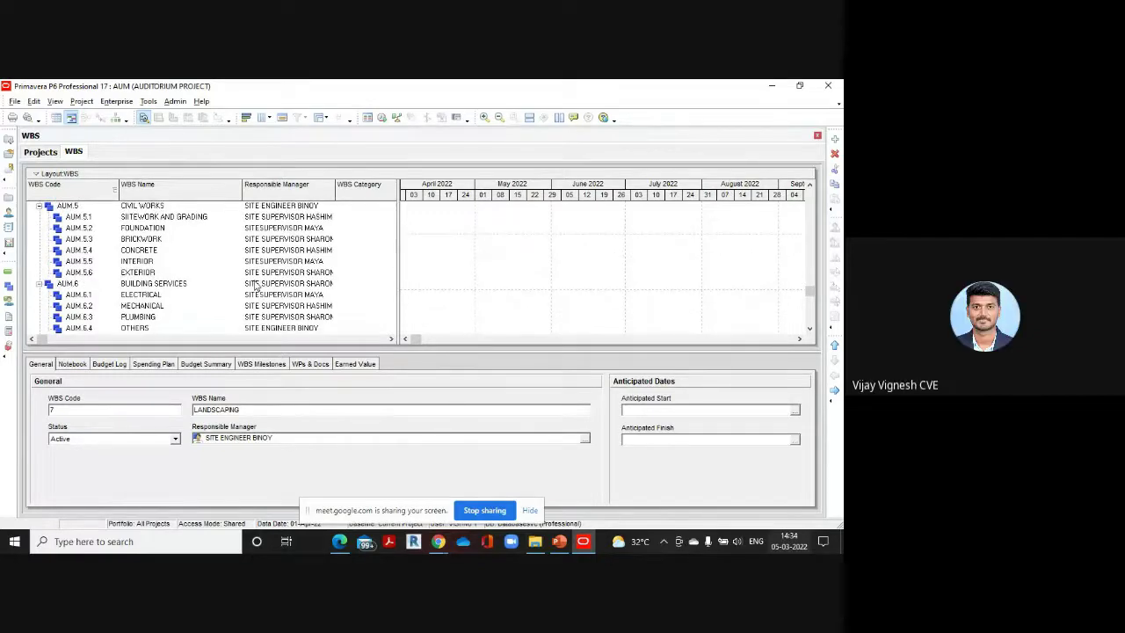
scroll(254, 286, down, 2)
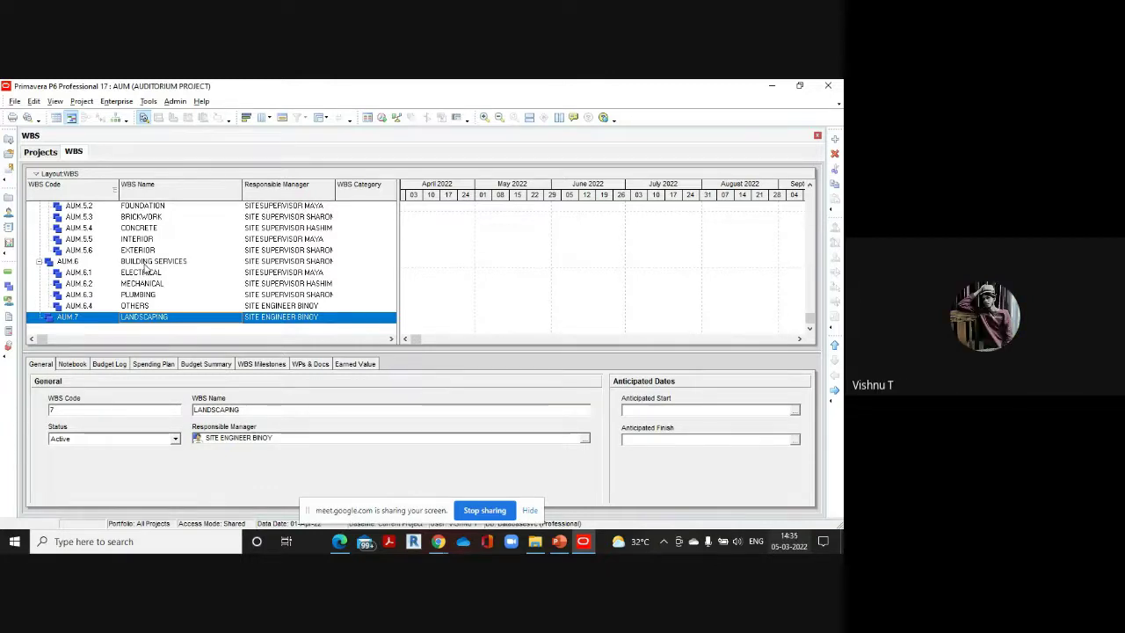
click(159, 263)
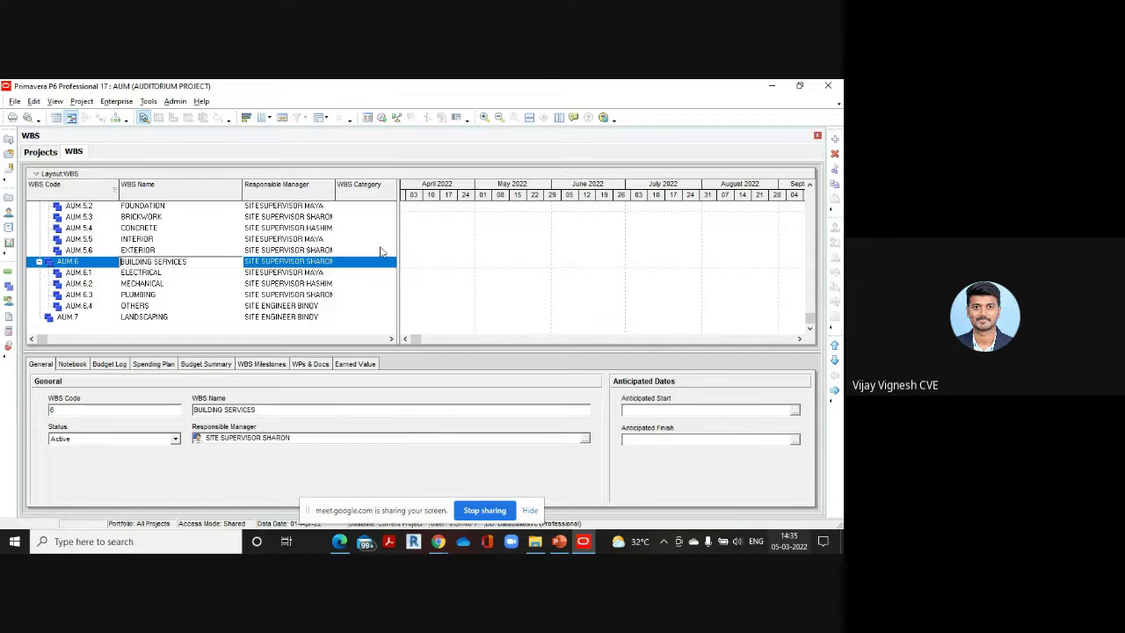
scroll(810, 189, up, 3)
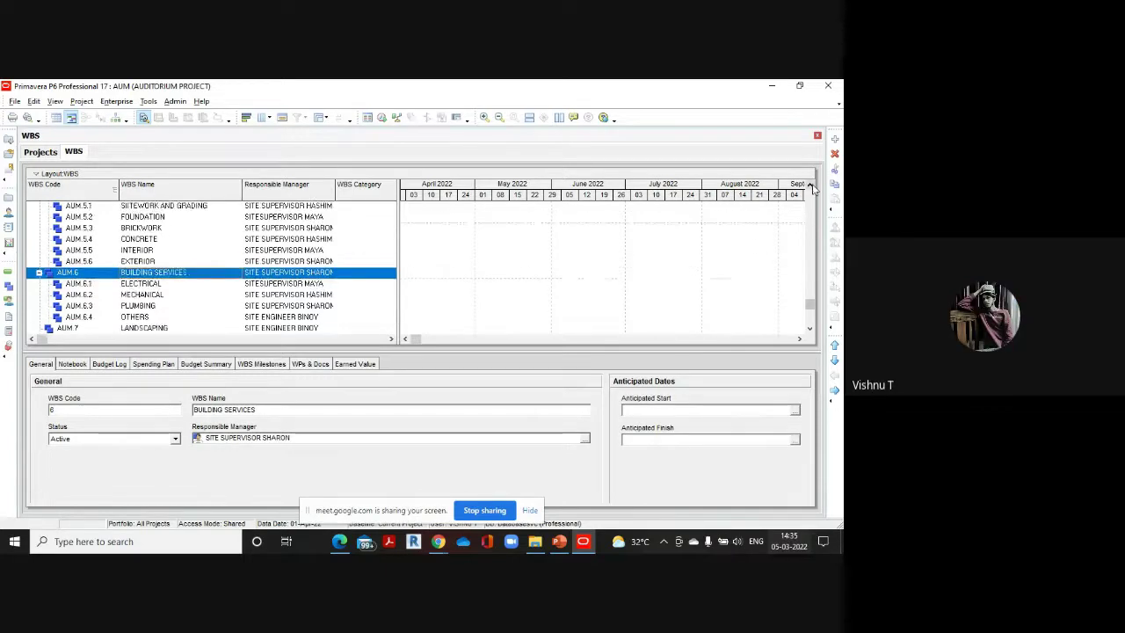
click(809, 184)
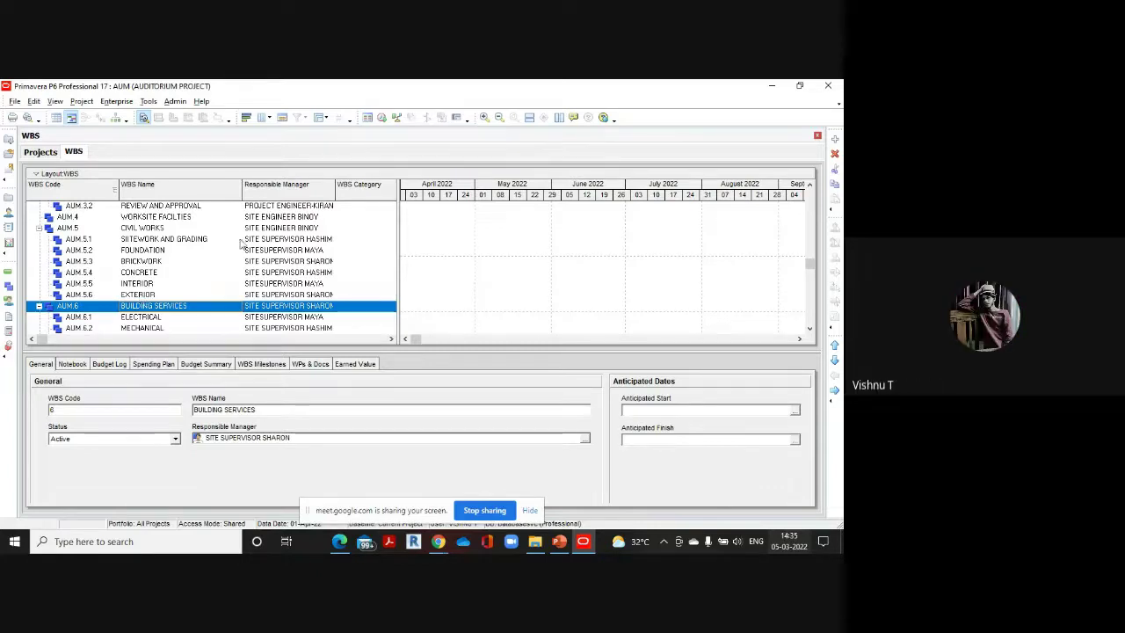
drag(805, 268, 803, 197)
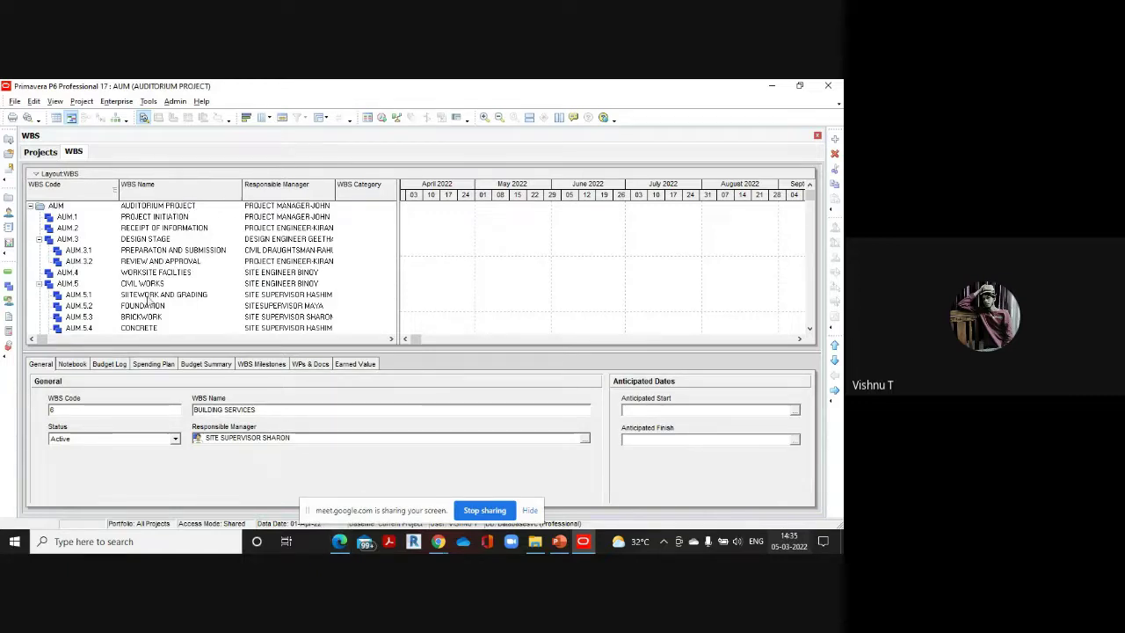
Scroll the reference PDF to the page 5 auditorium activity schedule, then return to P6
mouse_move(339, 541)
click(343, 500)
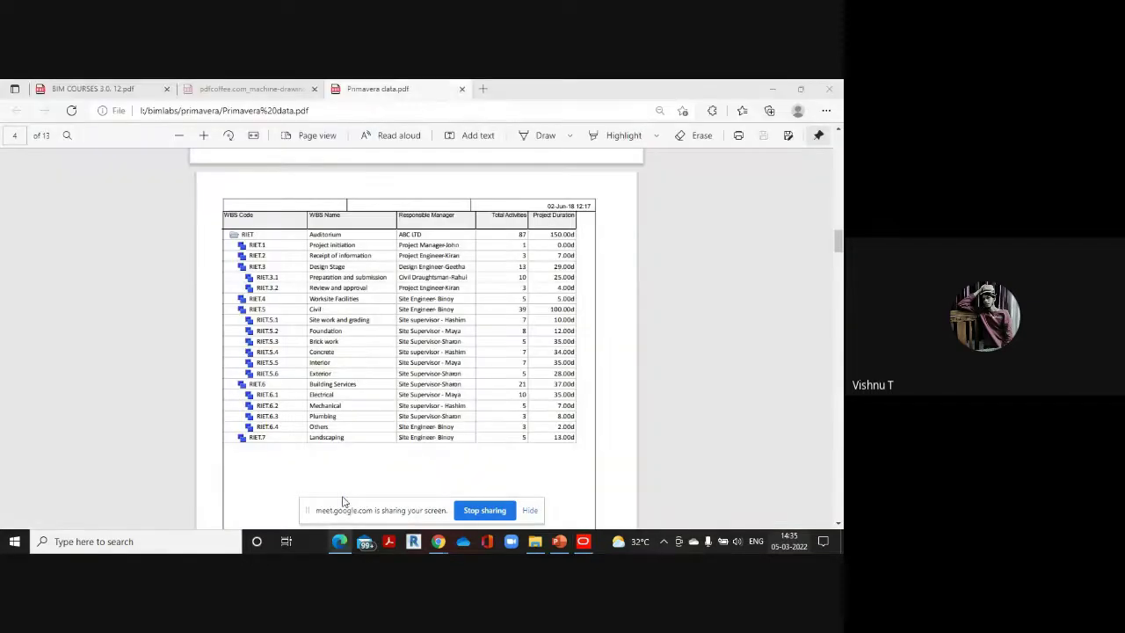
scroll(381, 297, down, 10)
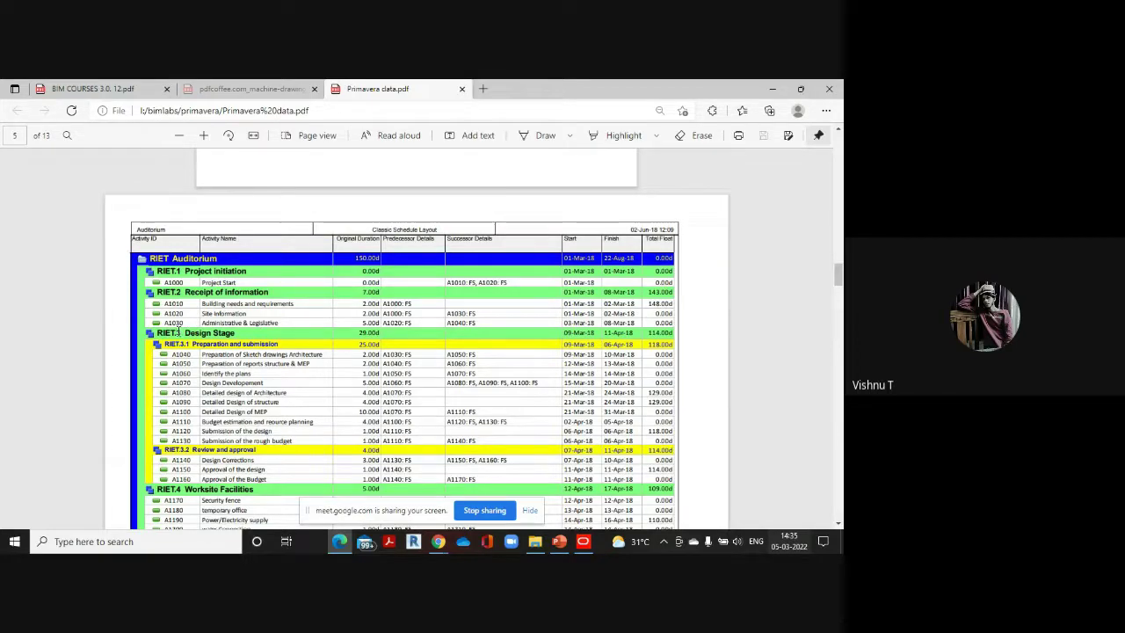
scroll(236, 359, down, 1)
scroll(236, 356, down, 1)
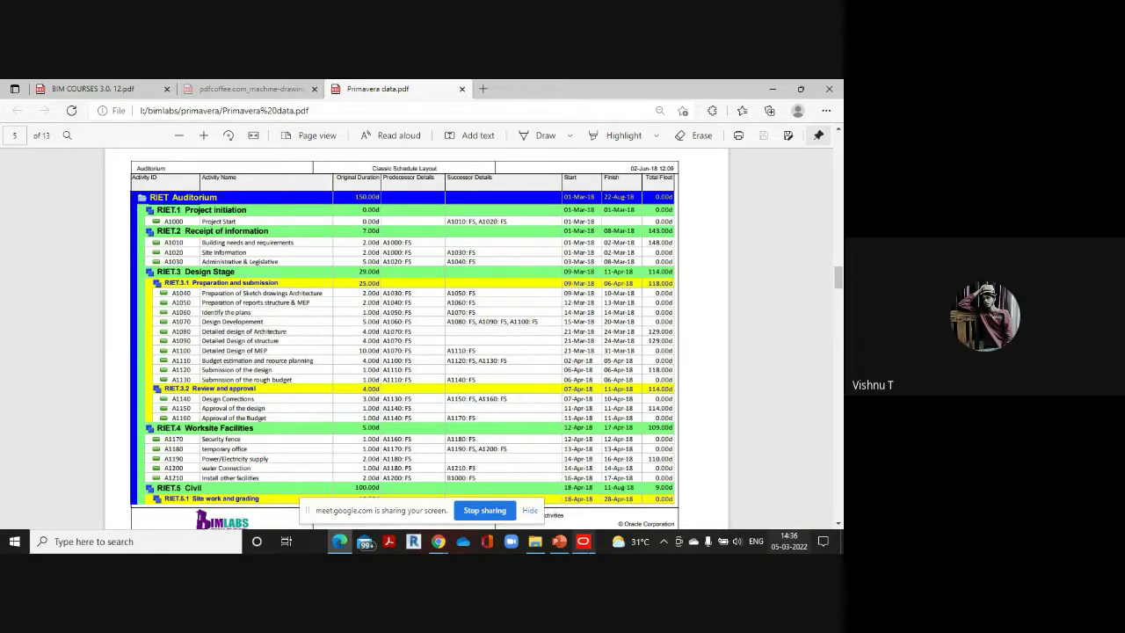
click(582, 542)
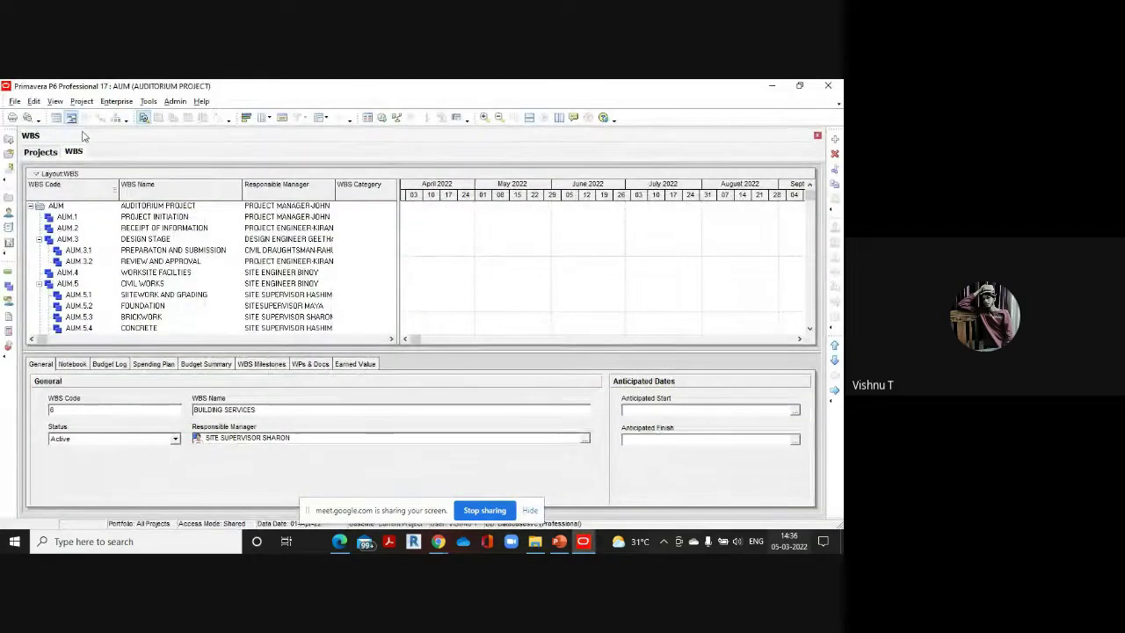
Open the project's Activities window and widen the table to show duration columns
click(82, 101)
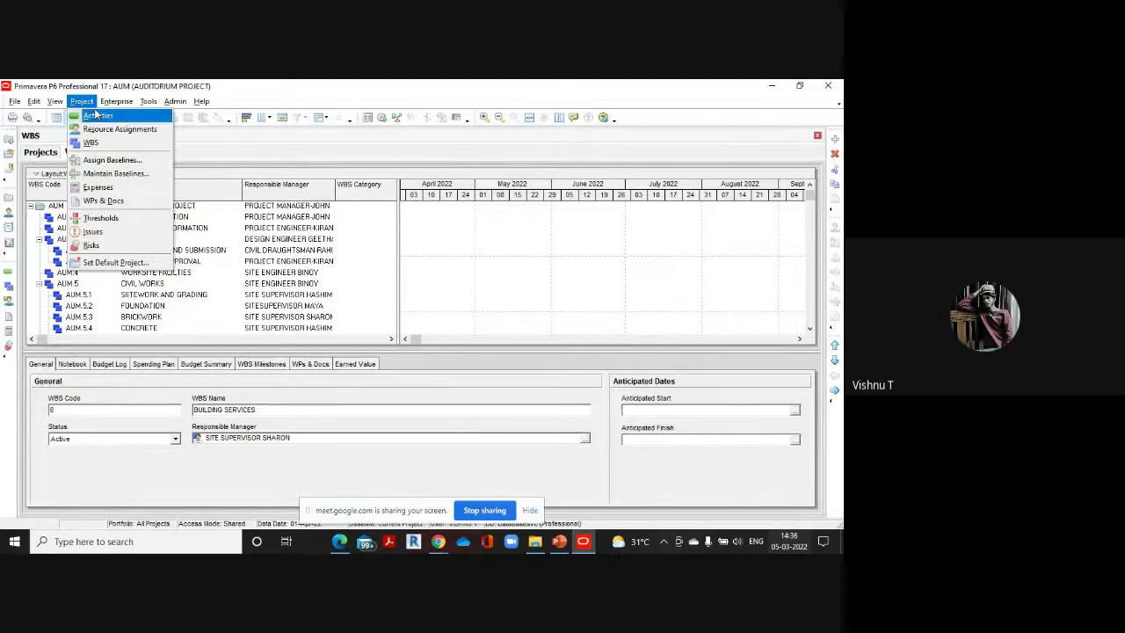
click(99, 115)
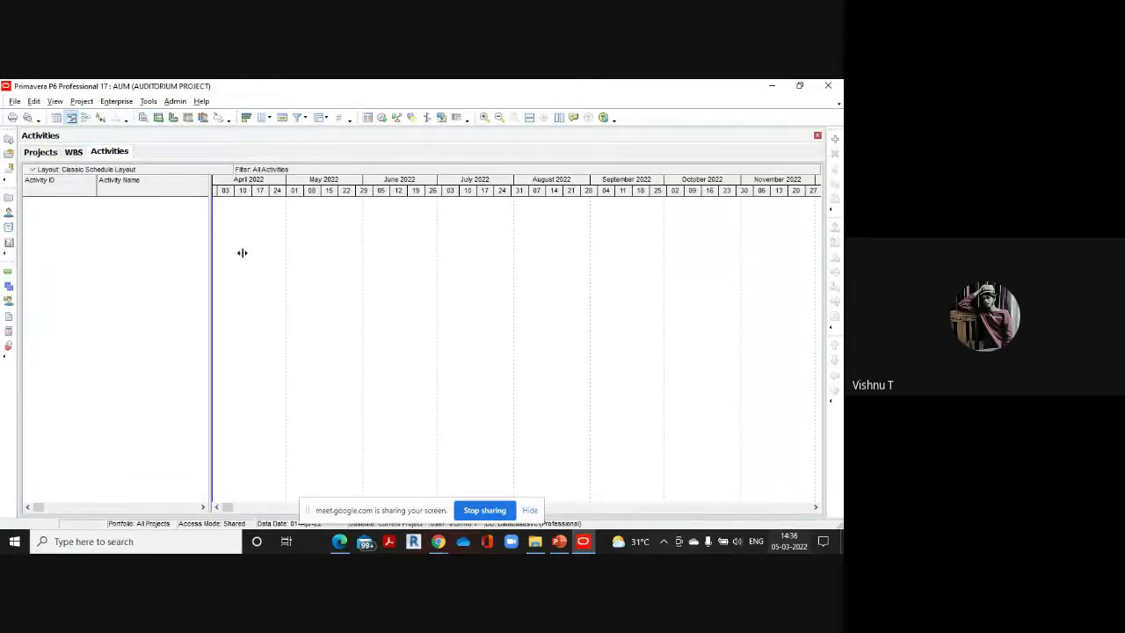
drag(242, 252, 281, 254)
mouse_move(340, 541)
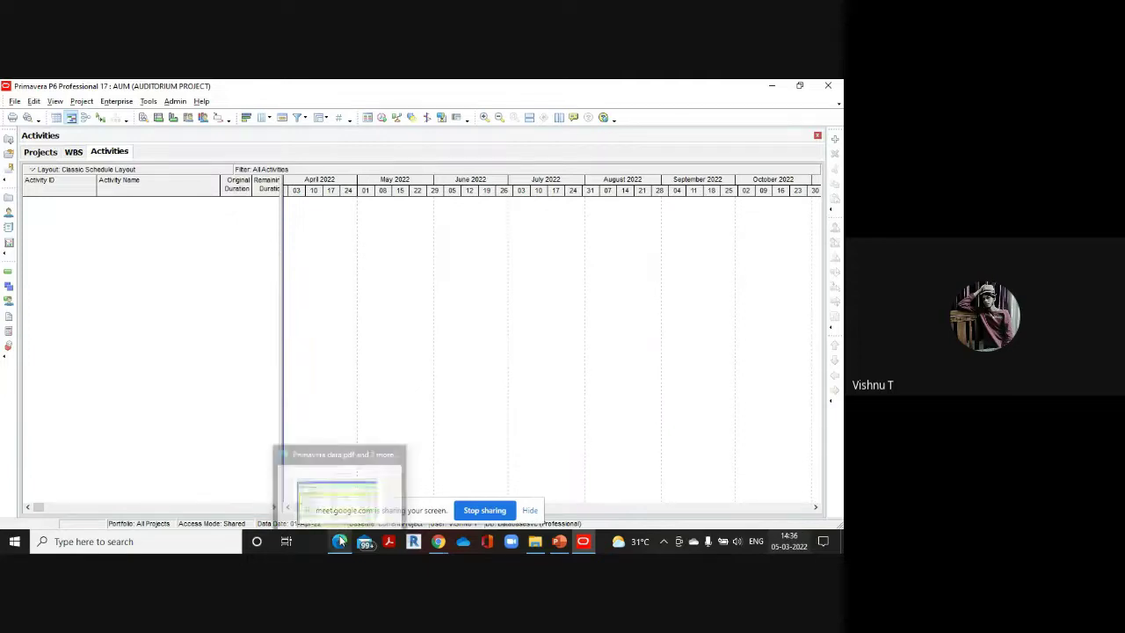
click(339, 497)
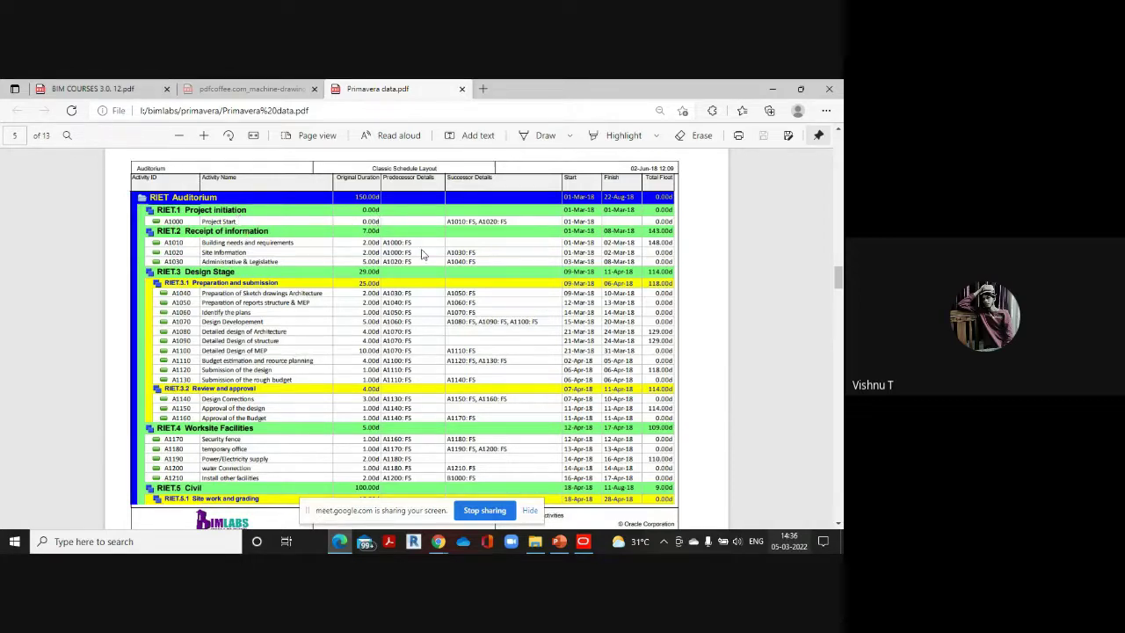
Add new activity A1000 and look up its name in the reference PDF
mouse_move(583, 541)
click(592, 505)
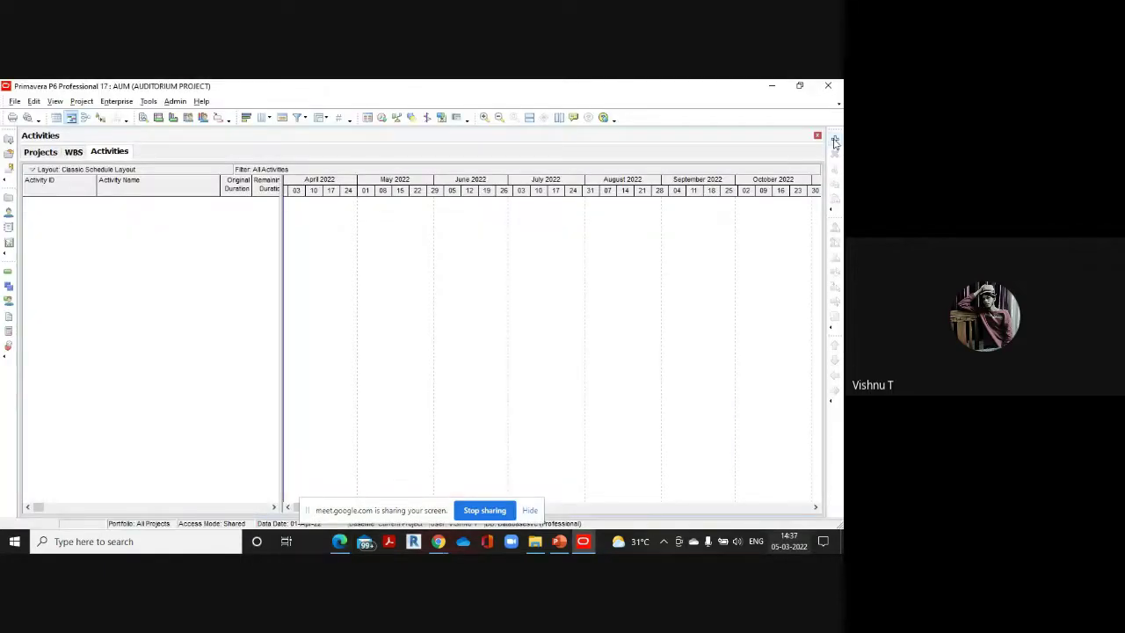
click(834, 141)
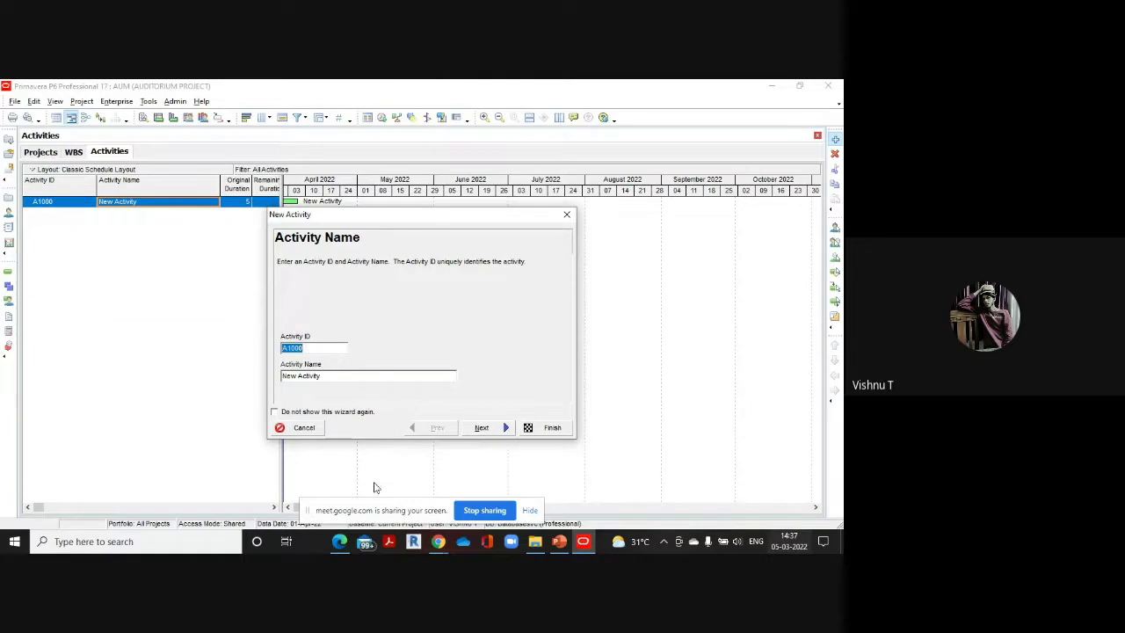
click(340, 541)
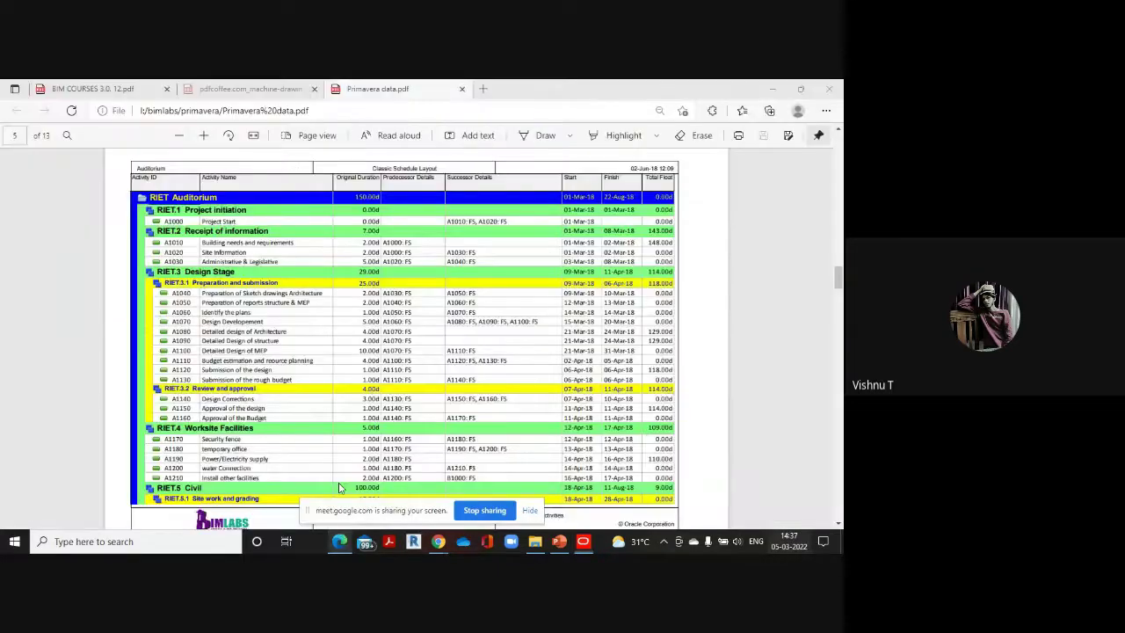
scroll(175, 222, down, 1)
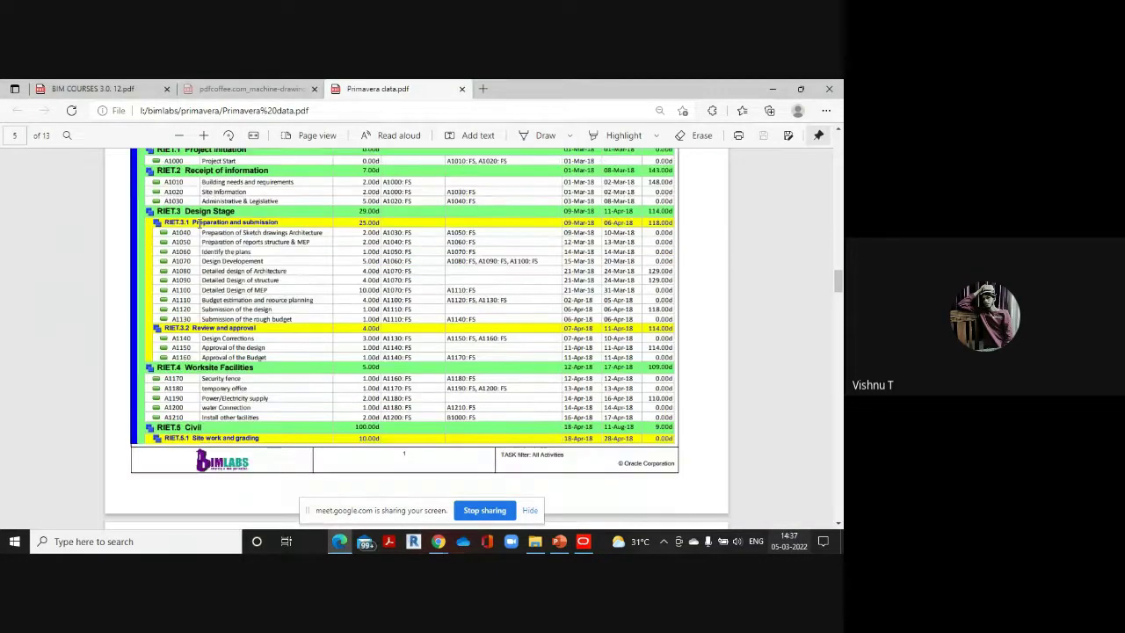
scroll(176, 290, up, 2)
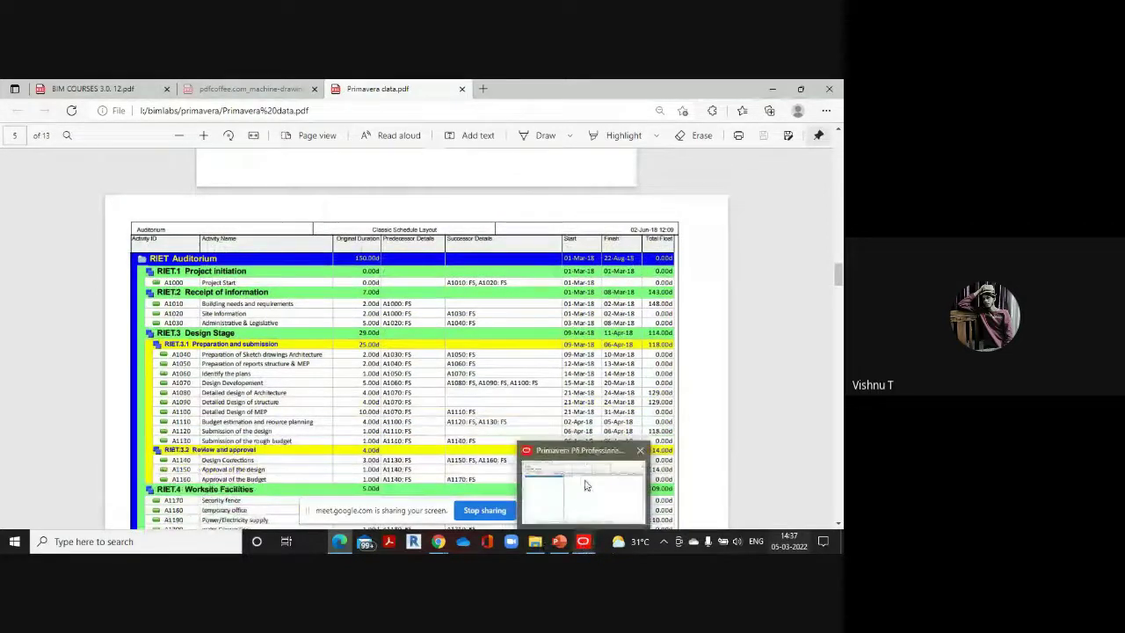
click(582, 542)
Name activity A1000 'Proect start' and advance to the WBS step
key(Tab)
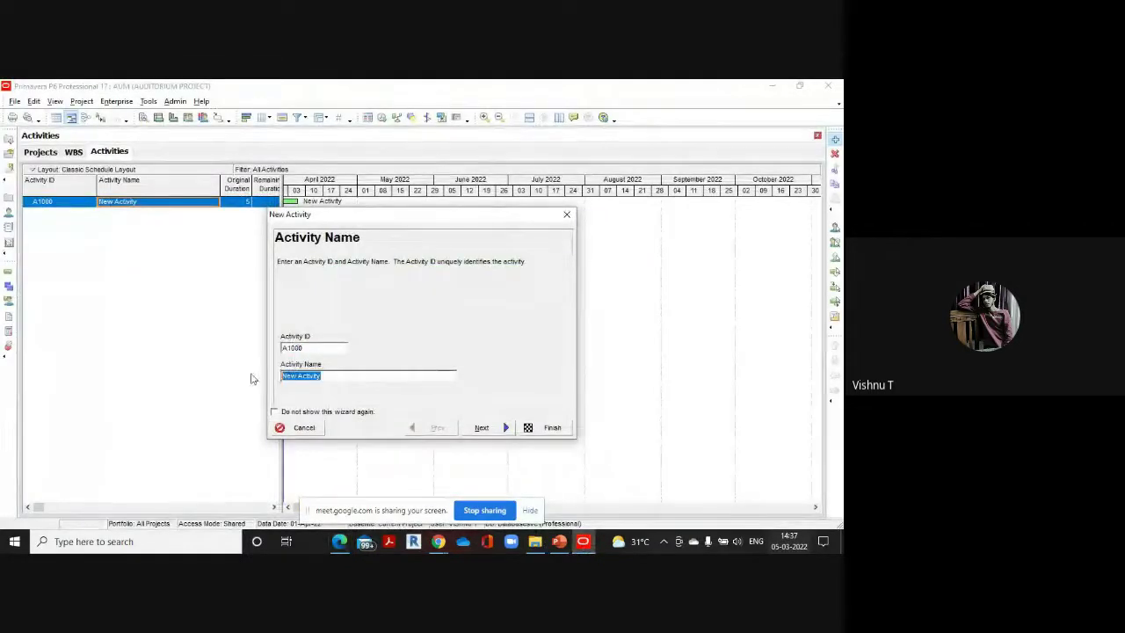
key(BackSpace)
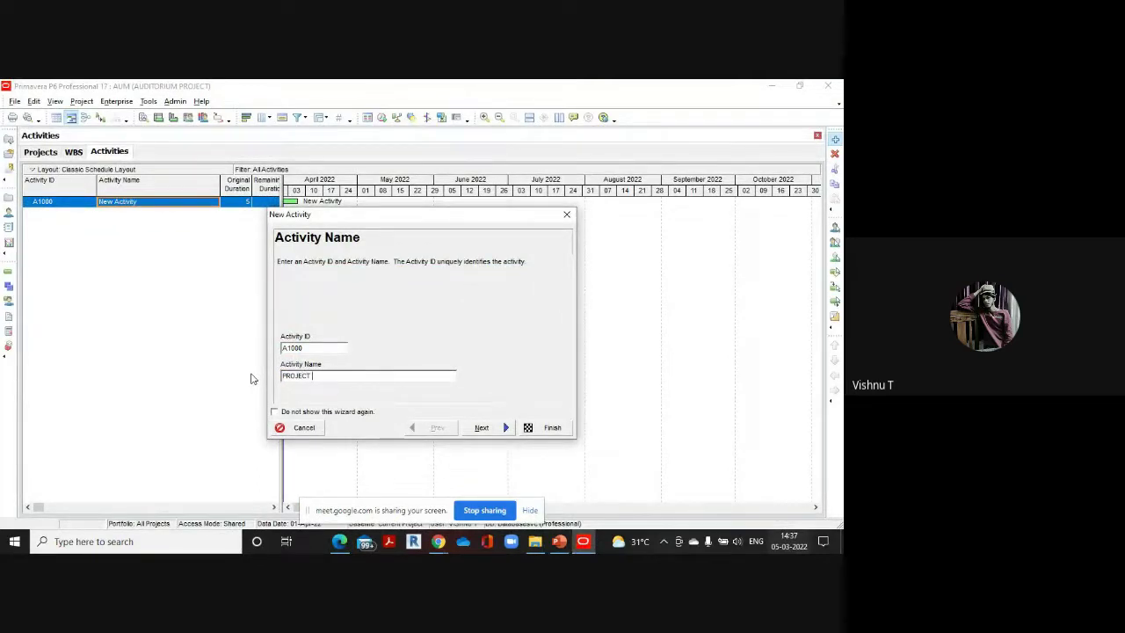
key(BackSpace)
key(BackSpace)
key(BackSpace)
key(BackSpace)
key(BackSpace)
key(BackSpace)
text(Proect start)
click(479, 428)
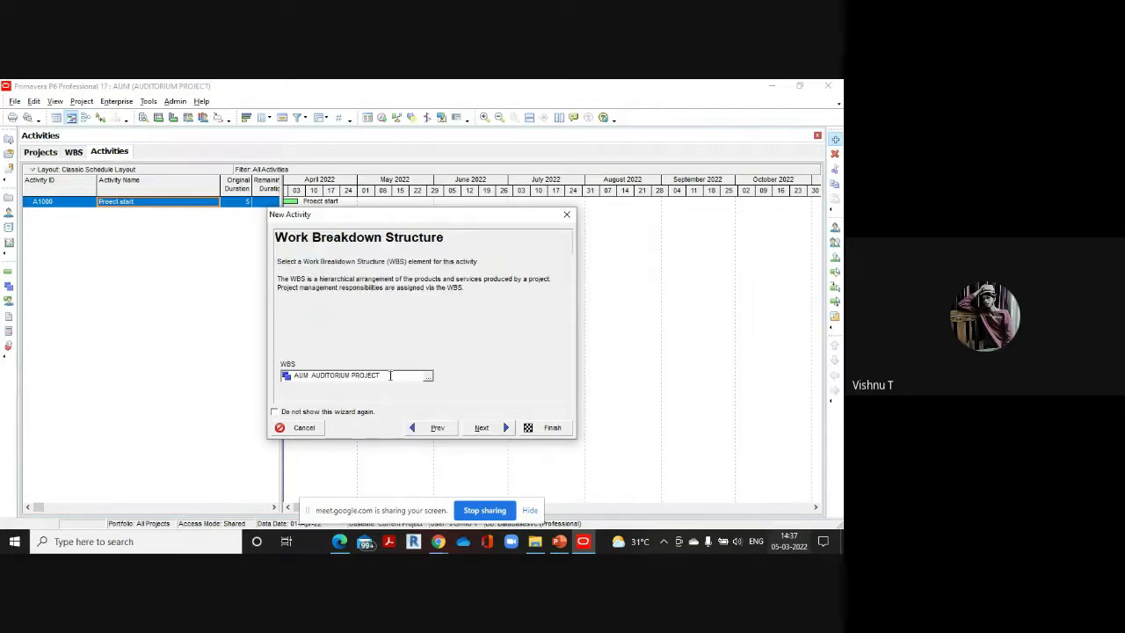
drag(428, 215, 532, 200)
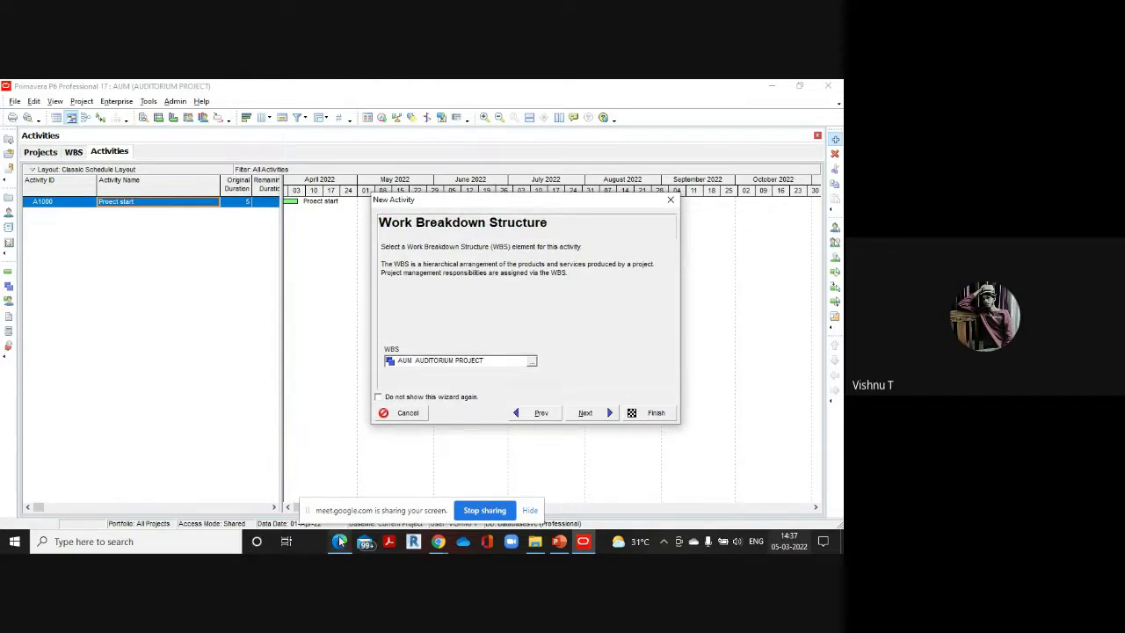
Review the Auditorium activity table in the reference PDF, switching between it and the P6 wizard
mouse_move(339, 540)
click(342, 499)
scroll(345, 452, up, 1)
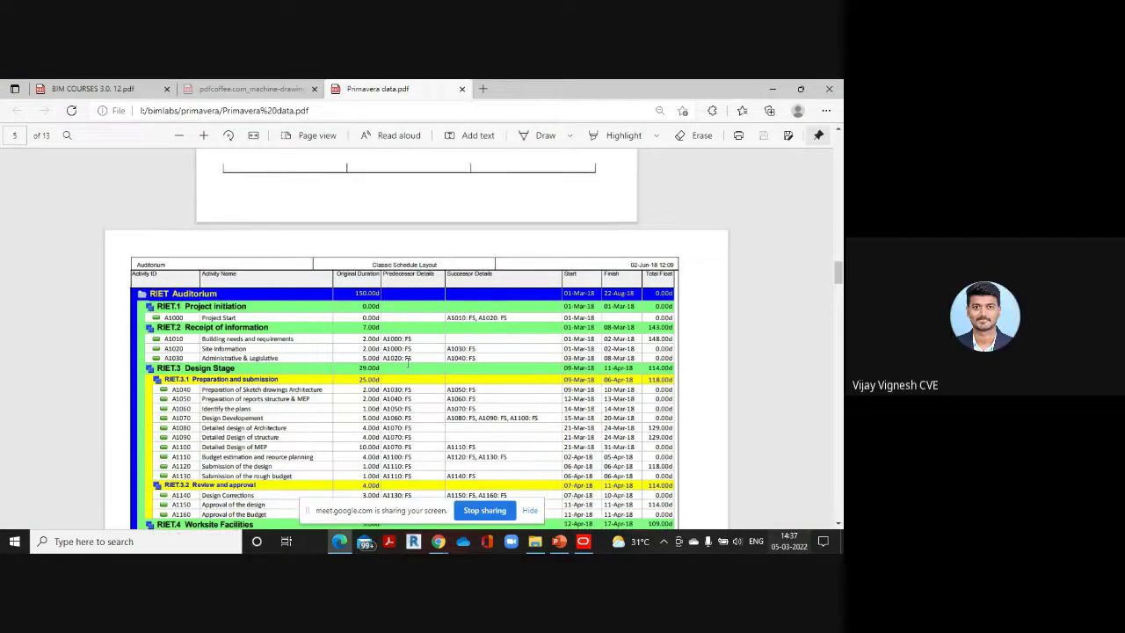
scroll(407, 362, up, 1)
scroll(408, 362, down, 2)
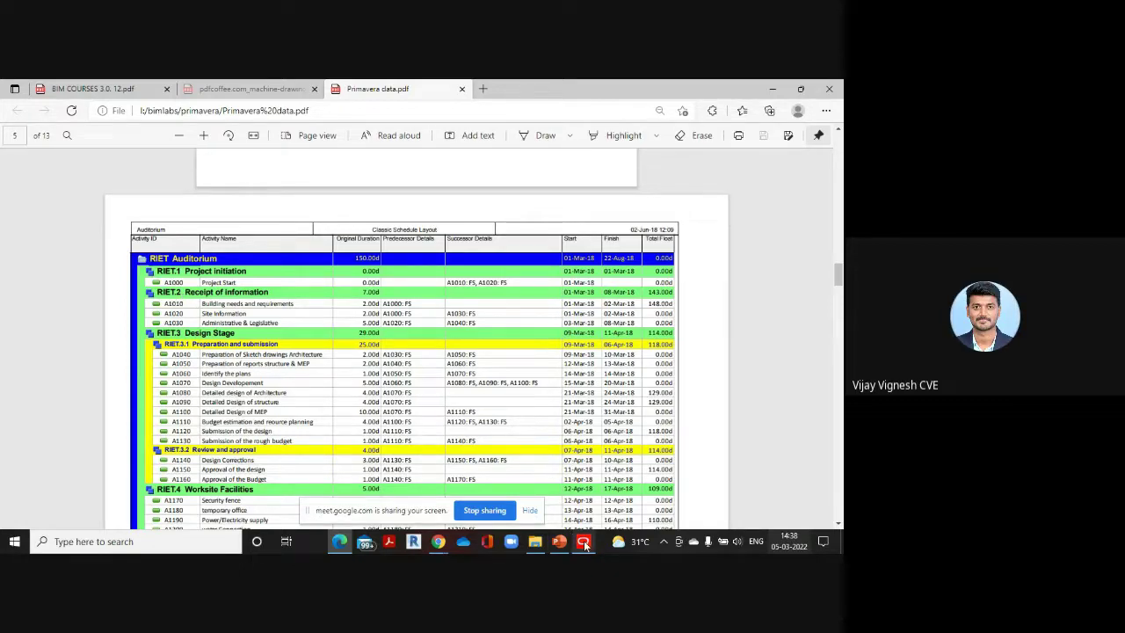
mouse_move(584, 544)
click(581, 500)
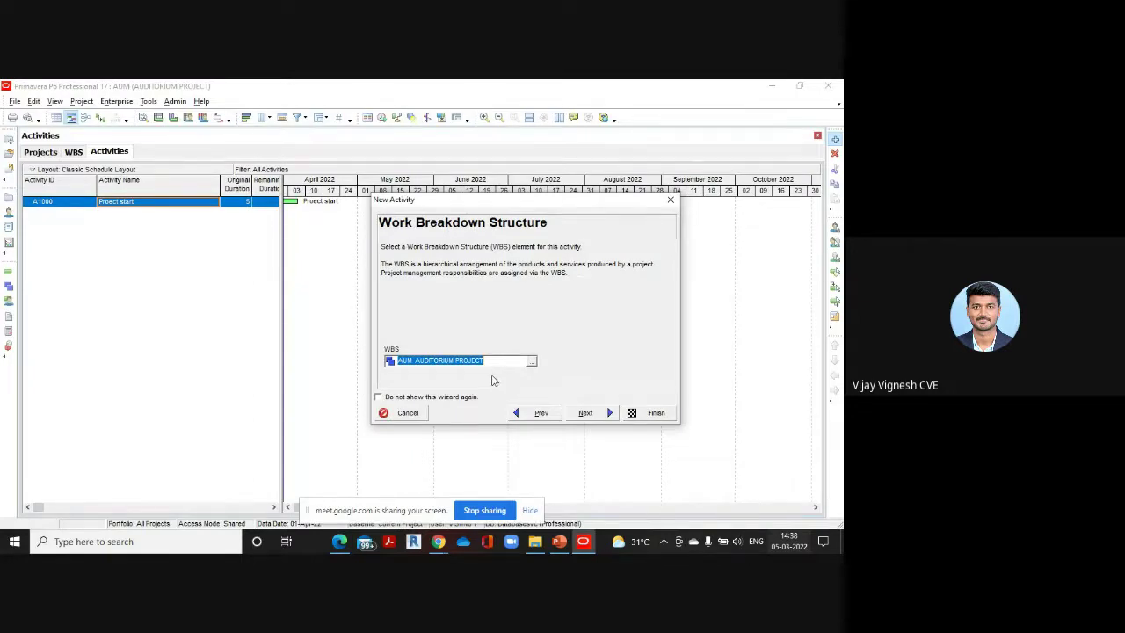
click(344, 529)
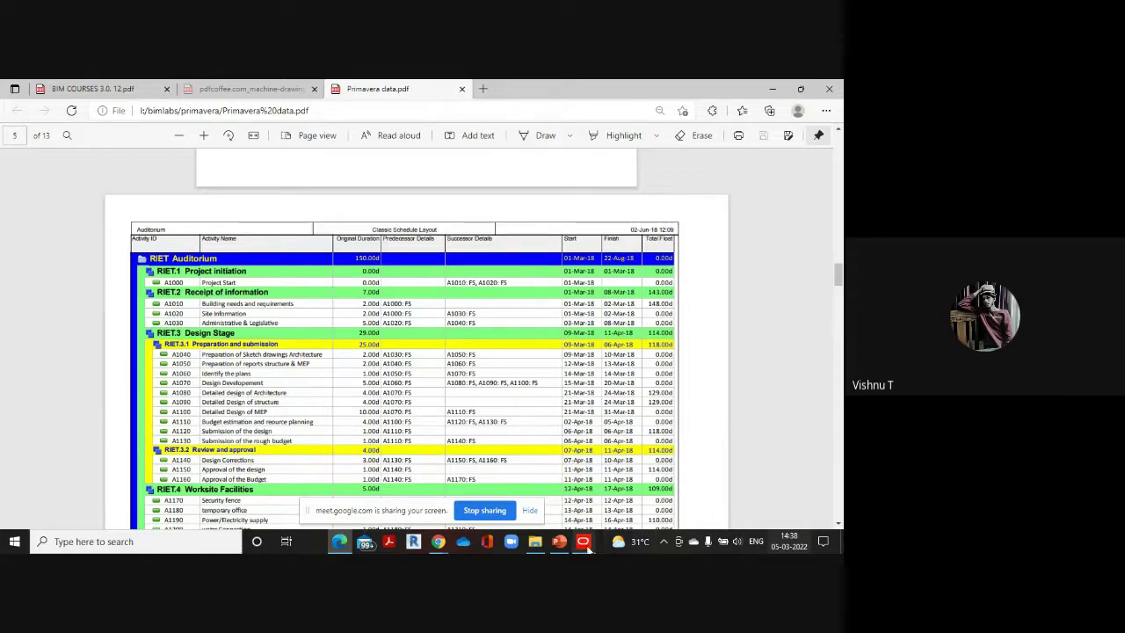
mouse_move(583, 542)
click(577, 492)
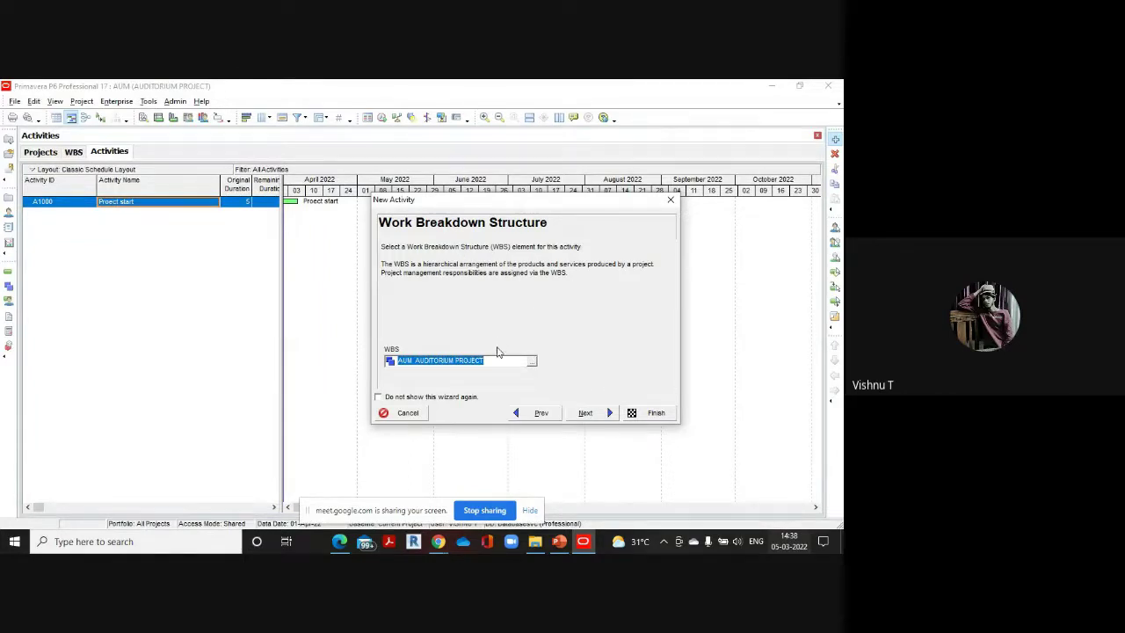
mouse_move(335, 547)
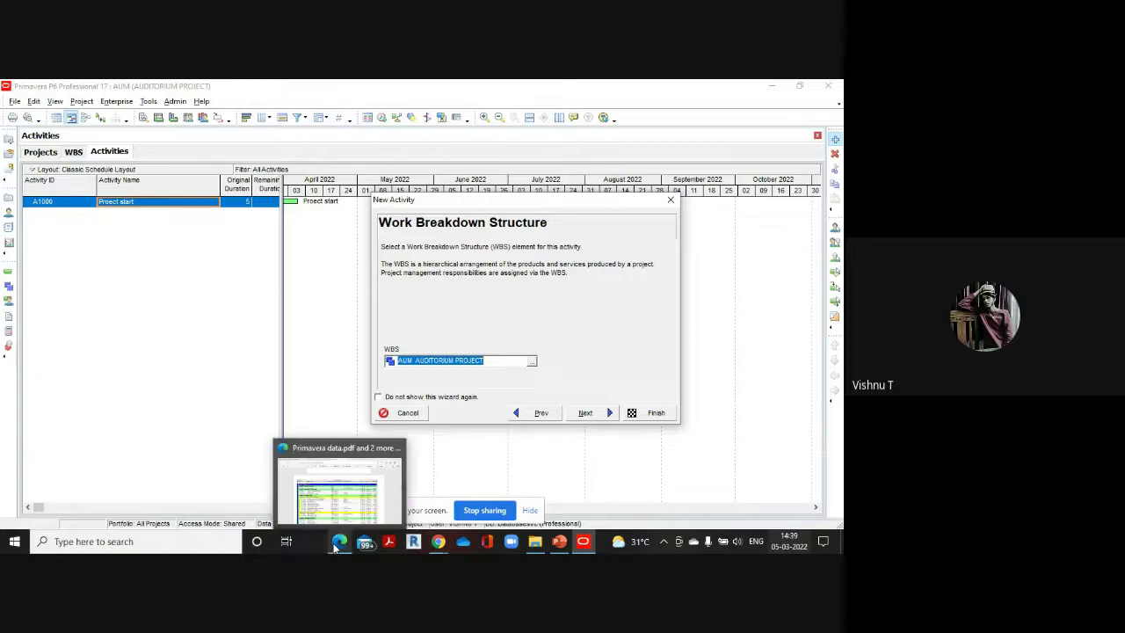
click(346, 494)
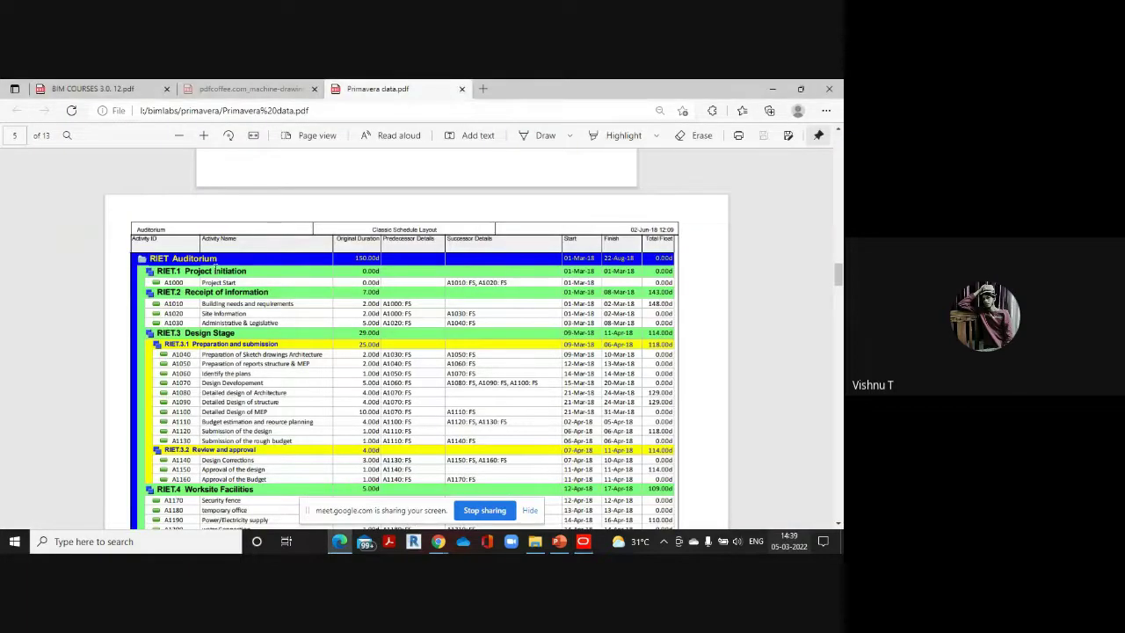
mouse_move(583, 540)
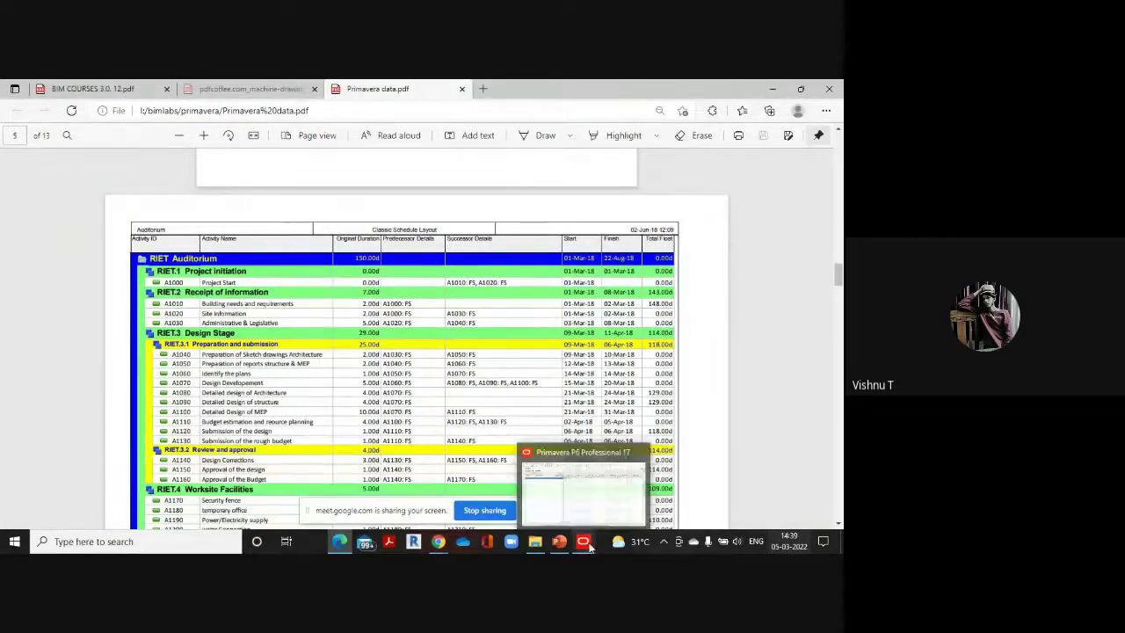
click(592, 497)
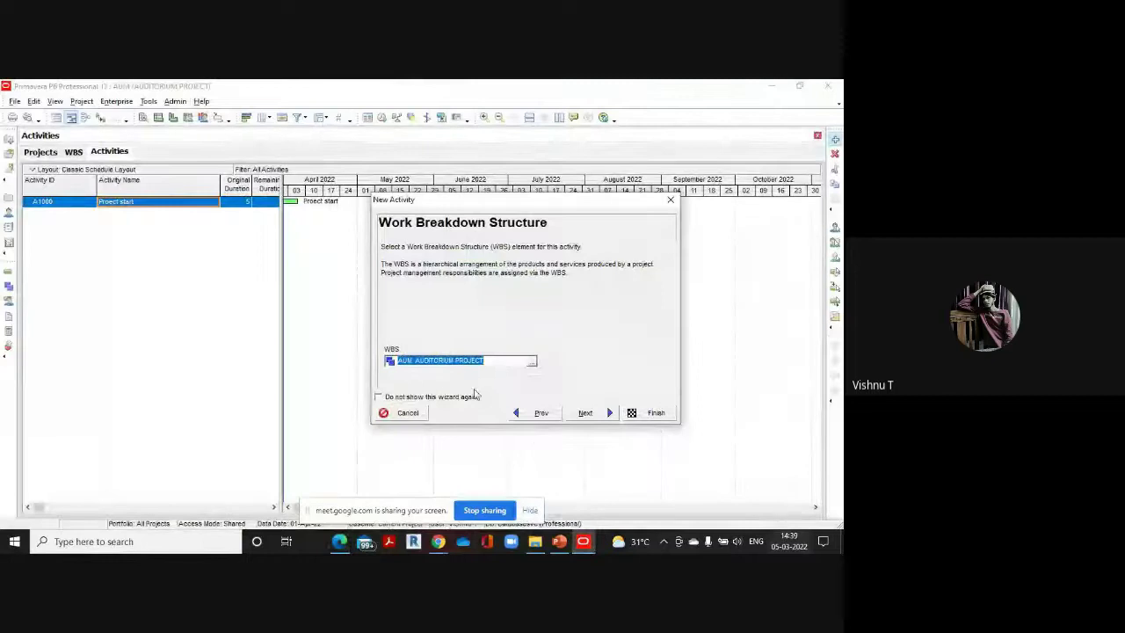
Assign A1000 to WBS element AUM.1 PROJECT INITIATION
click(533, 364)
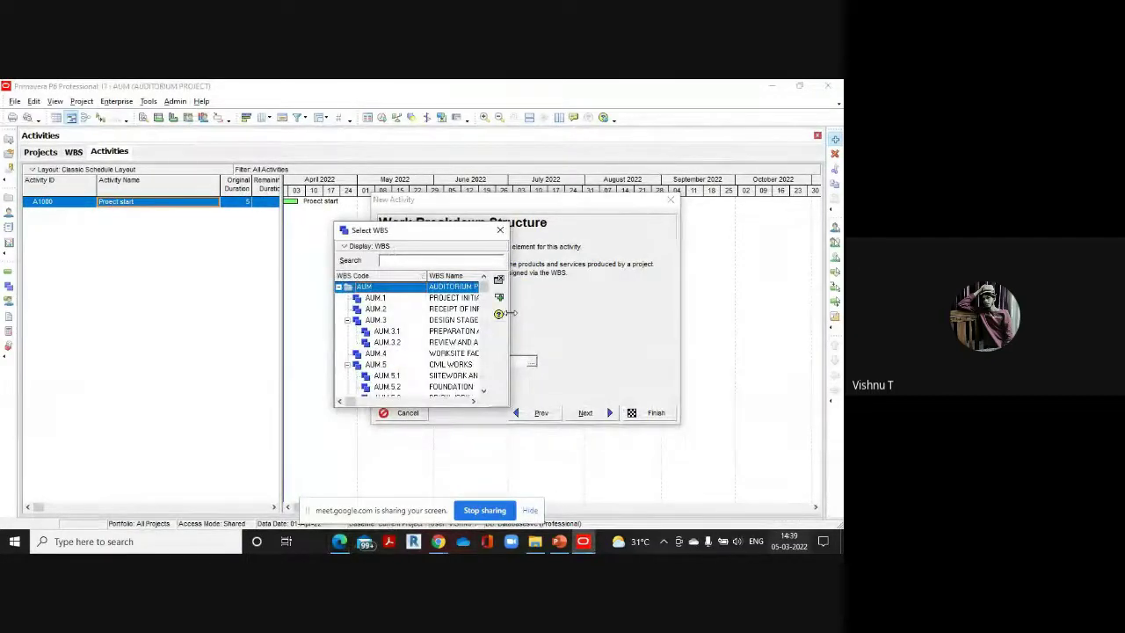
drag(510, 312, 615, 313)
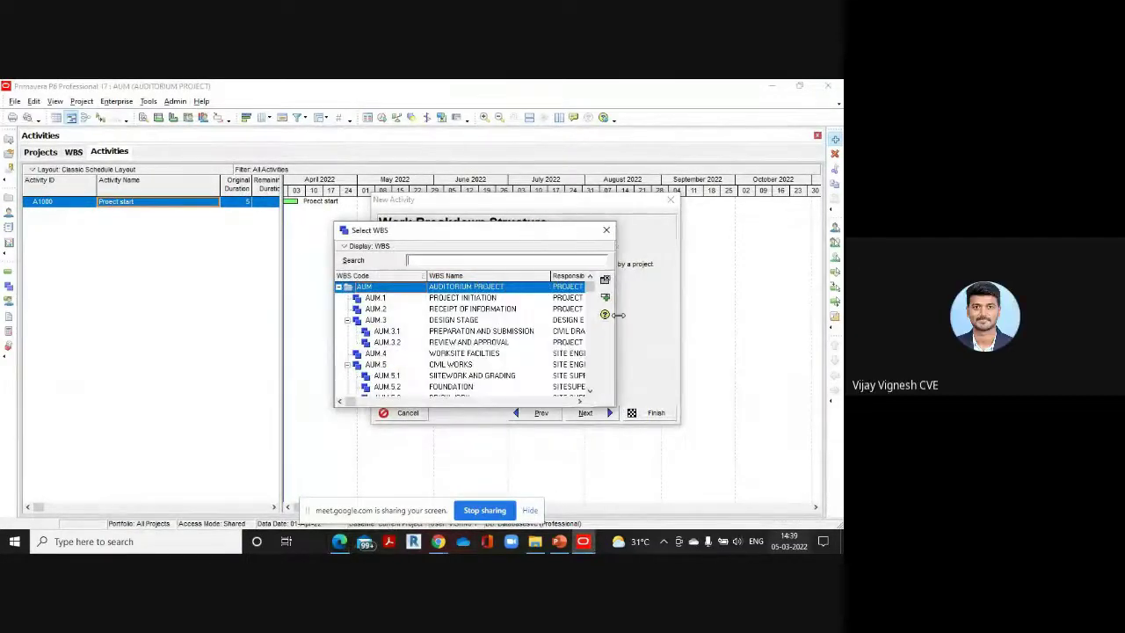
double_click(469, 303)
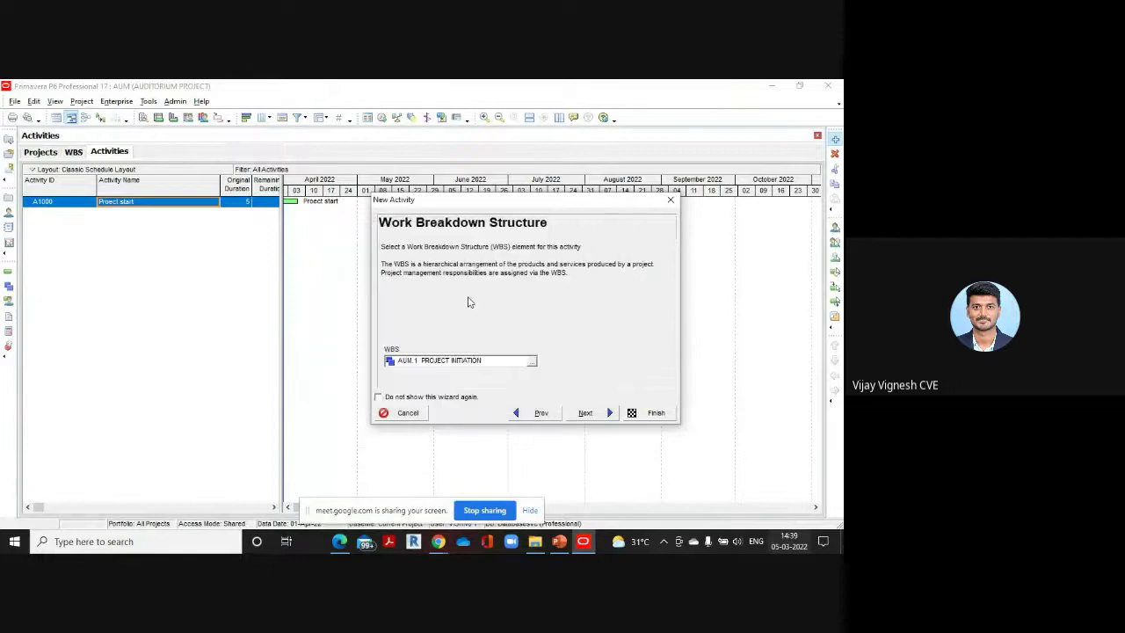
click(585, 413)
Make A1000 a Start Milestone and finish the New Activity wizard
click(467, 362)
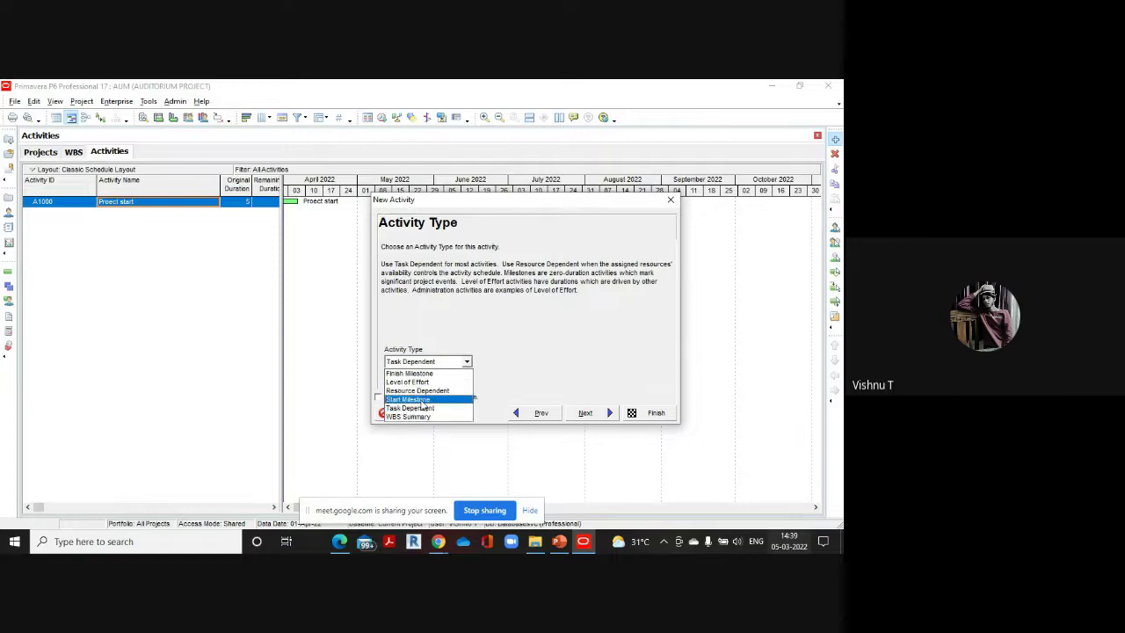
click(412, 398)
click(584, 412)
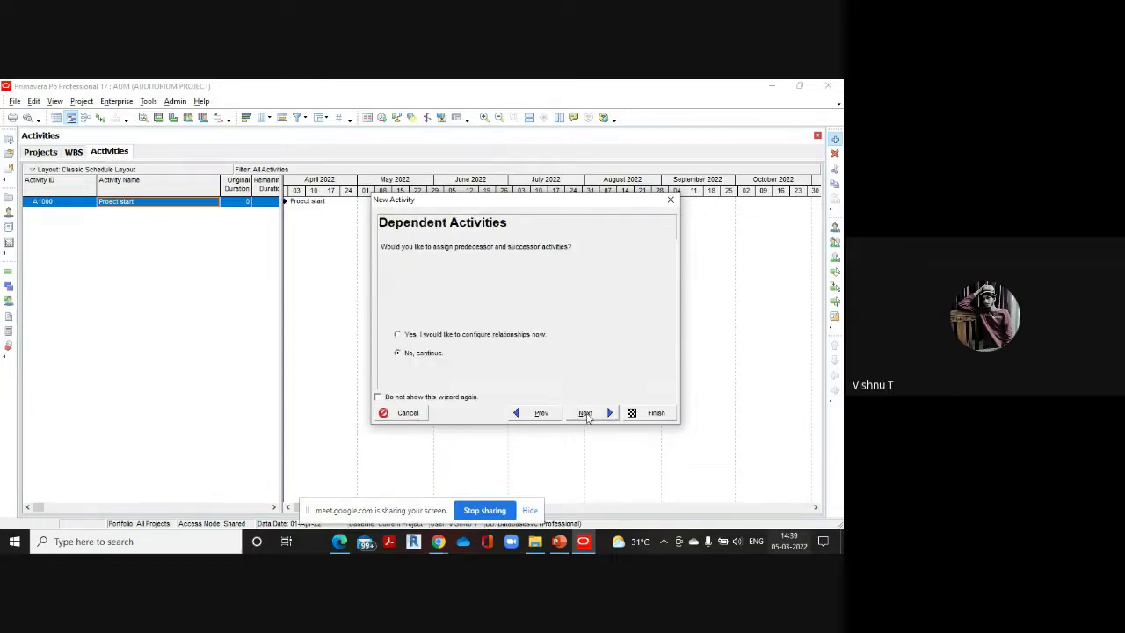
click(584, 412)
click(608, 417)
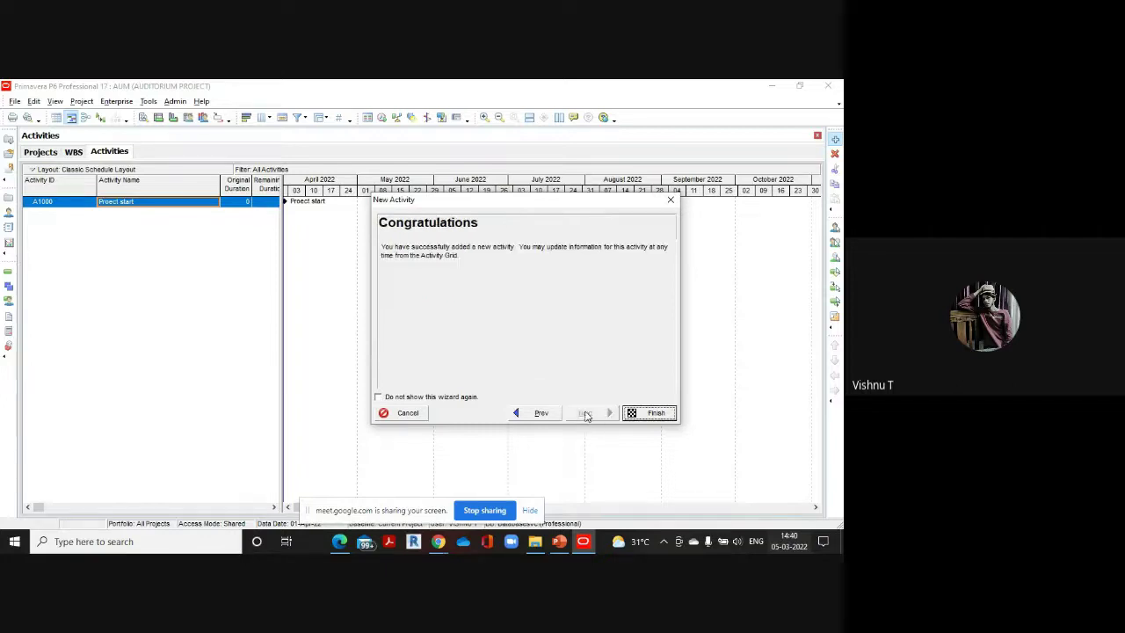
click(663, 414)
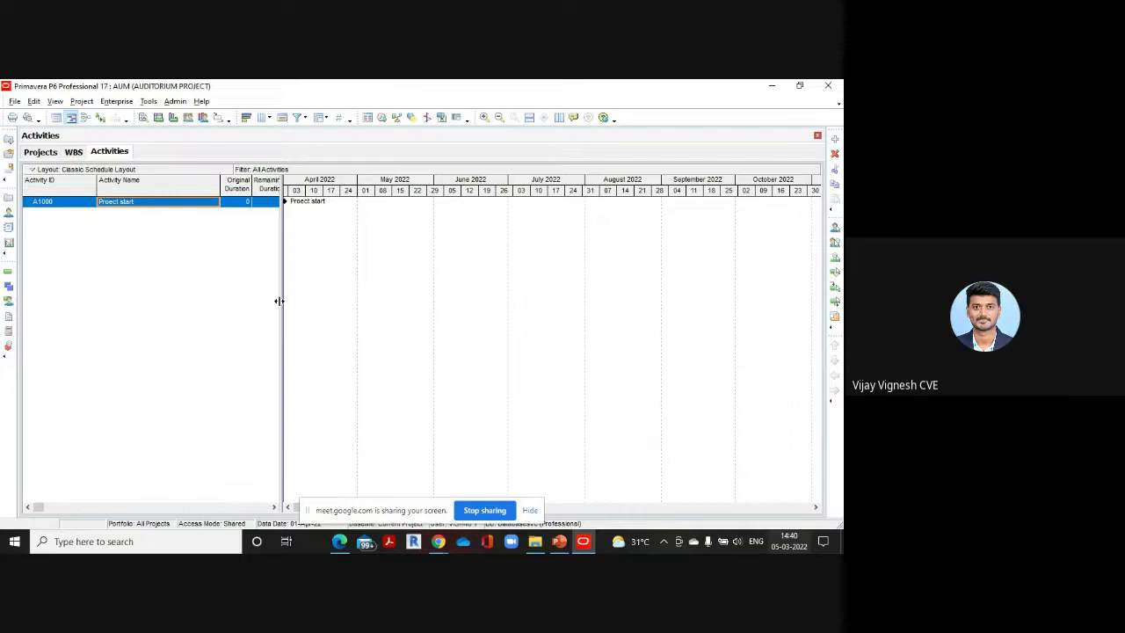
Widen the activity table to reveal more columns and add new activity A1010
drag(275, 302, 473, 322)
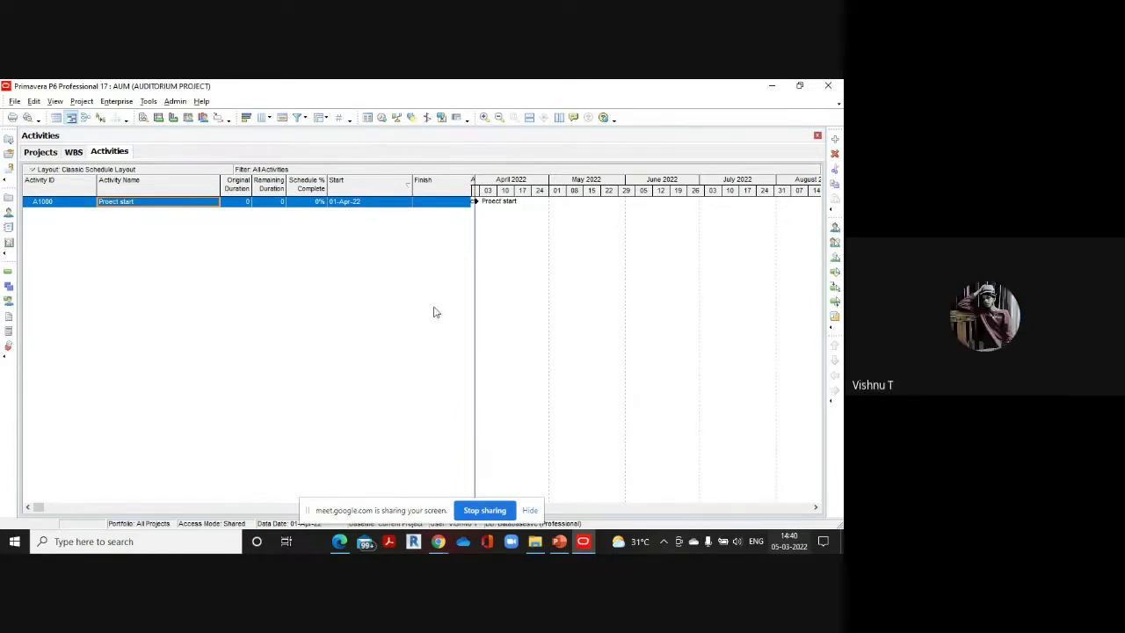
click(835, 139)
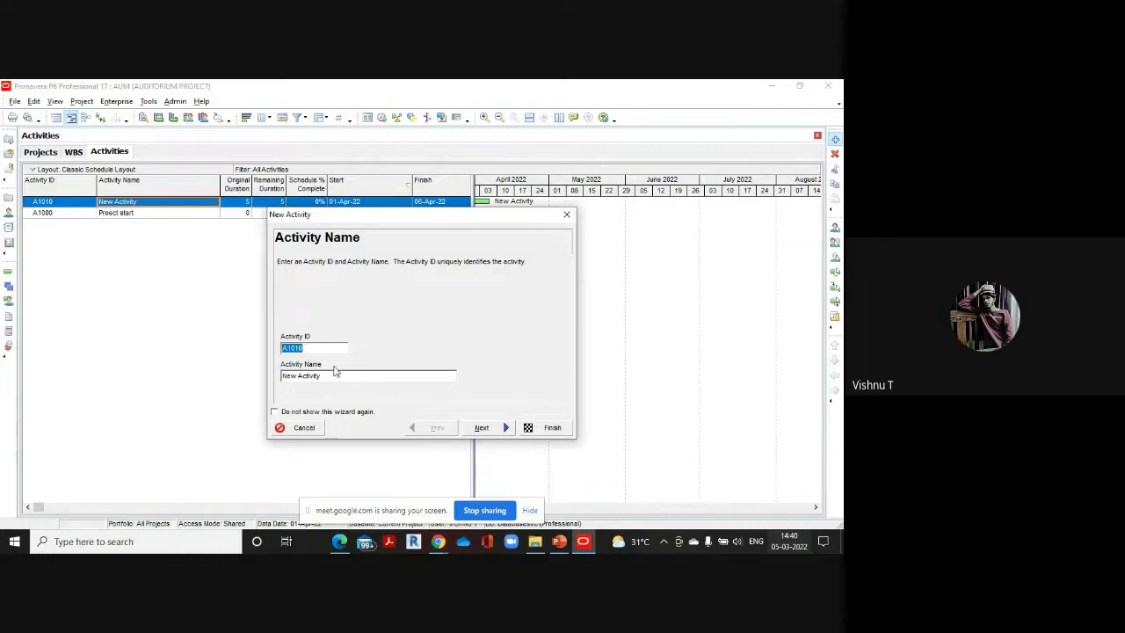
Name activity A1010 'Building needs and requirements' per the reference PDF
click(339, 542)
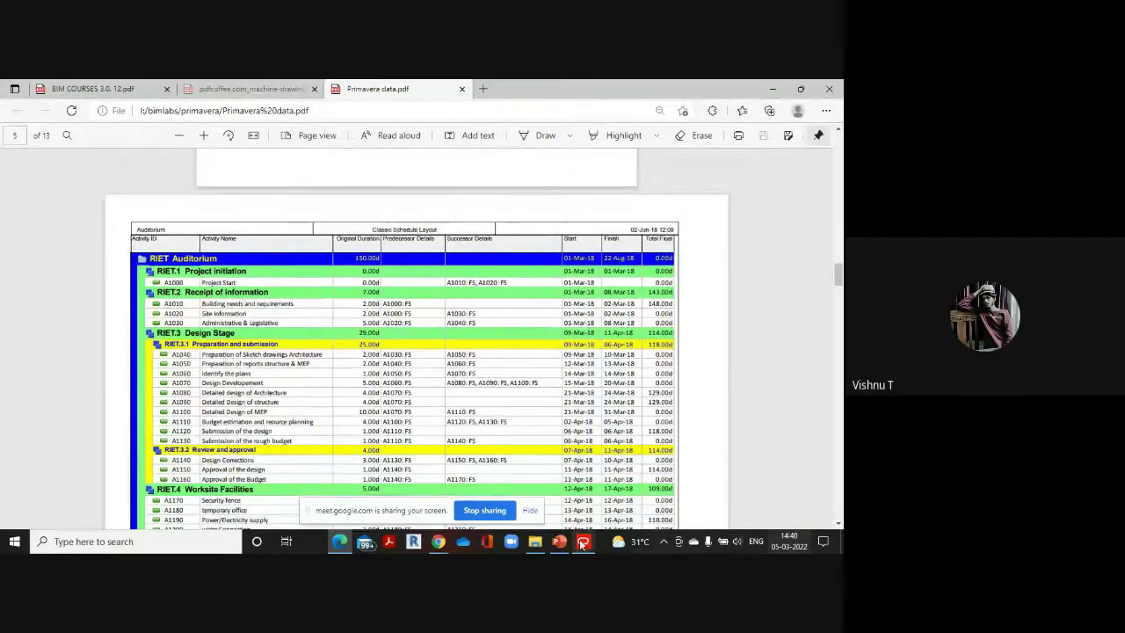
mouse_move(581, 545)
click(585, 503)
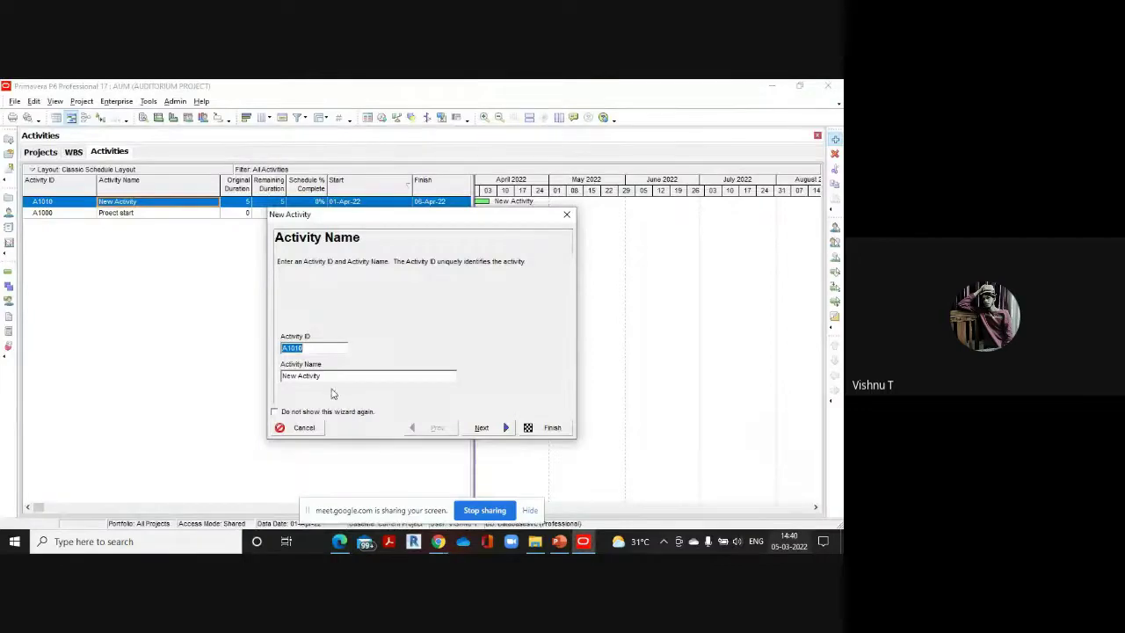
key(Tab)
text(B)
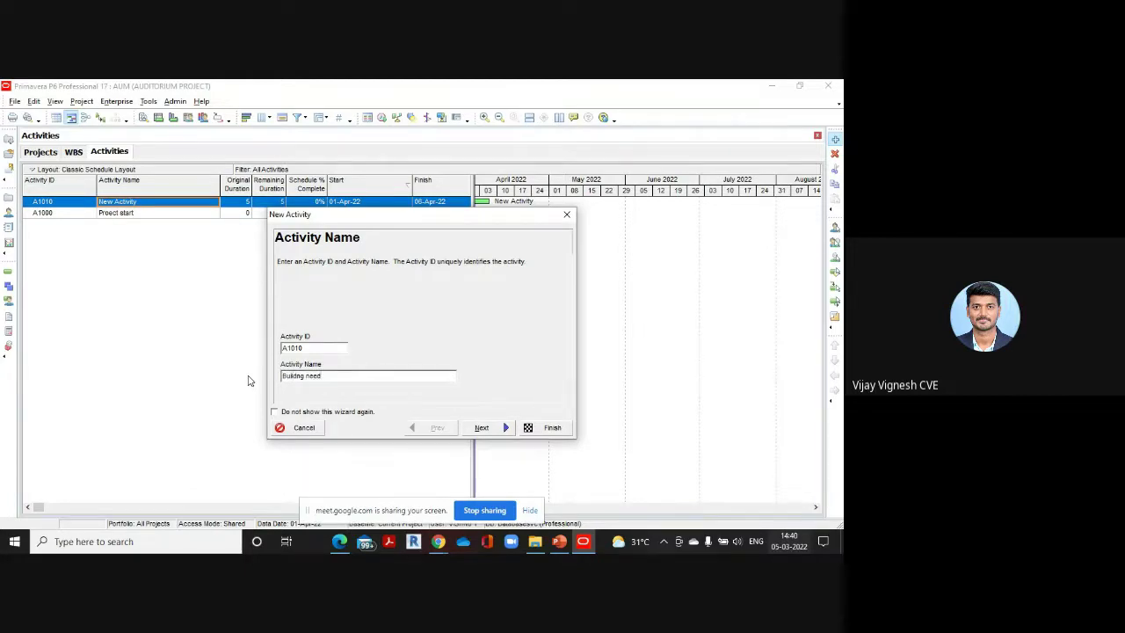
text(d requirements)
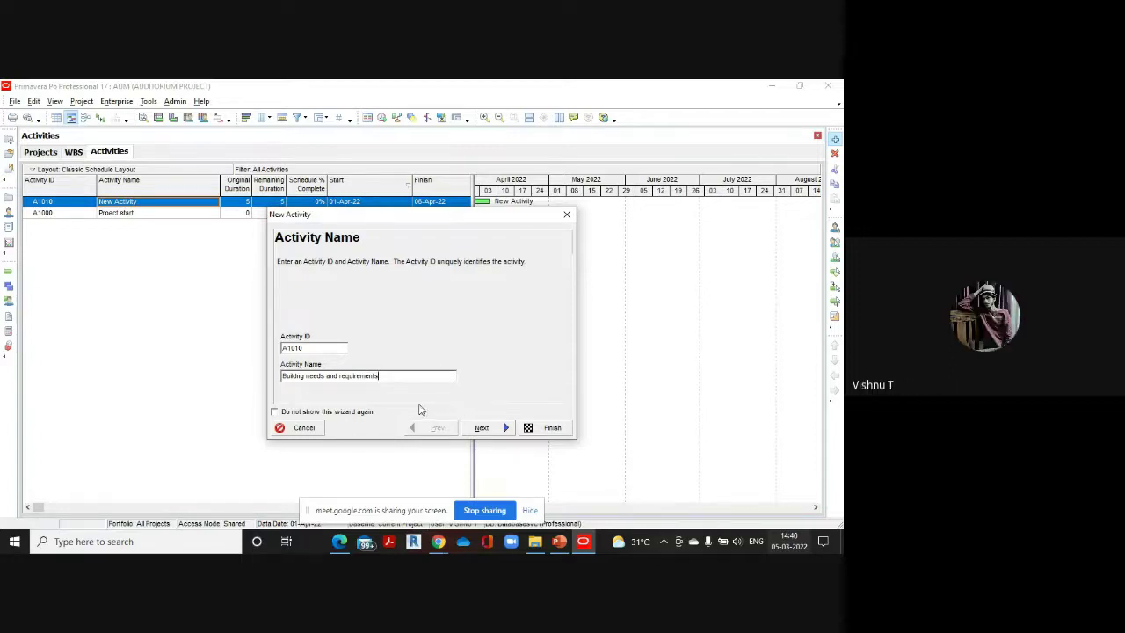
click(481, 427)
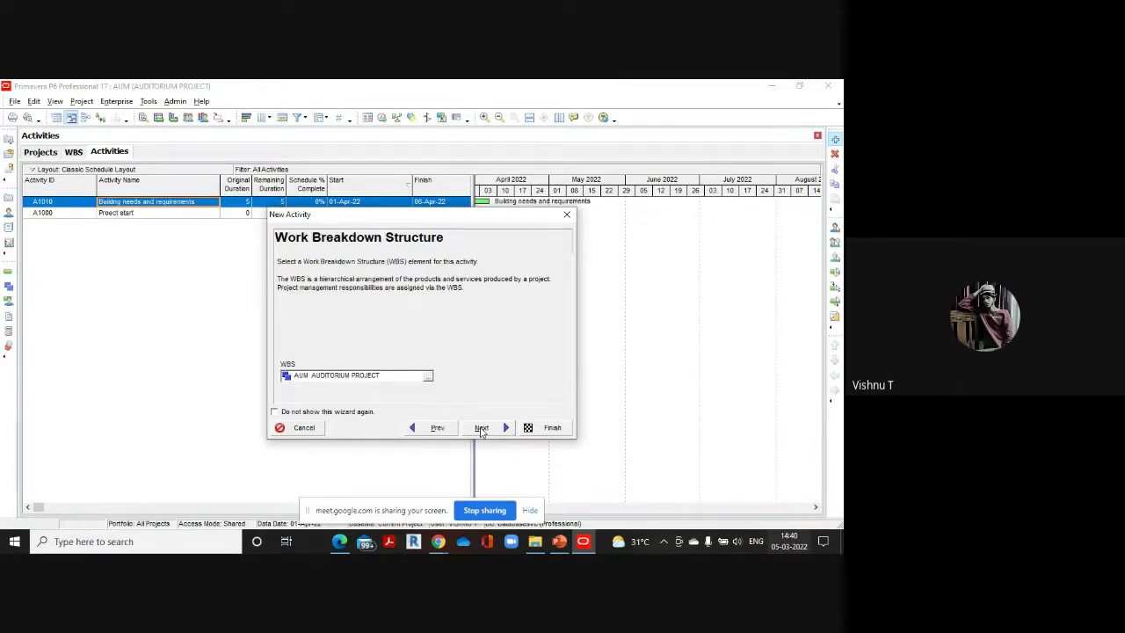
Place A1010 under AUM.2 RECEIPT OF INFORMATION as a Task Dependent activity
click(429, 377)
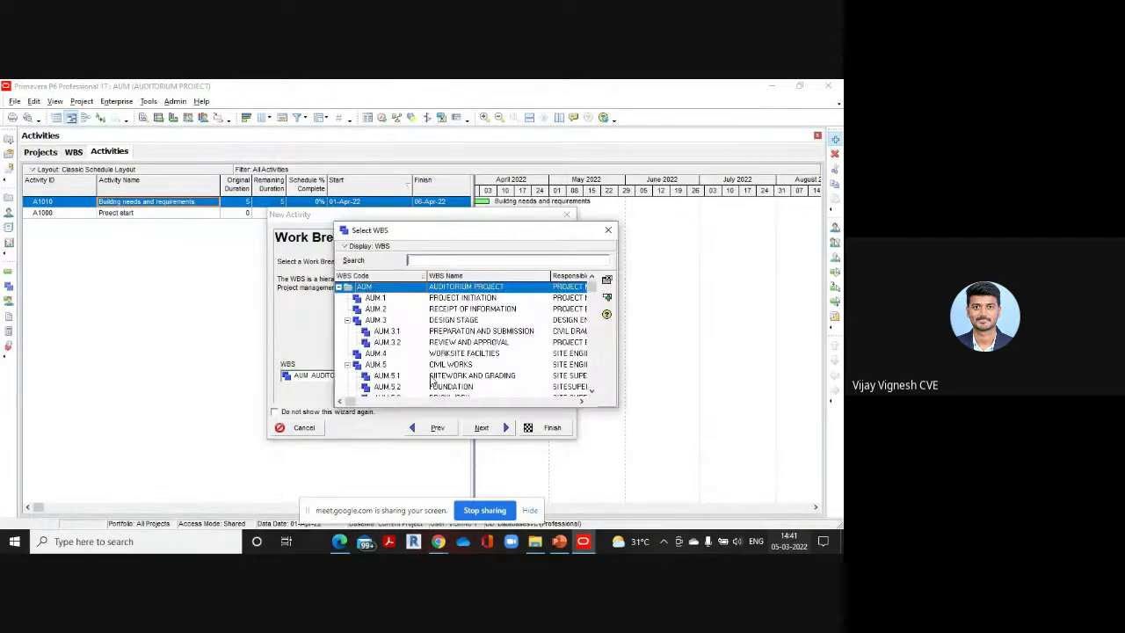
double_click(473, 308)
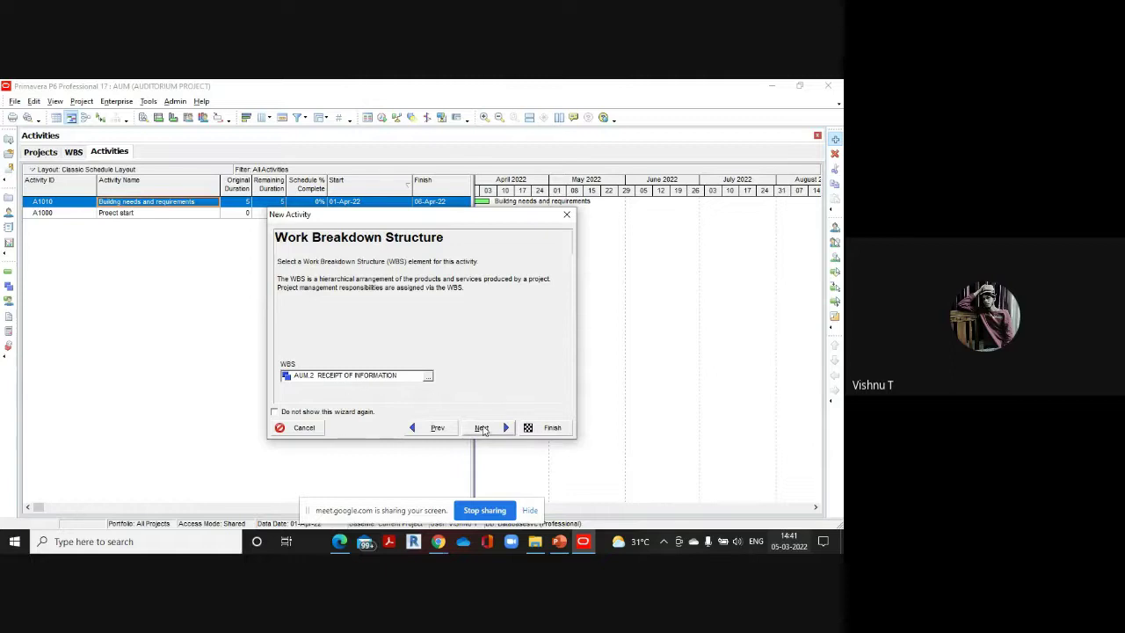
click(481, 428)
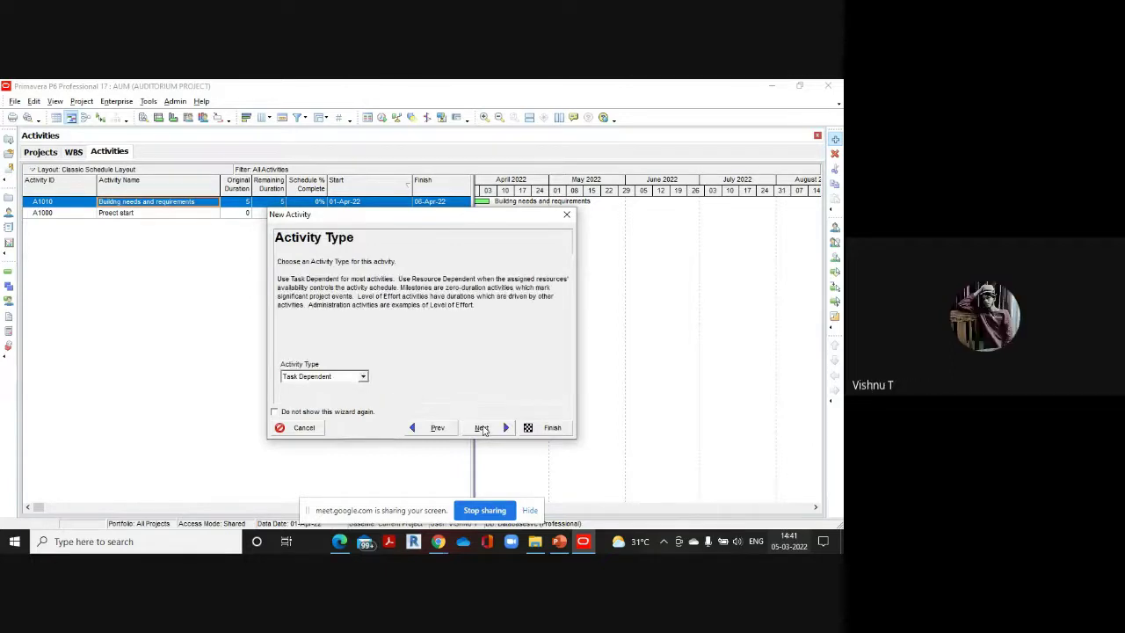
click(363, 378)
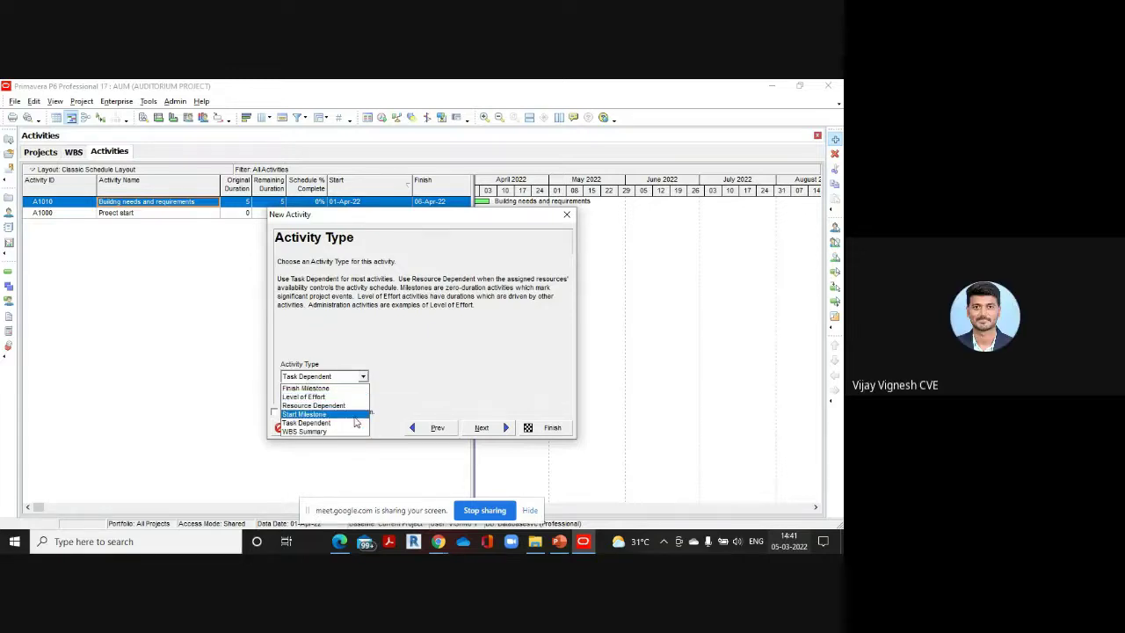
click(351, 423)
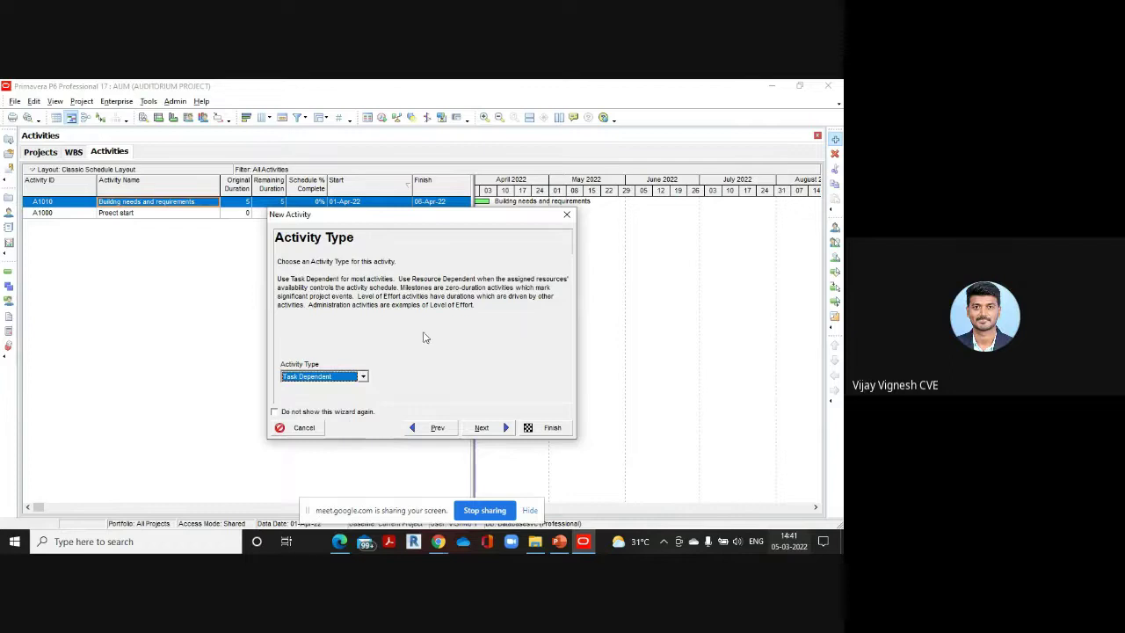
Skip the remaining wizard pages, disable the wizard for future activities, and finish A1010
click(476, 428)
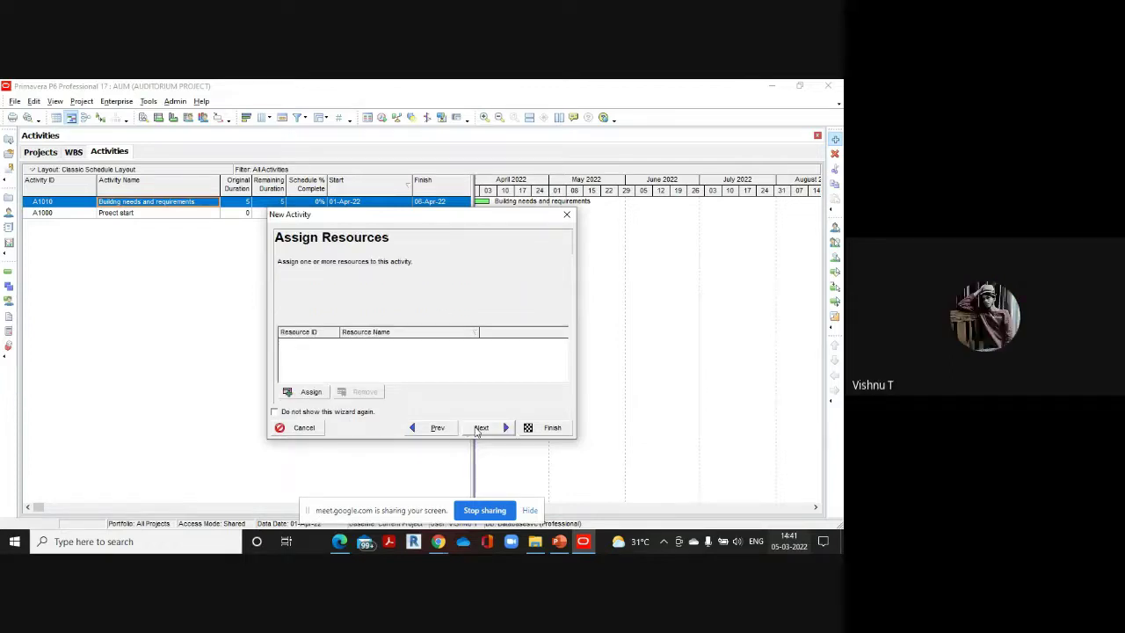
click(479, 431)
click(480, 431)
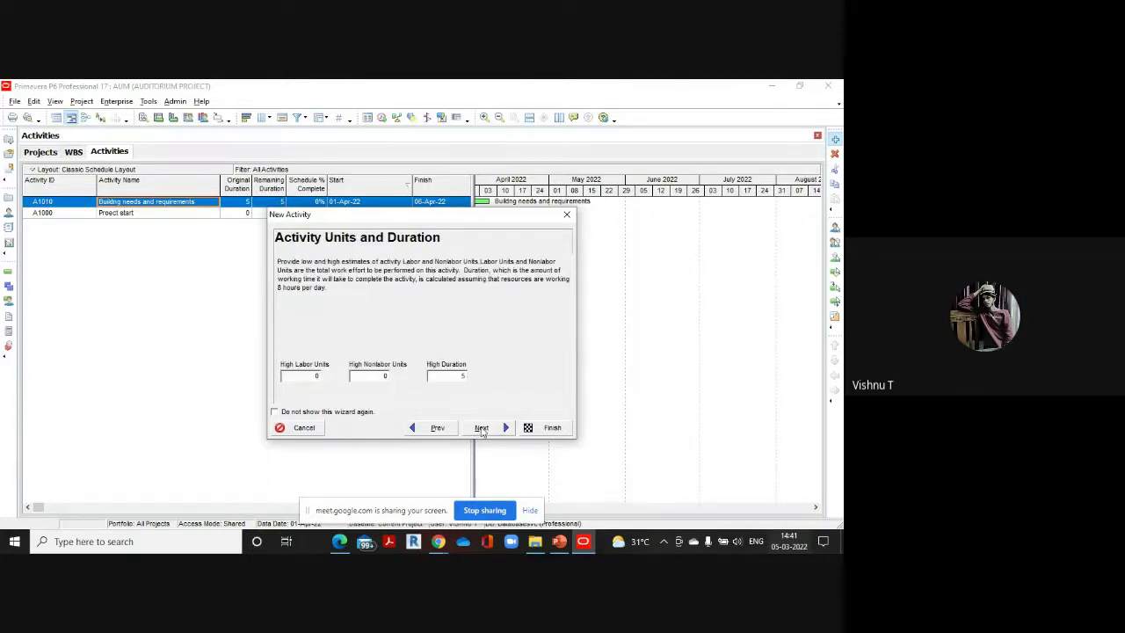
click(481, 428)
click(276, 415)
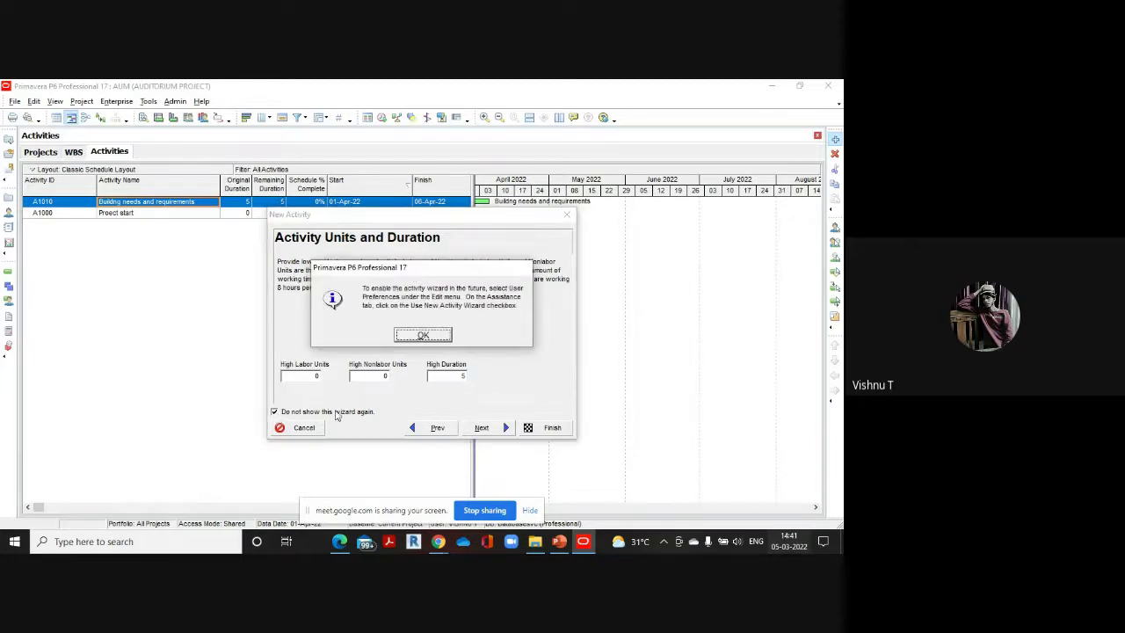
click(423, 333)
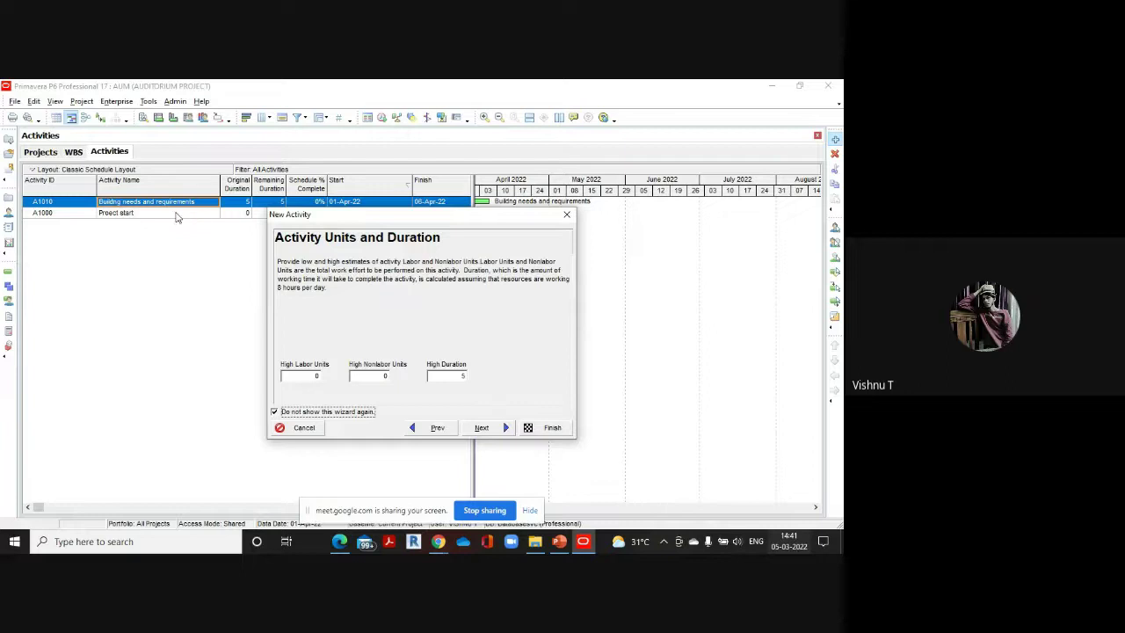
click(552, 427)
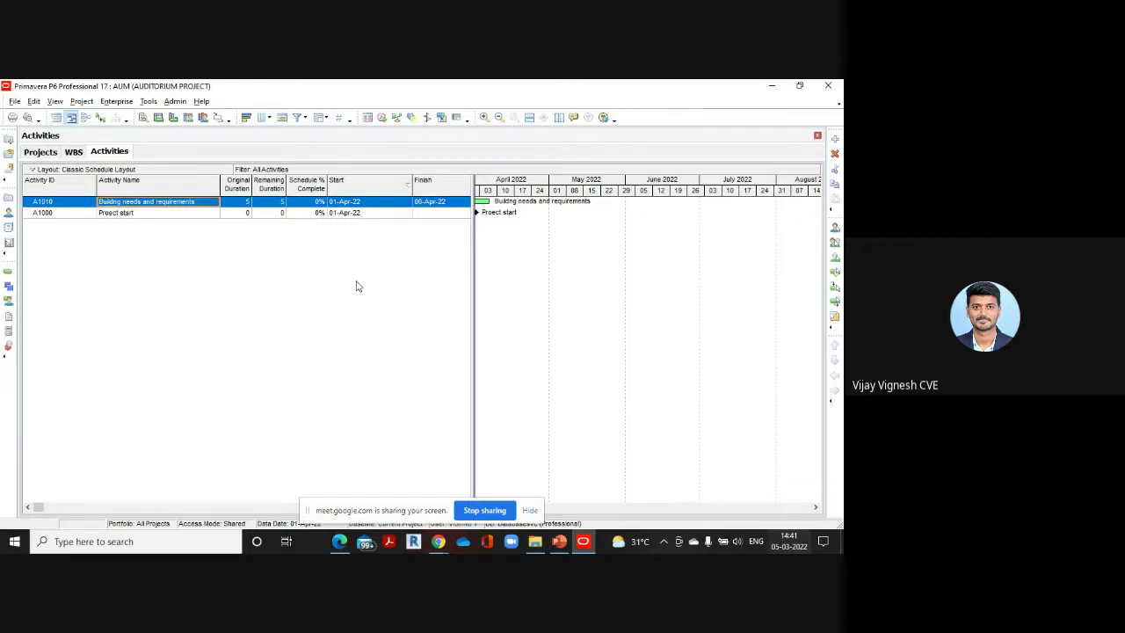
Check the reference PDF and give A1010 a 2-day original duration, finishing 02-Apr-22
click(243, 214)
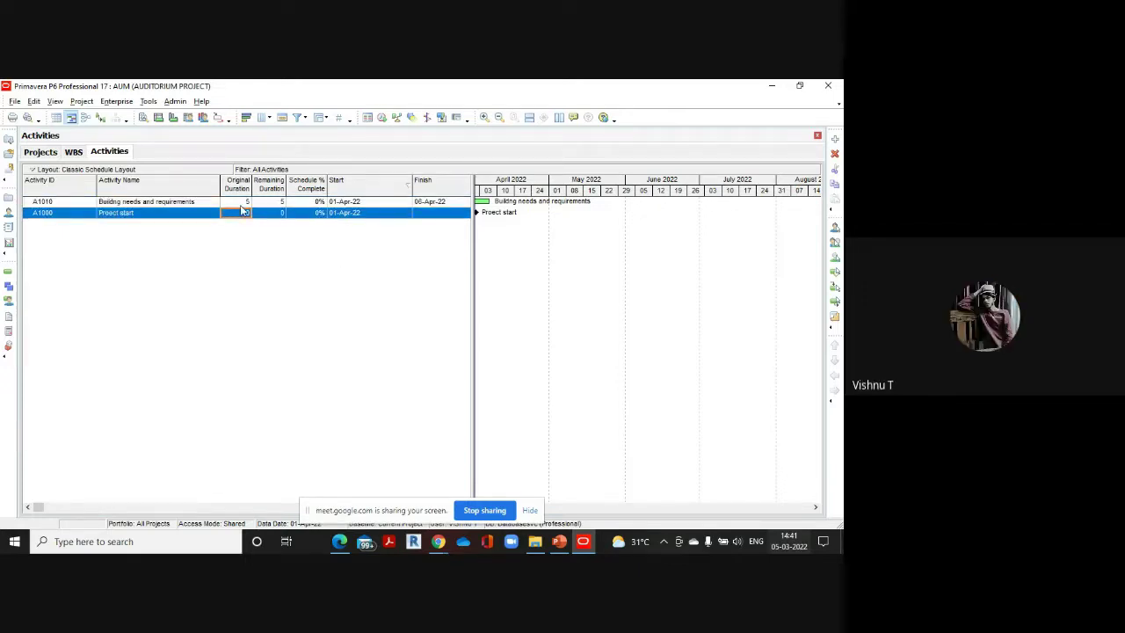
click(243, 203)
click(243, 203)
key(BackSpace)
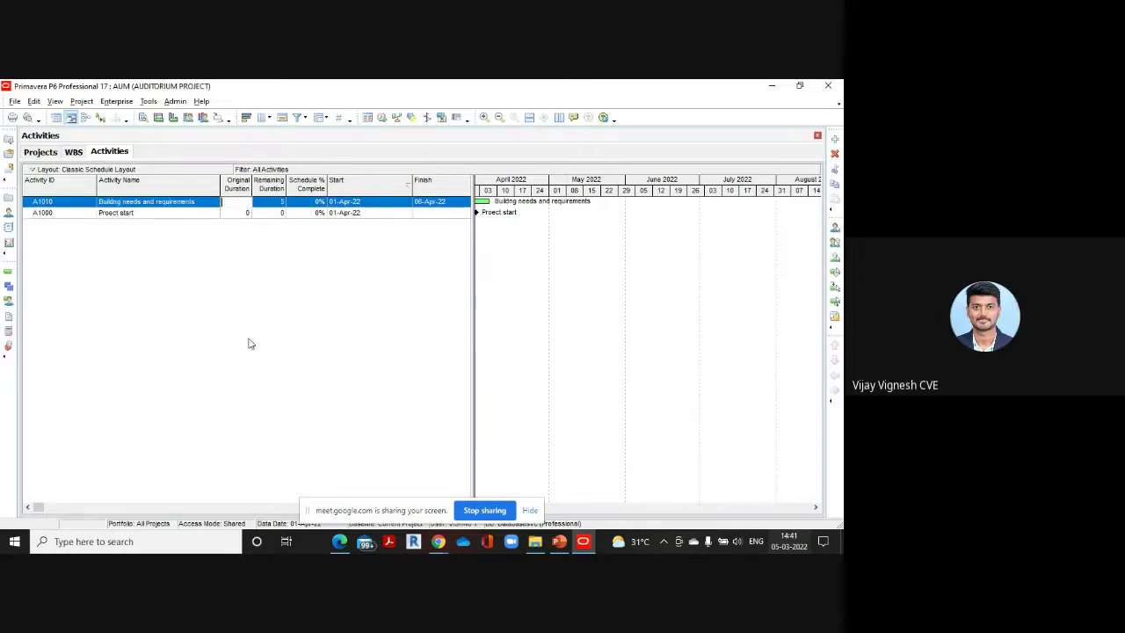
click(345, 496)
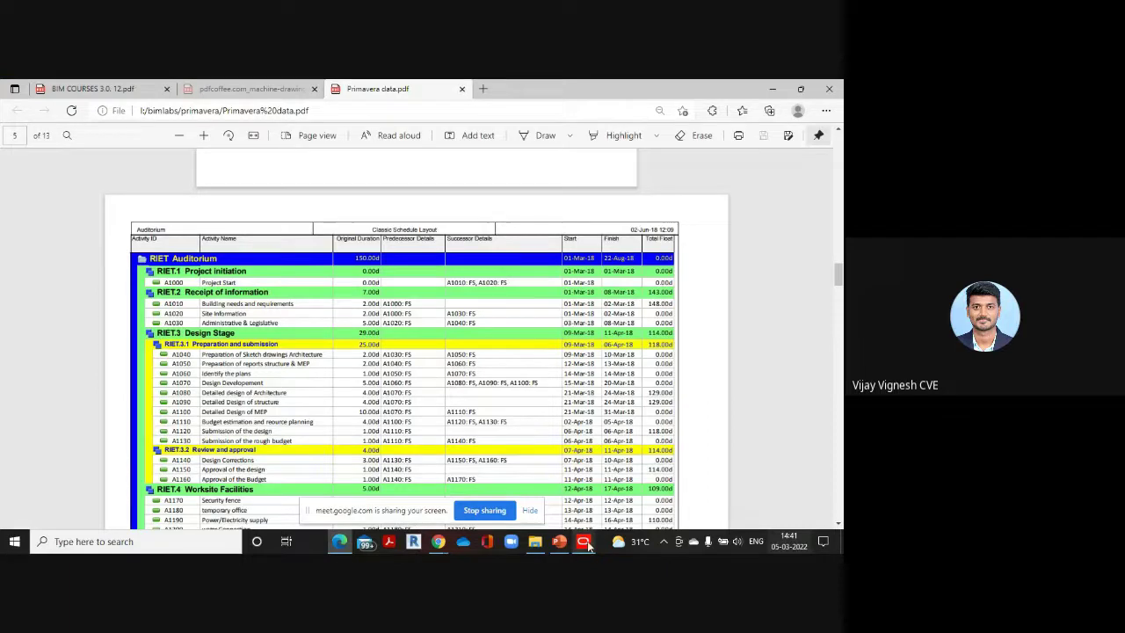
mouse_move(583, 540)
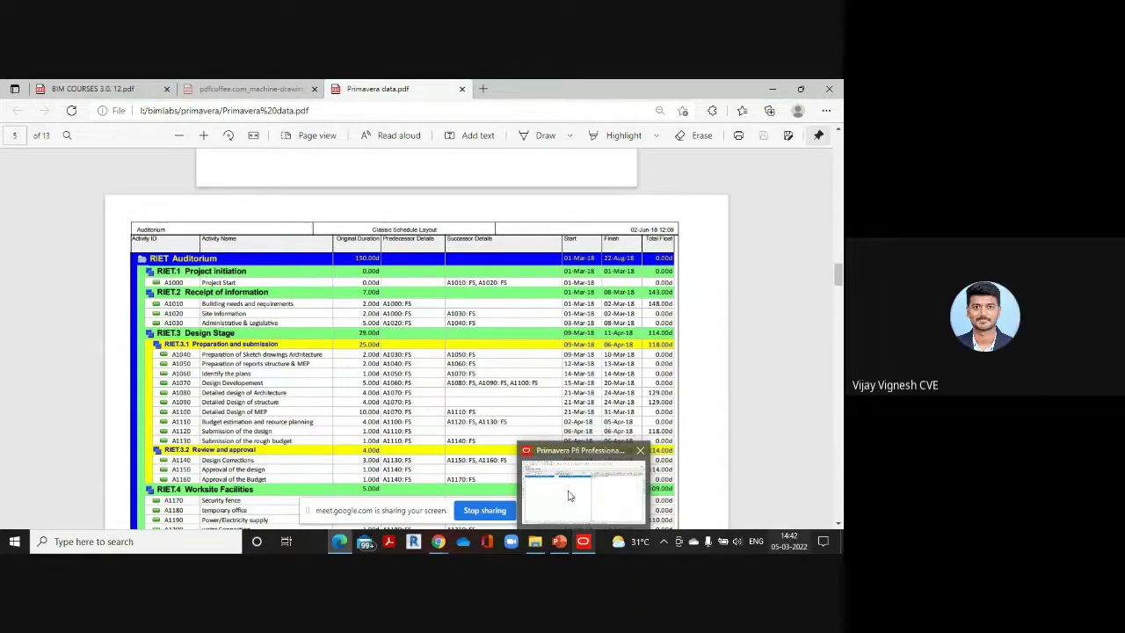
click(568, 499)
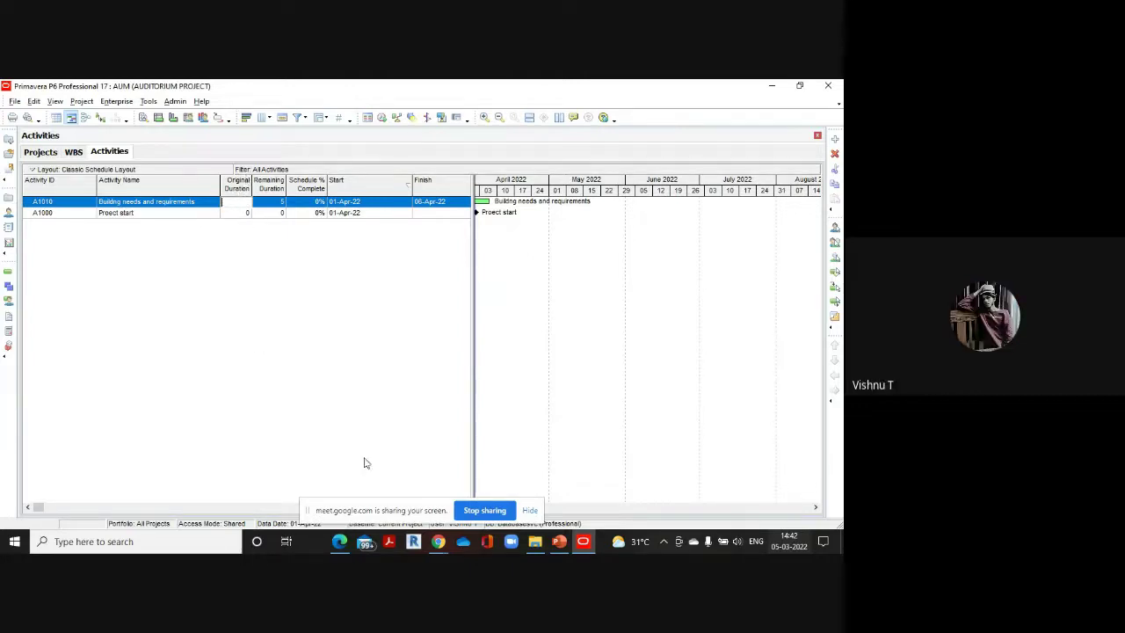
click(343, 541)
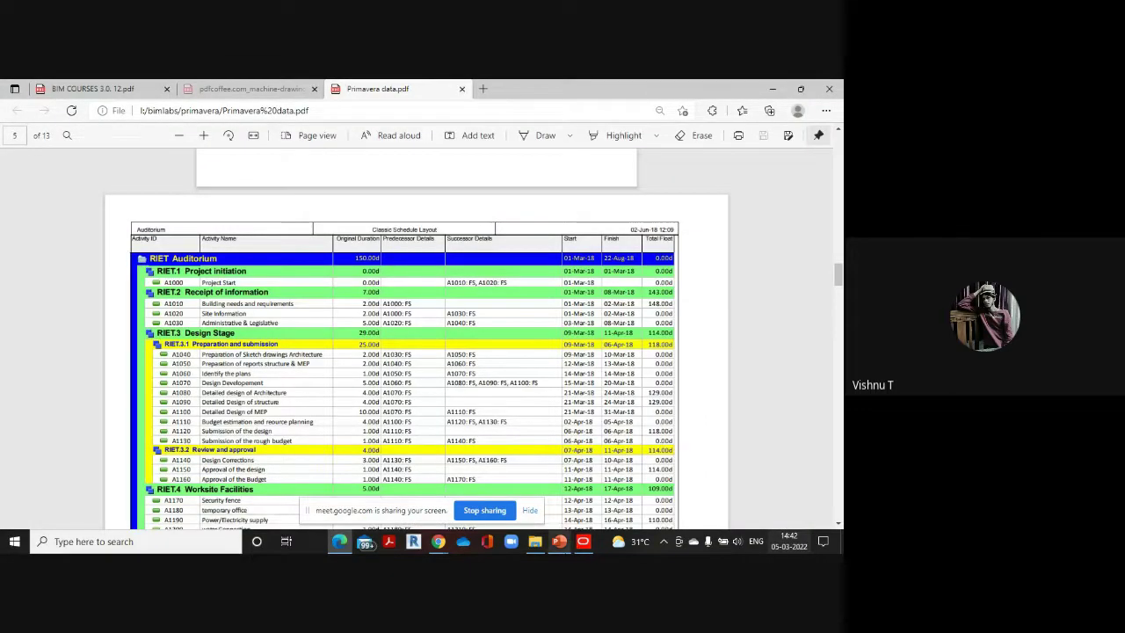
click(582, 499)
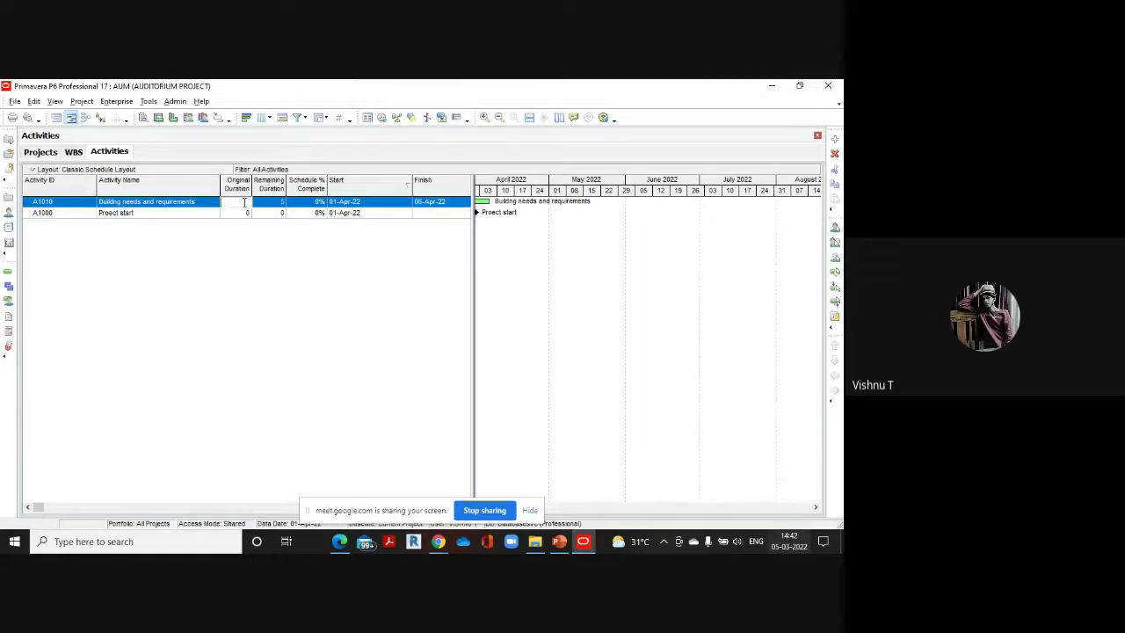
text(2)
key(Return)
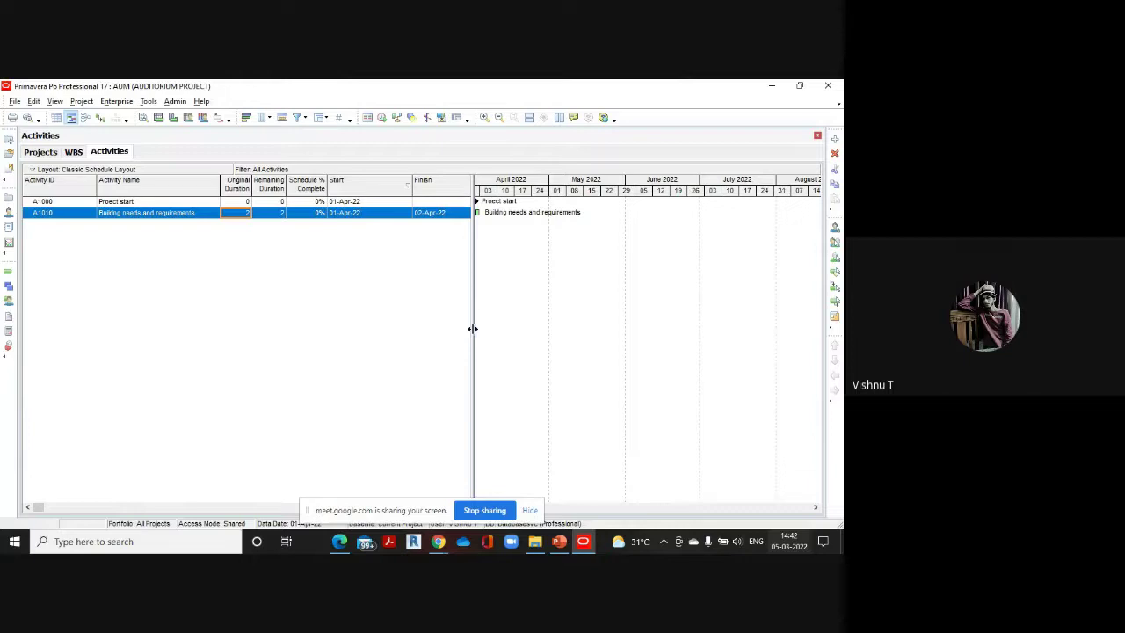
drag(493, 335, 496, 335)
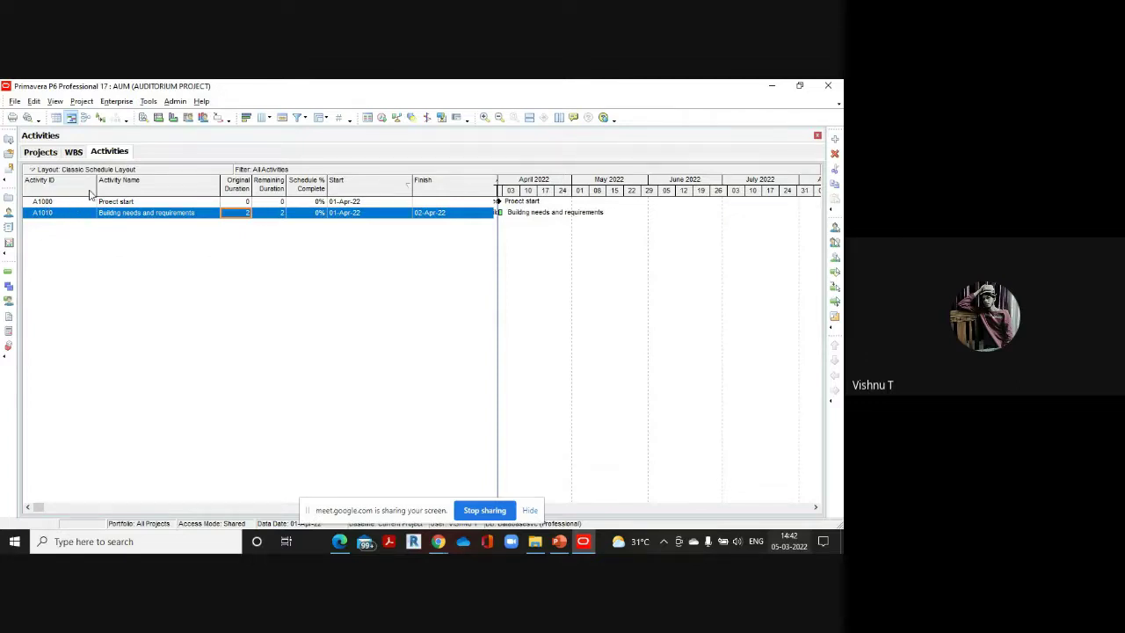
key(Home)
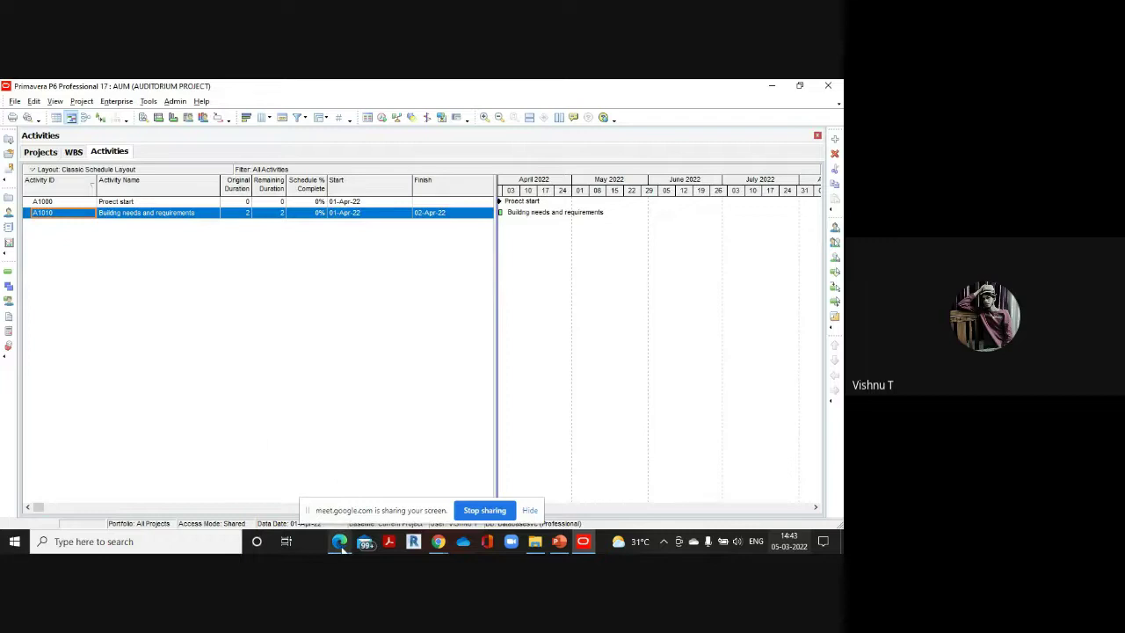
mouse_move(341, 543)
click(338, 478)
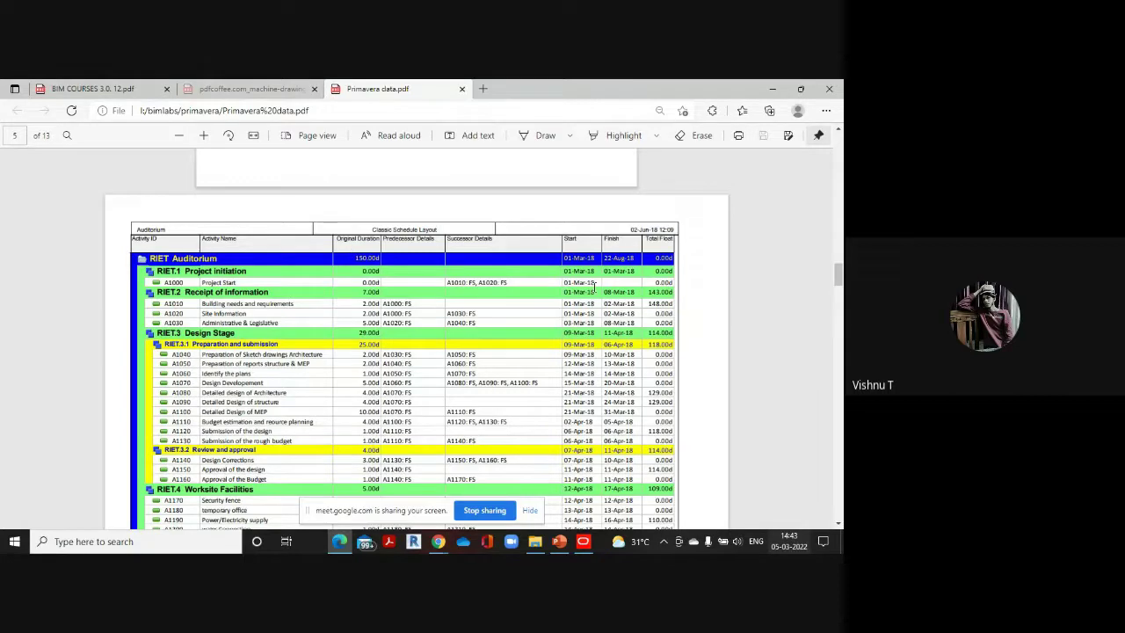
mouse_move(583, 541)
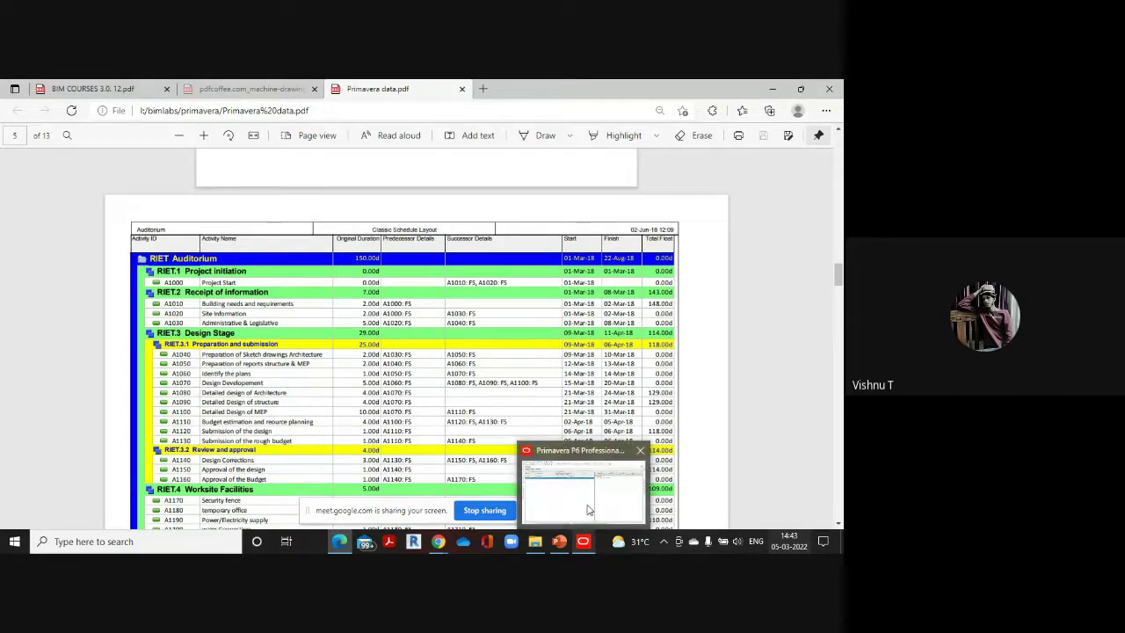
click(588, 505)
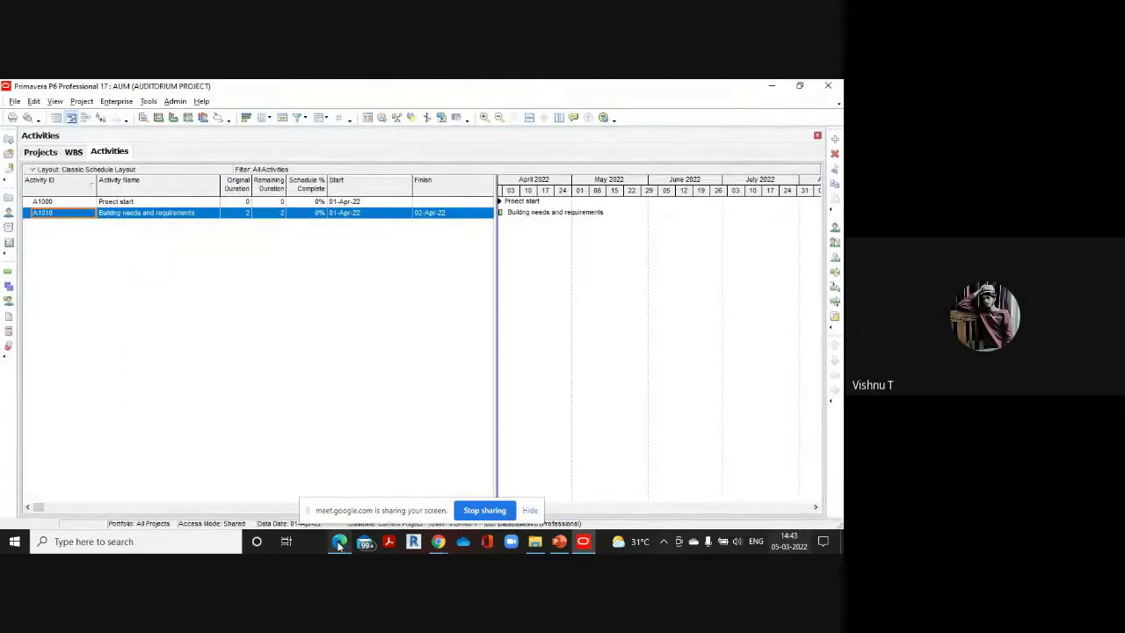
mouse_move(341, 540)
click(353, 479)
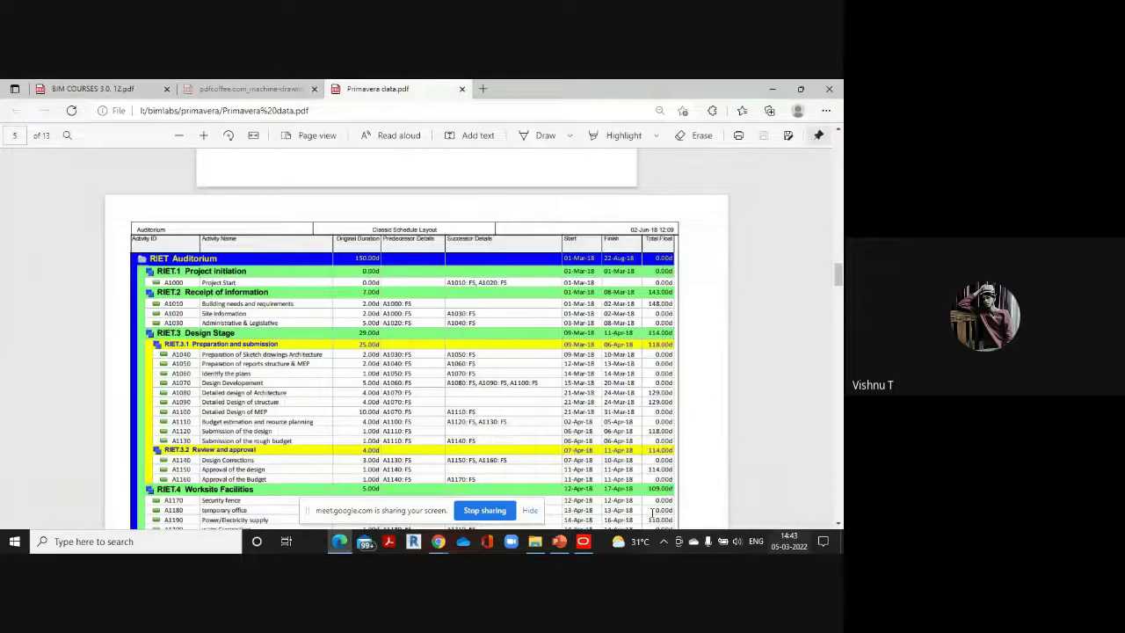
click(583, 541)
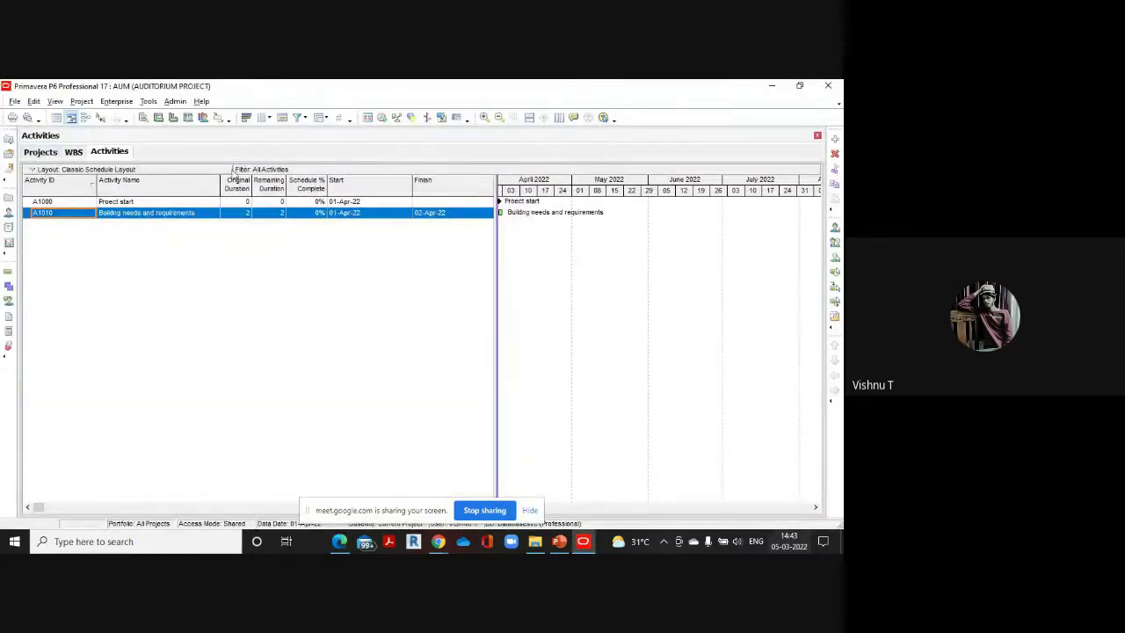
Open the Classic Schedule Layout without saving the current layout, and apply it
click(227, 169)
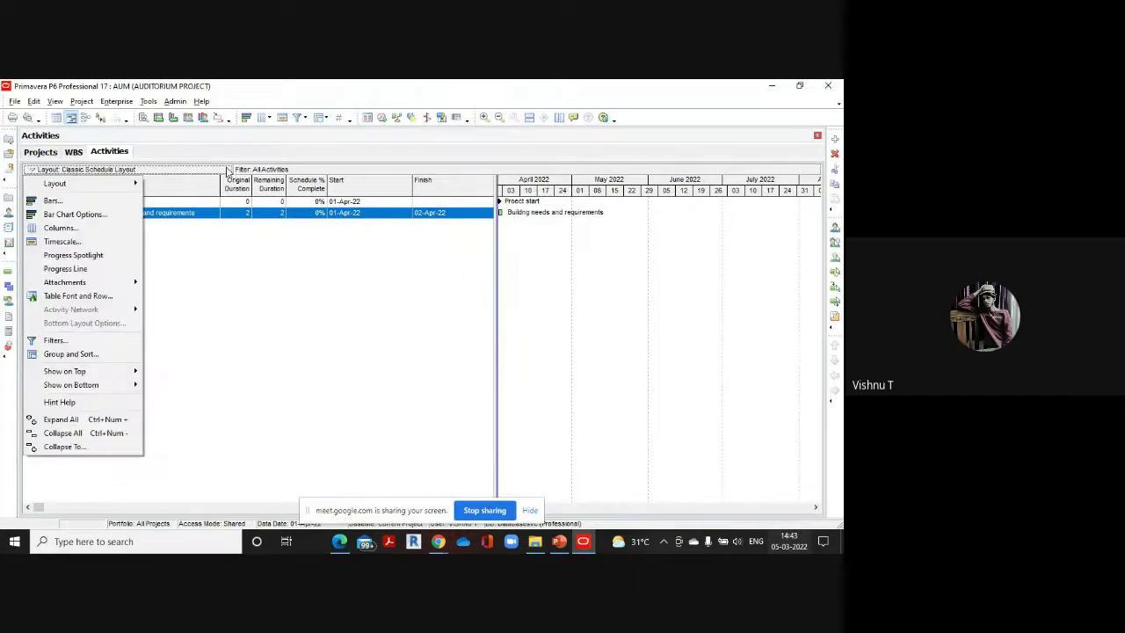
mouse_move(137, 182)
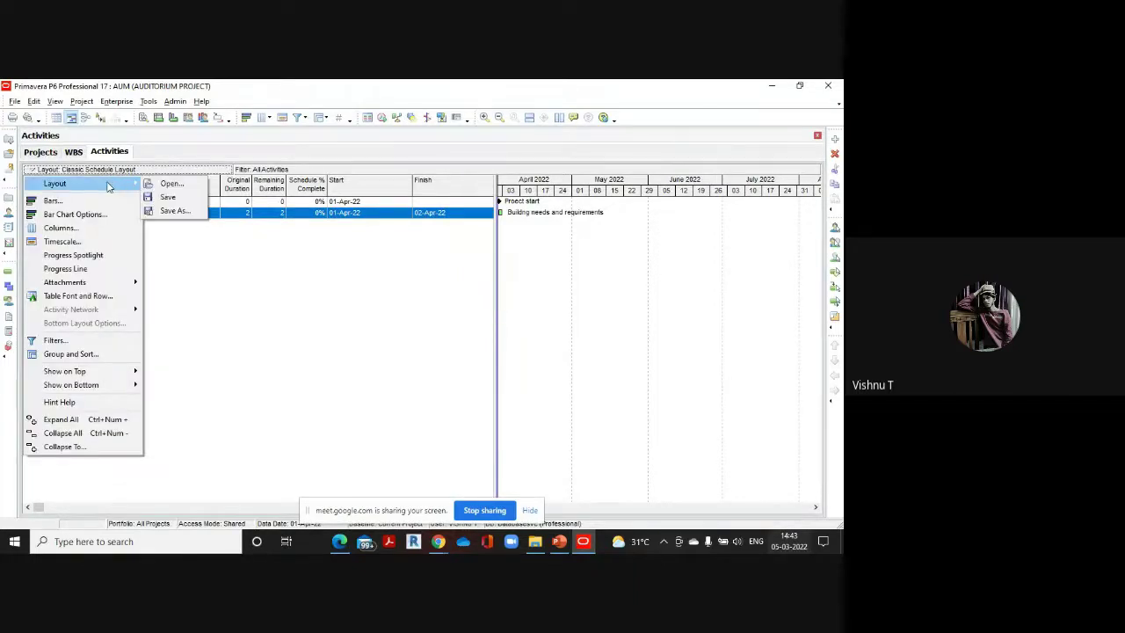
click(170, 184)
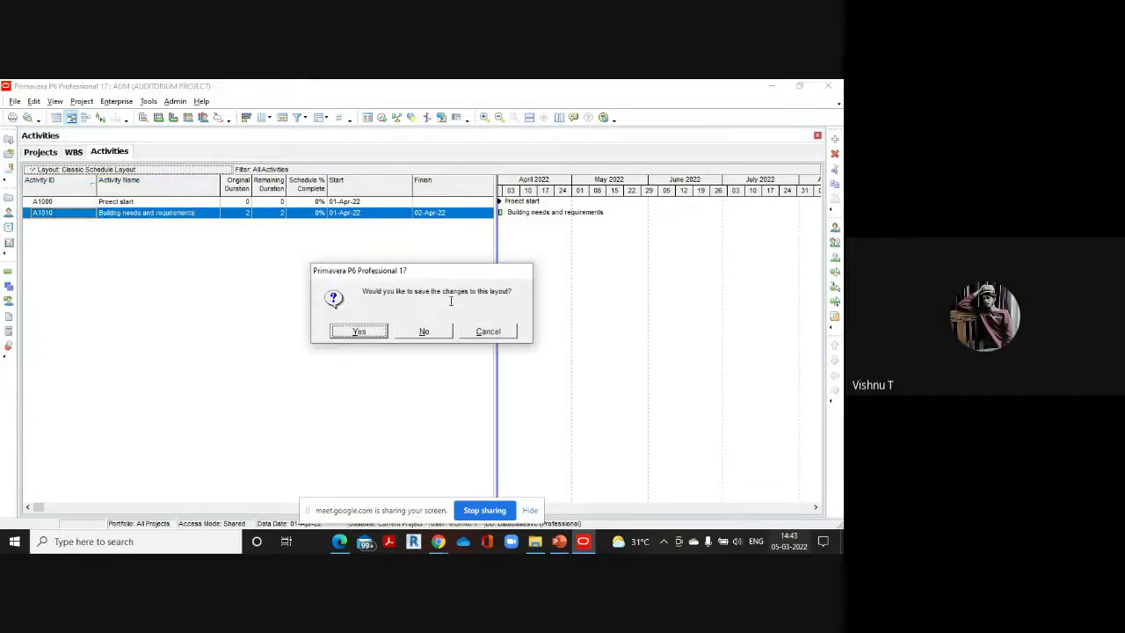
click(424, 331)
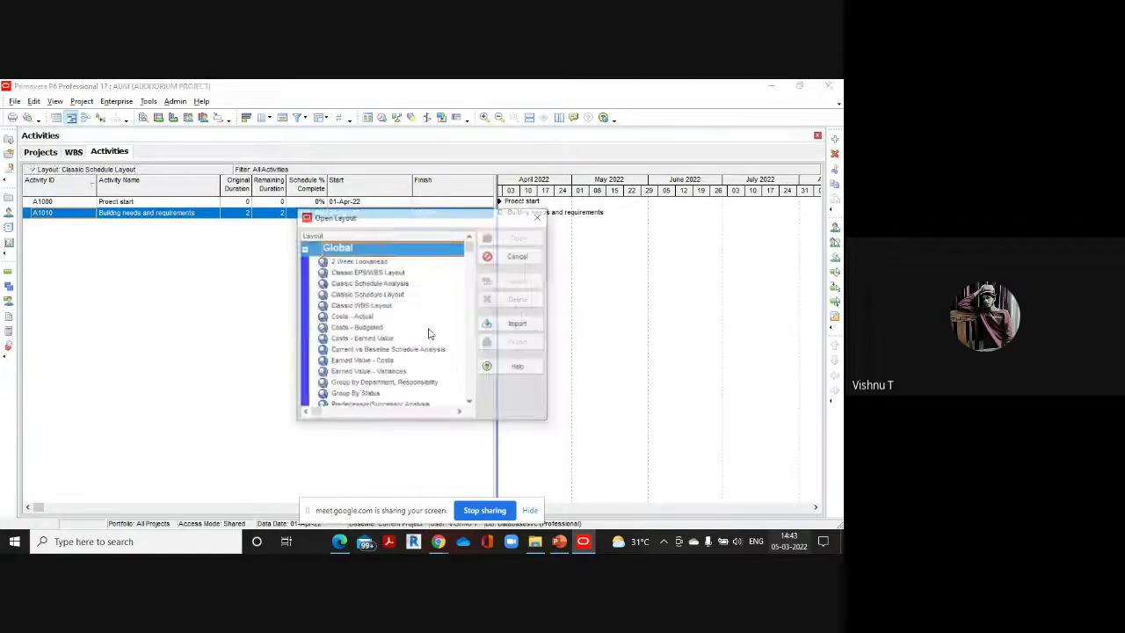
scroll(363, 305, down, 3)
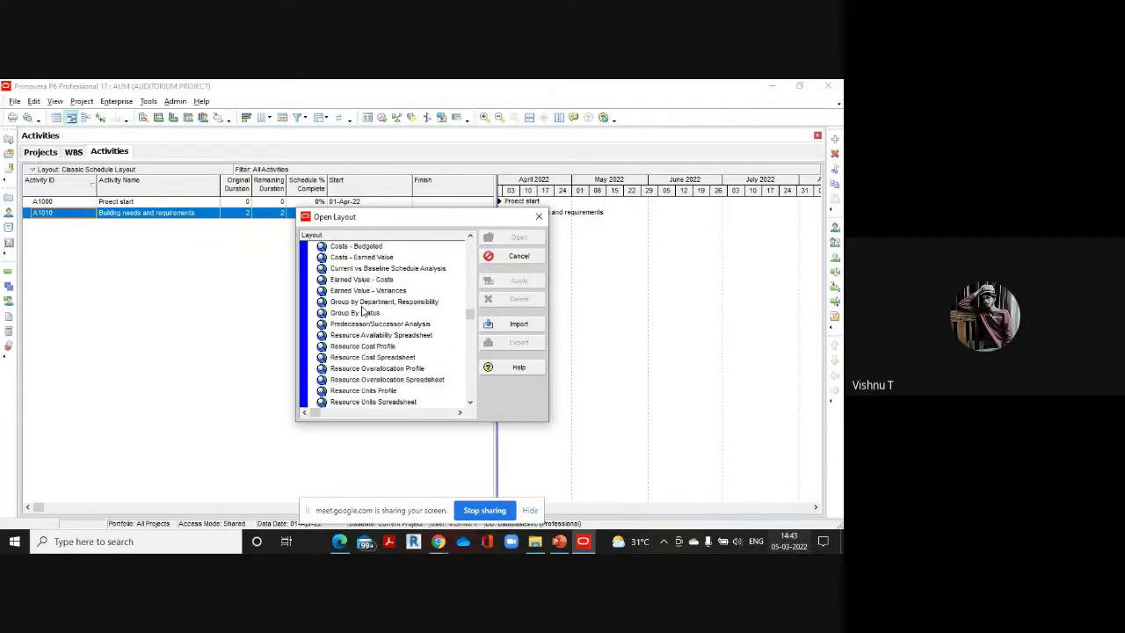
scroll(365, 316, up, 2)
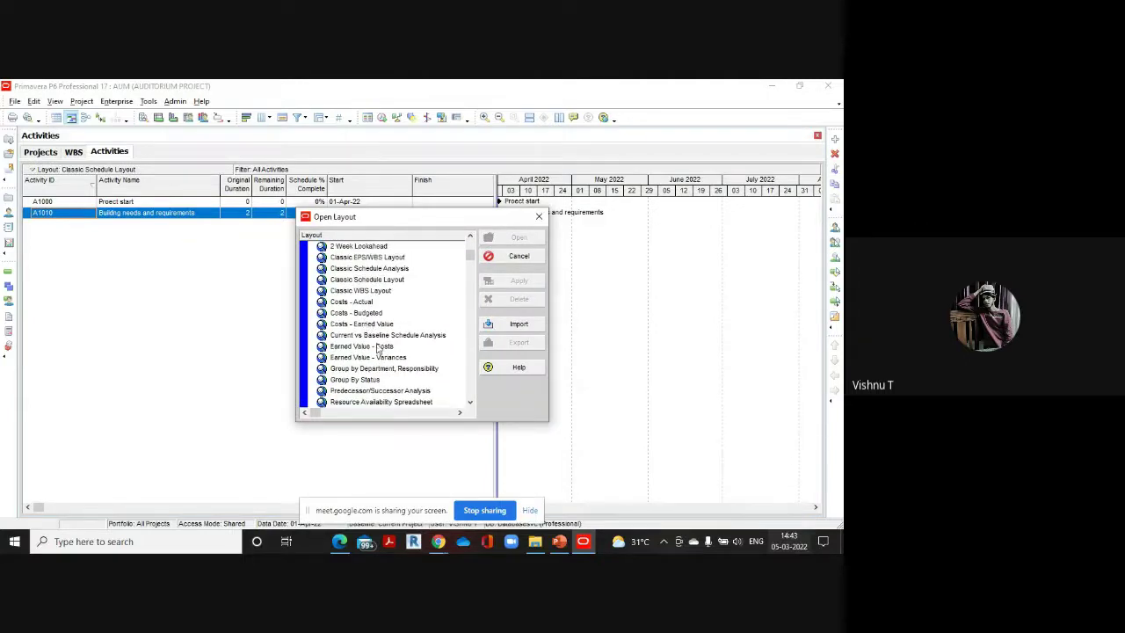
scroll(357, 339, up, 1)
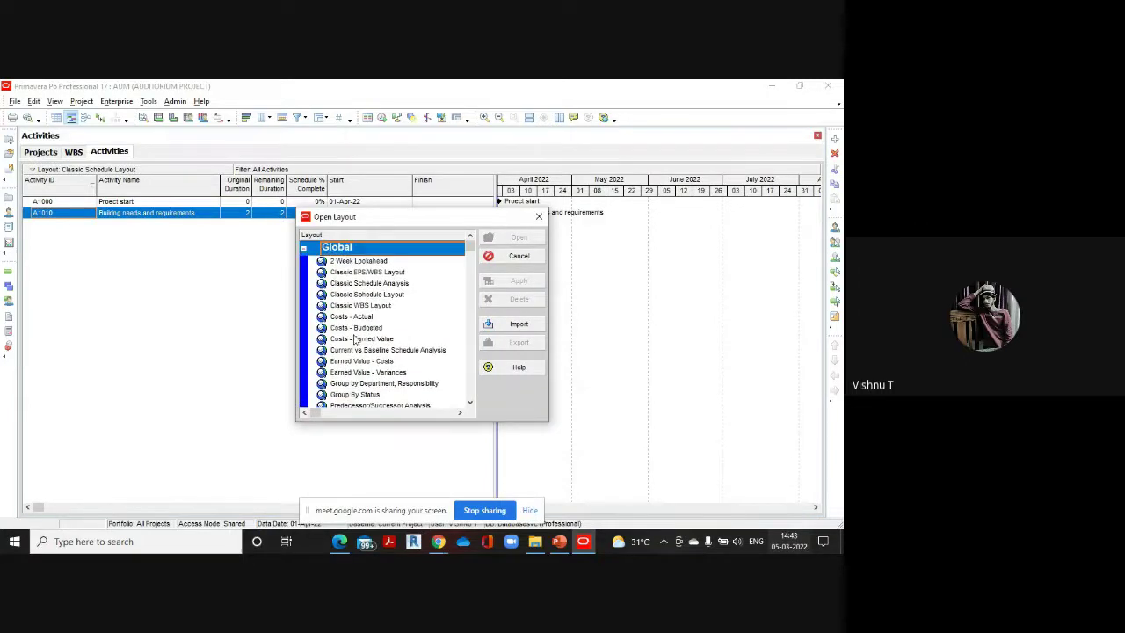
click(373, 295)
click(512, 280)
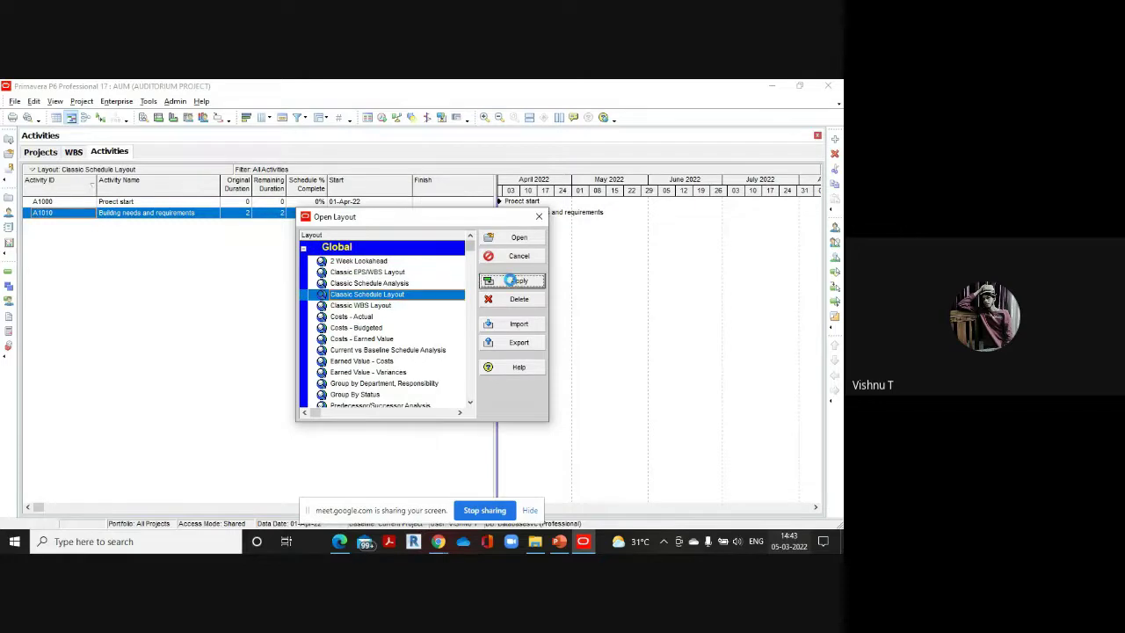
click(534, 217)
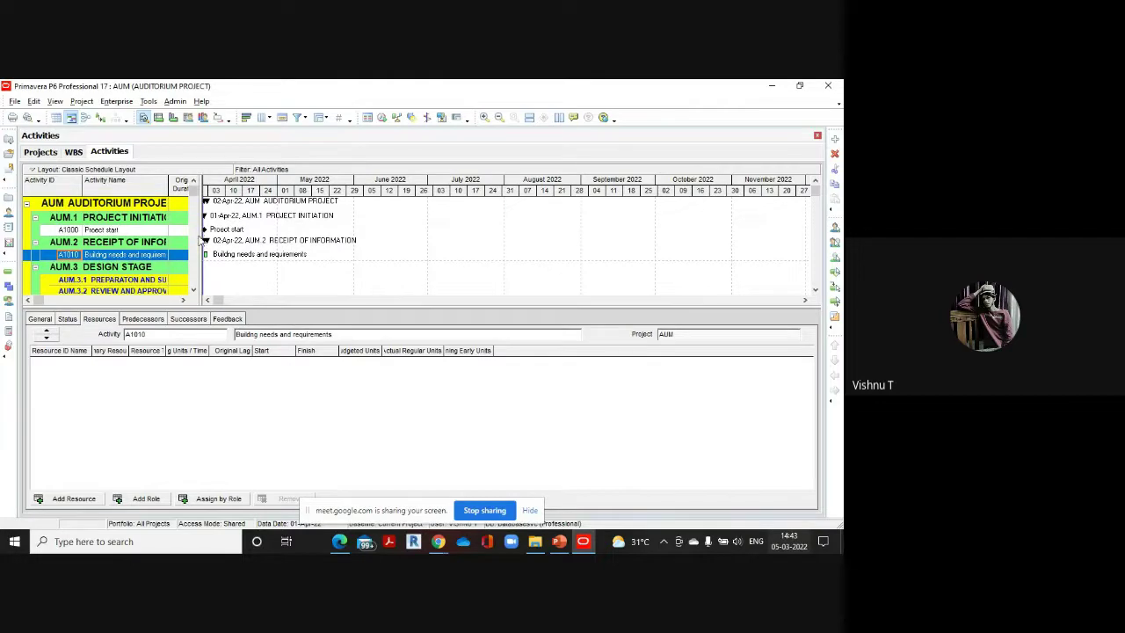
Widen the activity table to show more columns
drag(198, 238, 485, 252)
scroll(275, 262, down, 1)
scroll(274, 262, up, 1)
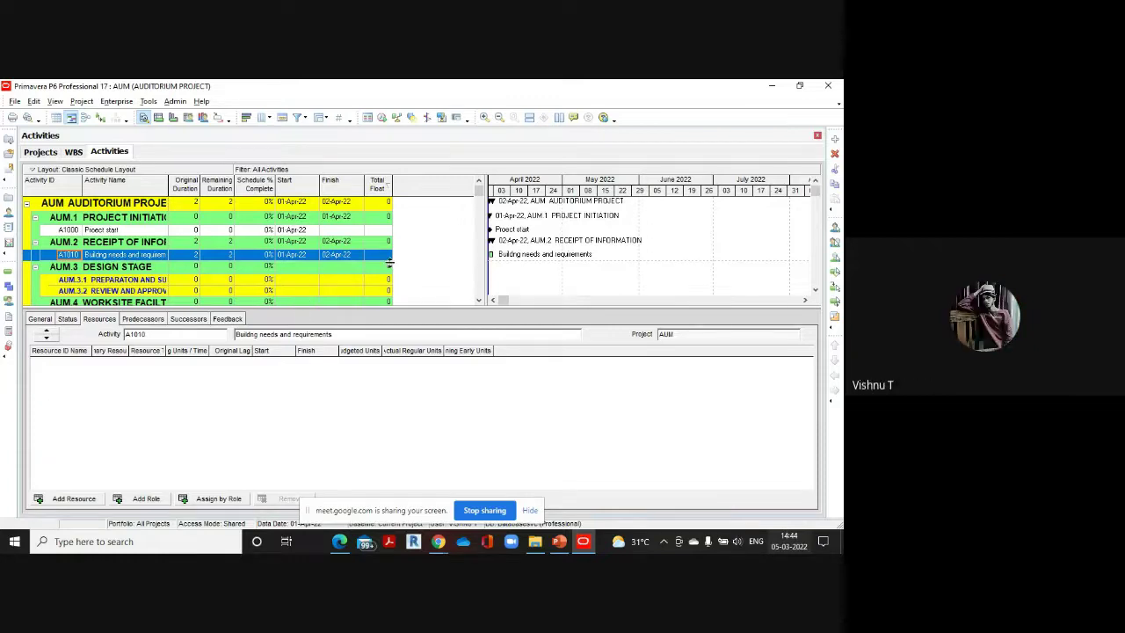
Check the reference PDF, then add activity A1020 under AUM.2 and sort by Activity ID
mouse_move(345, 538)
click(351, 515)
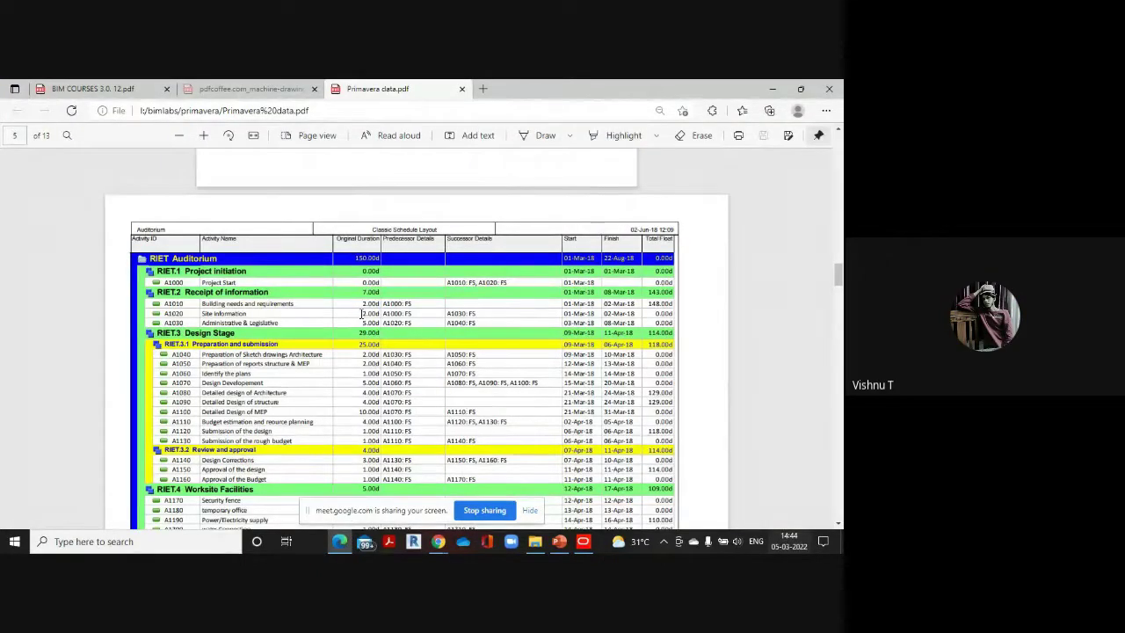
mouse_move(582, 539)
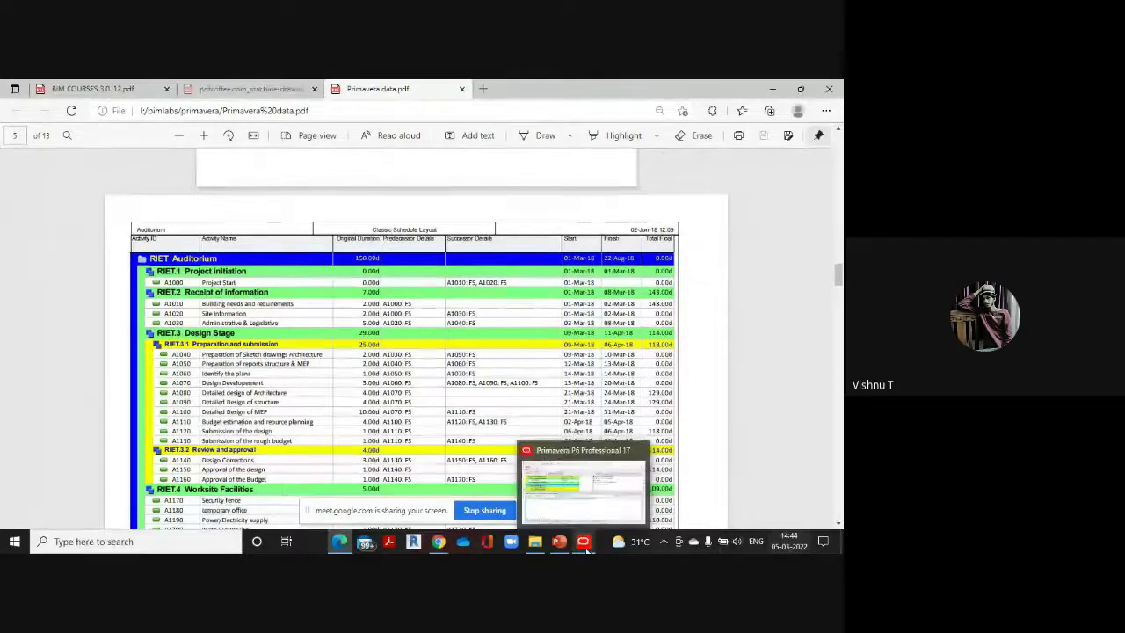
click(594, 504)
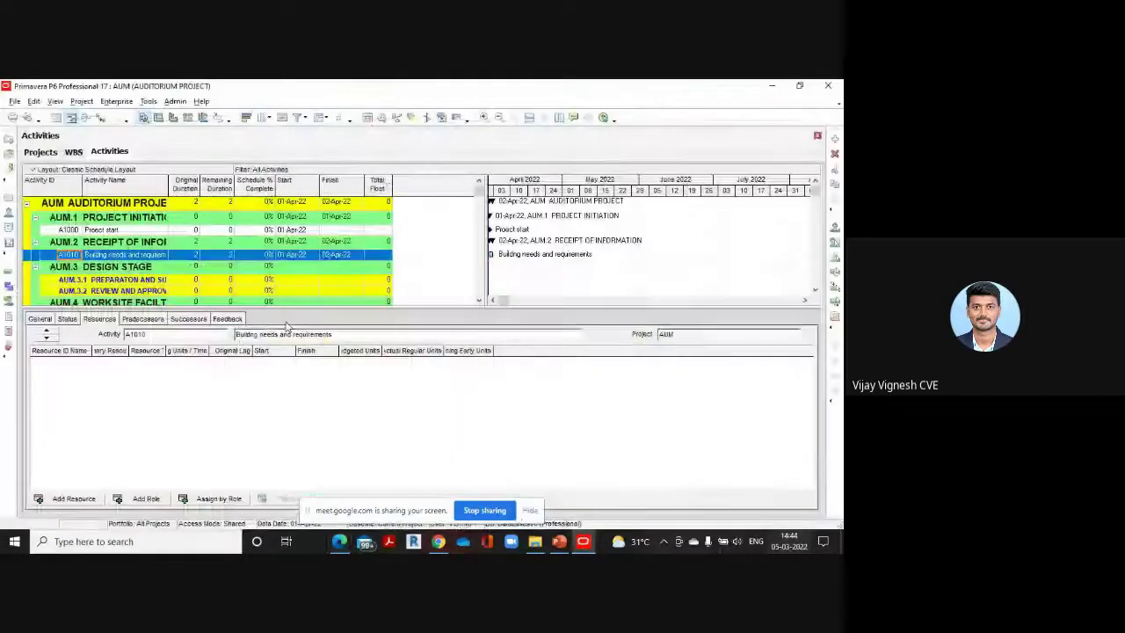
click(835, 139)
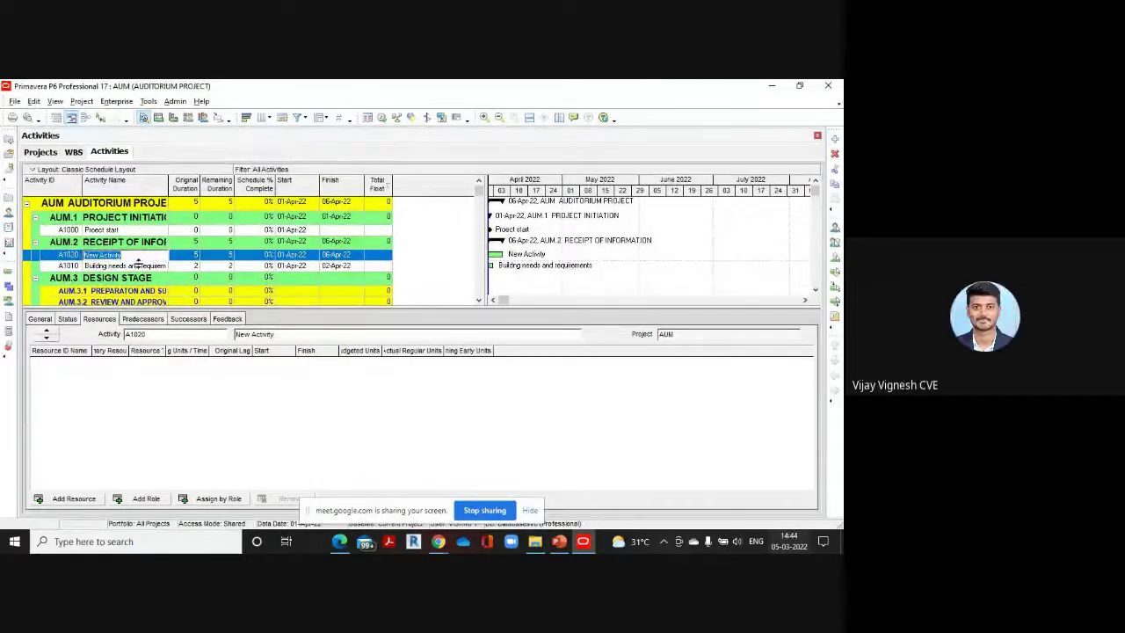
click(77, 185)
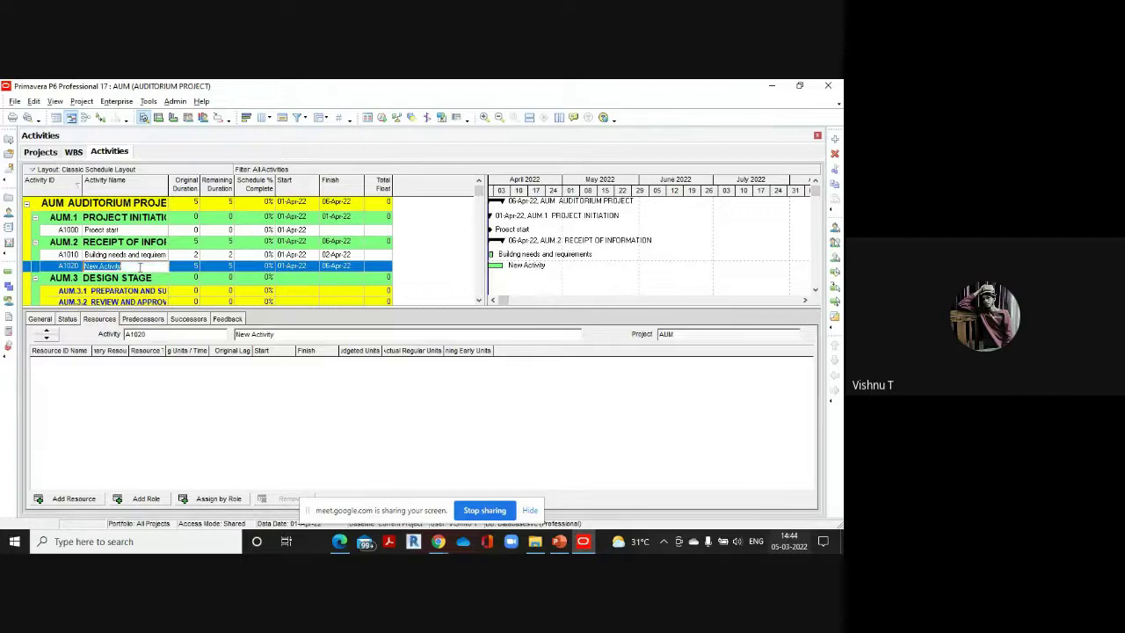
Name A1020 'site information' and give it a 2-day duration
key(BackSpace)
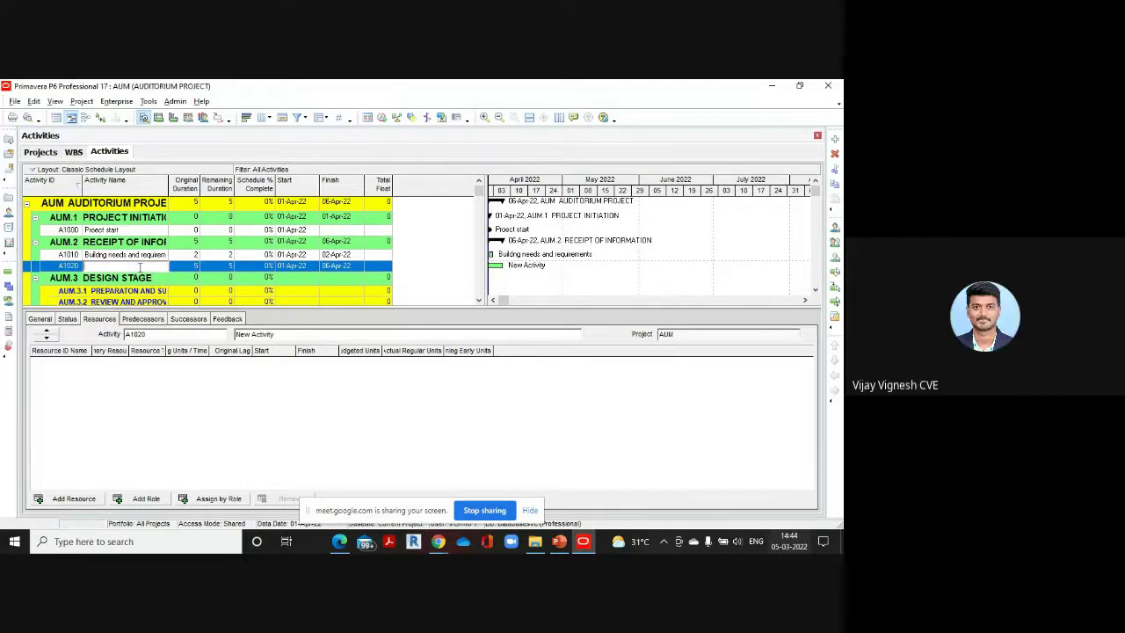
text(S)
click(187, 266)
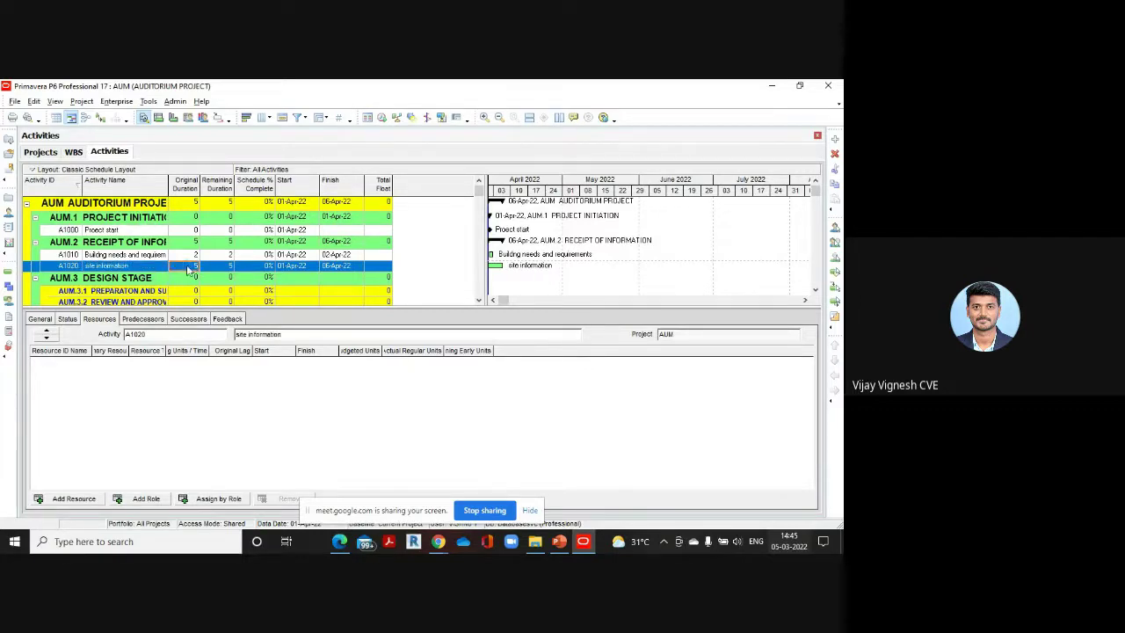
text(2)
click(238, 400)
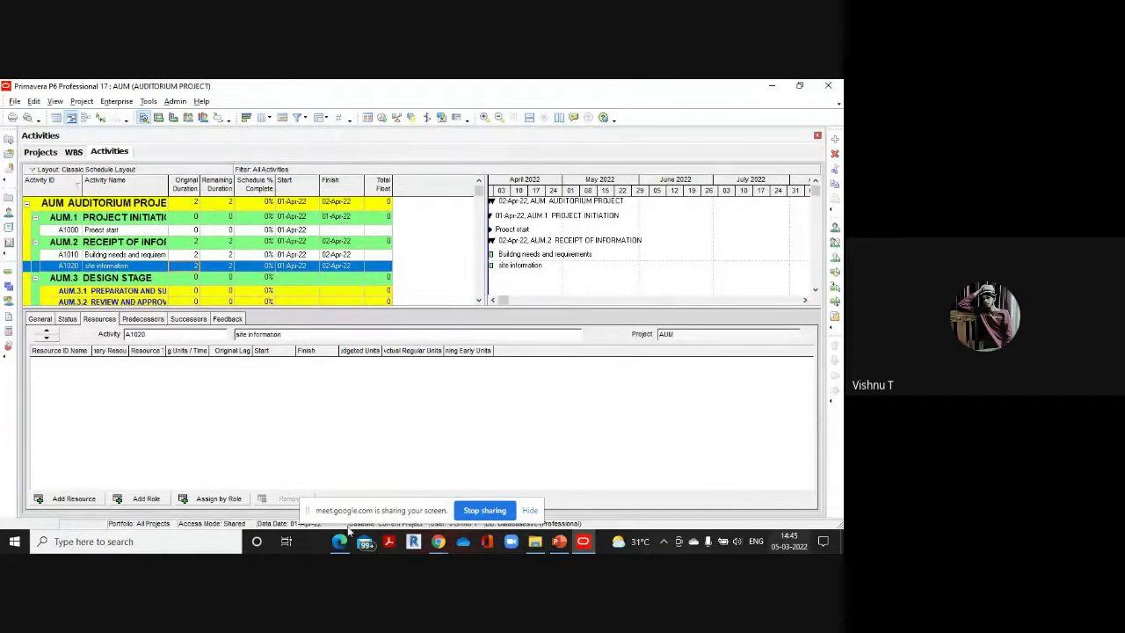
Check the reference PDF again and bring the P6 schedule back in front
mouse_move(345, 535)
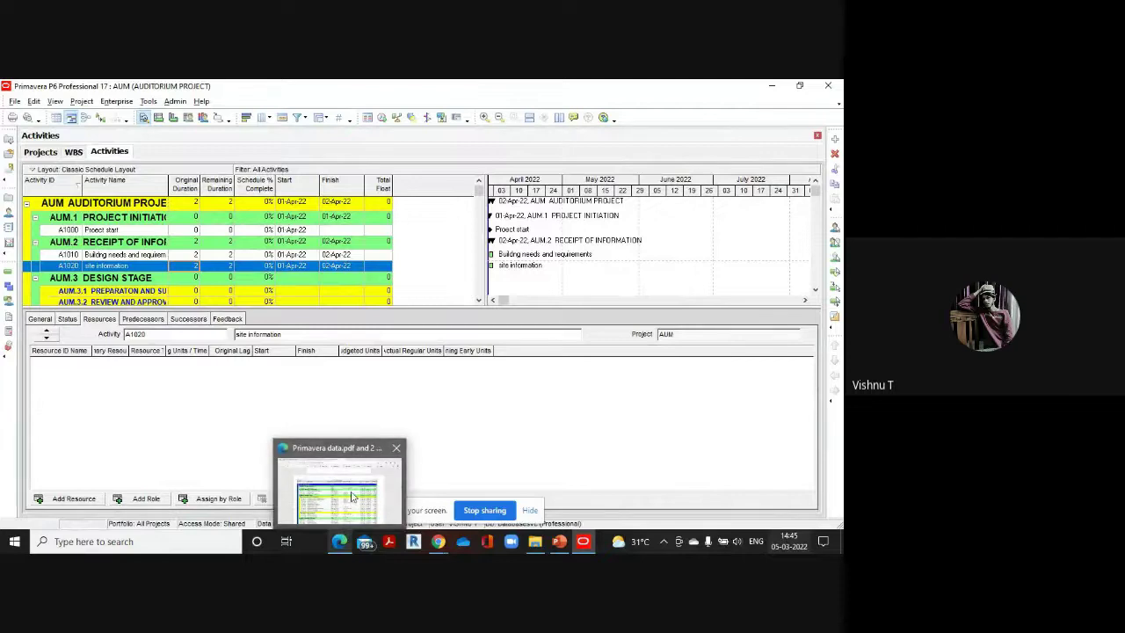
click(356, 495)
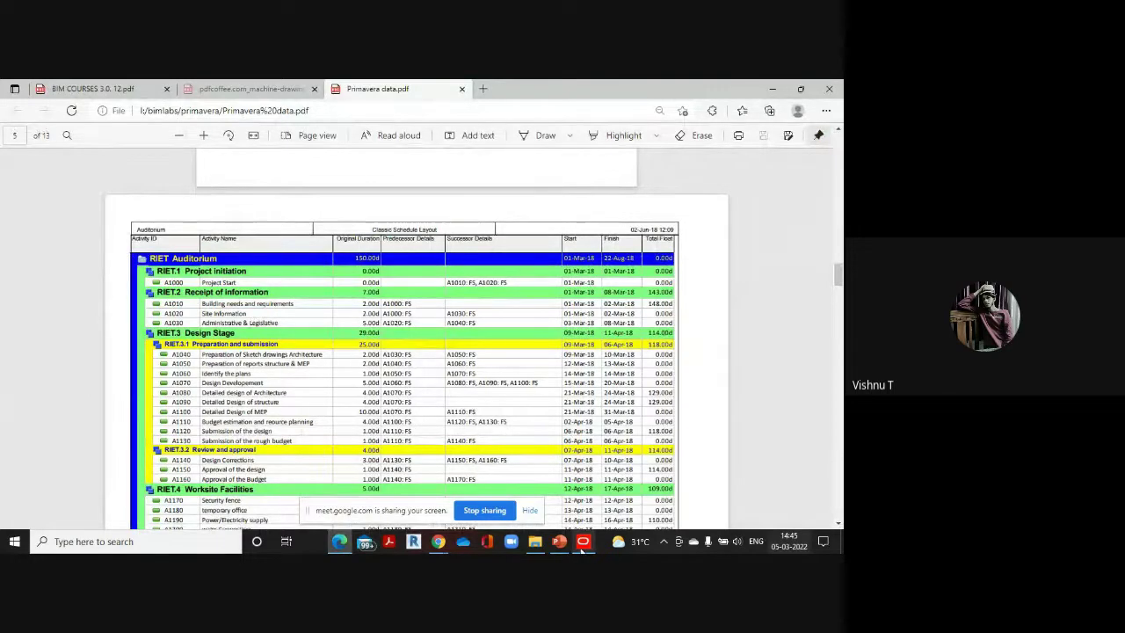
mouse_move(583, 546)
click(549, 444)
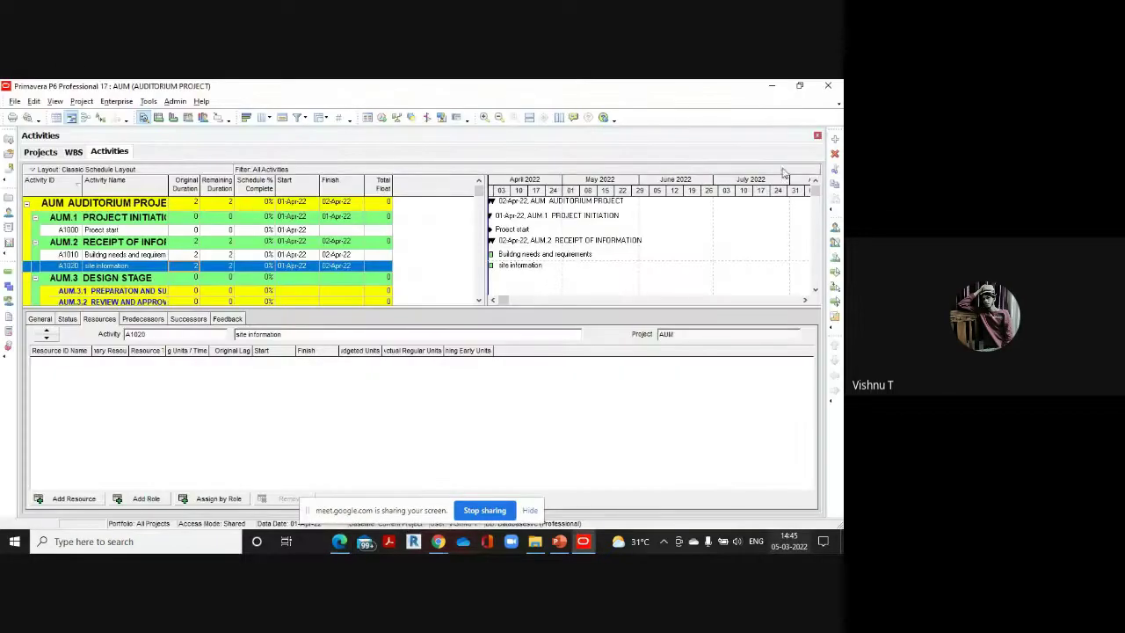
Add activity A1030 'administrative and legislative' under AUM.2, then check the reference PDF
click(833, 140)
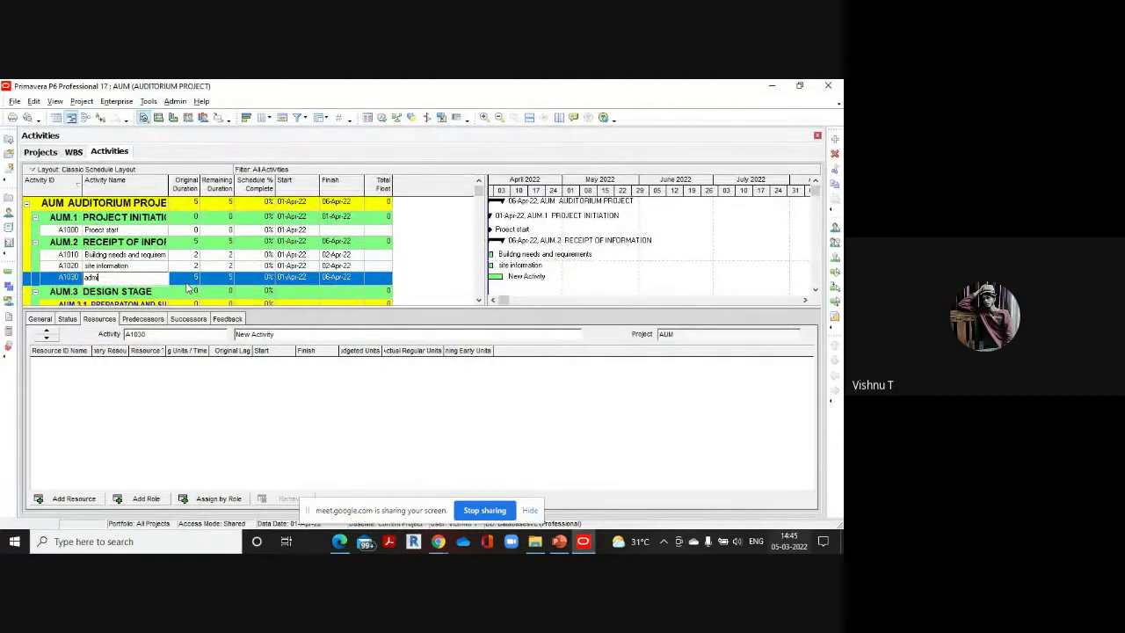
text(administrative)
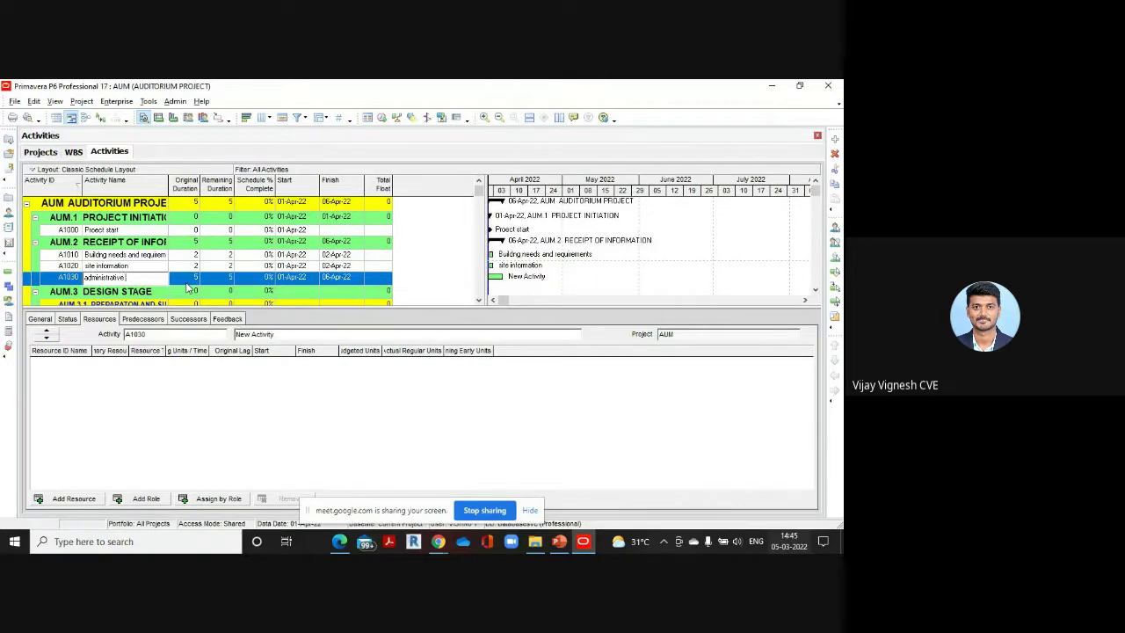
text( and leg)
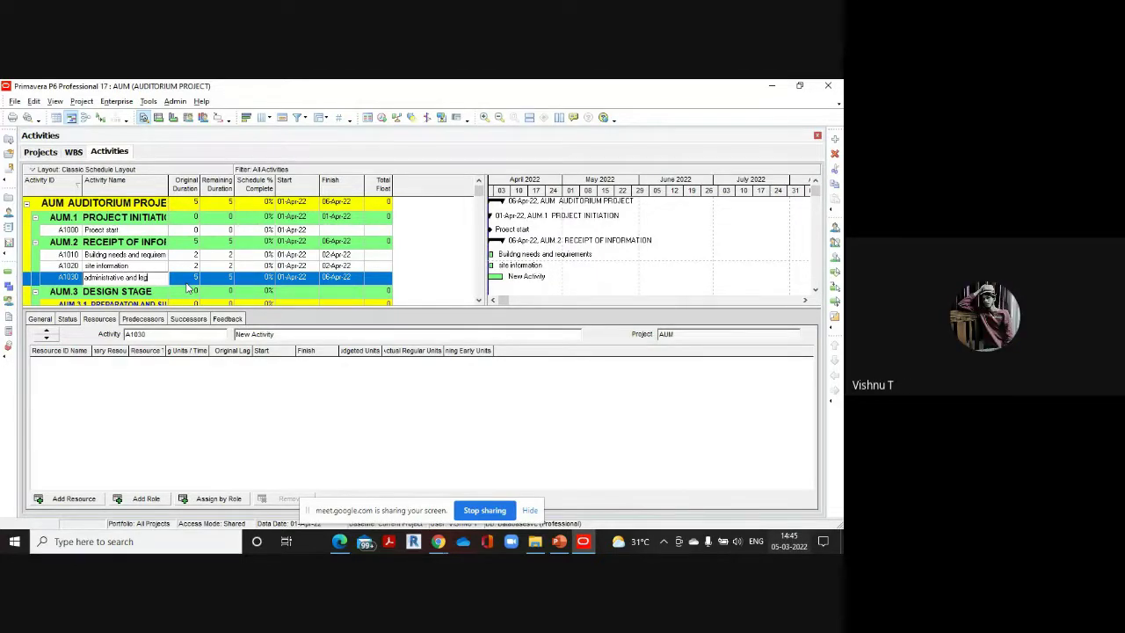
text(islative)
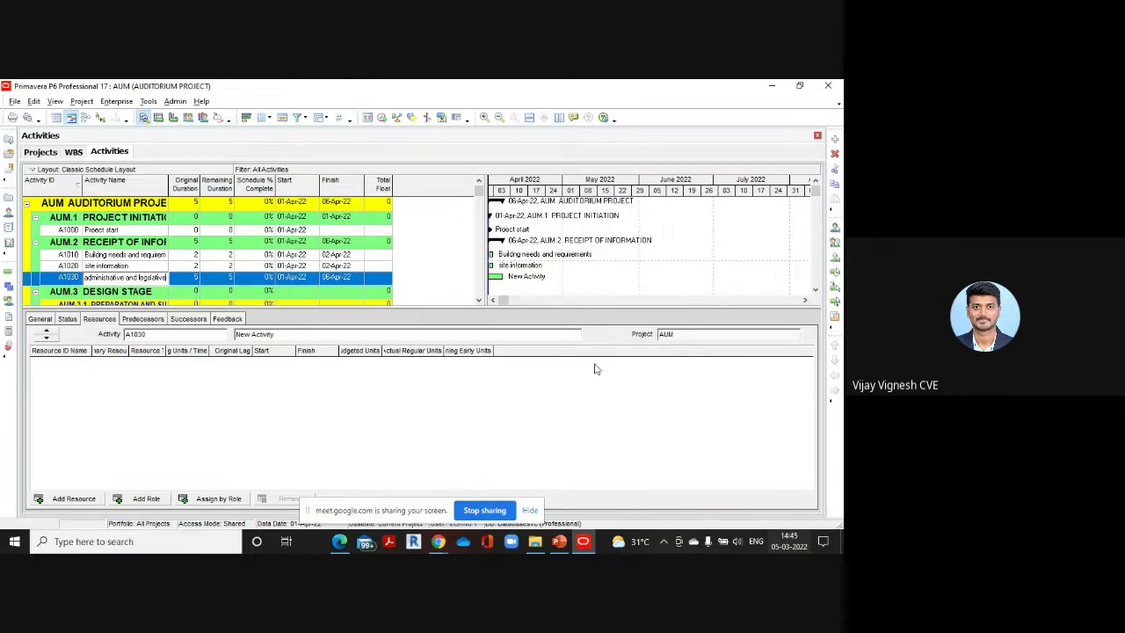
mouse_move(349, 549)
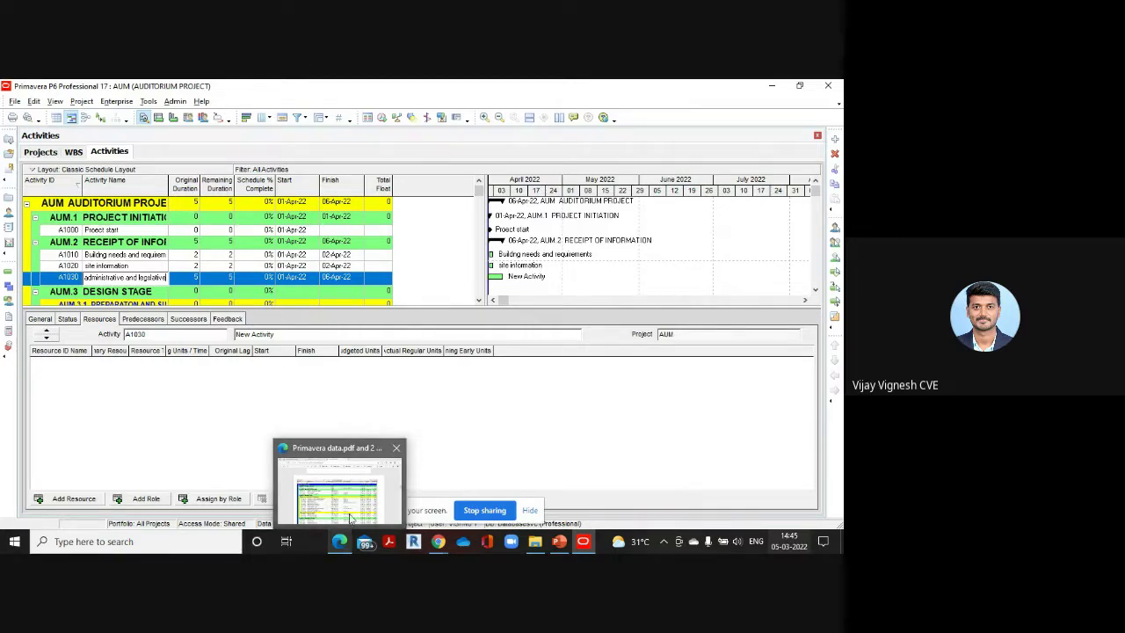
click(351, 511)
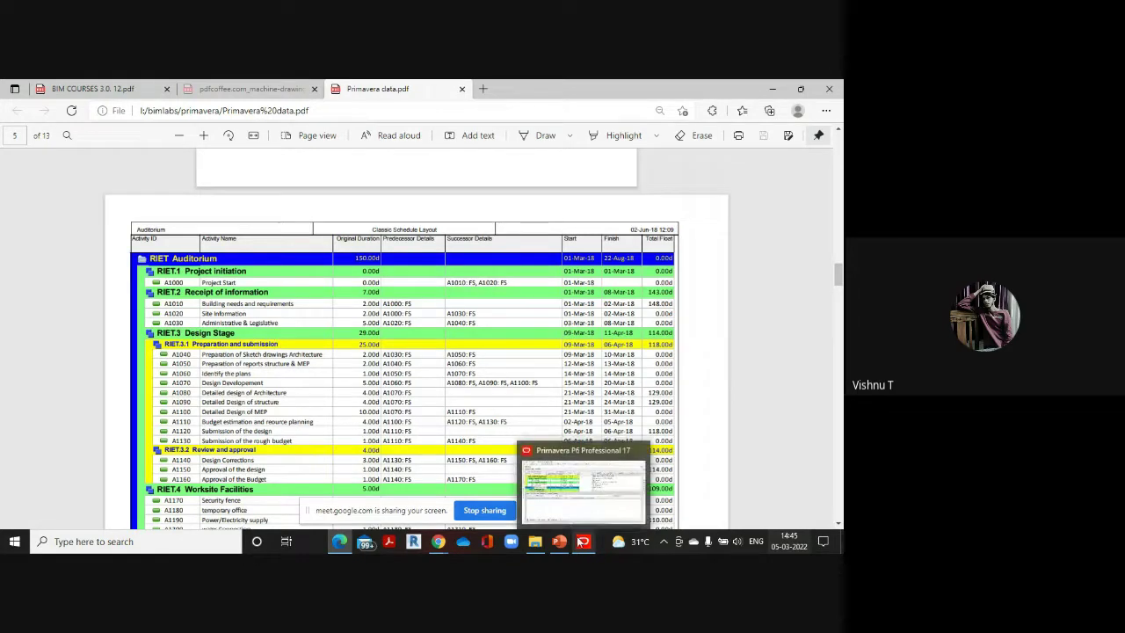
click(583, 495)
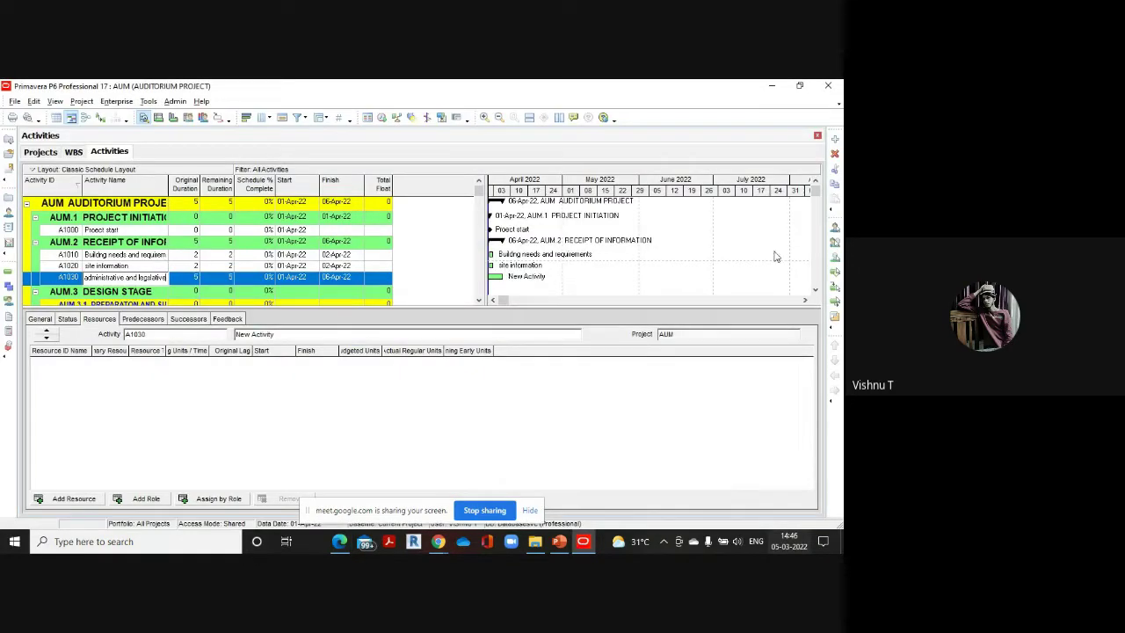
Add a new activity under AUM.3.1 Preparation and Submission, checking the PDF for its details
click(814, 290)
click(815, 290)
click(814, 290)
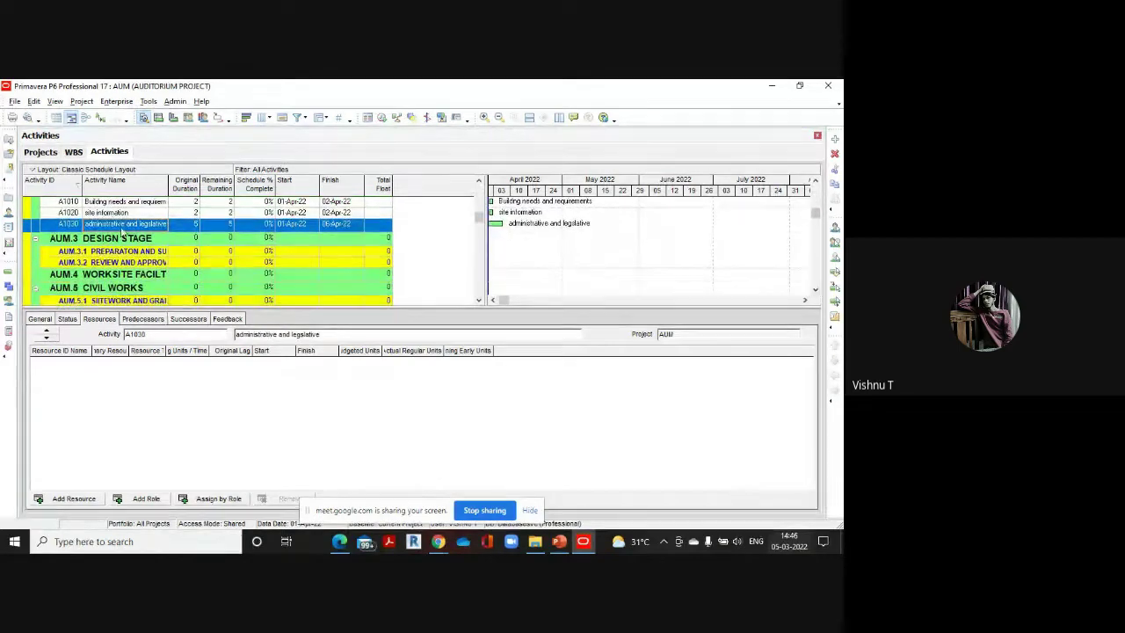
click(121, 252)
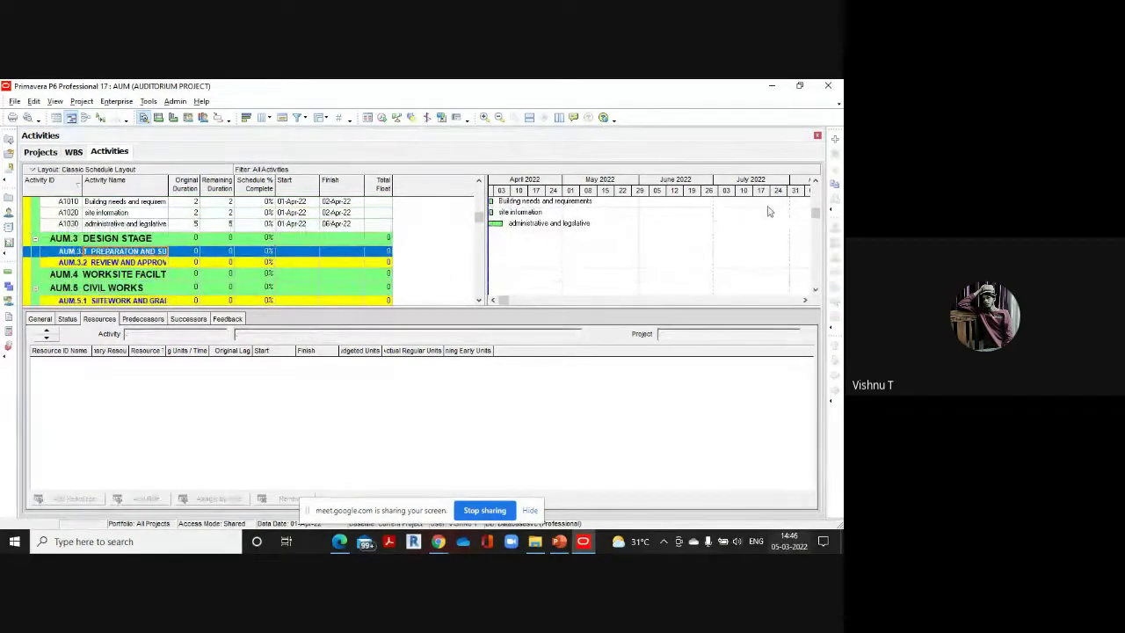
click(836, 139)
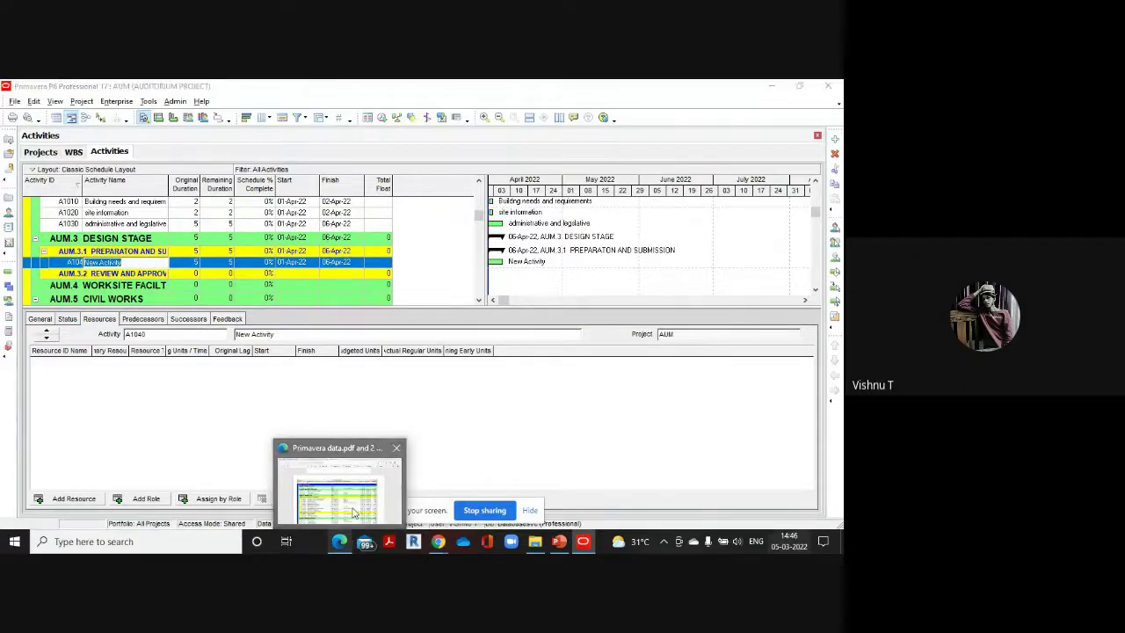
click(343, 487)
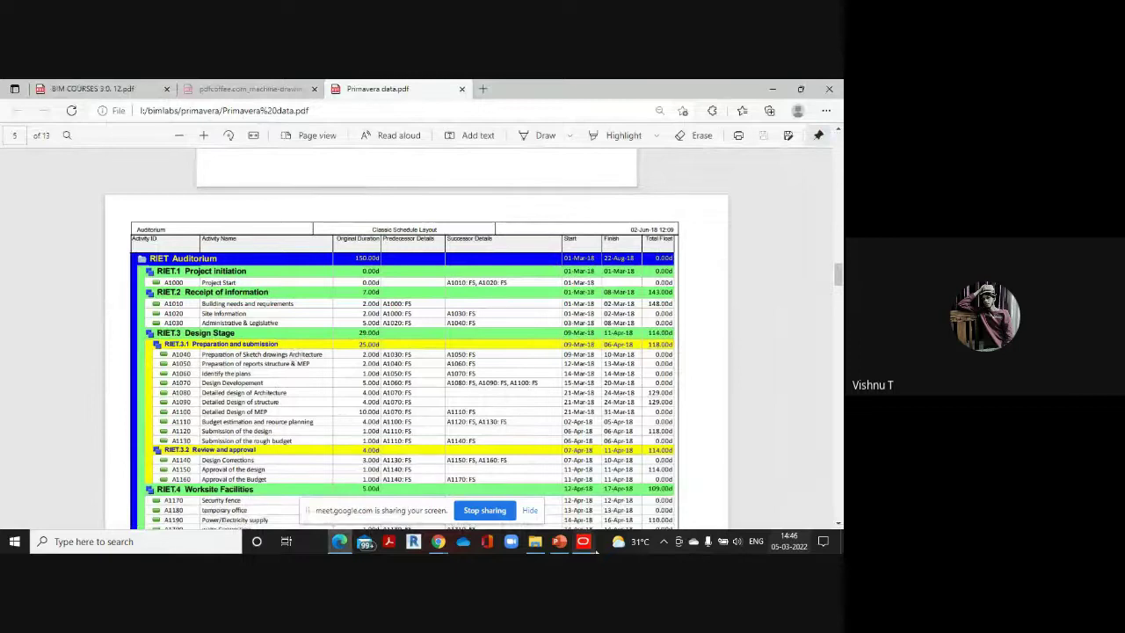
mouse_move(582, 541)
click(591, 487)
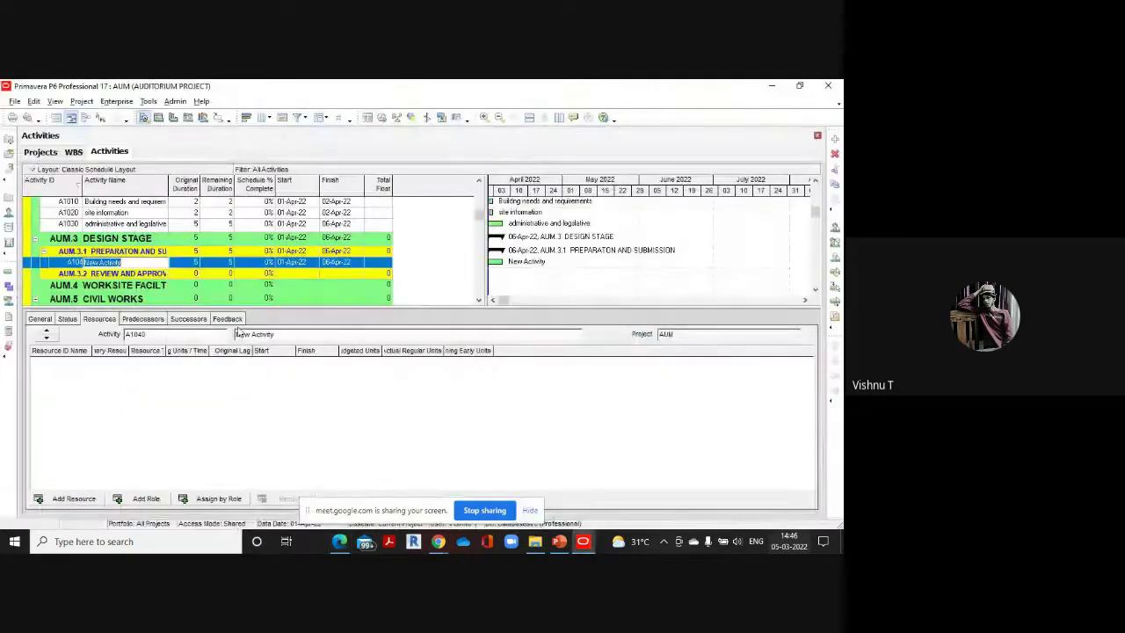
Name A1040 'preparation of sketch drawings architecture' and widen the Activity ID and Name columns
click(135, 262)
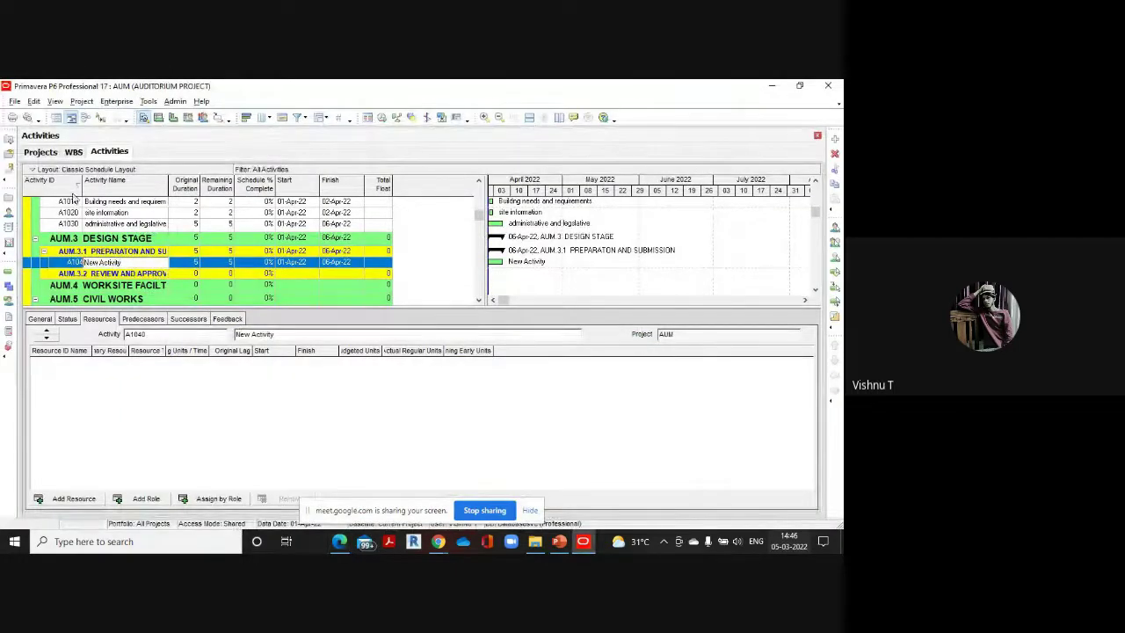
key(Escape)
drag(99, 186, 118, 187)
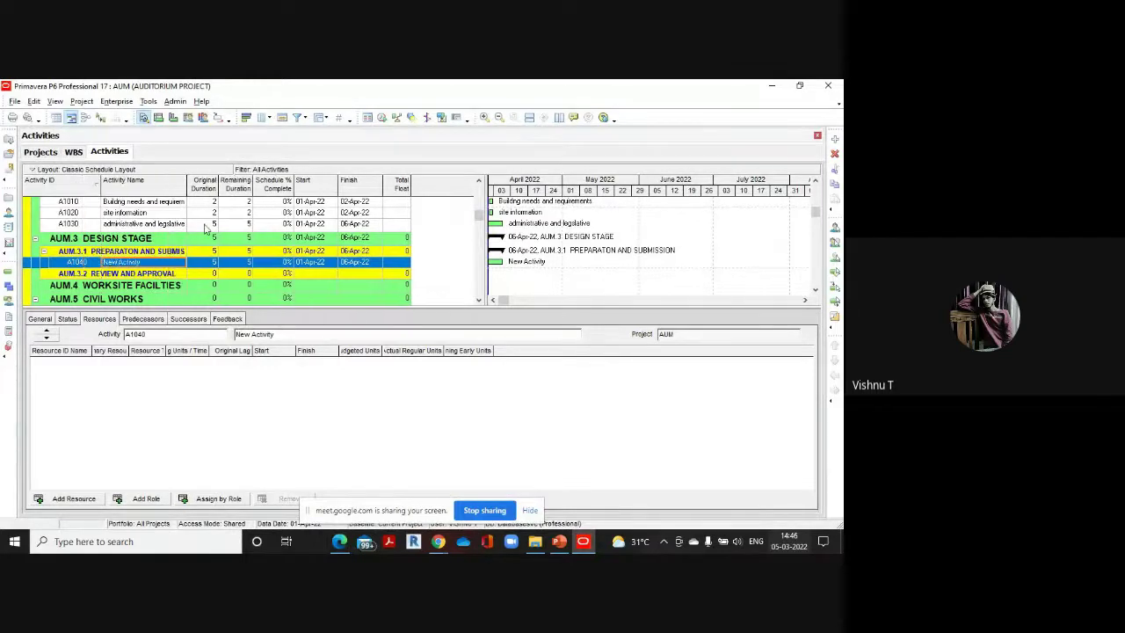
click(158, 262)
text(p)
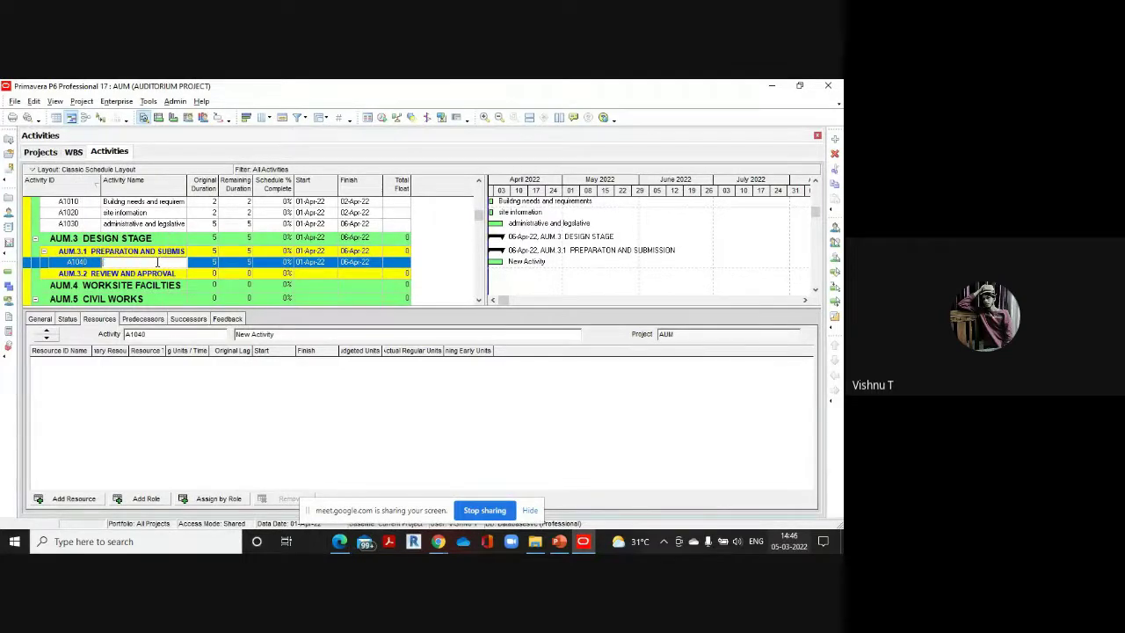
text(reparat)
text(ion of sketch dra)
text(wings an)
key(BackSpace)
text(rchite)
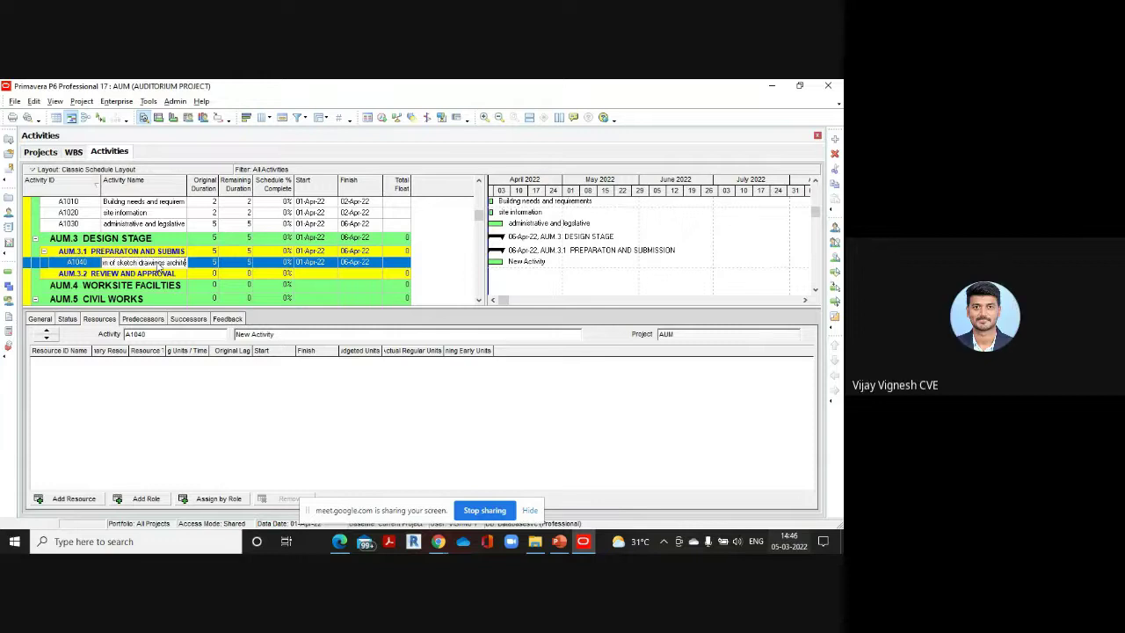
text(cture)
drag(188, 183, 222, 183)
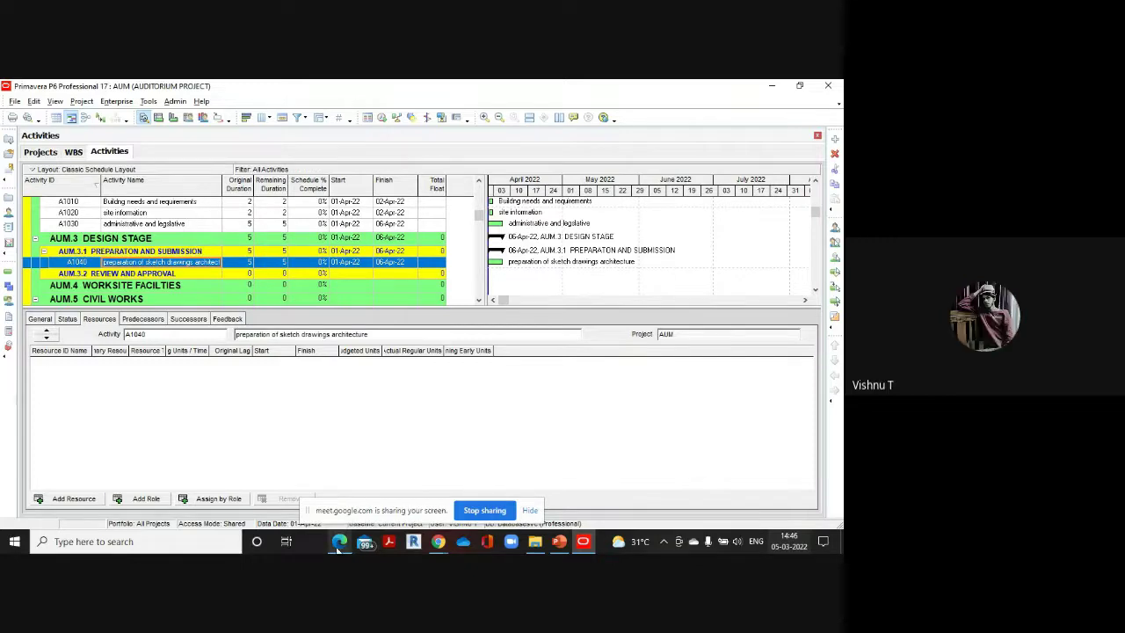
Check the reference PDF and set A1040's original duration to 2 days
click(343, 463)
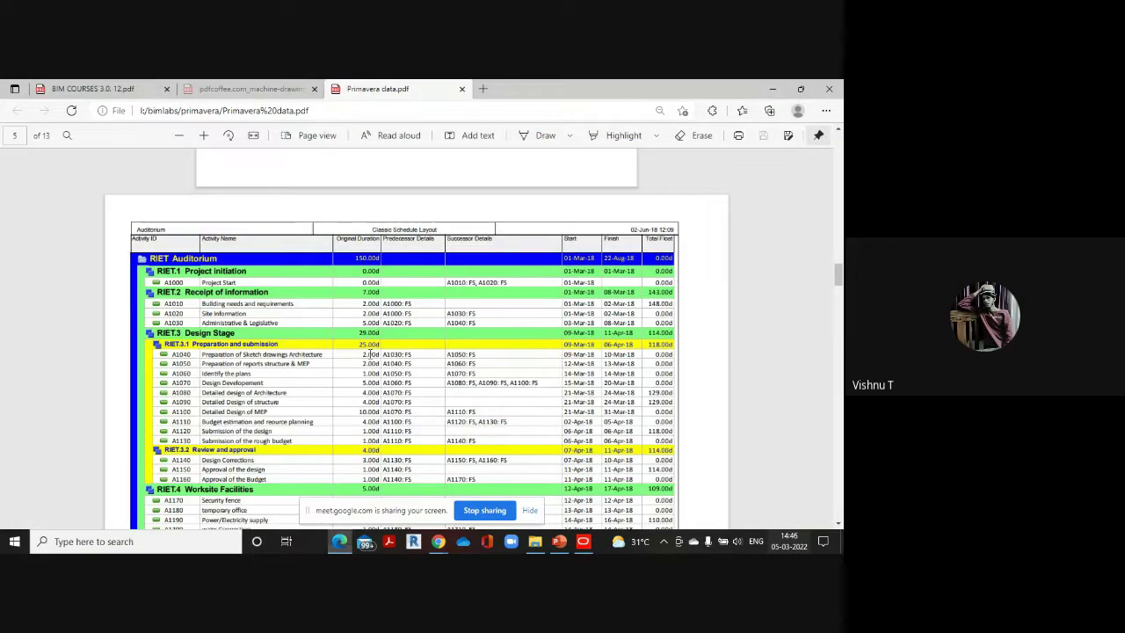
mouse_move(582, 541)
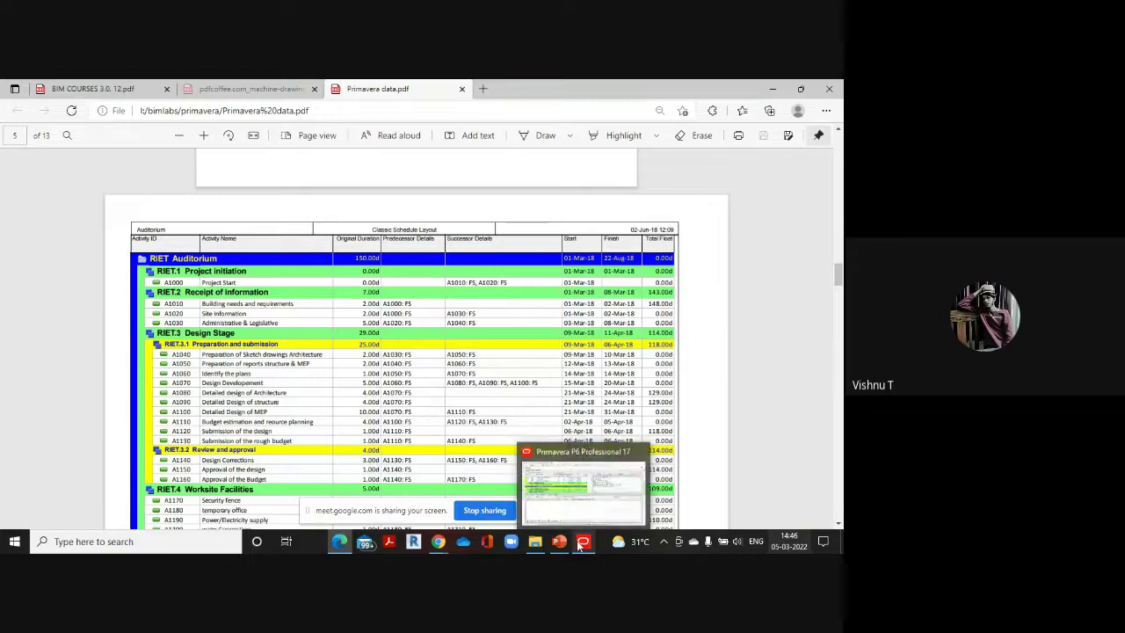
click(579, 500)
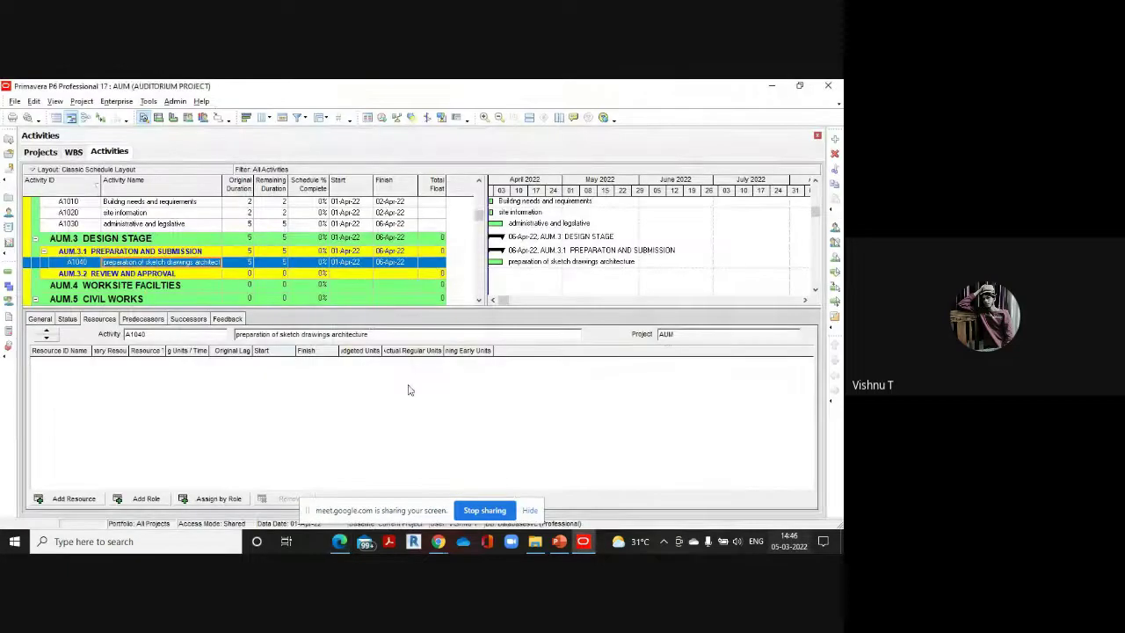
click(248, 262)
text(2)
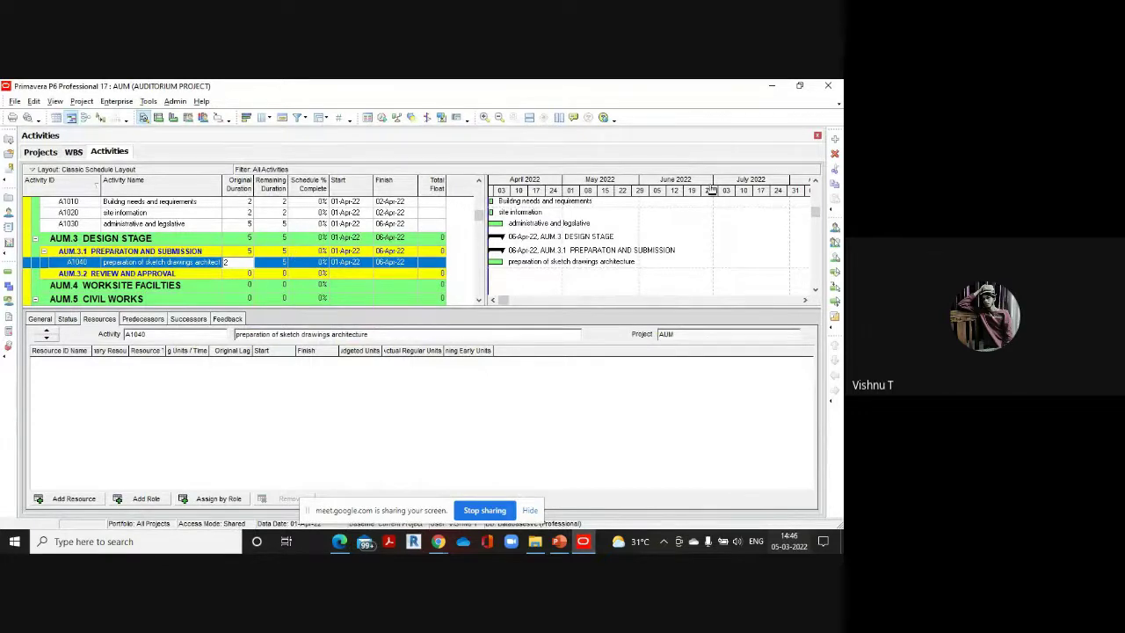
Add activity A1050 under AUM.3.1 and begin typing its name 'pre'
click(835, 140)
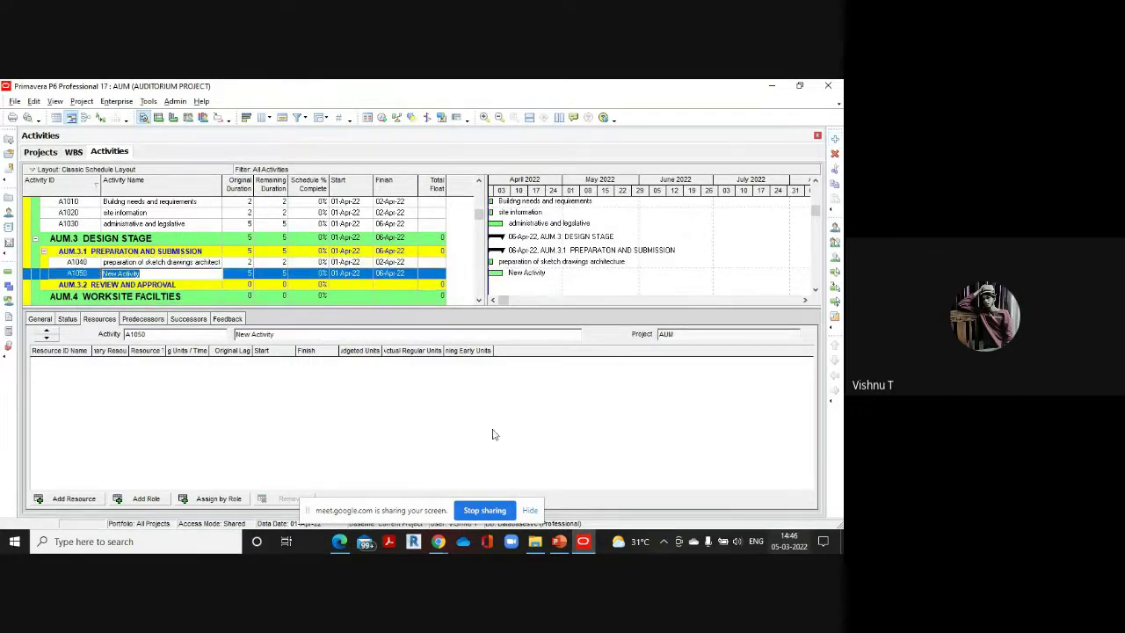
click(341, 542)
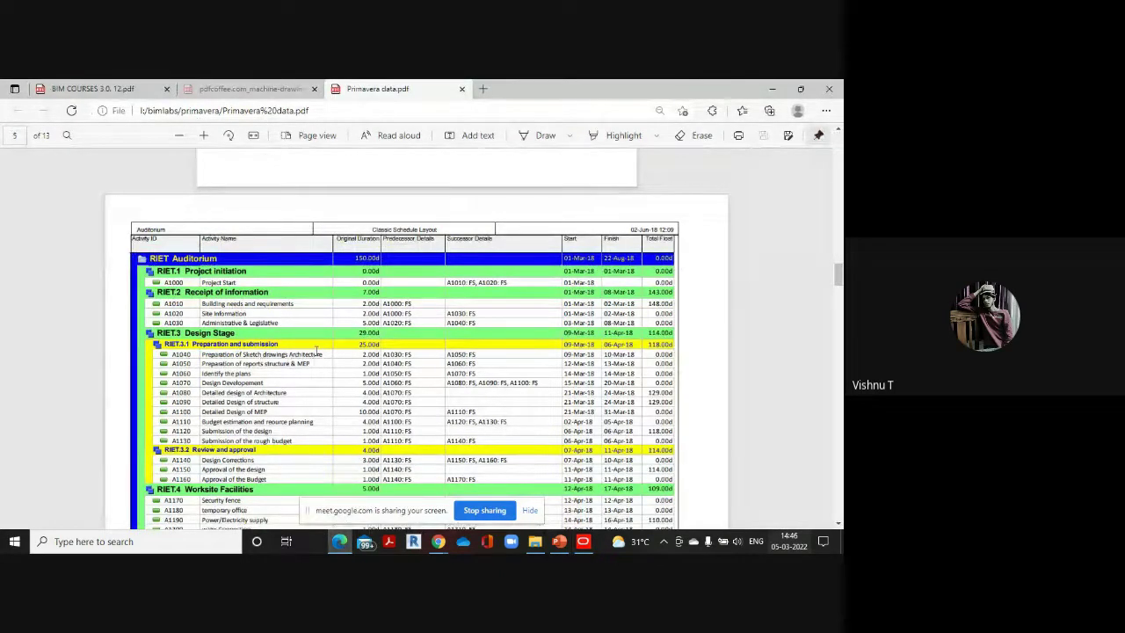
mouse_move(583, 541)
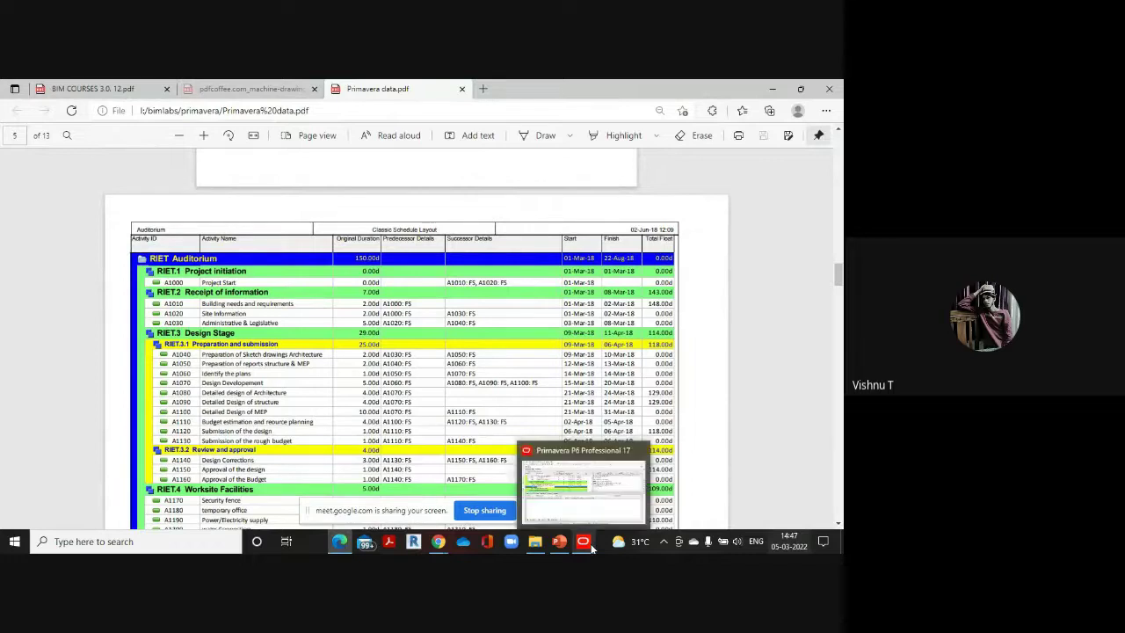
click(594, 485)
text(pre)
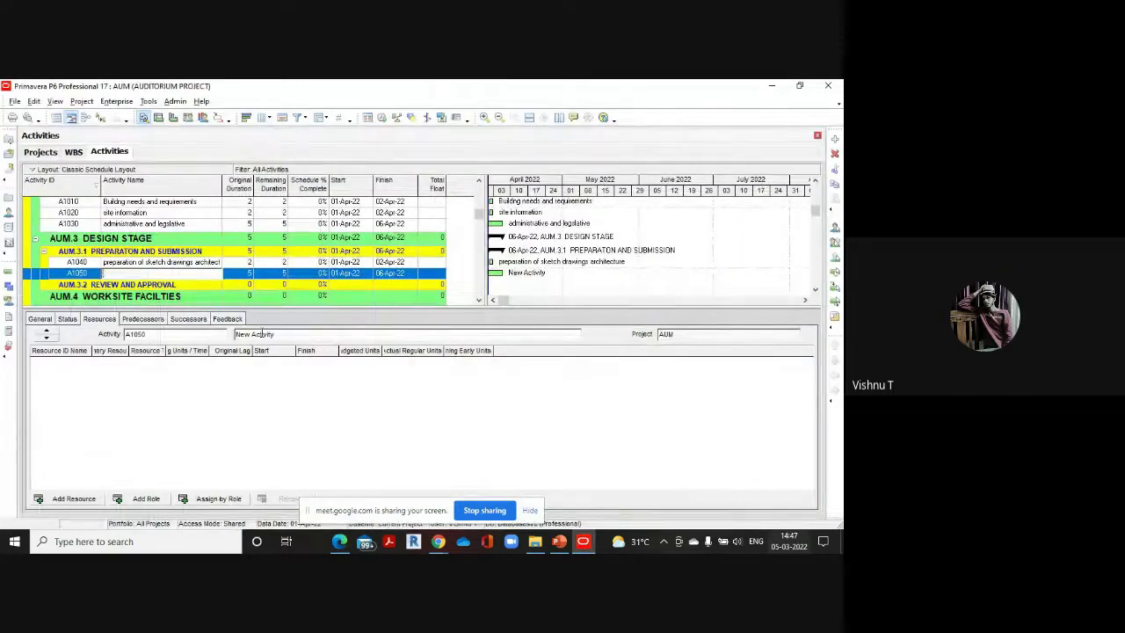
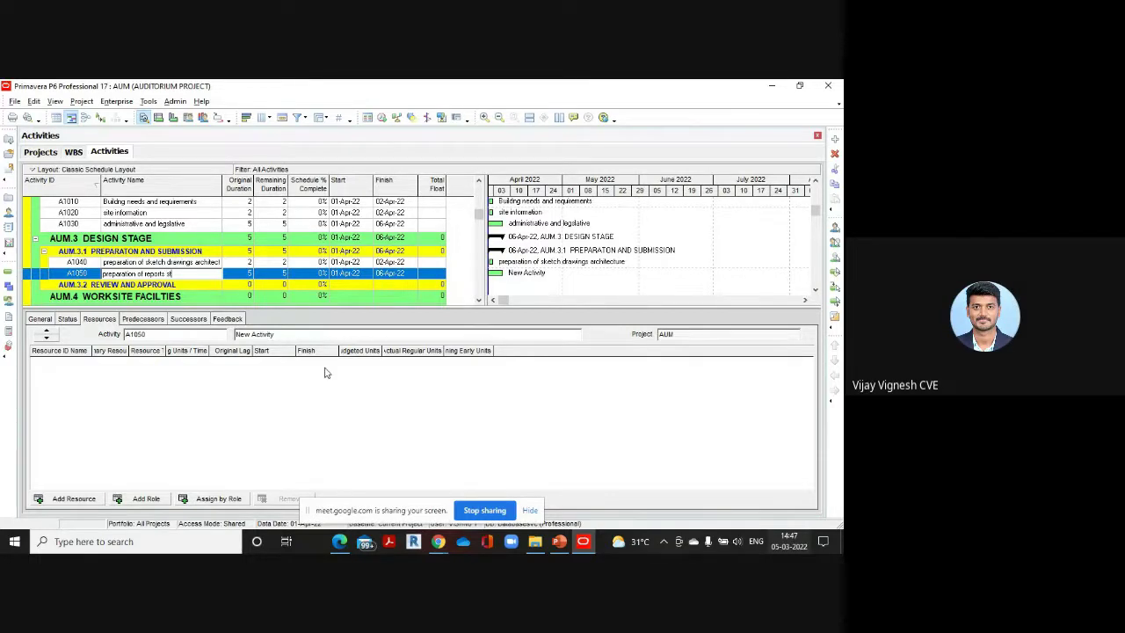
Finish naming A1050 'preparation of reports structure and MEP' and give it 2 days
text(ucture and MEP)
click(247, 273)
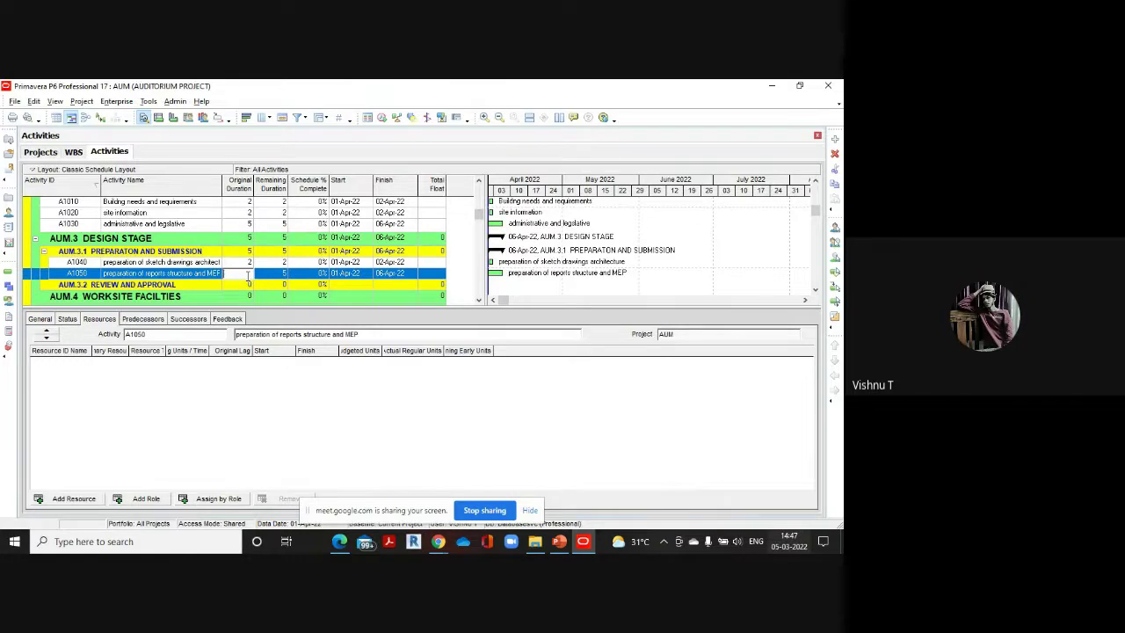
text(2)
click(339, 497)
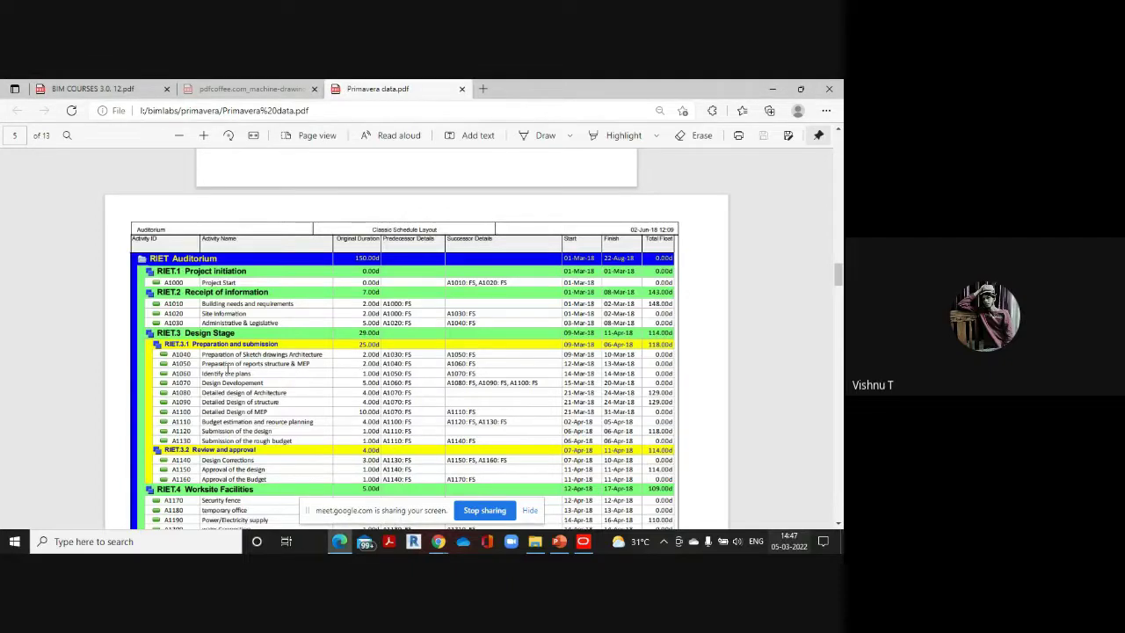
click(582, 540)
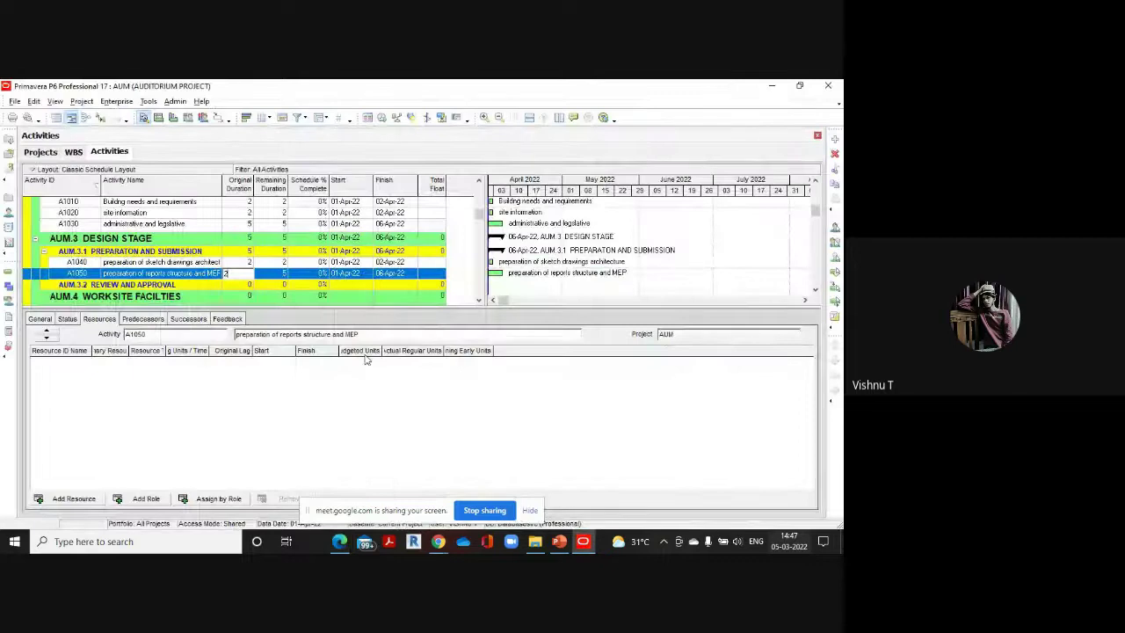
Add A1060 'Identify the plan' with a 1-day duration
click(834, 139)
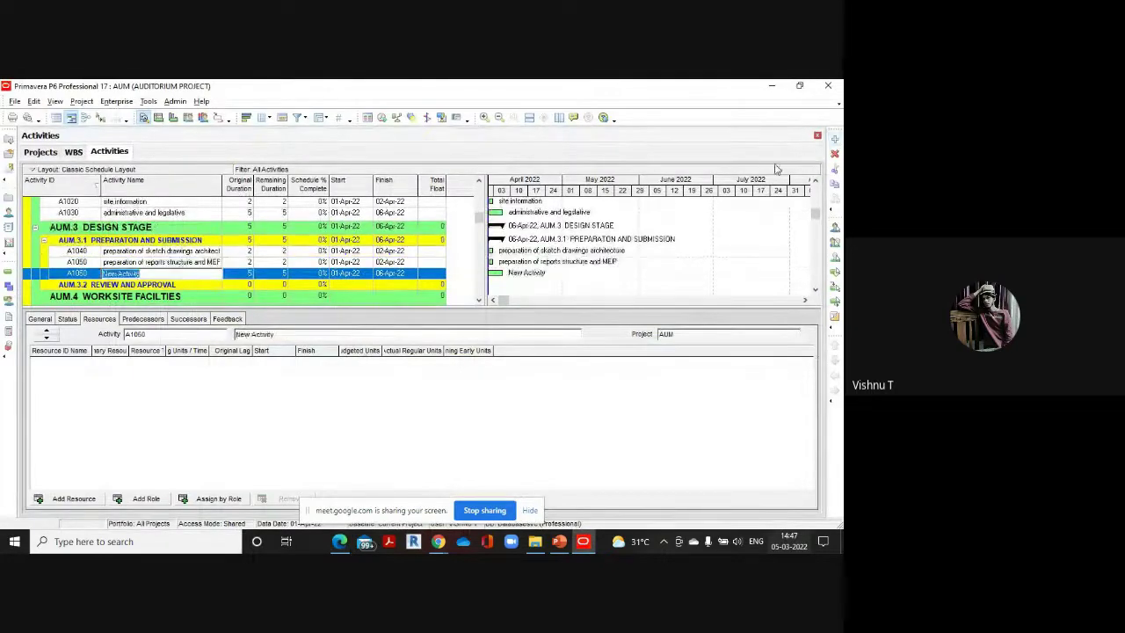
key(BackSpace)
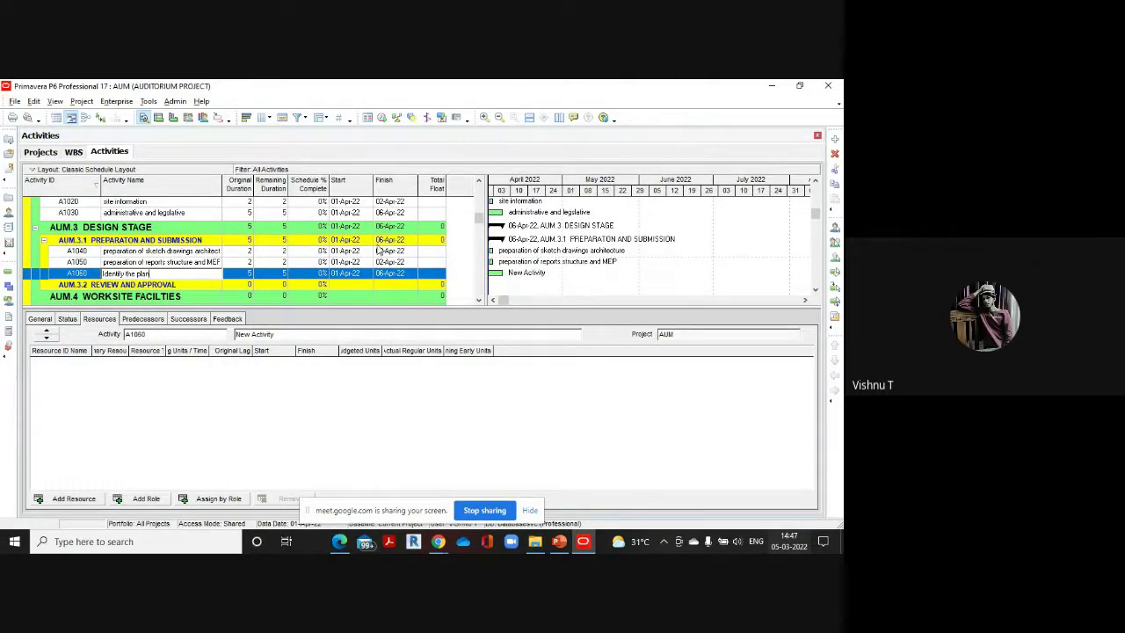
click(241, 275)
text(2)
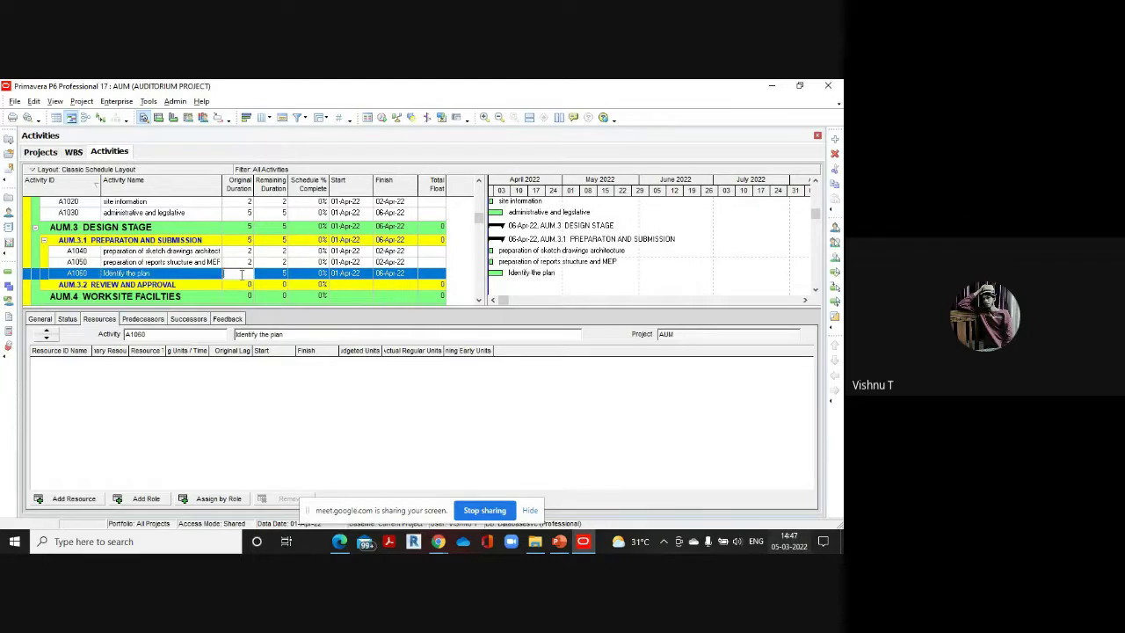
text(1)
click(833, 141)
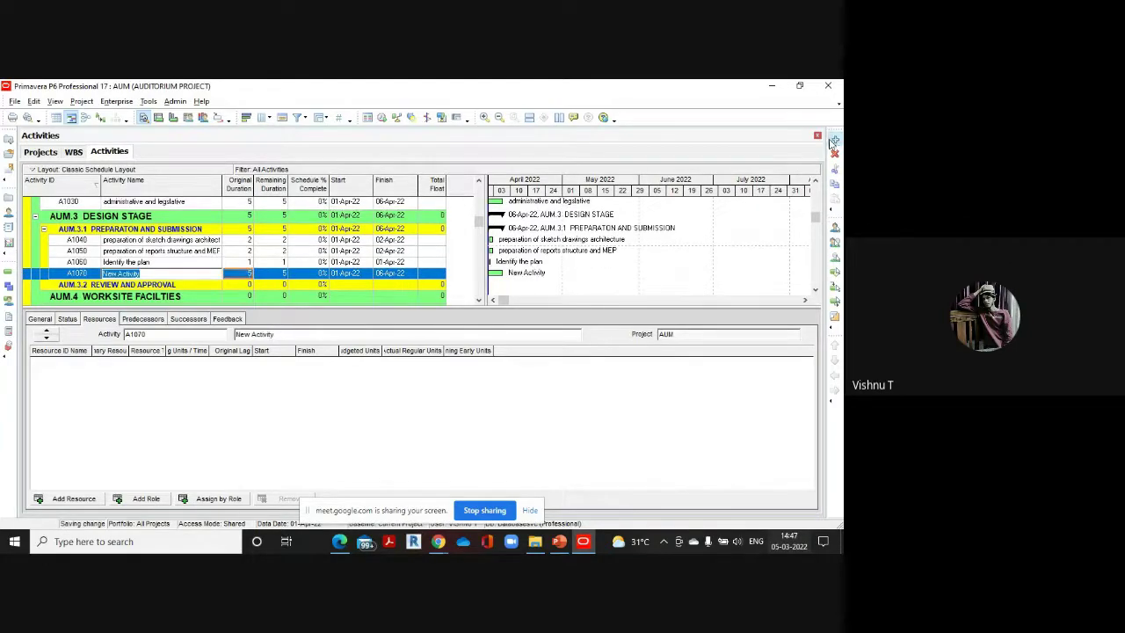
Name A1070 'design development' at 5 days, checking the reference PDF
click(341, 541)
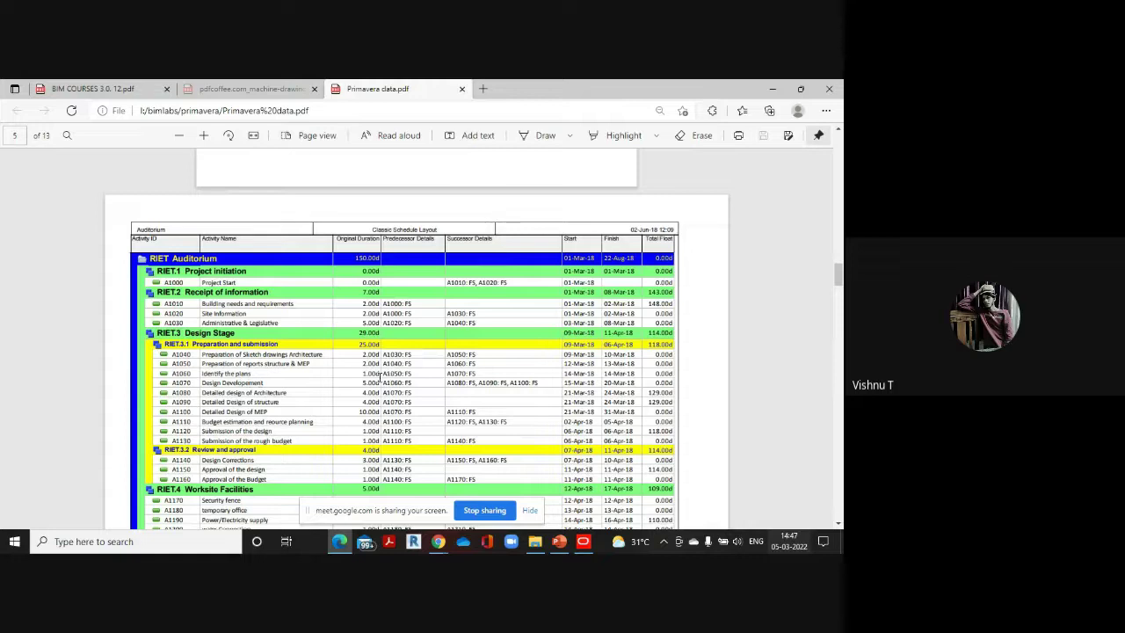
mouse_move(588, 539)
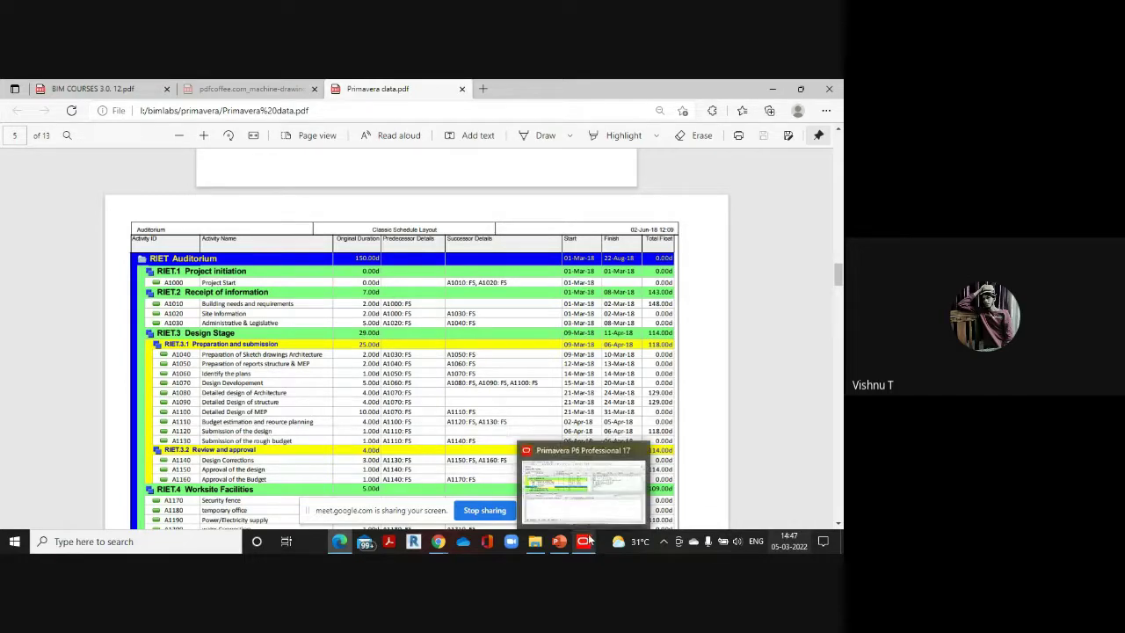
click(584, 484)
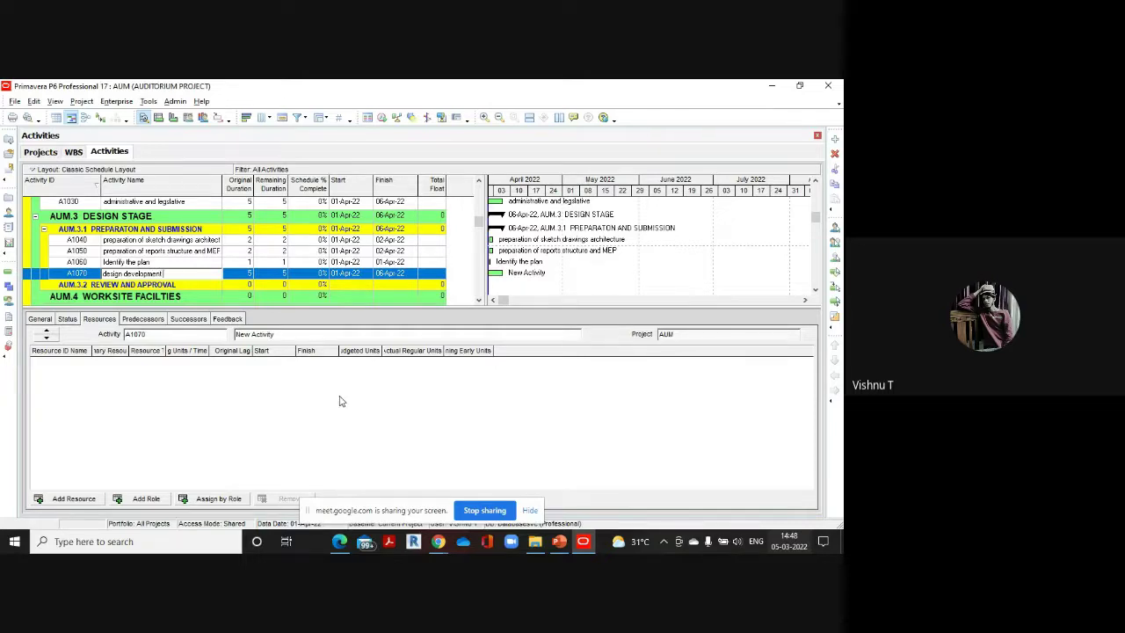
click(836, 141)
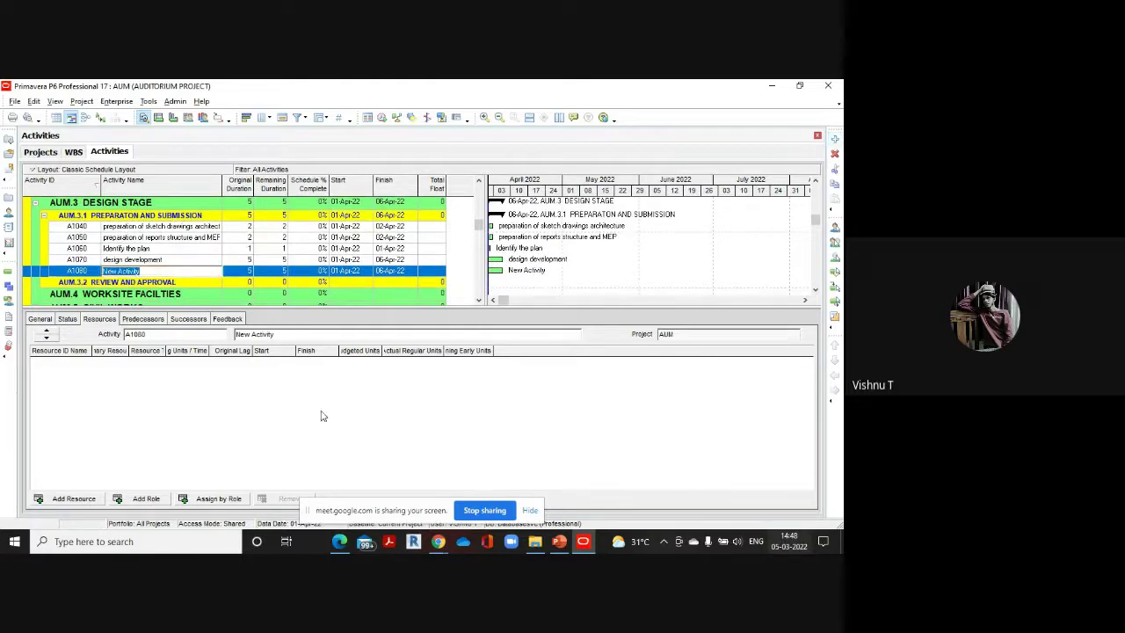
Name the new A1080 'detailed design of architecture' from the reference PDF
mouse_move(339, 541)
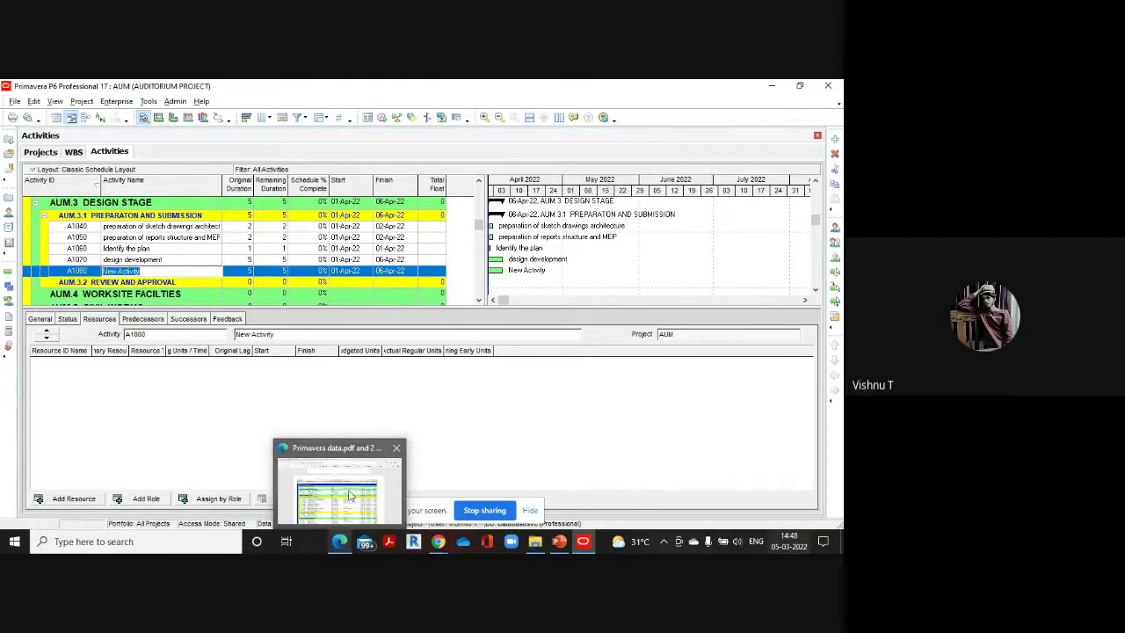
click(350, 495)
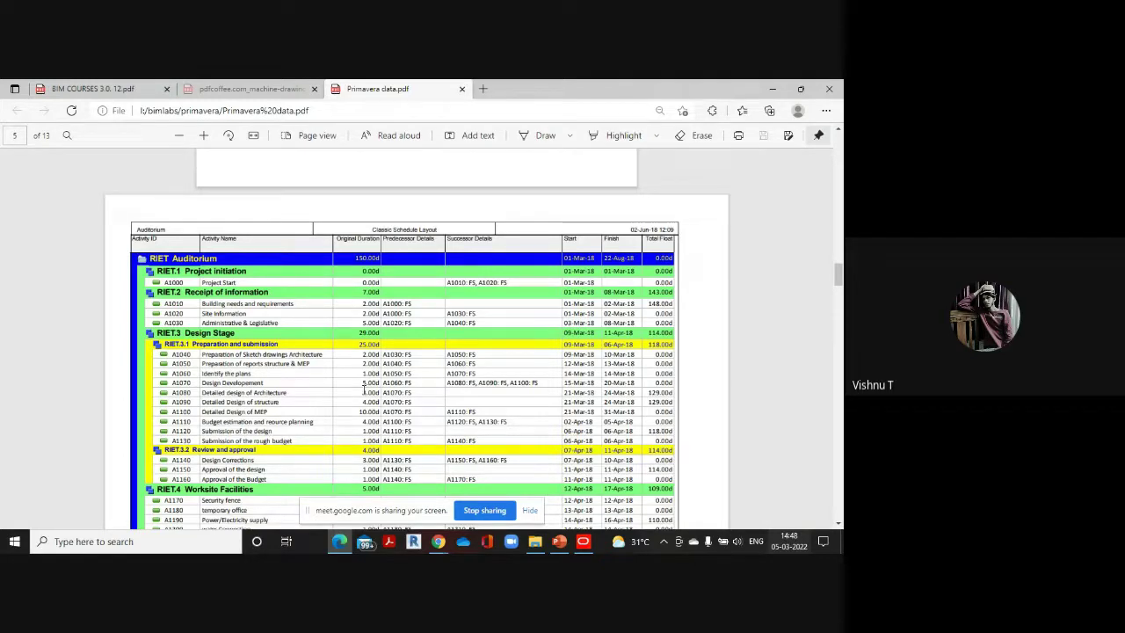
click(587, 514)
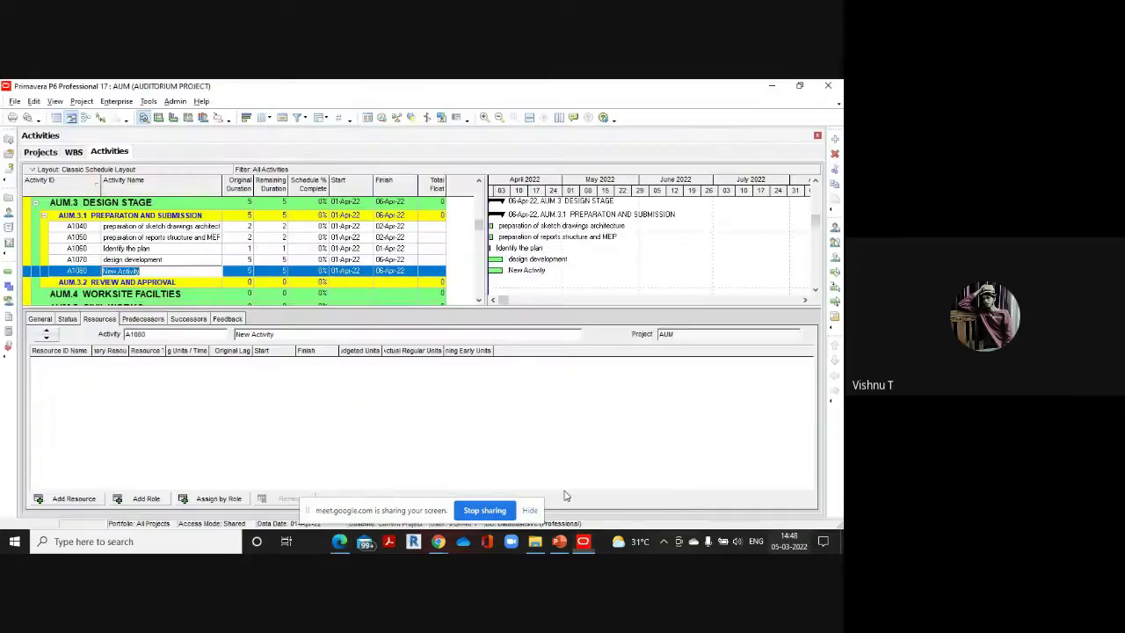
key(BackSpace)
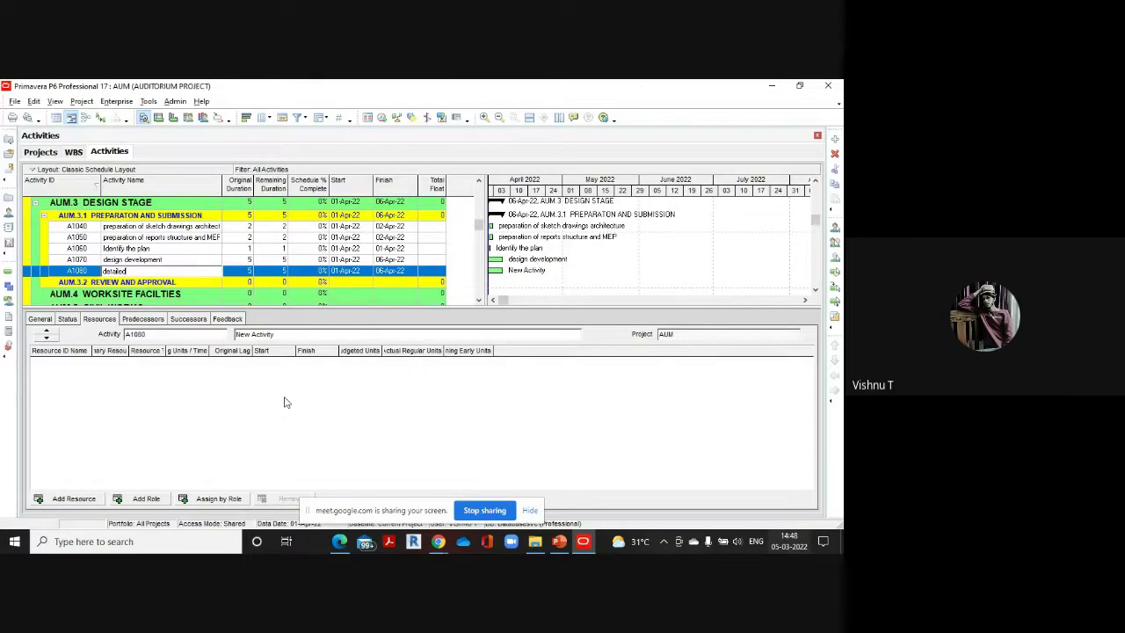
text(detailed design of architect)
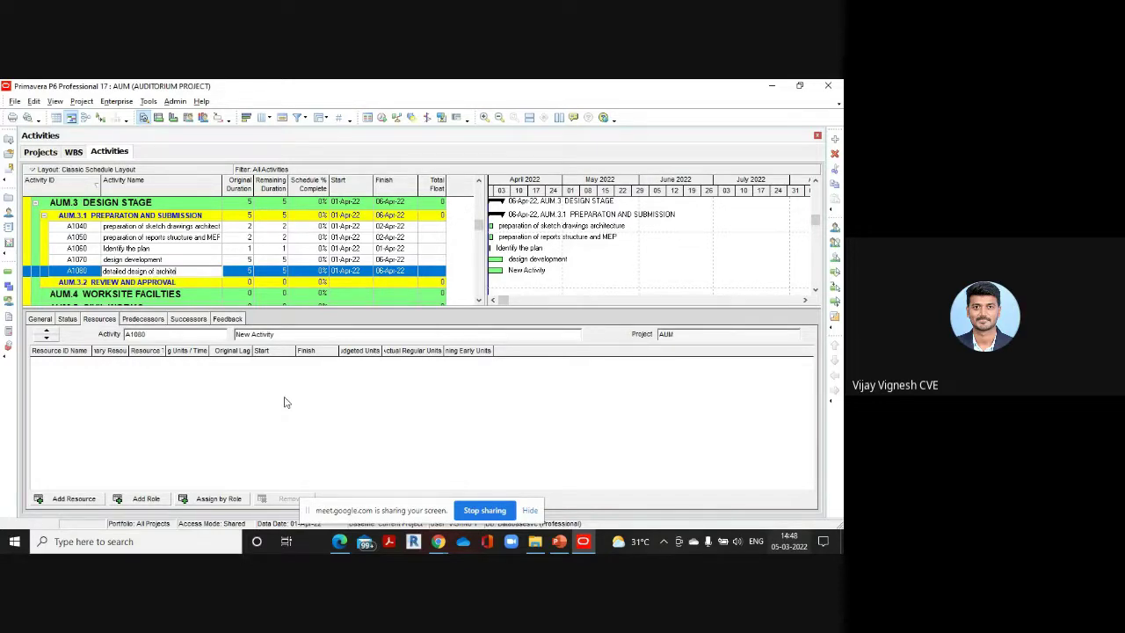
text(ure)
Give A1080 a 4-day original duration after checking the PDF
mouse_move(339, 541)
click(335, 508)
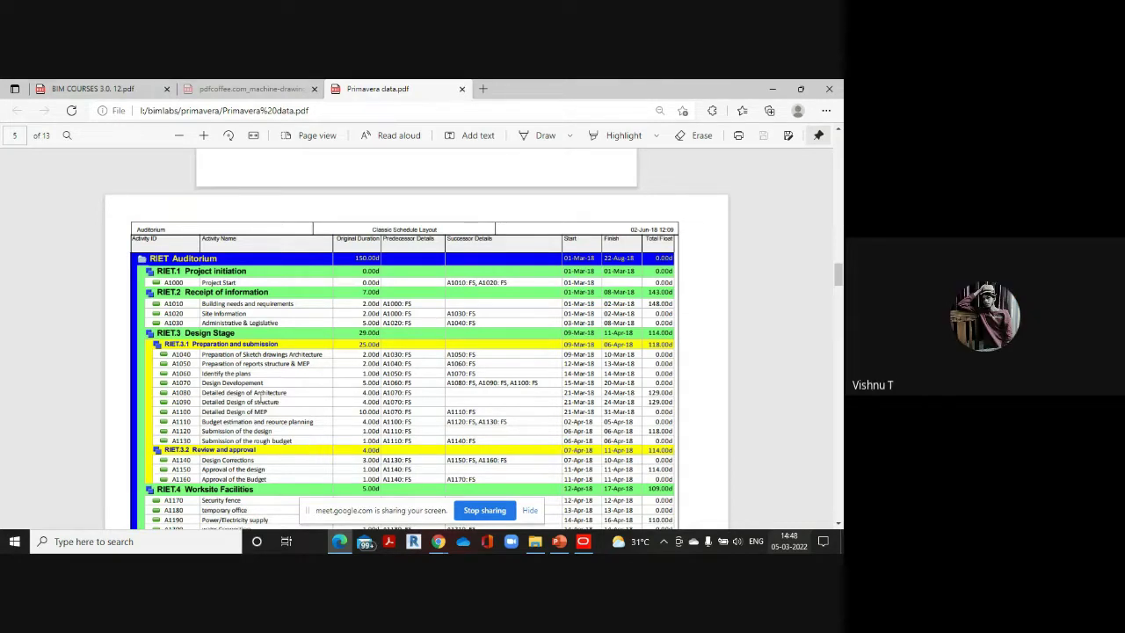
mouse_move(581, 543)
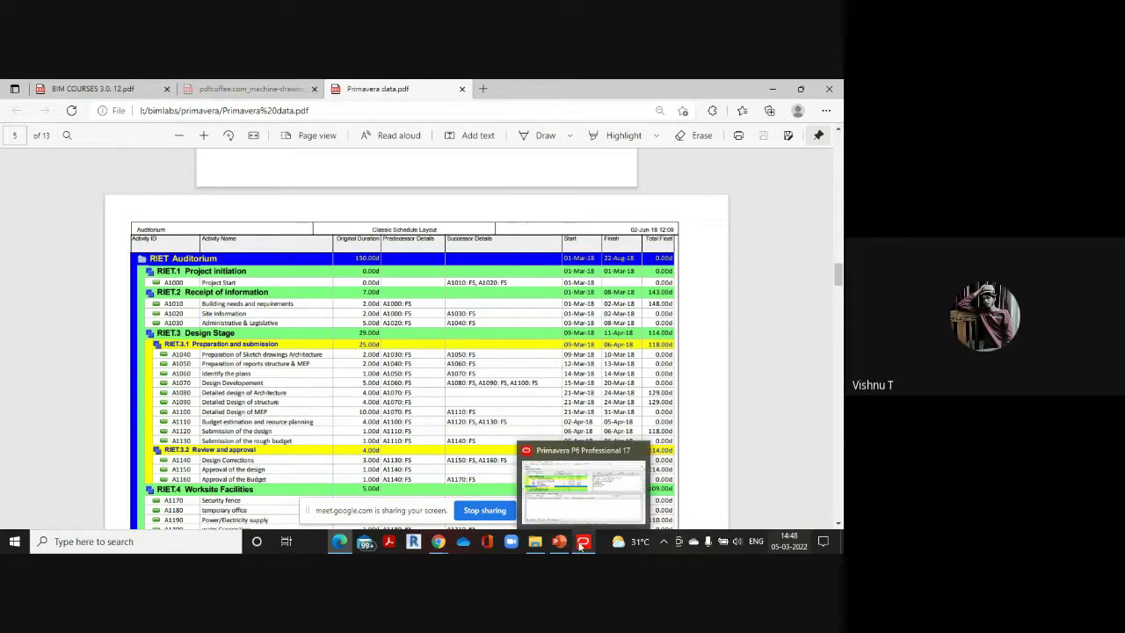
click(519, 479)
click(251, 270)
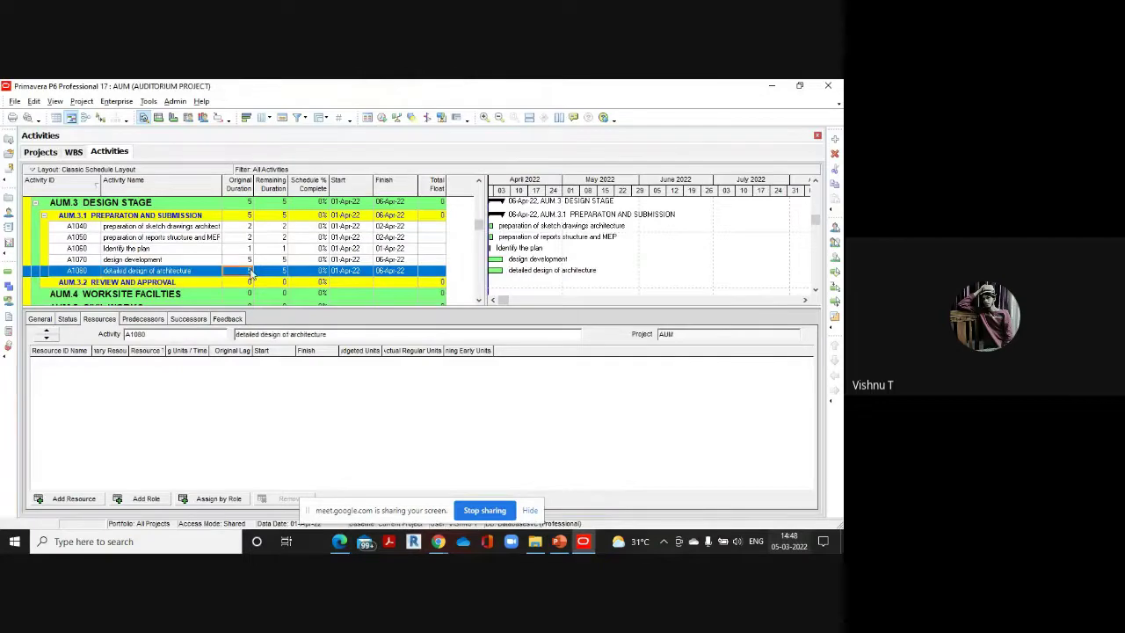
text(4)
Add A1090 'detailed design of structure' with a 4-day duration
click(834, 139)
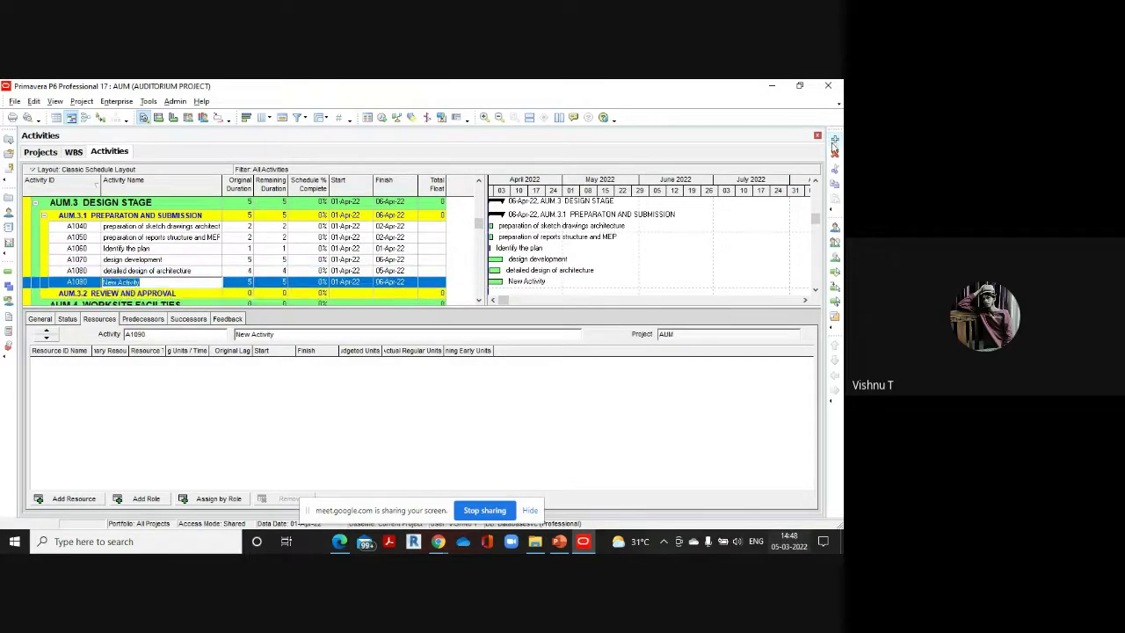
mouse_move(339, 542)
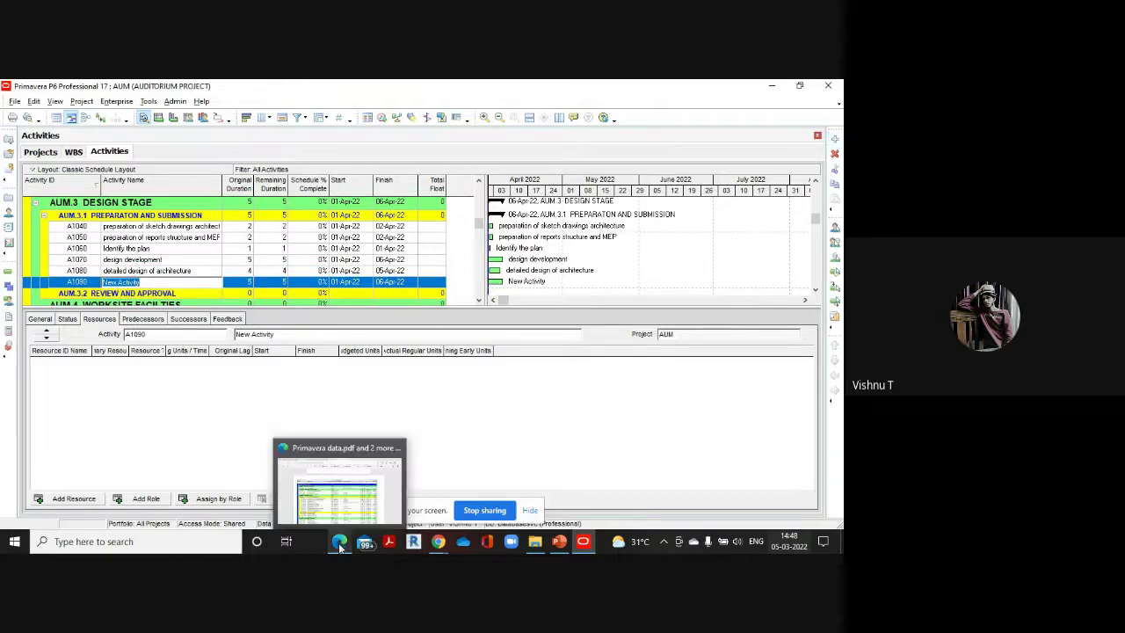
click(341, 503)
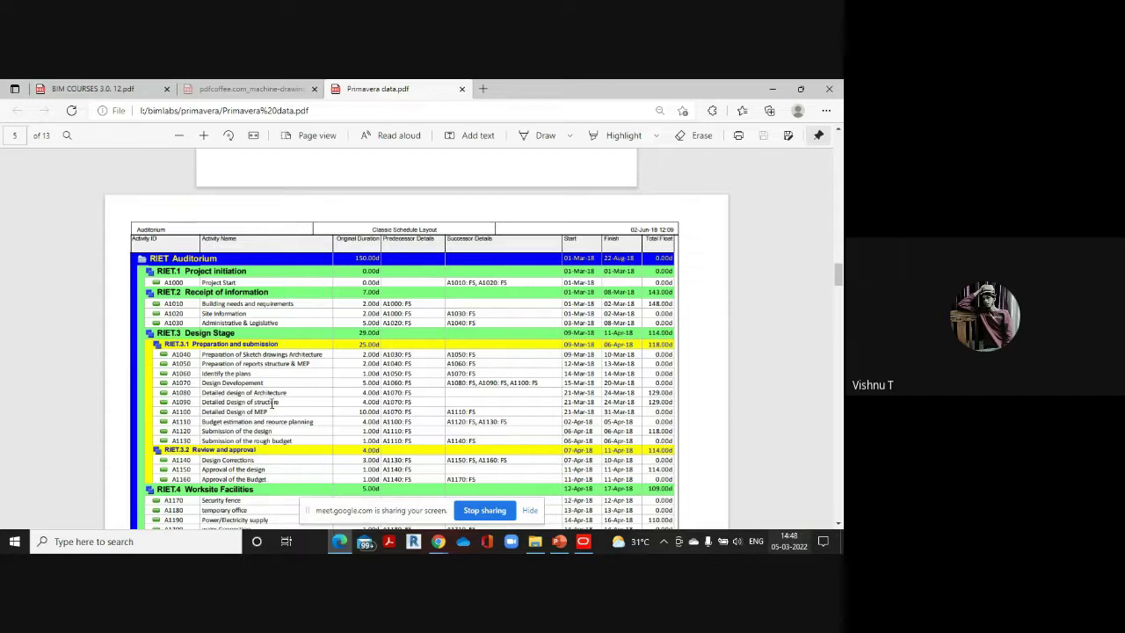
mouse_move(582, 541)
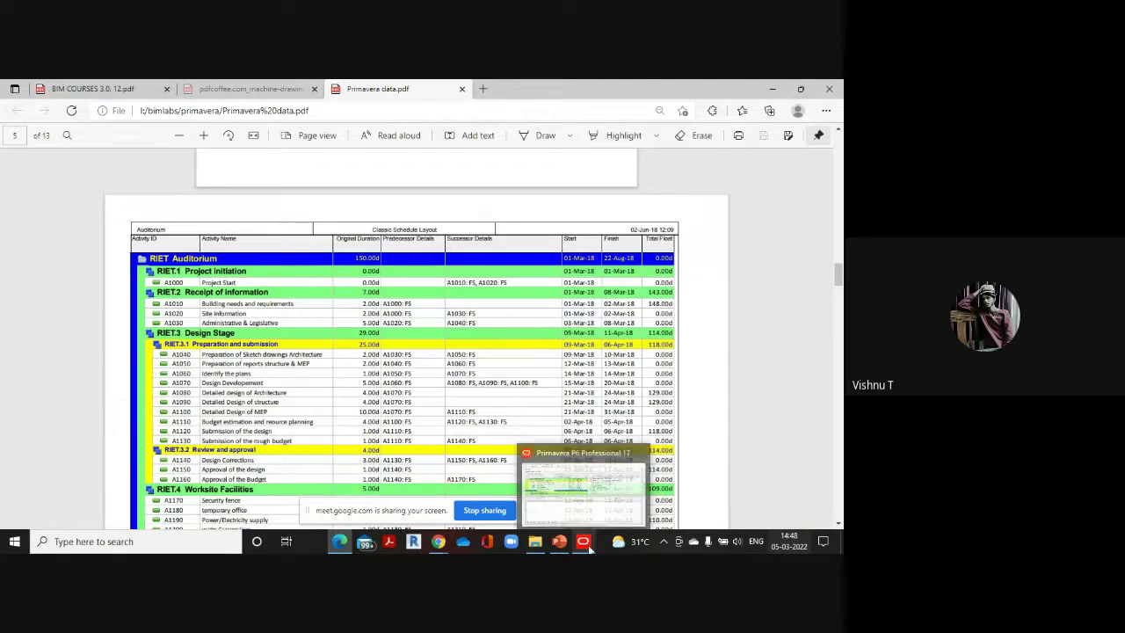
click(594, 499)
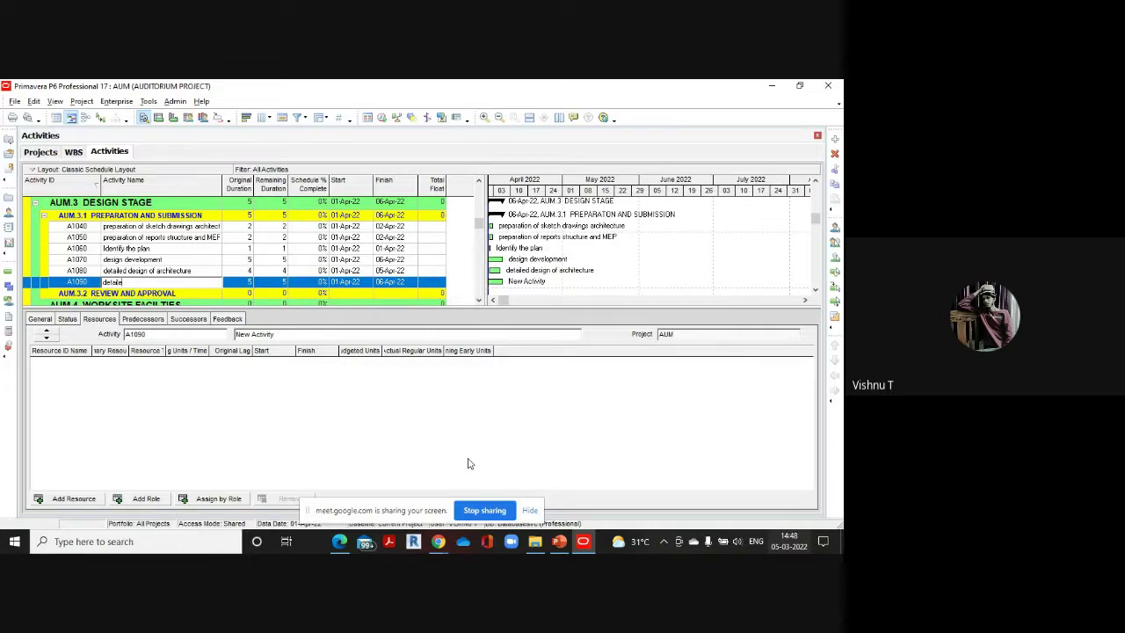
text(ign of structure)
click(243, 282)
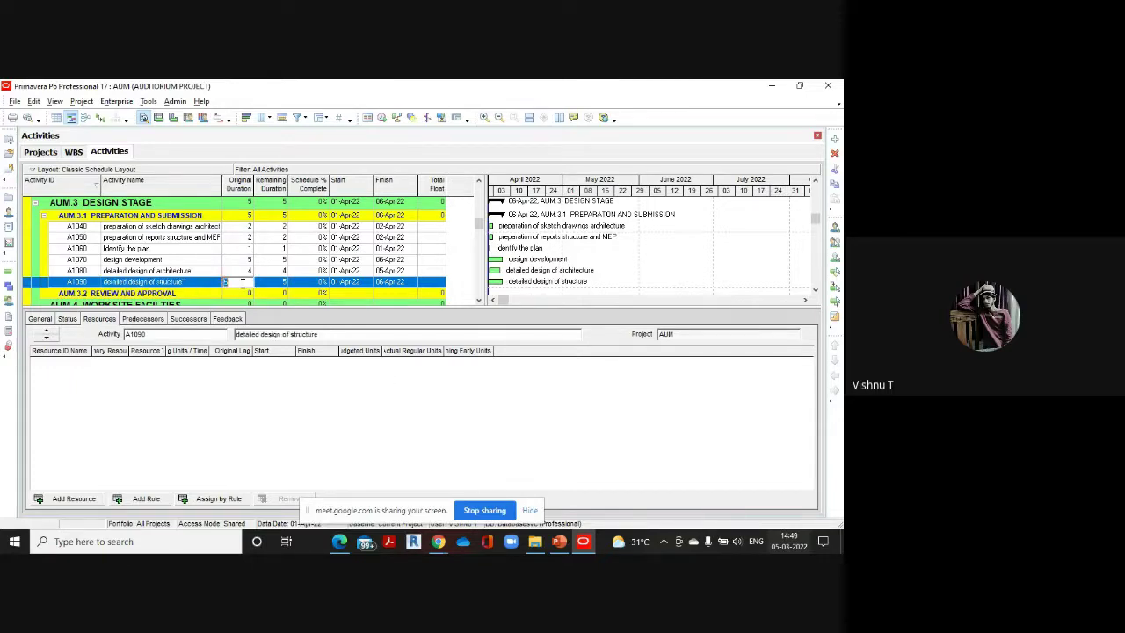
text(4)
Add A1100 'detailed design of mep' with a 10-day duration
click(835, 139)
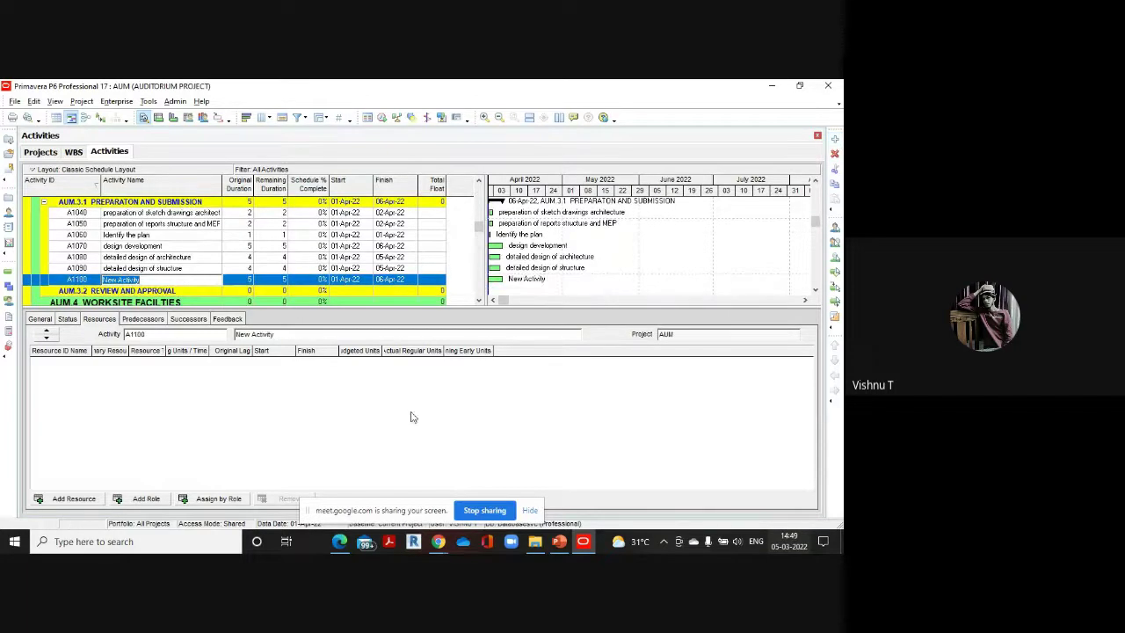
mouse_move(340, 537)
click(347, 473)
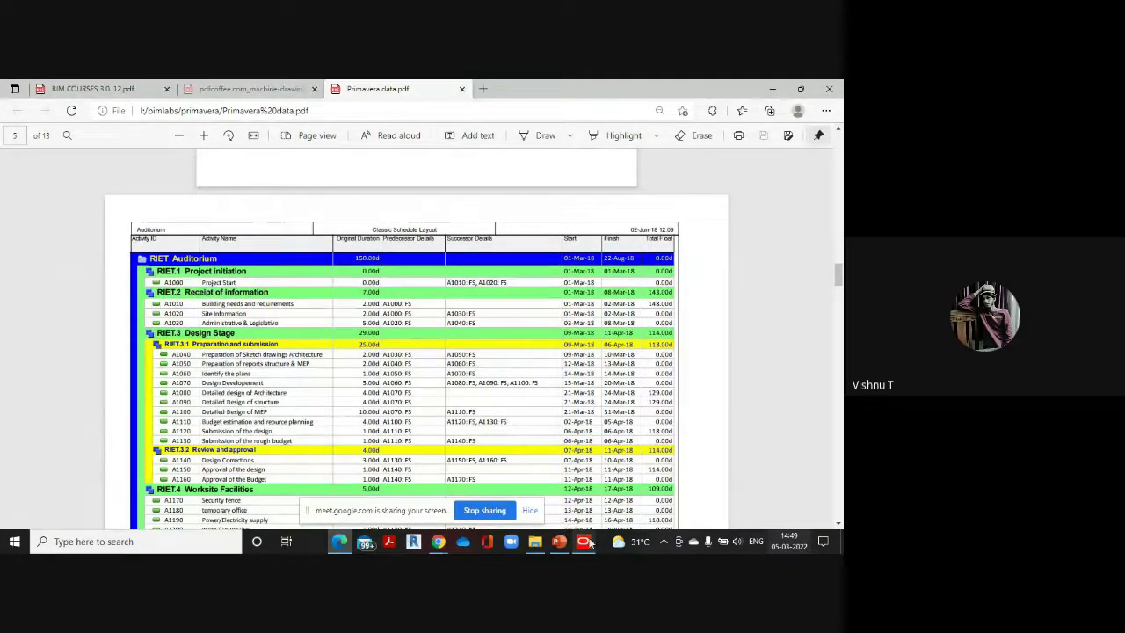
mouse_move(583, 540)
click(518, 461)
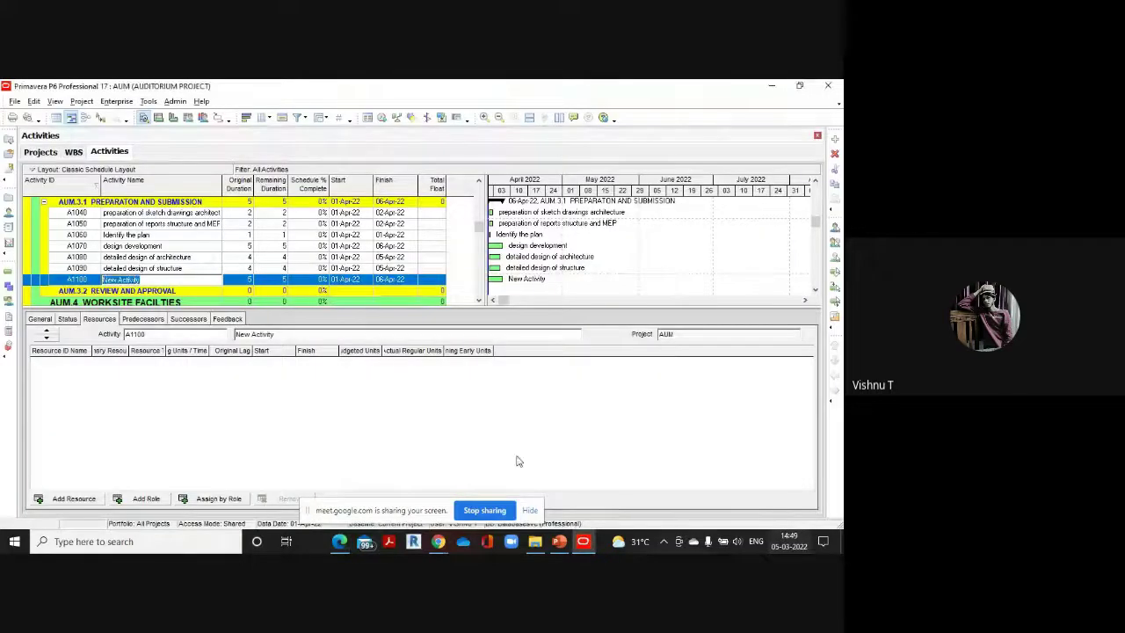
key(BackSpace)
text(detail)
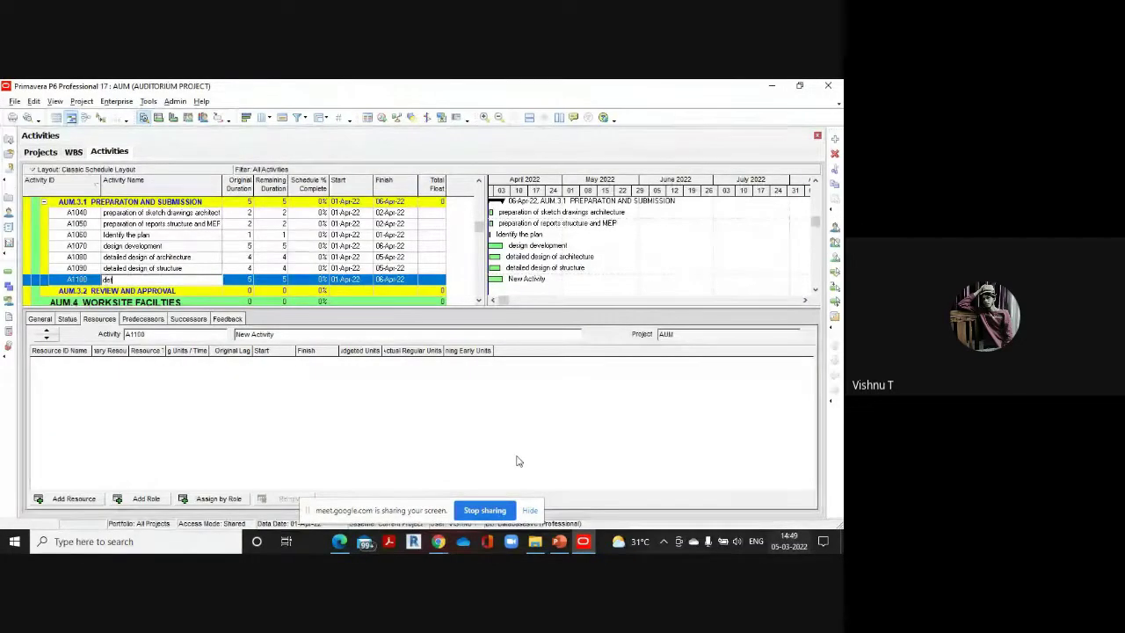
text(ed design of me)
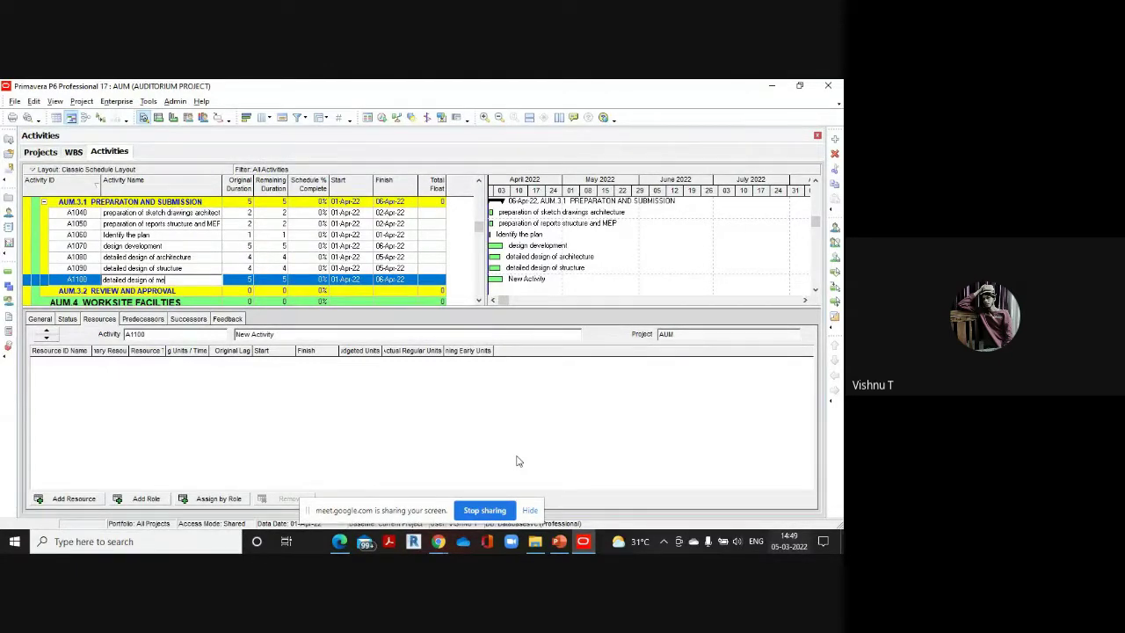
text(p)
click(238, 282)
text(10)
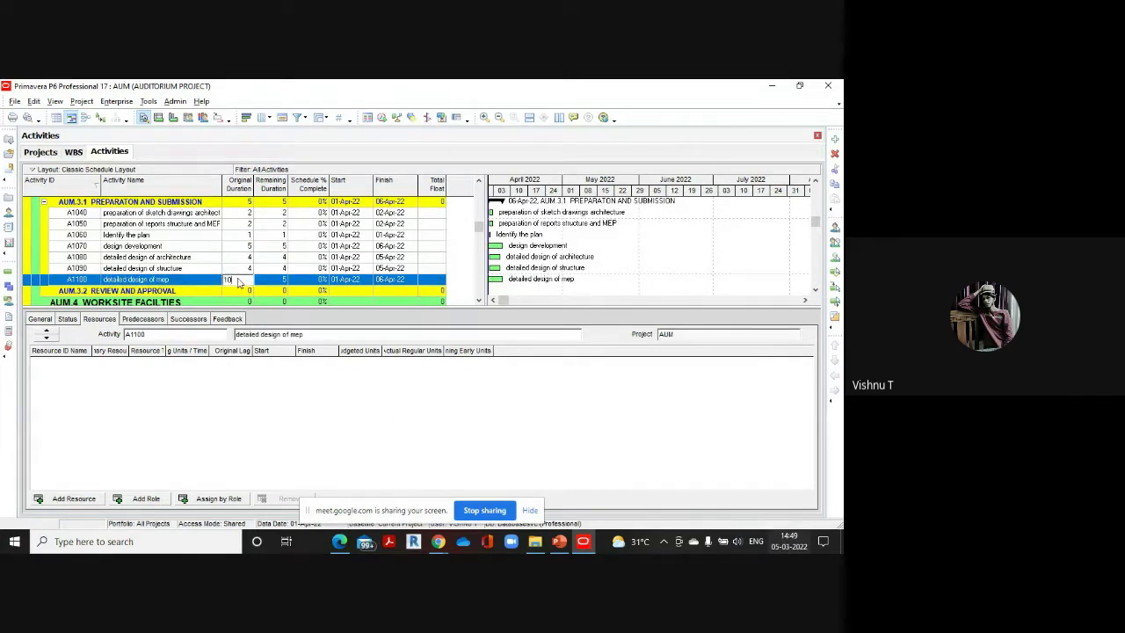
click(833, 139)
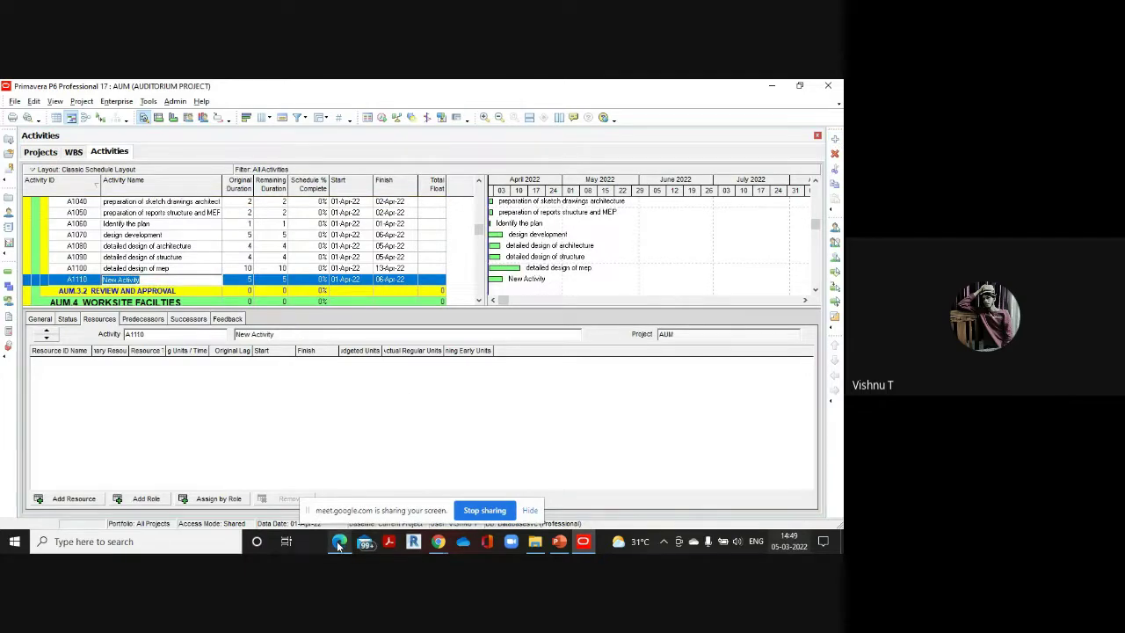
Name A1110 'Budget estimation and resource planning' as listed in the reference PDF
mouse_move(339, 541)
click(338, 503)
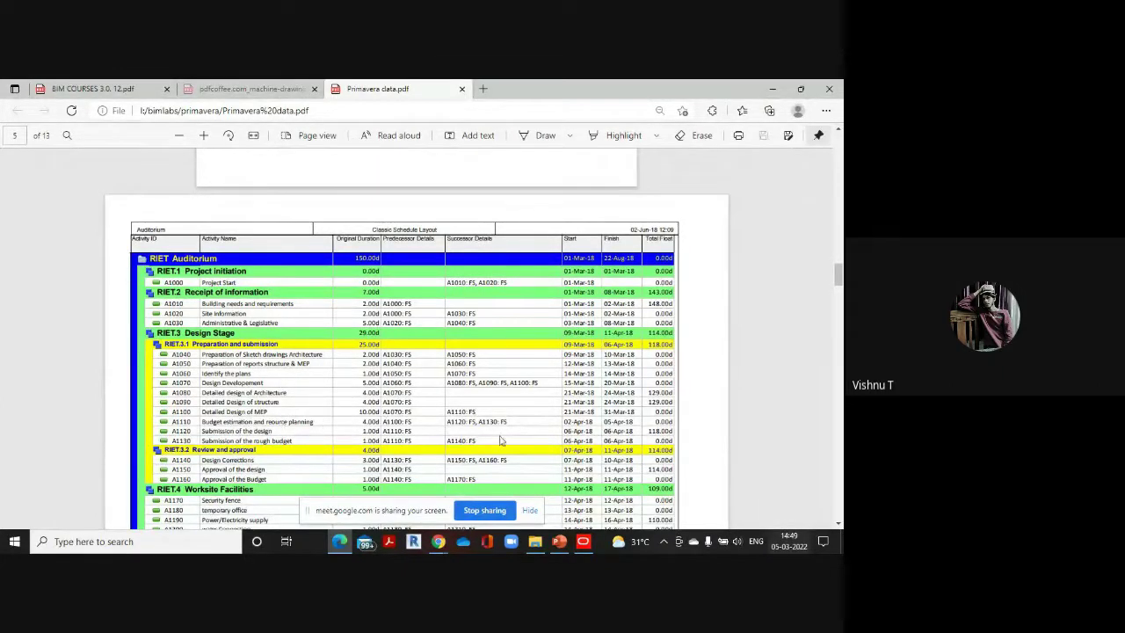
click(593, 541)
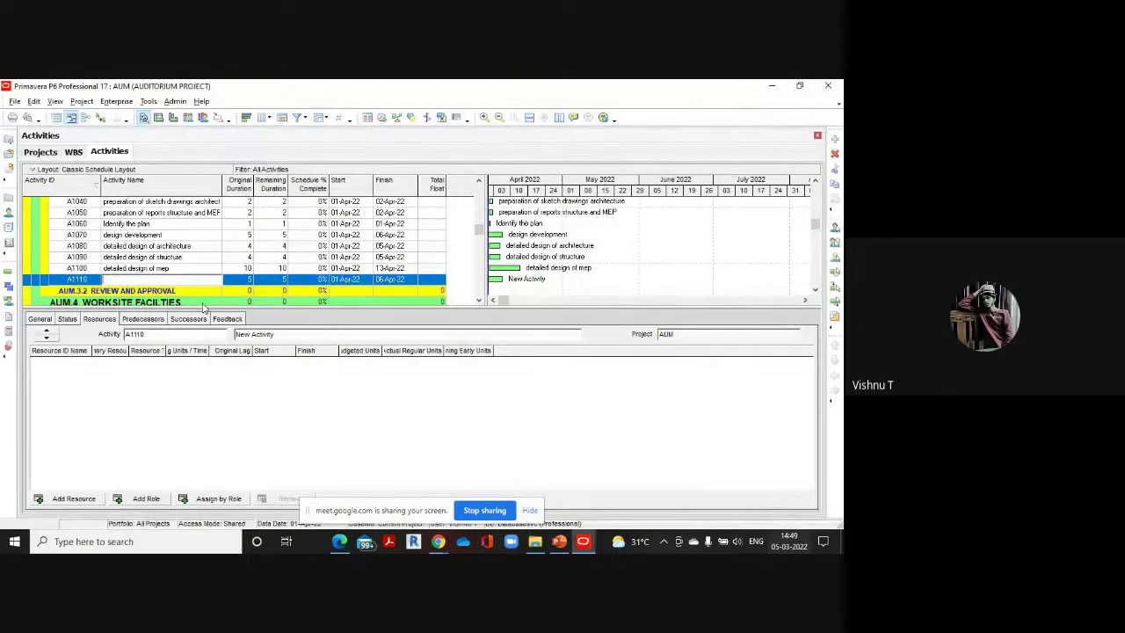
text(Budget)
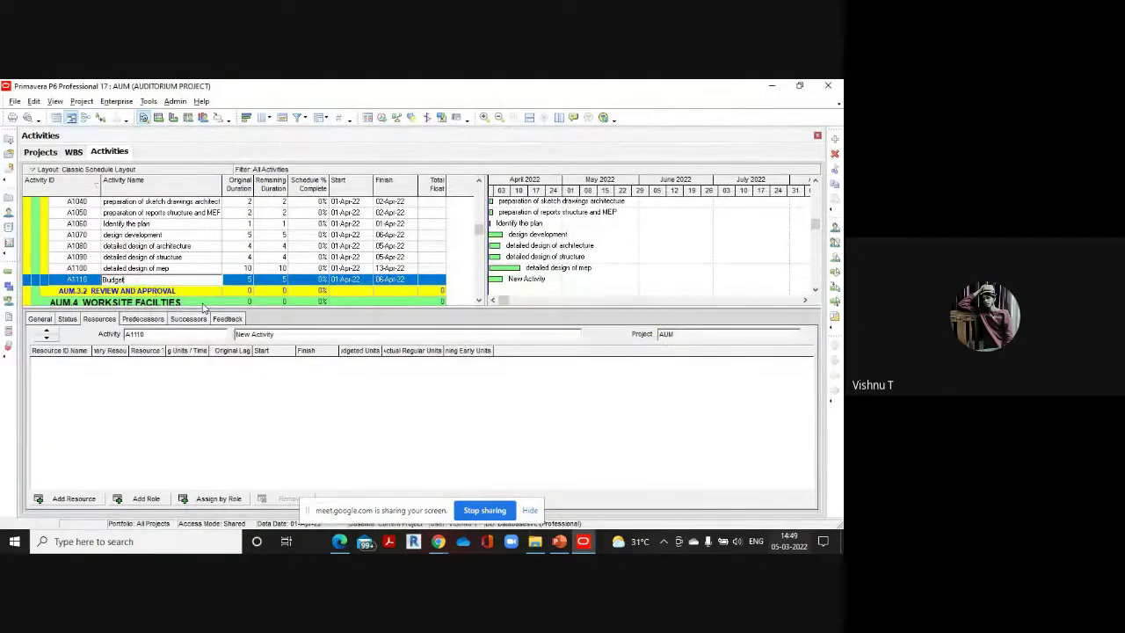
text( estim)
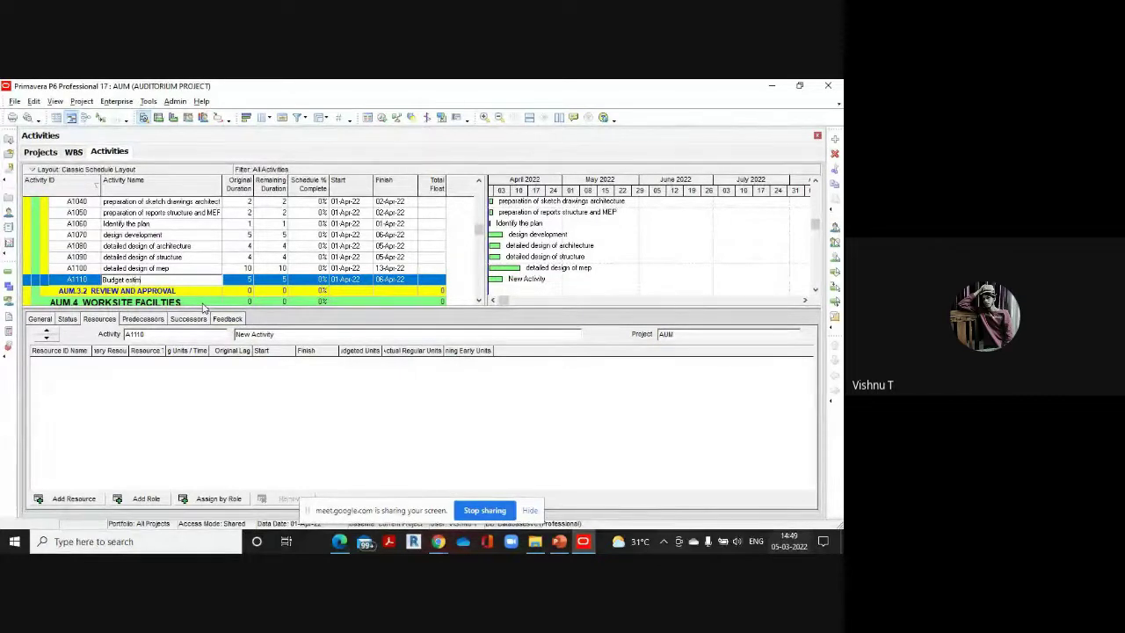
text(ation and r)
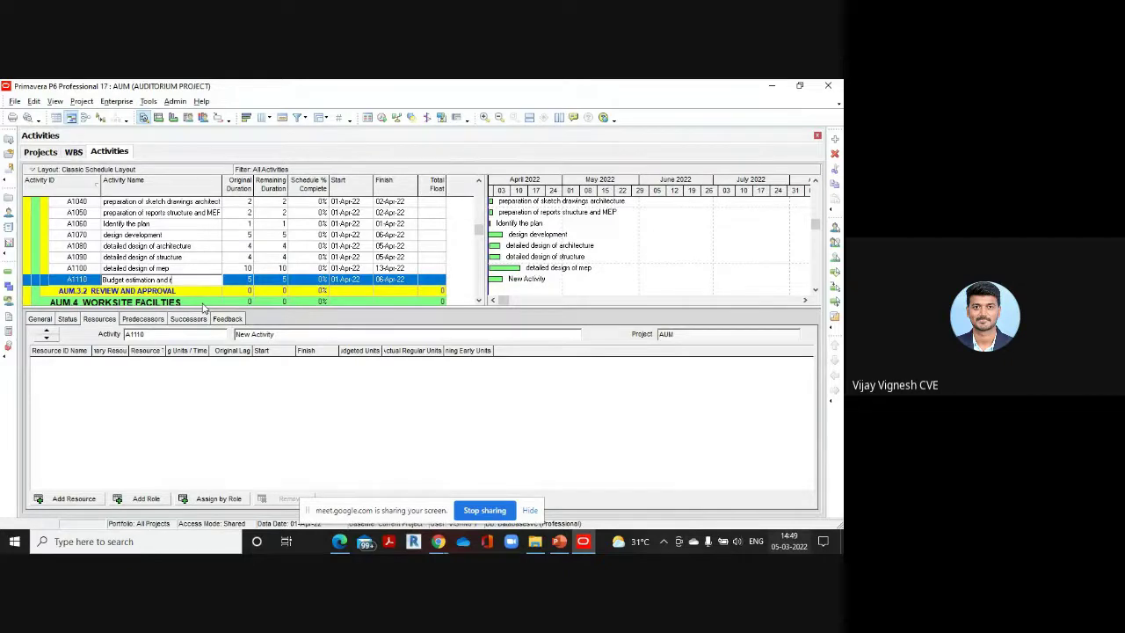
text(esource planning)
click(341, 542)
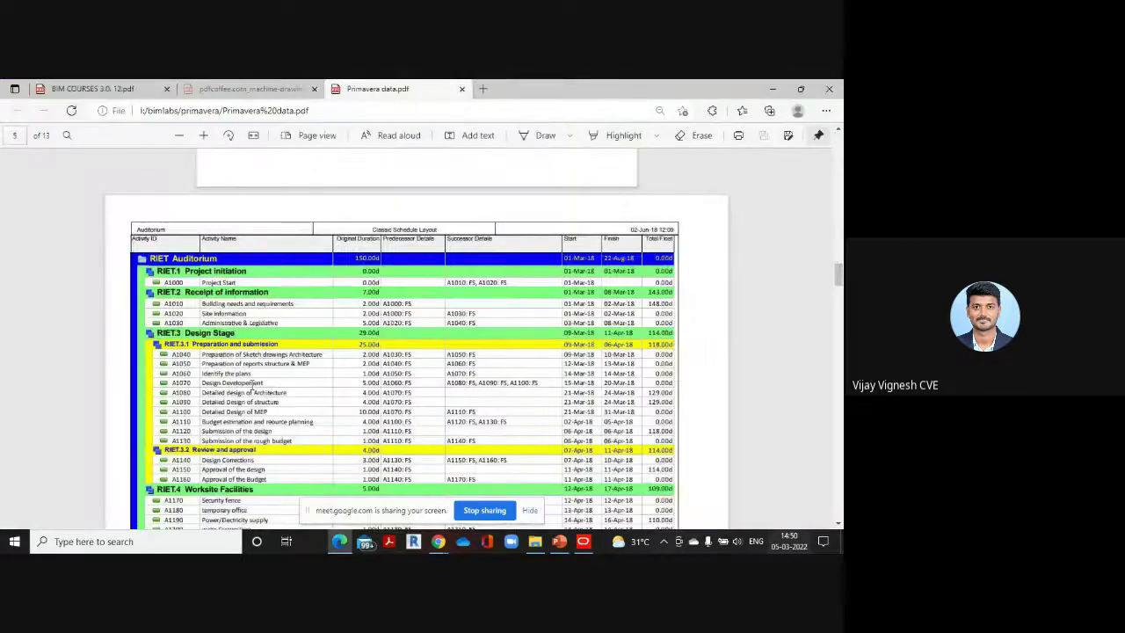
mouse_move(582, 541)
click(577, 485)
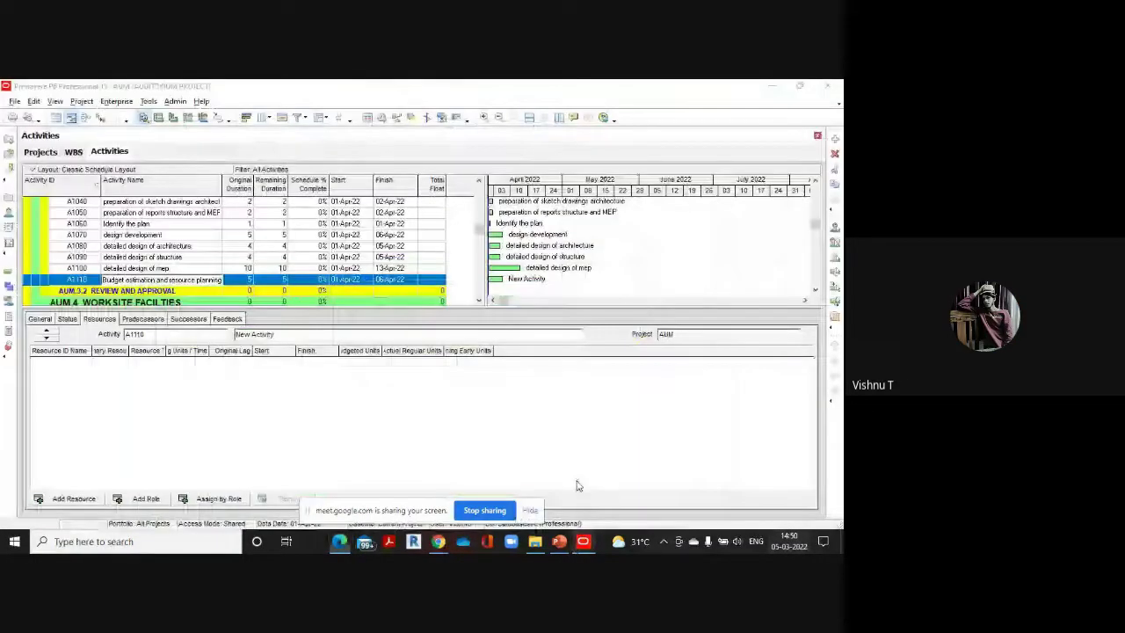
Set A1110's original duration to 4 days
click(245, 280)
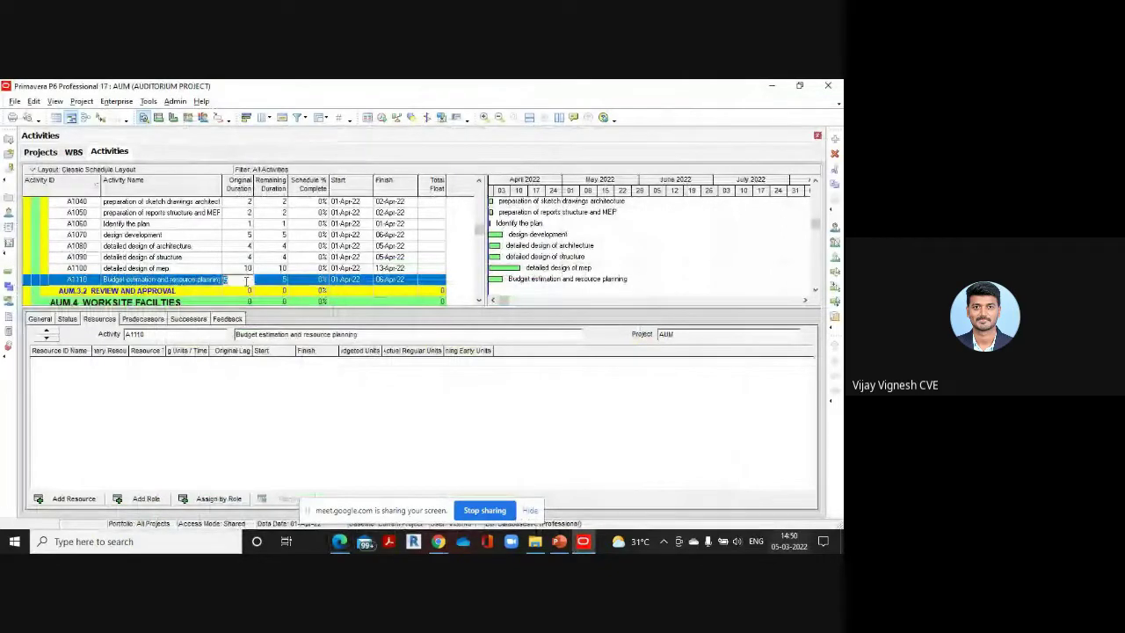
text(4)
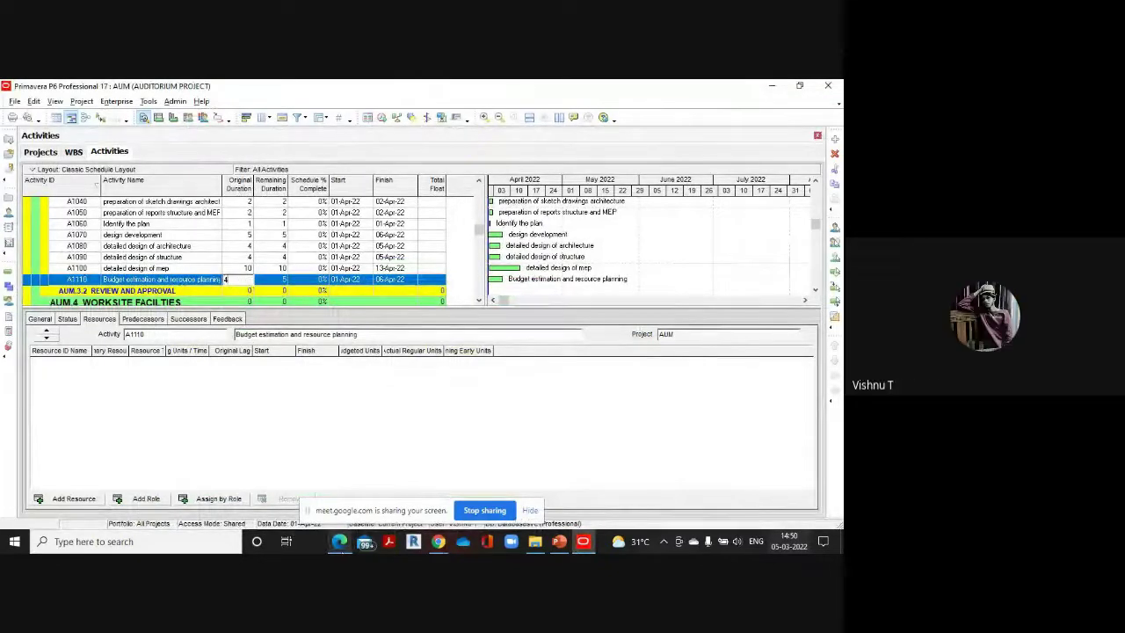
mouse_move(339, 541)
click(341, 485)
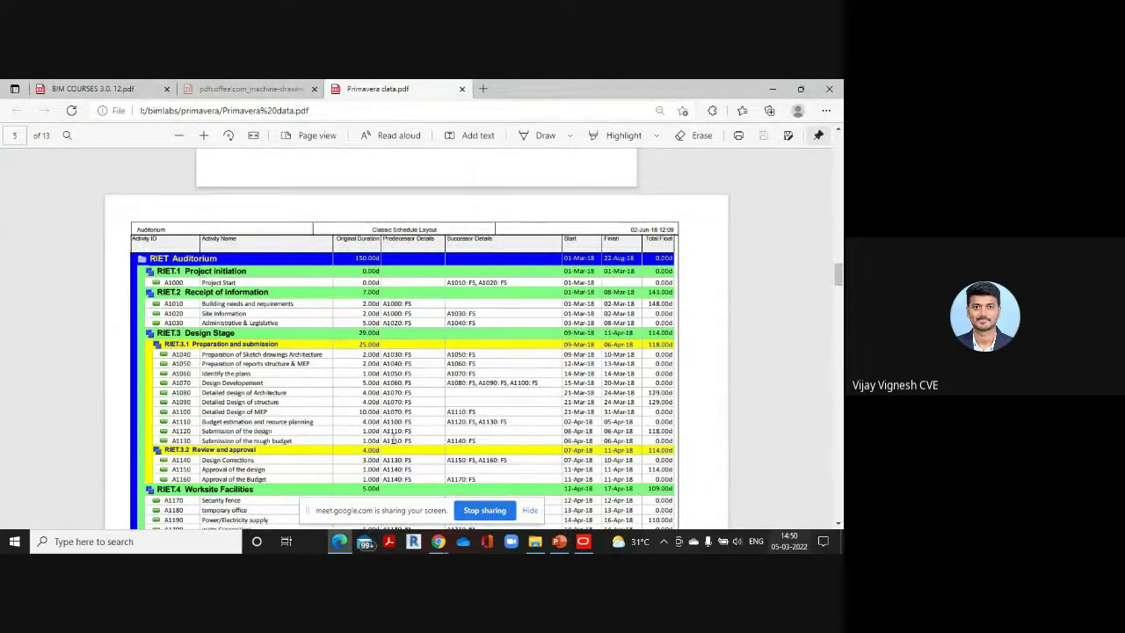
mouse_move(582, 541)
click(584, 507)
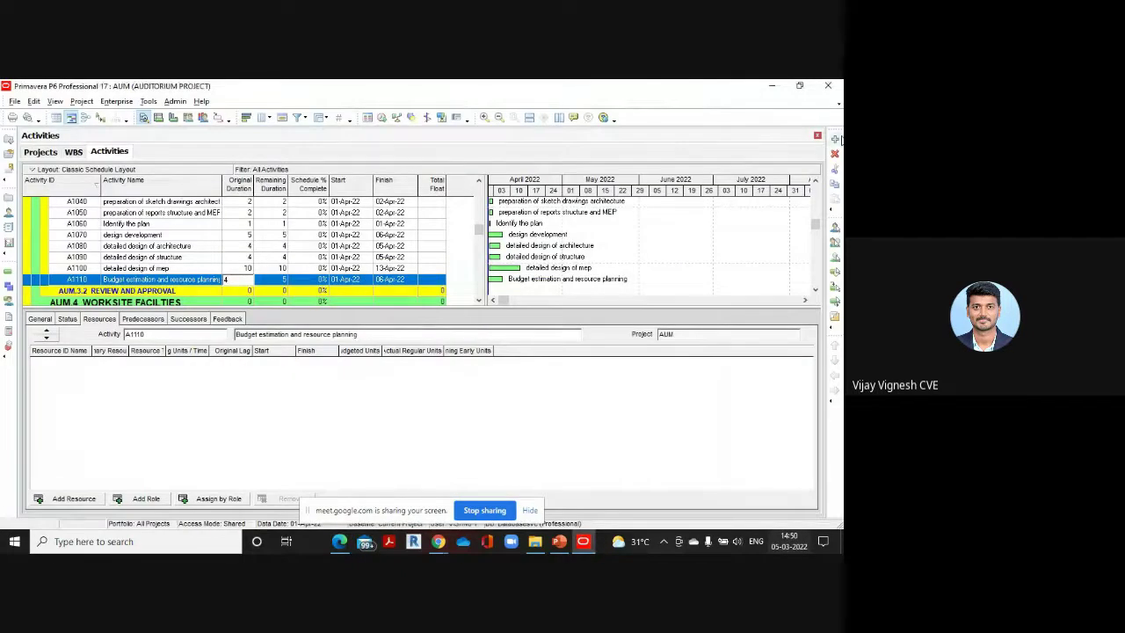
Add A1120 'Submission of the design' with a 1-day duration
click(835, 138)
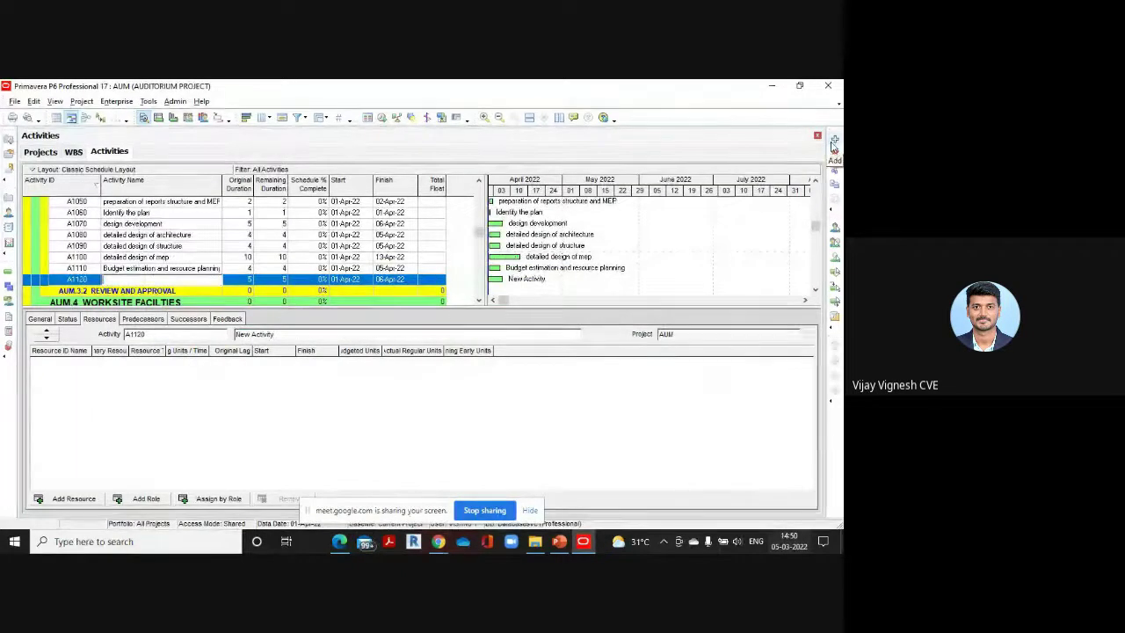
text(Submi)
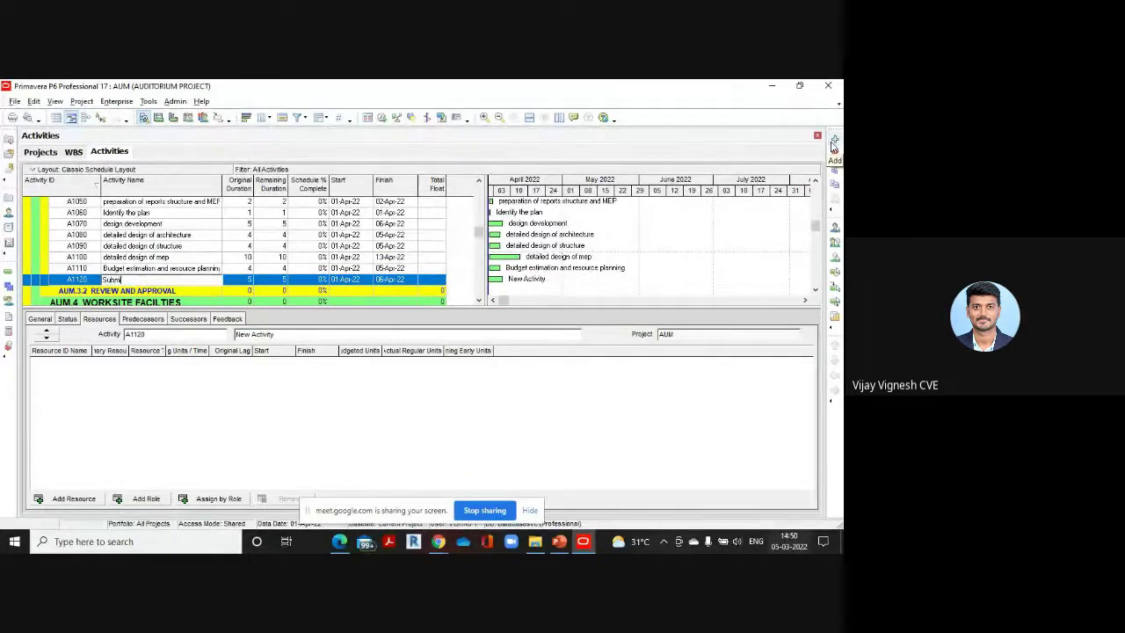
text(ssion of the design)
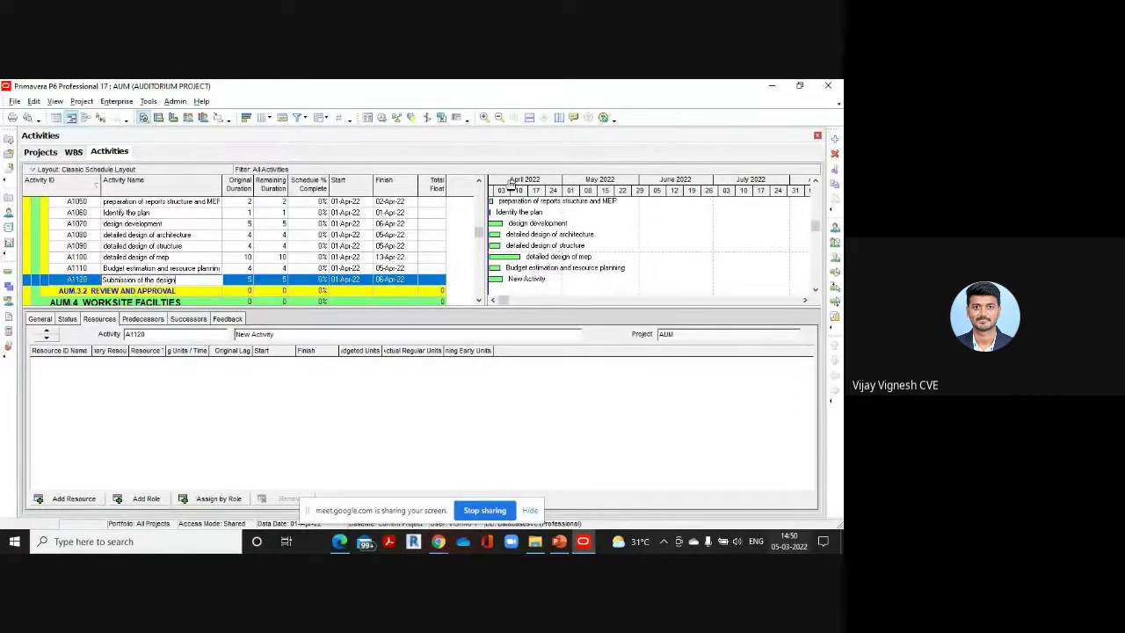
click(245, 284)
click(242, 279)
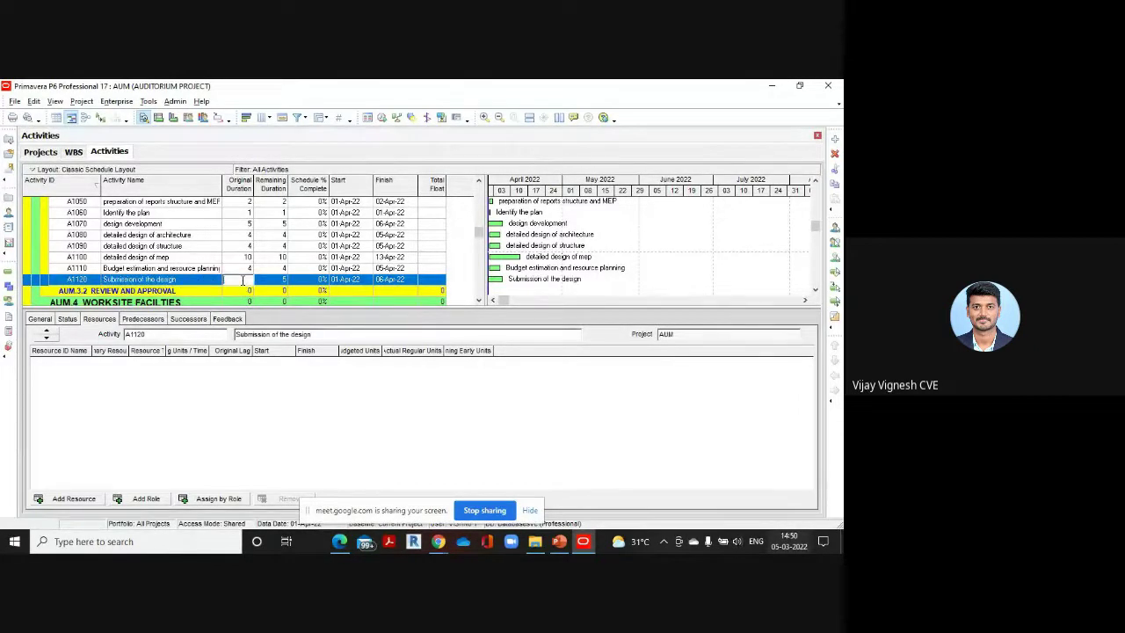
text(1)
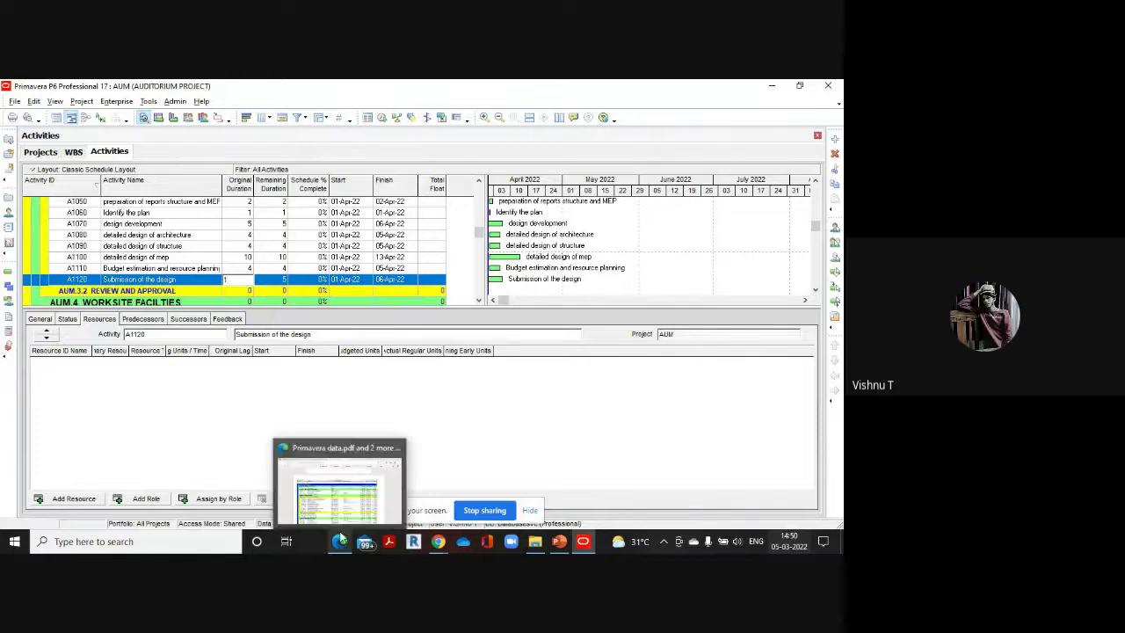
click(340, 539)
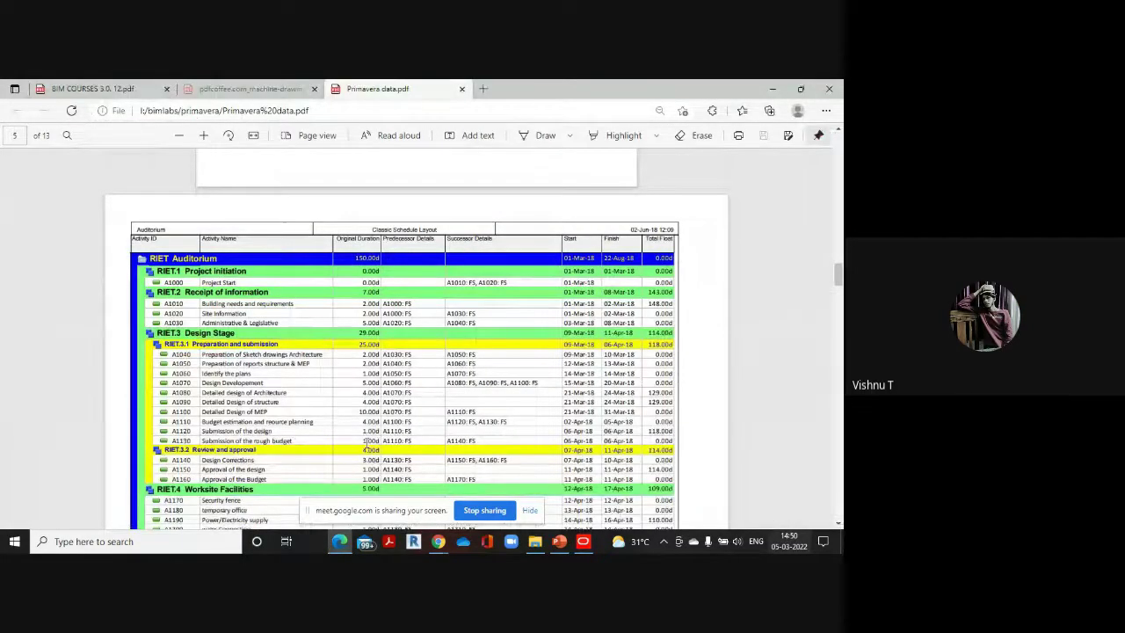
mouse_move(584, 542)
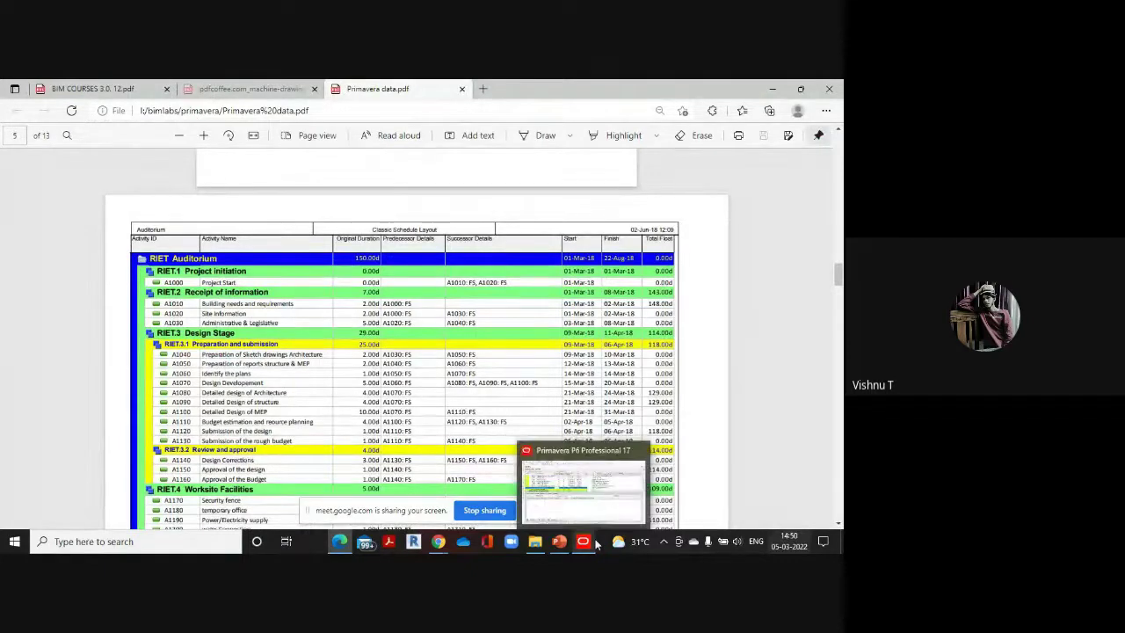
click(597, 499)
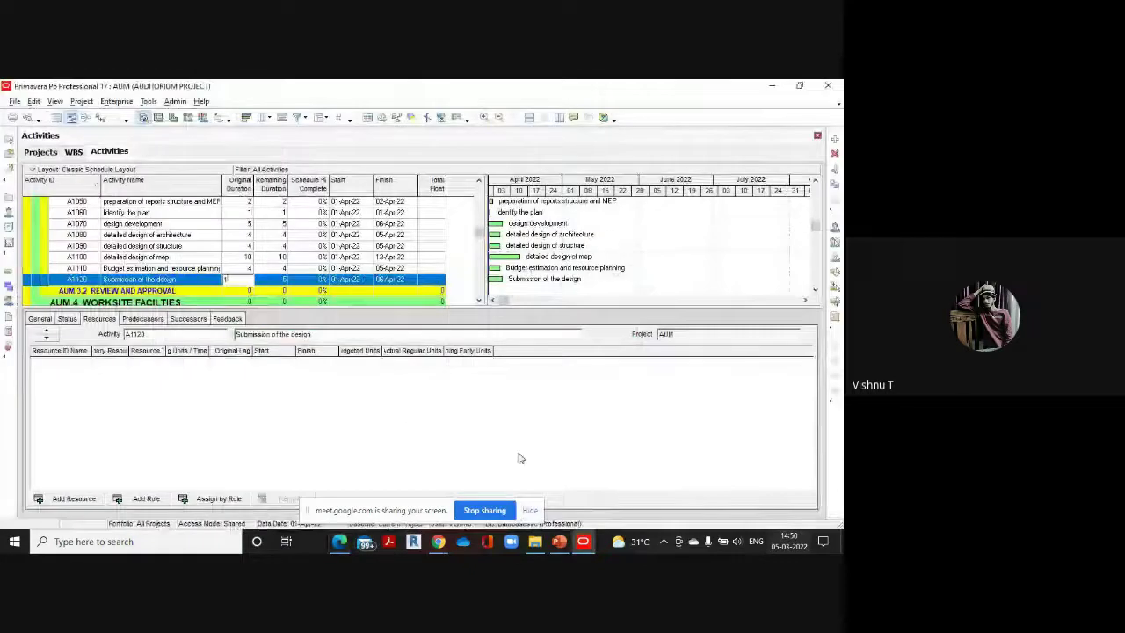
Add A1130 'submission of the rough budget' and give it 1 day
click(835, 138)
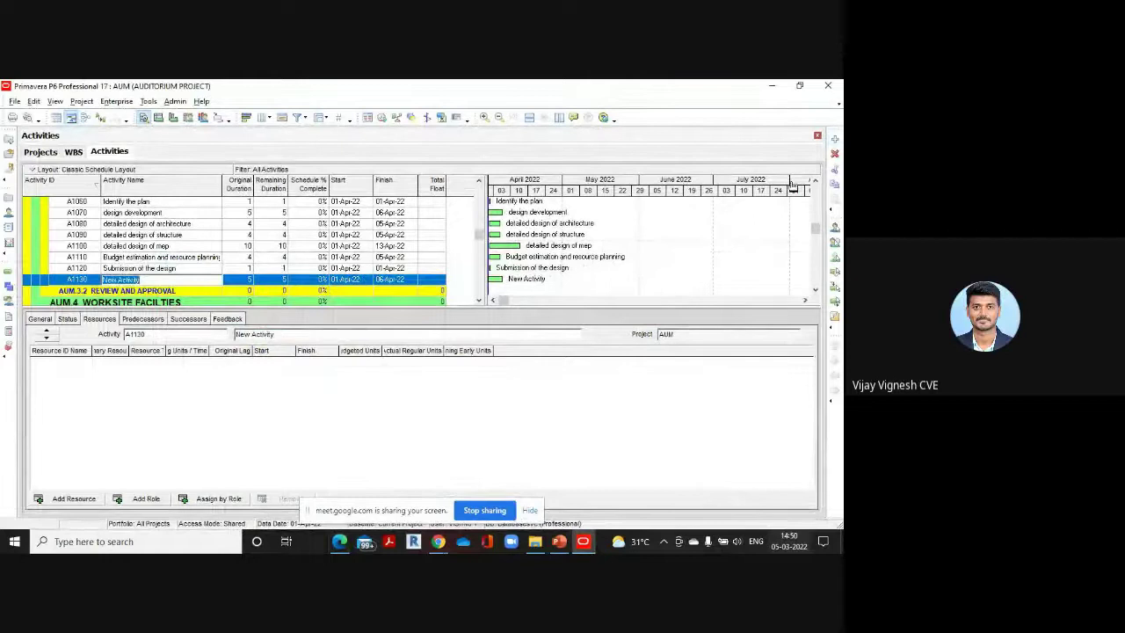
text(a)
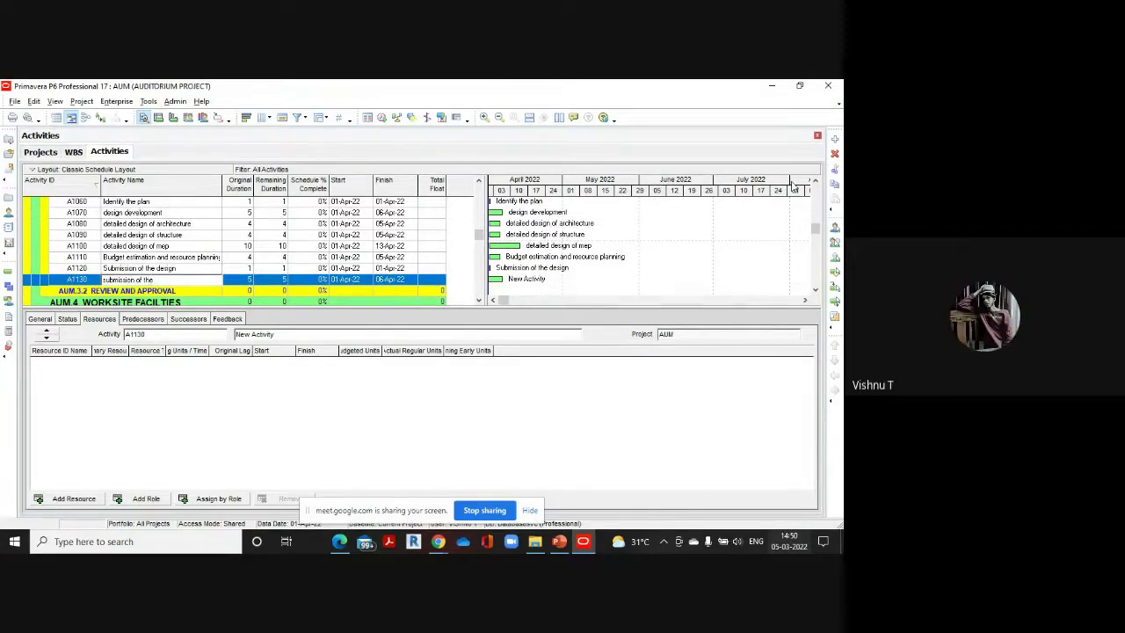
text(gh budget)
click(245, 279)
text(1)
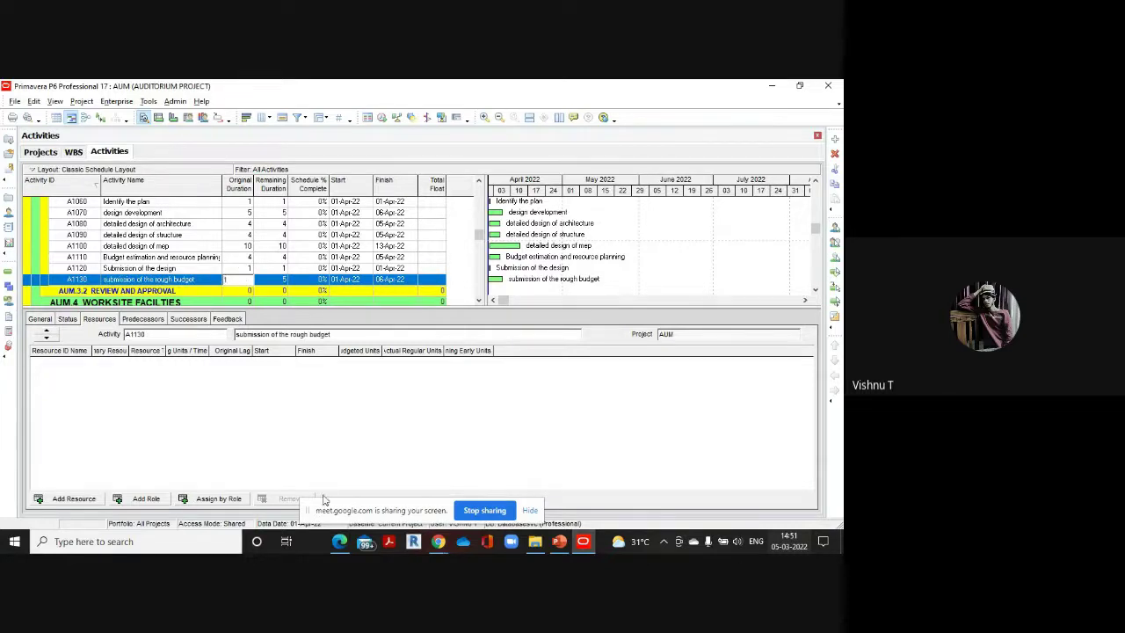
click(334, 543)
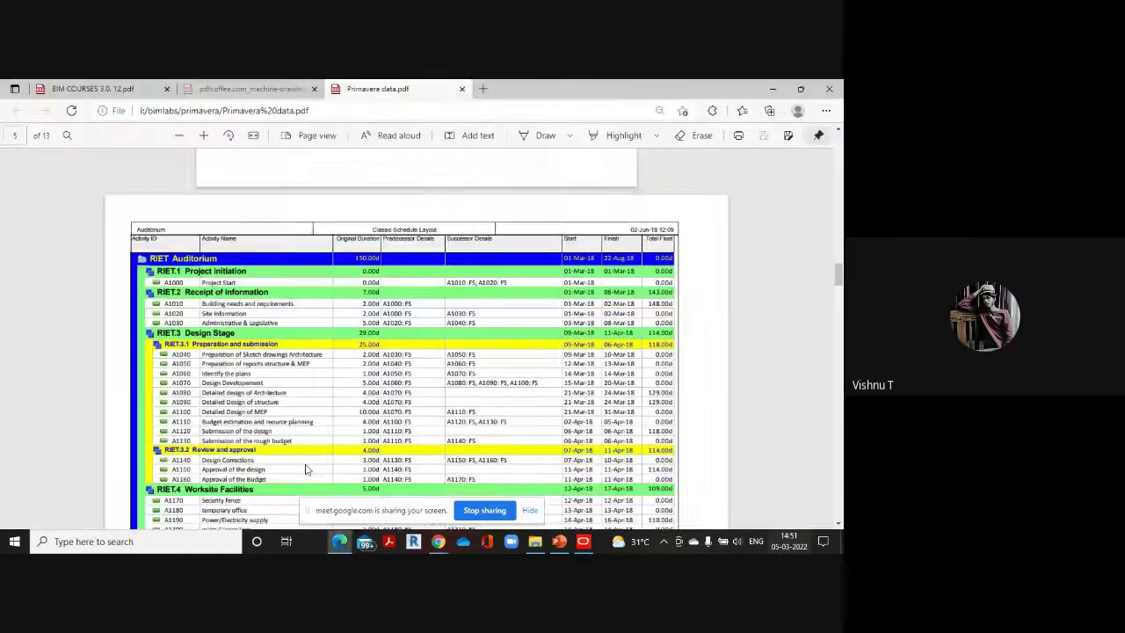
scroll(273, 387, down, 2)
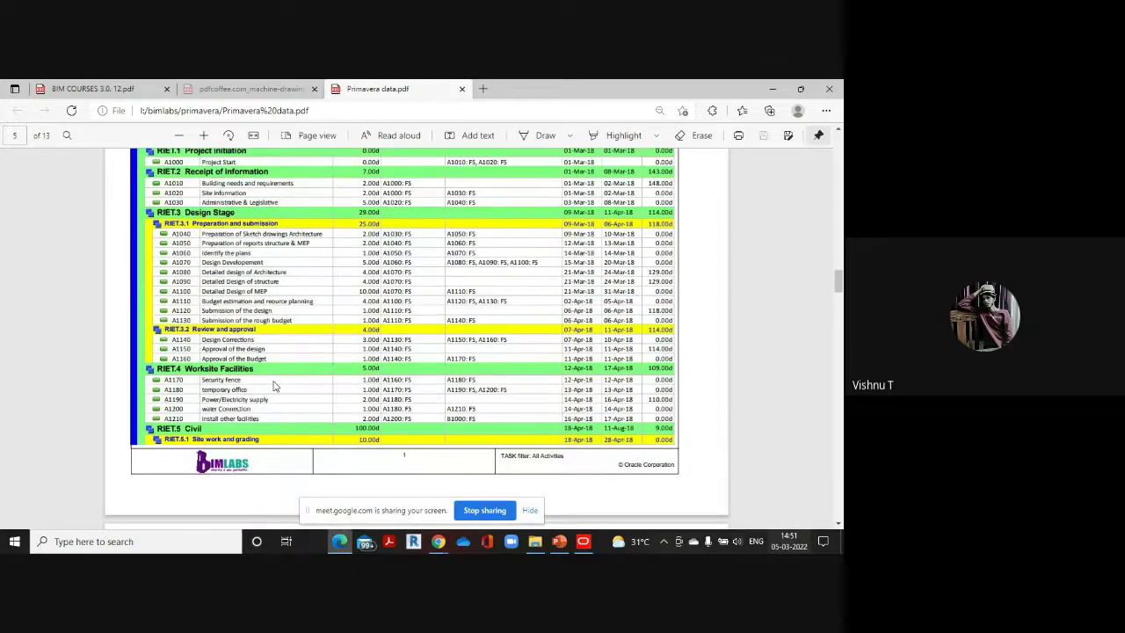
scroll(273, 386, down, 1)
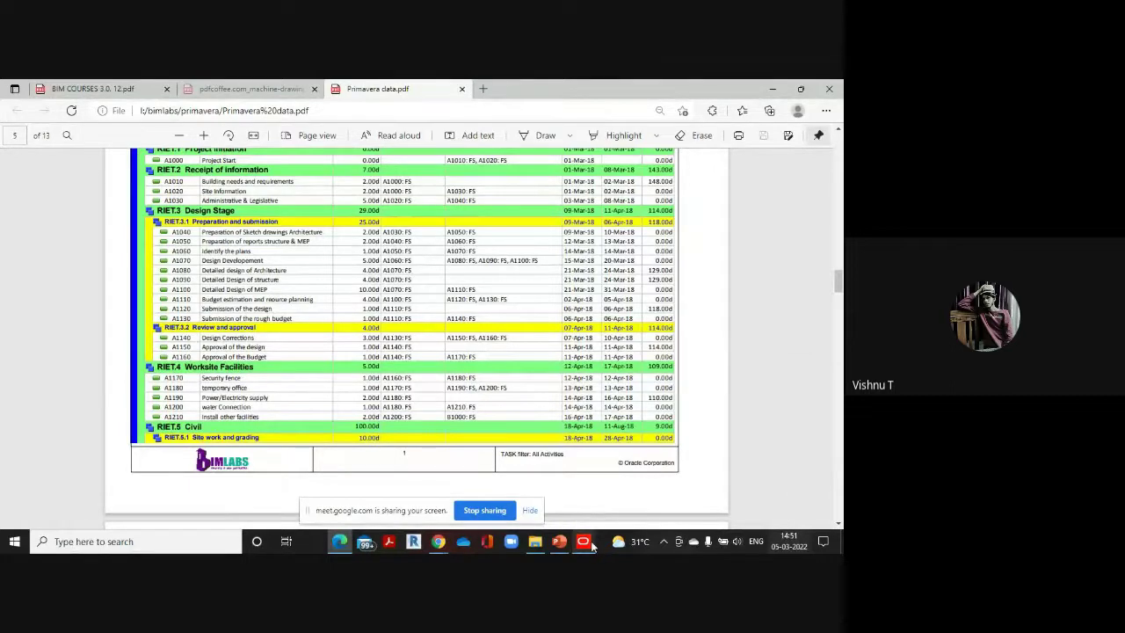
mouse_move(582, 541)
click(591, 495)
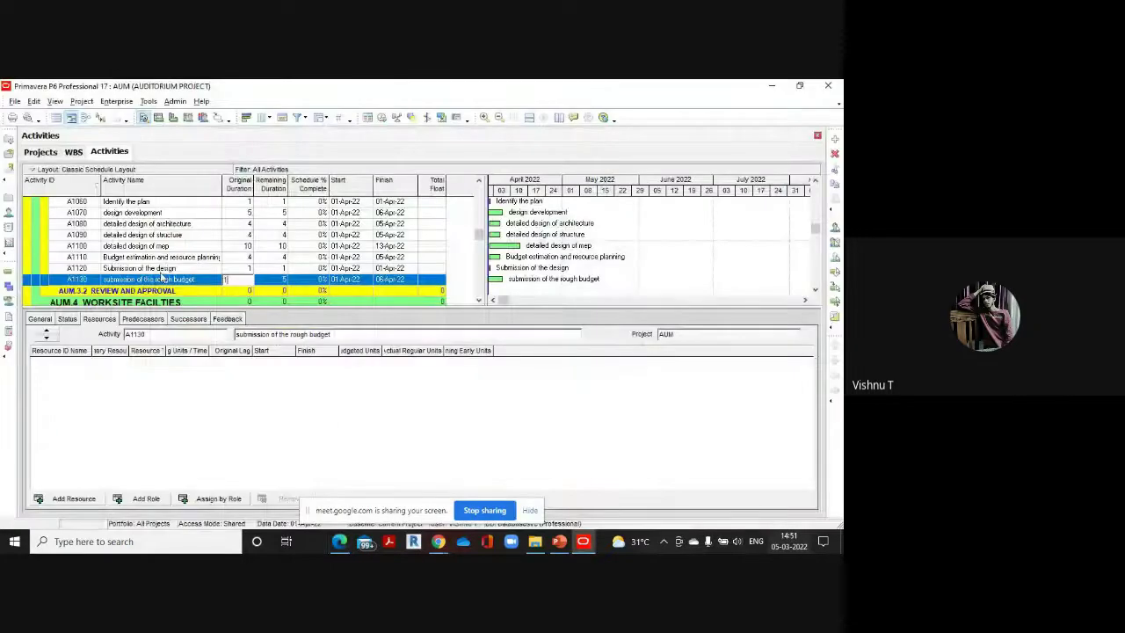
Add 'design corrections' under Review and Approval with a 3-day duration
key(Return)
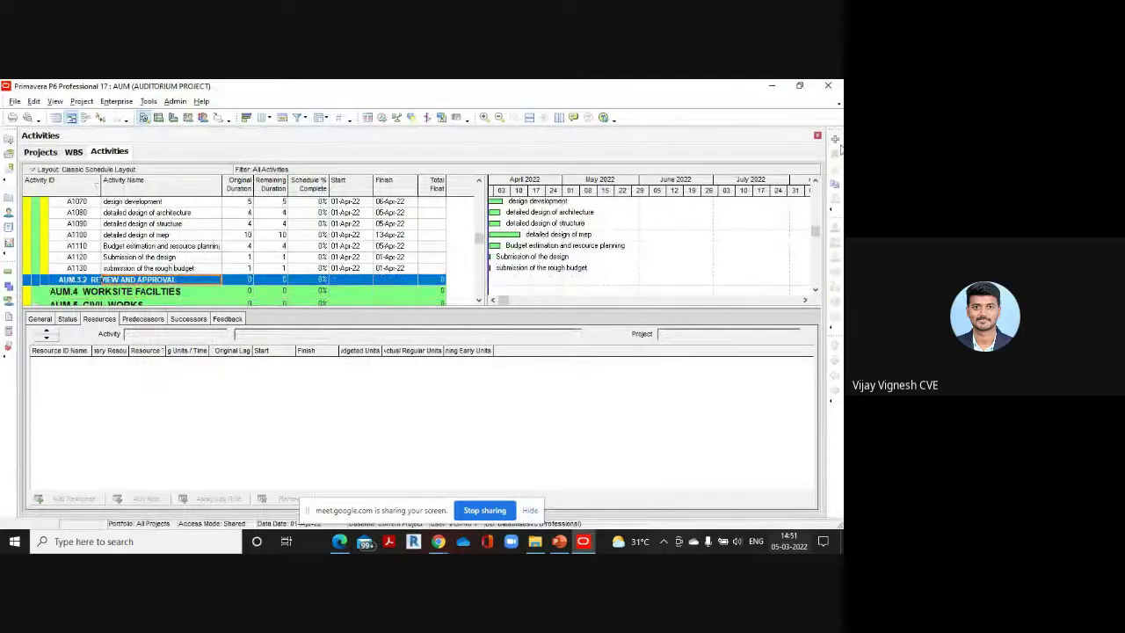
click(835, 138)
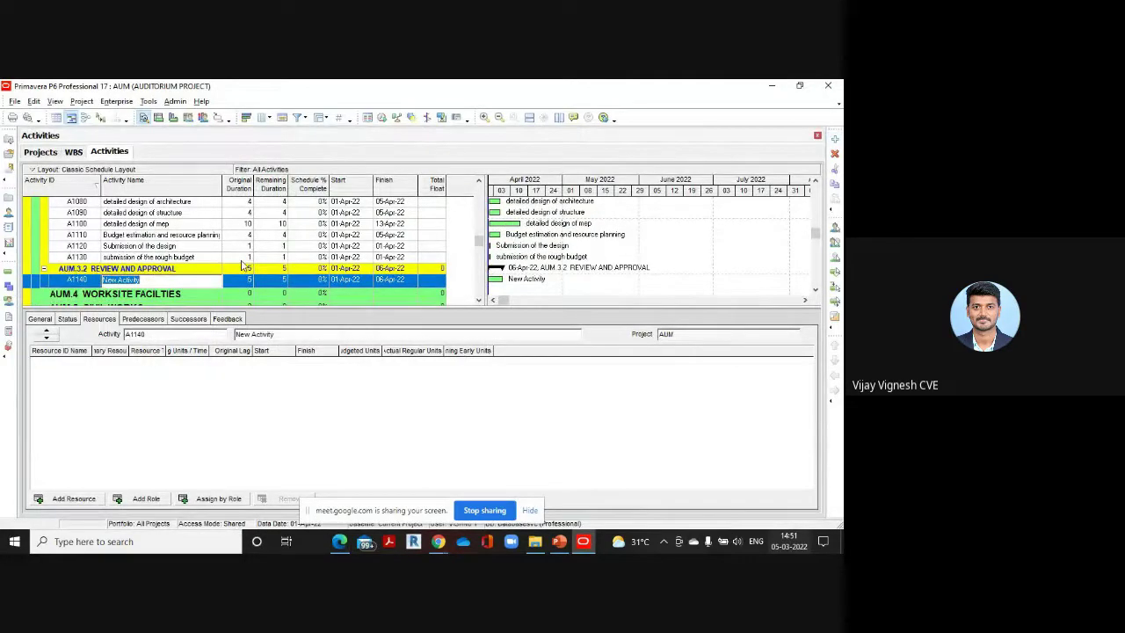
key(BackSpace)
text(design correctio)
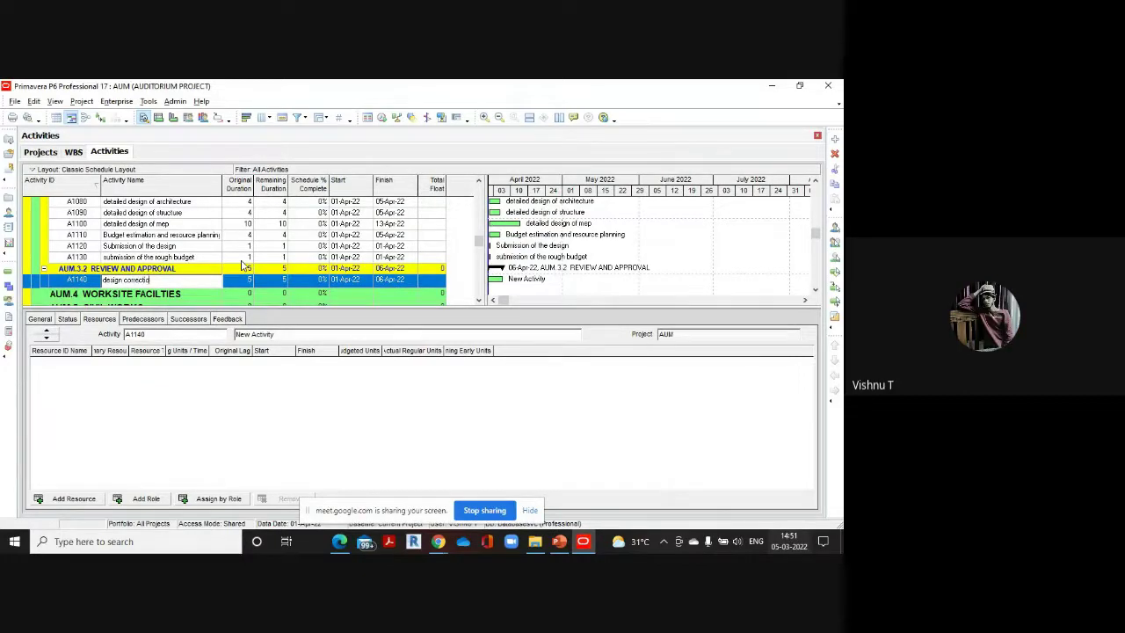
text(ns)
click(248, 279)
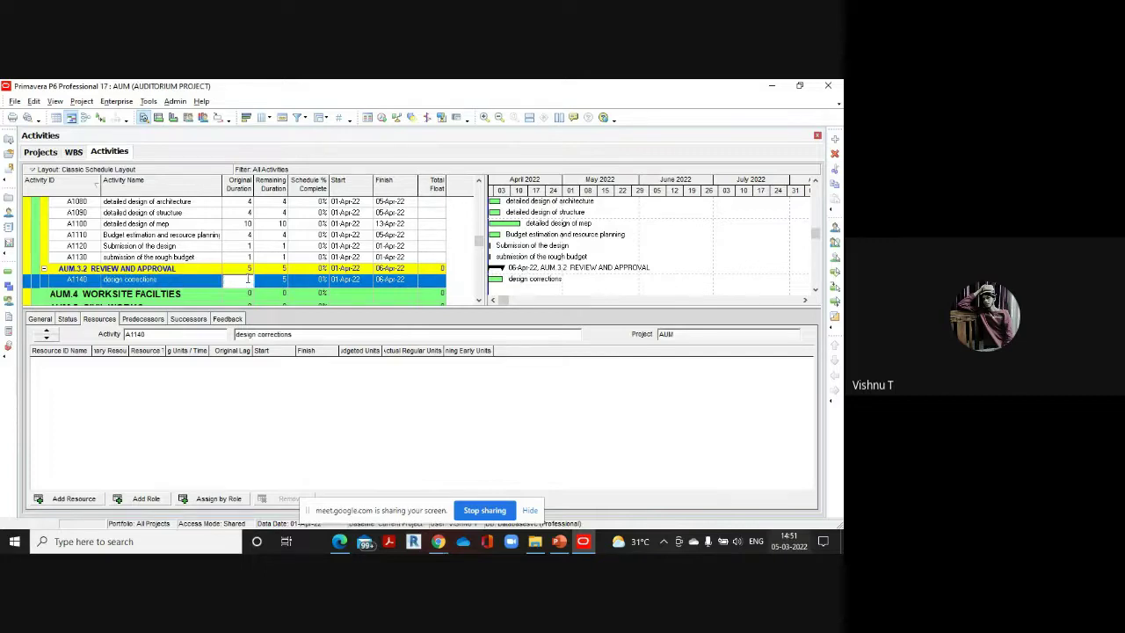
text(3)
mouse_move(341, 540)
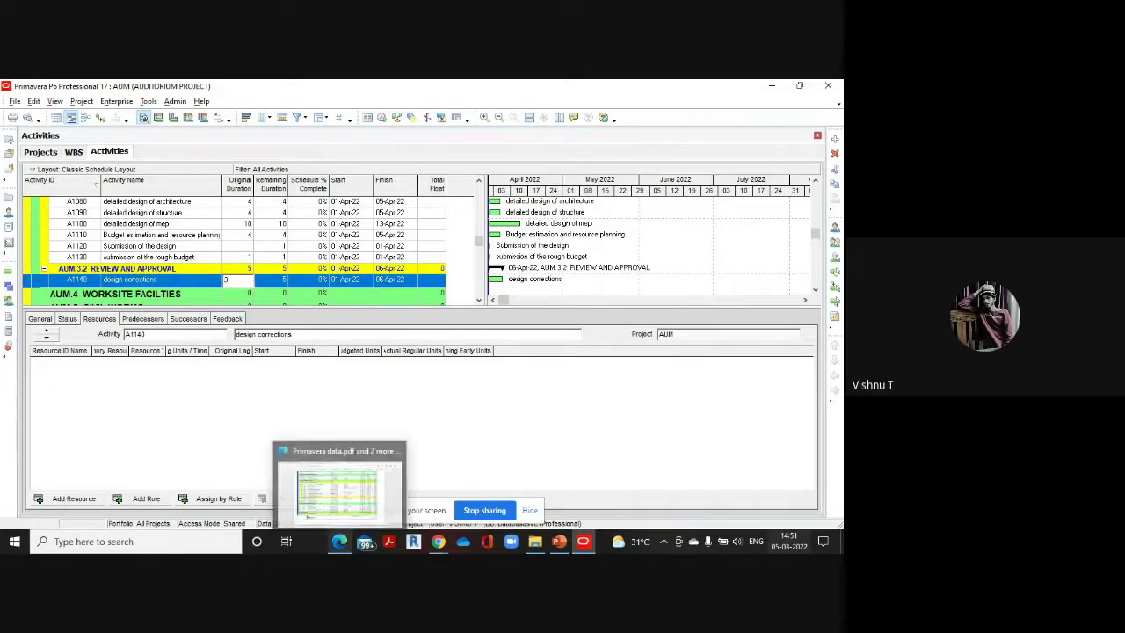
click(367, 488)
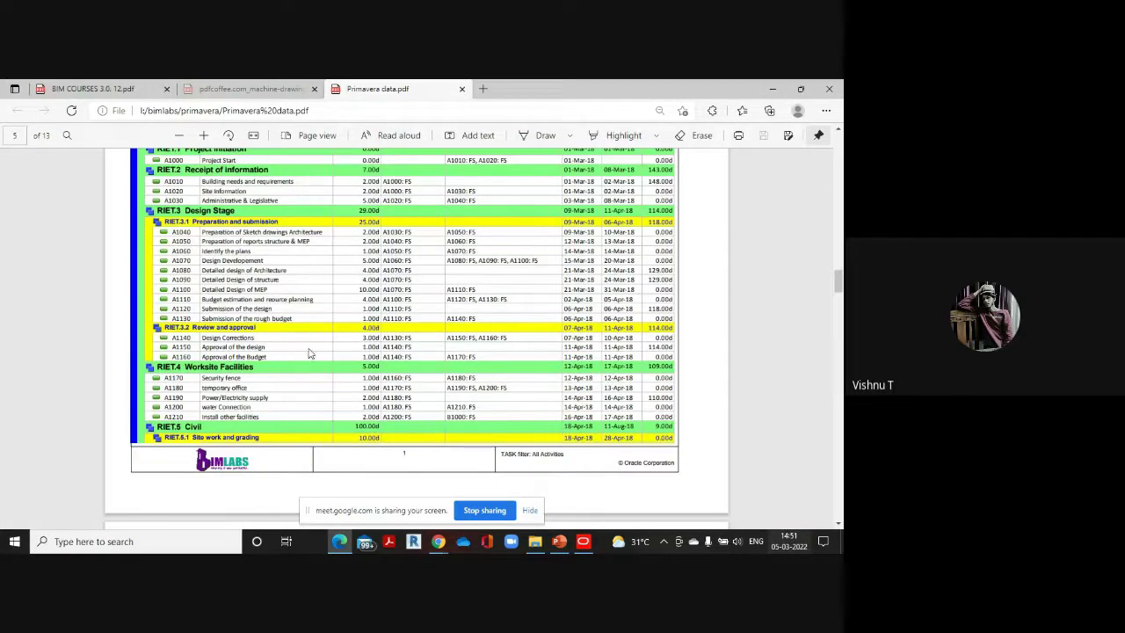
mouse_move(583, 545)
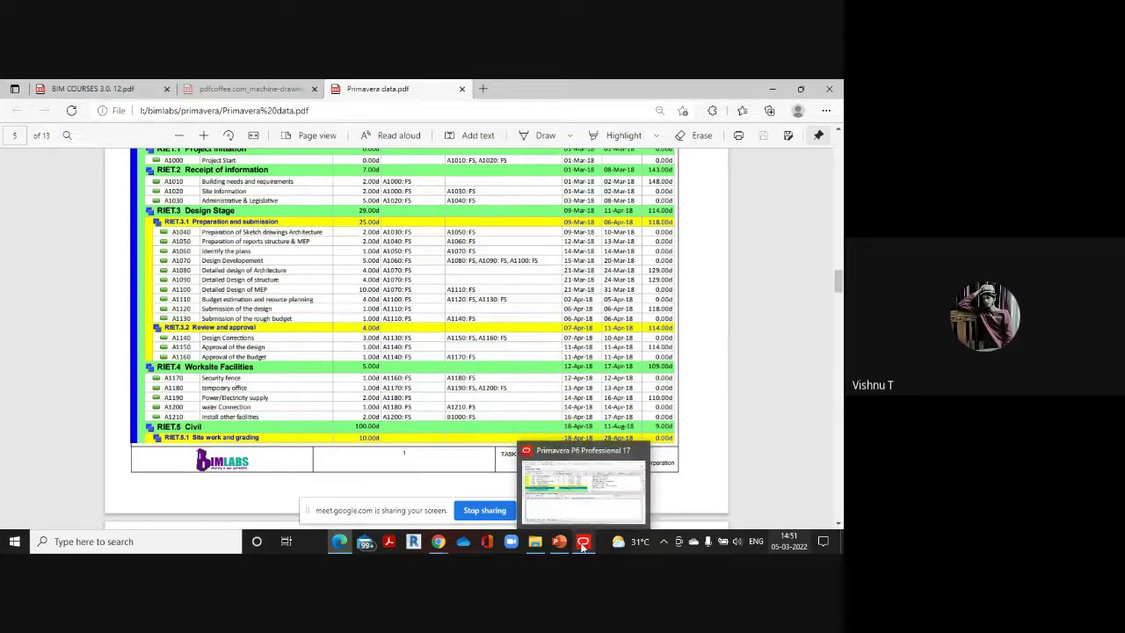
click(587, 492)
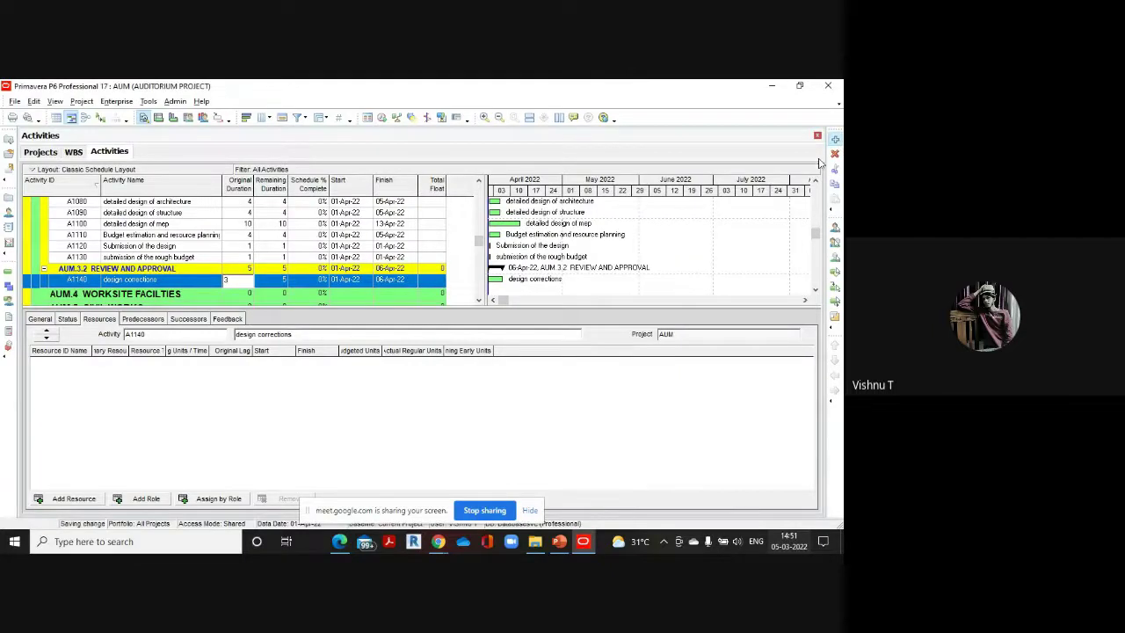
Add A1150 'Approval of the design' lasting 1 day
click(835, 138)
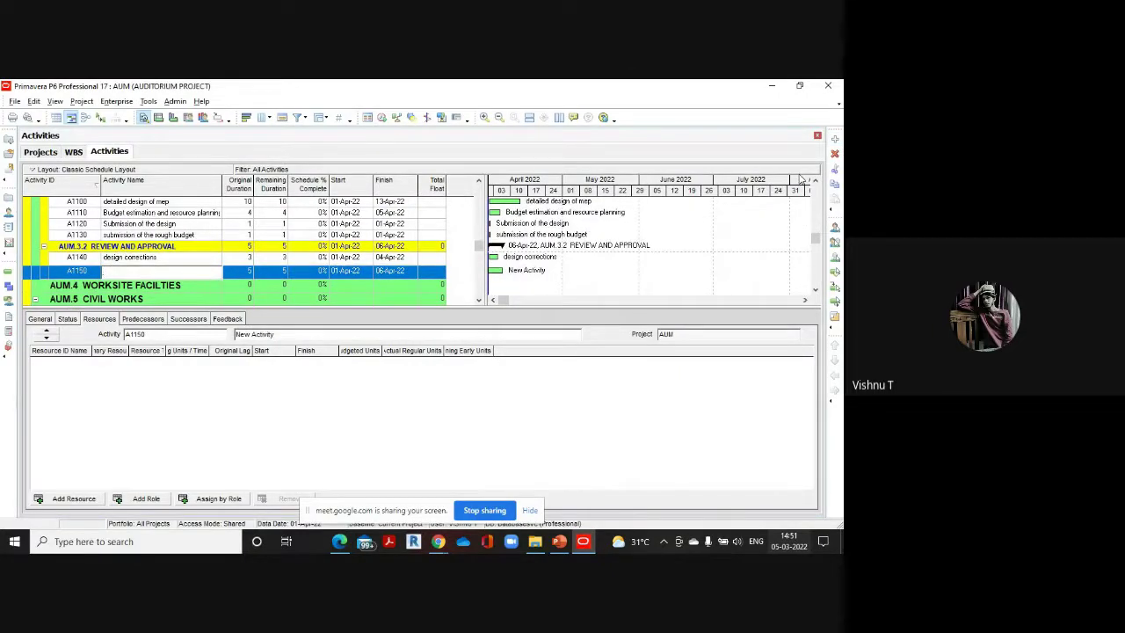
text(pproval of the design)
click(247, 271)
text(1)
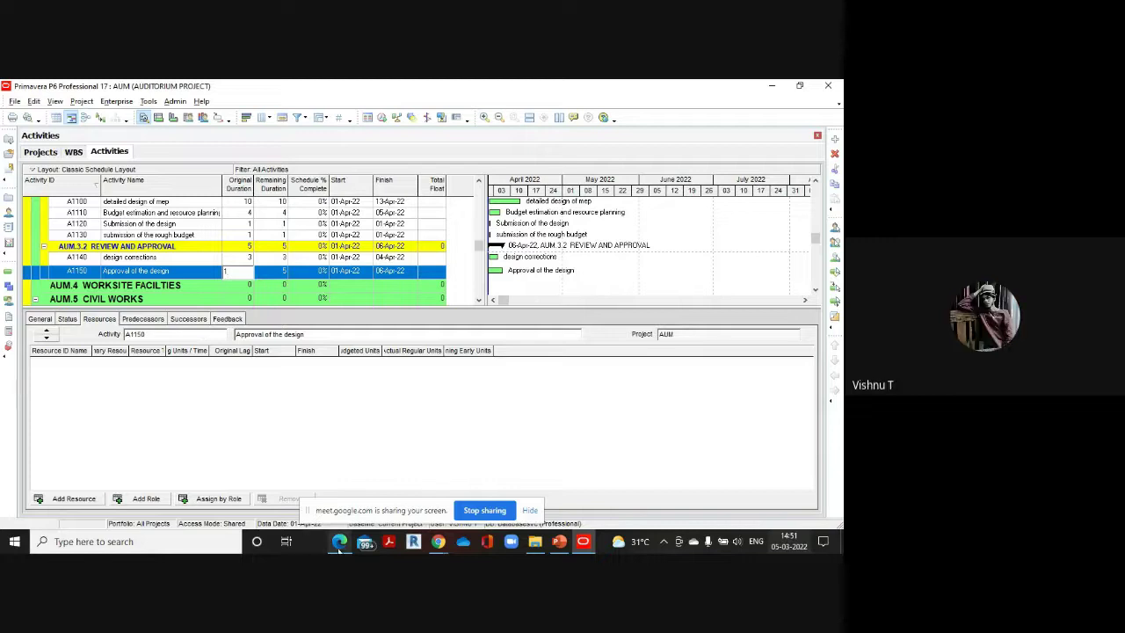
mouse_move(339, 542)
click(272, 445)
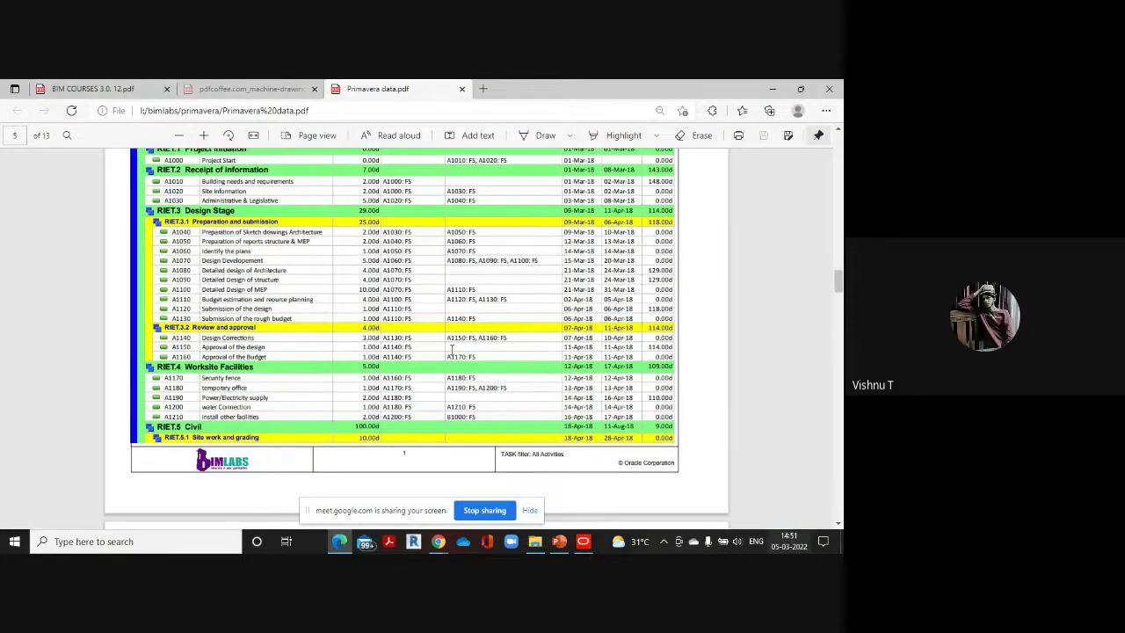
mouse_move(586, 539)
click(587, 501)
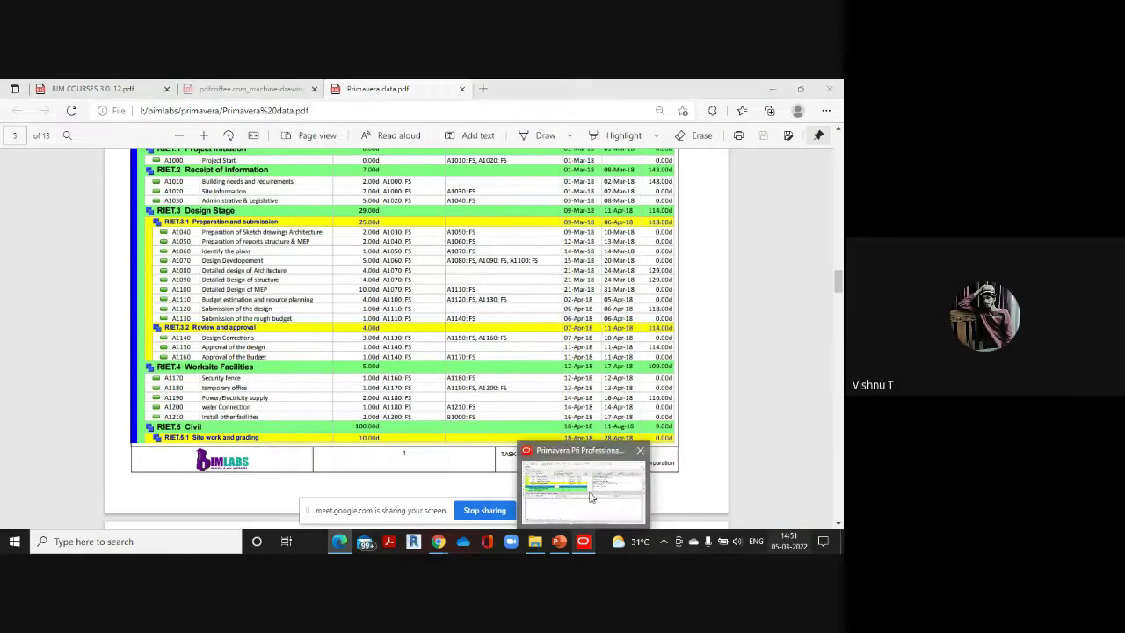
Add A1160 'Approval of the budget' at 1 day, then select the AUM.4 WORKSITE FACILITIES row
click(835, 139)
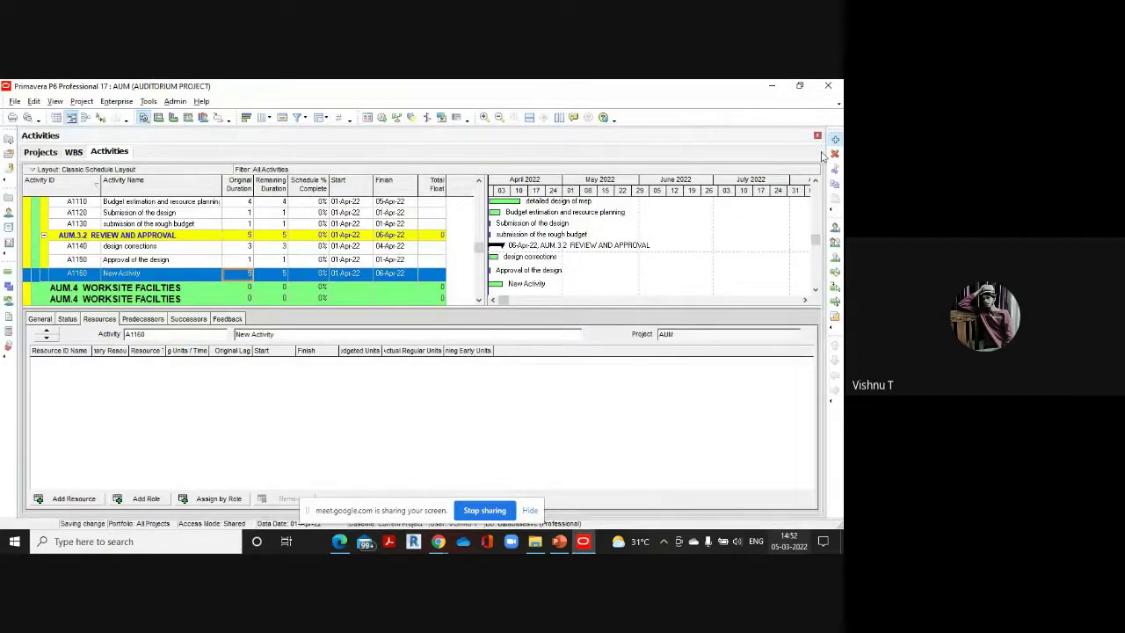
text(A)
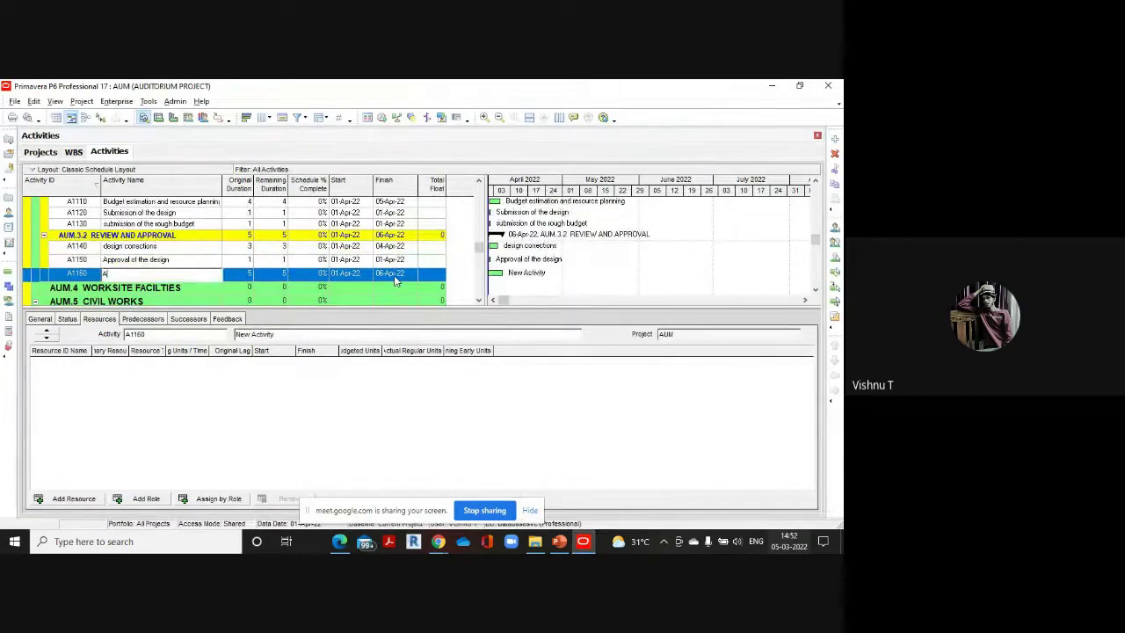
text(pproval of the b)
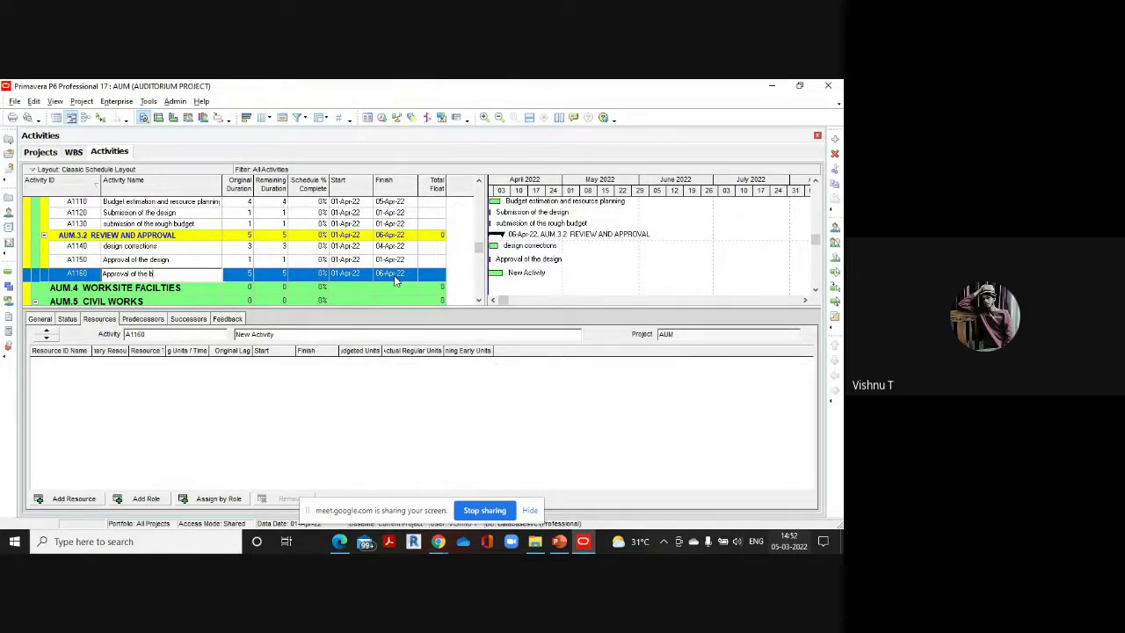
text(udget)
click(238, 278)
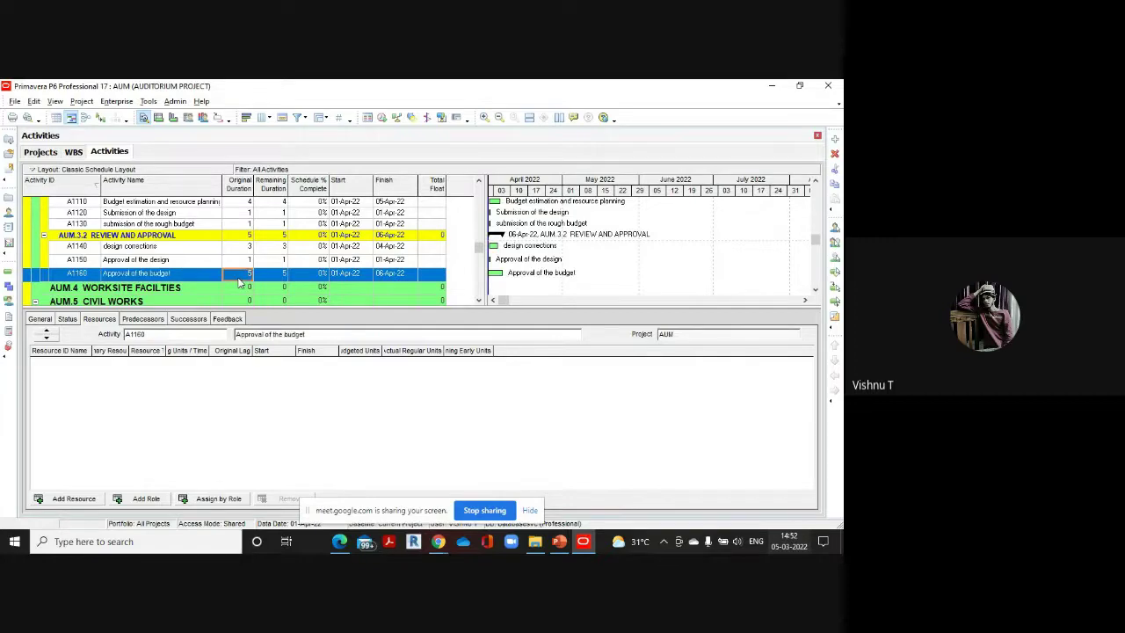
click(238, 277)
text(1)
mouse_move(339, 543)
click(350, 479)
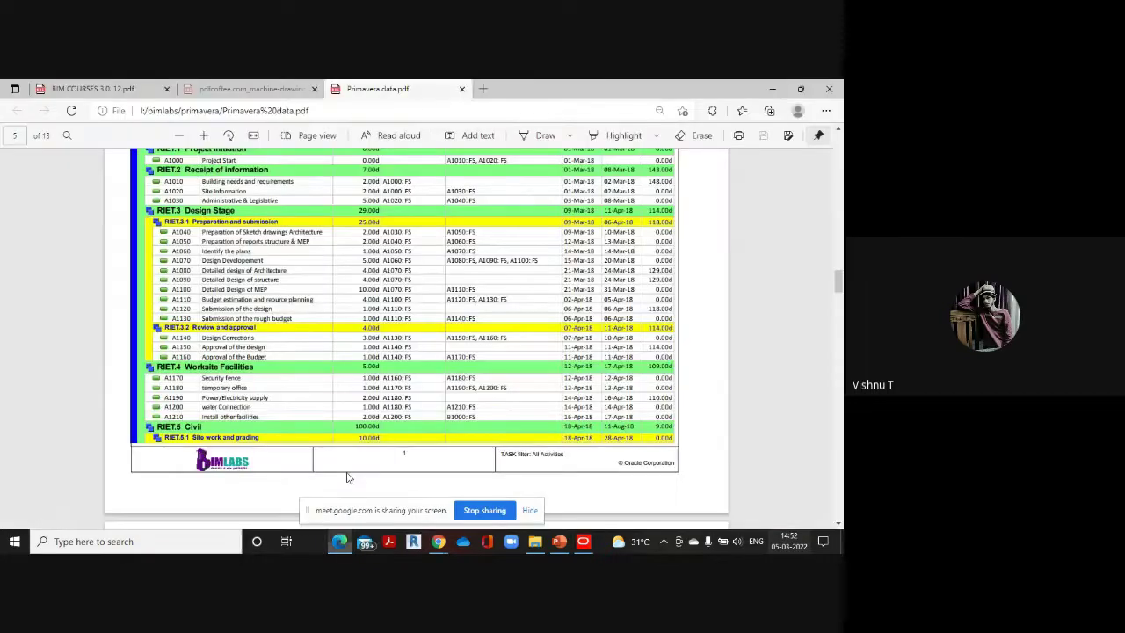
scroll(302, 353, down, 3)
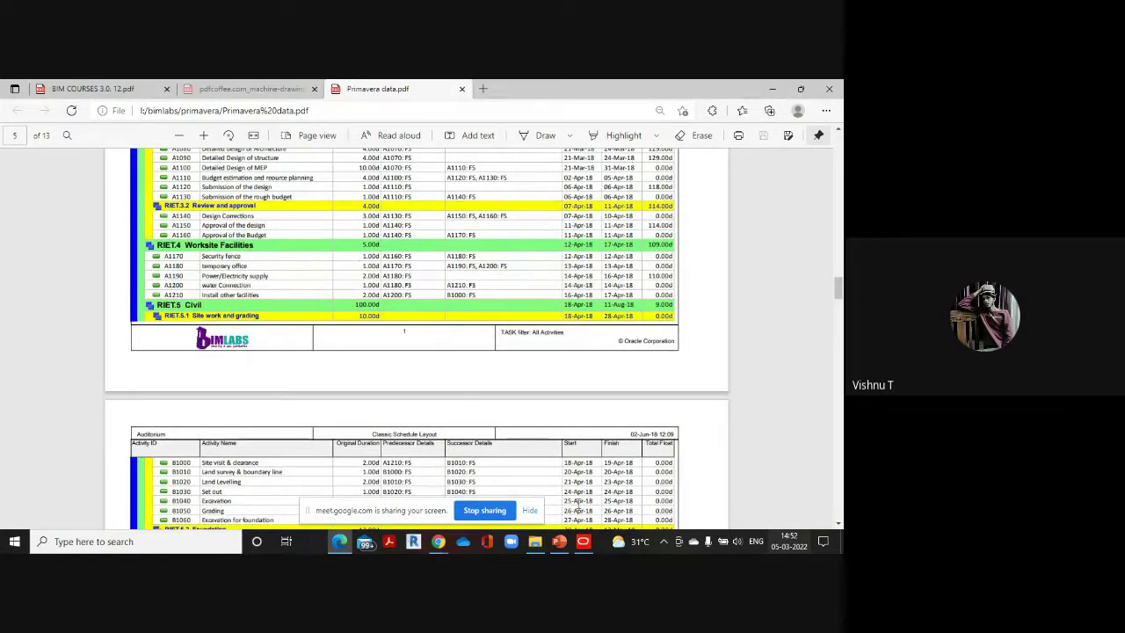
mouse_move(583, 540)
click(595, 484)
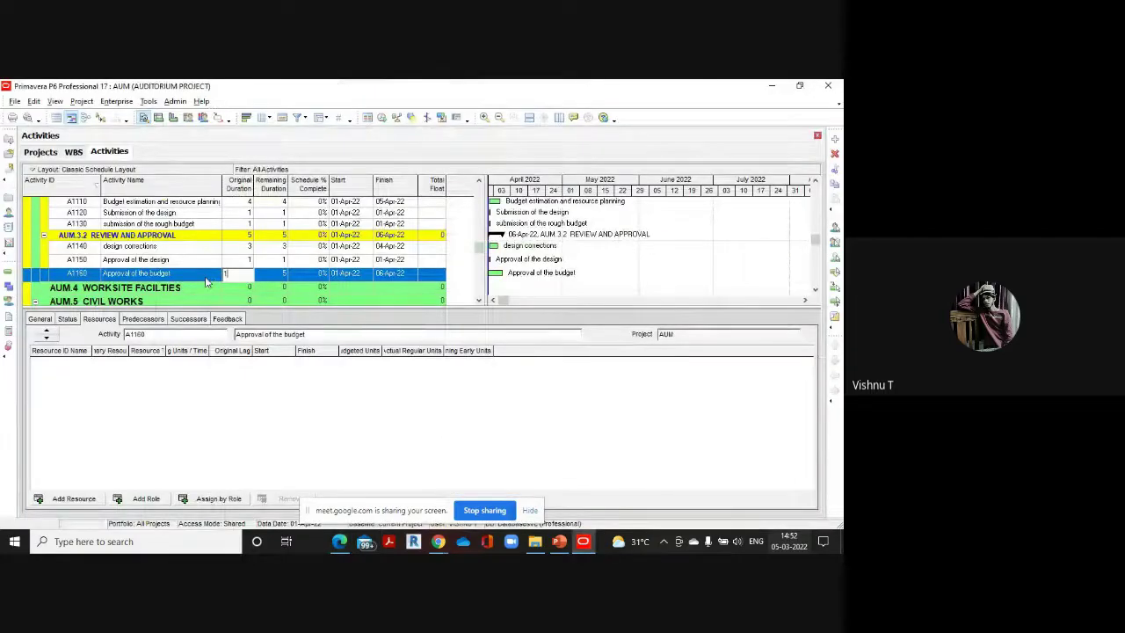
click(164, 290)
scroll(312, 261, down, 3)
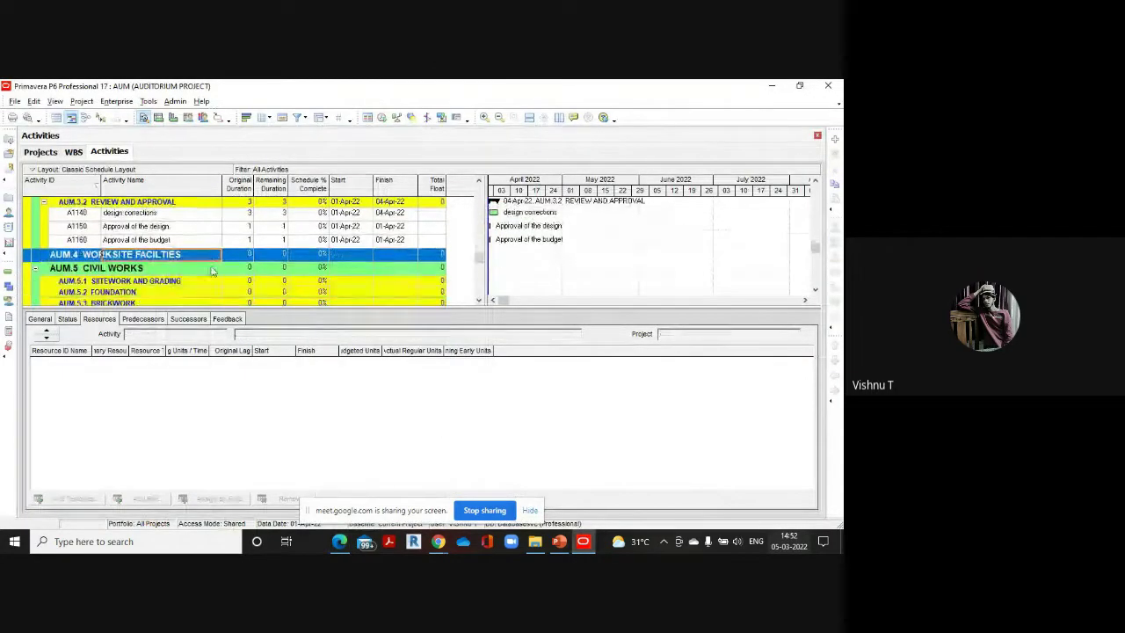
Add A1170 'security fence' and A1180 'Temporary office', 1 day each, under Worksite Facilities
click(834, 139)
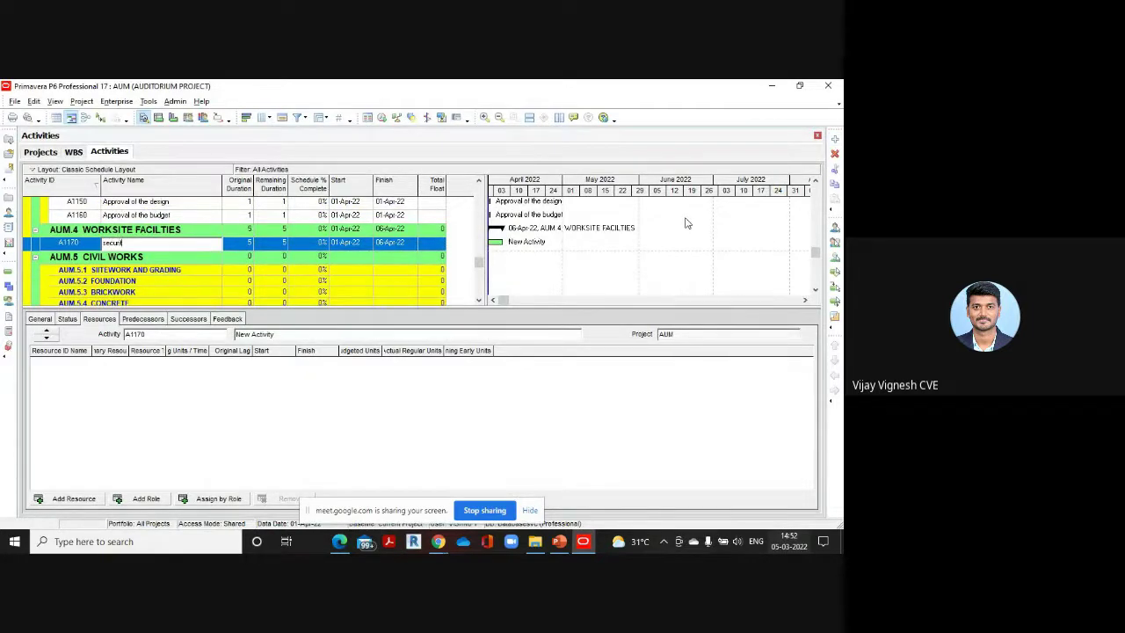
click(250, 245)
text(1)
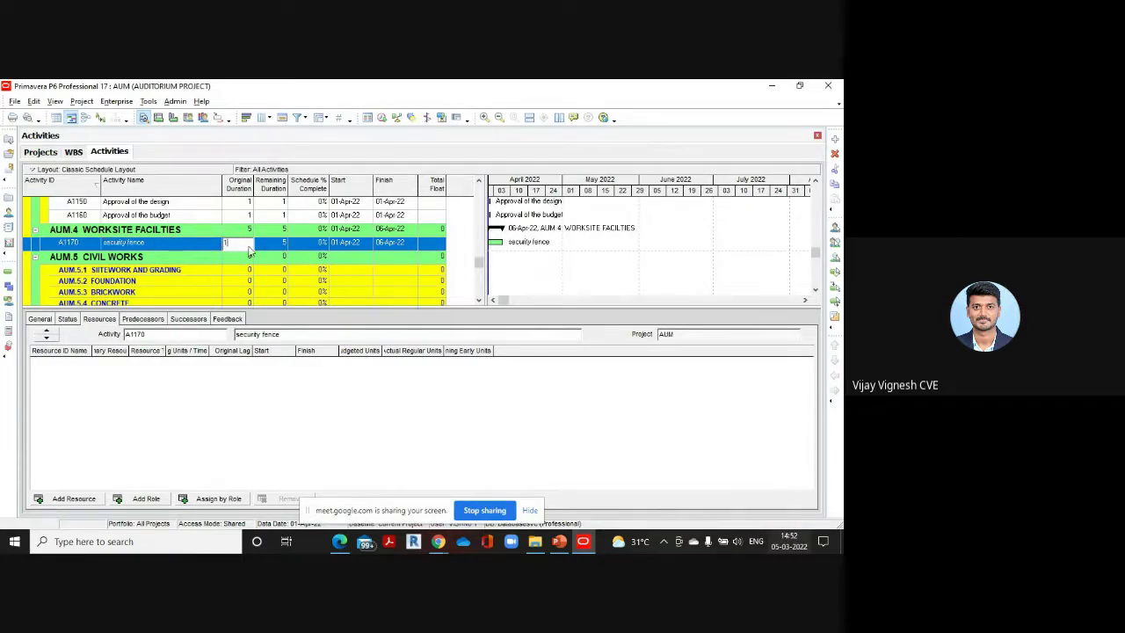
mouse_move(335, 542)
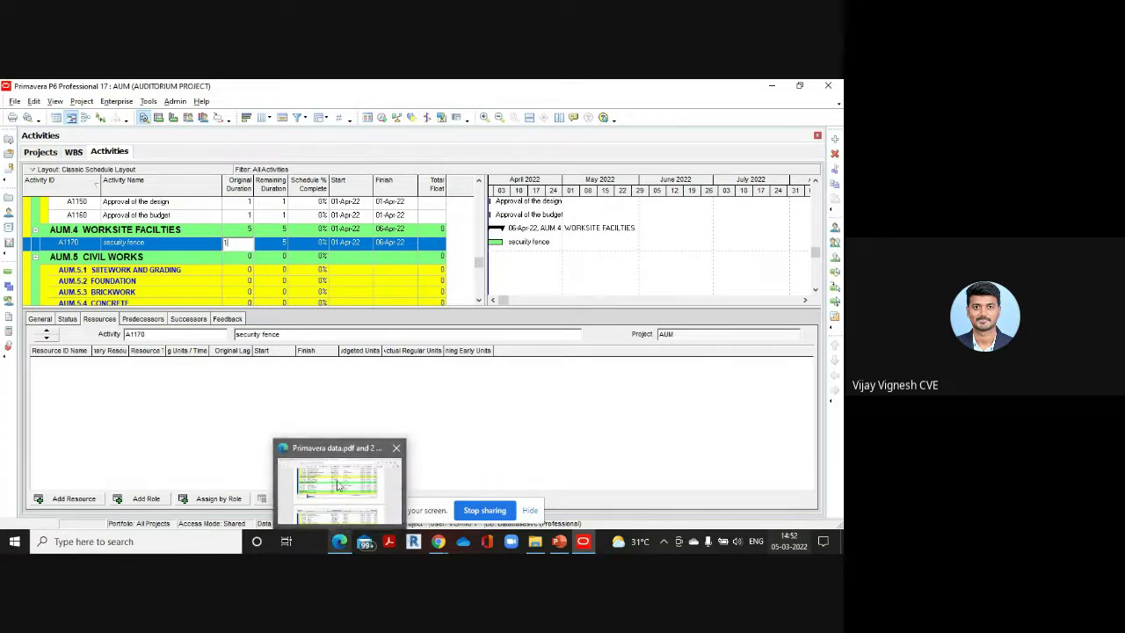
click(338, 484)
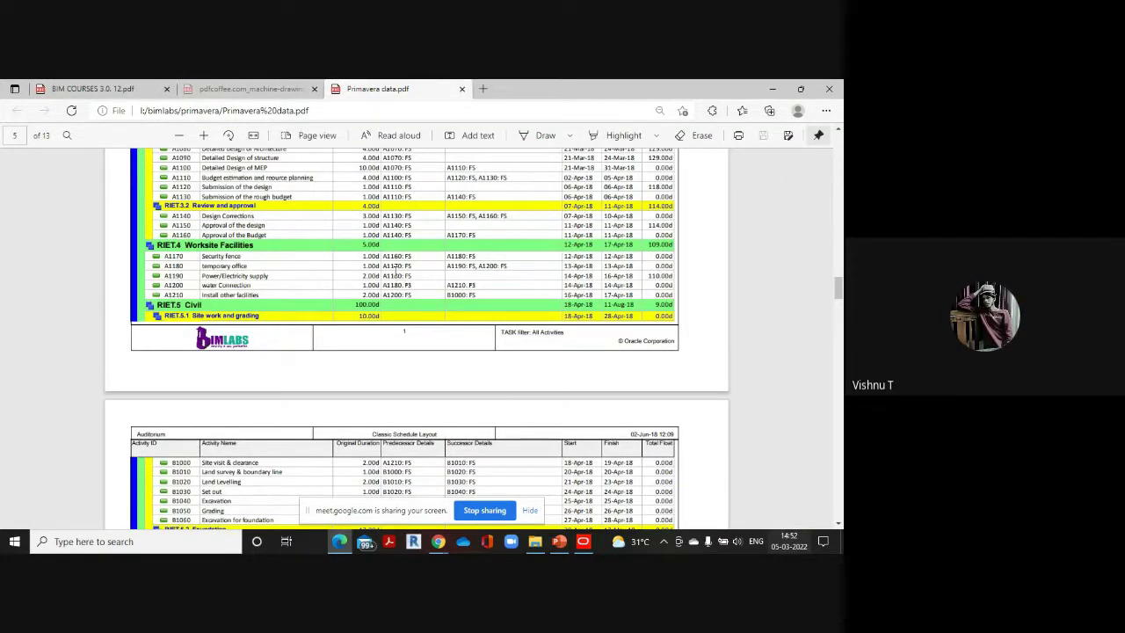
mouse_move(585, 543)
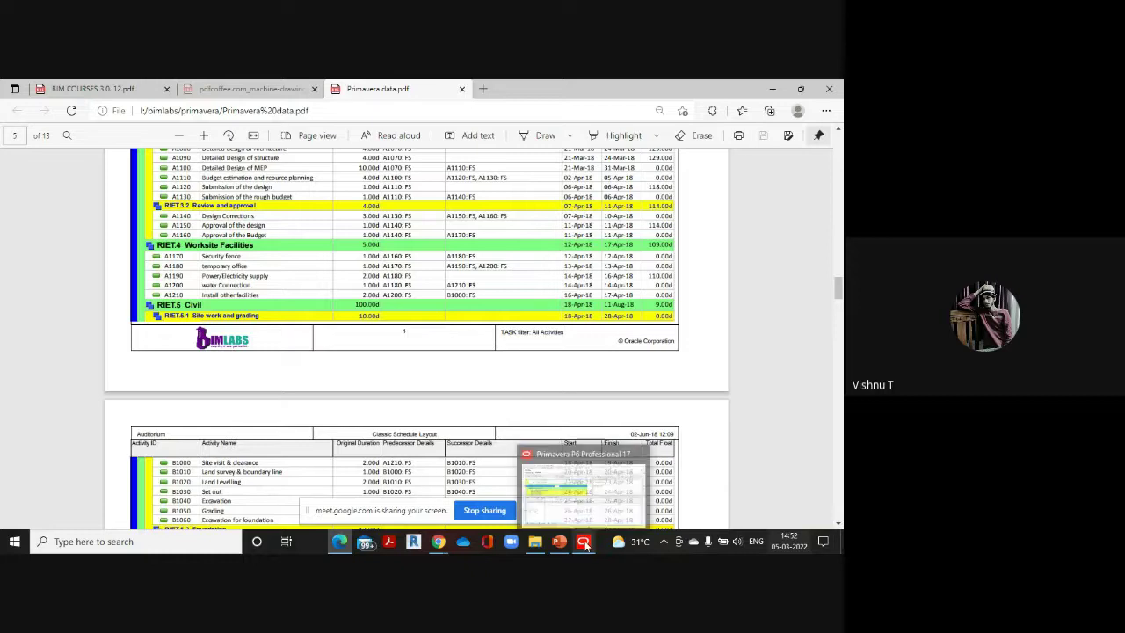
click(573, 472)
click(834, 140)
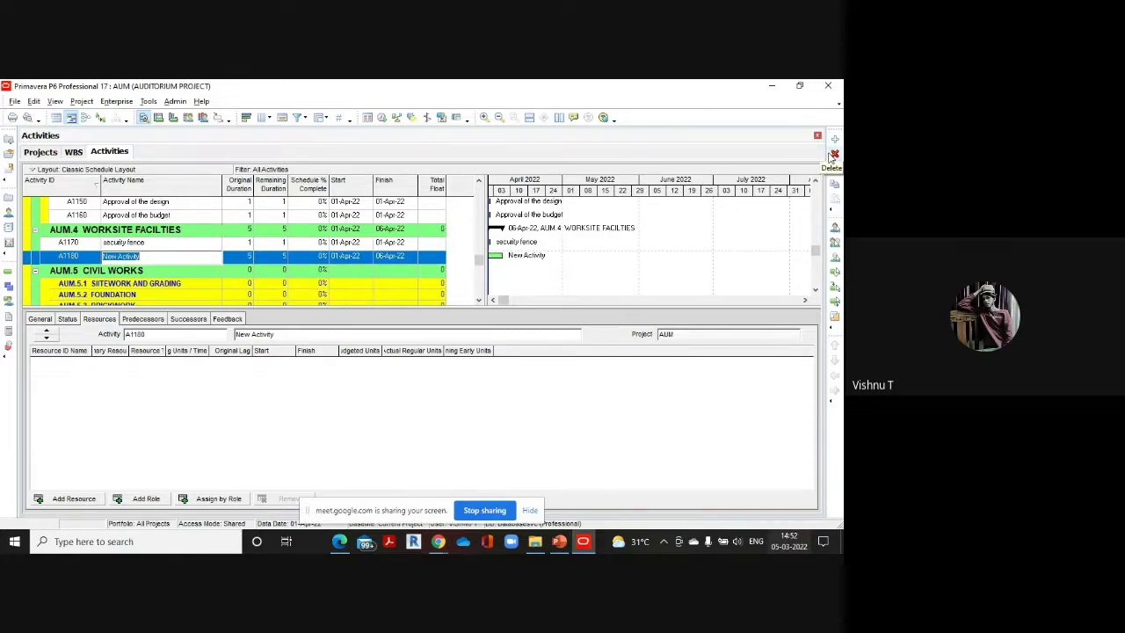
key(BackSpace)
click(246, 256)
text(1)
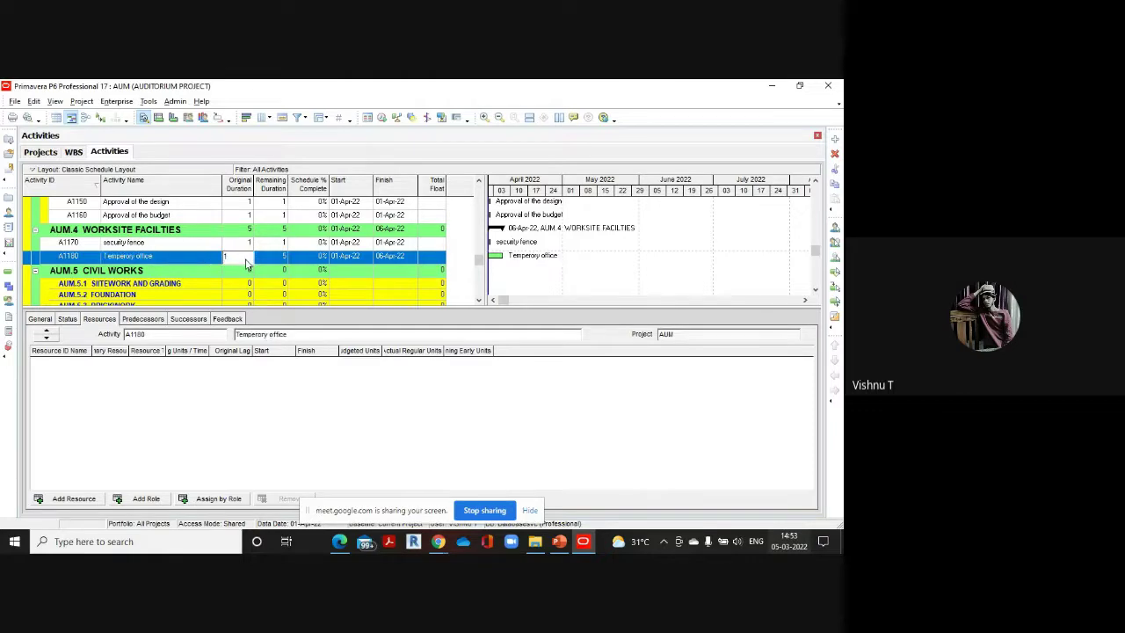
Add A1190 'Power/electricity supply' with a 2-day duration
click(835, 140)
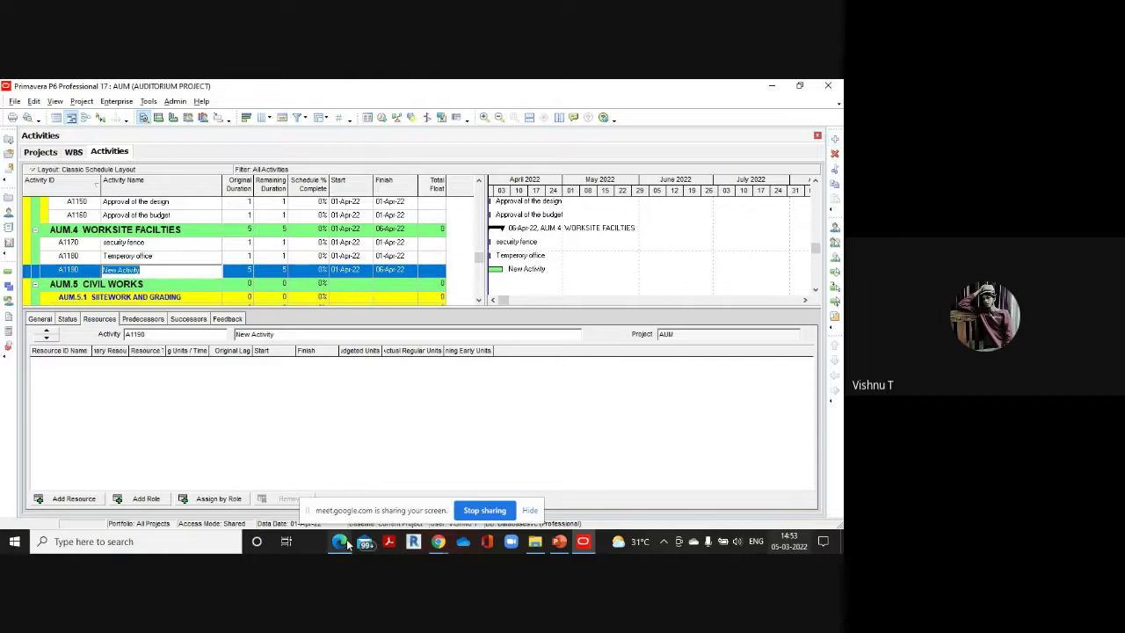
mouse_move(347, 545)
click(325, 484)
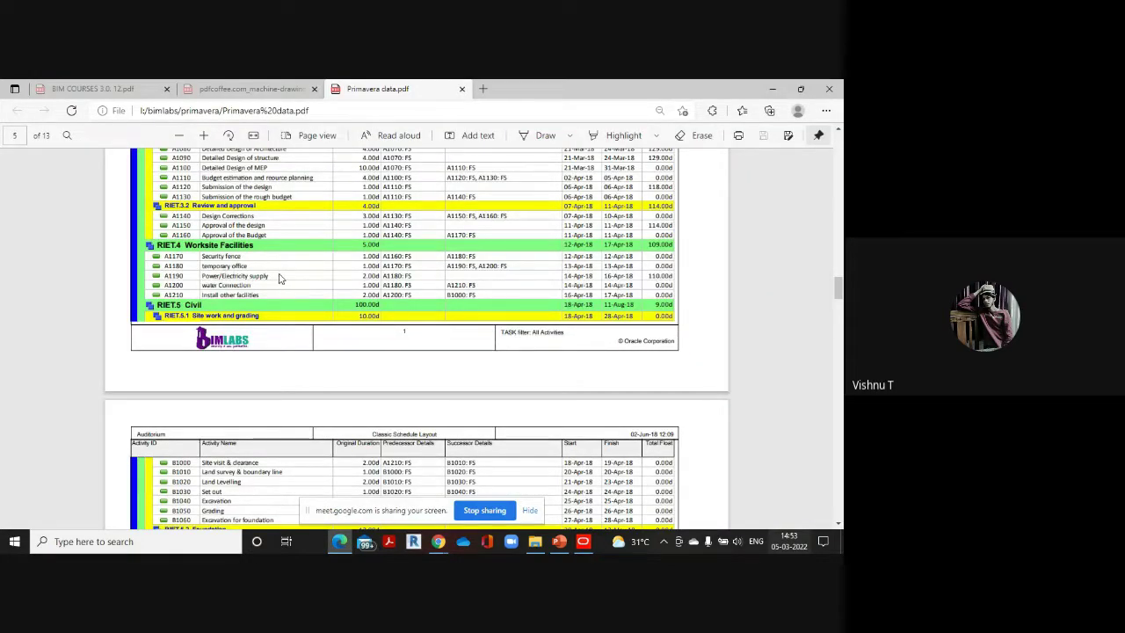
mouse_move(587, 544)
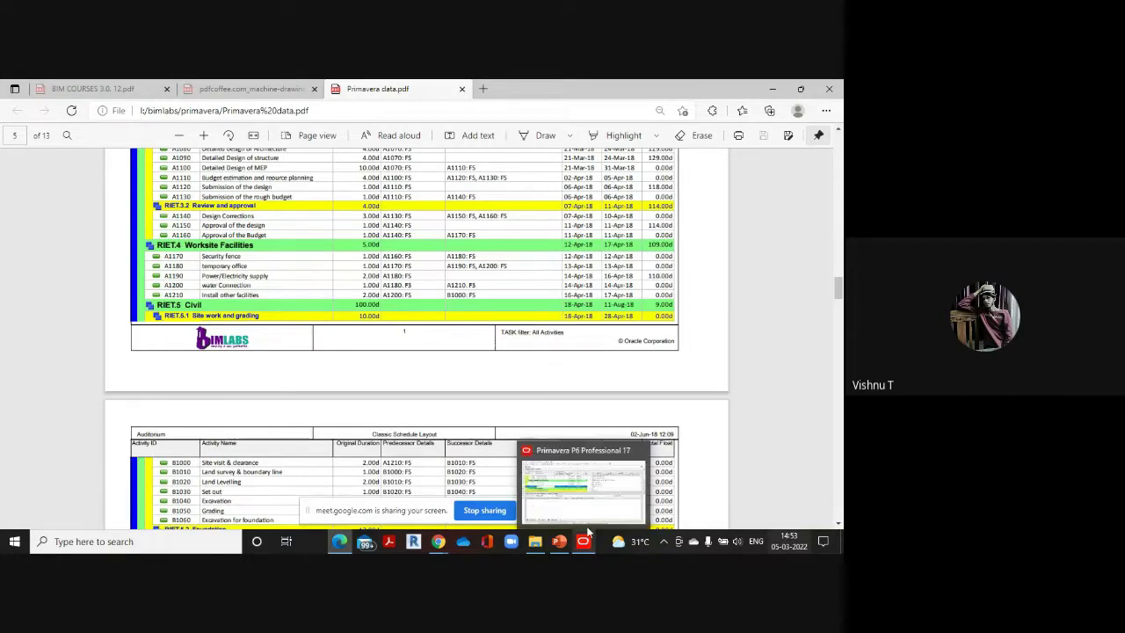
click(543, 475)
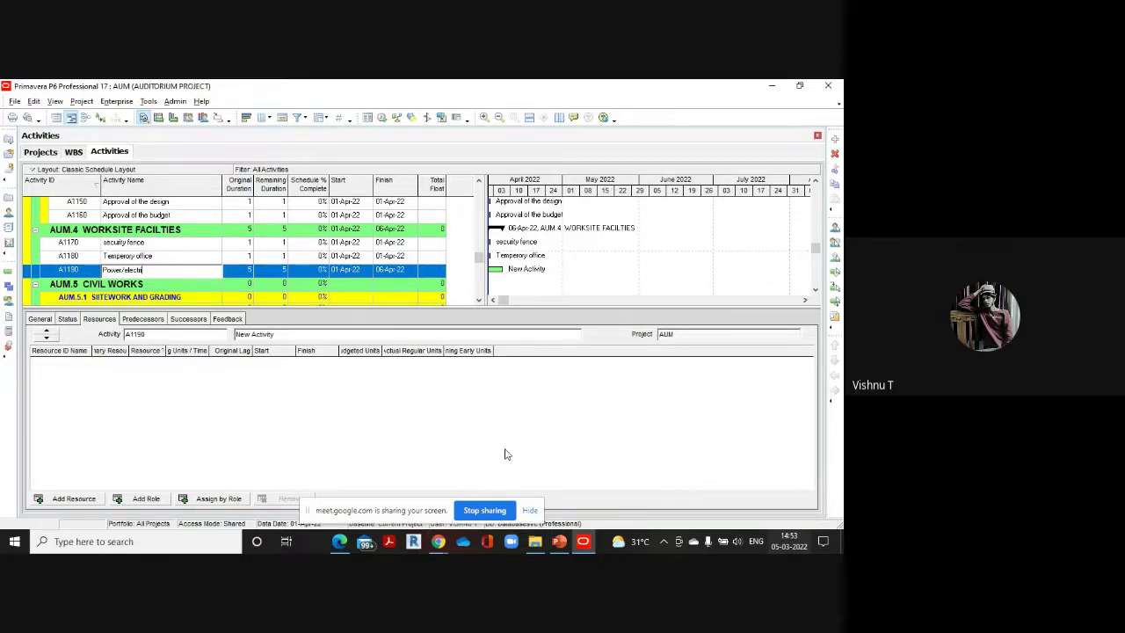
text(ity supply)
click(239, 270)
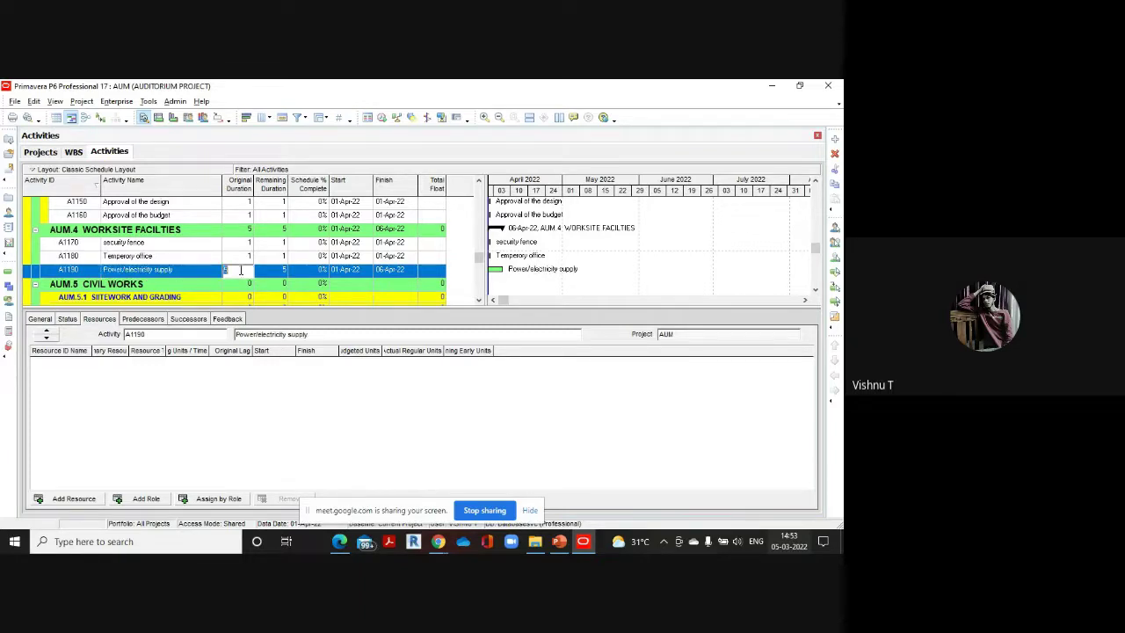
text(2)
mouse_move(340, 542)
click(335, 497)
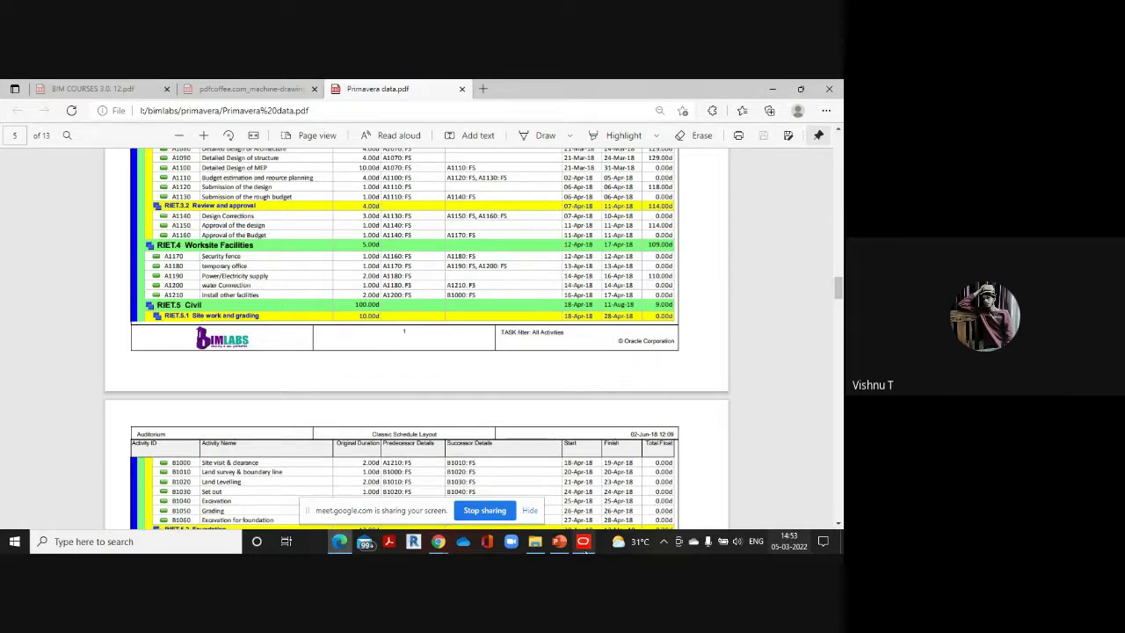
mouse_move(583, 541)
click(589, 482)
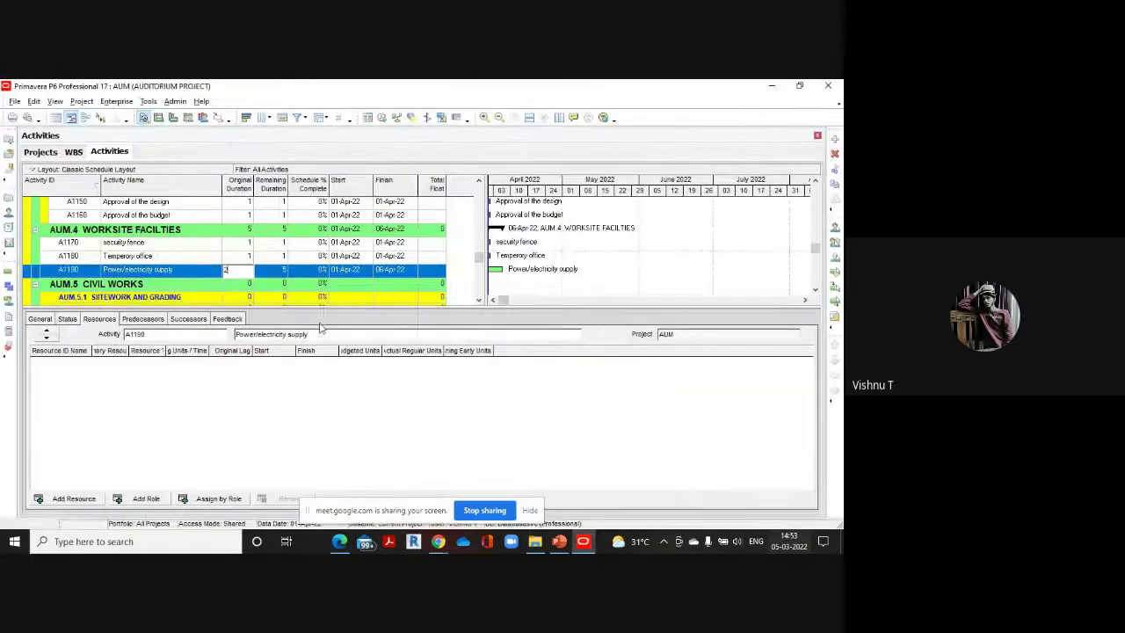
click(835, 139)
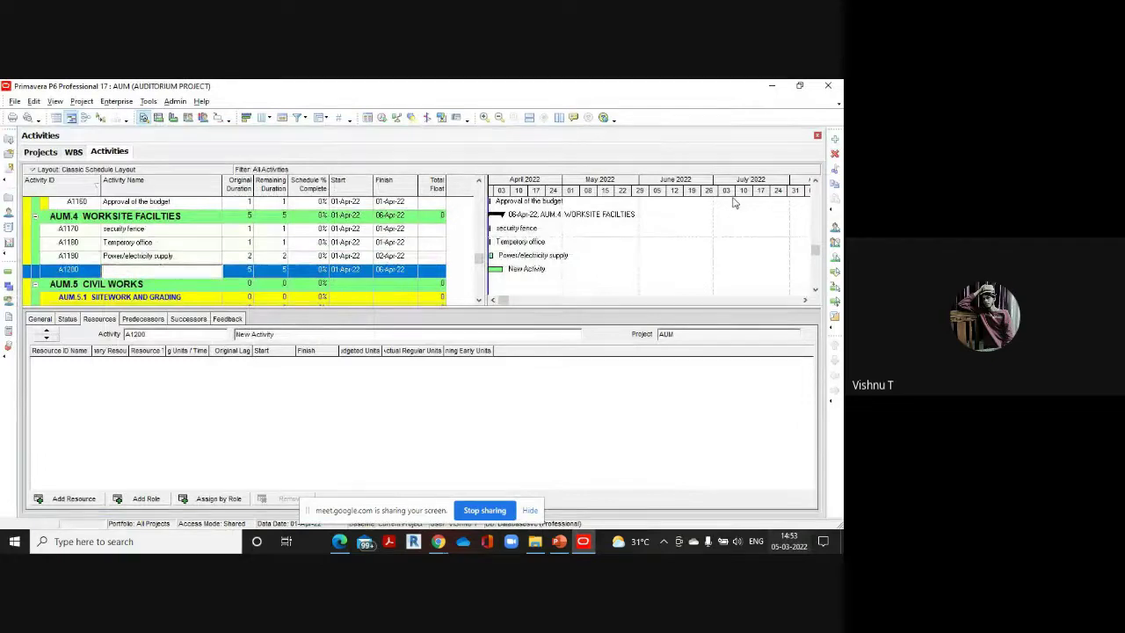
Name activity A1200 'Water Connection' and give it a 1-day original duration
text(Water Cor)
click(249, 274)
click(249, 273)
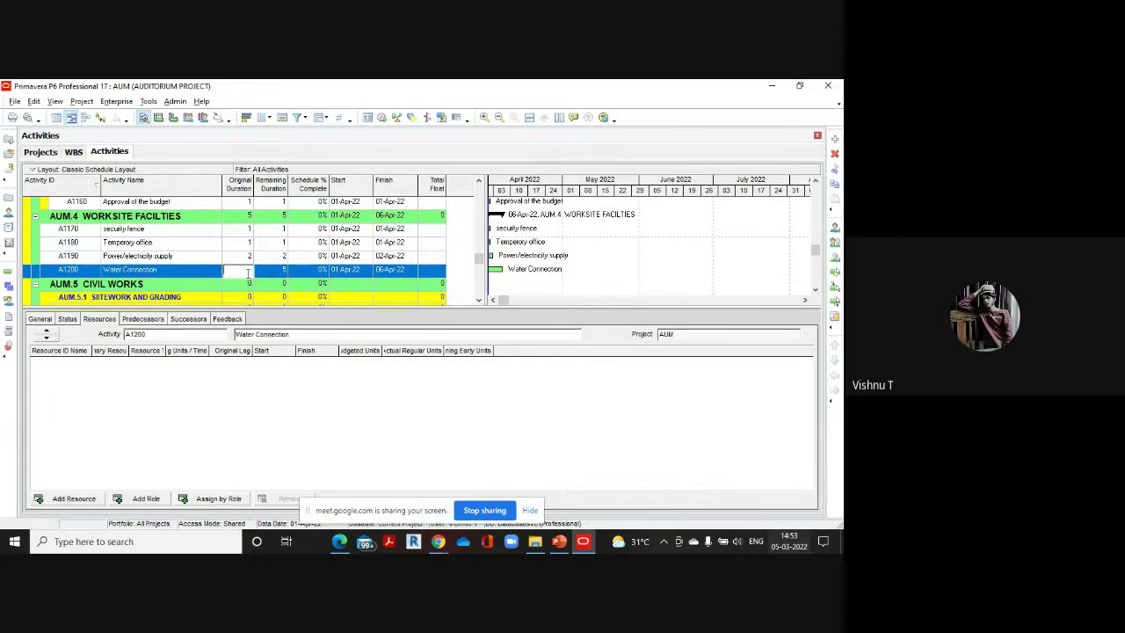
text(1)
After checking the reference PDF, add A1210 'Install other facilities' with a 2-day duration
click(341, 542)
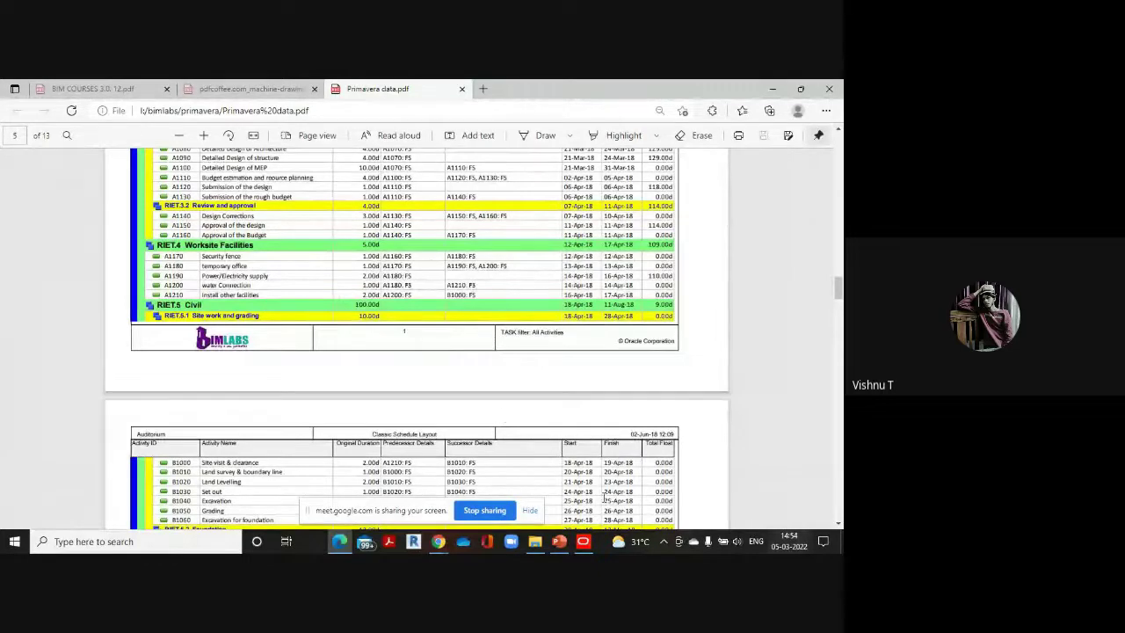
mouse_move(582, 542)
click(592, 505)
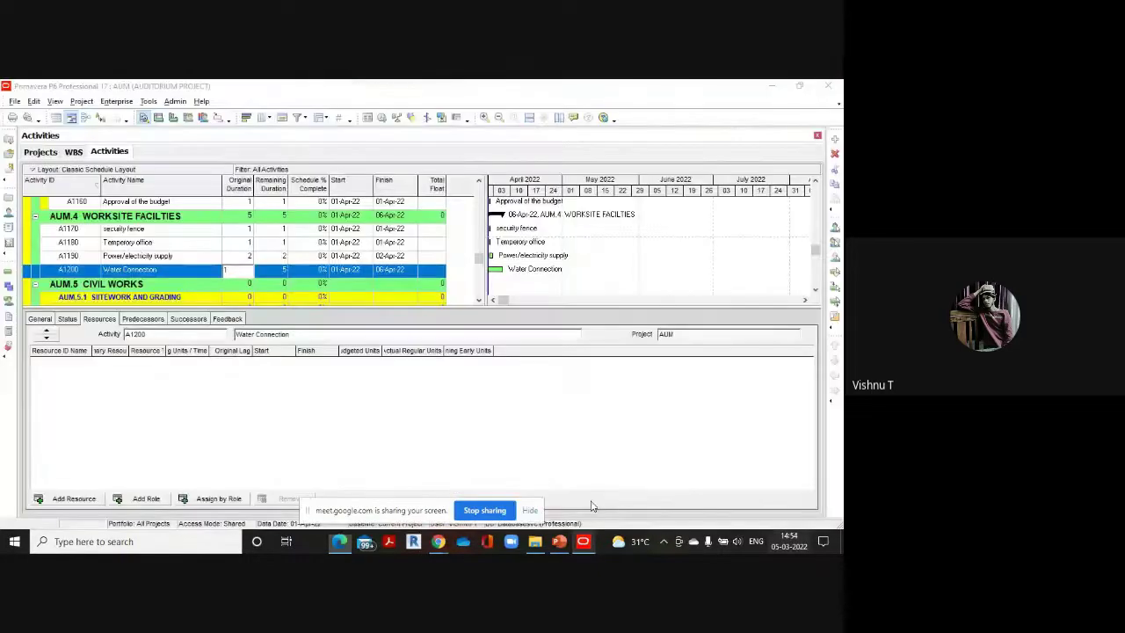
click(835, 139)
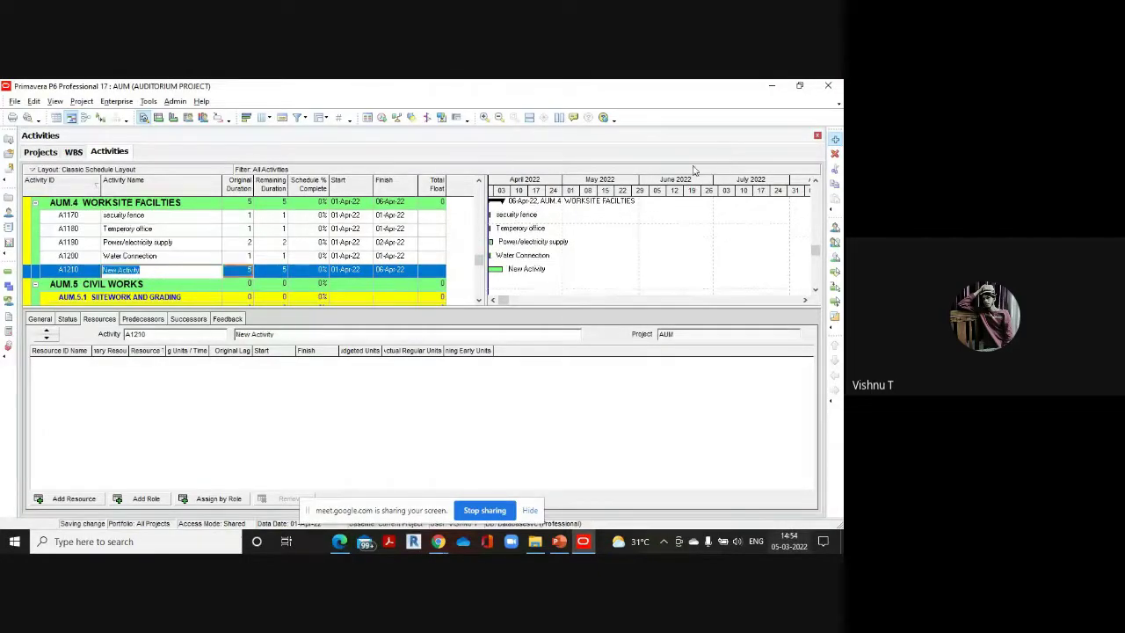
text(Install other fa)
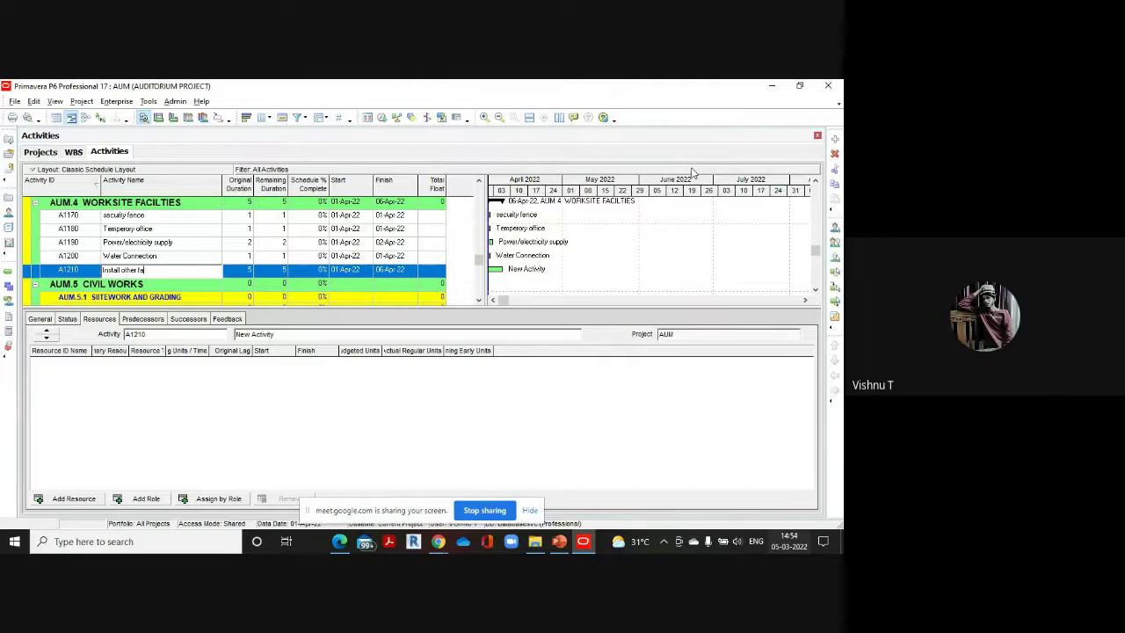
text(cilities)
click(249, 272)
text(2)
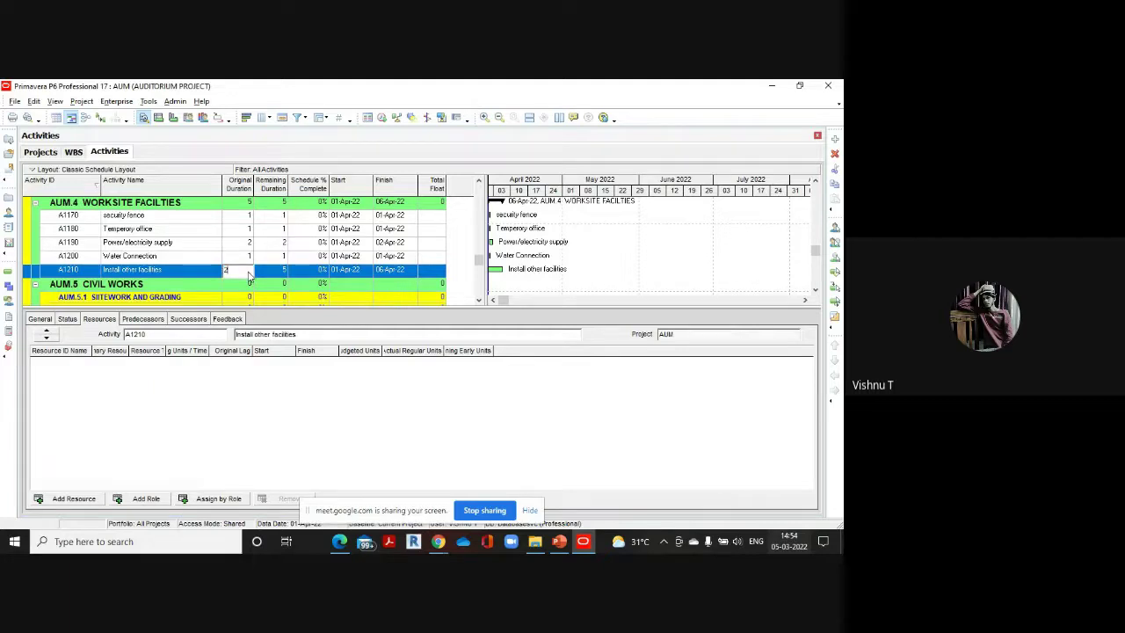
Review the Civil activities in the reference PDF, then confirm the 2-day duration
mouse_move(340, 542)
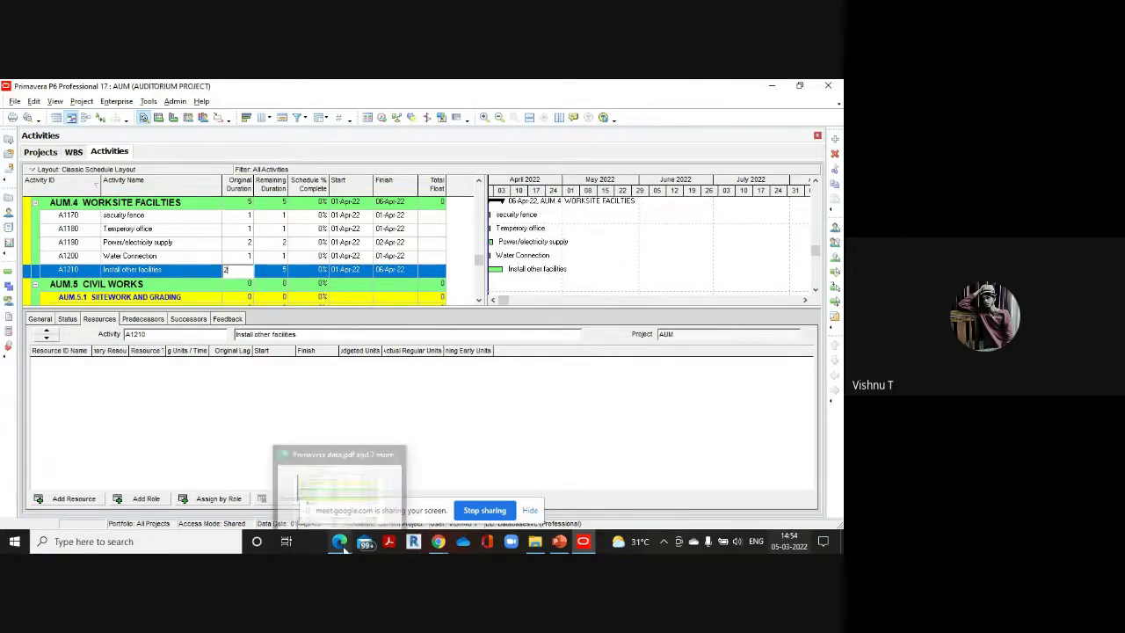
click(363, 488)
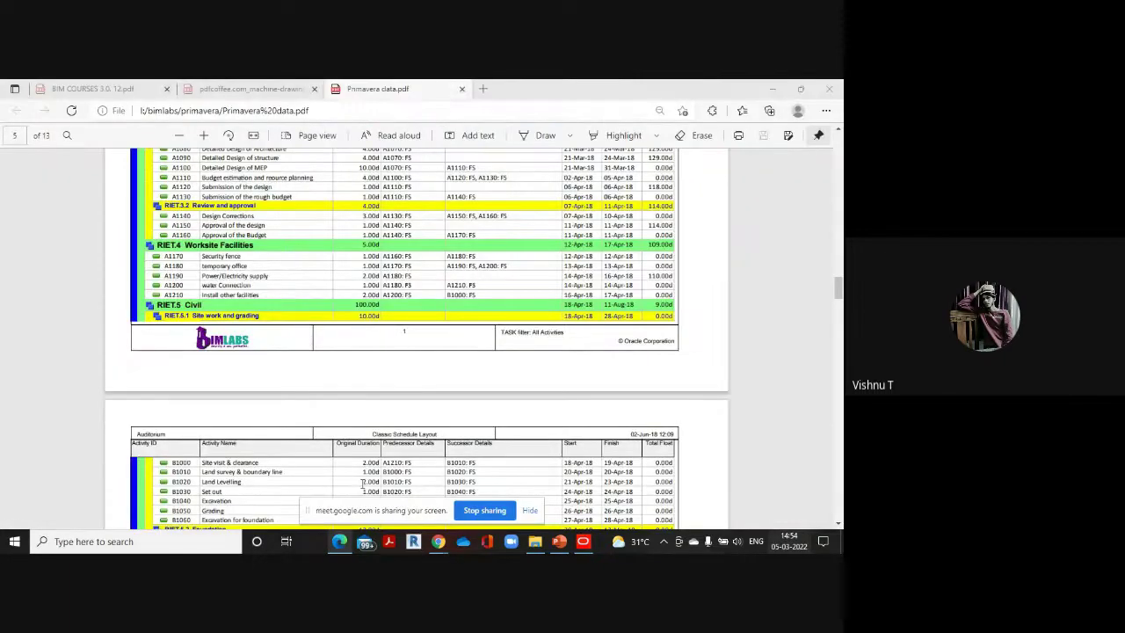
scroll(315, 267, down, 3)
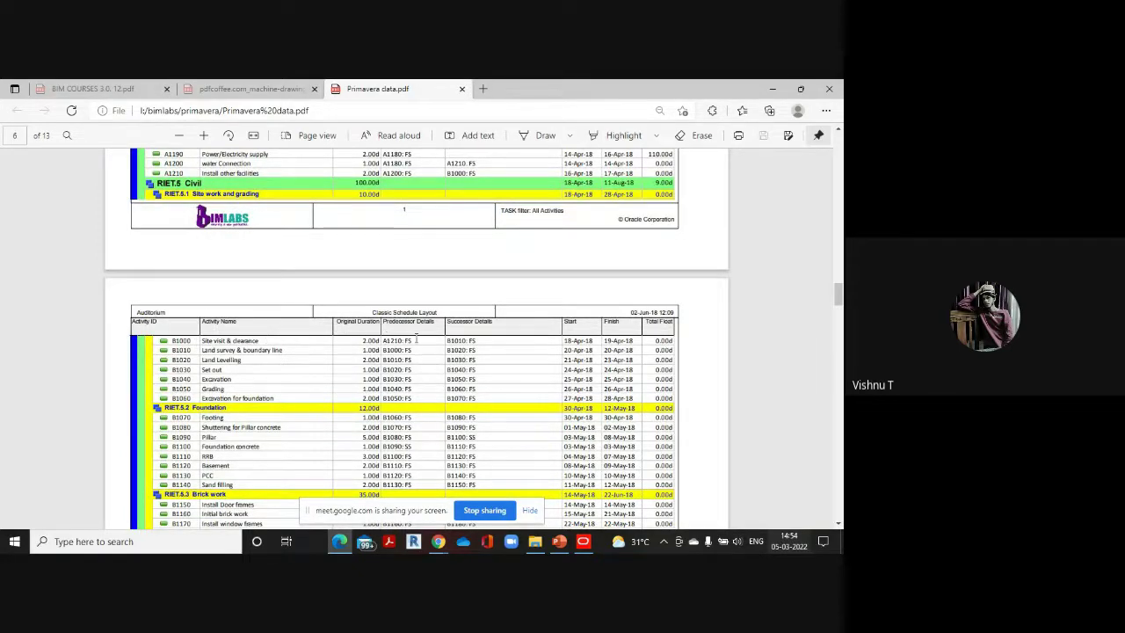
click(583, 542)
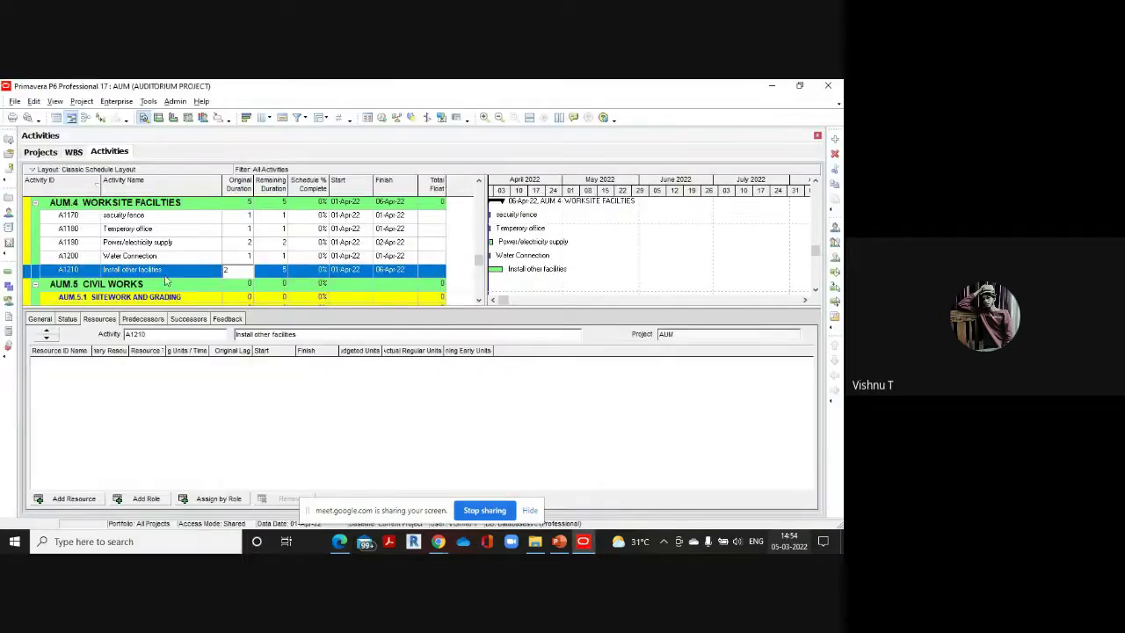
key(Return)
Under AUM.5.1 SITEWORK AND GRADING, add 'Site visit and clearance' with a 2-day duration
click(815, 290)
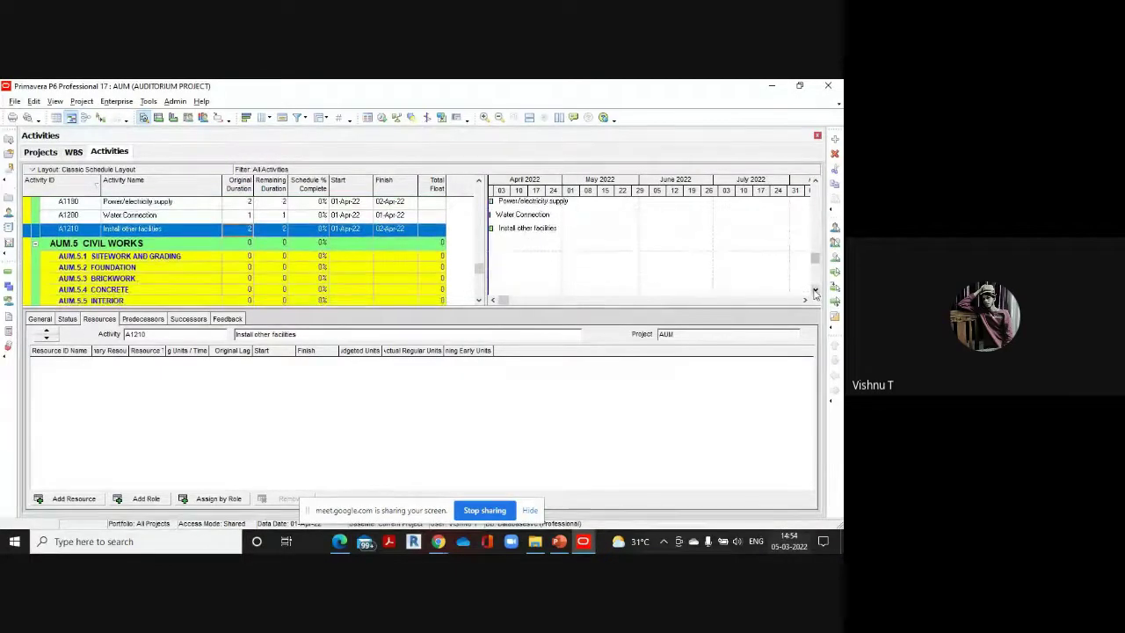
click(815, 293)
click(801, 239)
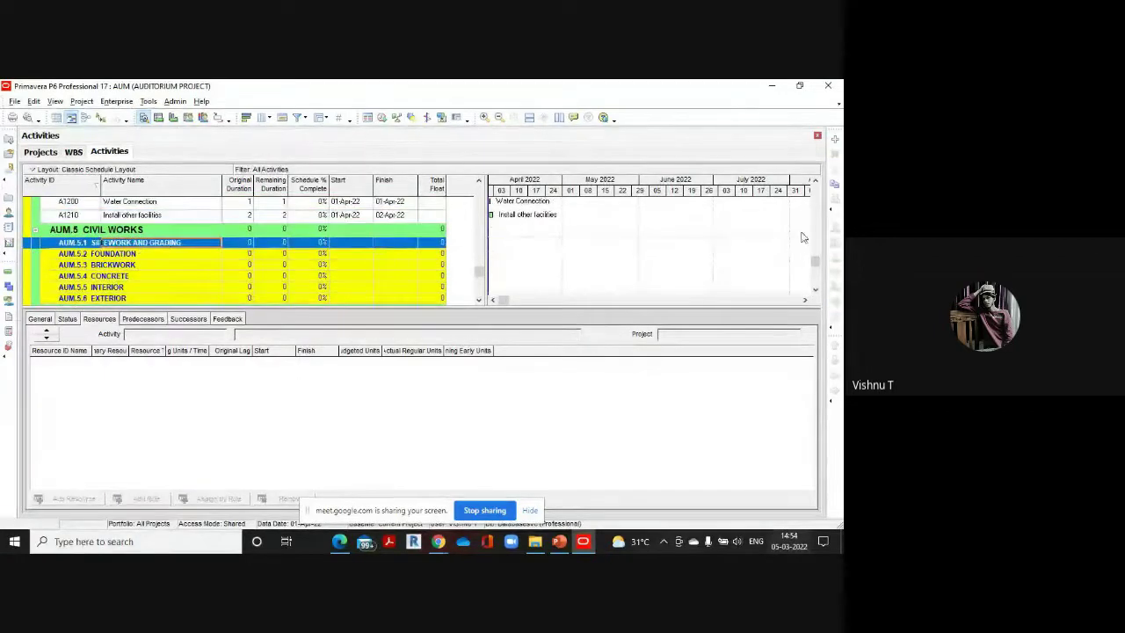
click(835, 141)
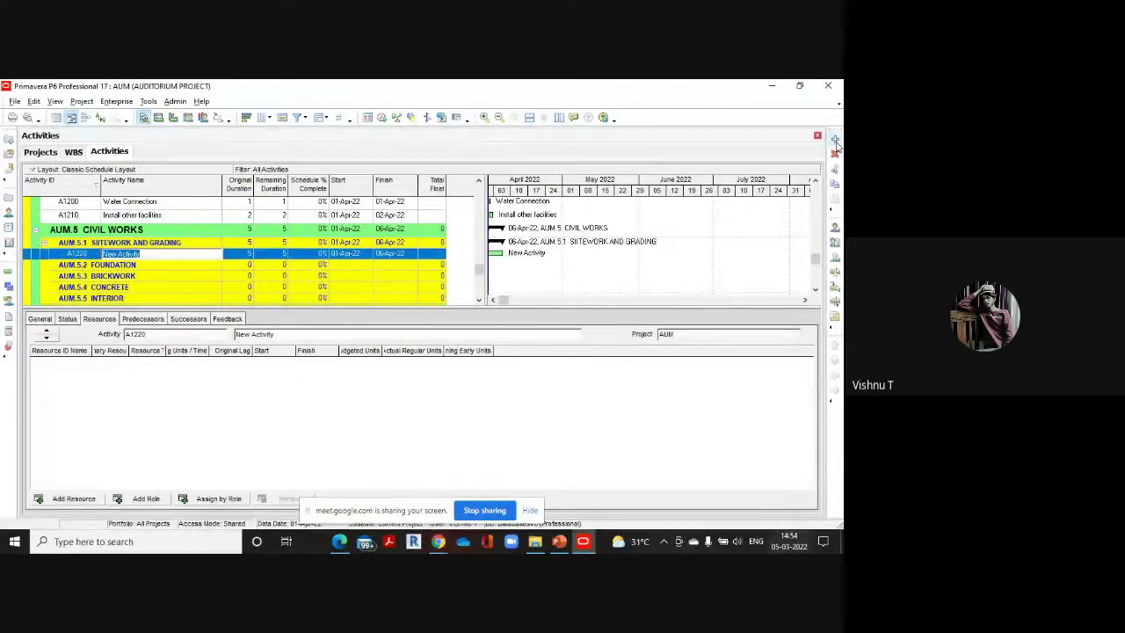
text(Site visit and clearance)
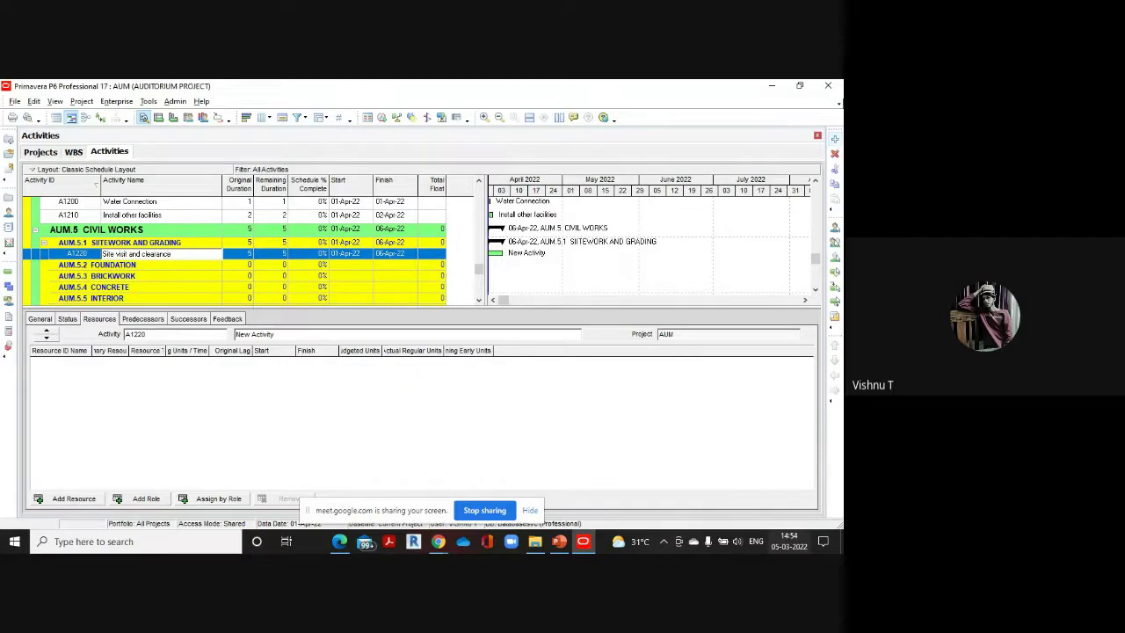
click(243, 254)
click(242, 255)
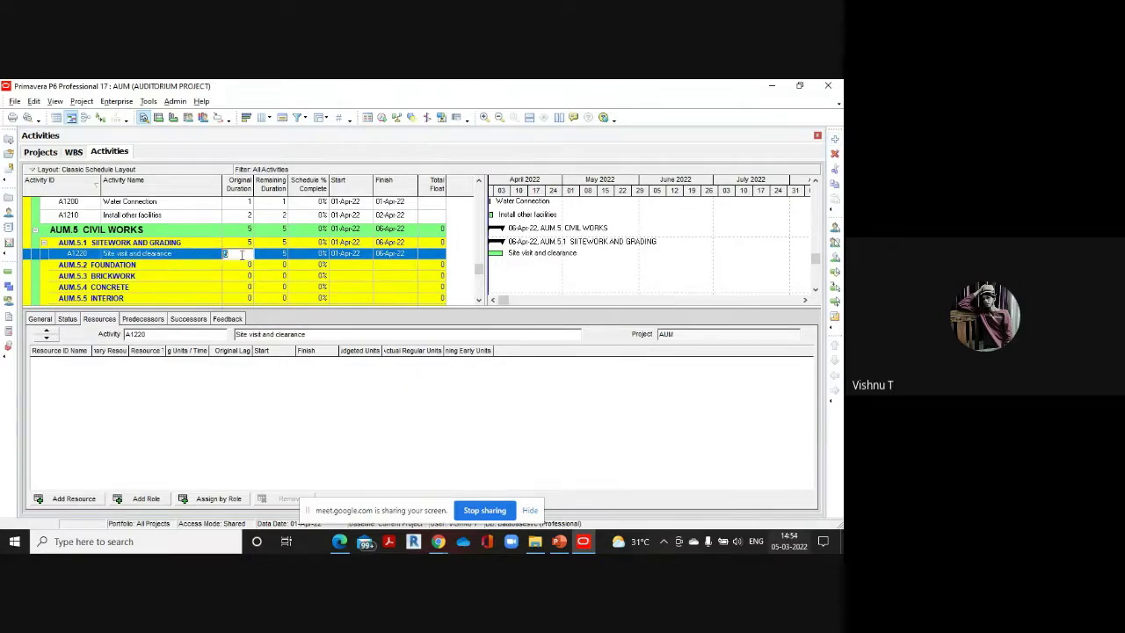
text(2)
After checking the PDF, add 'Land Survey and boundary line' lasting 1 day
mouse_move(341, 543)
click(341, 468)
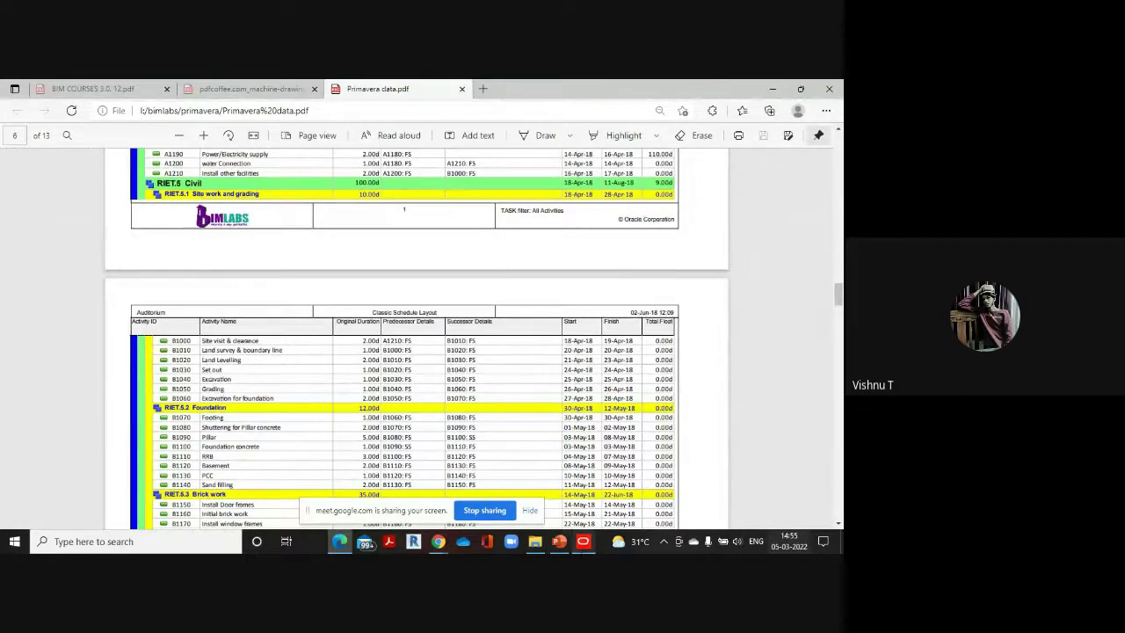
click(582, 541)
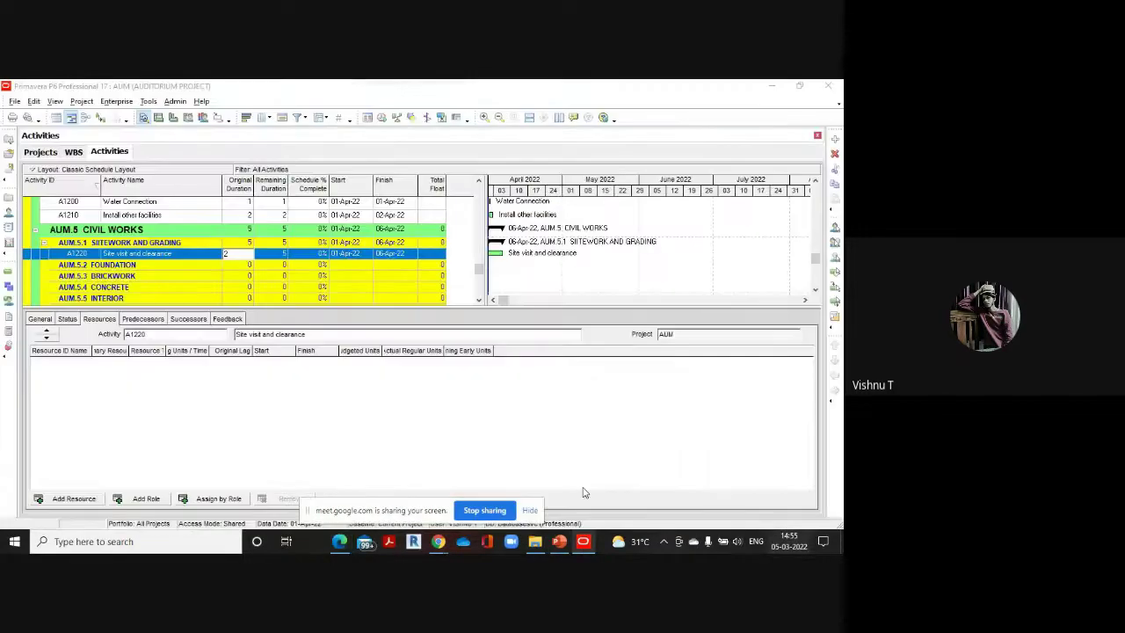
click(835, 138)
key(BackSpace)
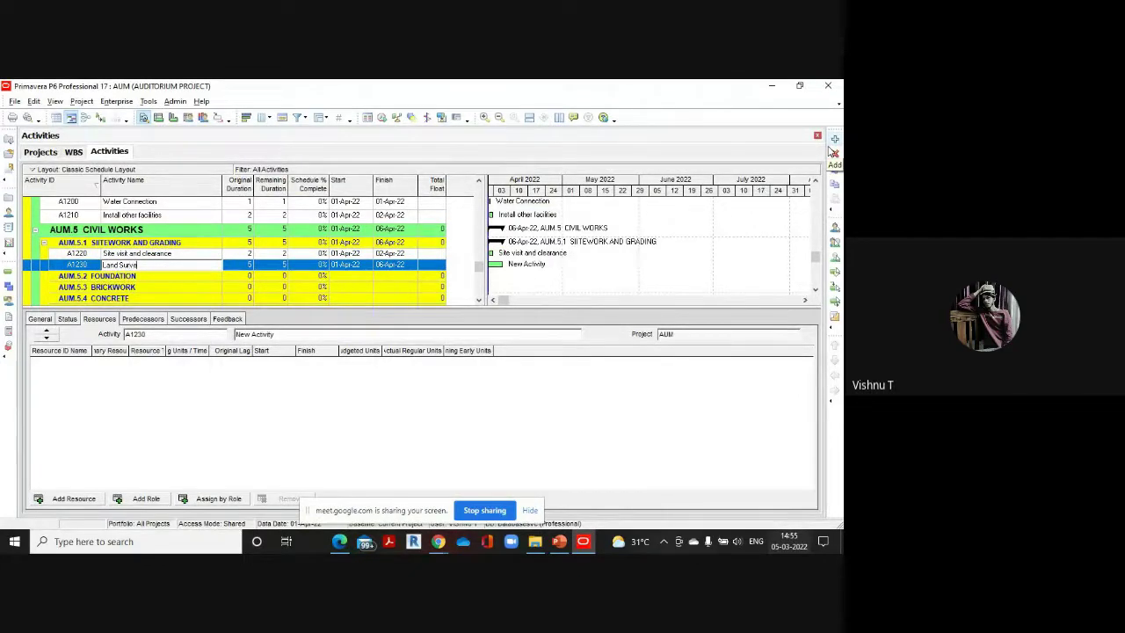
text(Land Survey and boundary line)
click(249, 262)
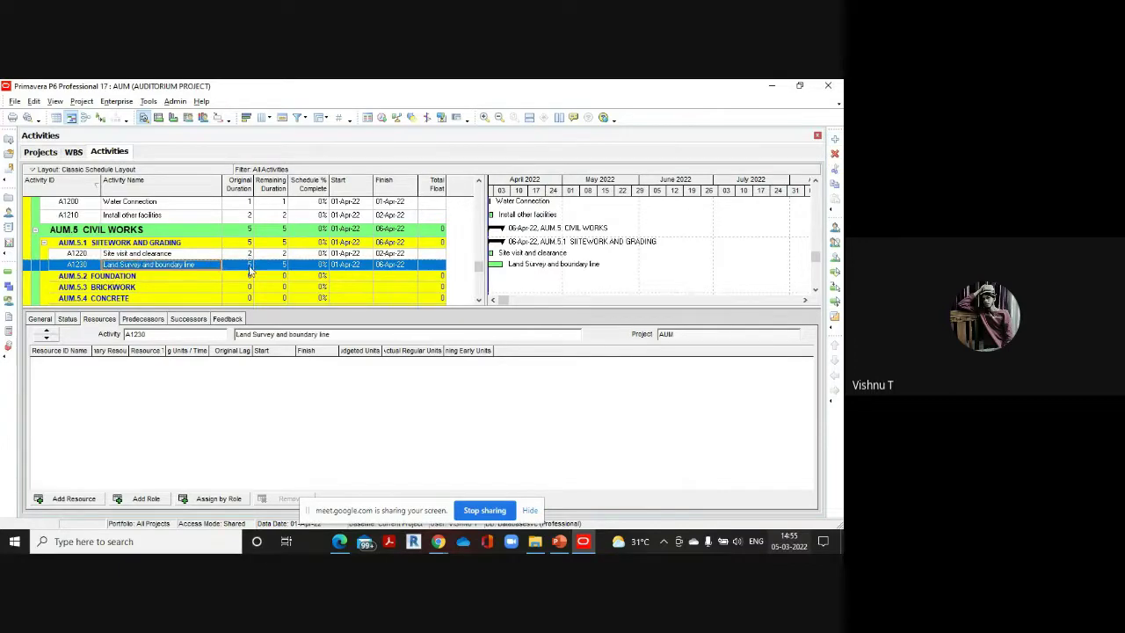
click(249, 264)
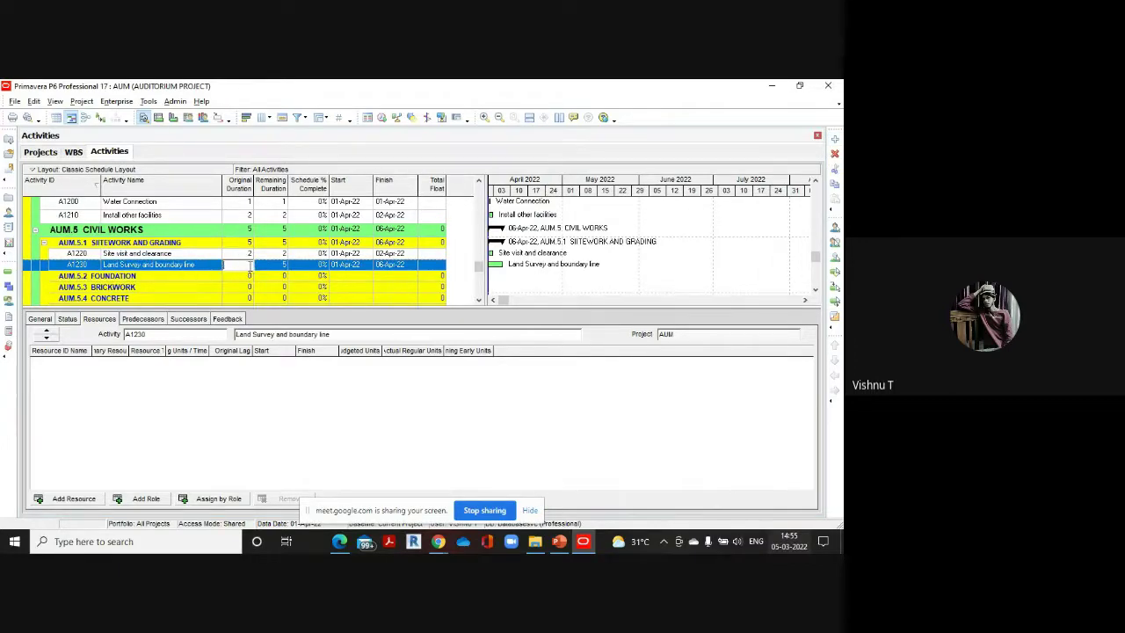
text(1)
Add the 'Land Leveling' activity with a 2-day duration, per the reference PDF
click(835, 139)
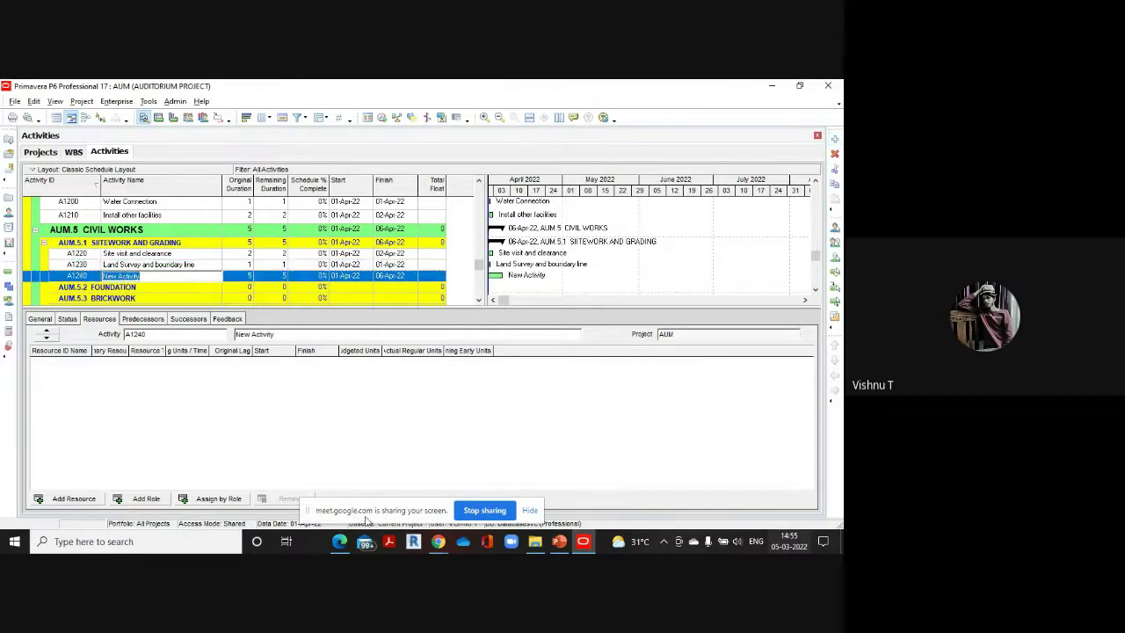
mouse_move(339, 546)
click(329, 463)
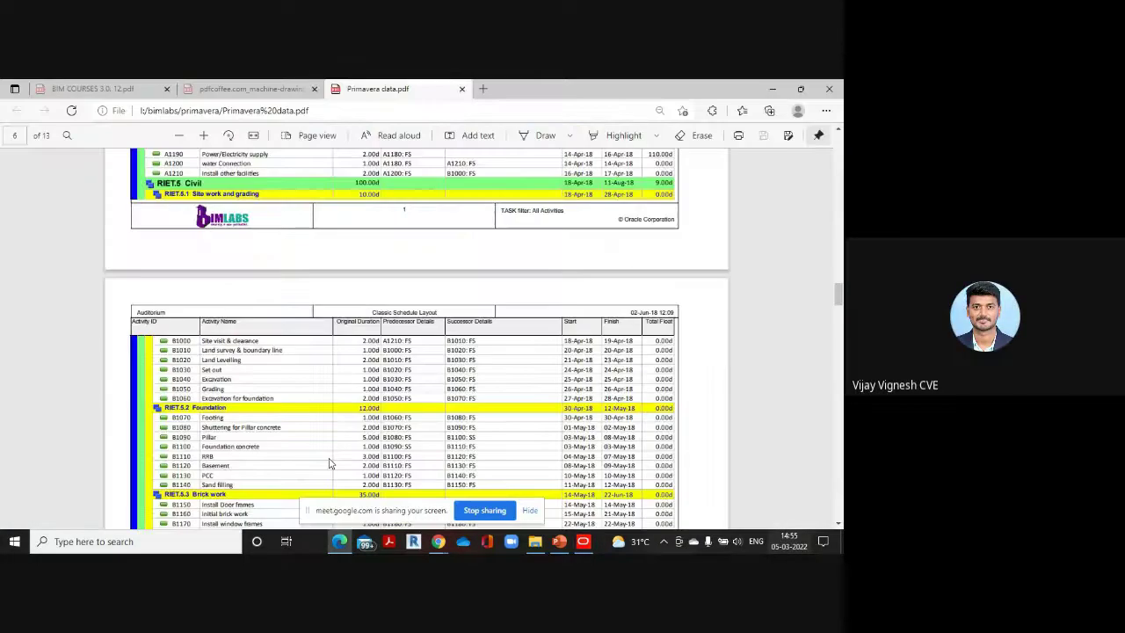
scroll(274, 357, down, 1)
scroll(274, 356, down, 3)
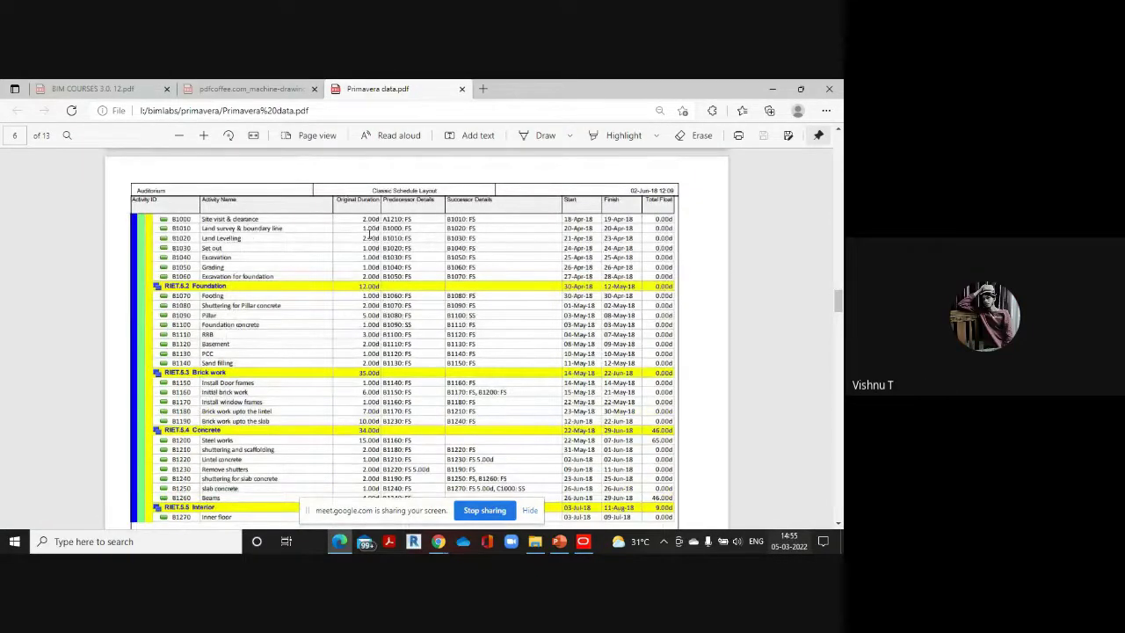
click(510, 455)
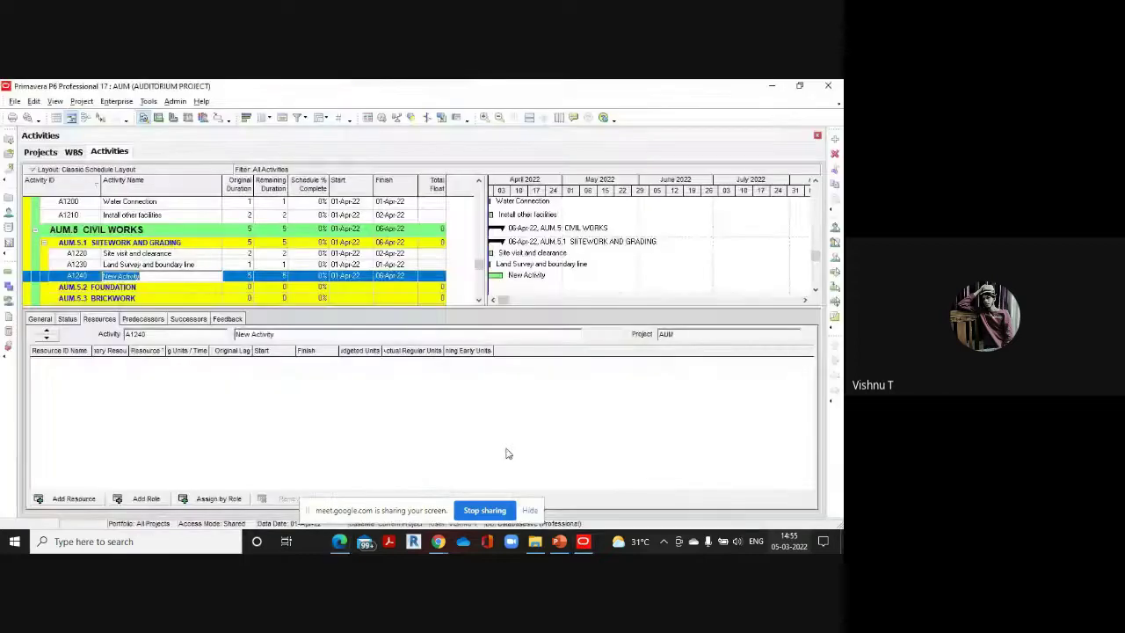
key(BackSpace)
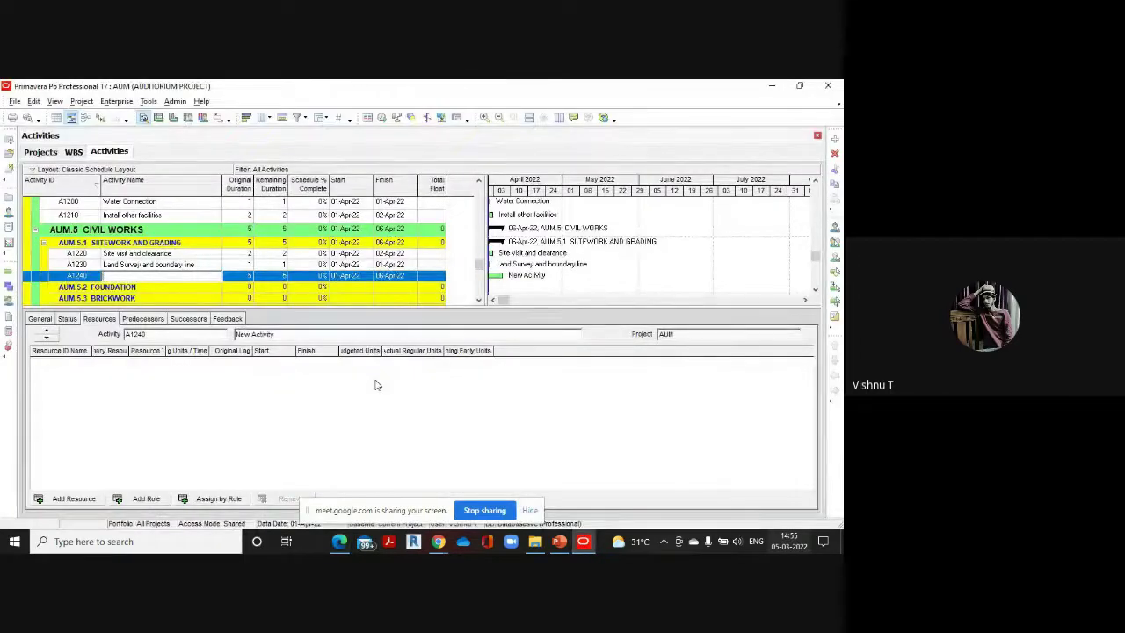
text(L)
text(and La)
text(vel)
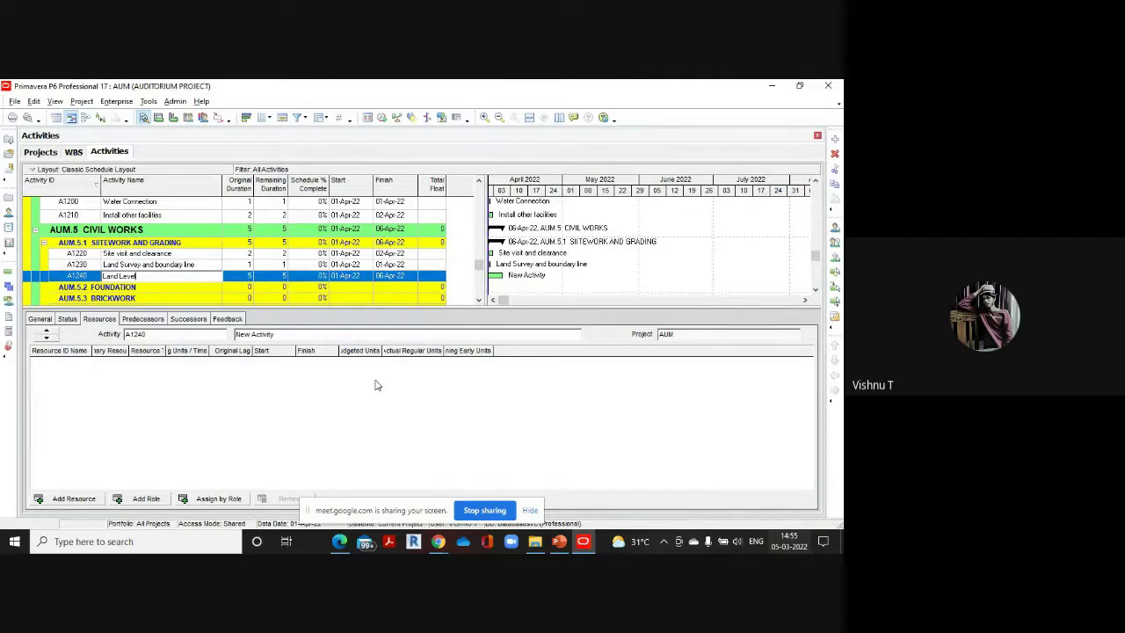
text(ing)
click(240, 275)
text(2)
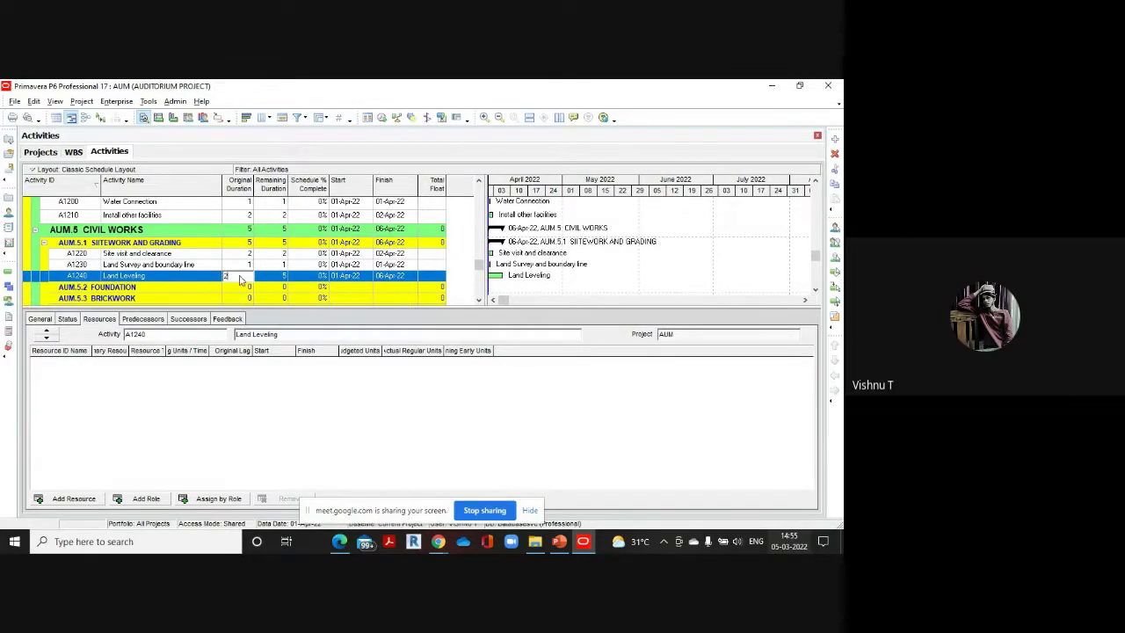
Add a new activity row for 'Set out' and clear its placeholder name
click(835, 141)
mouse_move(338, 545)
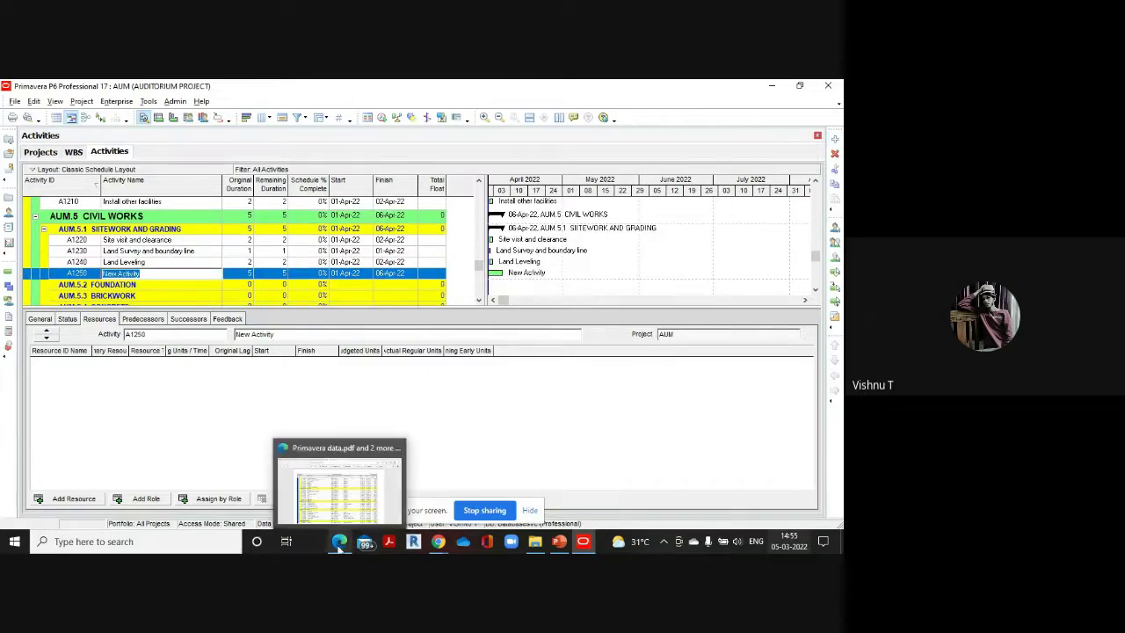
click(322, 464)
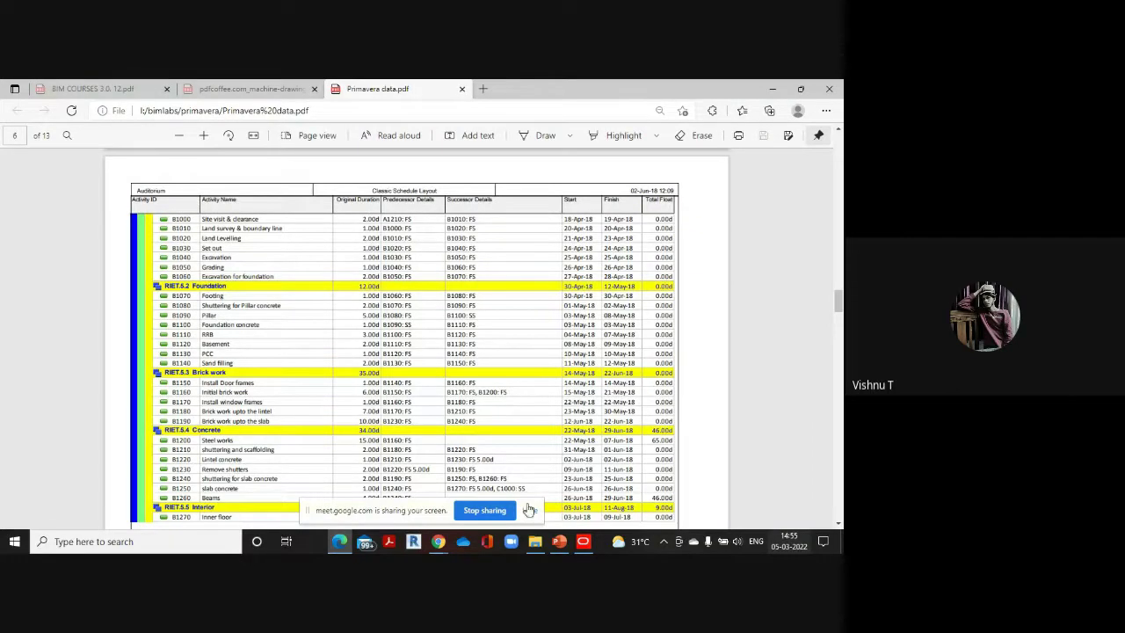
mouse_move(580, 549)
click(553, 475)
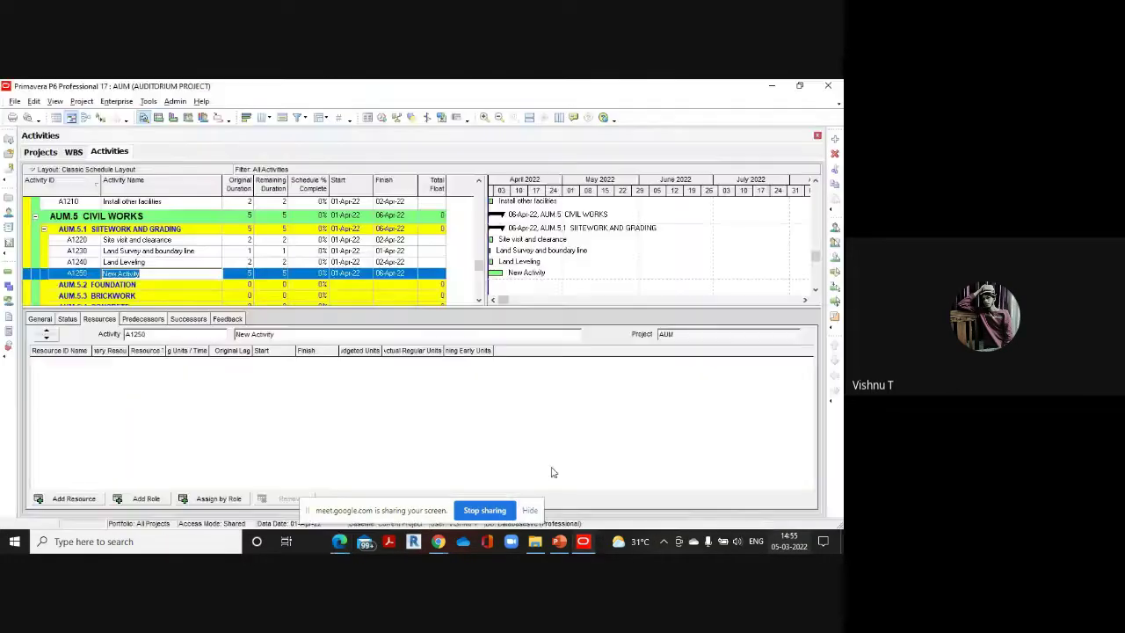
key(BackSpace)
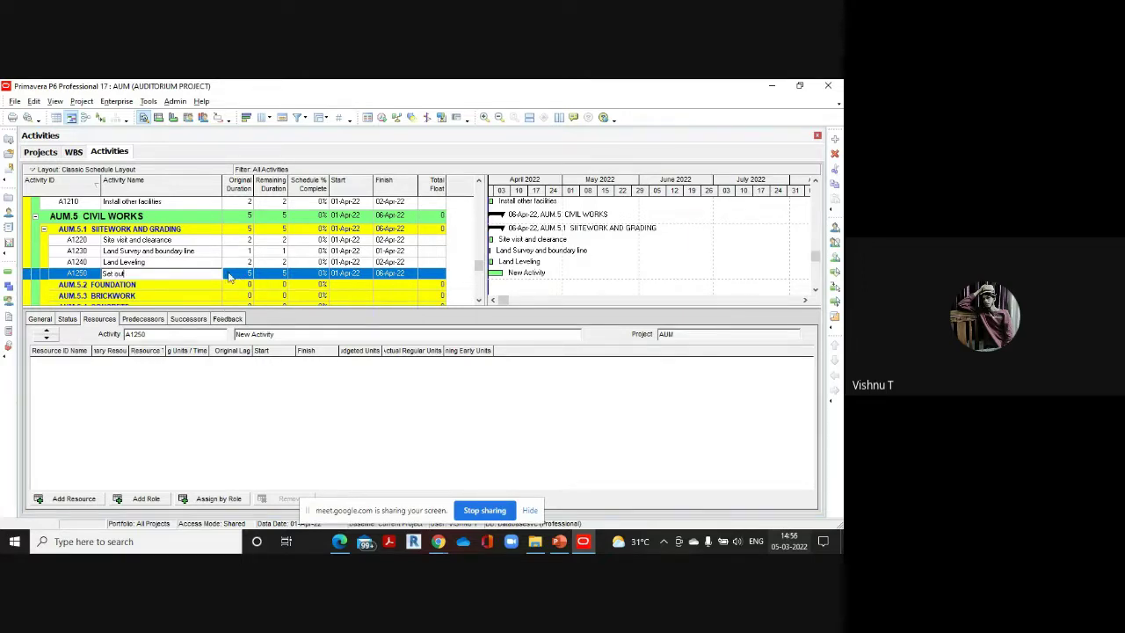
Give A1250 'Set out' a 1-day original duration, confirming against the PDF
click(234, 273)
text(1)
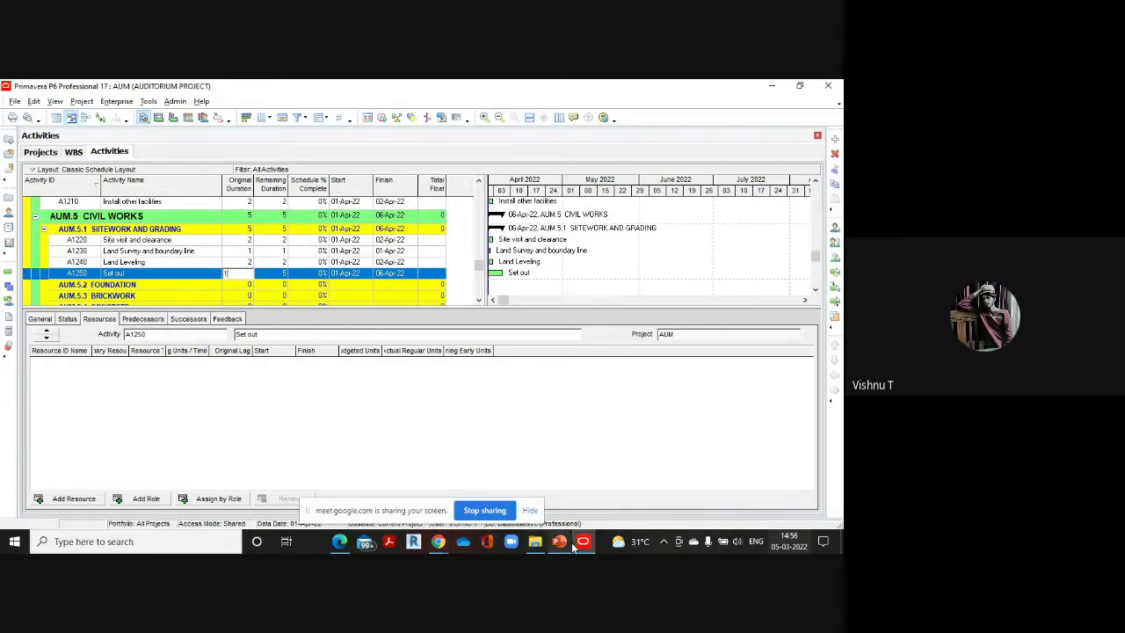
mouse_move(566, 545)
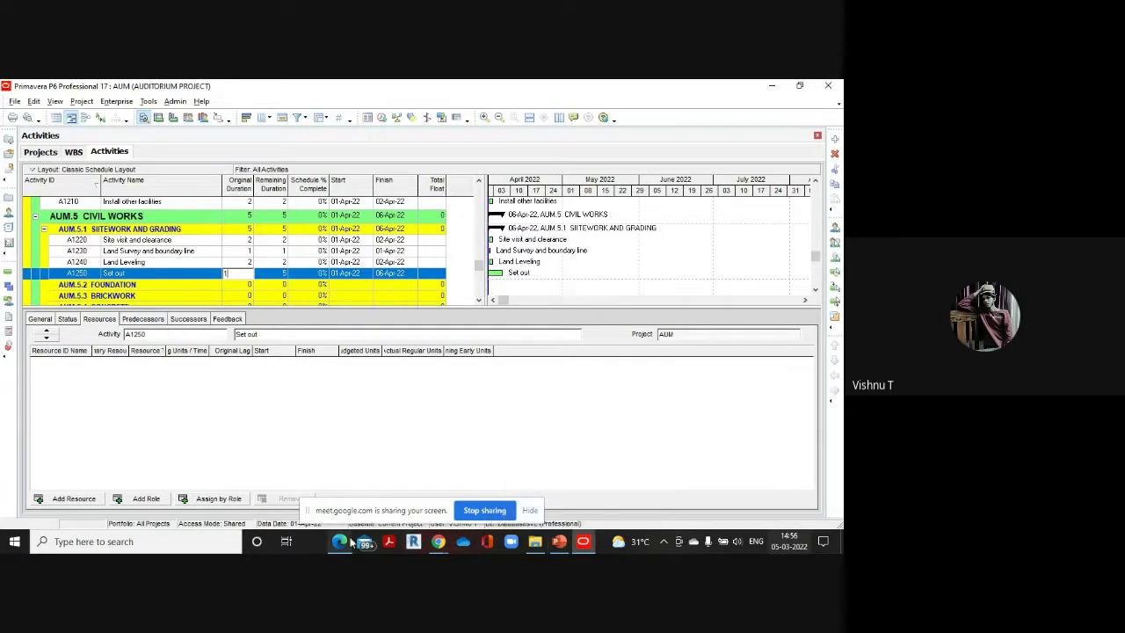
mouse_move(339, 542)
click(351, 488)
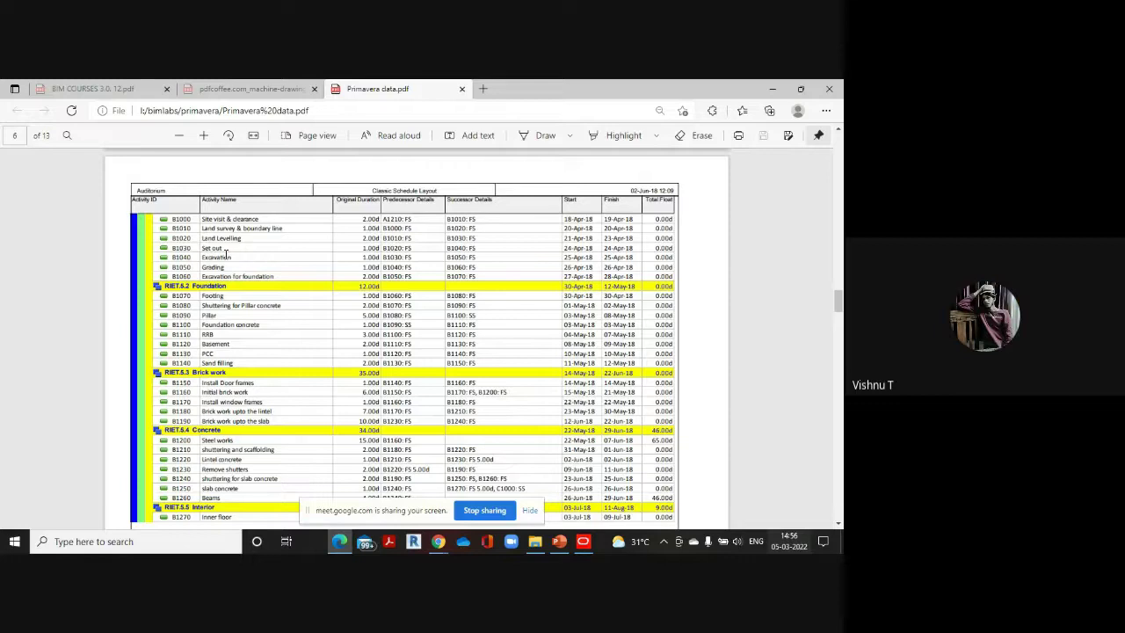
mouse_move(587, 543)
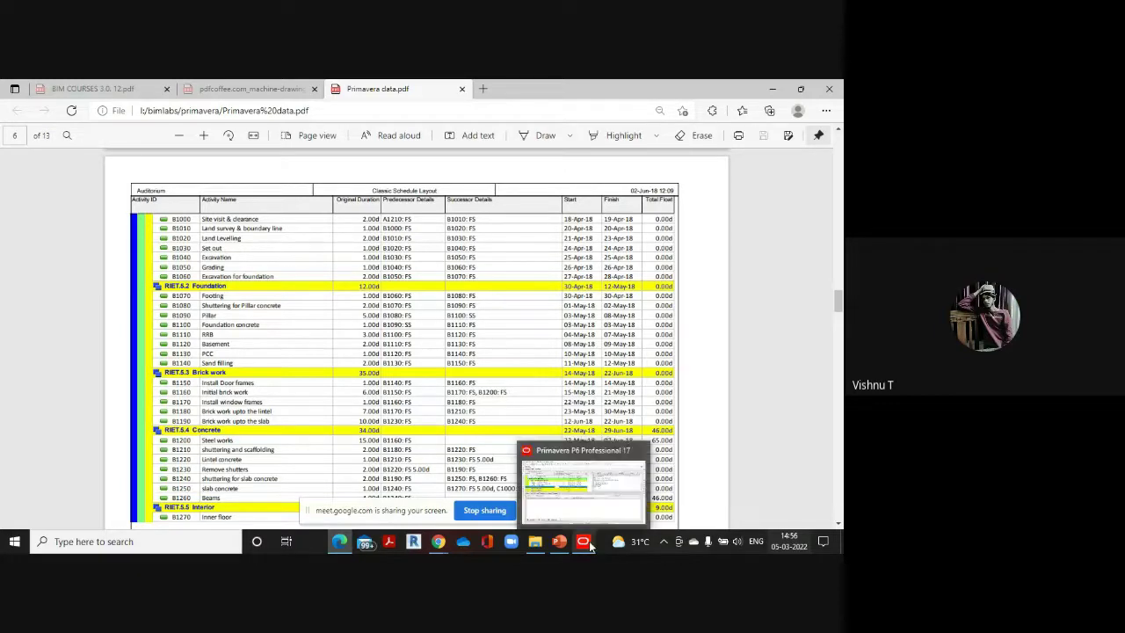
click(591, 500)
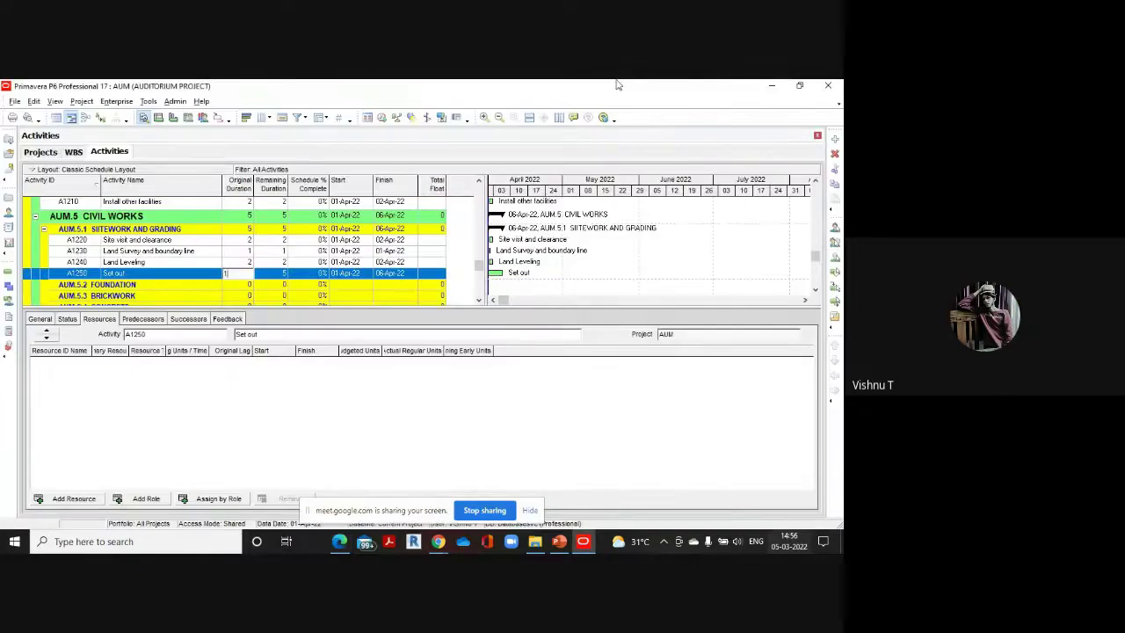
Add A1260 'Excavation' with a 1-day duration below Set out
click(835, 141)
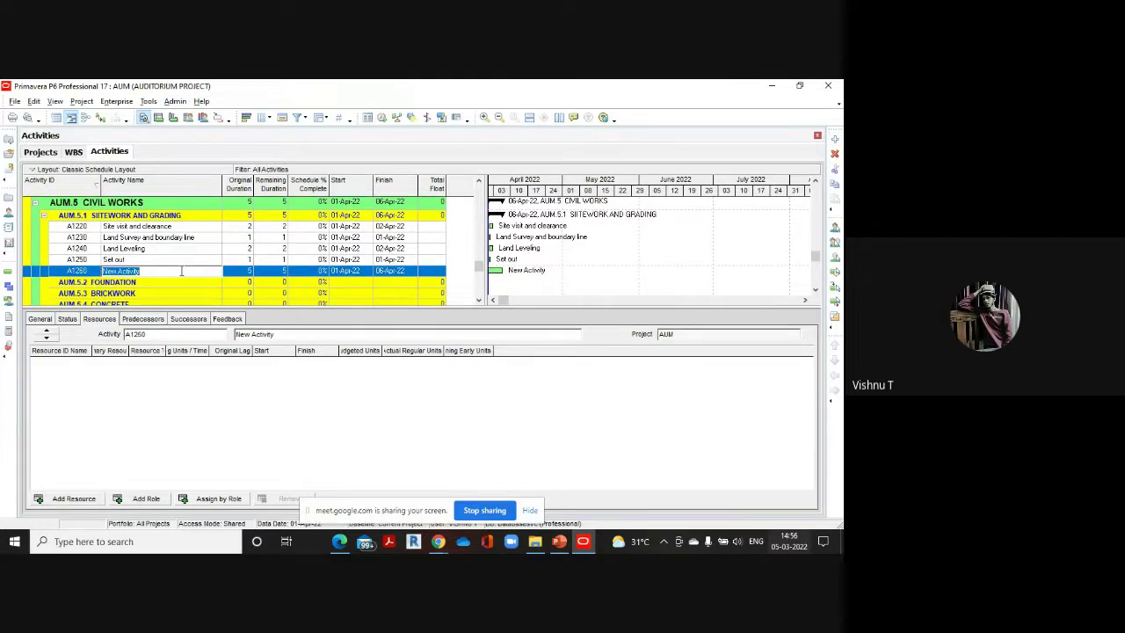
key(BackSpace)
text(Excavation)
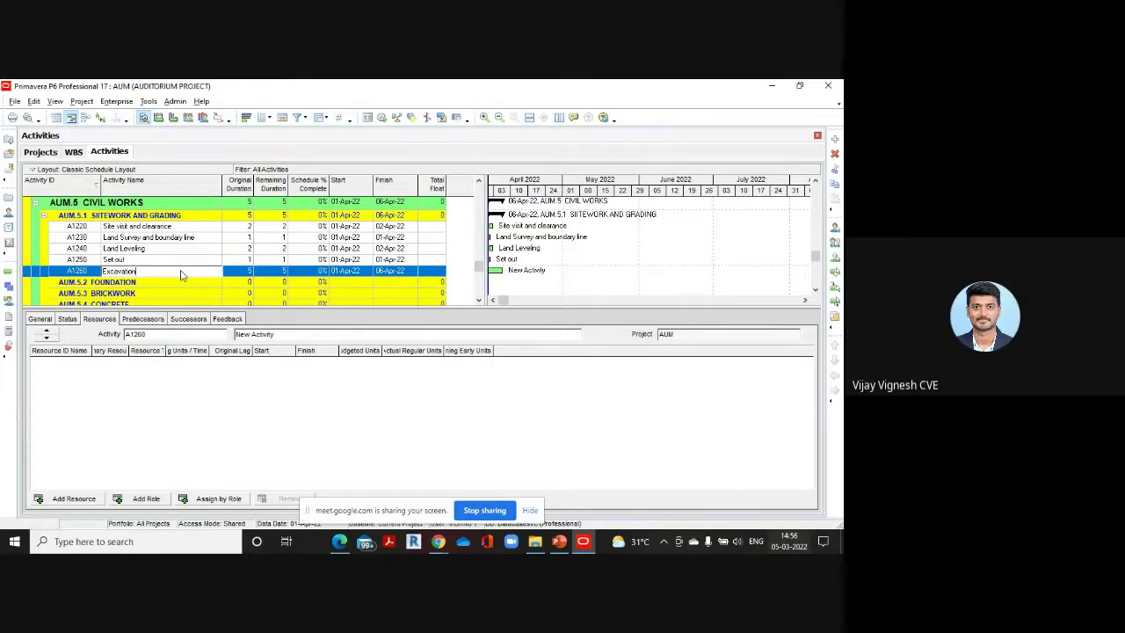
click(248, 275)
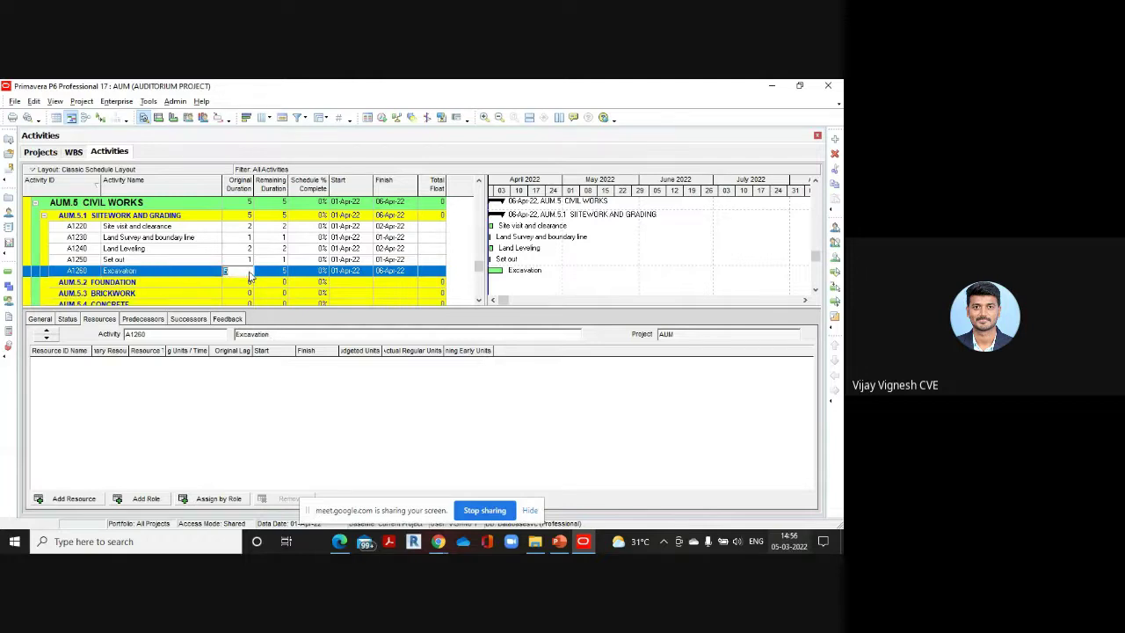
text(1)
Check the PDF for the next activity and add A1270 below Excavation
mouse_move(338, 541)
click(338, 479)
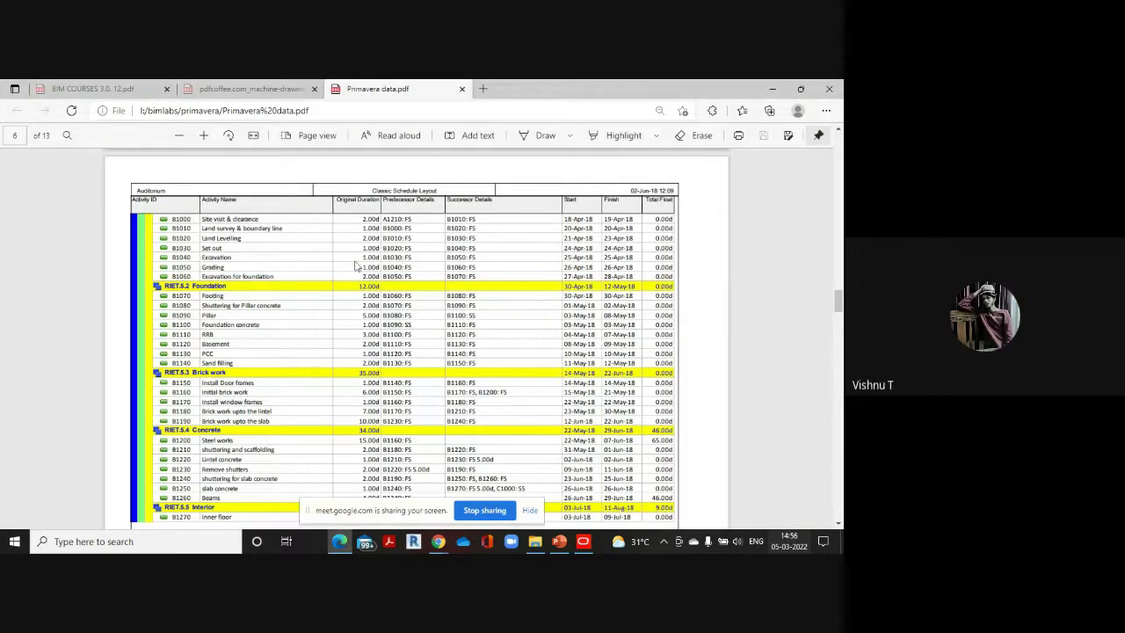
click(584, 542)
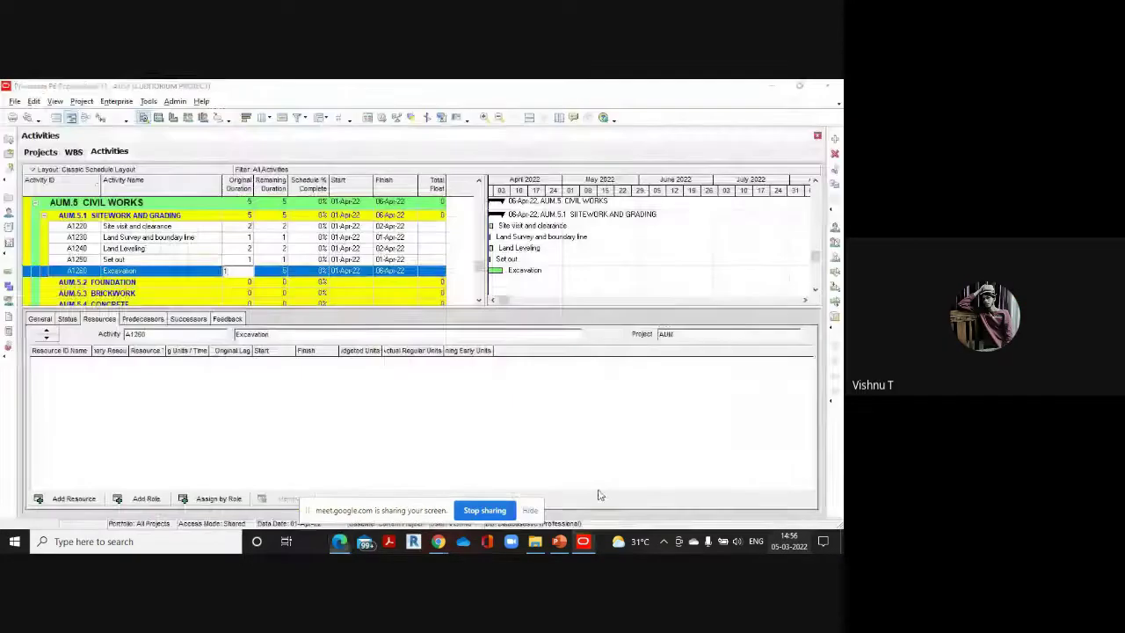
click(835, 139)
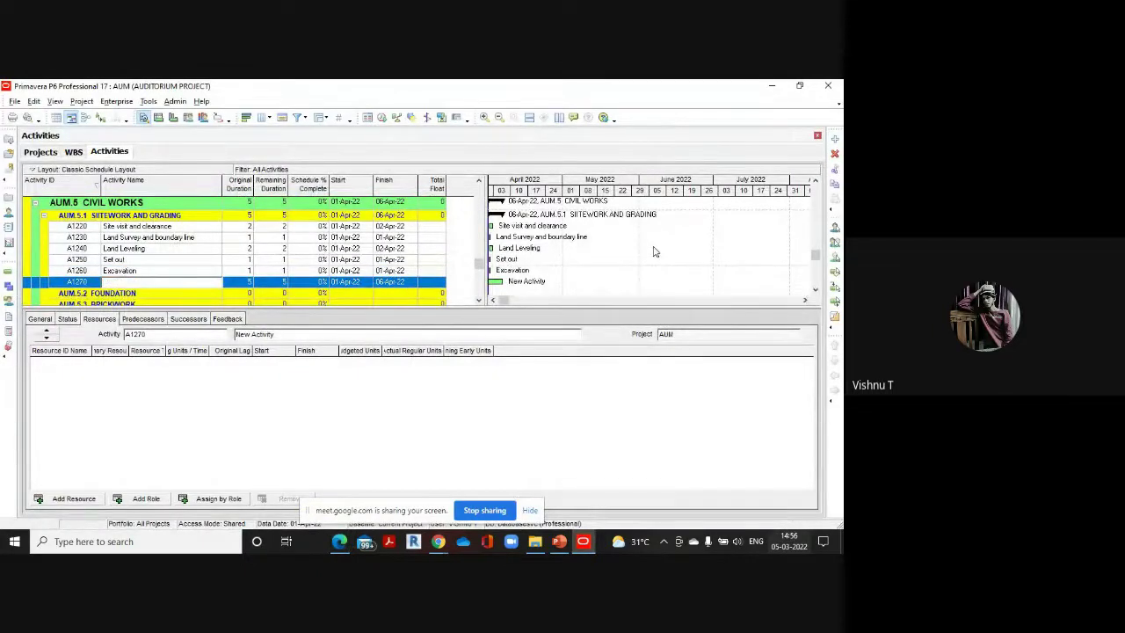
Name A1270 'Grading' with a 1-day original duration
text(Grading)
click(246, 283)
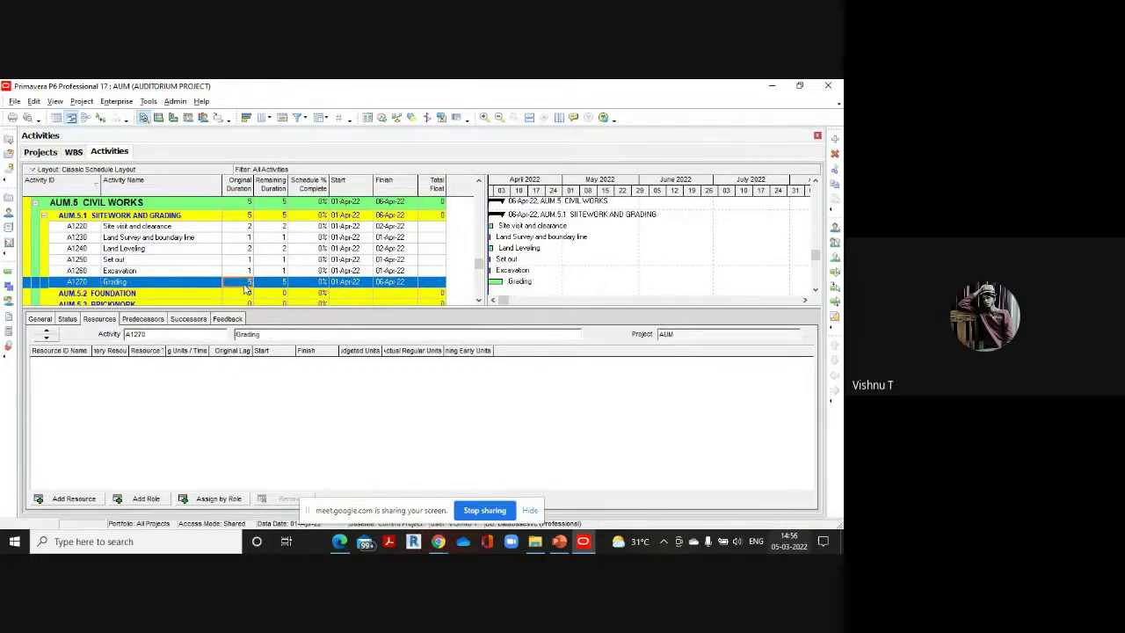
text(1)
mouse_move(348, 546)
click(352, 497)
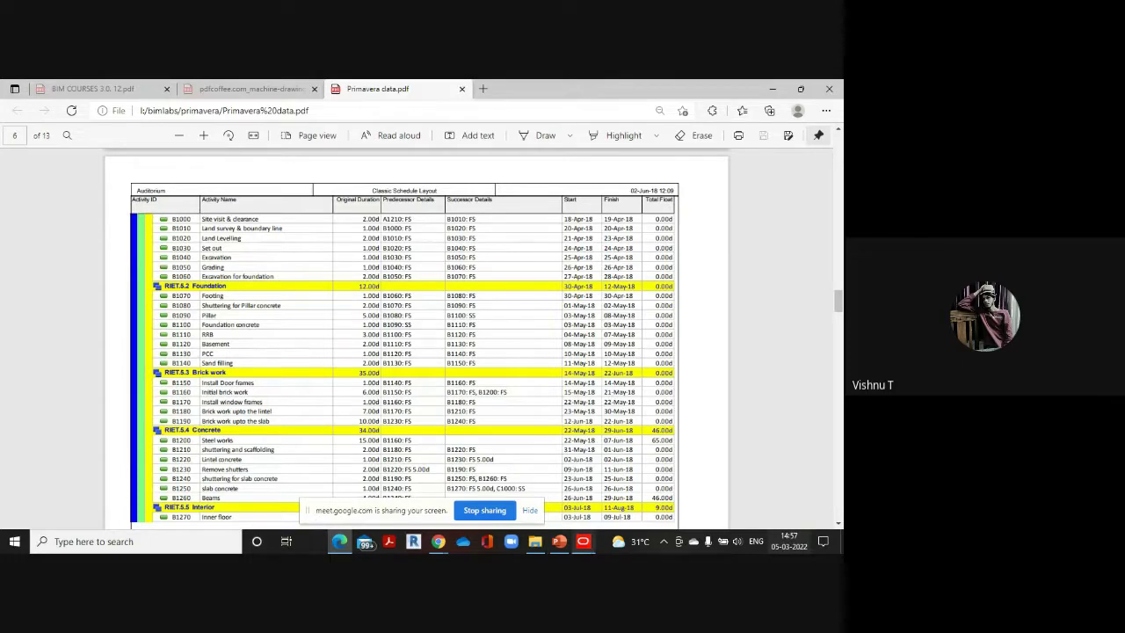
mouse_move(583, 541)
click(583, 479)
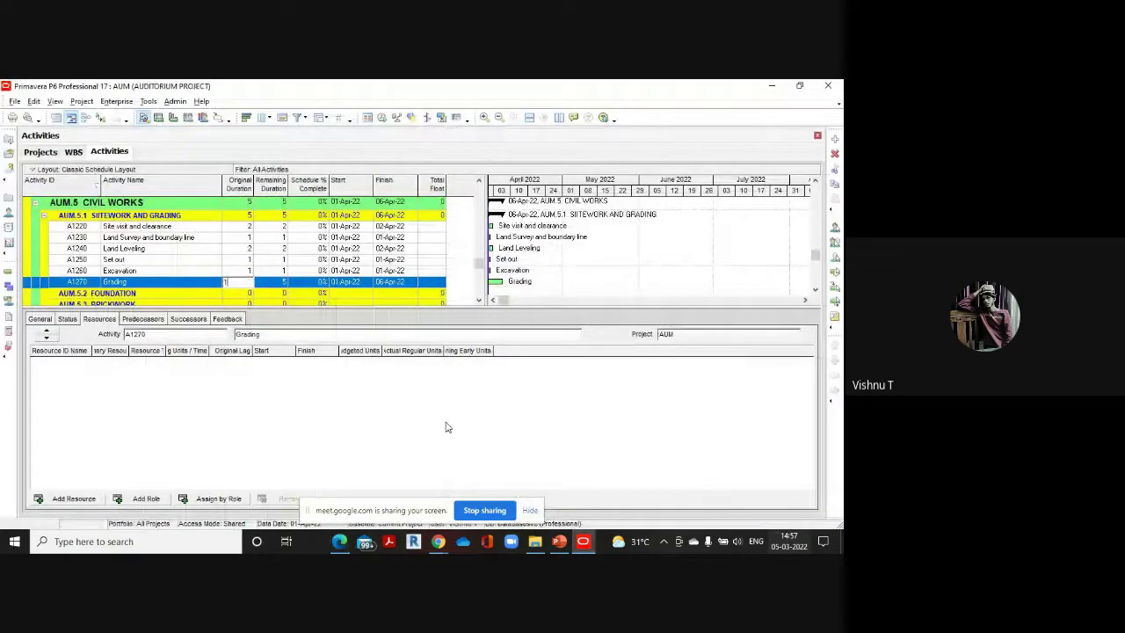
Add A1280 'excavation for foundation' lasting 2 days, then select the FOUNDATION group
click(835, 137)
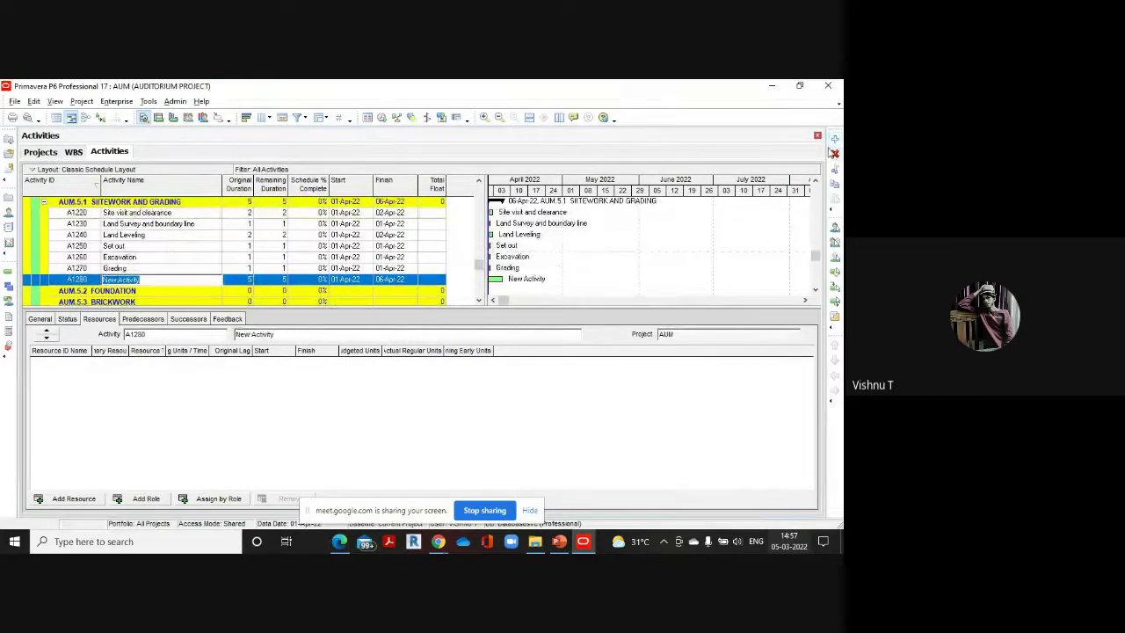
text(excava)
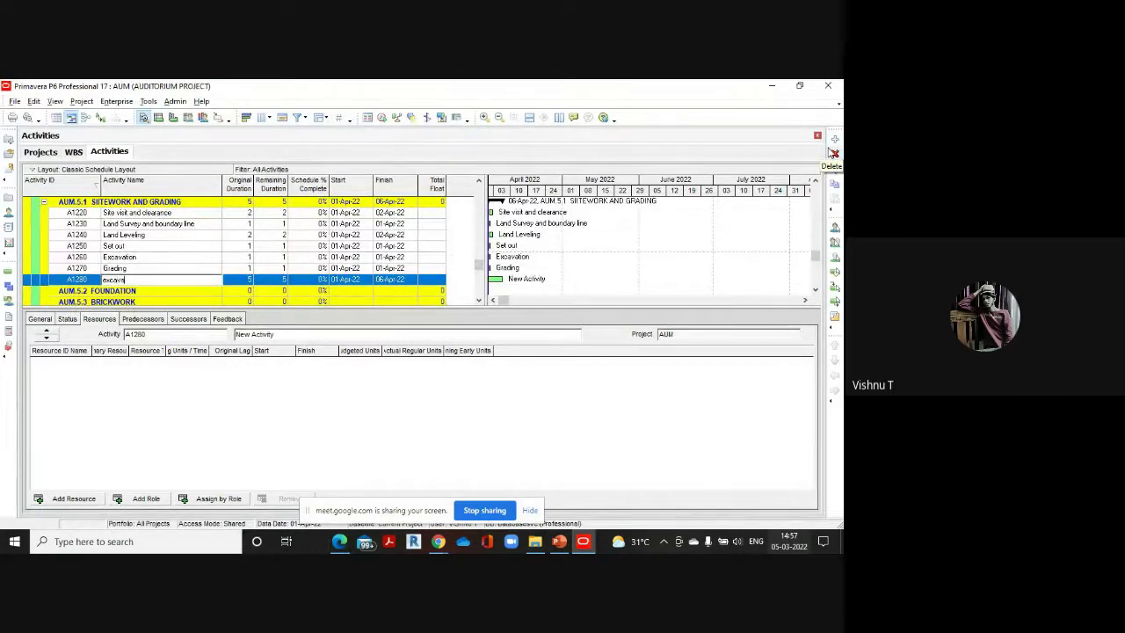
text(tion for foundation)
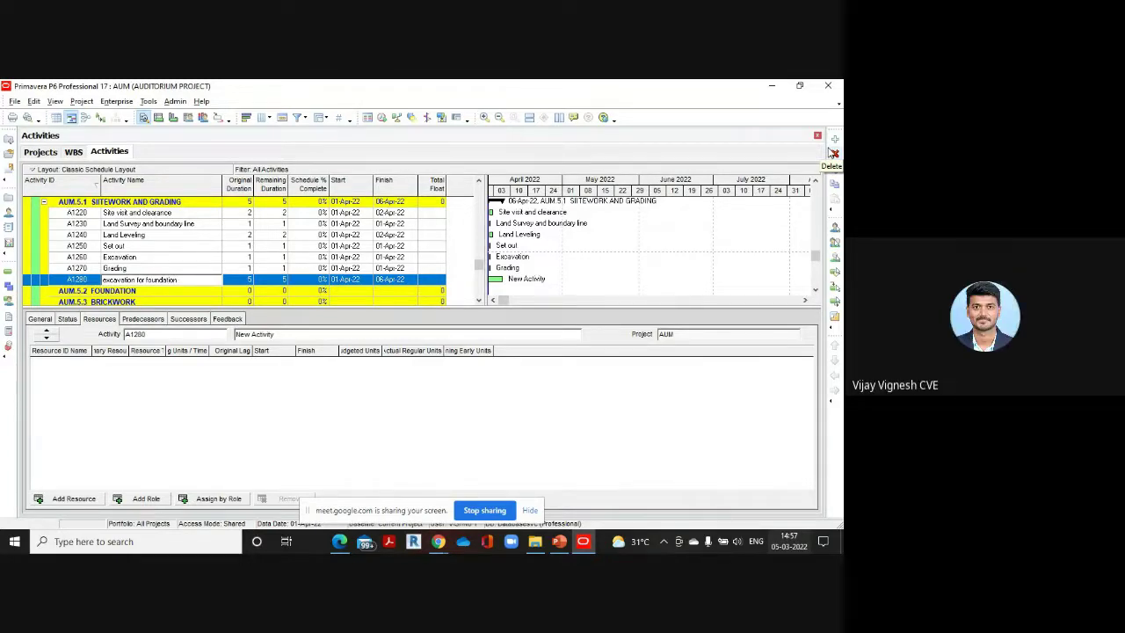
click(248, 282)
click(247, 281)
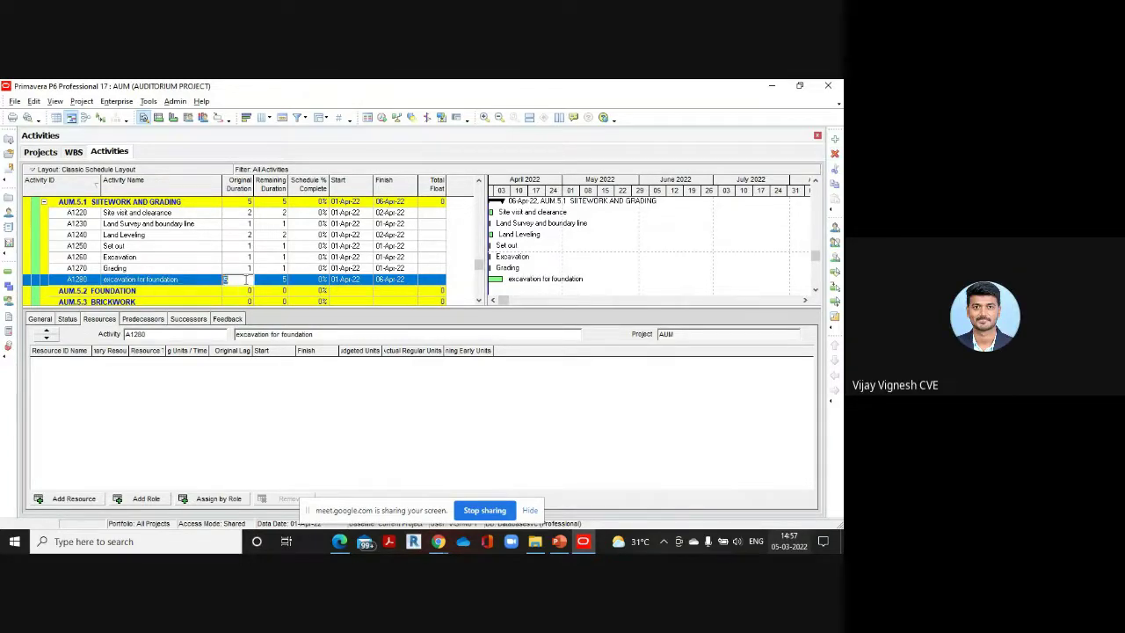
text(2)
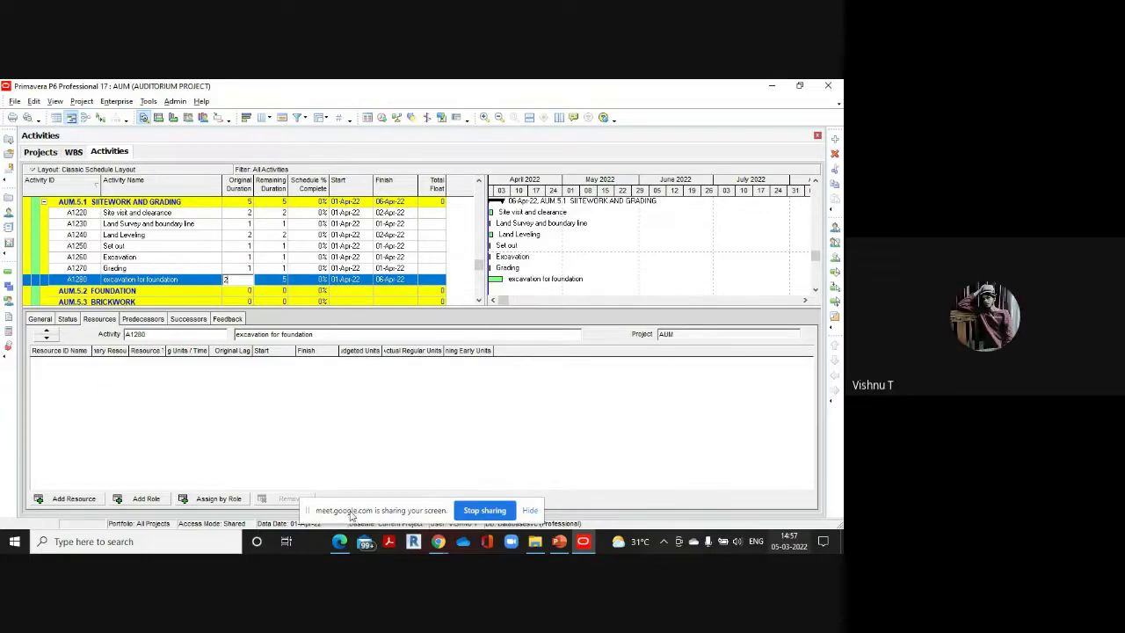
mouse_move(339, 544)
click(312, 451)
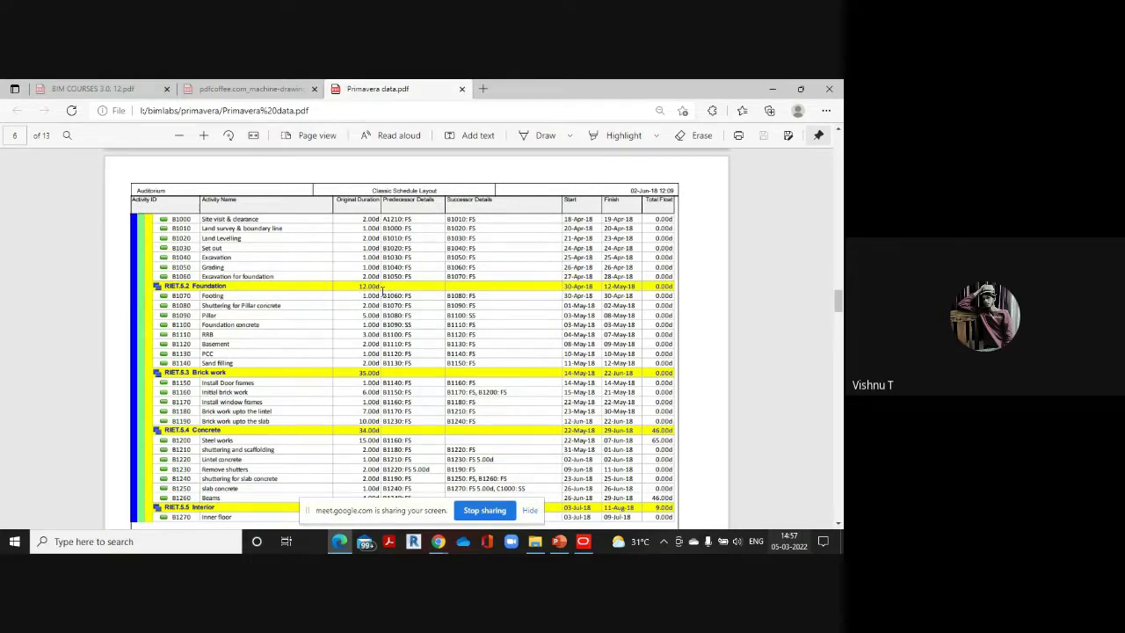
mouse_move(583, 541)
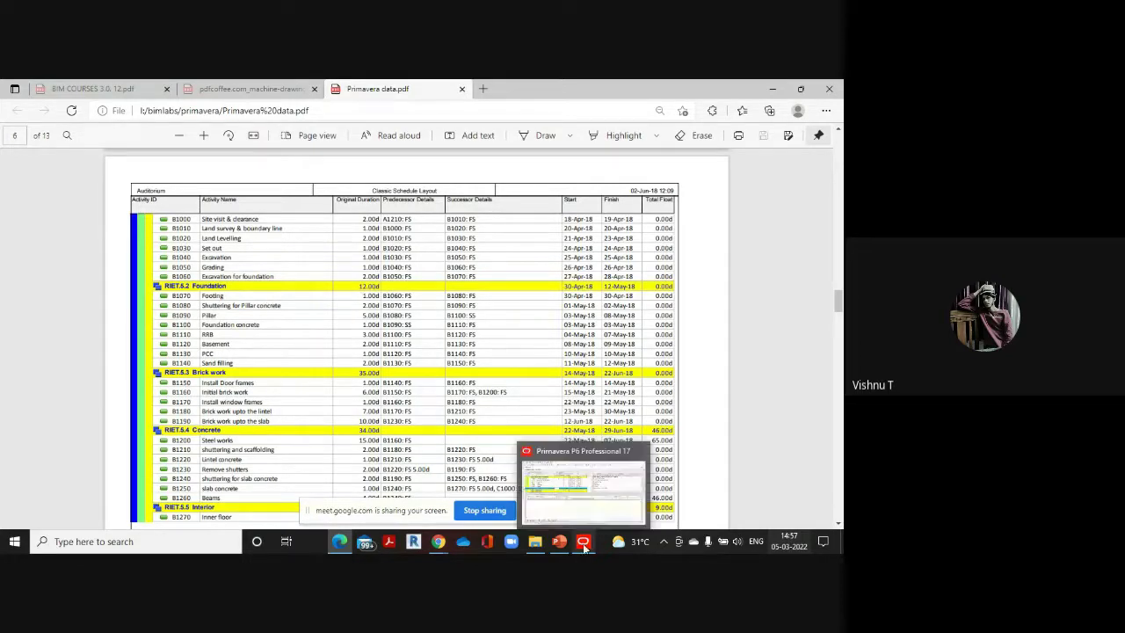
click(582, 479)
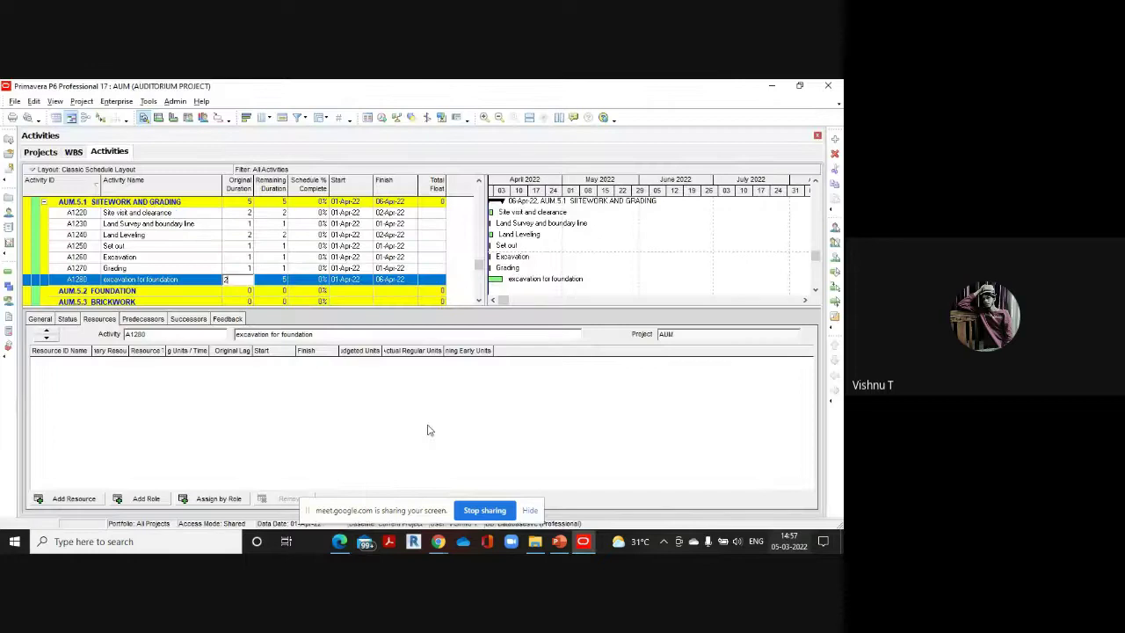
click(114, 291)
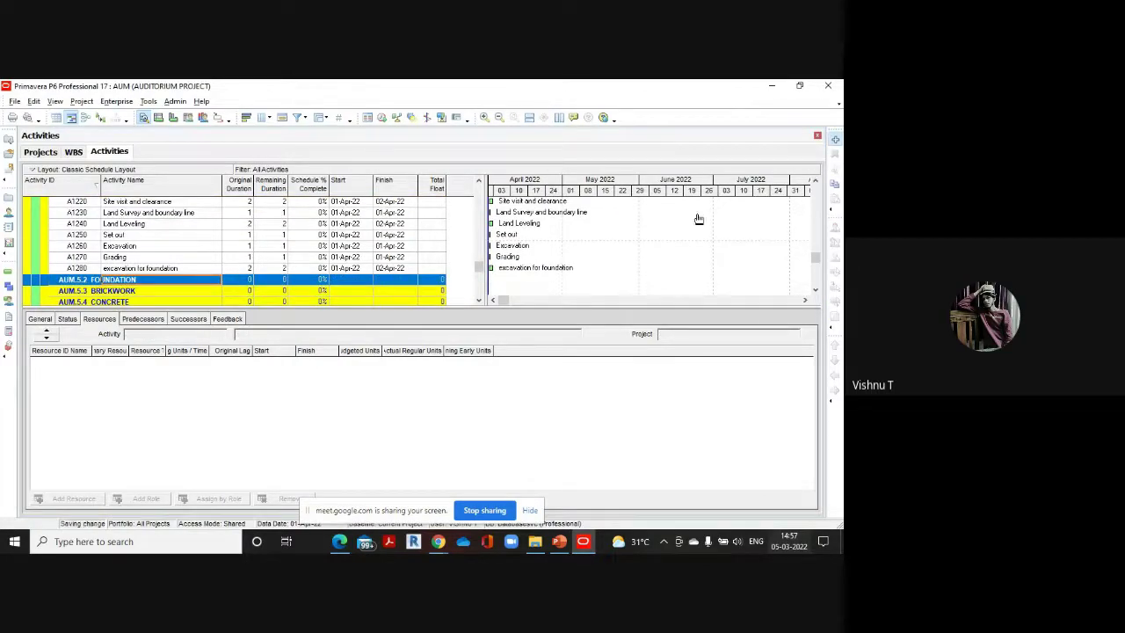
Insert A1290 'footing' under FOUNDATION with a 1-day duration
key(Insert)
key(BackSpace)
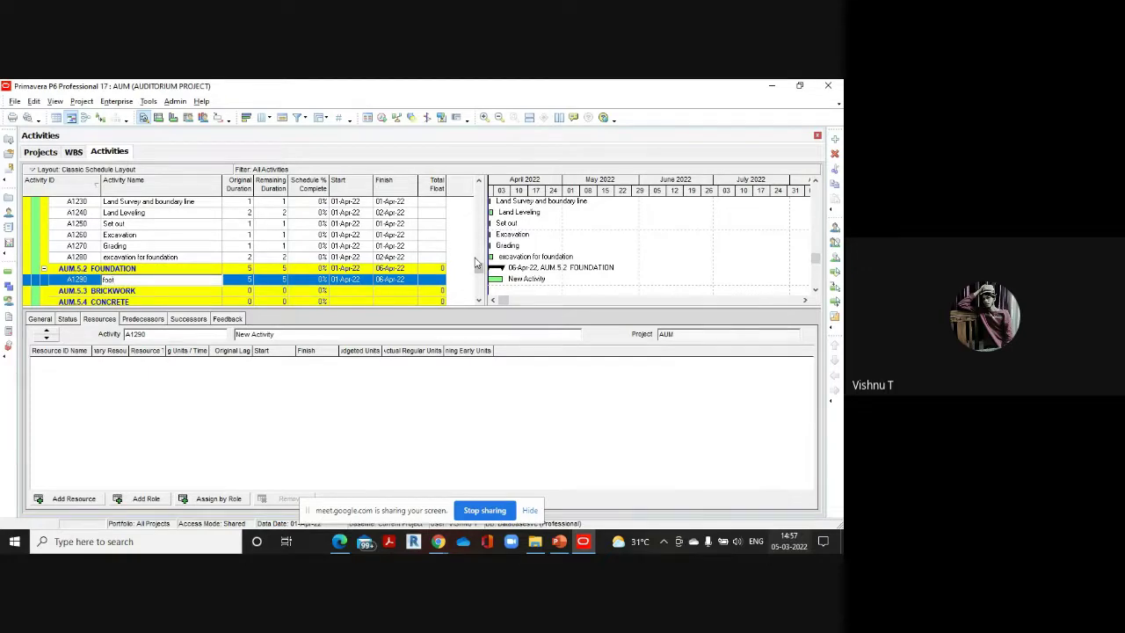
text(footing)
click(246, 279)
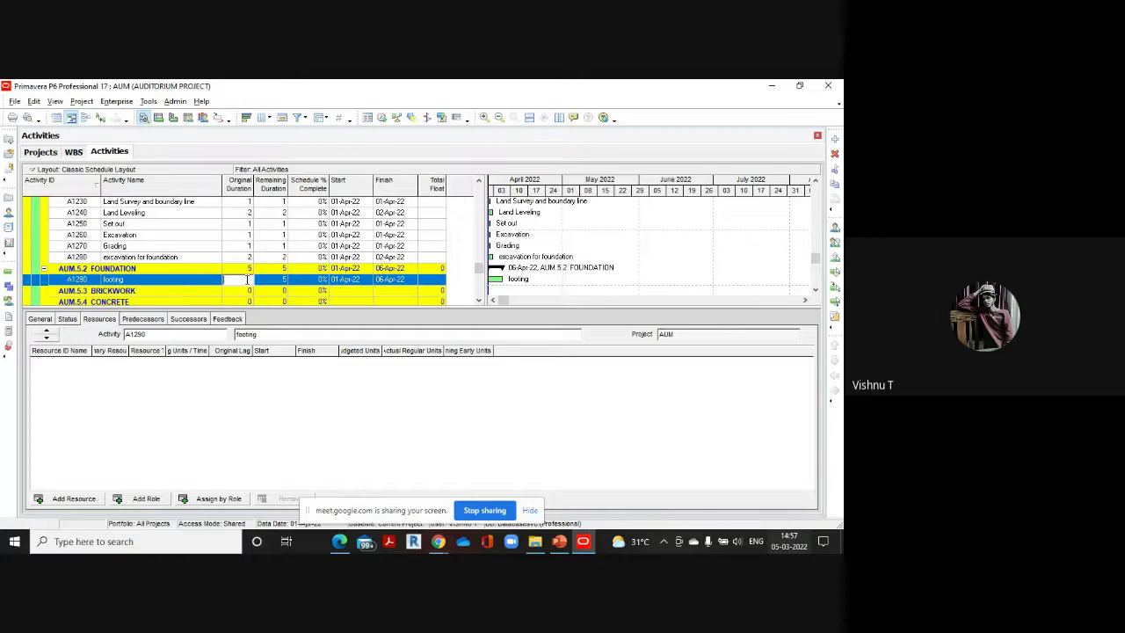
text(1)
mouse_move(347, 550)
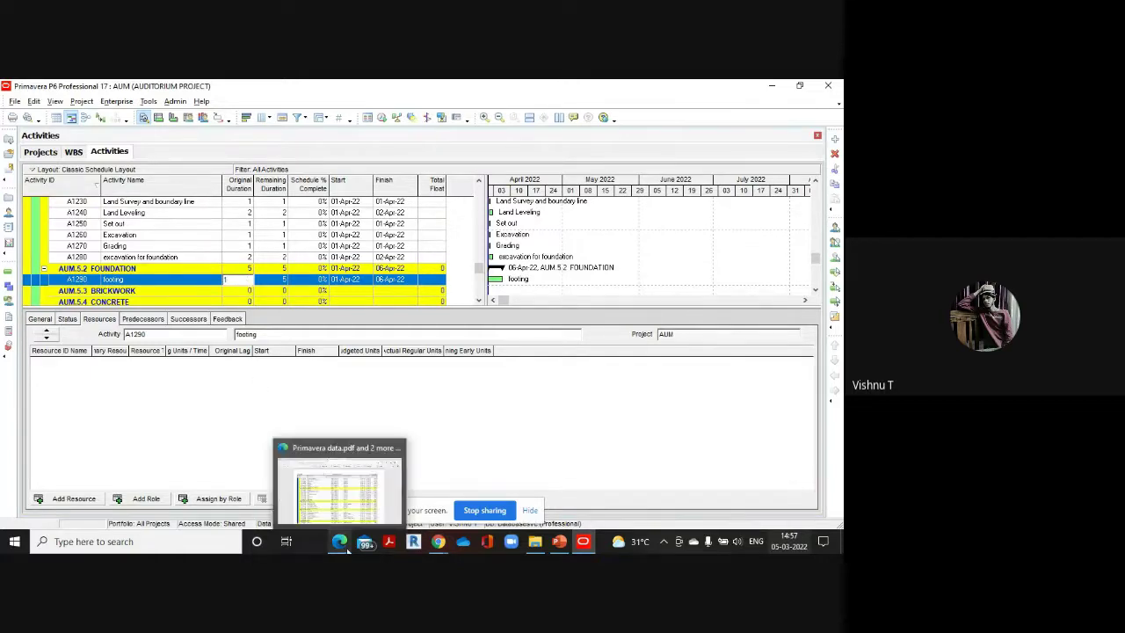
click(361, 508)
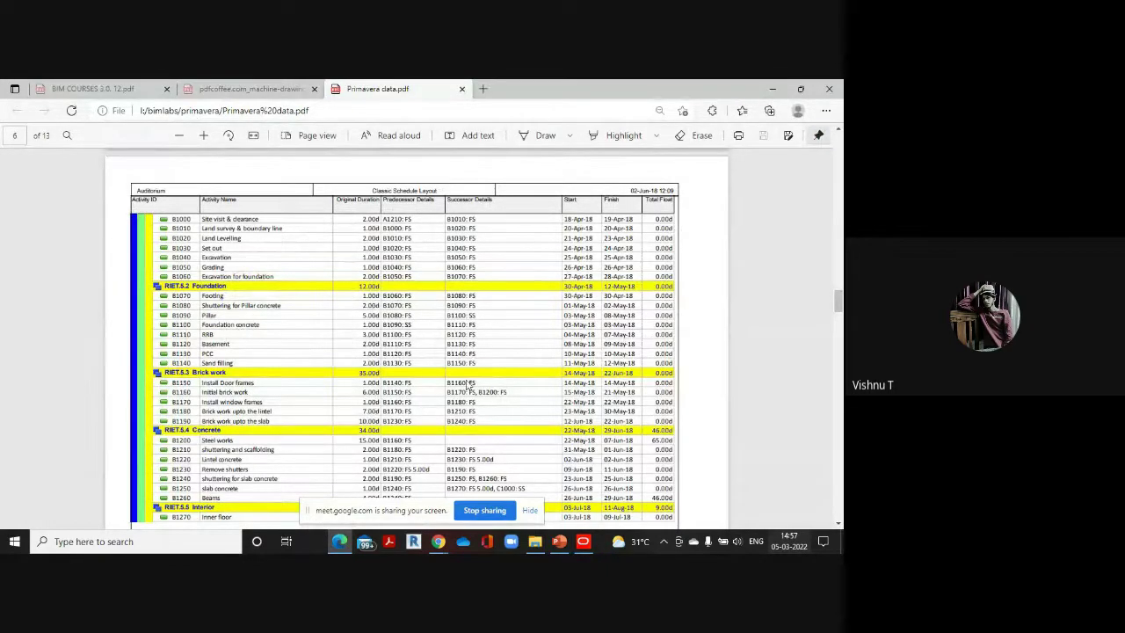
click(583, 541)
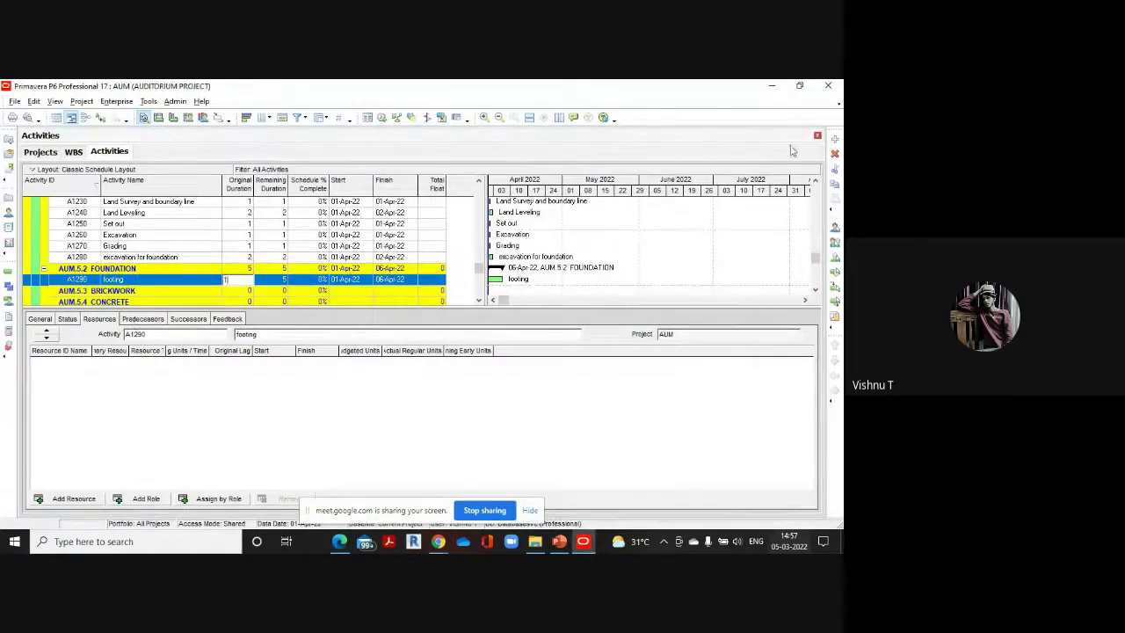
Add A1300 'shuttering for pillar concrete' with a 2-day duration
click(835, 141)
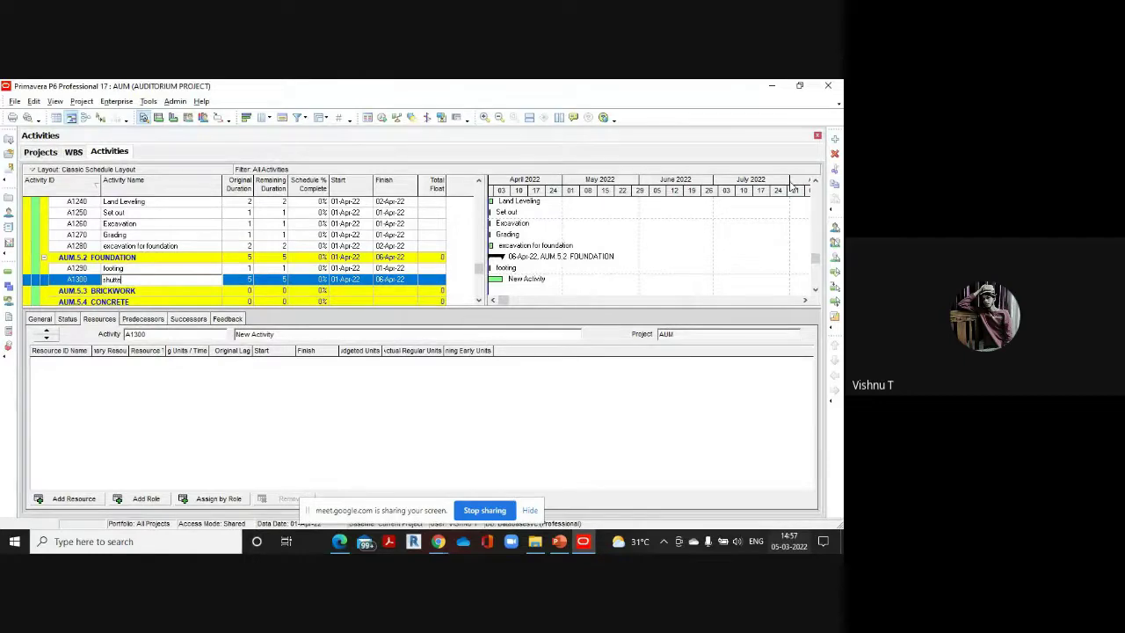
text(shuttering for pi)
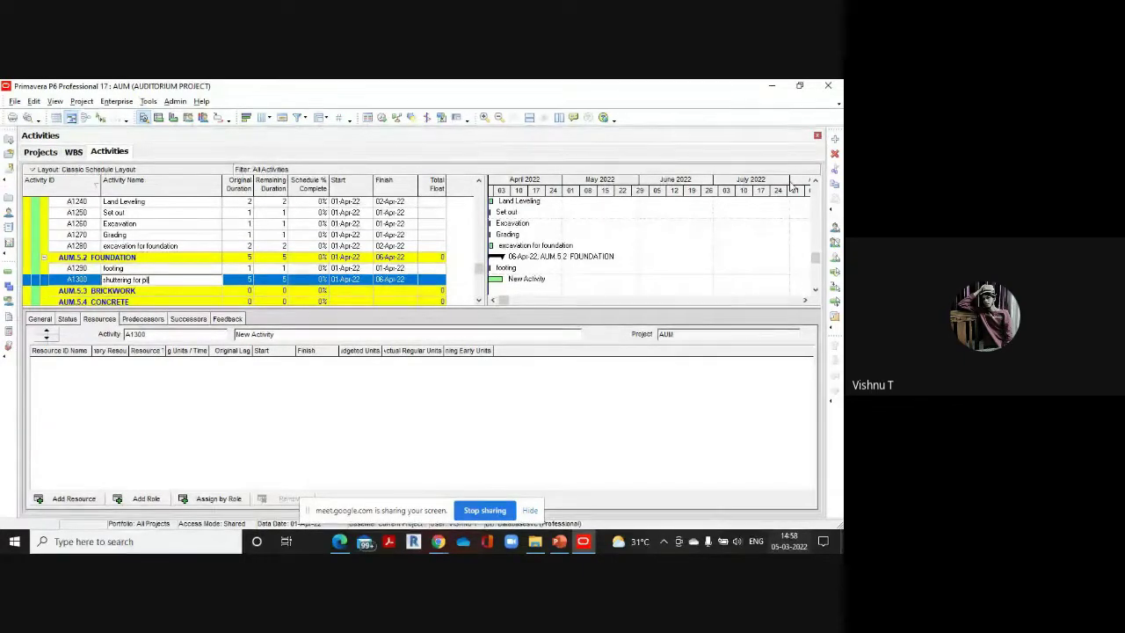
text(llar c)
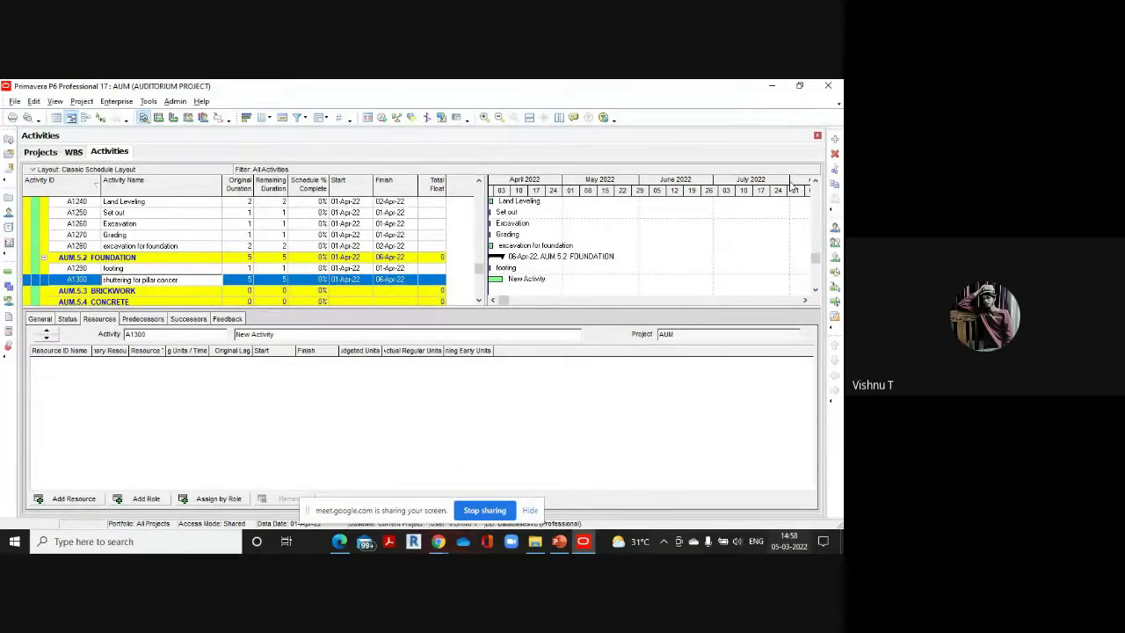
text(oncrete)
click(243, 282)
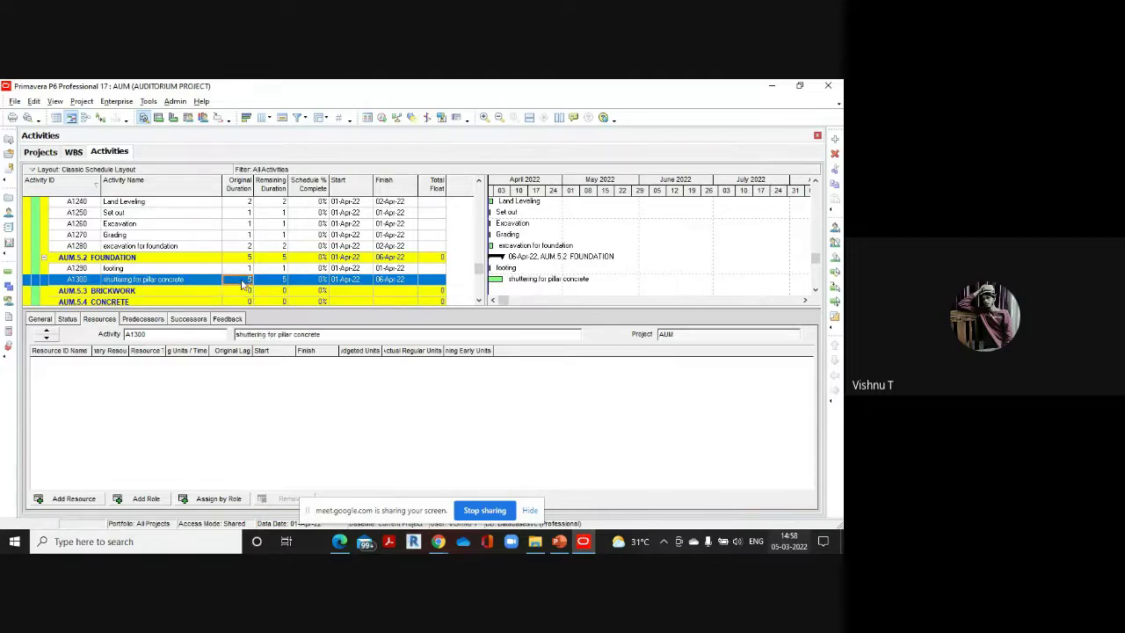
click(243, 281)
text(2)
Add A1310 'pillar' lasting 5 days, then start new activity A1320
click(837, 141)
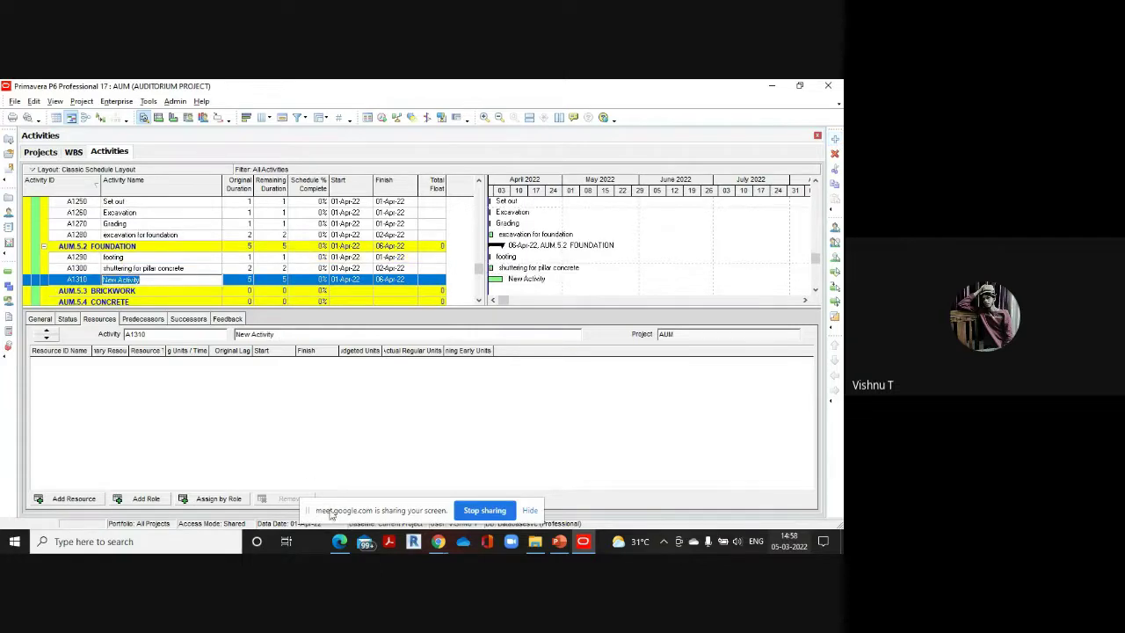
mouse_move(342, 542)
click(328, 454)
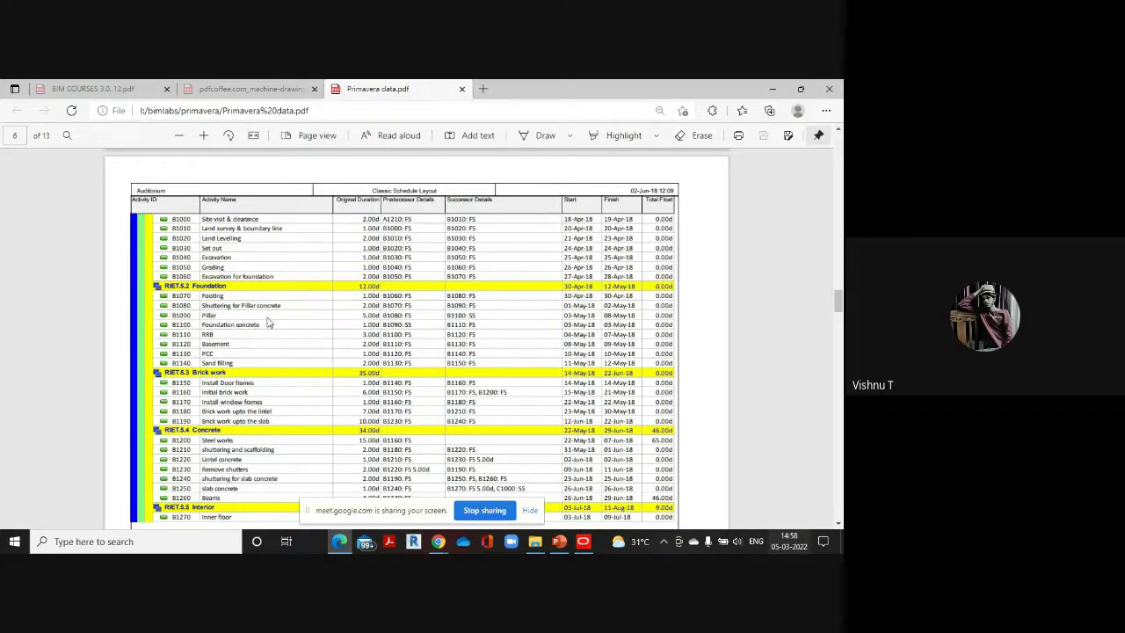
mouse_move(587, 541)
click(579, 498)
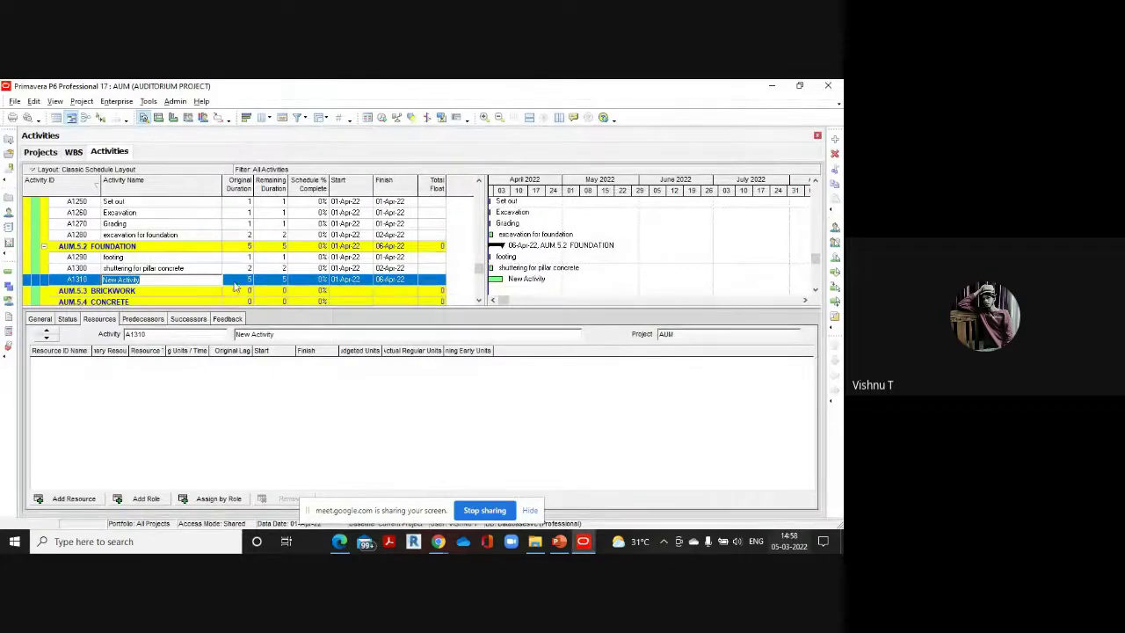
key(BackSpace)
text(p)
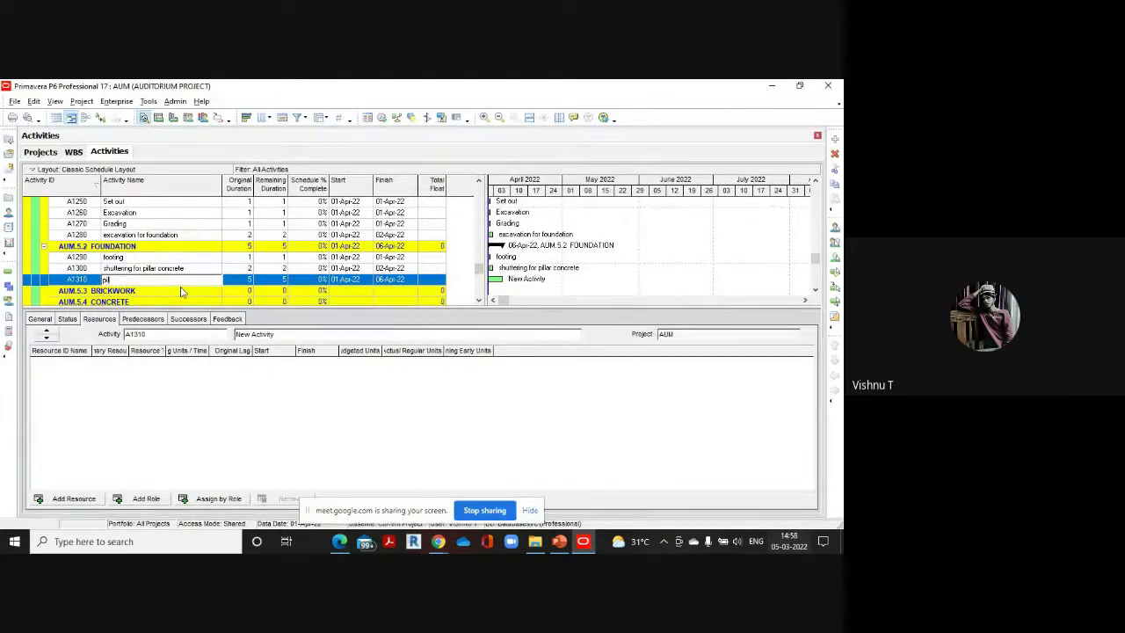
text(illar)
click(249, 280)
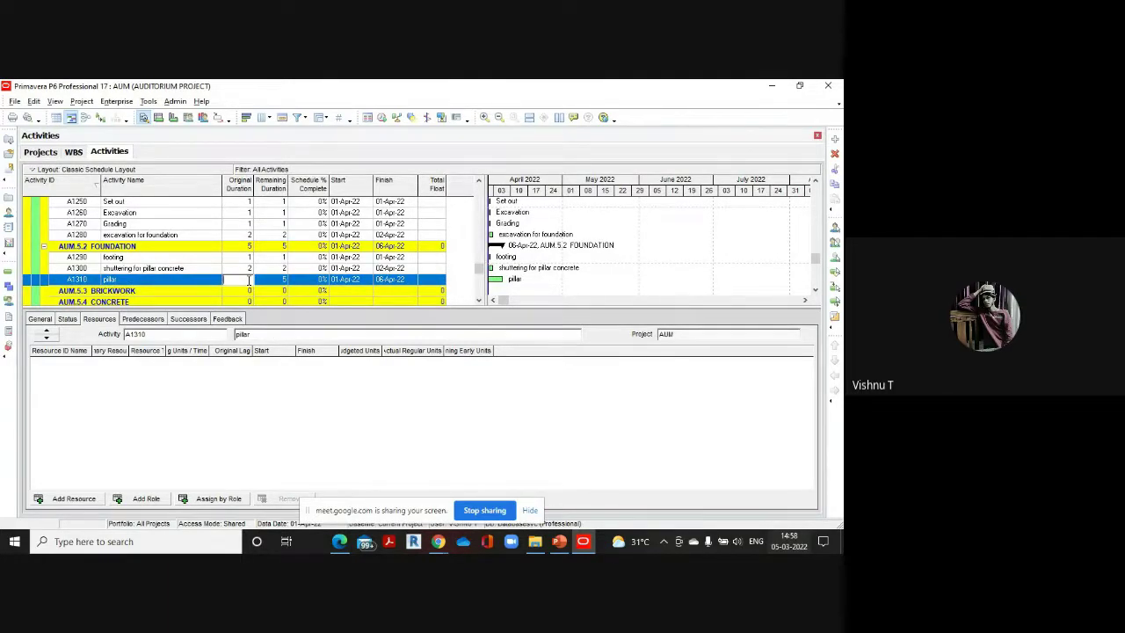
text(5)
click(834, 141)
Name A1320 'foundation concrete' and set its 1-day duration from the reference PDF
mouse_move(340, 544)
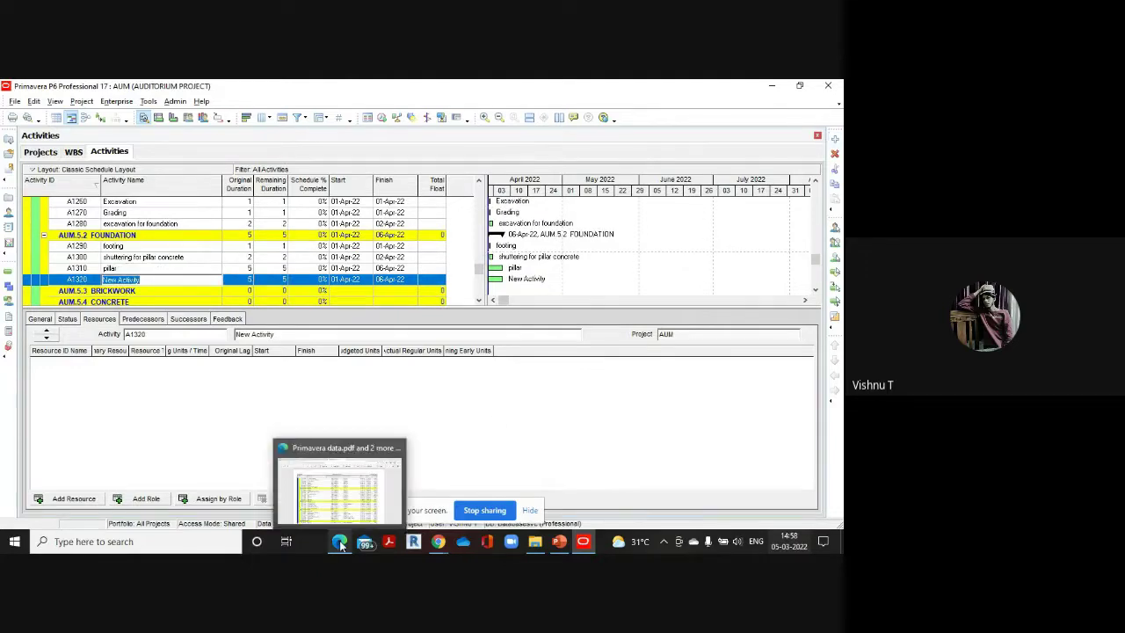
click(346, 491)
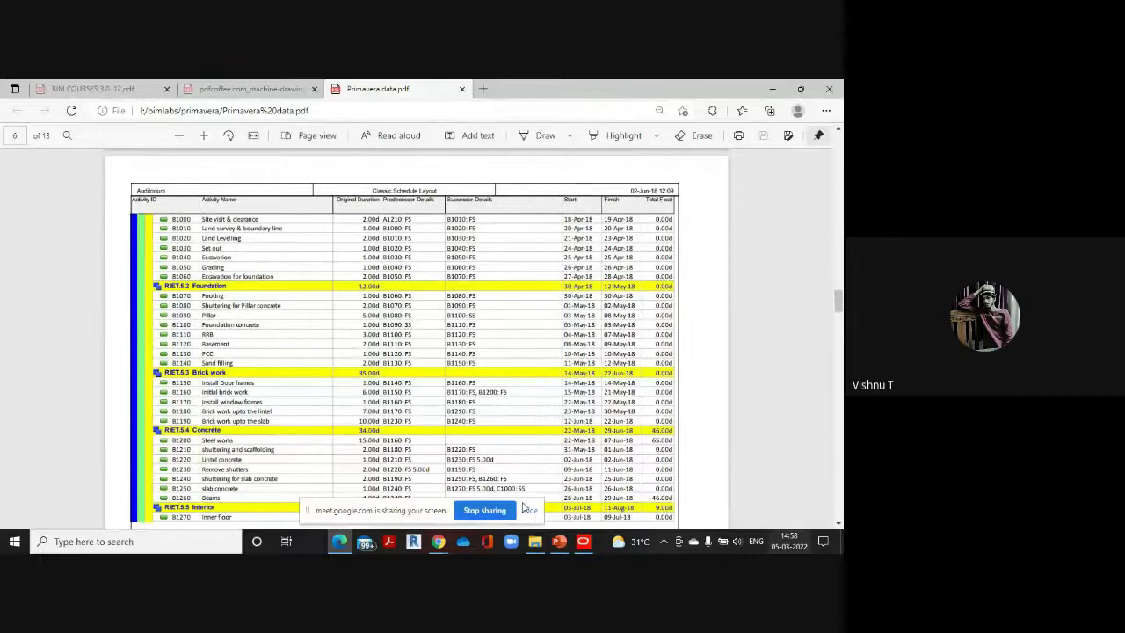
mouse_move(582, 541)
click(580, 494)
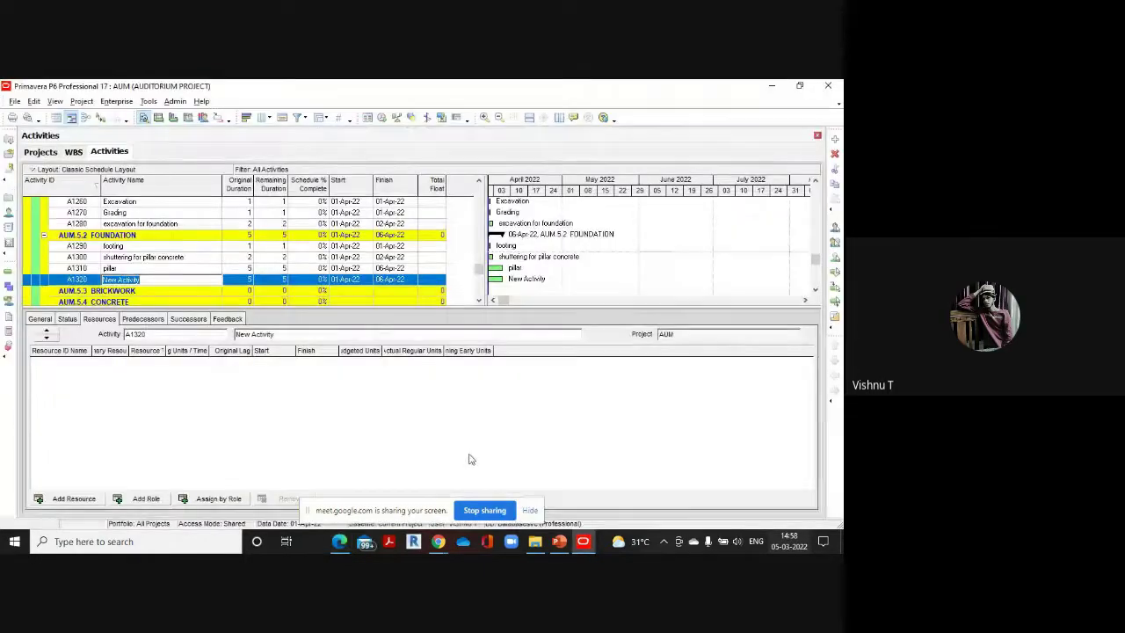
text(foundation)
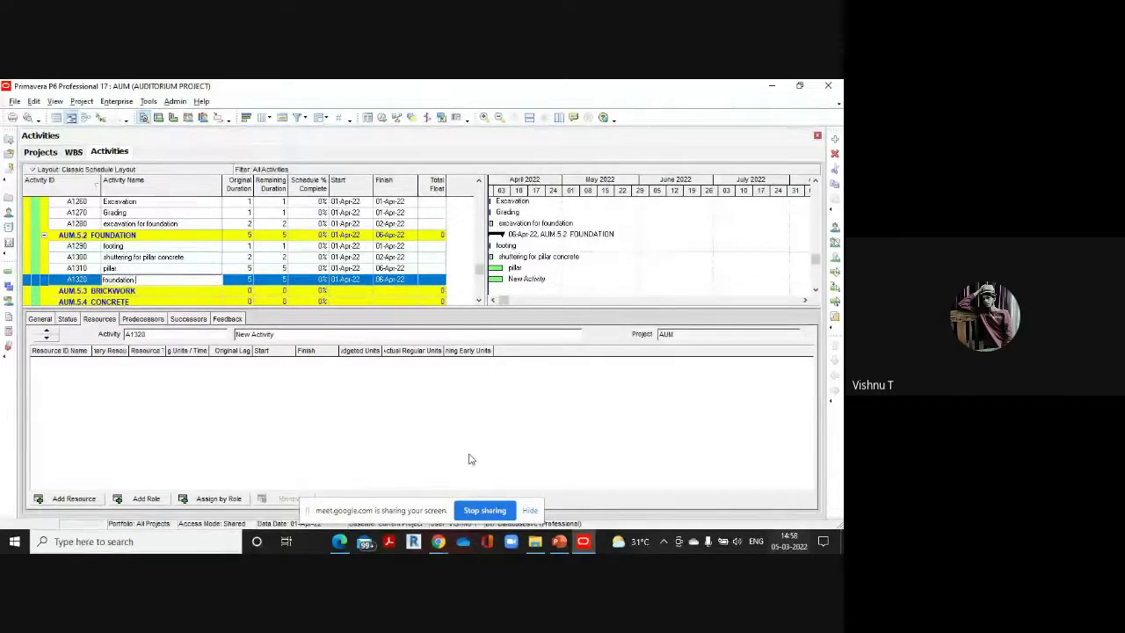
text( concrete)
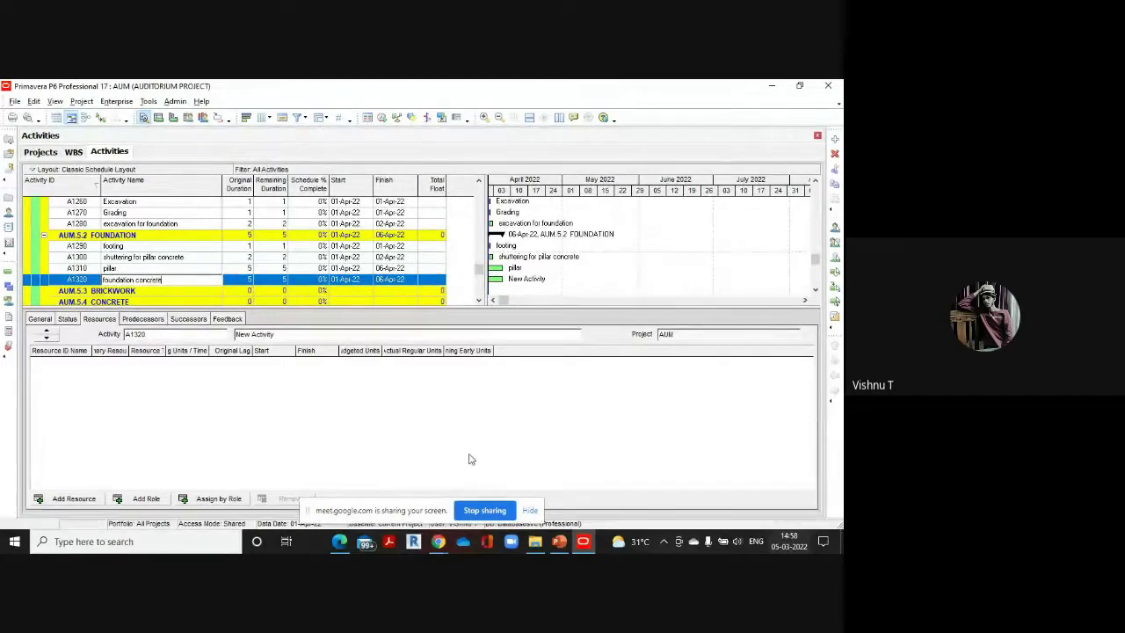
click(246, 281)
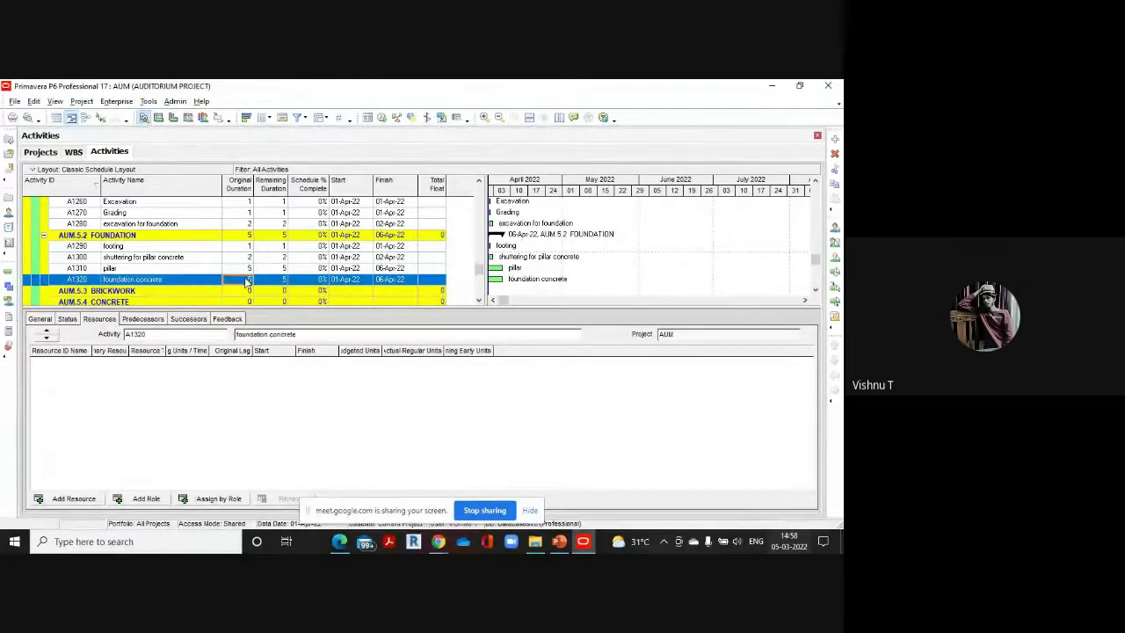
click(246, 279)
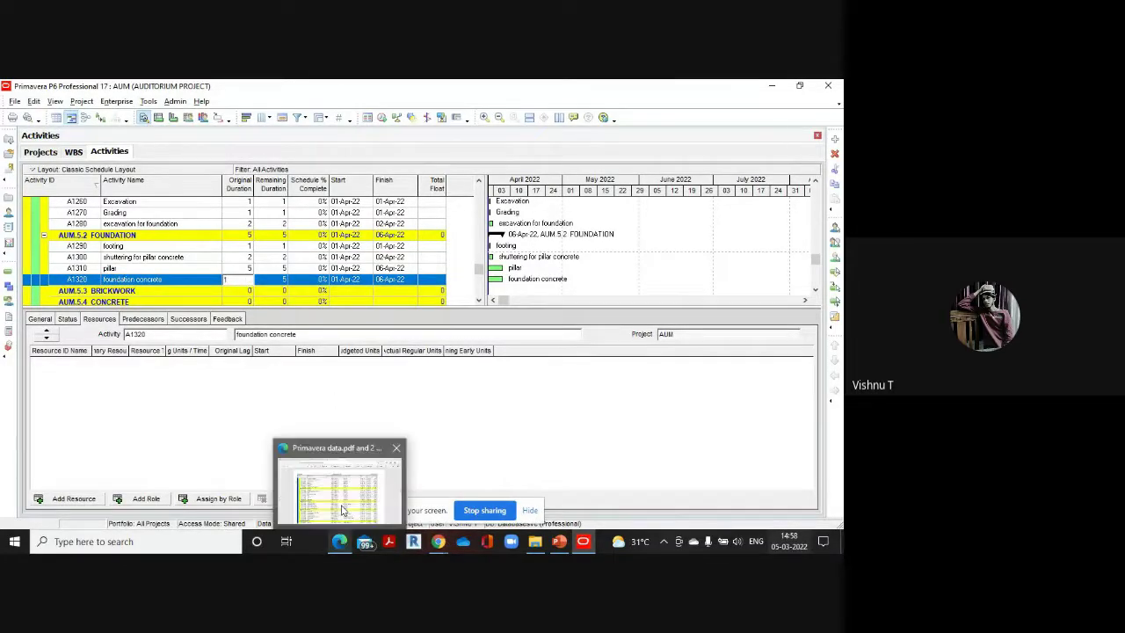
click(341, 541)
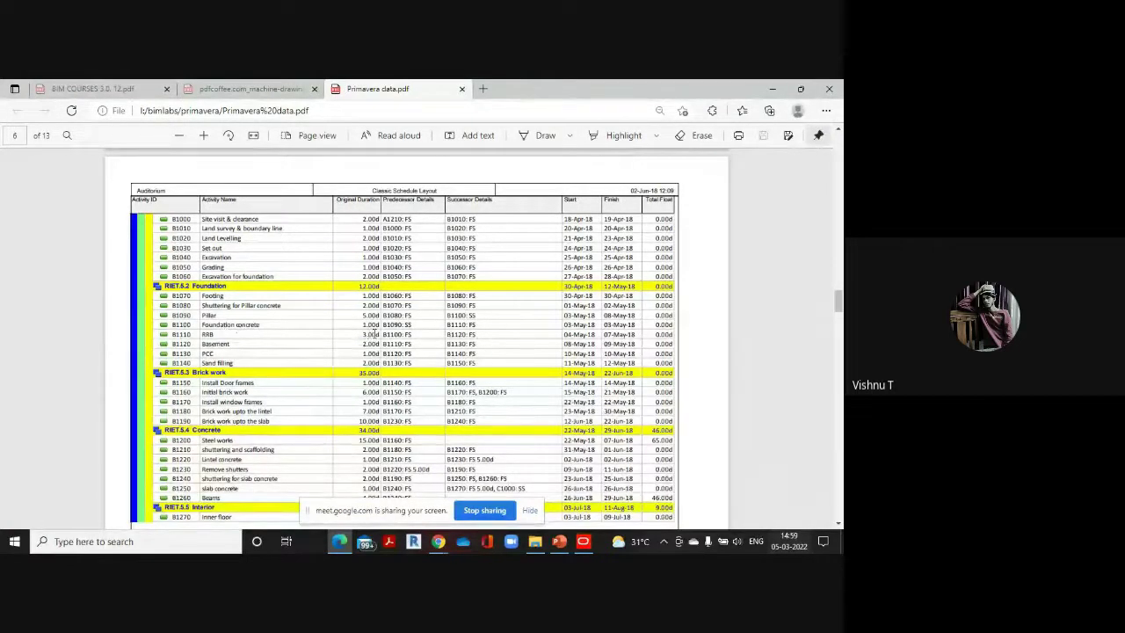
mouse_move(586, 543)
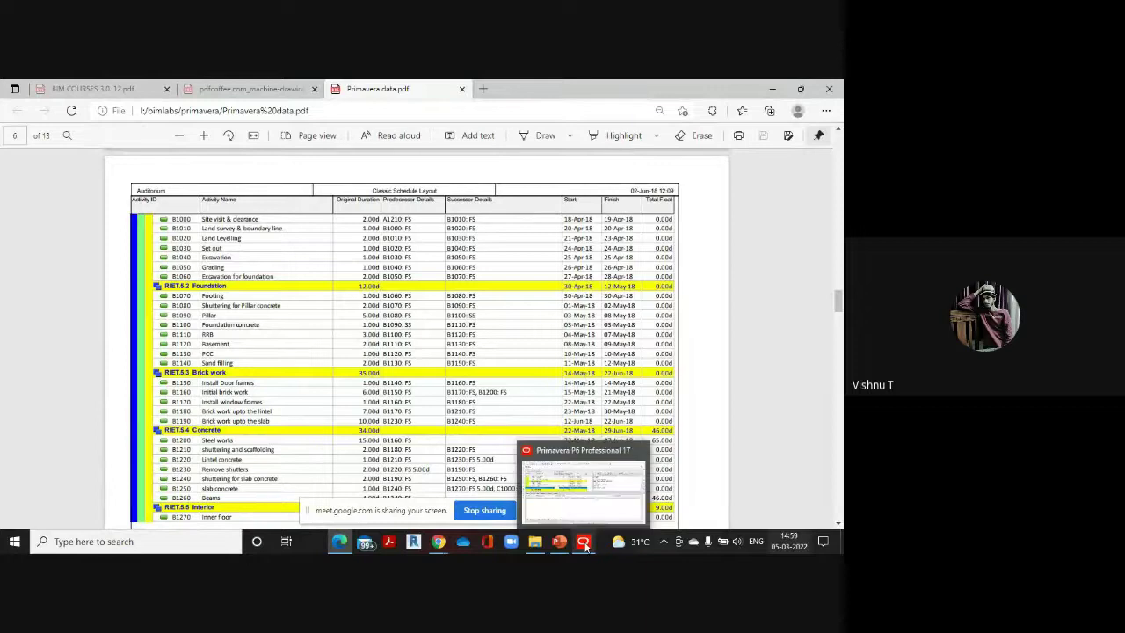
click(586, 499)
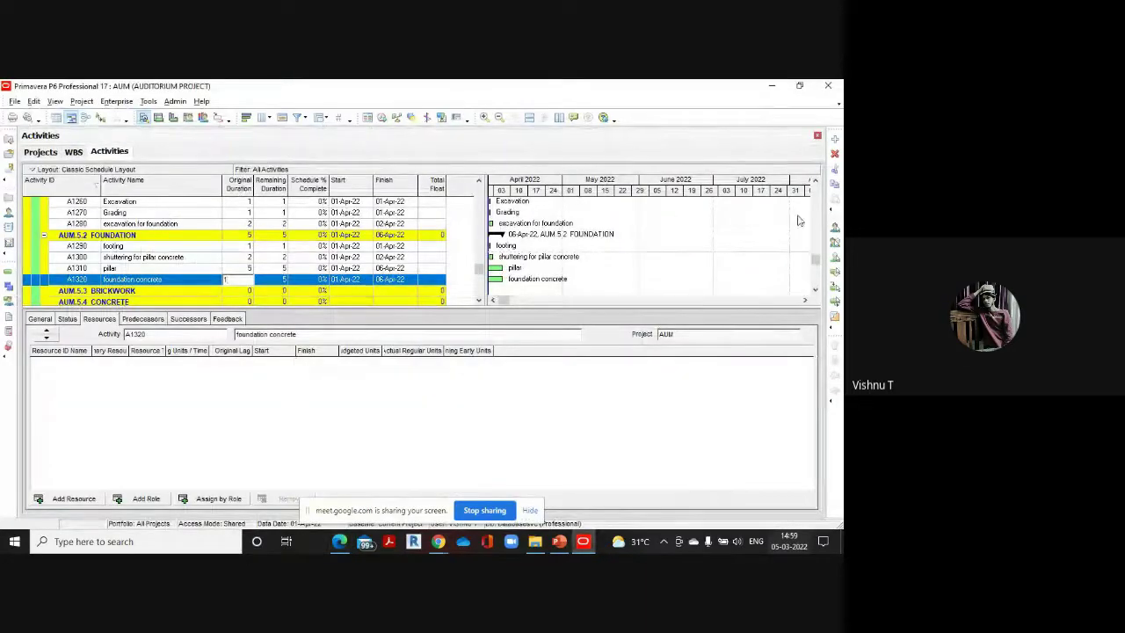
Add A1330 'RRB' with a 3-day duration and start activity A1340
click(834, 138)
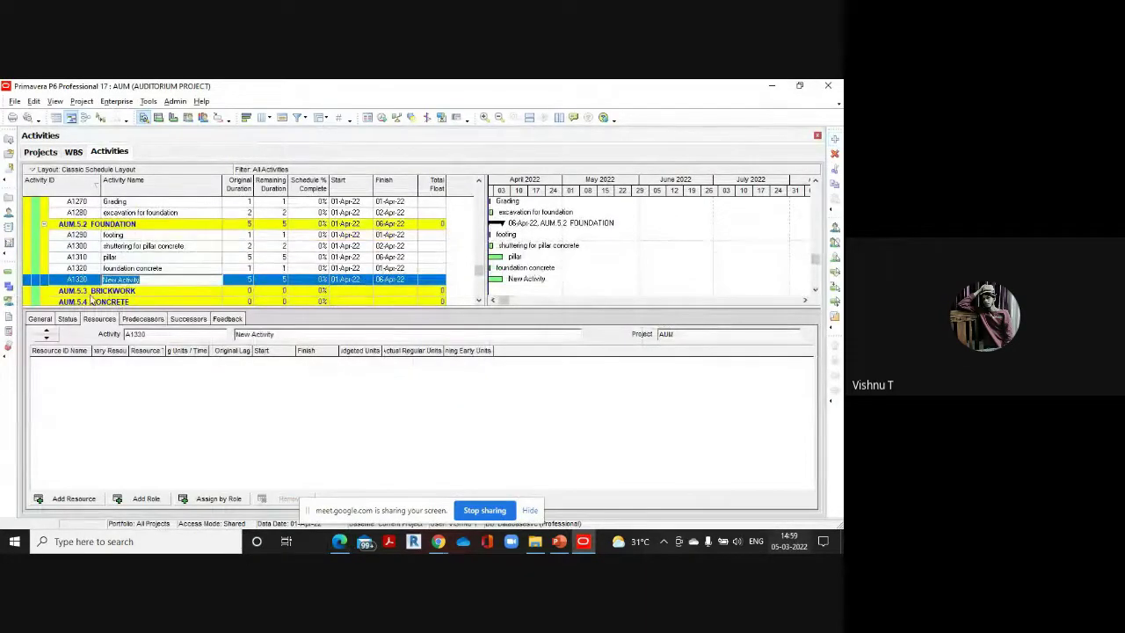
key(BackSpace)
text(RRB)
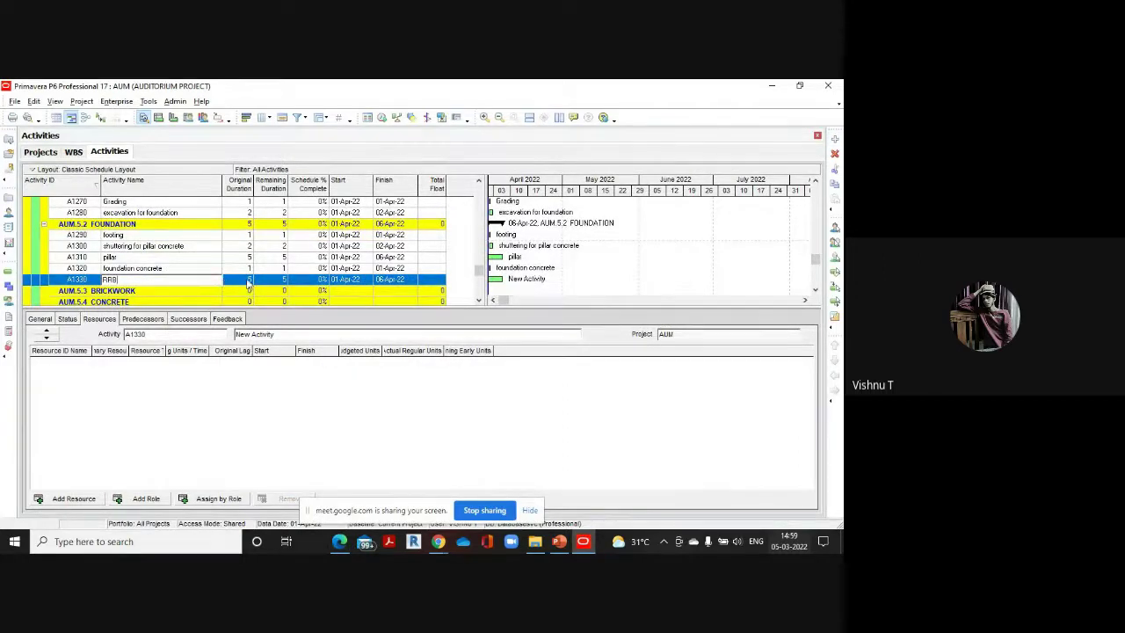
click(246, 279)
text(3)
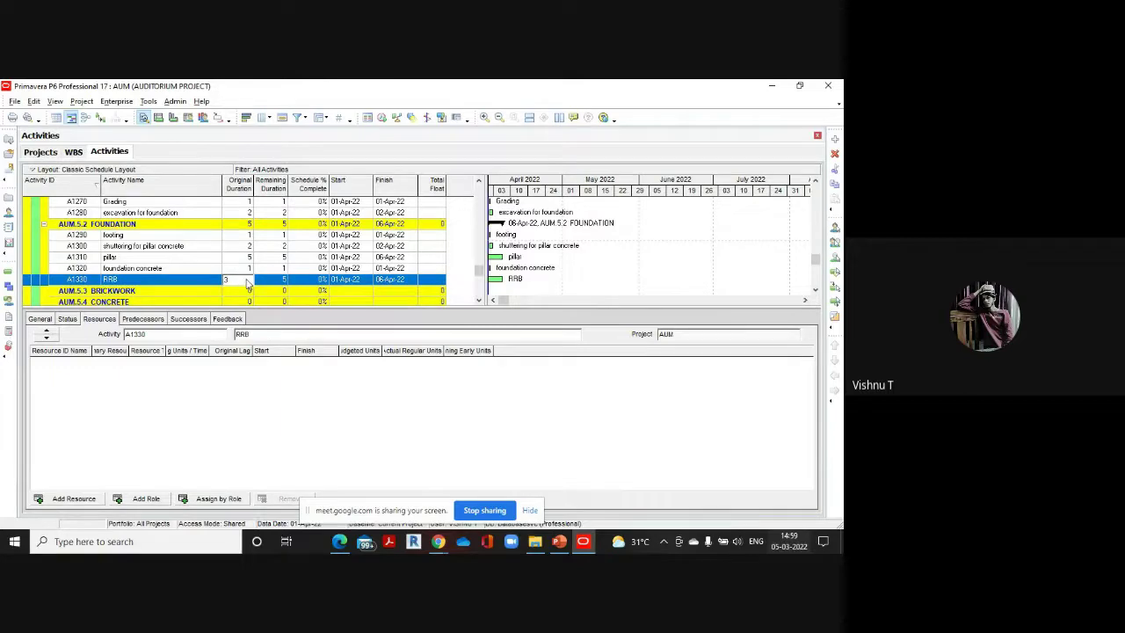
click(834, 138)
Name activity A1340 Basement with a 2-day original duration
mouse_move(341, 545)
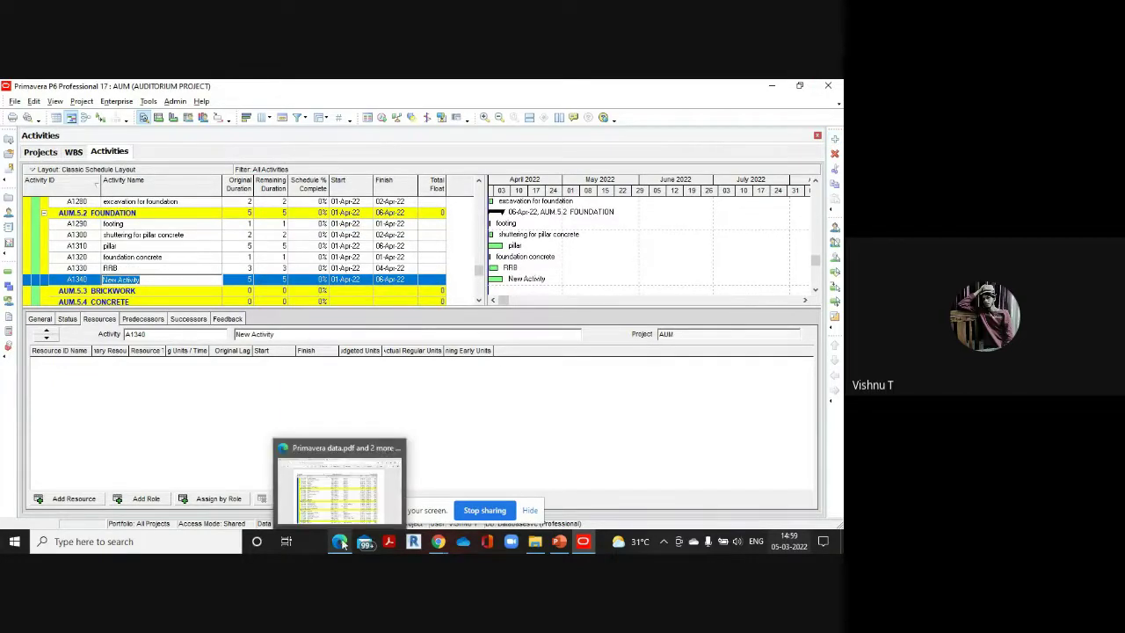
click(344, 495)
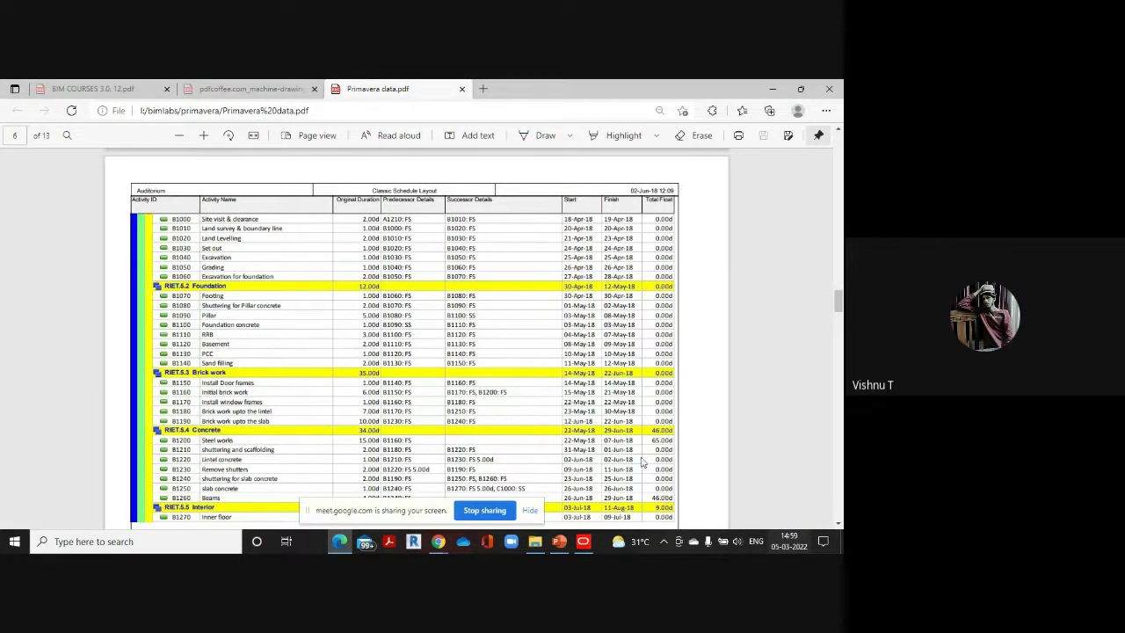
mouse_move(582, 541)
click(585, 504)
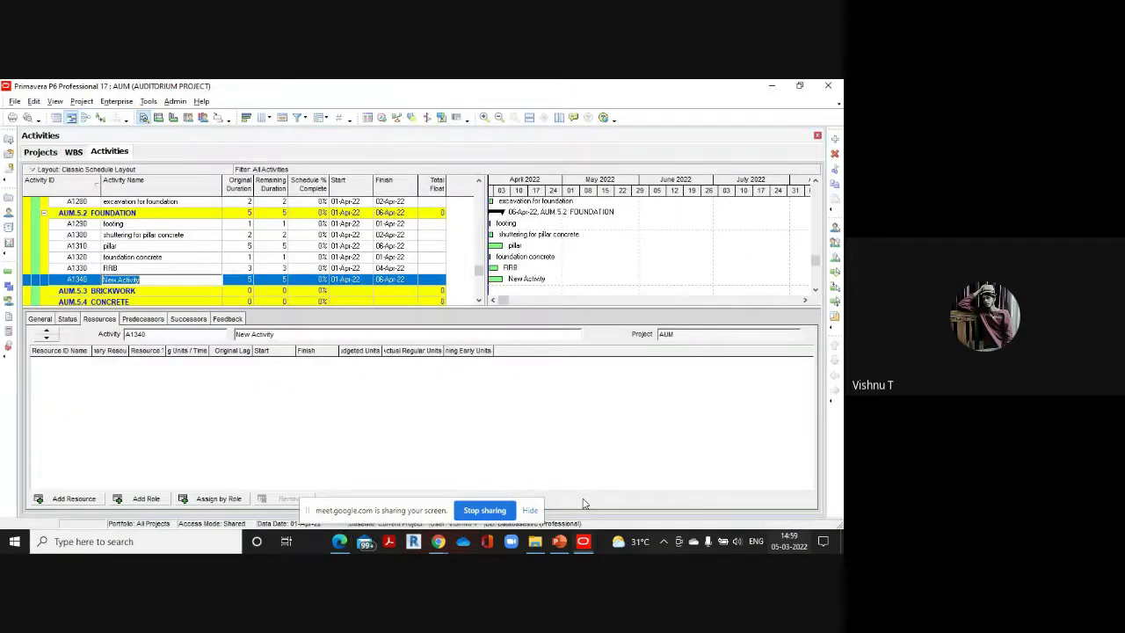
key(BackSpace)
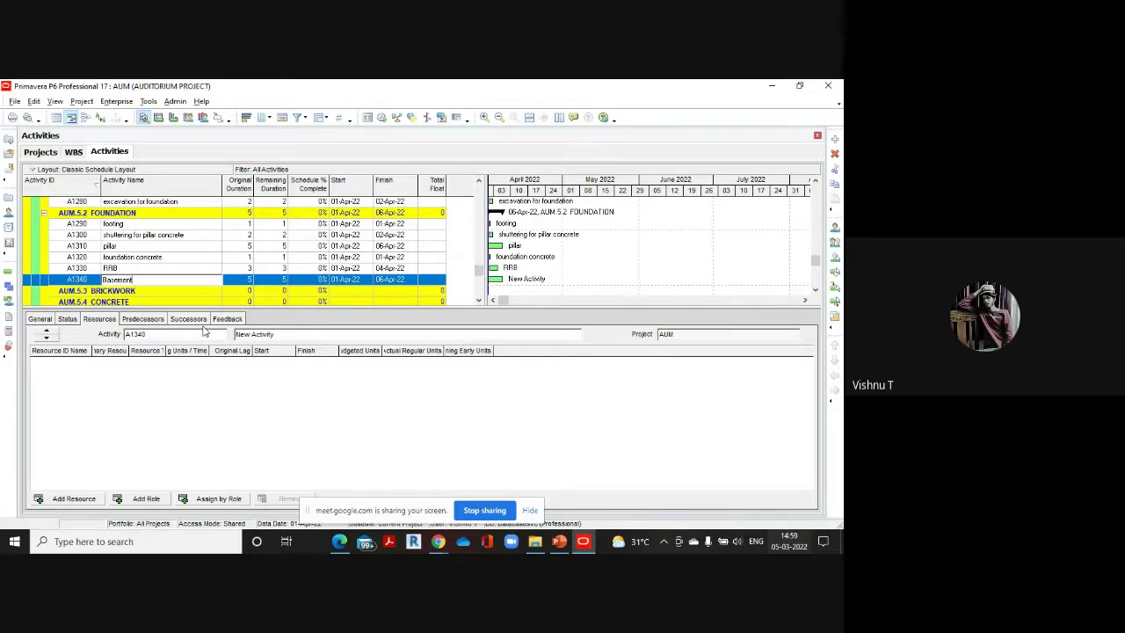
click(245, 280)
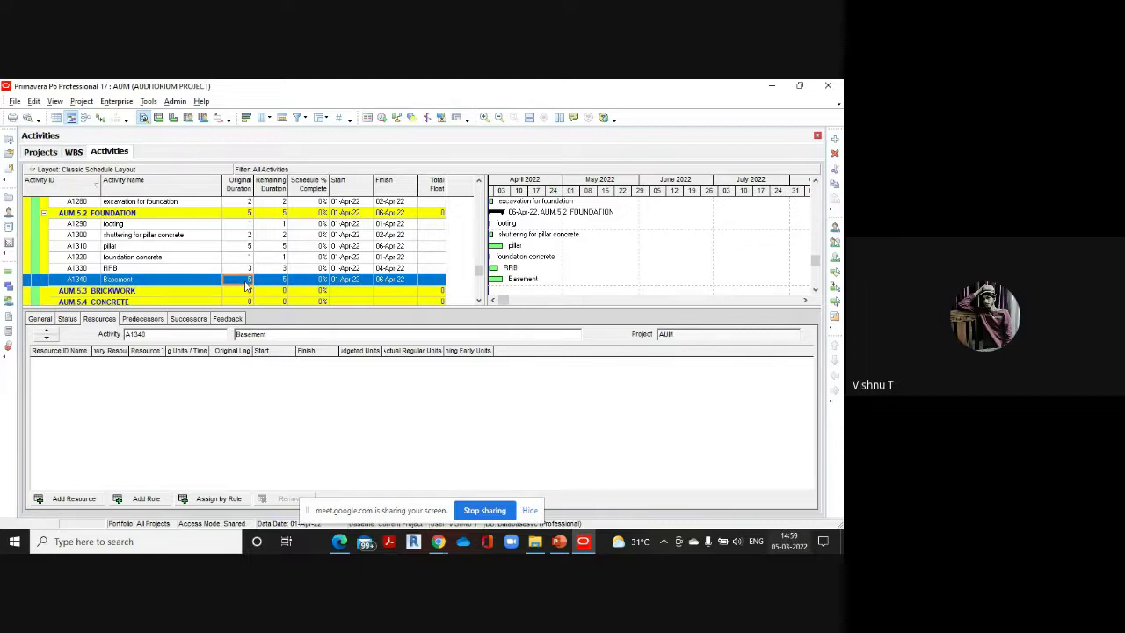
text(2)
Add activity A1350 PCC with a 1-day original duration
mouse_move(349, 545)
click(353, 497)
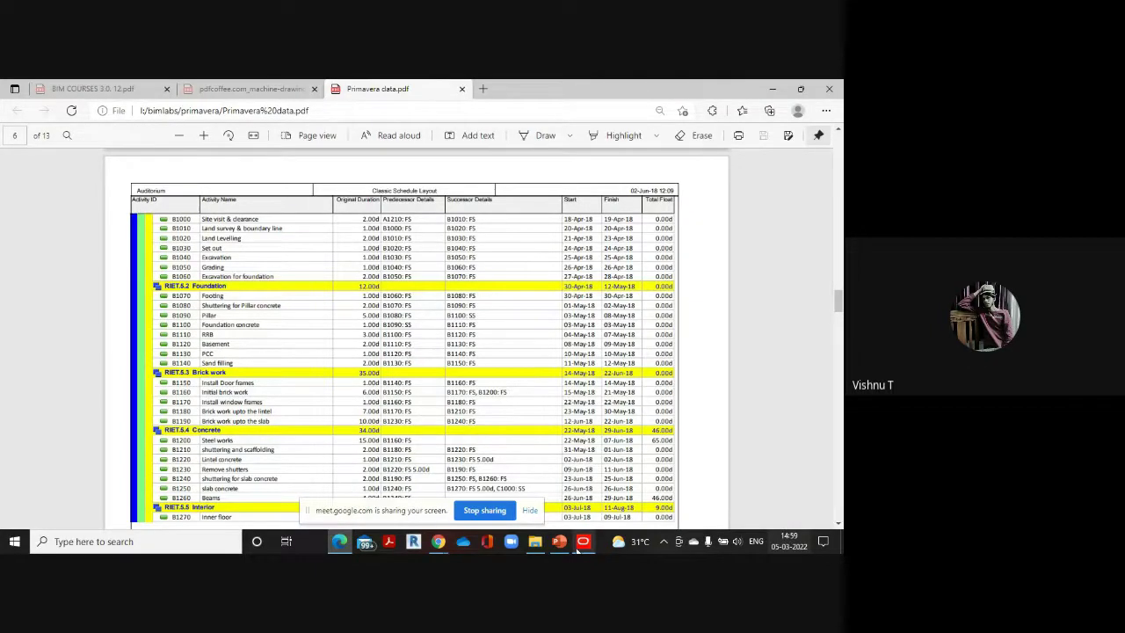
click(582, 489)
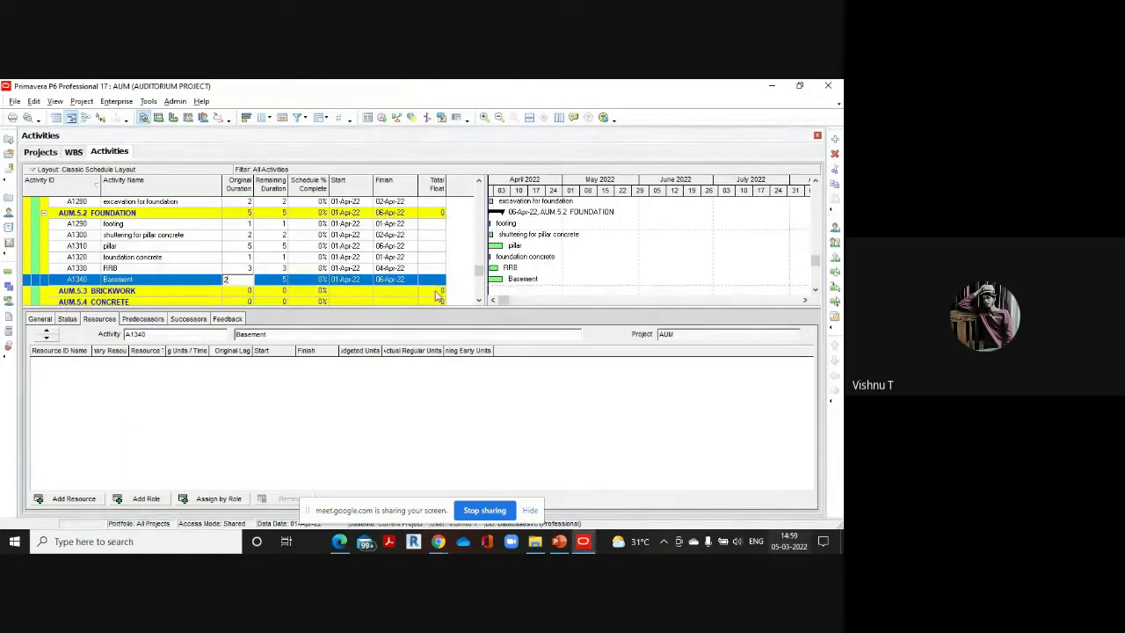
click(835, 138)
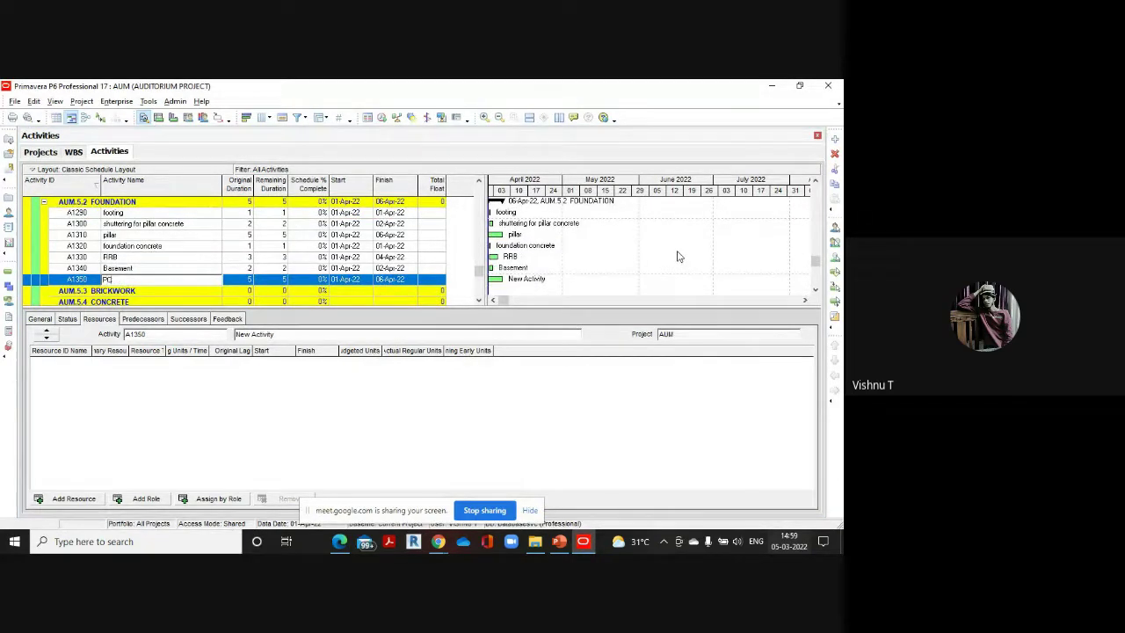
click(248, 281)
text(1)
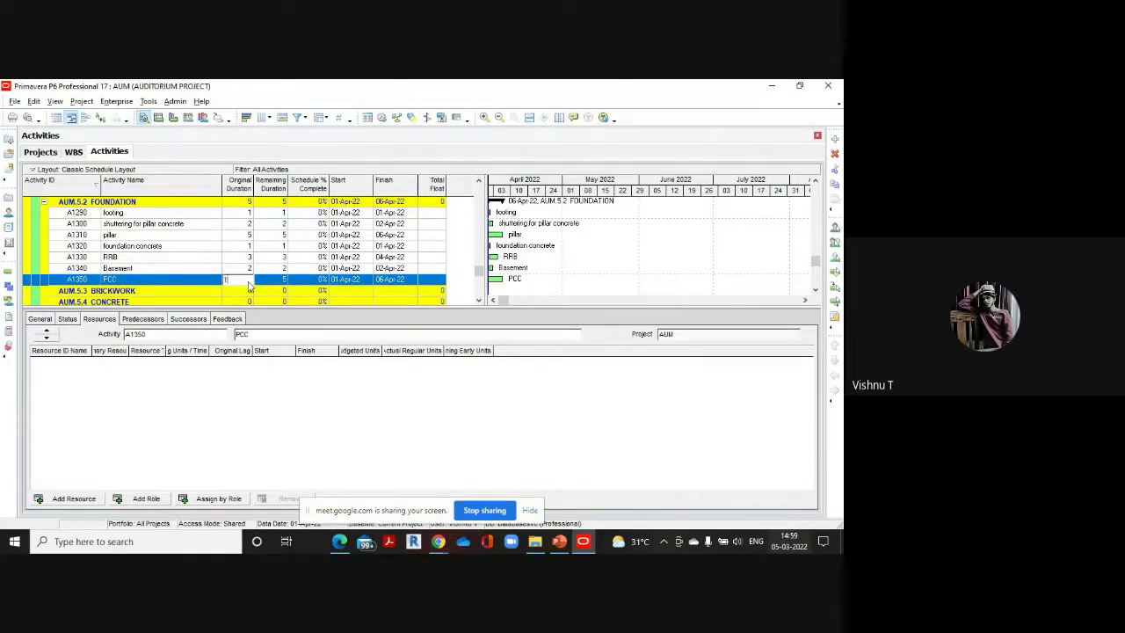
Add activity A1360 Sand filling with a 2-day original duration
mouse_move(340, 541)
click(327, 469)
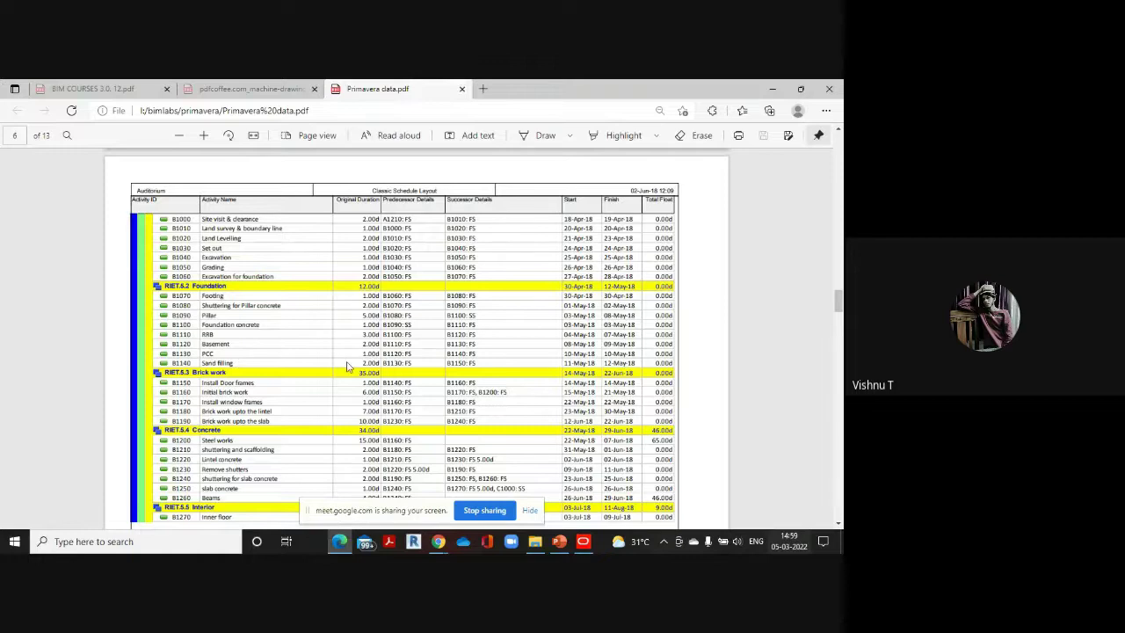
mouse_move(582, 541)
click(615, 483)
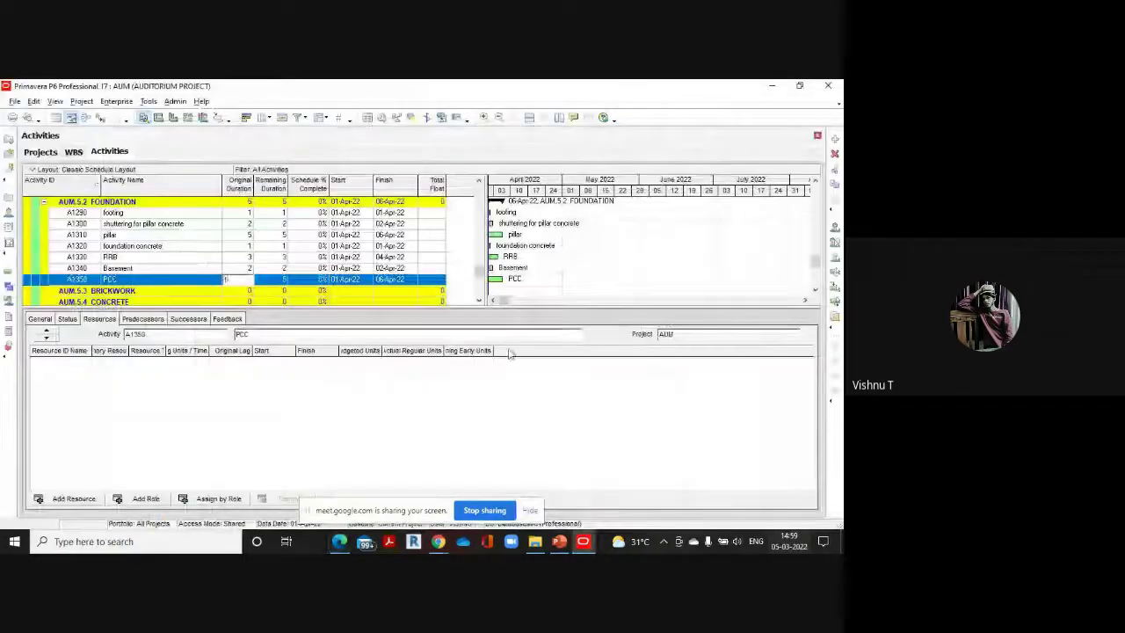
click(834, 140)
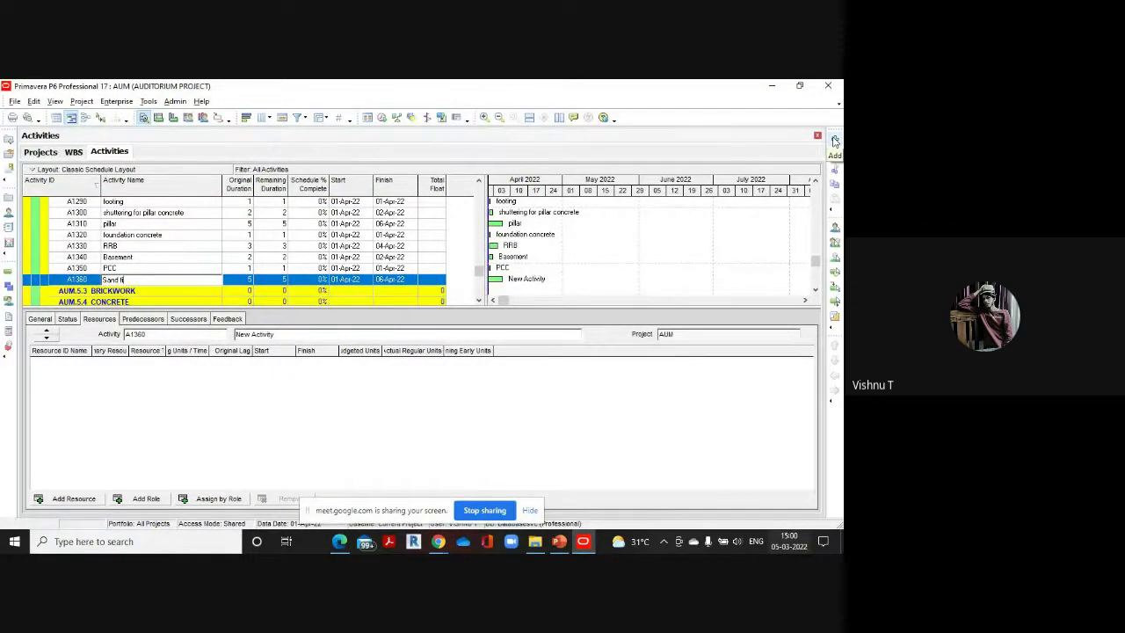
text(and filling)
click(235, 279)
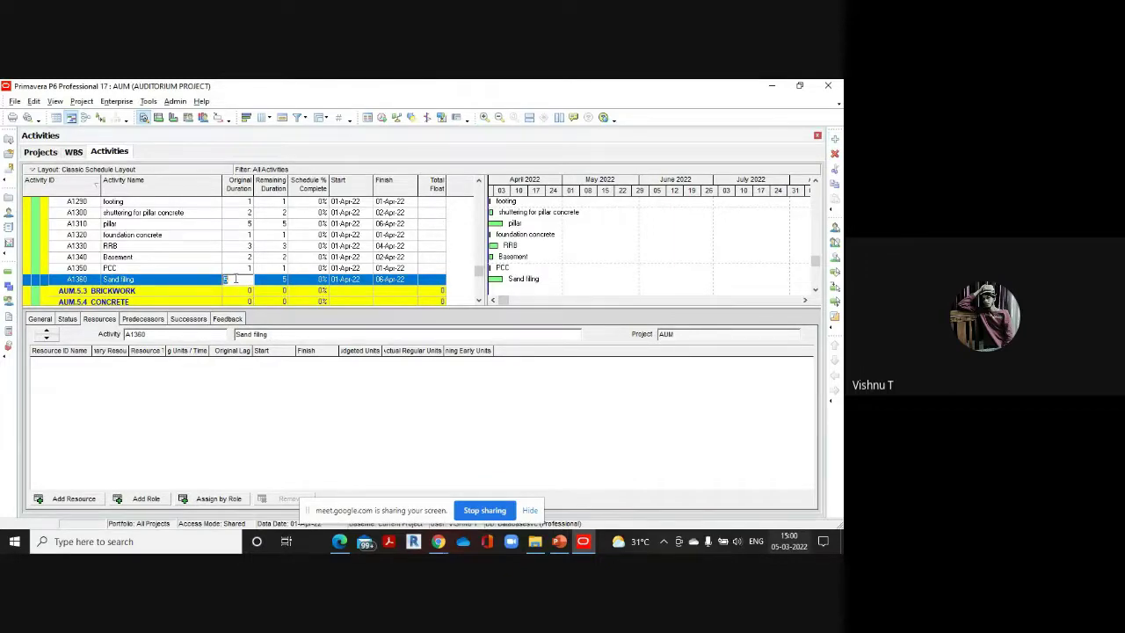
text(2)
Add new activity A1370, then scroll down the reference PDF for the next items
click(835, 138)
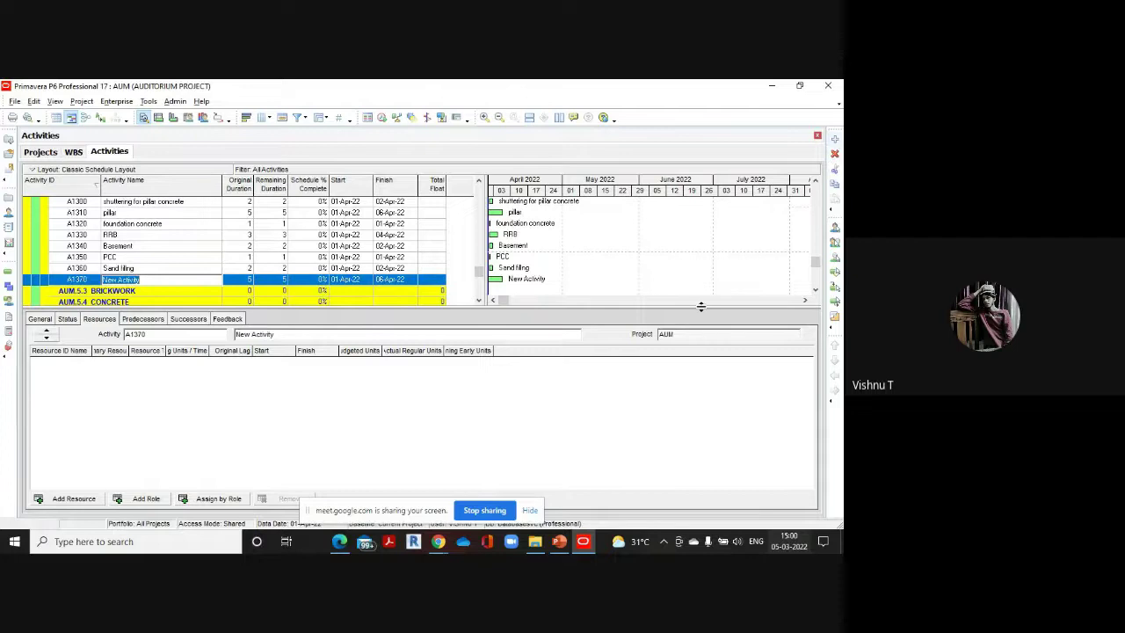
mouse_move(343, 543)
click(342, 504)
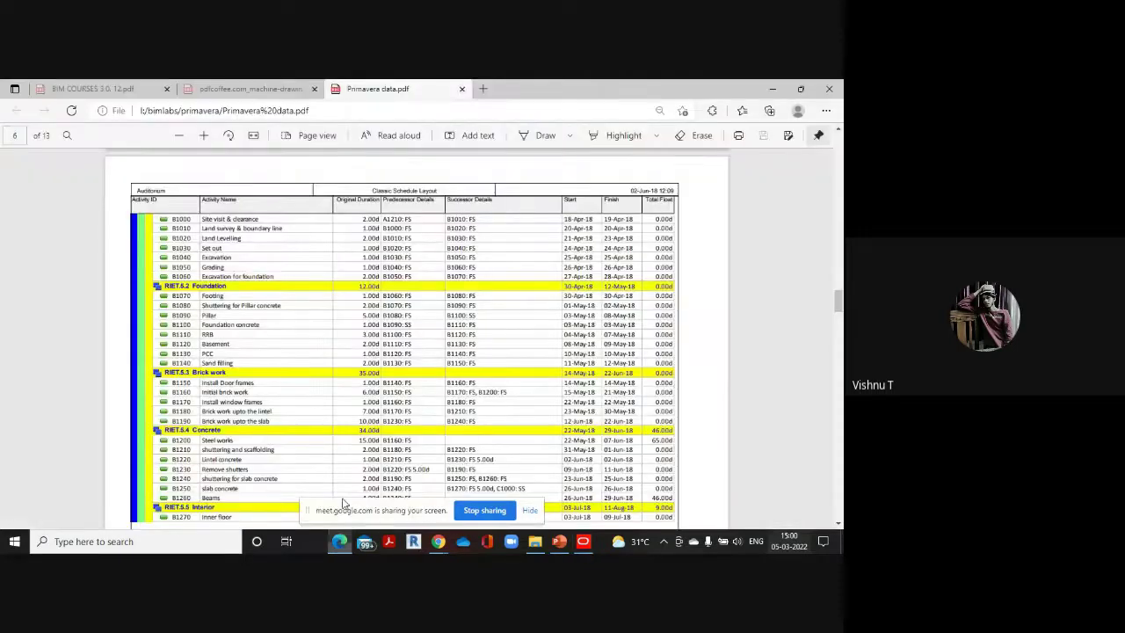
scroll(311, 356, down, 2)
scroll(490, 265, down, 2)
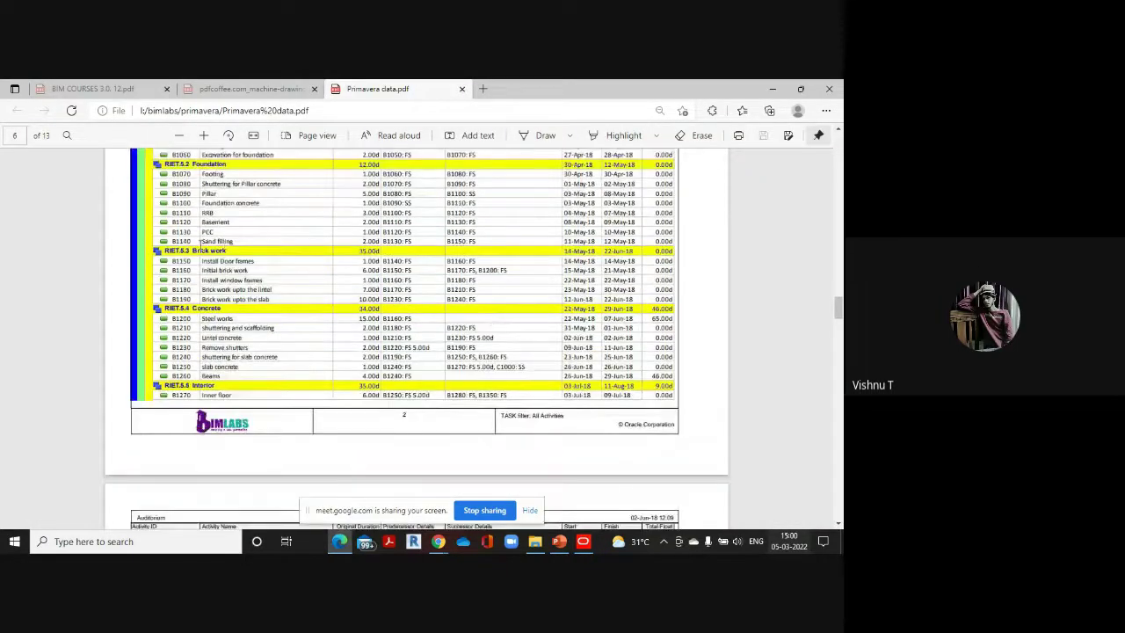
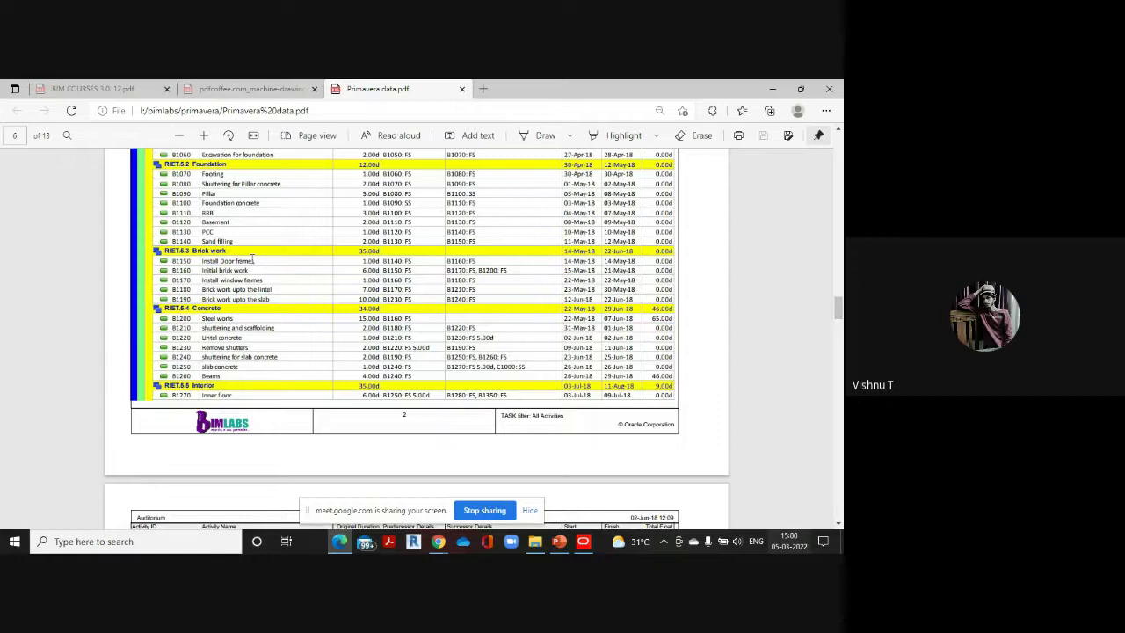
Add Install door frames with a 1-day original duration under AUM.5.3 BRICKWORK
click(583, 541)
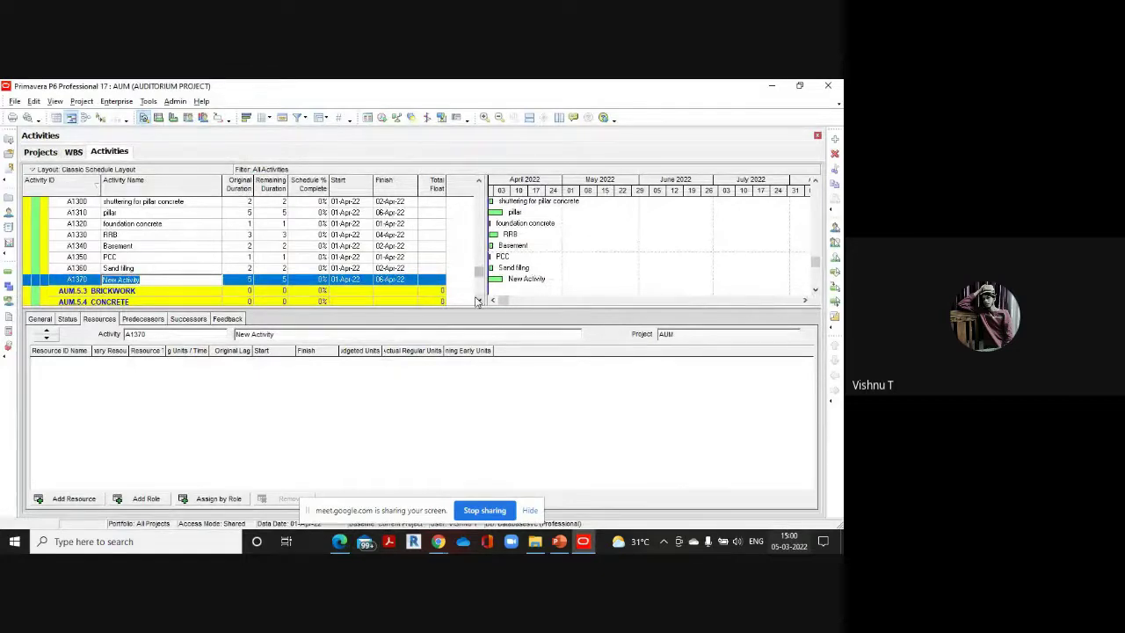
scroll(479, 300, down, 3)
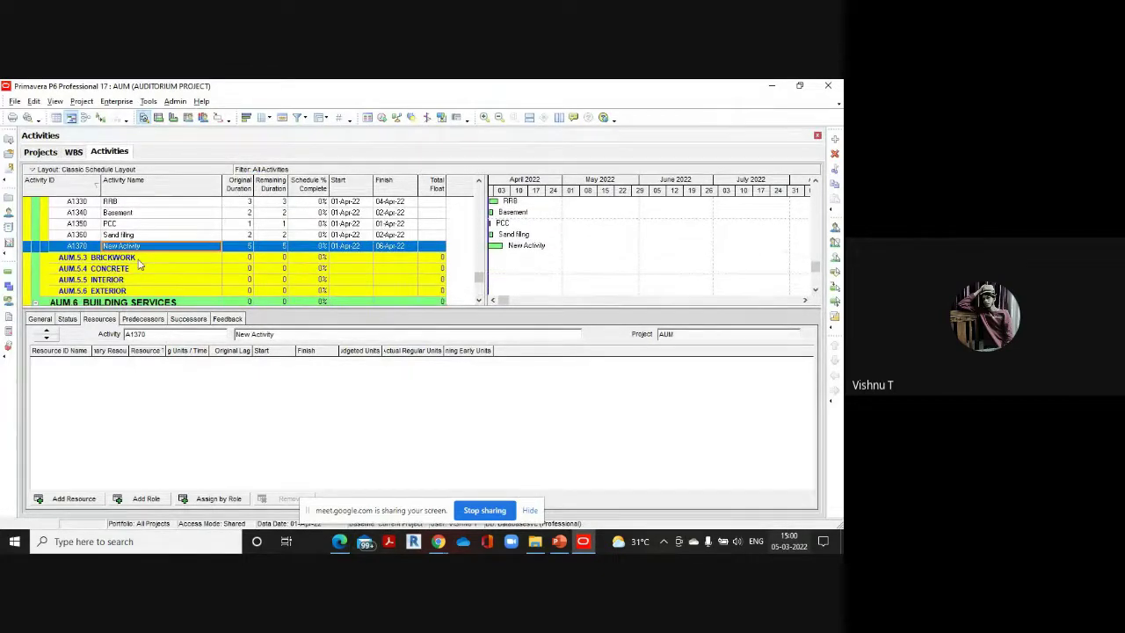
click(143, 259)
click(835, 141)
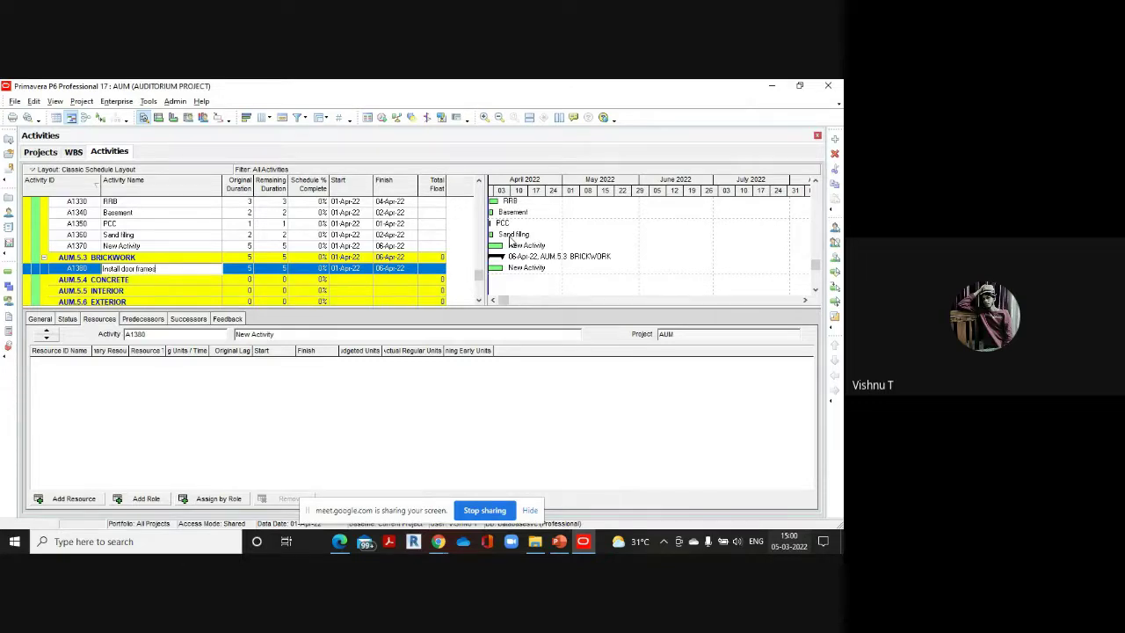
click(249, 271)
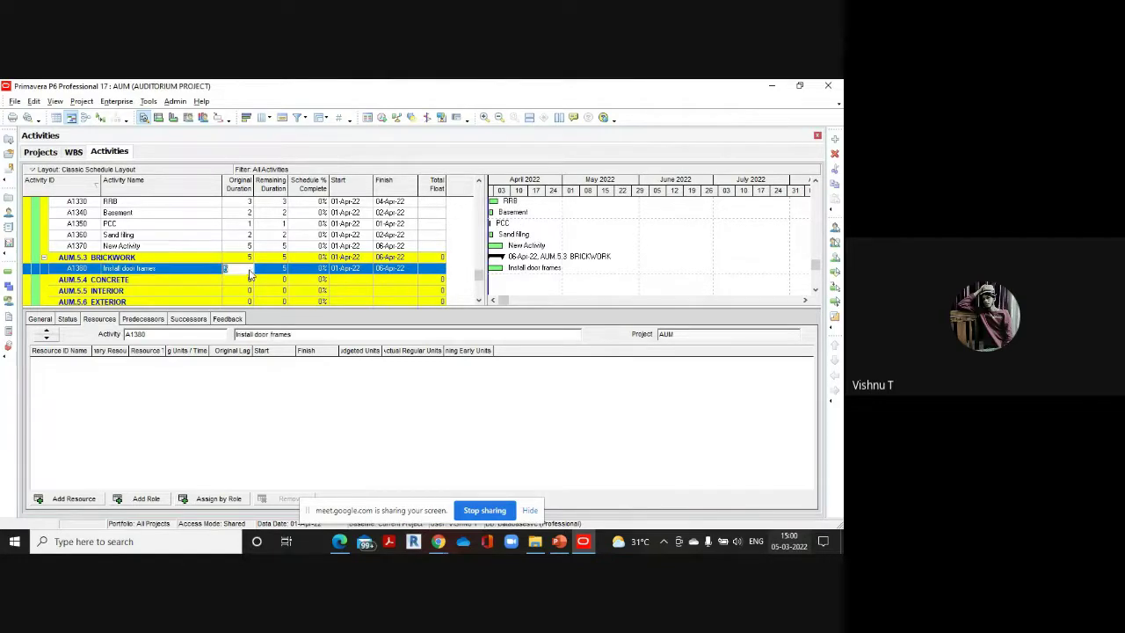
text(1)
Add Initial brickwork as activity A1390 with a 6-day original duration
click(835, 141)
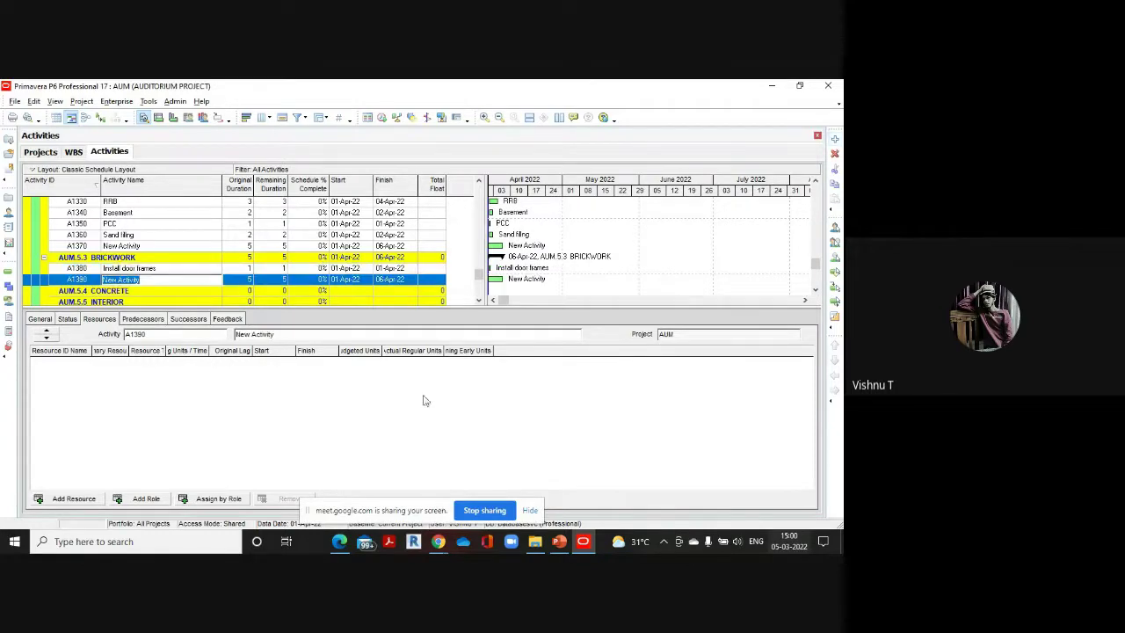
mouse_move(342, 545)
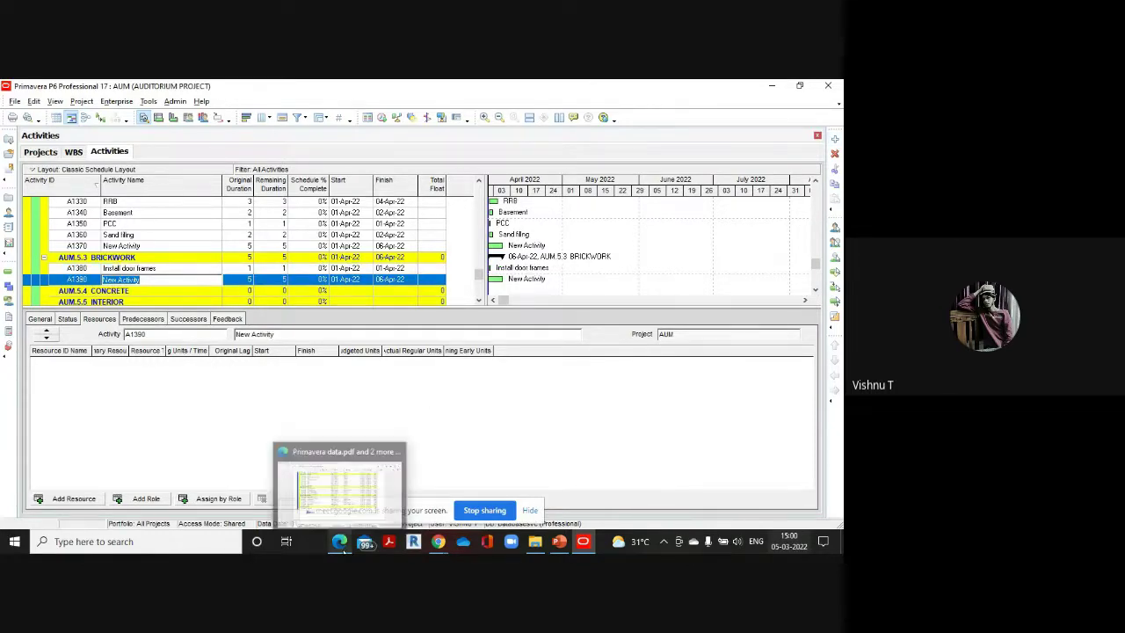
click(350, 488)
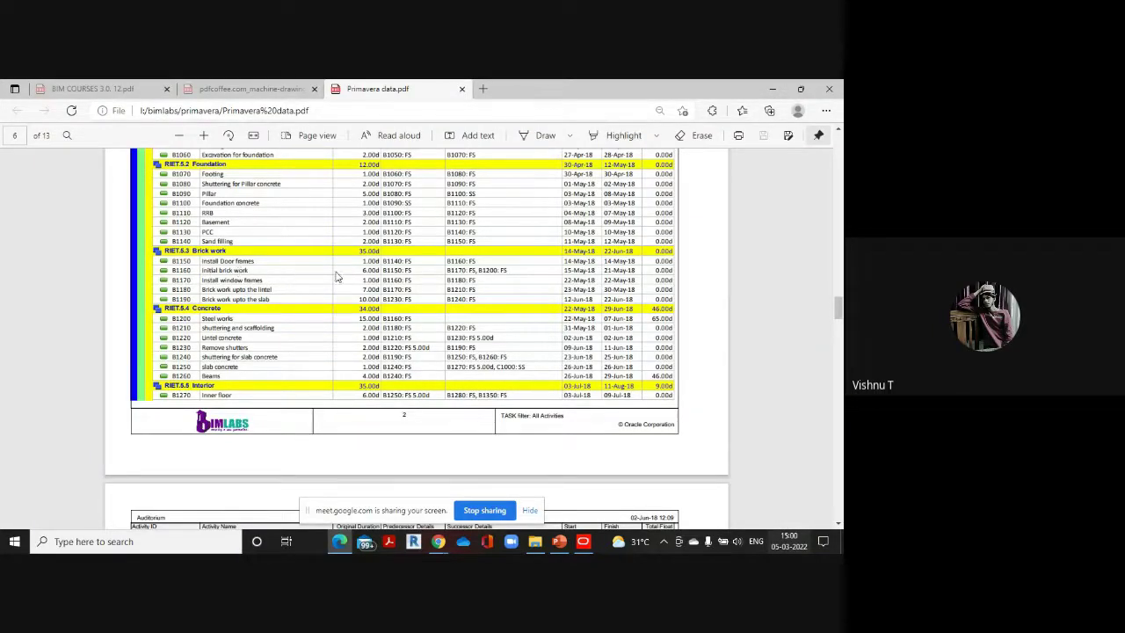
mouse_move(582, 541)
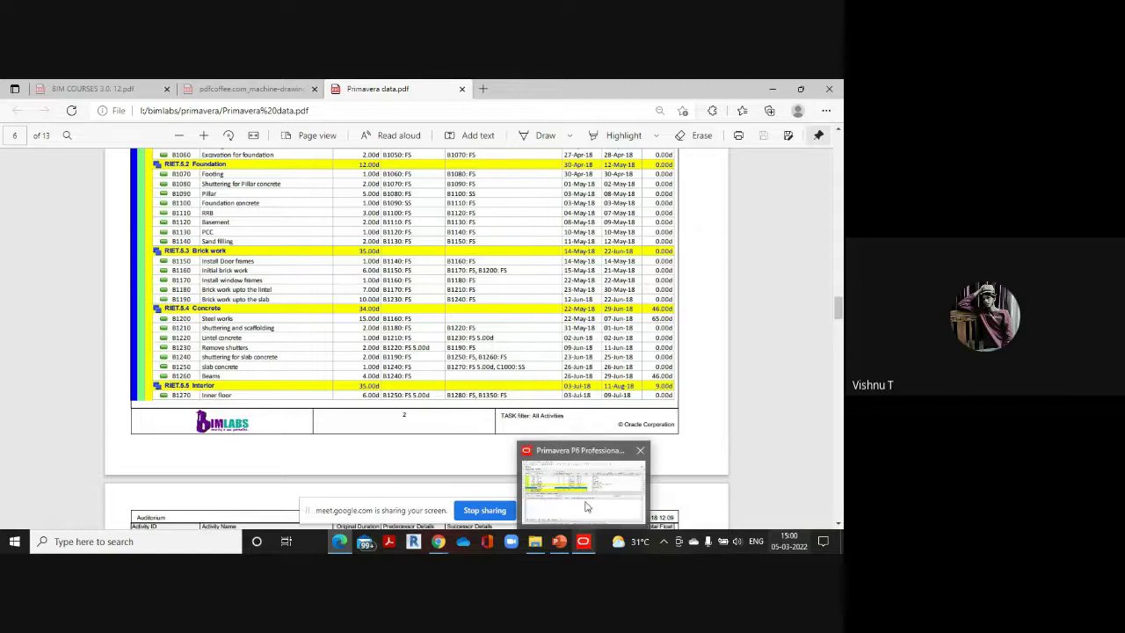
click(587, 501)
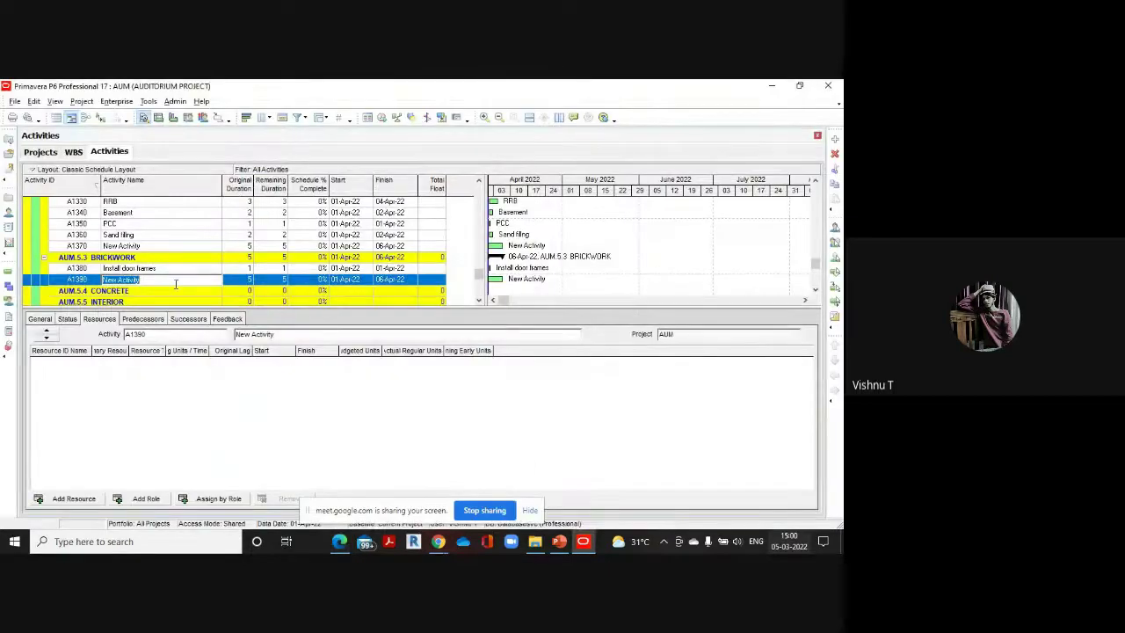
text(Ins)
text(tial brickwork)
click(252, 281)
text(6)
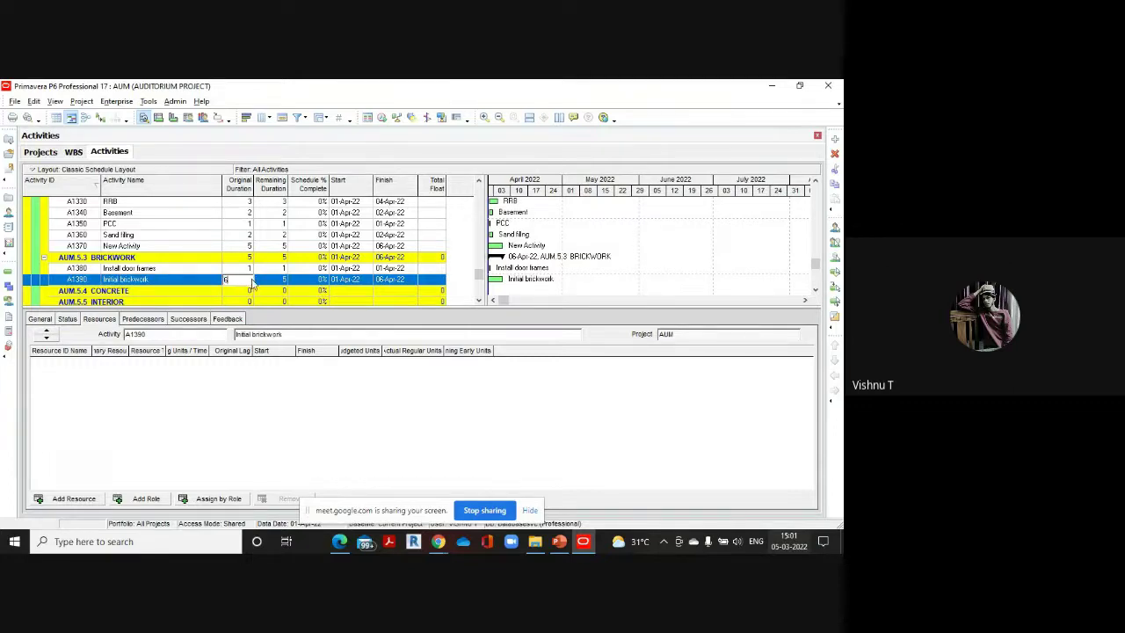
Verify the 6-day duration against the PDF and add blank activity A1400
mouse_move(343, 543)
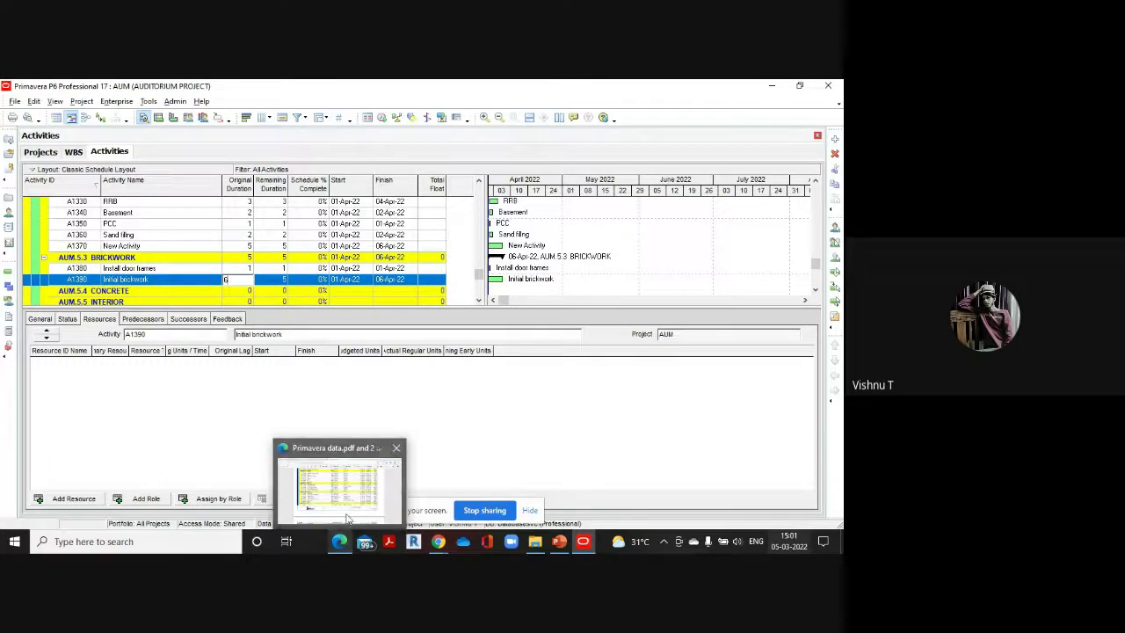
click(335, 471)
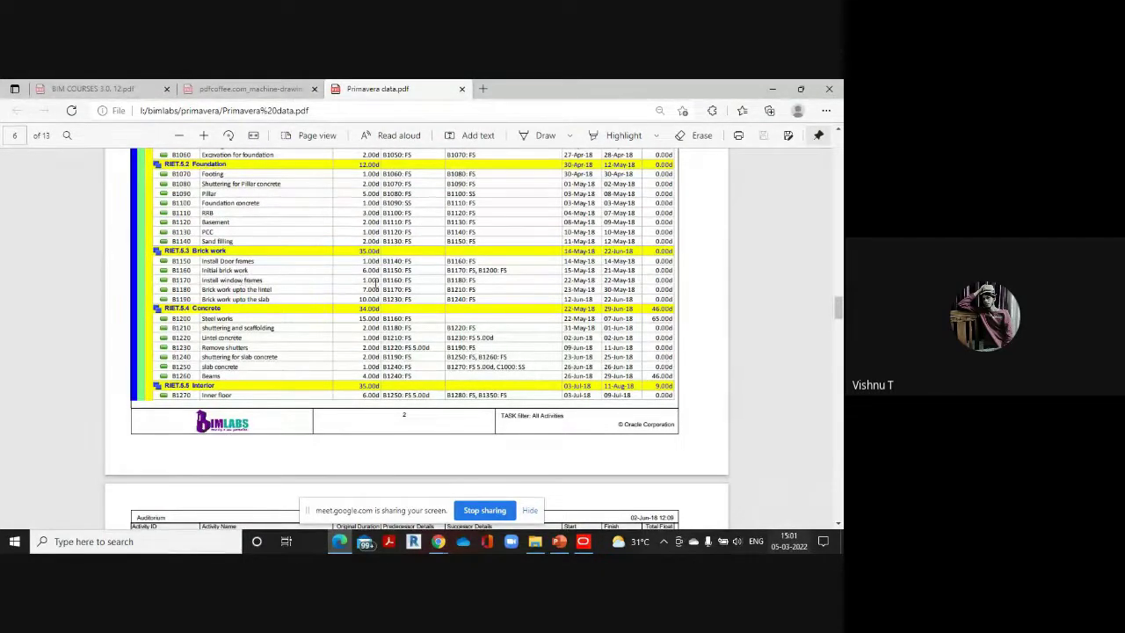
mouse_move(583, 541)
click(584, 492)
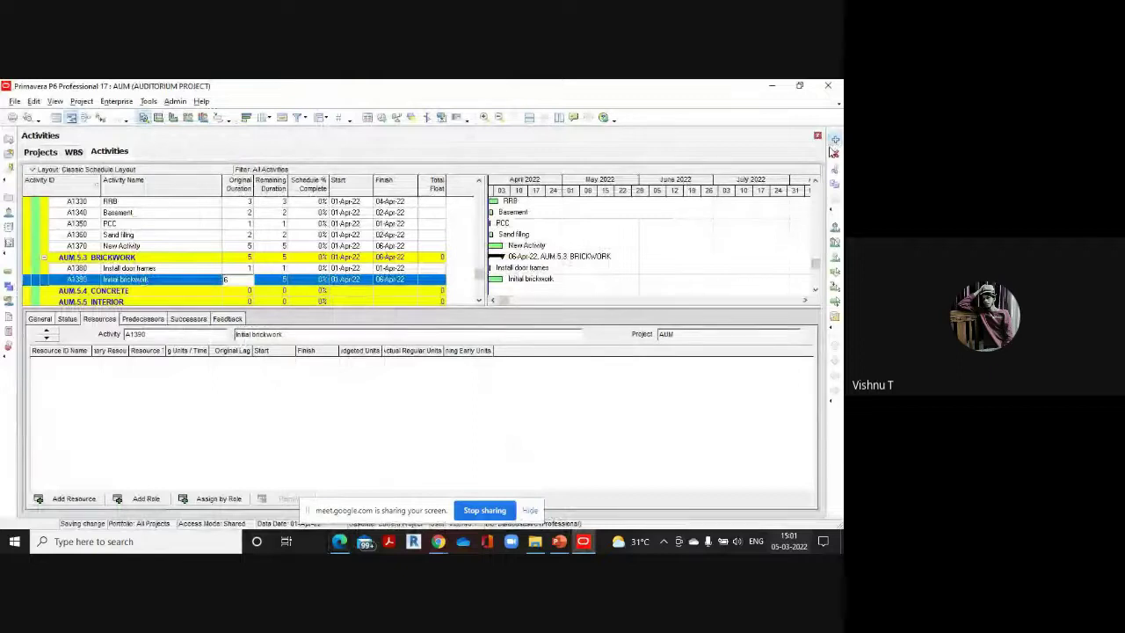
click(834, 138)
key(BackSpace)
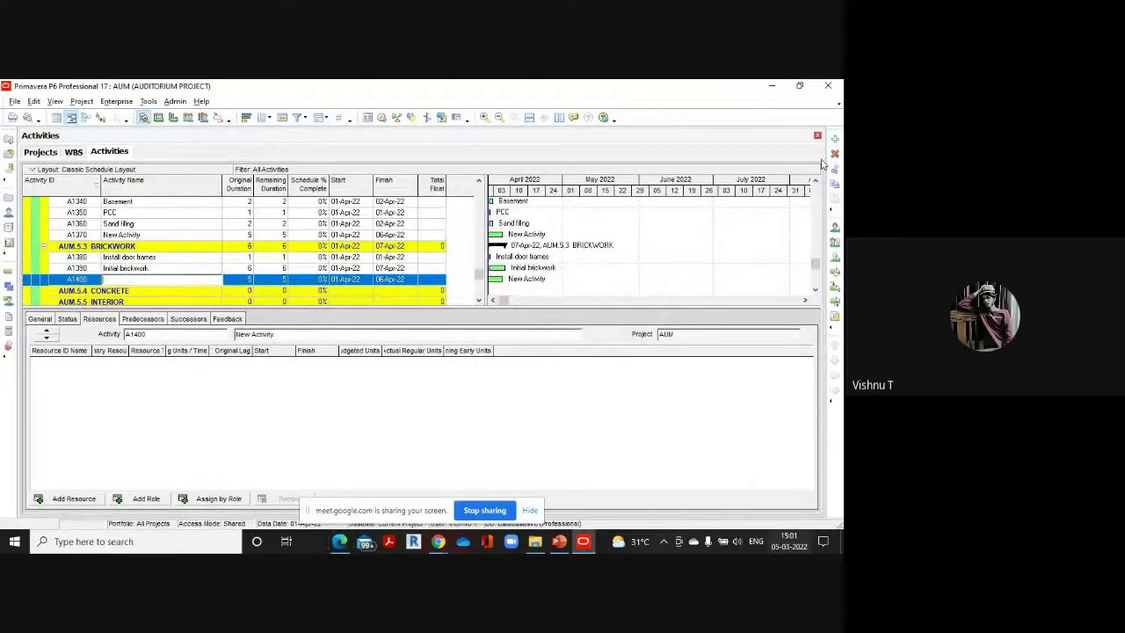
Name A1400 Install window frames with a 1-day original duration
text(In)
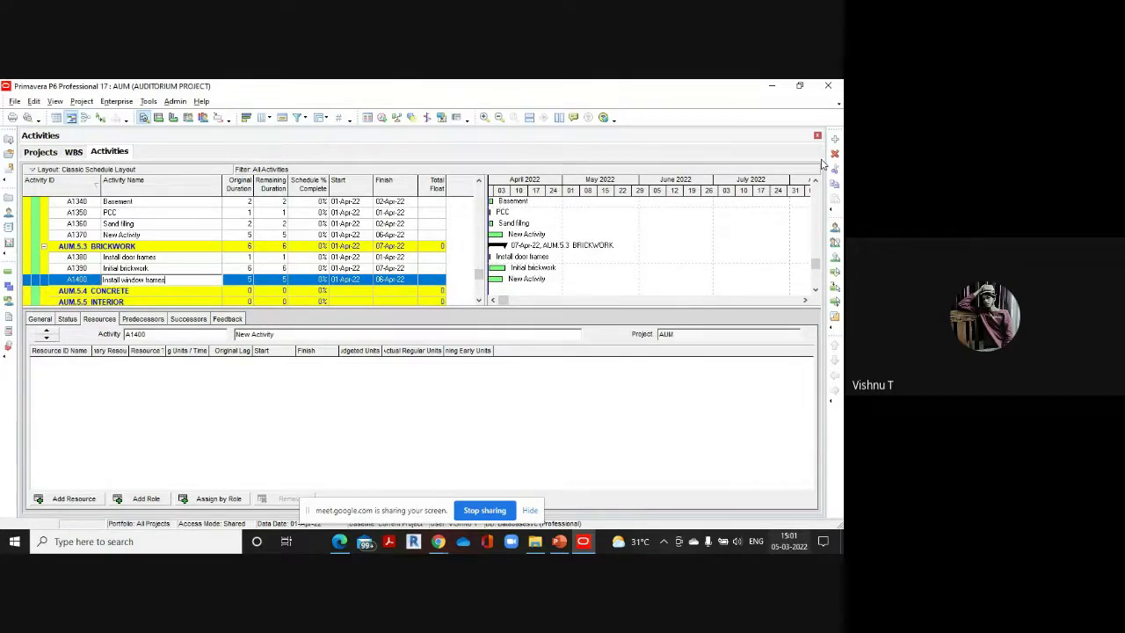
text(stall window frames)
click(248, 281)
text(1)
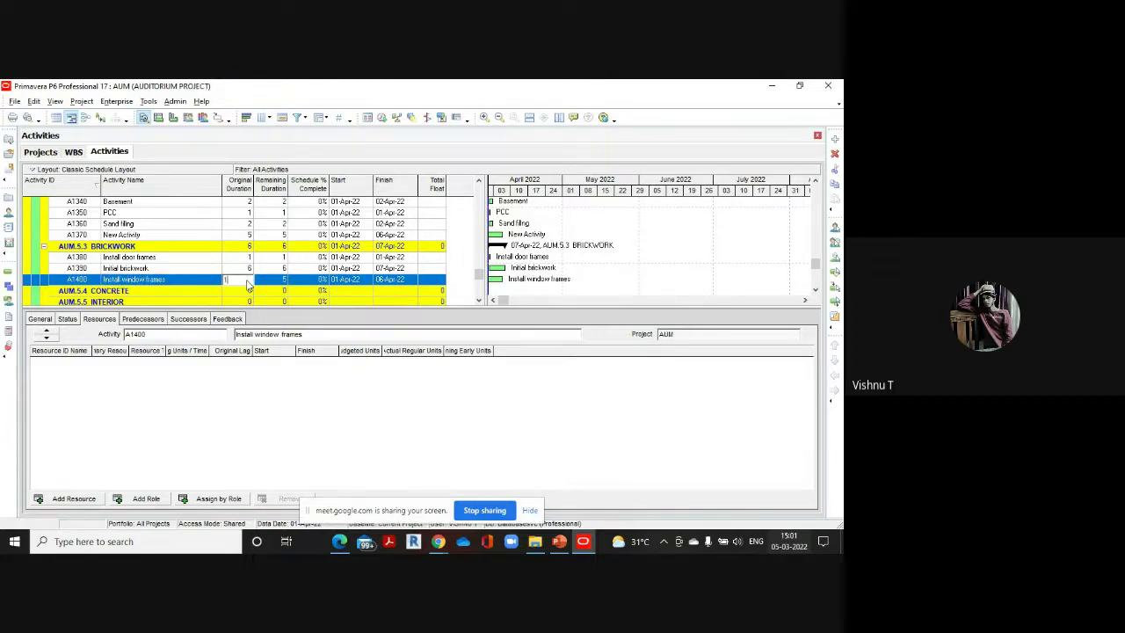
mouse_move(339, 541)
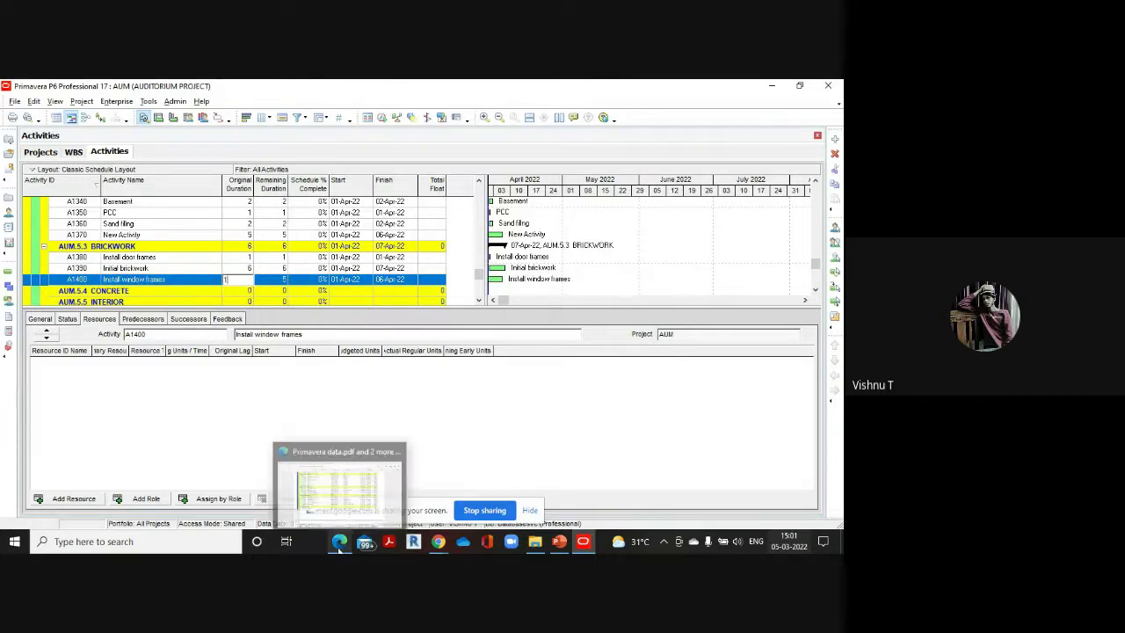
click(340, 492)
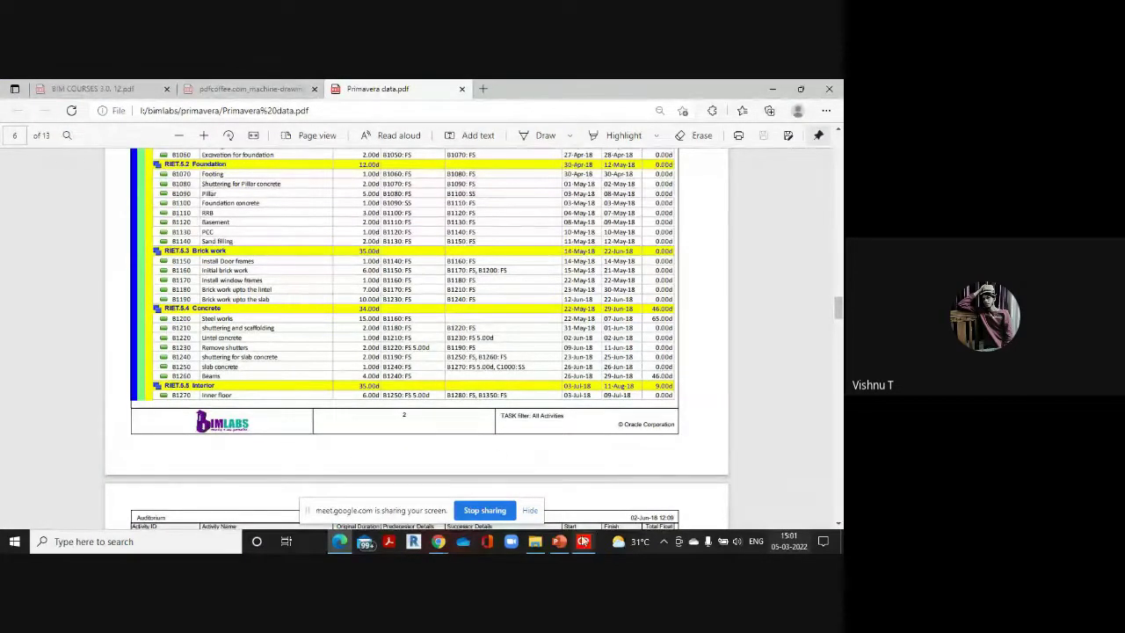
mouse_move(582, 542)
click(567, 458)
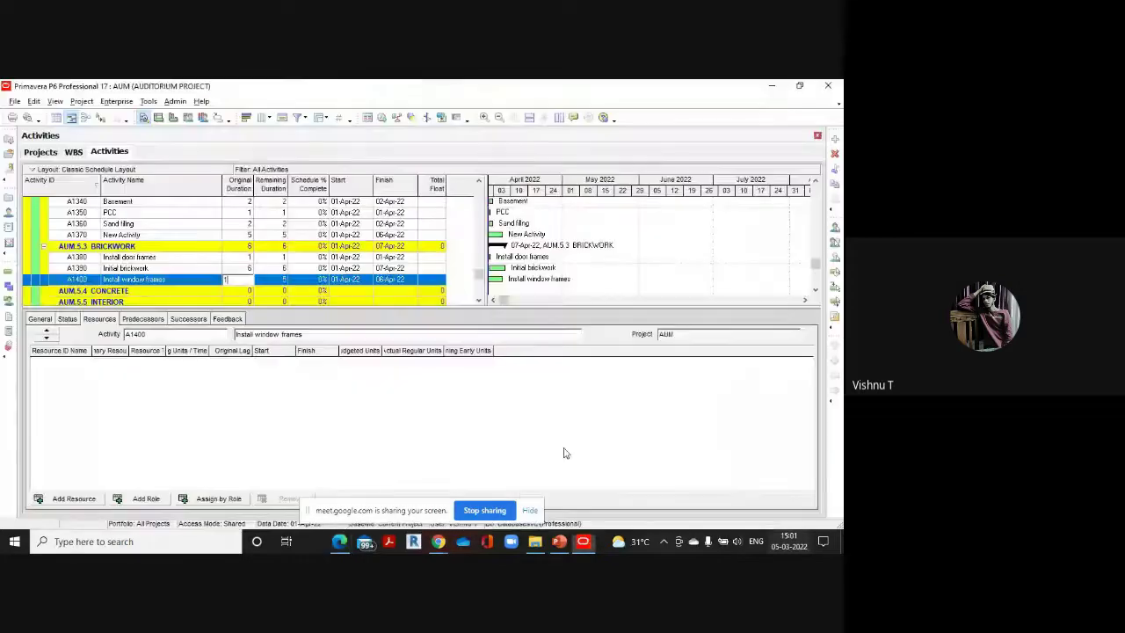
Add A1410 Brickwork upto lintel with a 7-day original duration
click(835, 138)
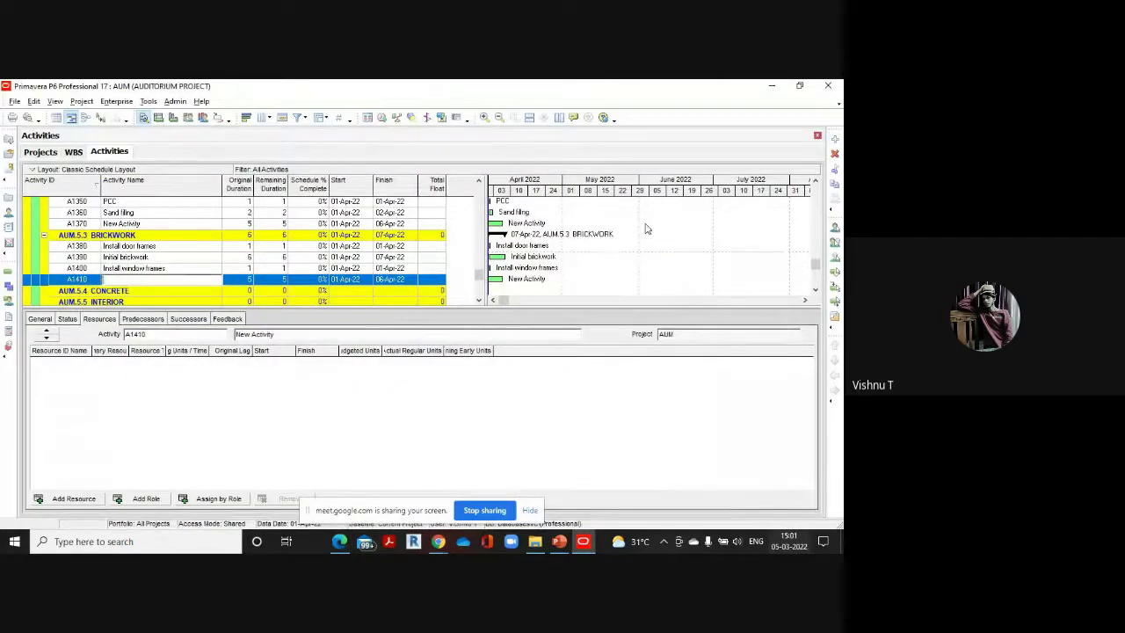
text(Bric)
text(kwork upto lintel)
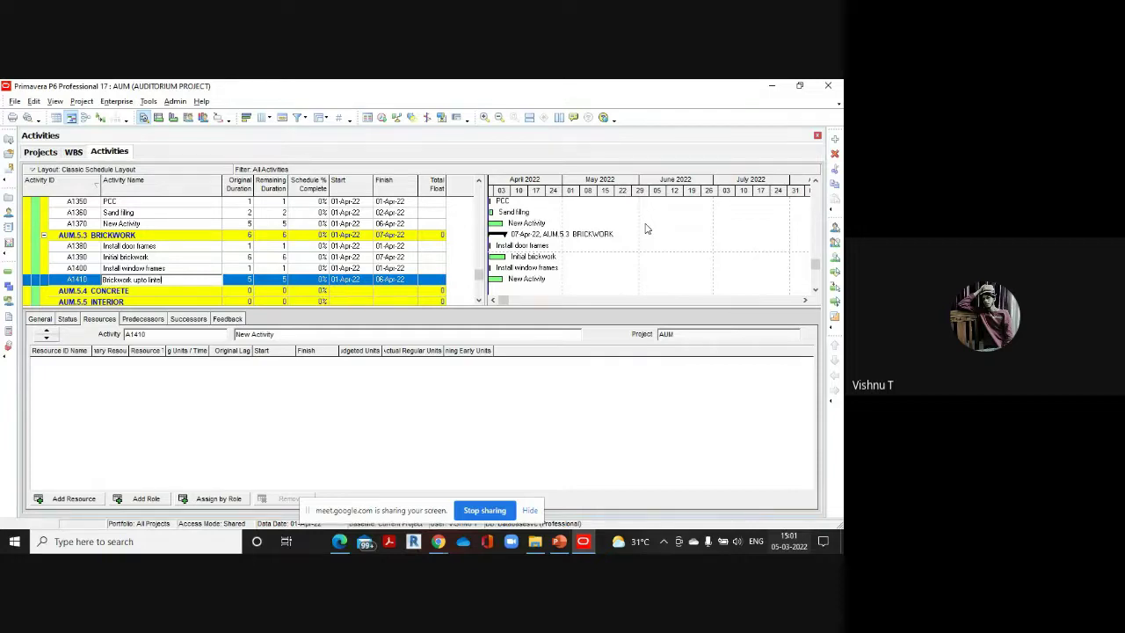
click(248, 280)
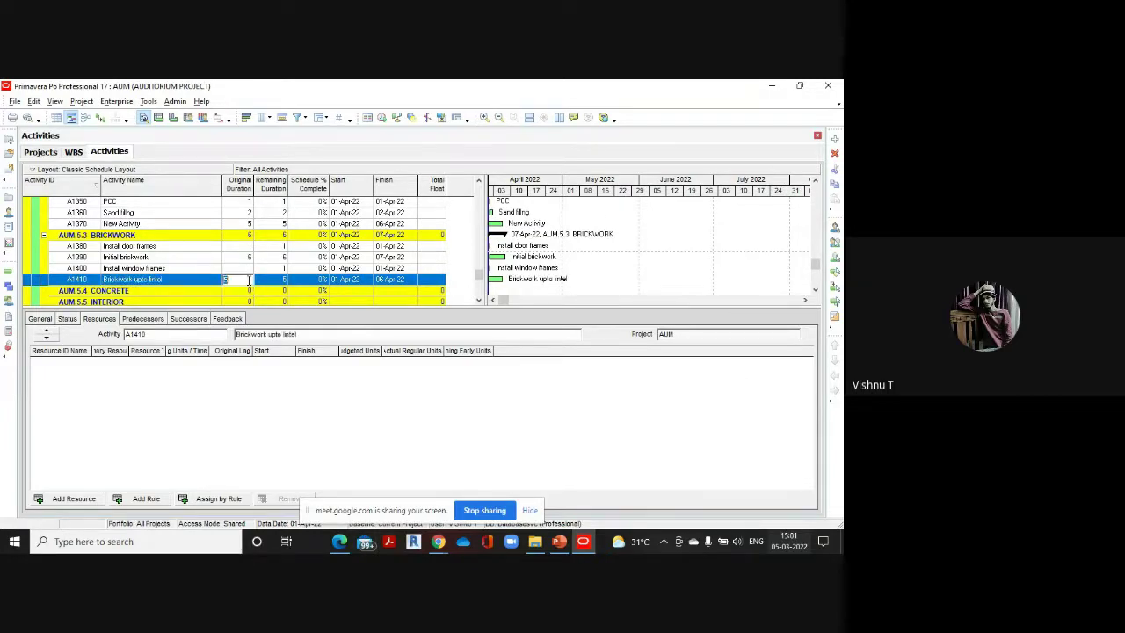
text(7)
mouse_move(339, 539)
click(332, 484)
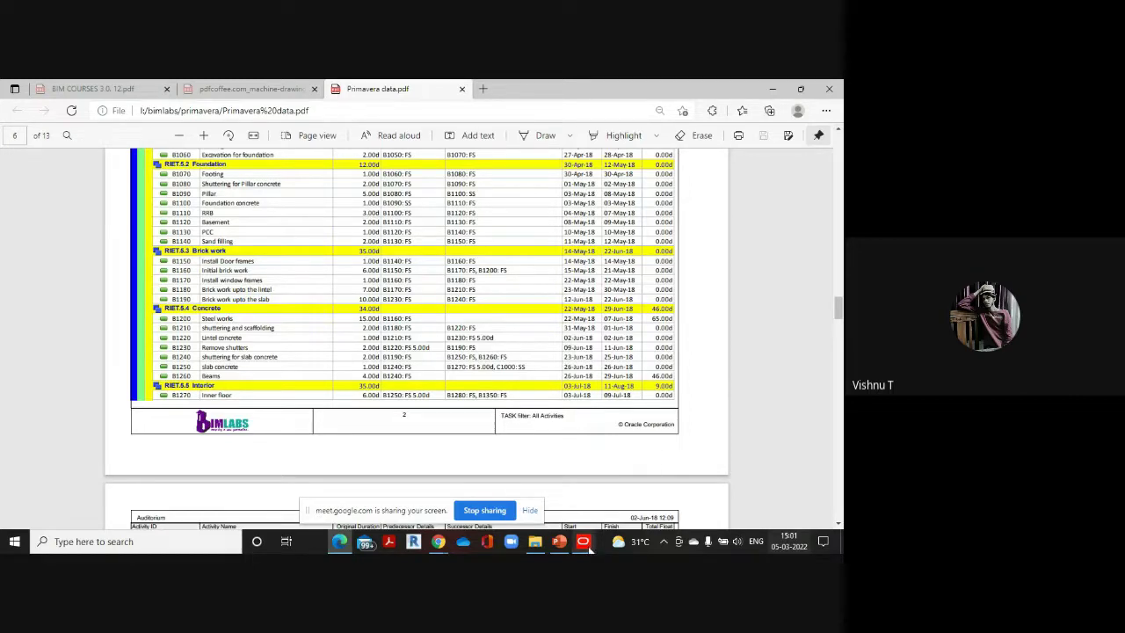
mouse_move(588, 545)
click(587, 493)
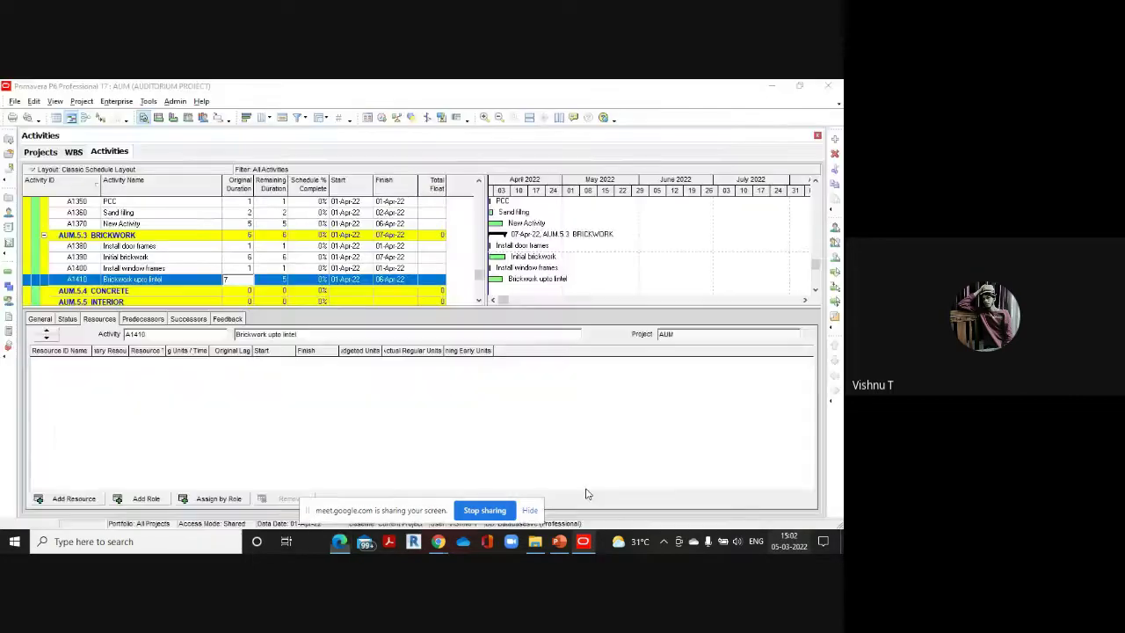
Add A1420 brickwork upto the slab with a 10-day original duration
click(835, 140)
text(br)
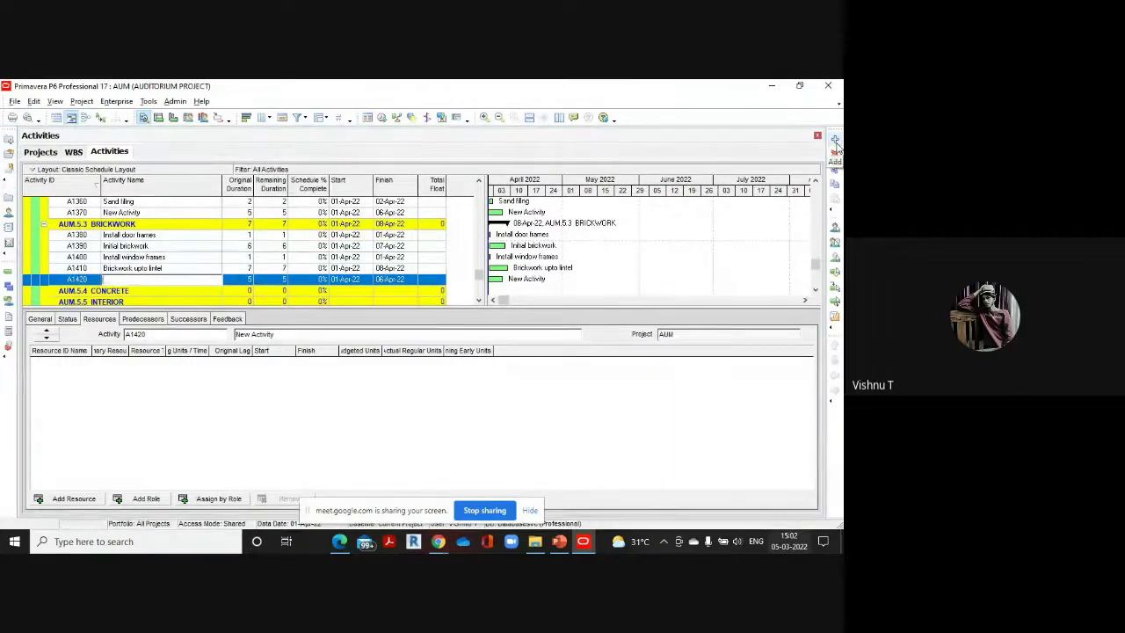
text(ickwork upto the slab)
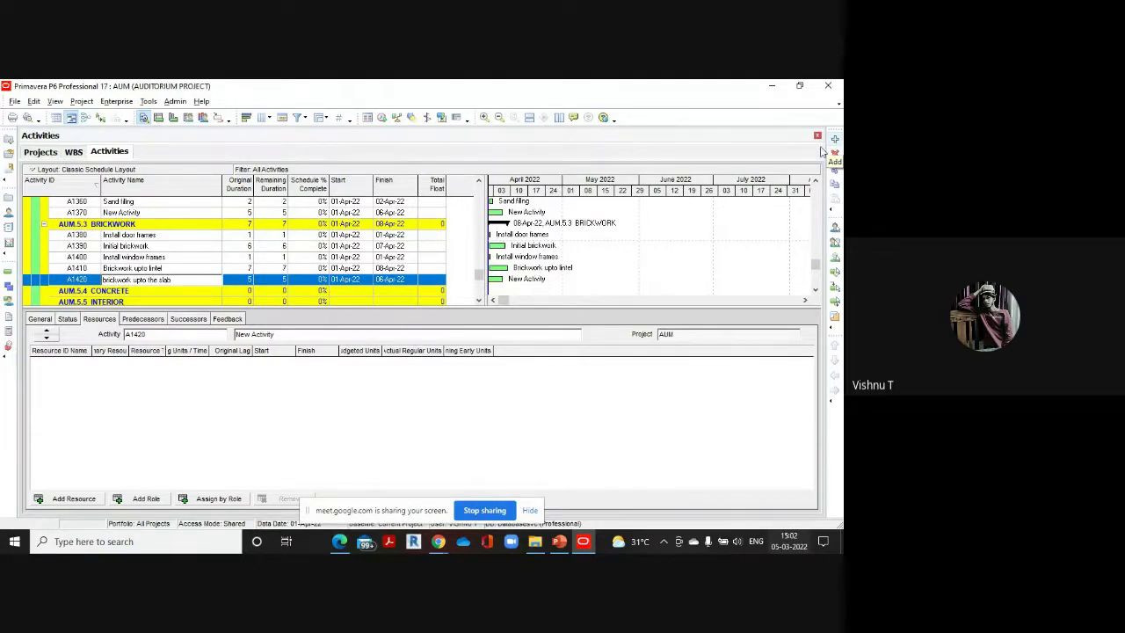
click(249, 281)
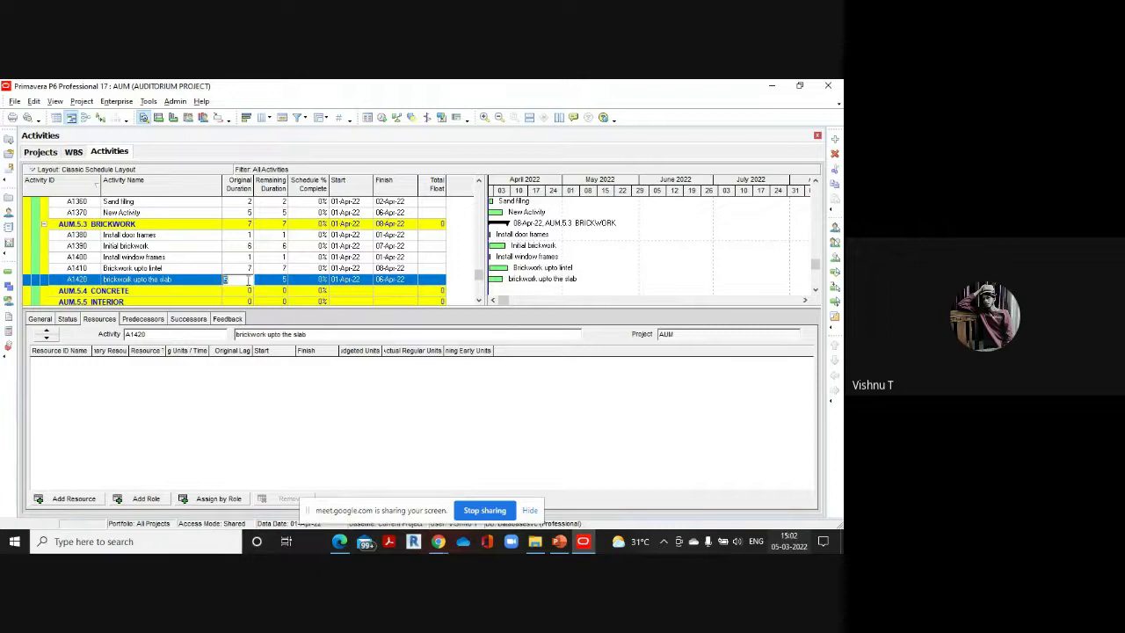
text(10)
mouse_move(340, 541)
click(344, 501)
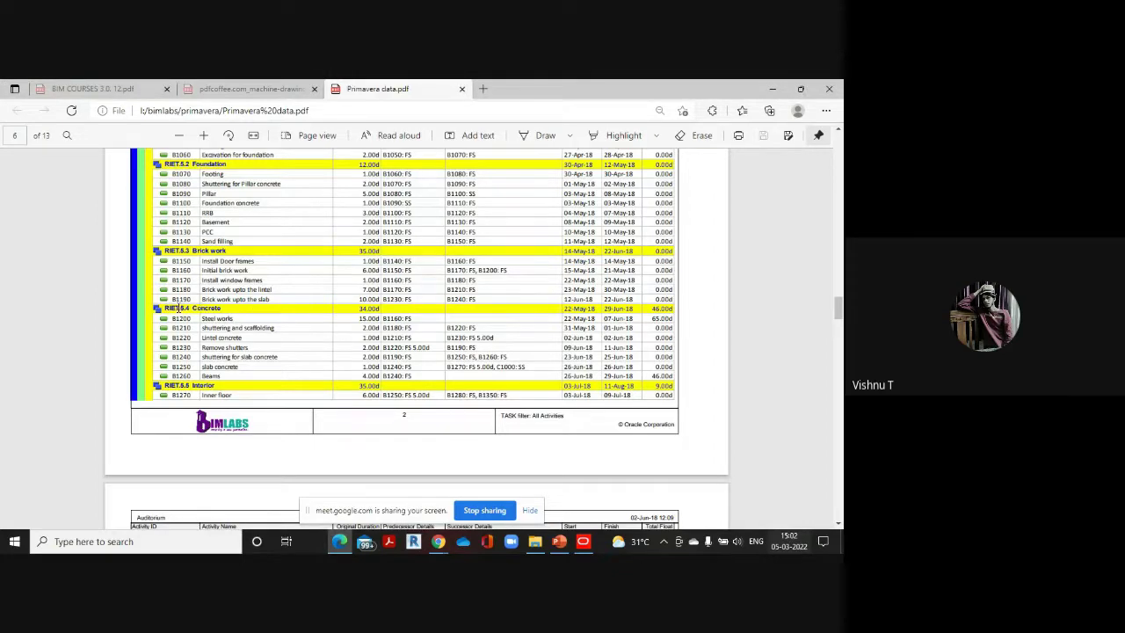
scroll(209, 257, down, 2)
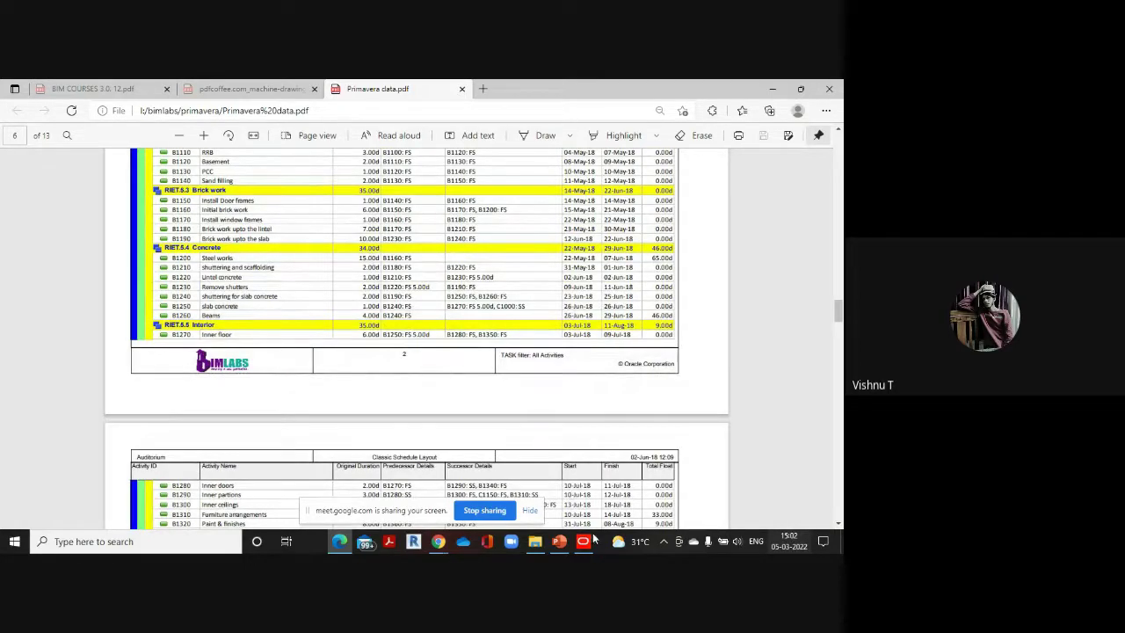
mouse_move(582, 541)
click(578, 487)
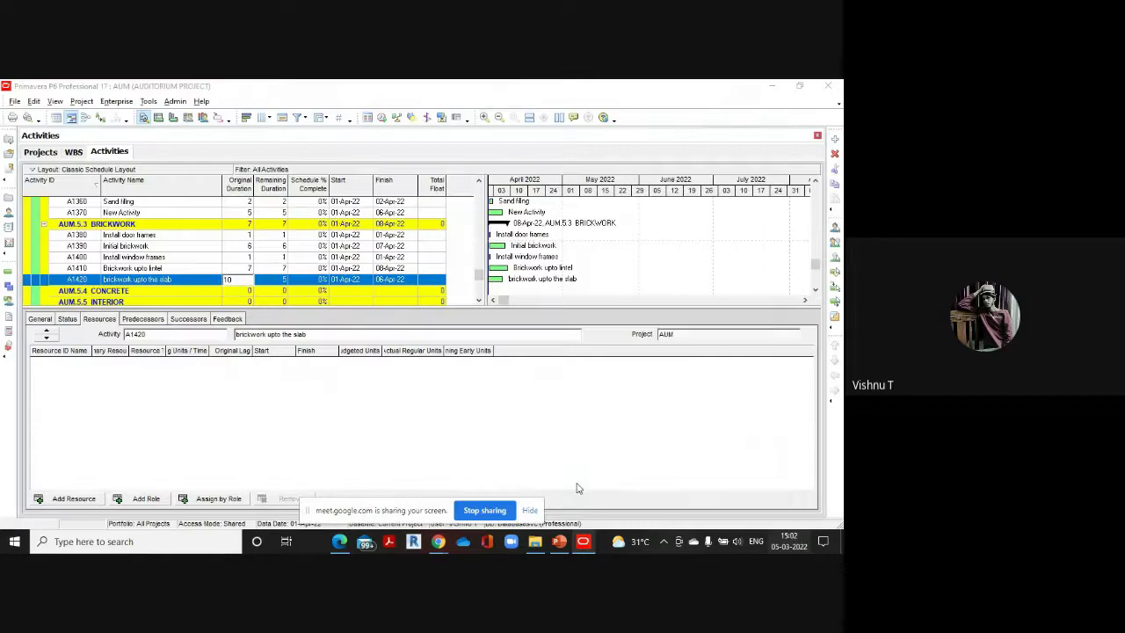
click(190, 290)
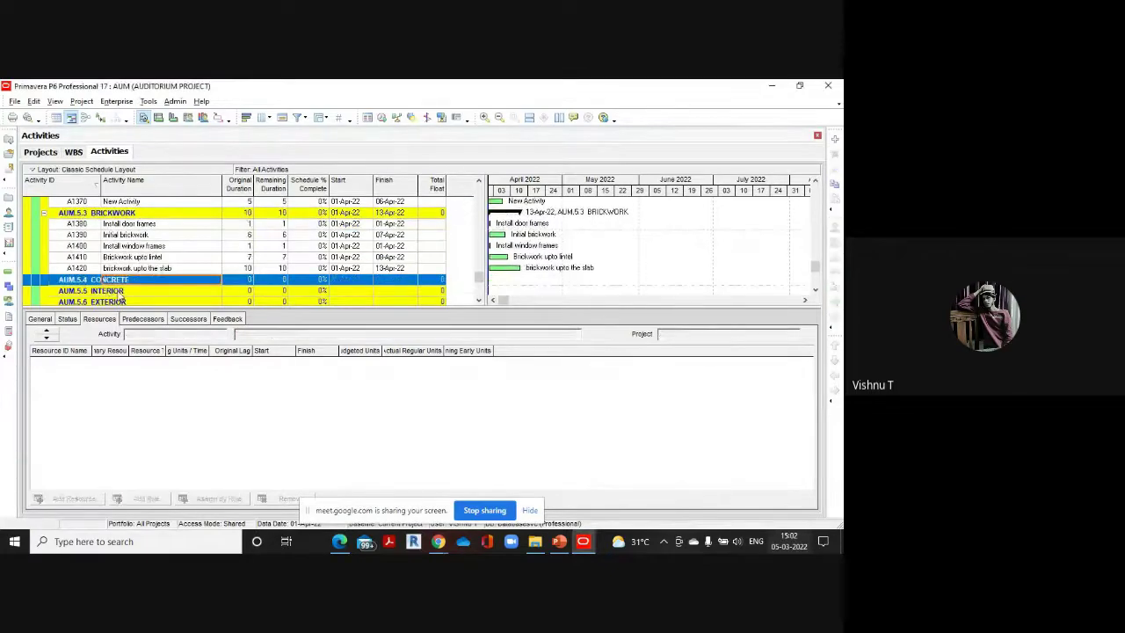
Add steel works under CONCRETE with a 15-day original duration
click(835, 139)
key(BackSpace)
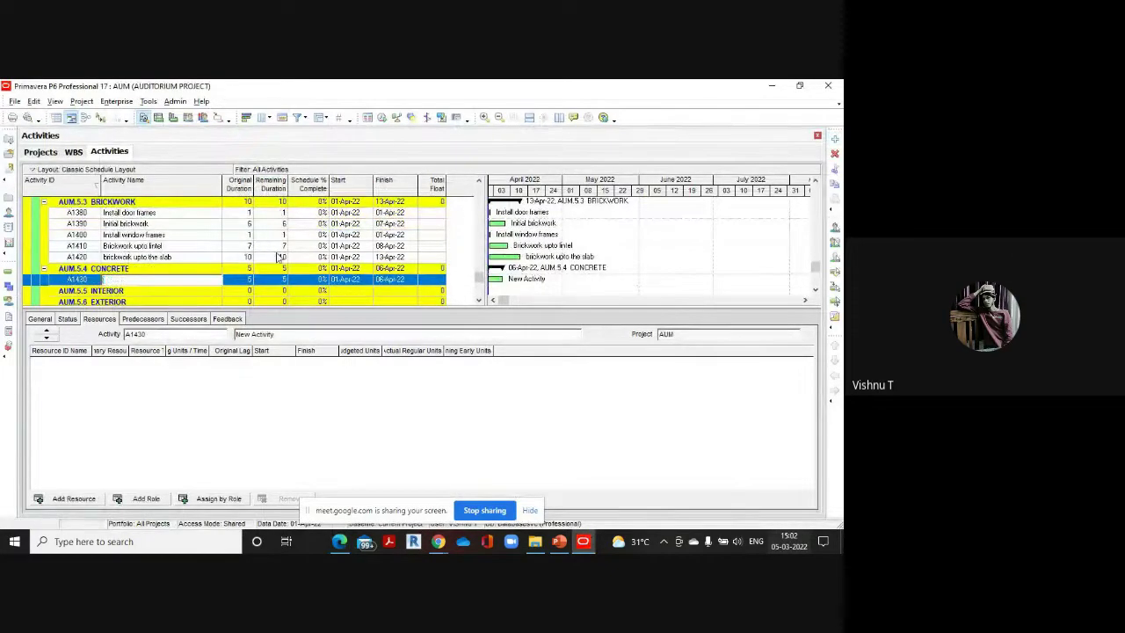
text(steel works)
click(250, 278)
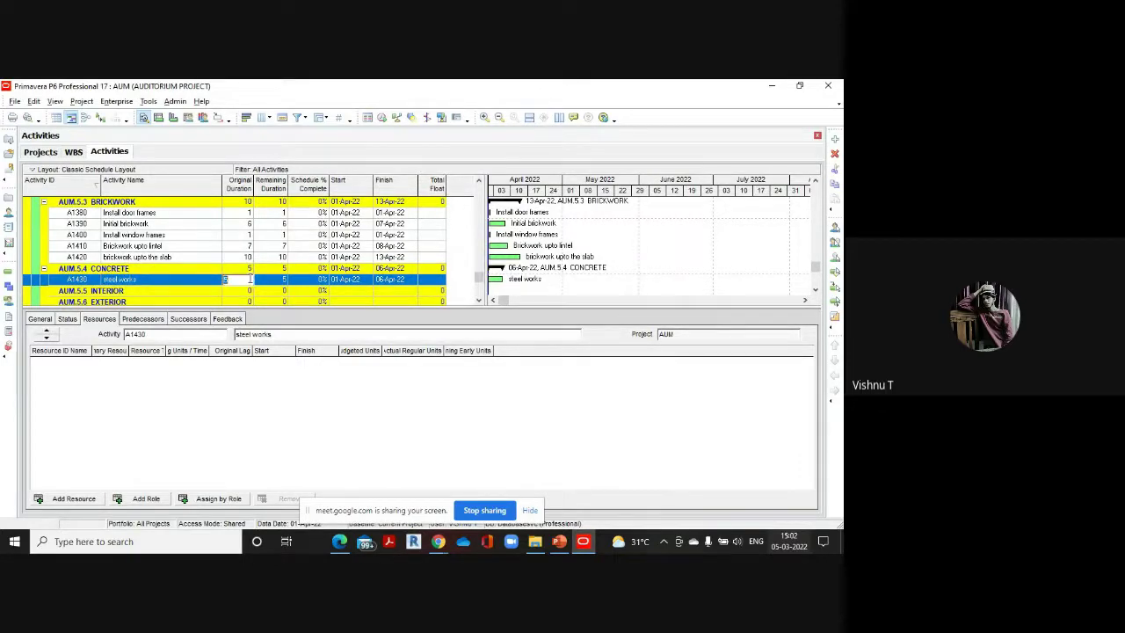
text(1)
mouse_move(347, 539)
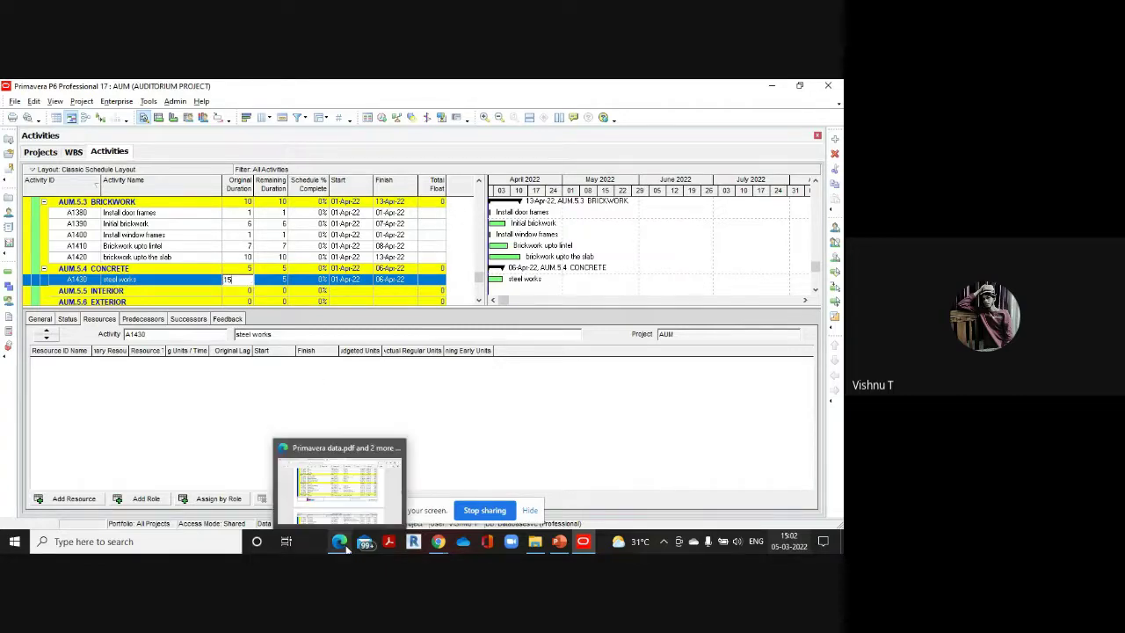
click(355, 495)
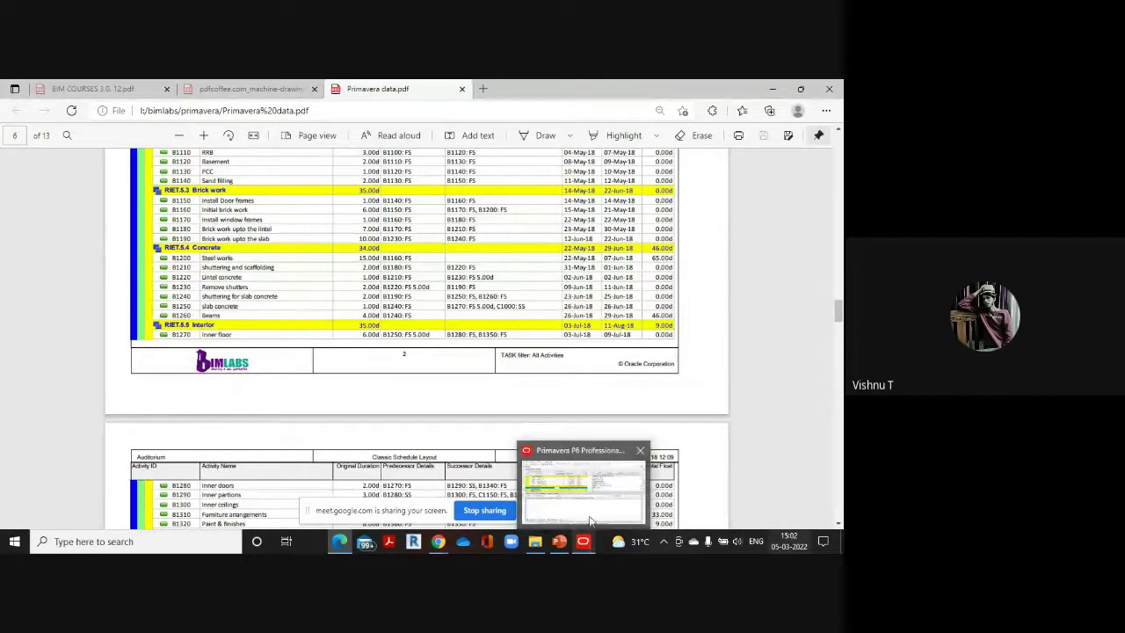
click(590, 520)
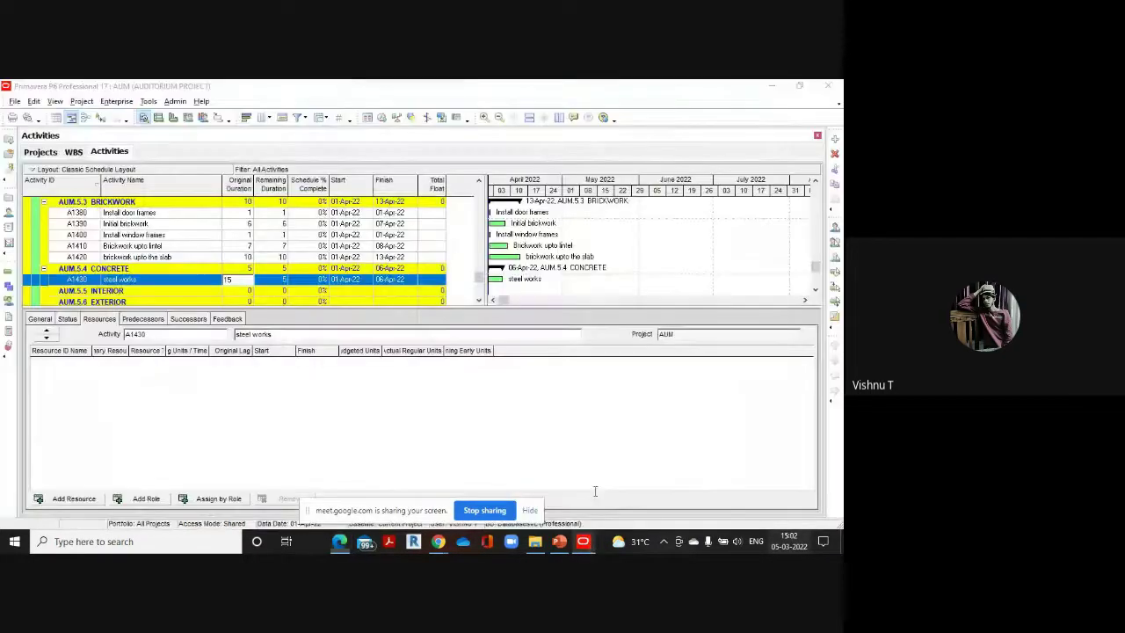
Add Shuttering and scaffolding as A1440 with a 2-day duration
click(834, 140)
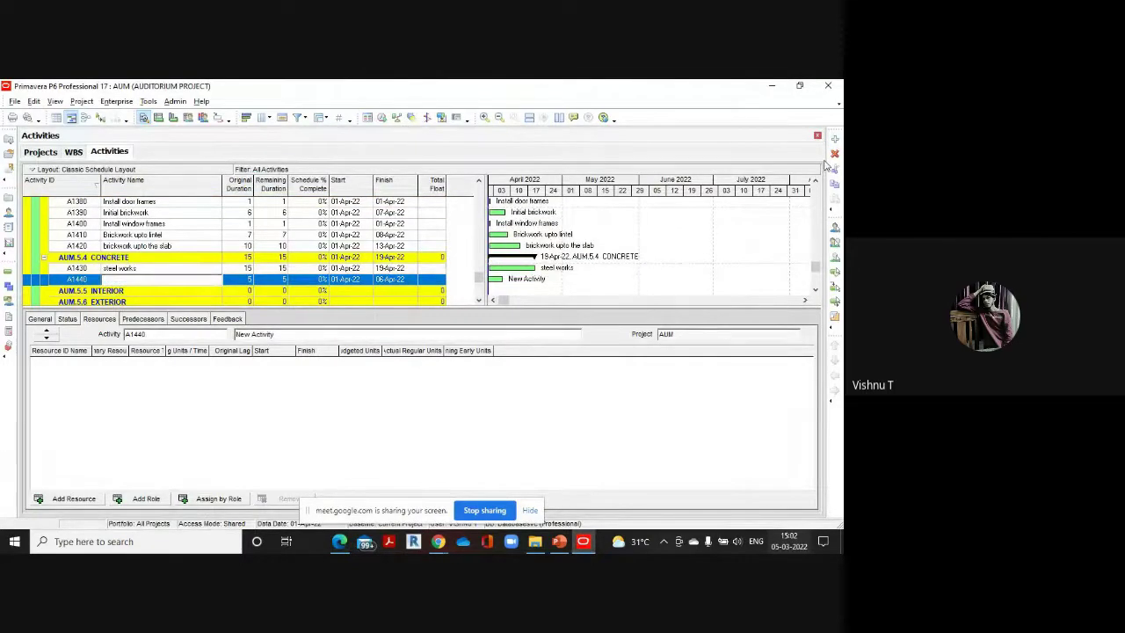
text(Shuttering and scaffolding)
click(248, 279)
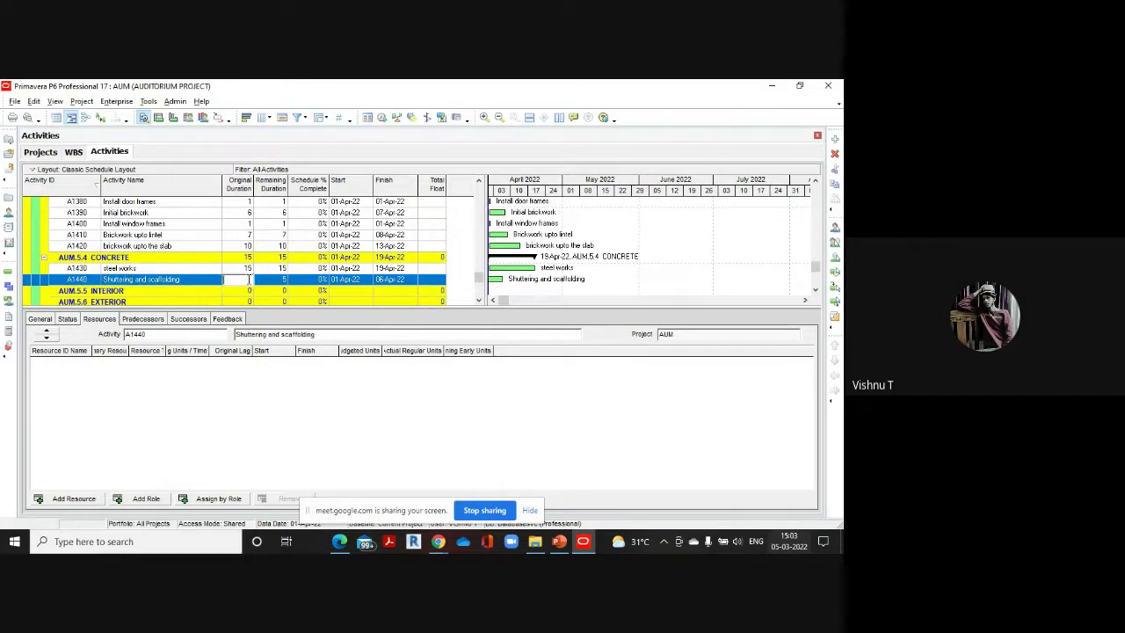
text(2)
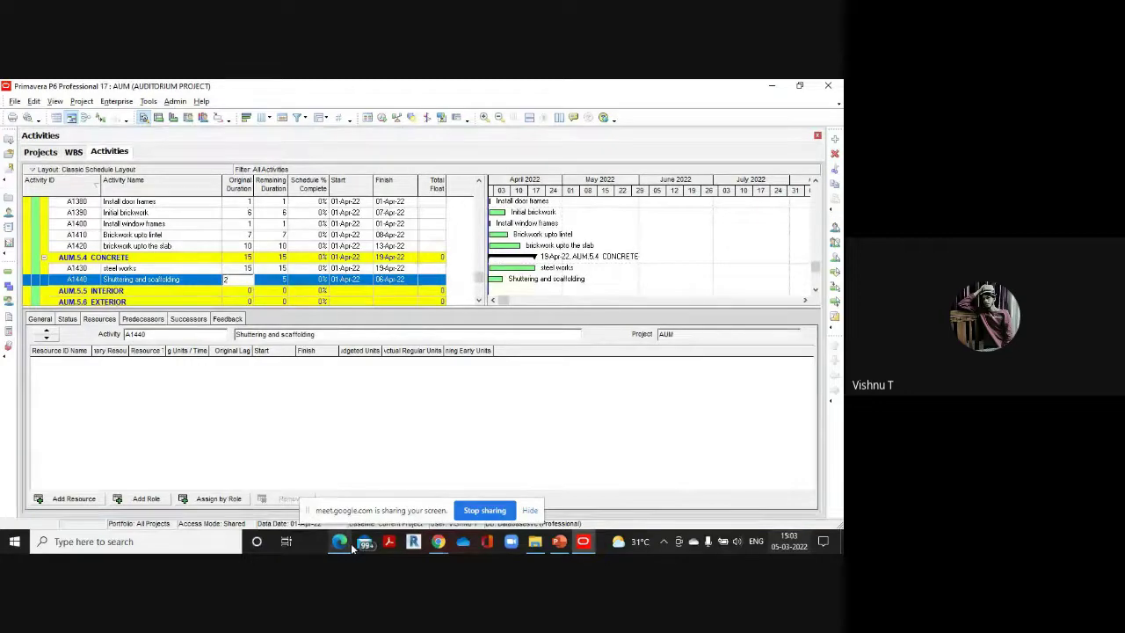
mouse_move(352, 546)
click(338, 483)
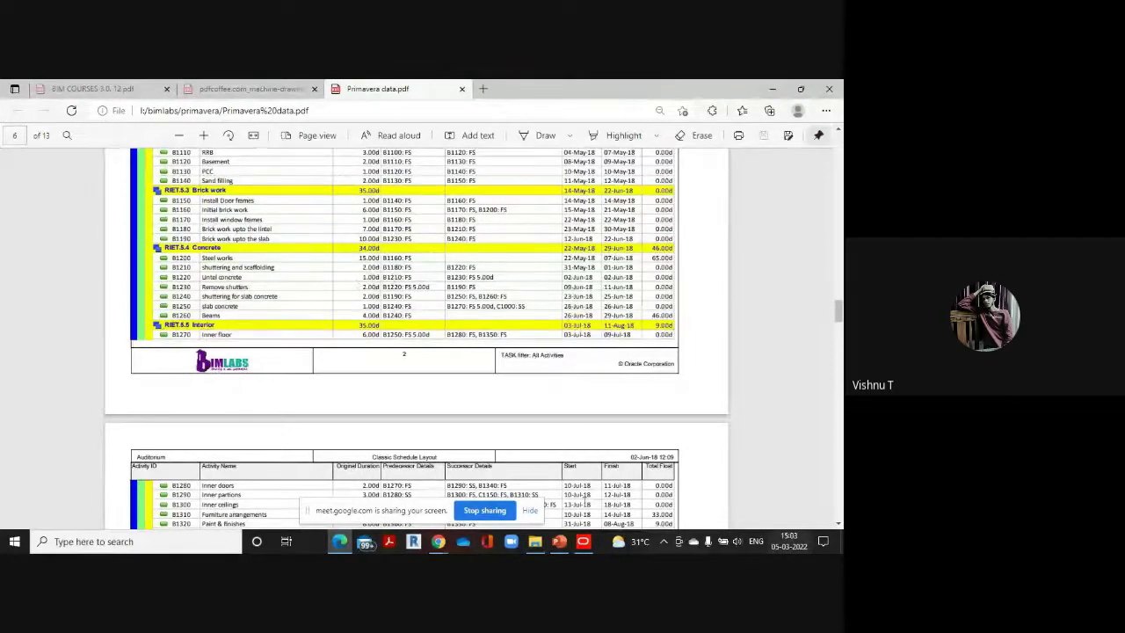
mouse_move(581, 542)
click(582, 492)
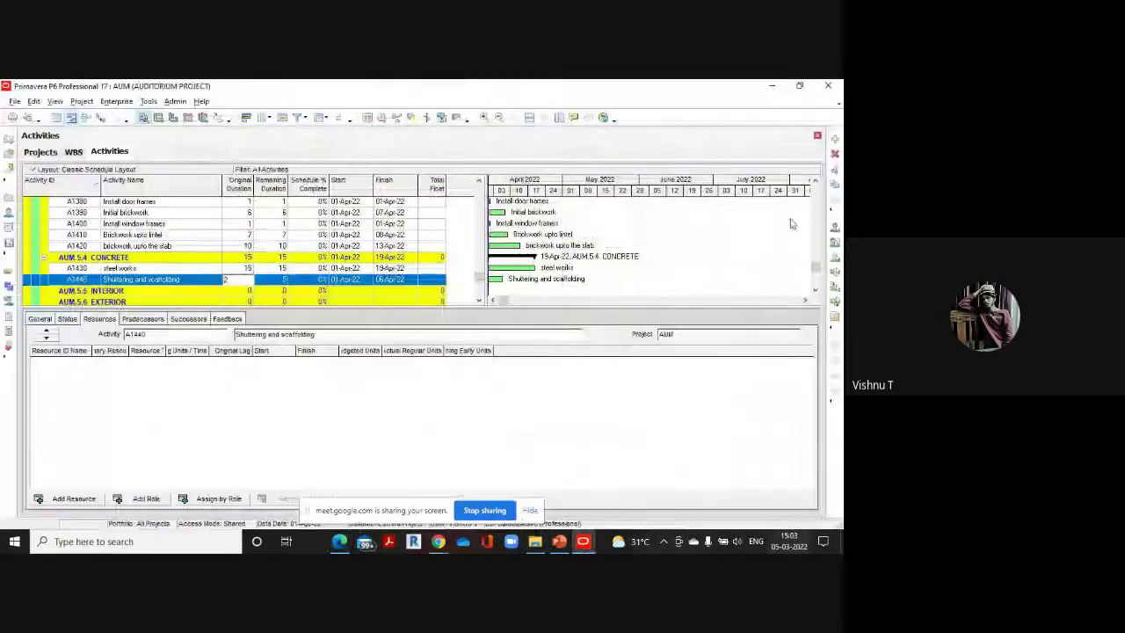
Add Lintel Concrete with a 1-day original duration
click(834, 139)
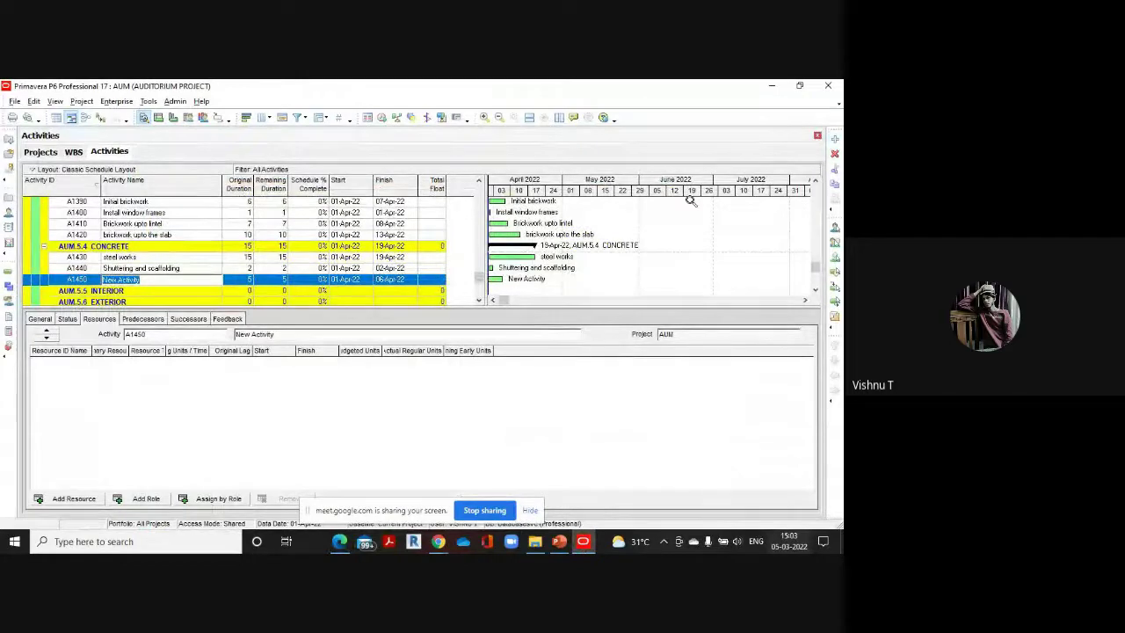
text(L)
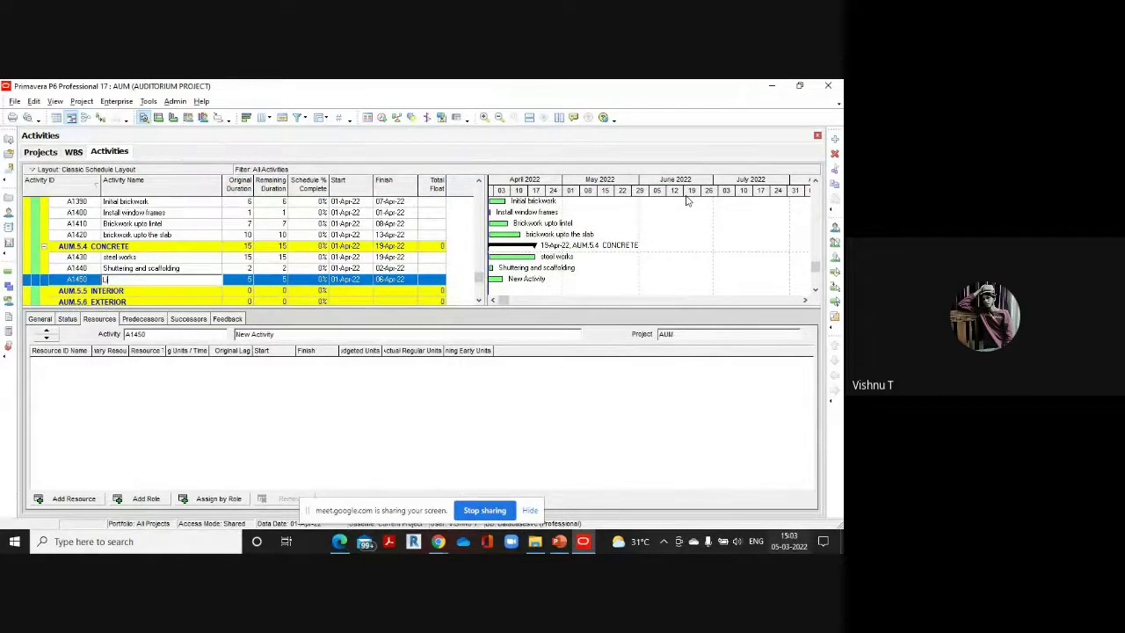
text(intel Concrete)
click(244, 280)
text(1)
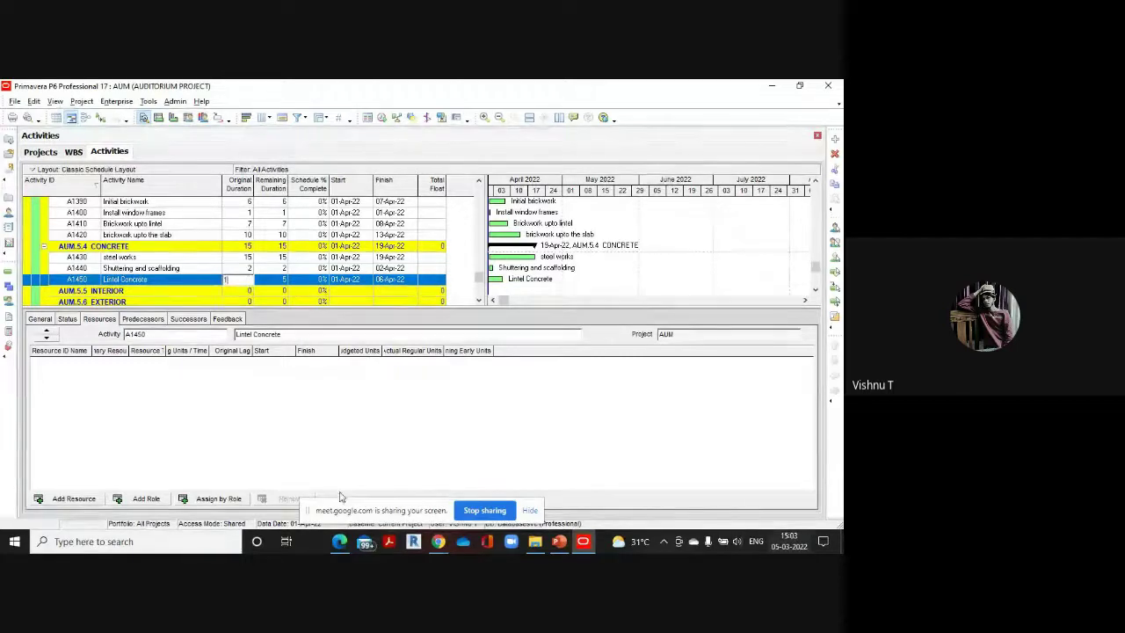
click(339, 538)
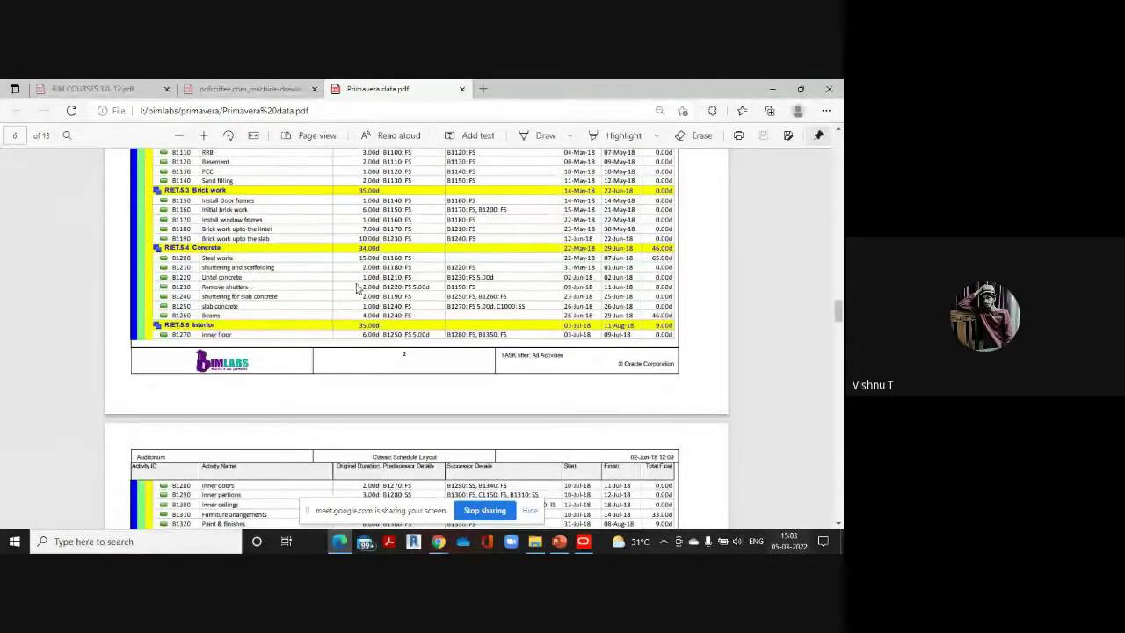
click(583, 542)
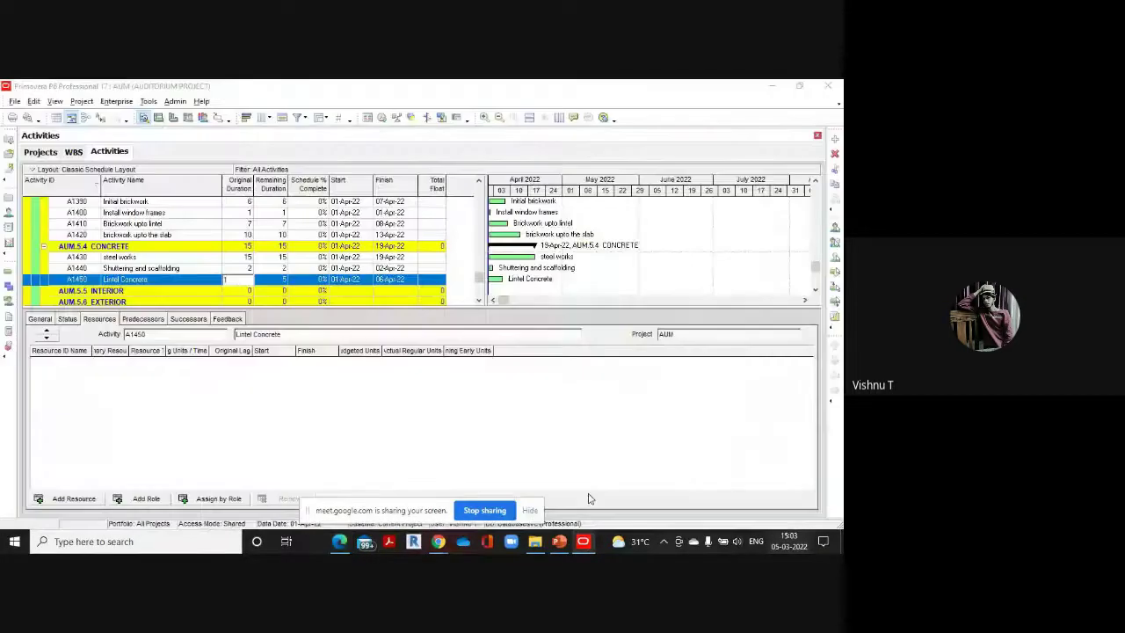
Add Remove shutters with a 2-day original duration
click(834, 144)
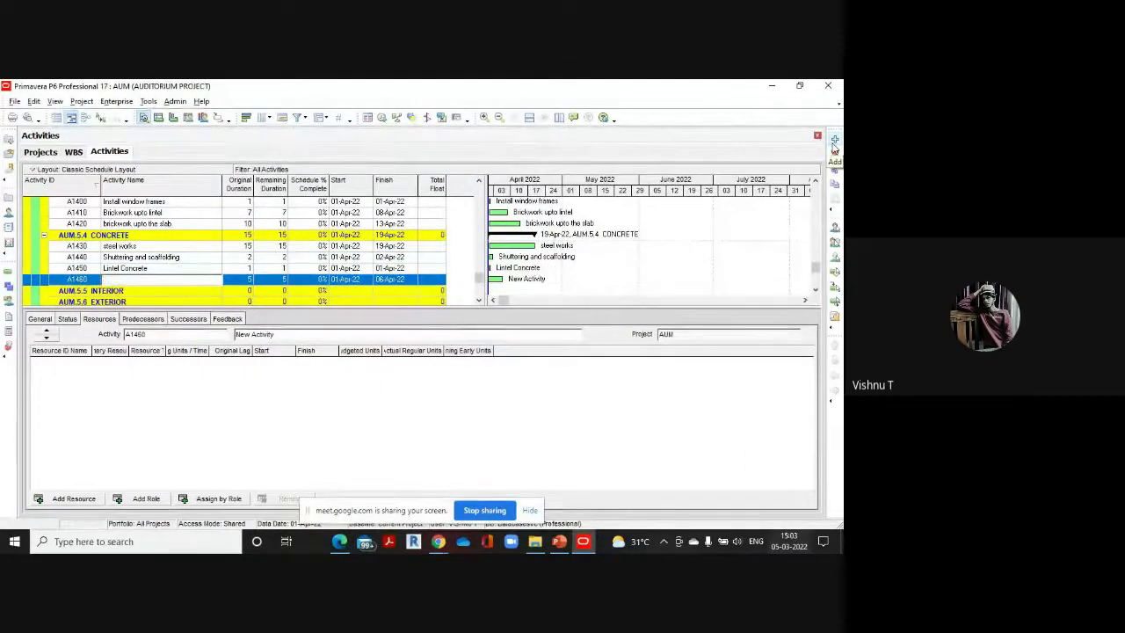
text(Remove s)
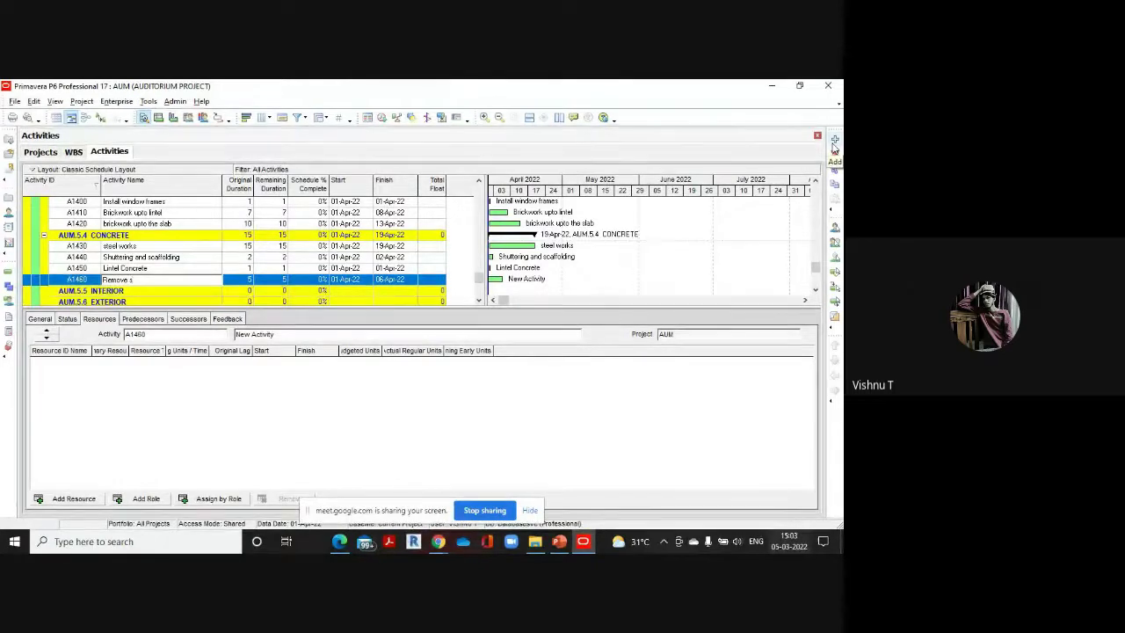
text(hutters)
click(250, 280)
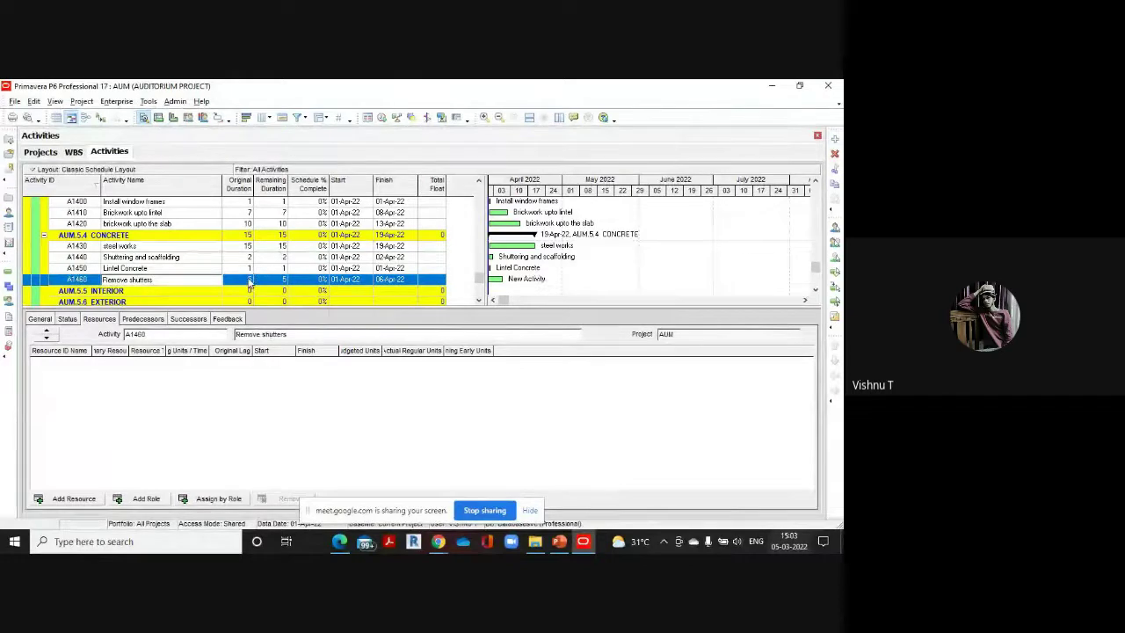
text(2)
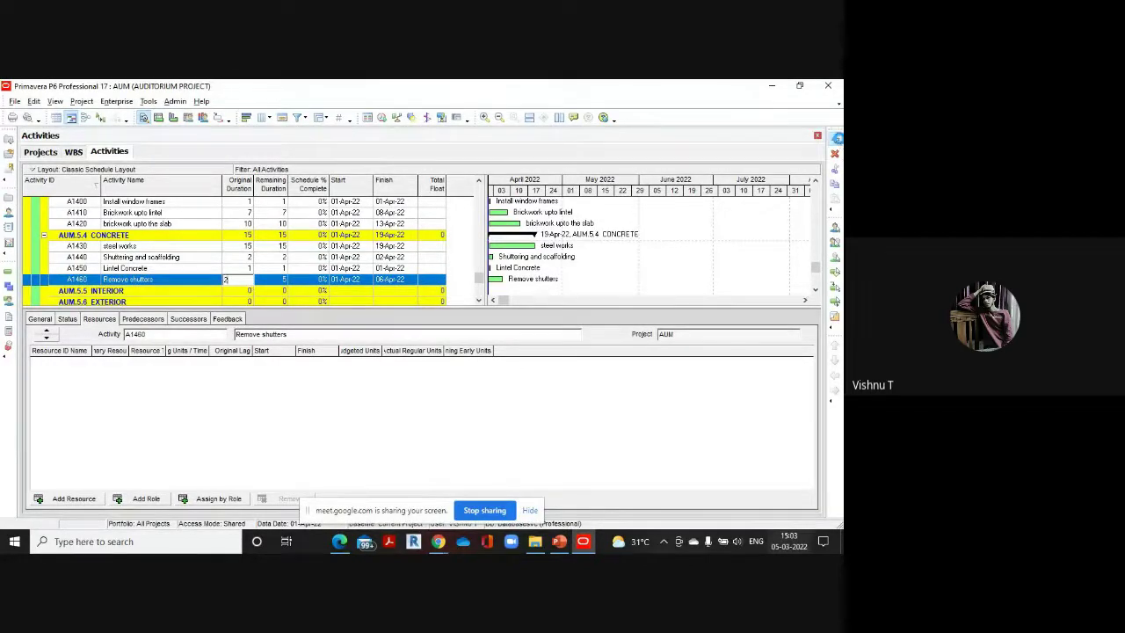
Add A1470 shuttering for slab concrete with a 2-day original duration
click(835, 139)
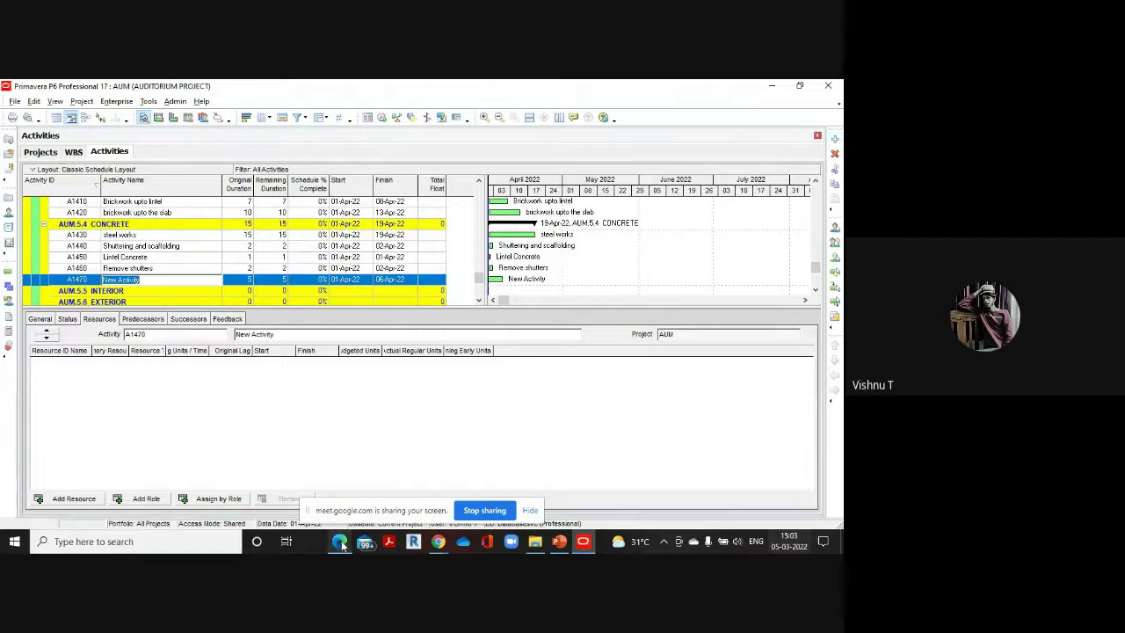
mouse_move(339, 541)
click(347, 490)
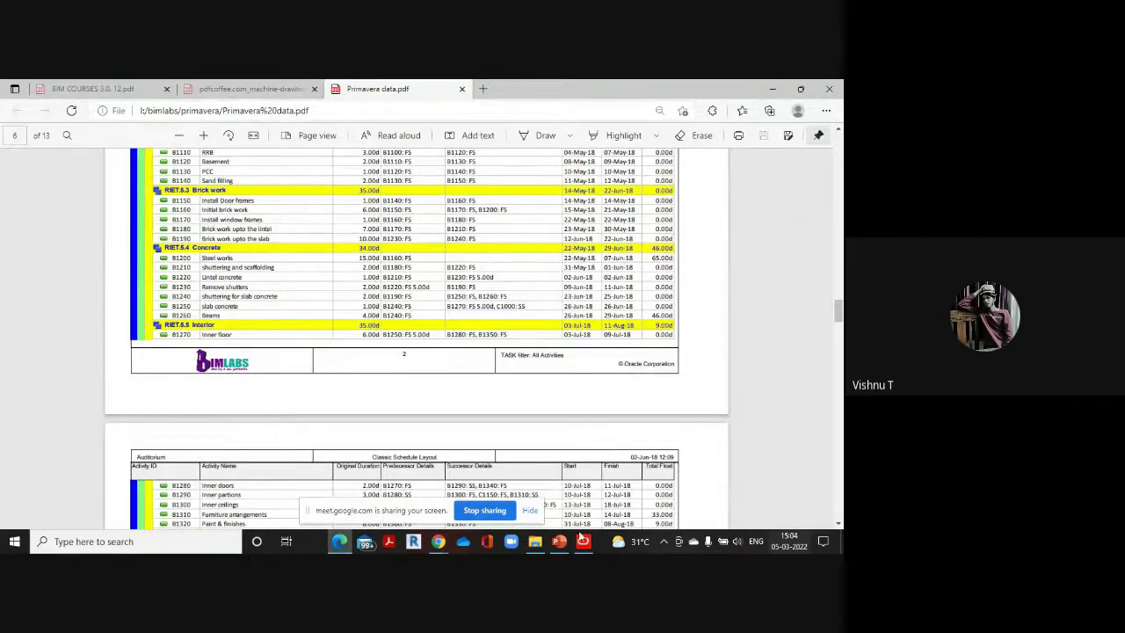
mouse_move(583, 541)
click(603, 480)
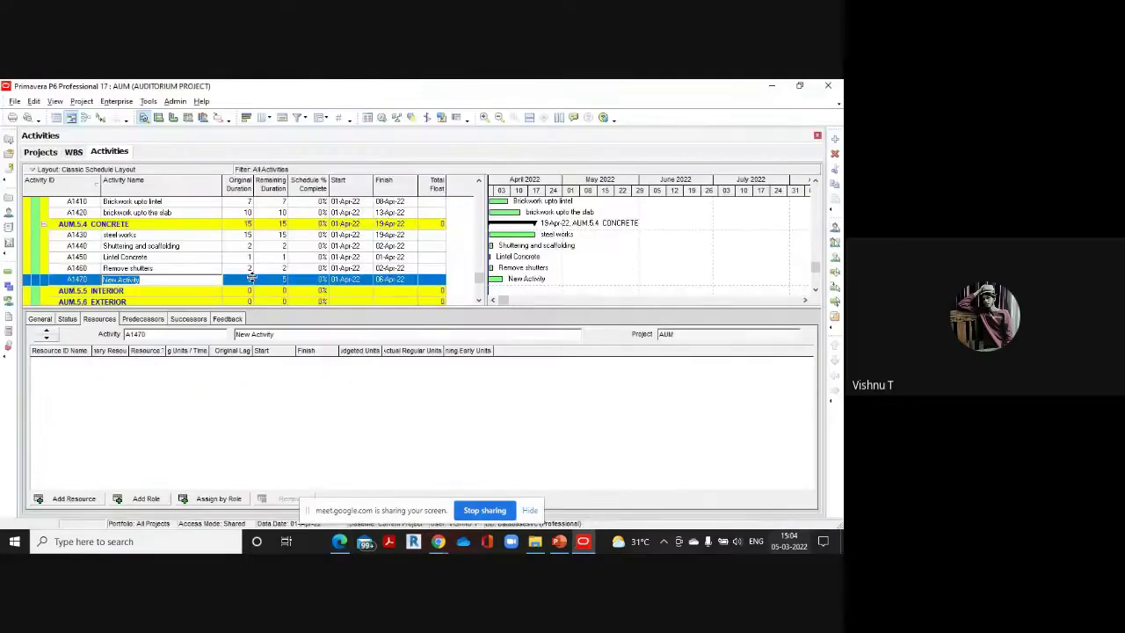
text(Shutterin)
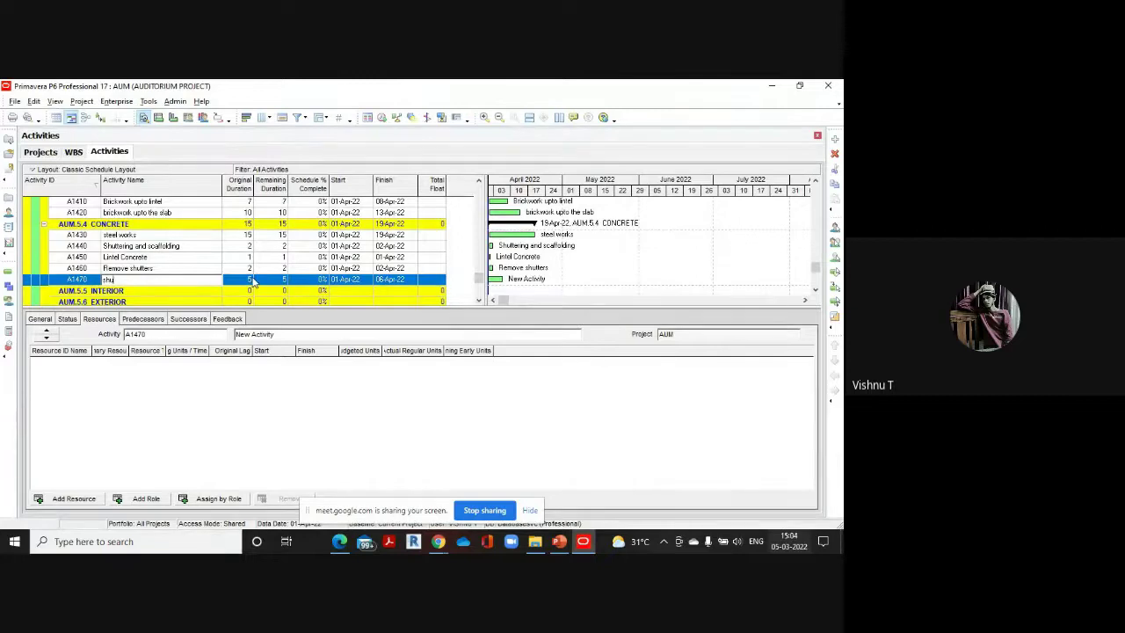
text(g l)
text(or slab c)
text(oncrete)
click(249, 281)
click(249, 282)
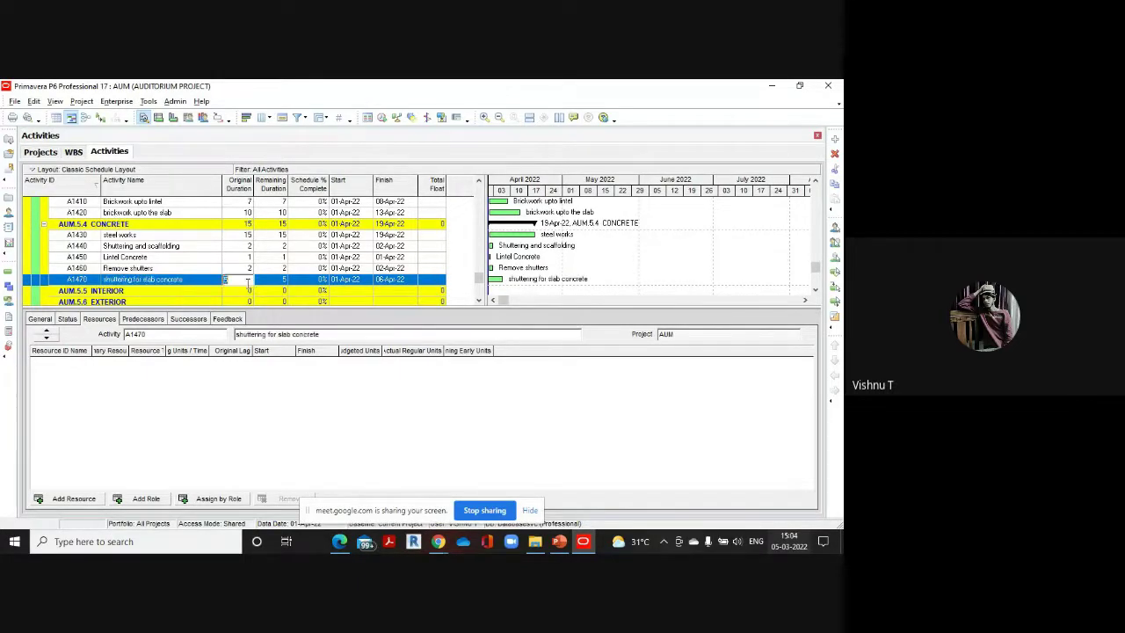
text(2)
mouse_move(354, 546)
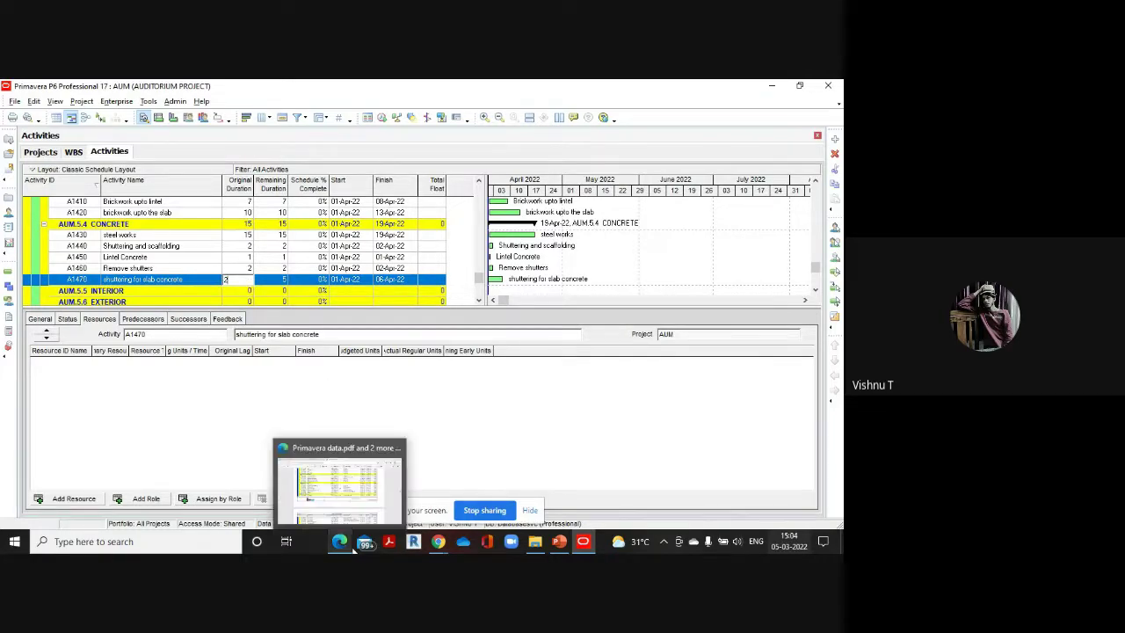
click(356, 488)
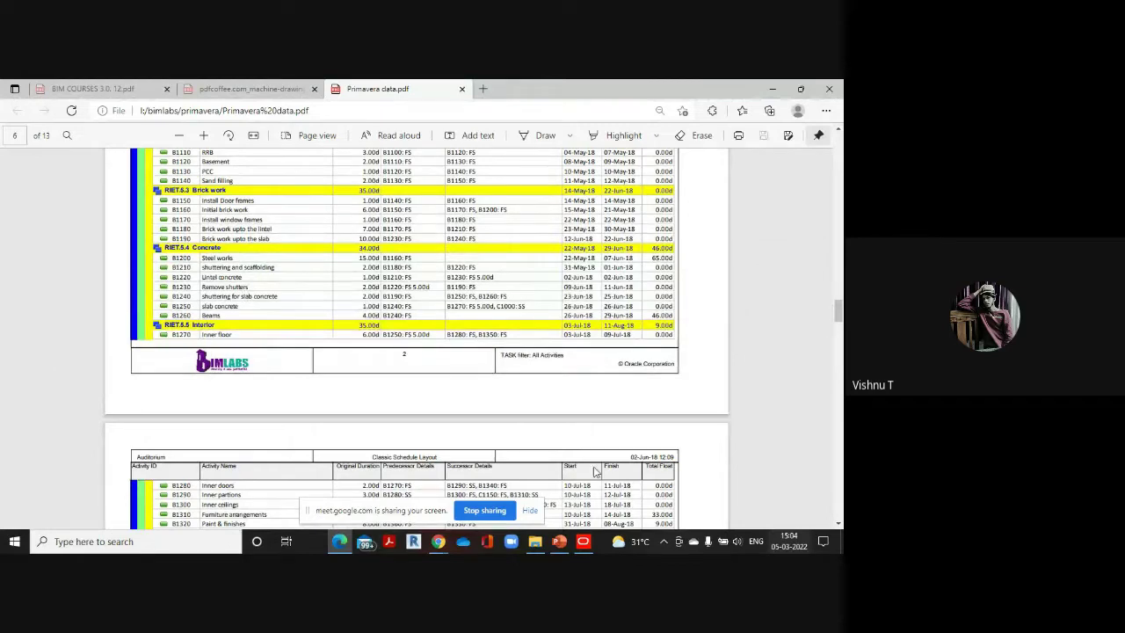
mouse_move(582, 540)
click(591, 493)
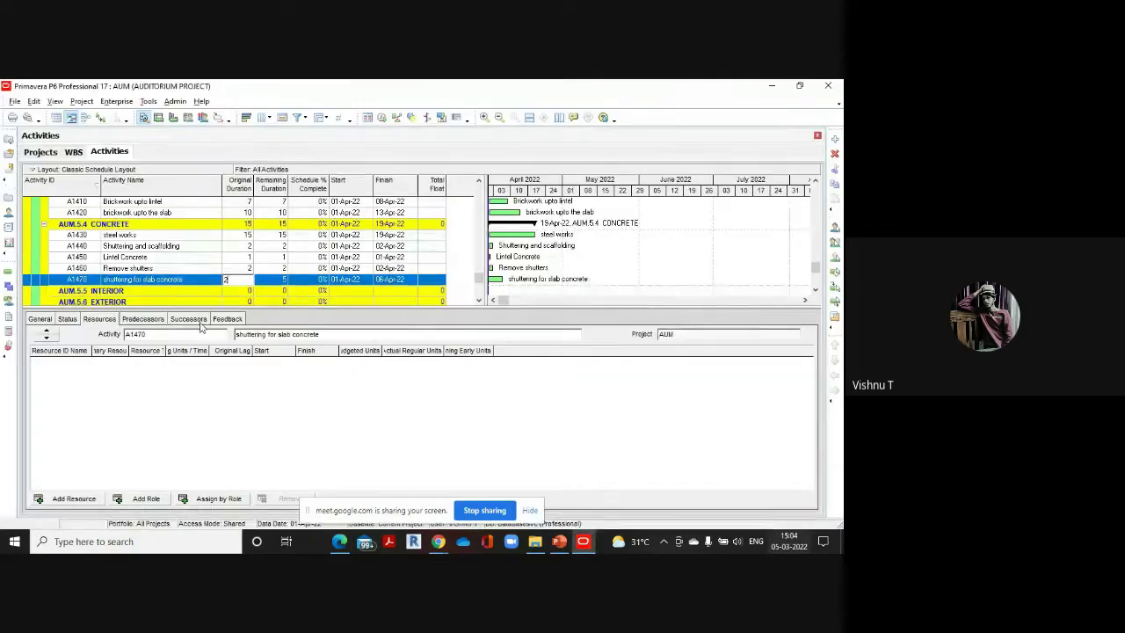
Add A1480 Slab Concrete with a 1-day original duration
click(835, 139)
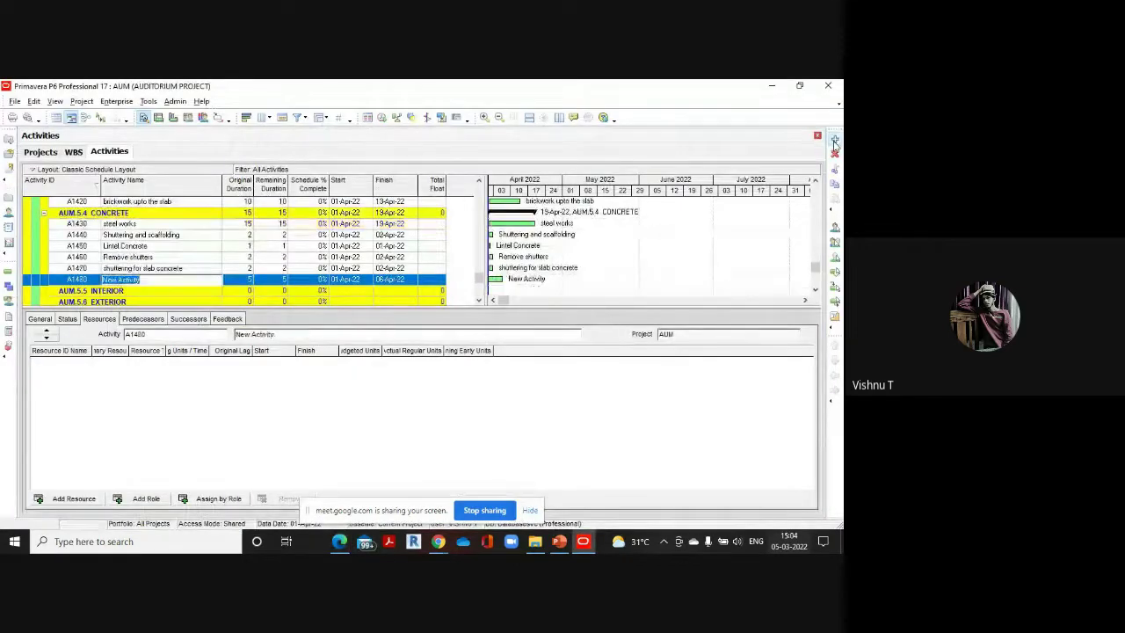
key(BackSpace)
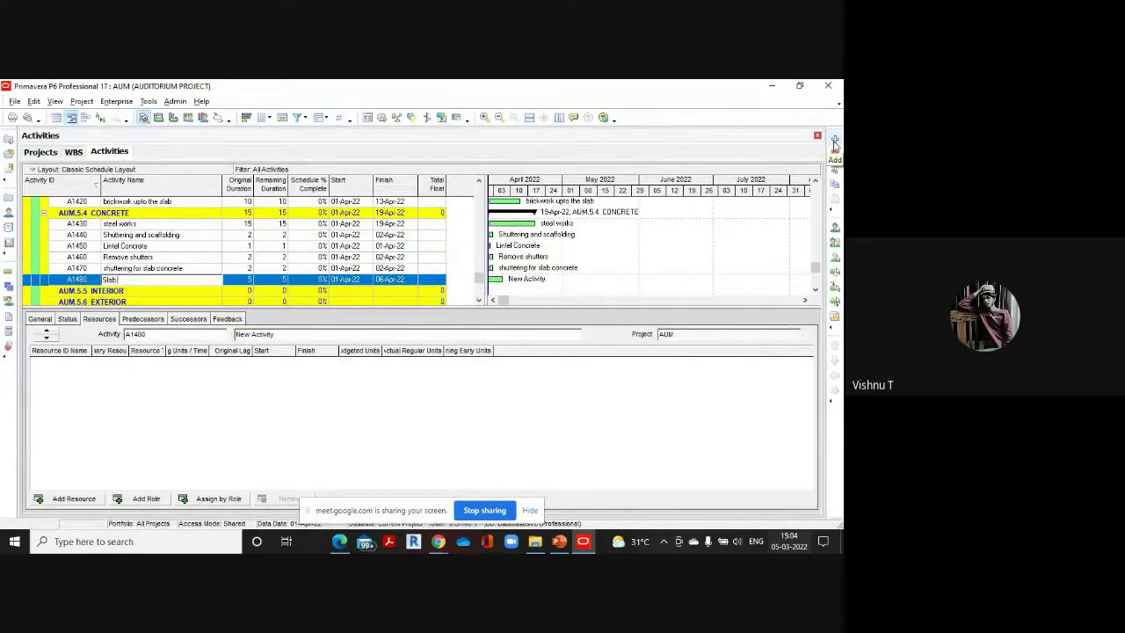
text(Slab Concrete)
click(251, 279)
click(250, 279)
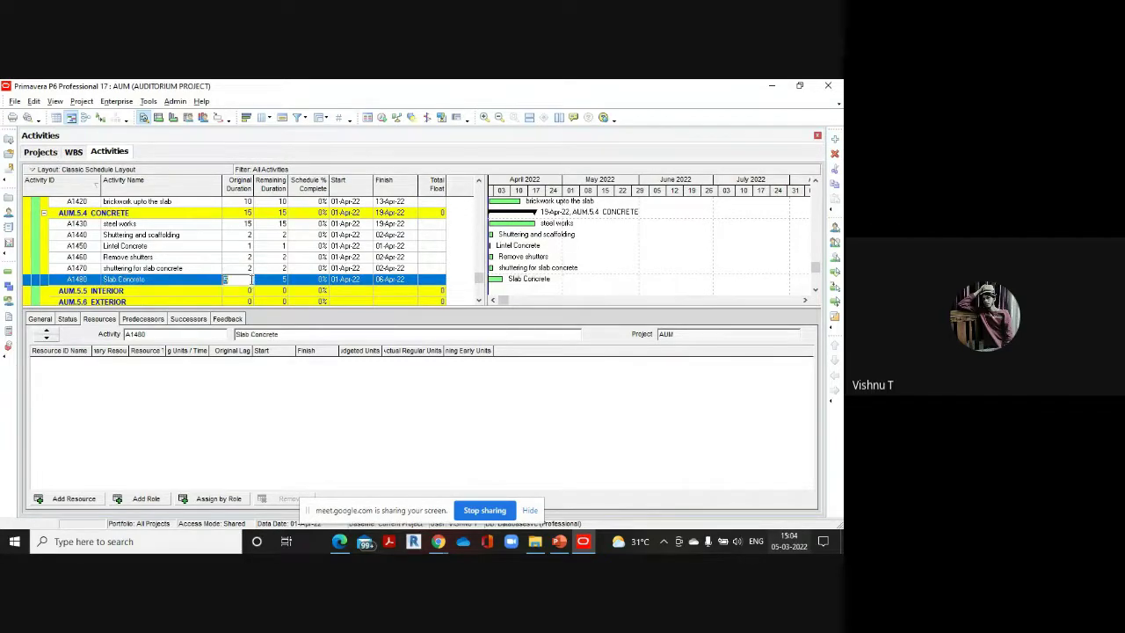
text(1)
Add A1490 named Beams and enter a 4-day original duration
click(835, 138)
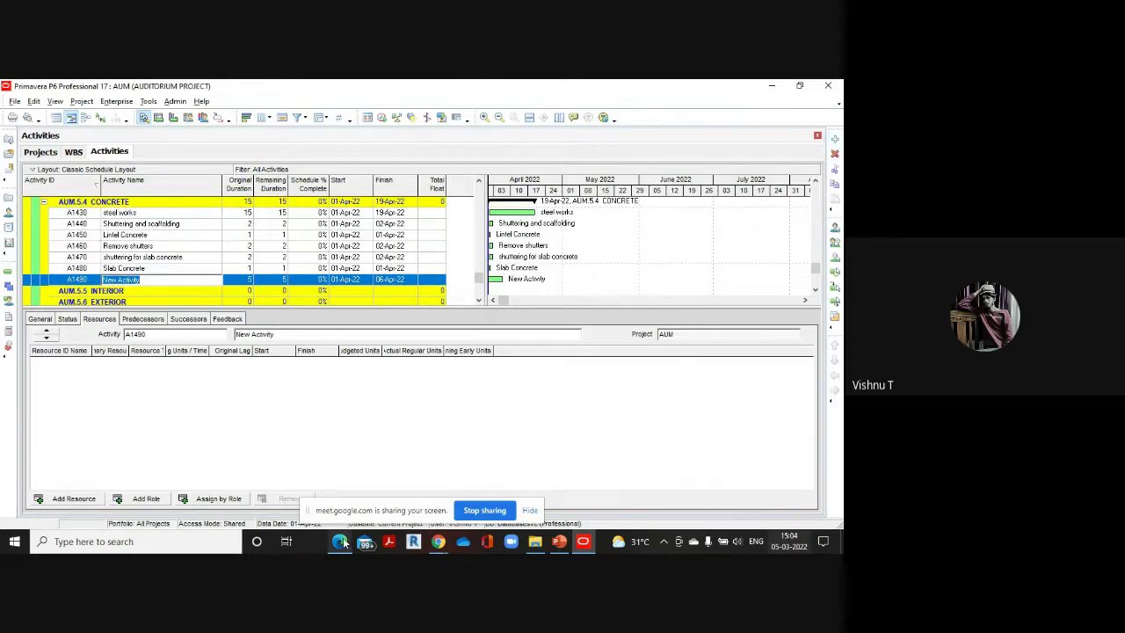
mouse_move(343, 540)
click(343, 495)
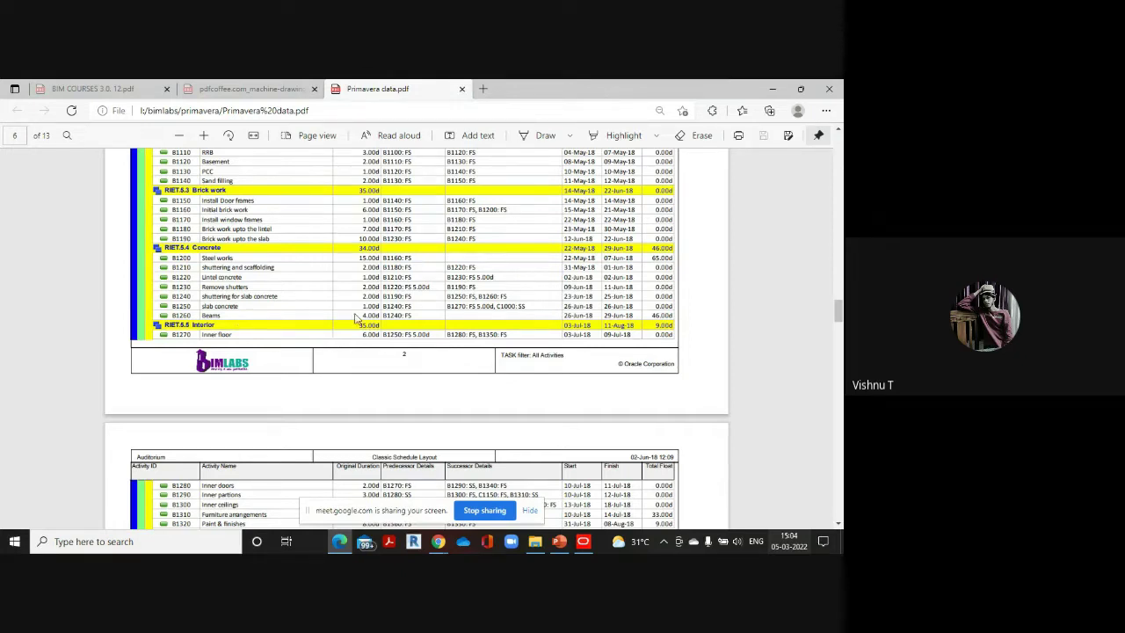
mouse_move(582, 541)
click(582, 488)
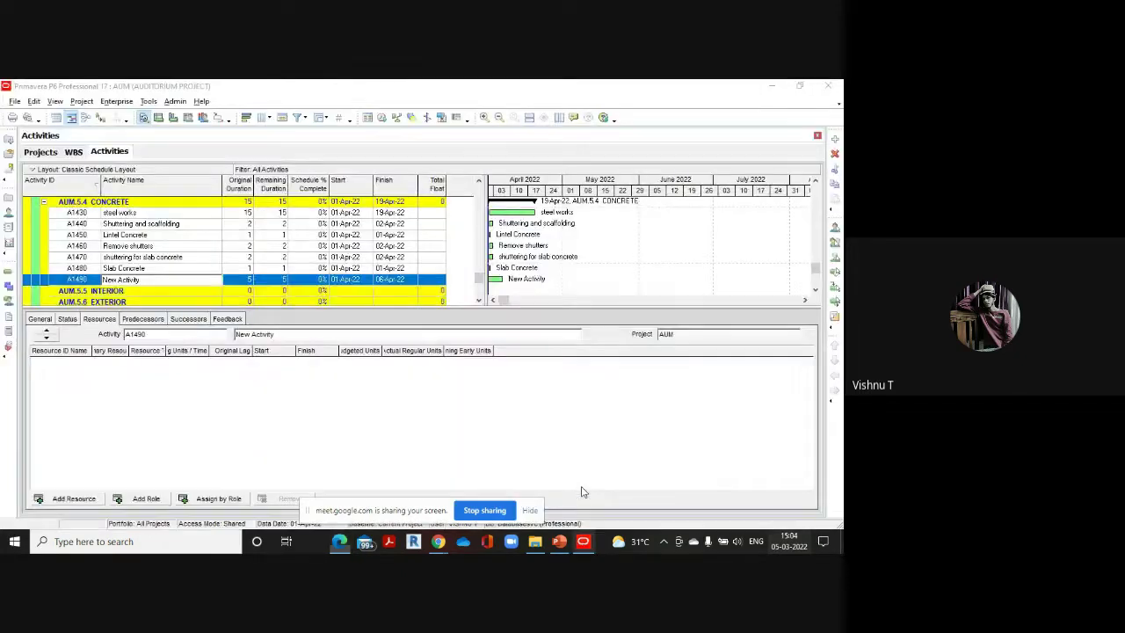
key(BackSpace)
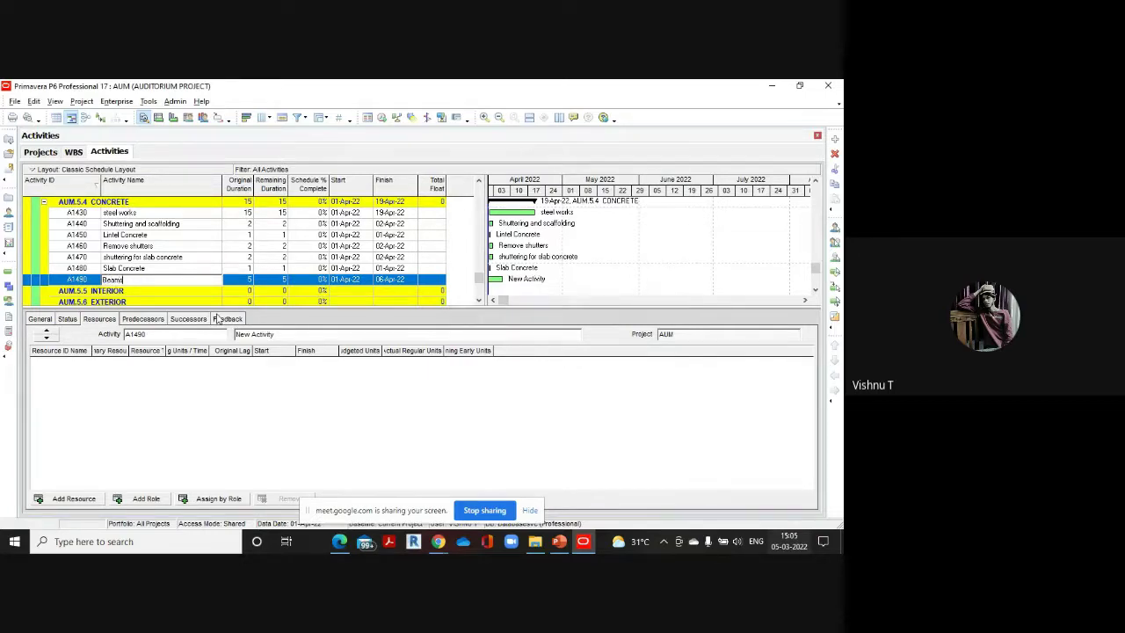
click(250, 280)
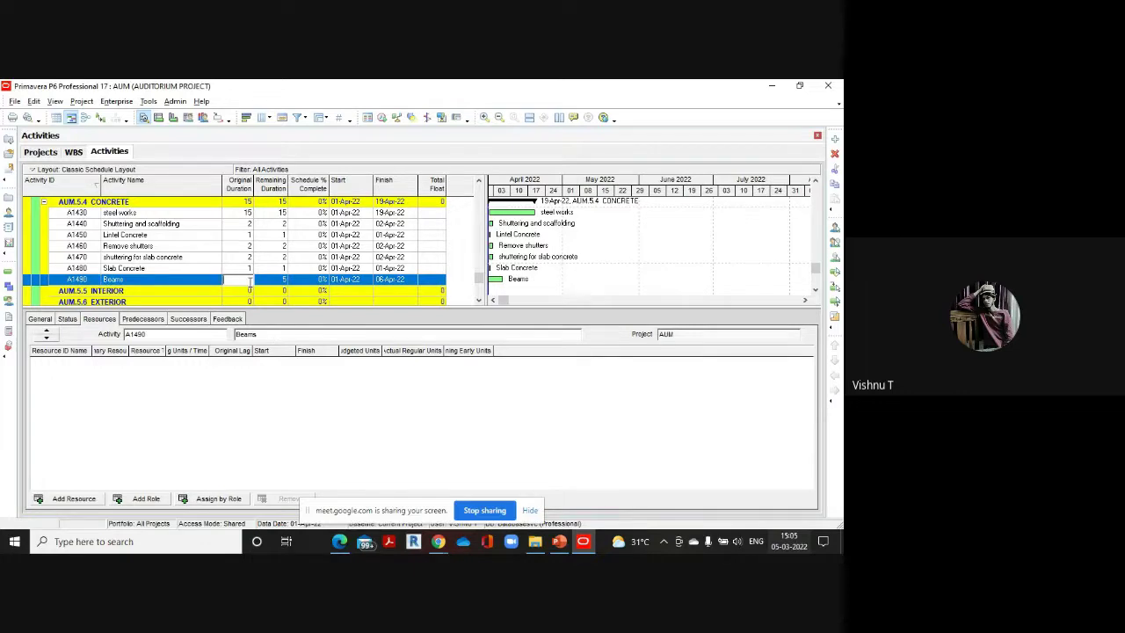
text(4)
Check the PDF and commit the 4-day duration for Beams
mouse_move(339, 539)
click(343, 496)
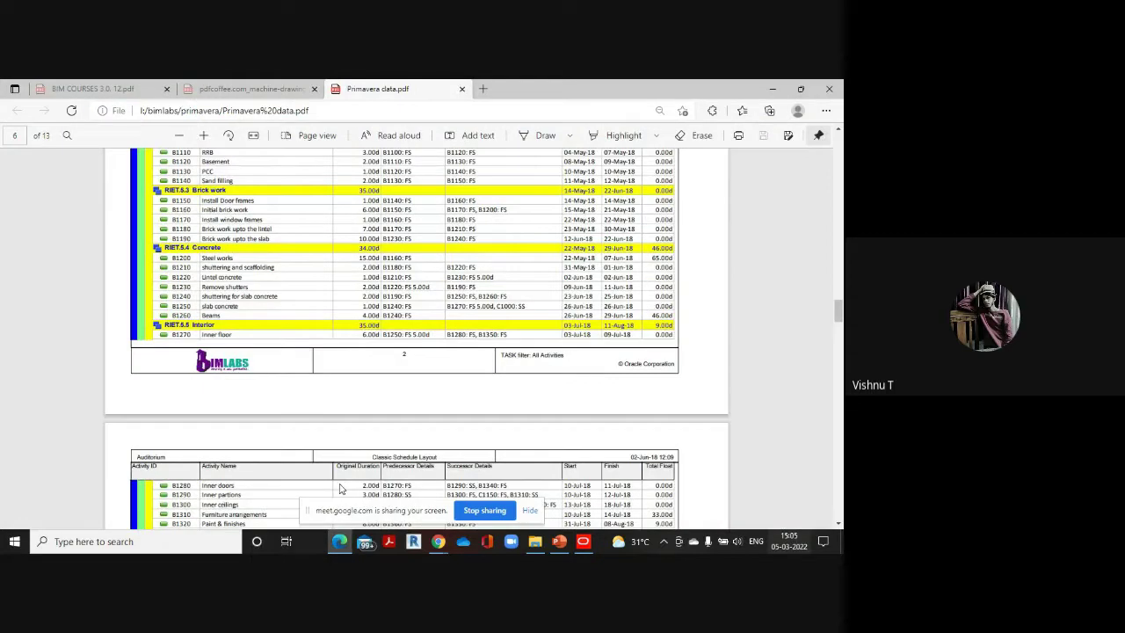
scroll(227, 292, down, 2)
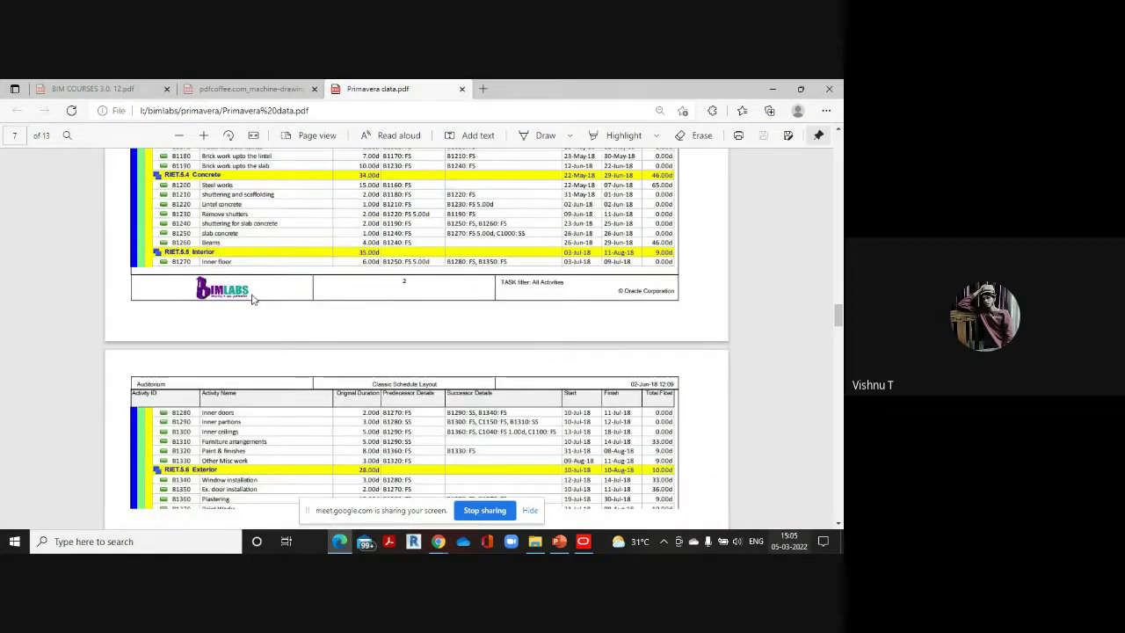
scroll(307, 219, down, 1)
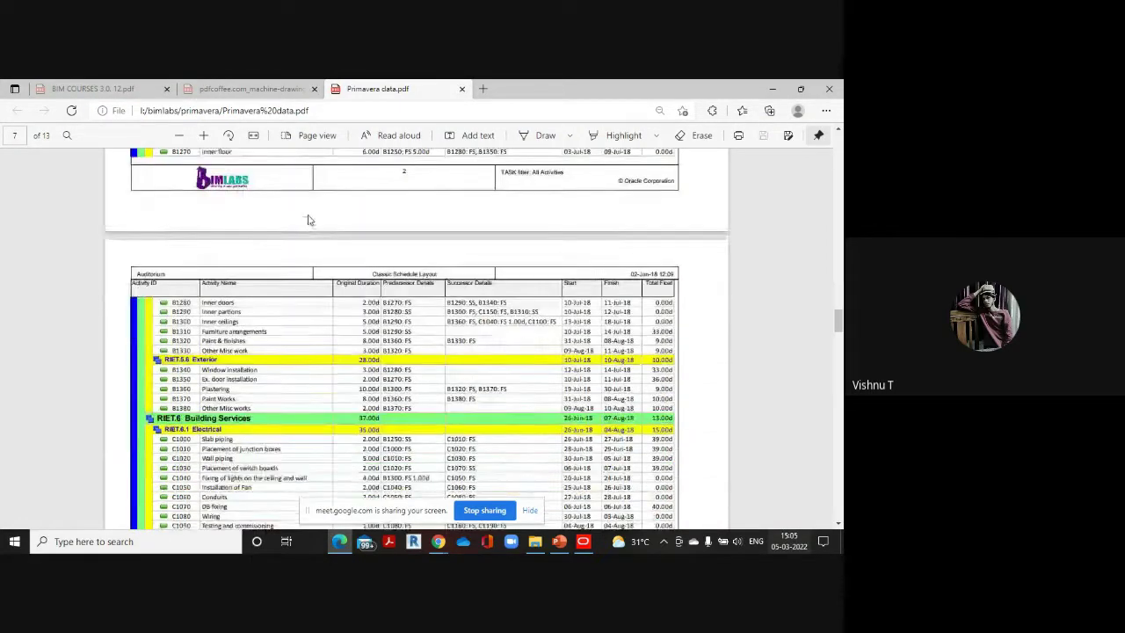
scroll(308, 219, up, 1)
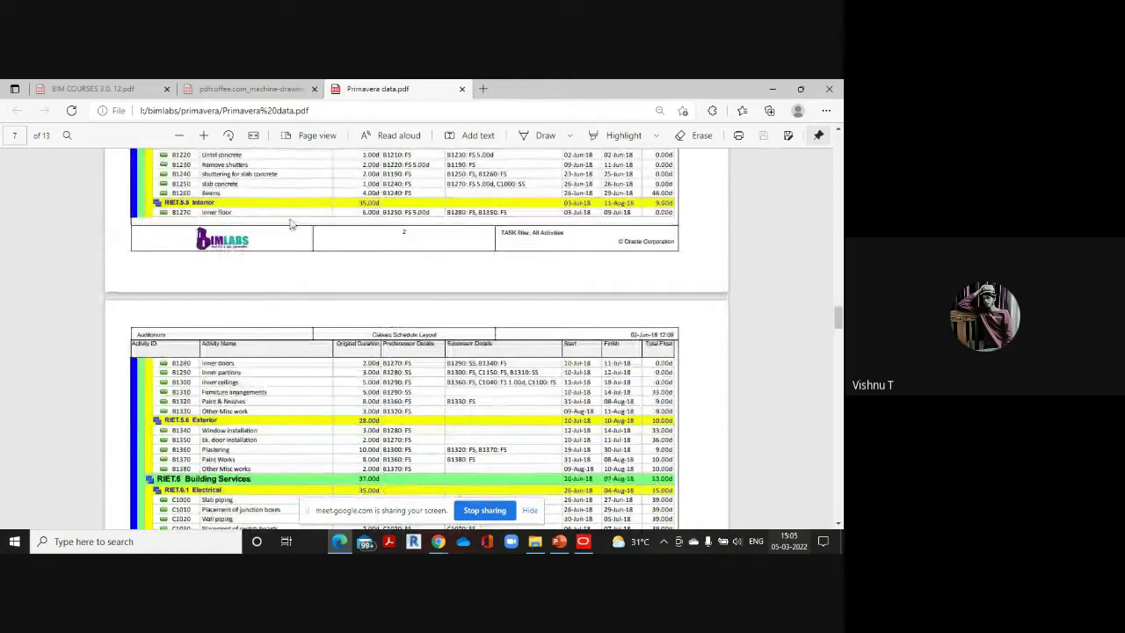
mouse_move(583, 541)
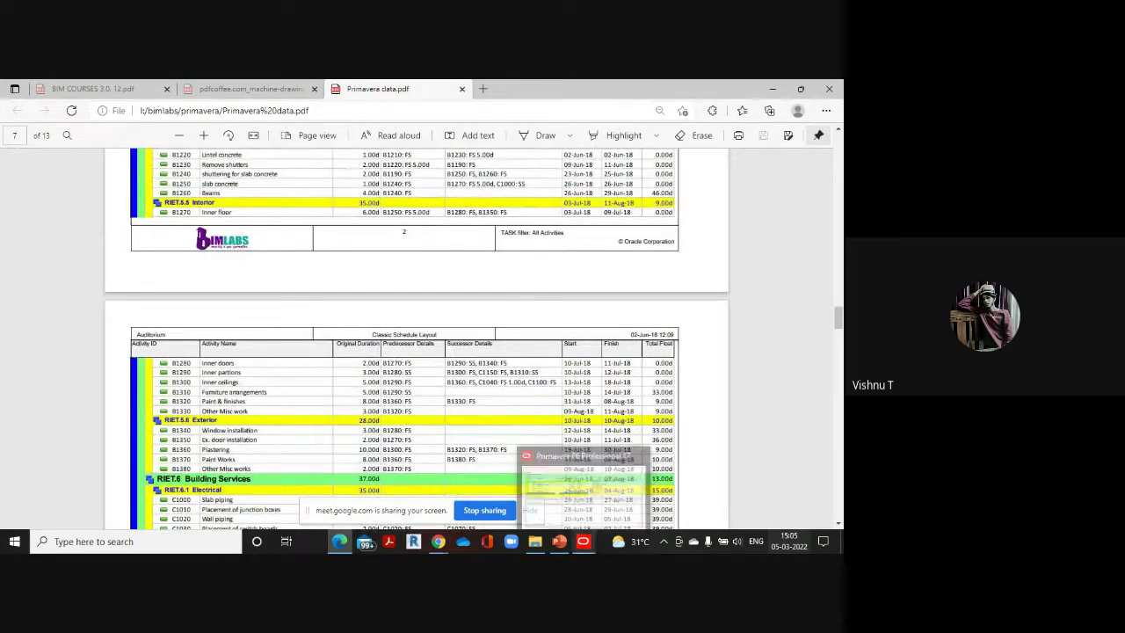
click(580, 497)
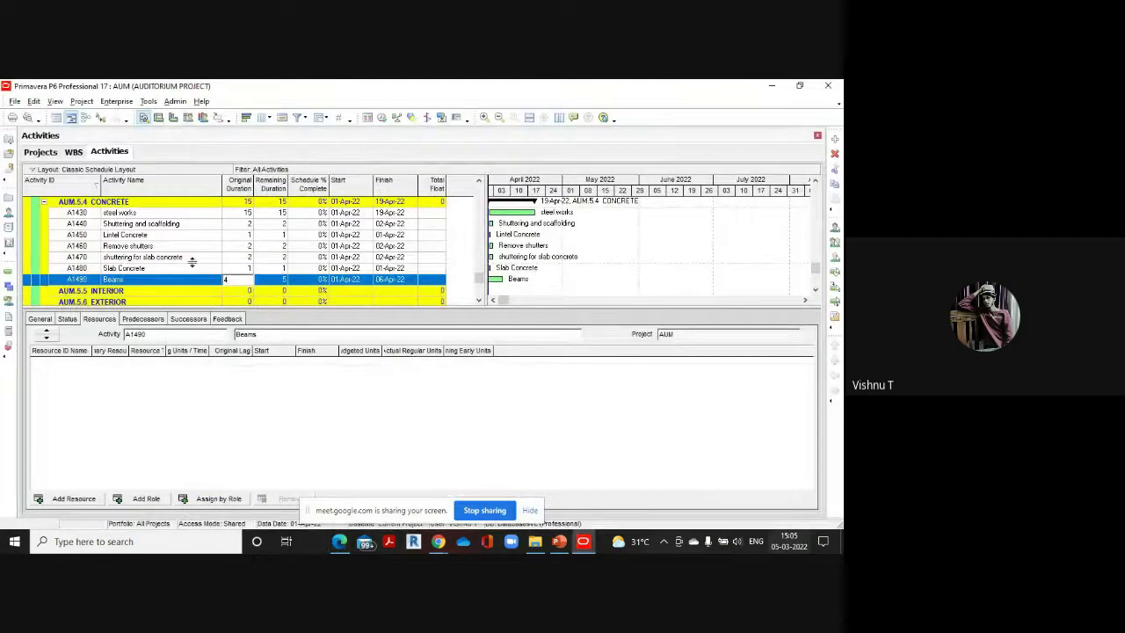
key(Return)
Add Inner flooring under AUM.5.5 INTERIOR with a 6-day duration
scroll(194, 261, down, 1)
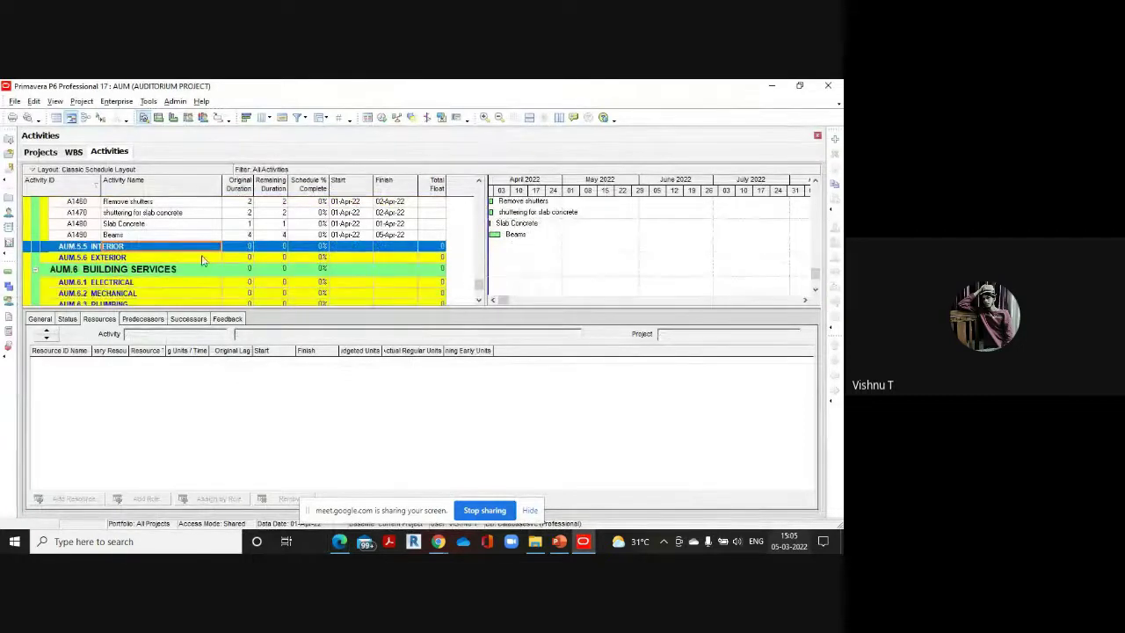
click(835, 139)
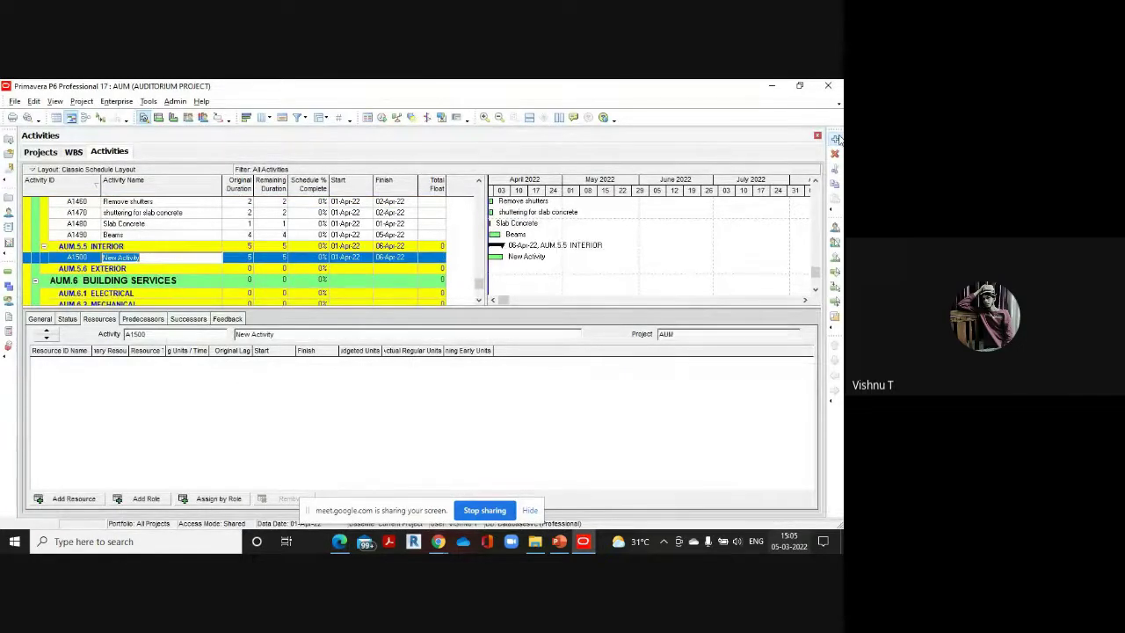
key(BackSpace)
text(Inner flooring)
click(245, 256)
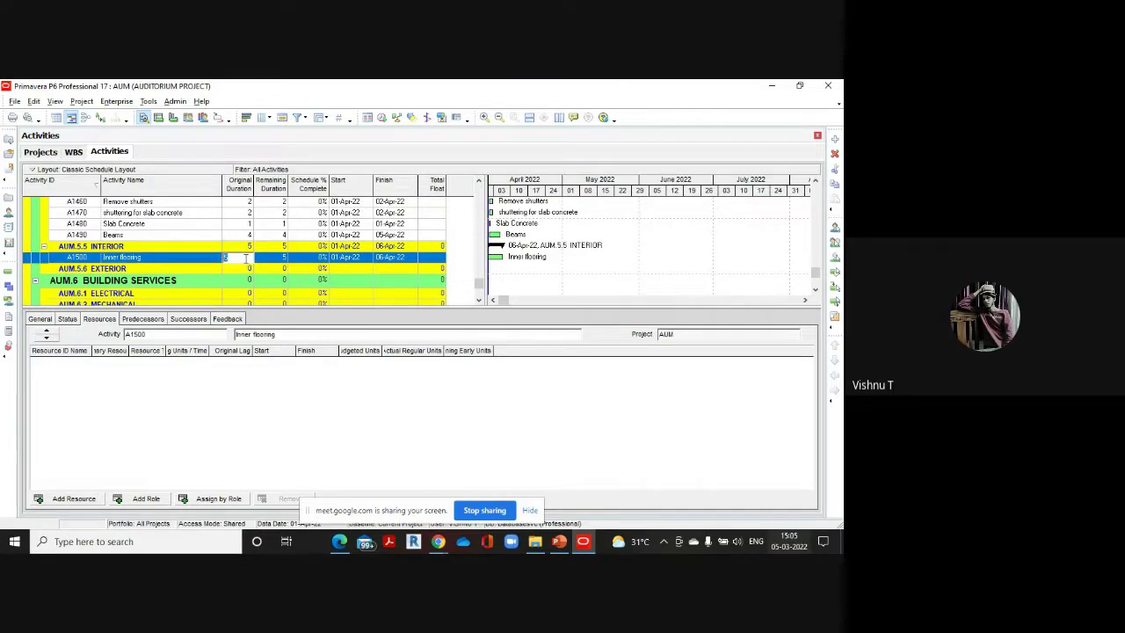
text(6)
mouse_move(338, 546)
click(348, 471)
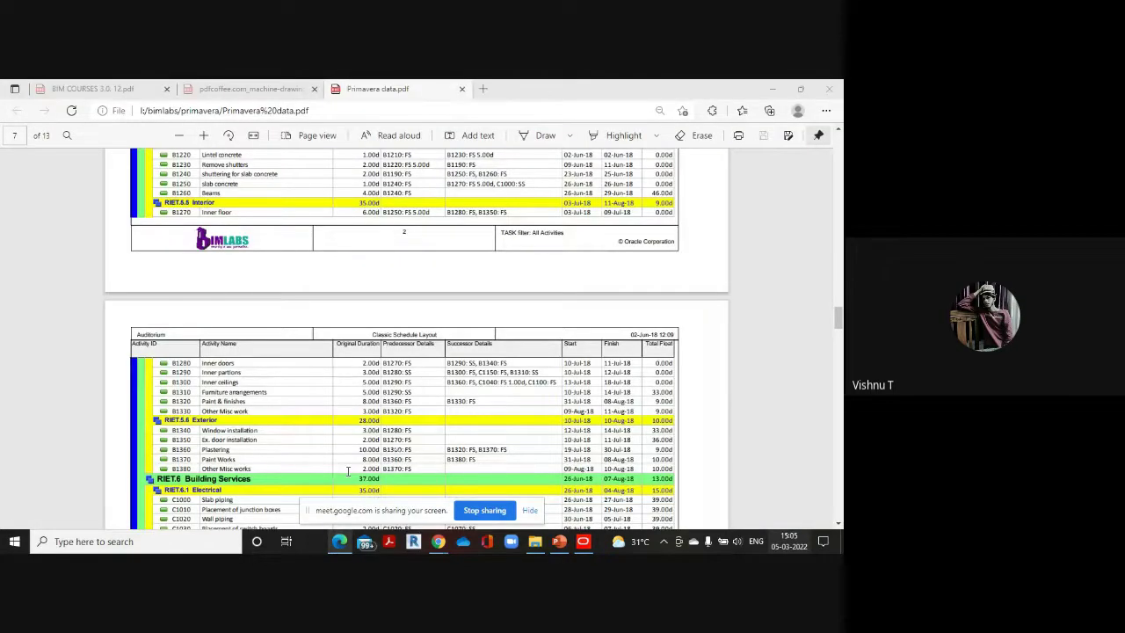
scroll(348, 277, down, 1)
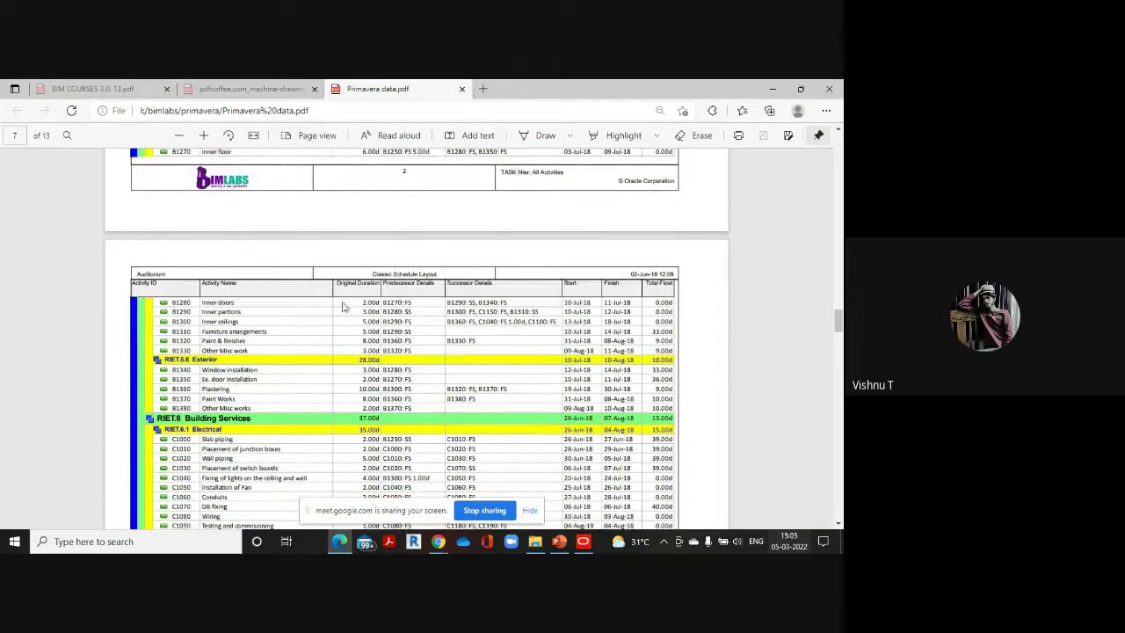
mouse_move(582, 542)
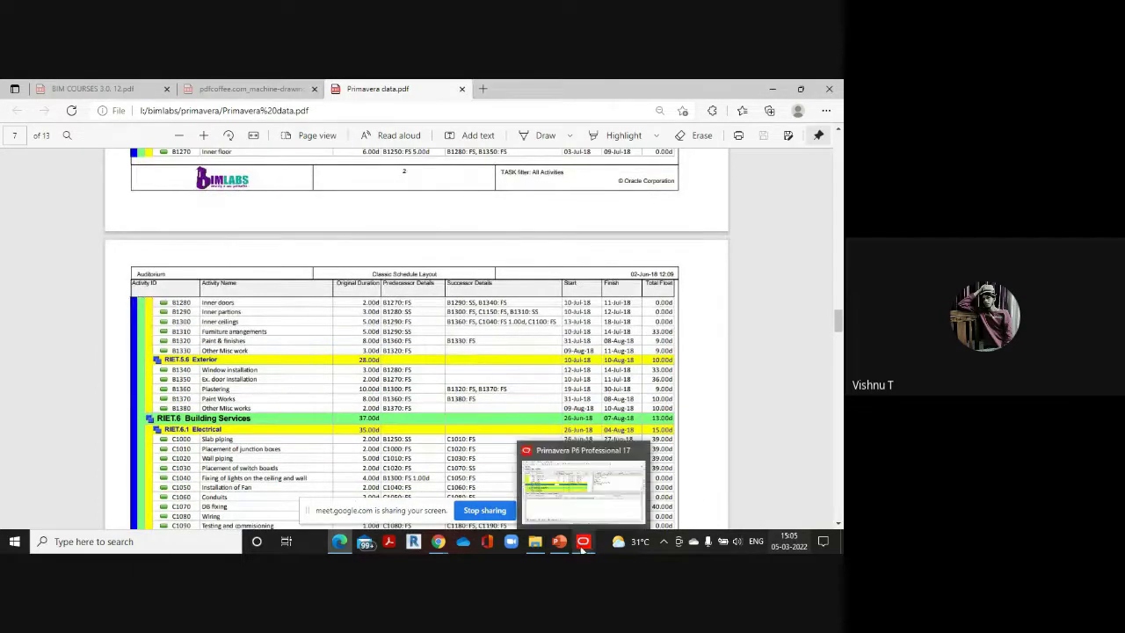
click(591, 486)
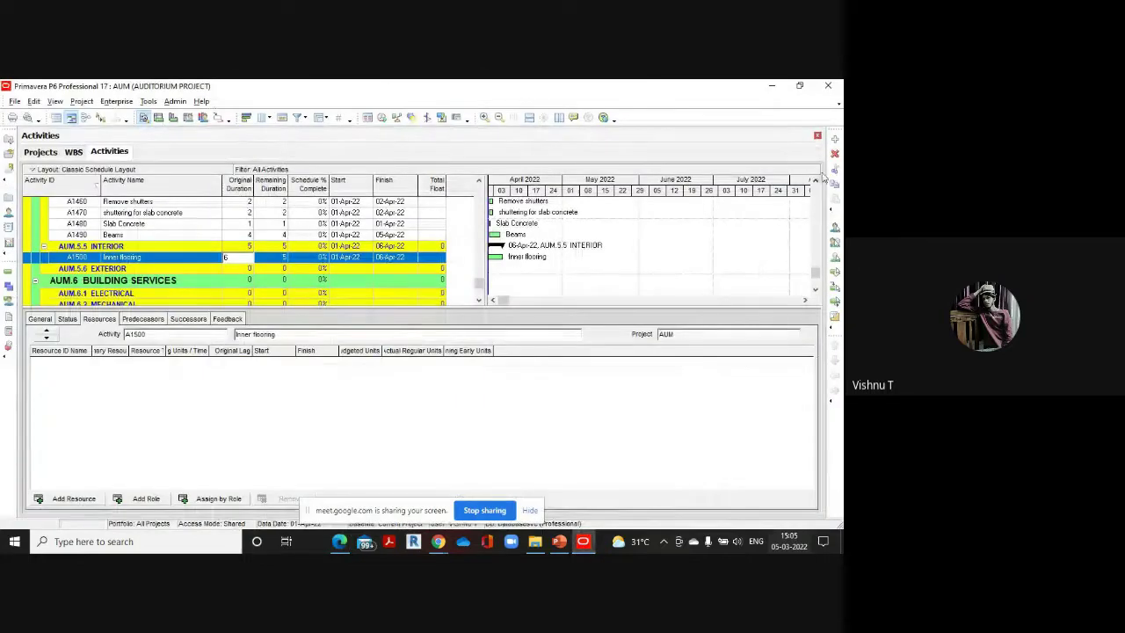
Add Inner doors with a 2-day original duration
click(835, 143)
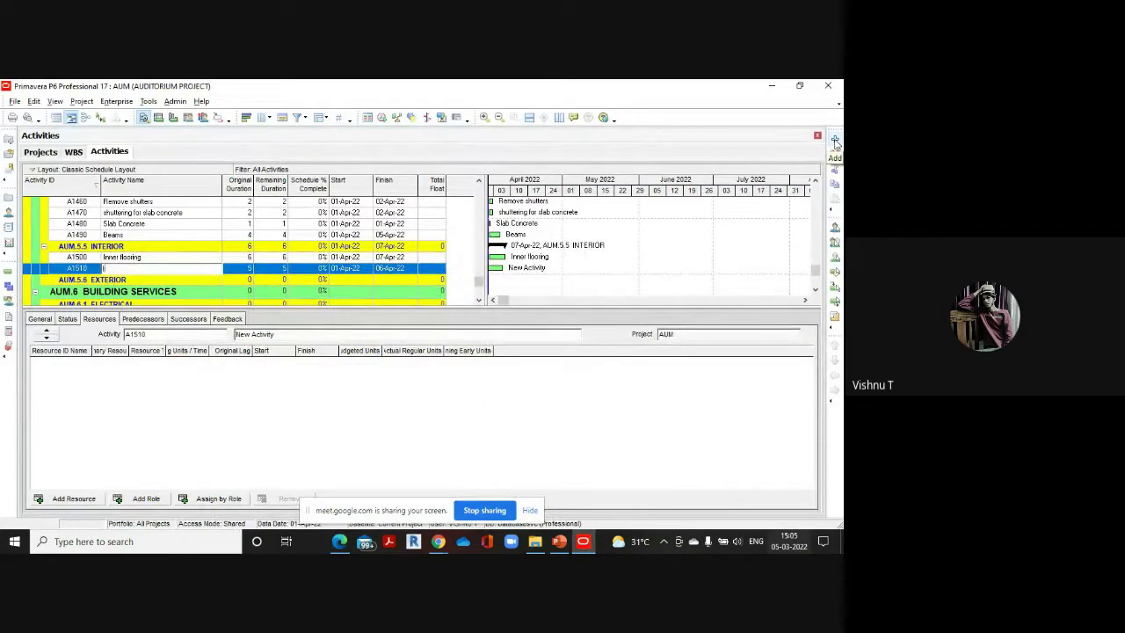
text(Inner doors)
click(246, 270)
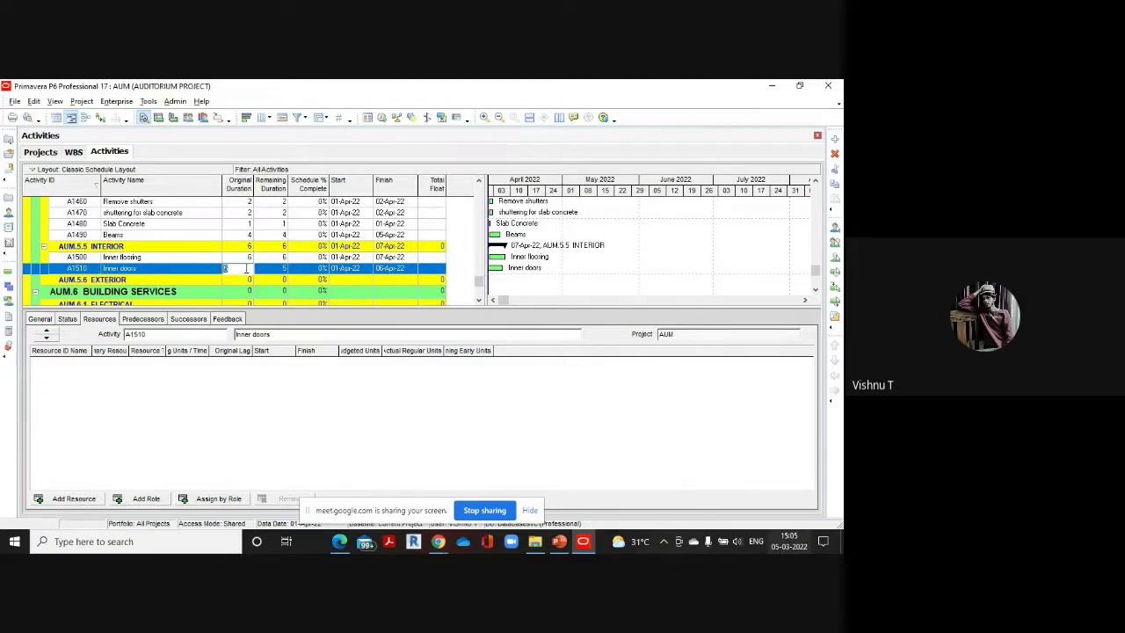
text(2)
mouse_move(339, 541)
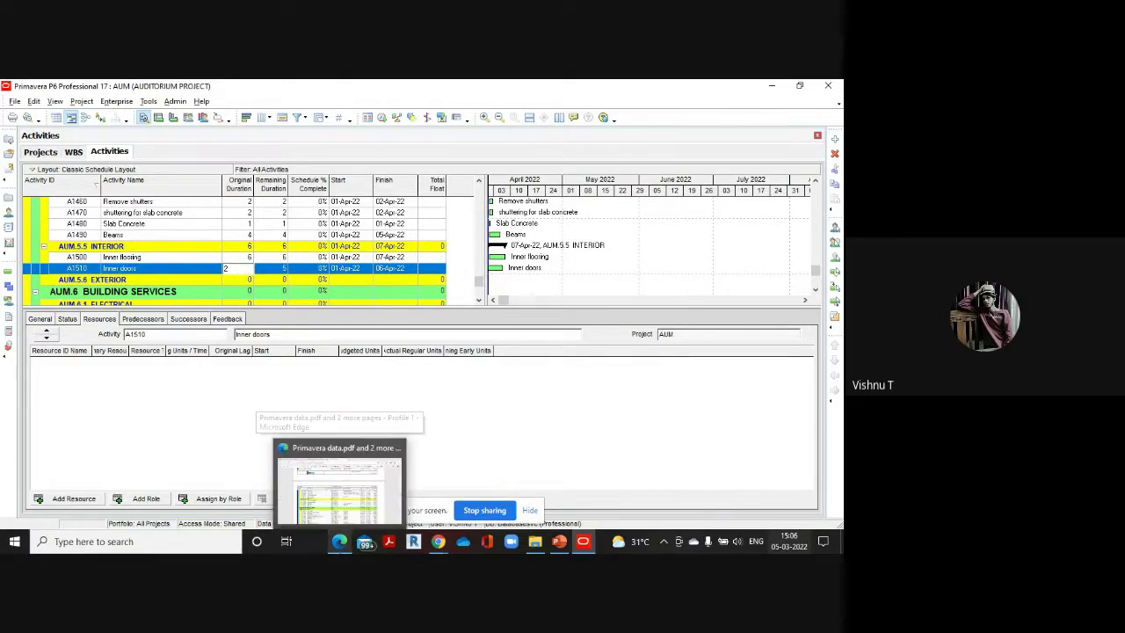
click(348, 505)
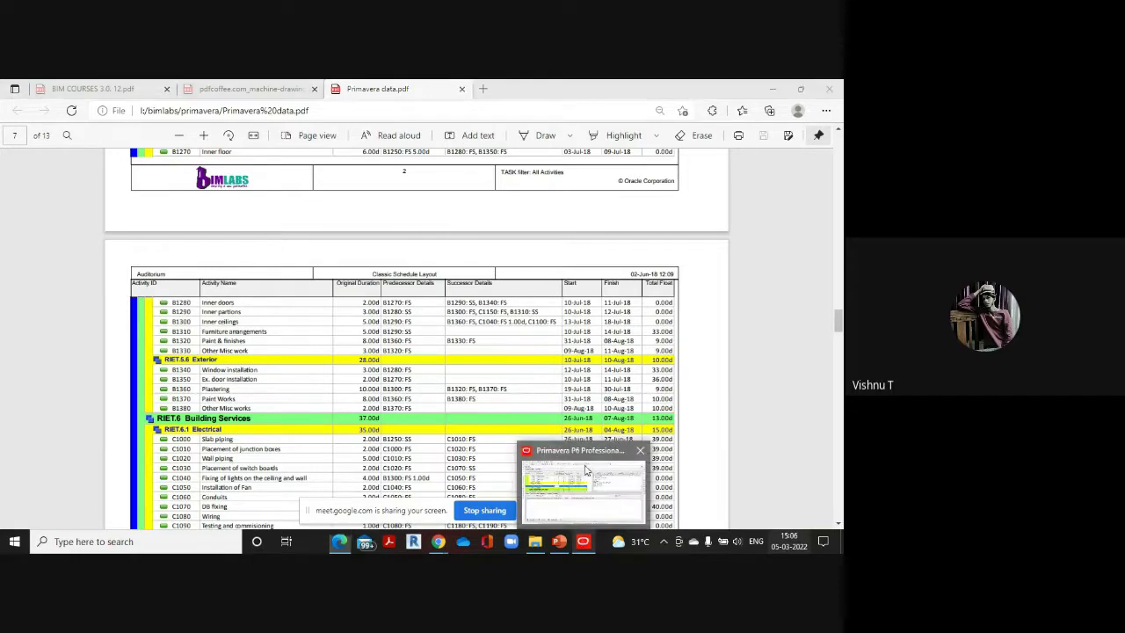
click(582, 542)
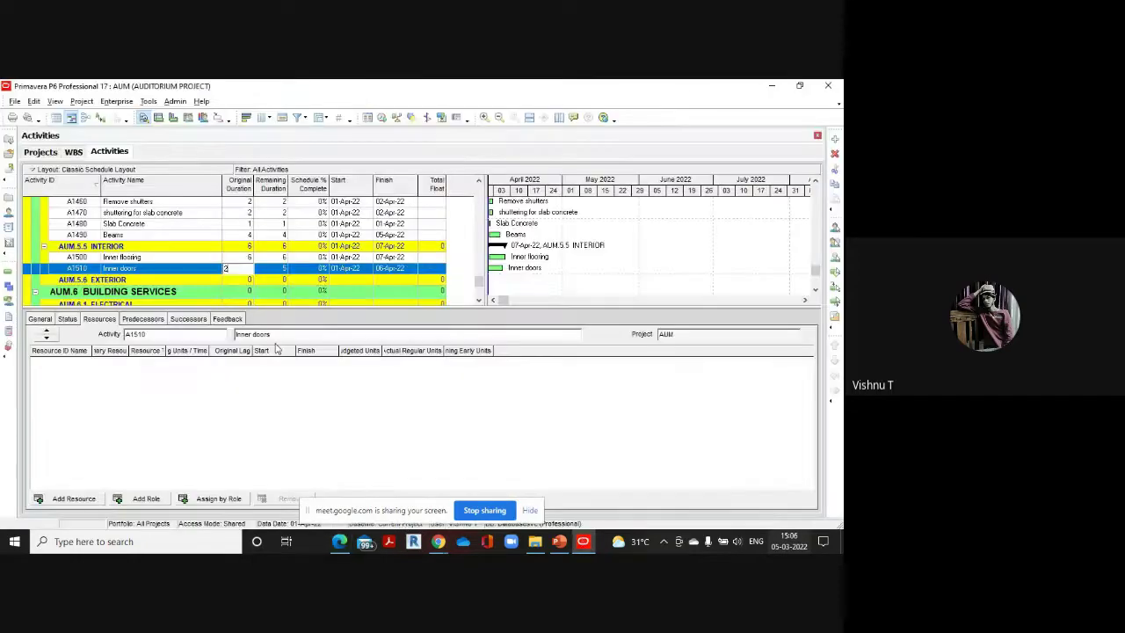
Add Inner partitions with a 3-day original duration
click(835, 138)
text(Inner partit)
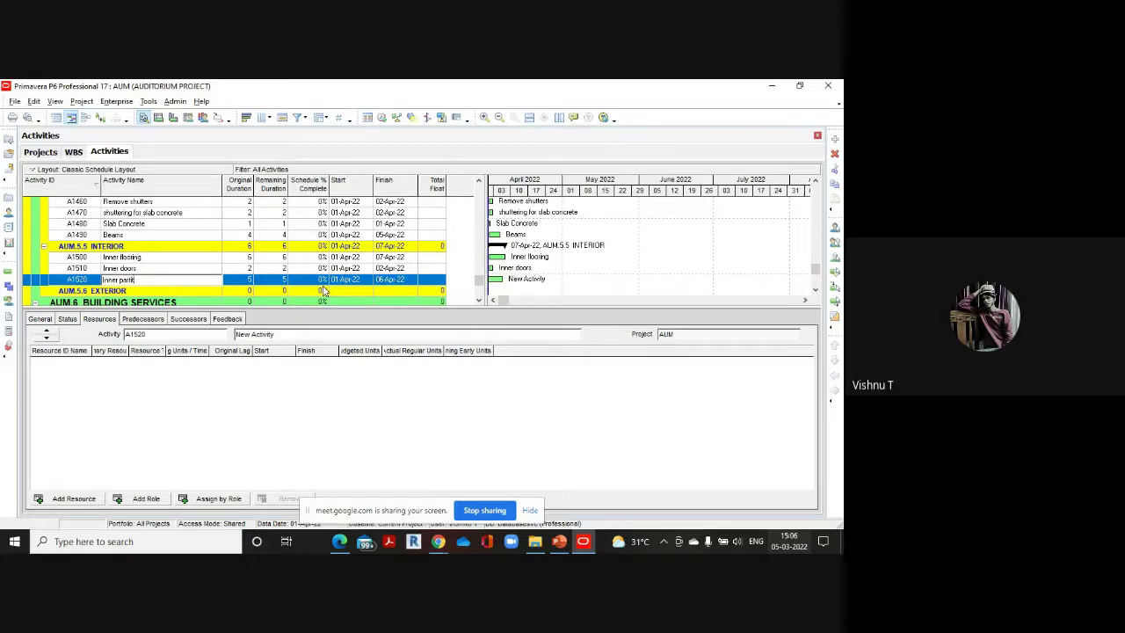
text(ions)
click(245, 279)
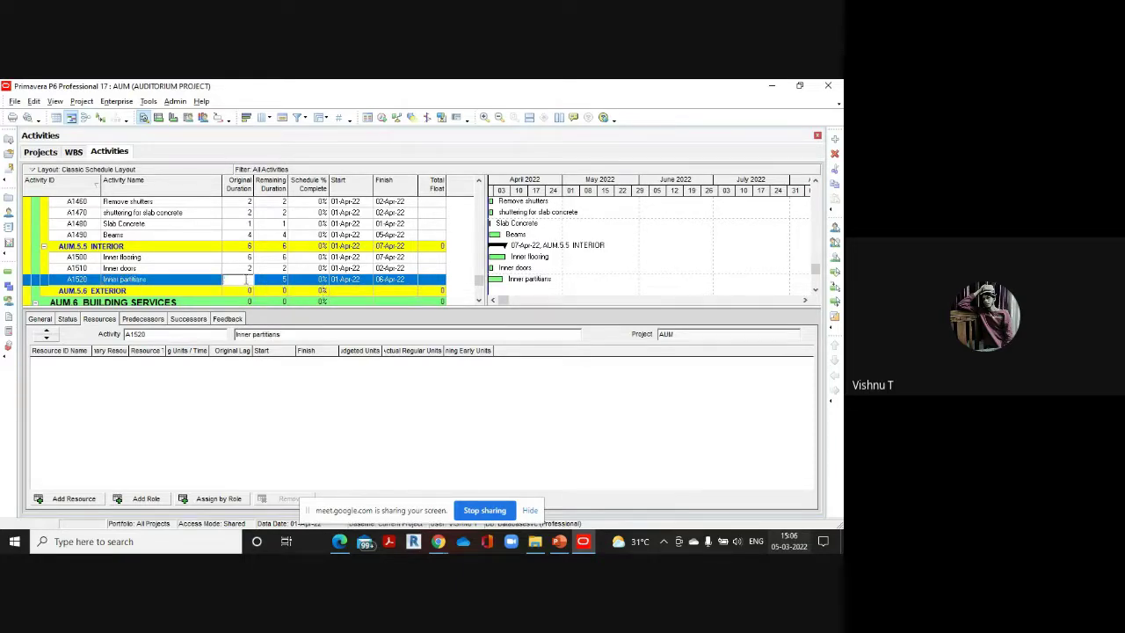
text(3)
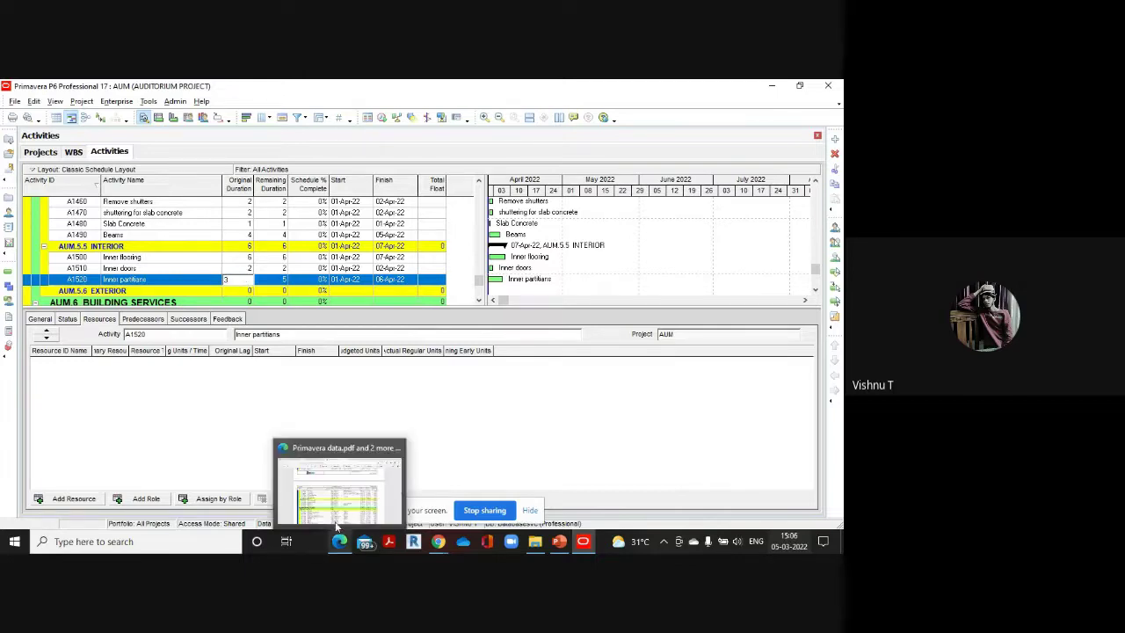
click(337, 524)
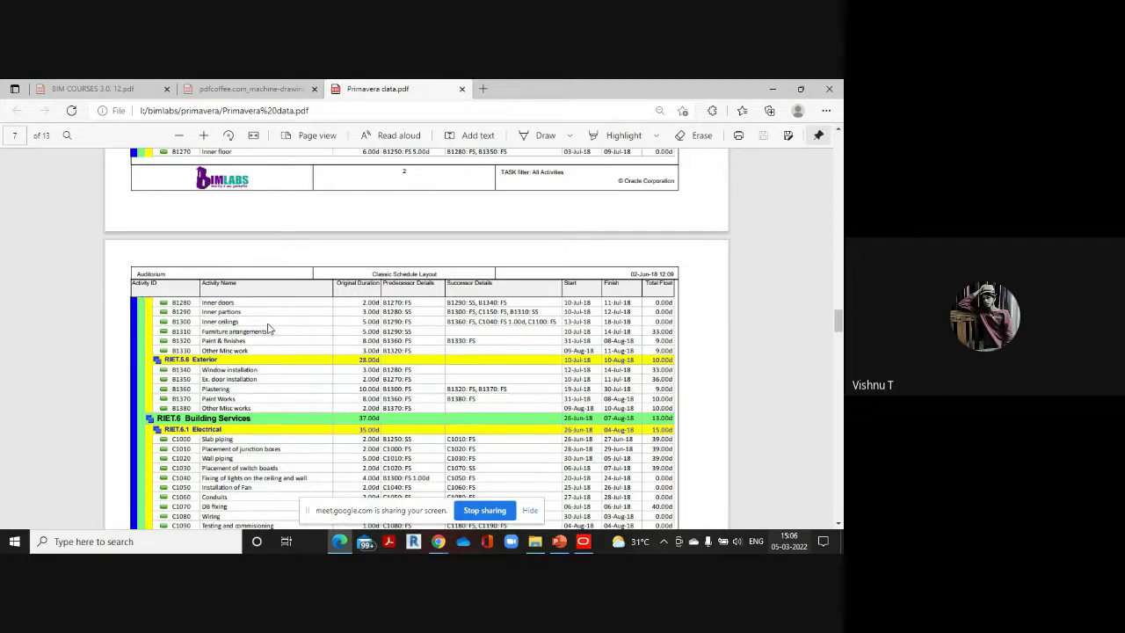
mouse_move(583, 541)
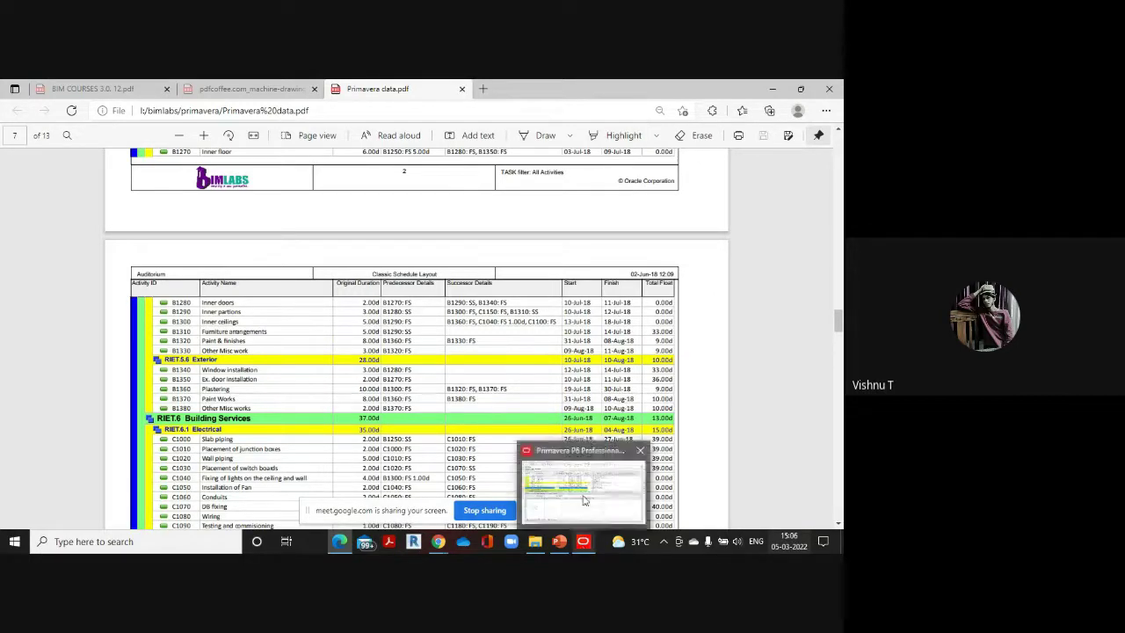
click(584, 499)
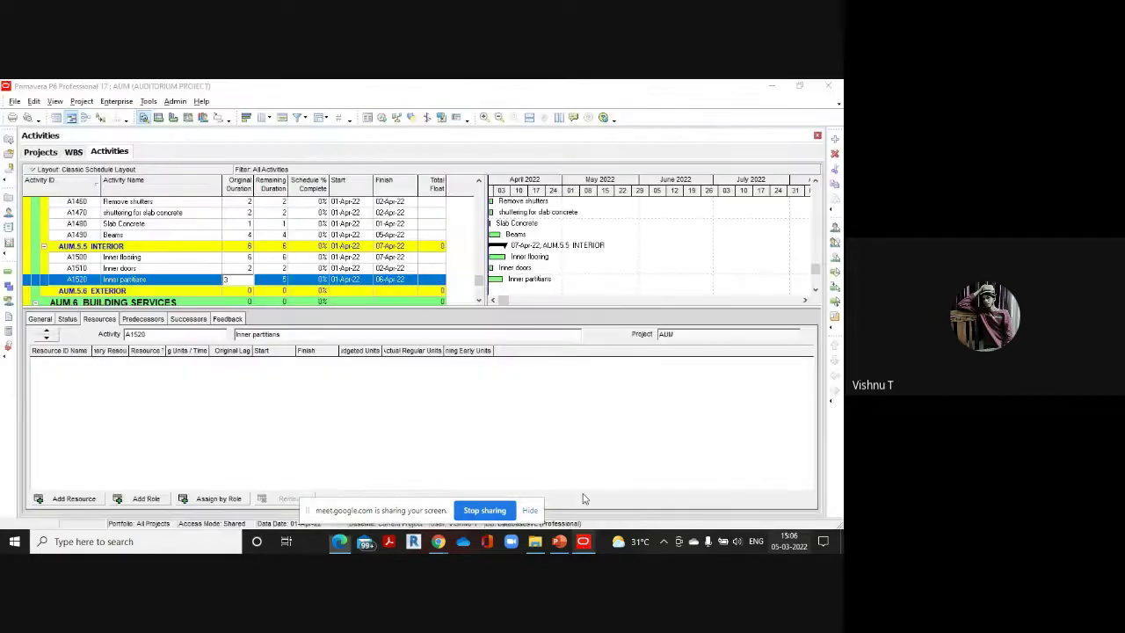
Add Inner ceiling and enter a 5-day original duration
click(836, 142)
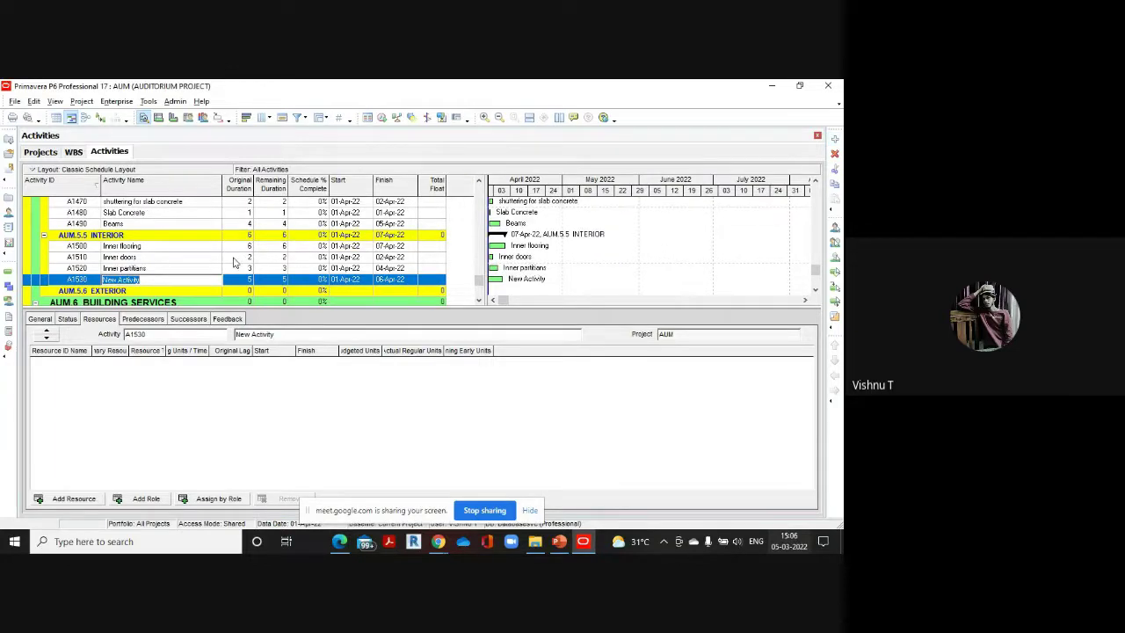
key(BackSpace)
click(248, 279)
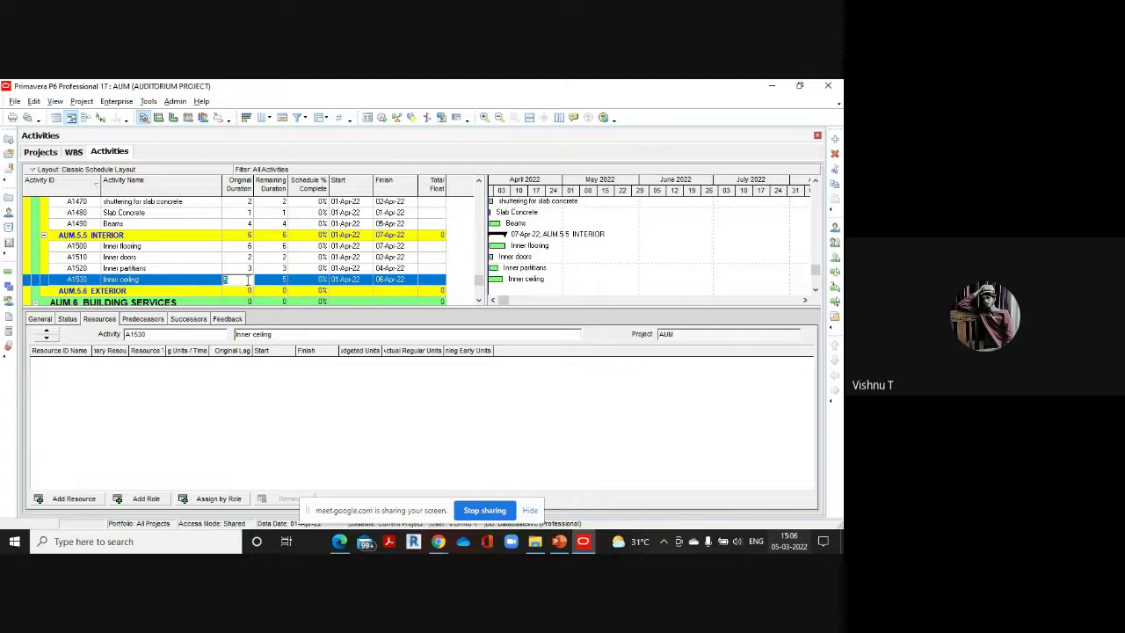
text(5)
mouse_move(339, 542)
click(346, 494)
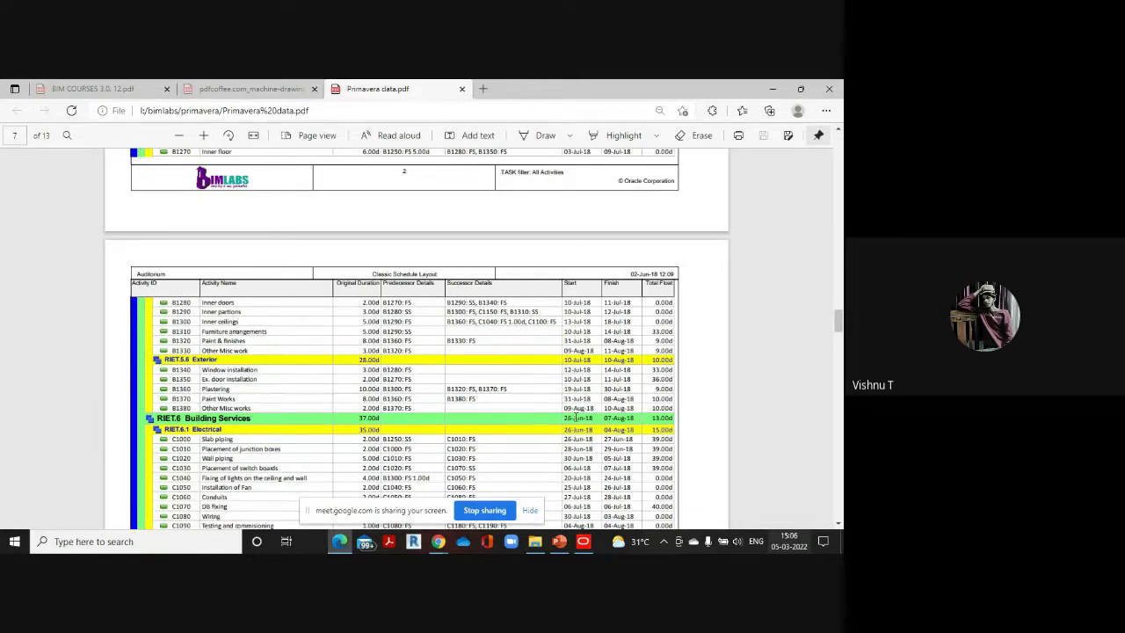
Give Furniture arrangements (A1540) a 5-day original duration and add a new Interior activity
mouse_move(587, 542)
click(583, 503)
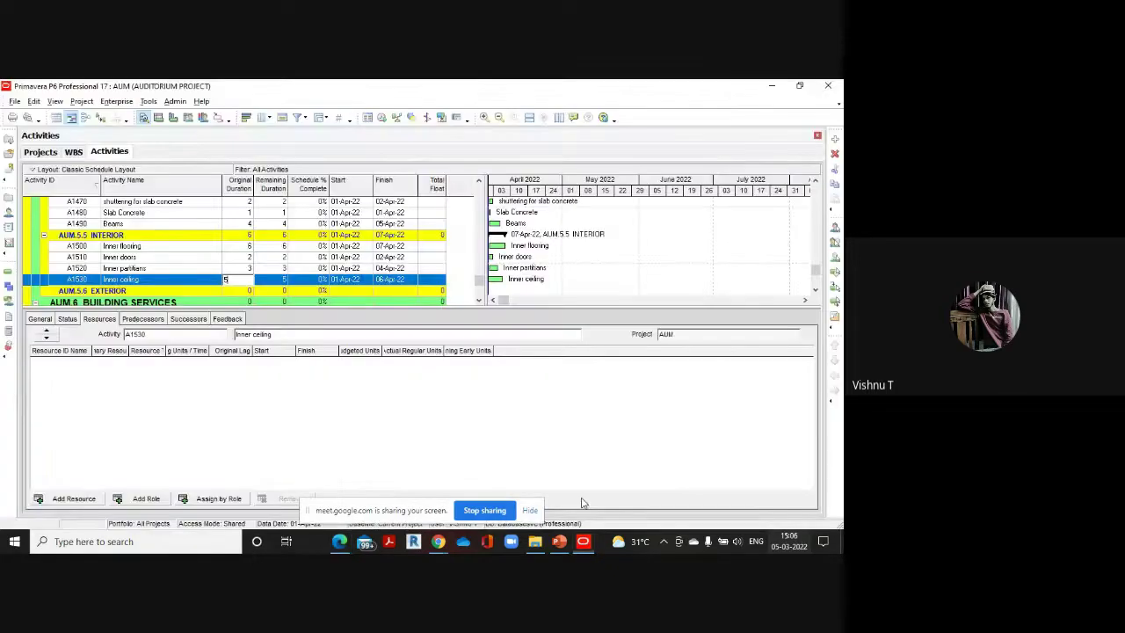
click(835, 139)
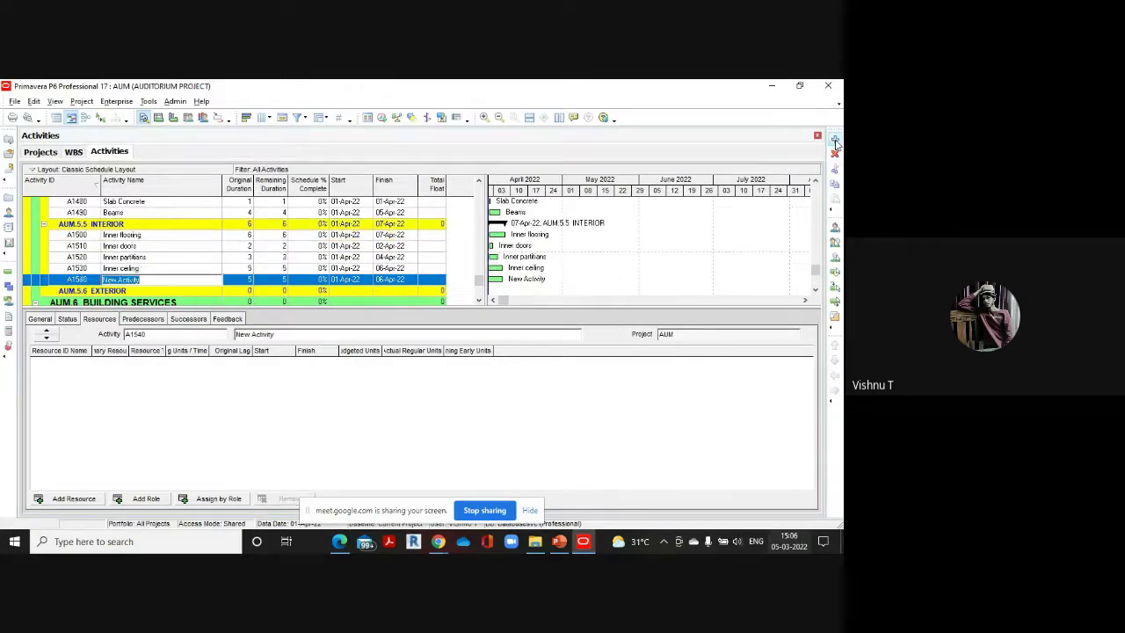
key(BackSpace)
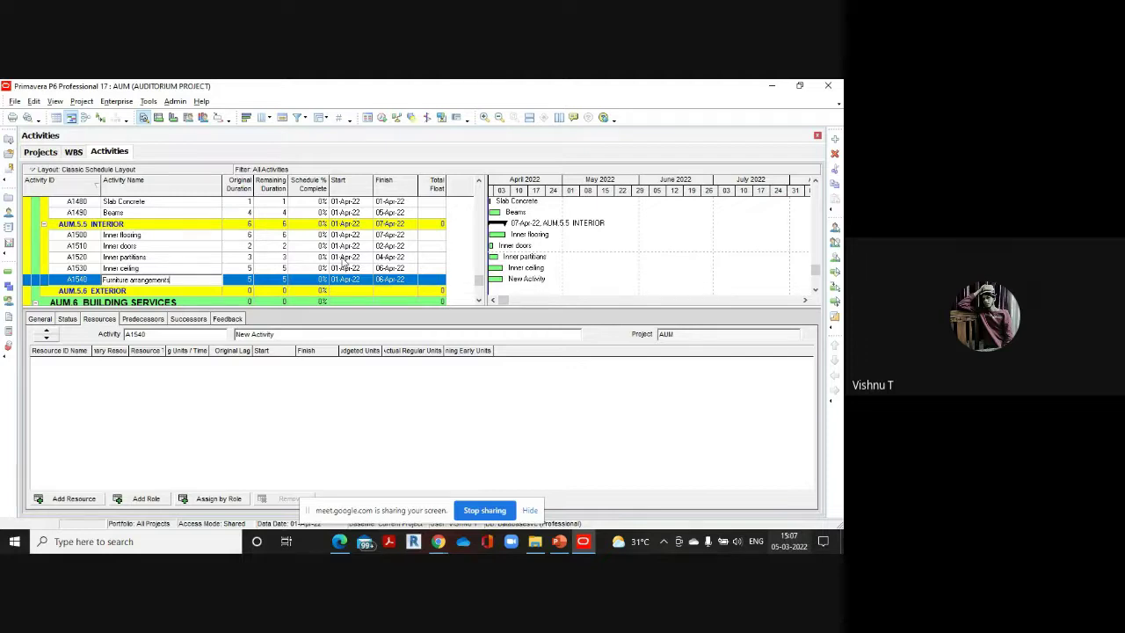
click(237, 280)
text(5)
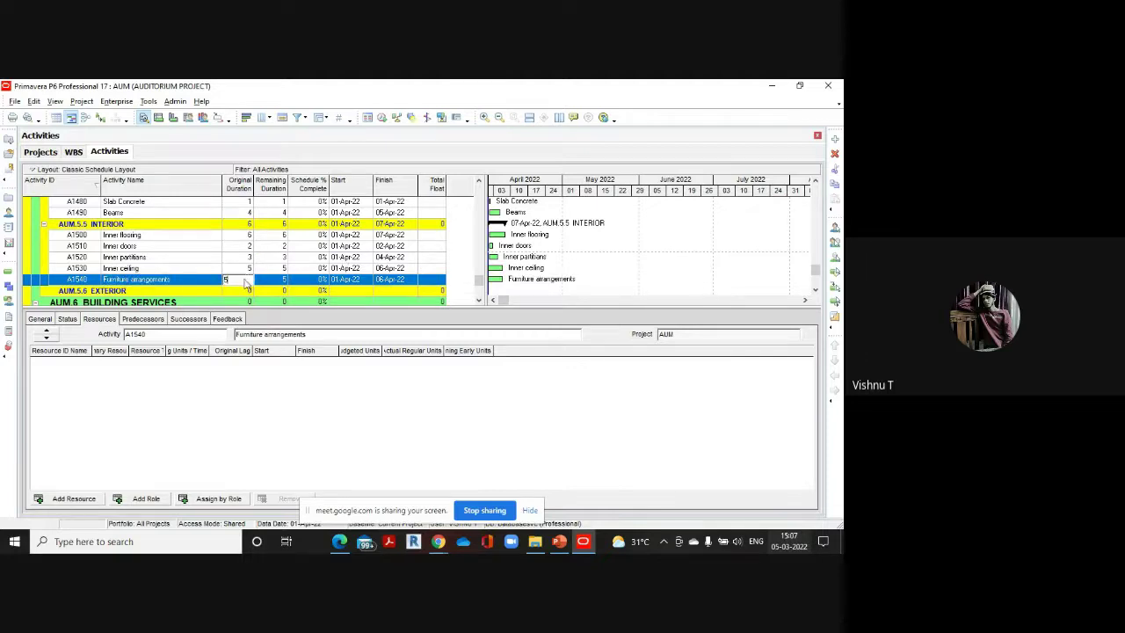
click(835, 142)
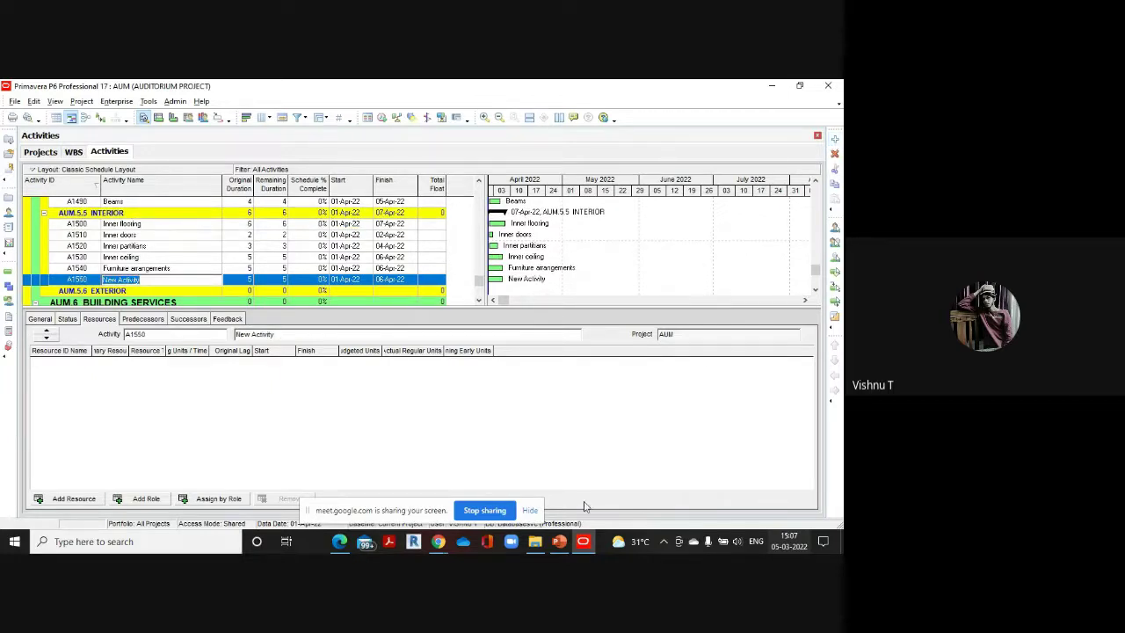
Name activity A1550 'Paint and finishes' with an 8-day original duration, checked against the PDF
mouse_move(339, 539)
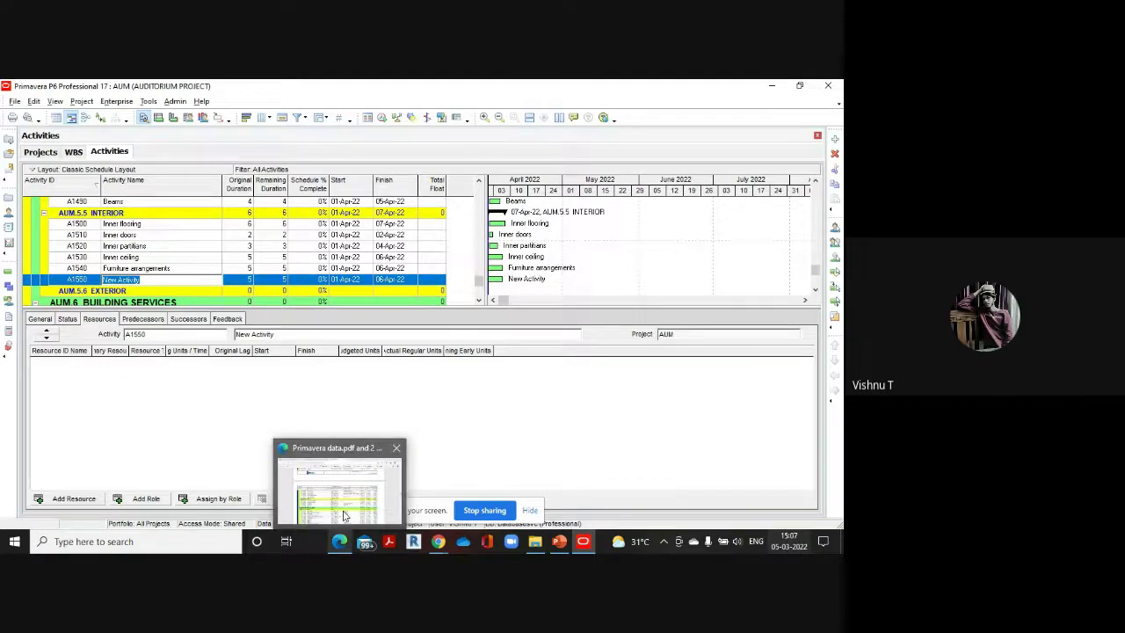
click(347, 490)
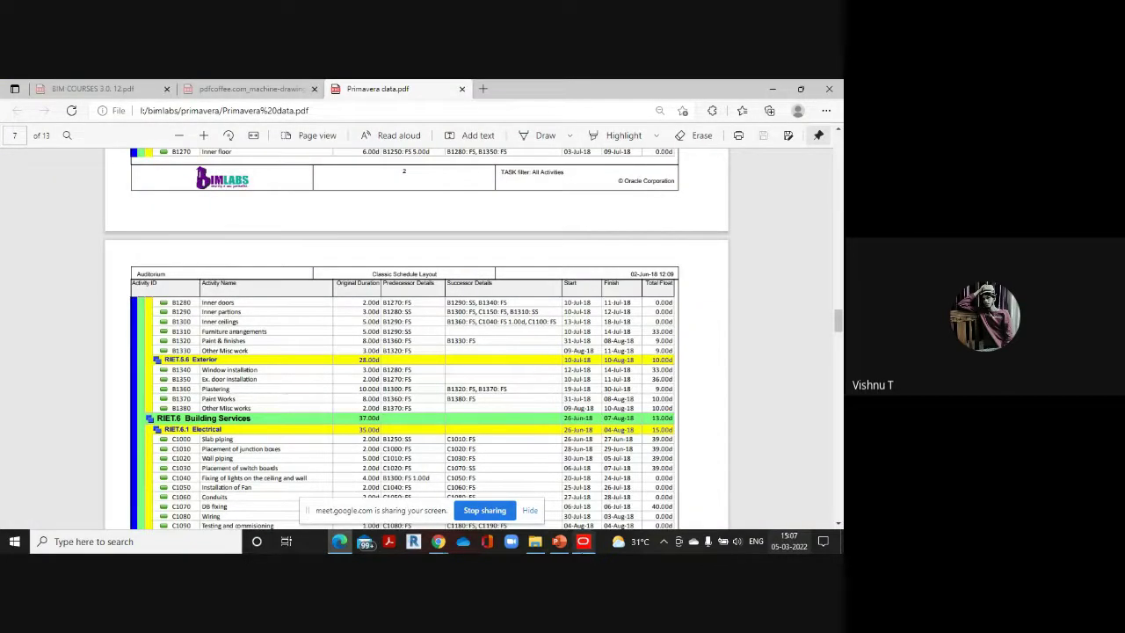
mouse_move(582, 540)
click(527, 474)
key(BackSpace)
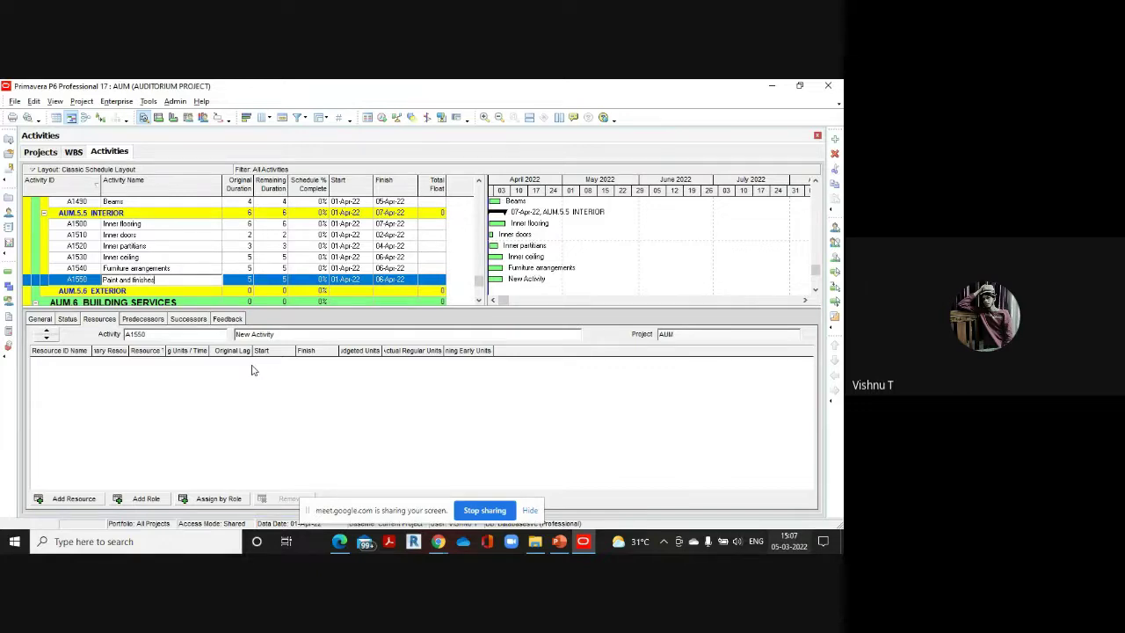
mouse_move(339, 541)
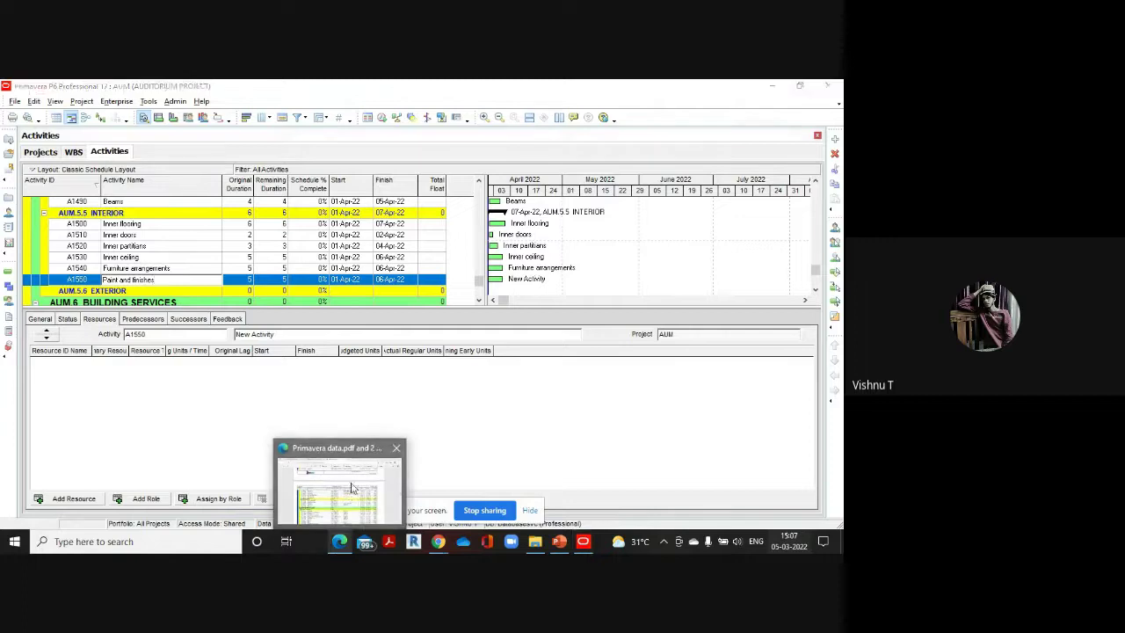
click(351, 487)
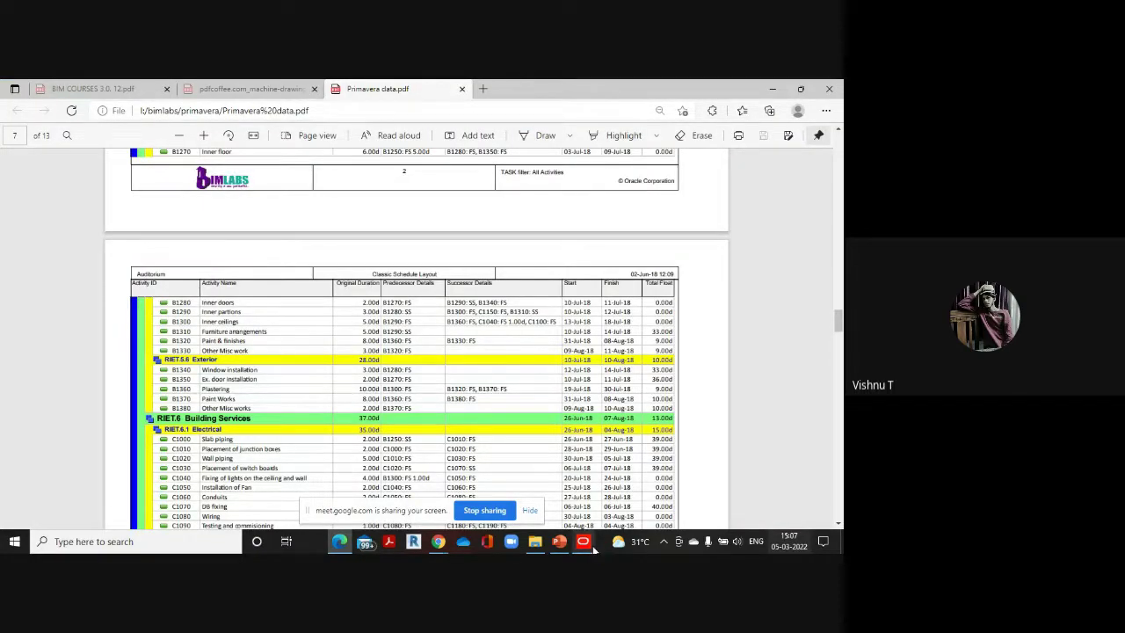
mouse_move(585, 541)
click(562, 468)
click(245, 281)
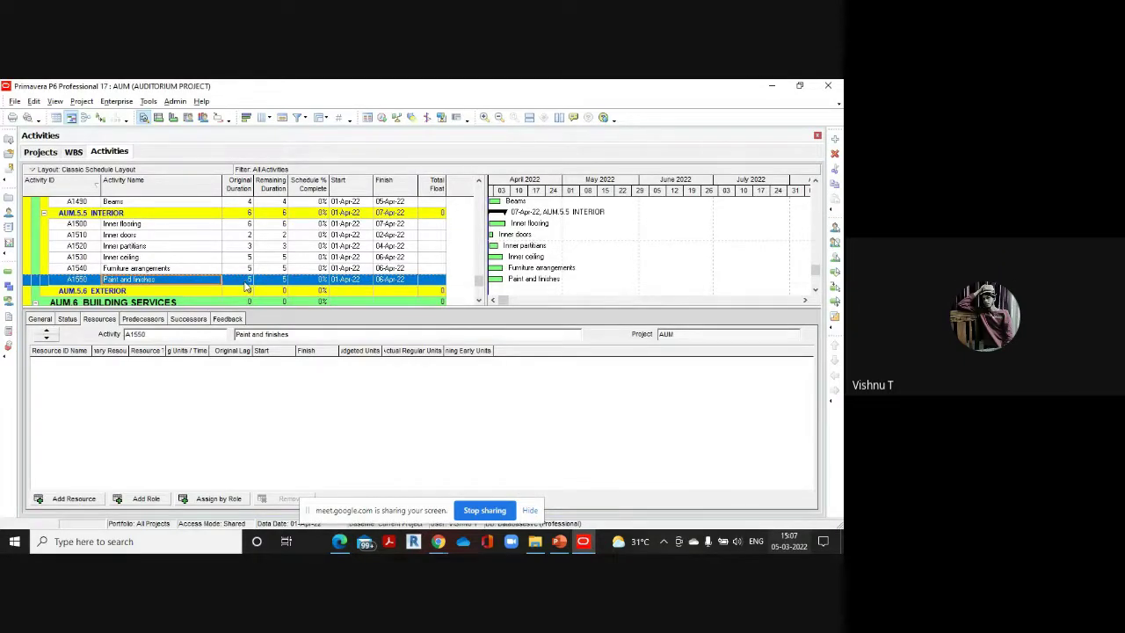
click(245, 280)
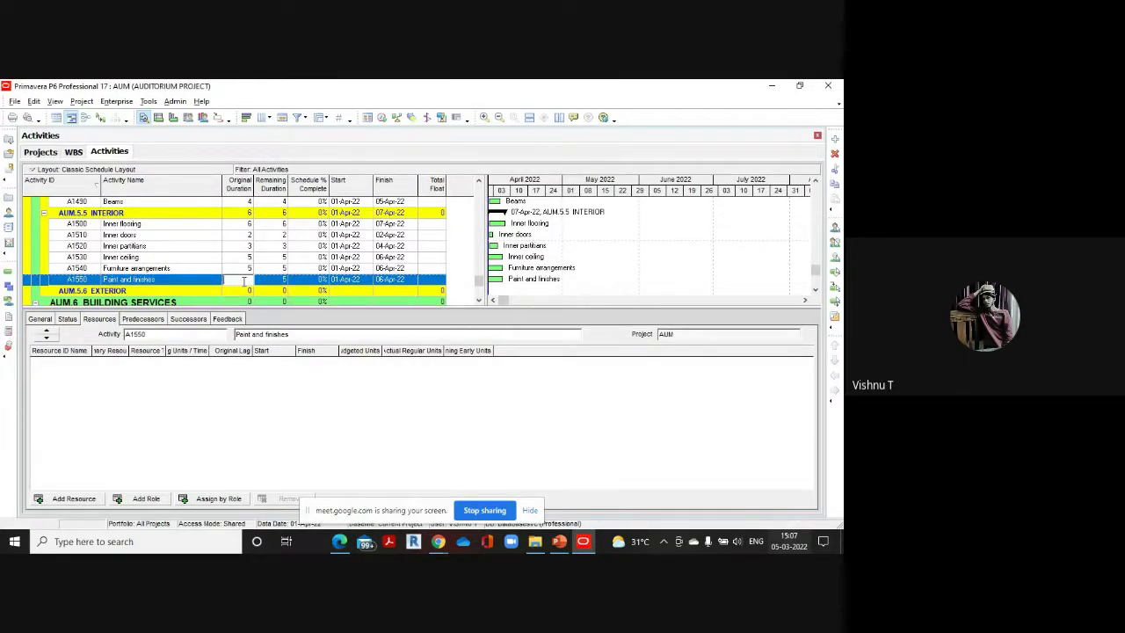
text(8)
click(249, 268)
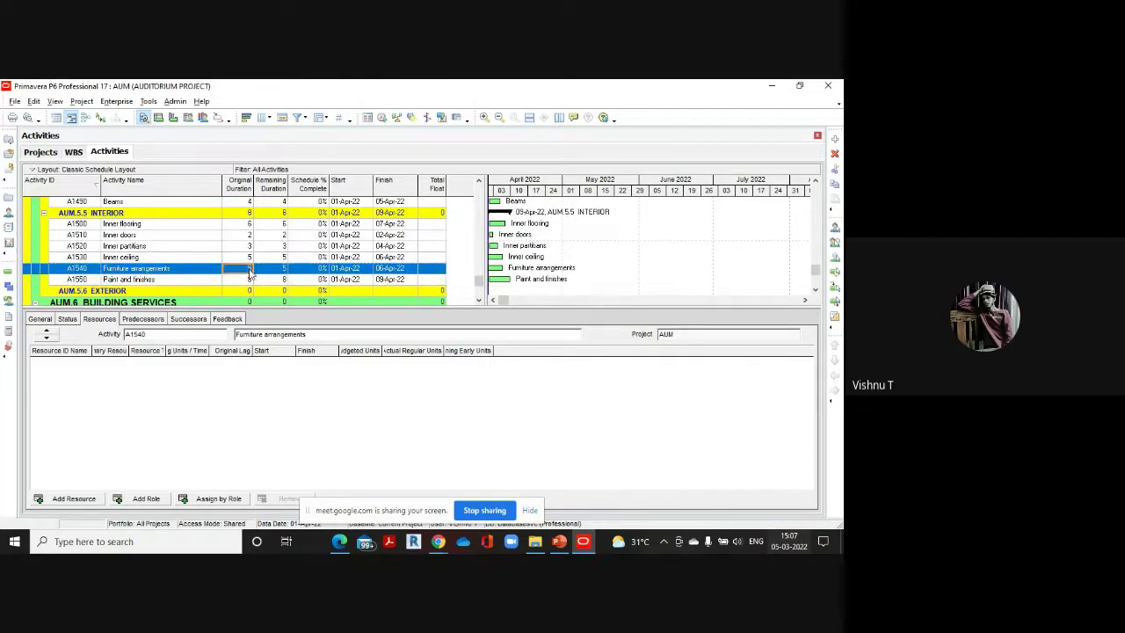
In User Preferences, set the unit of time to Day and show unit and duration labels
click(275, 279)
scroll(219, 260, up, 5)
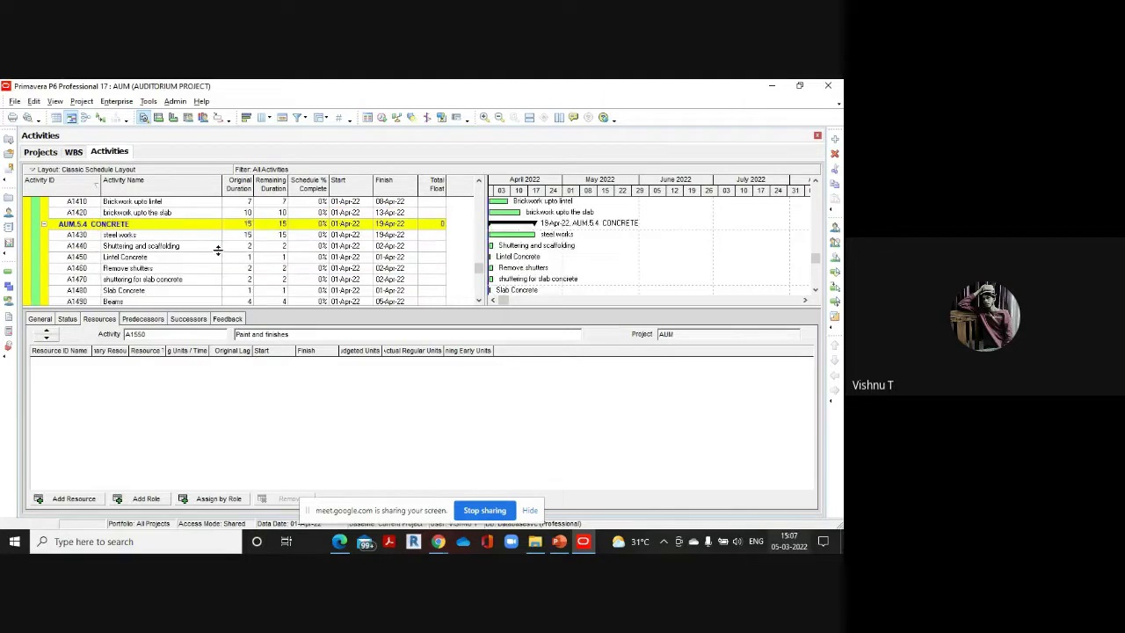
scroll(219, 264, up, 10)
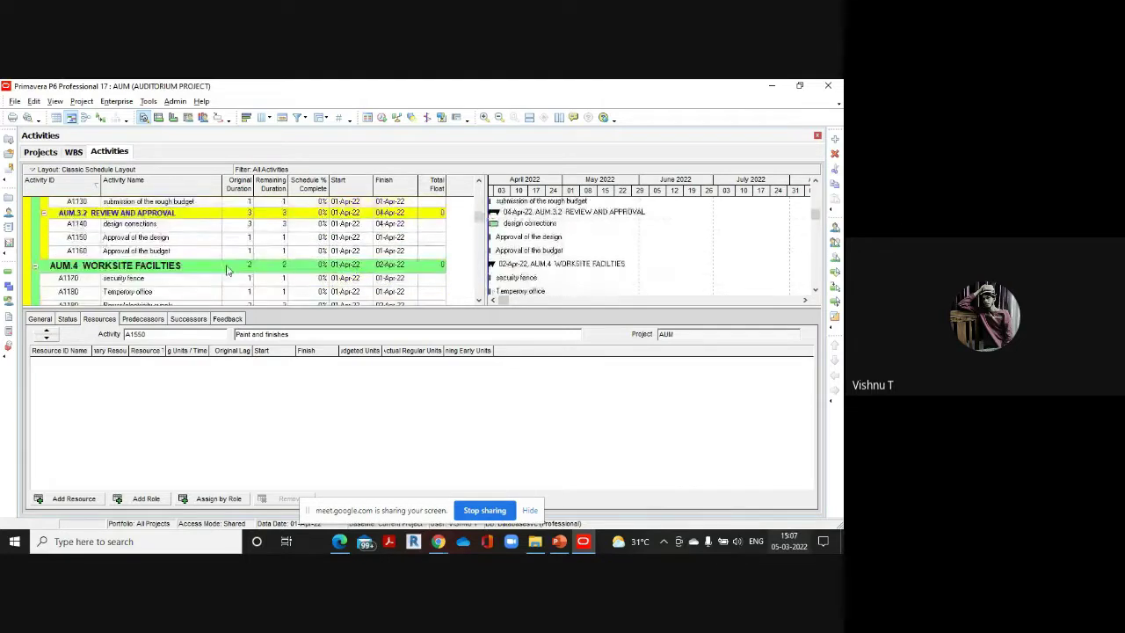
scroll(227, 271, up, 5)
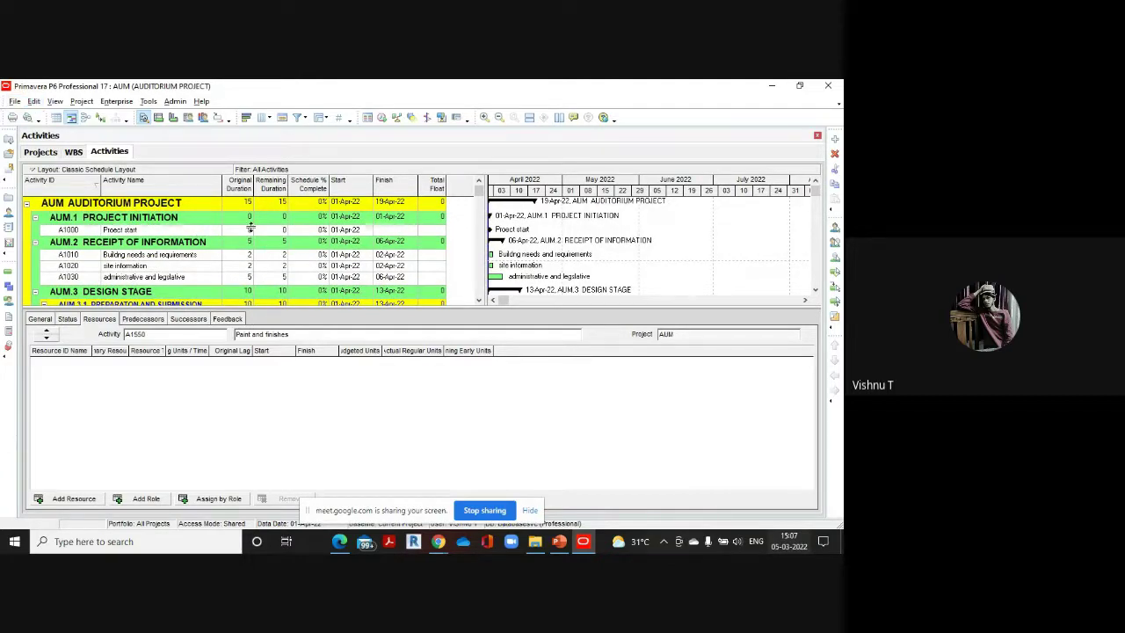
click(33, 102)
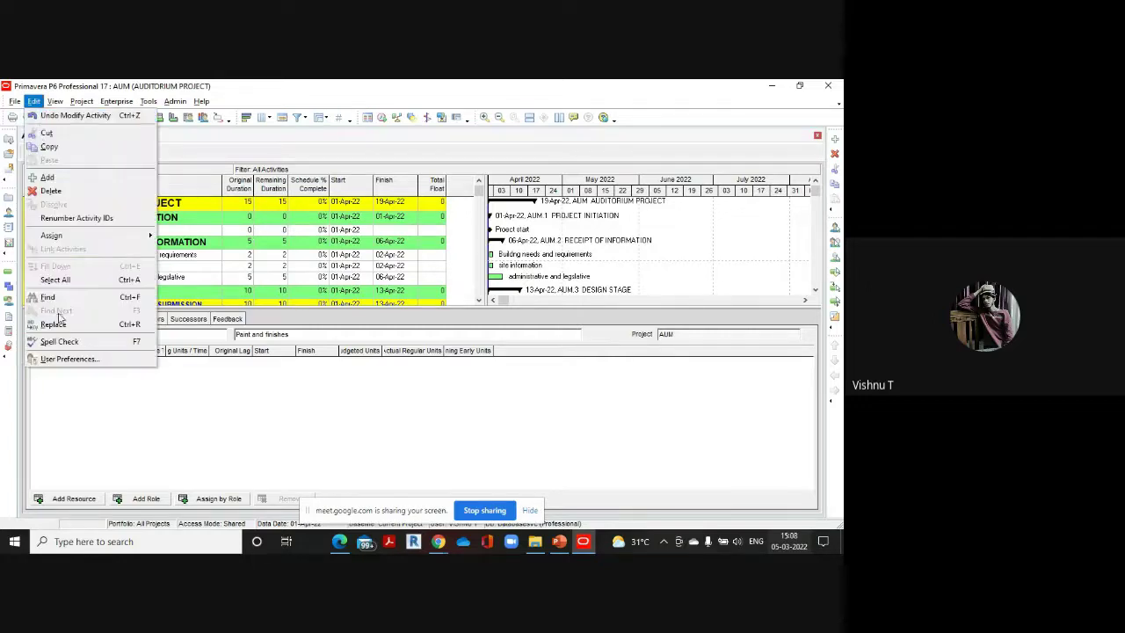
click(61, 359)
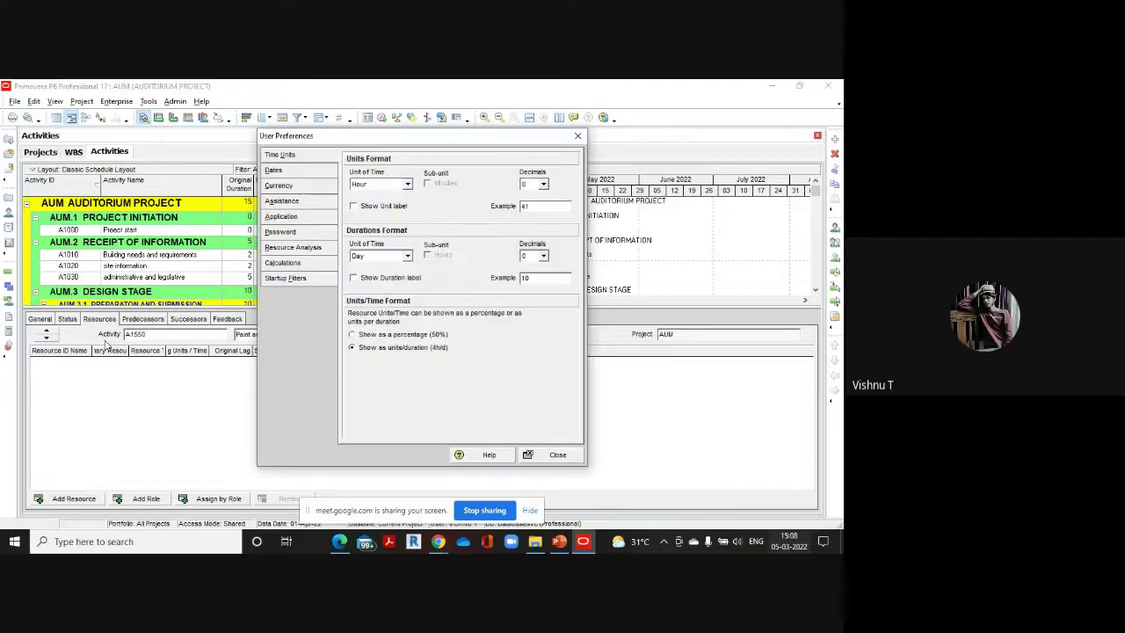
click(407, 184)
click(377, 205)
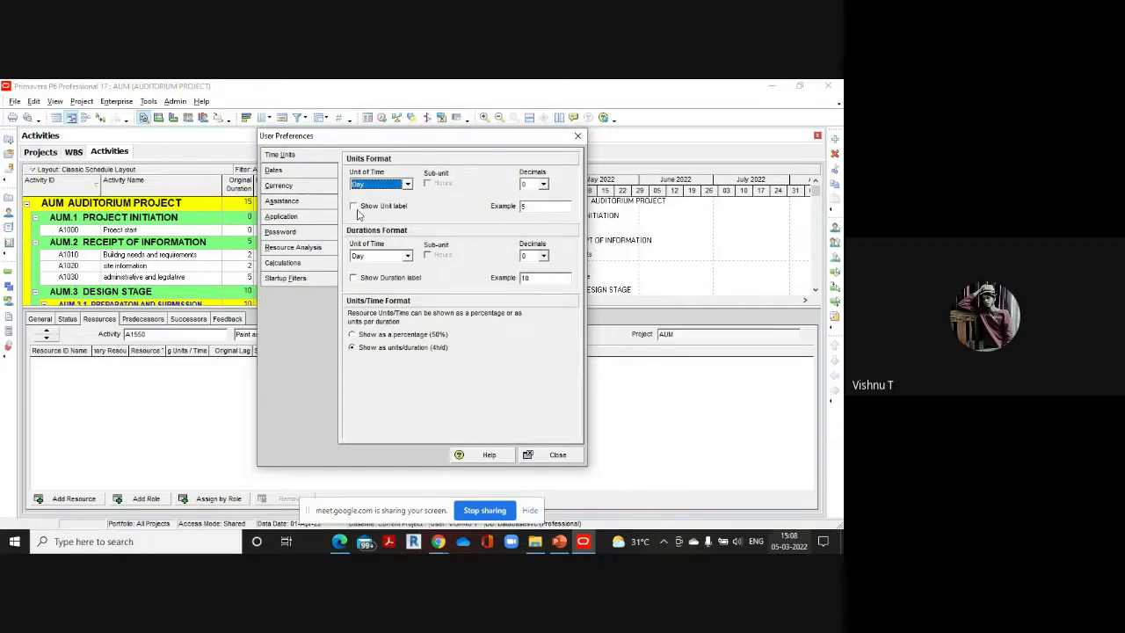
click(354, 207)
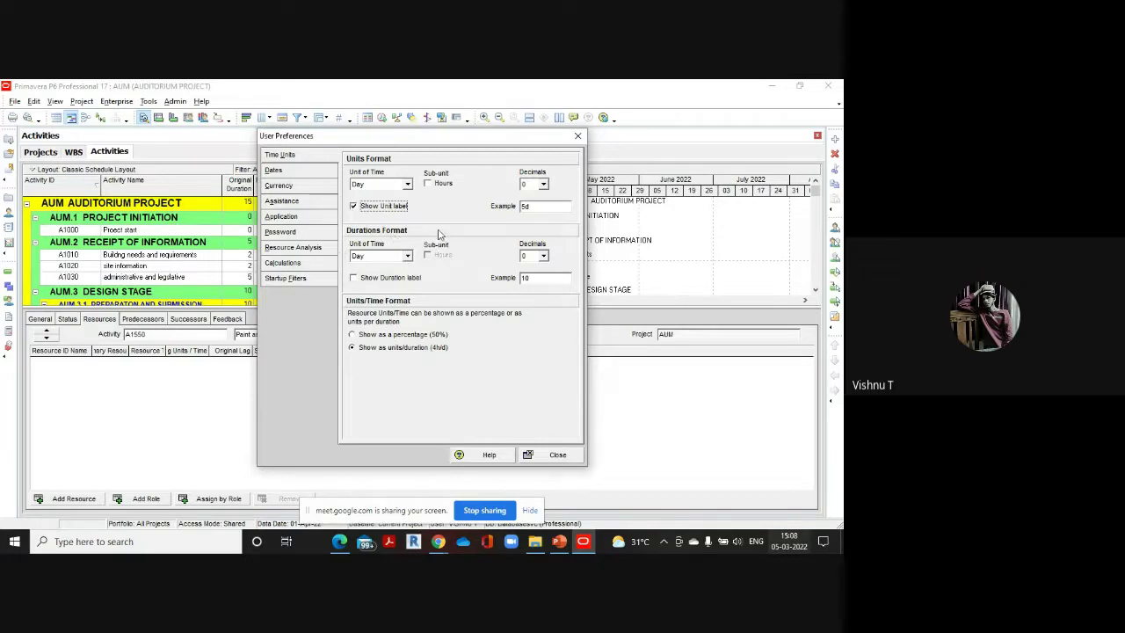
click(363, 277)
click(556, 454)
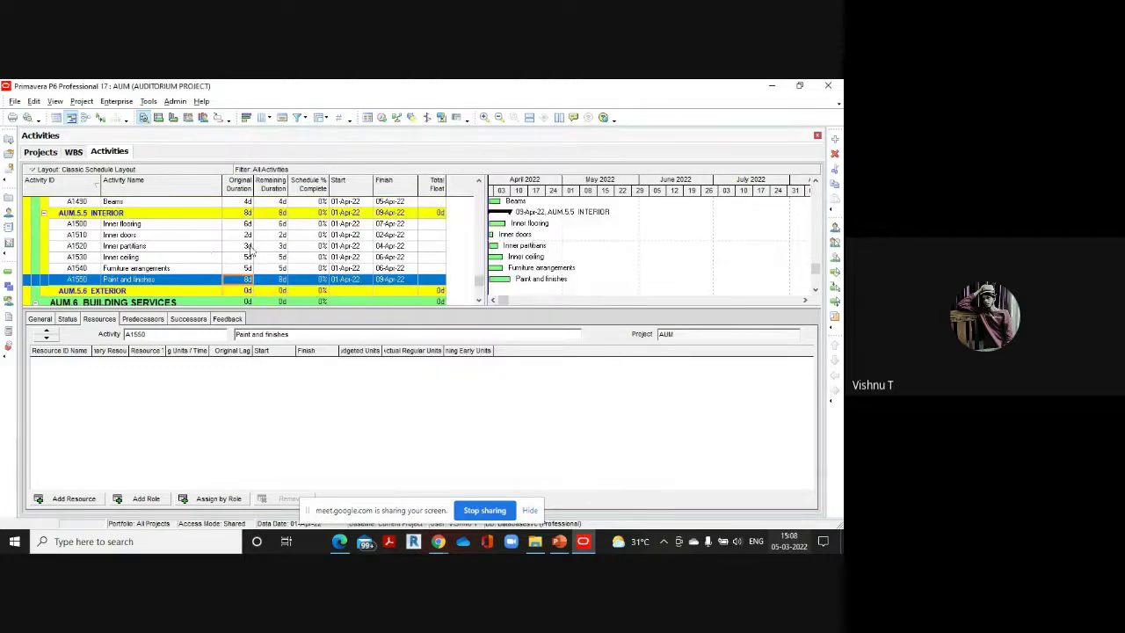
scroll(249, 249, down, 3)
scroll(249, 255, up, 10)
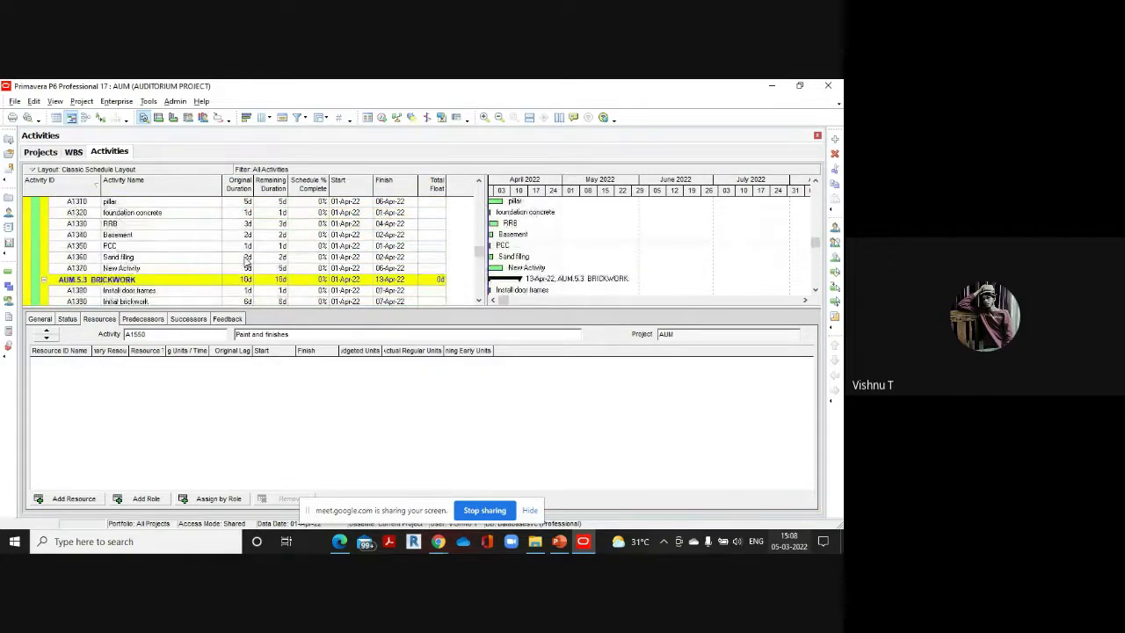
scroll(248, 255, up, 10)
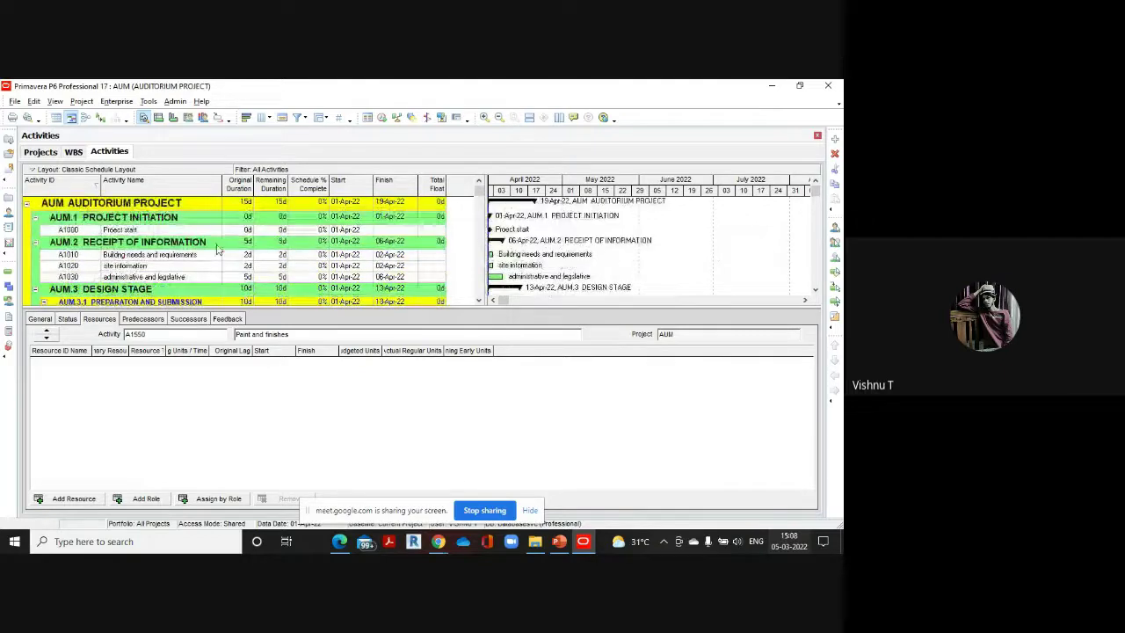
scroll(223, 252, down, 1)
scroll(224, 253, up, 1)
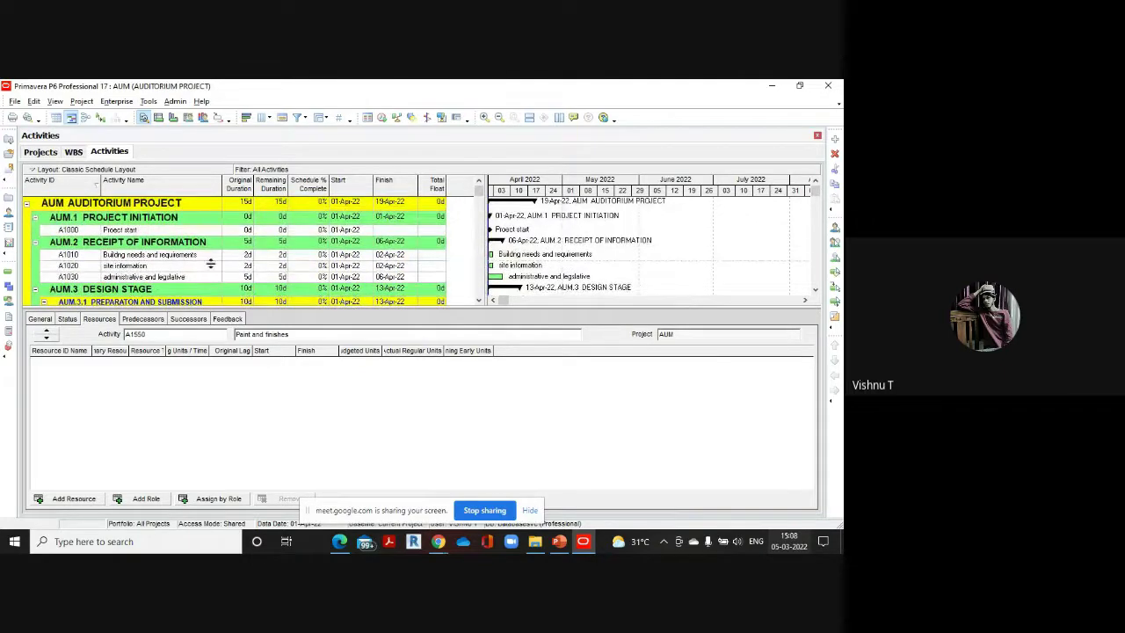
scroll(233, 254, down, 3)
scroll(232, 254, down, 10)
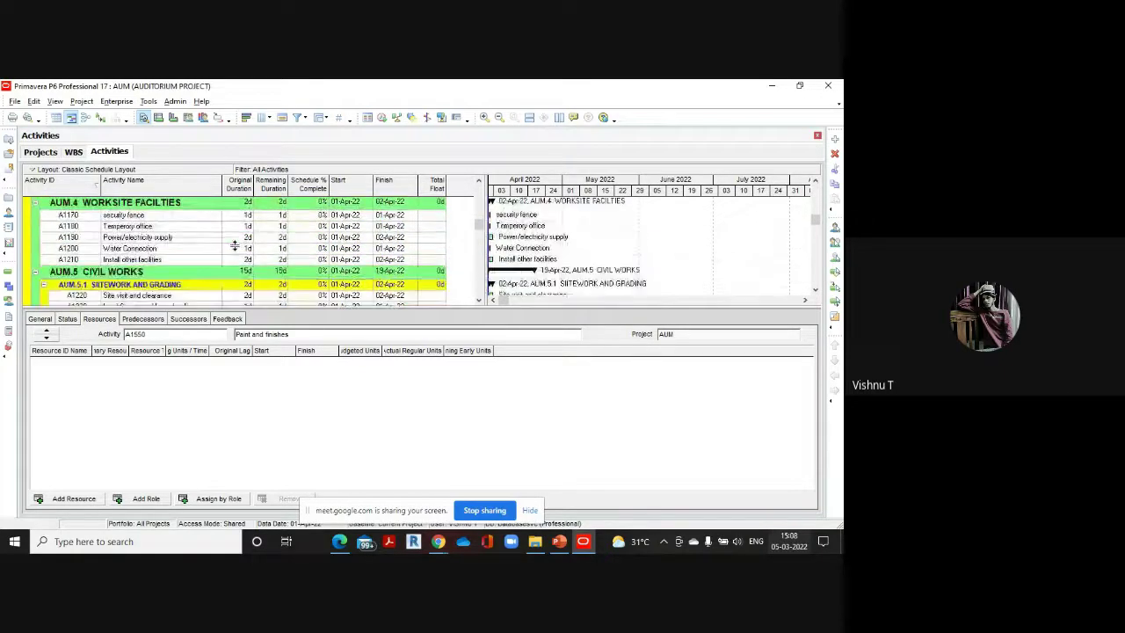
scroll(234, 246, down, 10)
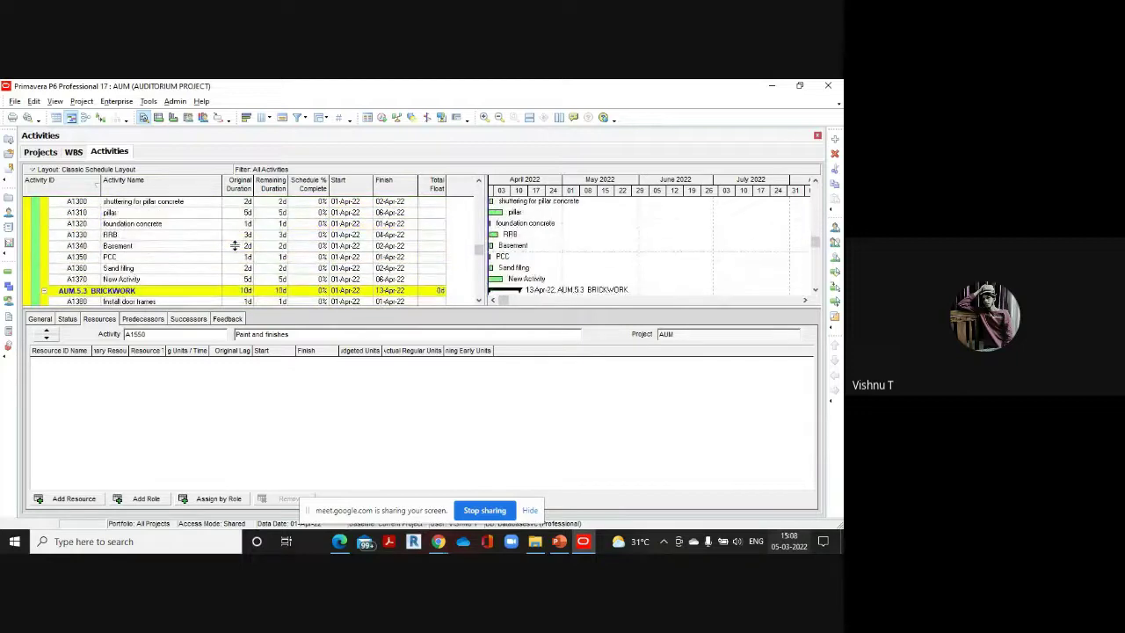
scroll(234, 246, down, 10)
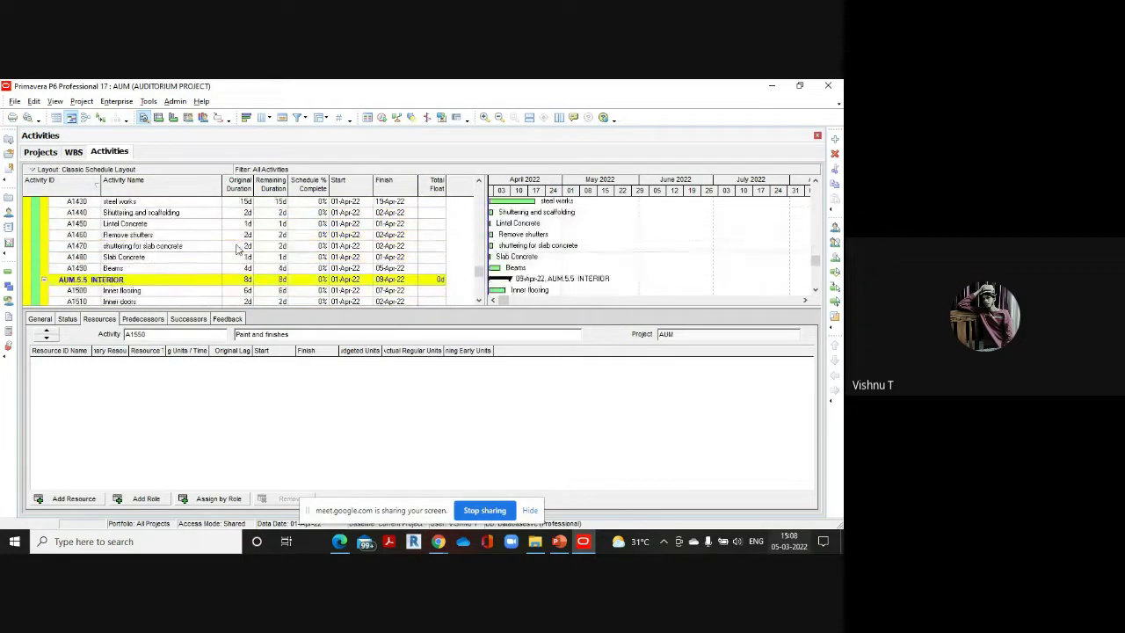
scroll(236, 248, down, 1)
scroll(235, 249, down, 2)
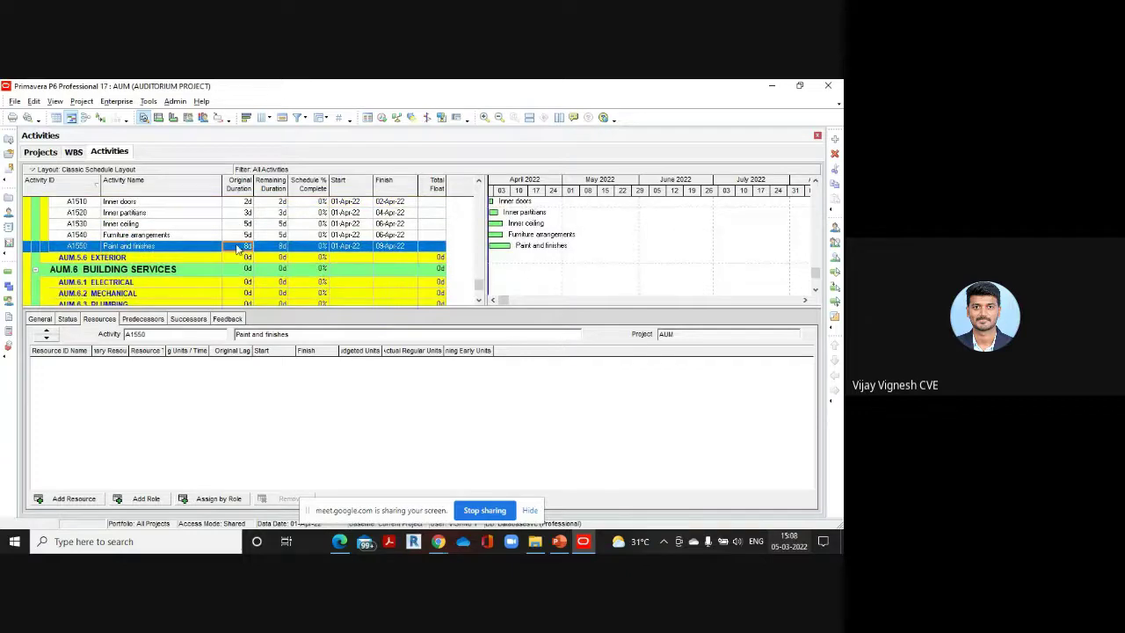
scroll(237, 246, up, 2)
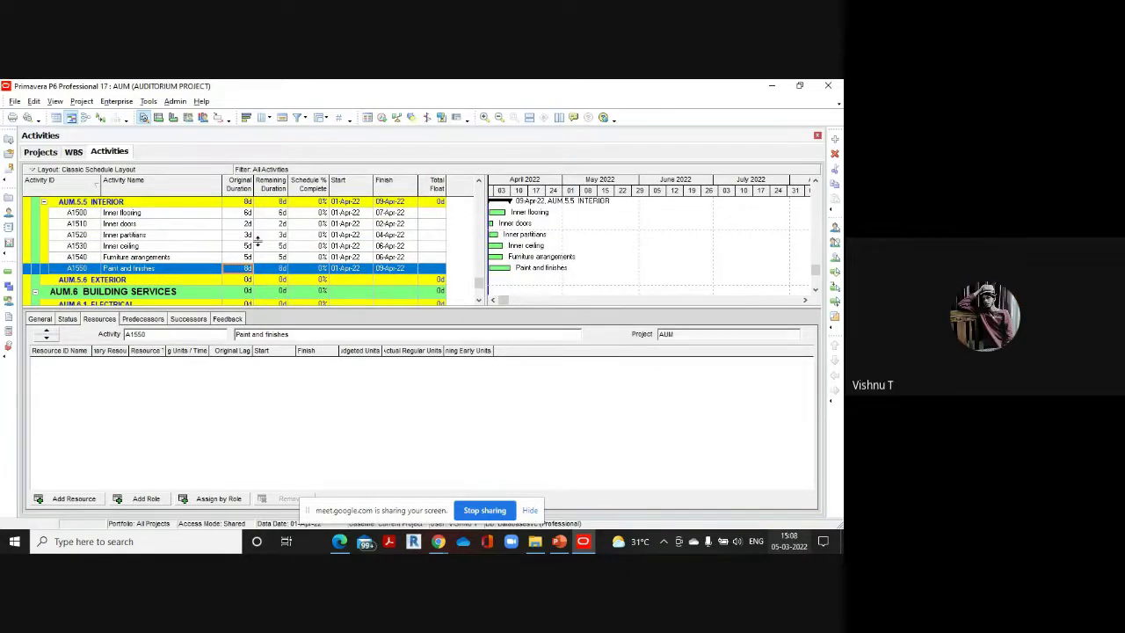
click(32, 102)
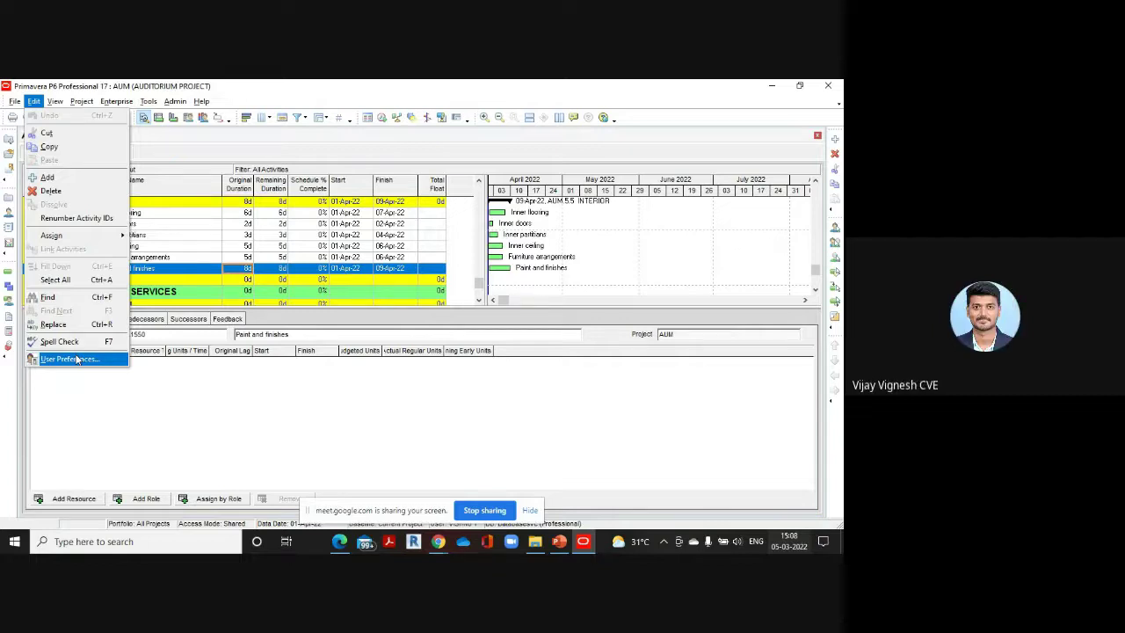
click(76, 359)
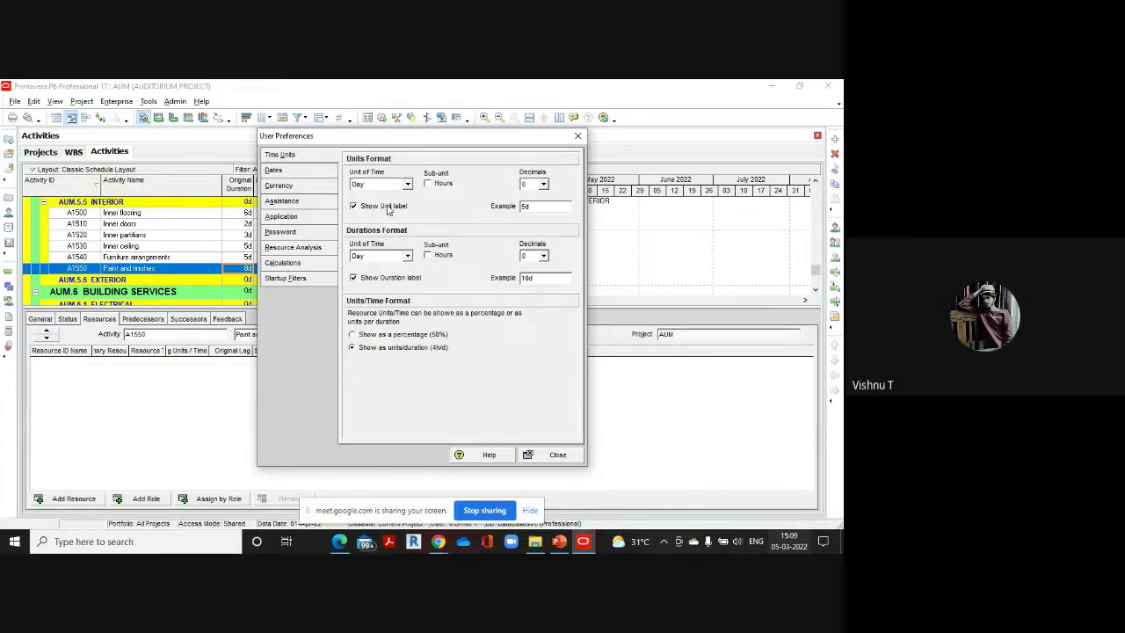
drag(365, 137, 468, 134)
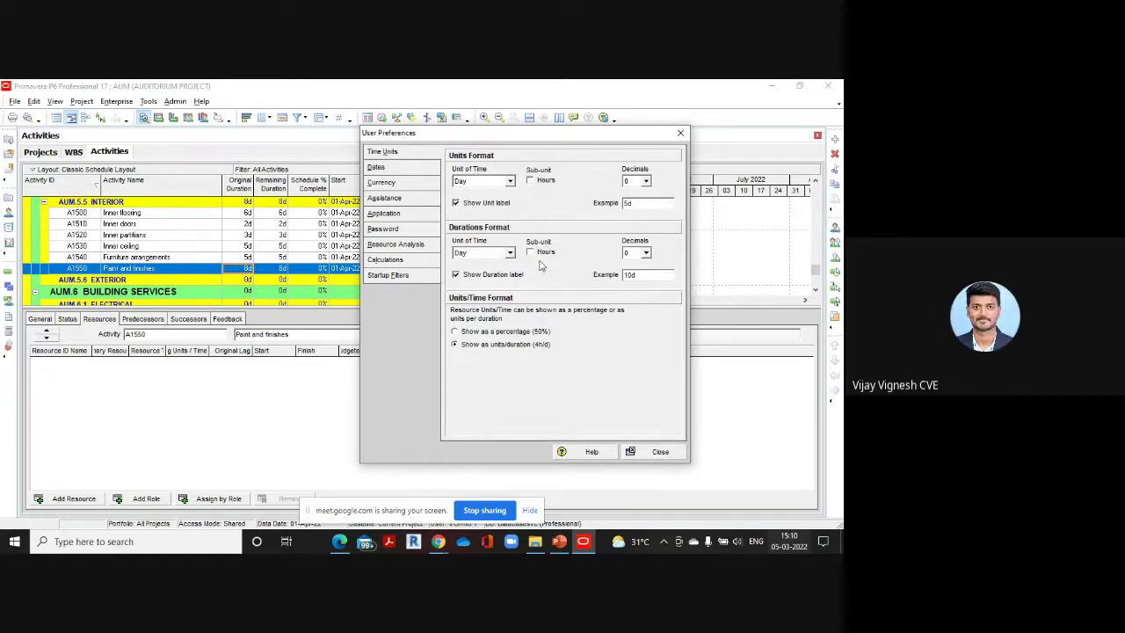
click(670, 451)
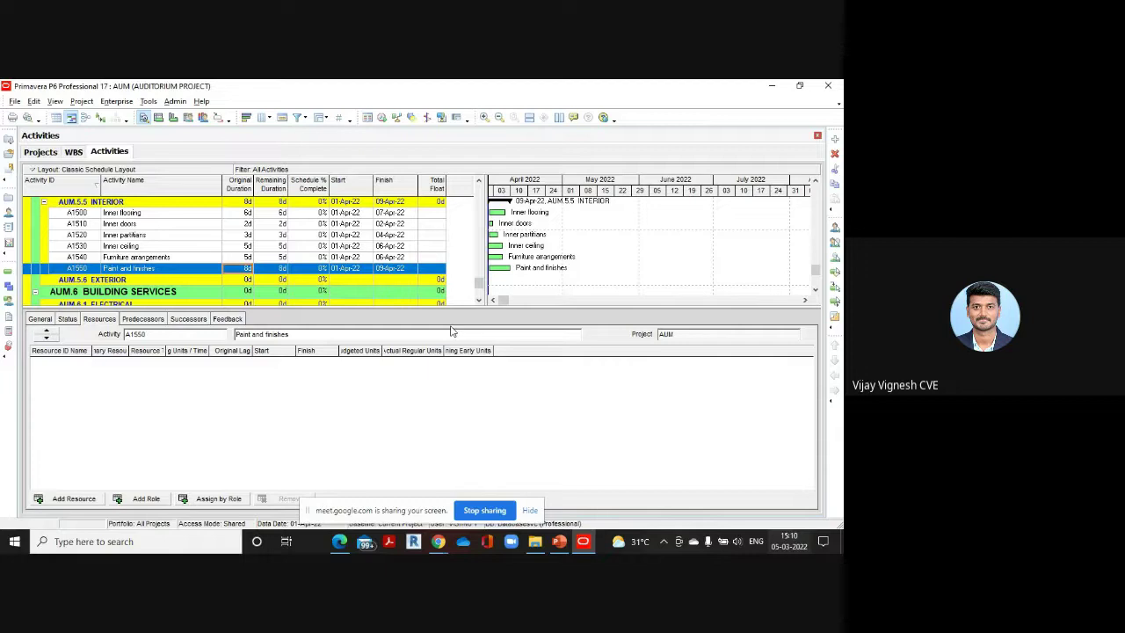
scroll(236, 263, up, 8)
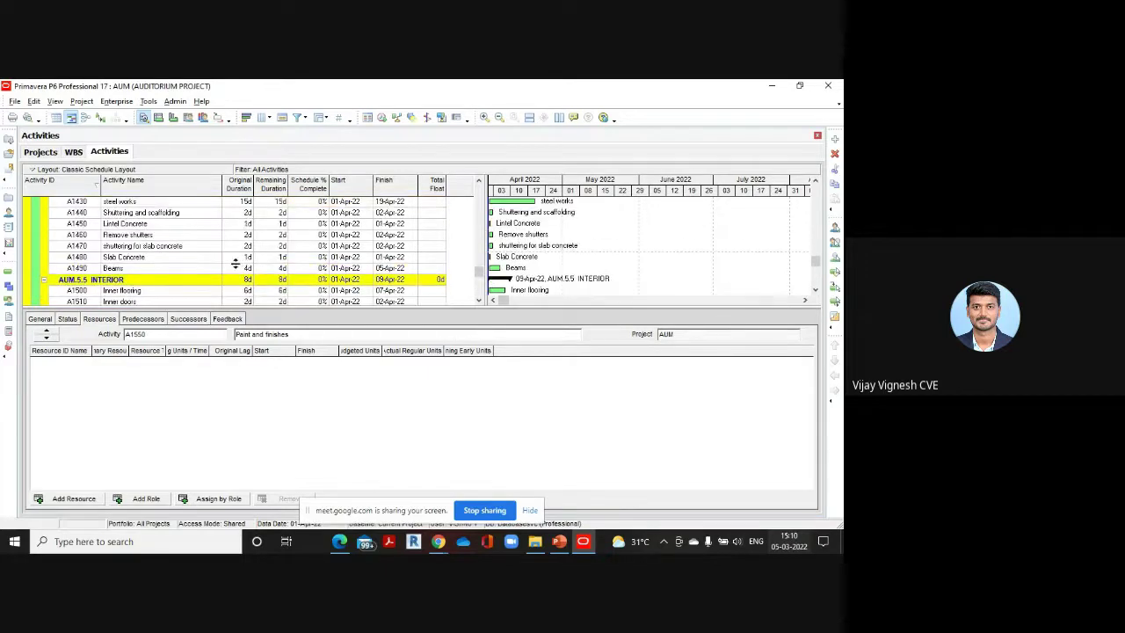
scroll(236, 264, up, 10)
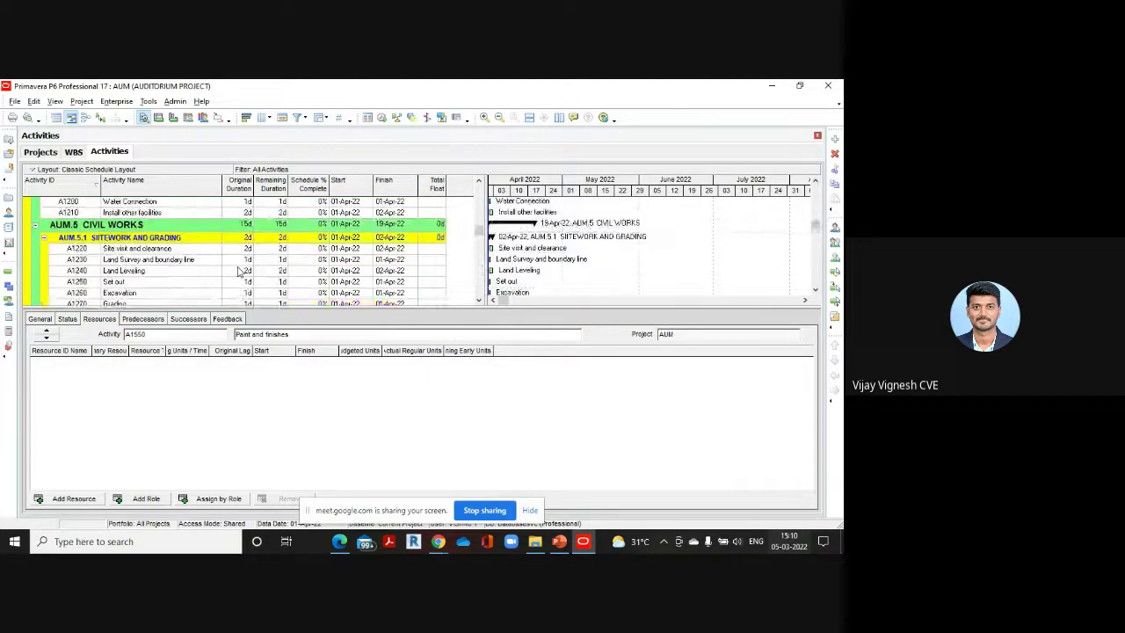
scroll(236, 270, up, 10)
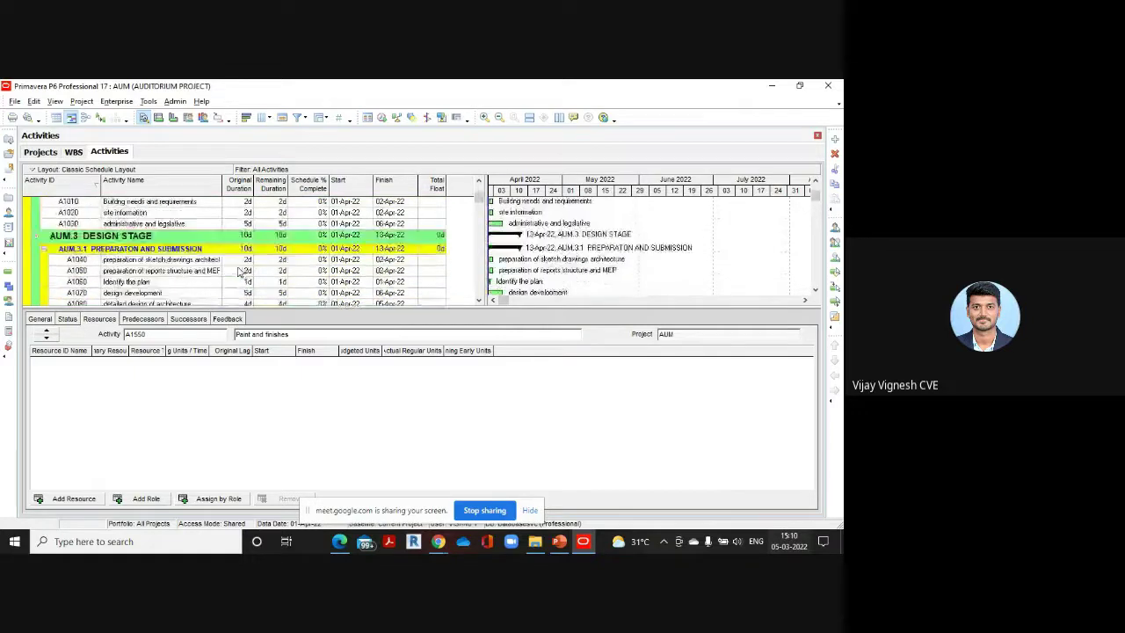
scroll(236, 271, down, 10)
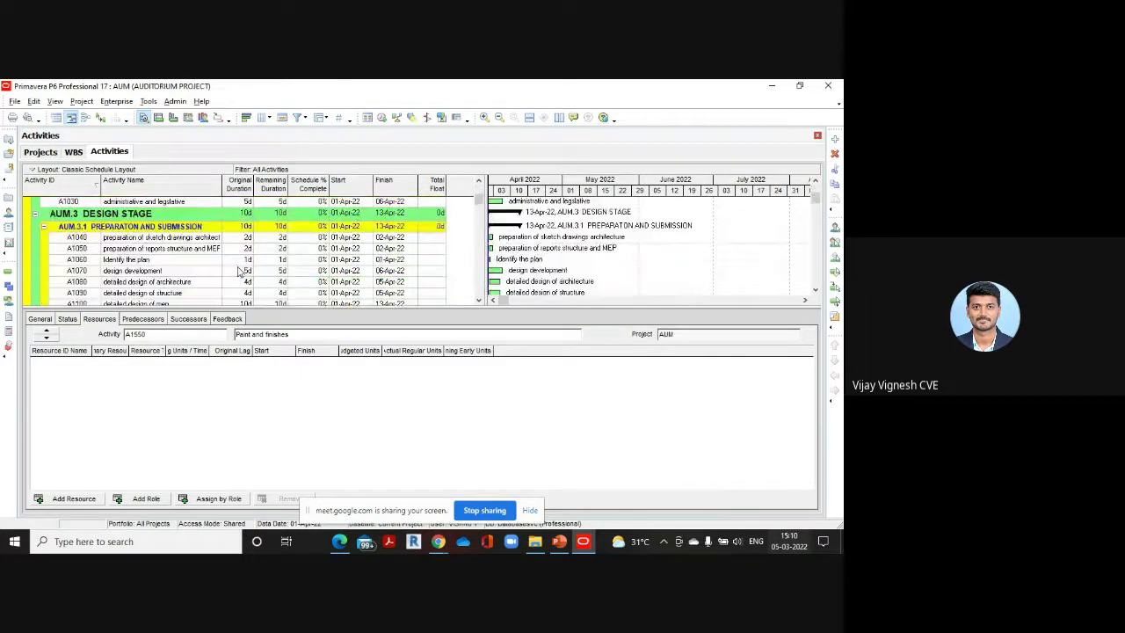
scroll(236, 271, down, 10)
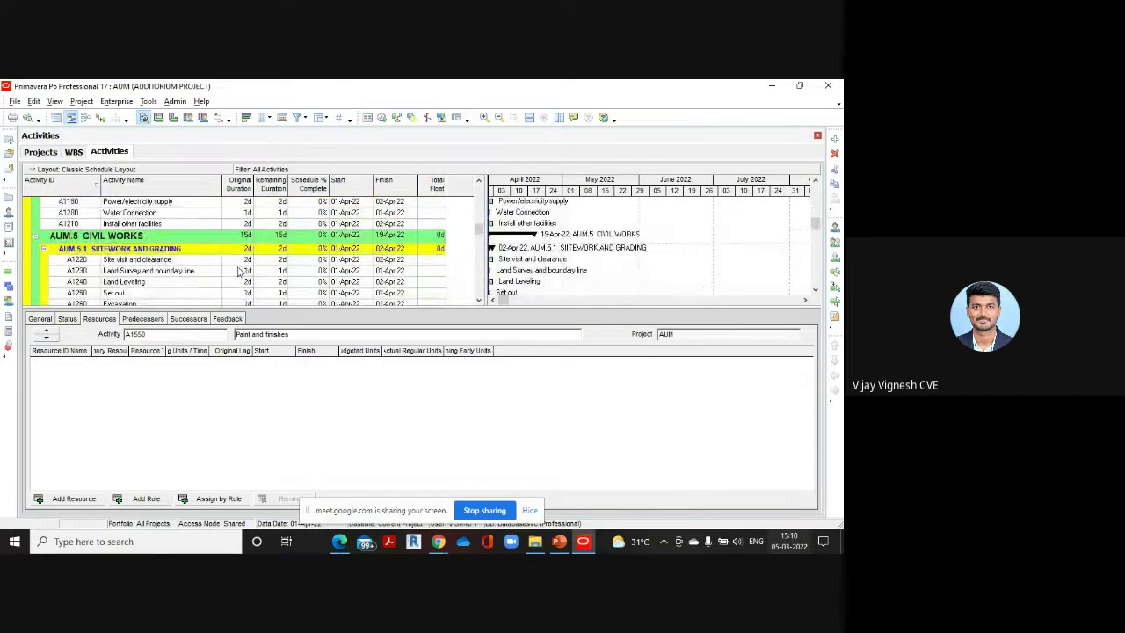
scroll(236, 271, down, 10)
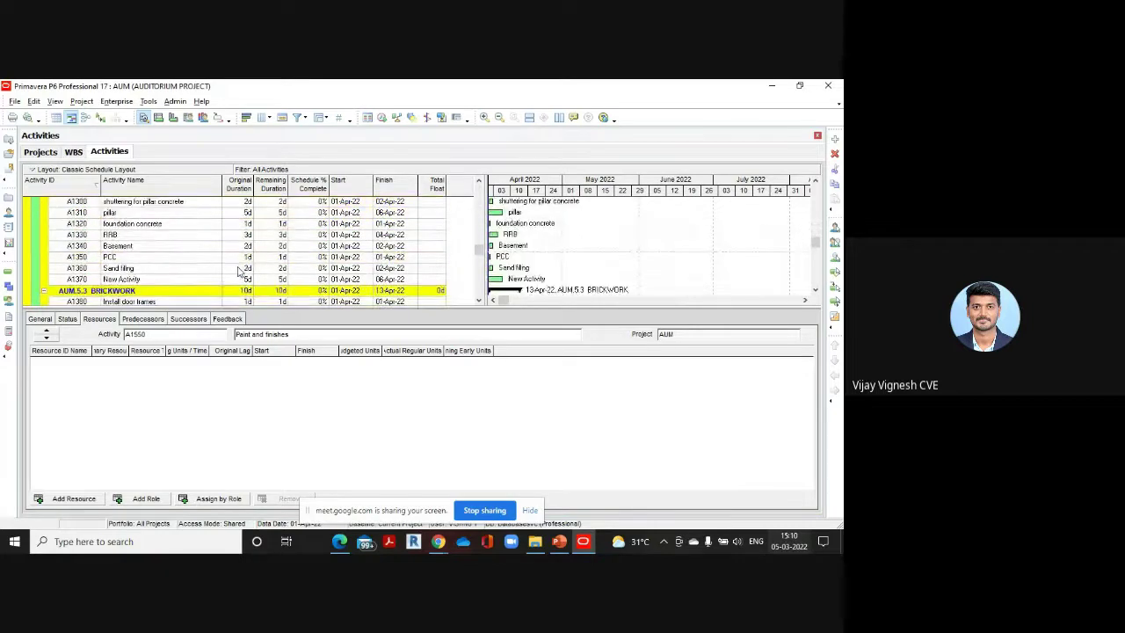
scroll(237, 270, down, 2)
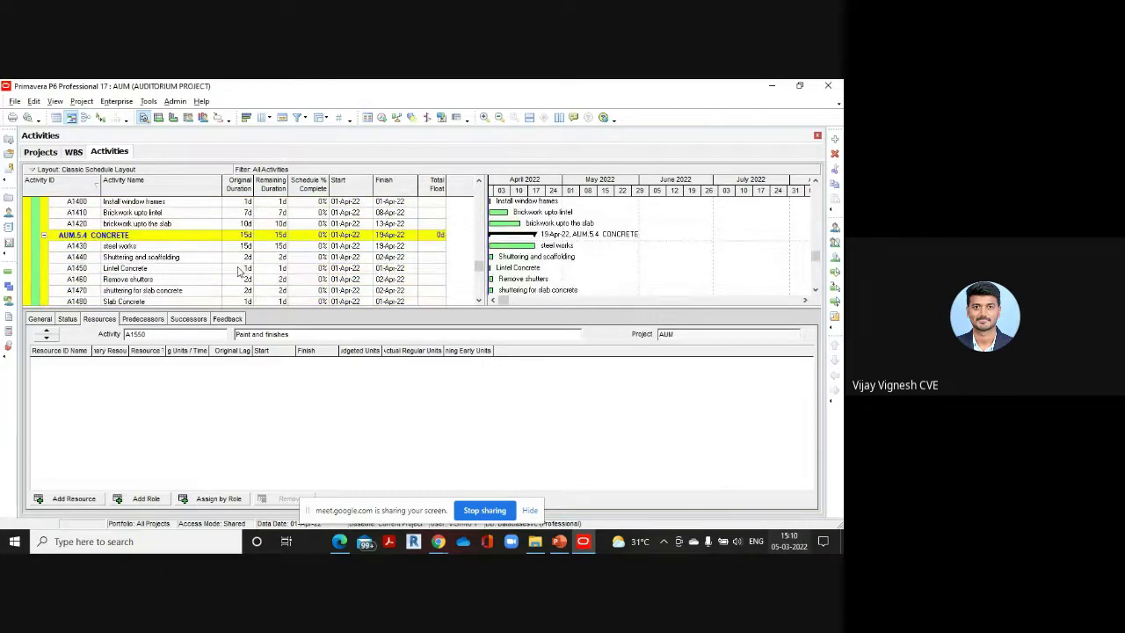
scroll(237, 271, down, 3)
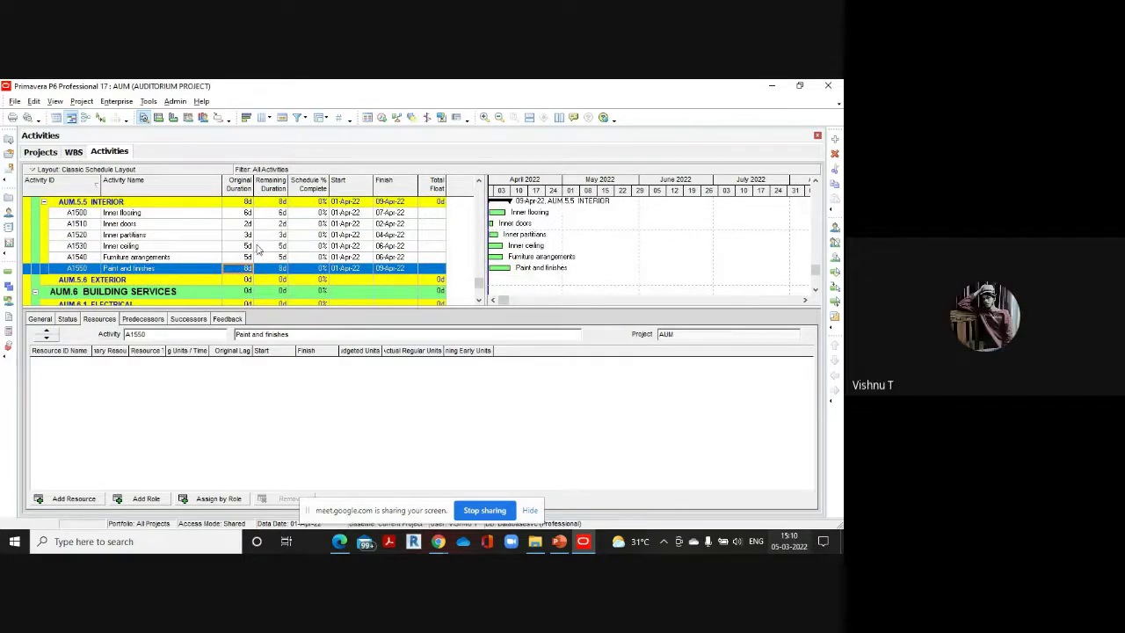
scroll(258, 248, down, 1)
scroll(257, 248, up, 1)
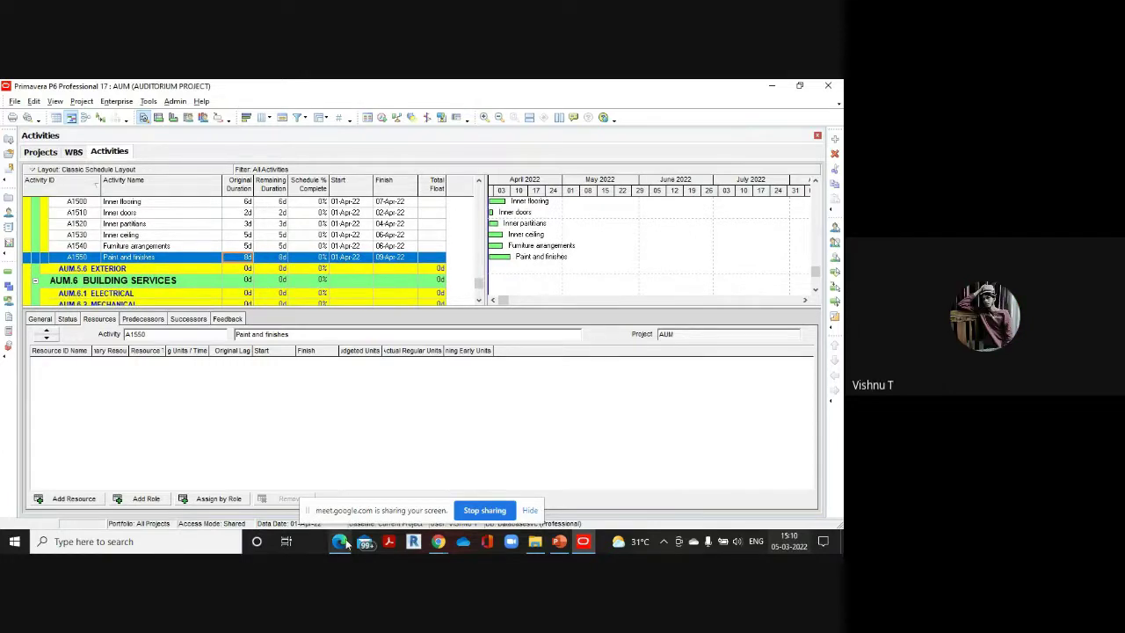
Read the Exterior and Electrical activities in the reference PDF, then return to P6
mouse_move(345, 543)
click(339, 458)
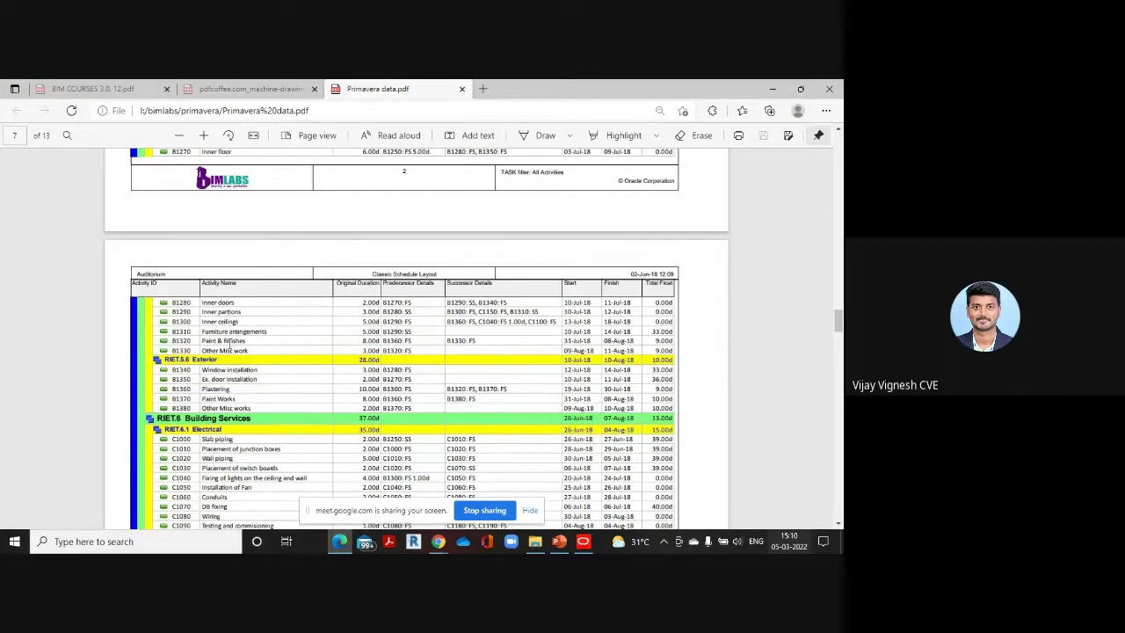
scroll(246, 350, down, 1)
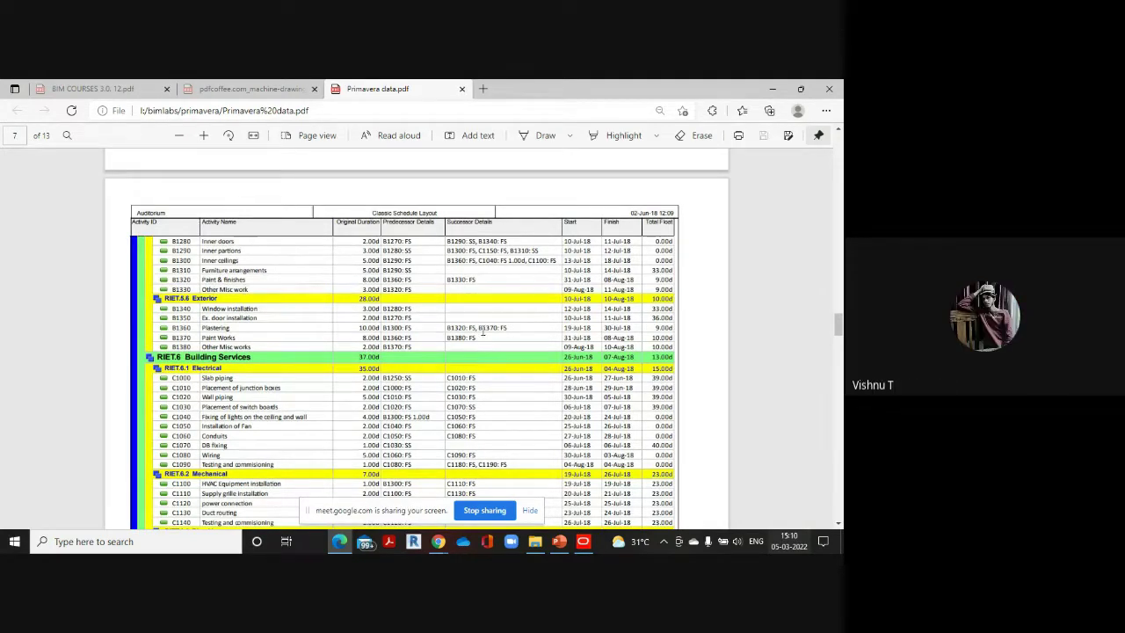
mouse_move(573, 544)
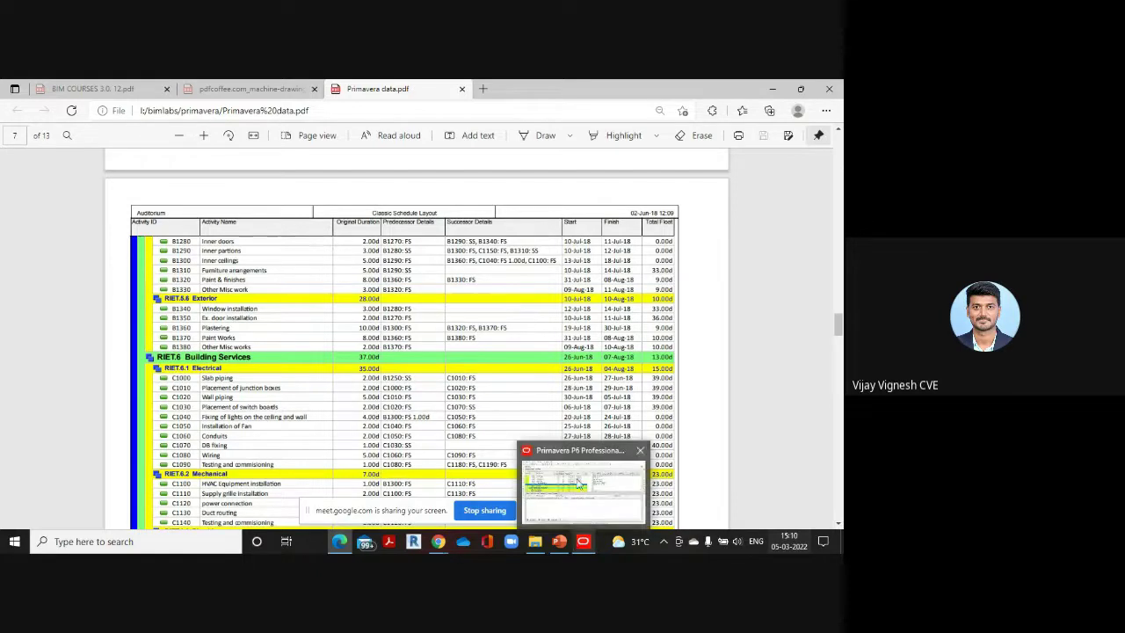
click(578, 507)
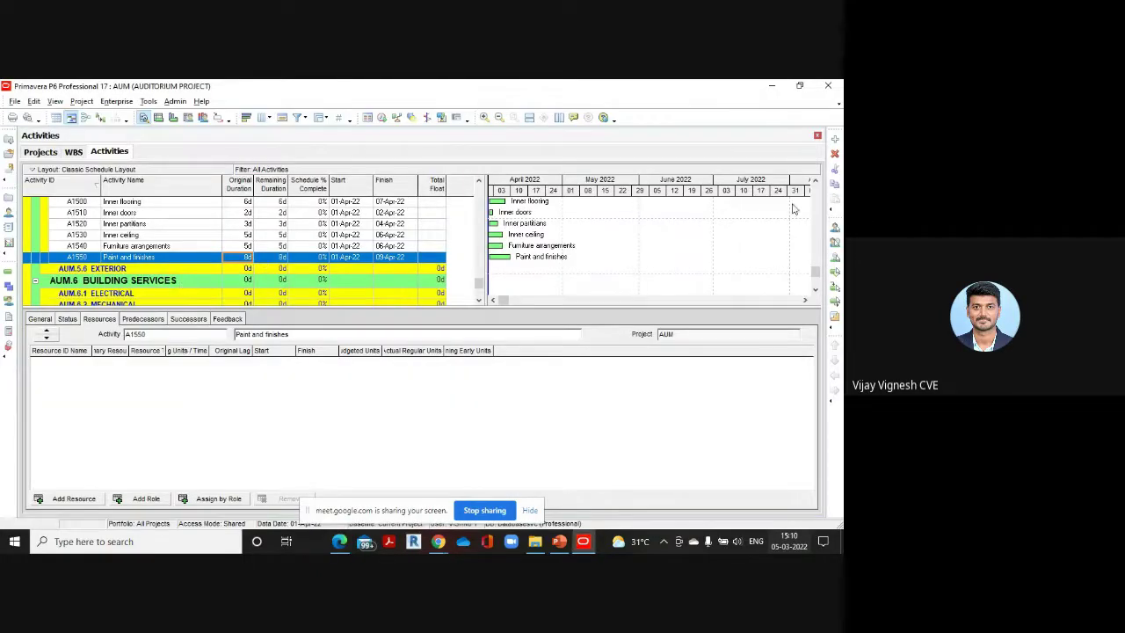
Add activity A1560 after Paint and finishes and name it 'Other misc works'
click(836, 139)
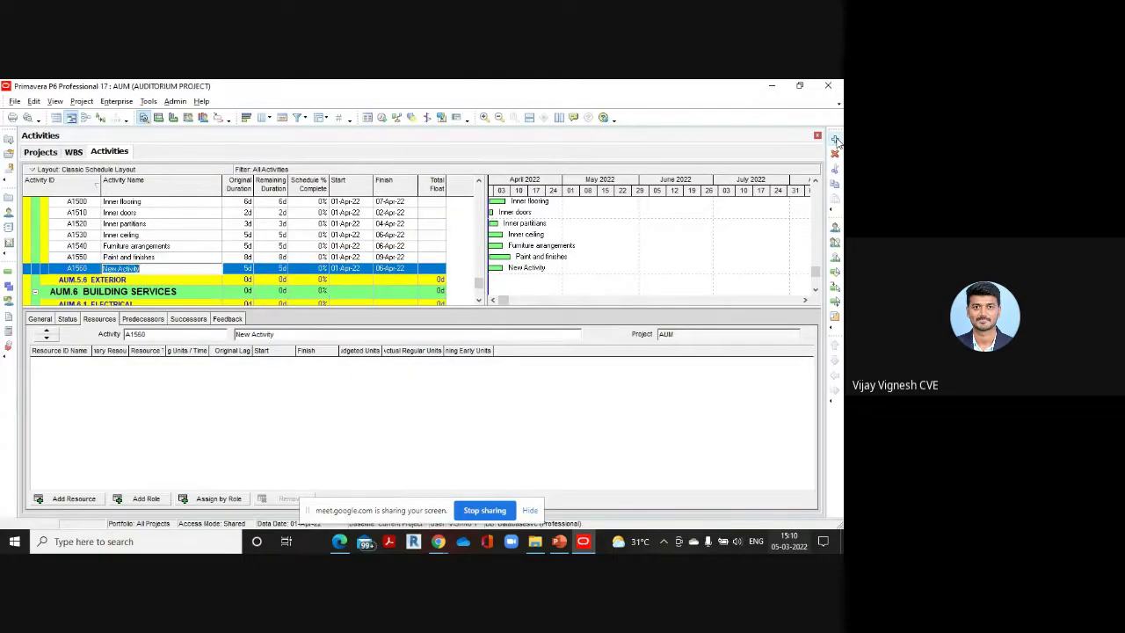
key(BackSpace)
text(Other misc)
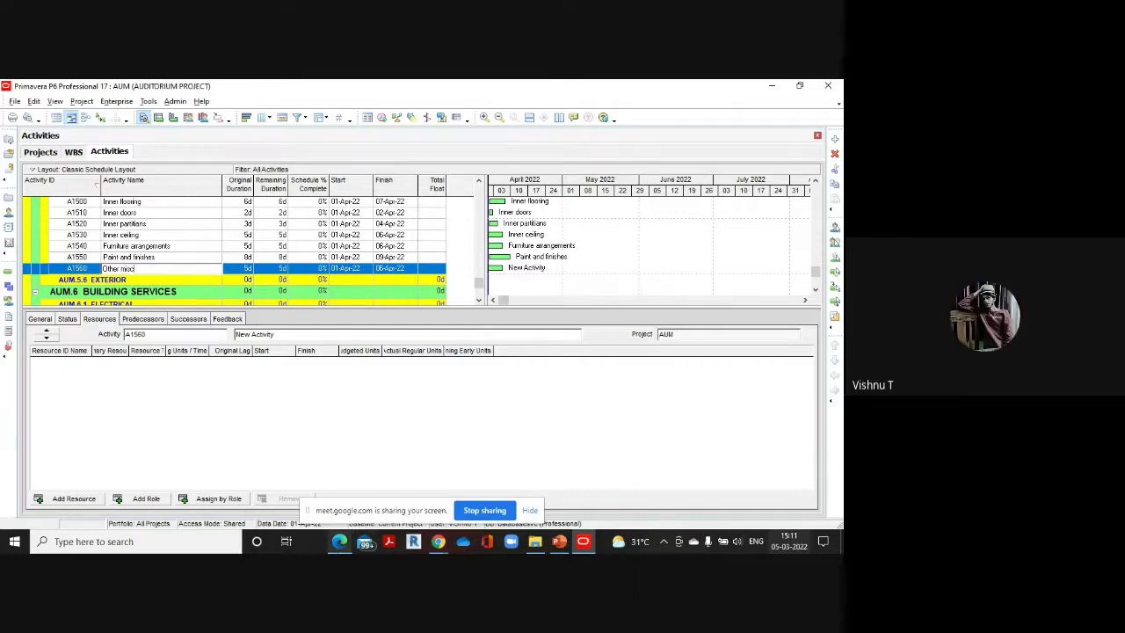
mouse_move(340, 542)
click(347, 508)
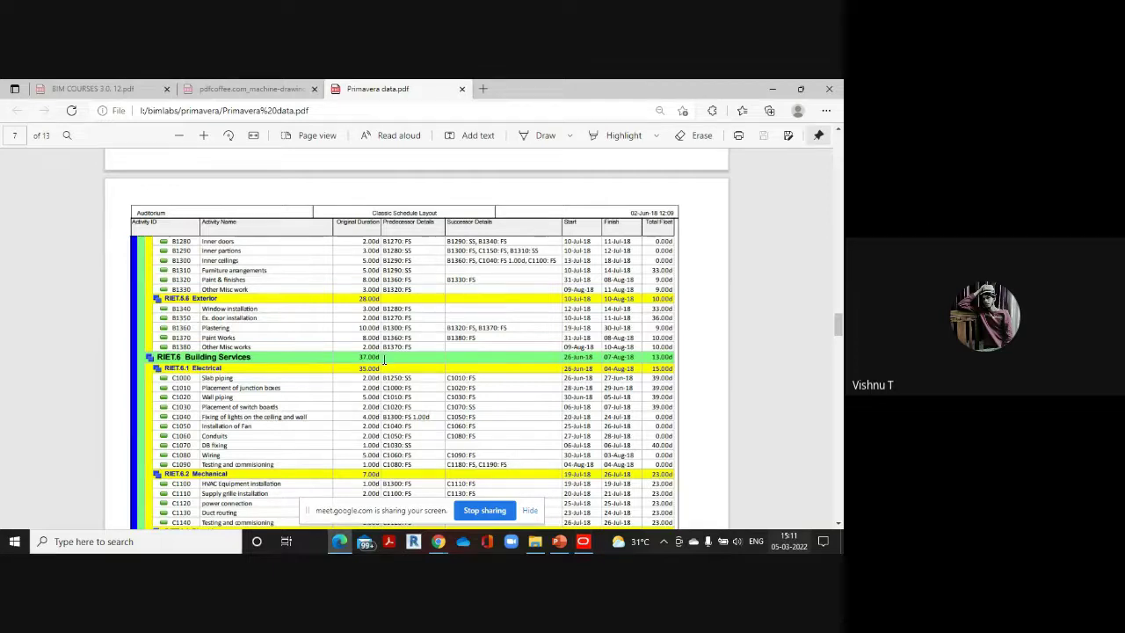
mouse_move(582, 539)
click(580, 502)
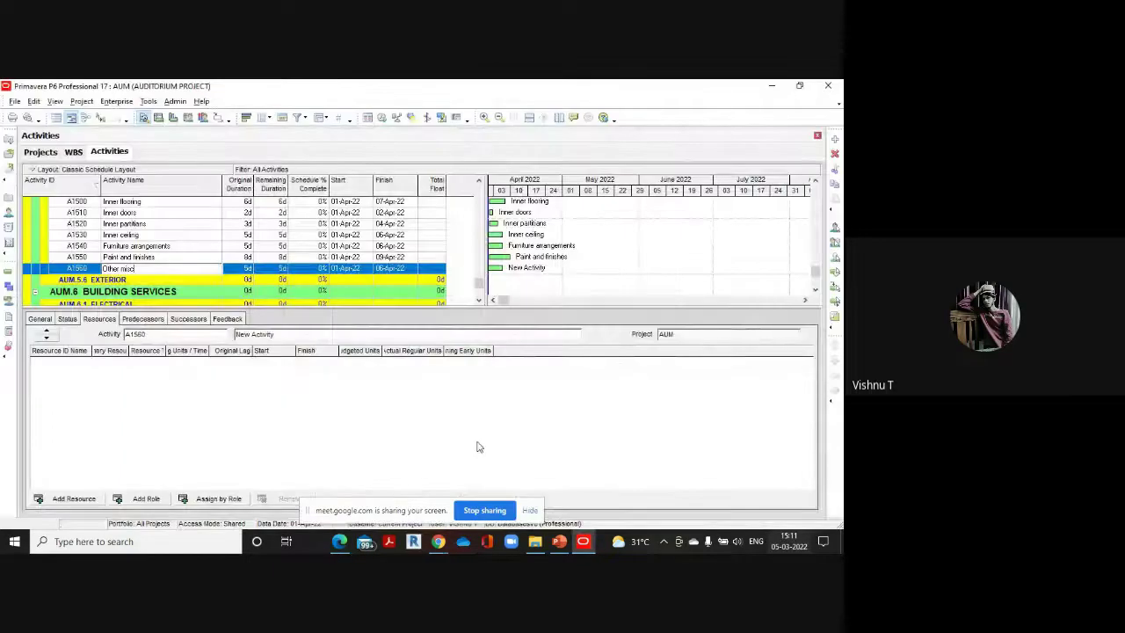
text(works)
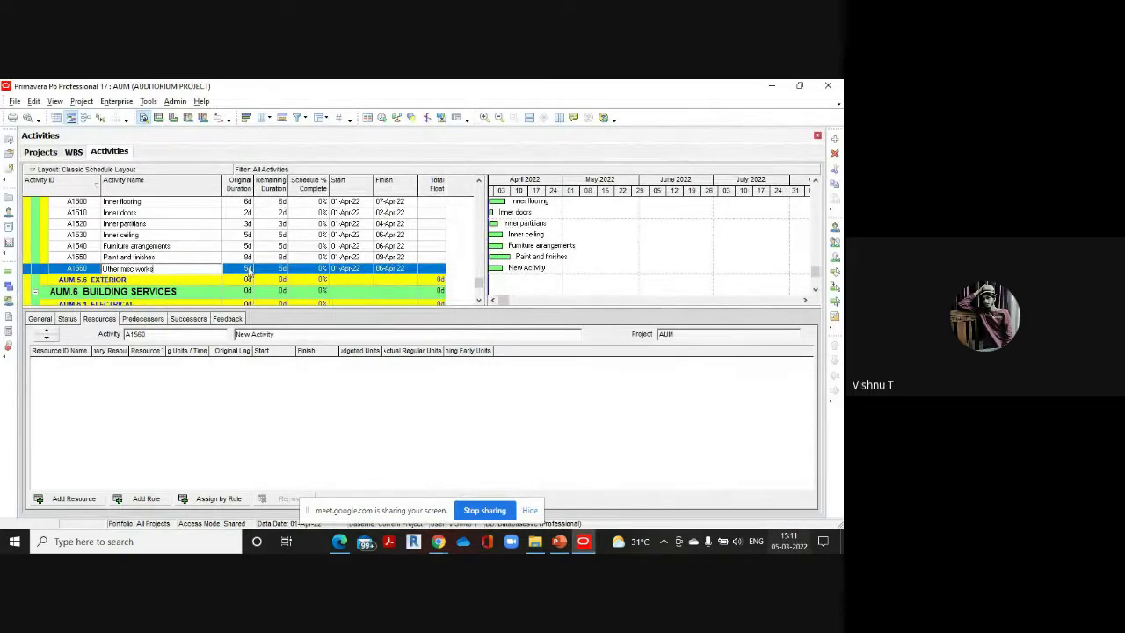
Give Other misc works a 2-day original duration, verified in the reference PDF
click(248, 268)
text(2)
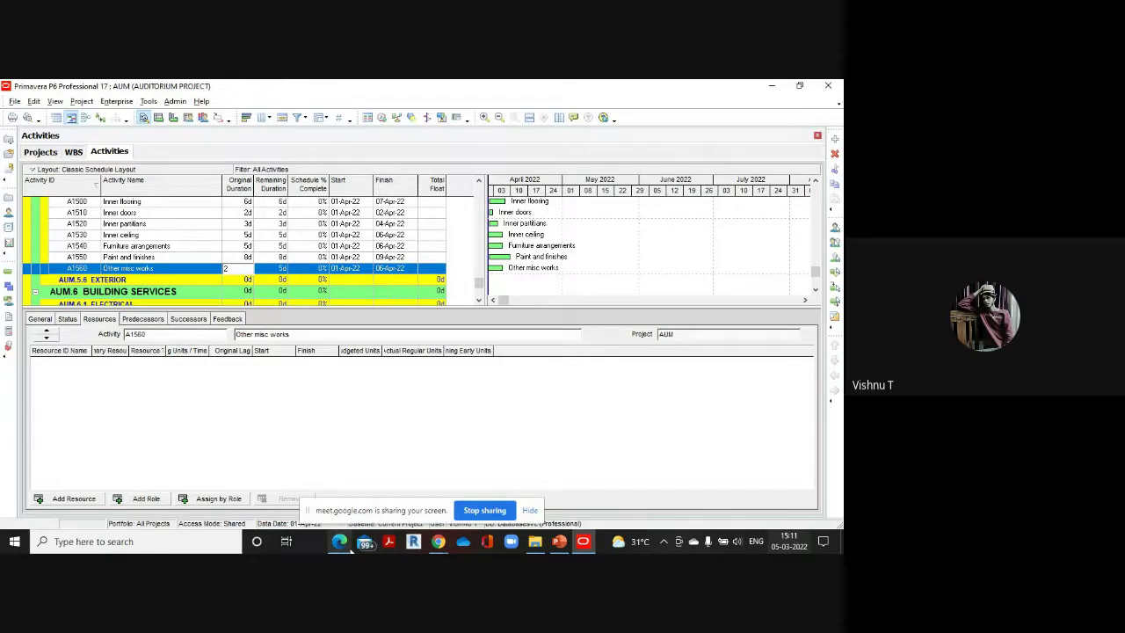
click(339, 522)
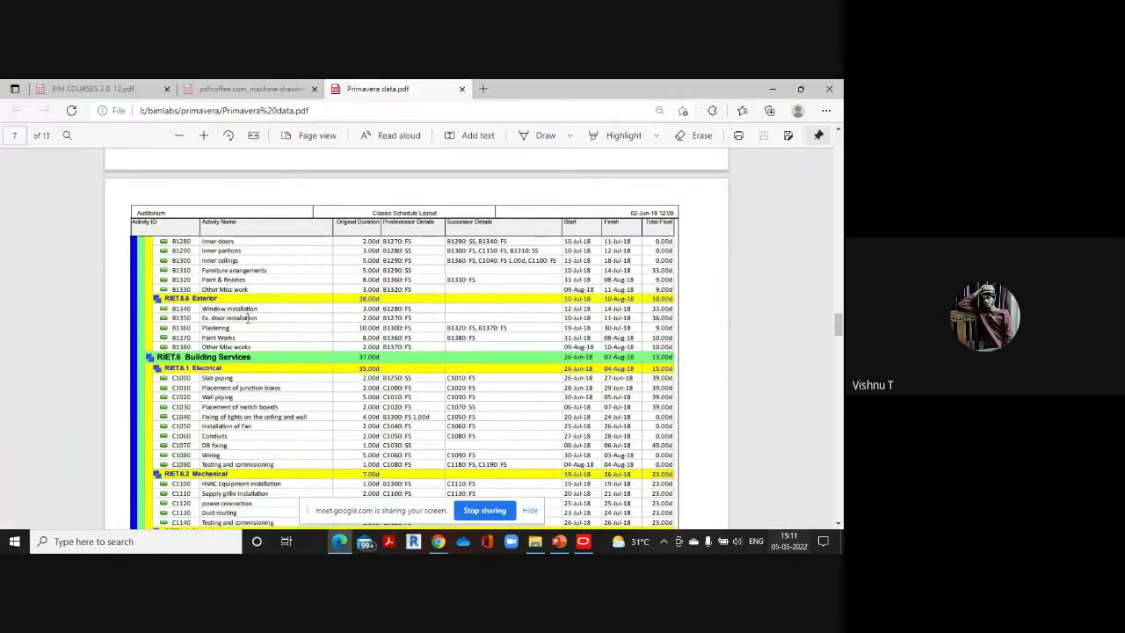
scroll(248, 318, down, 1)
scroll(247, 318, down, 1)
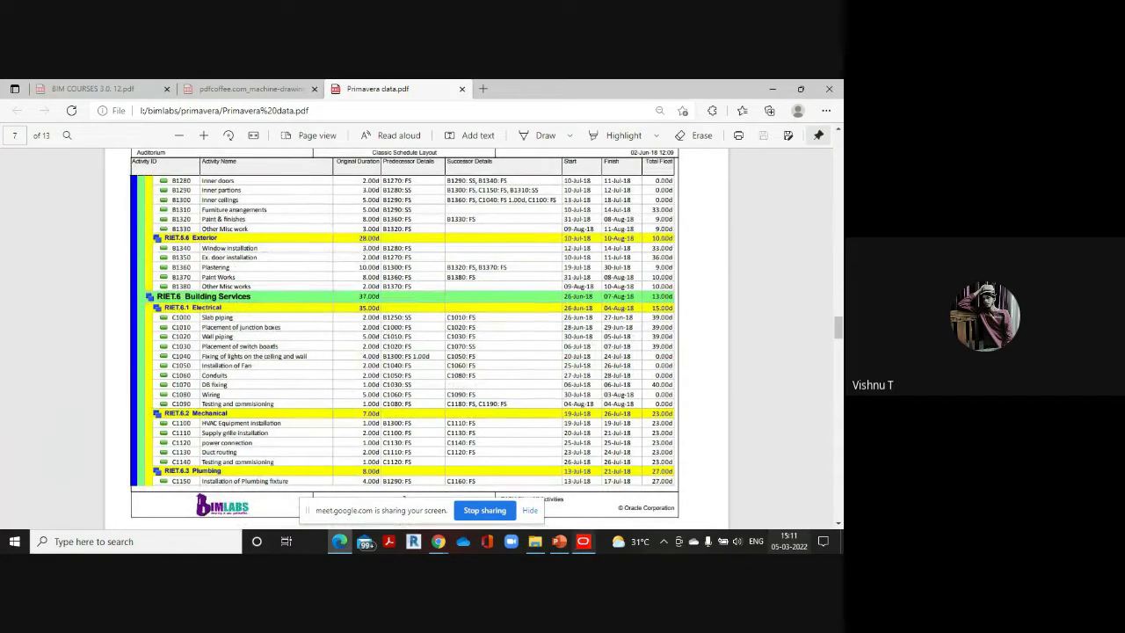
click(583, 541)
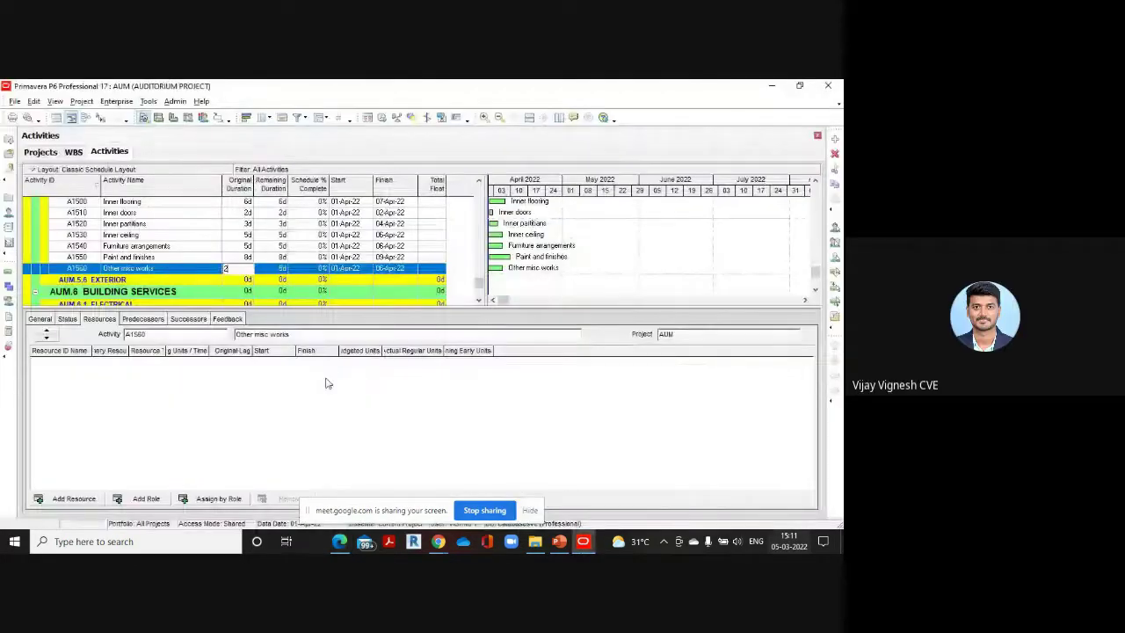
click(230, 278)
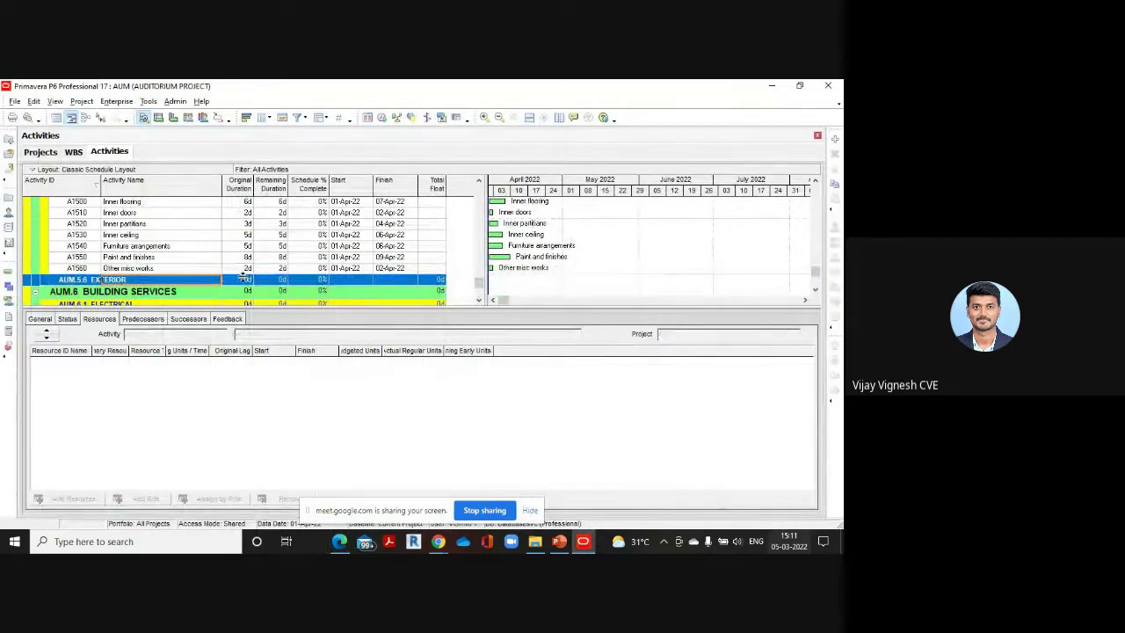
Scroll Primavera data.pdf back to page 7's Exterior and Electrical activity table
click(339, 541)
scroll(184, 384, down, 4)
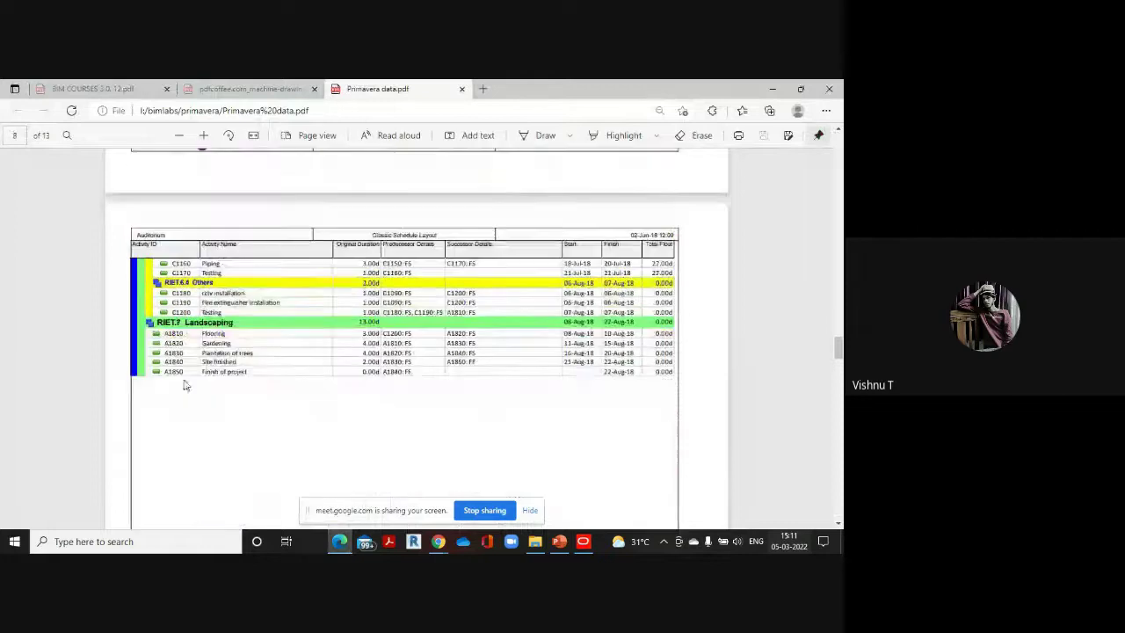
scroll(279, 398, up, 1)
scroll(286, 400, up, 3)
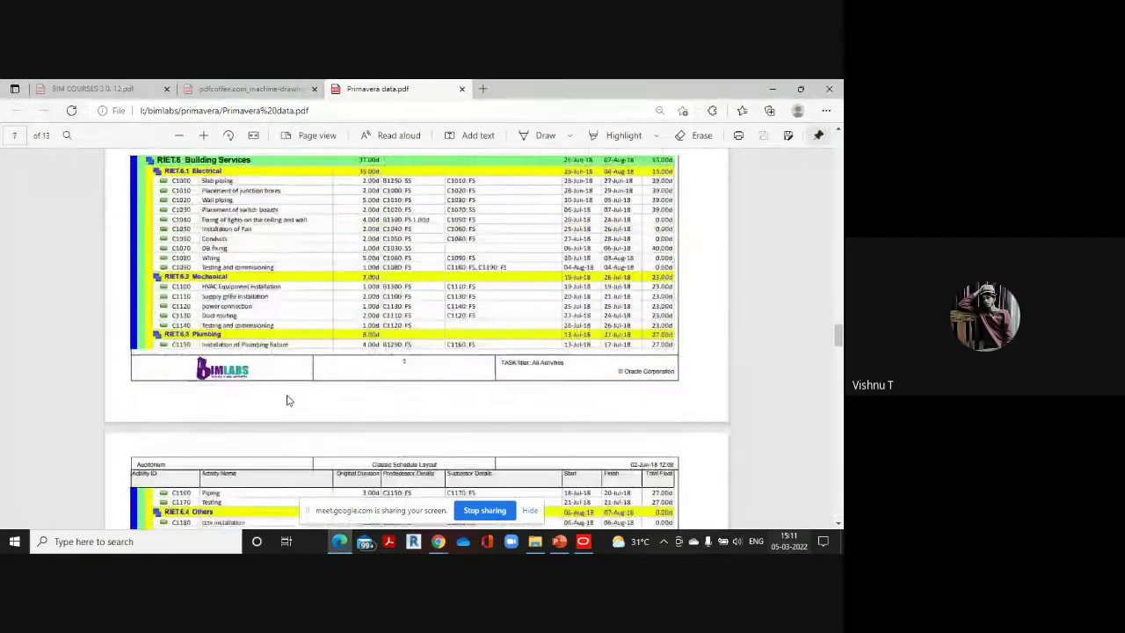
scroll(286, 401, up, 1)
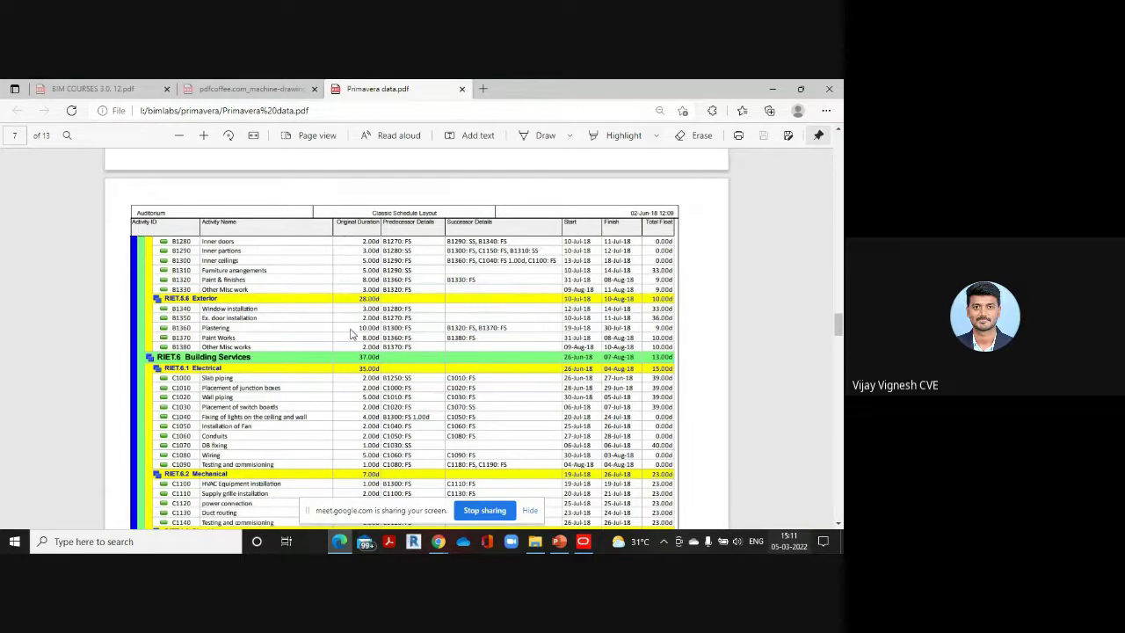
scroll(453, 363, up, 3)
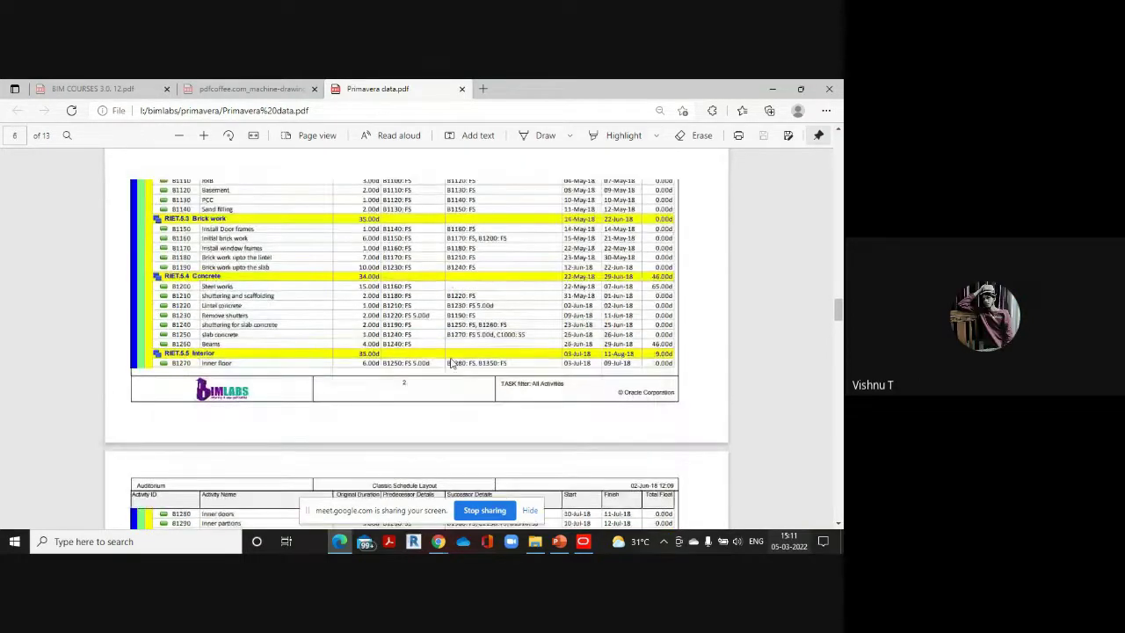
scroll(453, 363, up, 8)
scroll(410, 260, down, 2)
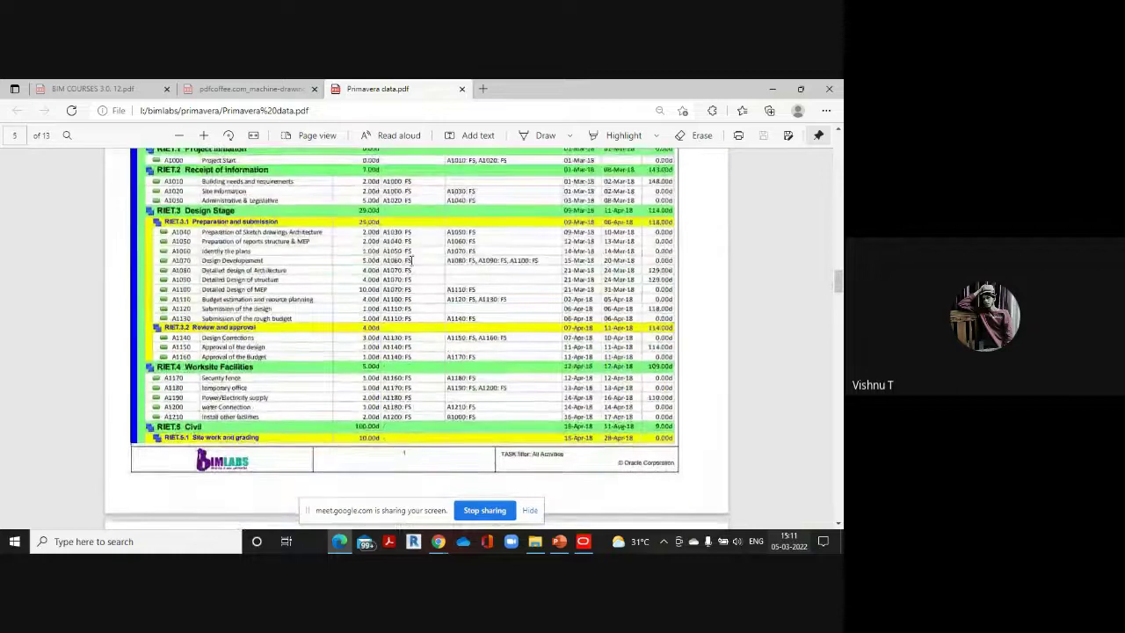
scroll(410, 260, up, 1)
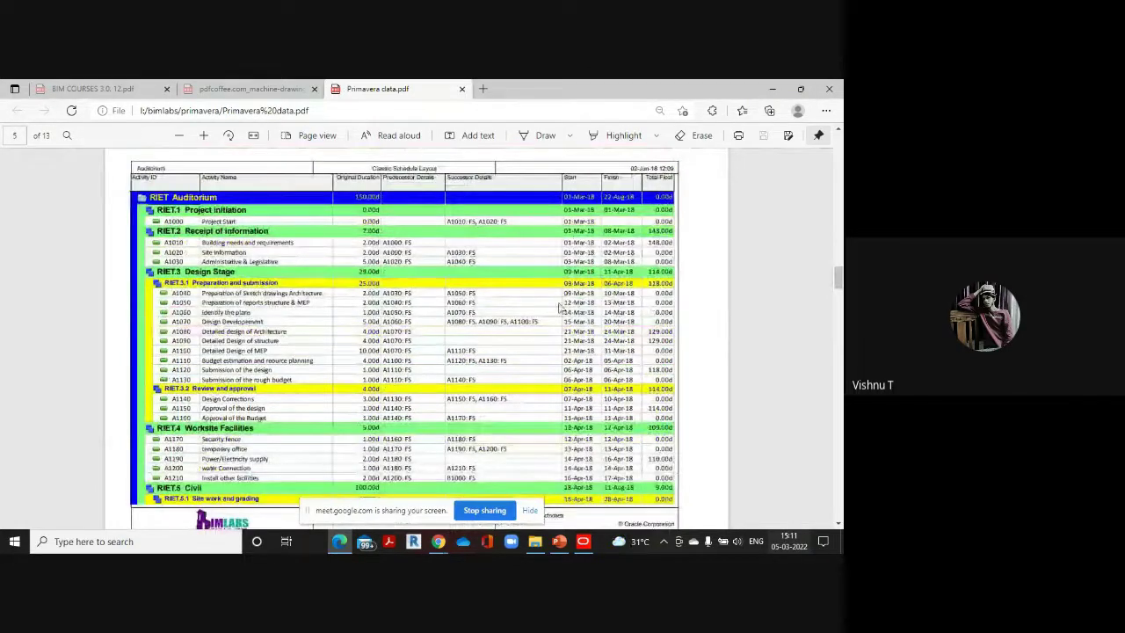
scroll(427, 348, down, 6)
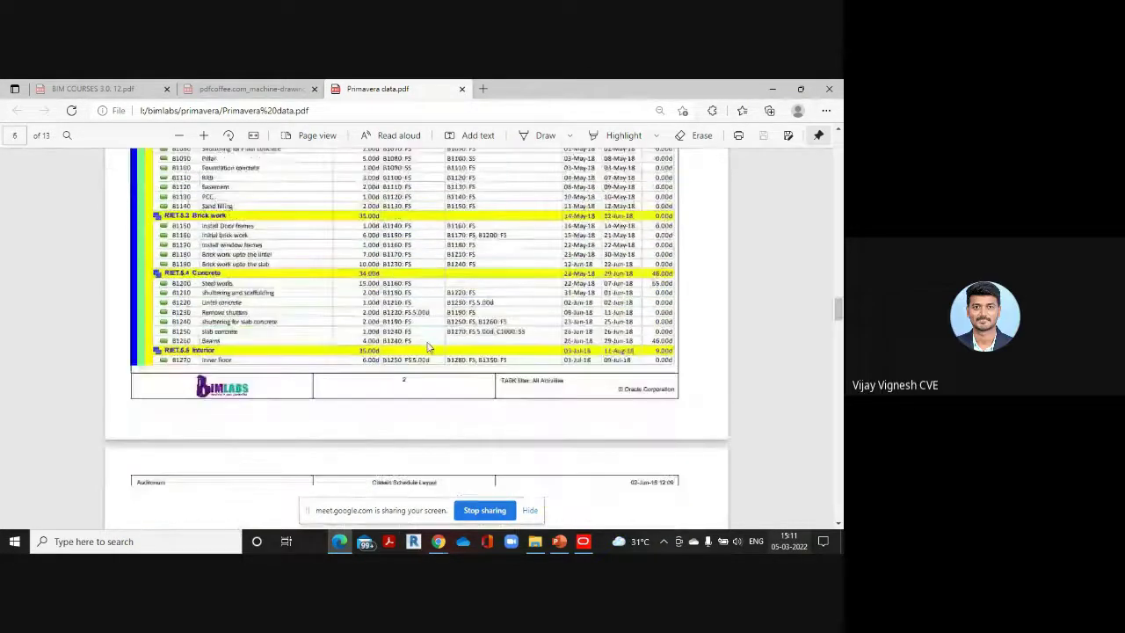
scroll(428, 347, down, 4)
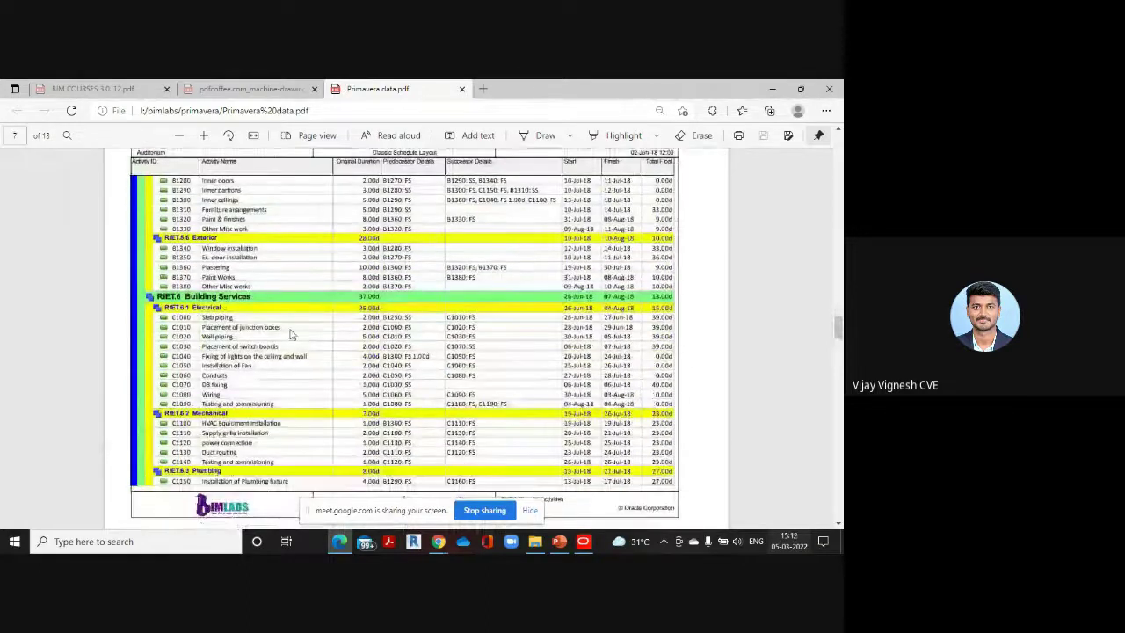
scroll(334, 331, up, 1)
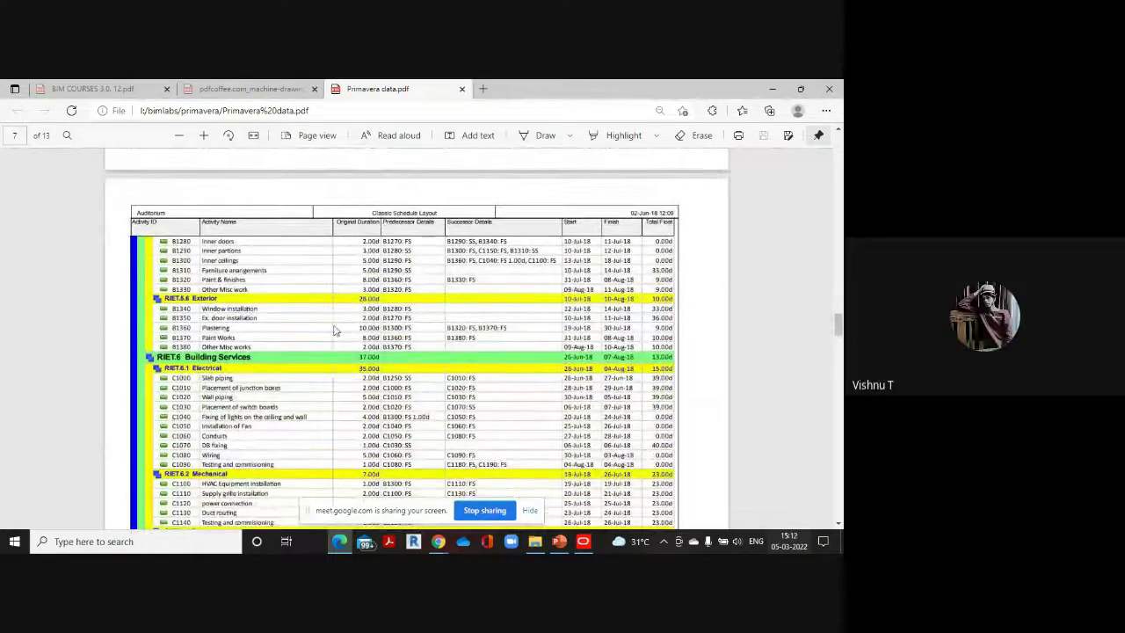
Add 'window installation' under AUM.5.6 EXTERIOR with a 3-day original duration
mouse_move(583, 541)
click(554, 494)
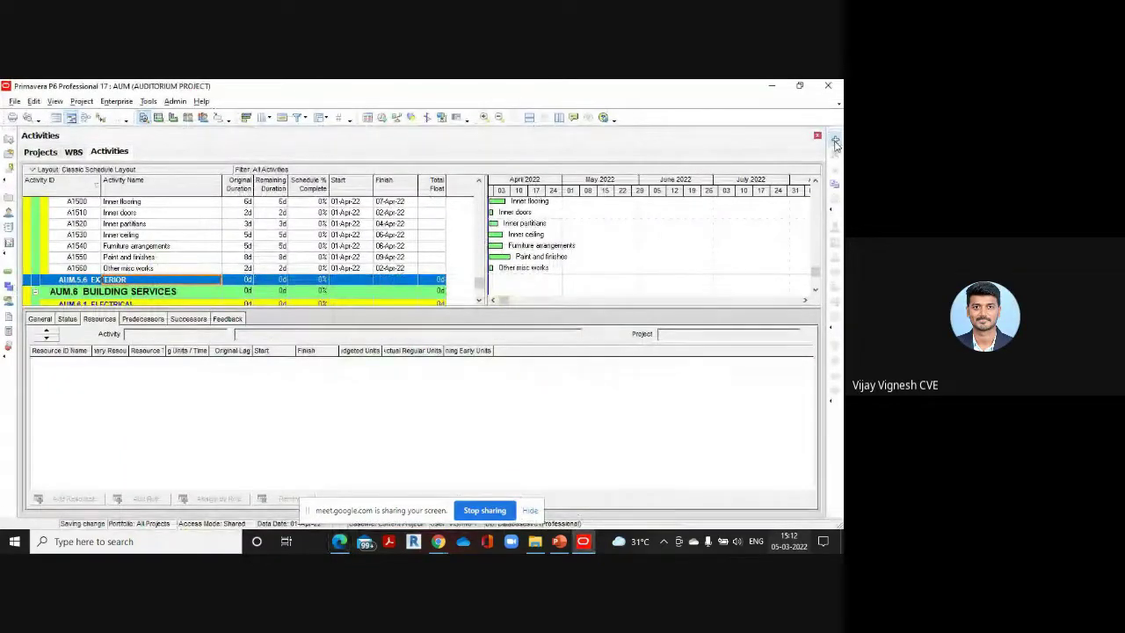
click(835, 140)
text(wi)
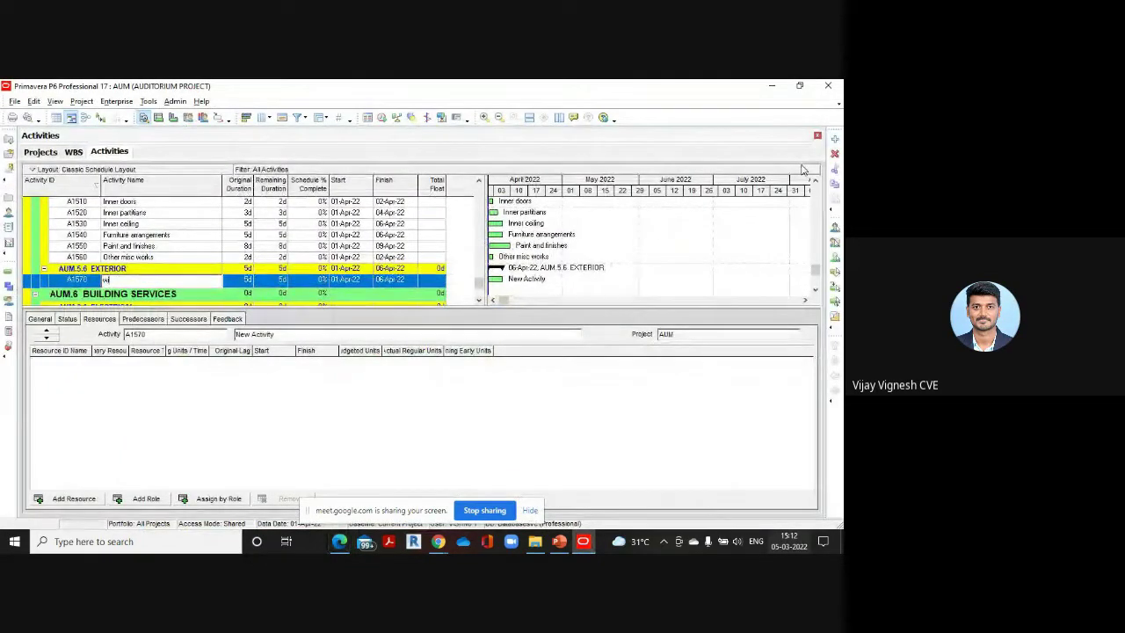
text(ndow in)
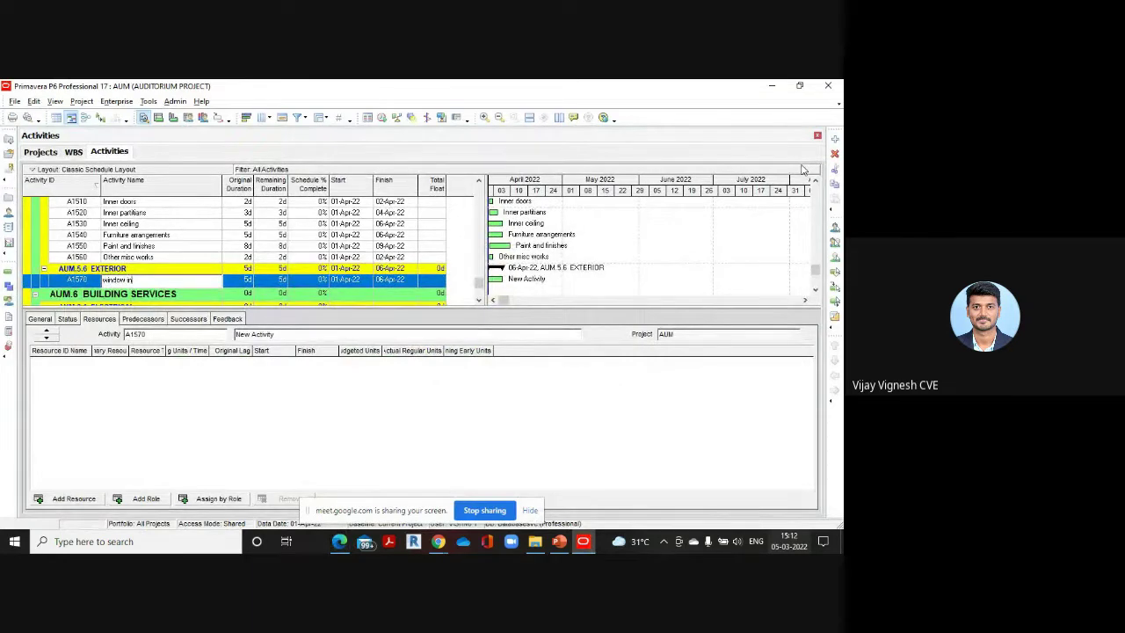
text(stall)
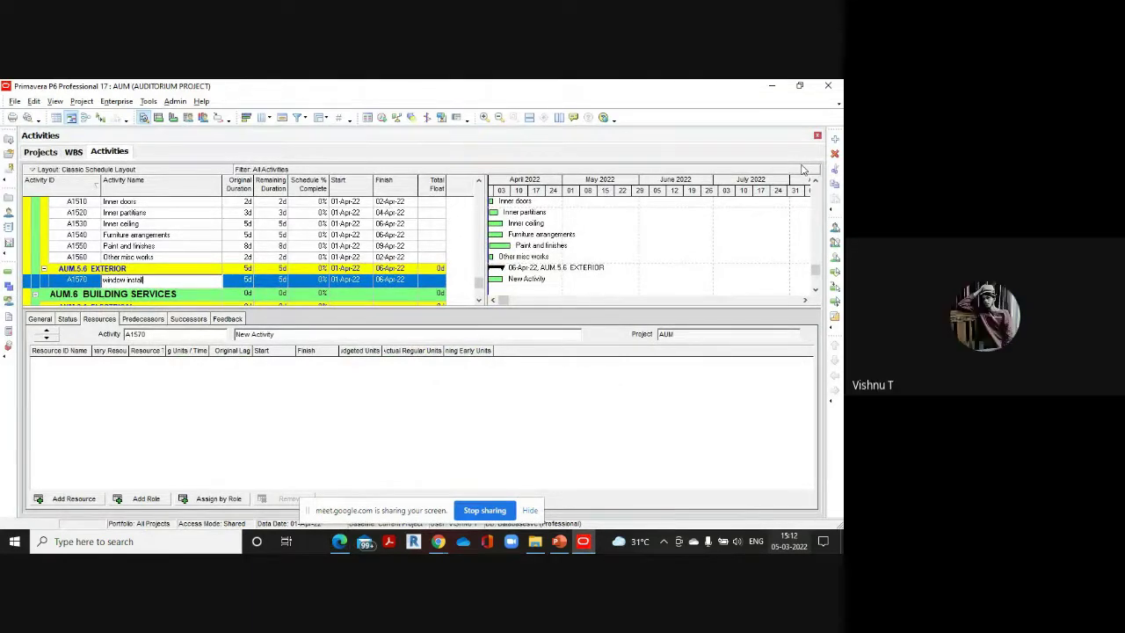
text(ation)
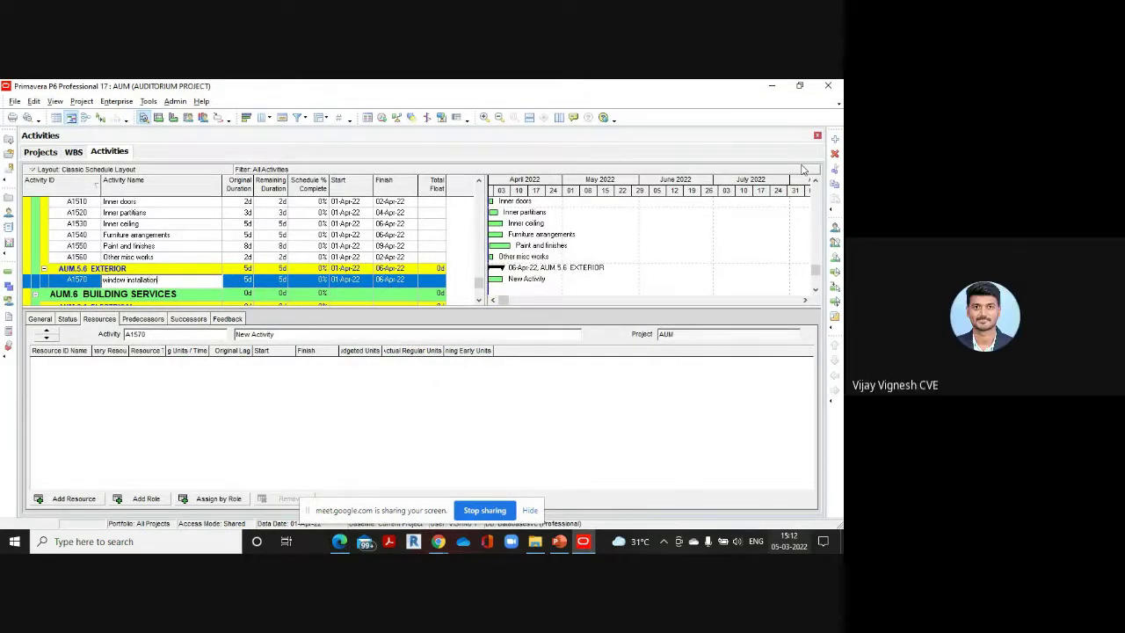
click(240, 281)
text(3)
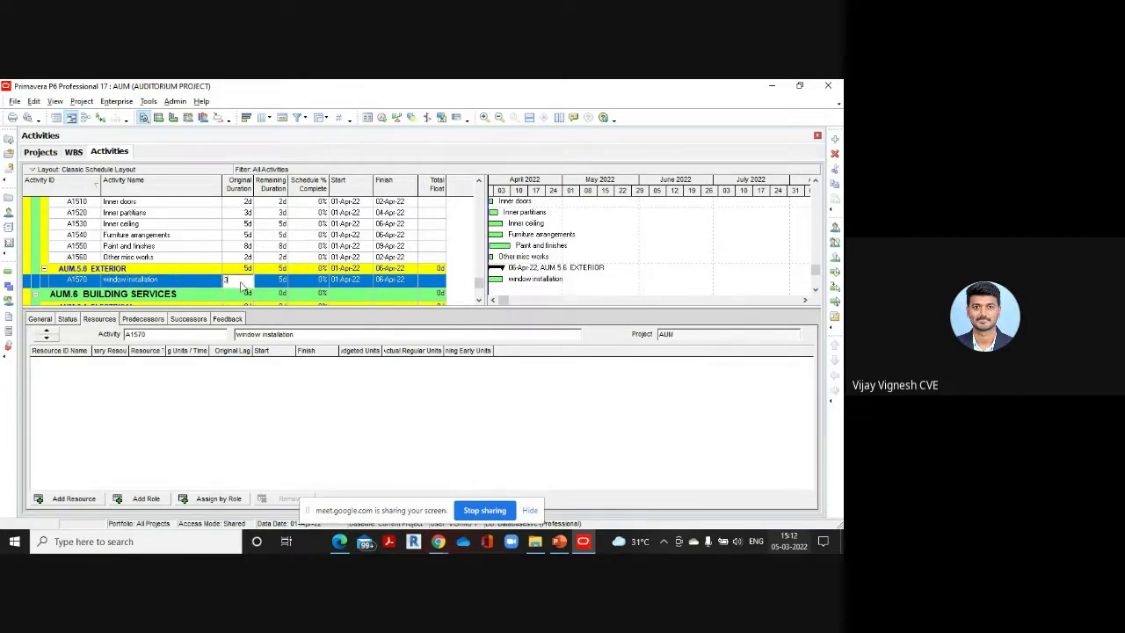
click(339, 541)
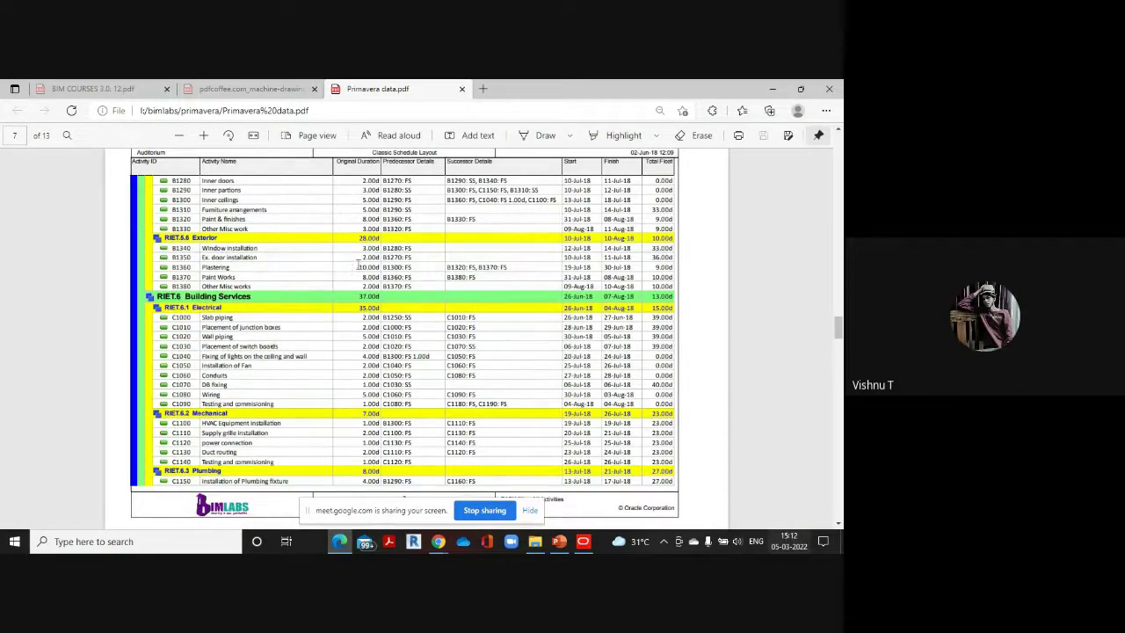
mouse_move(582, 542)
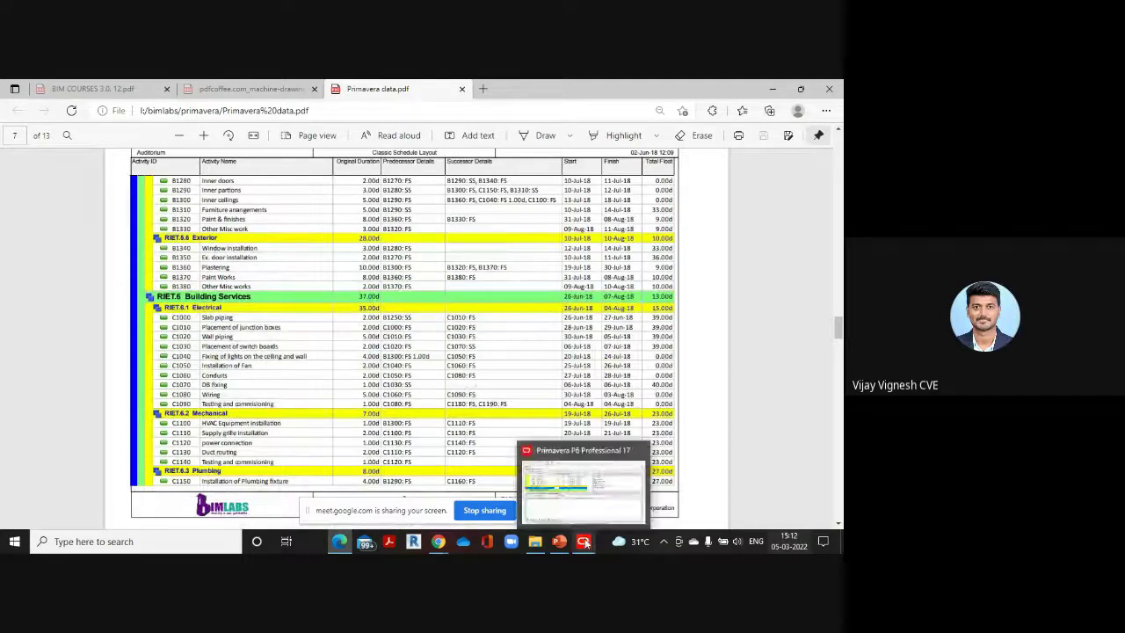
click(593, 501)
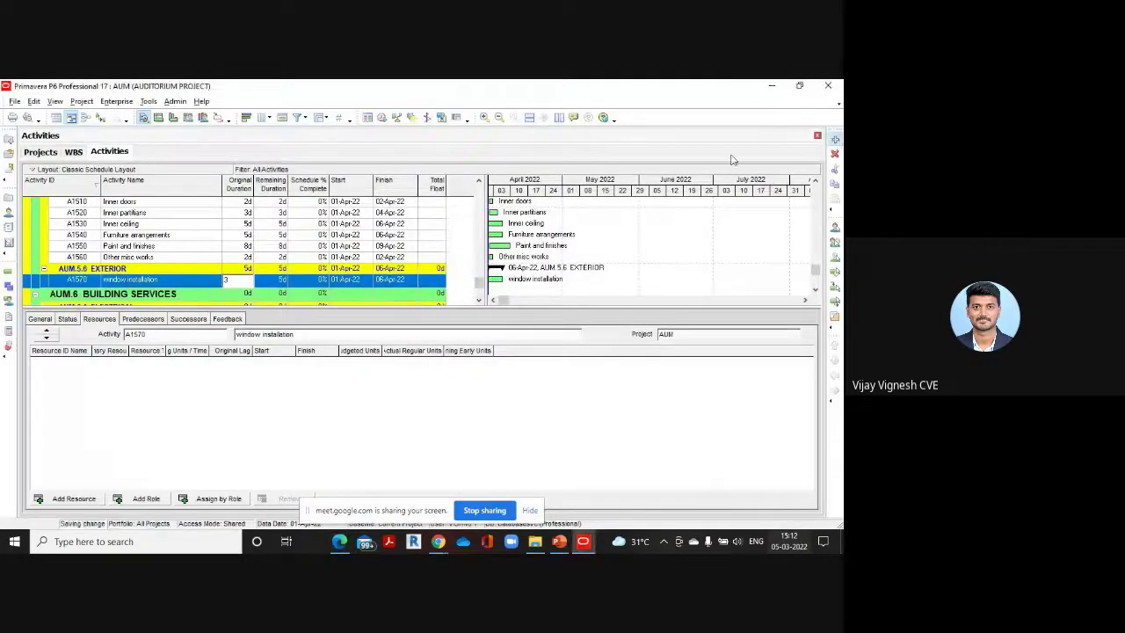
Add 'ex door installation' with a 2-day original duration
click(835, 138)
text(e)
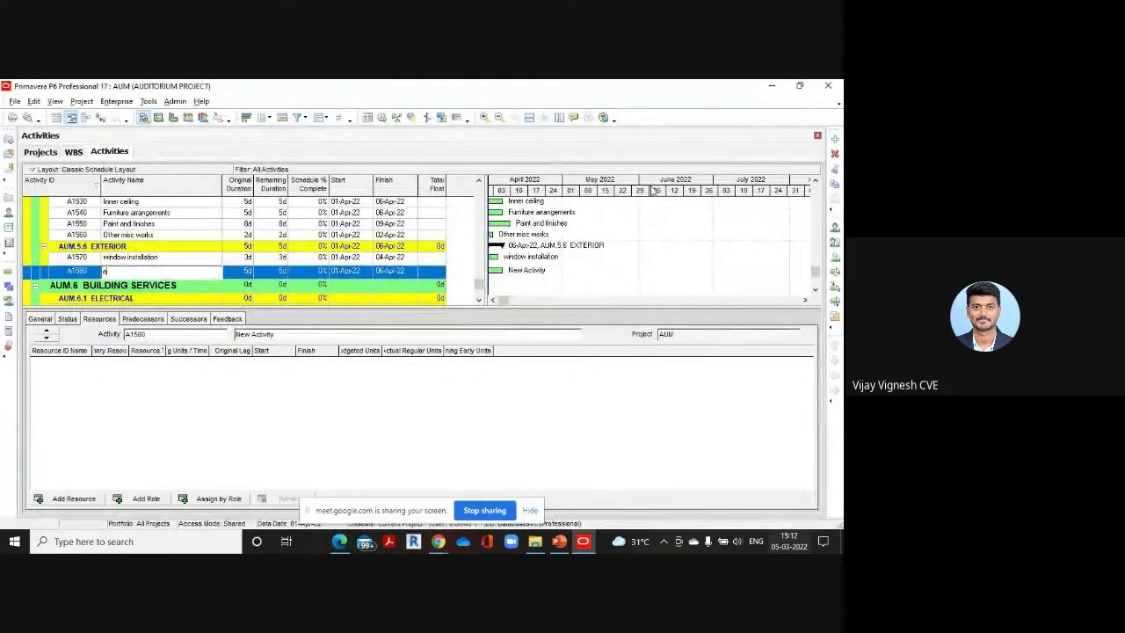
text(x door installation)
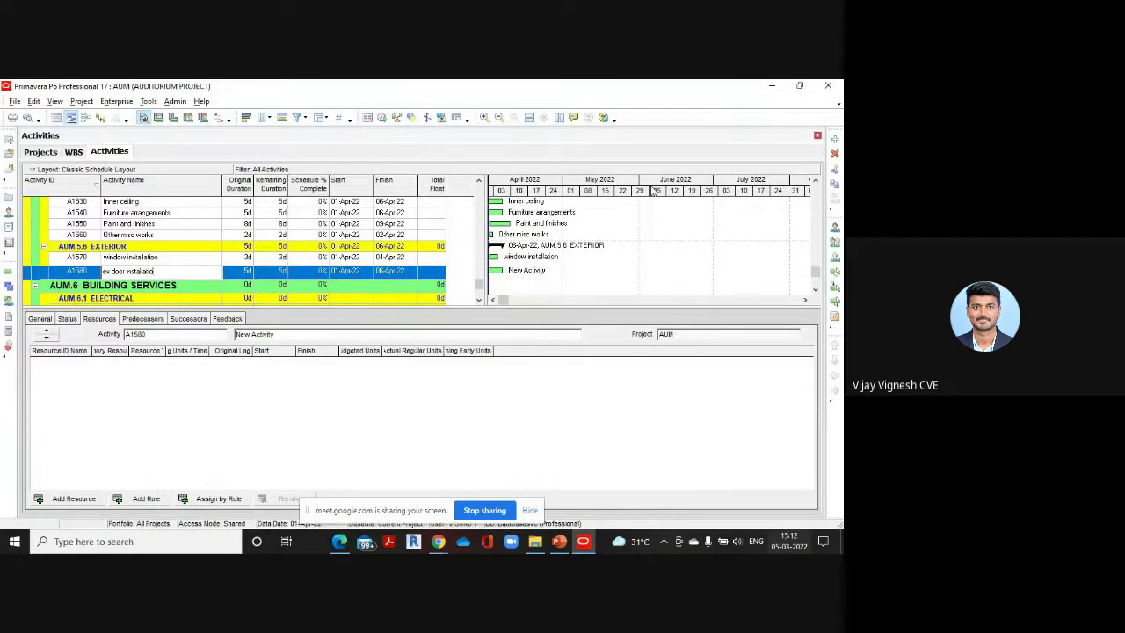
click(246, 275)
text(2)
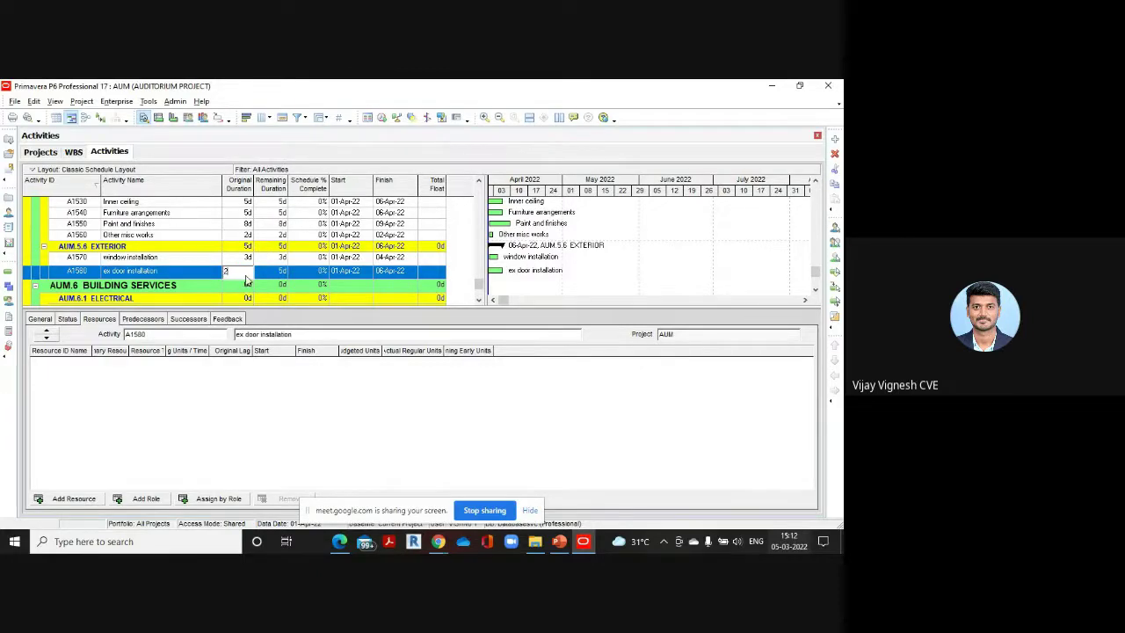
click(835, 138)
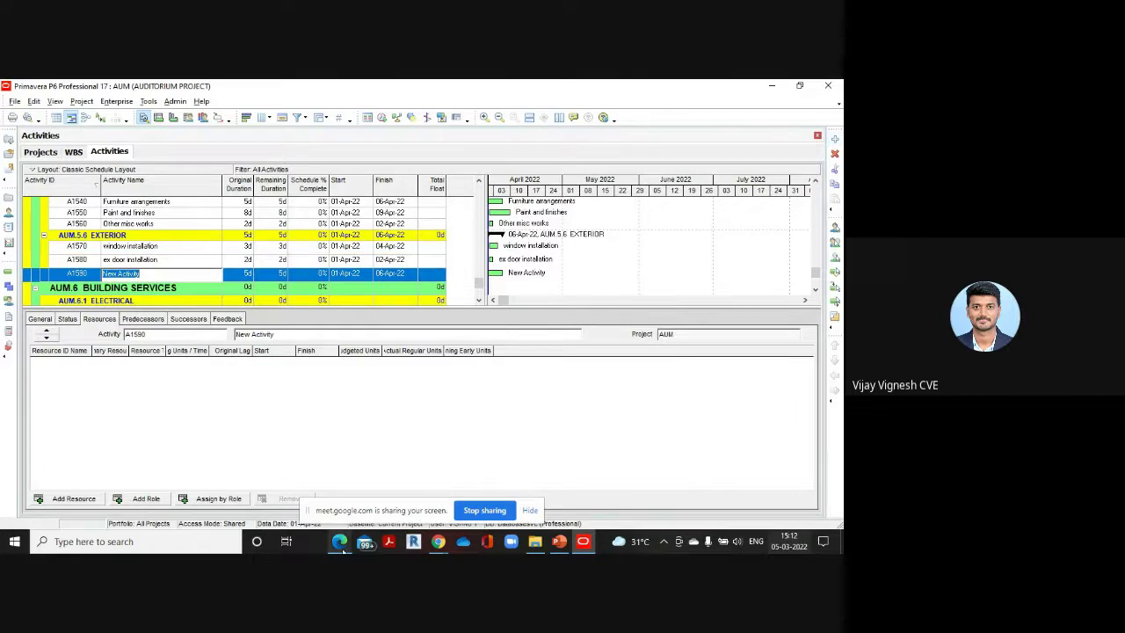
Add 'Plastering' with a 10-day original duration, checking the PDF durations
mouse_move(342, 544)
click(342, 498)
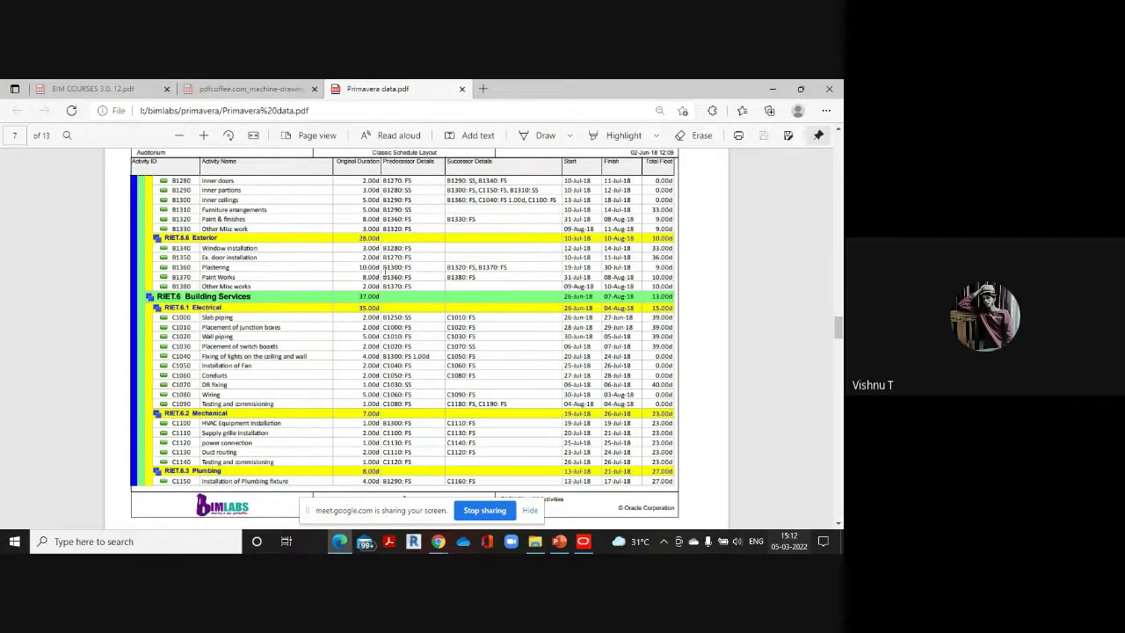
mouse_move(582, 540)
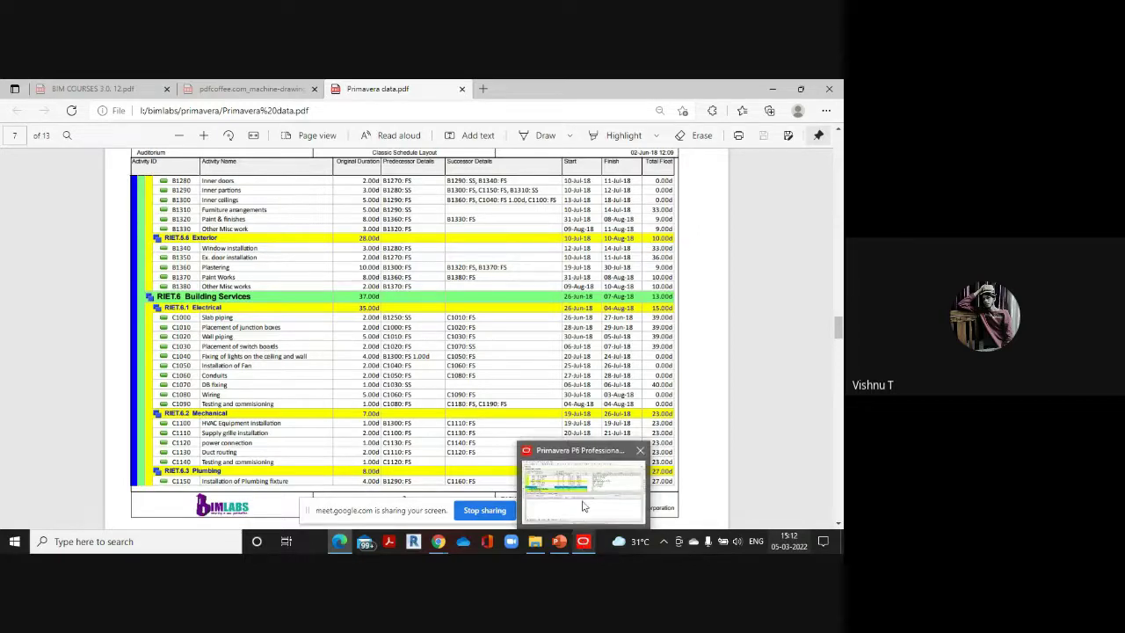
click(582, 501)
text(P)
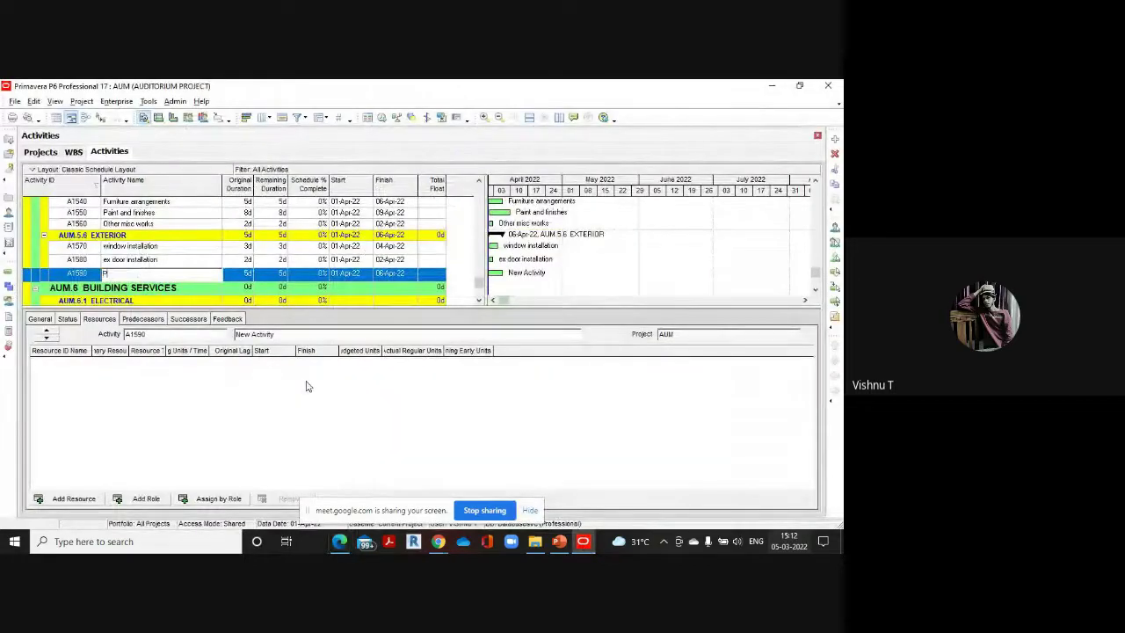
text(laster)
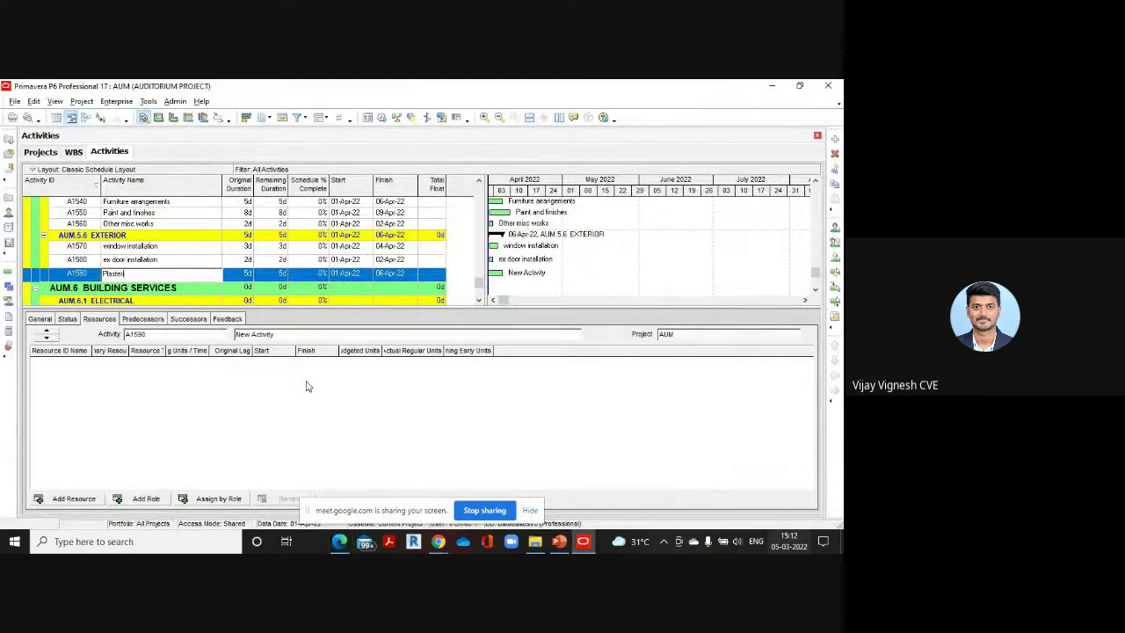
text(ing)
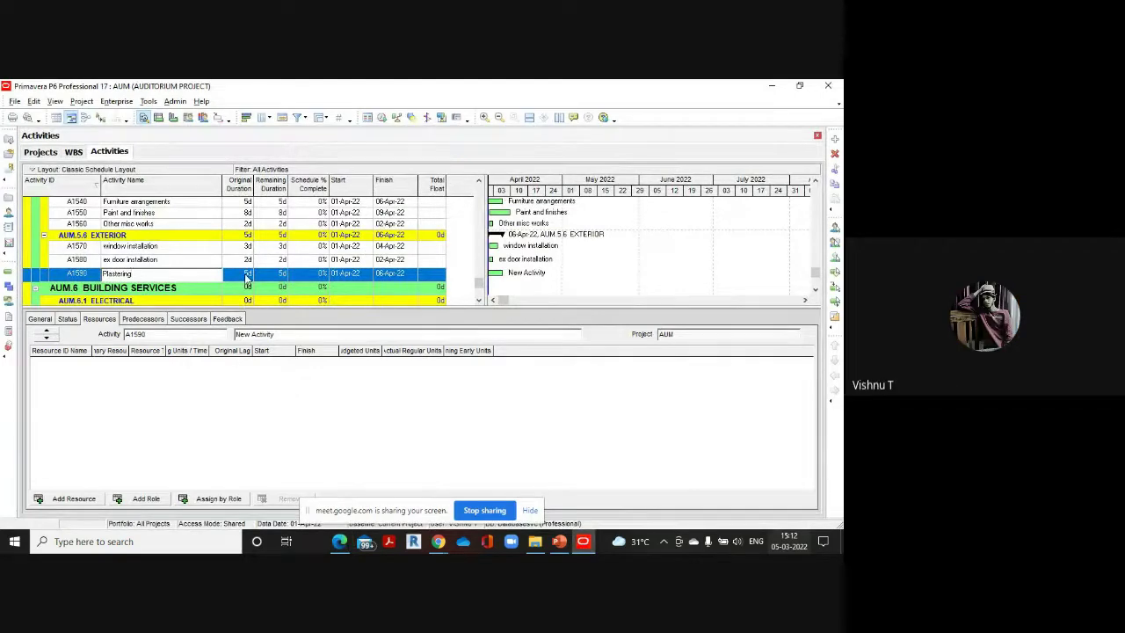
click(247, 276)
text(10)
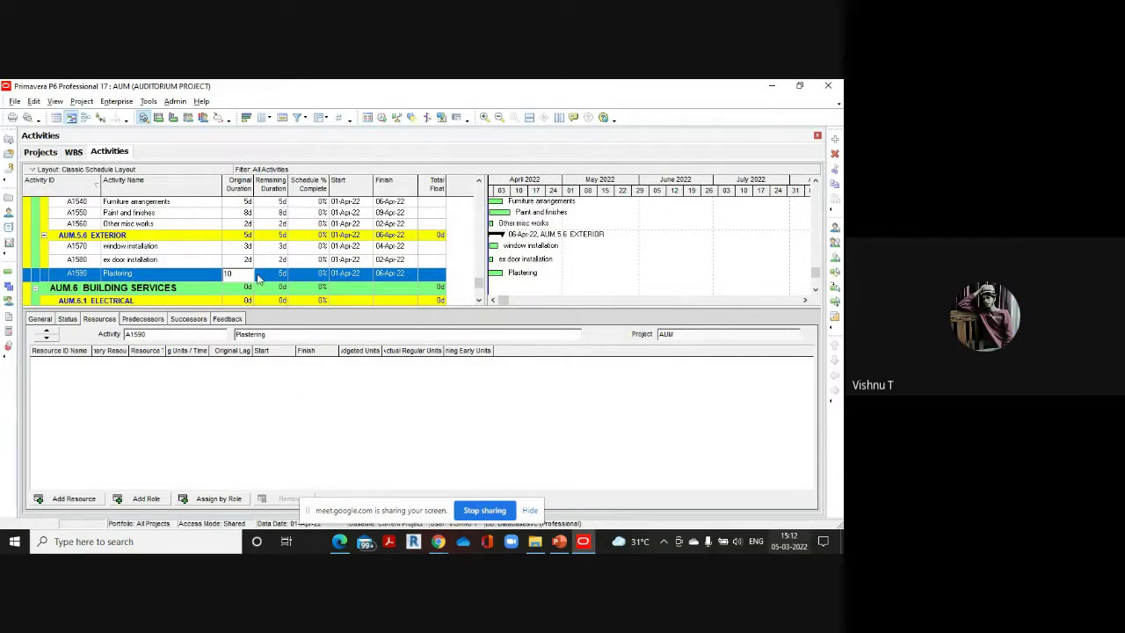
mouse_move(339, 541)
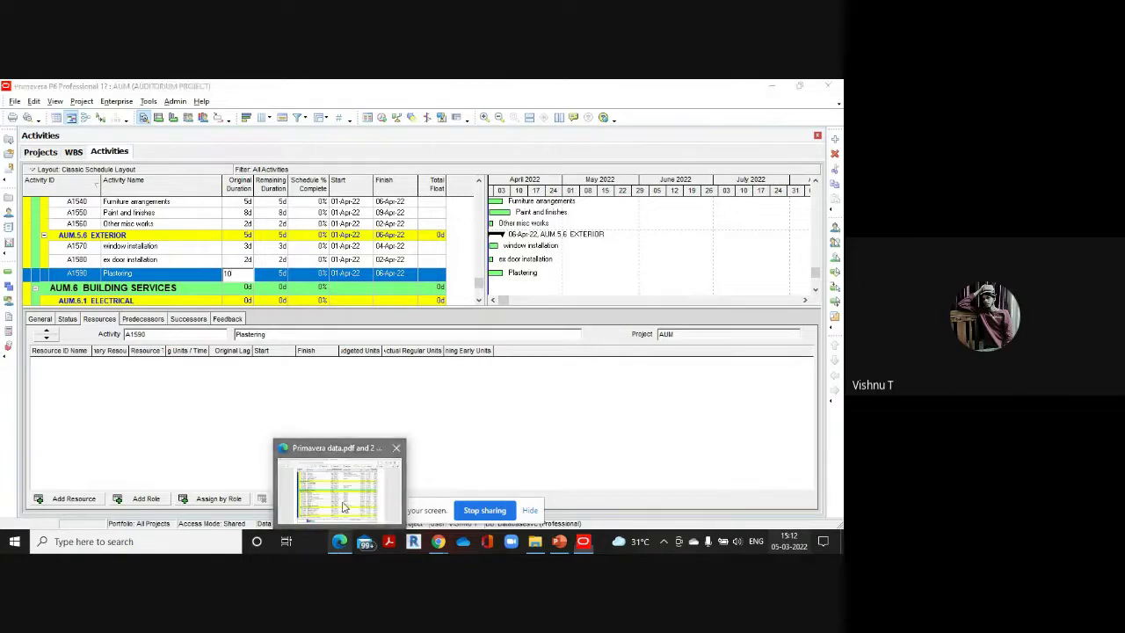
click(289, 474)
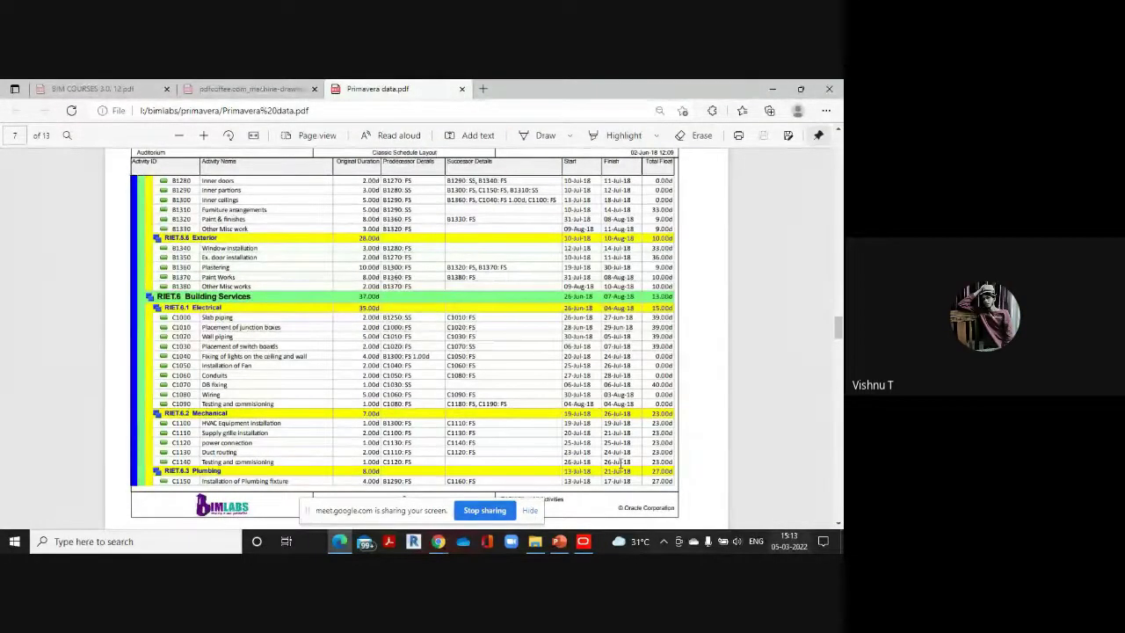
mouse_move(583, 541)
click(578, 501)
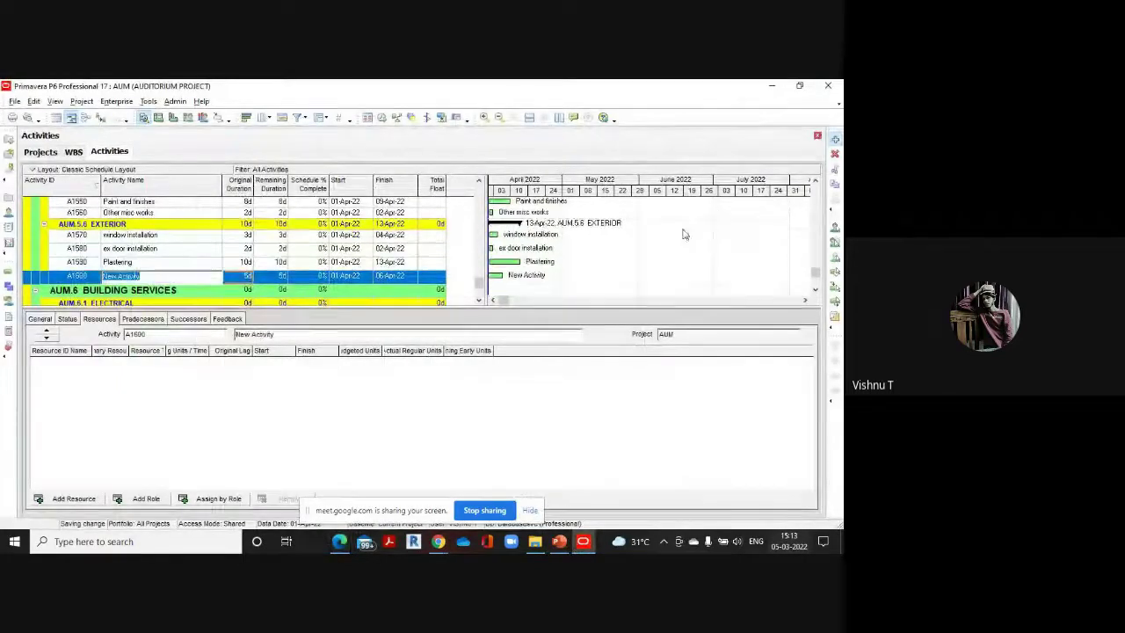
Add 'Paint works' below Plastering with an 8-day original duration
key(Return)
key(Insert)
text(Pa)
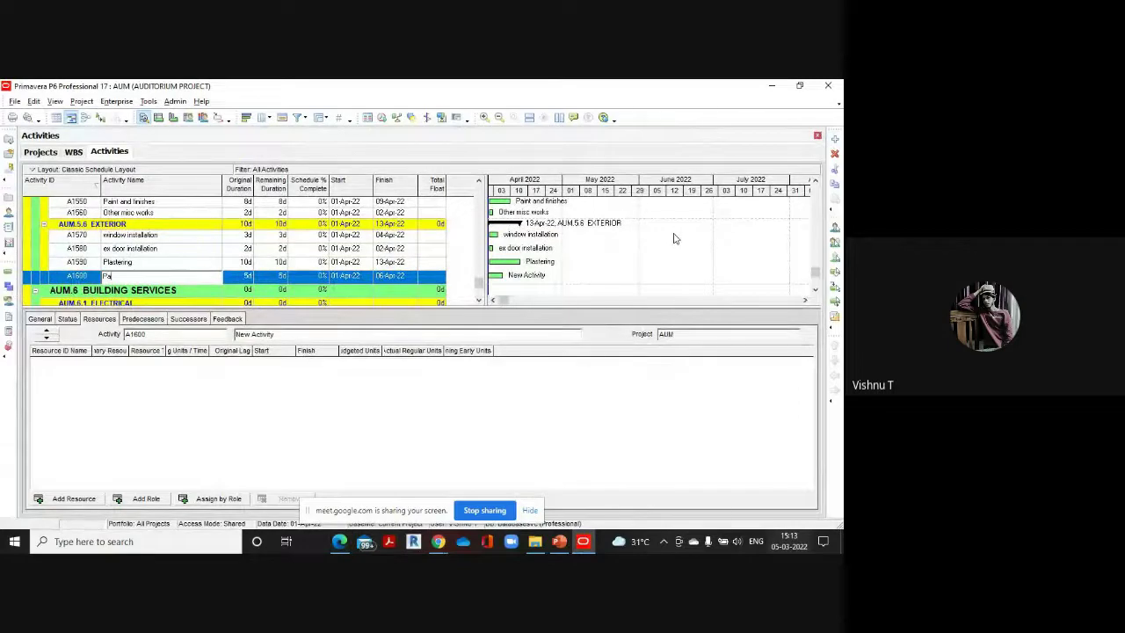
text(int works)
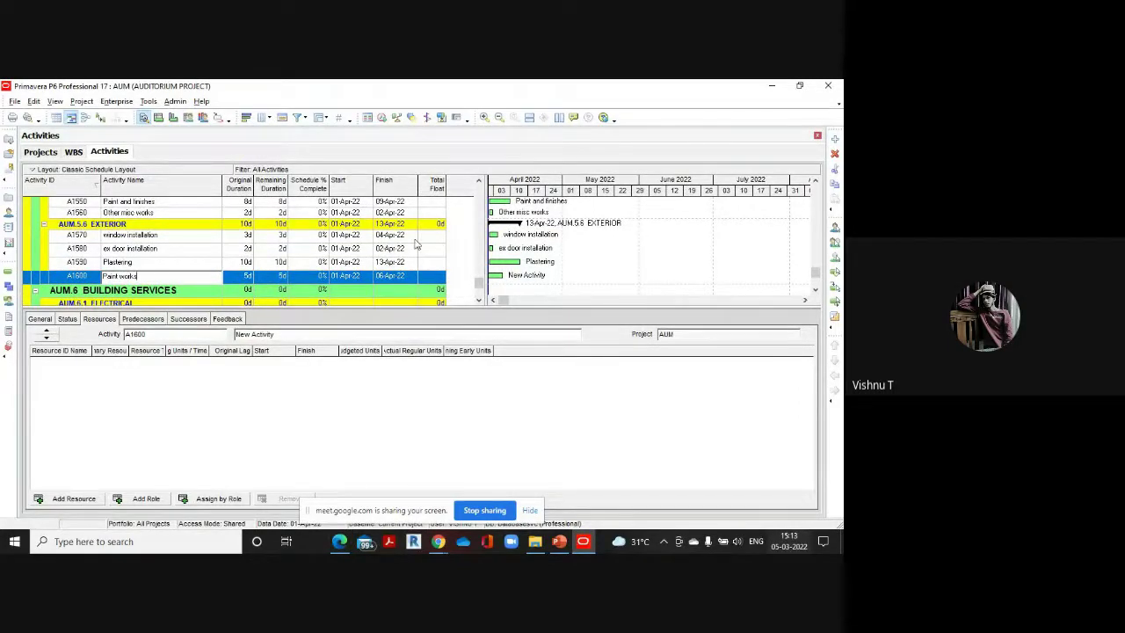
click(250, 276)
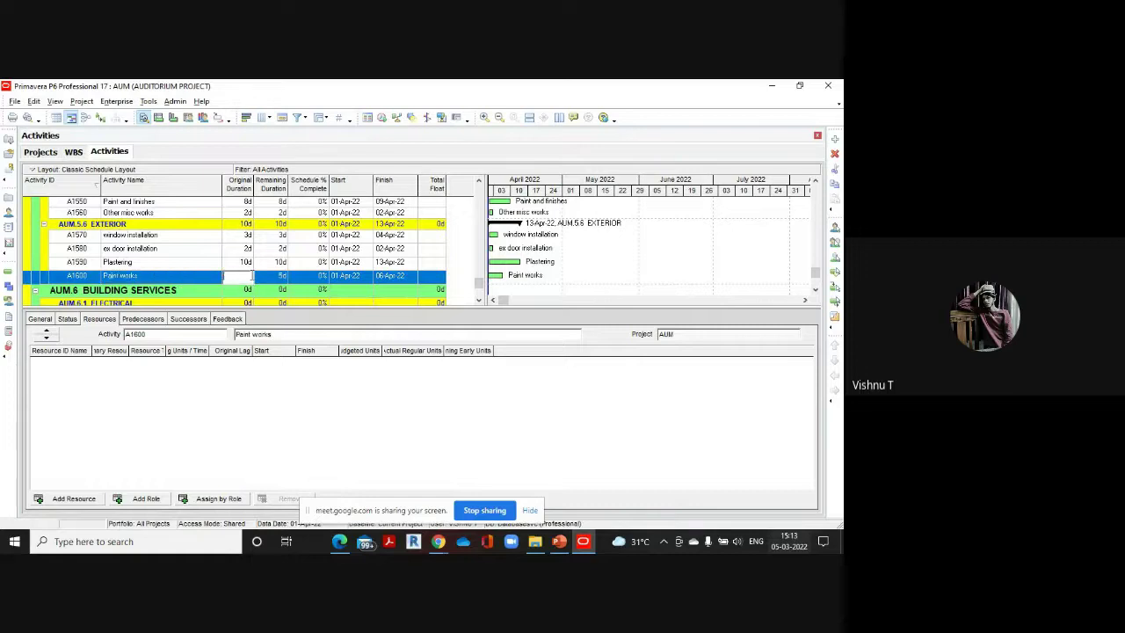
text(8)
key(Insert)
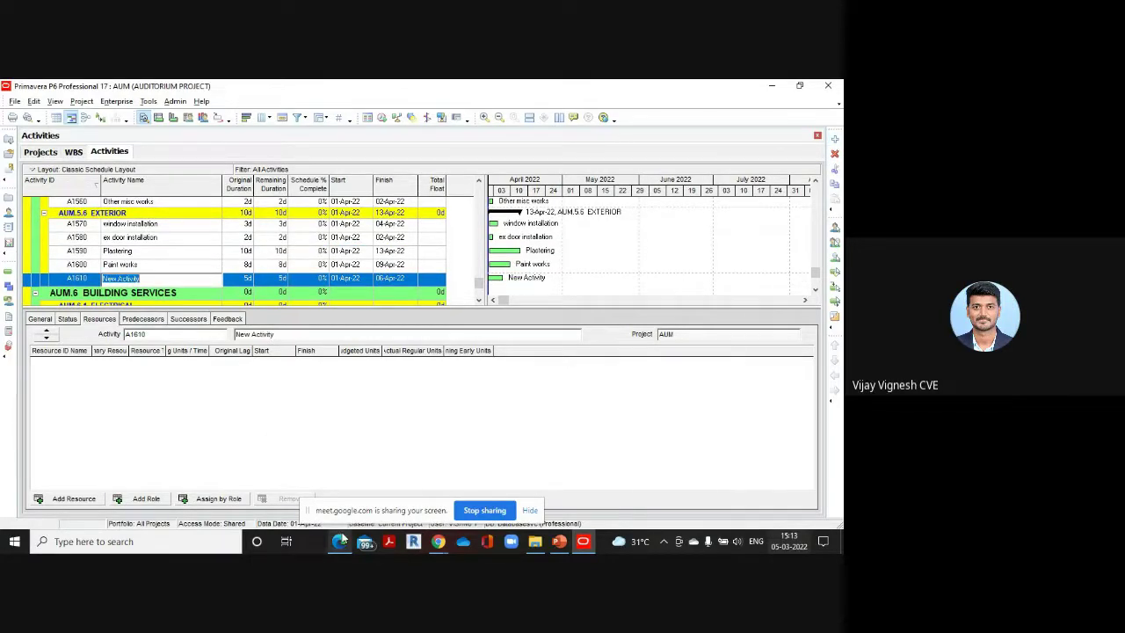
Add A1610 'Other misc works' with a 2-day duration taken from the PDF
click(340, 540)
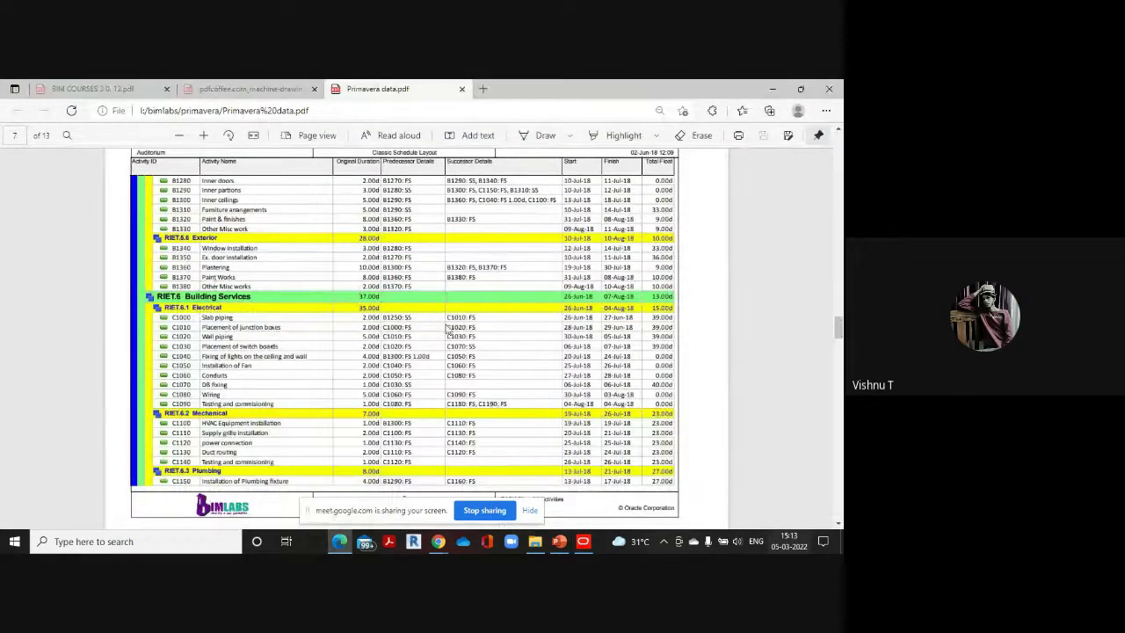
mouse_move(582, 540)
click(594, 492)
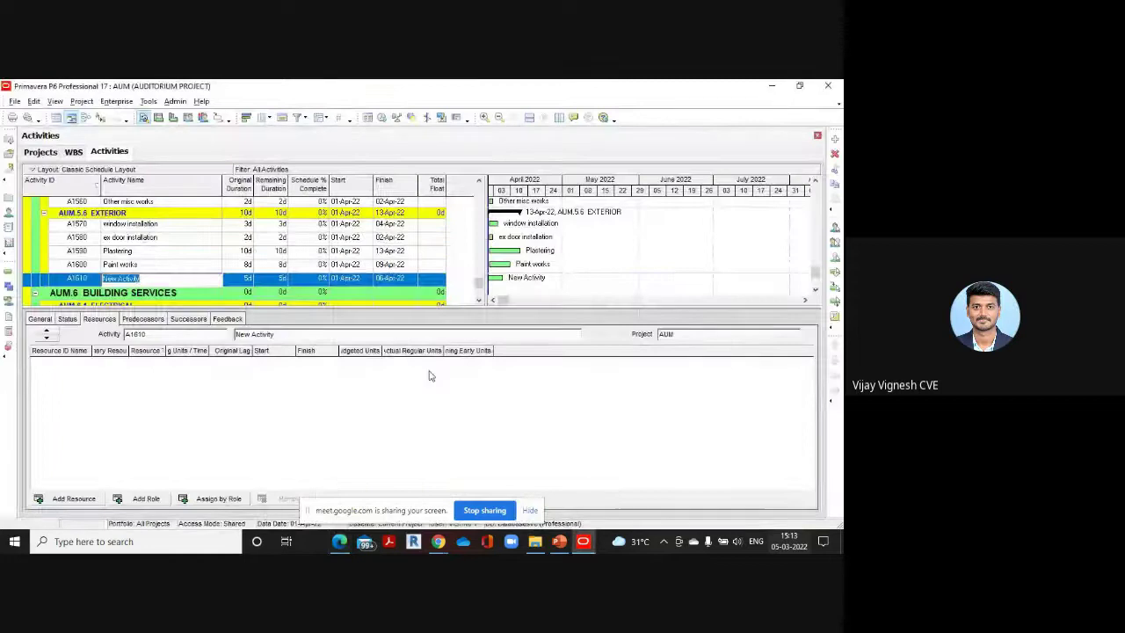
key(BackSpace)
text(Other misc works)
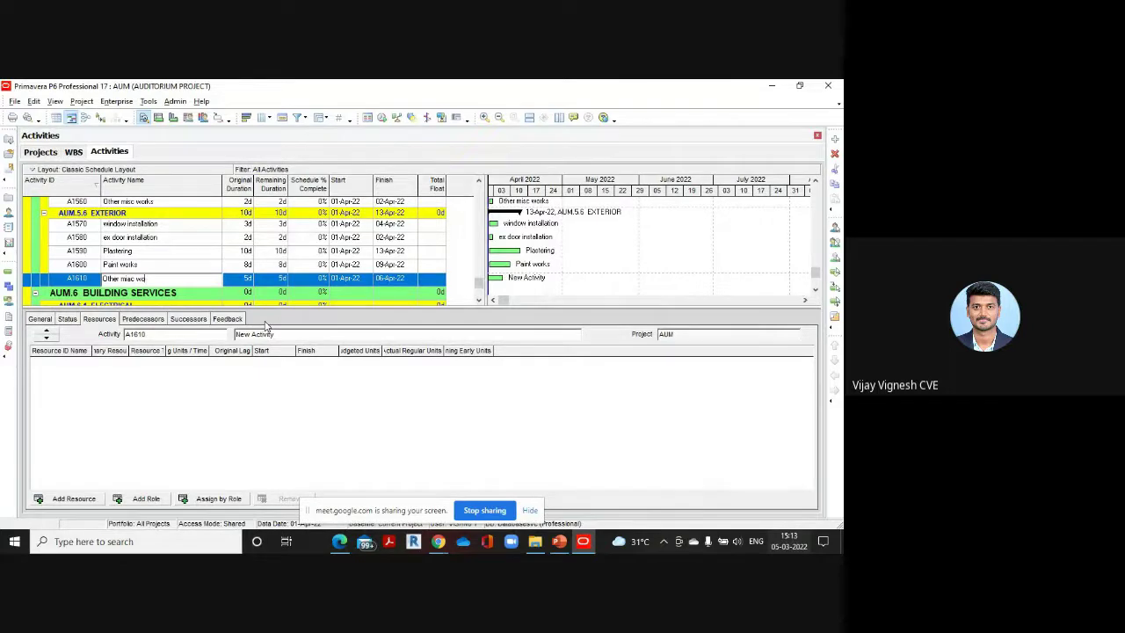
click(245, 279)
text(2)
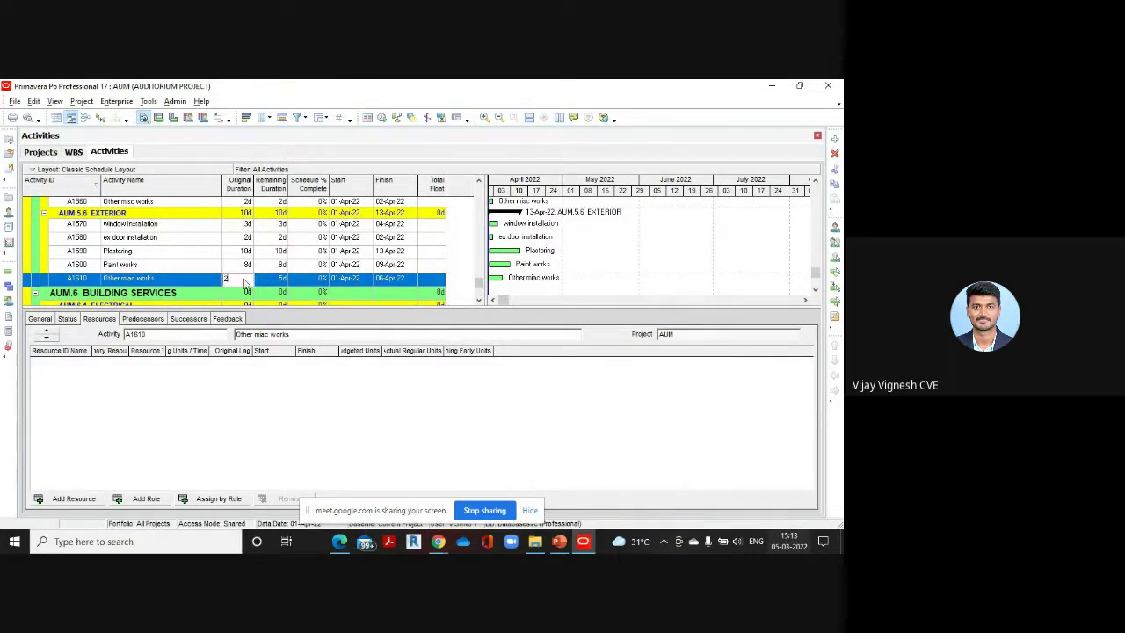
click(337, 541)
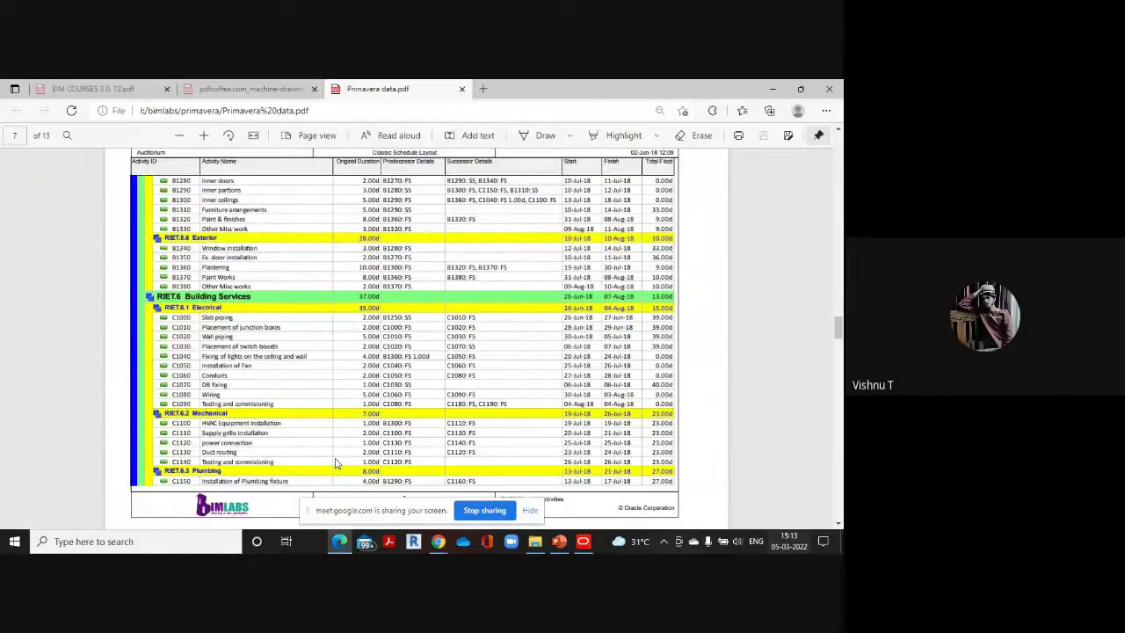
scroll(258, 302, down, 3)
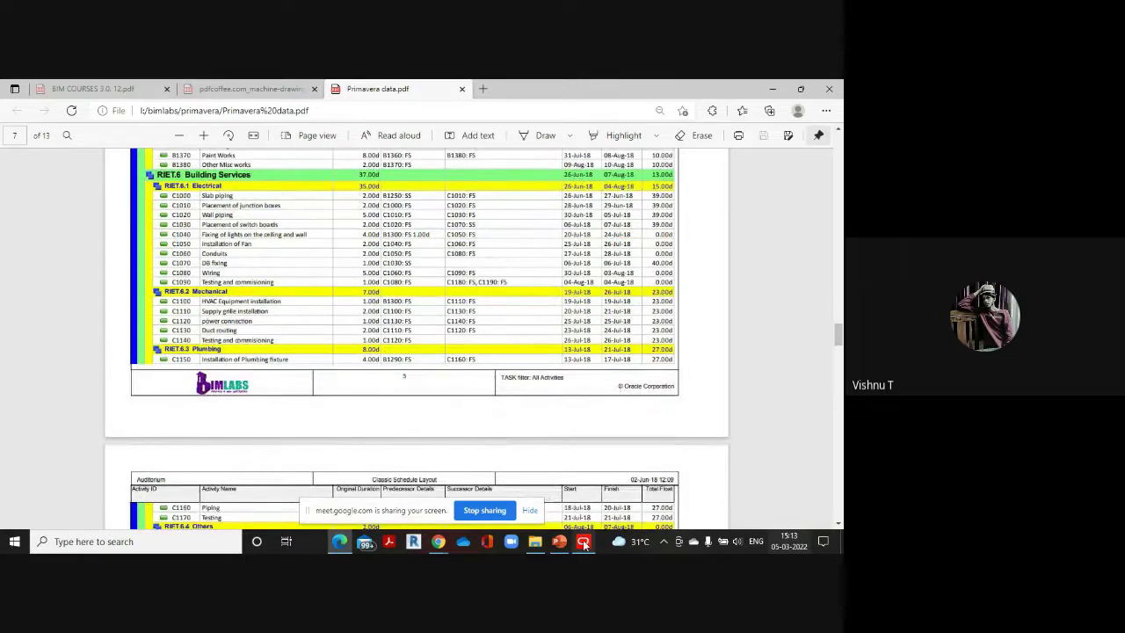
mouse_move(583, 542)
click(589, 494)
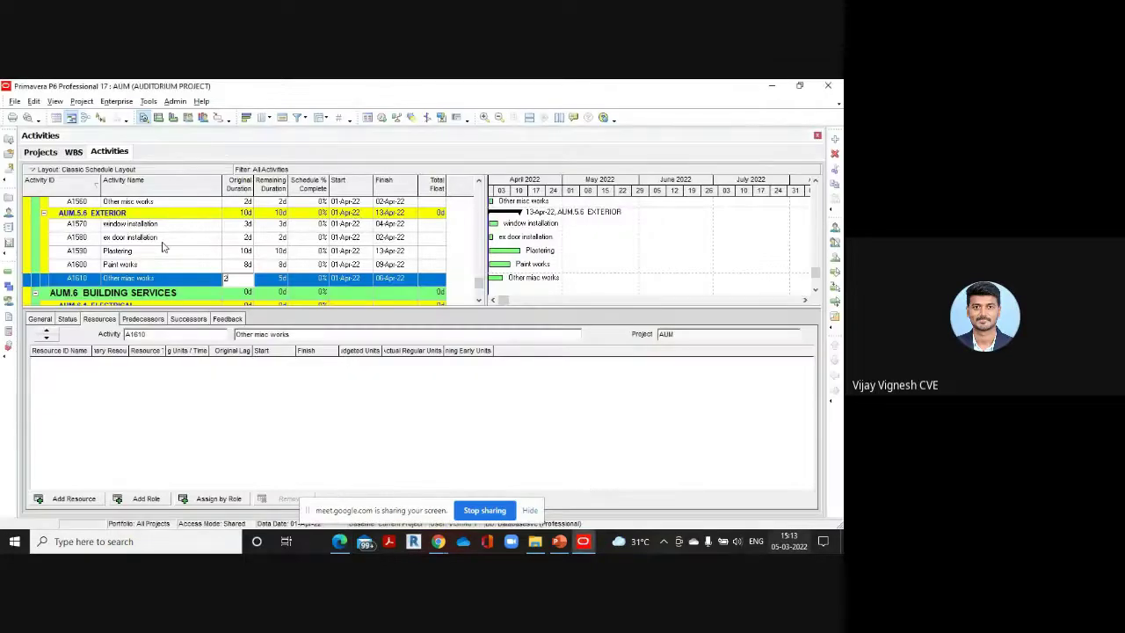
Add 'slab piping' under AUM.6.1 ELECTRICAL with a 2-day original duration
click(148, 295)
scroll(148, 298, down, 1)
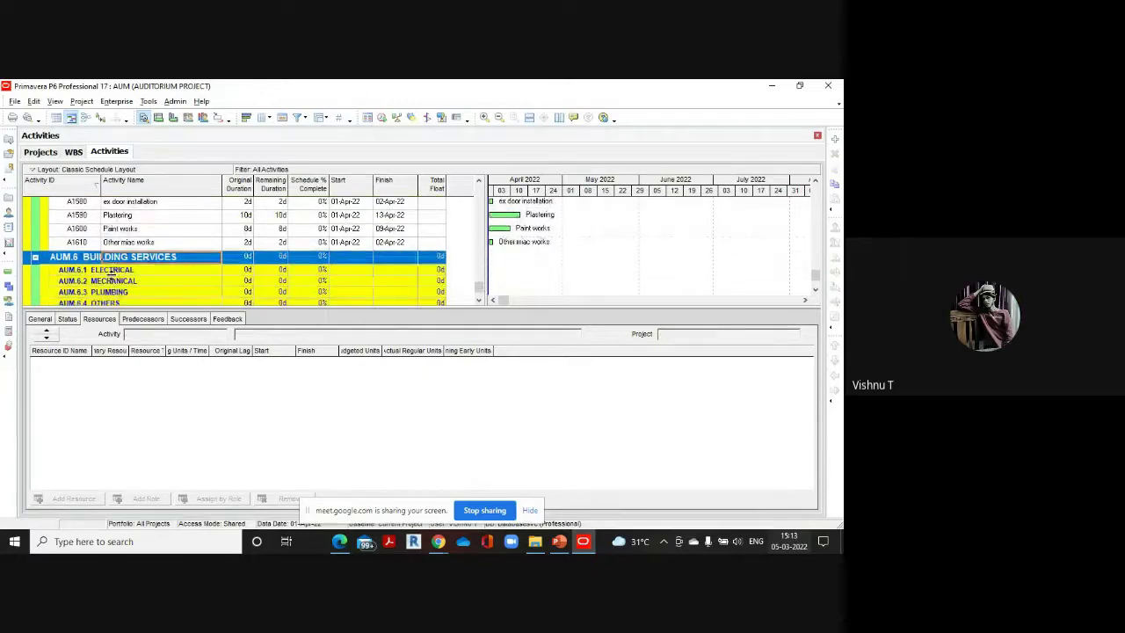
click(115, 271)
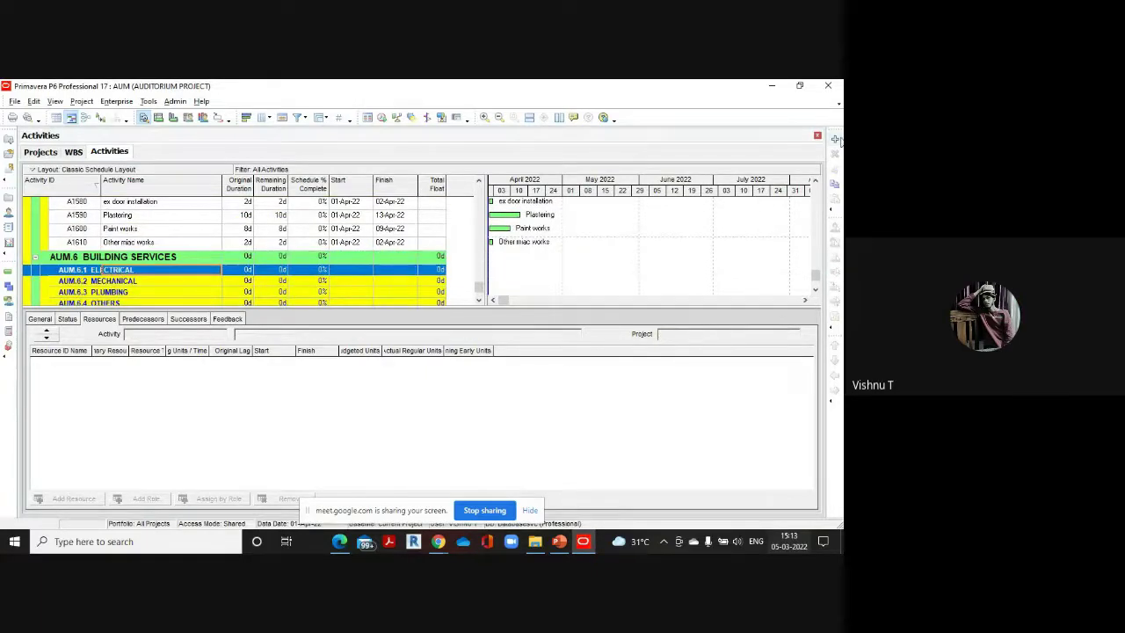
click(835, 139)
key(BackSpace)
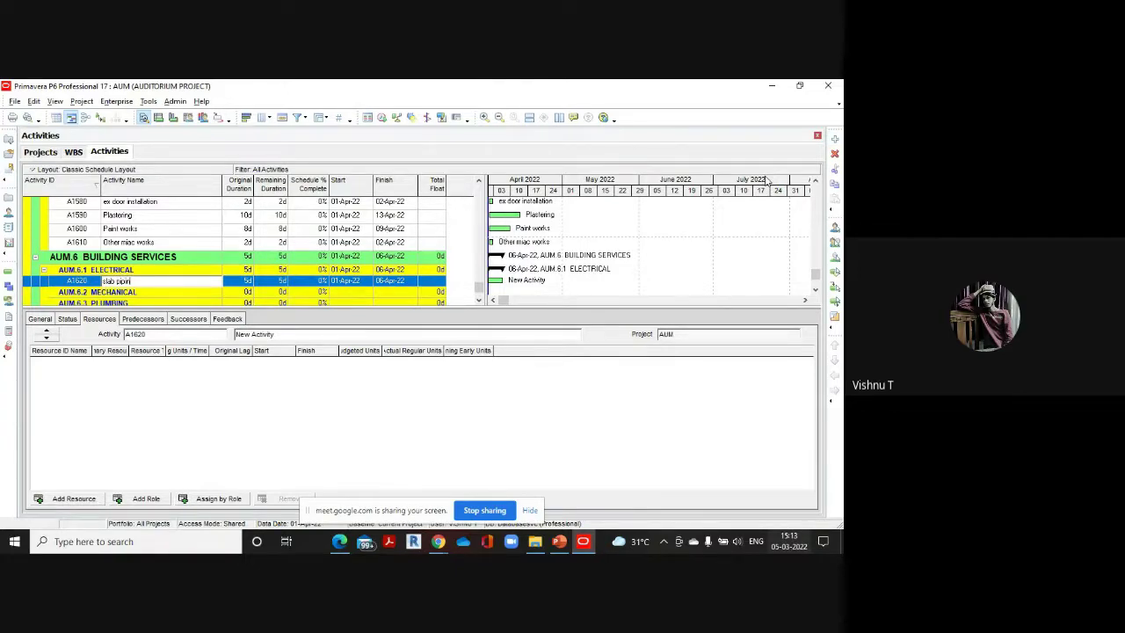
click(246, 281)
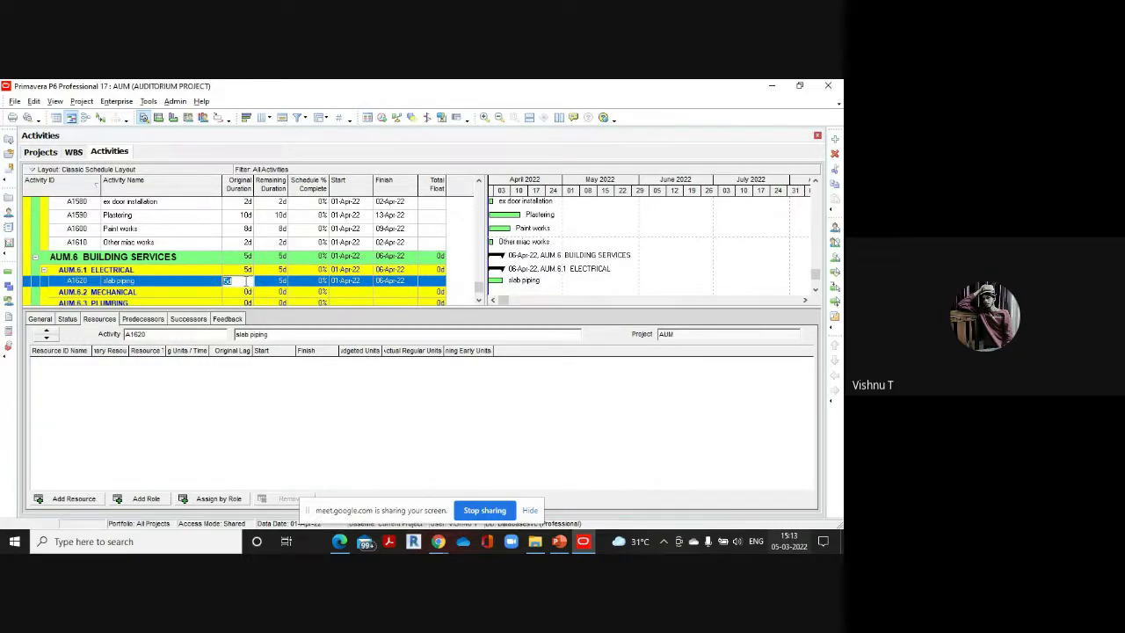
text(2)
mouse_move(339, 541)
click(338, 486)
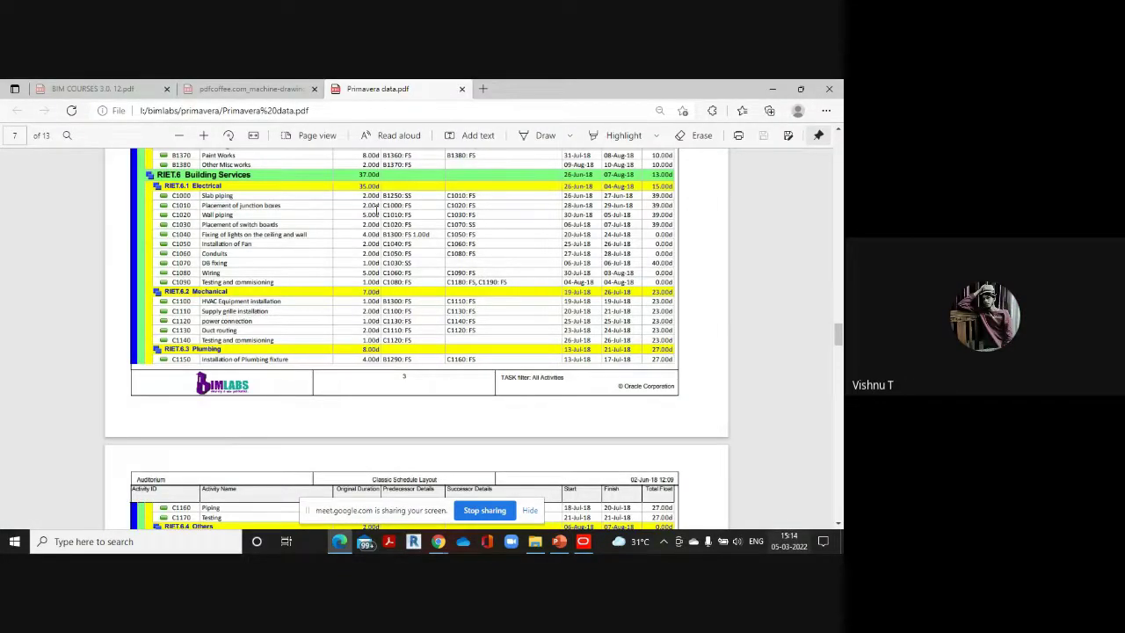
mouse_move(583, 544)
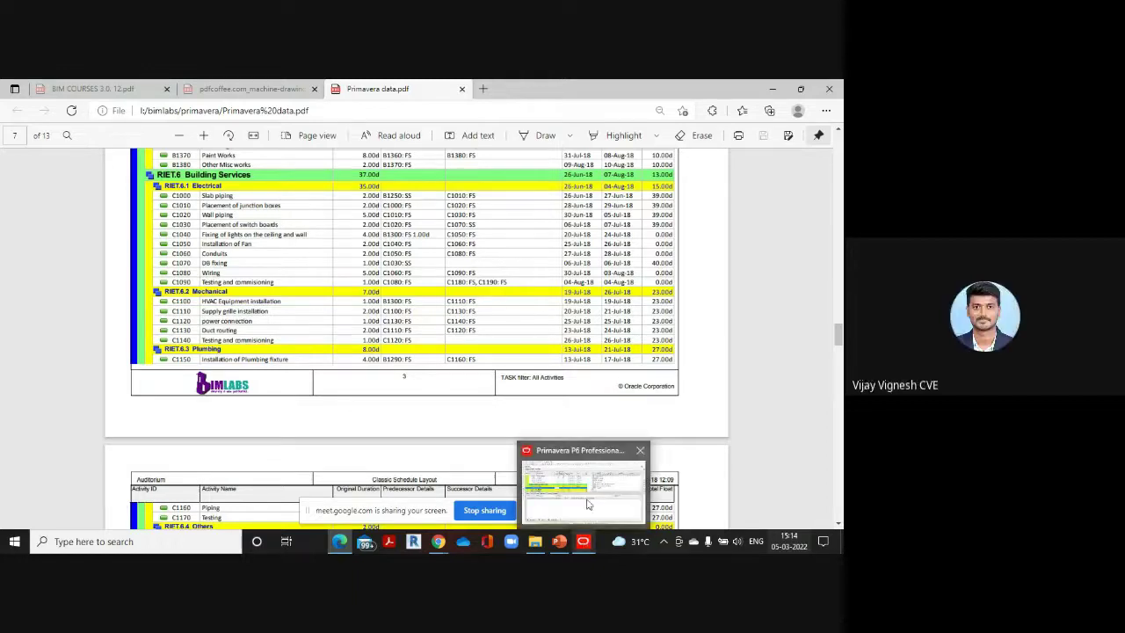
click(585, 500)
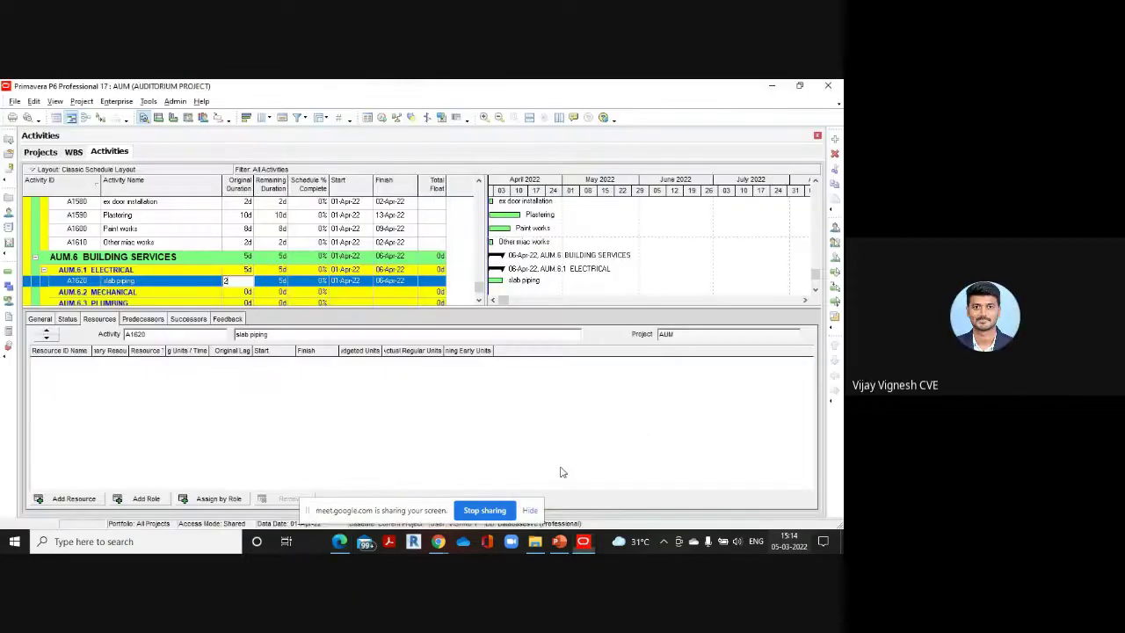
Add A1630 'placement of junction boxes' and begin entering its 2-day duration
click(835, 140)
key(BackSpace)
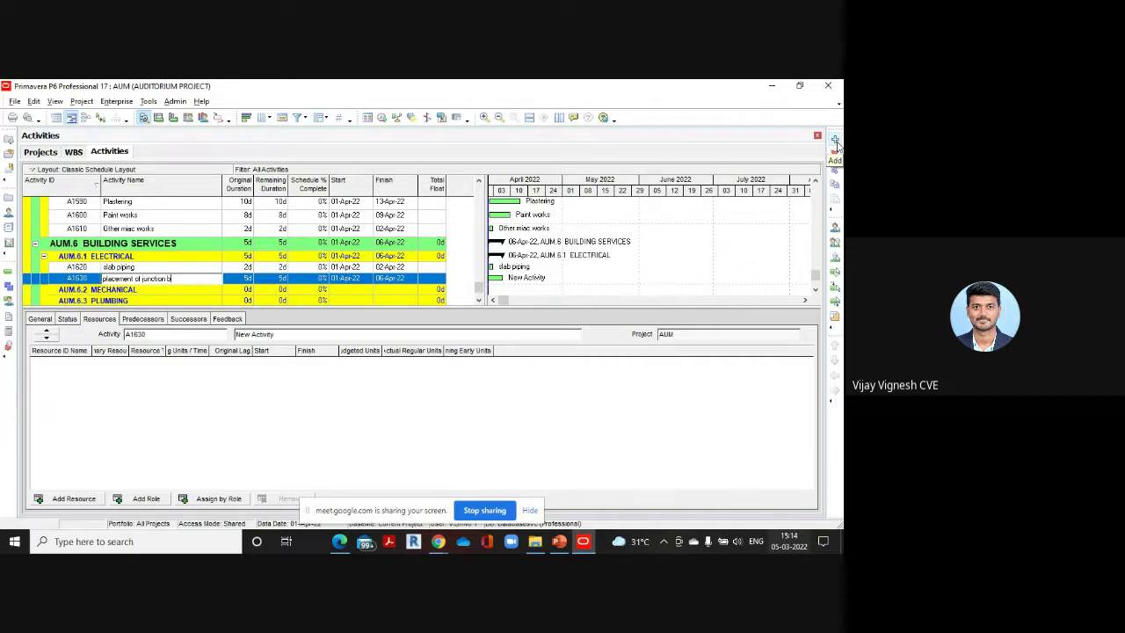
key(Return)
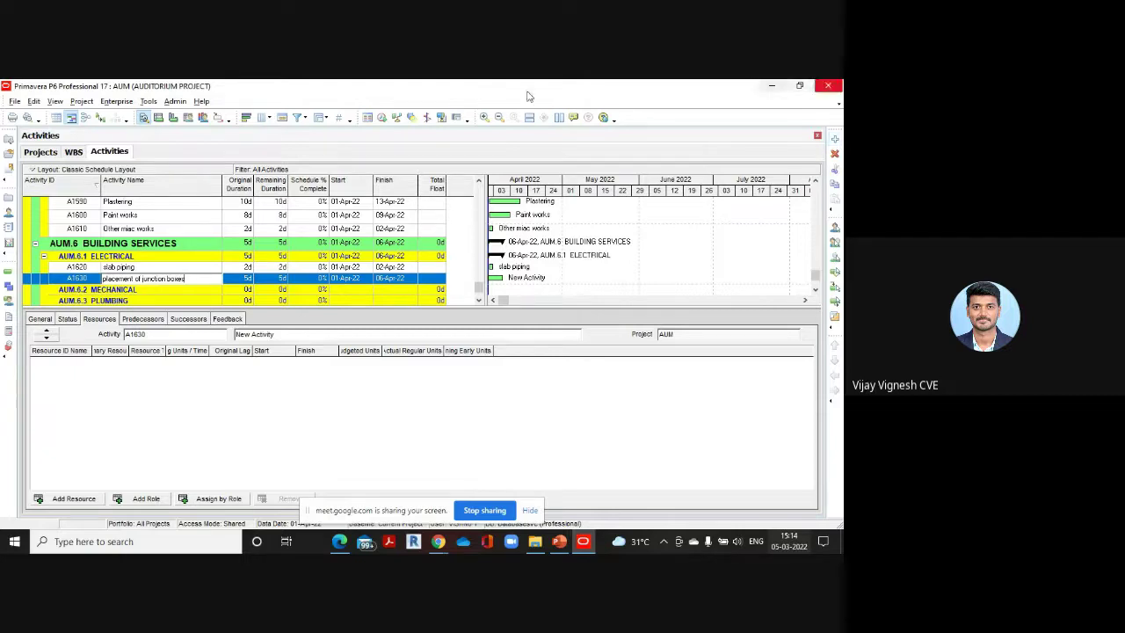
click(248, 278)
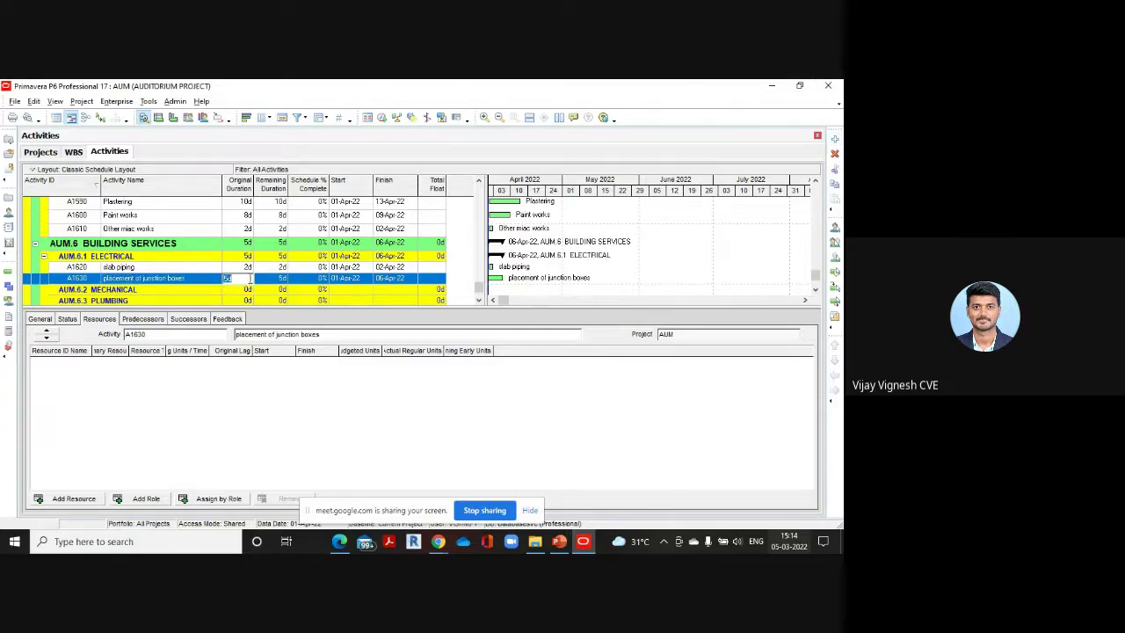
Add activity A1640 and name it 'wall piping' from the reference PDF
click(834, 138)
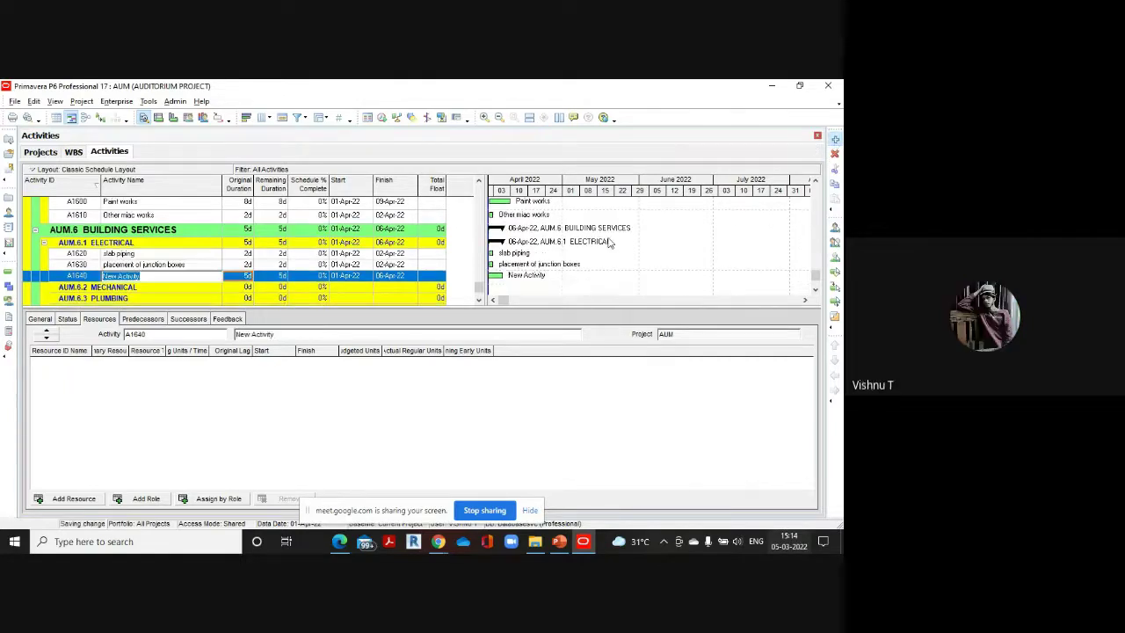
mouse_move(339, 542)
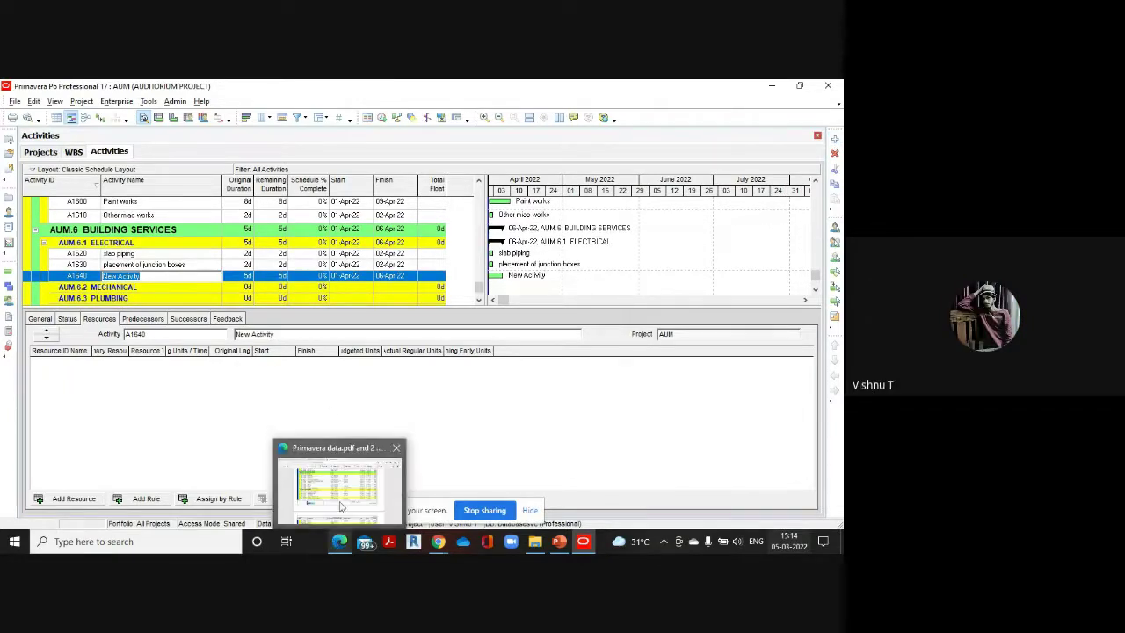
click(327, 448)
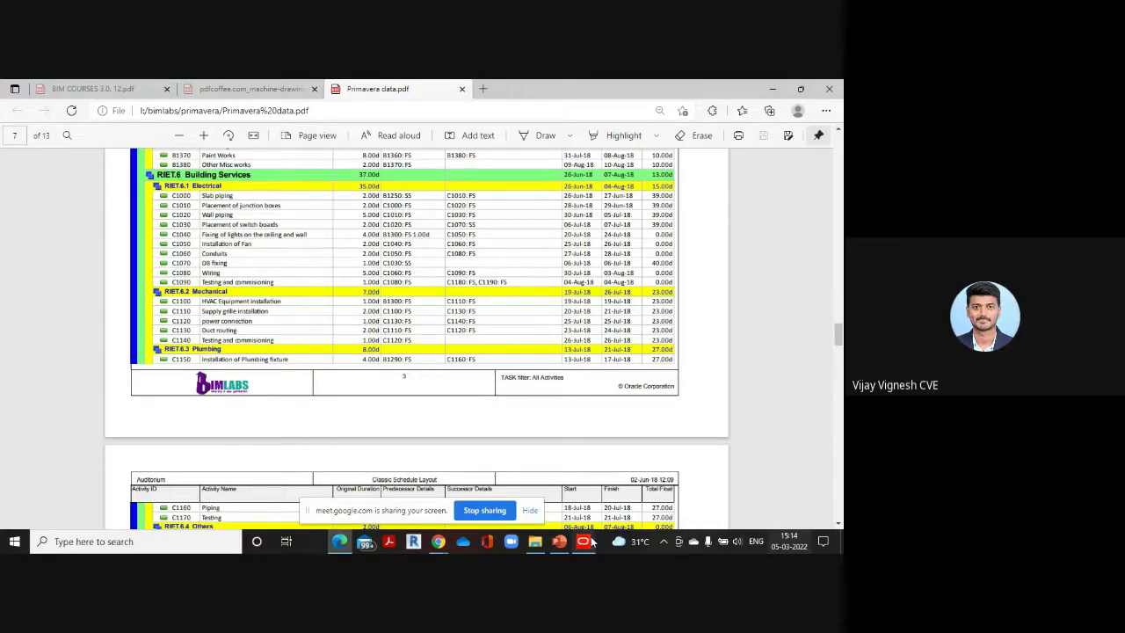
mouse_move(584, 538)
click(591, 486)
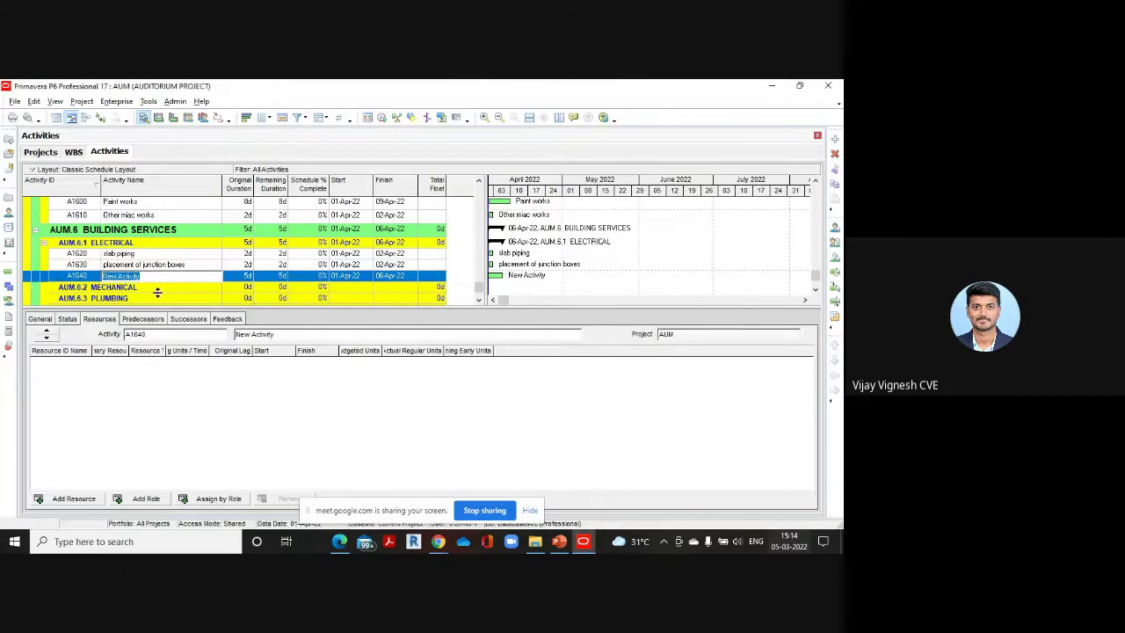
text(wall piping)
Add A1650 'placement of switch boards' with a 2-day original duration
click(835, 138)
mouse_move(339, 544)
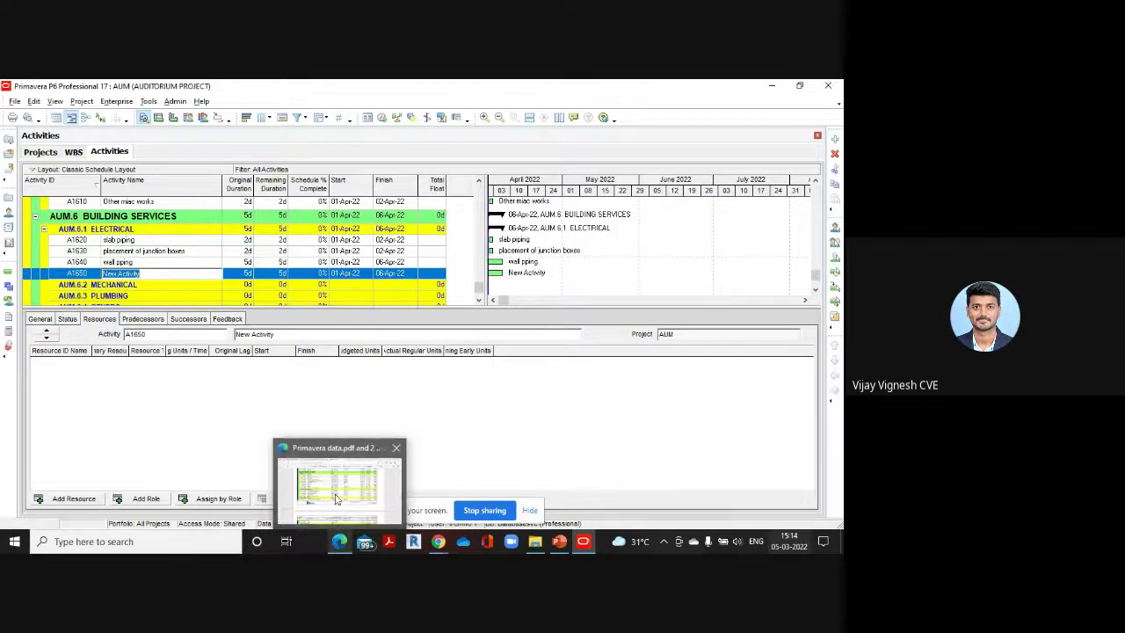
click(340, 474)
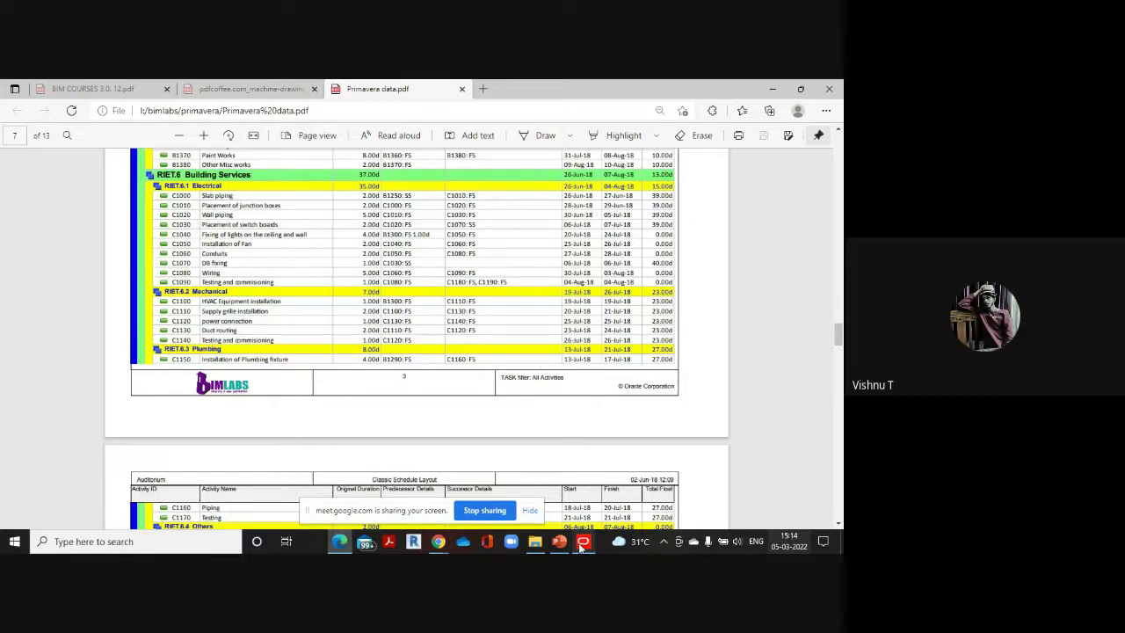
mouse_move(582, 545)
click(568, 474)
key(BackSpace)
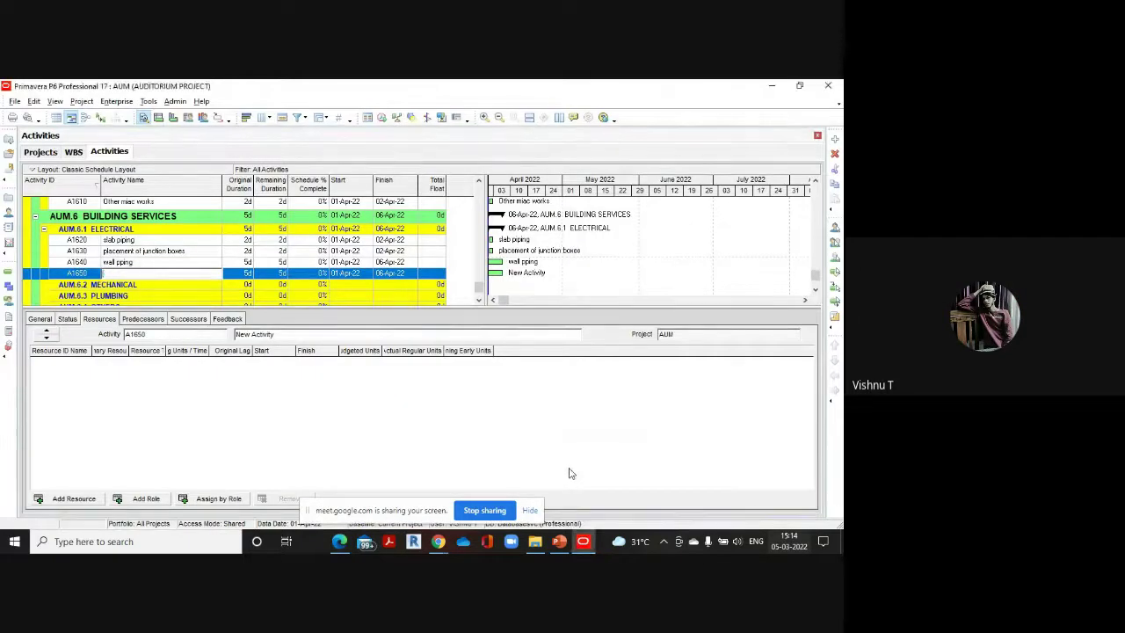
text(placement of switch boards)
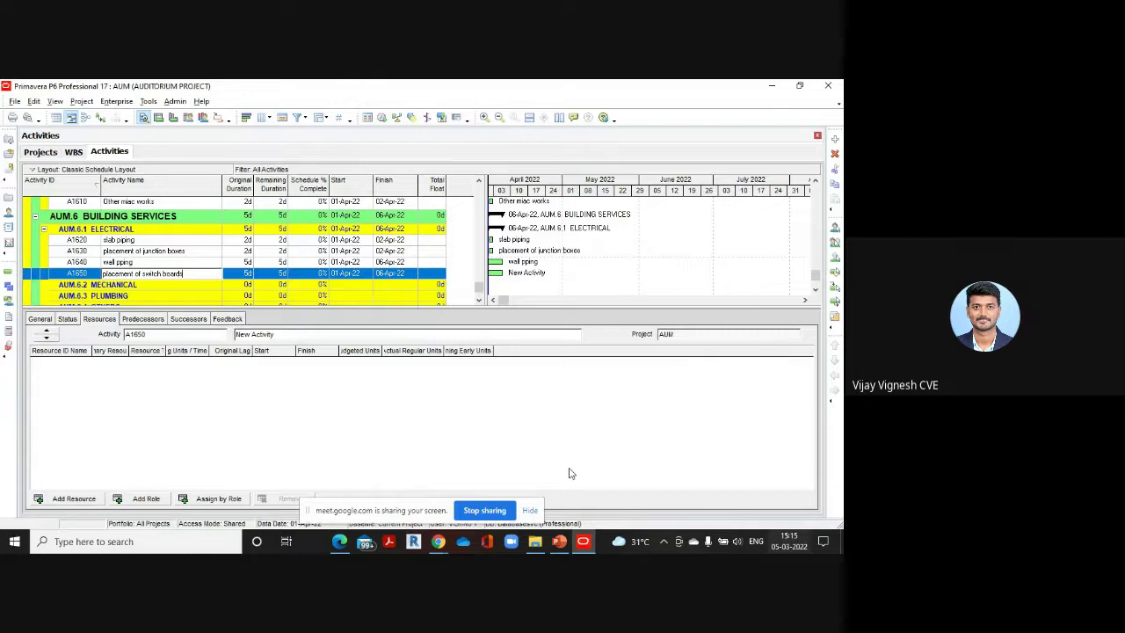
click(246, 273)
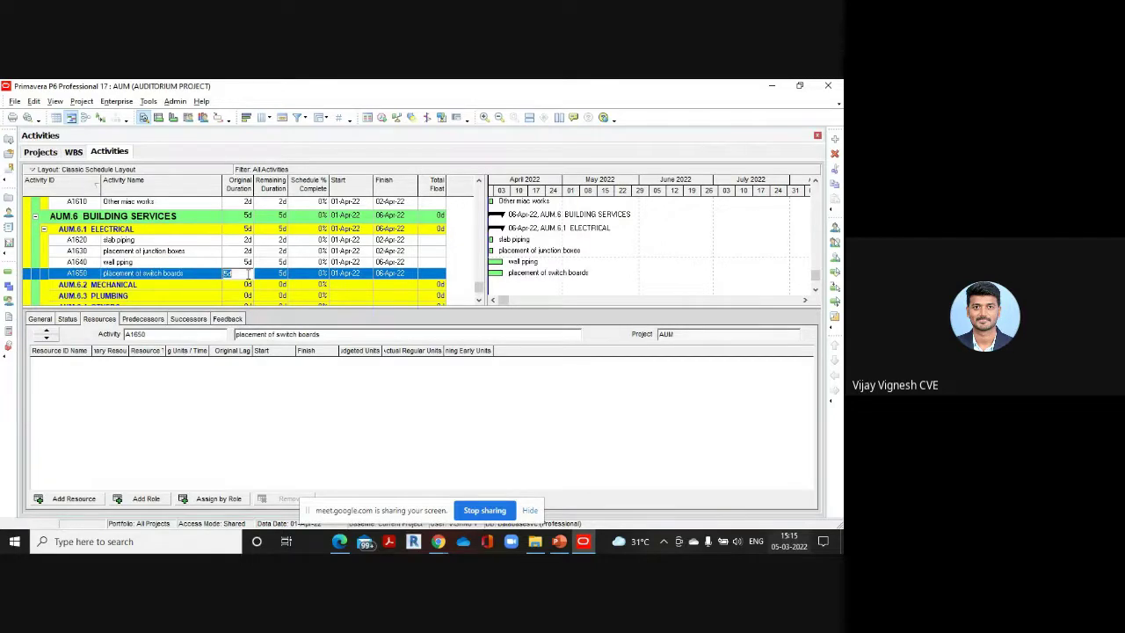
text(2)
Verify the 2-day duration in the PDF, then add A1660 for fixing of lights on ceiling and walls
mouse_move(339, 542)
click(336, 485)
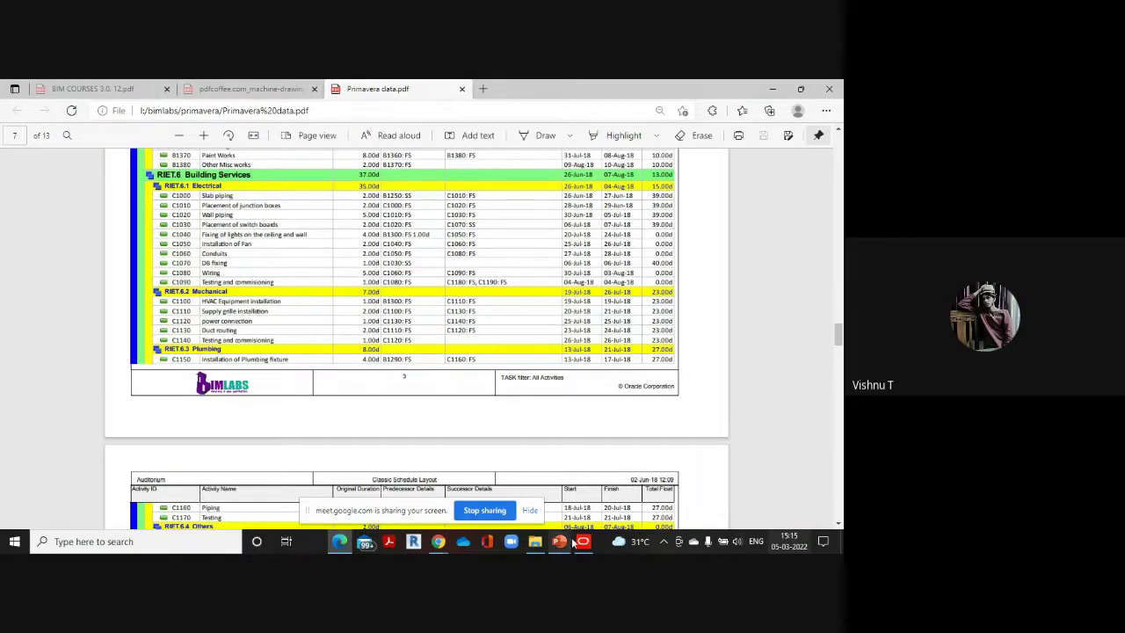
mouse_move(581, 539)
click(581, 501)
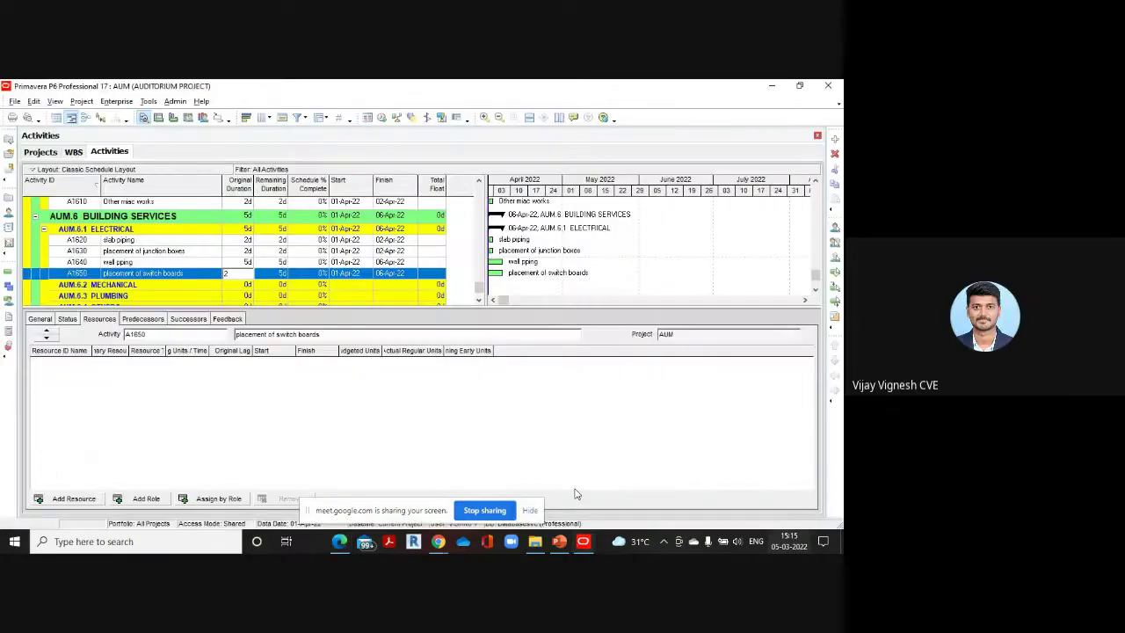
click(834, 141)
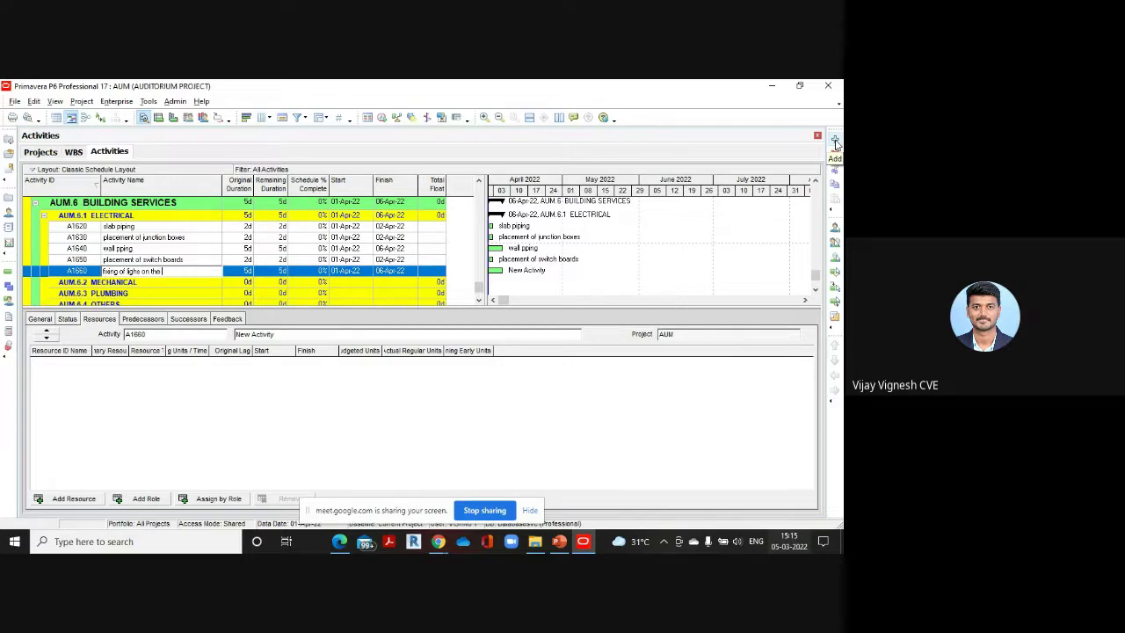
text(iling)
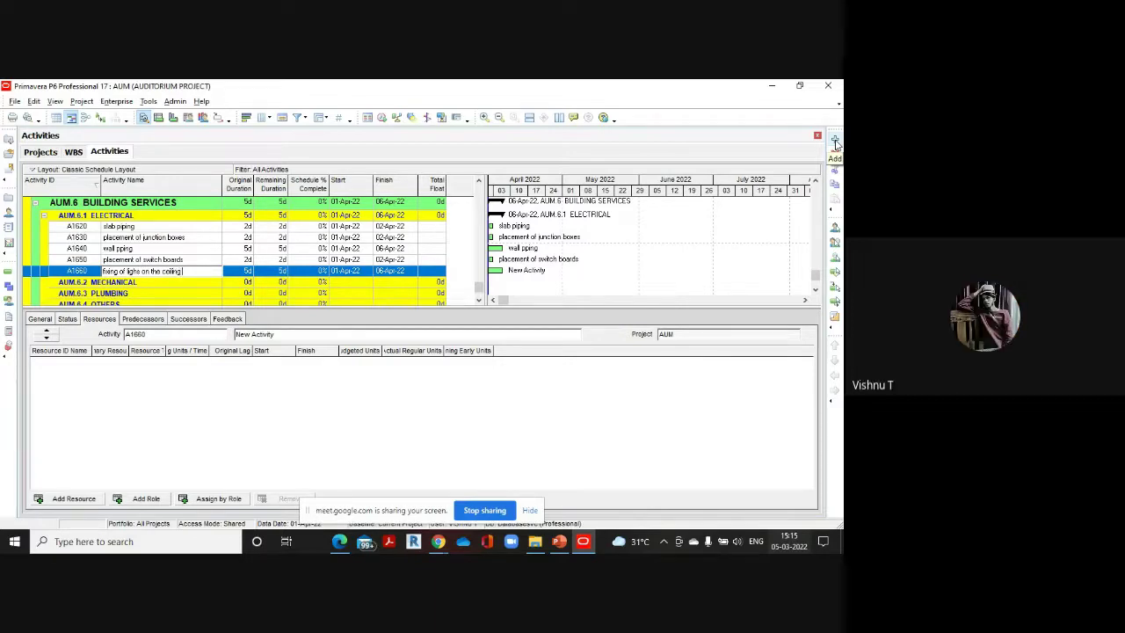
text( and walls)
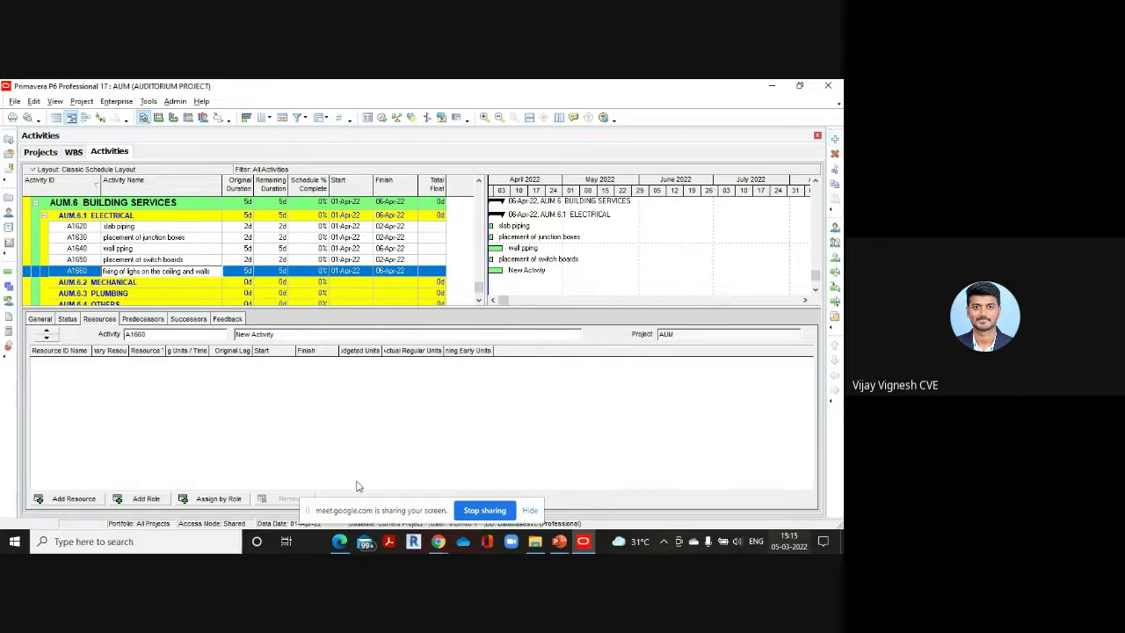
mouse_move(341, 539)
click(342, 509)
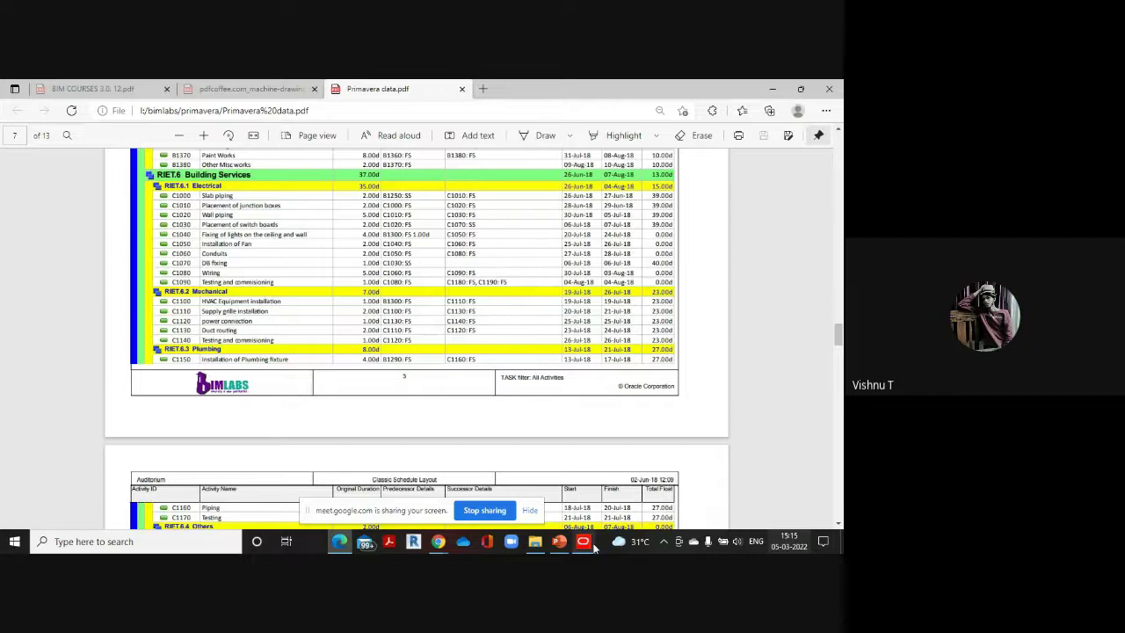
mouse_move(583, 541)
click(584, 488)
click(249, 272)
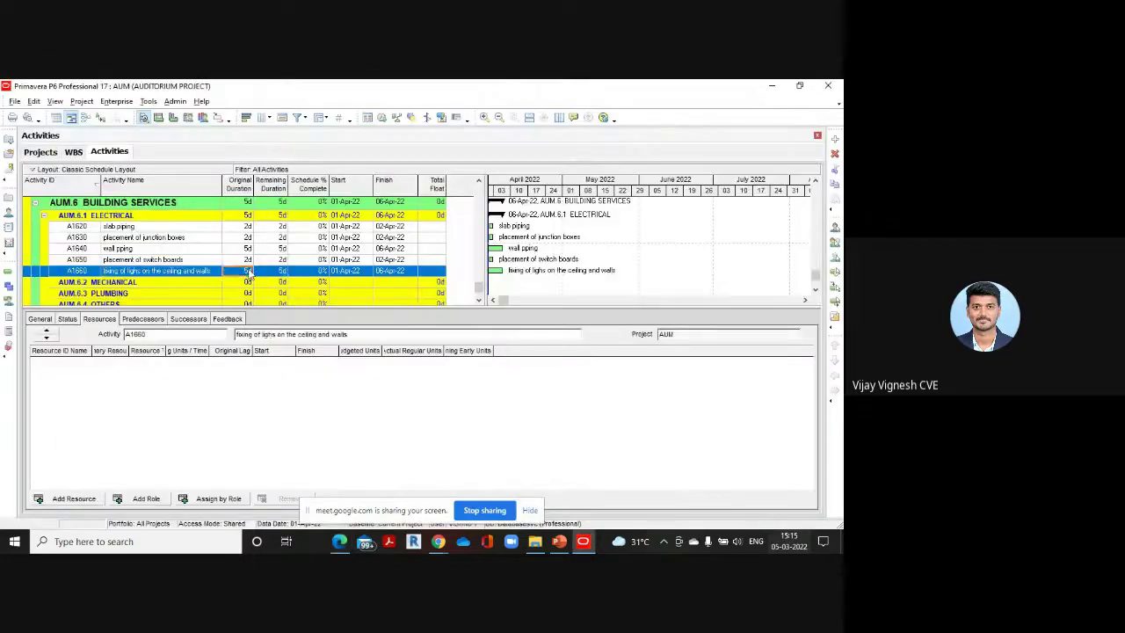
Give the lights activity 4 days and add 'Installation of fans' with a 2-day duration
text(4)
click(835, 140)
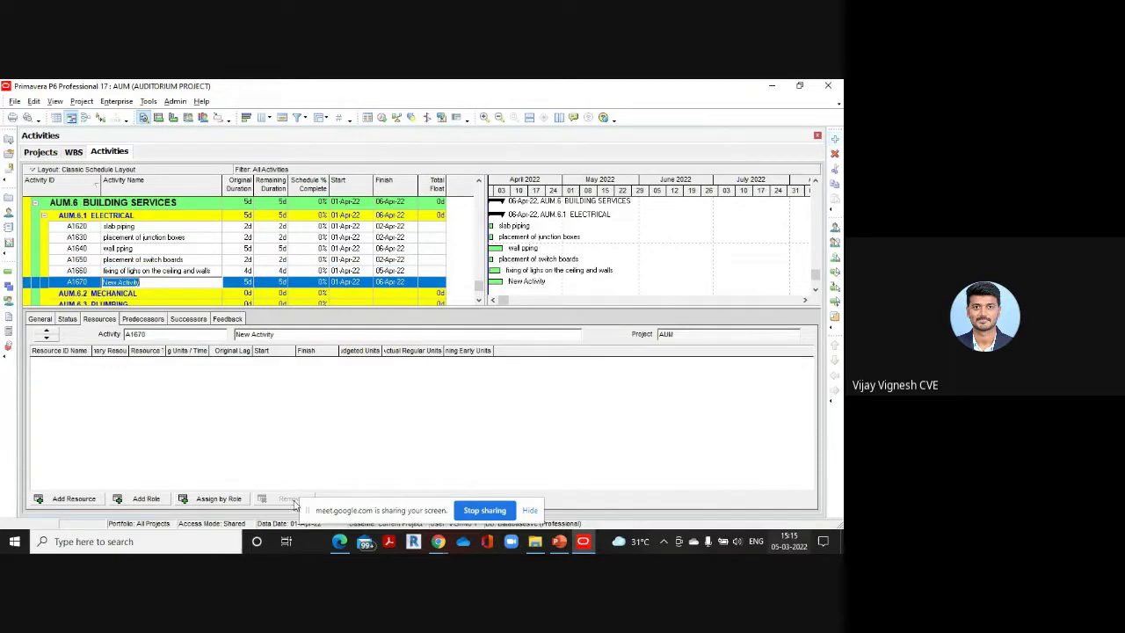
mouse_move(339, 525)
click(343, 450)
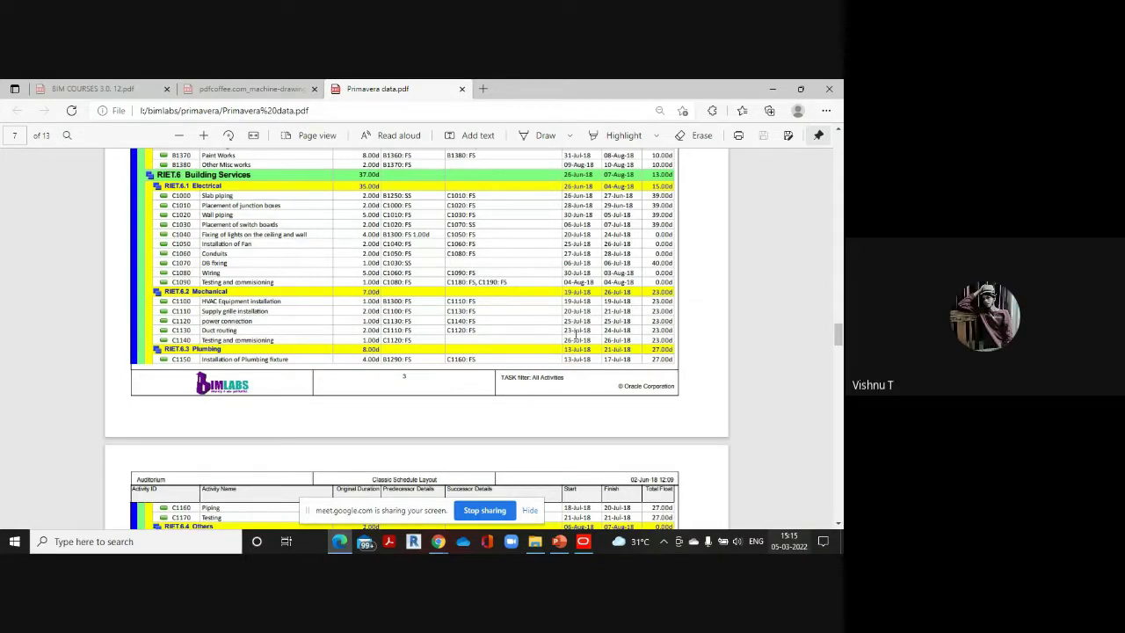
click(584, 541)
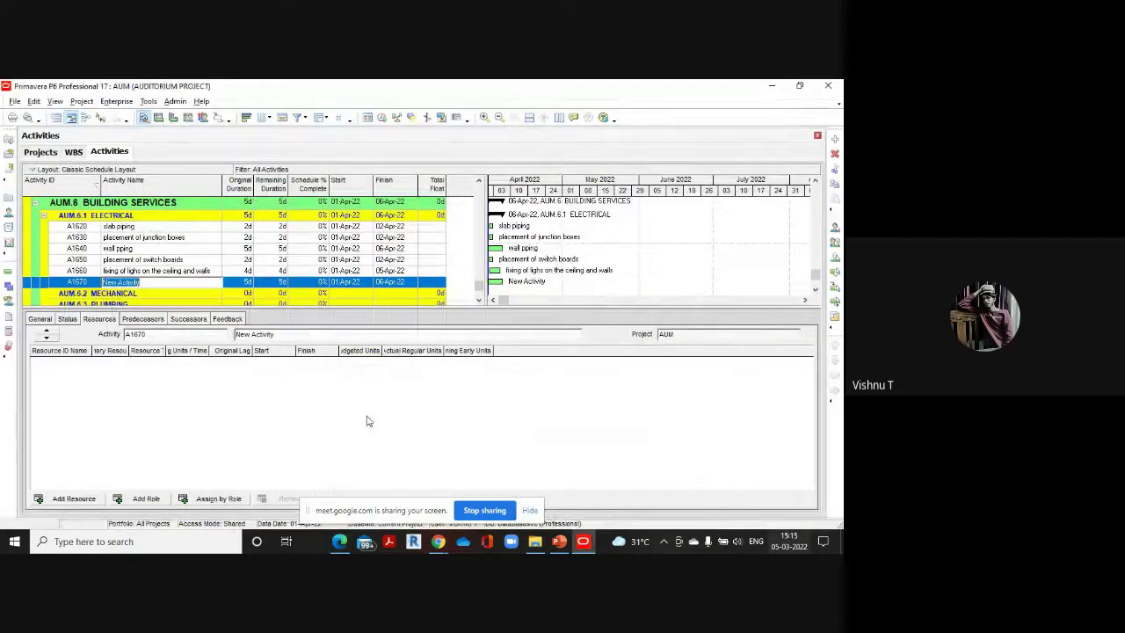
key(BackSpace)
text(Installation of fans)
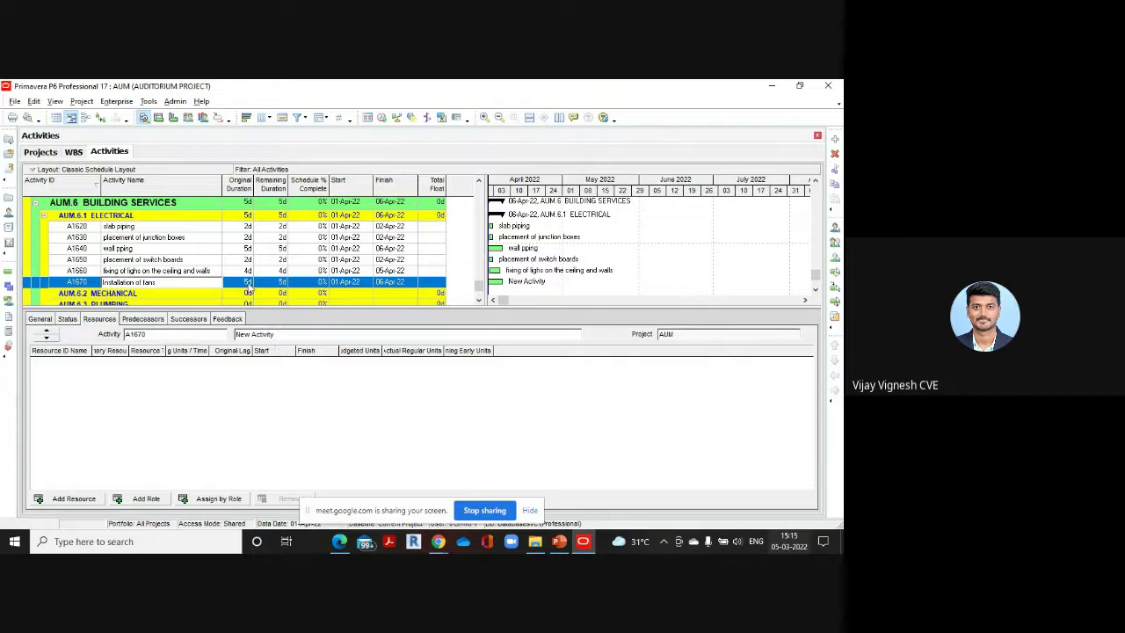
click(248, 281)
text(2)
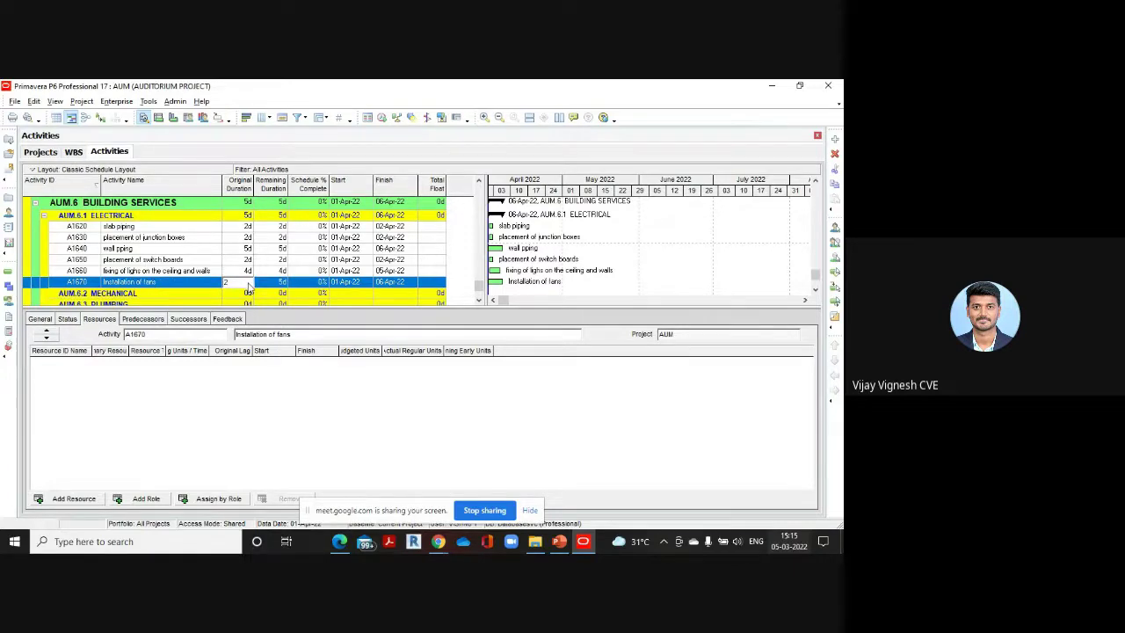
Add A1680 'Conduits' with a 2-day duration, then add a new activity after it
click(836, 140)
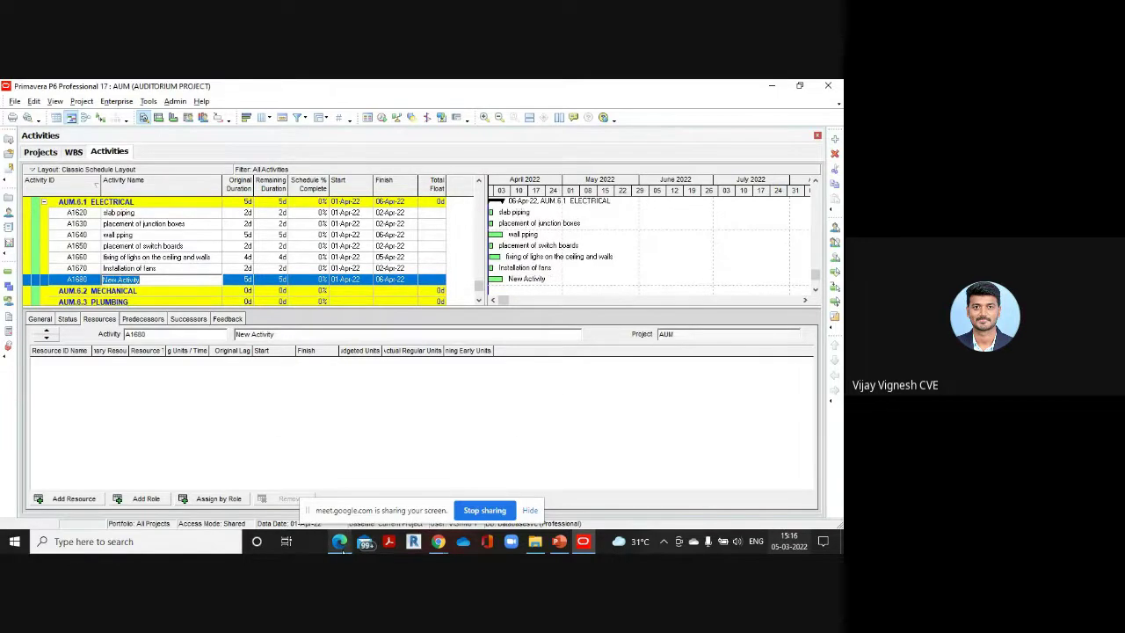
click(348, 475)
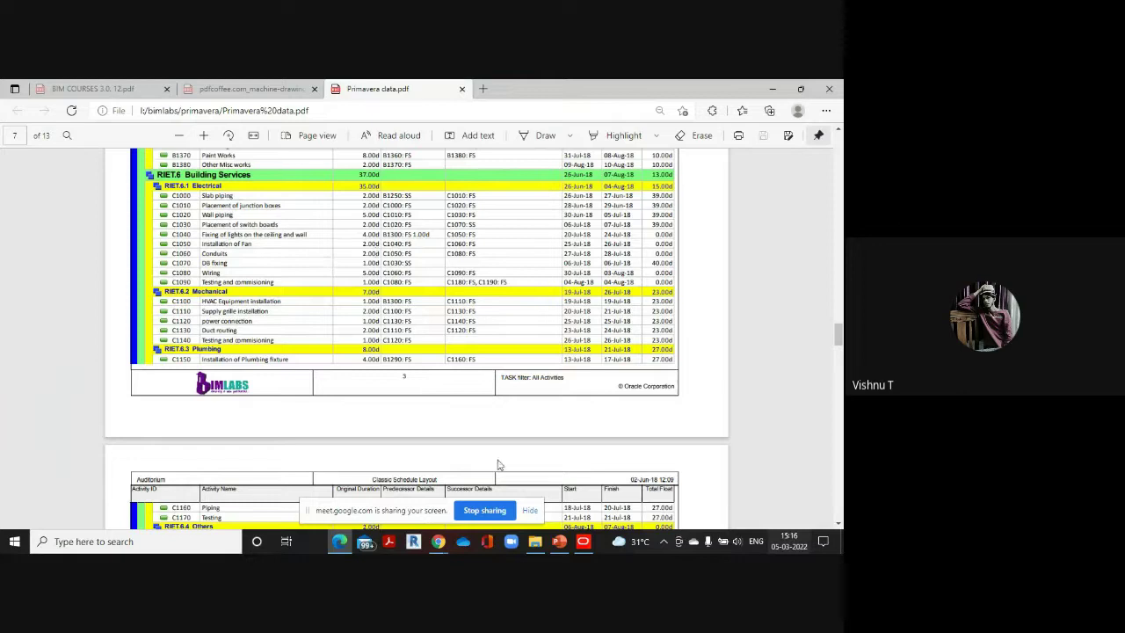
click(542, 475)
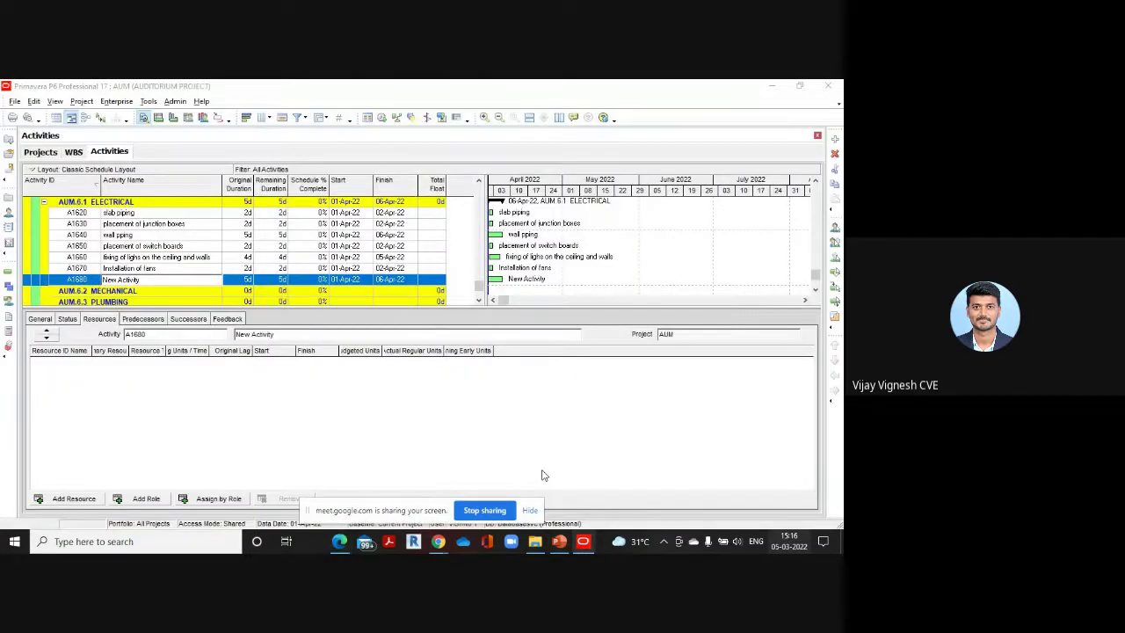
text(on)
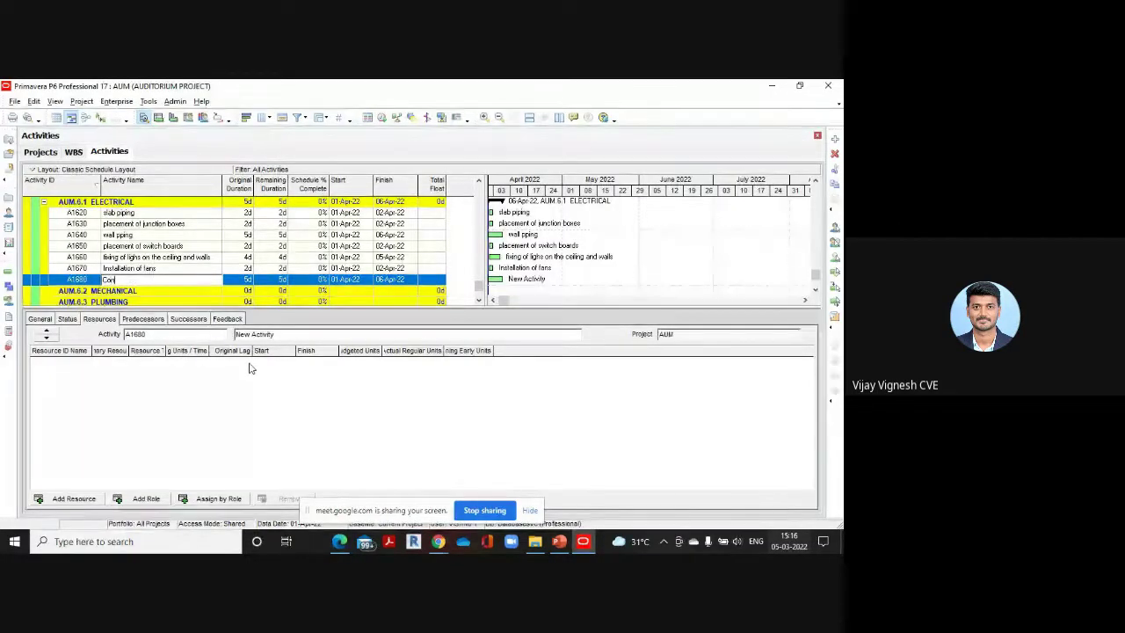
text(duits)
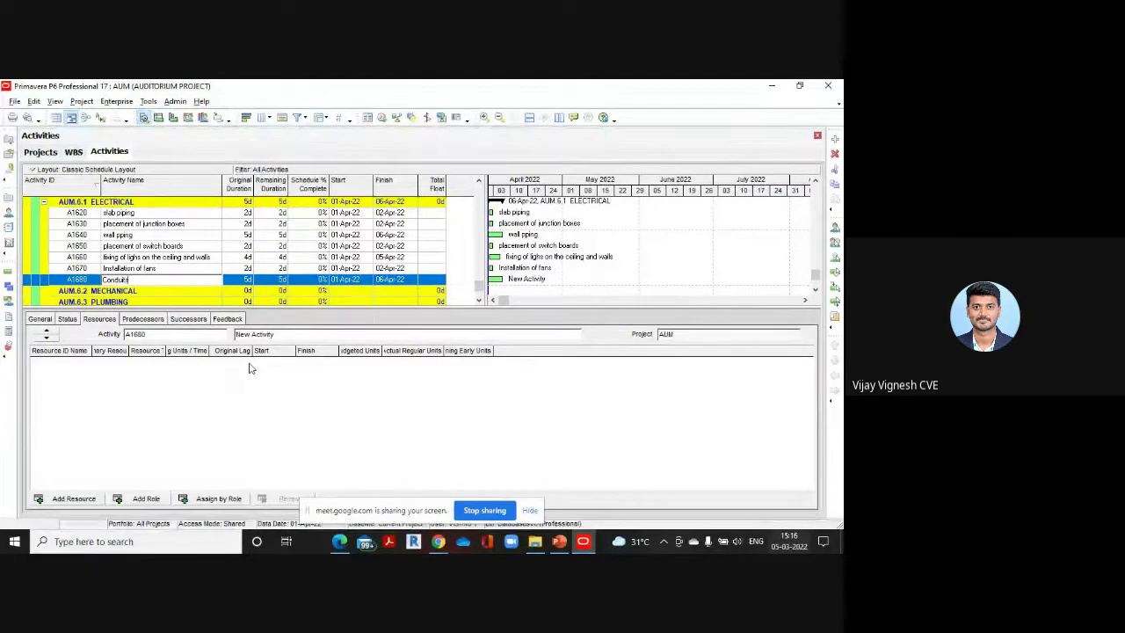
click(249, 282)
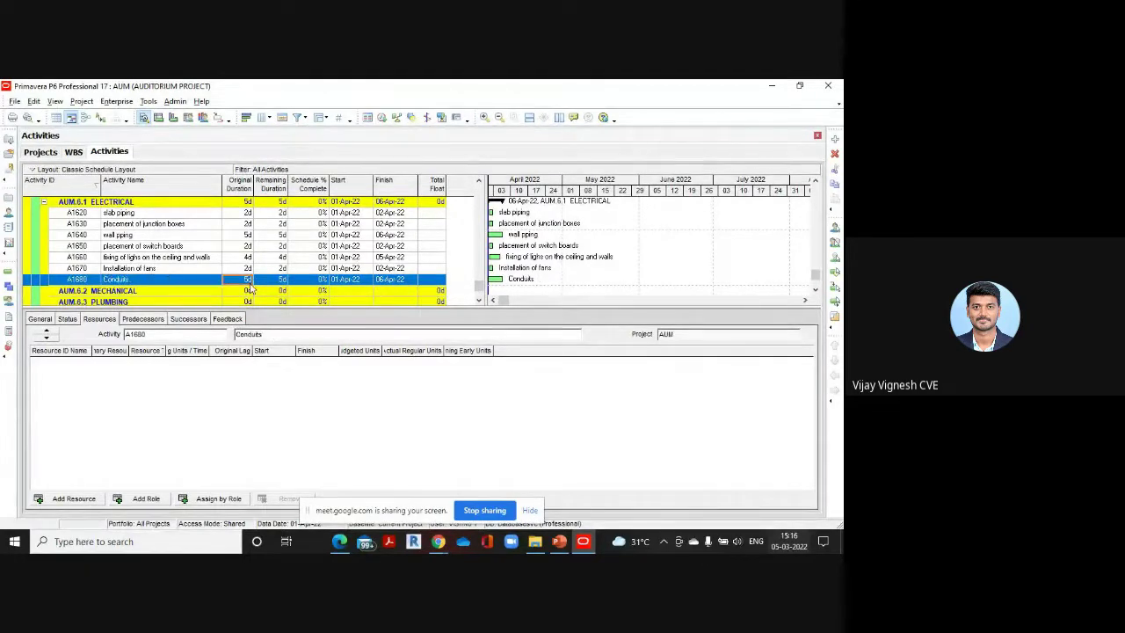
text(2)
mouse_move(339, 541)
click(353, 497)
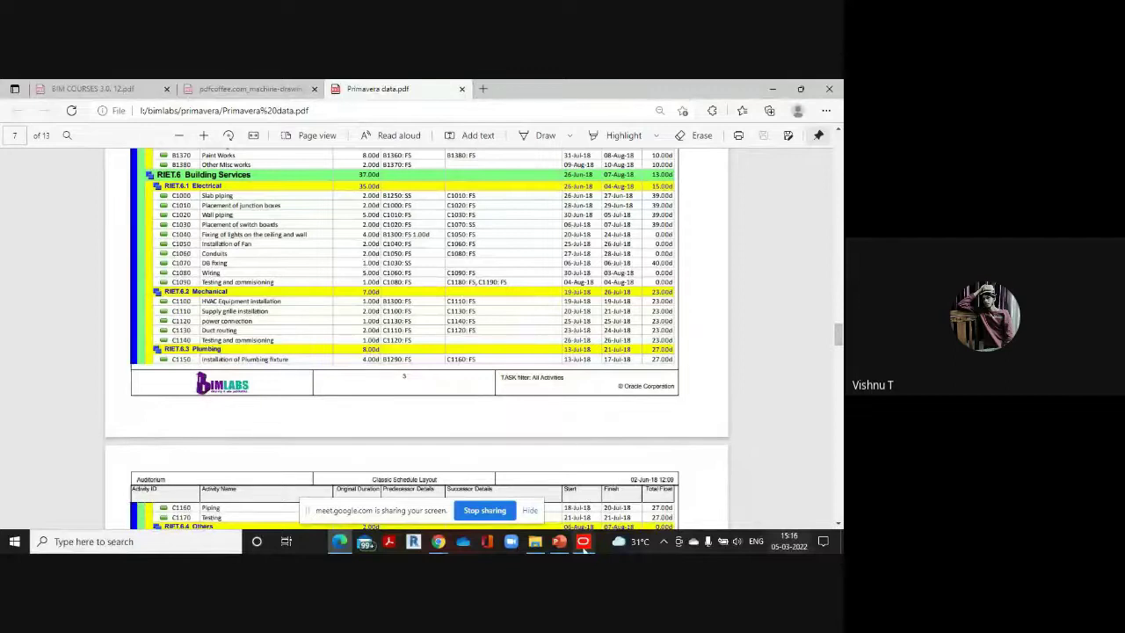
mouse_move(582, 540)
click(583, 514)
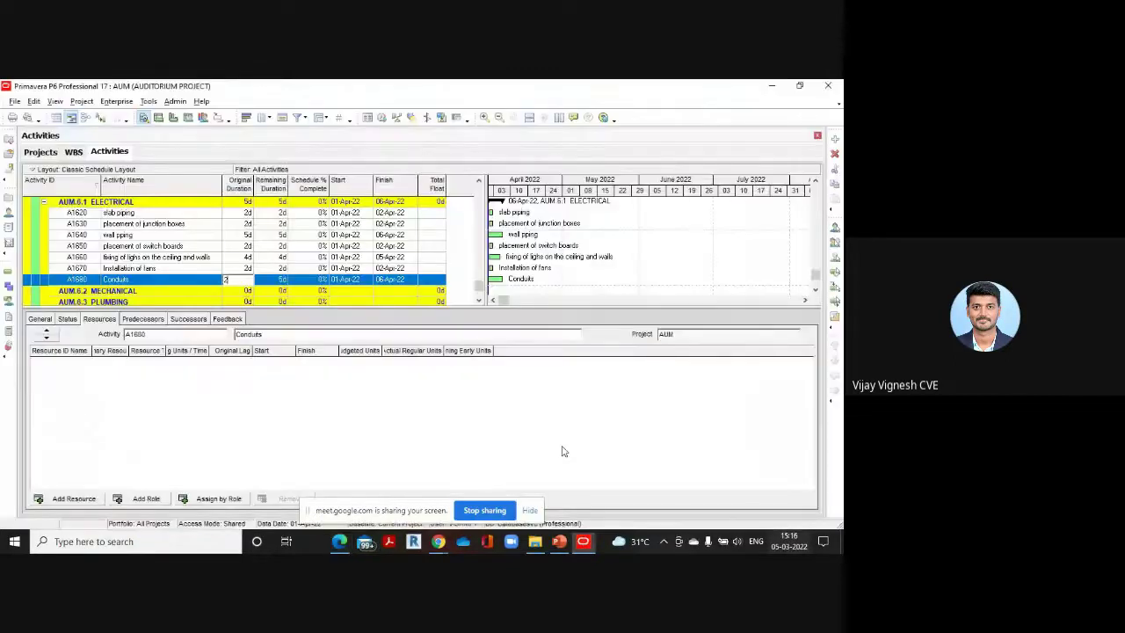
click(835, 141)
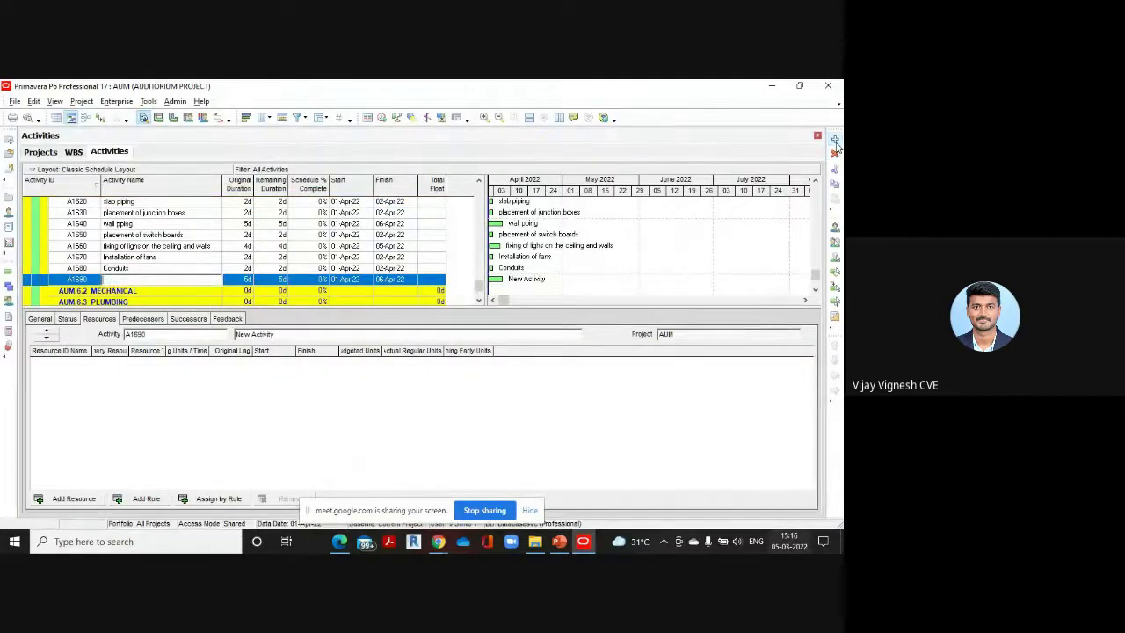
Name A1690 'DB fixing' with a 1-day original duration, cross-checking the reference PDF
text(DB)
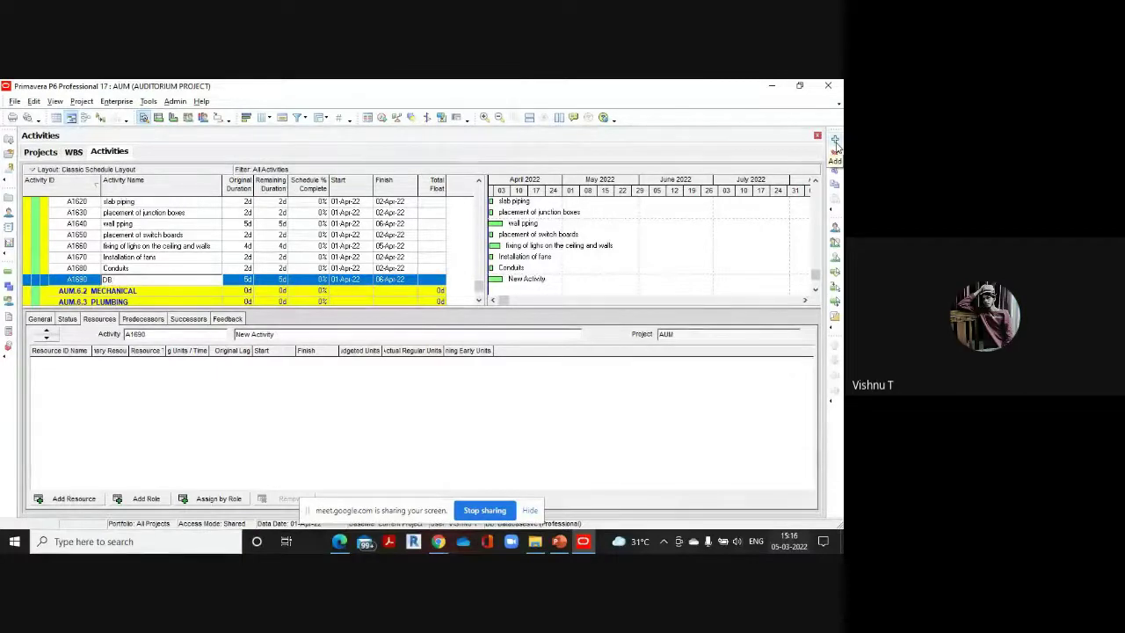
text( lig)
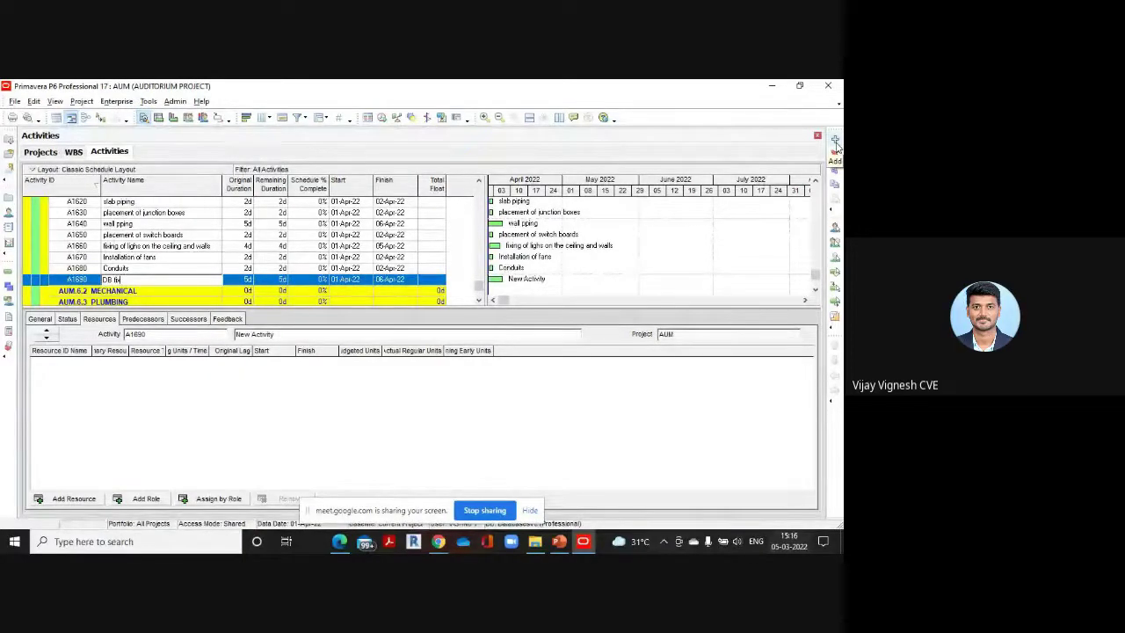
text(ing)
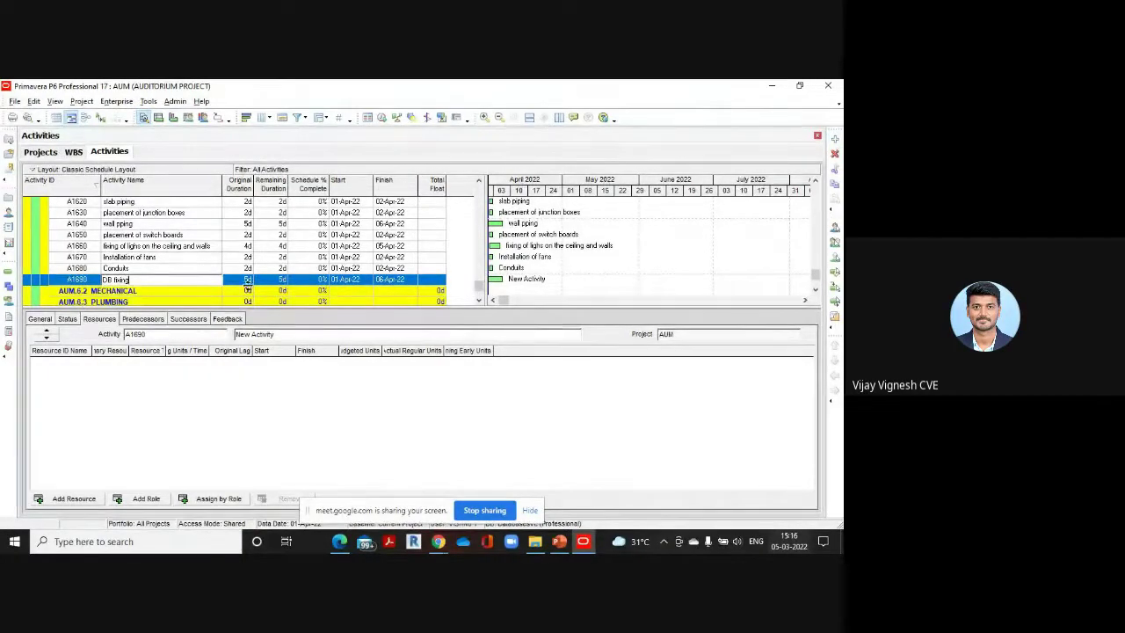
click(248, 283)
text(1)
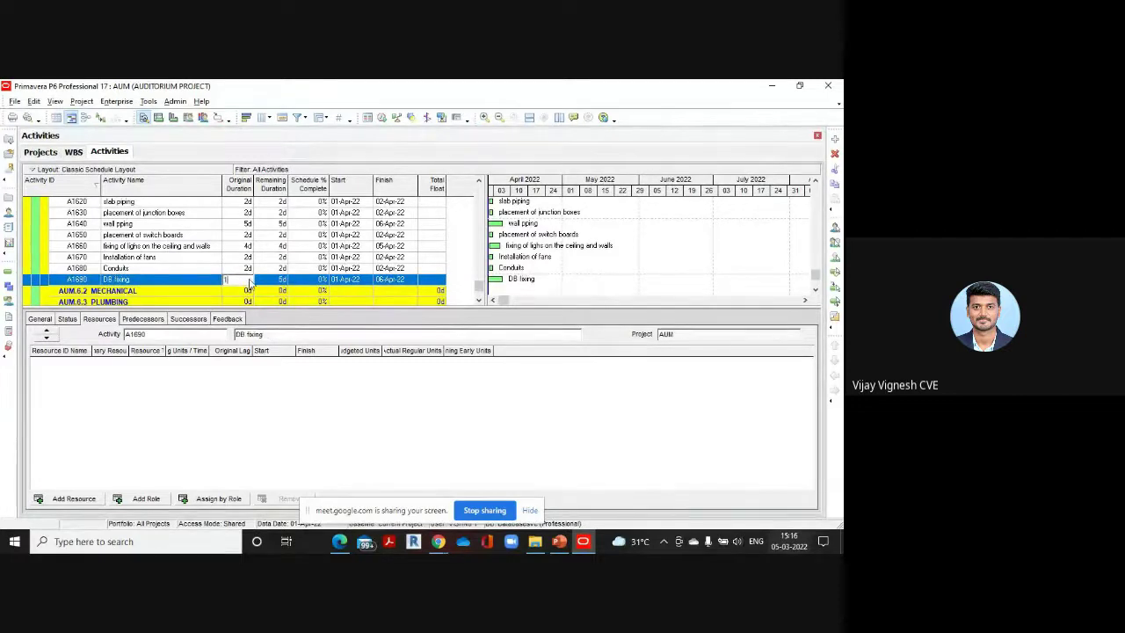
mouse_move(342, 542)
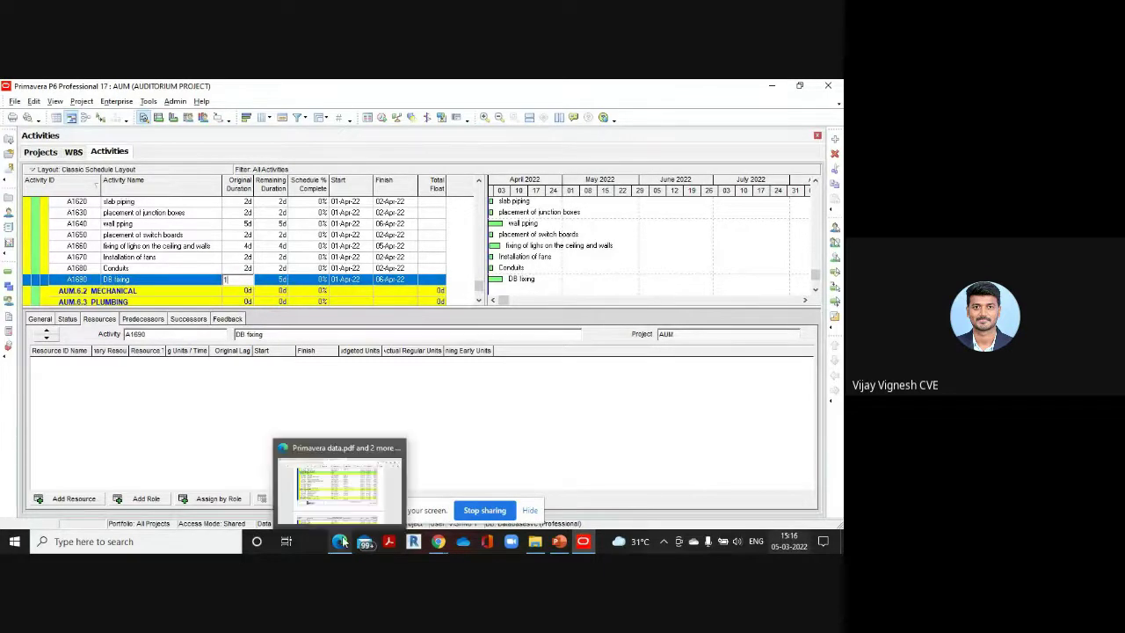
click(334, 475)
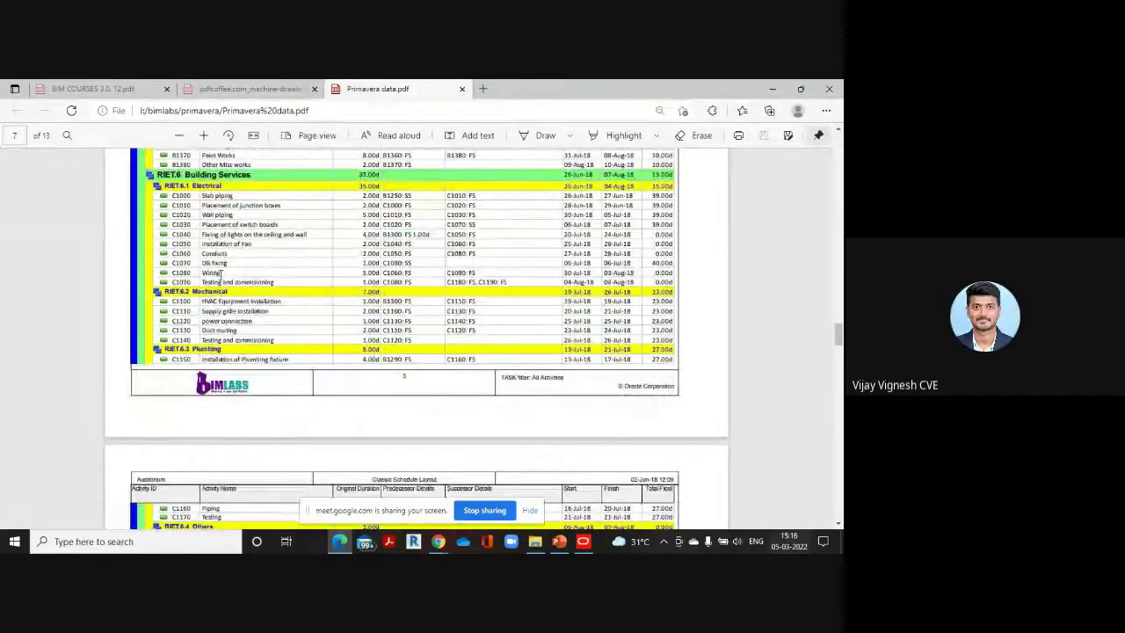
scroll(223, 290, up, 1)
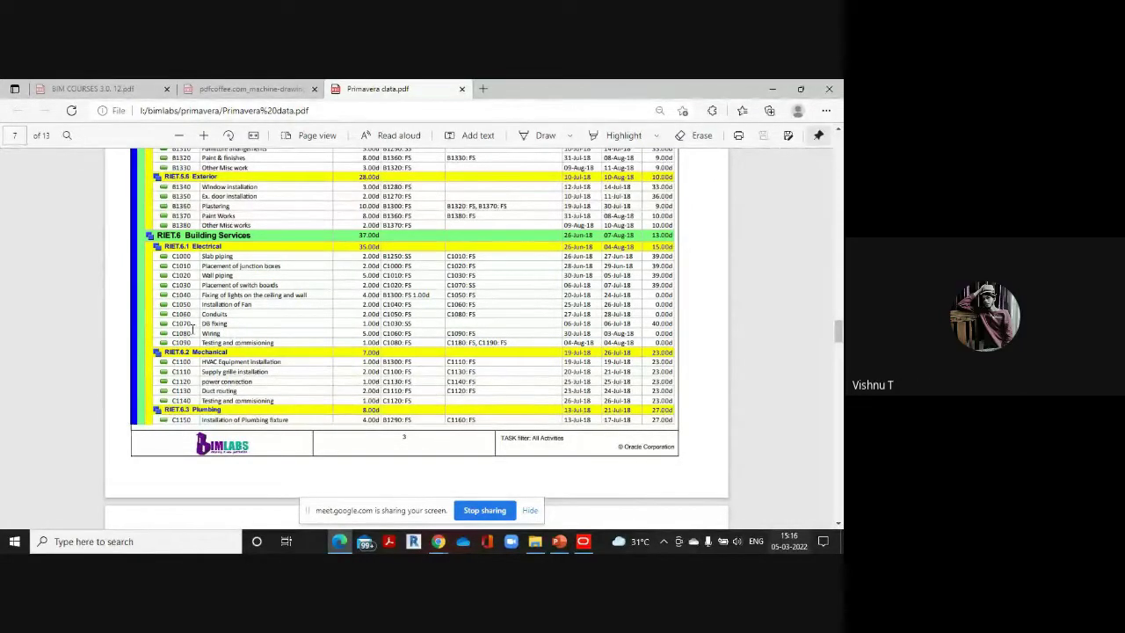
mouse_move(585, 543)
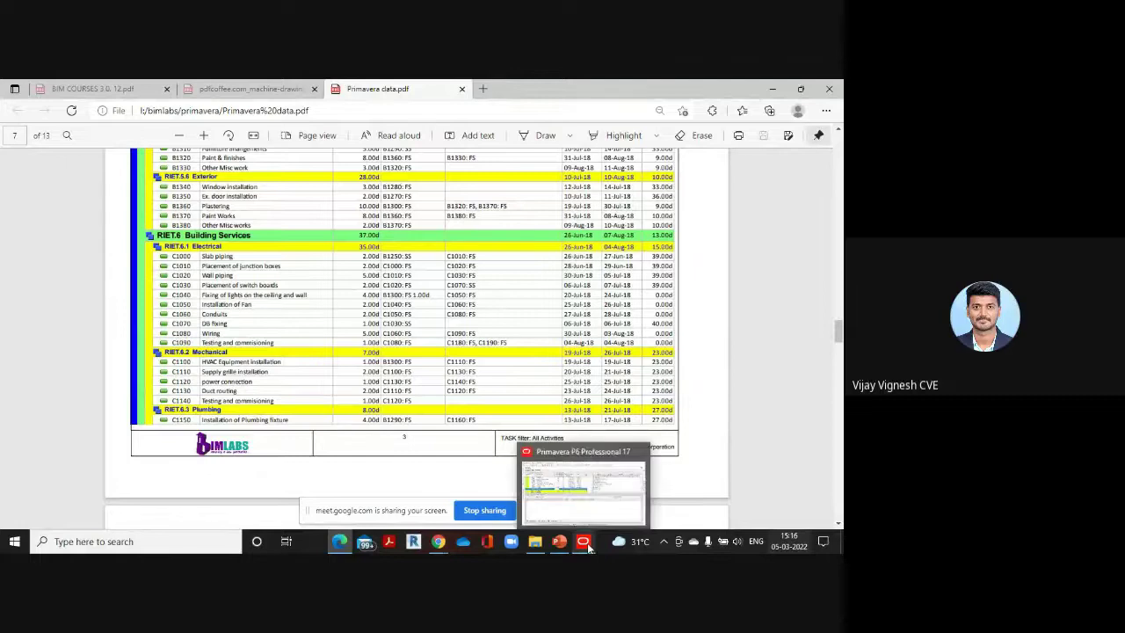
click(584, 488)
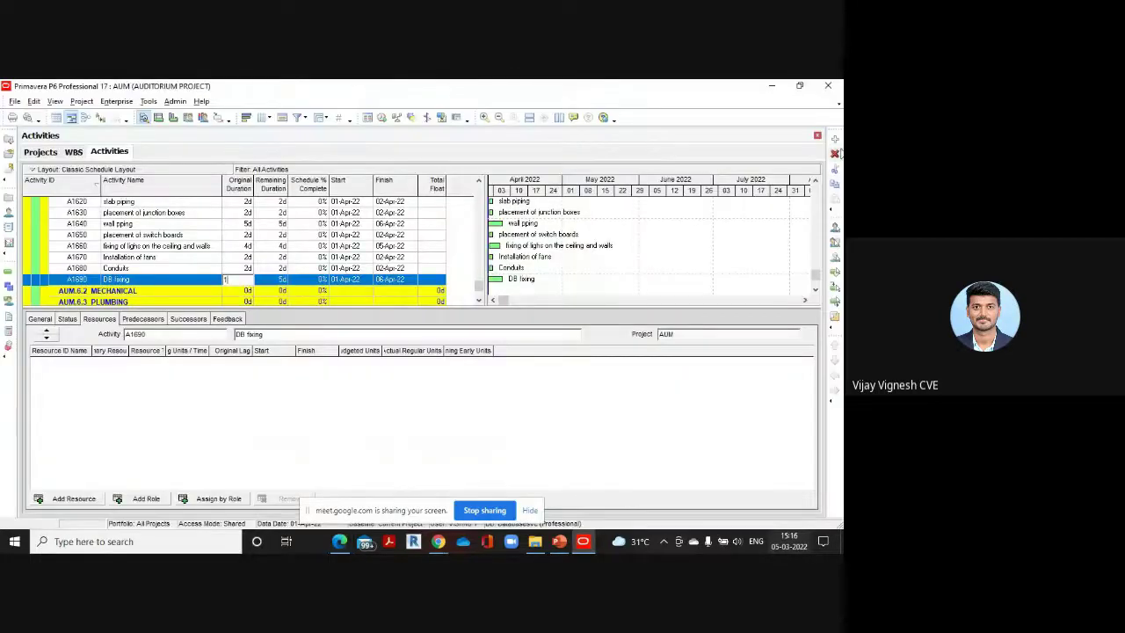
Add activity A1700 named 'Wiring' with its 5-day duration
click(835, 140)
text(Wir)
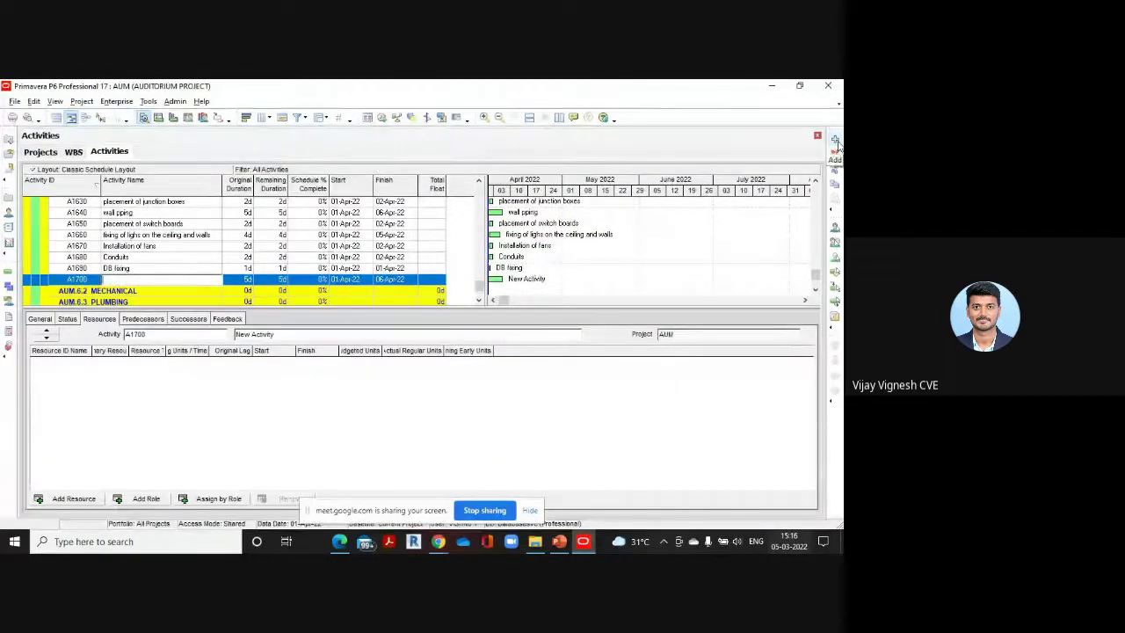
text(ing)
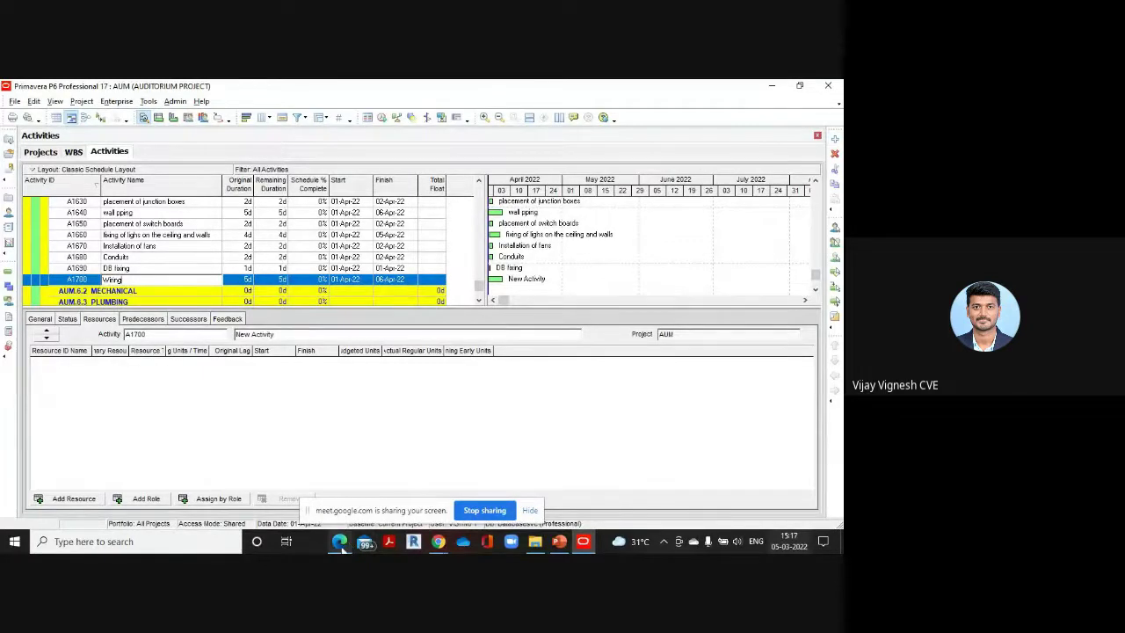
mouse_move(341, 542)
click(340, 501)
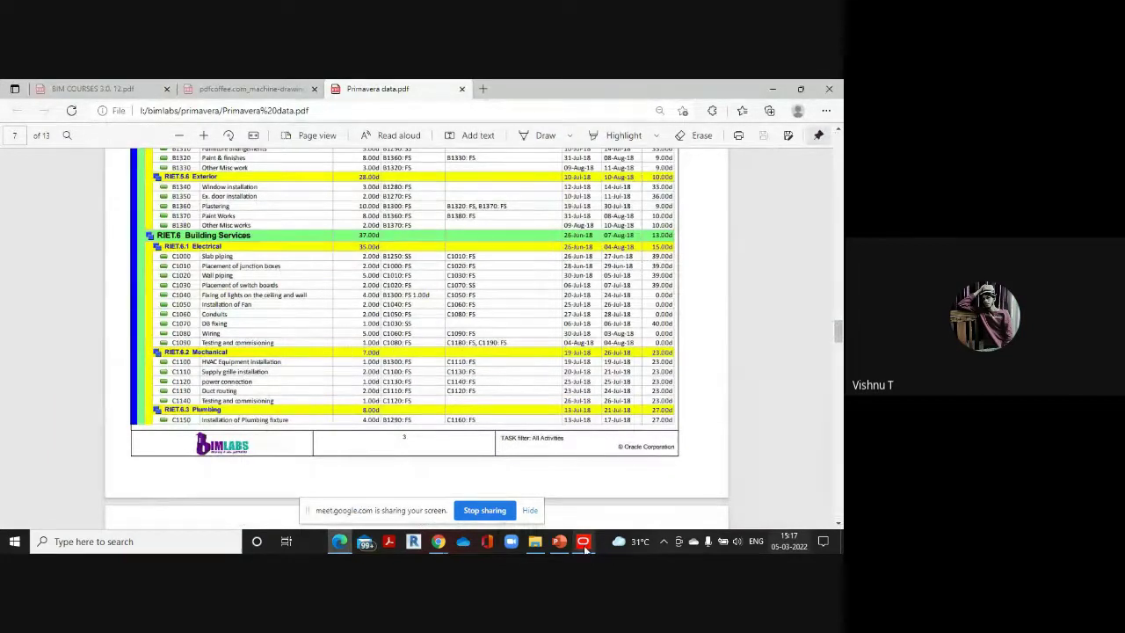
mouse_move(582, 541)
click(519, 466)
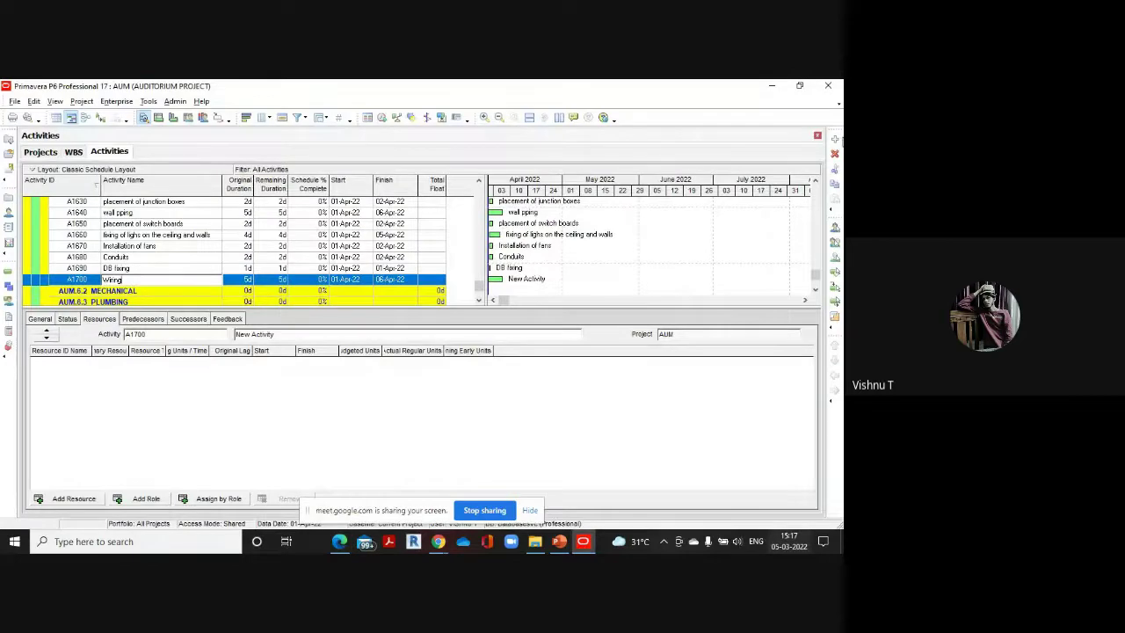
Add A1710 'Testing and commissioning' with a 1-day original duration
click(835, 139)
text(Tes)
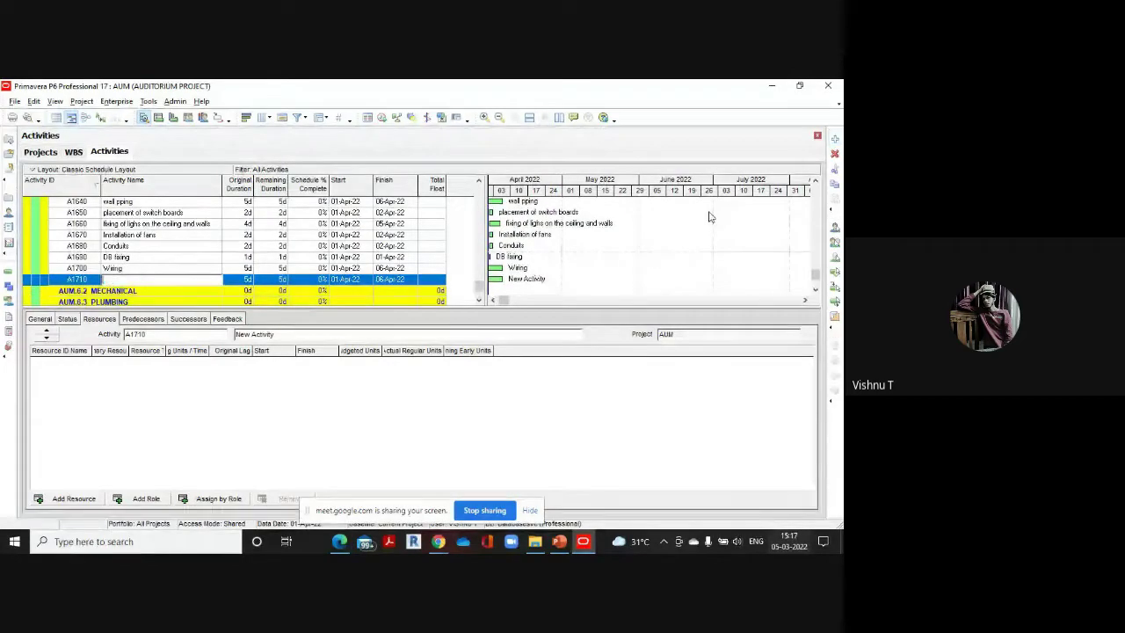
text(ting)
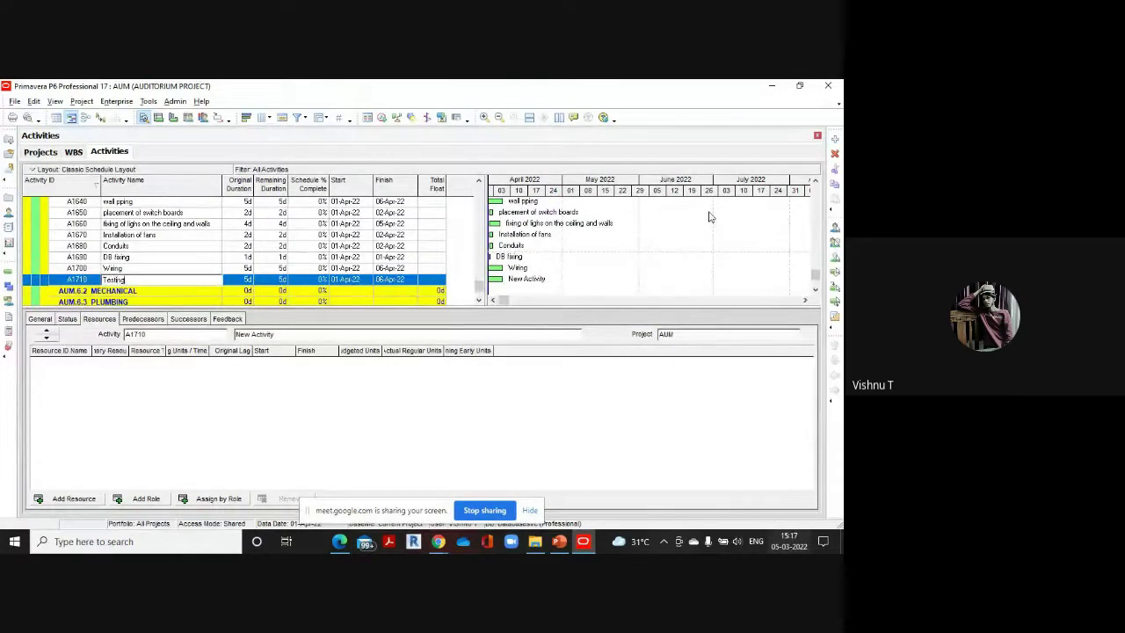
text( and commissioning)
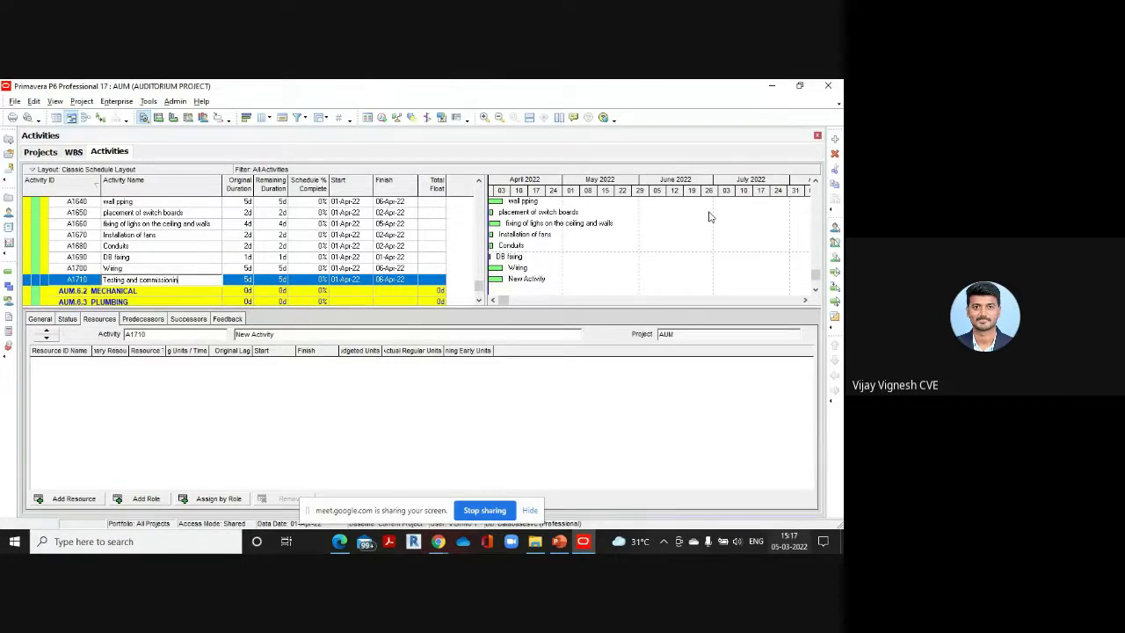
click(247, 280)
text(1)
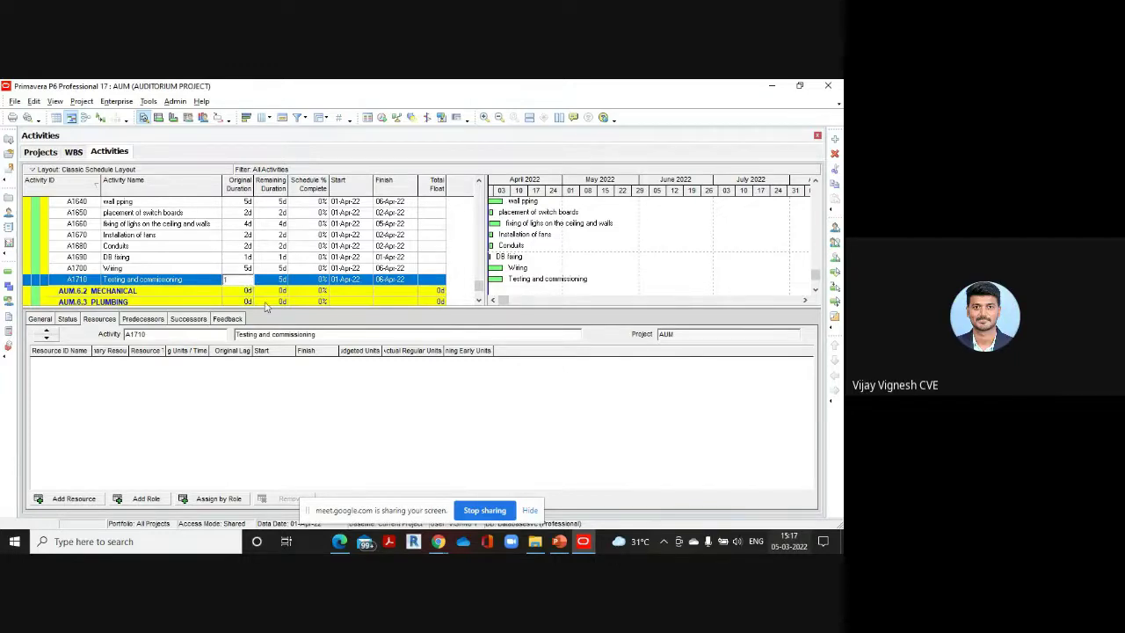
click(109, 292)
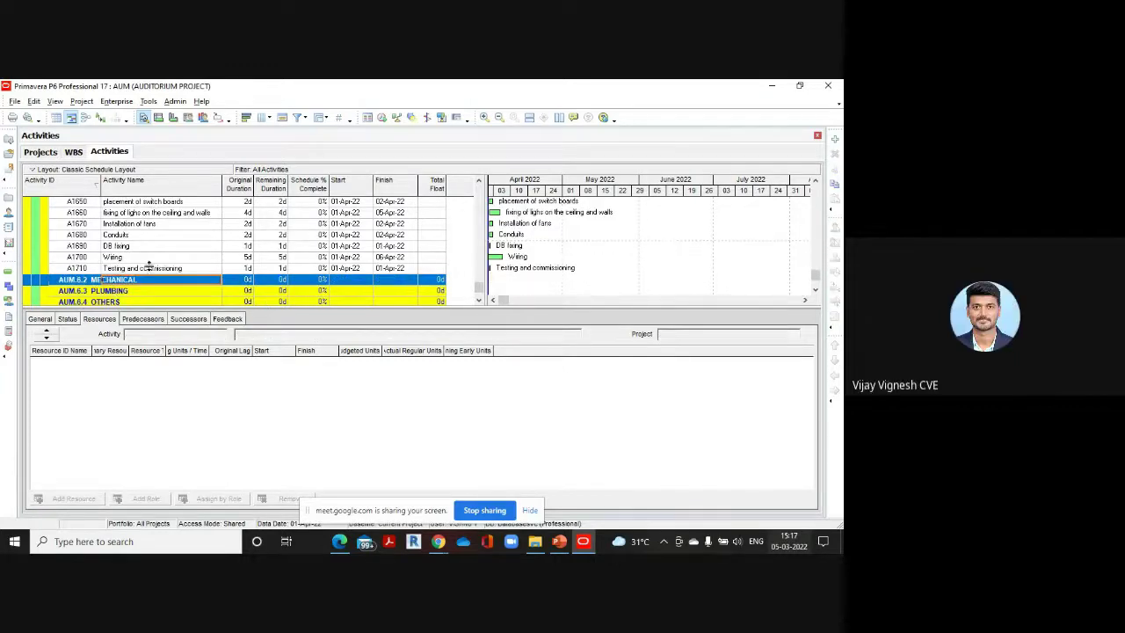
scroll(150, 266, down, 1)
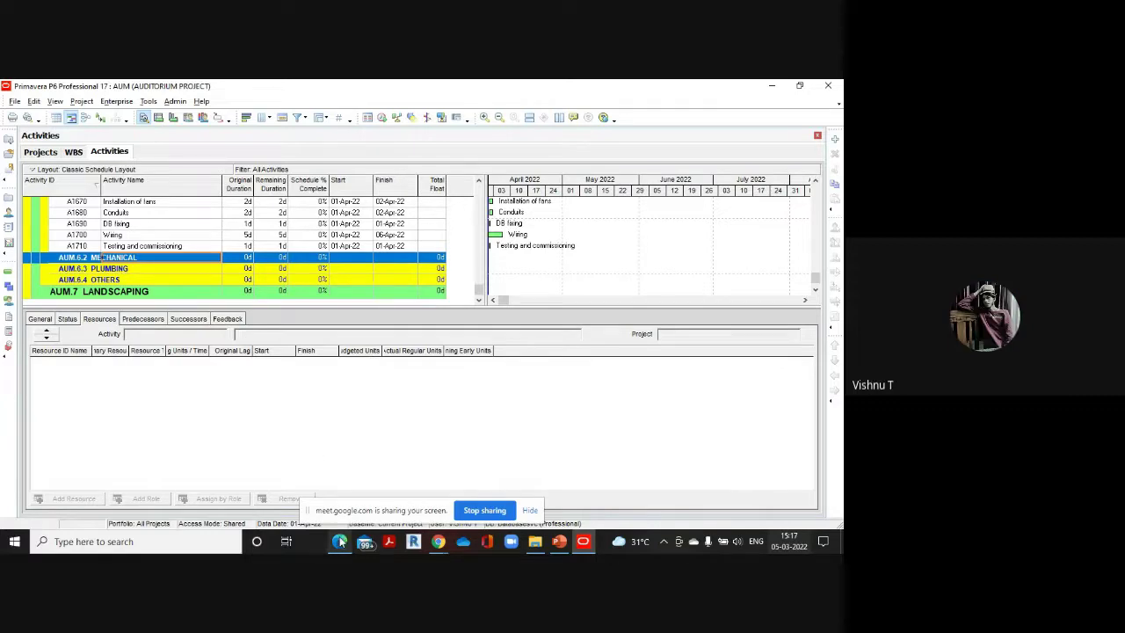
Add A1720 'HVAC Euipment installation' under MECHANICAL with a 1-day duration
mouse_move(339, 541)
click(341, 482)
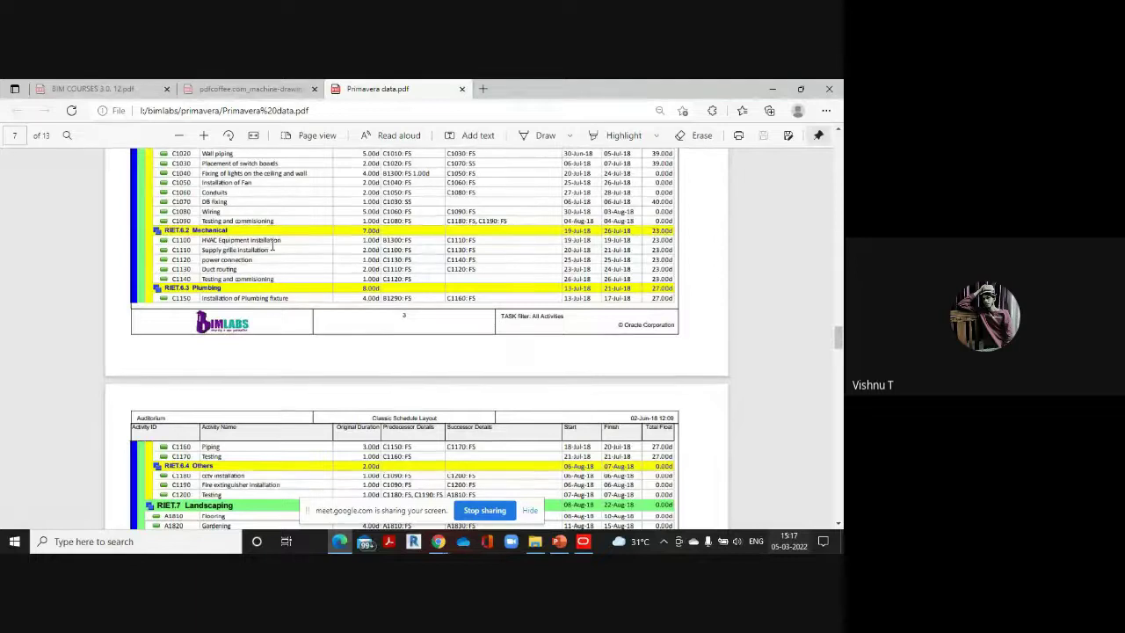
mouse_move(583, 541)
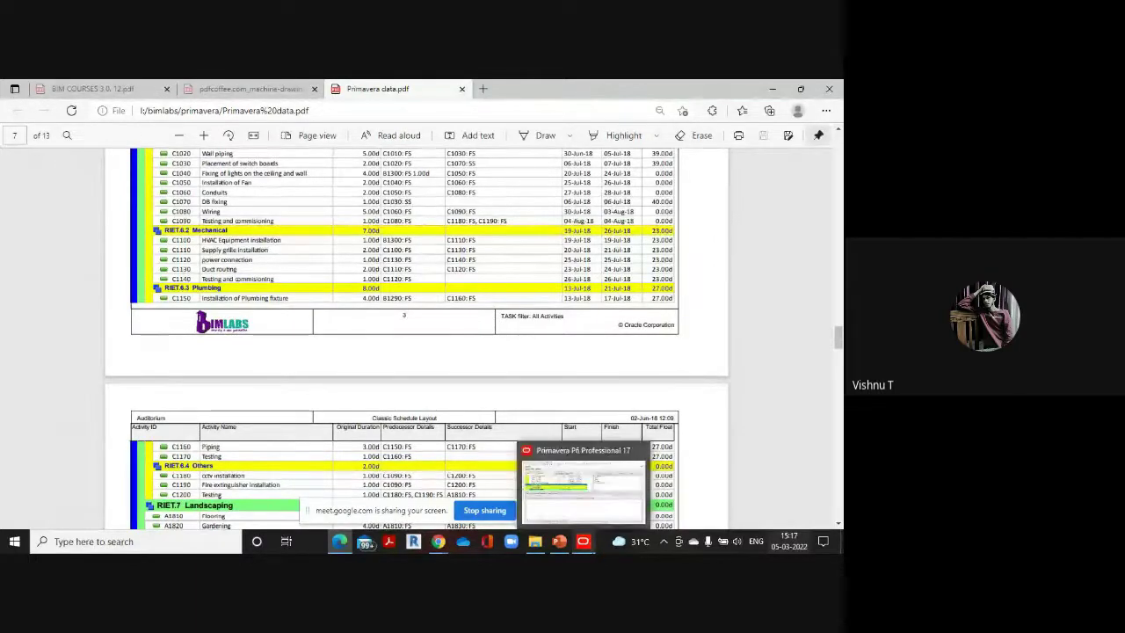
click(597, 488)
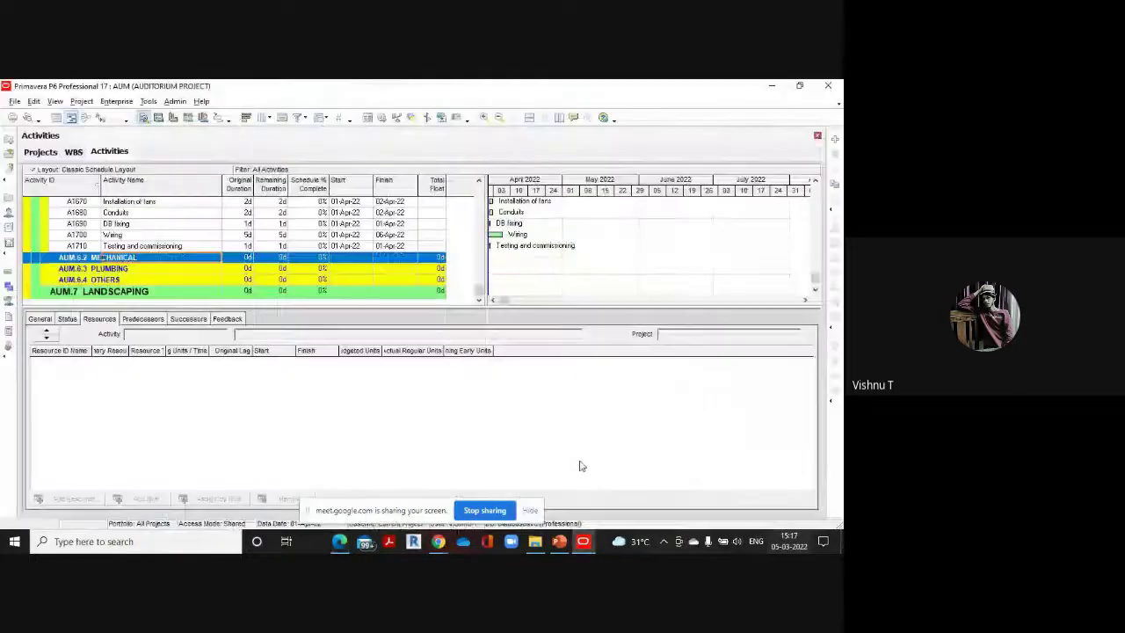
click(835, 139)
key(BackSpace)
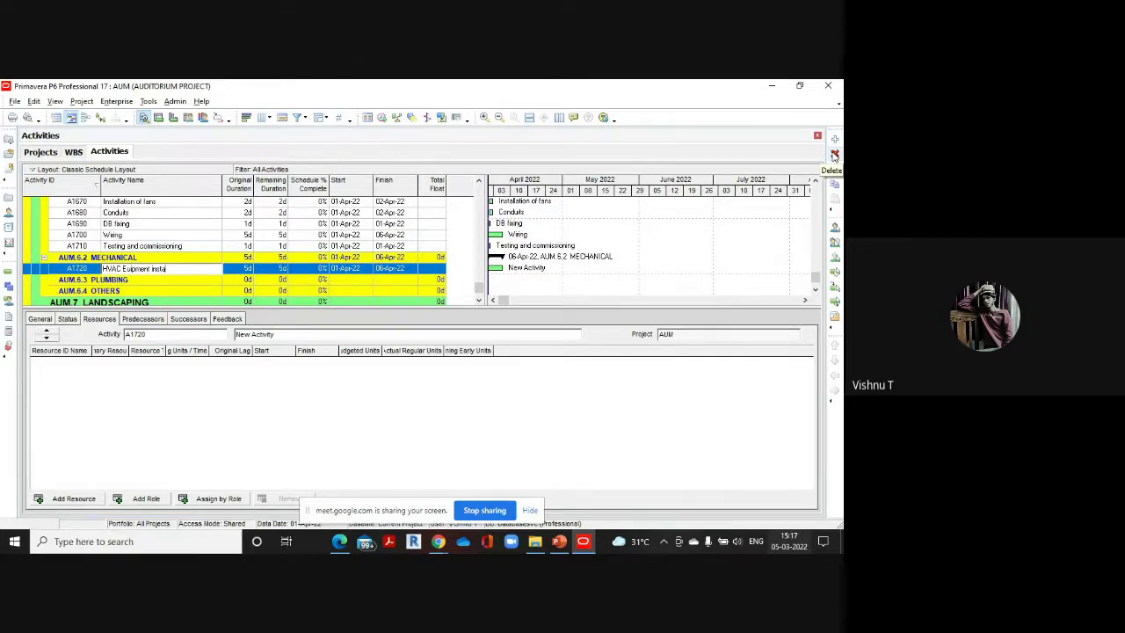
text(ion)
mouse_move(349, 532)
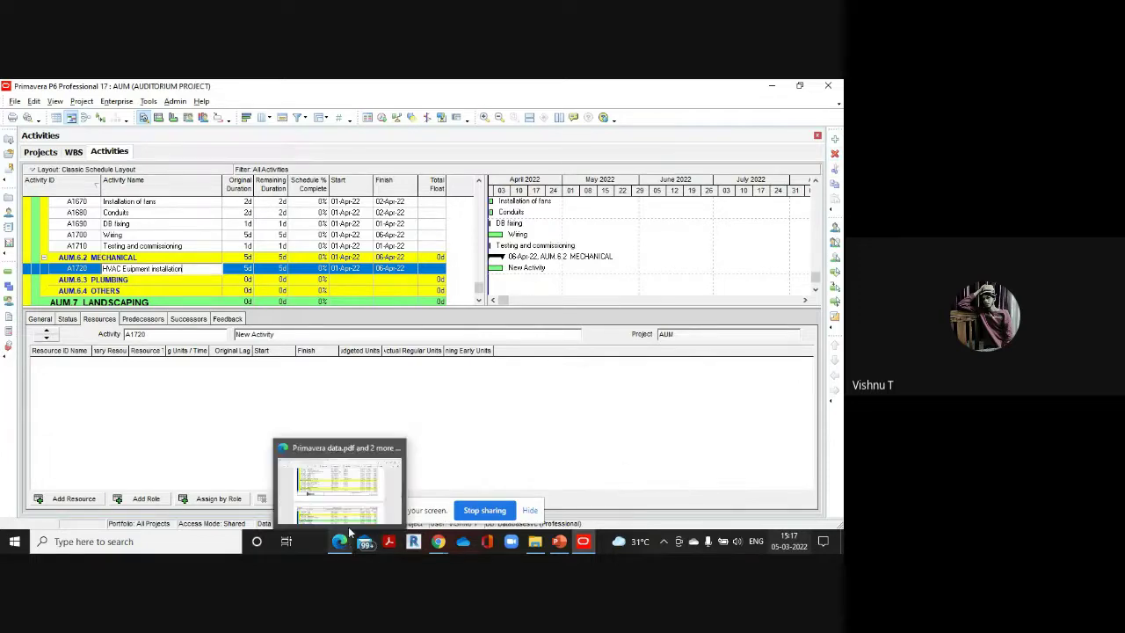
click(338, 488)
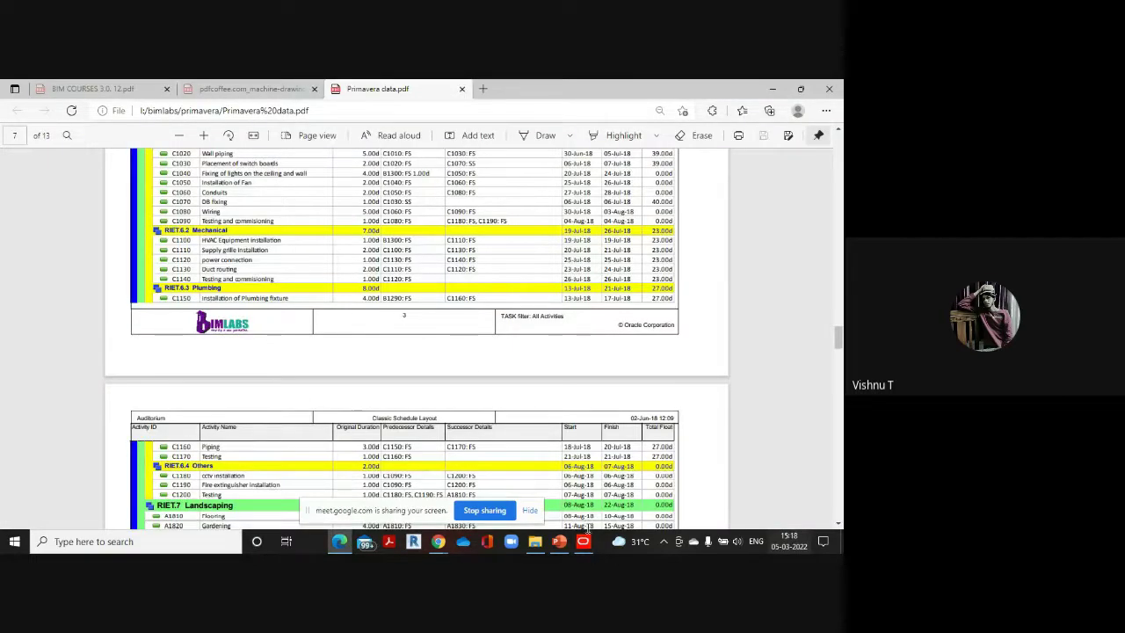
mouse_move(582, 541)
click(586, 483)
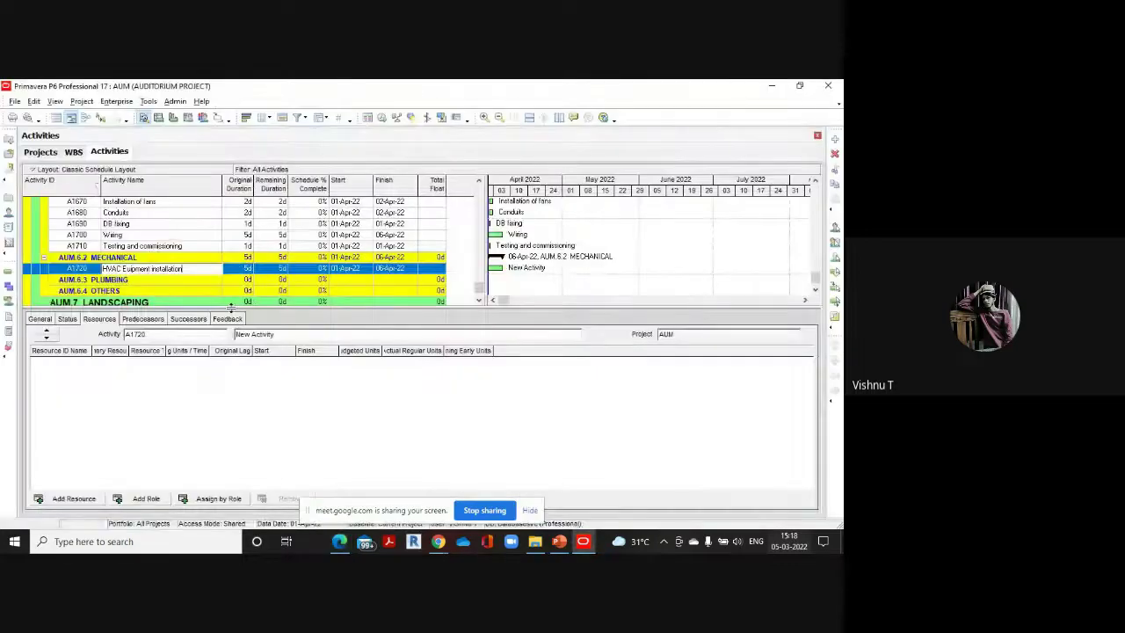
click(249, 270)
text(1)
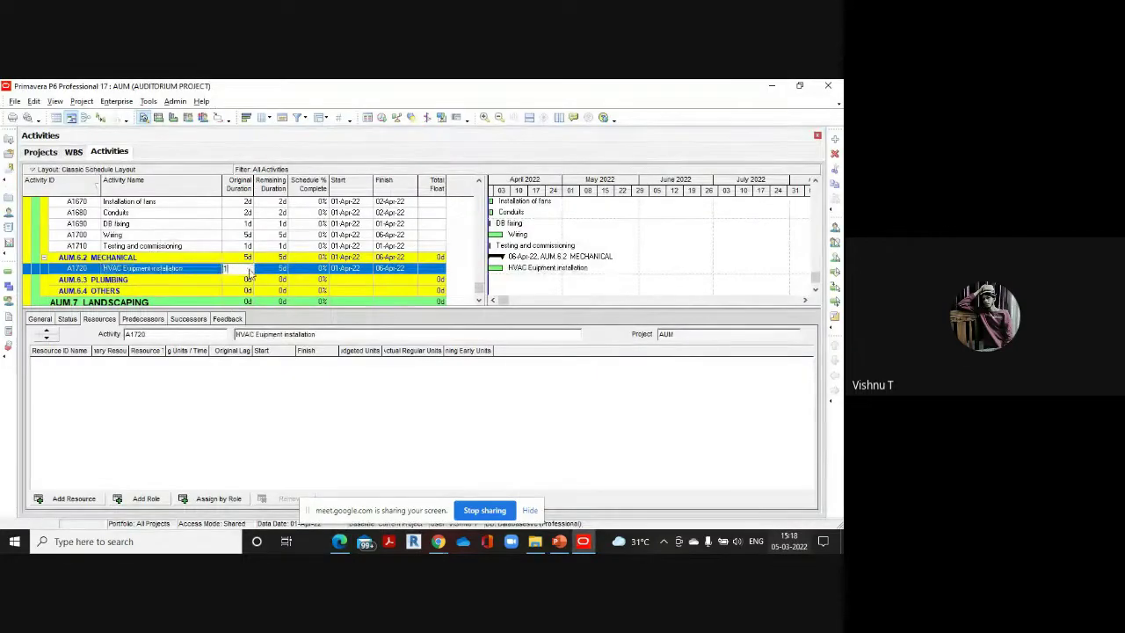
Add A1730 'Supply grille installation' at 2 days and insert new activity A1740 below
click(835, 141)
mouse_move(340, 539)
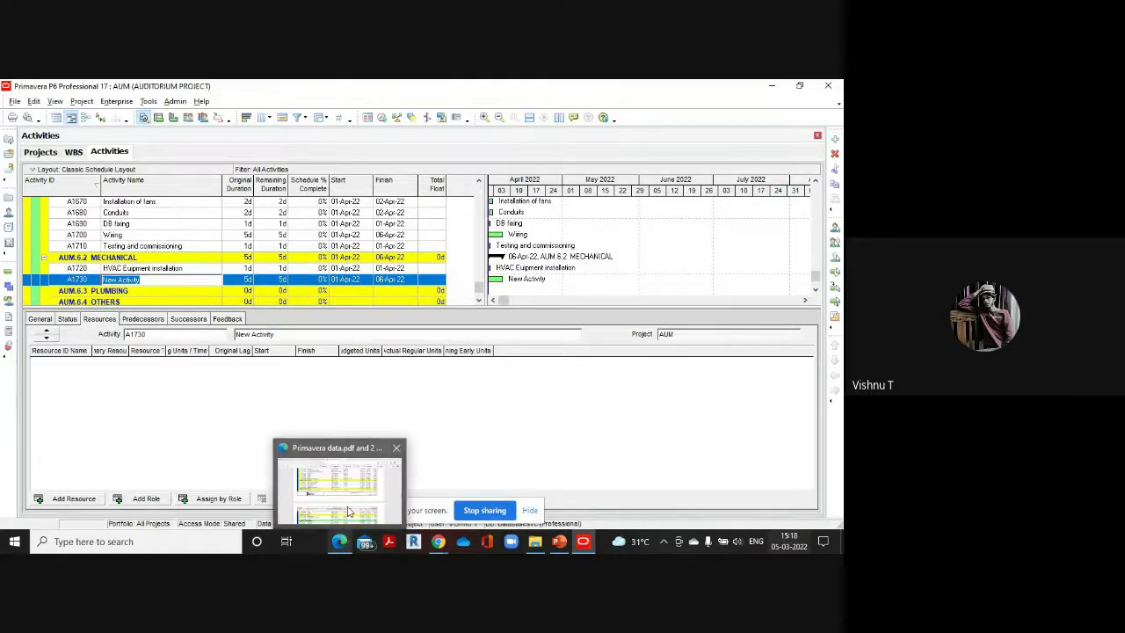
click(347, 511)
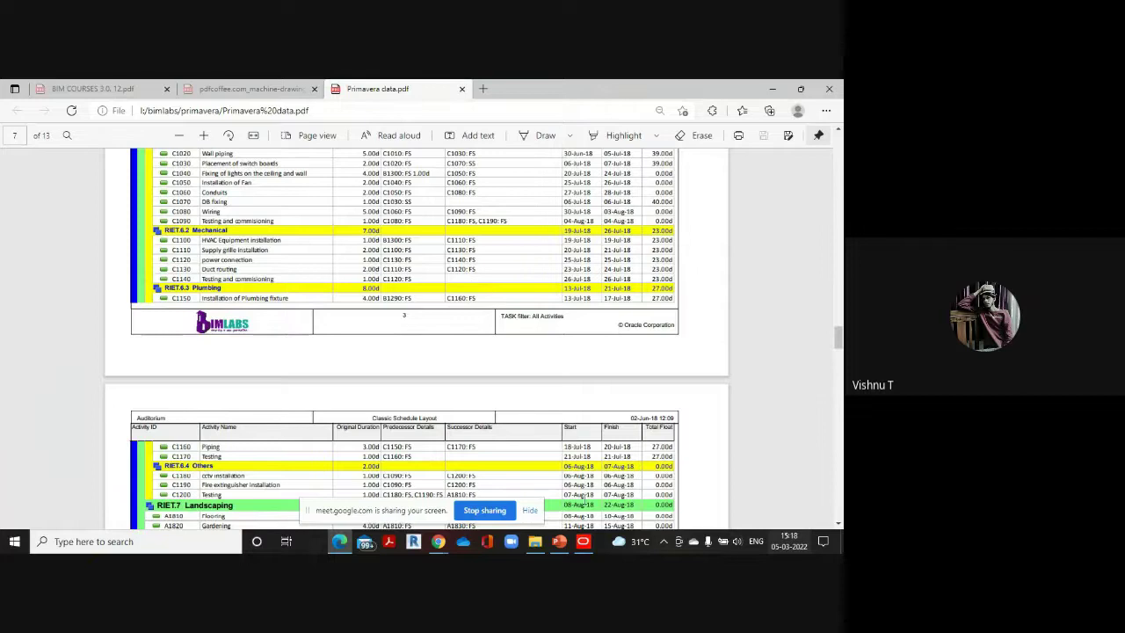
mouse_move(582, 540)
click(585, 481)
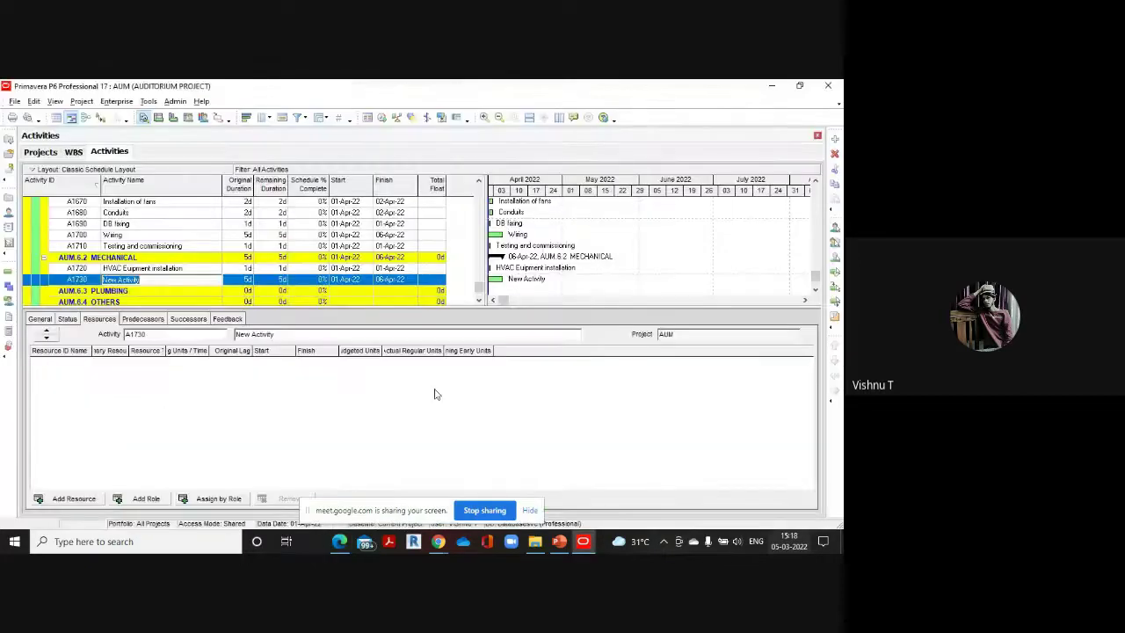
text(Supp)
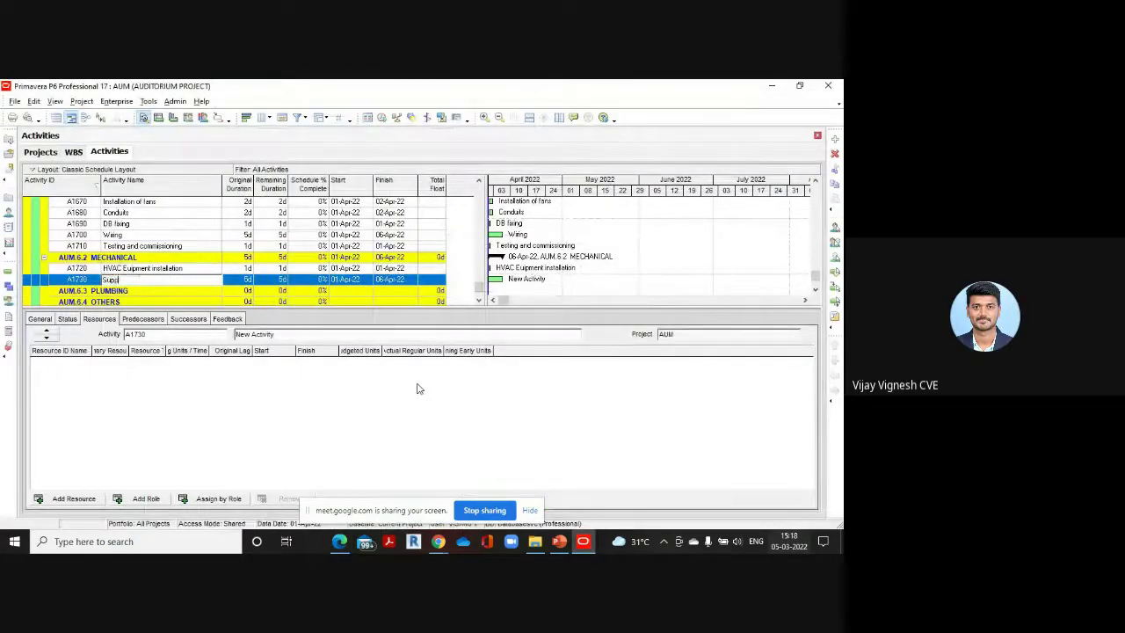
text(ly grille in)
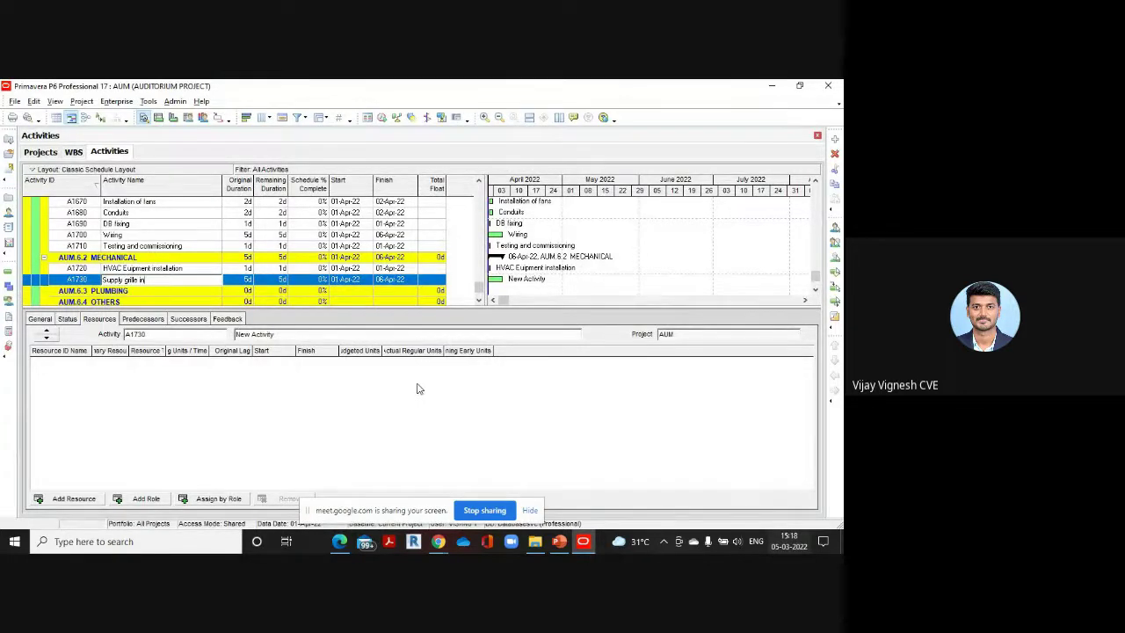
text(stallation)
click(248, 281)
text(2)
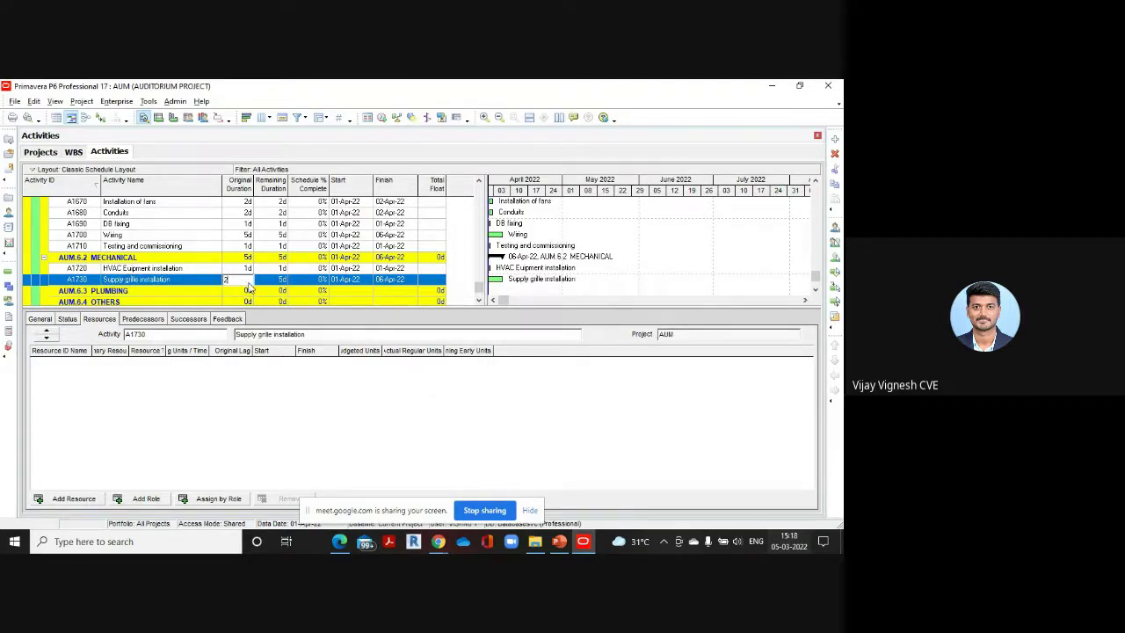
click(834, 141)
Name A1740 'Power Connection' with a 1-day original duration
mouse_move(346, 546)
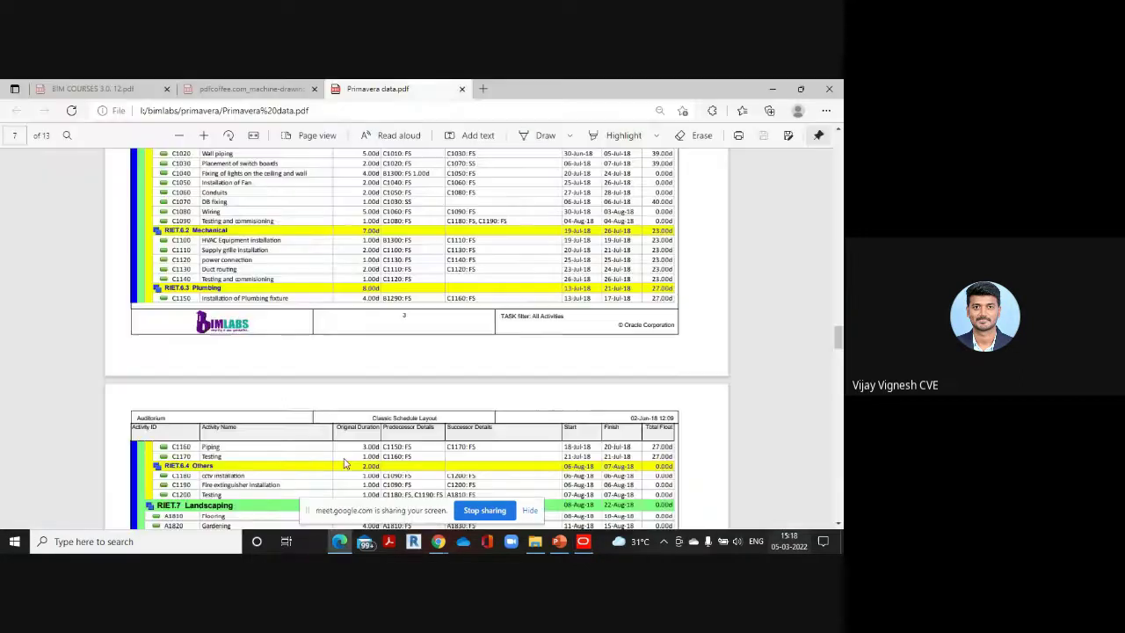
click(352, 487)
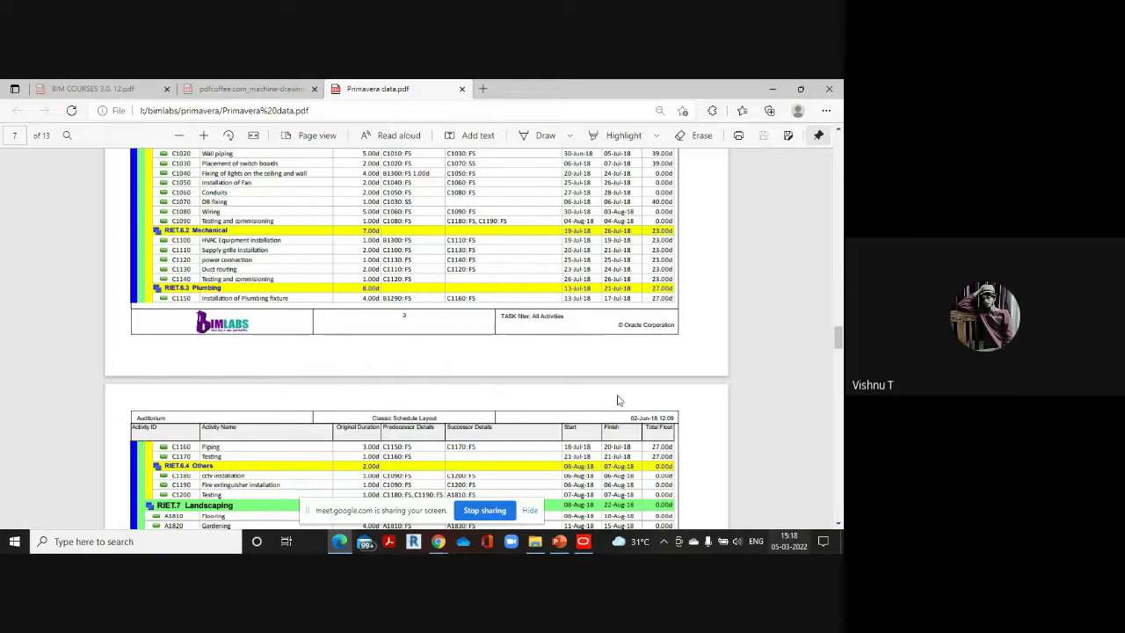
click(582, 542)
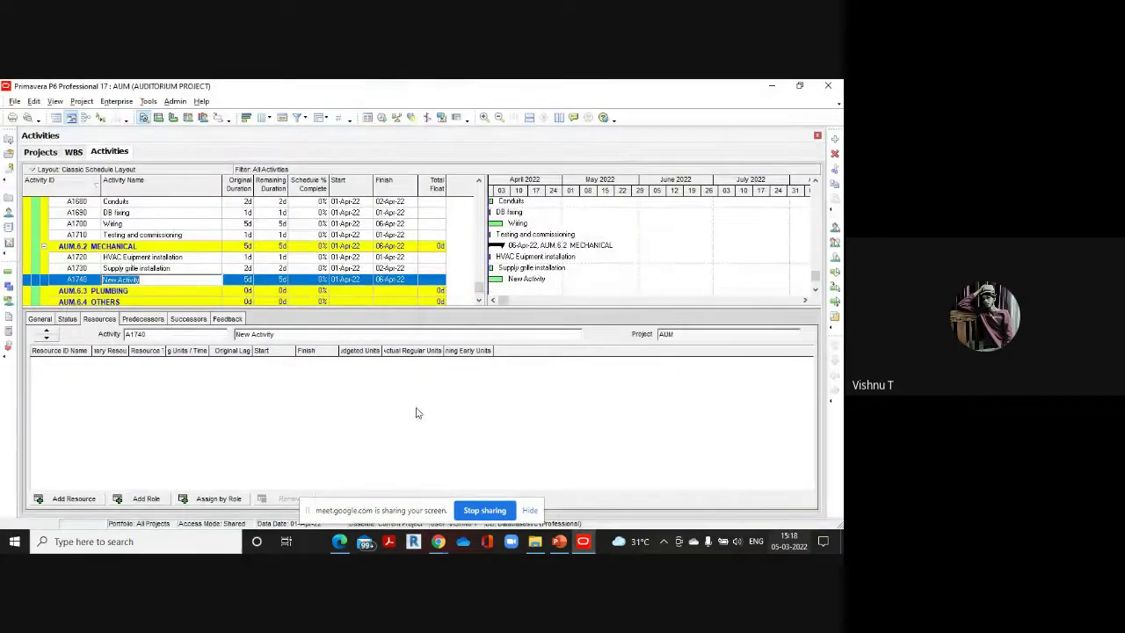
key(BackSpace)
text(Power Con)
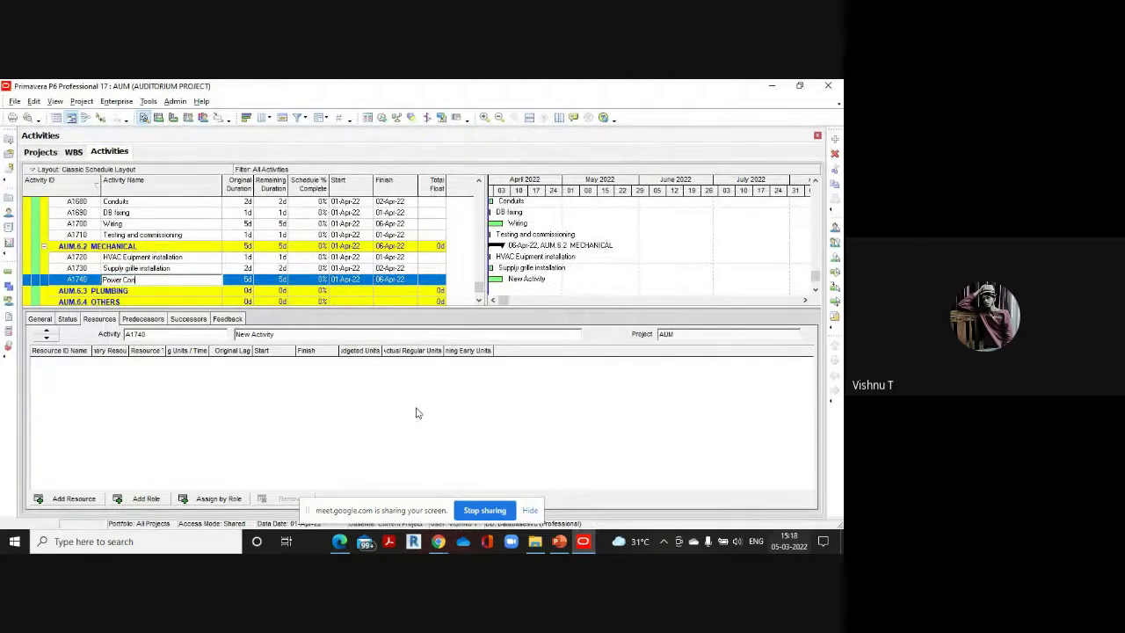
text(nection)
click(251, 280)
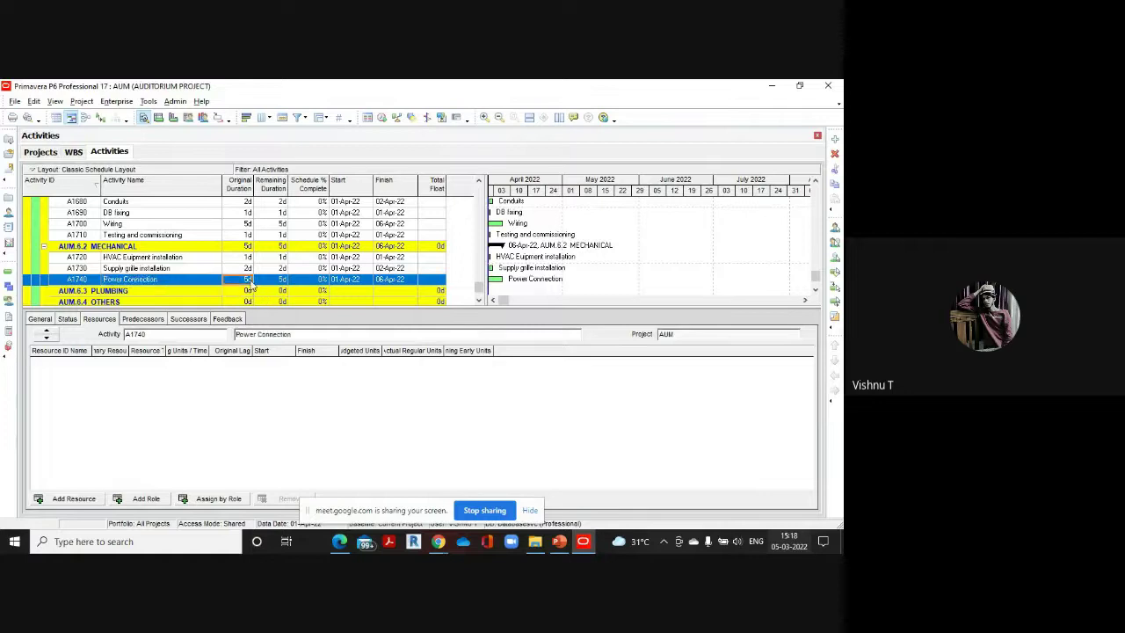
click(251, 279)
text(1)
Add A1750 'Duct routing' at 2 days and insert new activity A1760 below
mouse_move(339, 541)
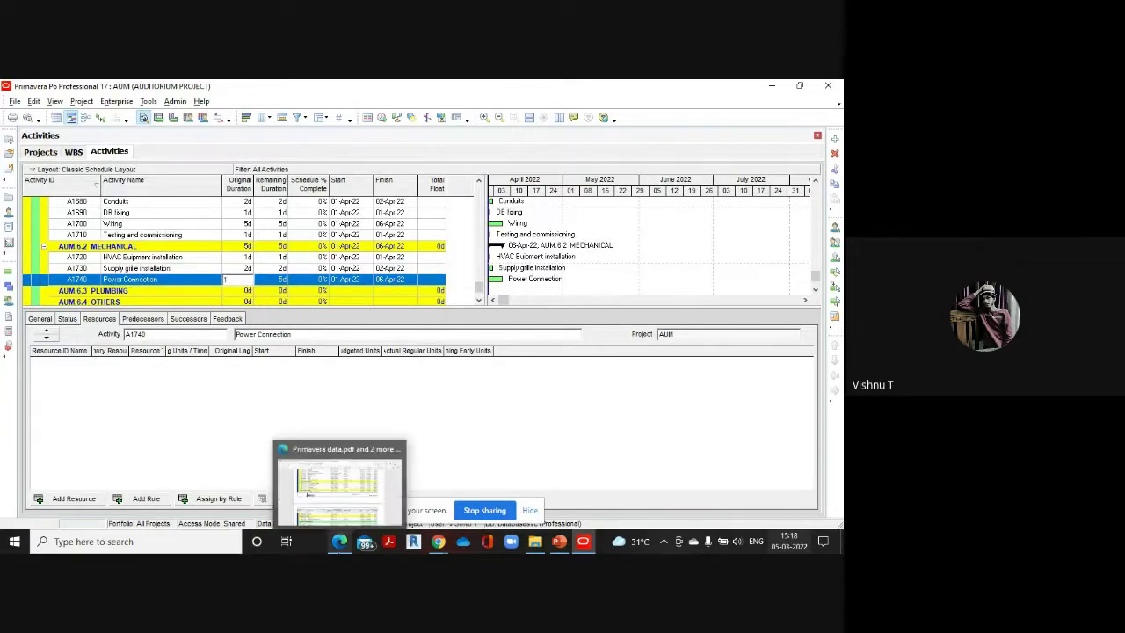
click(344, 500)
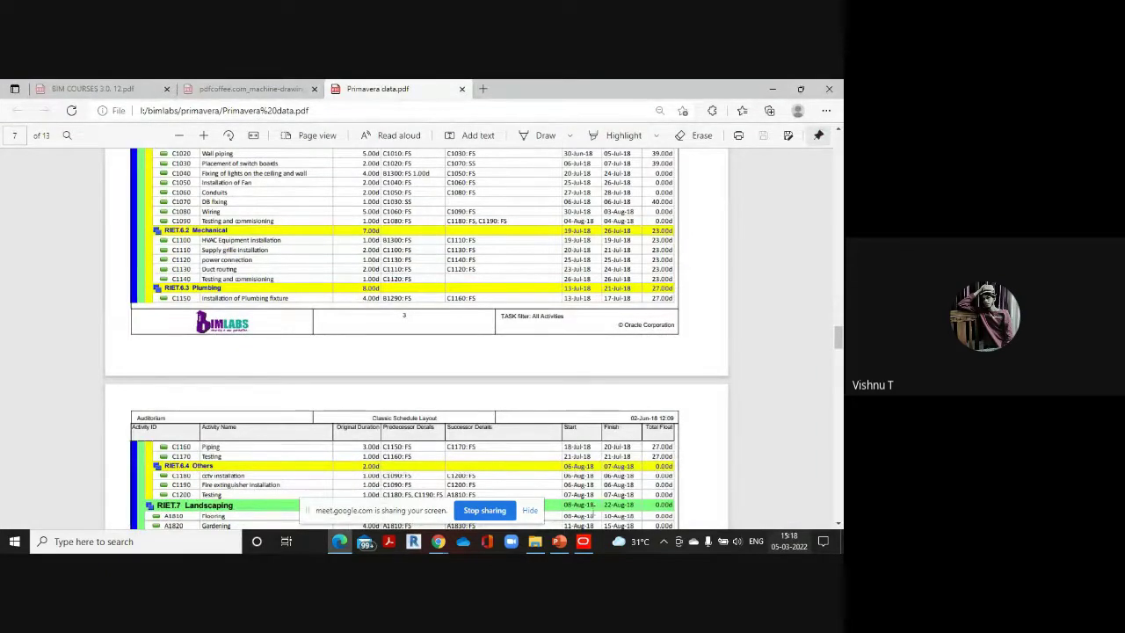
mouse_move(582, 542)
click(579, 509)
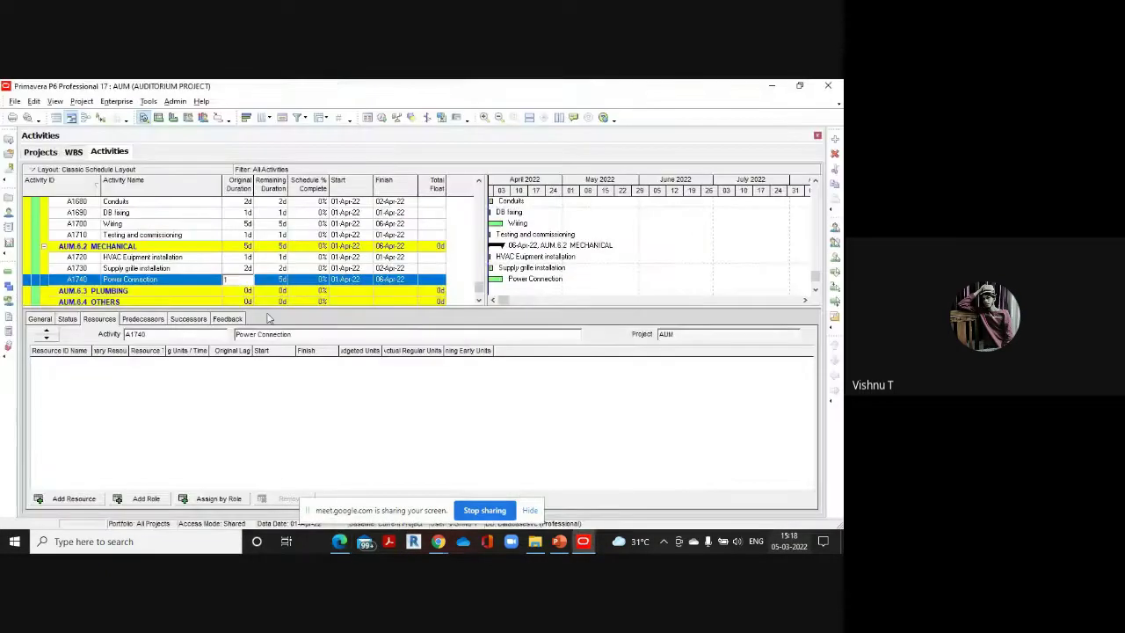
click(836, 139)
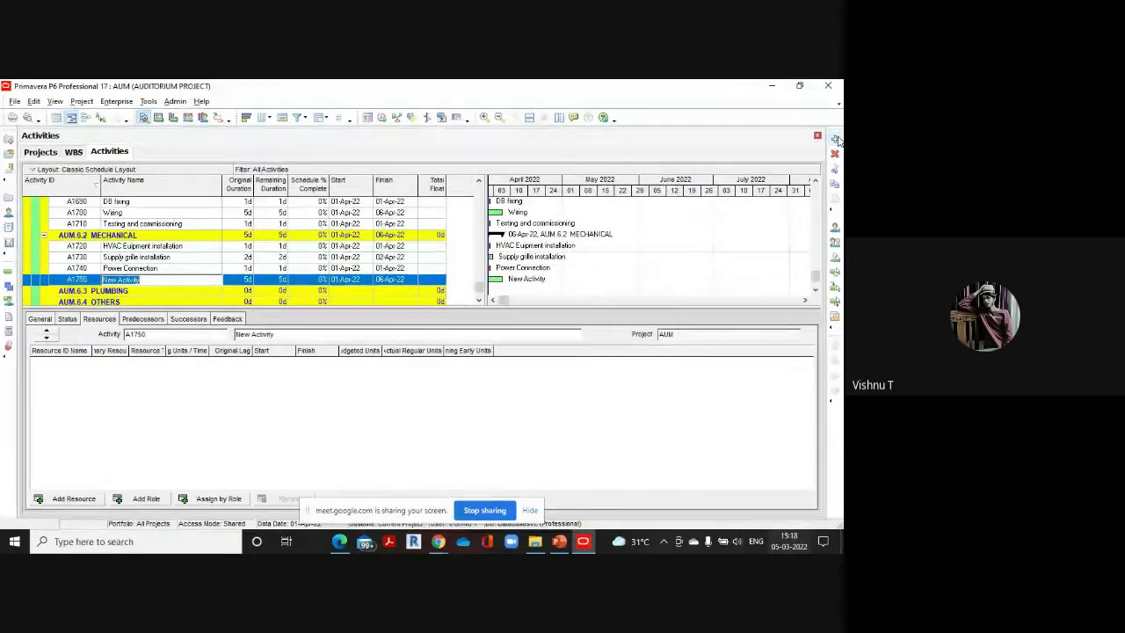
text(Du)
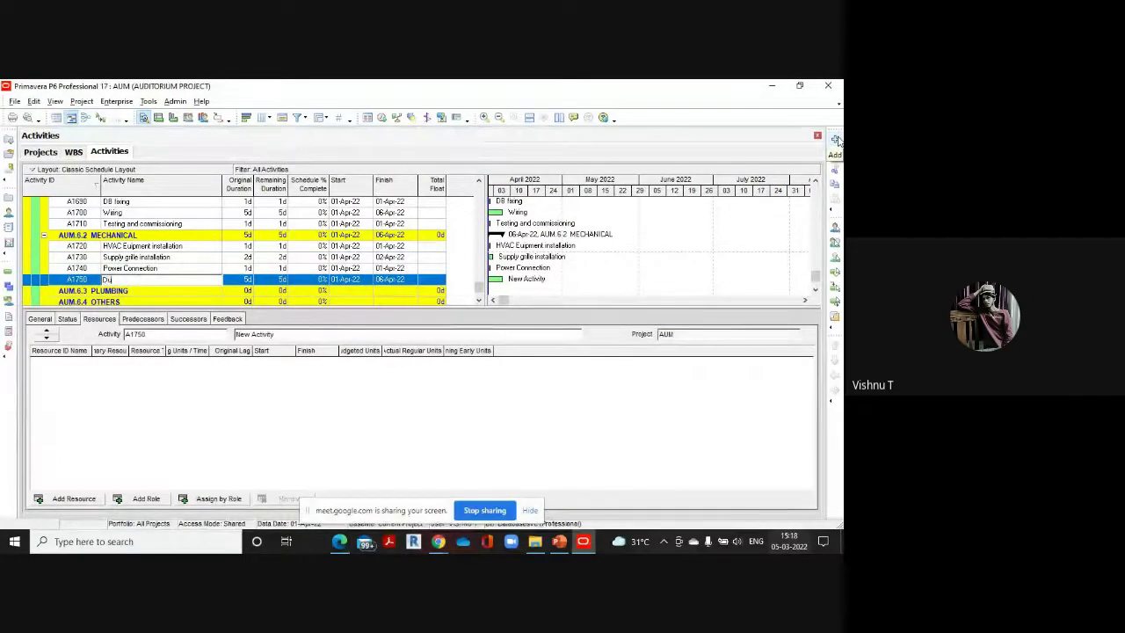
text(ct i)
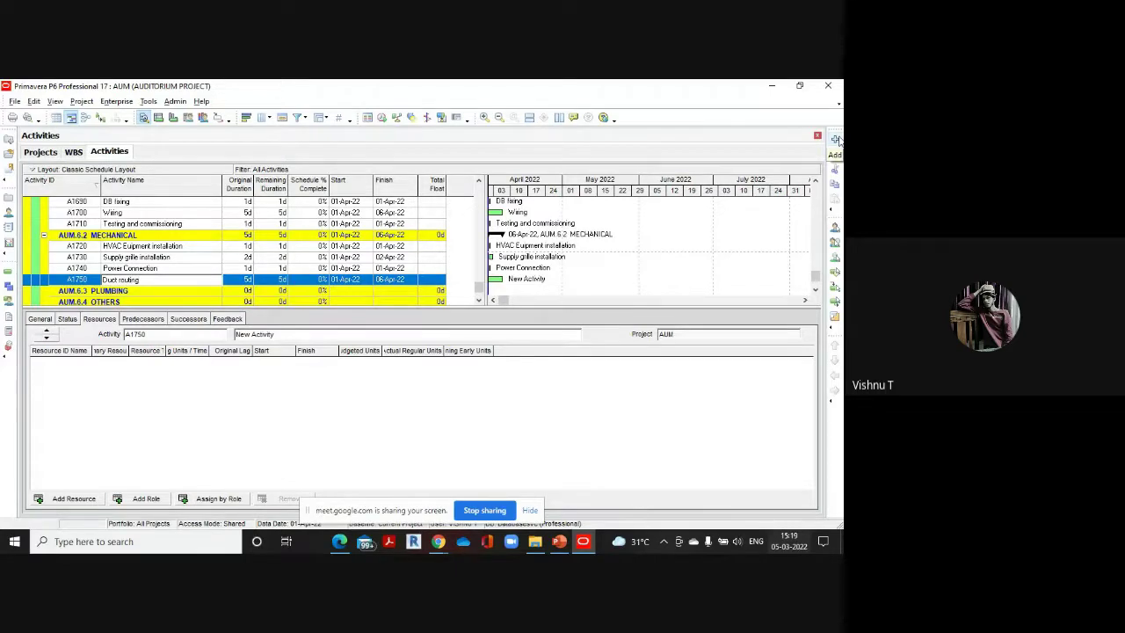
click(247, 279)
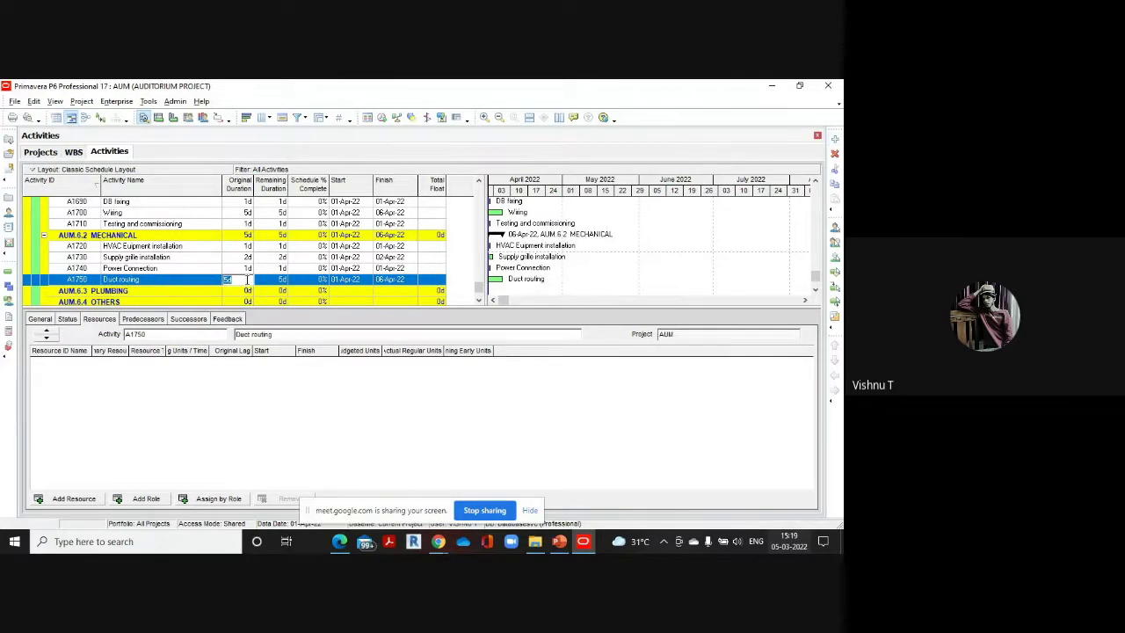
text(2)
click(834, 138)
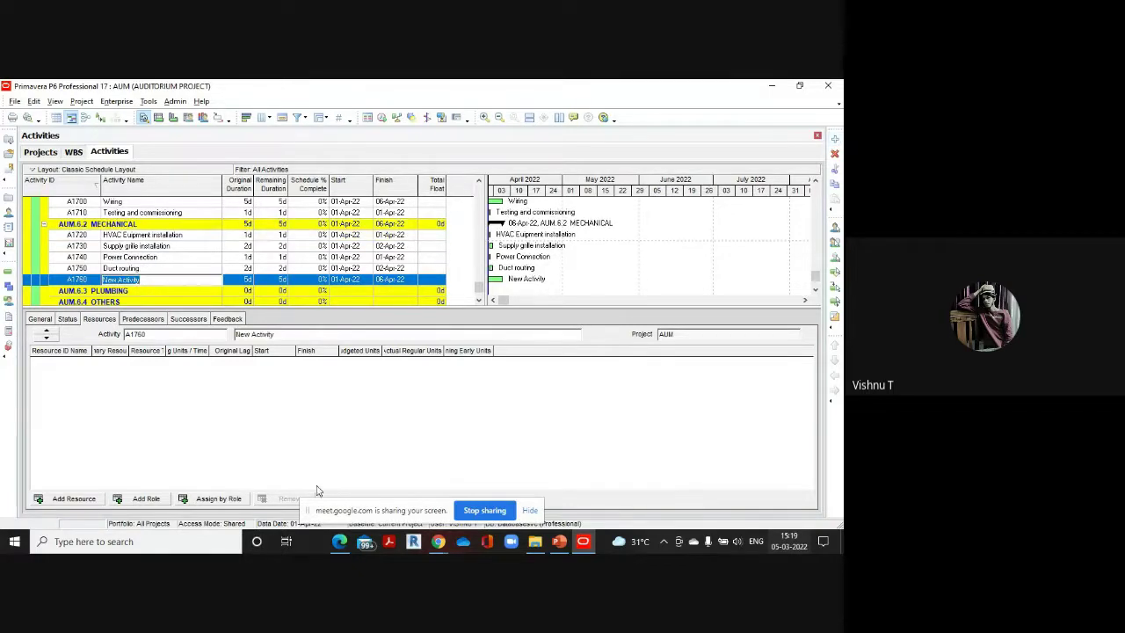
Name A1760 'Testing and commissioning' at 1 day, then select the PLUMBING WBS row
click(339, 541)
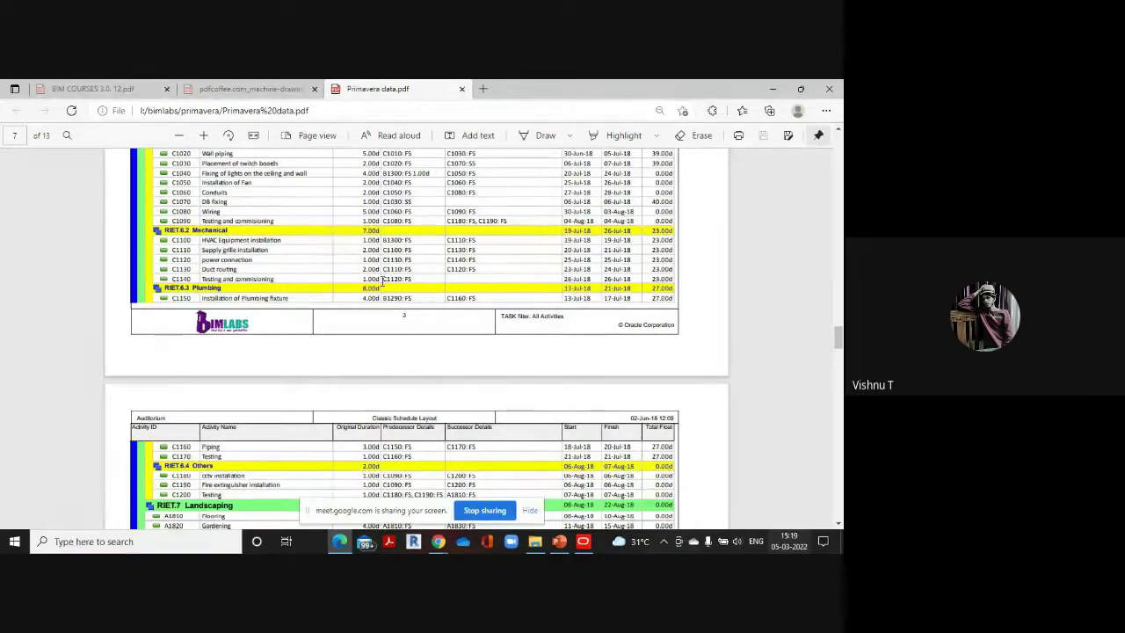
mouse_move(583, 541)
click(591, 452)
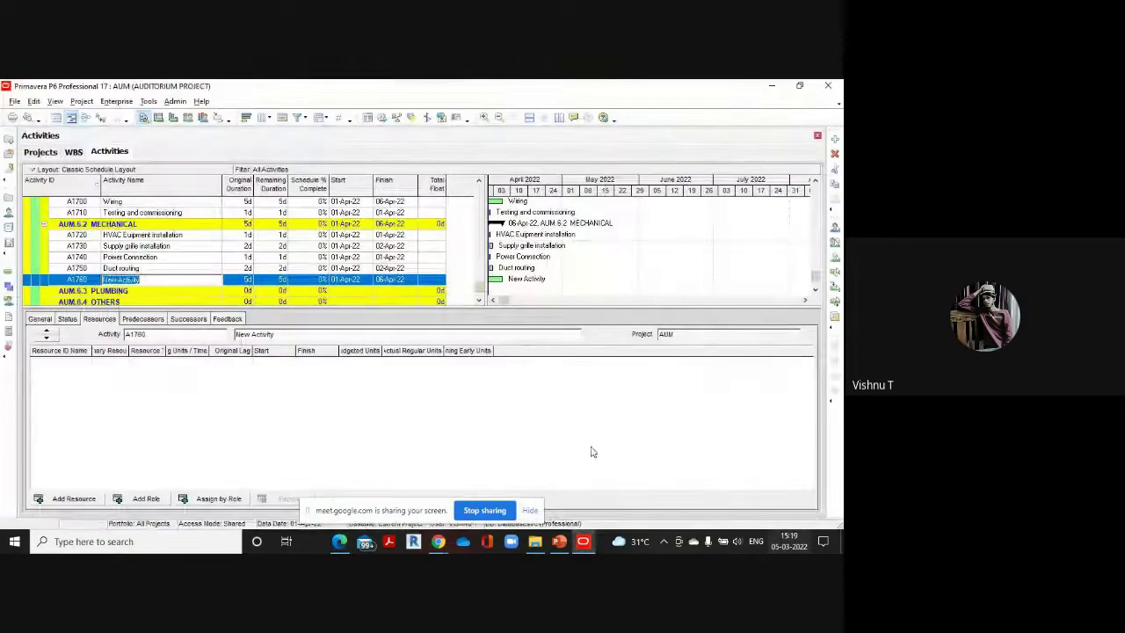
text(T)
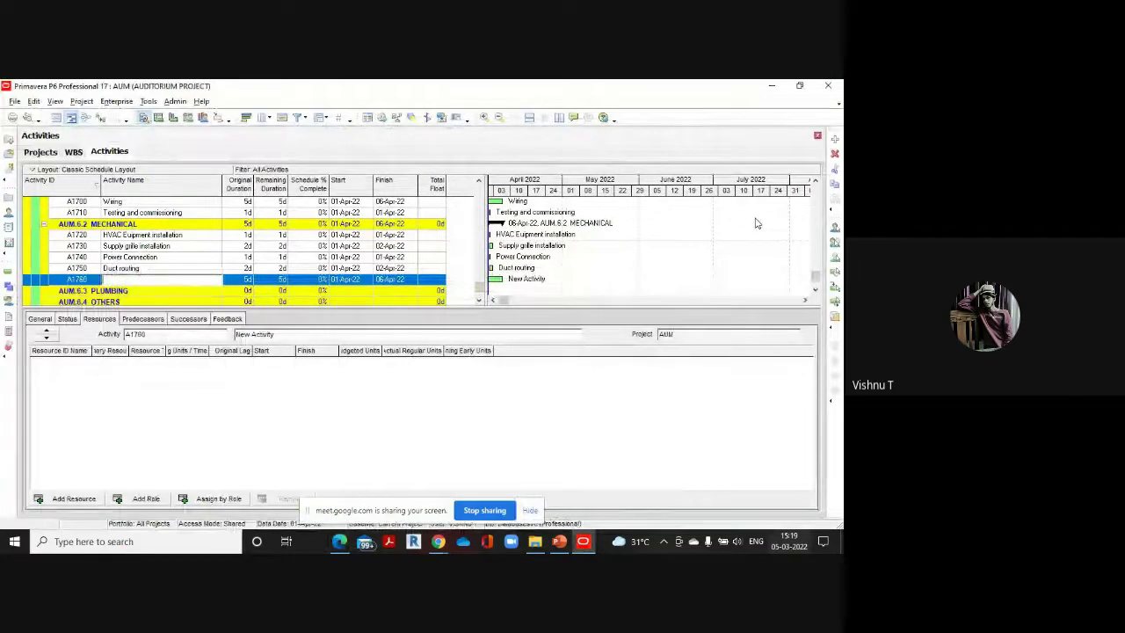
text(esting)
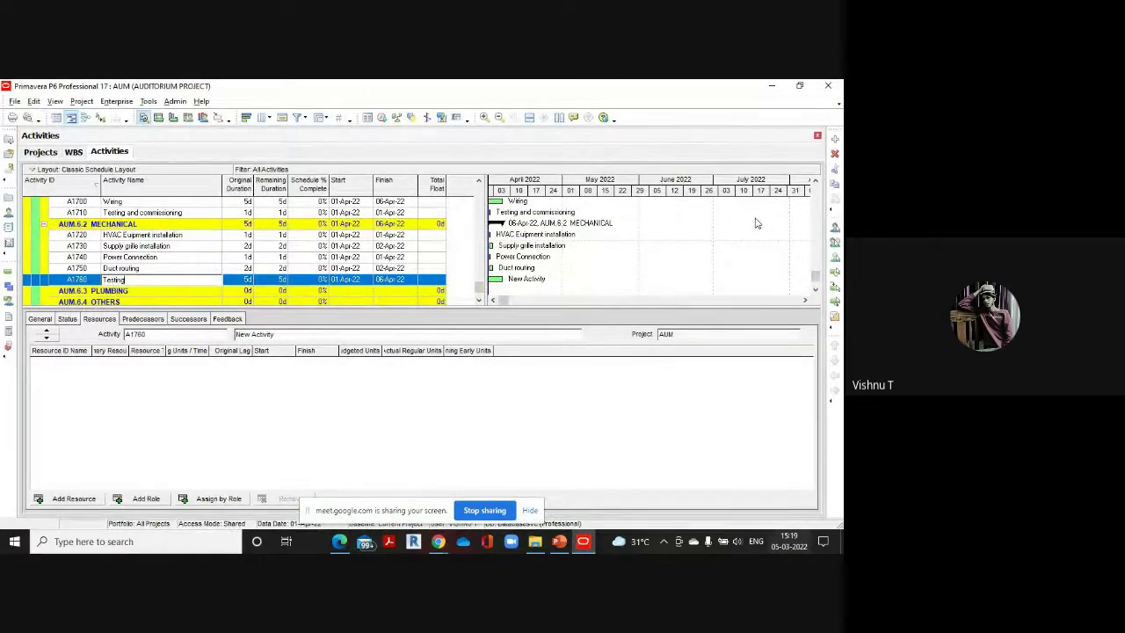
text( and commissioning)
click(250, 279)
text(1)
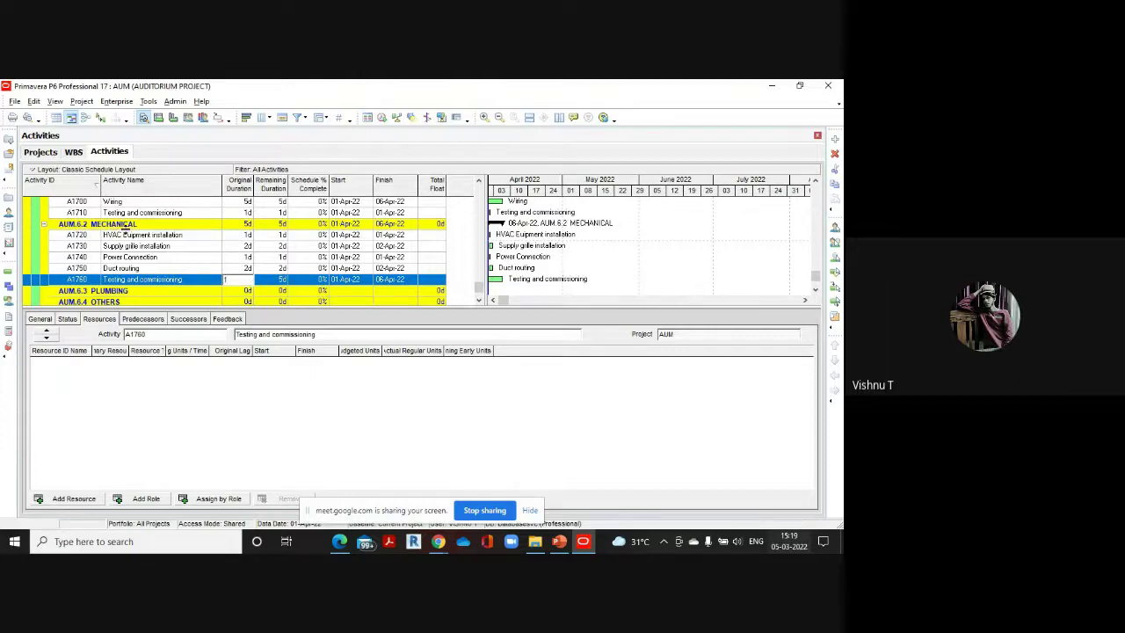
click(208, 278)
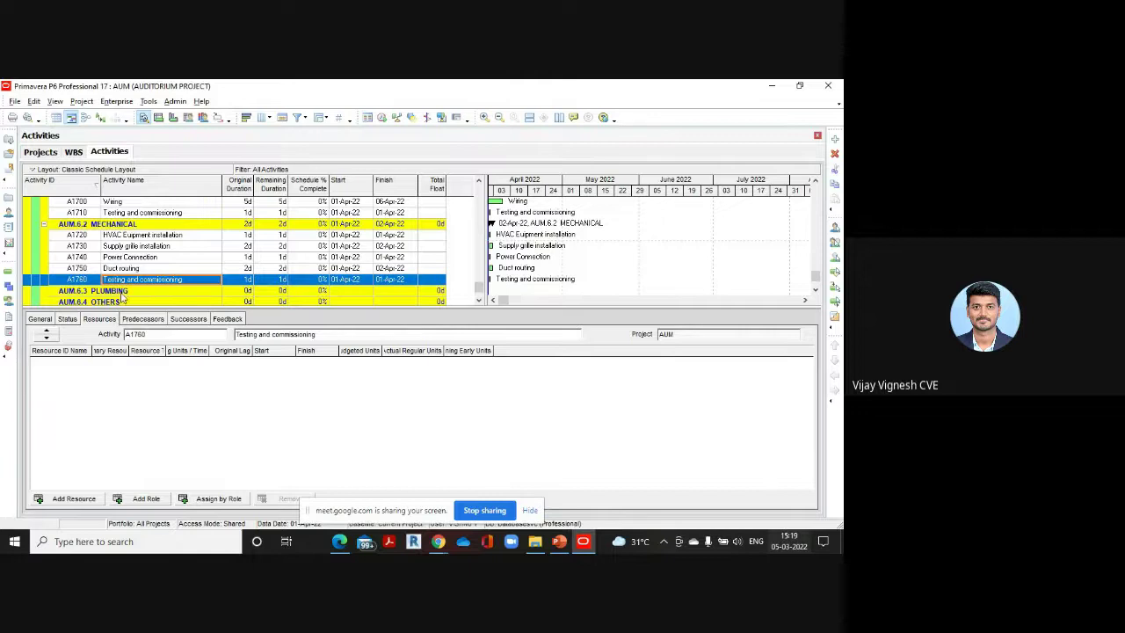
scroll(201, 263, down, 2)
click(201, 264)
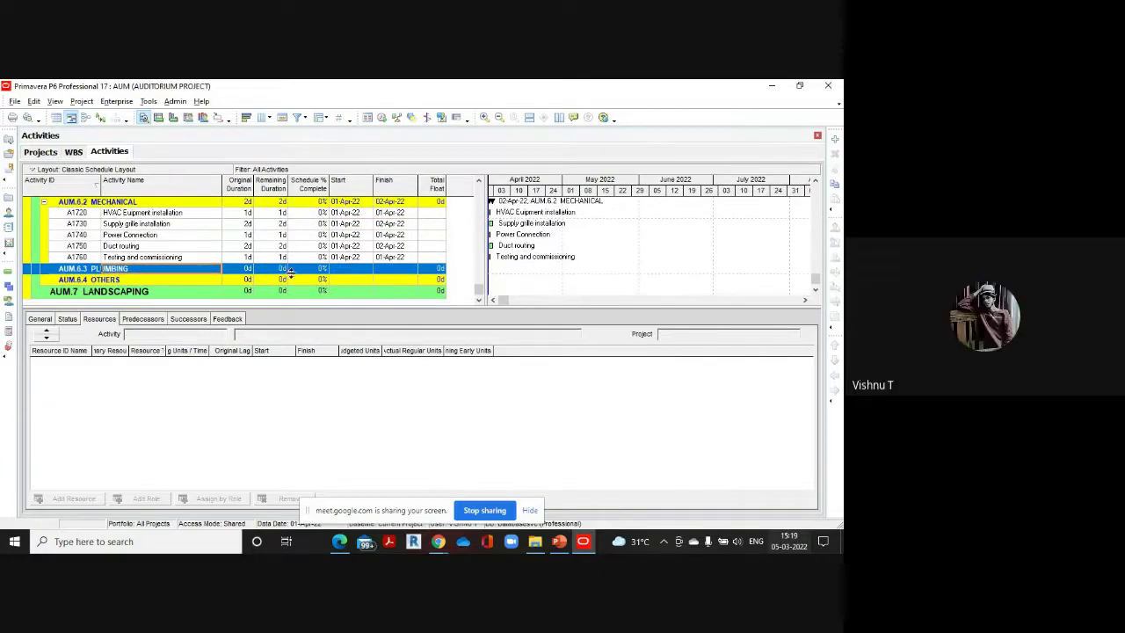
Add A1770 'Installation of plumbing Fixture' under PLUMBING with a 4-day duration
mouse_move(339, 540)
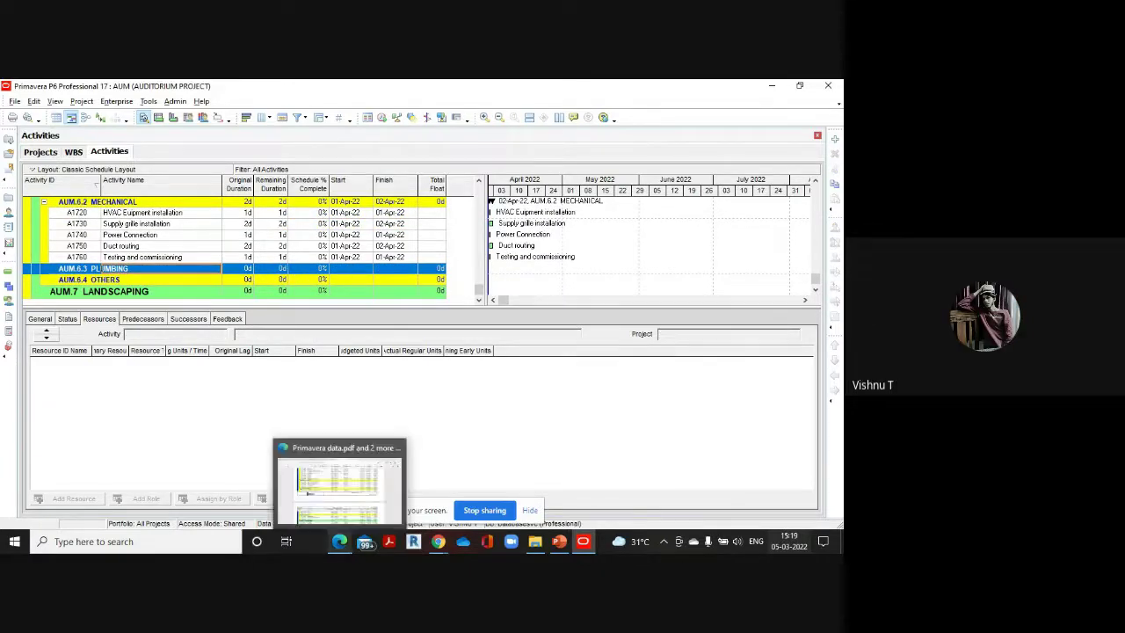
click(349, 486)
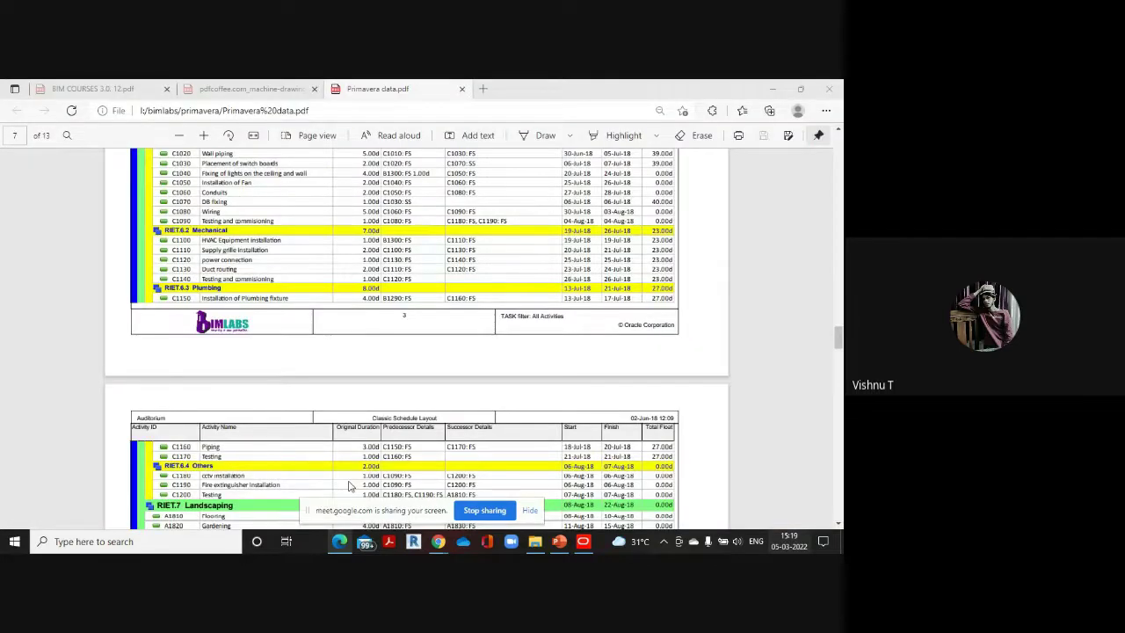
scroll(231, 301, down, 1)
scroll(232, 302, up, 2)
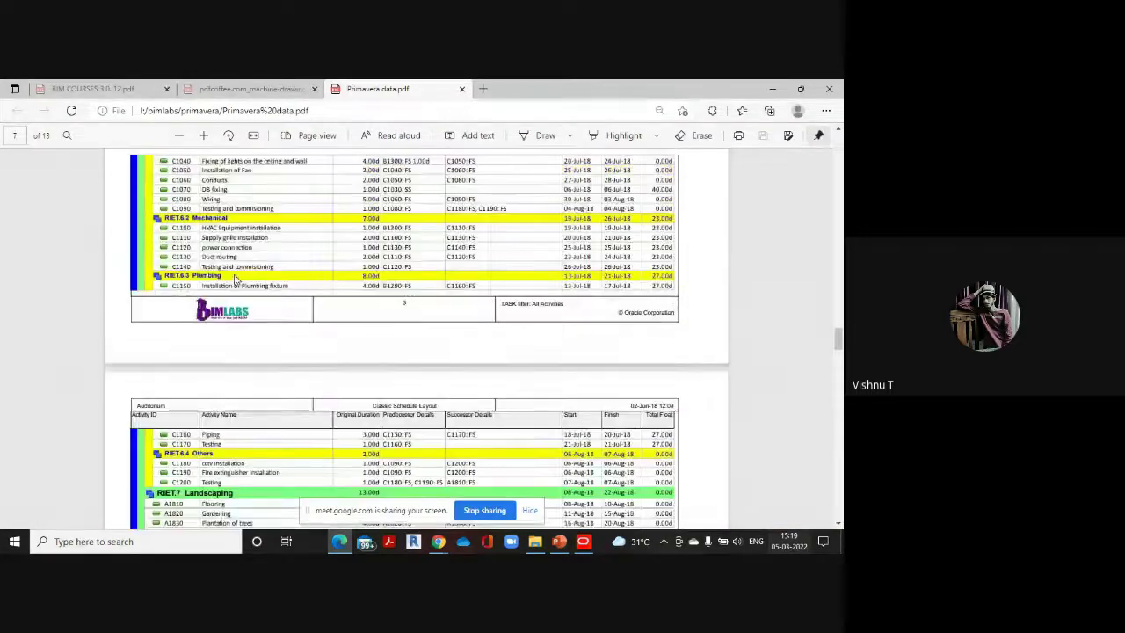
scroll(299, 303, down, 1)
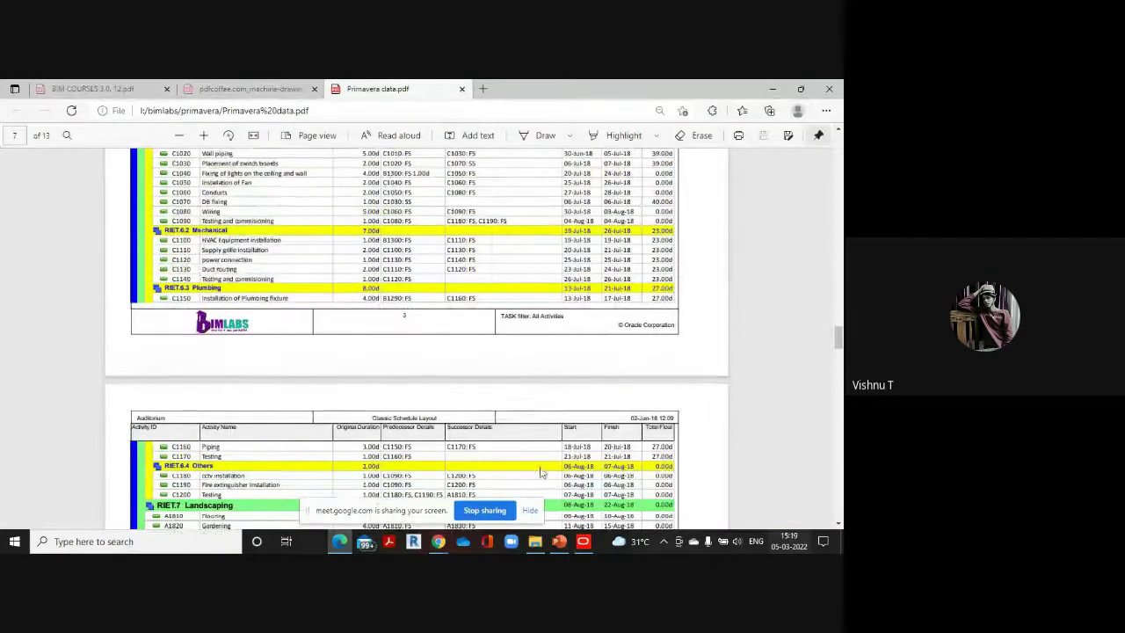
mouse_move(594, 549)
click(582, 482)
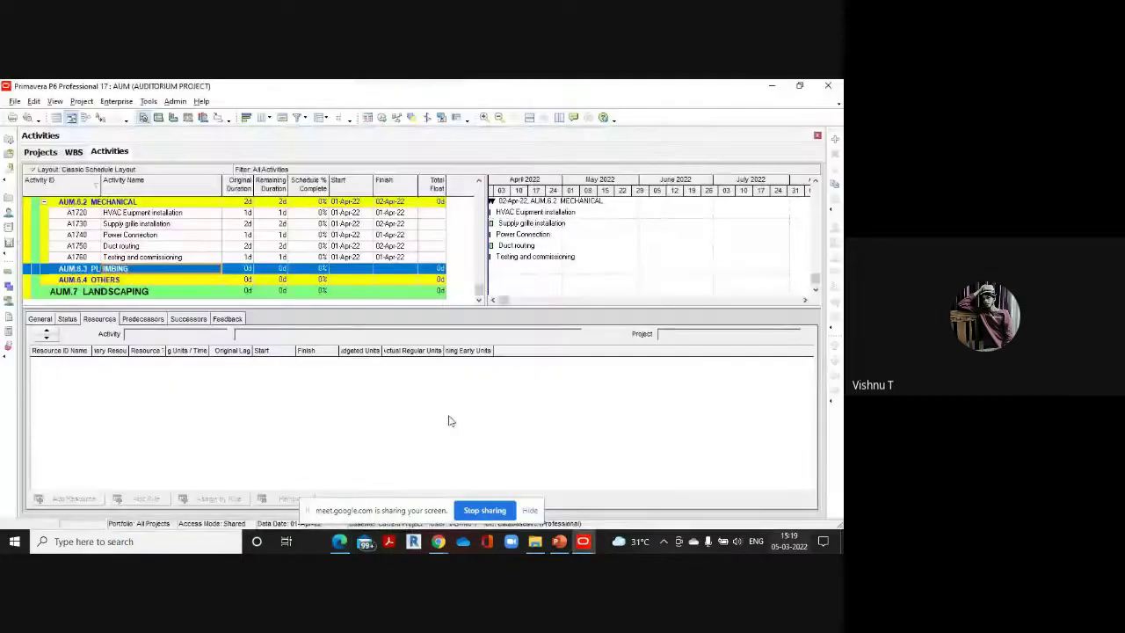
click(835, 140)
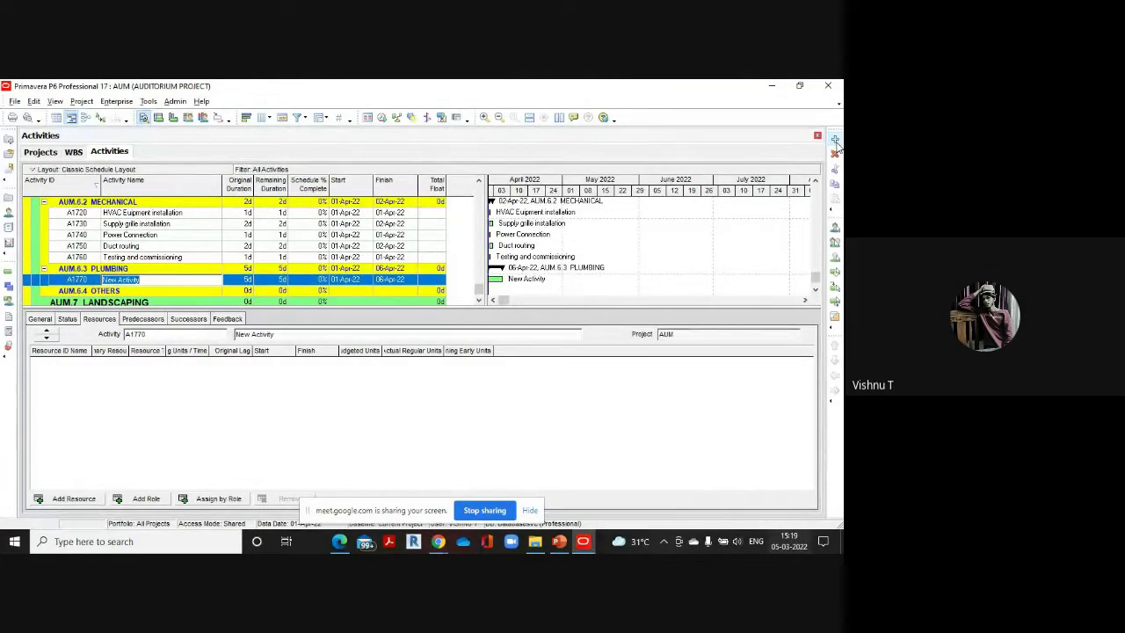
key(BackSpace)
text(Installation of plumbing)
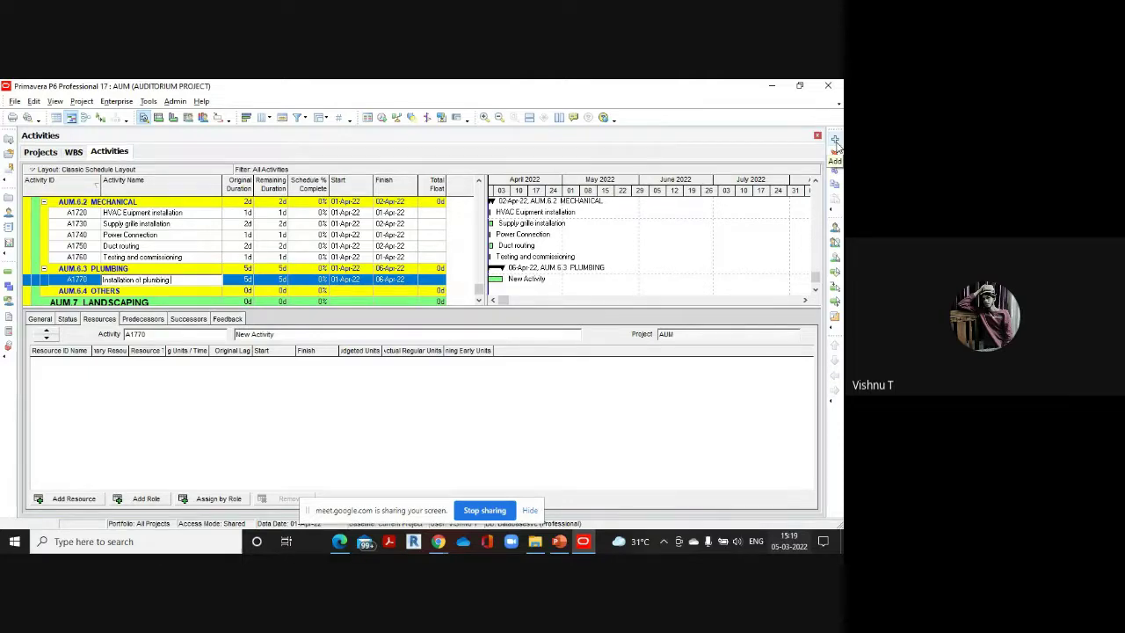
text( fixture)
click(235, 280)
text(4)
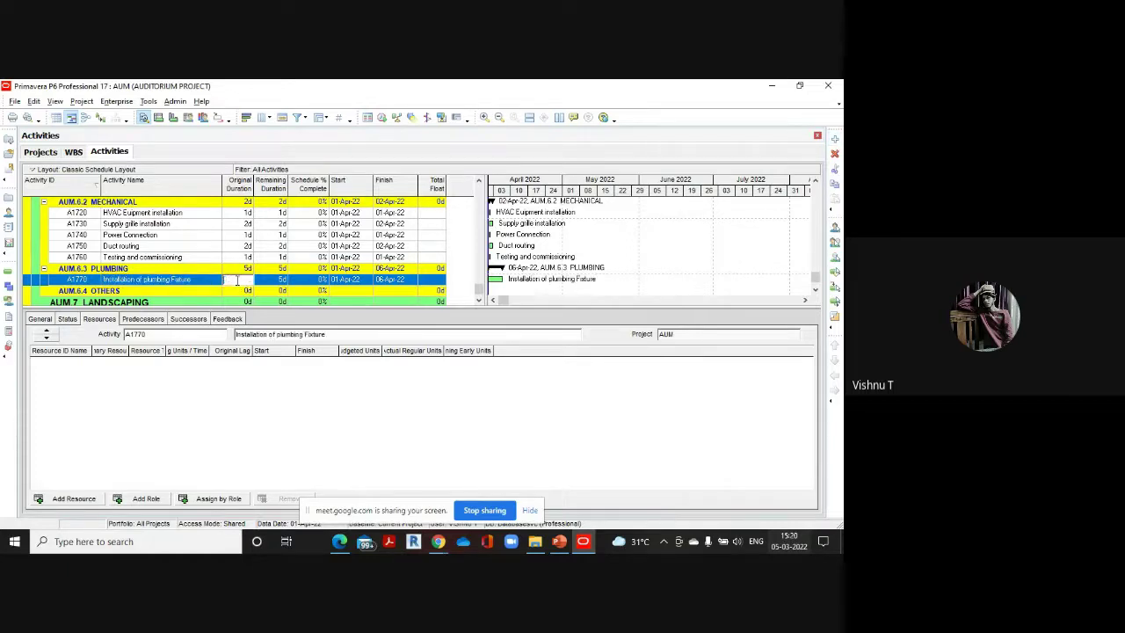
Add A1780 'Piping' below it with a 3-day duration
mouse_move(339, 540)
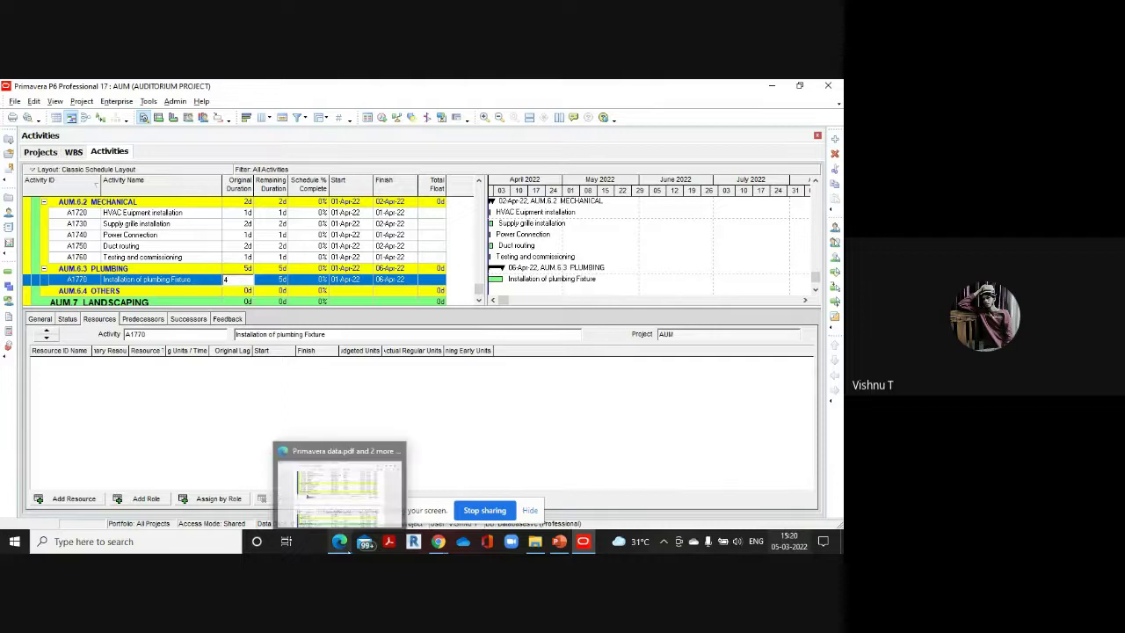
click(341, 456)
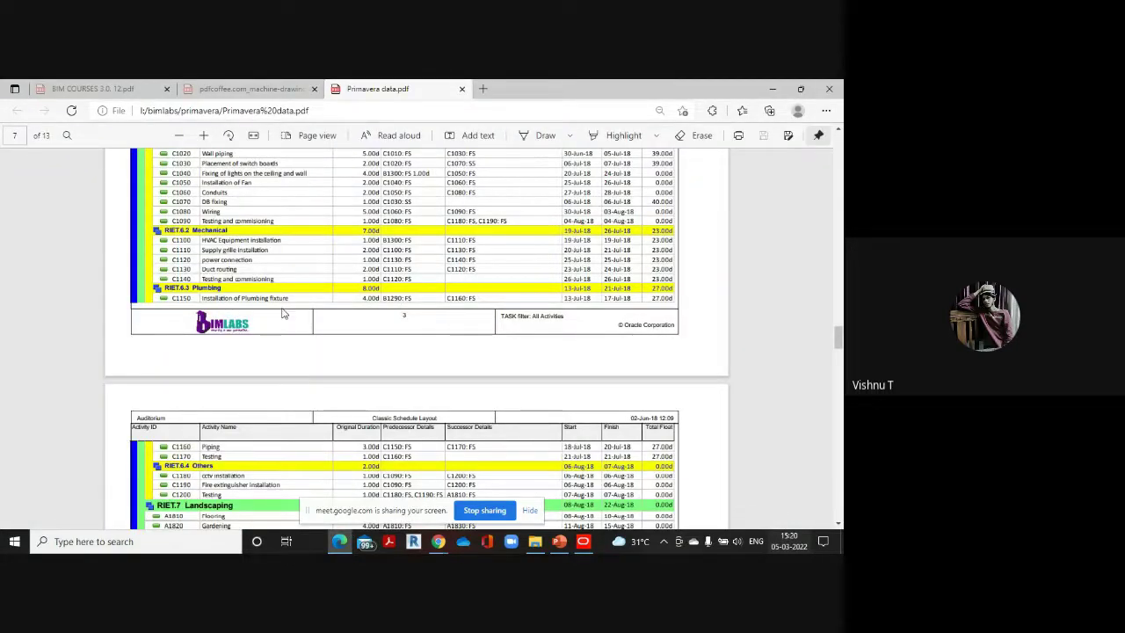
scroll(389, 300, down, 3)
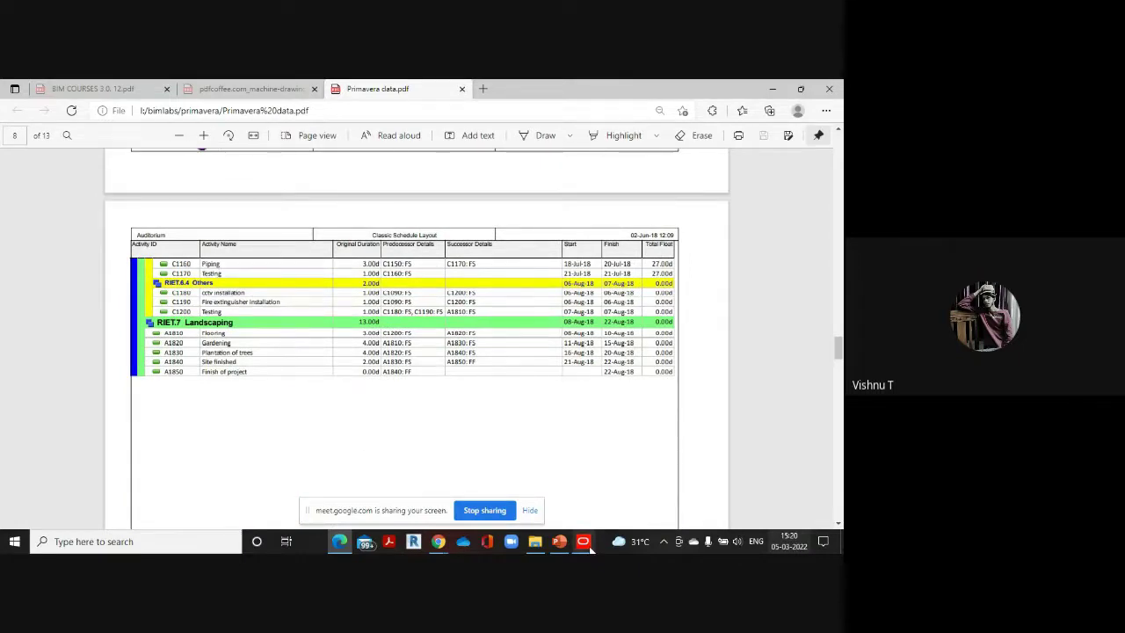
mouse_move(583, 541)
click(591, 497)
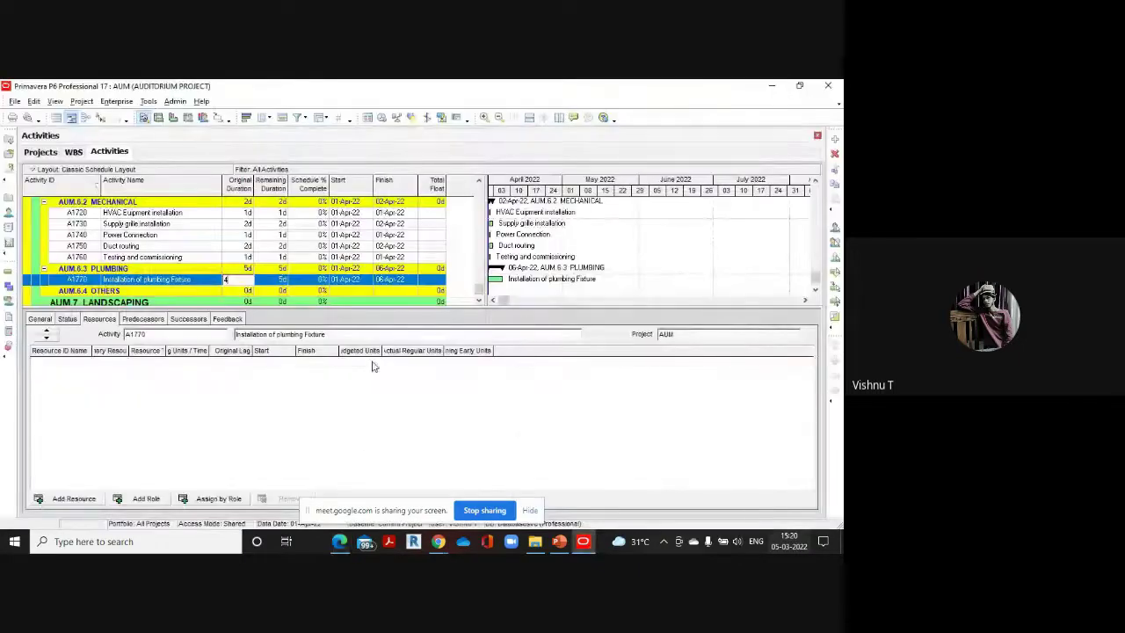
click(834, 139)
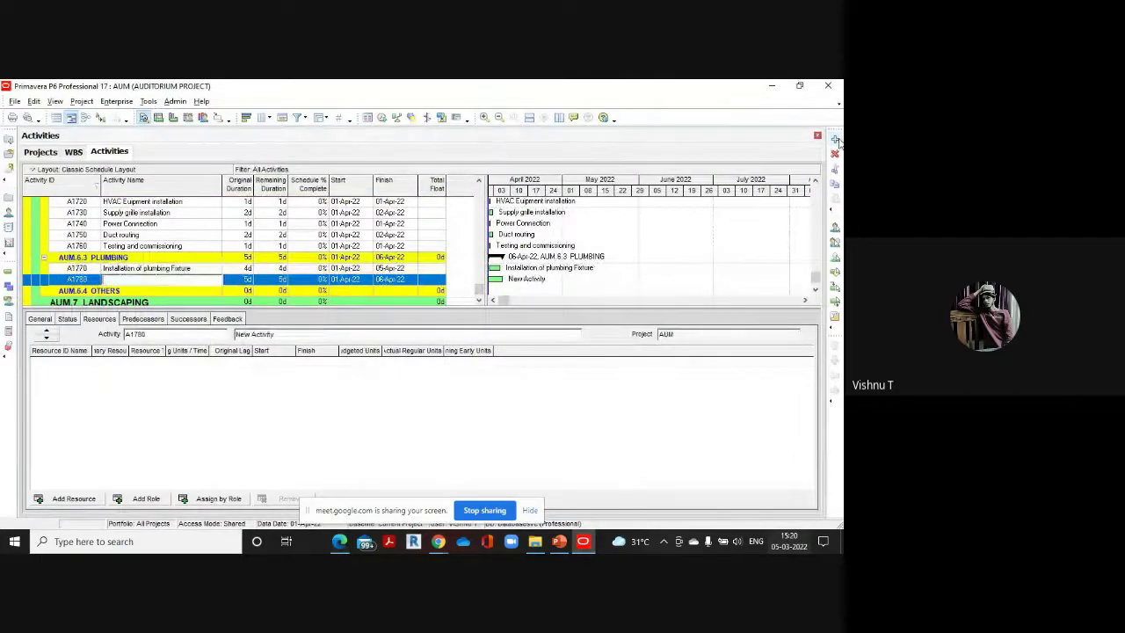
text(Piping)
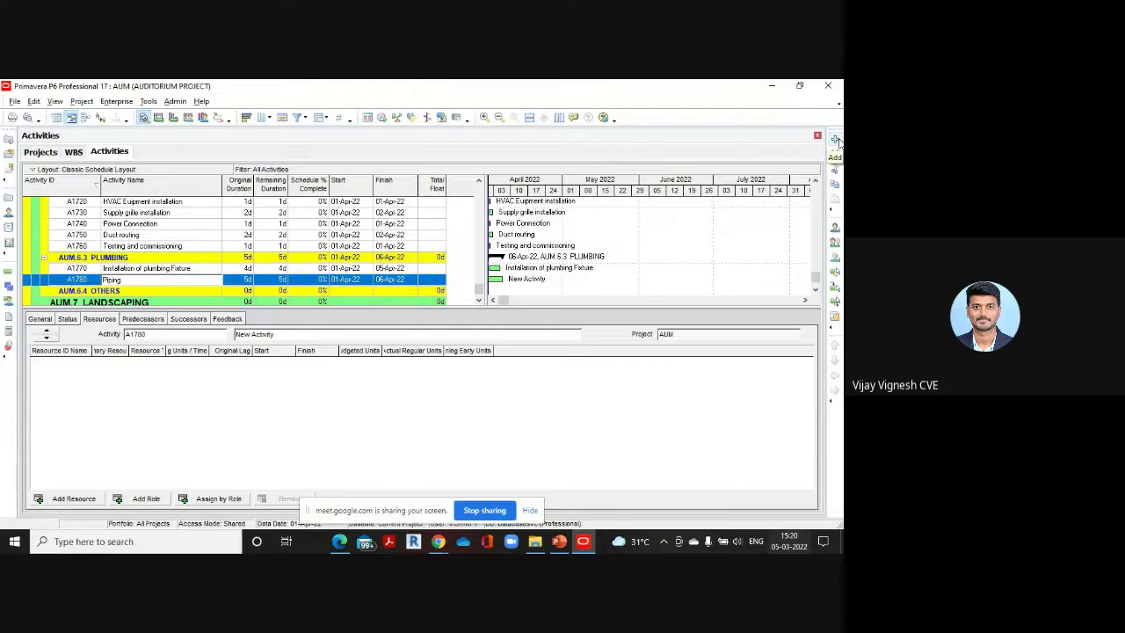
click(250, 279)
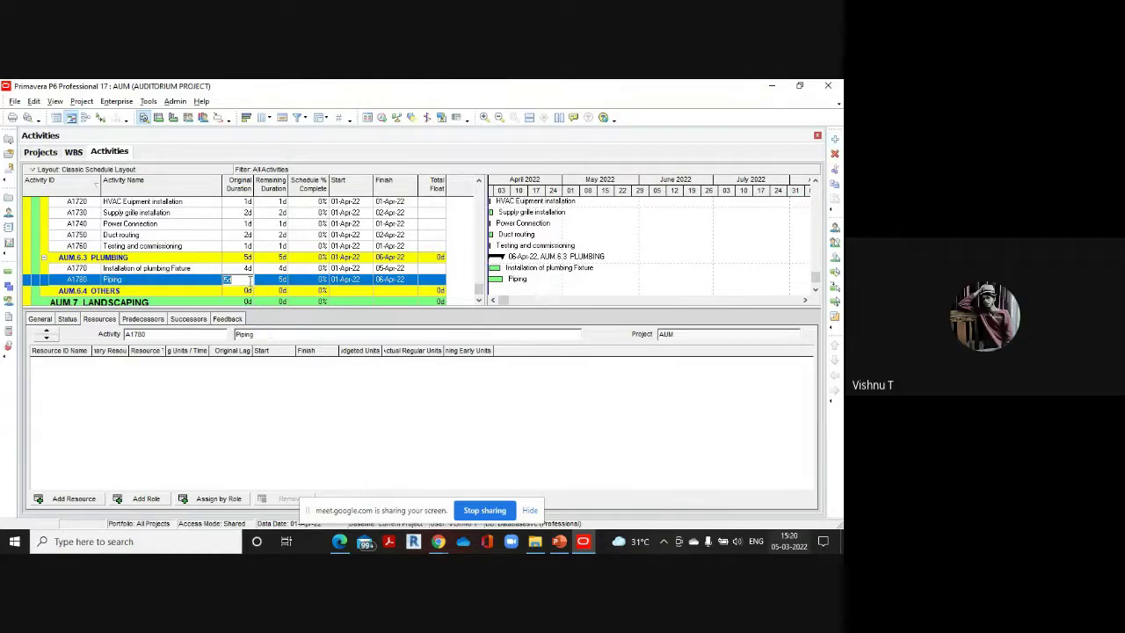
text(3)
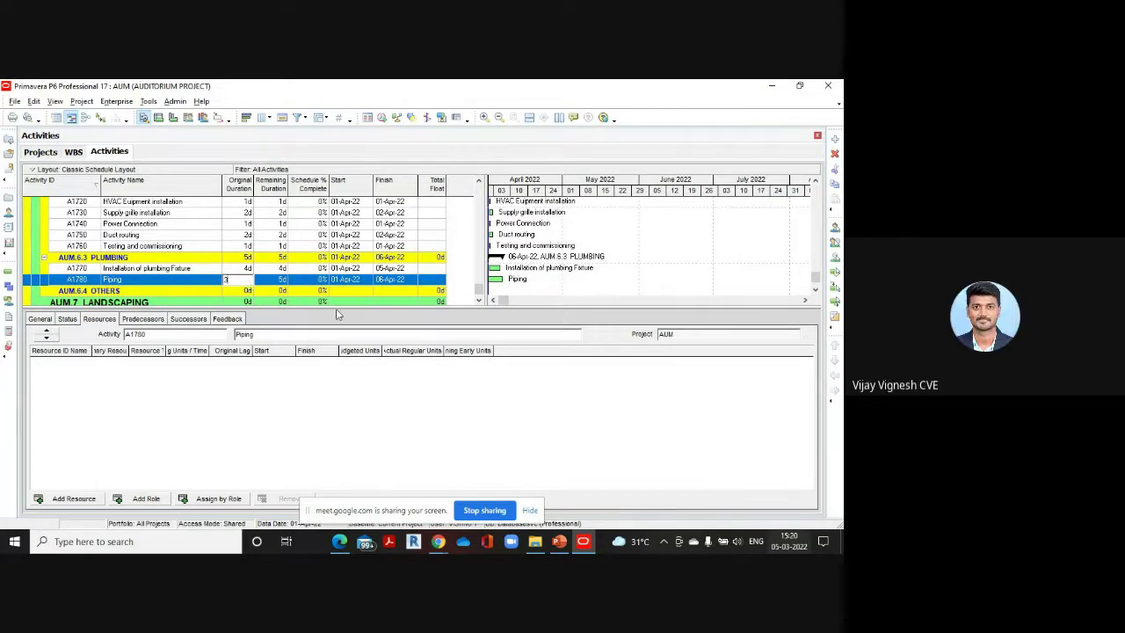
click(241, 269)
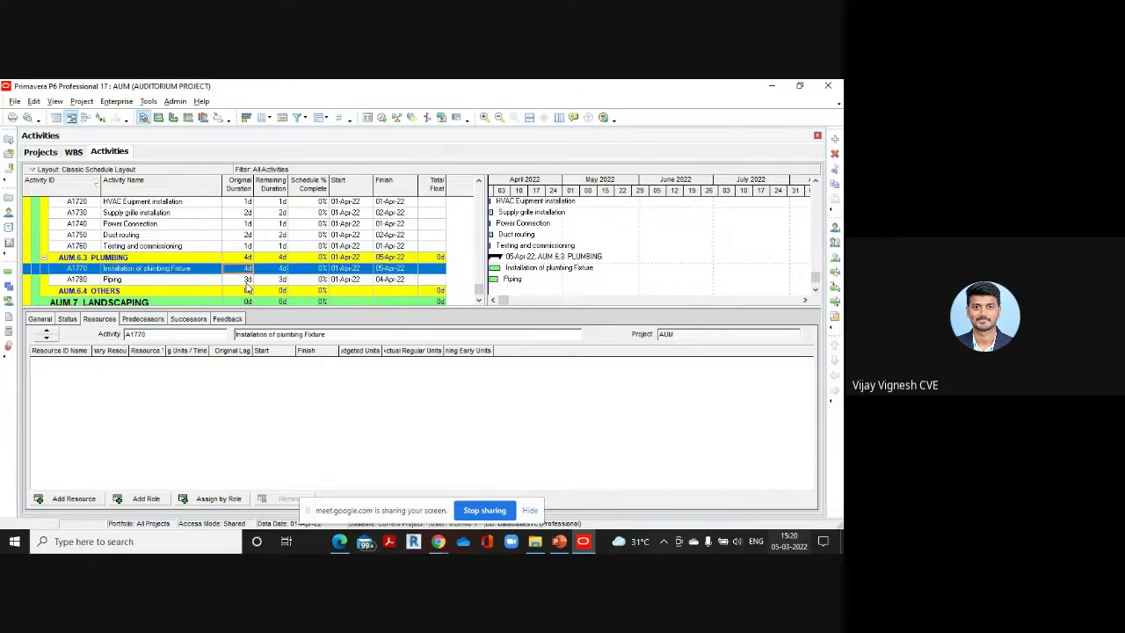
click(247, 281)
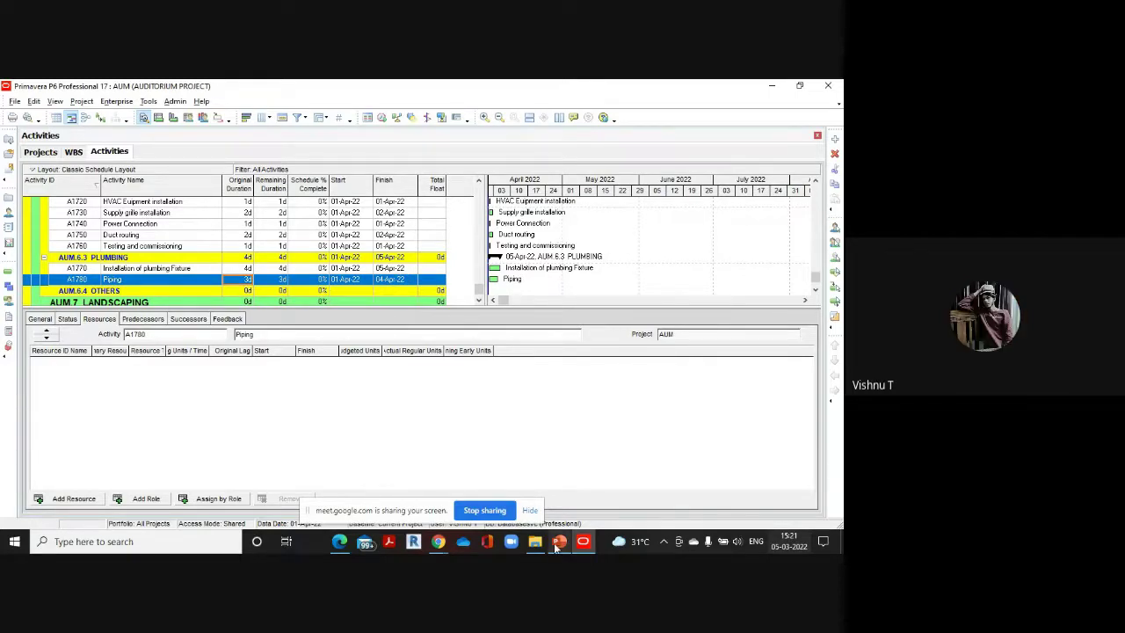
mouse_move(558, 543)
scroll(349, 261, up, 2)
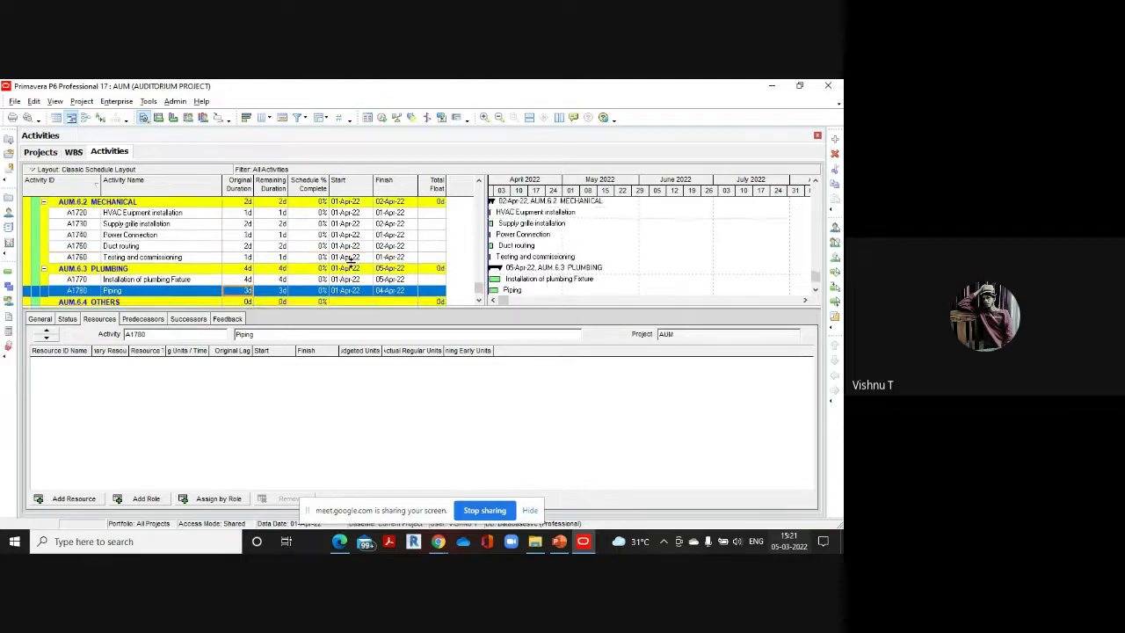
scroll(349, 261, down, 2)
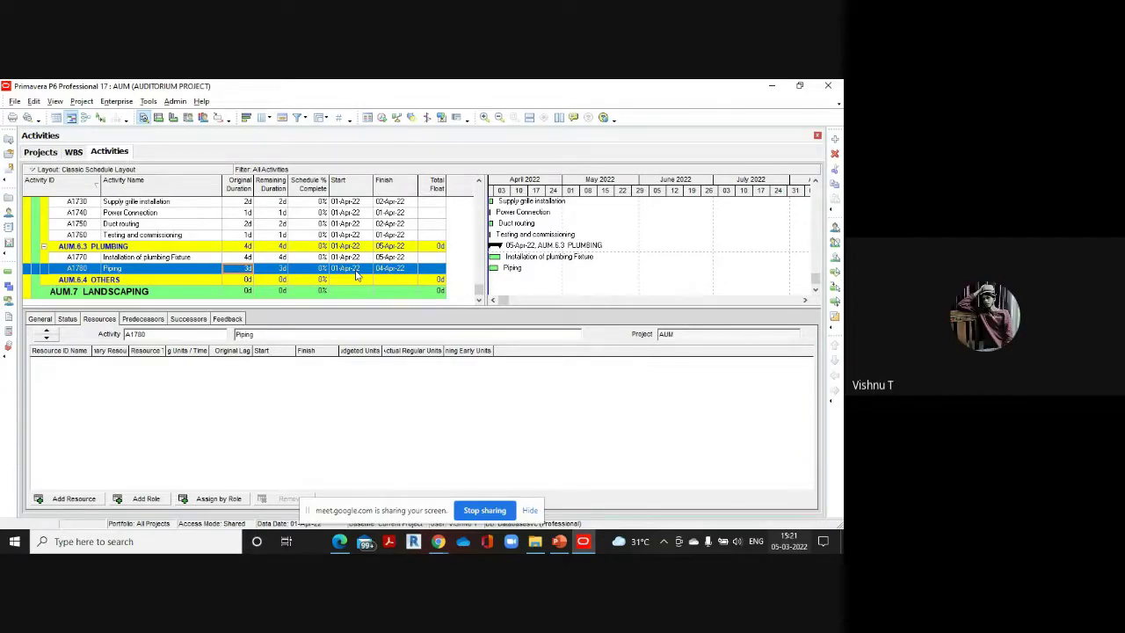
mouse_move(340, 541)
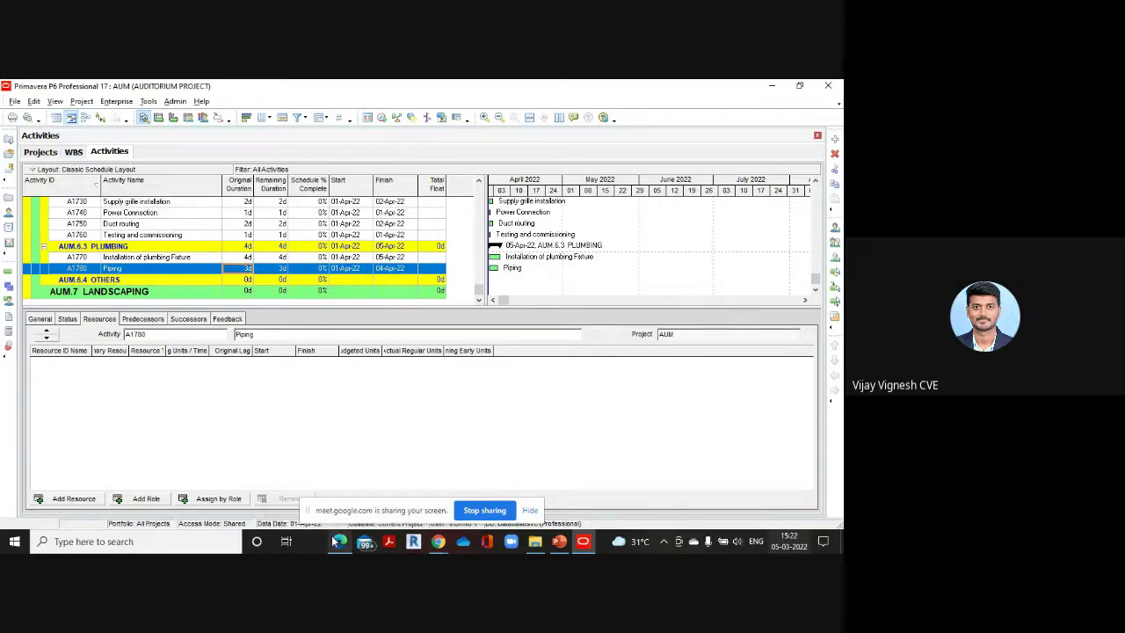
click(336, 469)
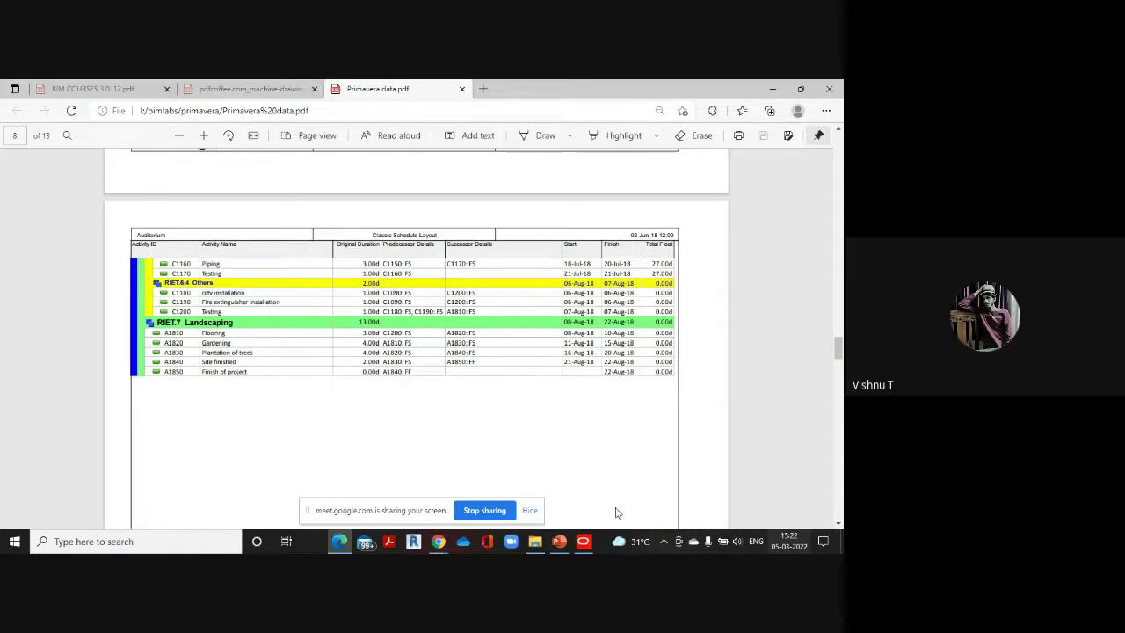
mouse_move(583, 541)
click(580, 459)
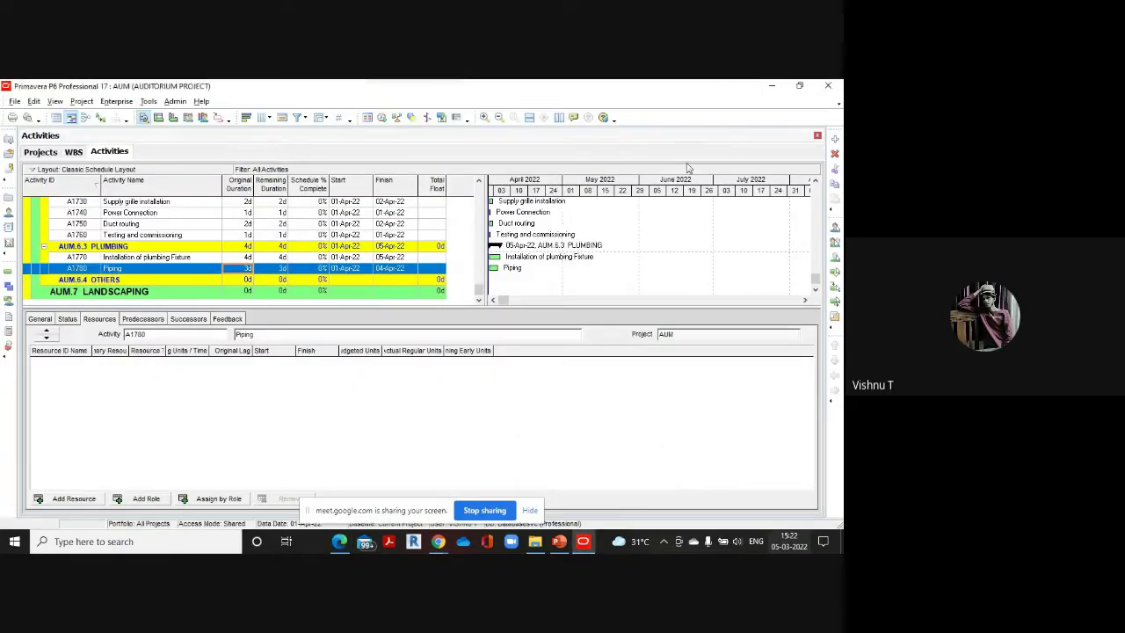
Add A1790 'testing' under PLUMBING at 1 day and bring up the reference PDF
click(835, 139)
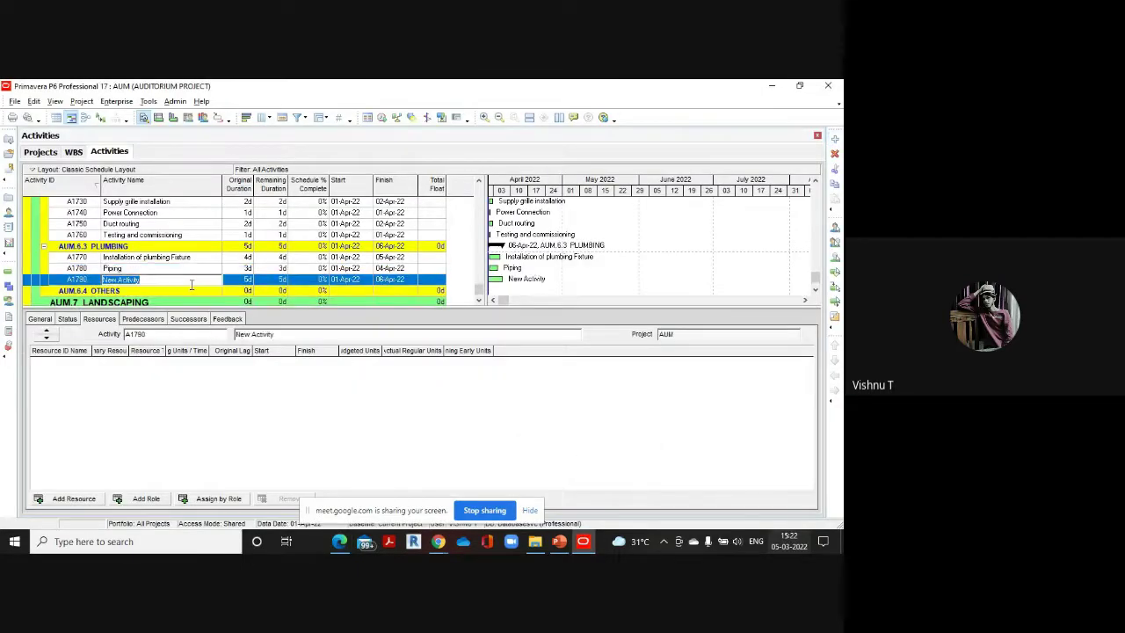
key(BackSpace)
text(testing)
click(242, 279)
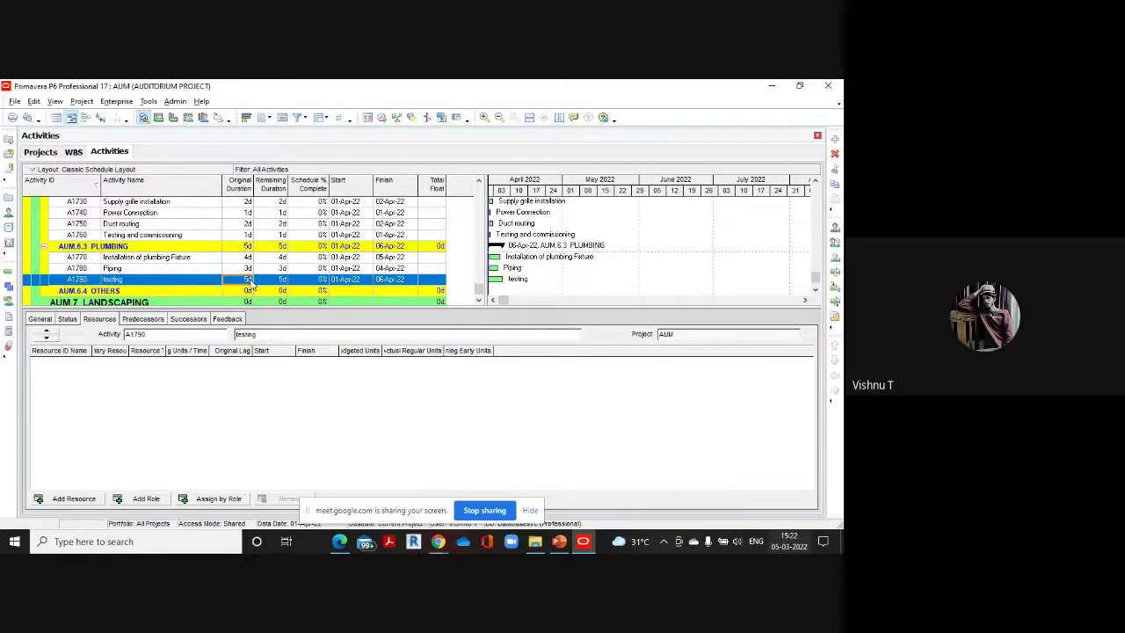
text(1)
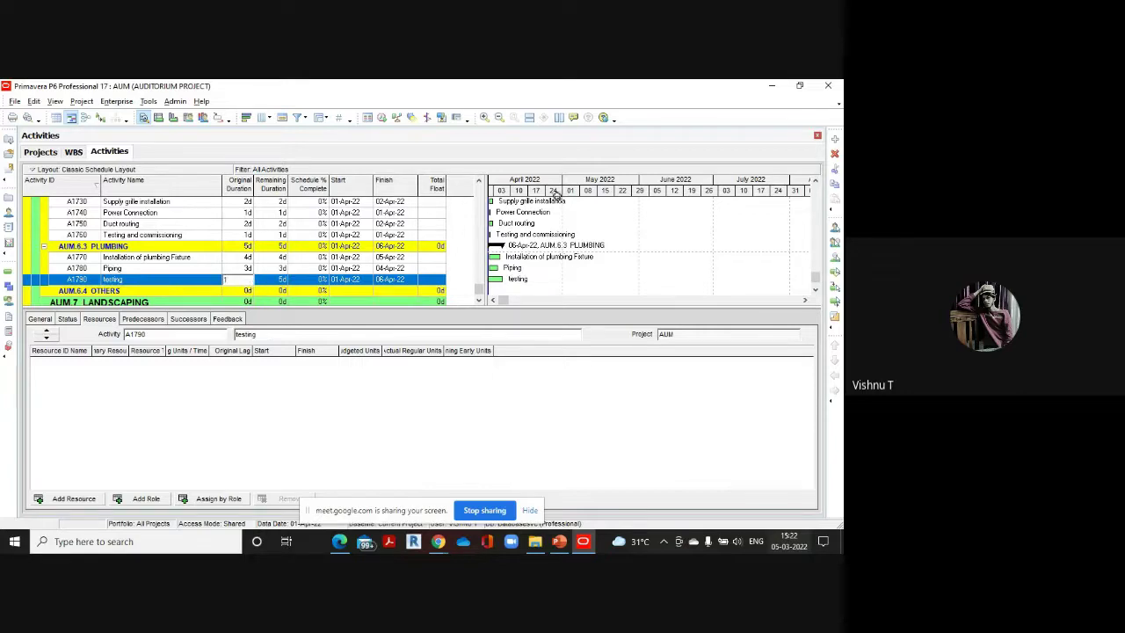
mouse_move(339, 541)
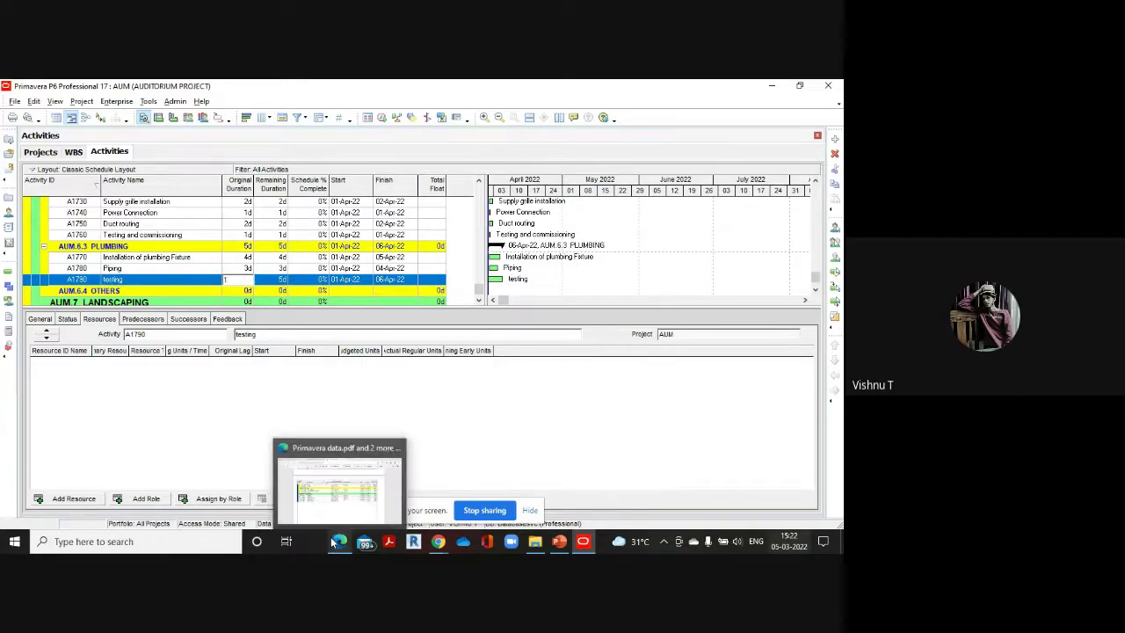
click(345, 494)
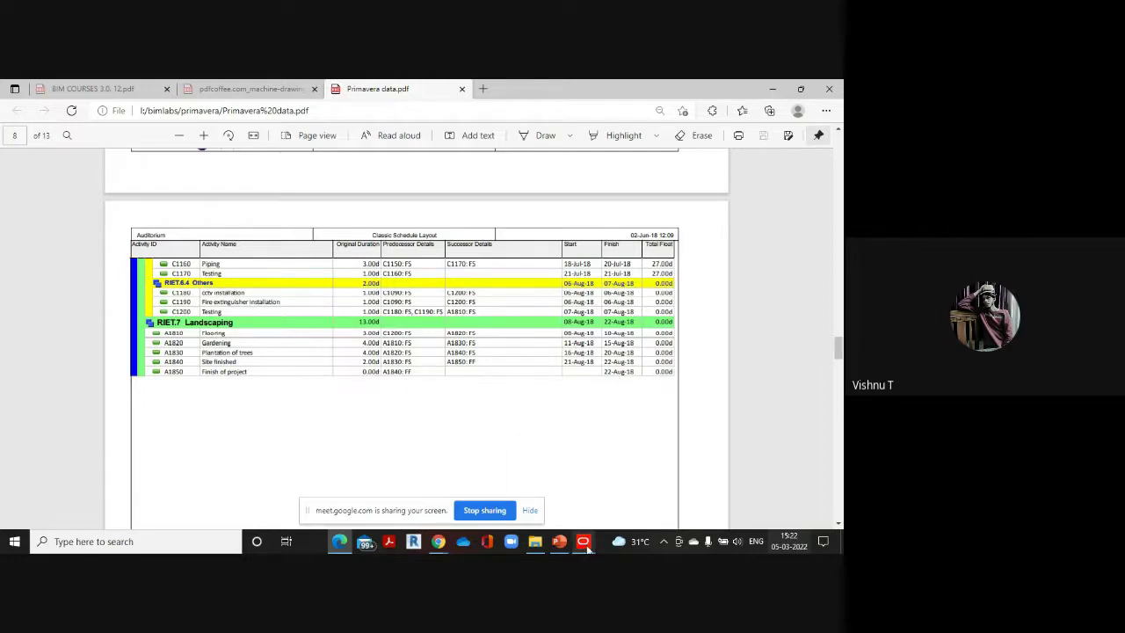
Add A1800 'cctv installation' under AUM.6.4 OTHERS with a 1-day duration
click(589, 495)
click(111, 297)
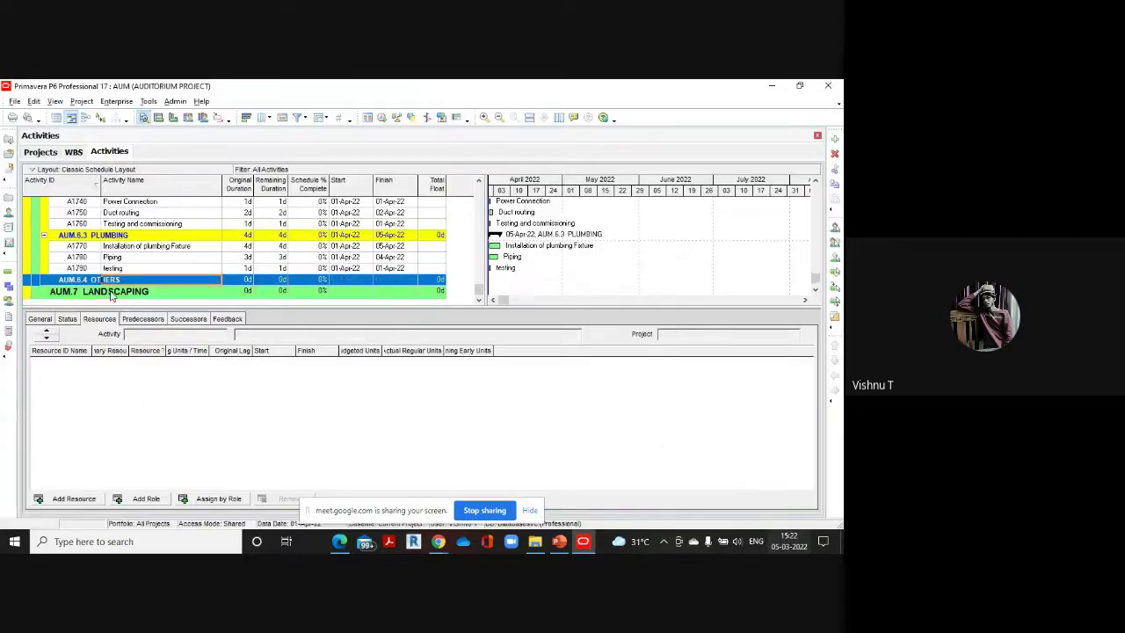
click(834, 138)
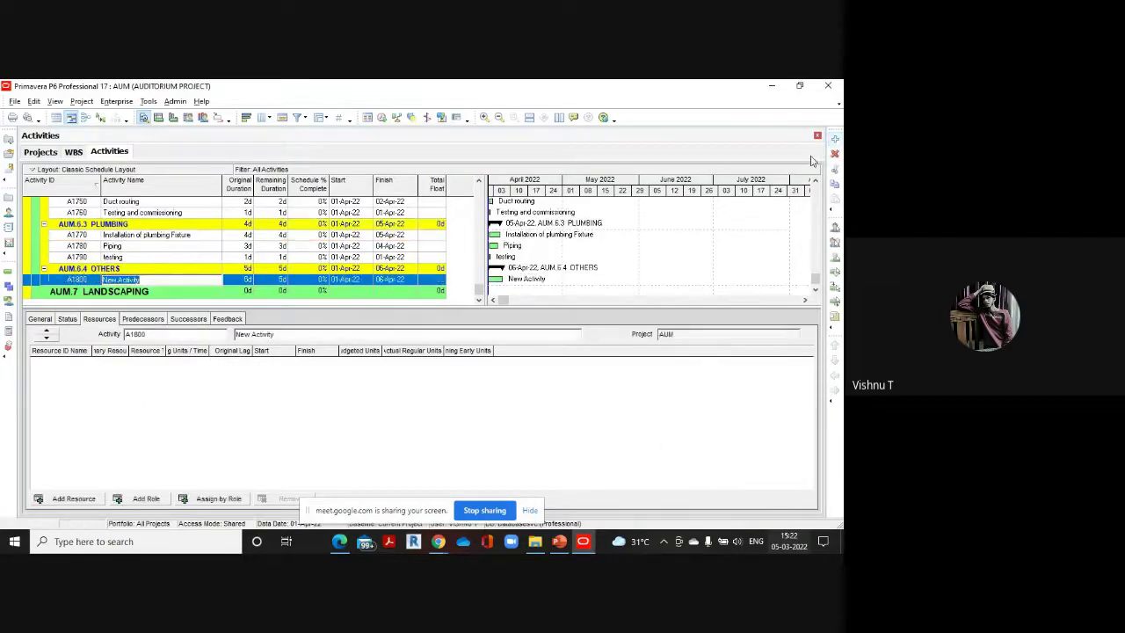
key(BackSpace)
text(cctv installation)
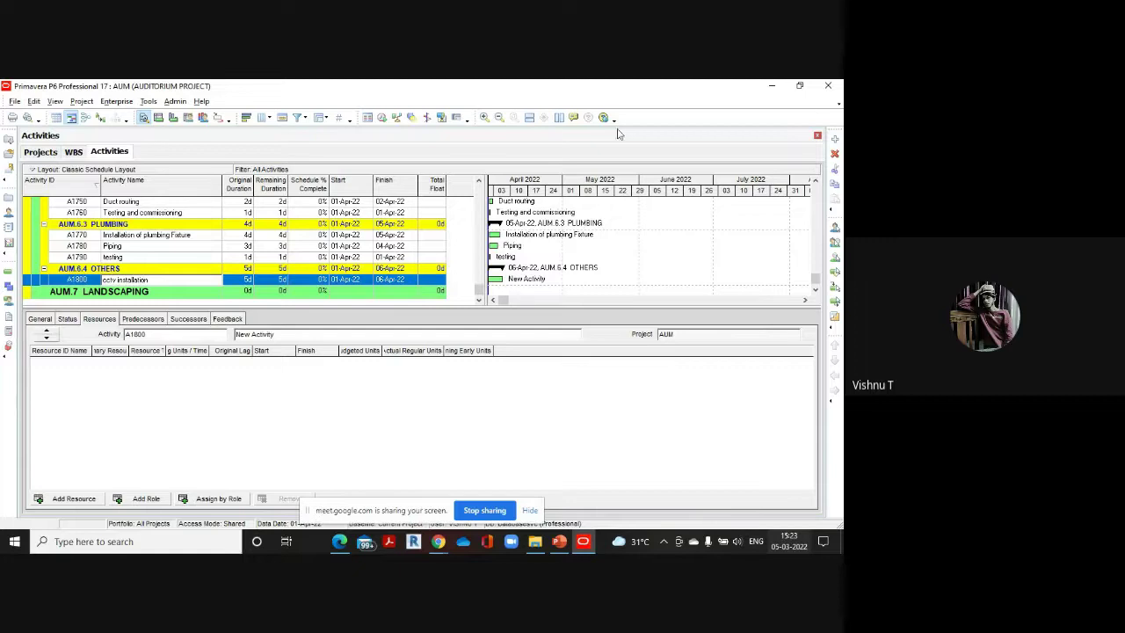
click(243, 281)
text(1)
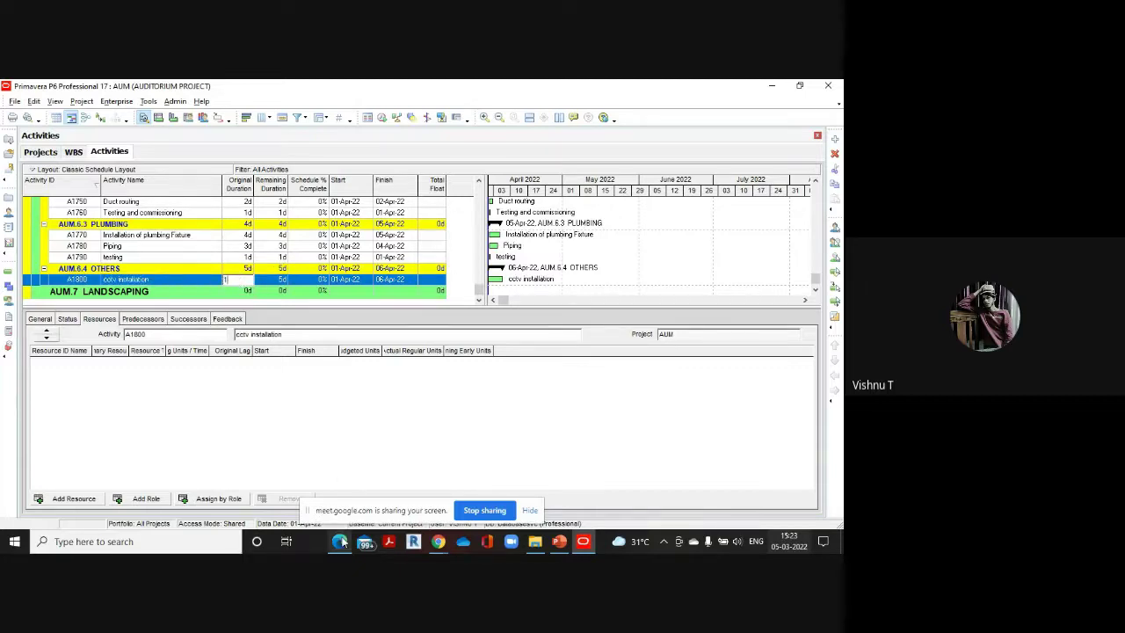
Add A1810 'Fire Extinguisher installation' with a 1-day duration
click(341, 501)
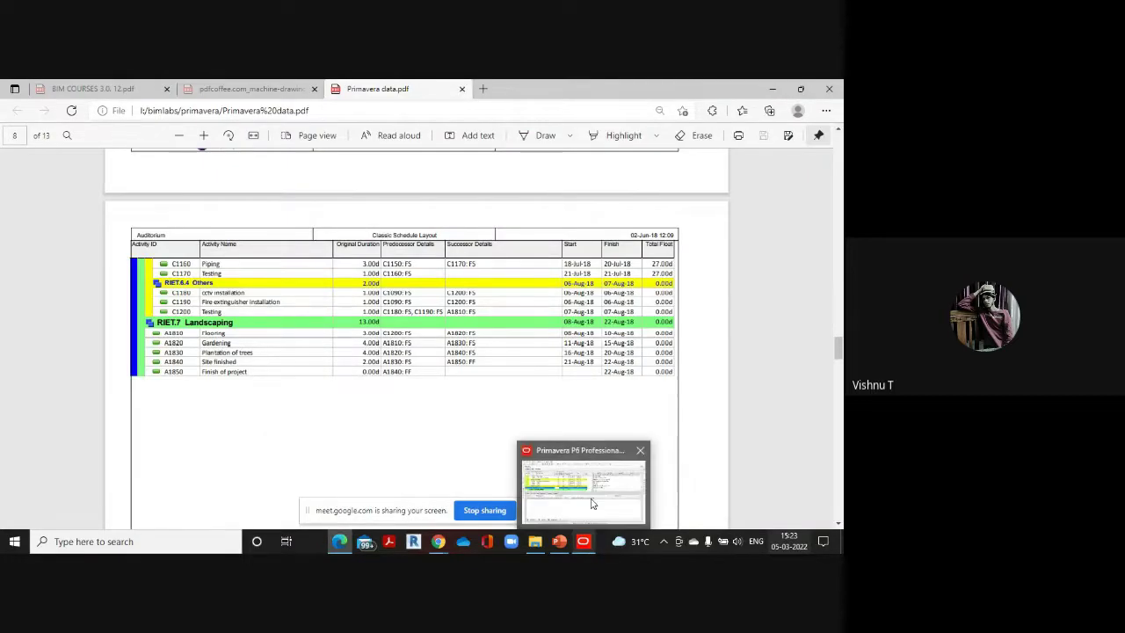
click(582, 541)
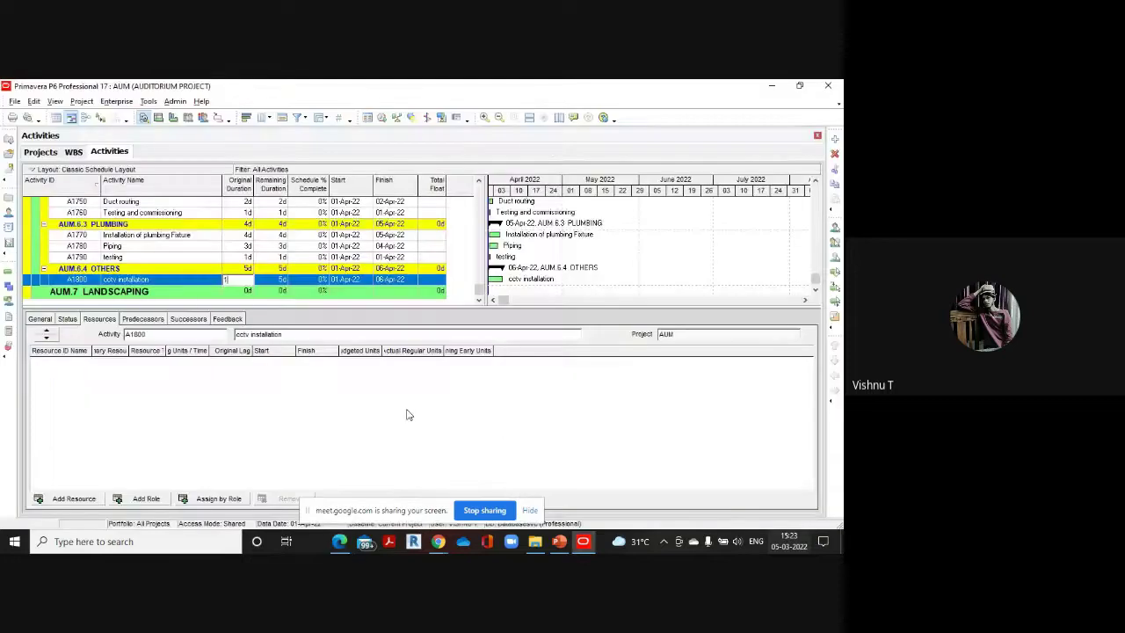
click(835, 138)
key(BackSpace)
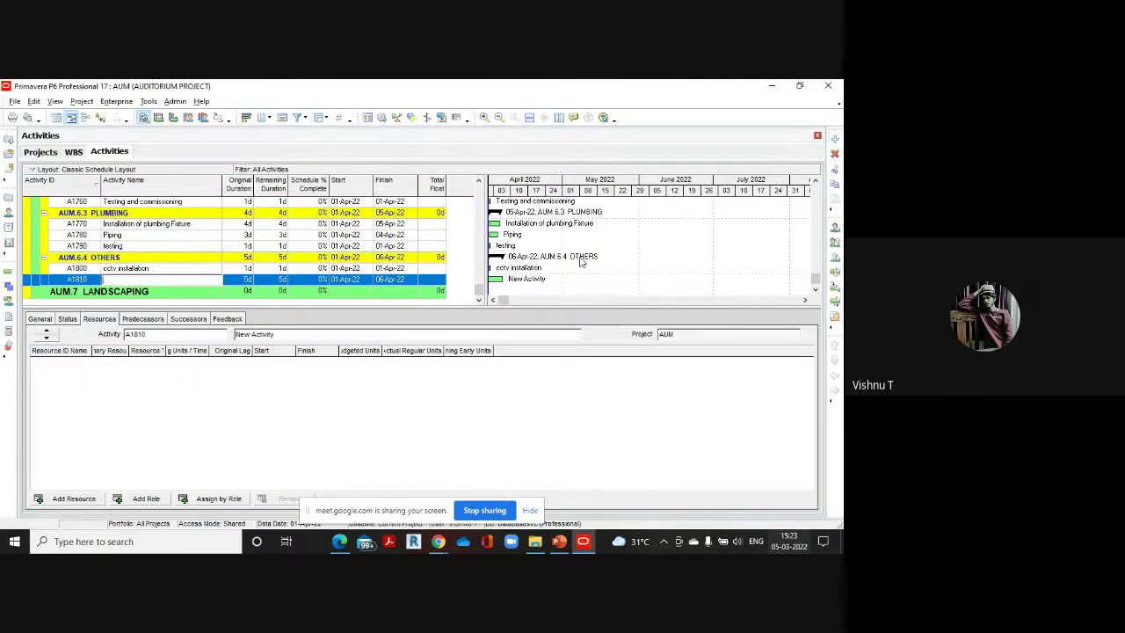
text(Fire Extinguisher insta)
click(248, 280)
click(249, 279)
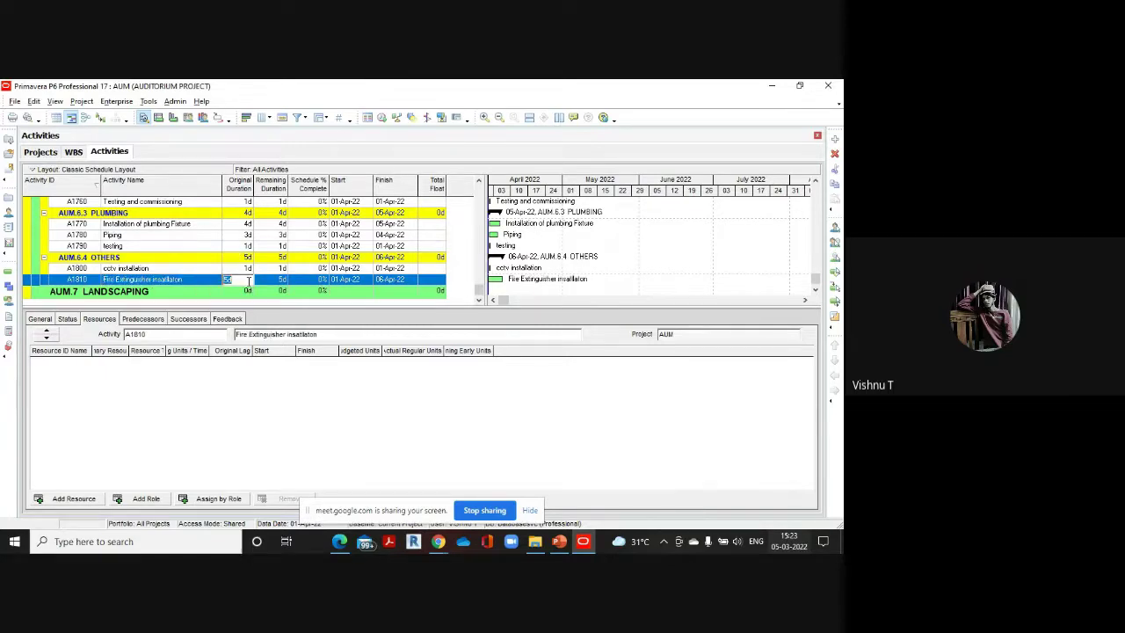
text(1)
Add A1820 'testing' at 1 day, then select AUM.7 LANDSCAPING
click(835, 139)
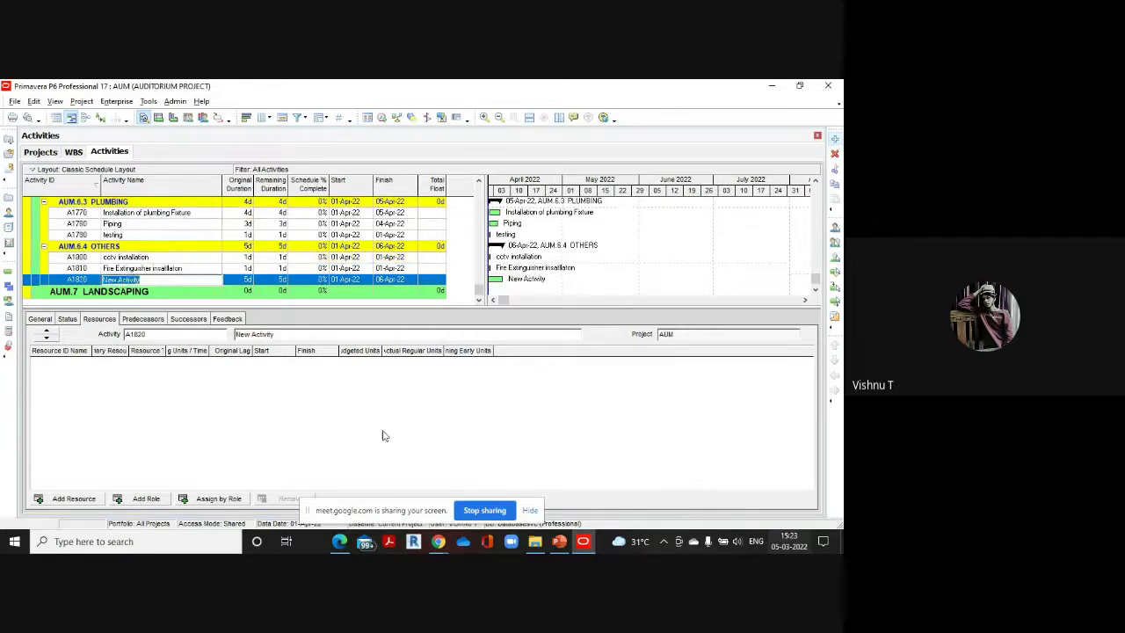
click(340, 541)
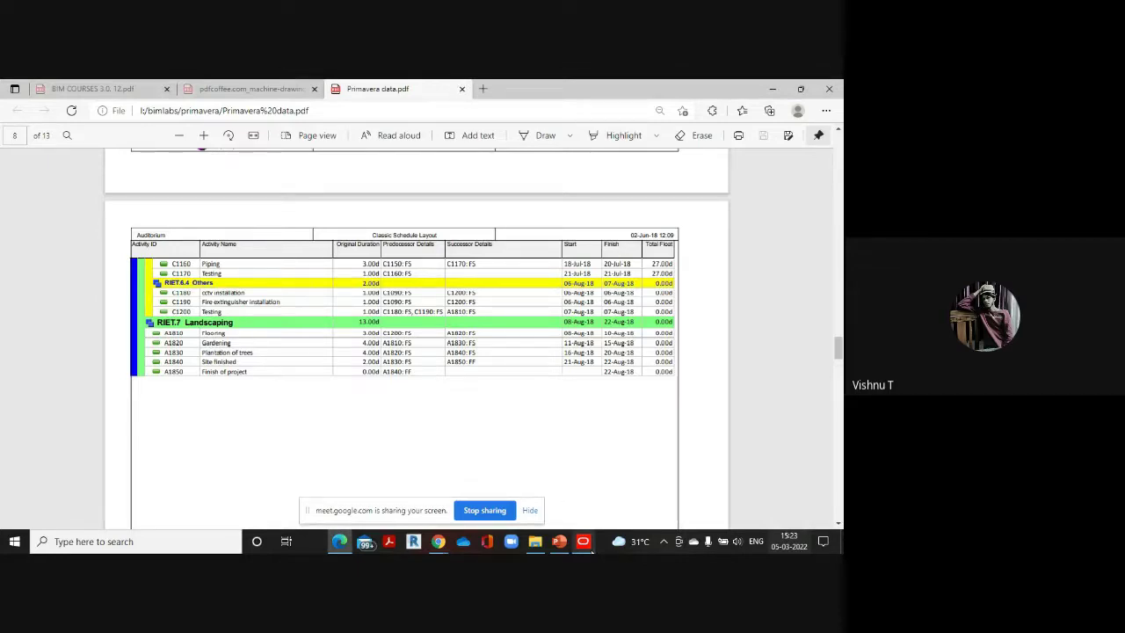
mouse_move(582, 541)
click(590, 502)
text(testing)
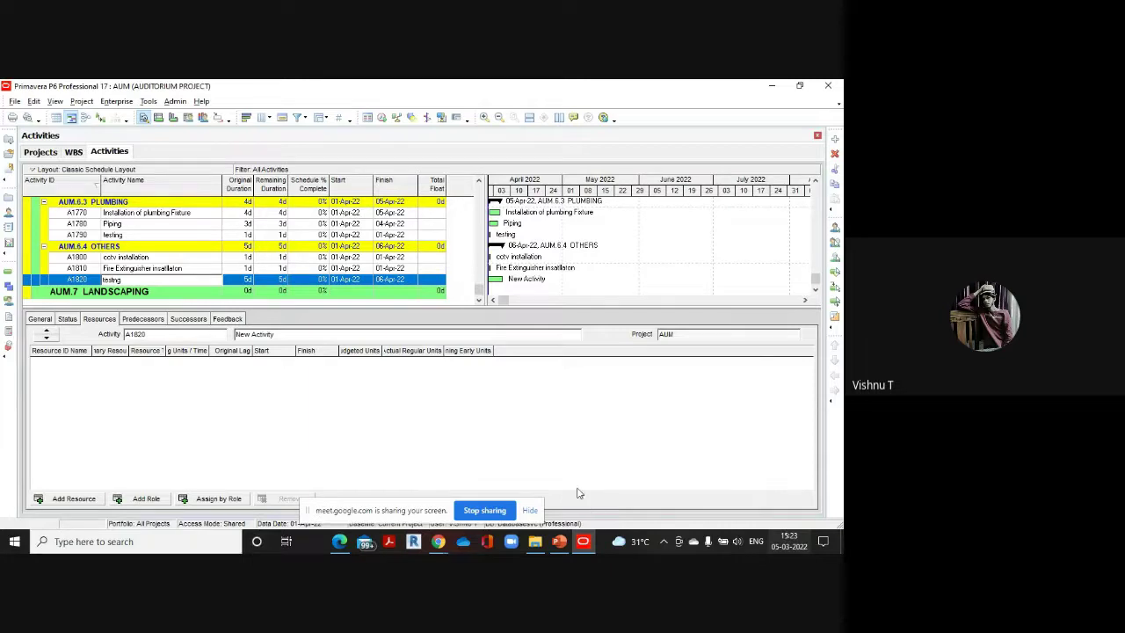
click(249, 281)
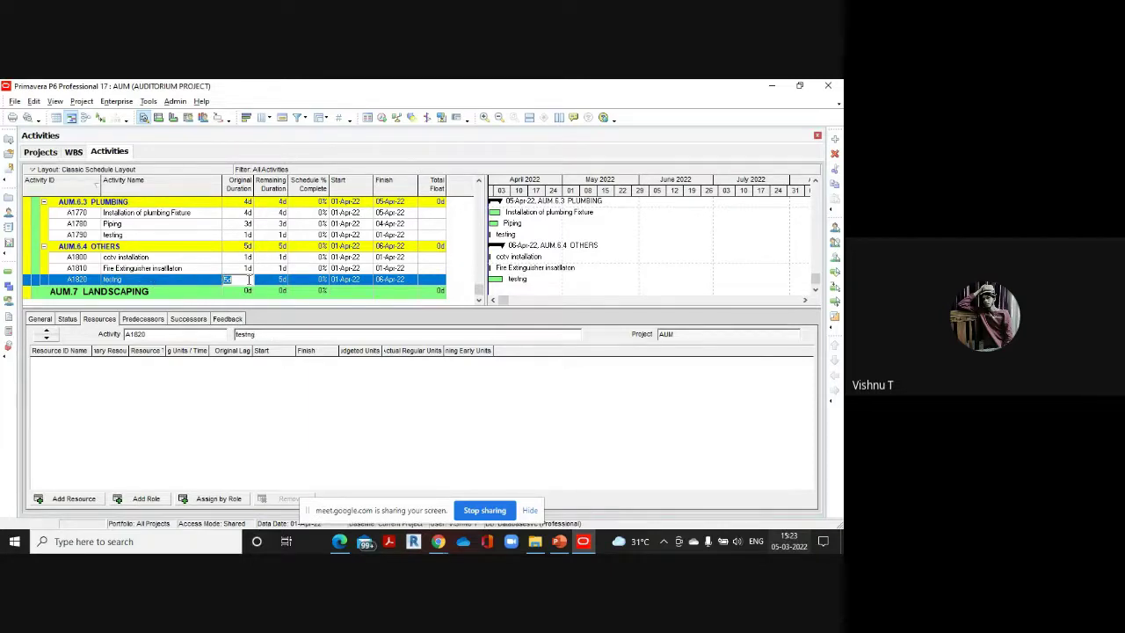
text(1)
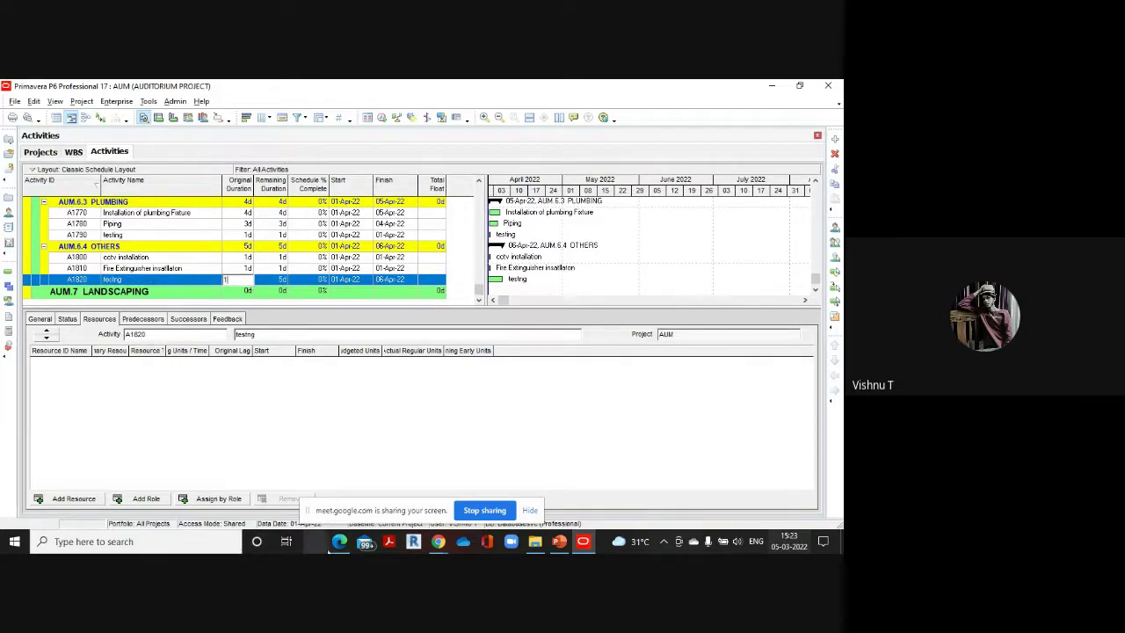
click(340, 543)
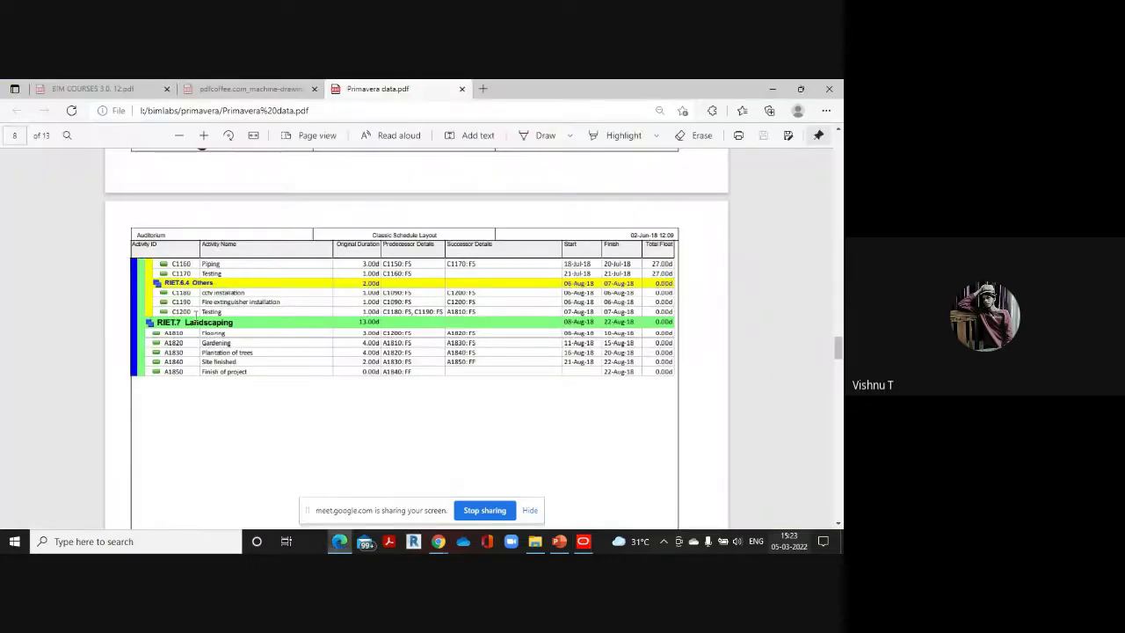
scroll(351, 337, up, 1)
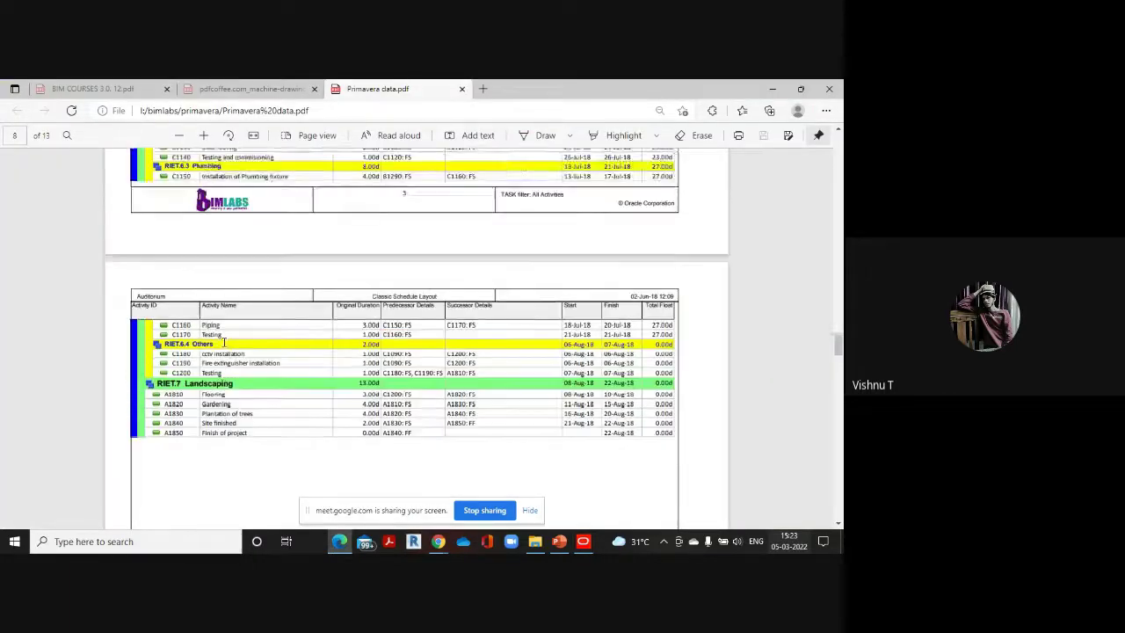
scroll(442, 334, down, 1)
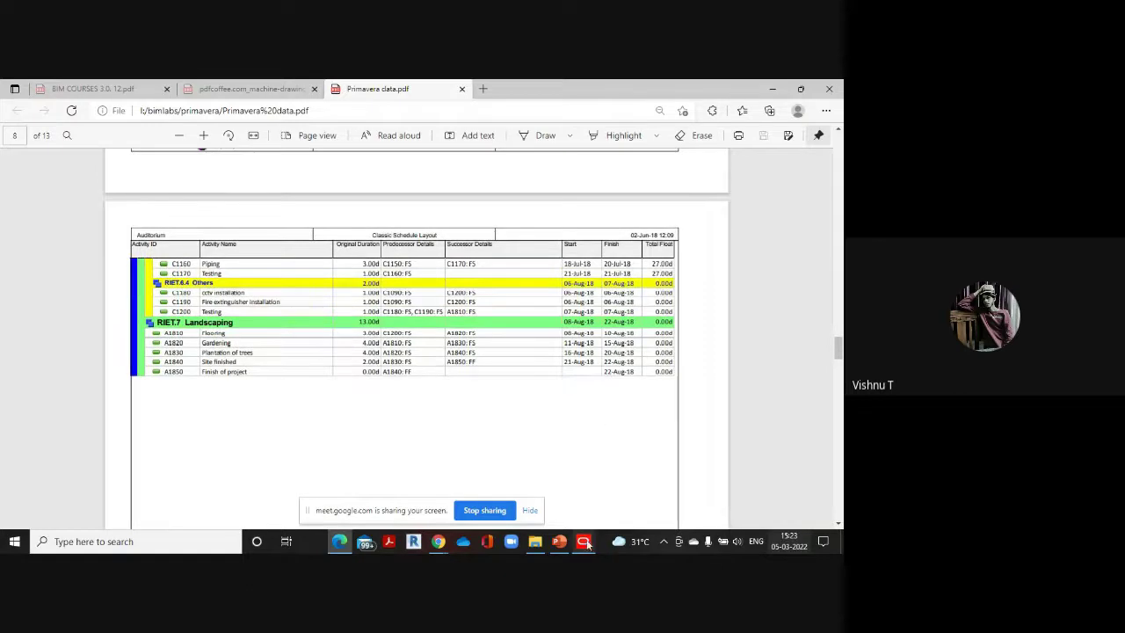
mouse_move(585, 543)
click(593, 515)
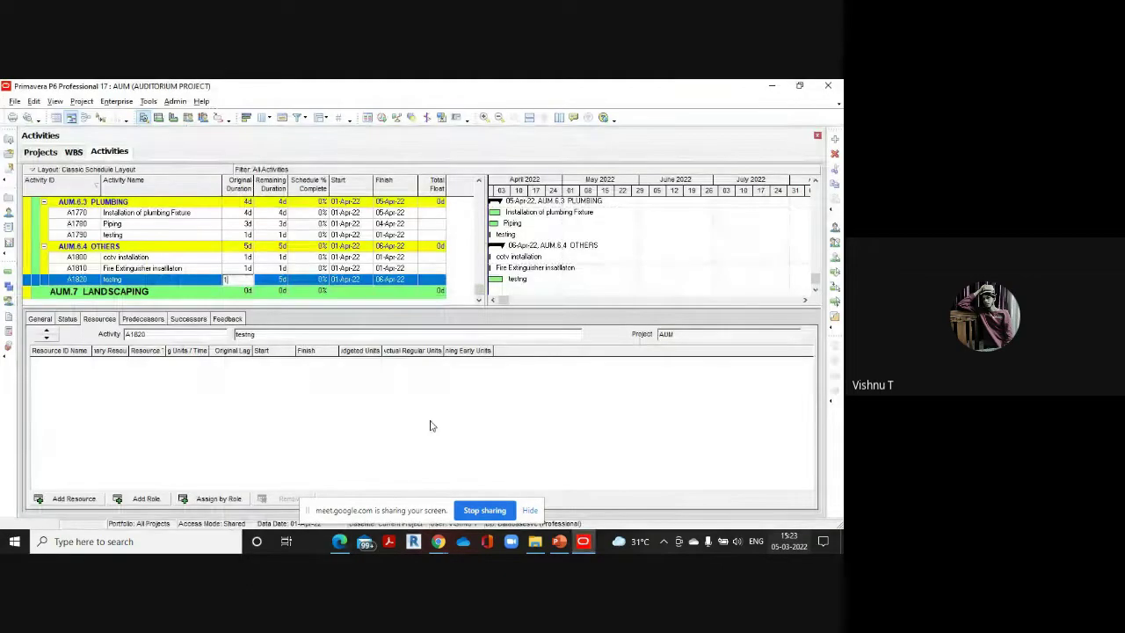
click(150, 291)
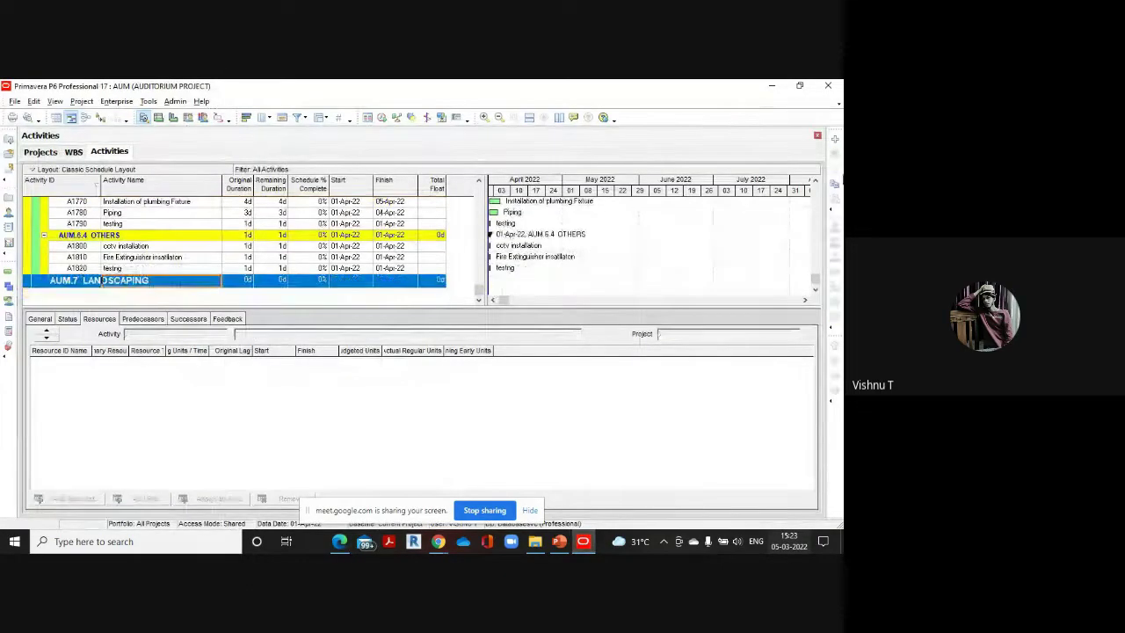
Add A1830 'flooring' under LANDSCAPING with a 3-day duration
click(834, 139)
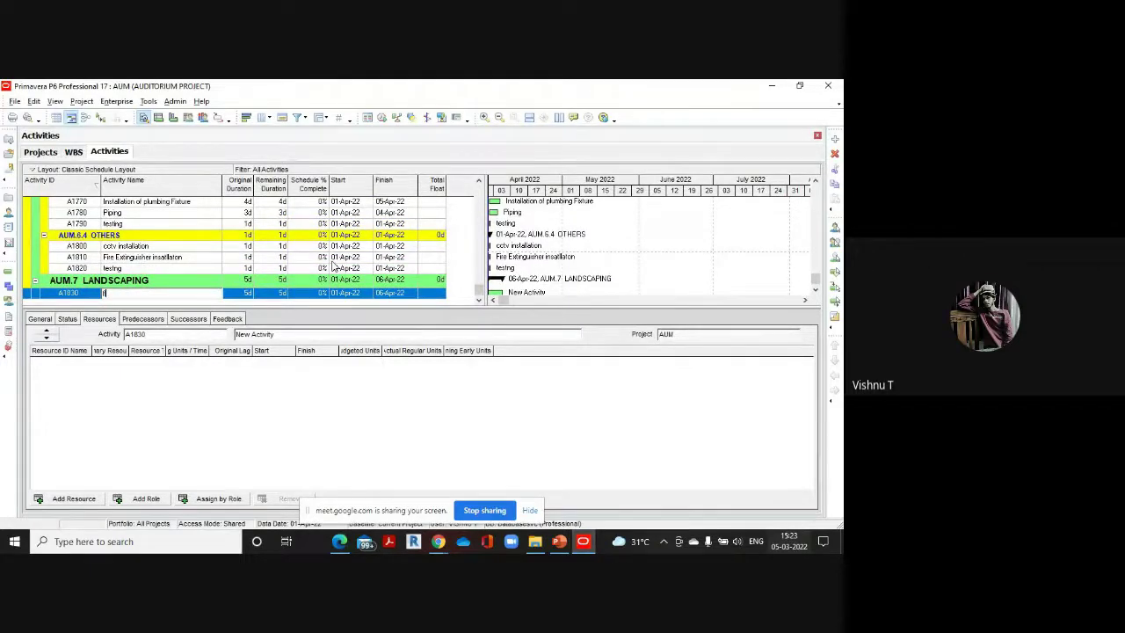
text(flooring)
click(250, 295)
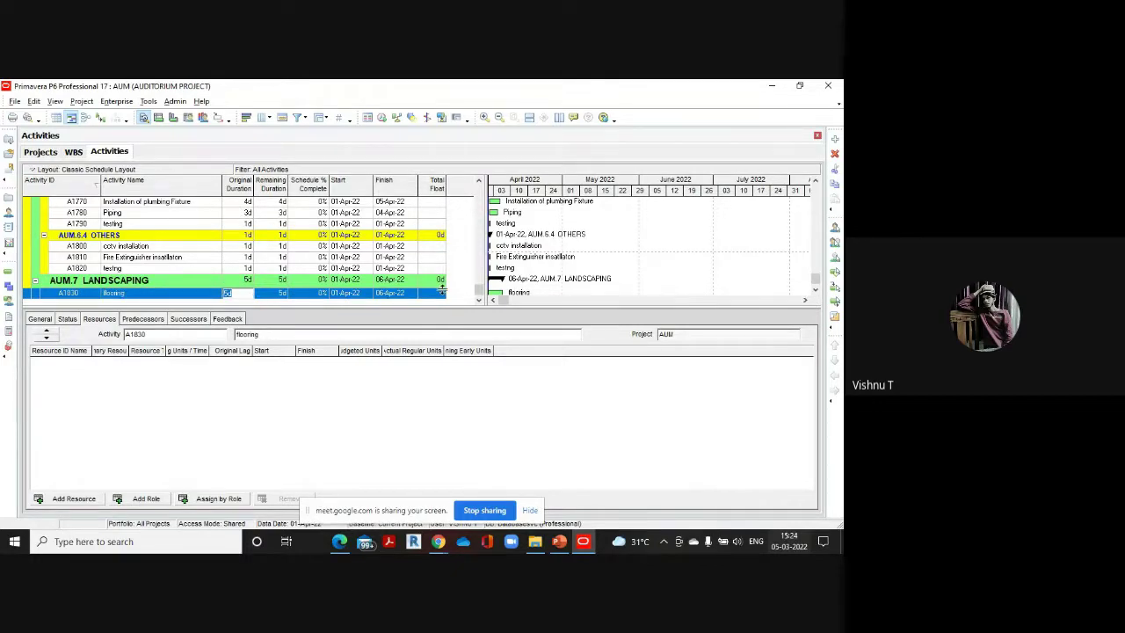
click(257, 292)
text(3)
key(Insert)
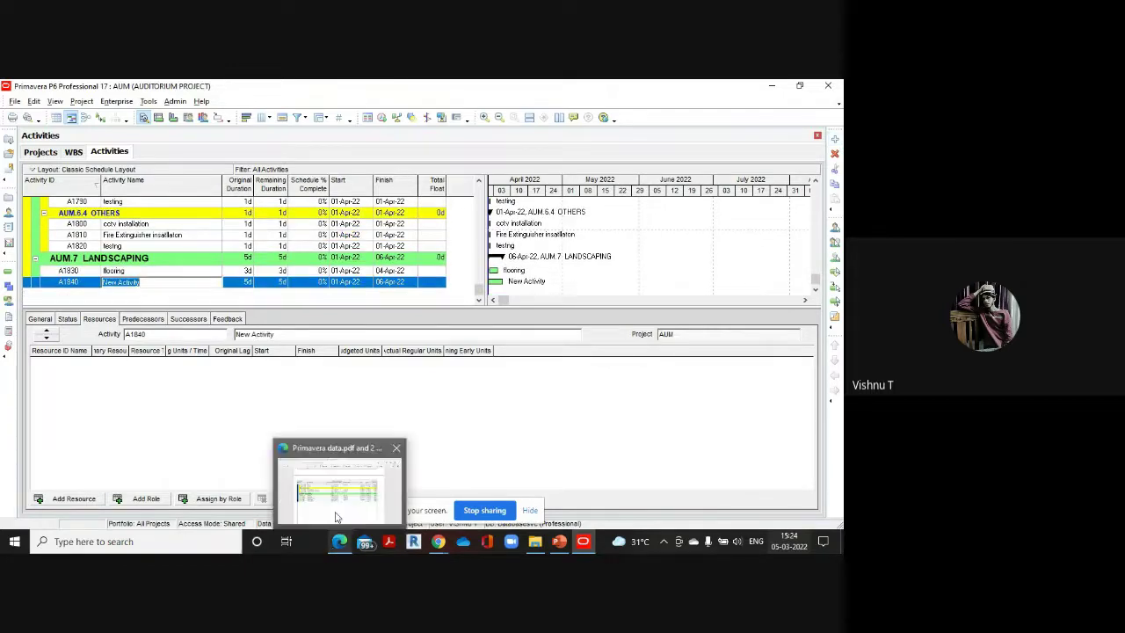
Name the next activity 'Gardening' with a 4-day duration
click(339, 542)
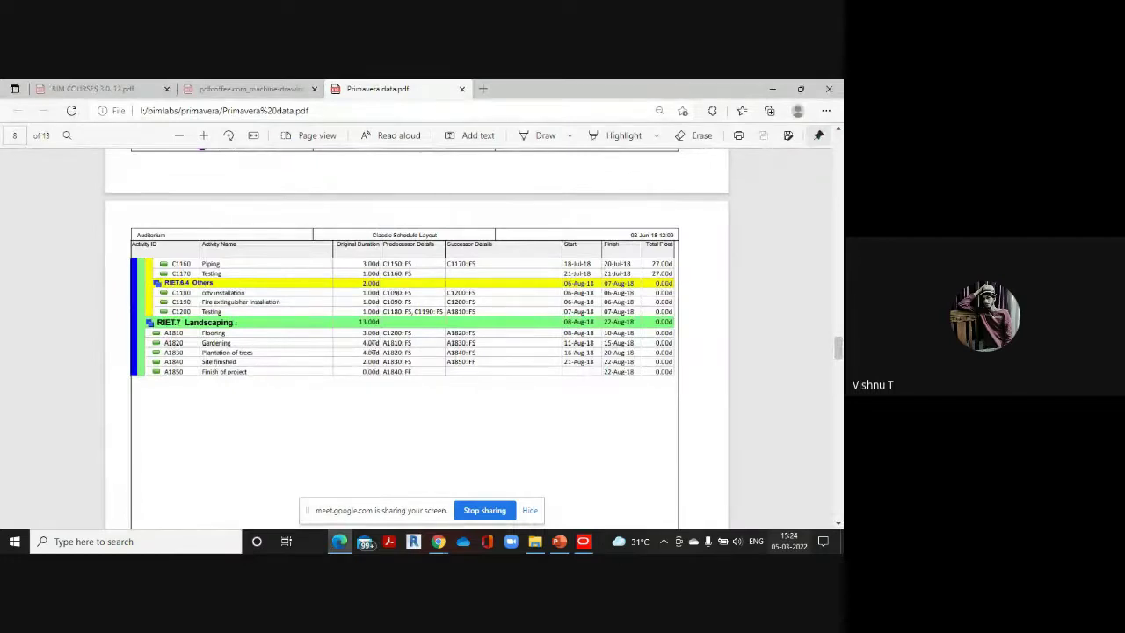
mouse_move(584, 541)
click(594, 503)
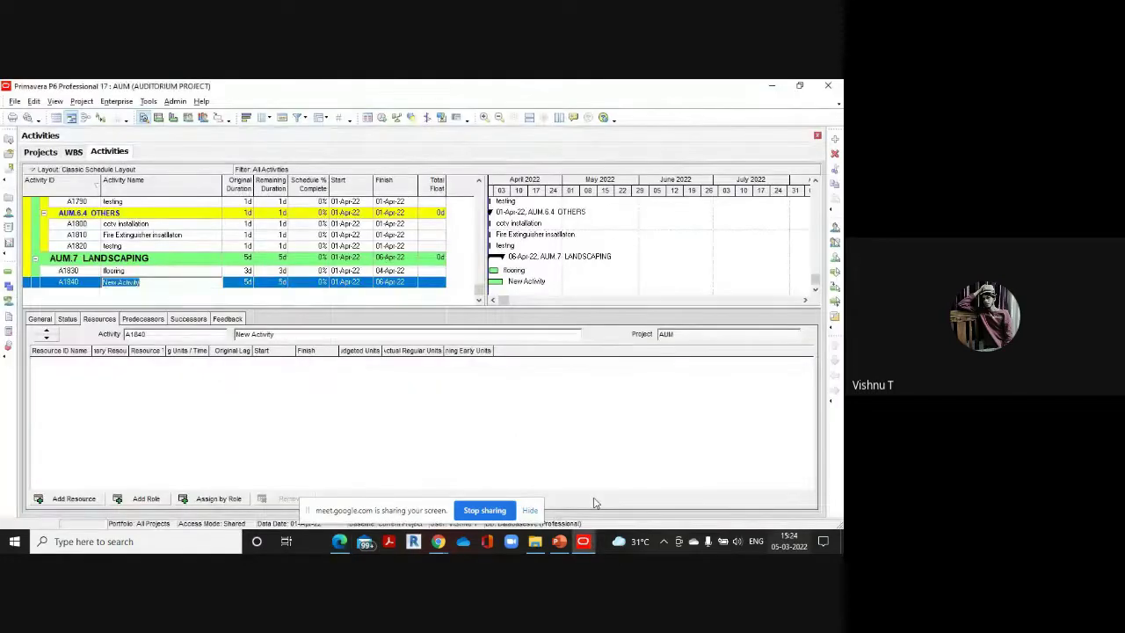
key(BackSpace)
text(Gardening)
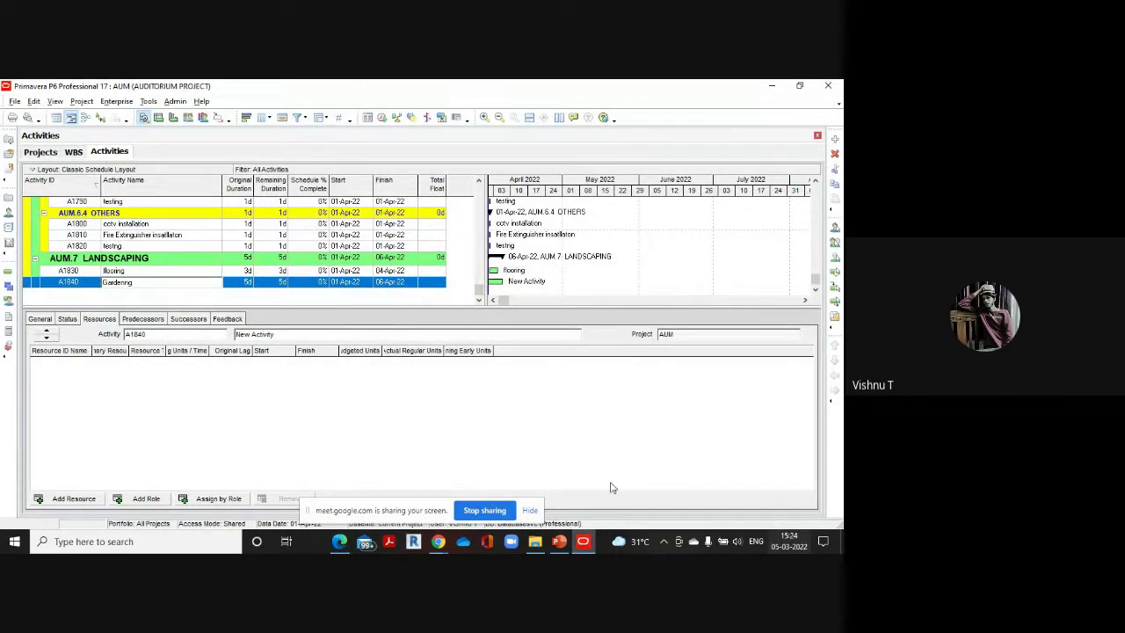
click(247, 282)
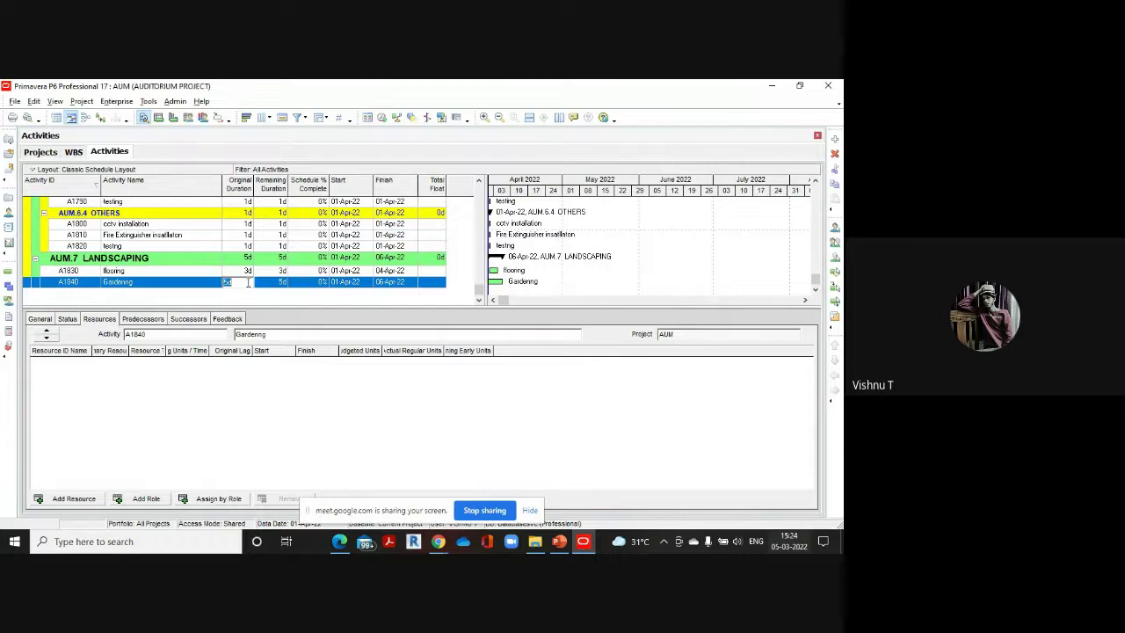
text(4)
click(834, 138)
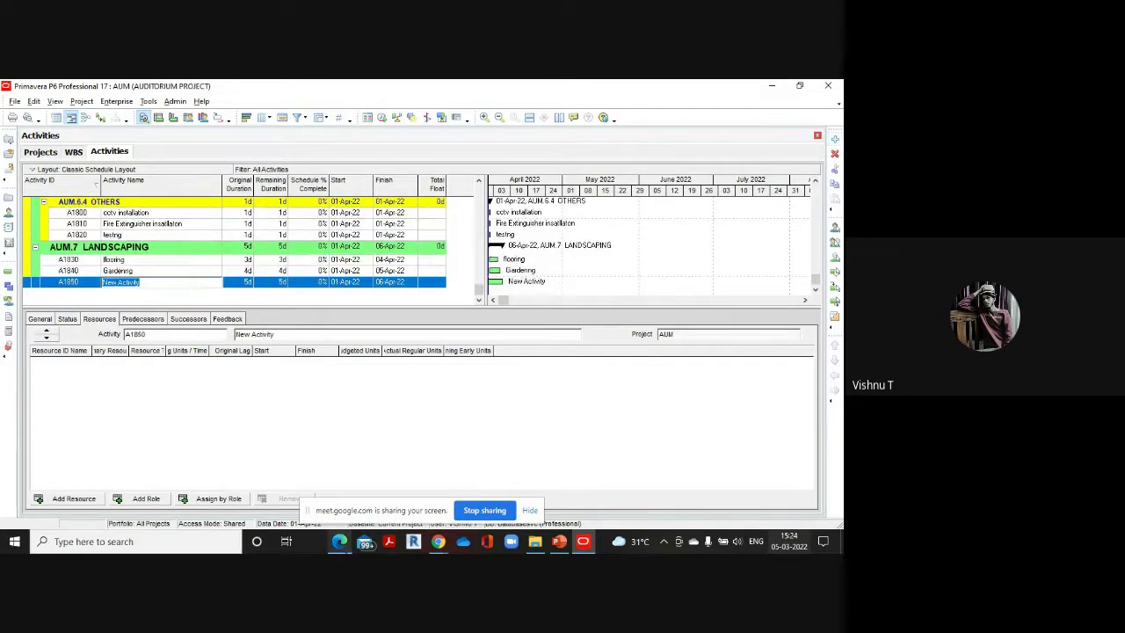
Name A1850 'Plantation of trees' with a 4-day duration
click(339, 541)
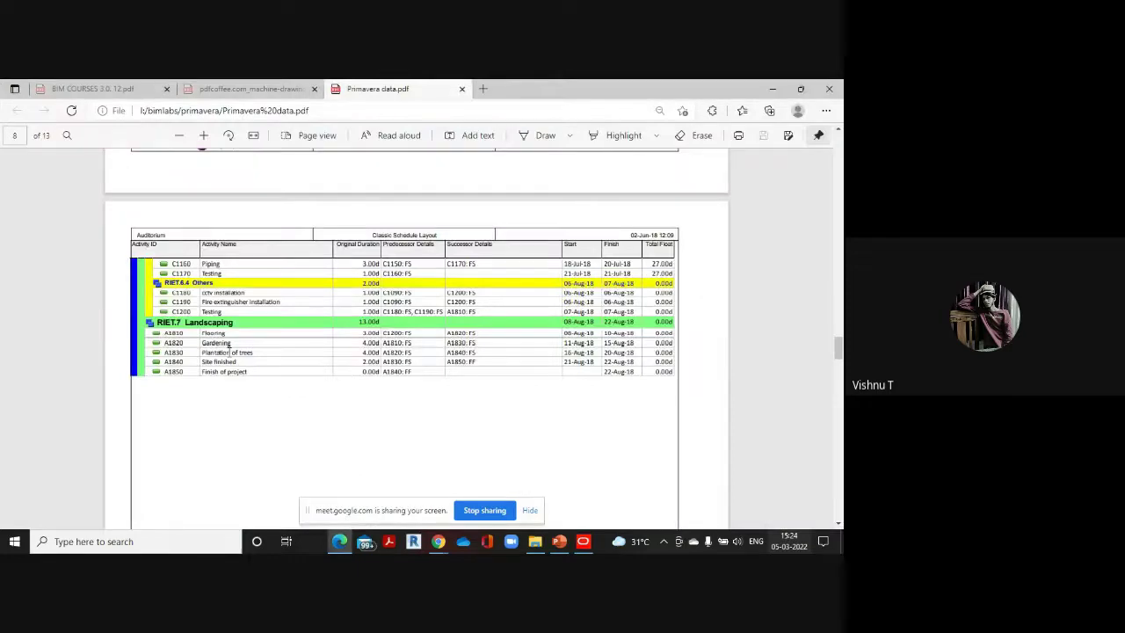
click(582, 541)
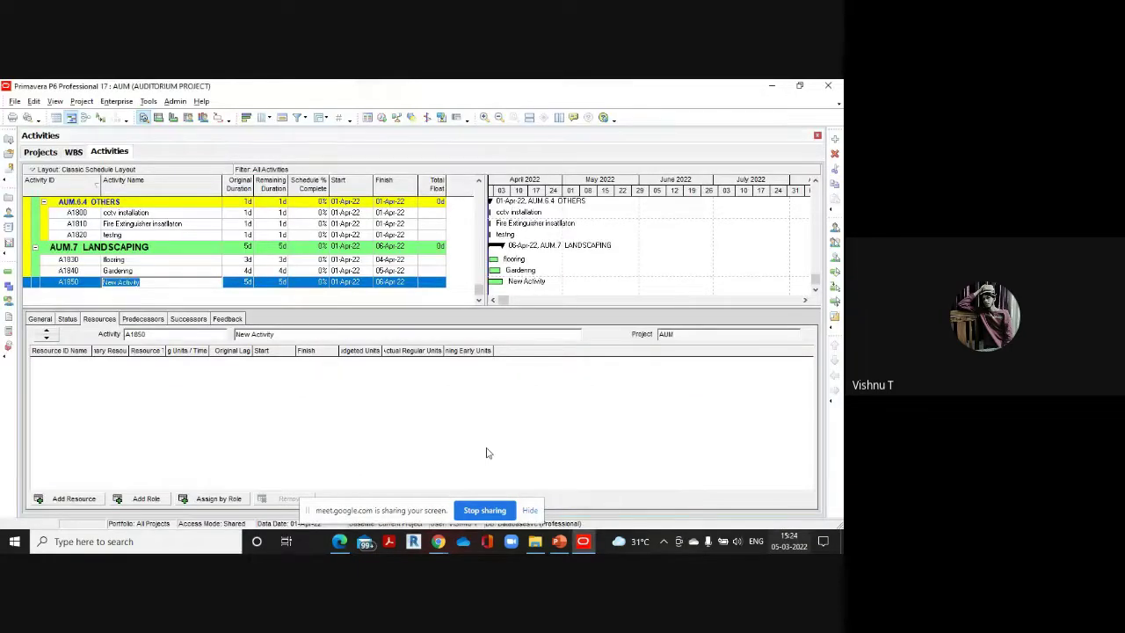
key(BackSpace)
text(Plantation of trees)
click(251, 282)
text(4)
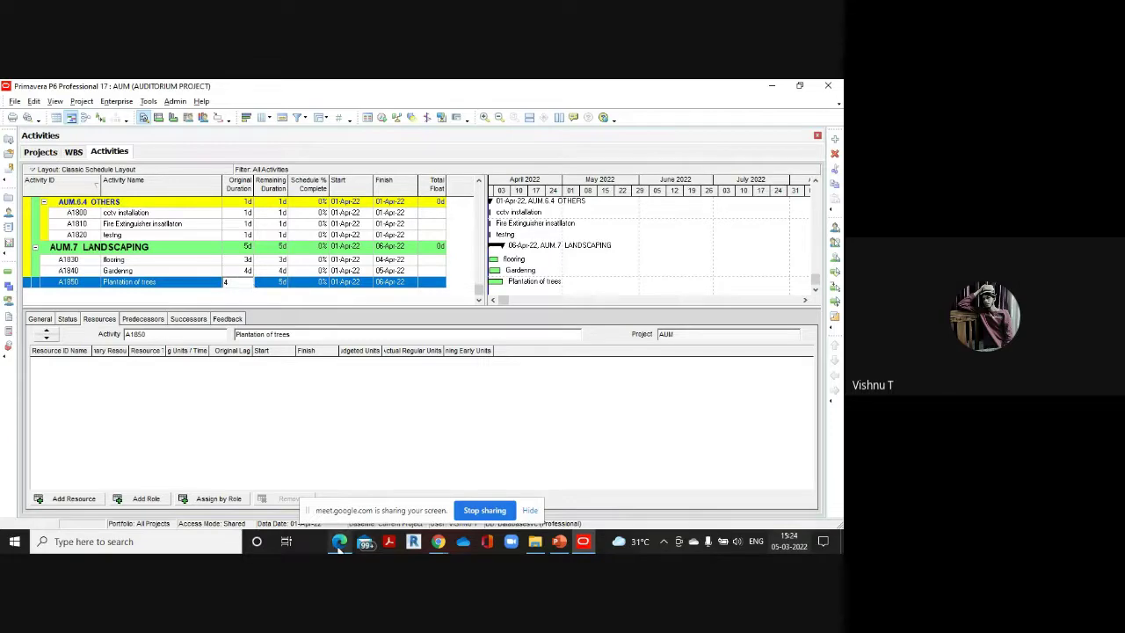
Add A1860 'Site finish' with a 2-day duration
mouse_move(339, 541)
click(345, 506)
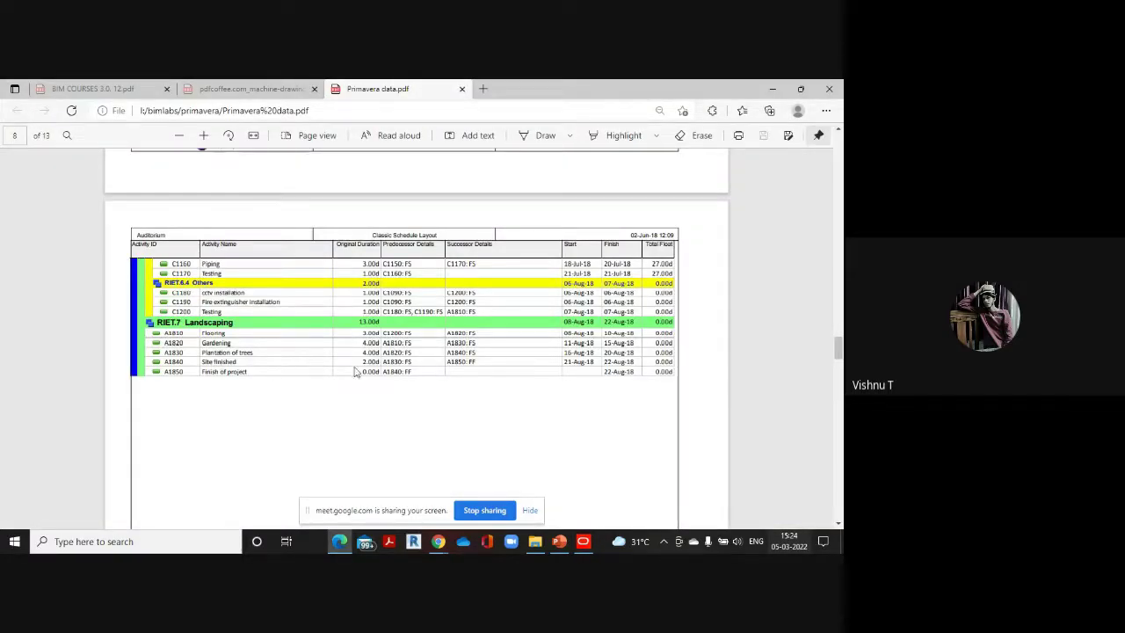
click(594, 539)
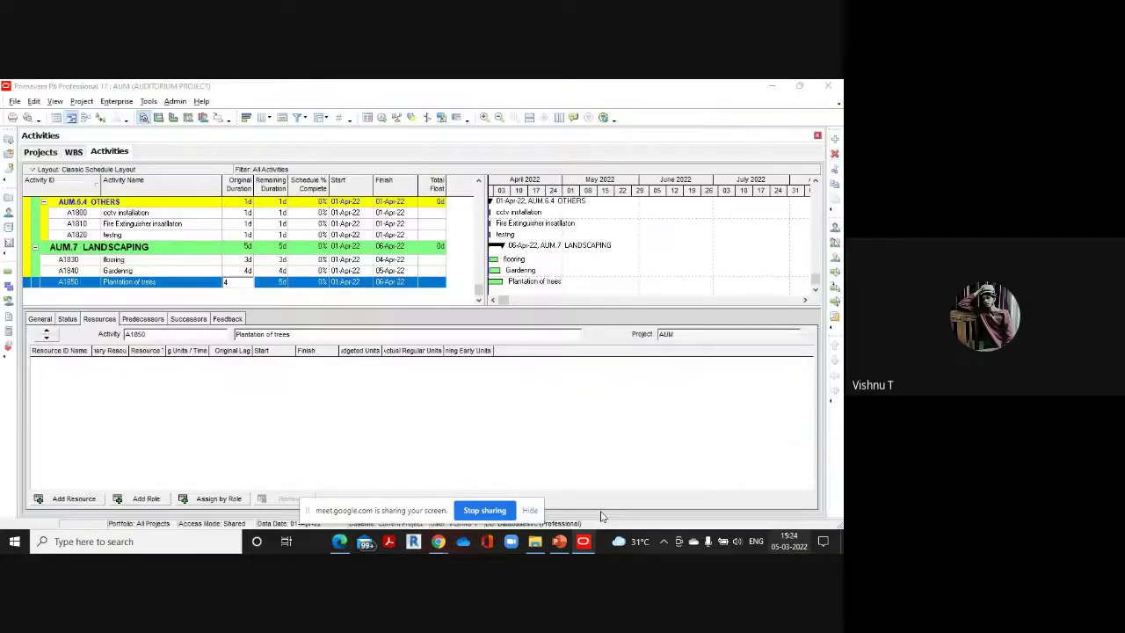
click(835, 139)
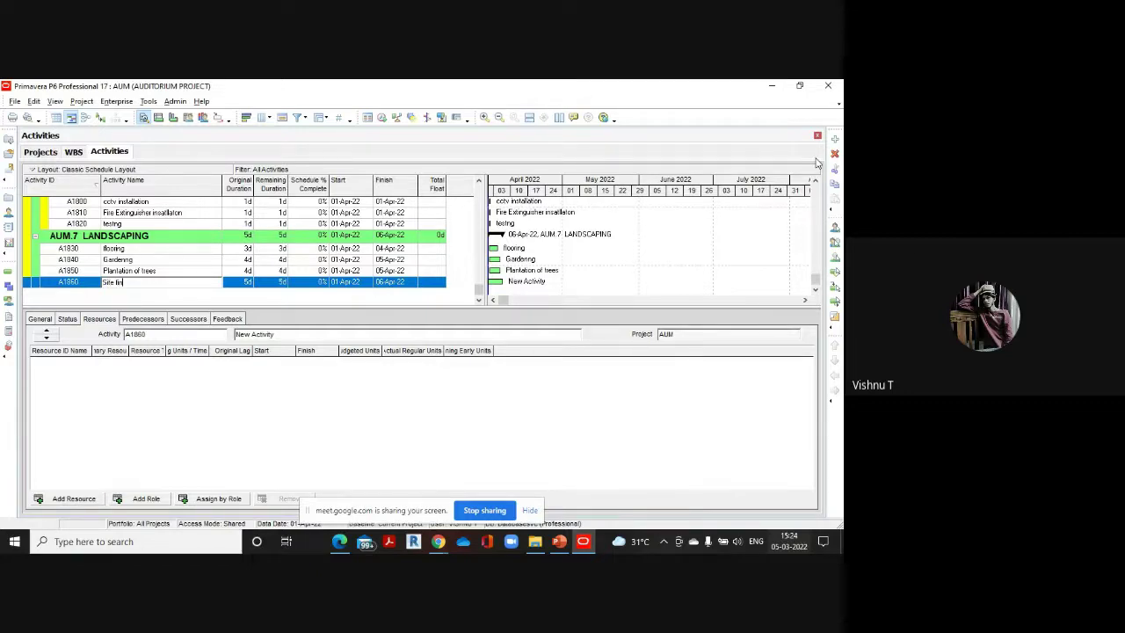
text(Site finishing)
click(244, 282)
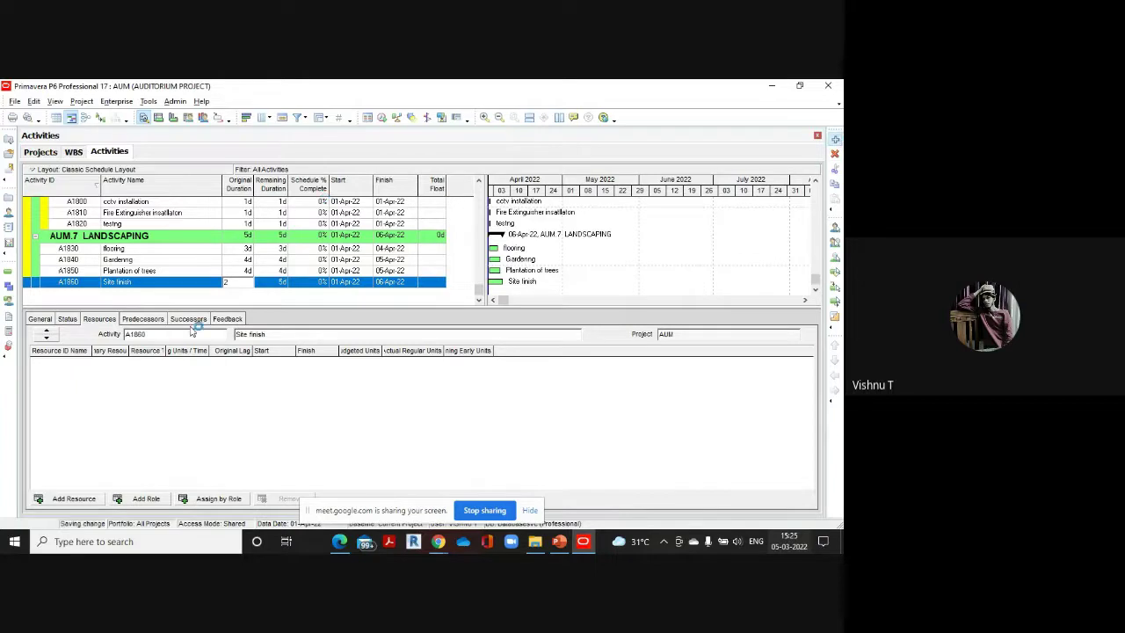
key(Insert)
Name new activity A1870 'Finish of the project'
mouse_move(339, 541)
click(307, 452)
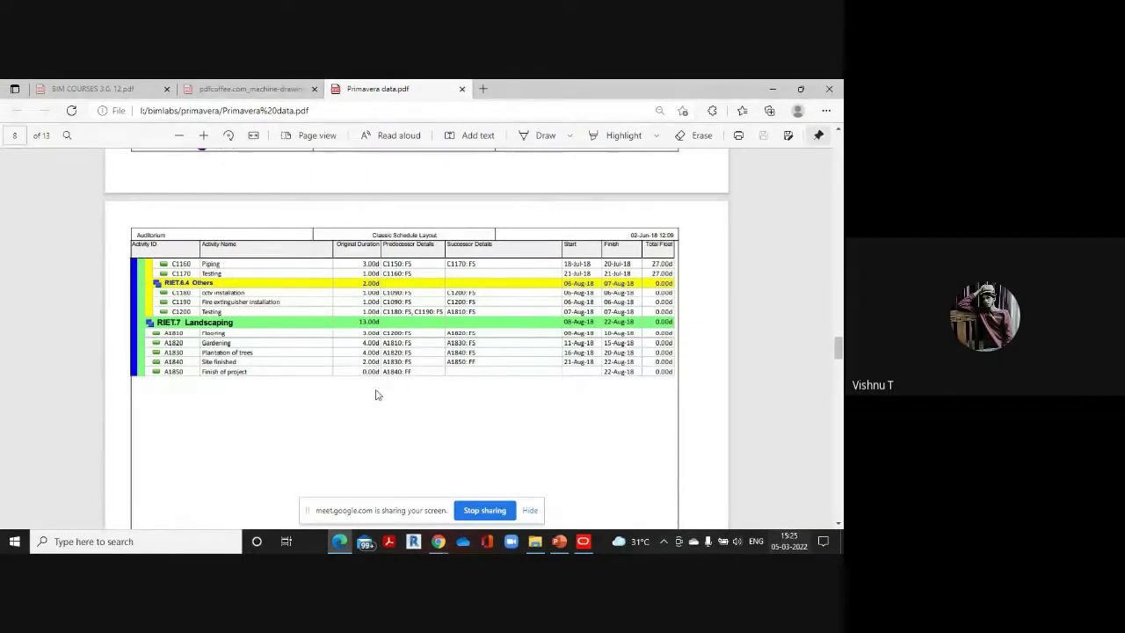
mouse_move(583, 541)
click(588, 521)
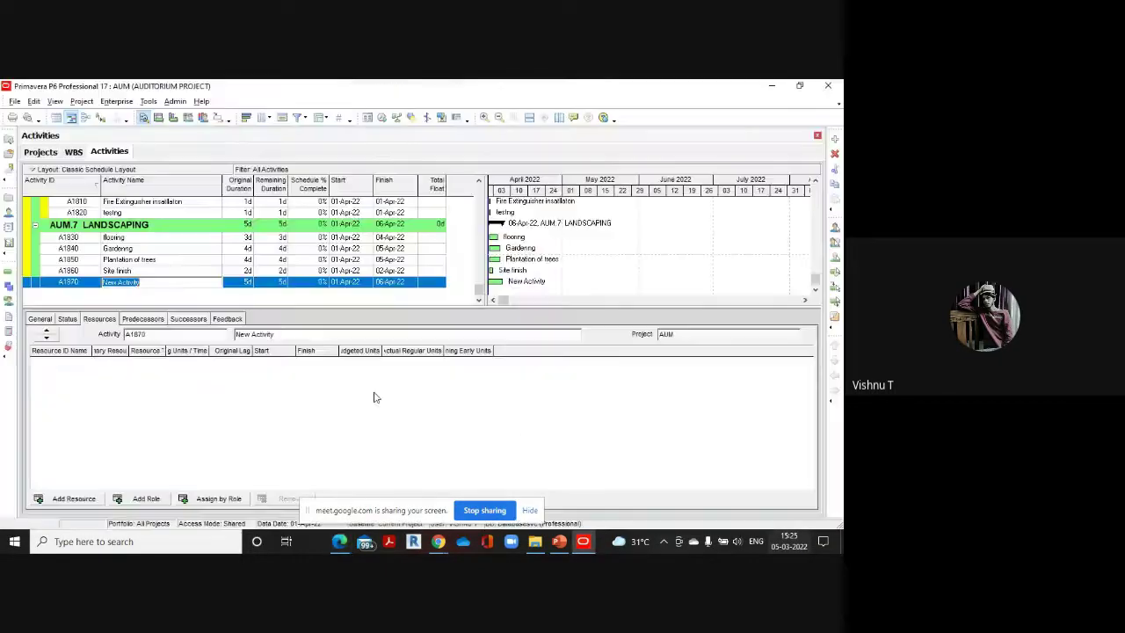
key(BackSpace)
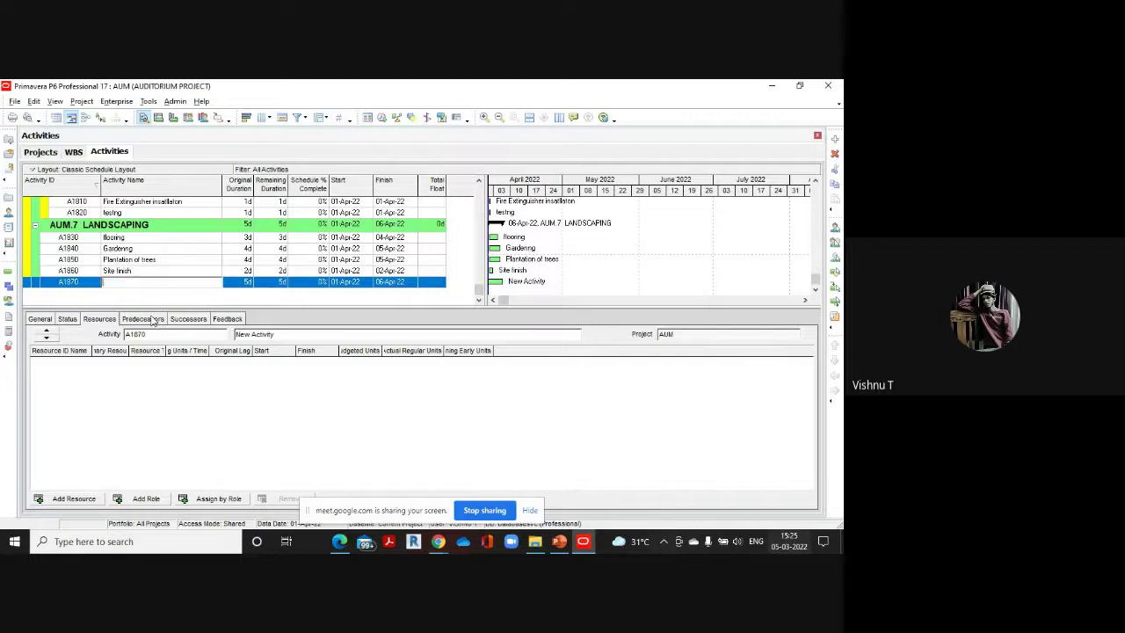
text(Finish of the project)
Set A1870 'Finish of the project' to activity type Finish Milestone, giving it 0d duration
click(41, 319)
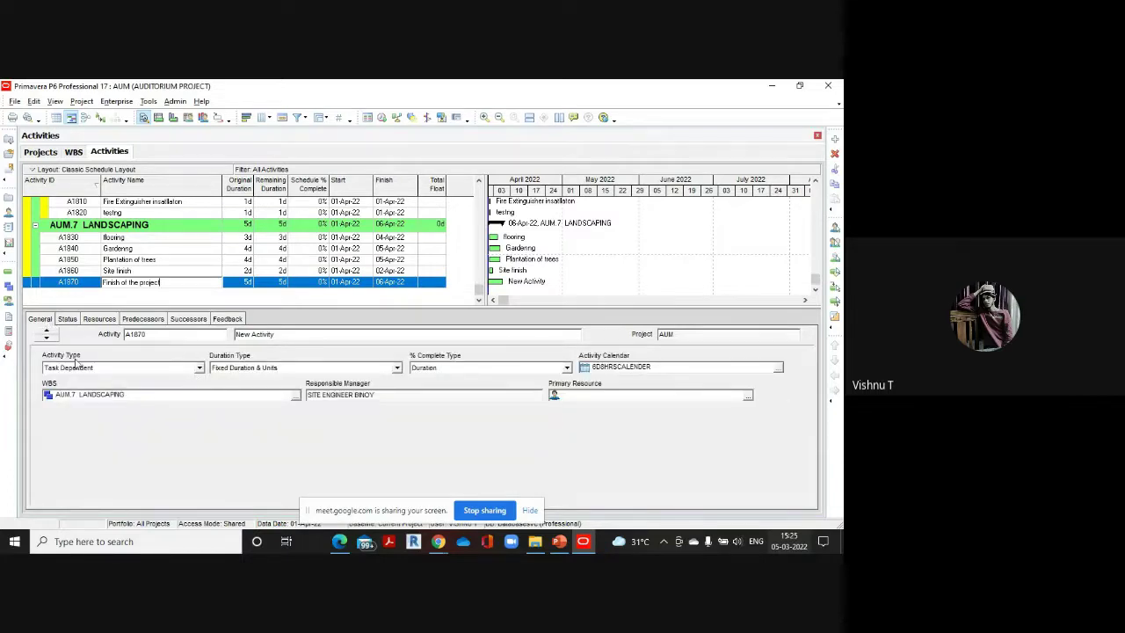
click(199, 367)
click(199, 367)
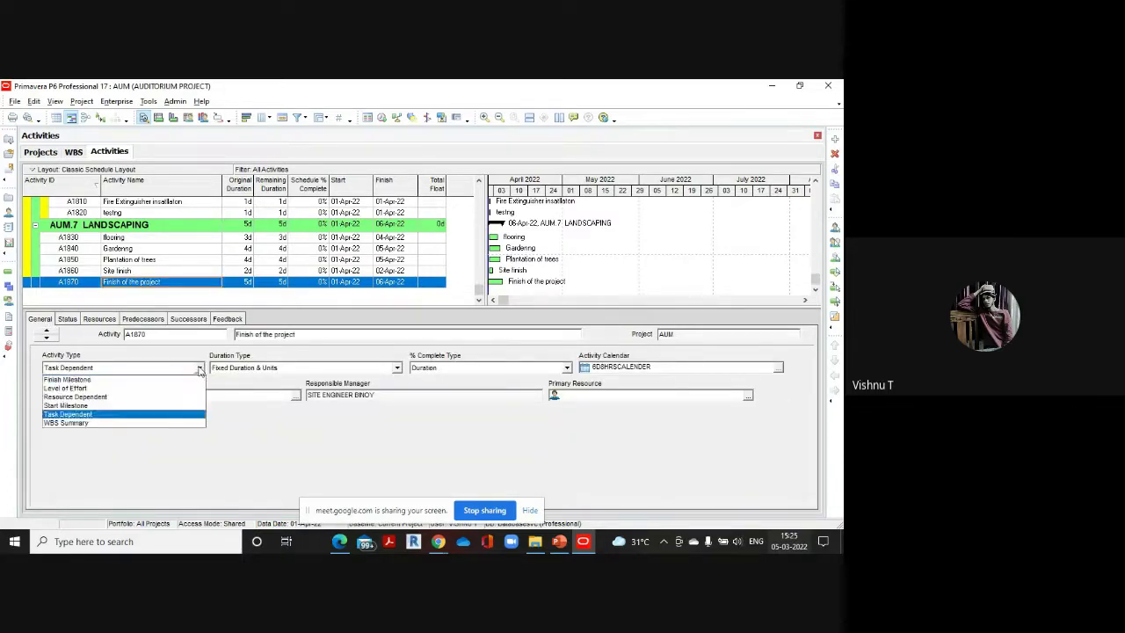
click(78, 380)
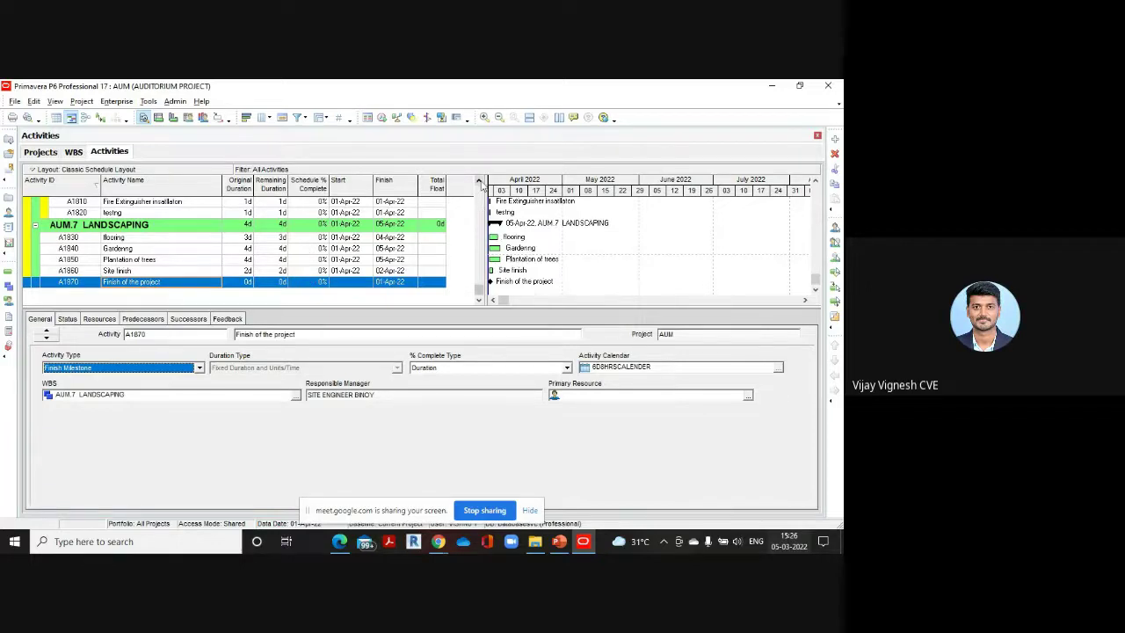
Scroll the activity table to the top, showing AUM Auditorium Project down to the 01–13 Apr 2022 DESIGN STAGE
click(479, 181)
click(479, 181)
click(479, 181)
click(479, 181)
click(479, 181)
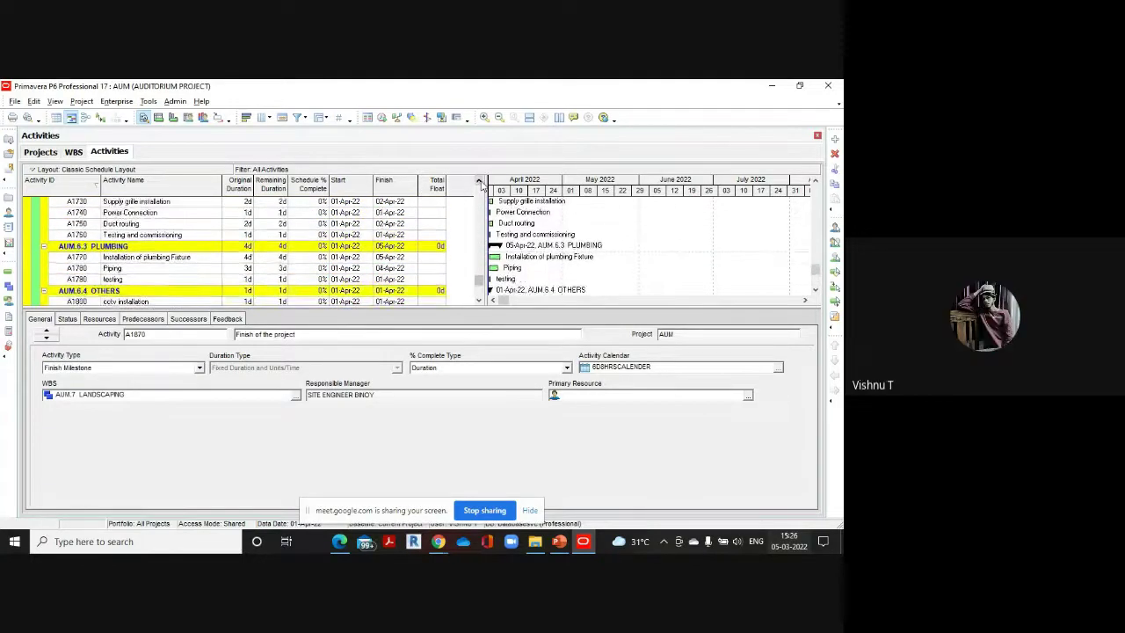
click(479, 181)
click(479, 181)
click(478, 180)
click(479, 181)
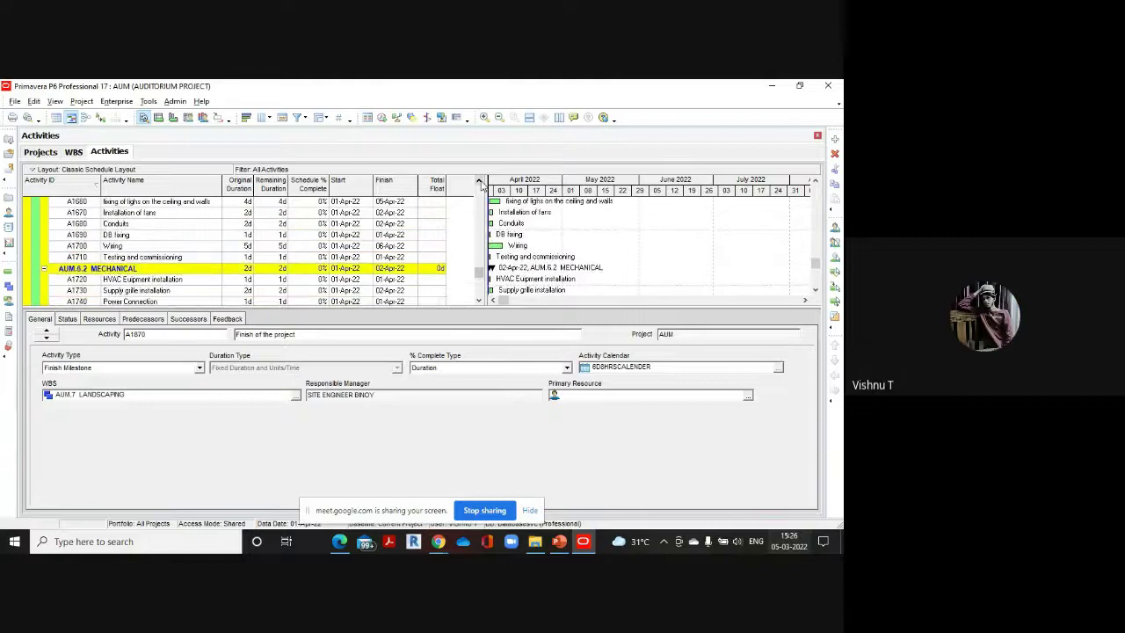
click(479, 181)
click(479, 181)
click(479, 181)
click(479, 181)
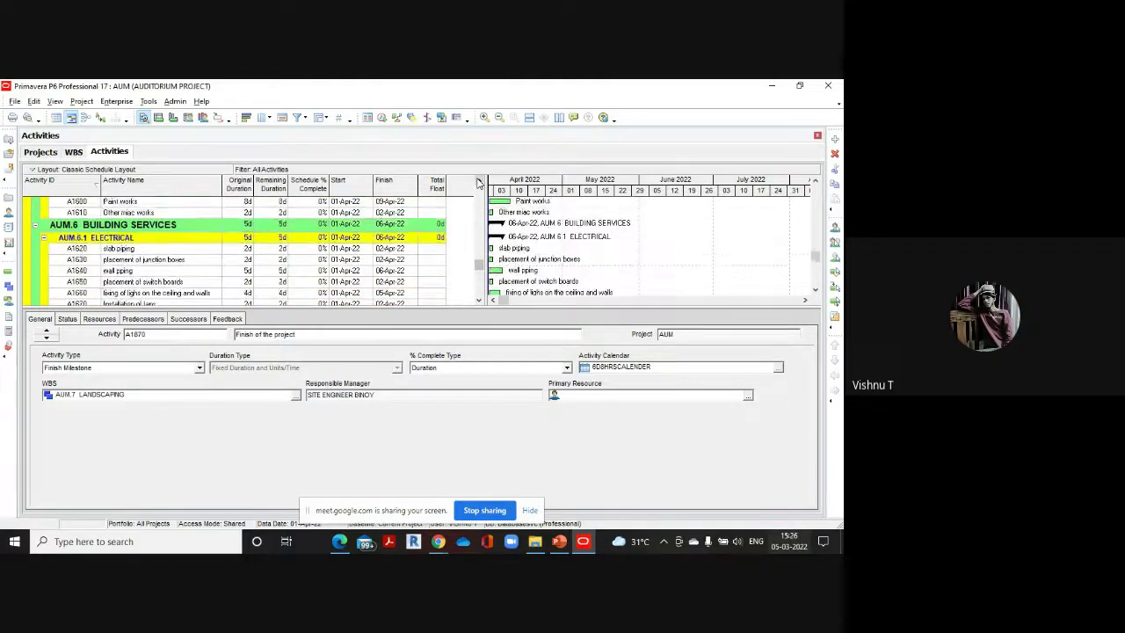
click(479, 181)
click(479, 181)
click(479, 181)
click(478, 181)
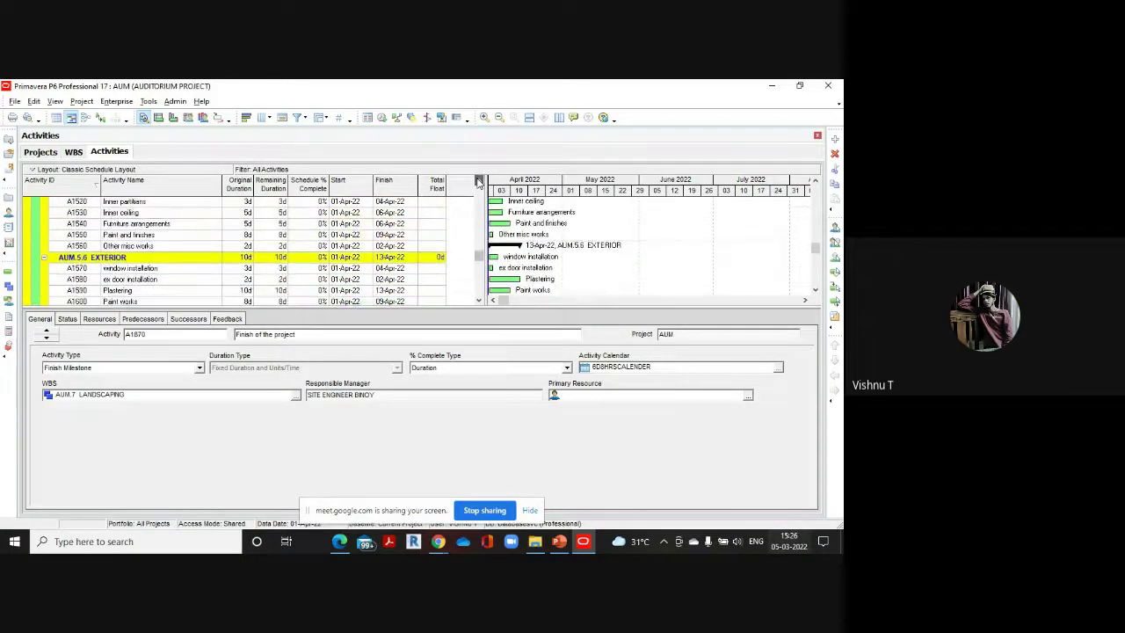
click(479, 181)
click(479, 181)
click(479, 181)
click(479, 181)
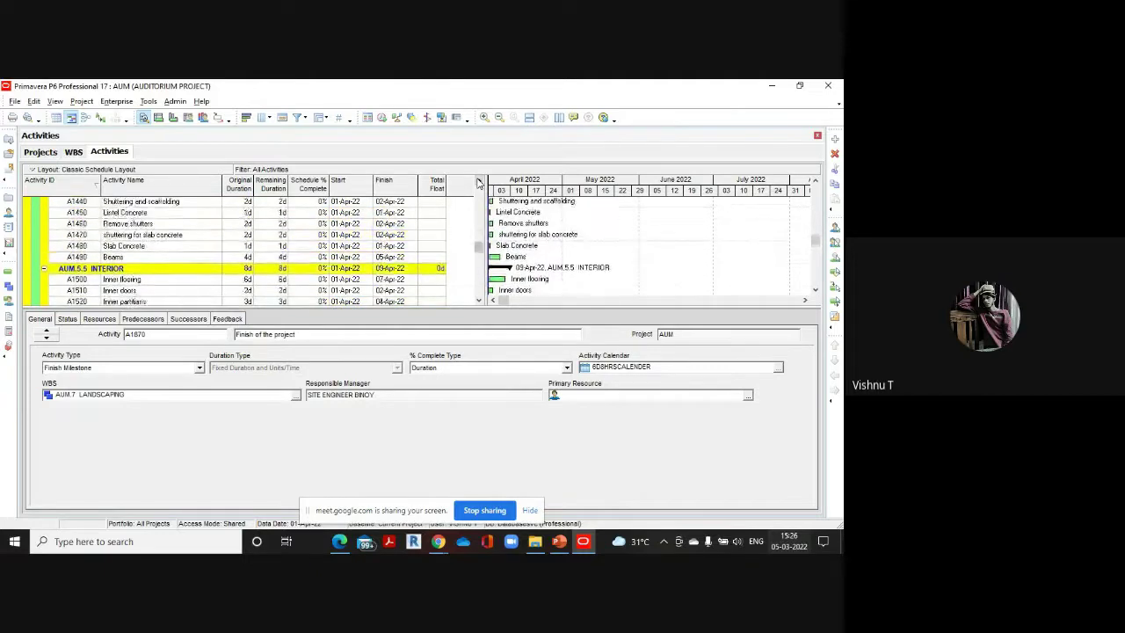
click(479, 181)
click(479, 181)
click(479, 181)
click(479, 181)
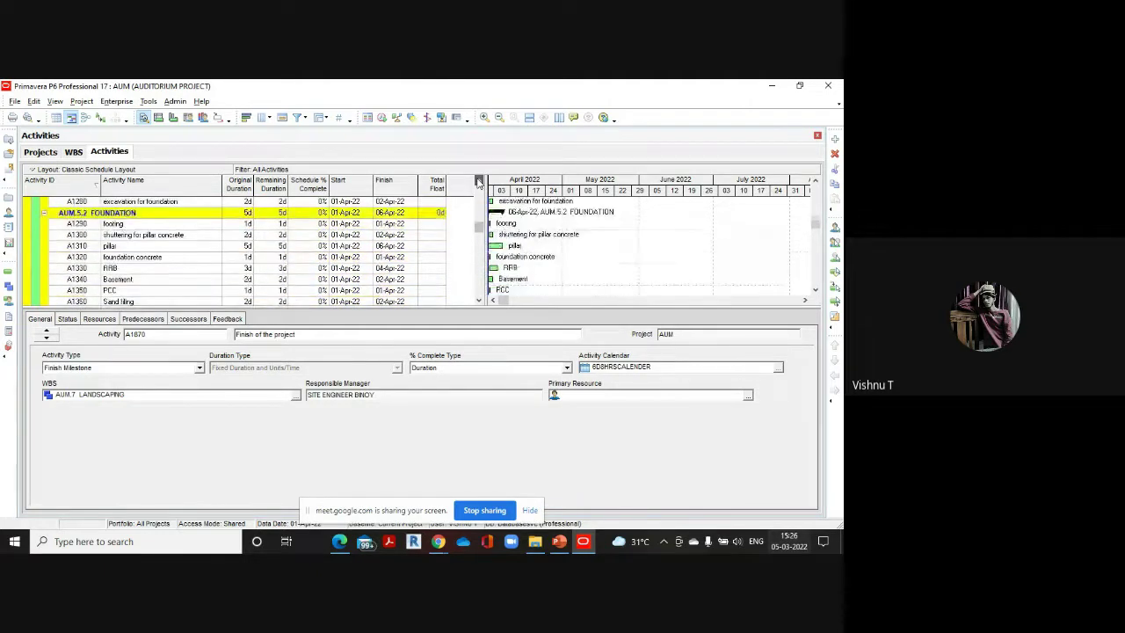
click(479, 181)
click(479, 181)
click(479, 181)
click(478, 181)
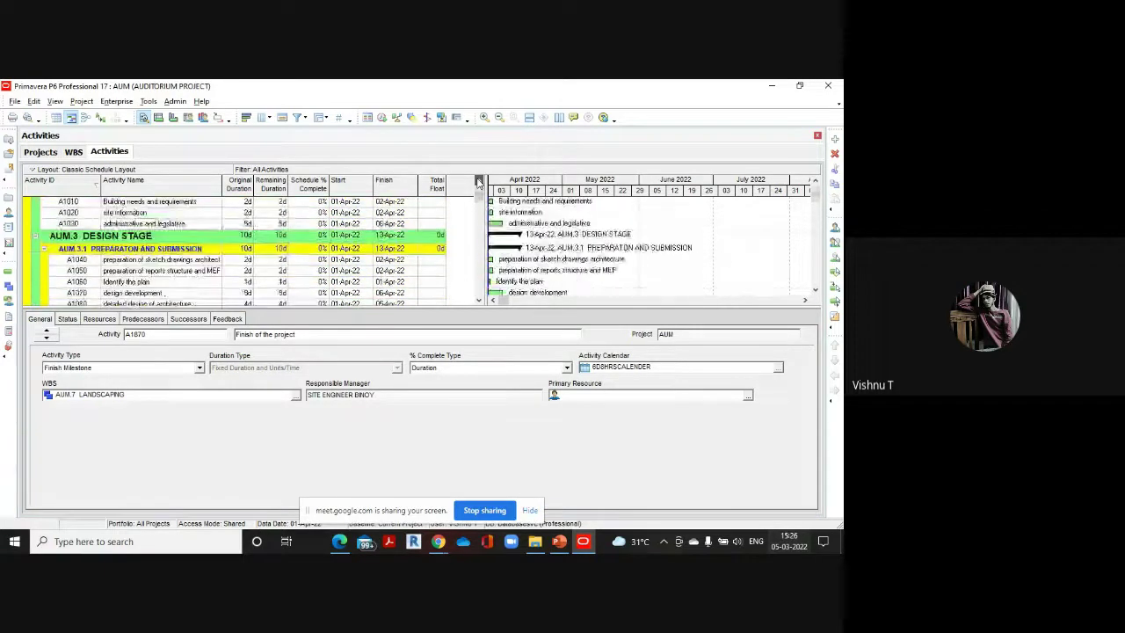
click(479, 181)
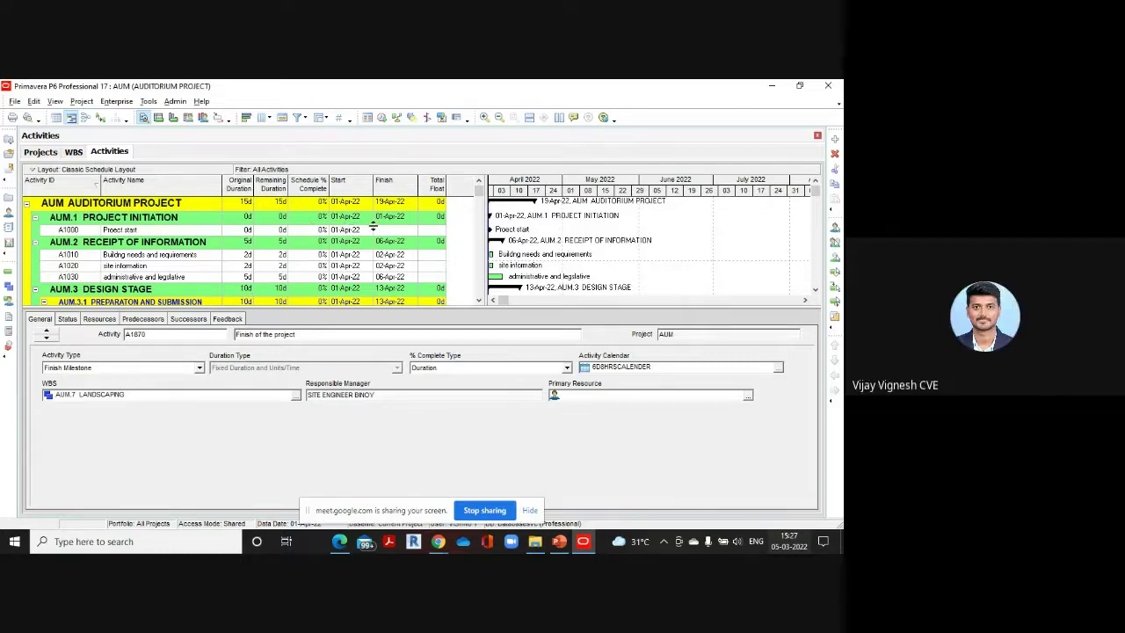
mouse_move(349, 548)
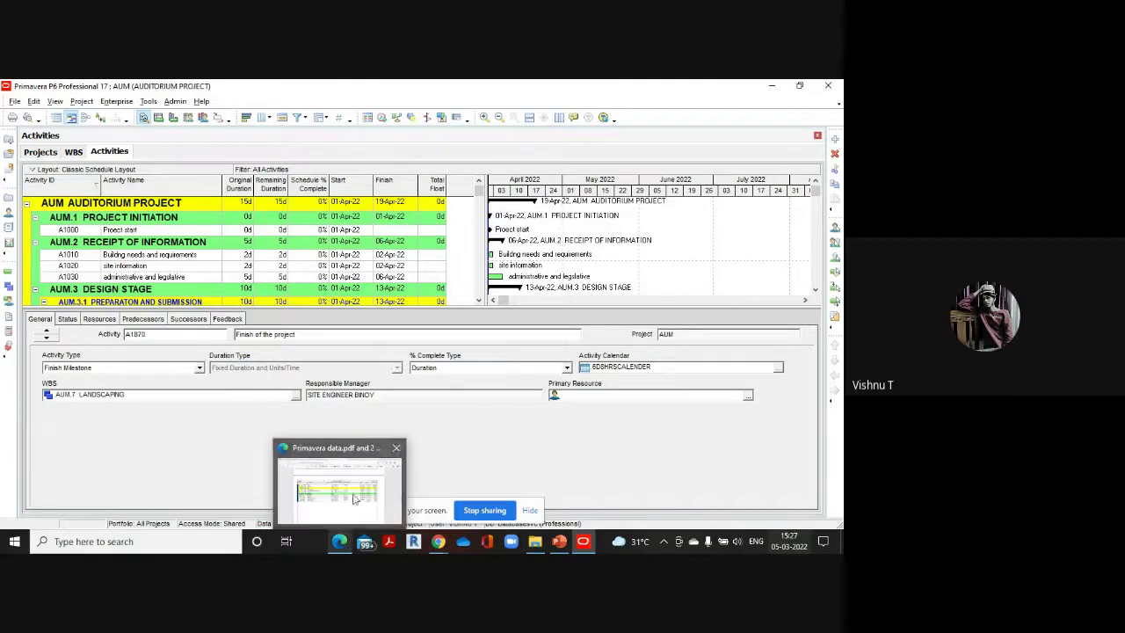
click(364, 466)
scroll(343, 342, up, 3)
scroll(343, 342, up, 10)
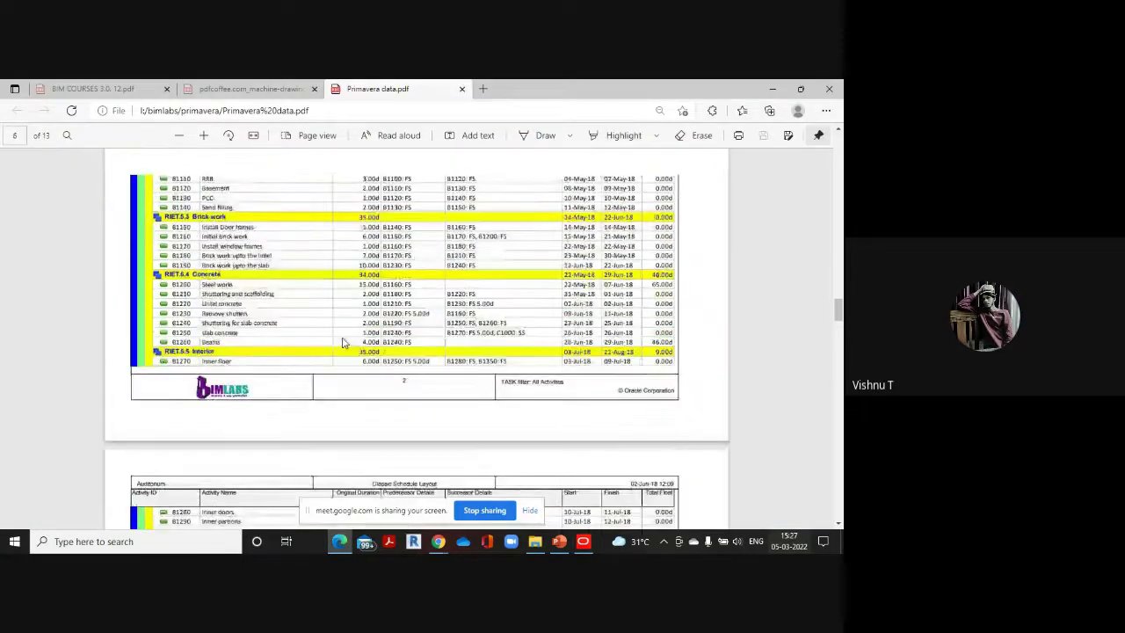
scroll(343, 343, up, 1)
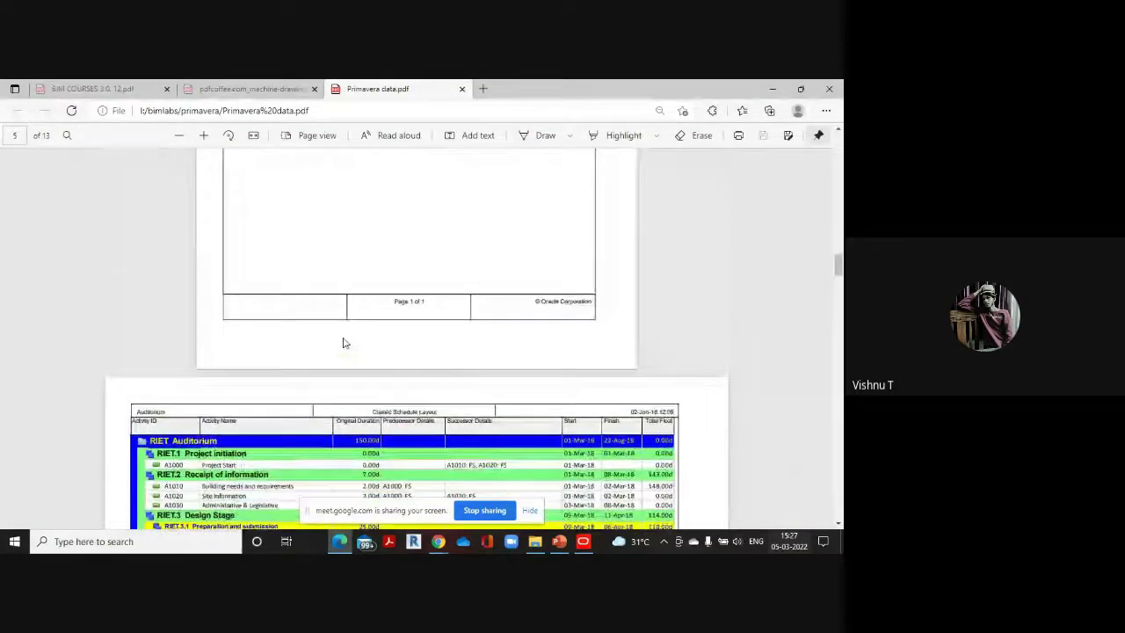
scroll(343, 343, down, 2)
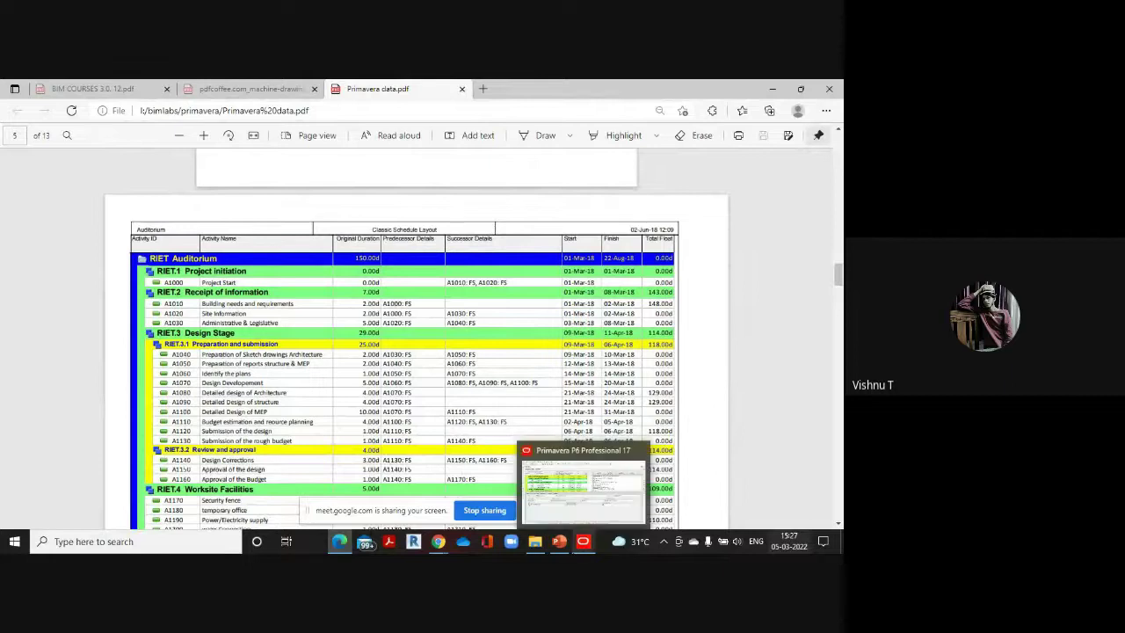
click(586, 521)
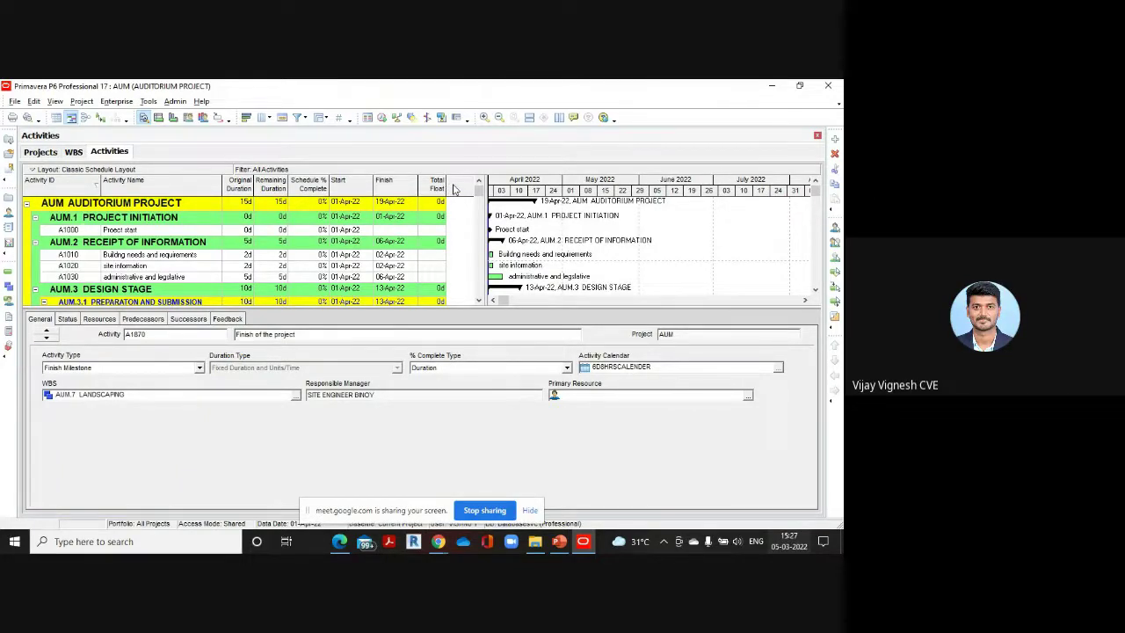
Remove the Remaining Duration and Schedule % Complete columns from the activity table
right_click(453, 188)
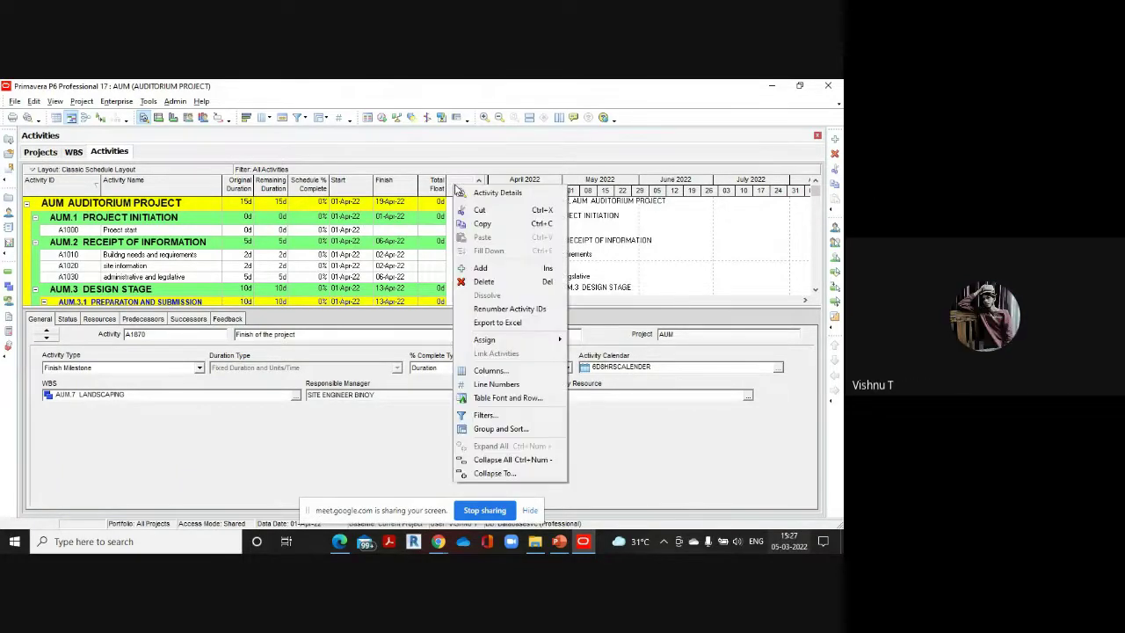
click(497, 372)
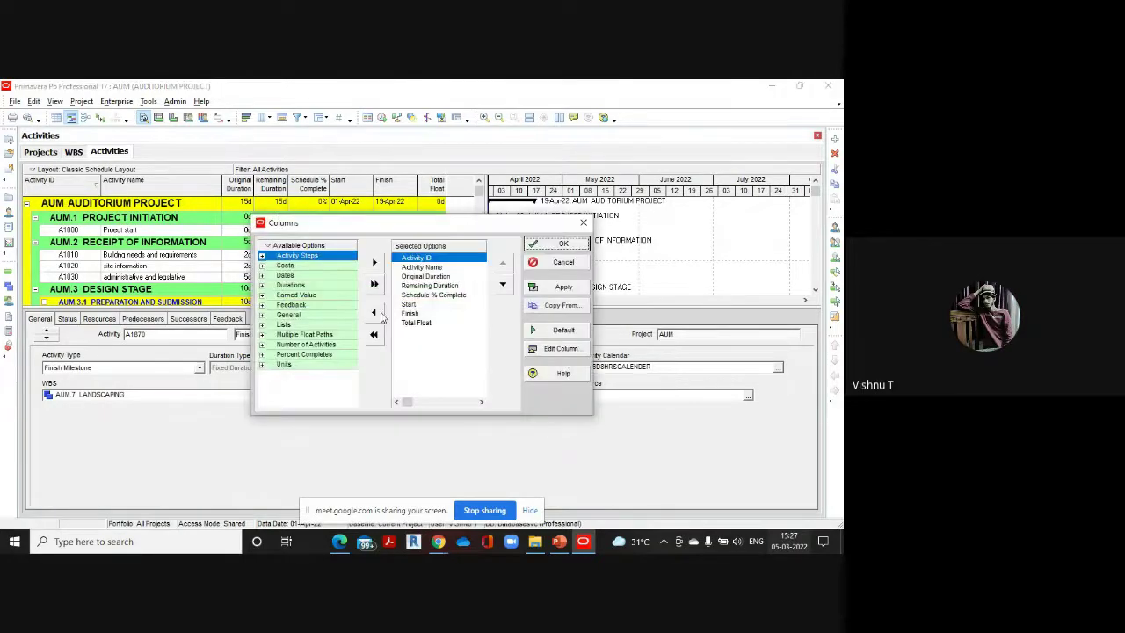
click(429, 285)
click(374, 312)
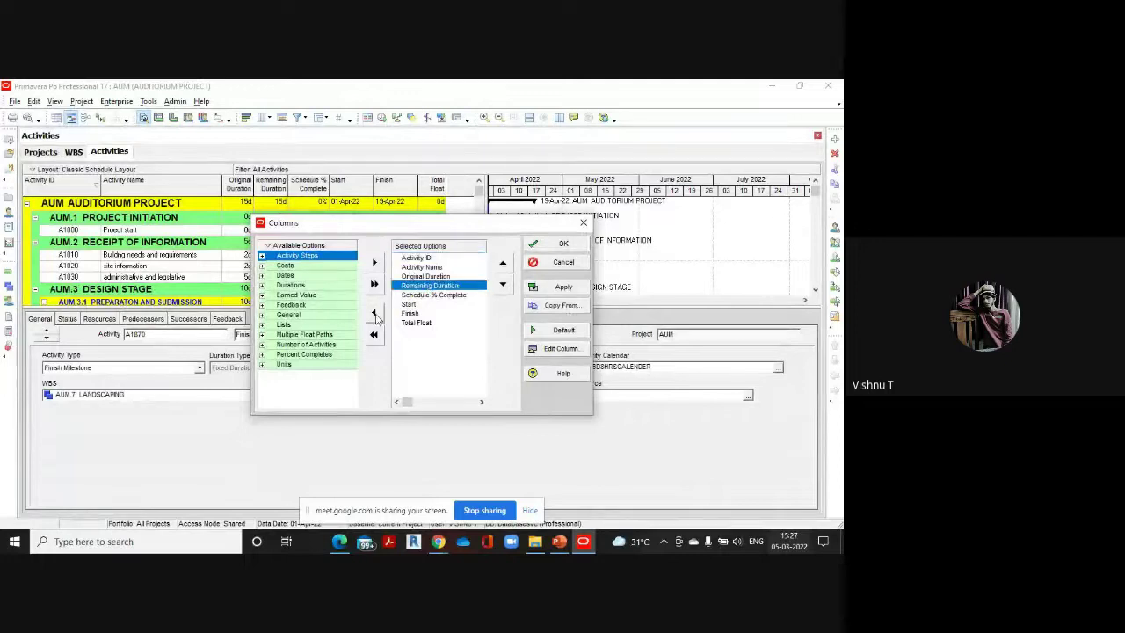
click(373, 312)
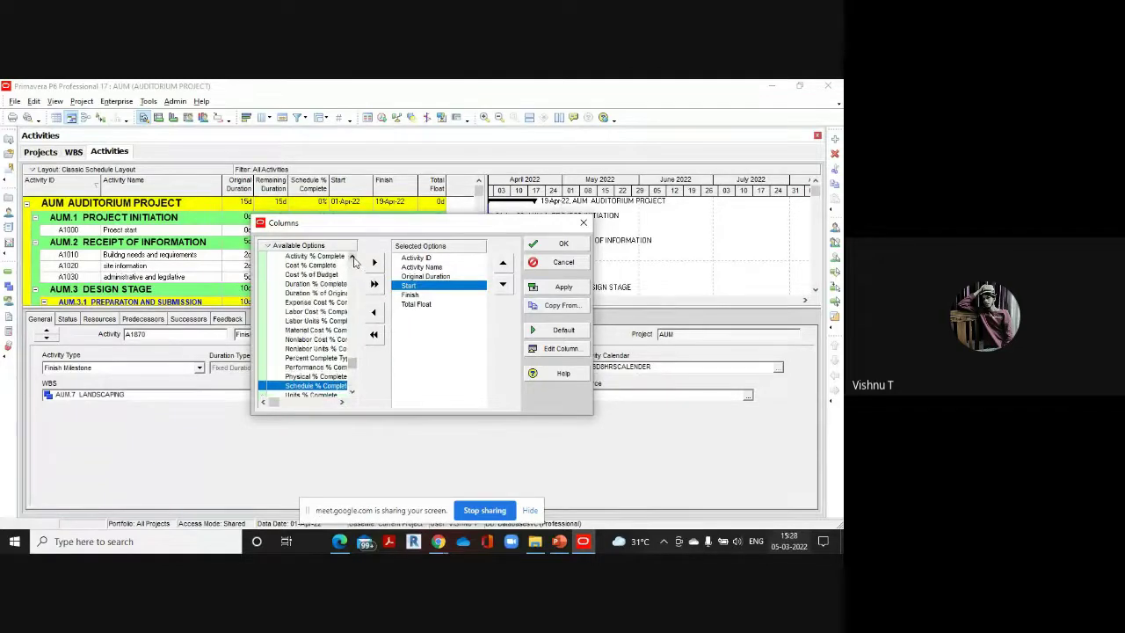
Add the Predecessor Details and Successor Details columns from the Lists group and apply them
scroll(356, 260, up, 2)
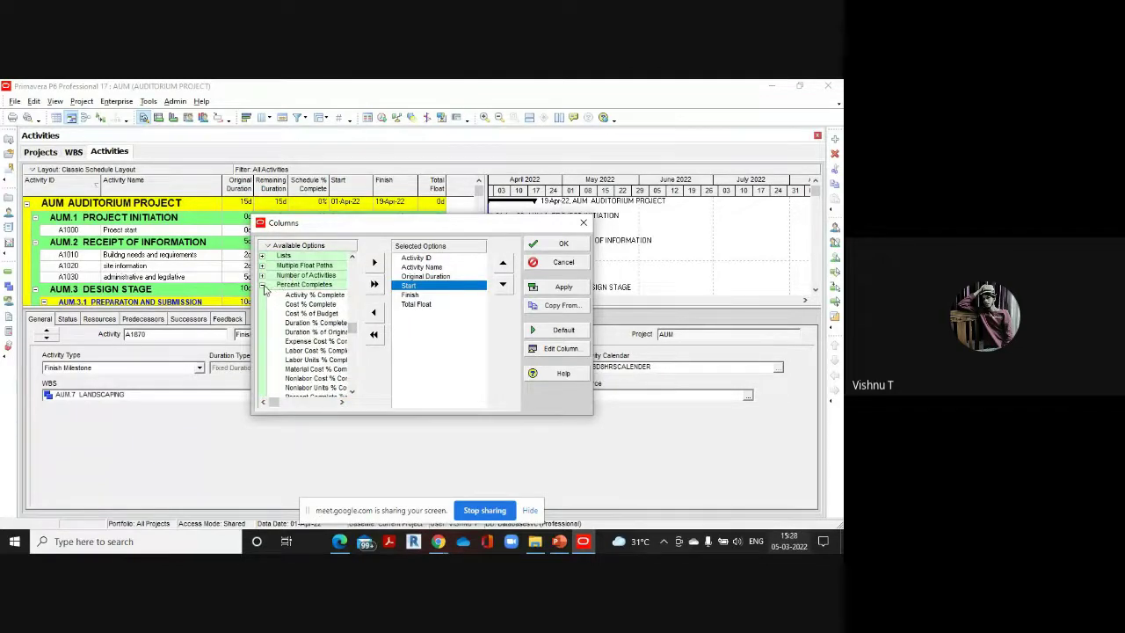
click(263, 286)
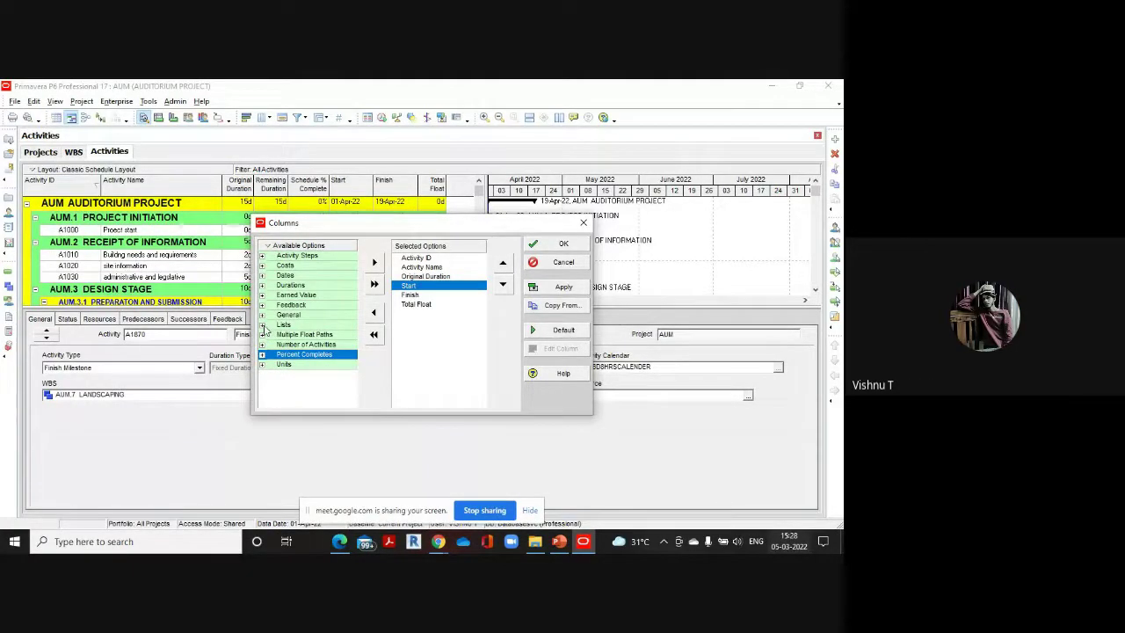
click(261, 325)
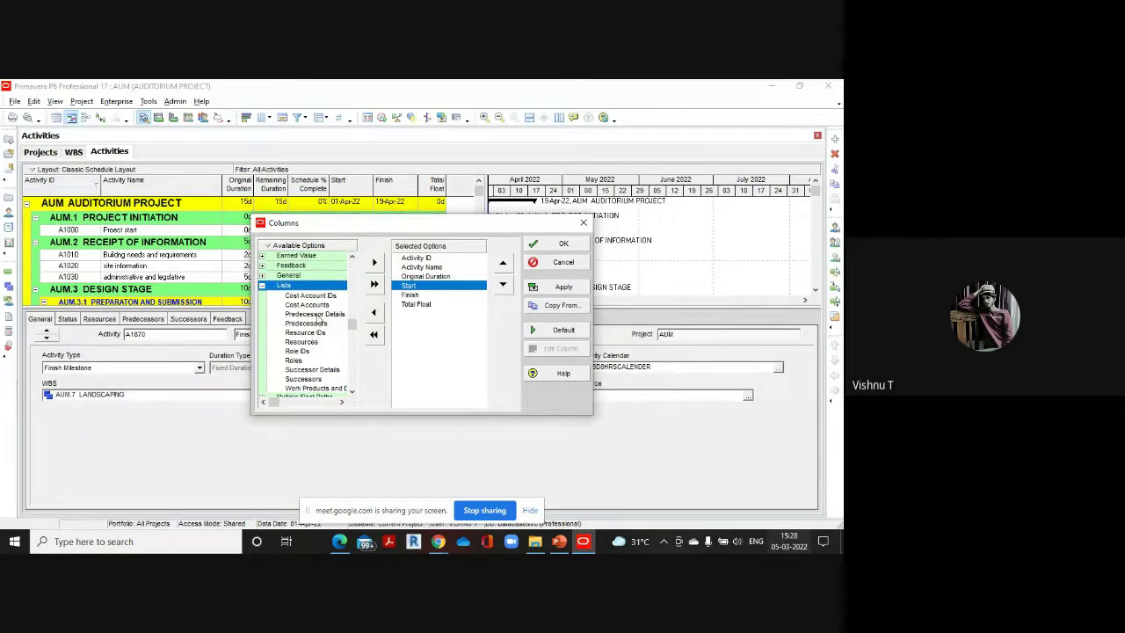
double_click(316, 314)
double_click(318, 361)
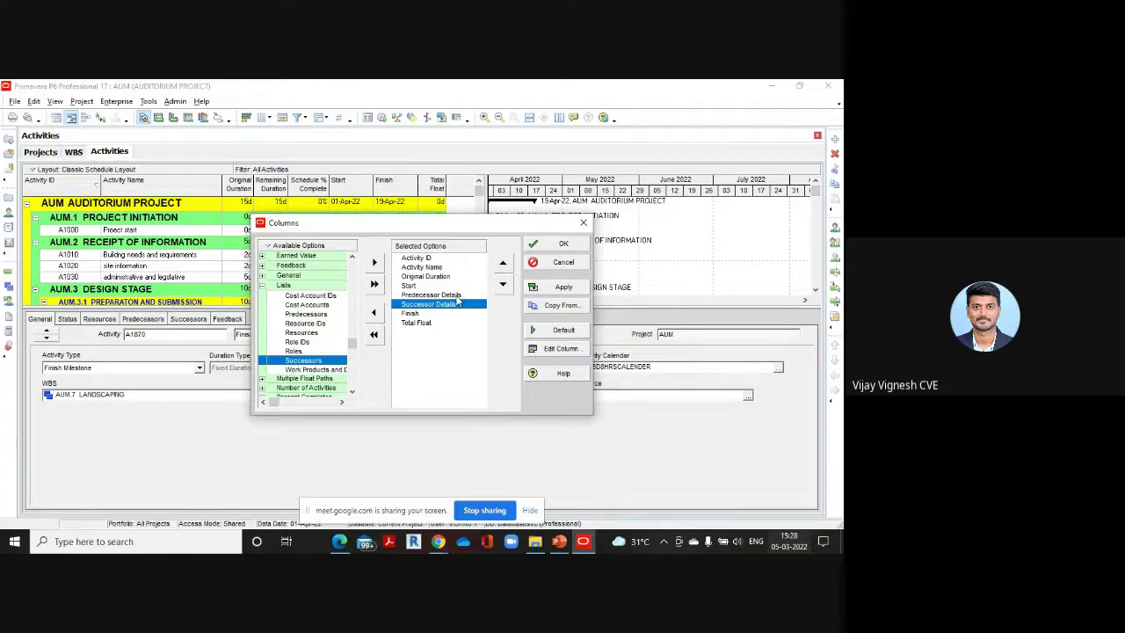
click(554, 250)
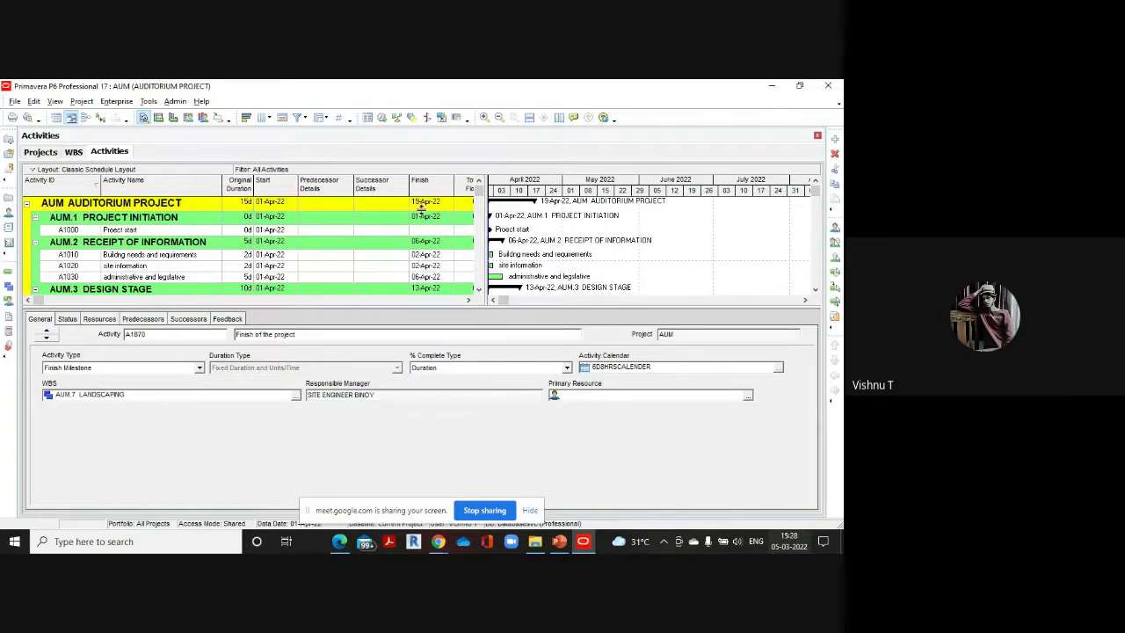
Select the Project start activity A1000 in the table
click(468, 299)
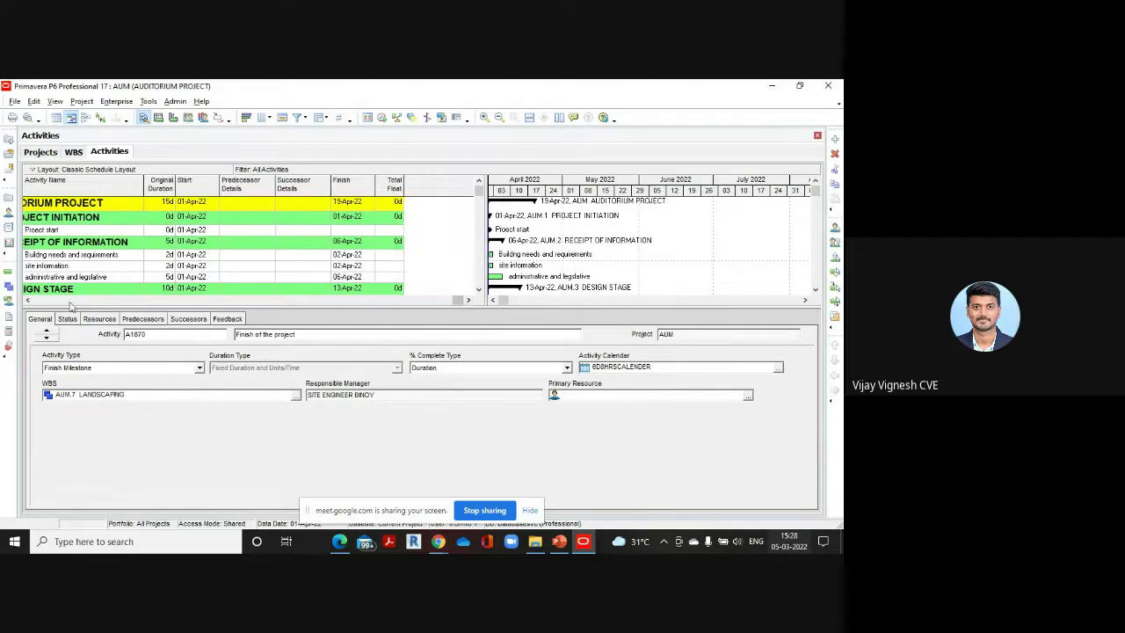
click(28, 301)
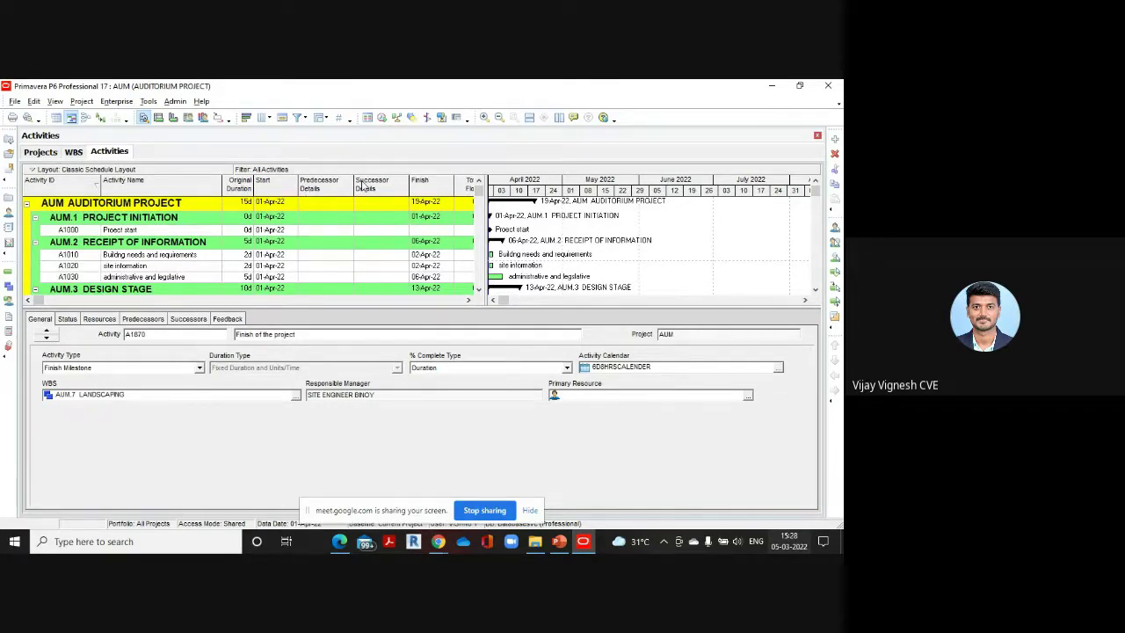
click(468, 299)
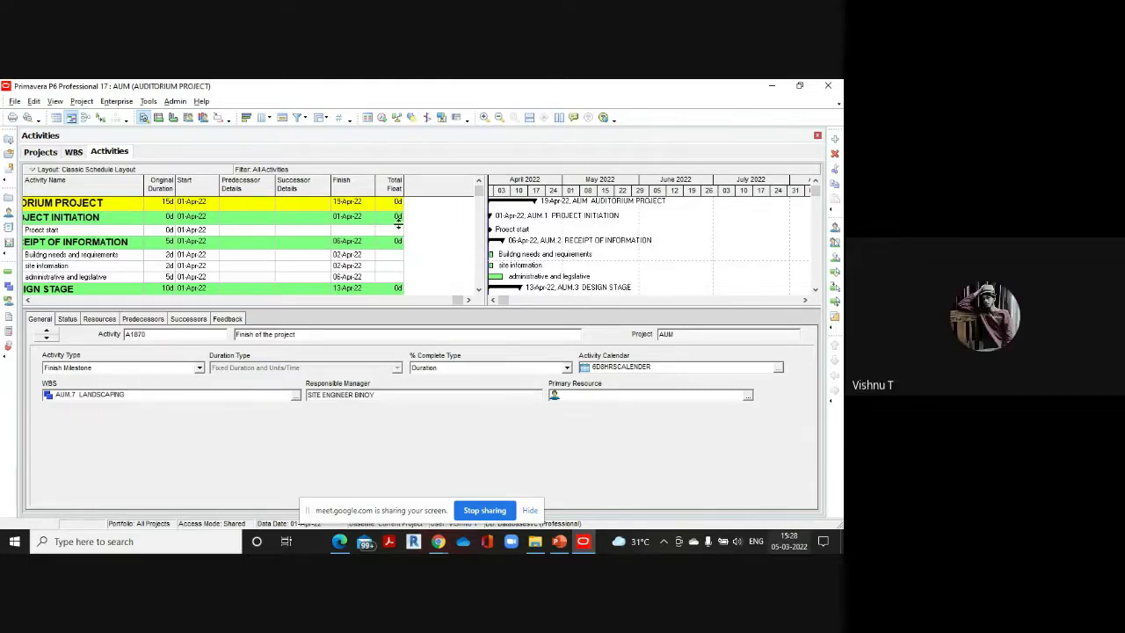
click(29, 300)
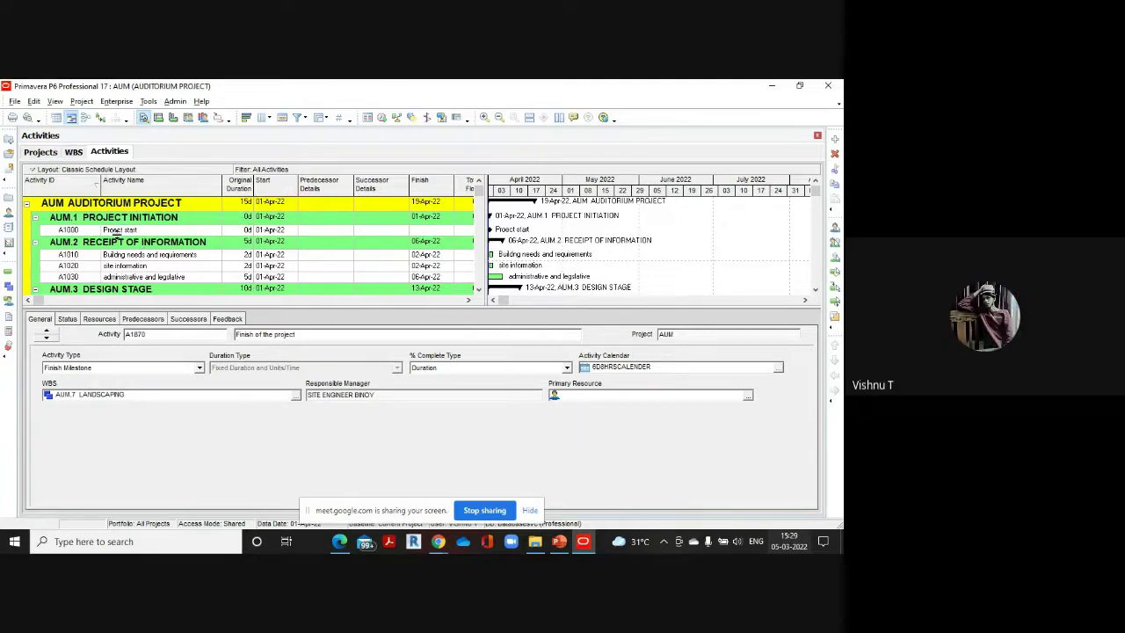
click(72, 233)
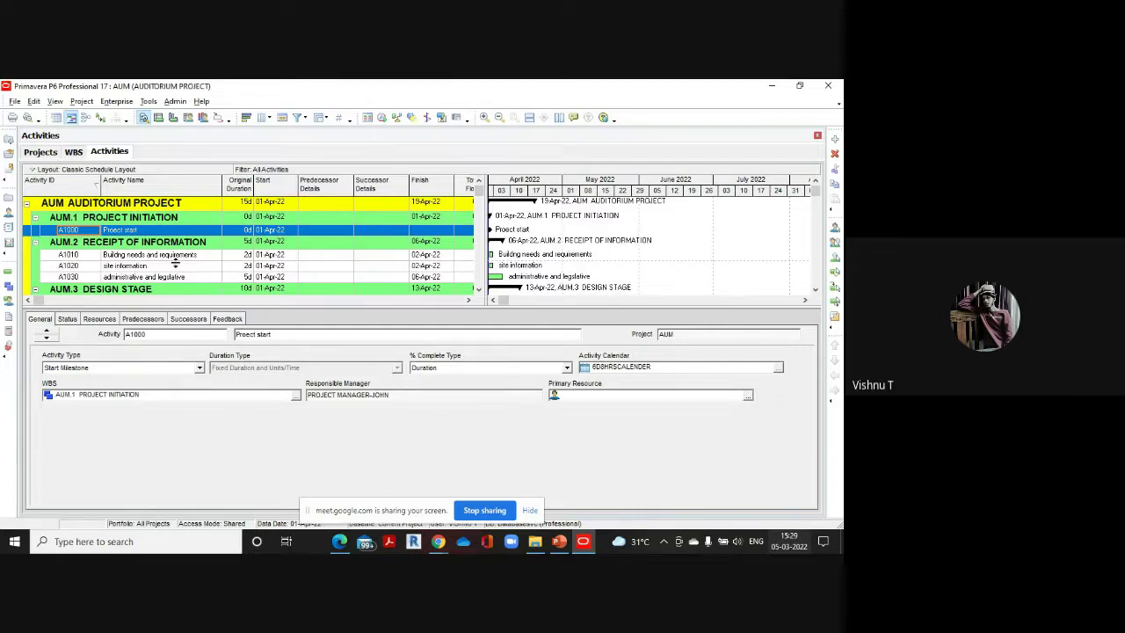
mouse_move(347, 545)
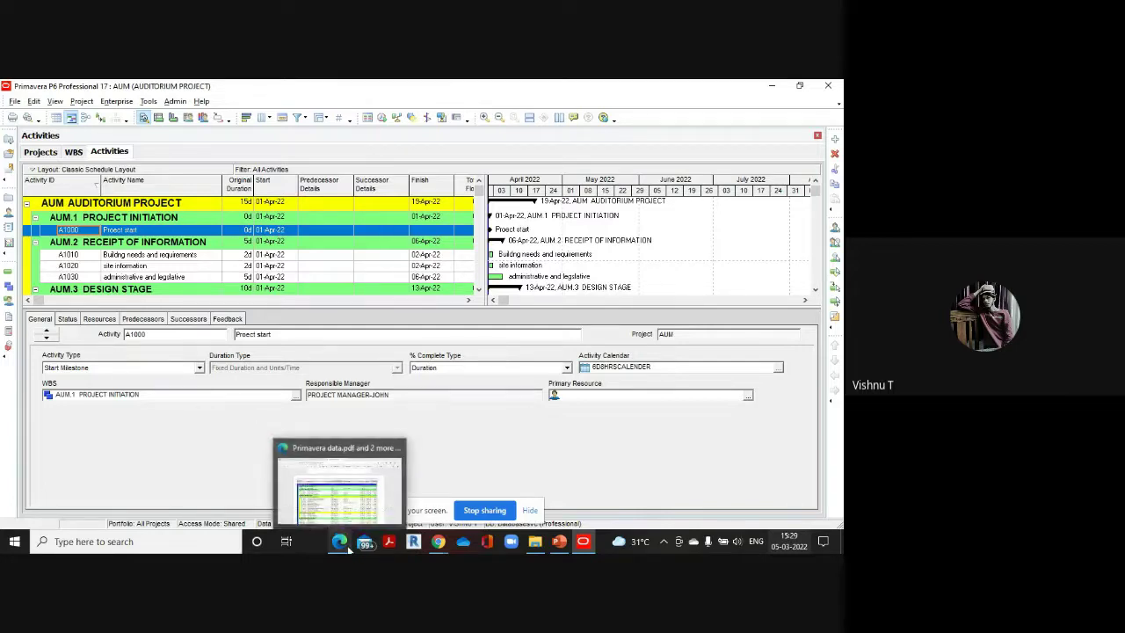
click(349, 506)
scroll(268, 355, down, 5)
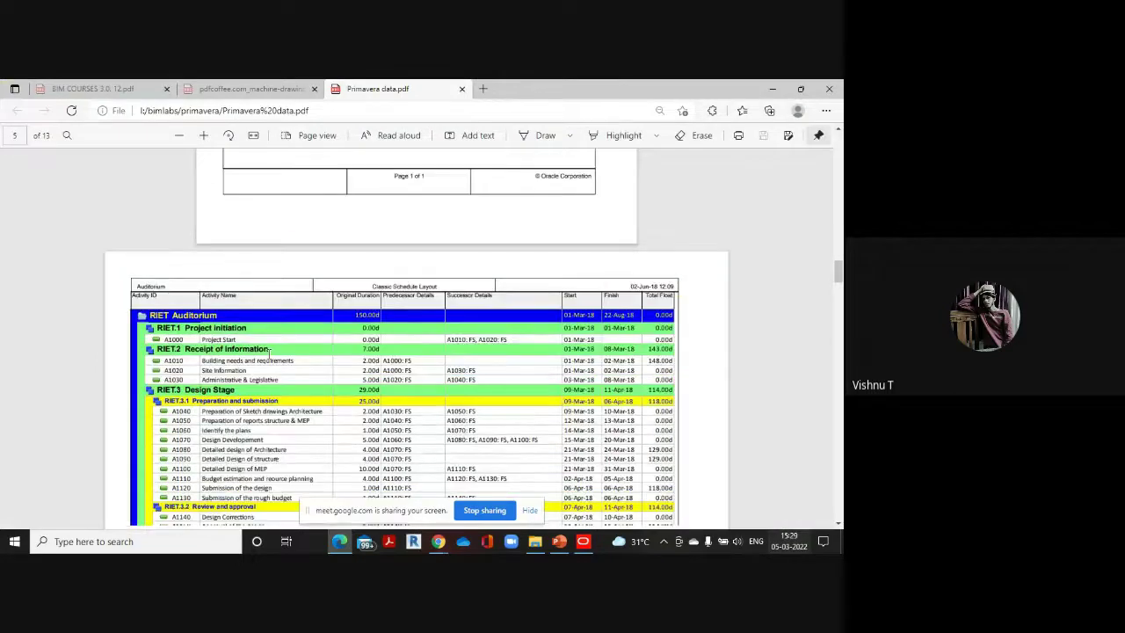
scroll(269, 352, down, 1)
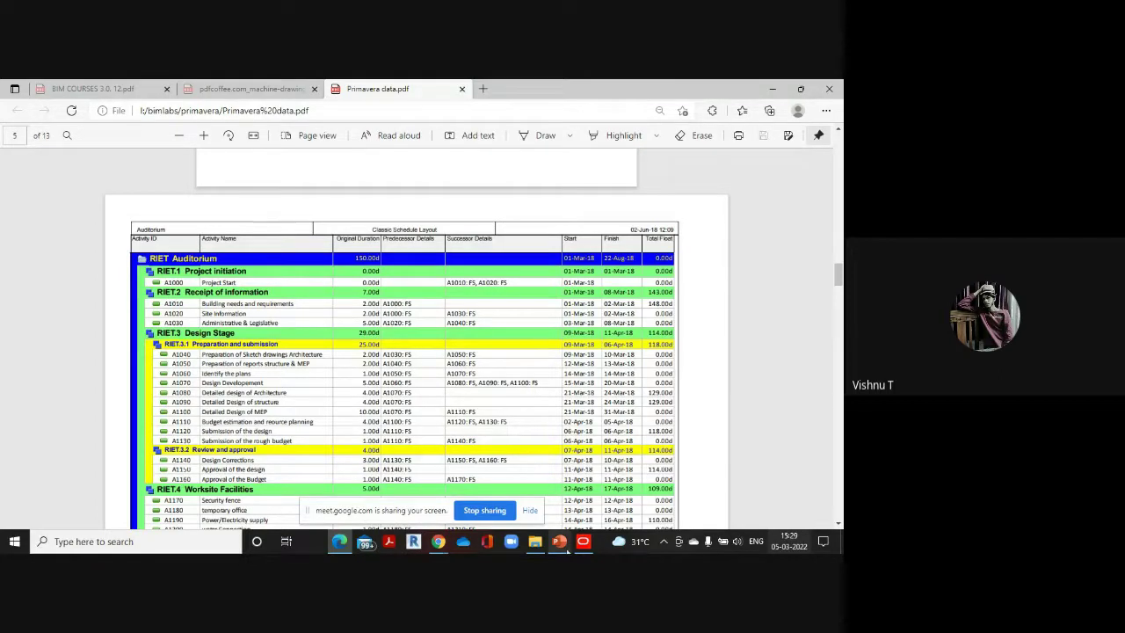
click(545, 472)
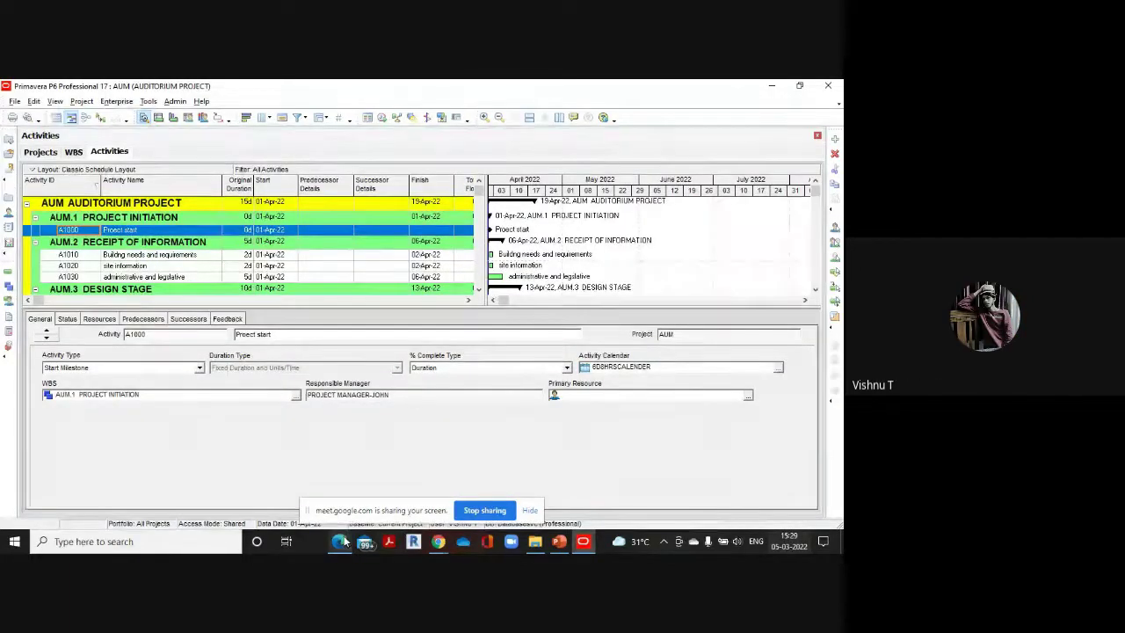
mouse_move(343, 540)
click(351, 475)
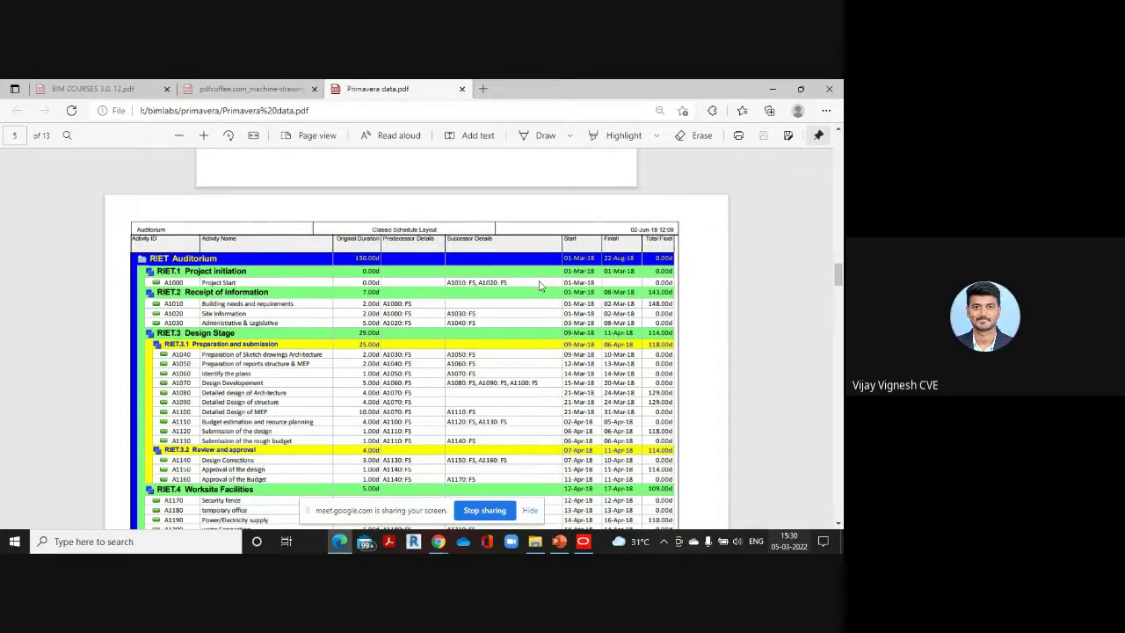
click(591, 545)
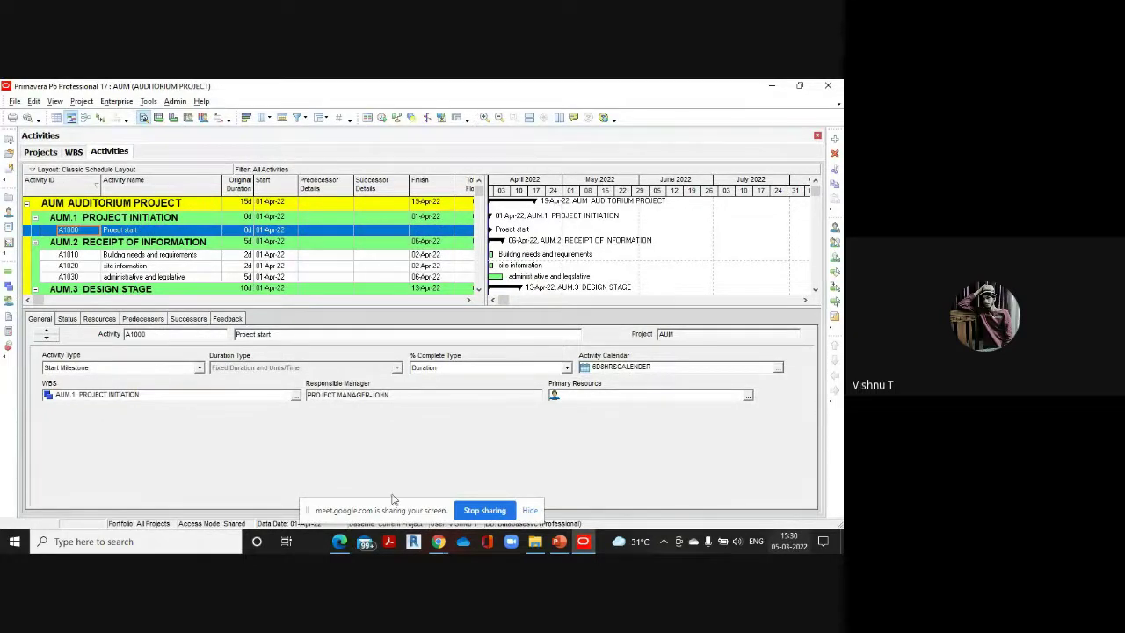
Assign A1020 site information and A1010 Building needs and requirements as successors of A1000
click(189, 319)
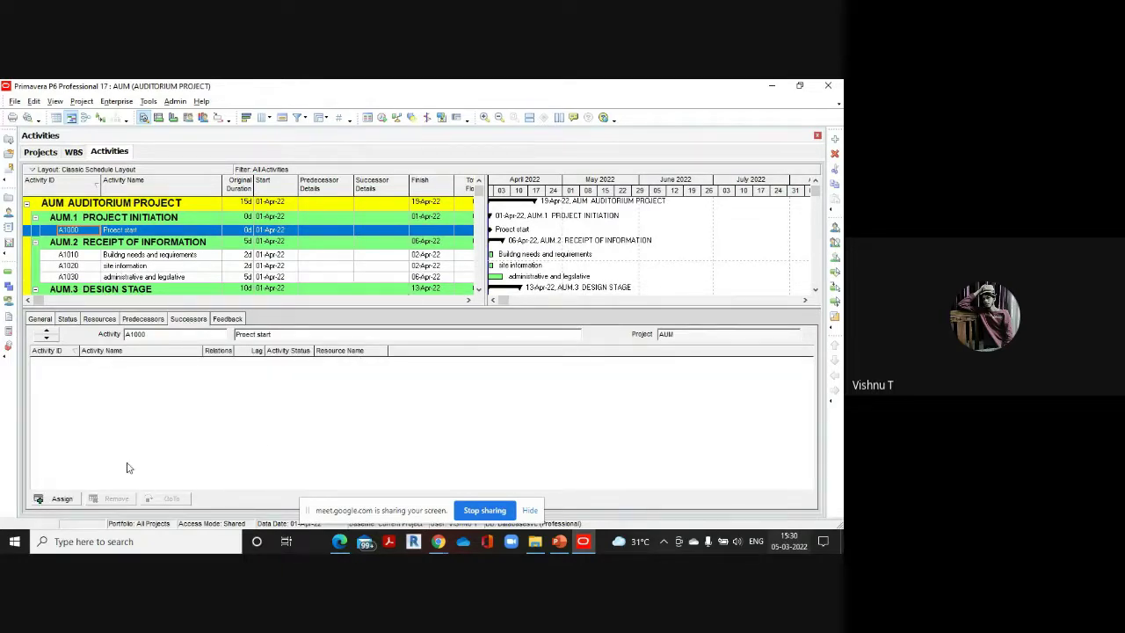
click(62, 498)
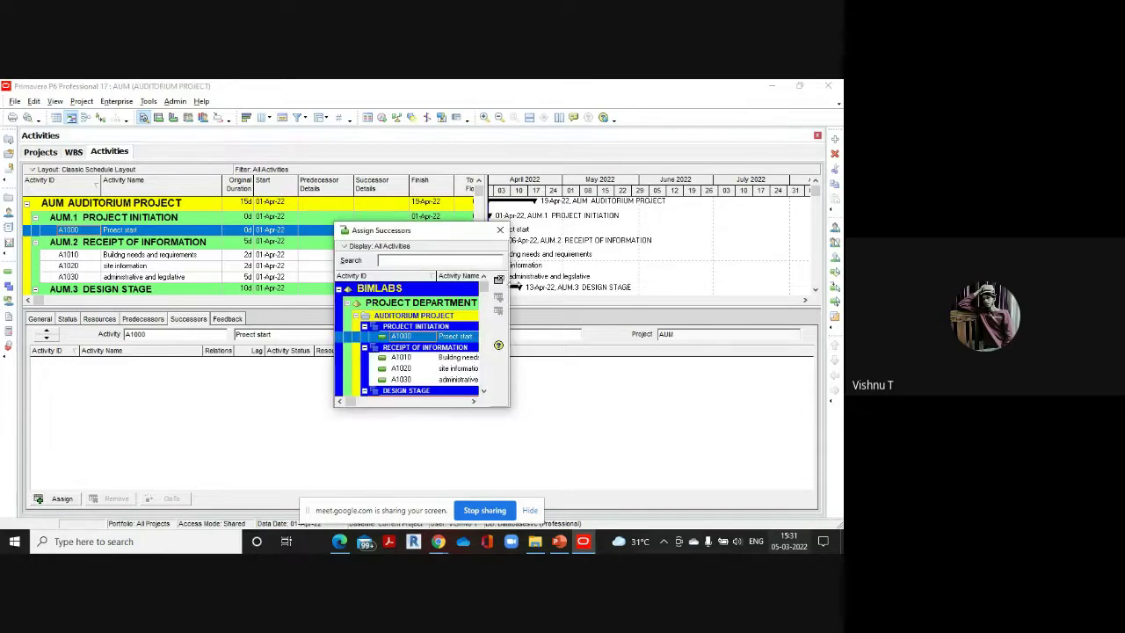
drag(512, 310, 610, 309)
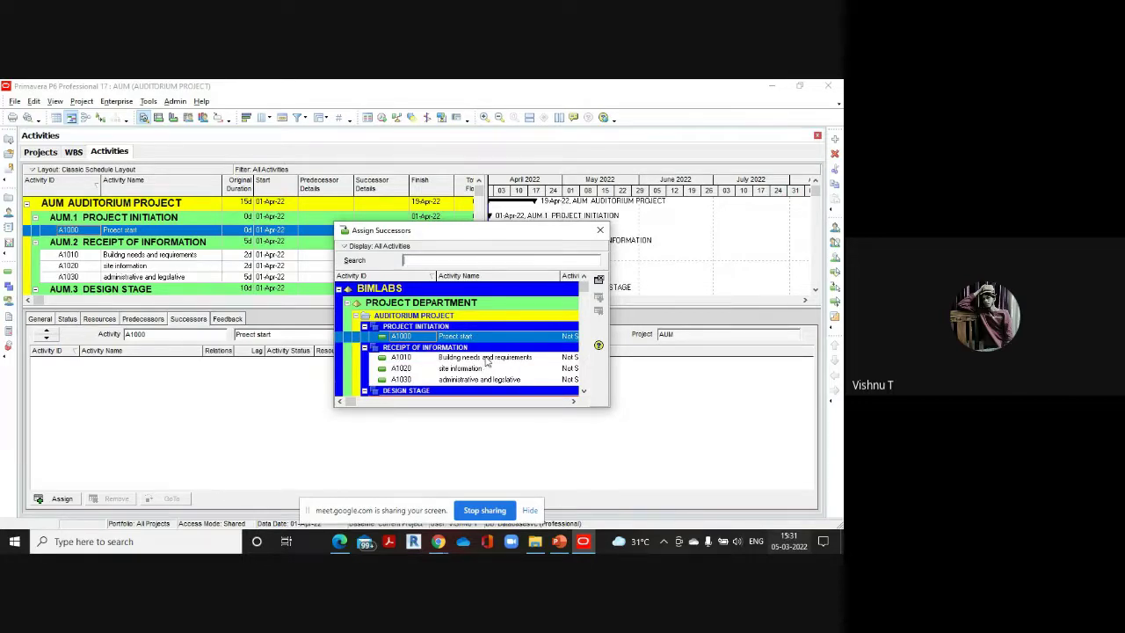
drag(486, 232, 557, 220)
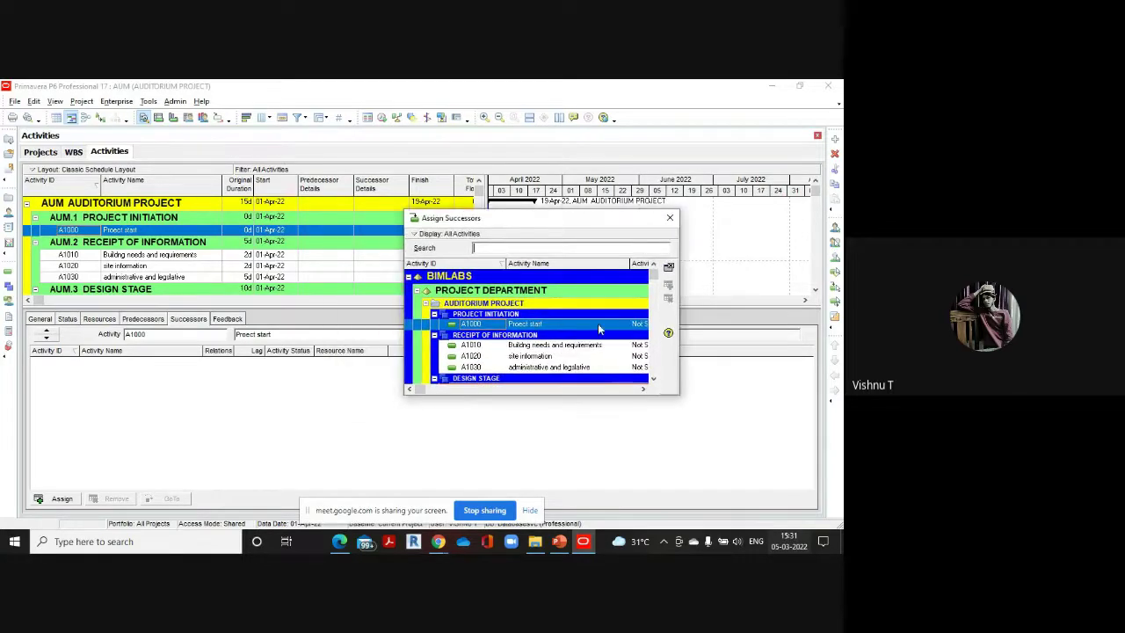
click(589, 345)
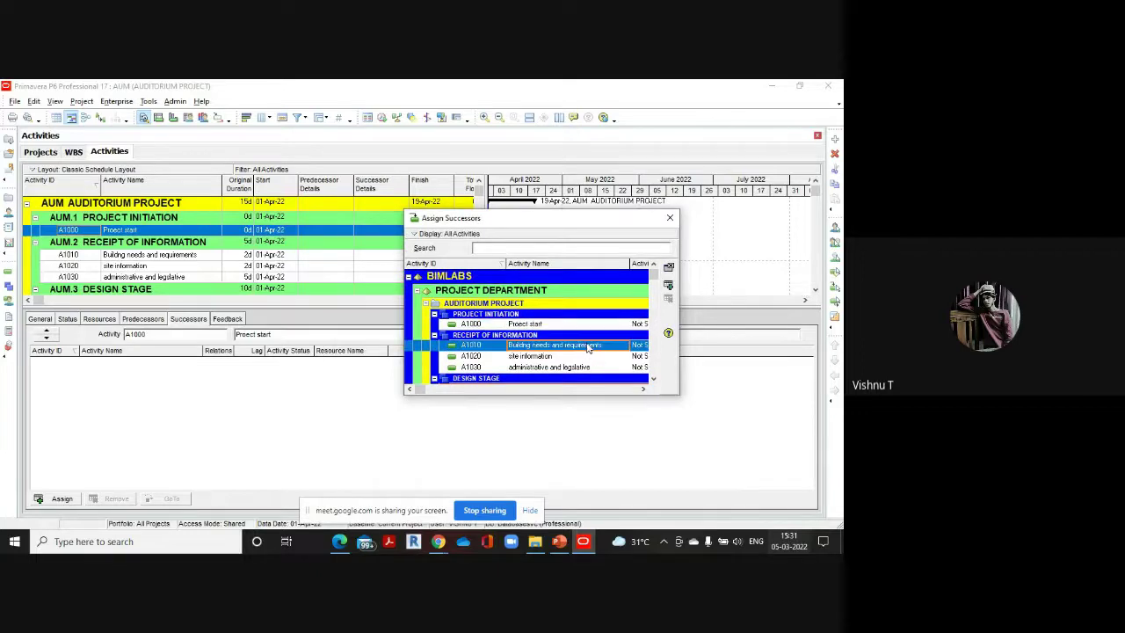
double_click(528, 360)
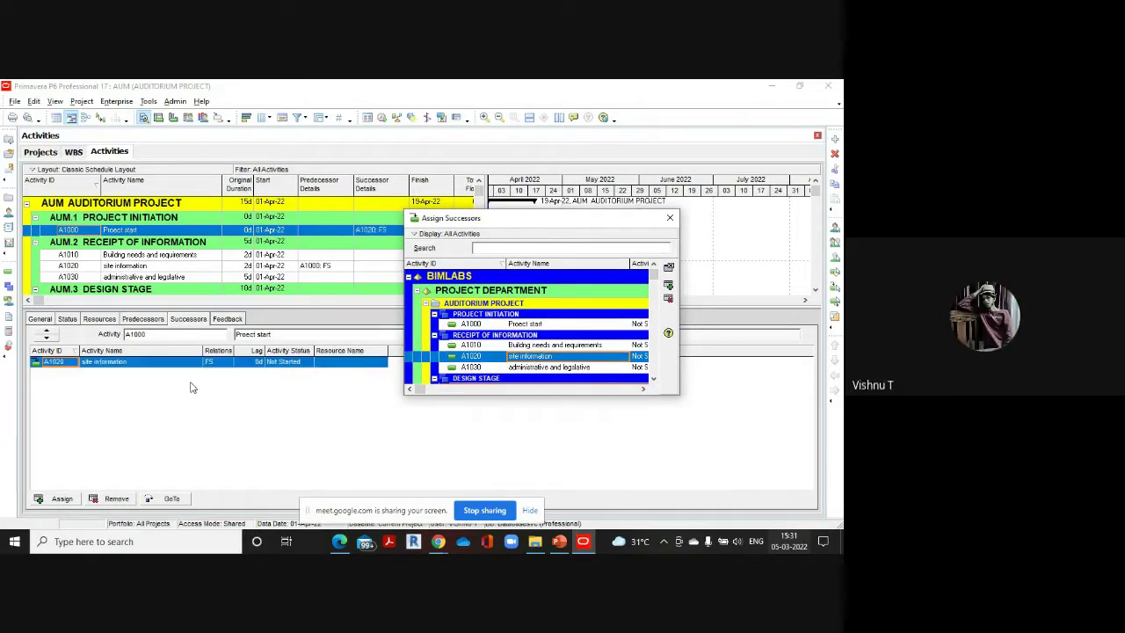
double_click(529, 346)
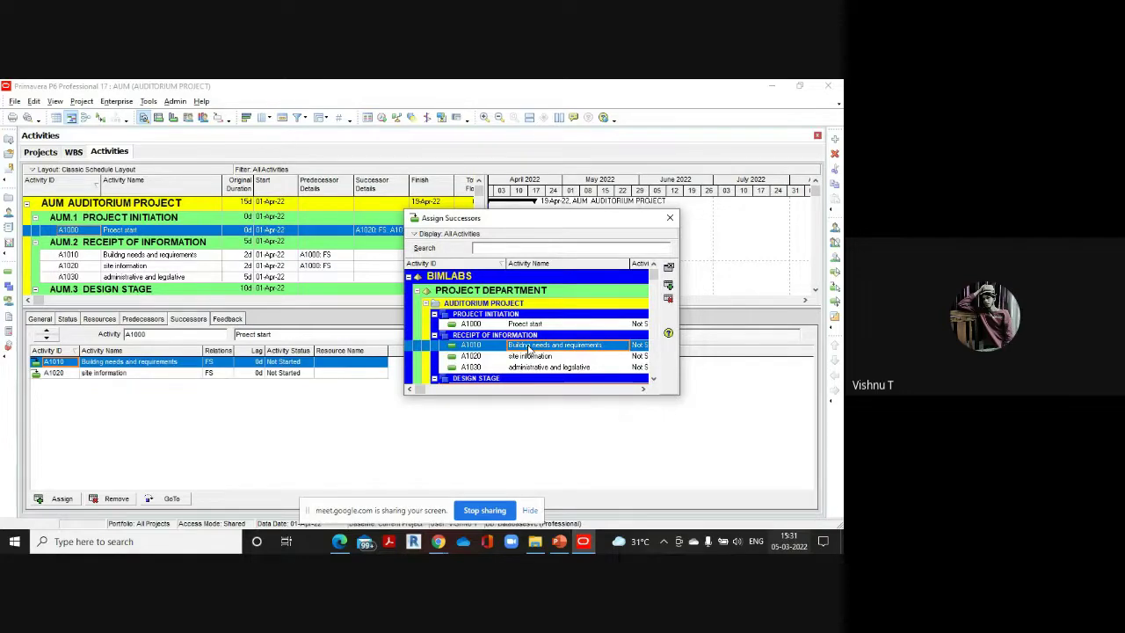
Widen the Successor Details column and bring up A1010's relationship type choices
drag(527, 218, 631, 220)
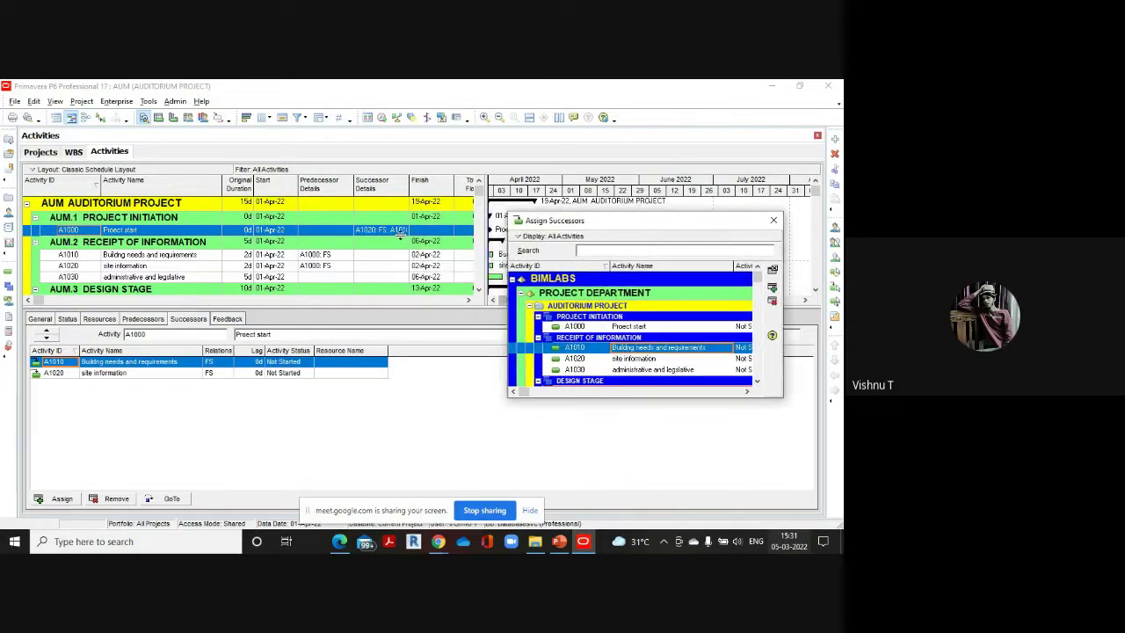
drag(408, 186, 432, 187)
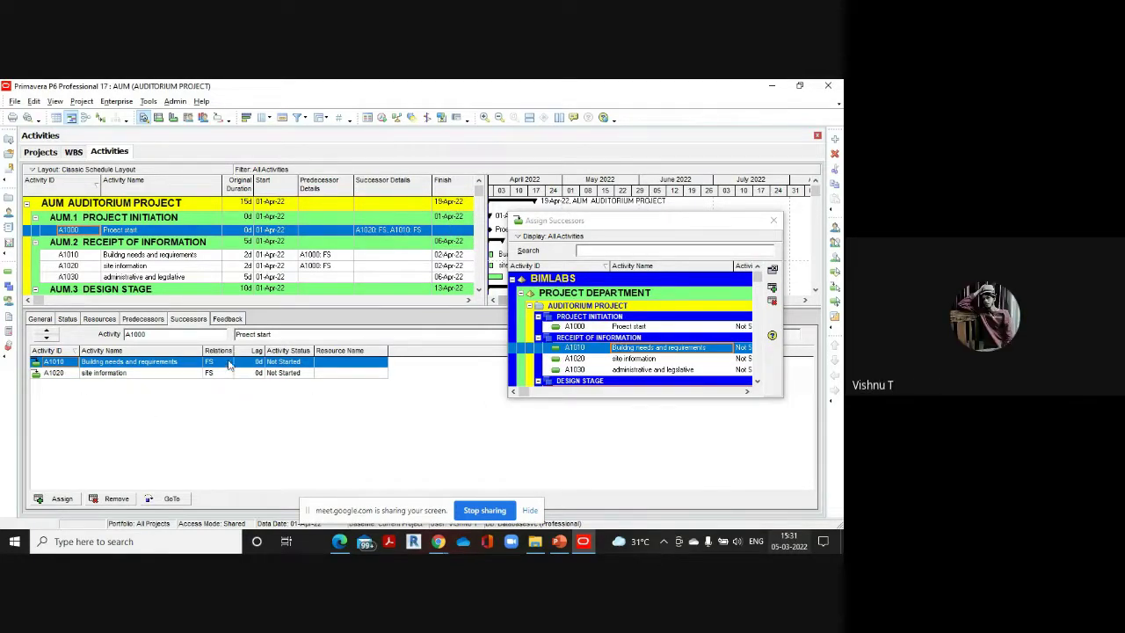
click(228, 363)
click(228, 364)
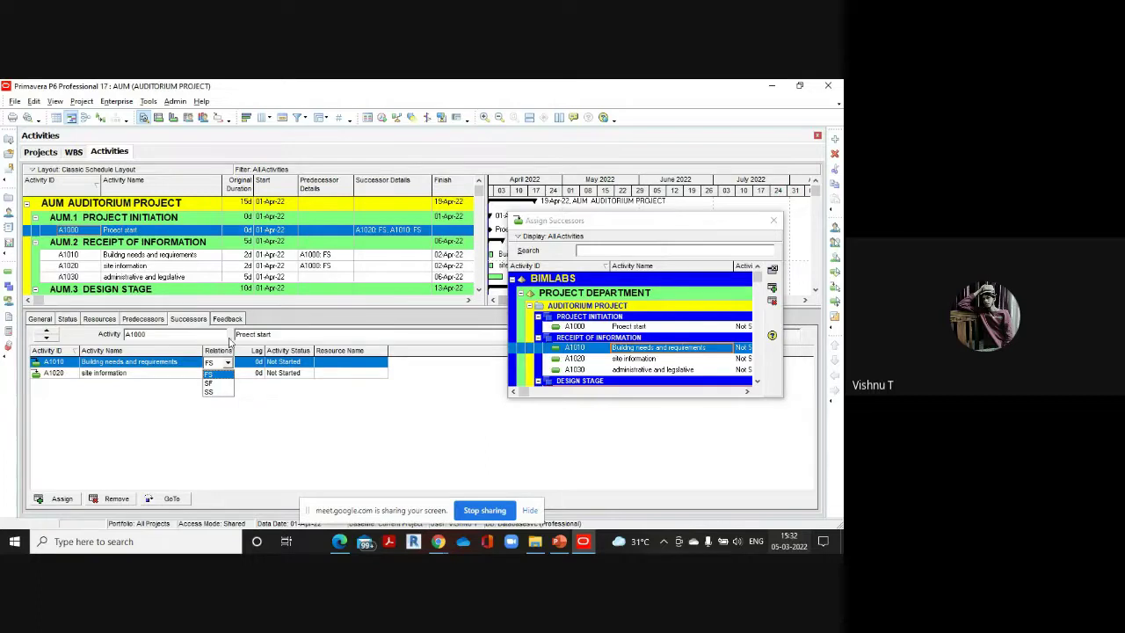
Confirm FS as A1010's relationship type, then bring up the Primavera data.pdf reference
click(220, 374)
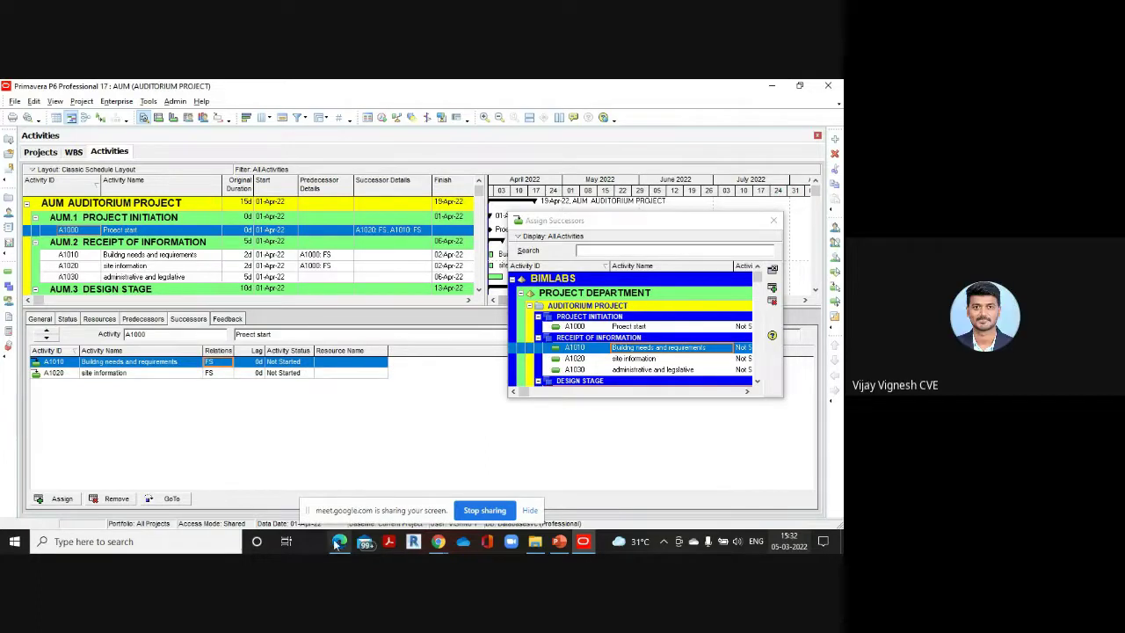
mouse_move(336, 543)
click(340, 486)
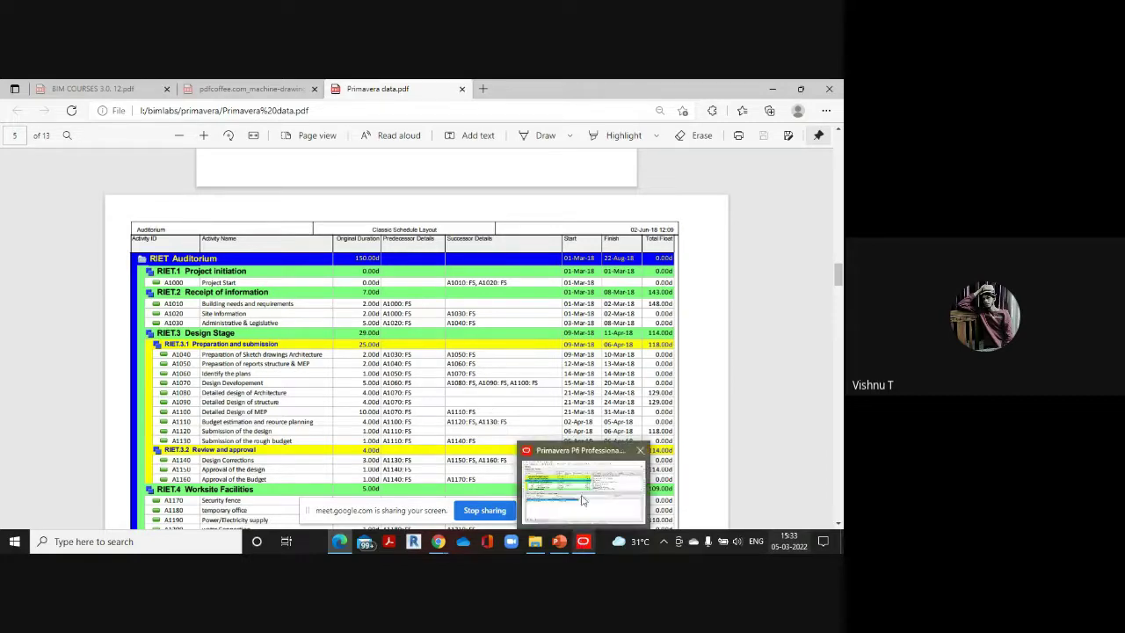
Return to Primavera P6 and select activity A1030 administrative and legislative
click(582, 542)
click(126, 277)
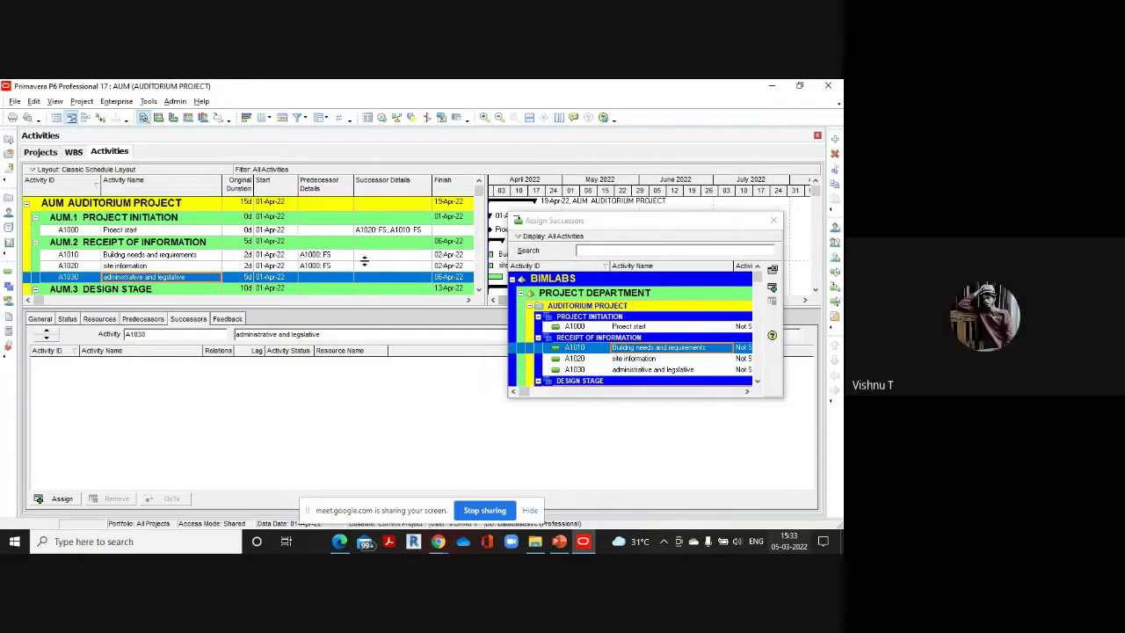
Check the reference PDF, then add A1030 as a Finish-to-Start successor of A1020 site information
click(163, 266)
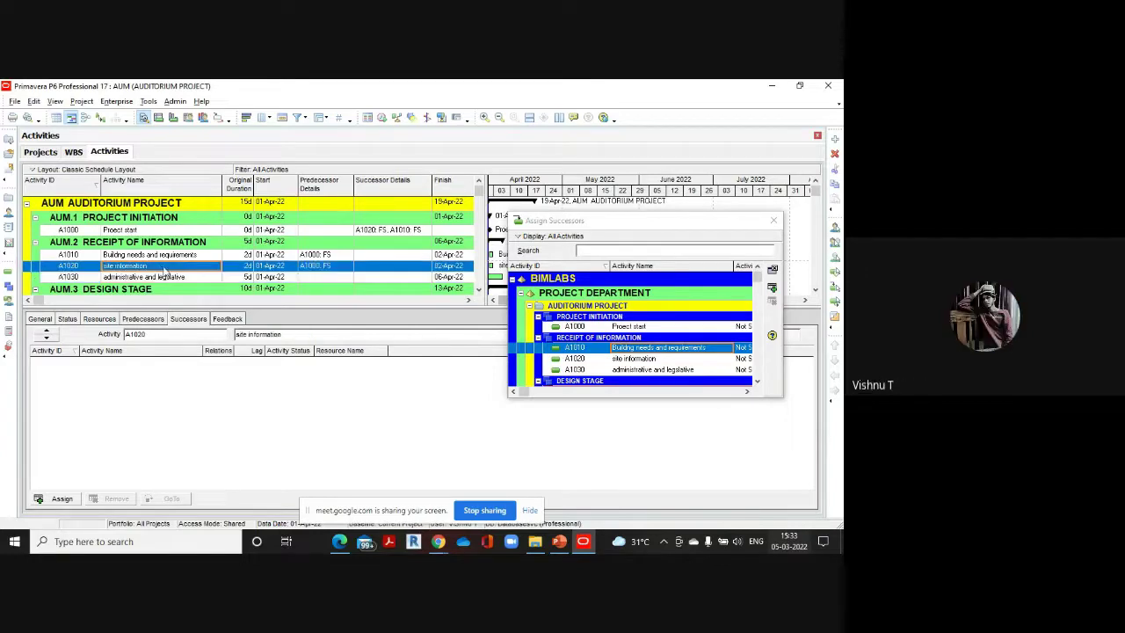
mouse_move(343, 542)
click(350, 497)
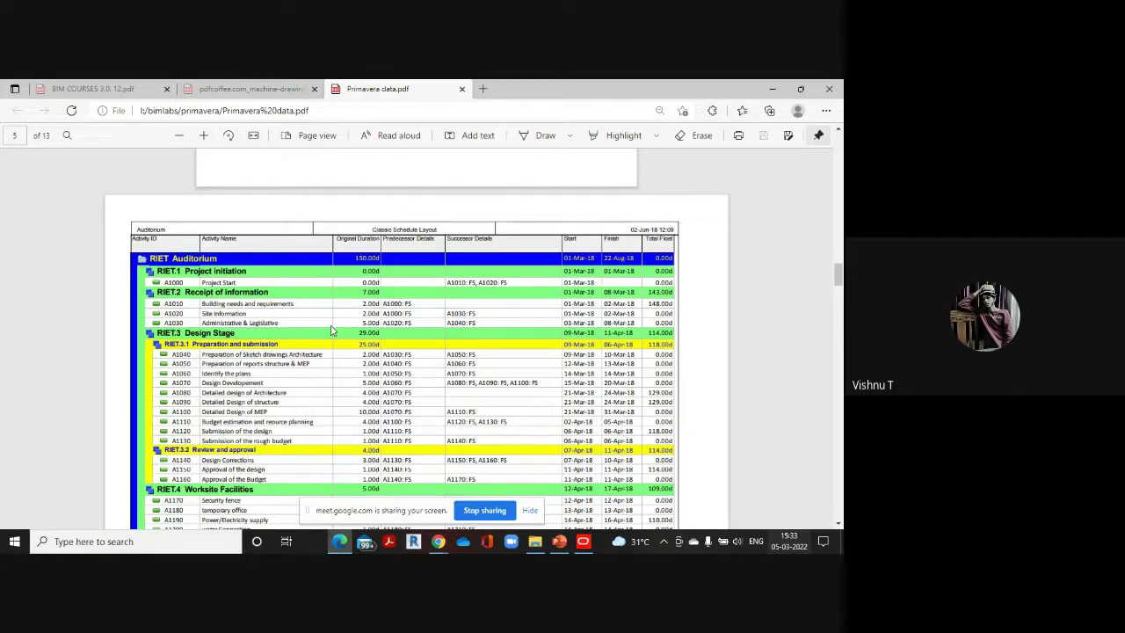
mouse_move(583, 541)
click(588, 498)
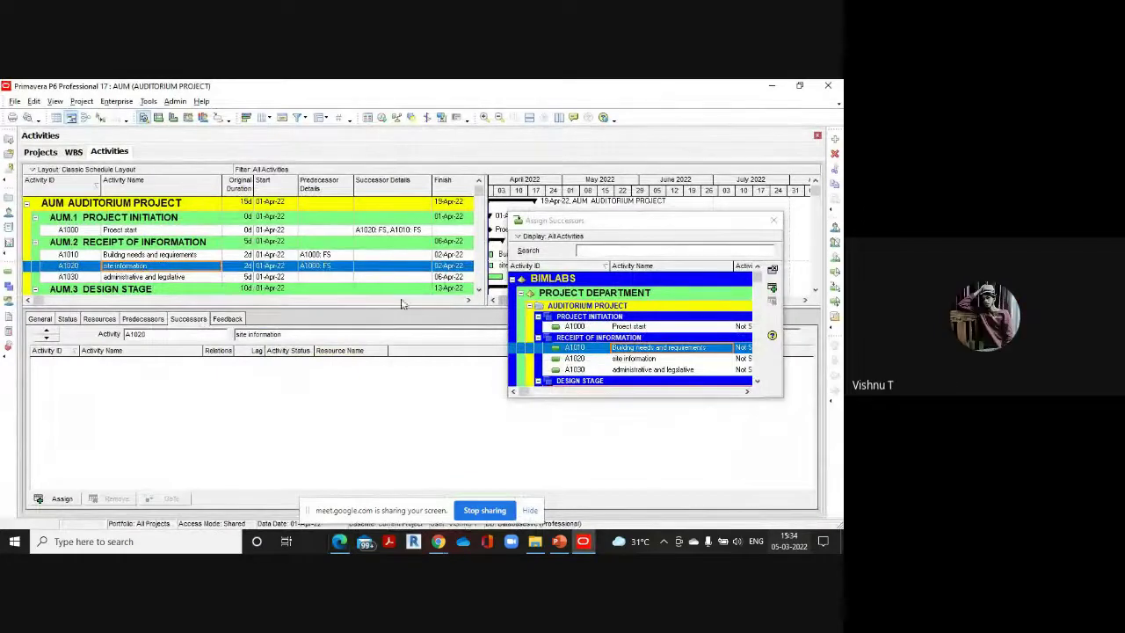
click(651, 370)
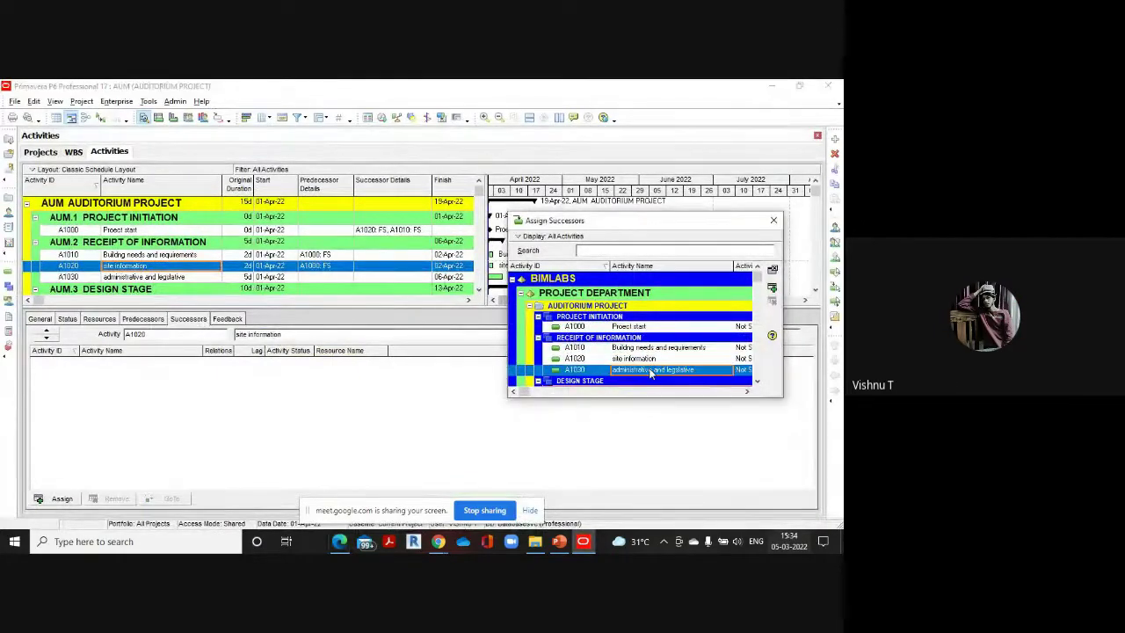
double_click(651, 370)
Move on to A1030 and look up its successors in the reference PDF
scroll(156, 254, down, 1)
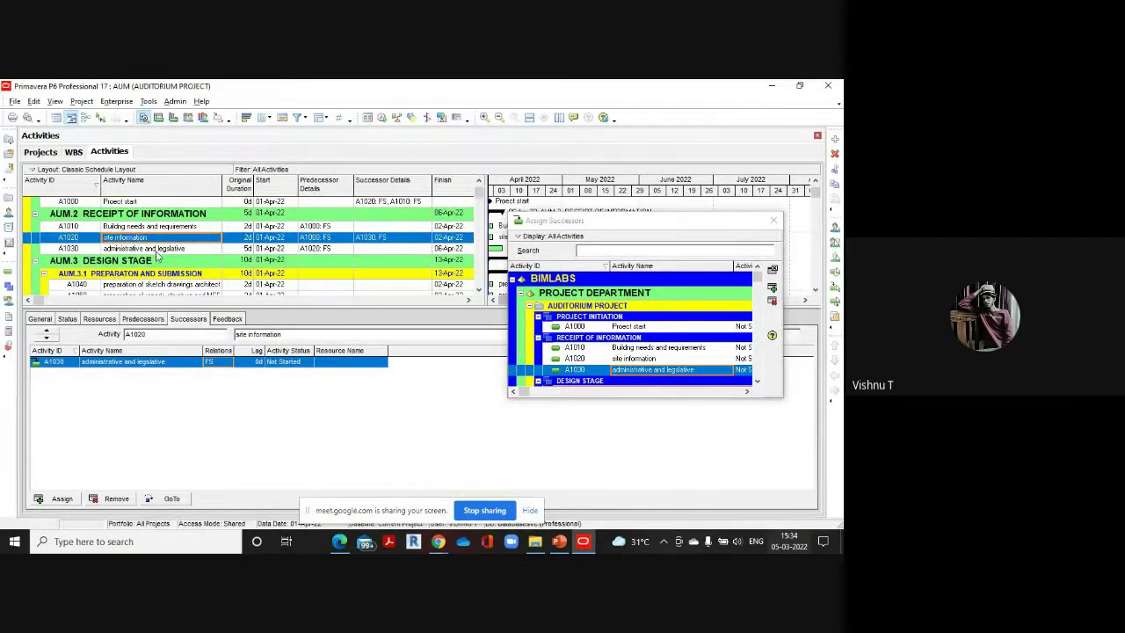
click(157, 250)
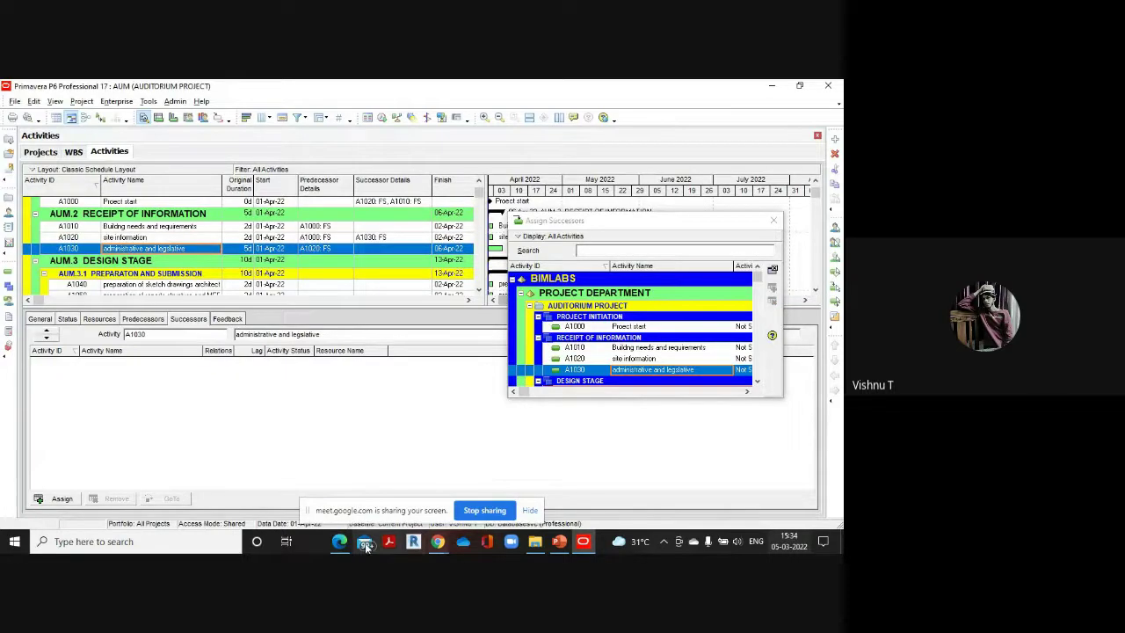
mouse_move(339, 542)
click(346, 474)
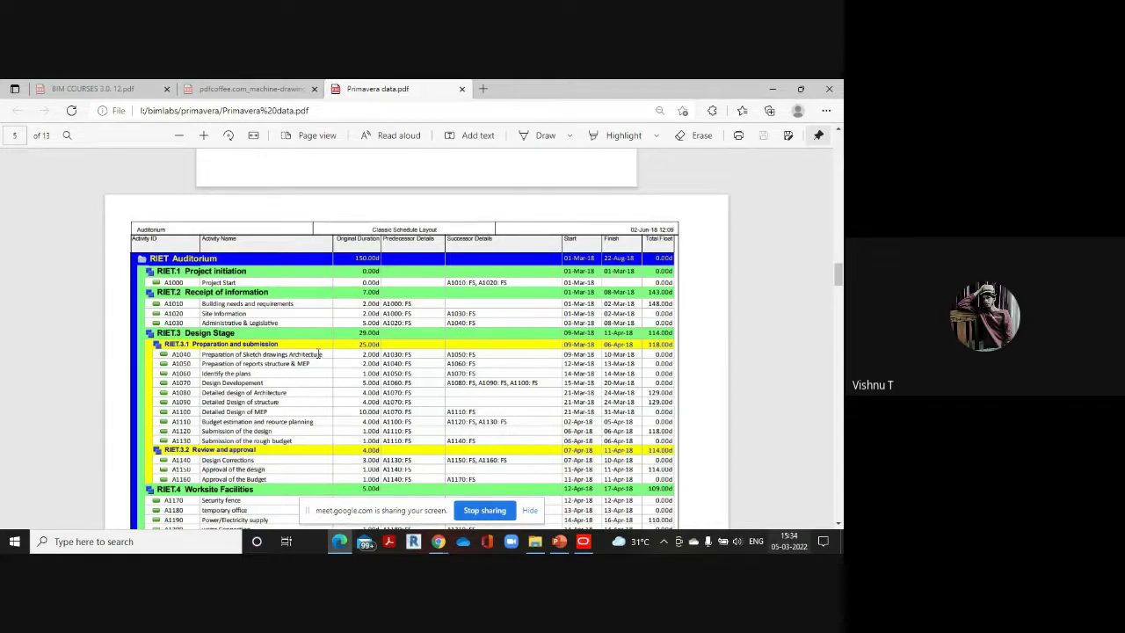
mouse_move(582, 541)
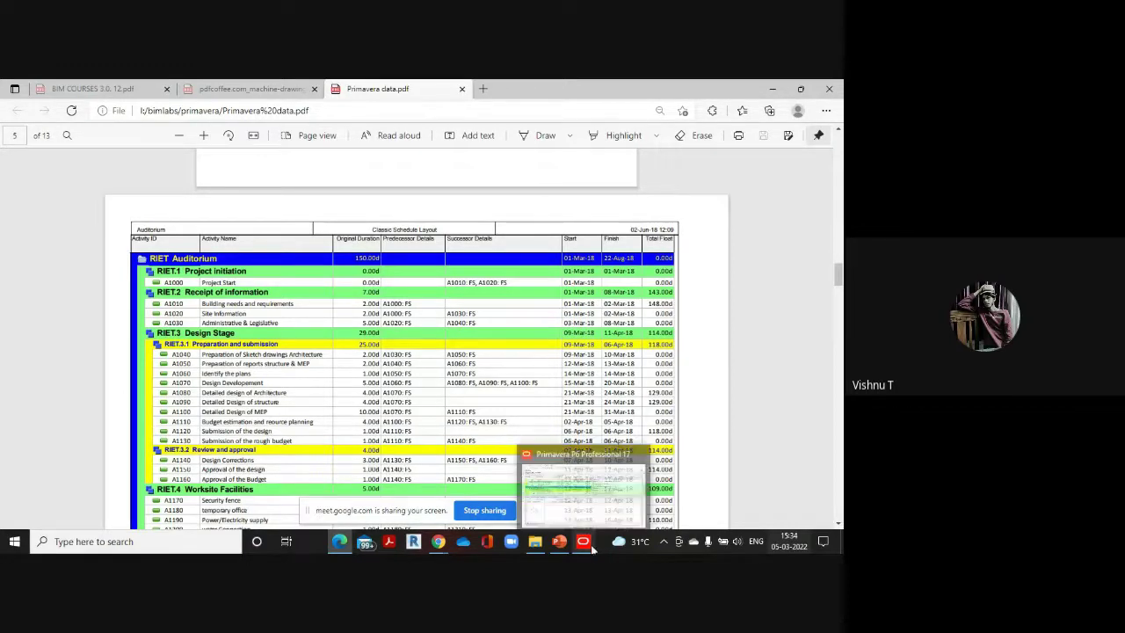
click(594, 495)
scroll(211, 254, down, 1)
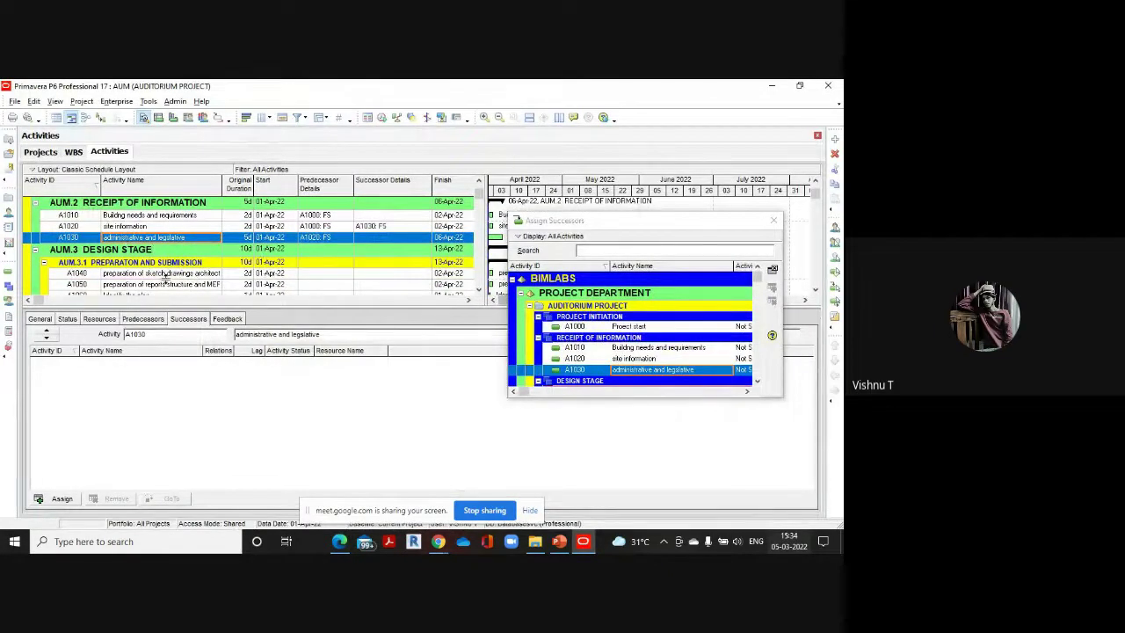
click(170, 273)
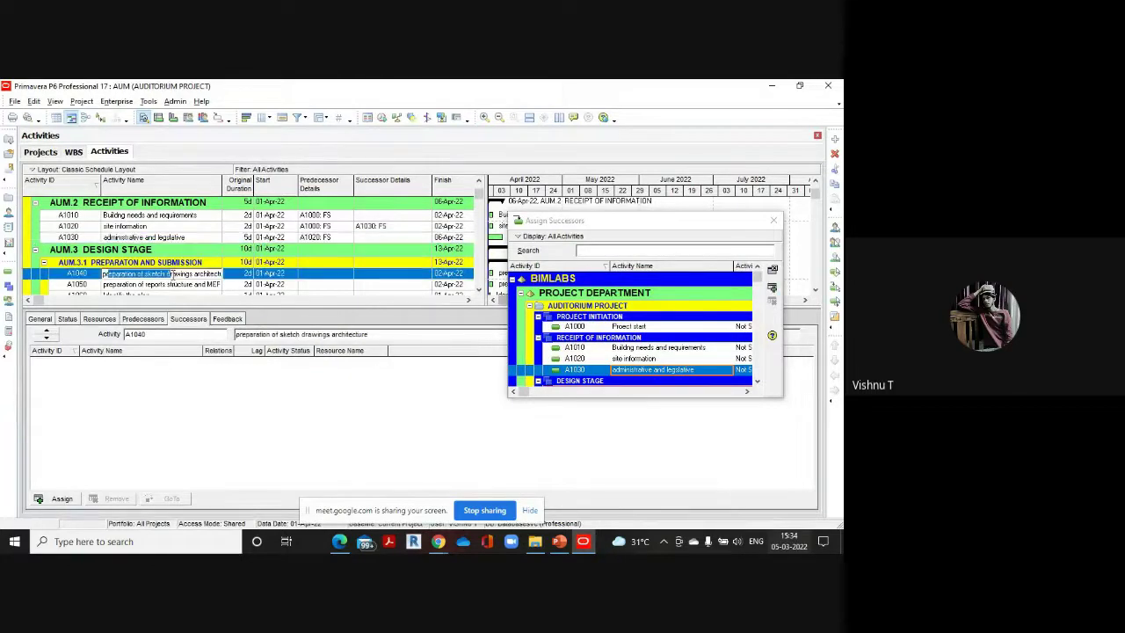
scroll(666, 342, down, 1)
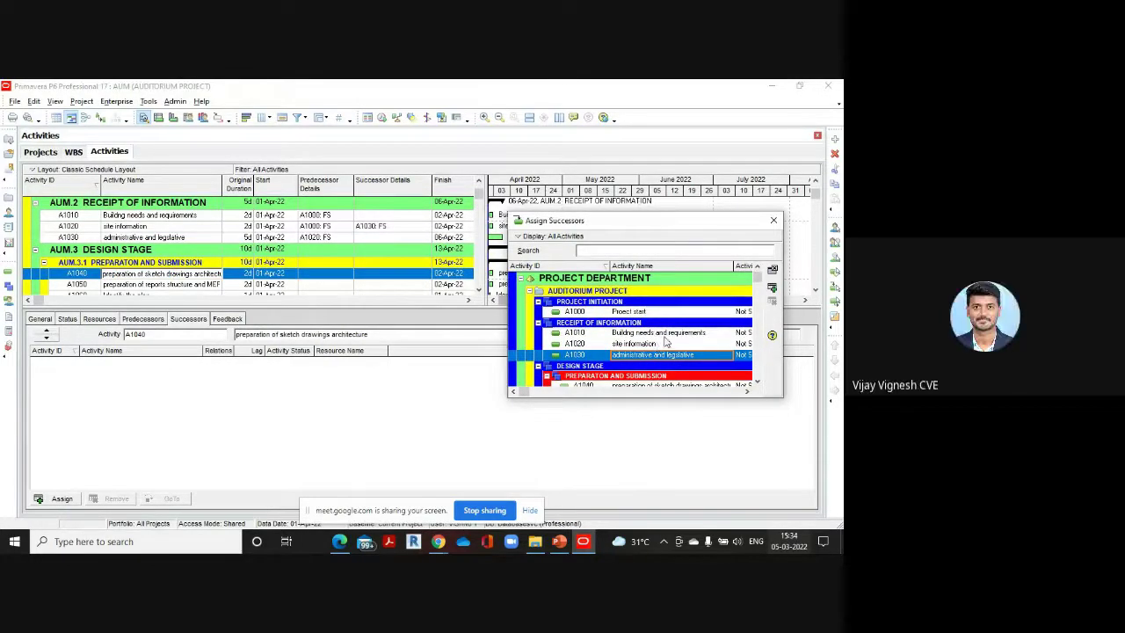
scroll(666, 343, down, 1)
click(668, 361)
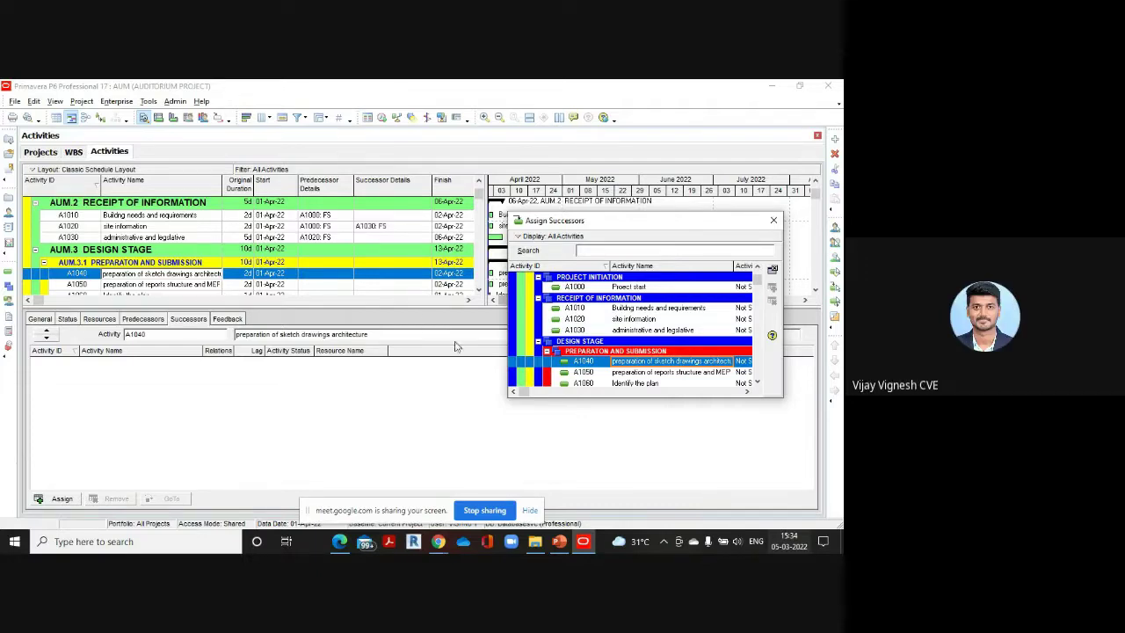
scroll(86, 285, down, 1)
click(91, 261)
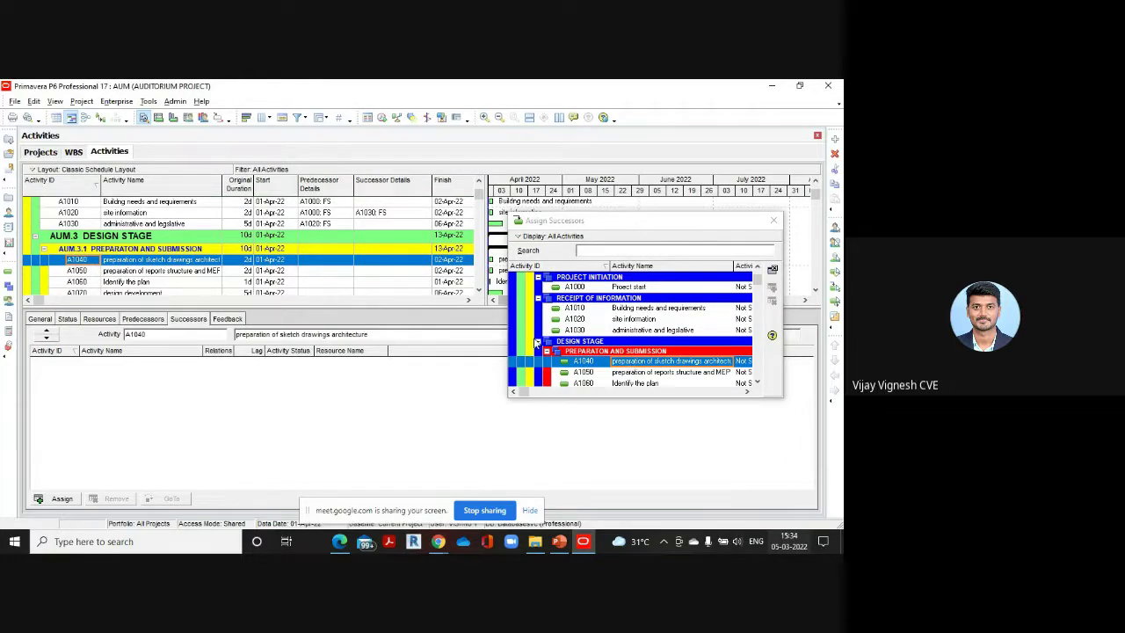
click(187, 225)
scroll(331, 232, up, 2)
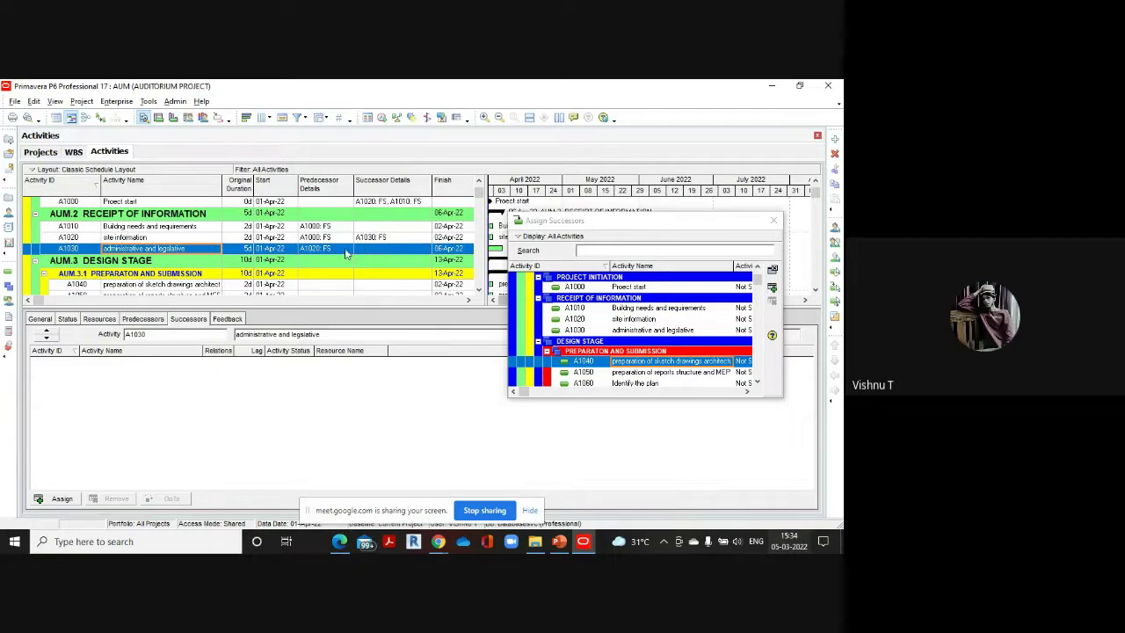
scroll(234, 266, up, 1)
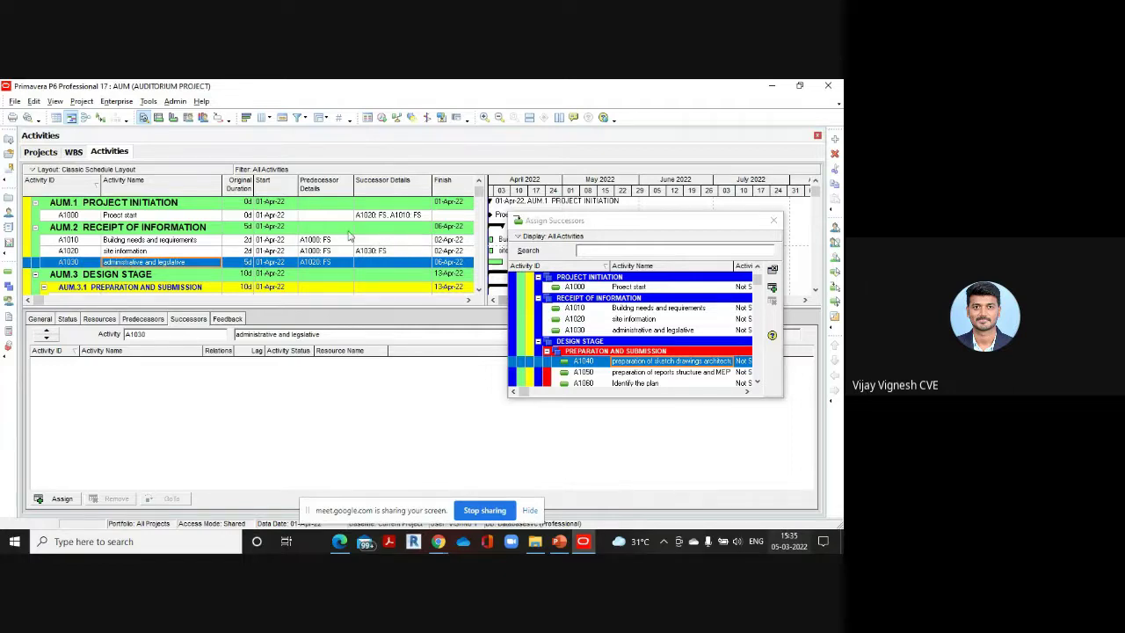
scroll(388, 225, up, 1)
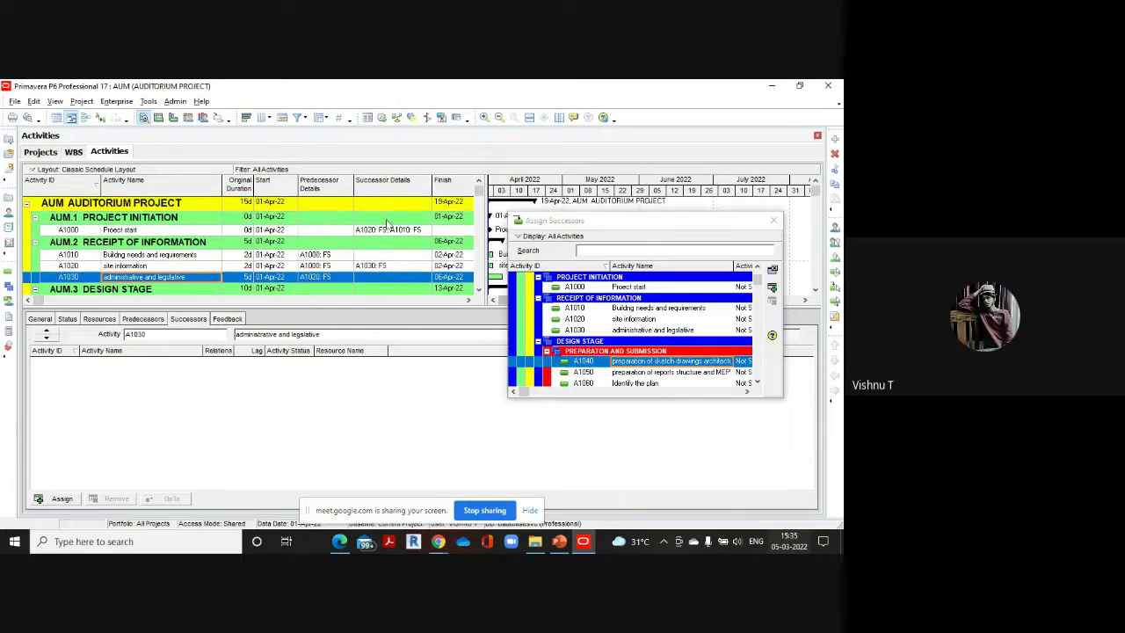
scroll(396, 233, down, 1)
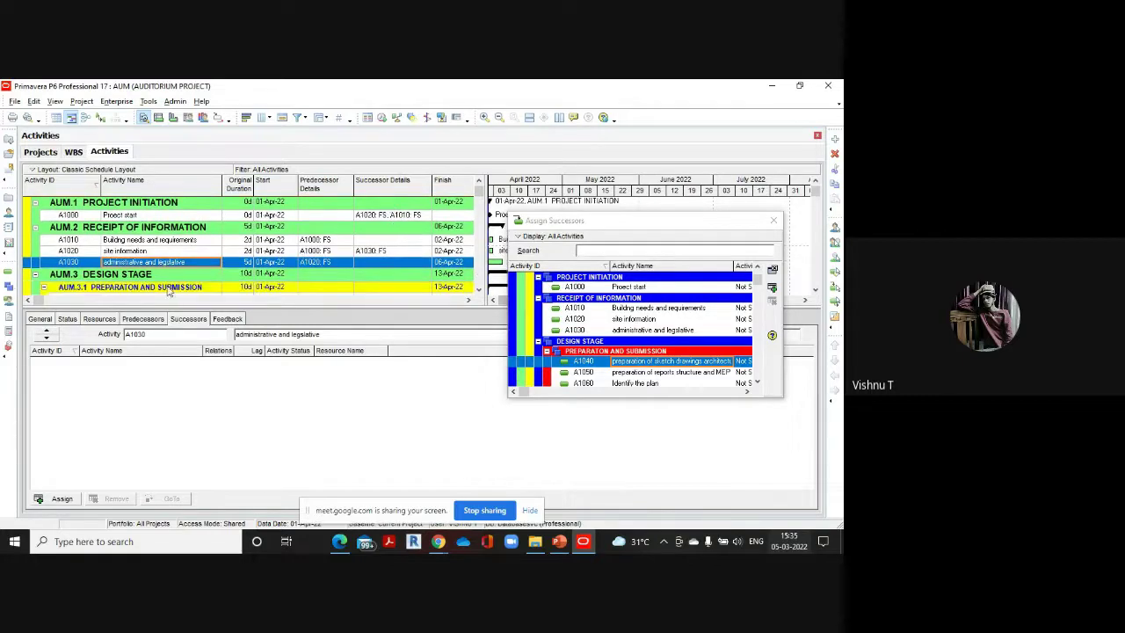
scroll(213, 249, down, 2)
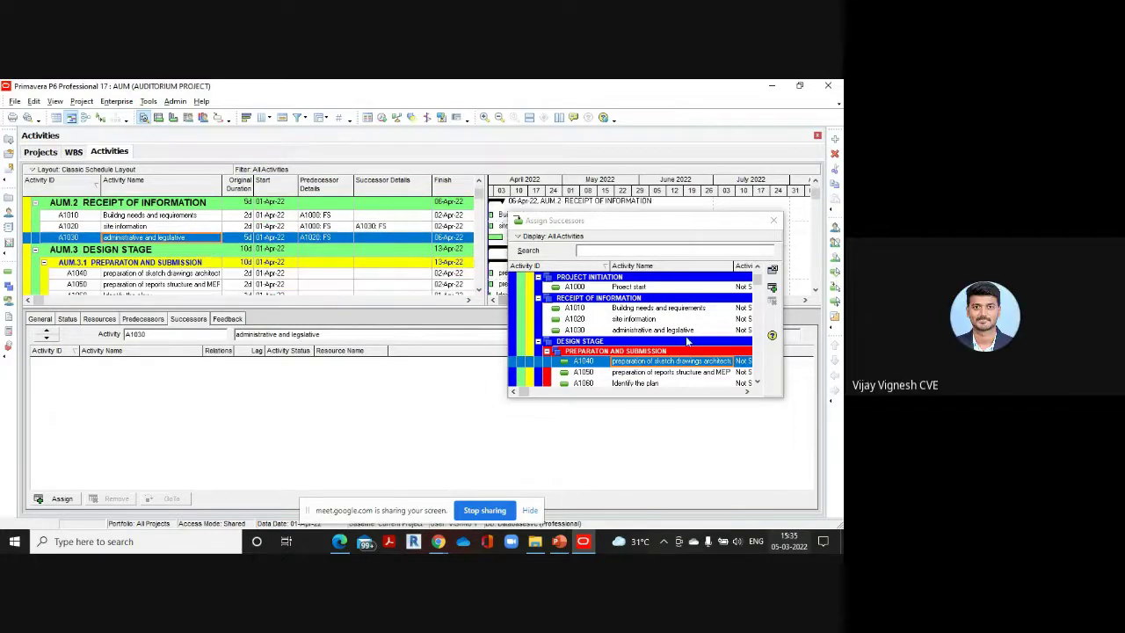
Add A1040 preparation of sketch drawings as A1030's Finish-to-Start successor and refocus the activity table
double_click(657, 366)
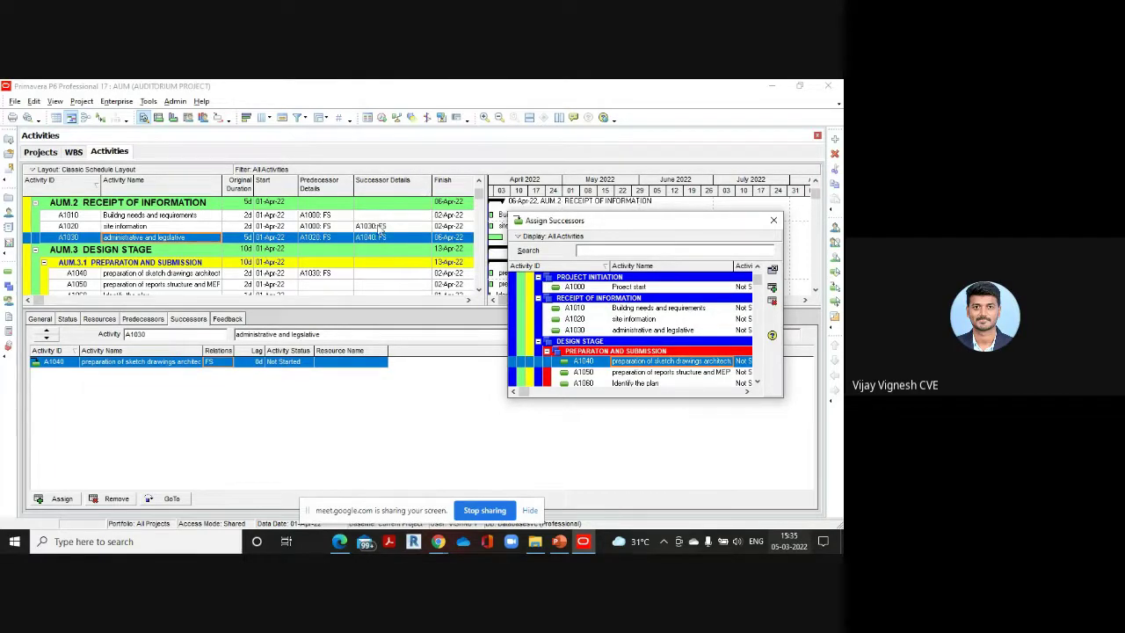
click(318, 240)
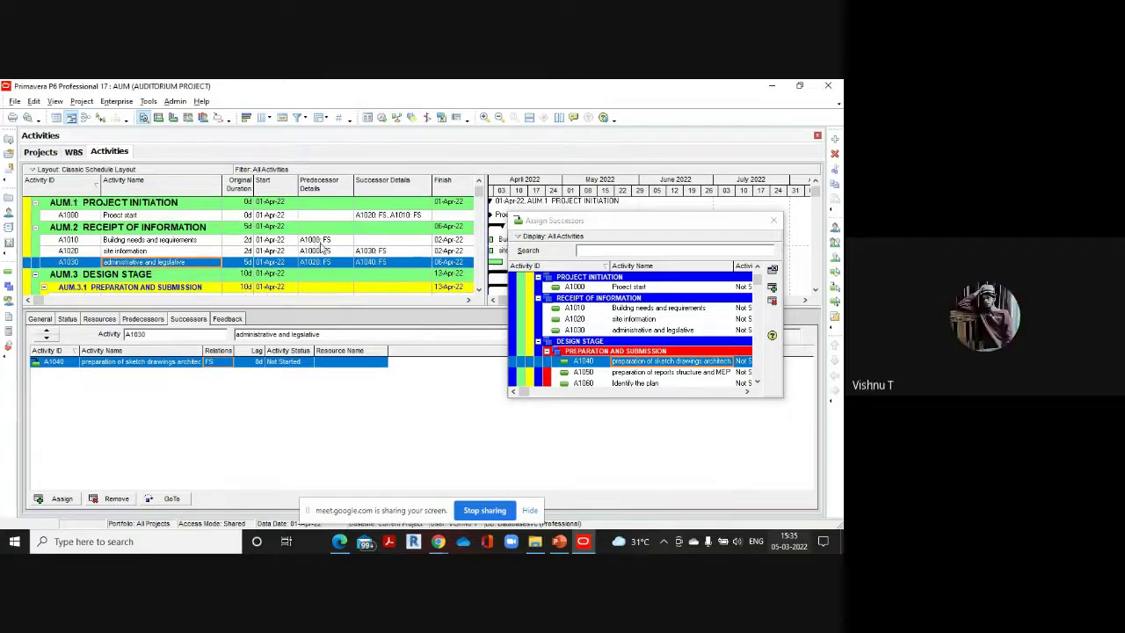
scroll(316, 235, up, 1)
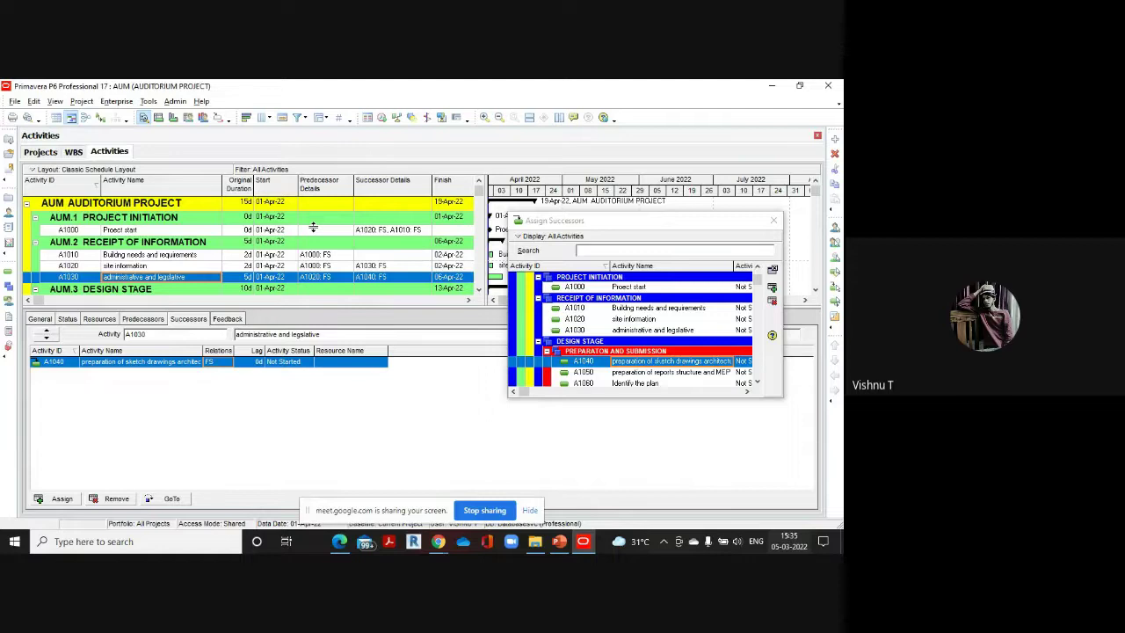
scroll(313, 227, down, 2)
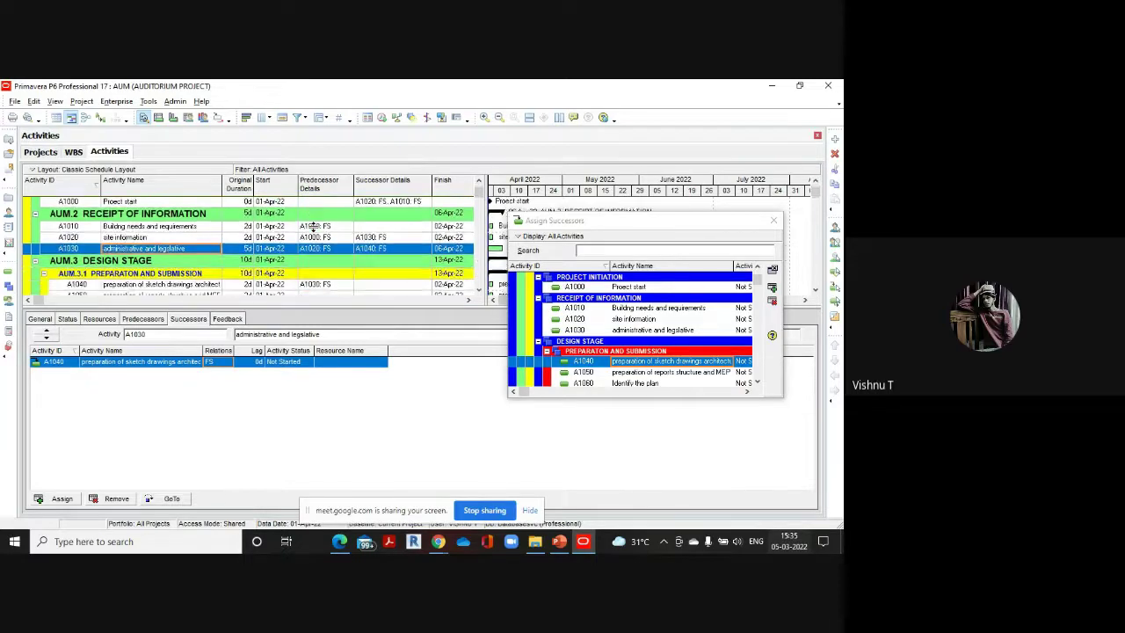
scroll(313, 227, up, 2)
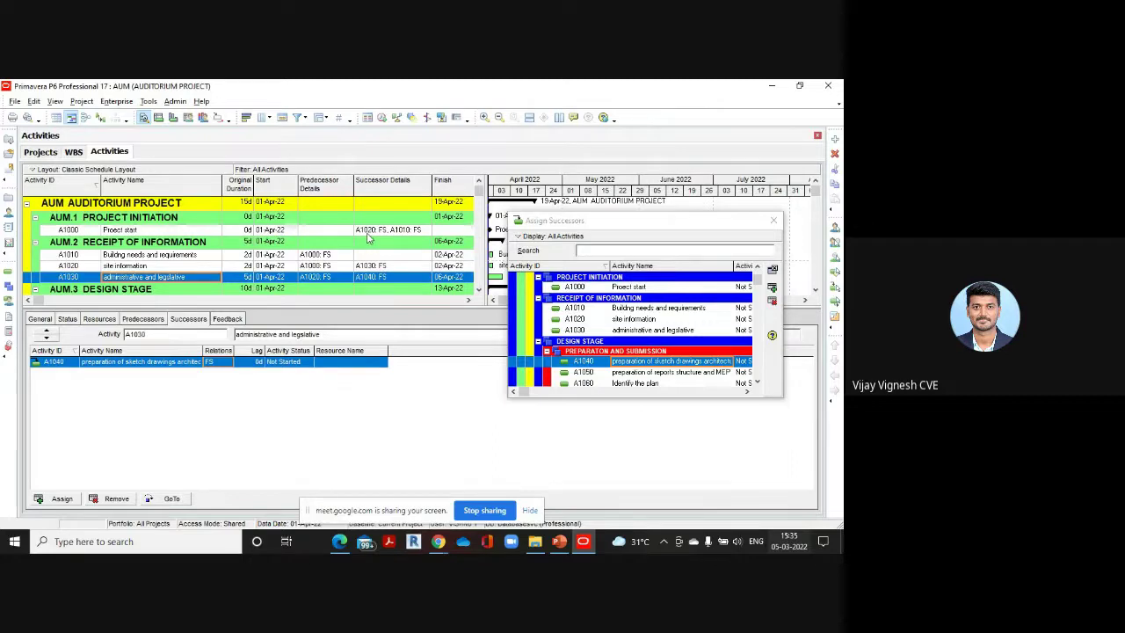
scroll(378, 233, down, 2)
scroll(391, 232, down, 1)
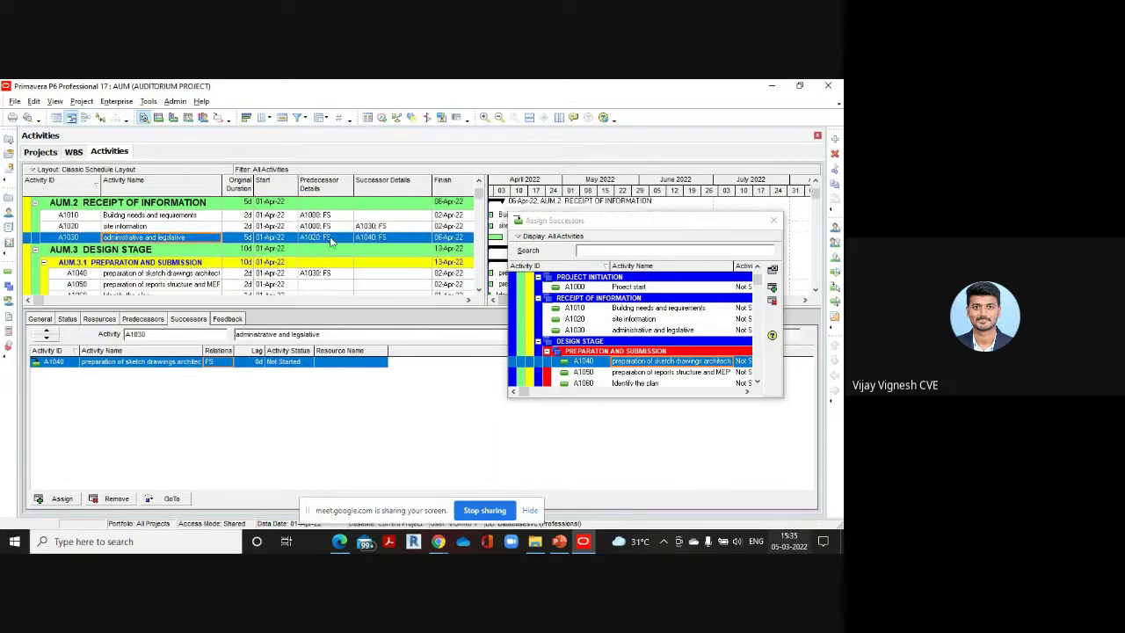
scroll(397, 230, down, 1)
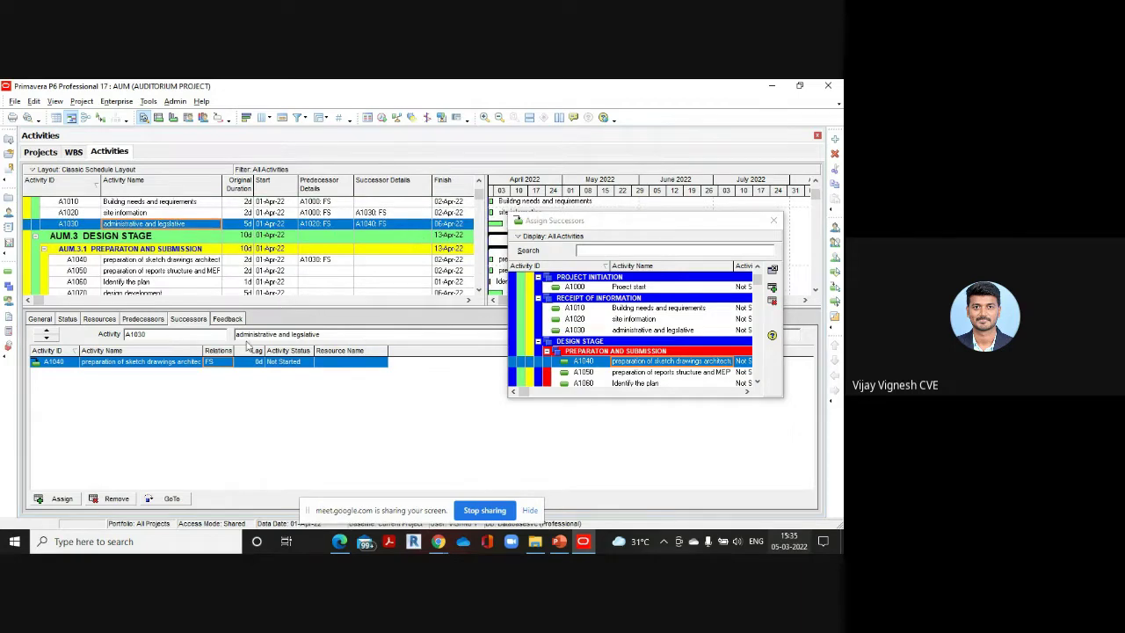
Select A1040, check the reference PDF, and add A1050 as its Finish-to-Start successor
click(156, 263)
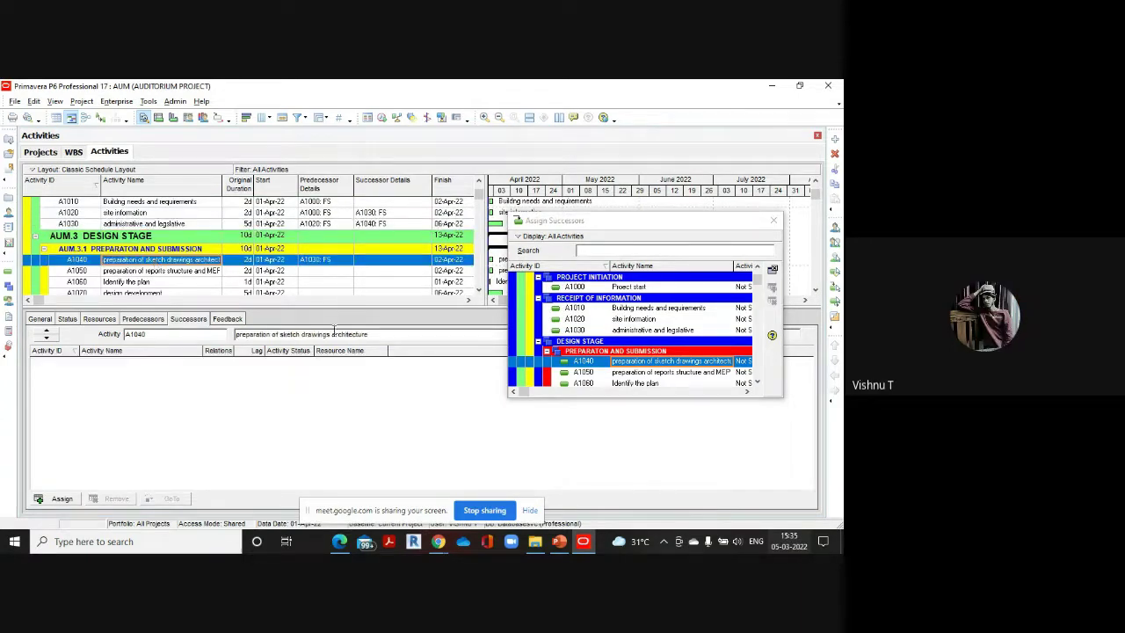
mouse_move(343, 547)
click(357, 494)
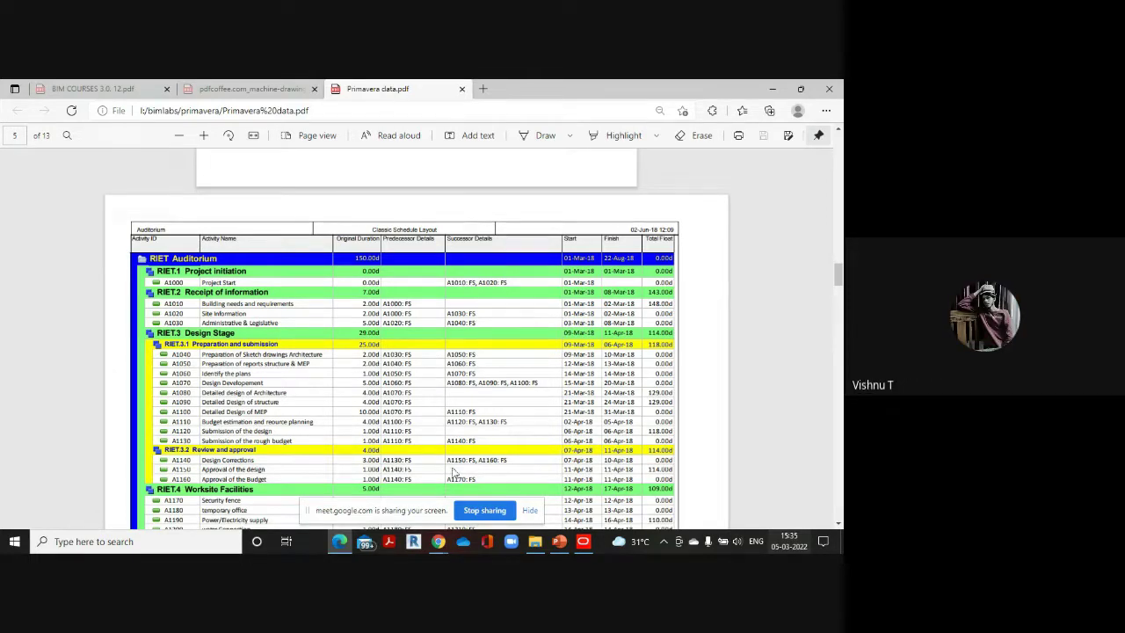
mouse_move(590, 544)
click(585, 474)
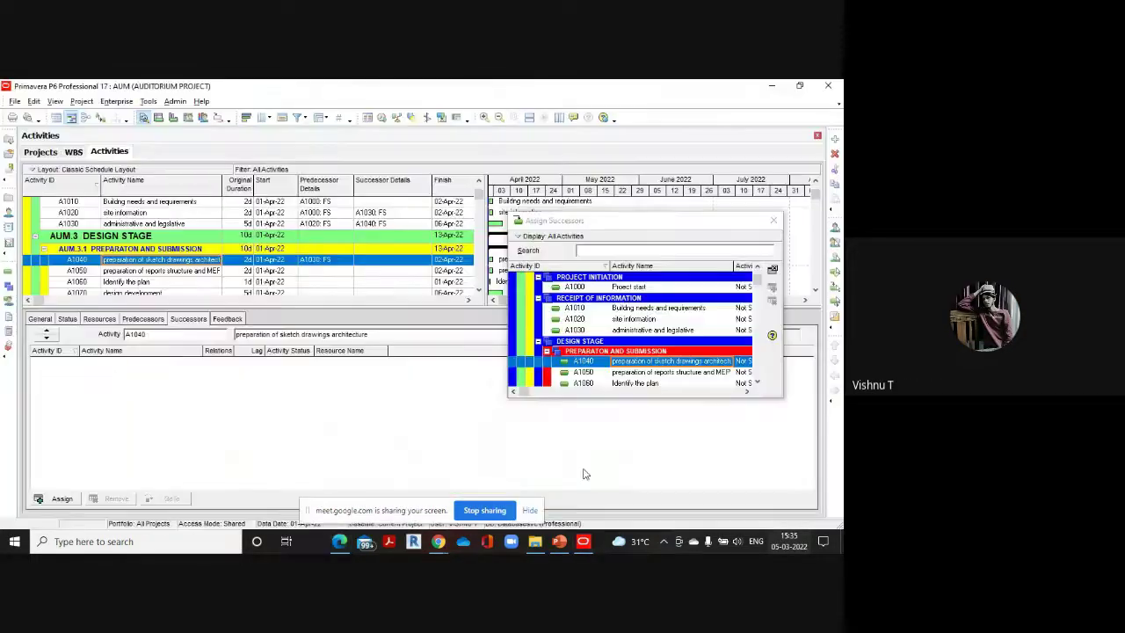
double_click(654, 374)
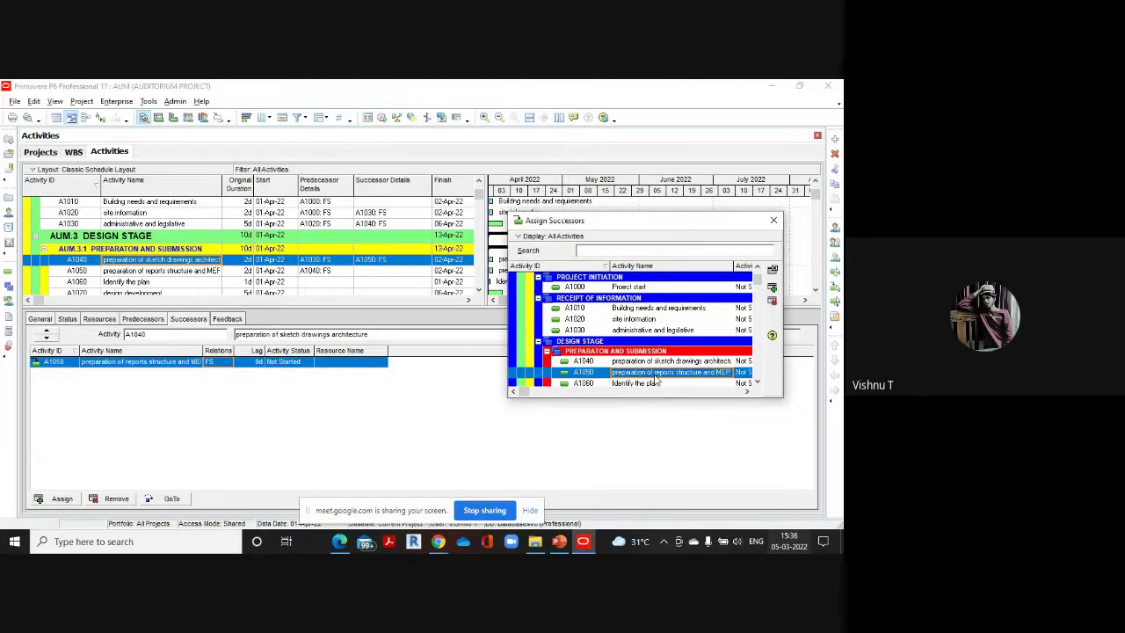
Select A1050 and look up its successors in the reference PDF
click(158, 272)
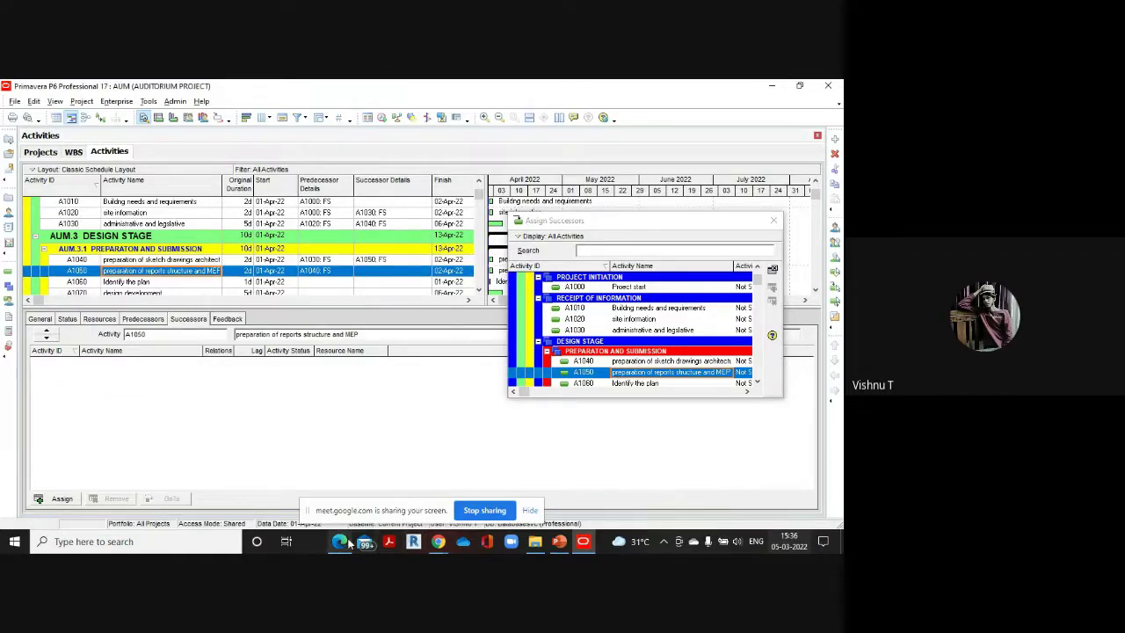
mouse_move(349, 544)
click(351, 511)
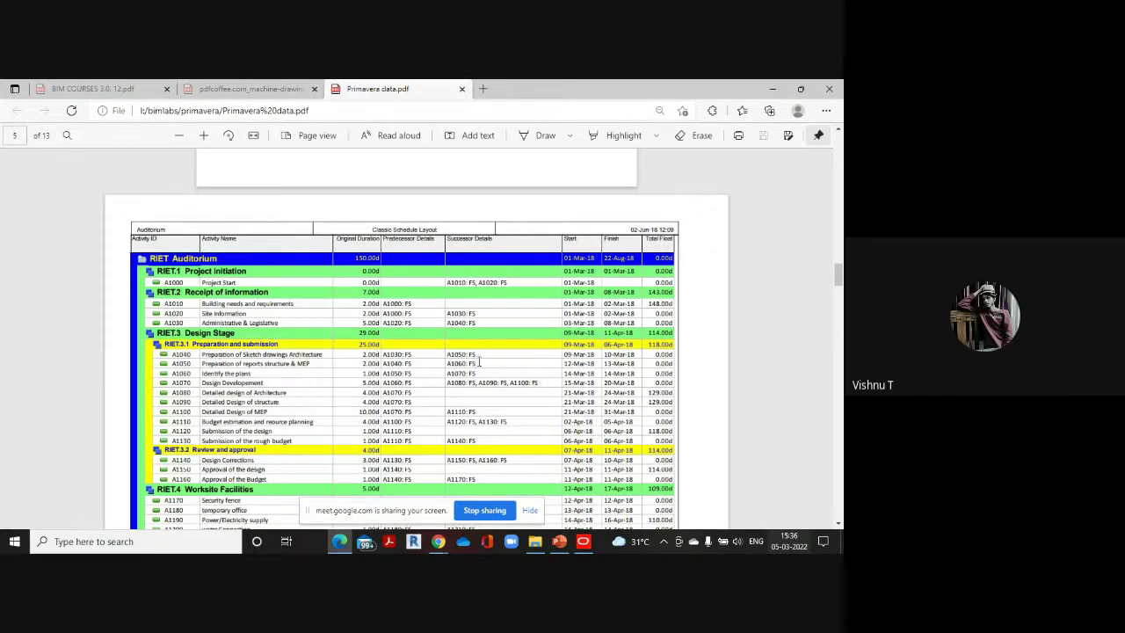
Add A1060 Identify the plan as a Finish-to-Start successor of A1050
mouse_move(582, 541)
click(576, 483)
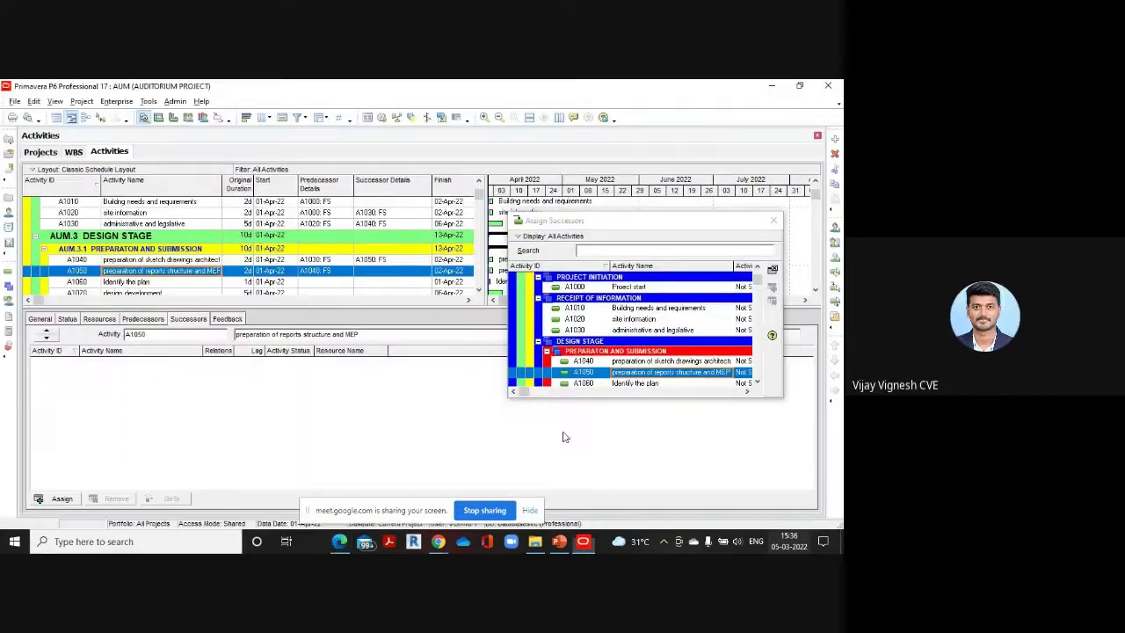
scroll(635, 332, down, 2)
click(635, 330)
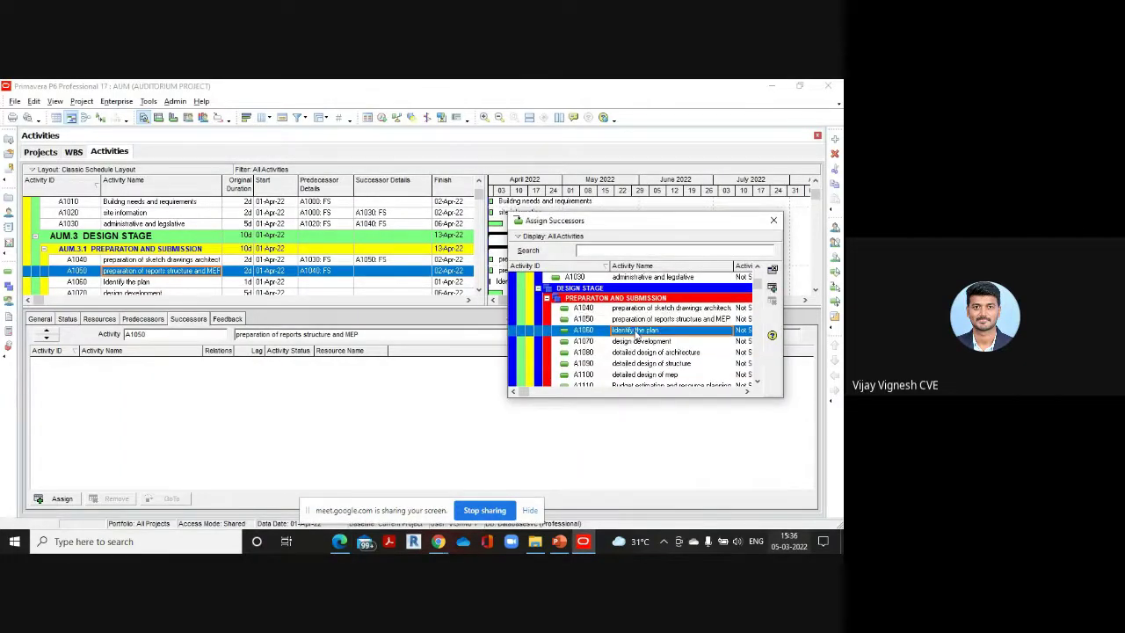
double_click(635, 331)
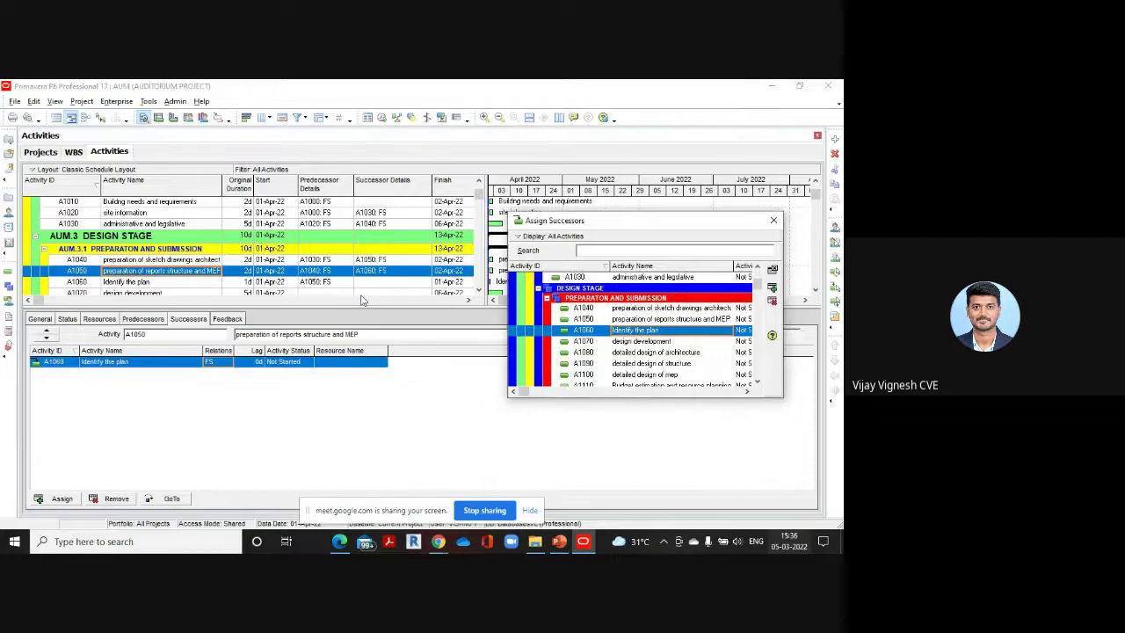
click(480, 228)
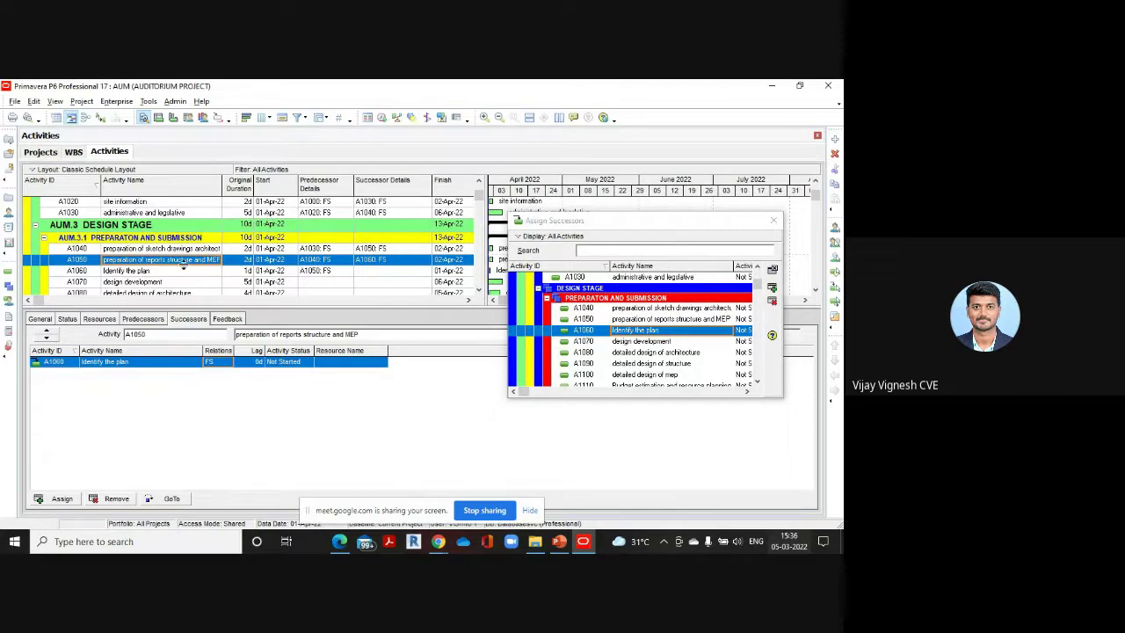
Select A1060, check the PDF, add A1070 Design Development as its successor, then select A1070
click(146, 271)
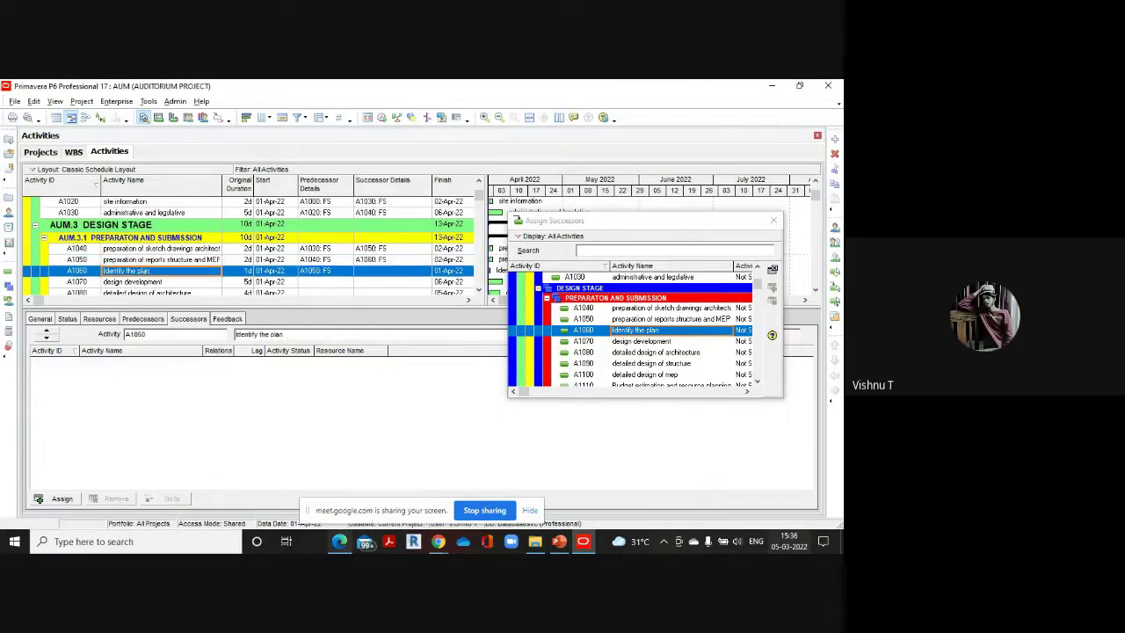
click(339, 460)
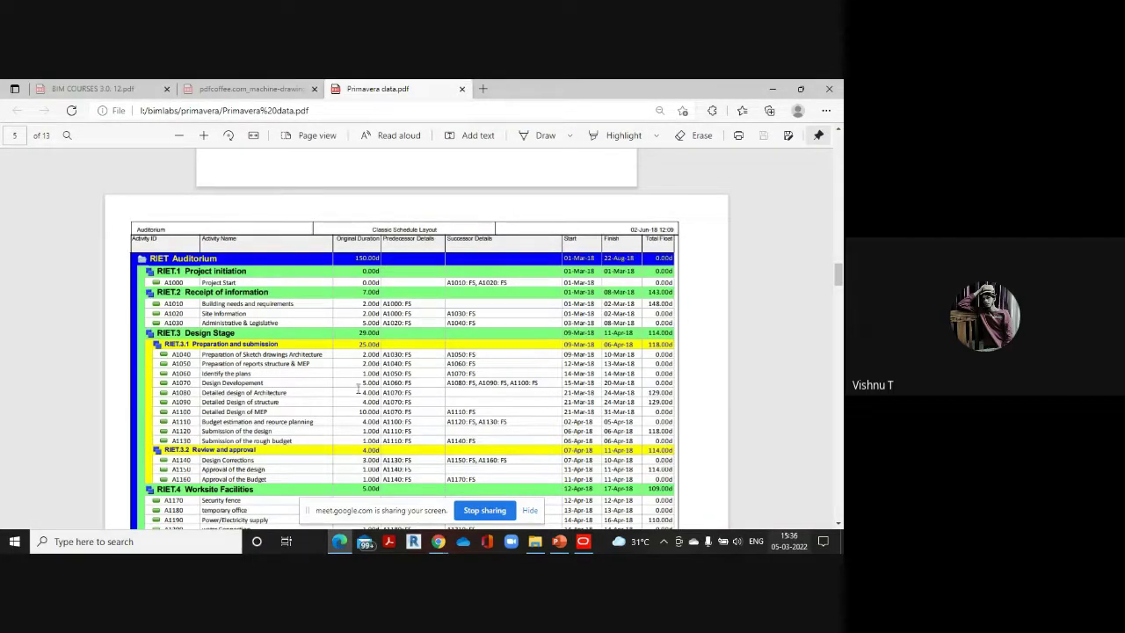
mouse_move(583, 538)
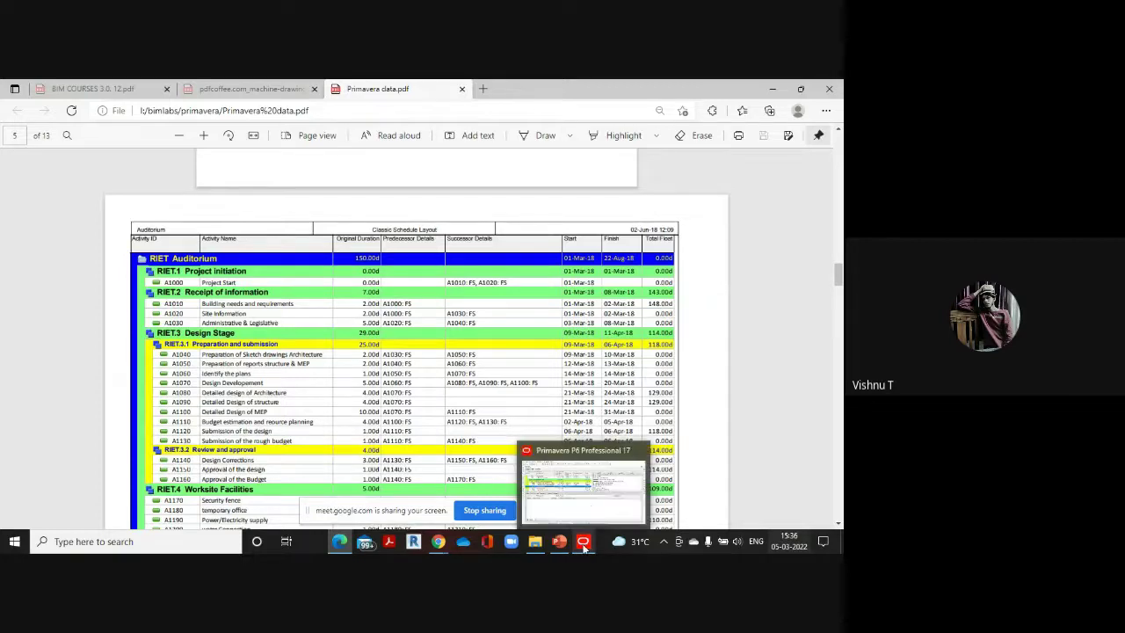
click(590, 494)
double_click(648, 343)
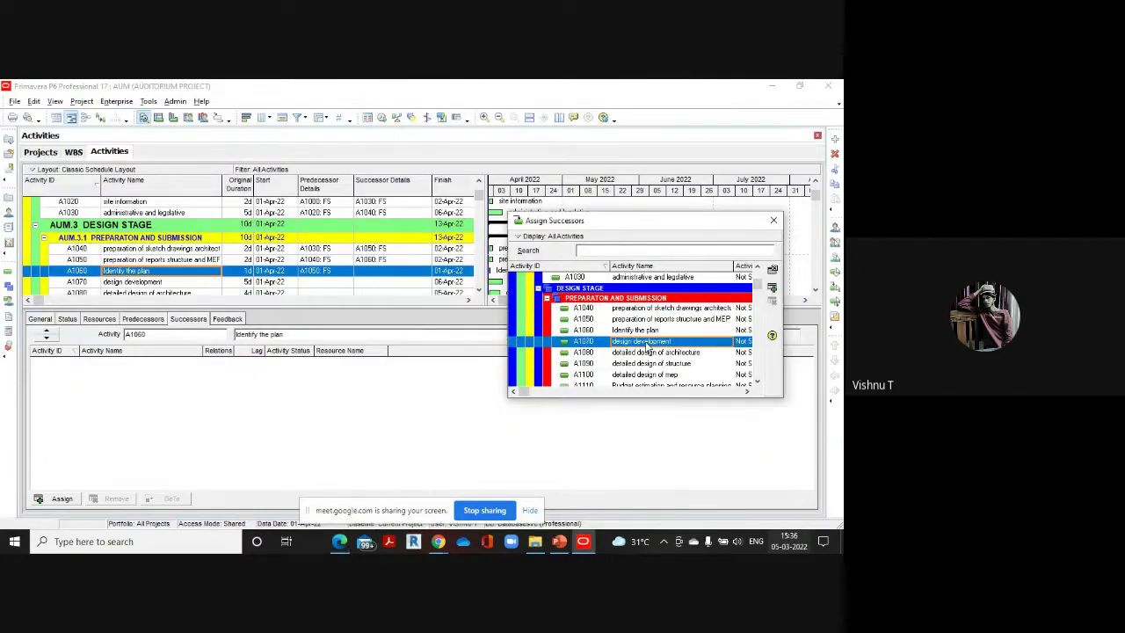
click(328, 268)
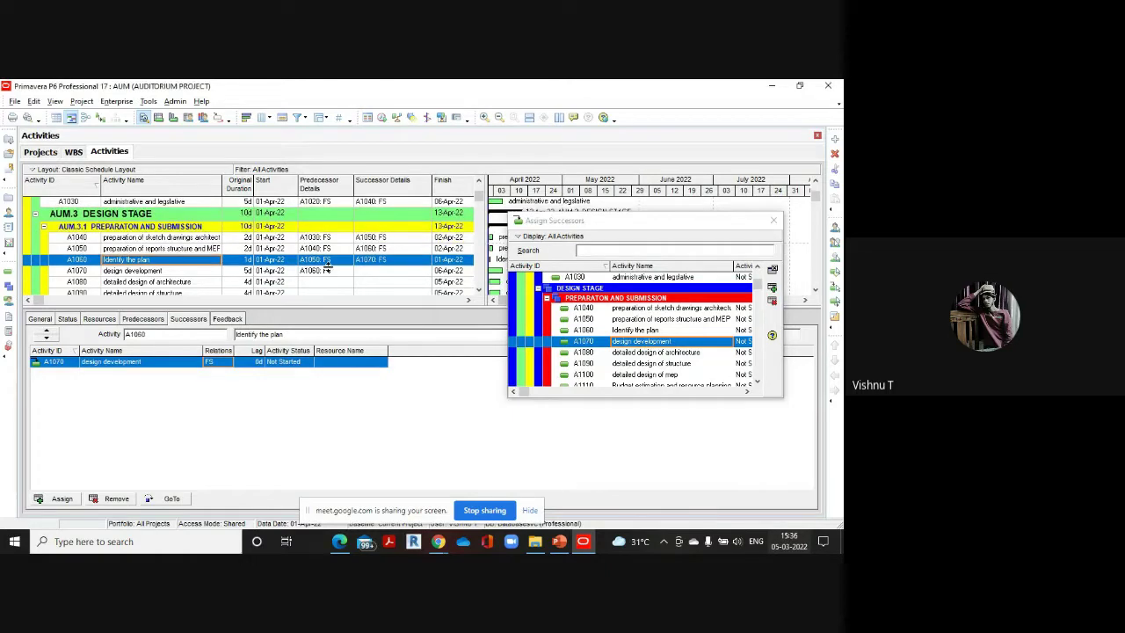
scroll(330, 274, down, 2)
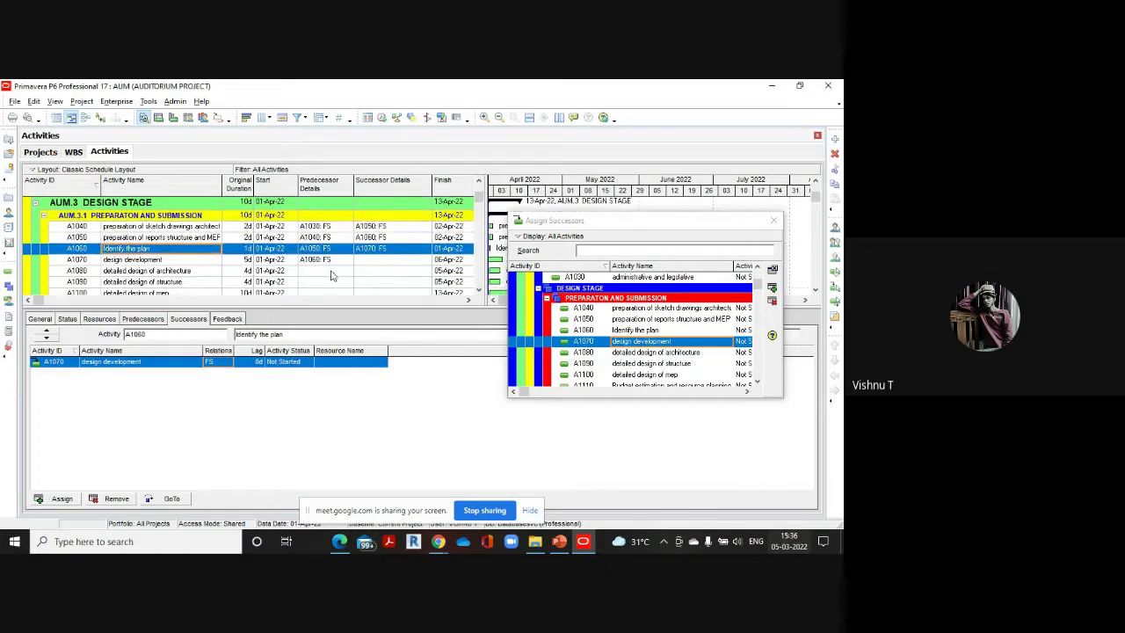
click(153, 262)
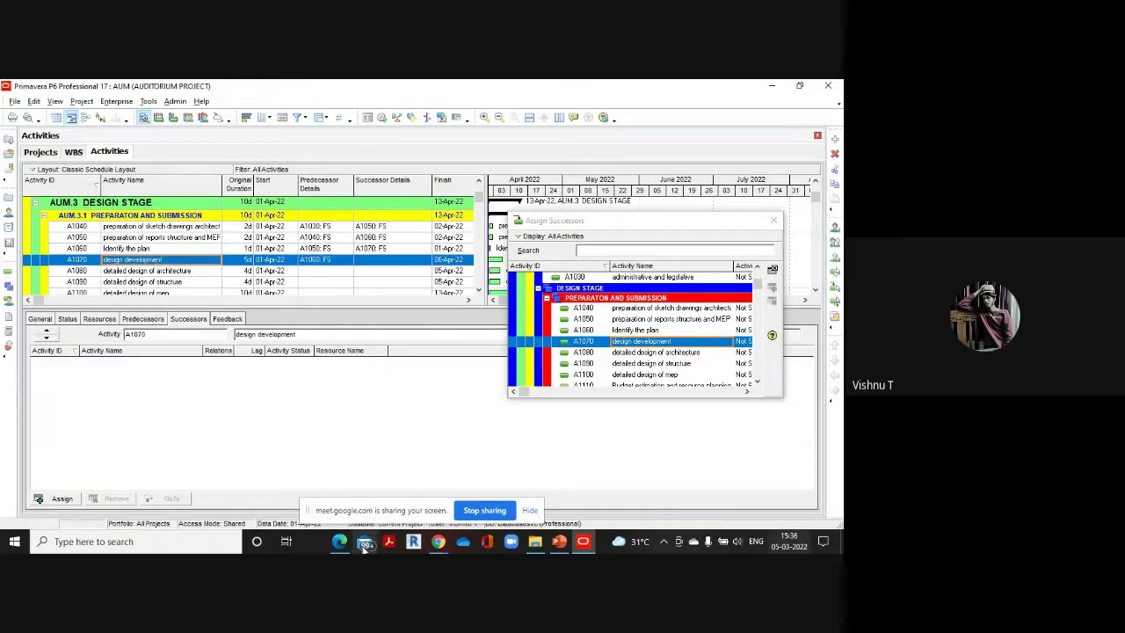
Check A1070's successors in the reference PDF before linking
mouse_move(340, 539)
click(351, 507)
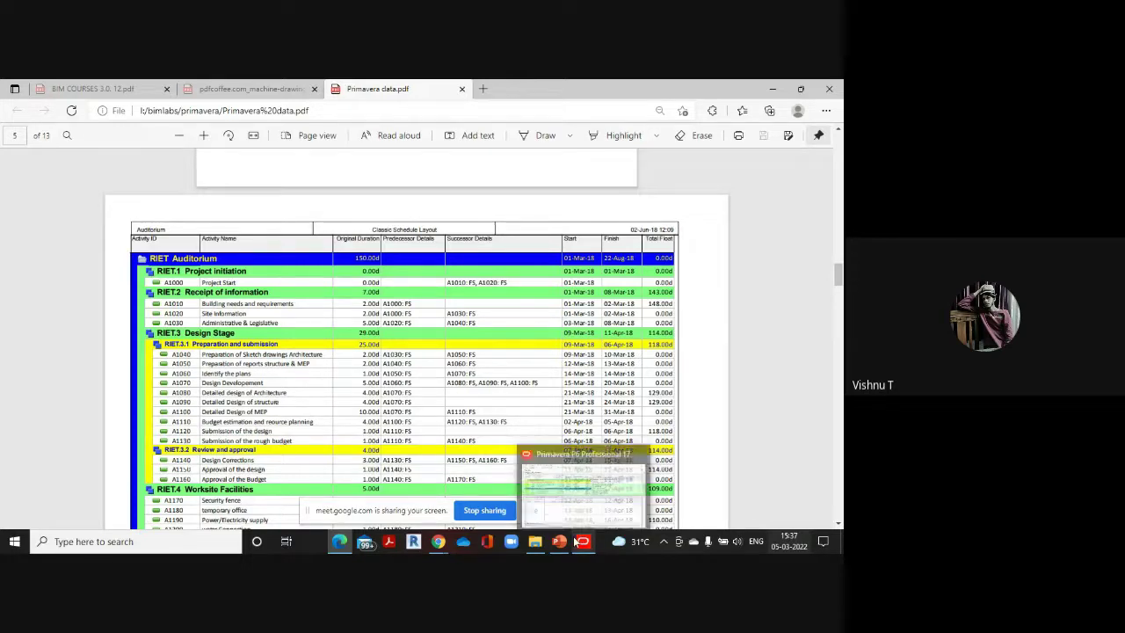
click(576, 526)
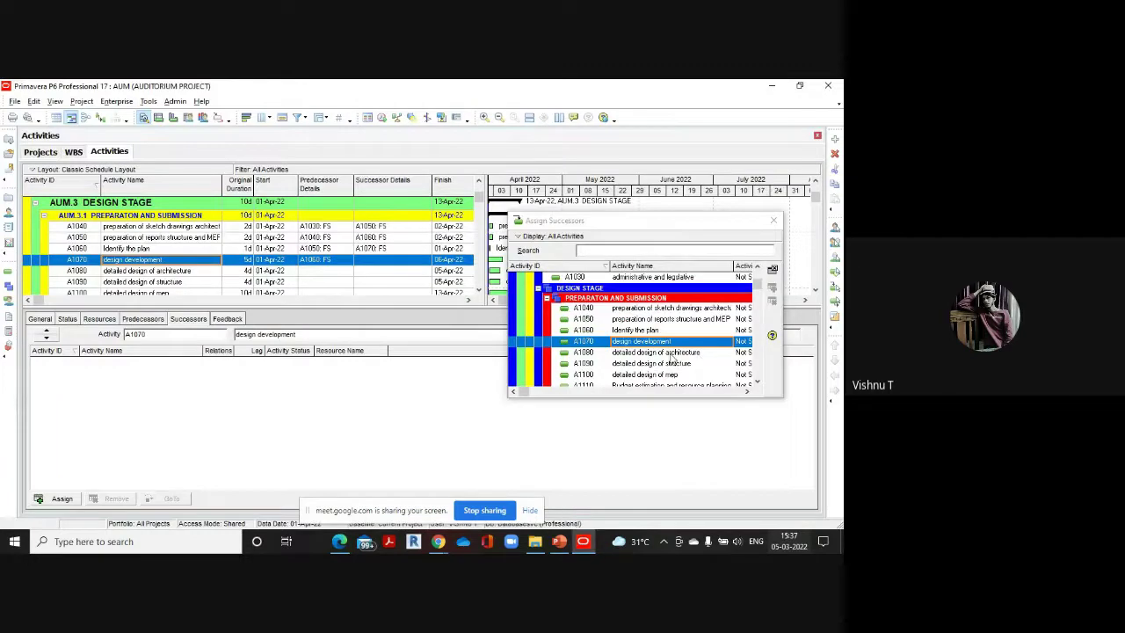
Add A1080, A1090 and A1100 as successors of A1070, then compare with the PDF
scroll(673, 359, down, 1)
double_click(669, 323)
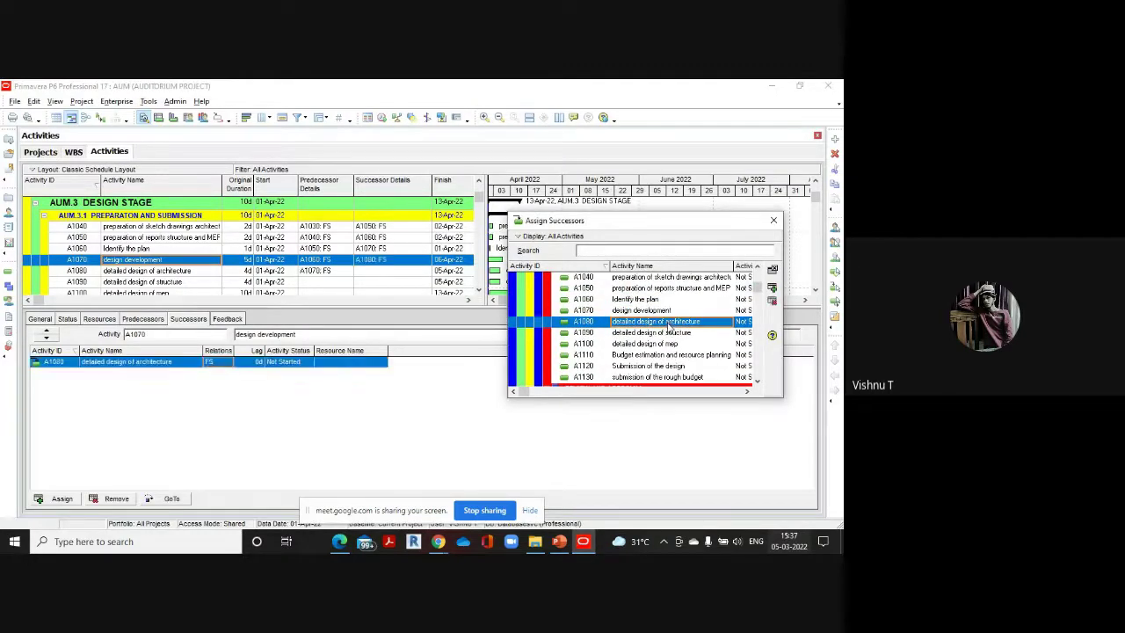
double_click(670, 333)
double_click(670, 343)
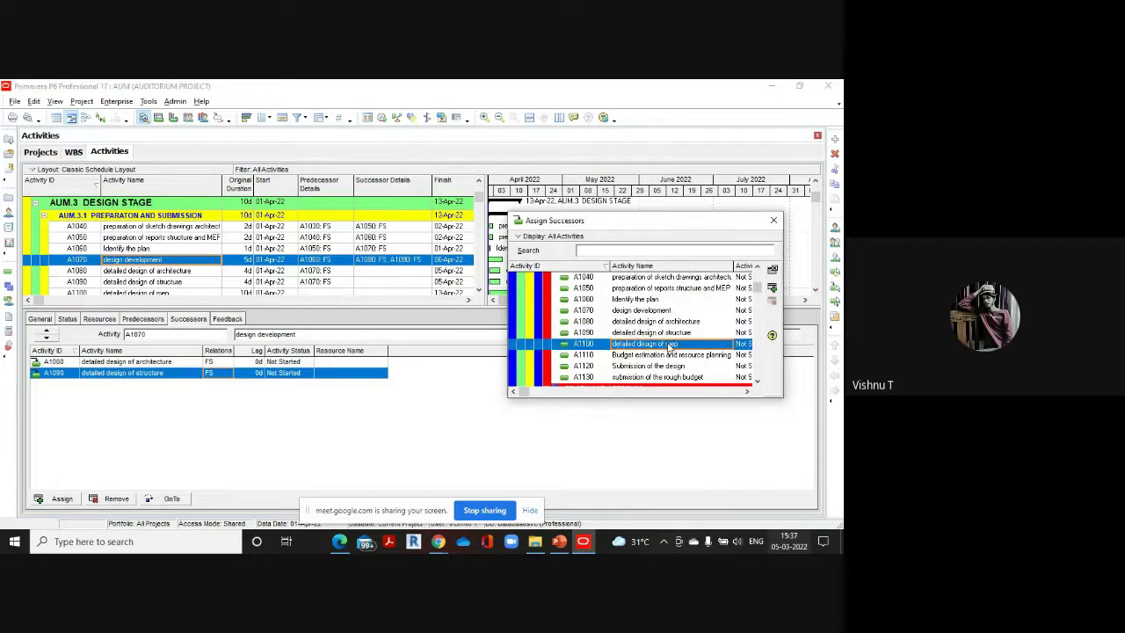
click(308, 321)
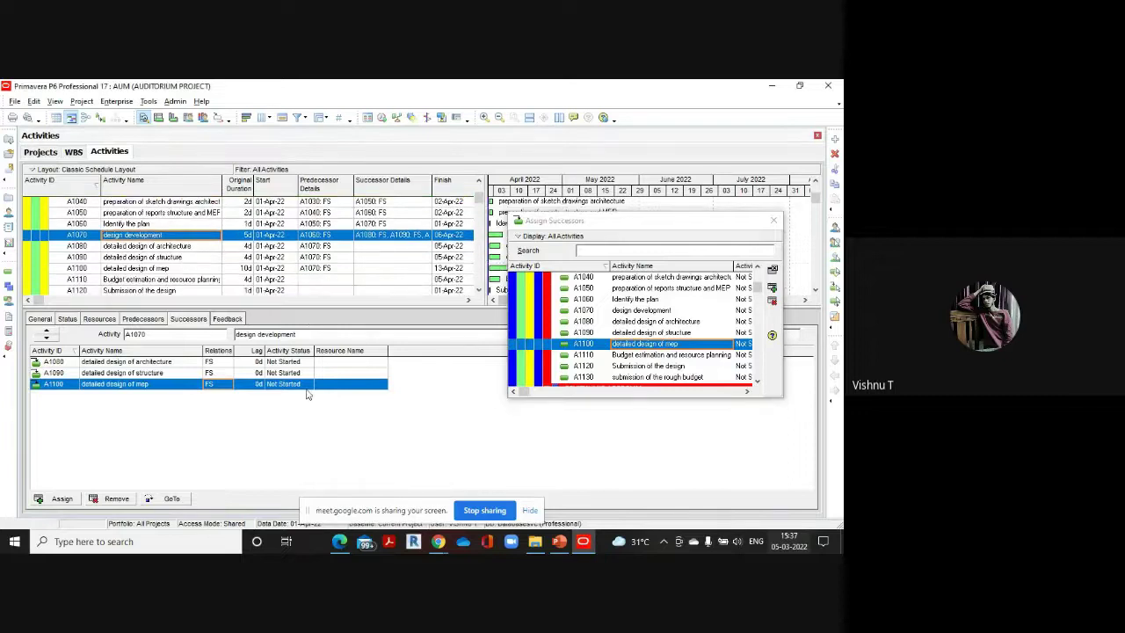
mouse_move(339, 538)
click(354, 496)
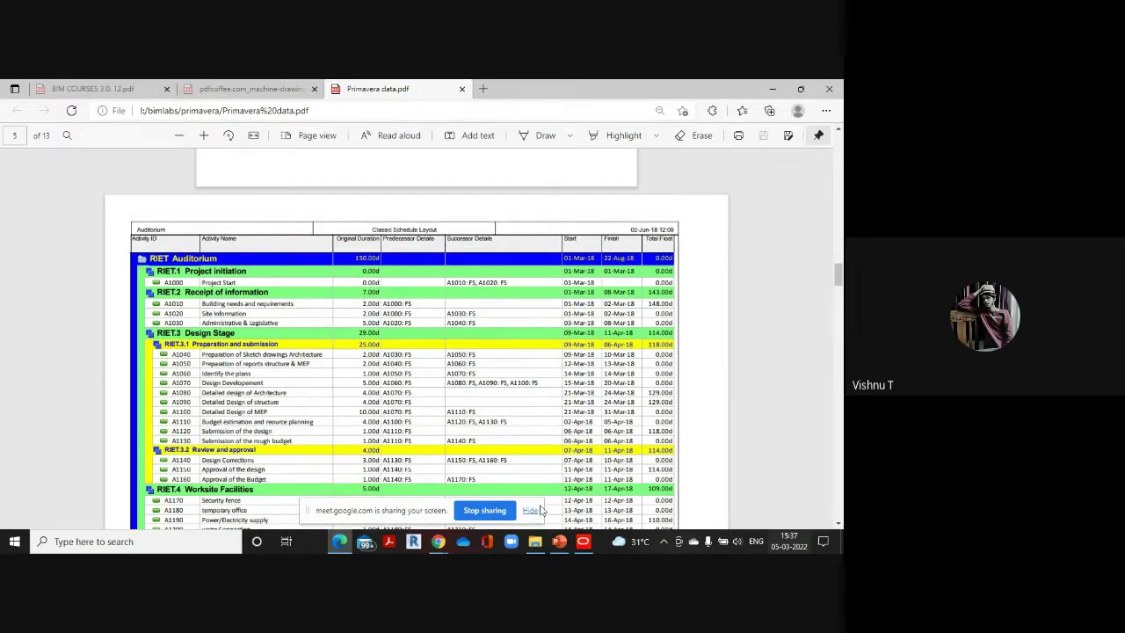
Select A1100 'detailed design of mep' and add A1110 as its successor
click(583, 542)
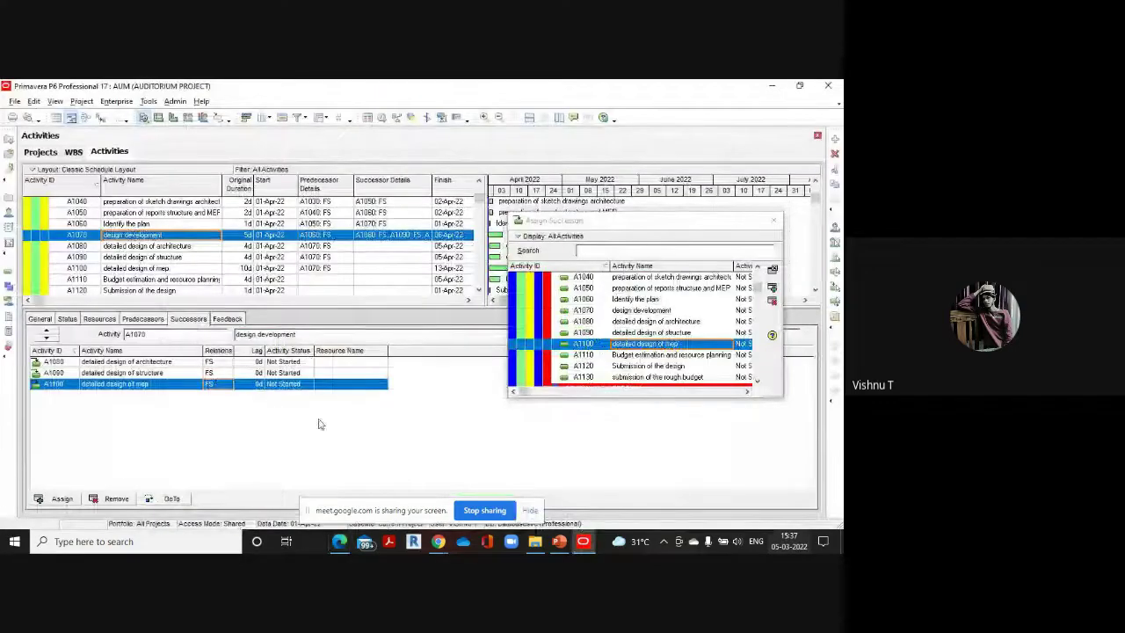
click(158, 268)
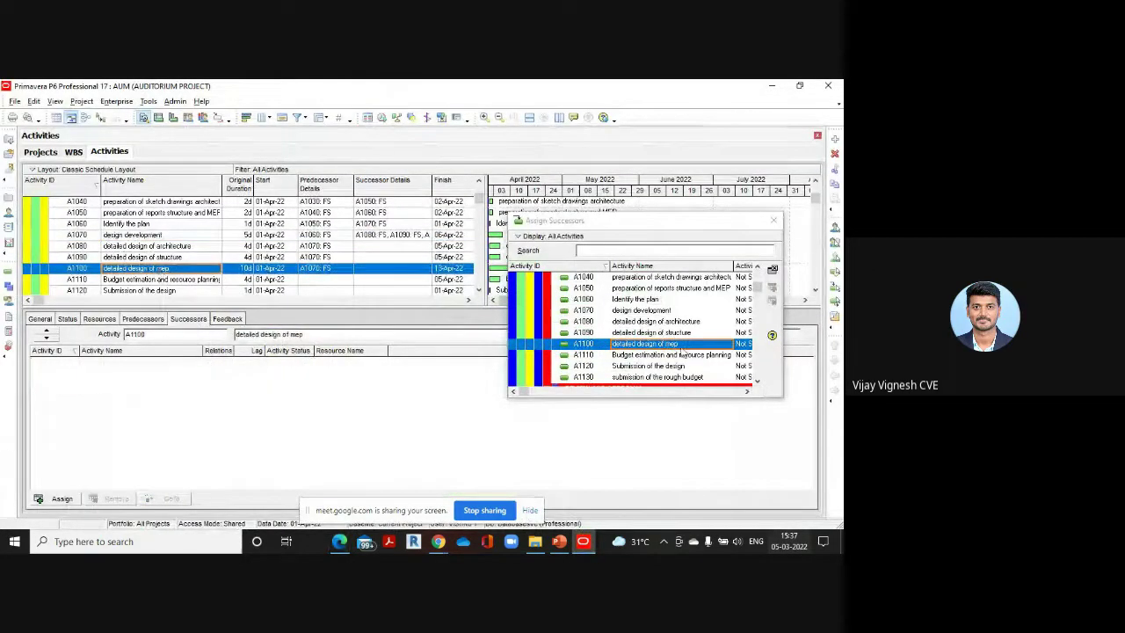
scroll(673, 347, down, 1)
double_click(669, 323)
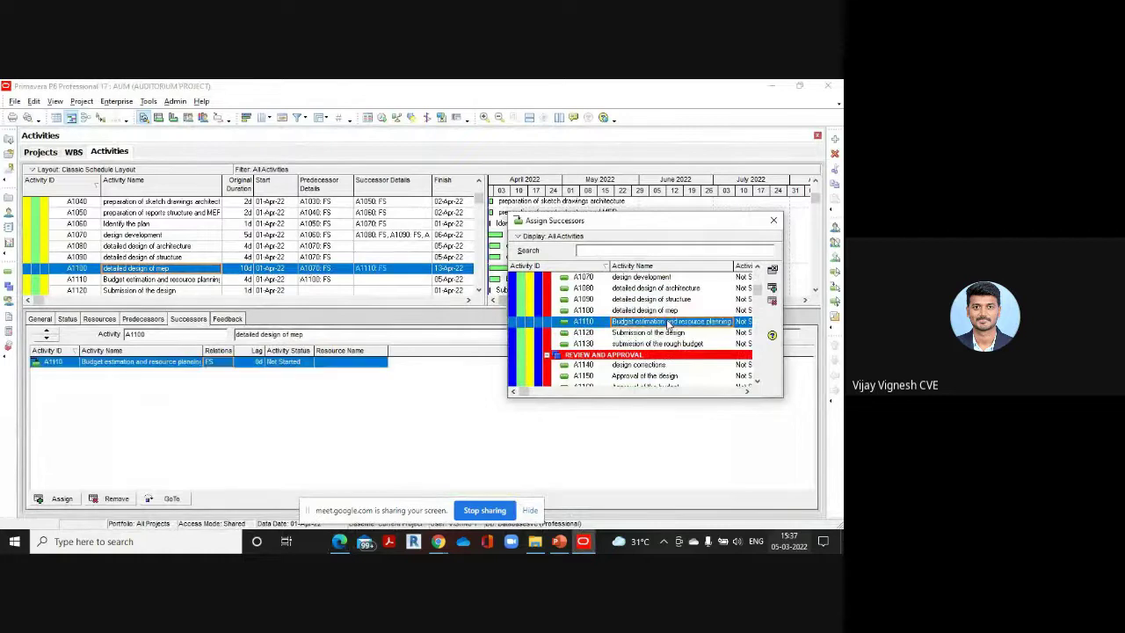
click(307, 264)
Review A1110's successors in the reference PDF schedule before returning to P6
scroll(307, 263, down, 2)
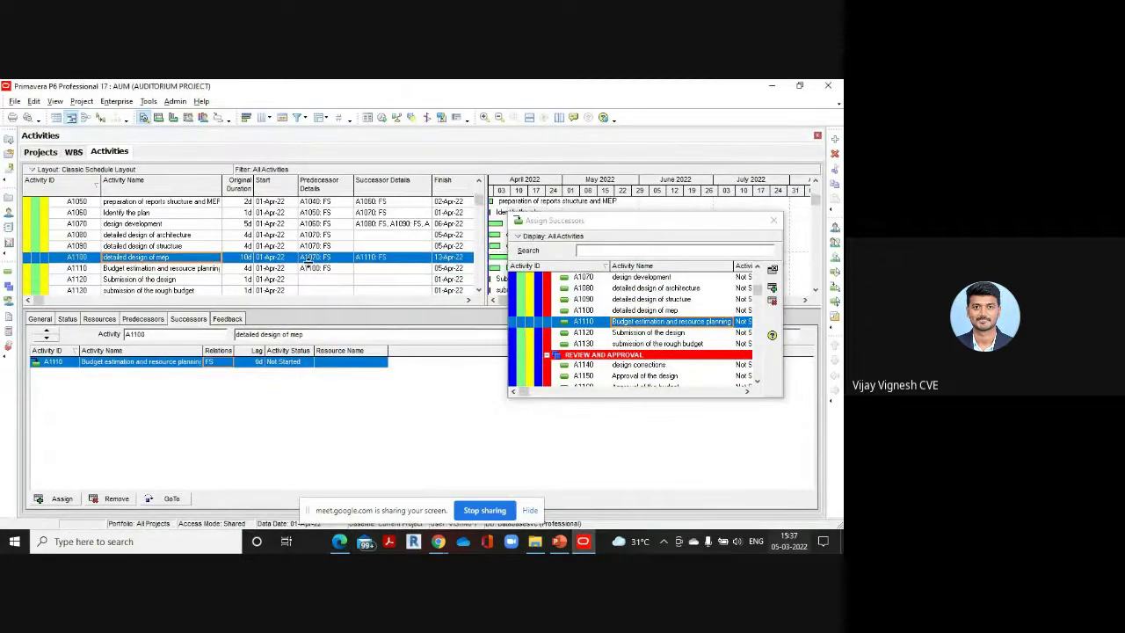
click(339, 541)
click(344, 502)
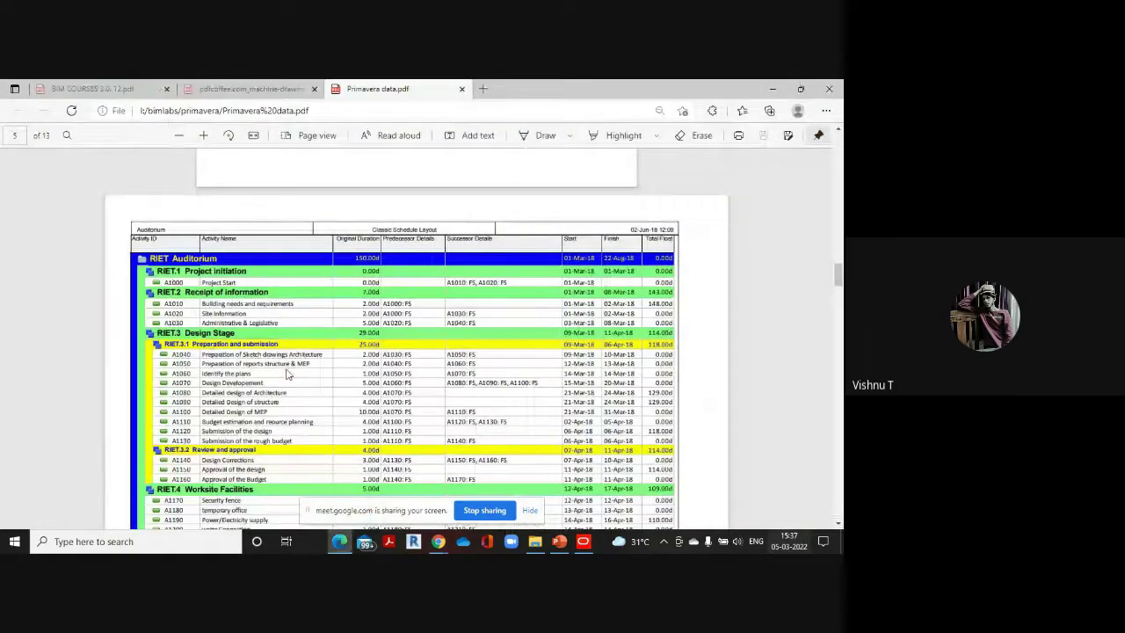
scroll(257, 345, down, 5)
scroll(258, 346, up, 1)
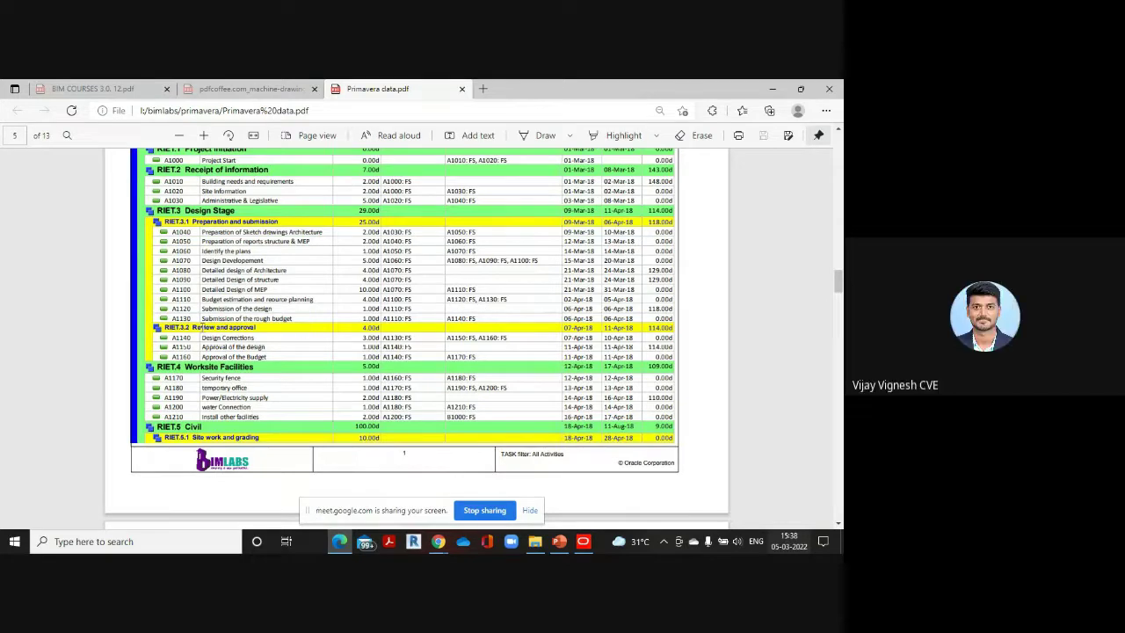
mouse_move(583, 541)
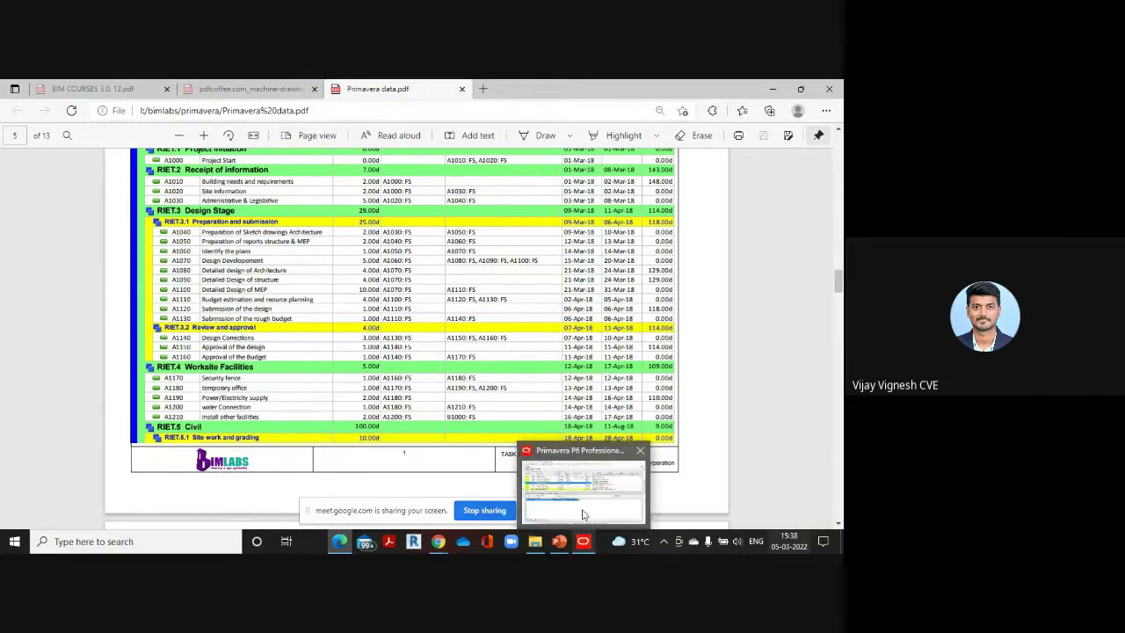
click(583, 506)
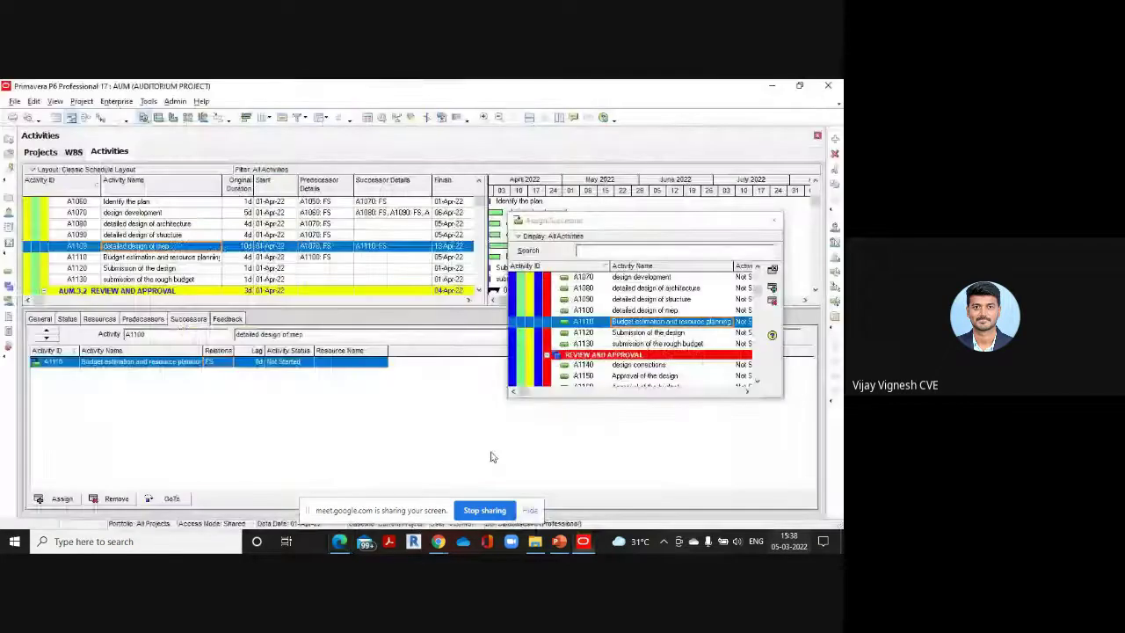
Select A1110 and add A1120 and A1130 as its successors
click(185, 261)
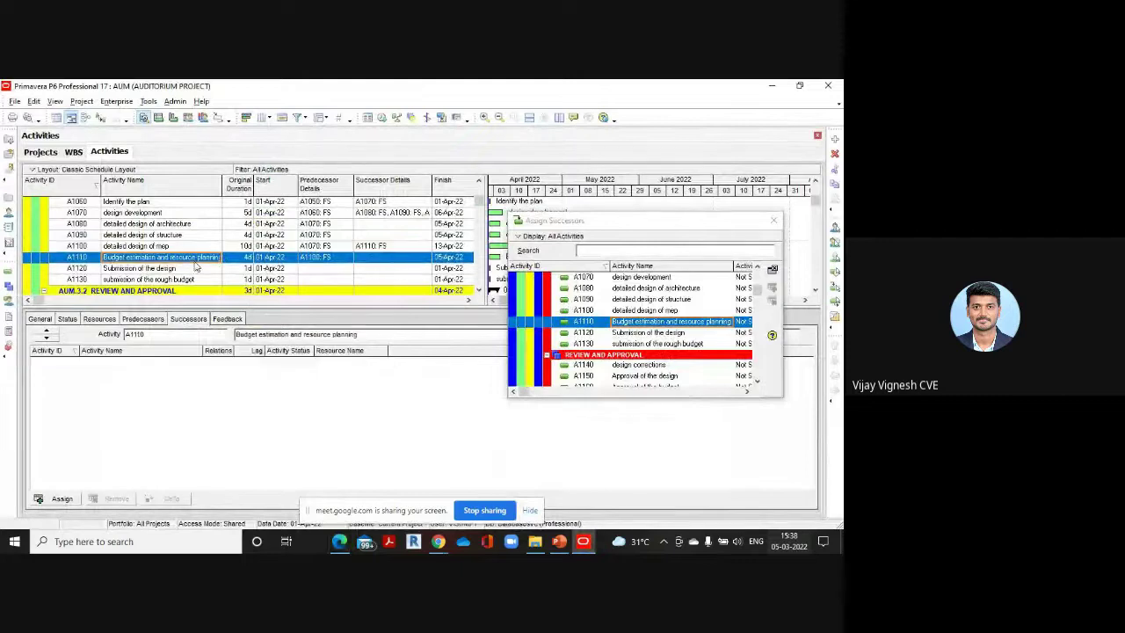
double_click(664, 333)
click(664, 344)
double_click(663, 344)
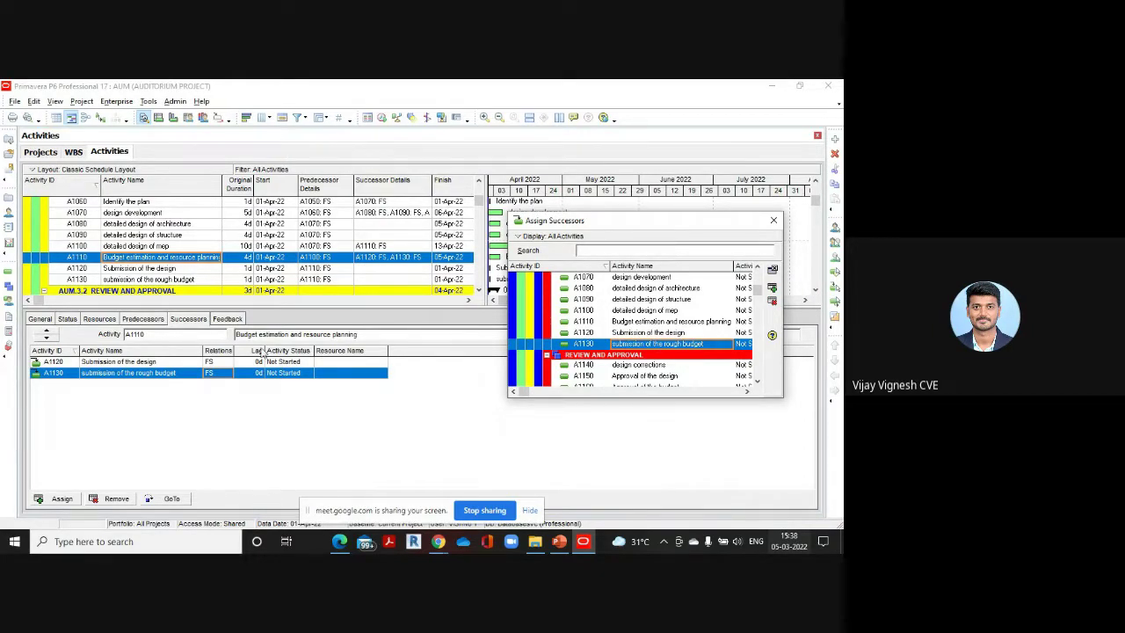
Review the successor lists of A1120 and A1110 to confirm the new links
click(172, 267)
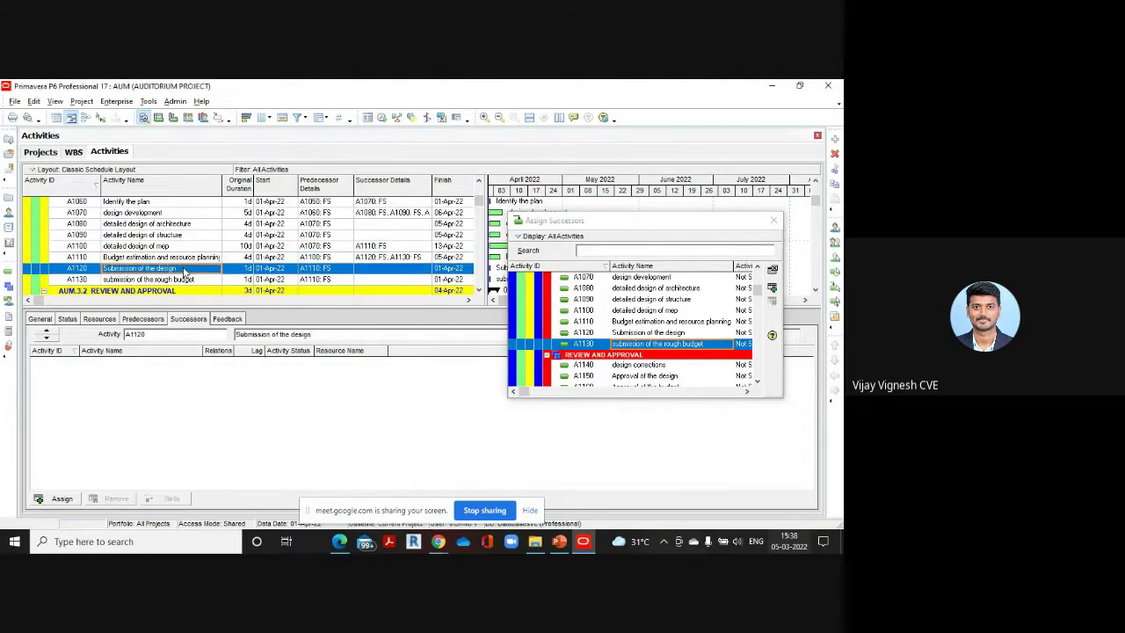
click(161, 258)
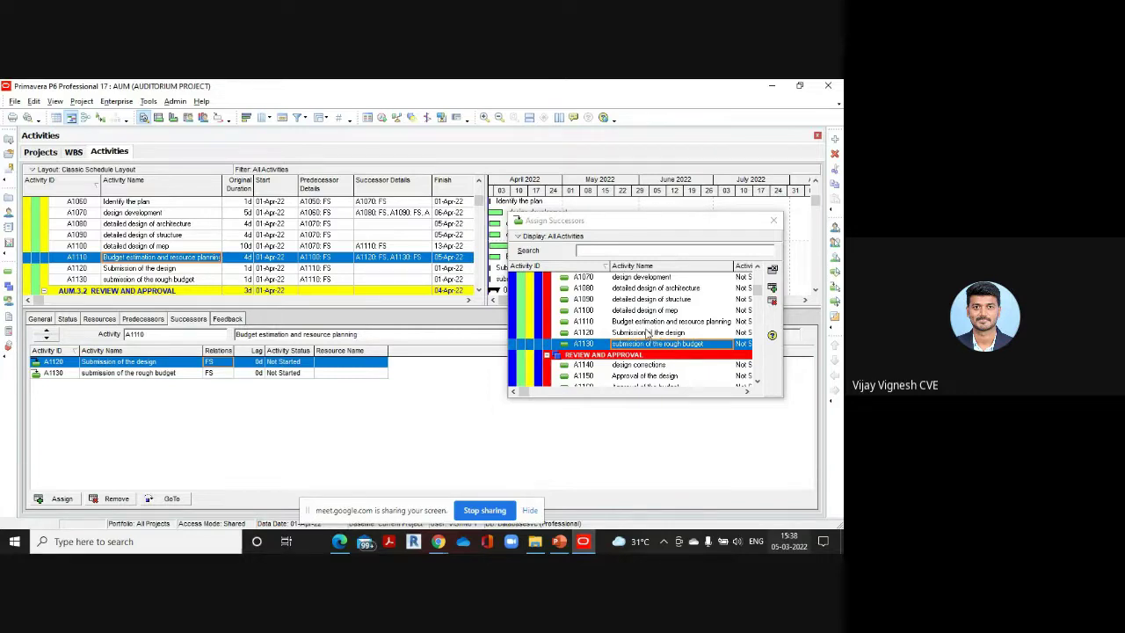
click(646, 333)
click(643, 323)
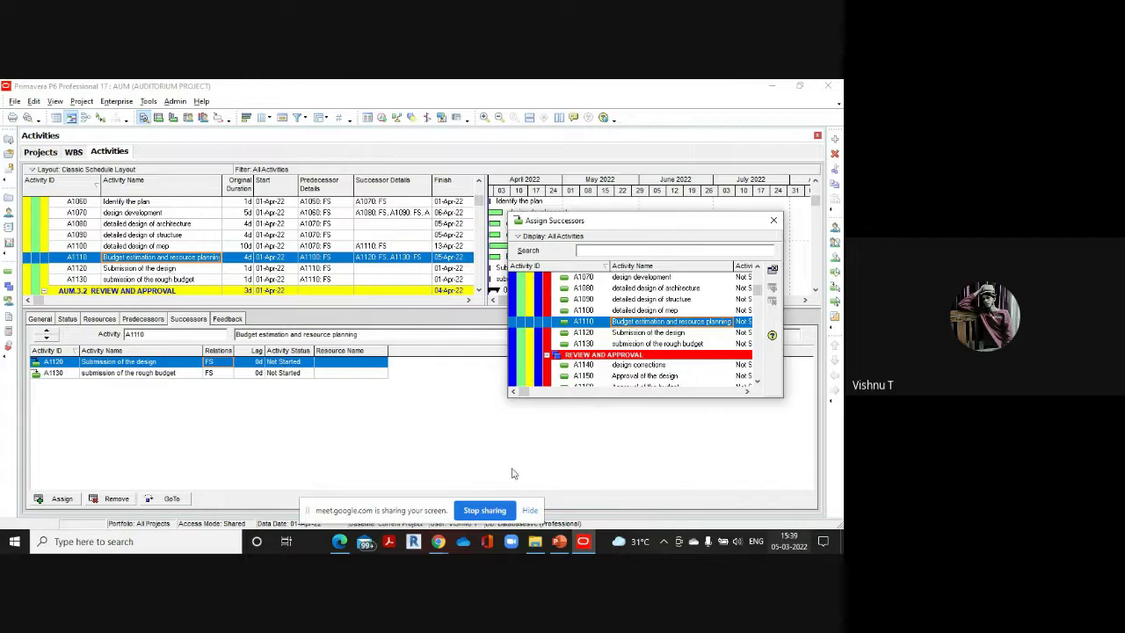
Compare the reference schedule PDF with P6 and select A1130 submission of the rough budget
mouse_move(340, 543)
click(342, 492)
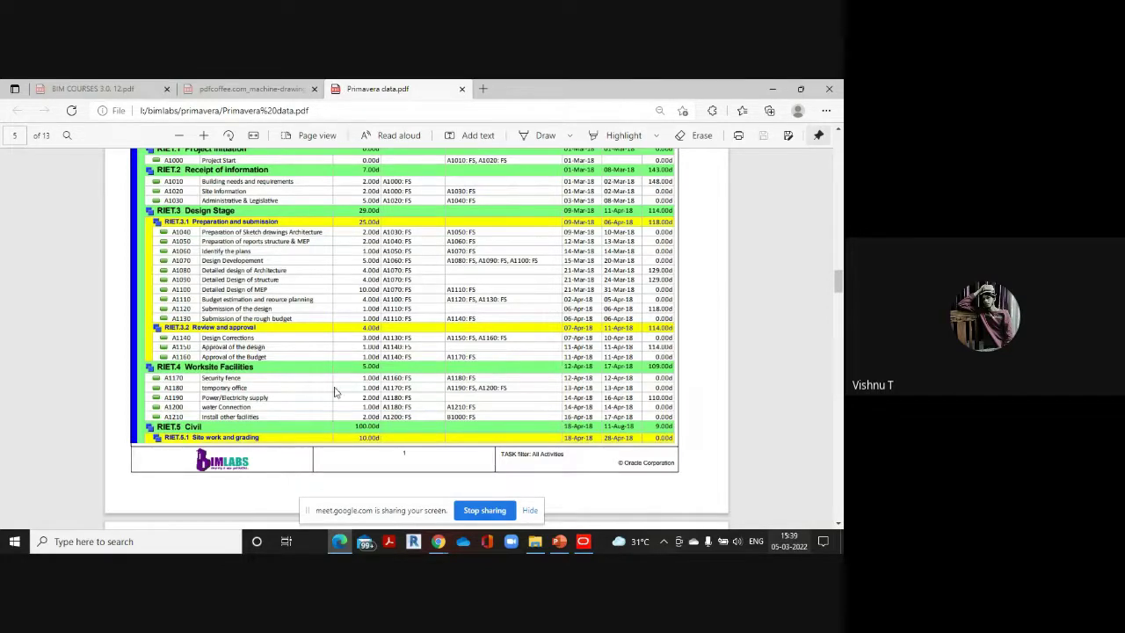
click(585, 541)
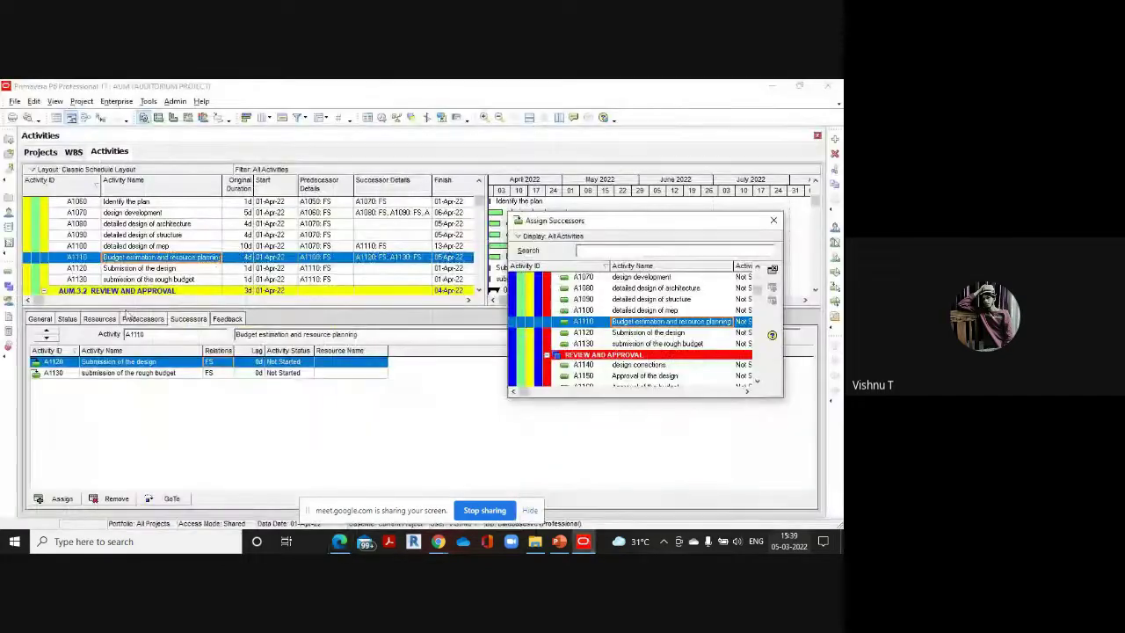
click(147, 279)
scroll(677, 343, down, 1)
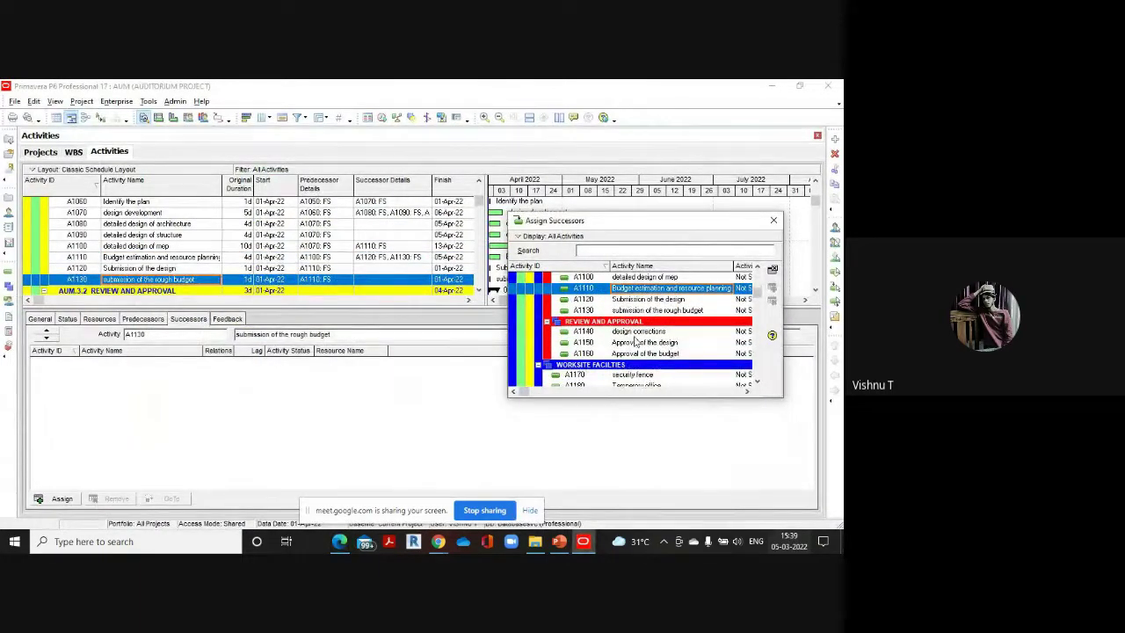
scroll(668, 337, down, 1)
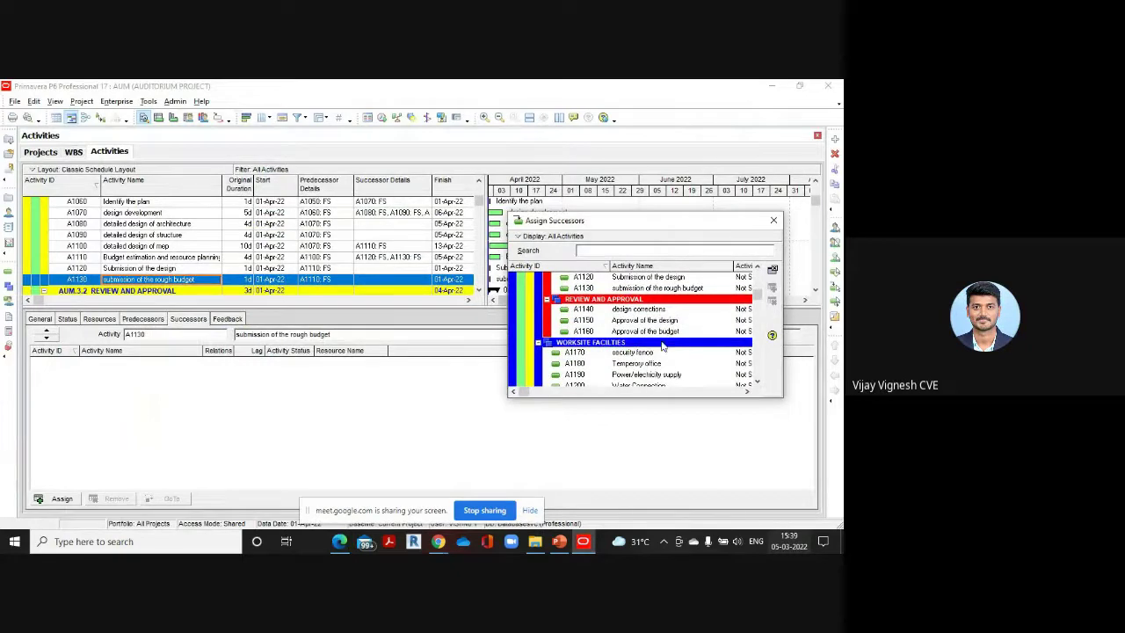
mouse_move(339, 541)
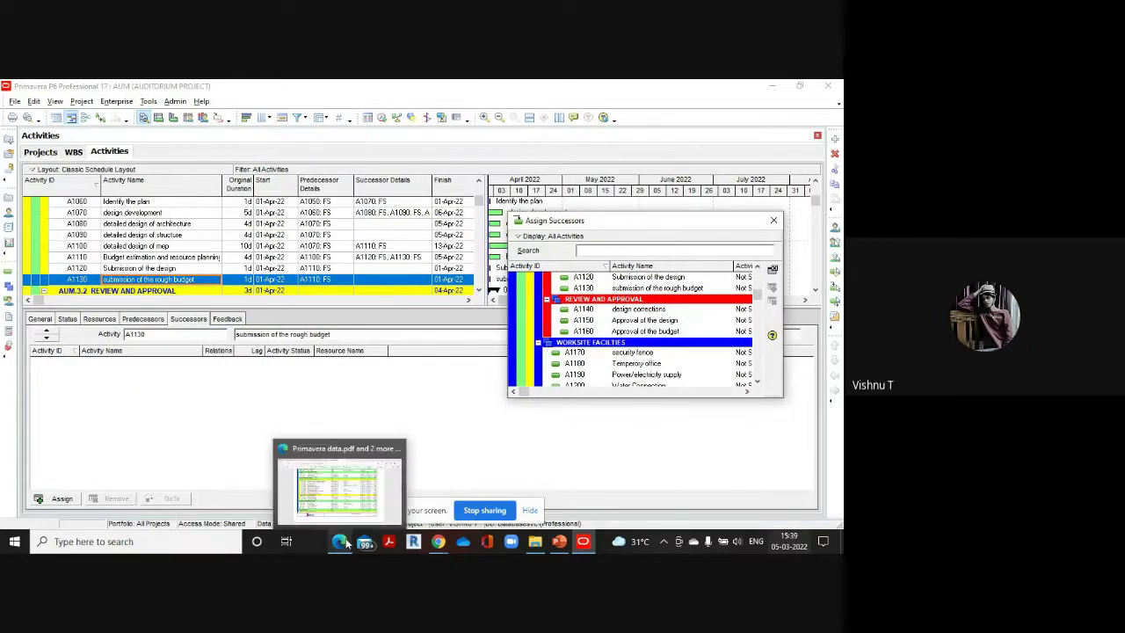
click(347, 474)
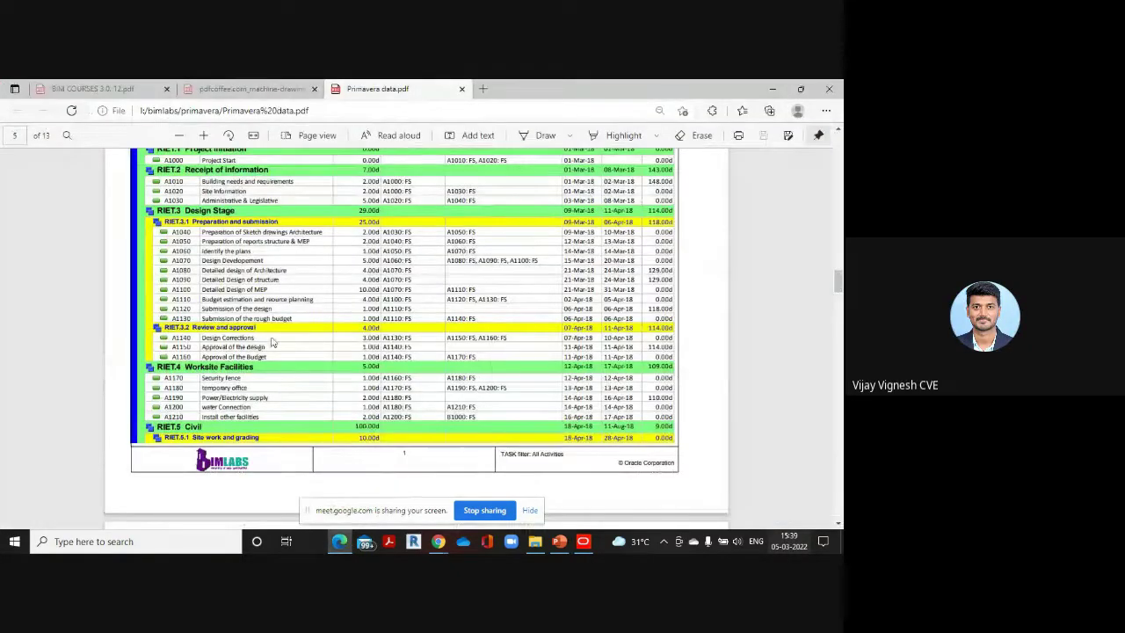
mouse_move(582, 541)
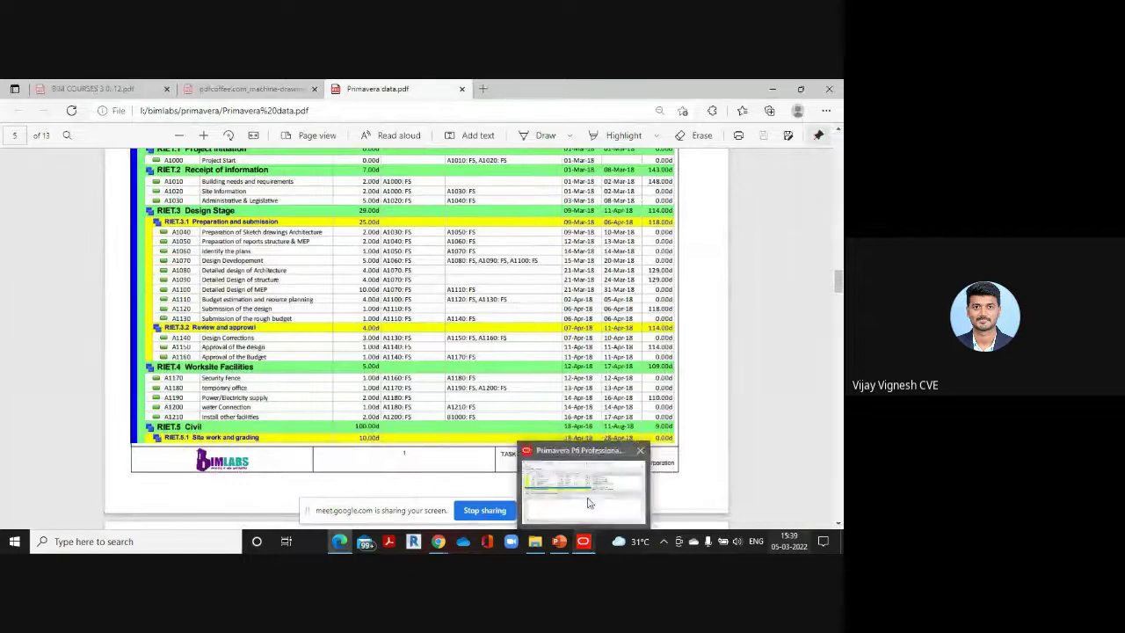
click(585, 479)
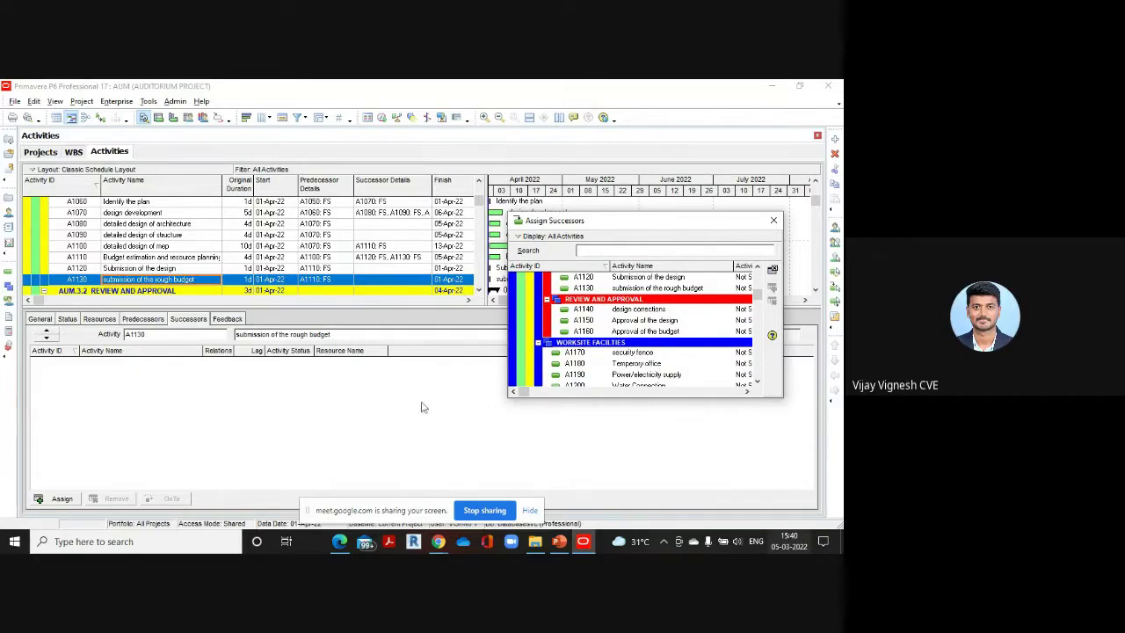
scroll(378, 254, down, 2)
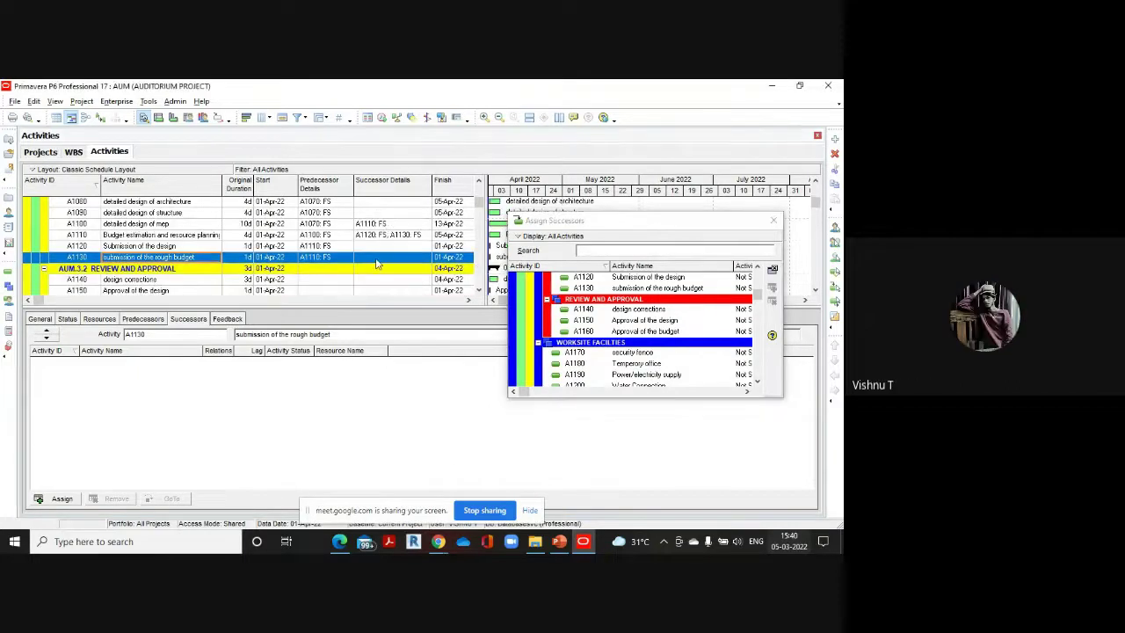
scroll(369, 261, down, 1)
scroll(367, 261, up, 2)
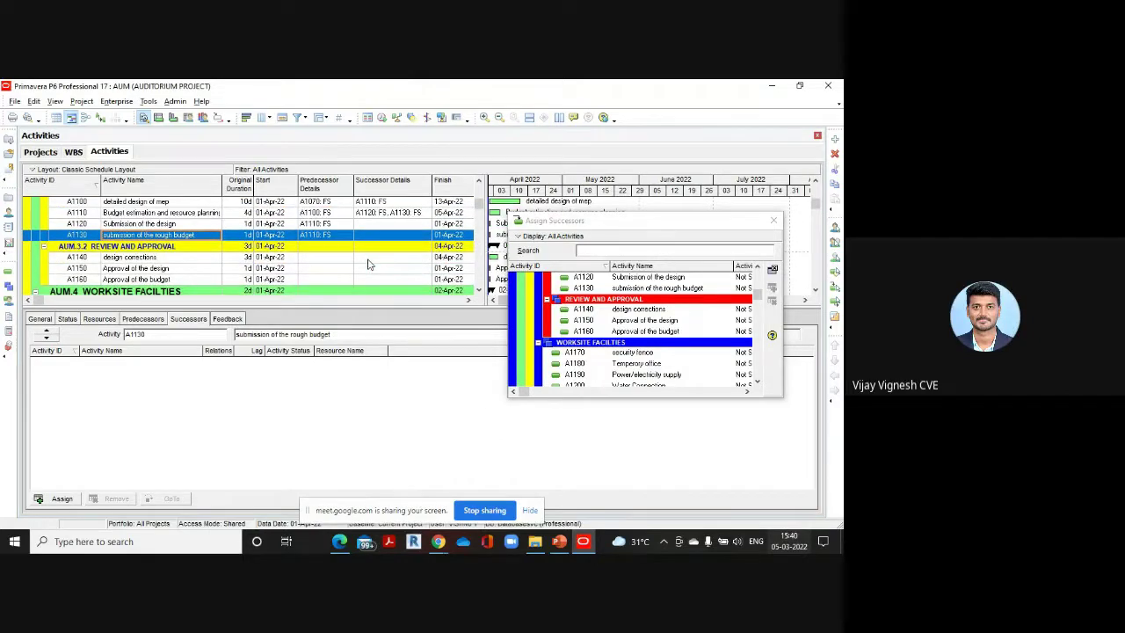
Recheck the reference PDF for the rough-budget and design-corrections links
mouse_move(339, 540)
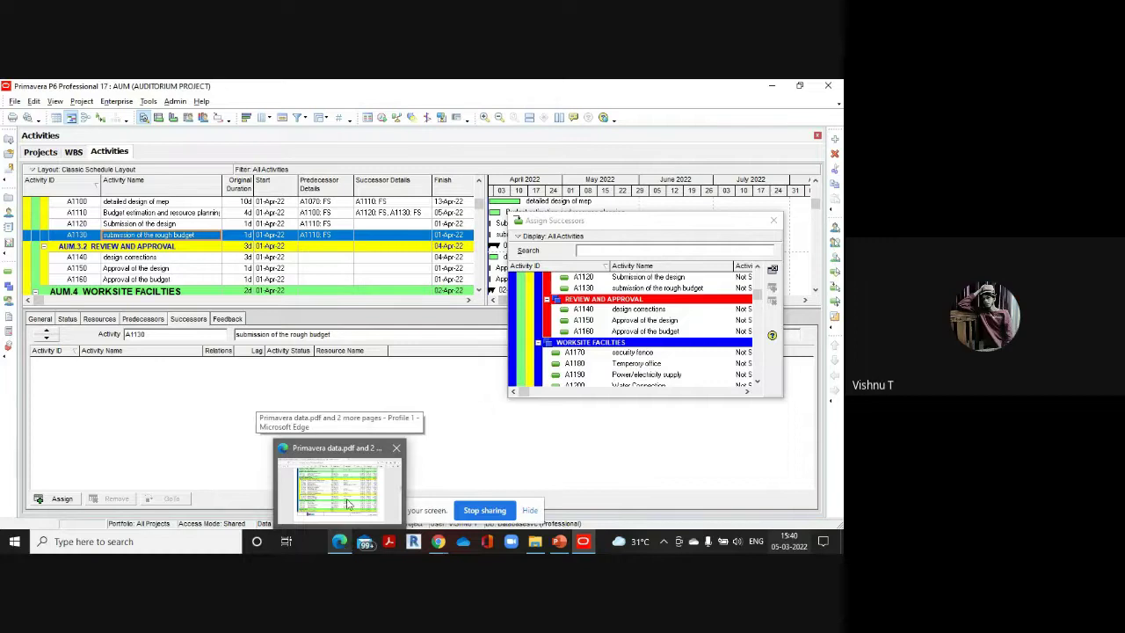
click(347, 502)
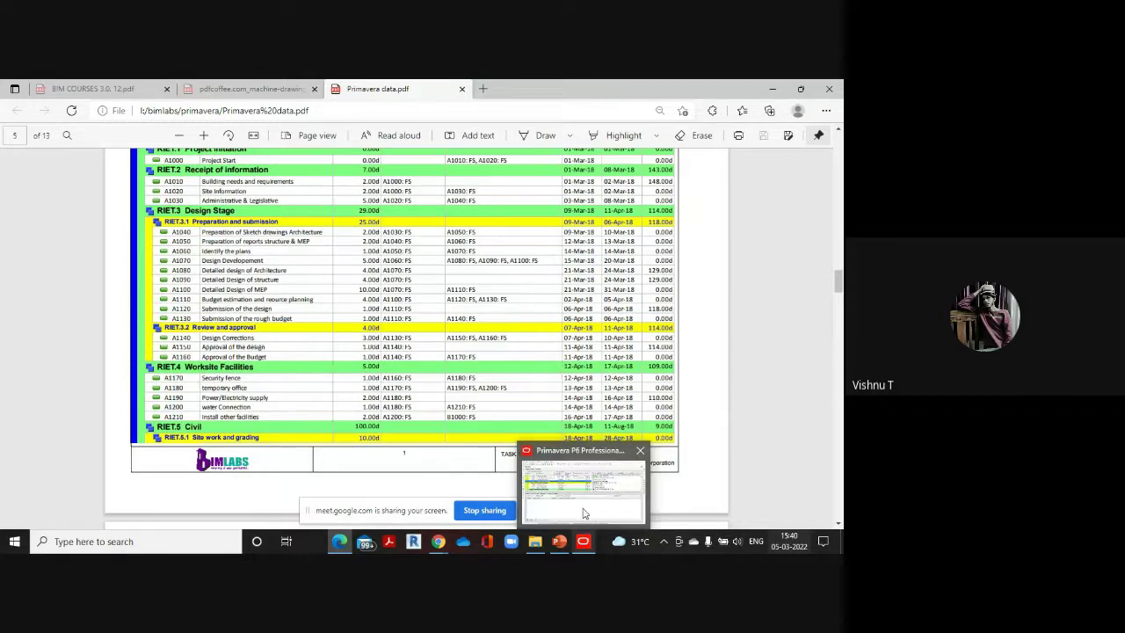
click(581, 514)
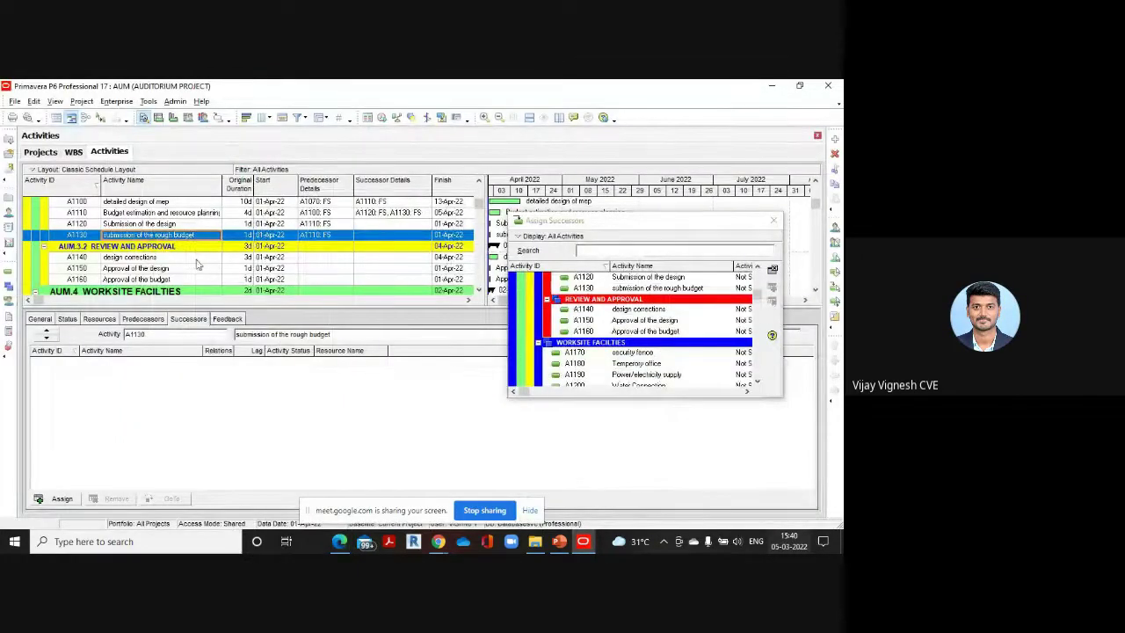
scroll(195, 264, up, 1)
scroll(197, 269, down, 1)
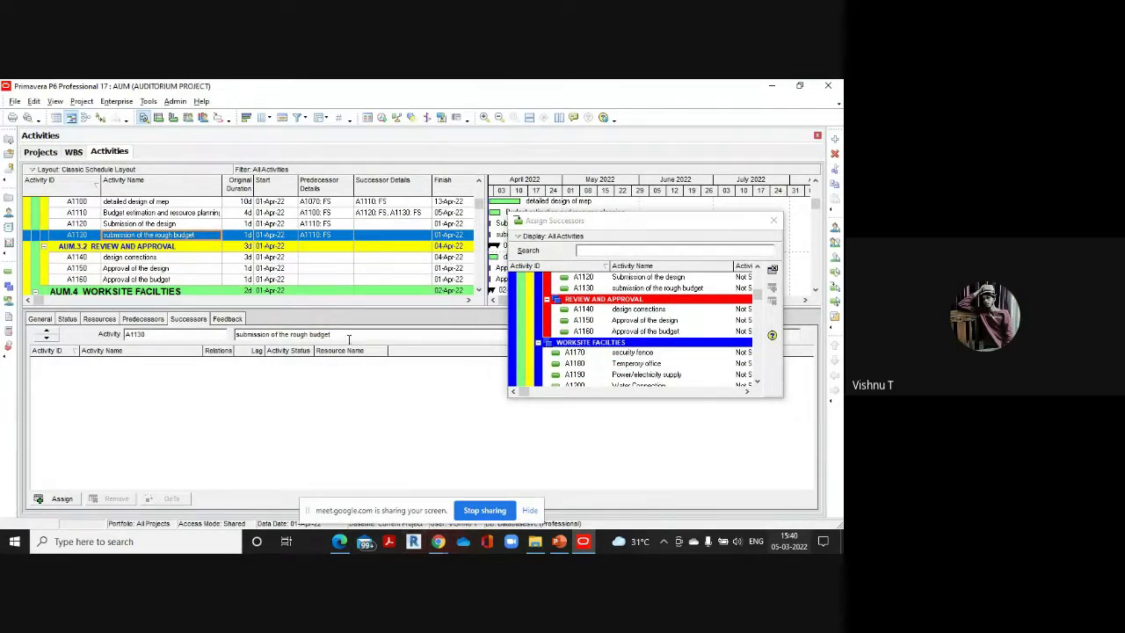
scroll(377, 263, up, 2)
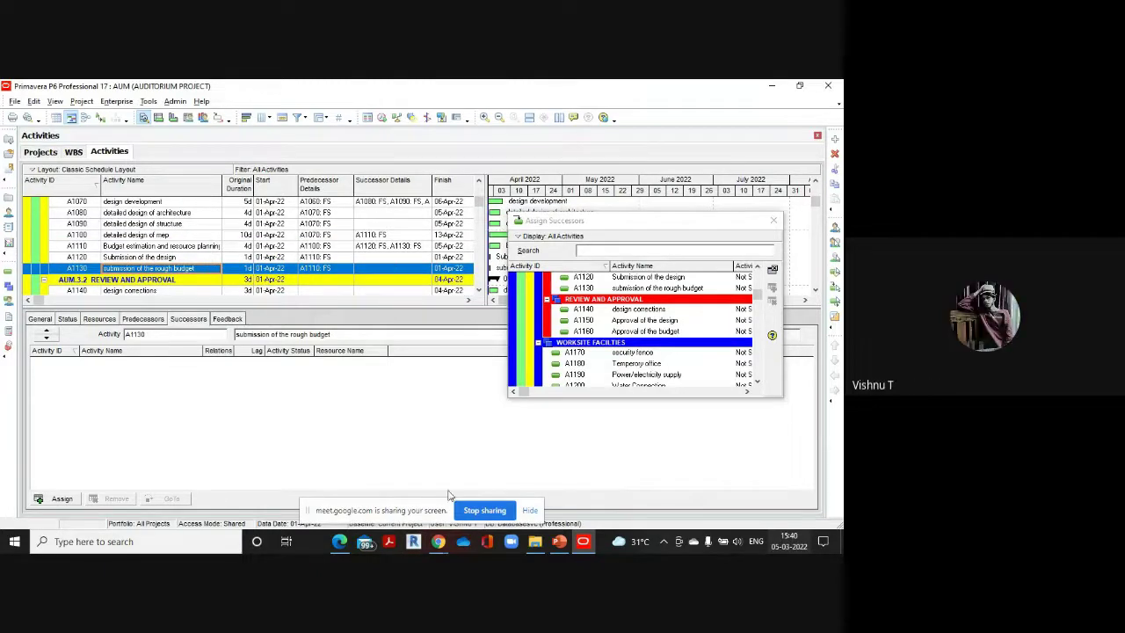
mouse_move(340, 540)
click(349, 504)
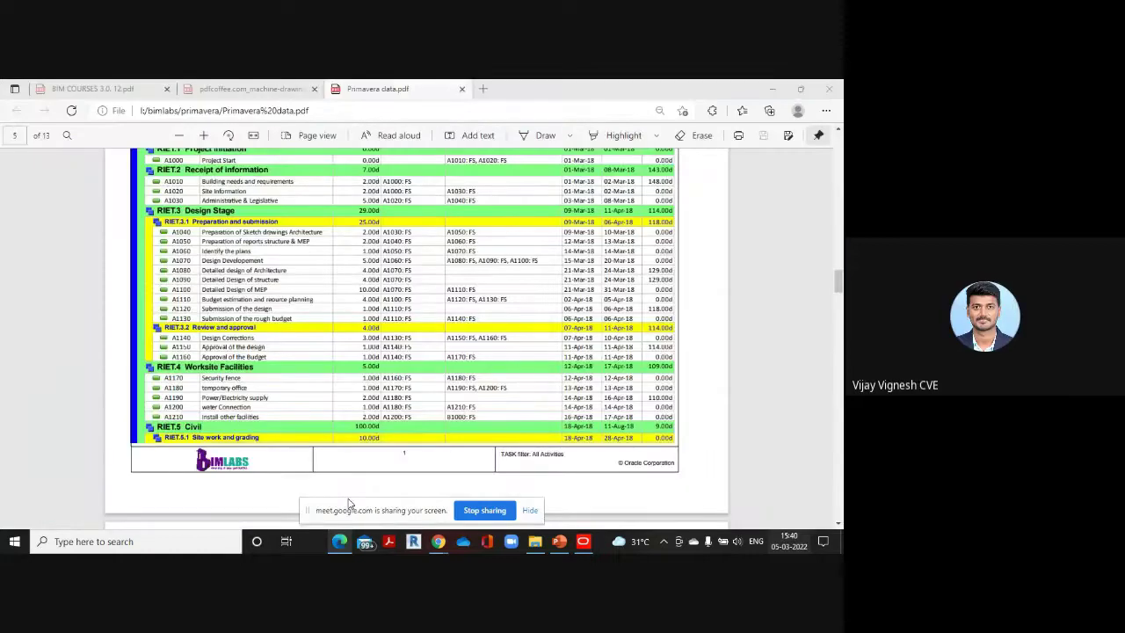
scroll(299, 422, up, 3)
scroll(237, 386, down, 1)
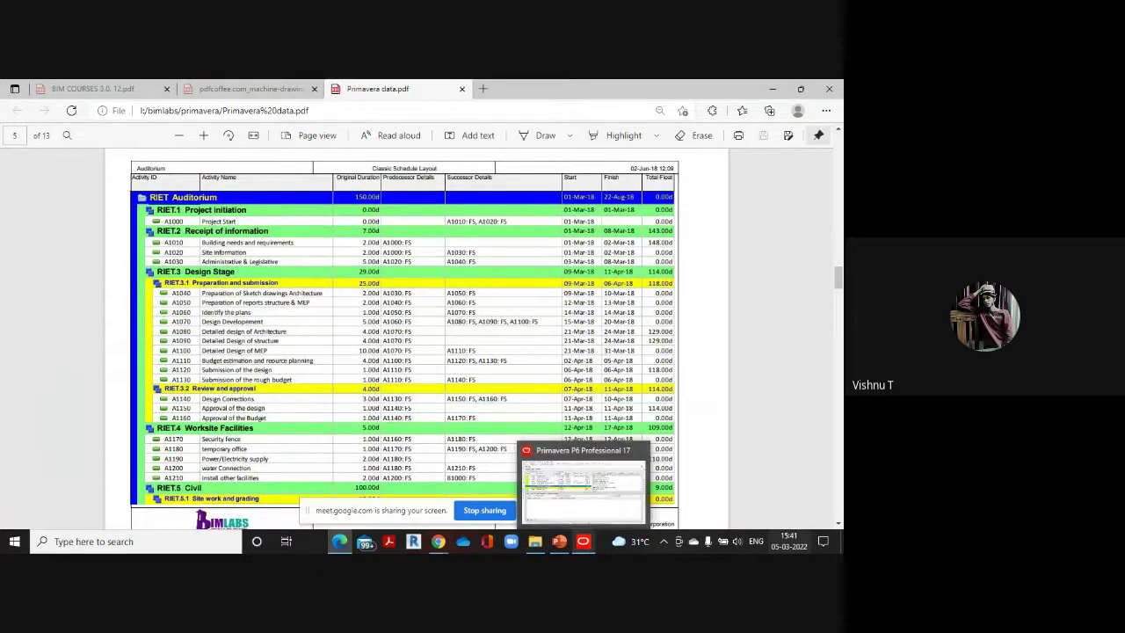
click(593, 490)
scroll(169, 283, down, 1)
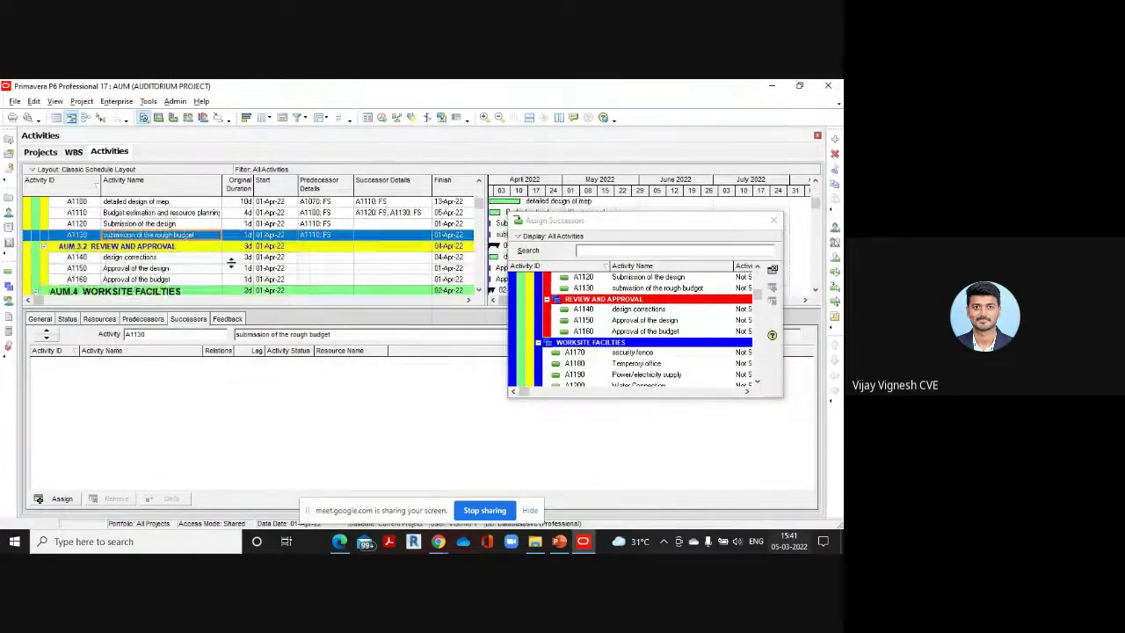
Make A1140 design corrections a finish-to-start successor of A1130 submission of the rough budget
click(162, 256)
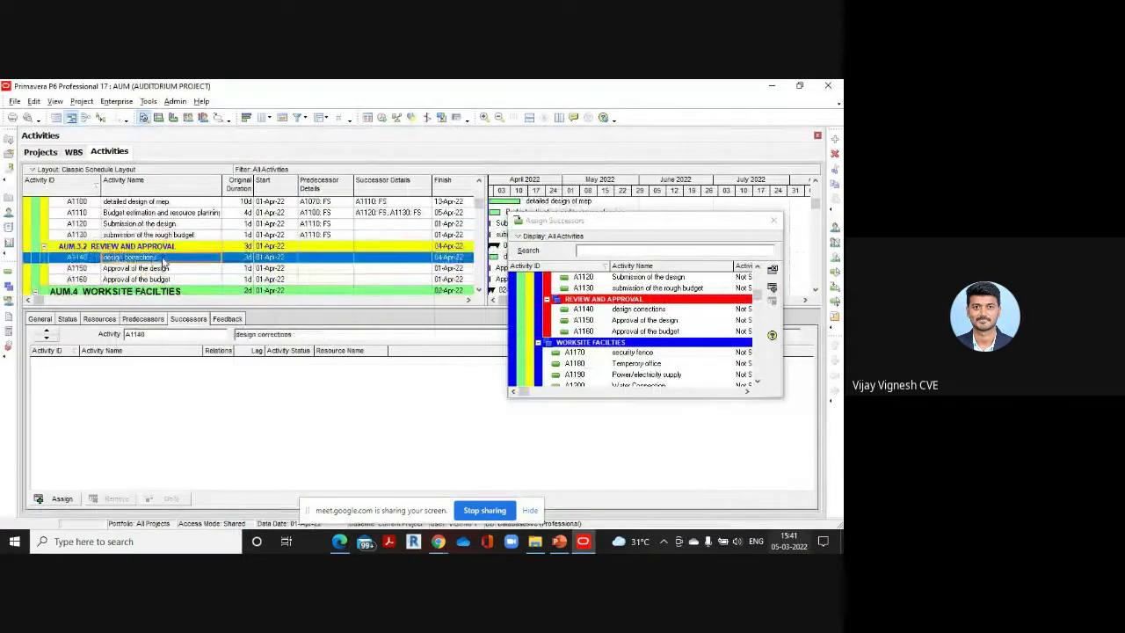
click(653, 311)
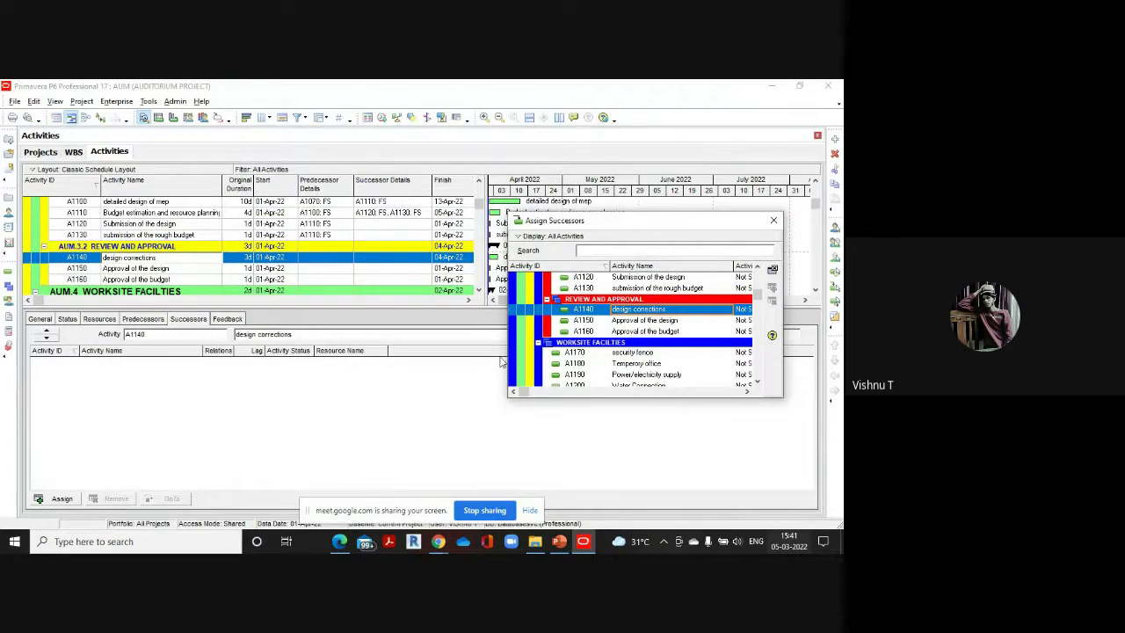
click(175, 237)
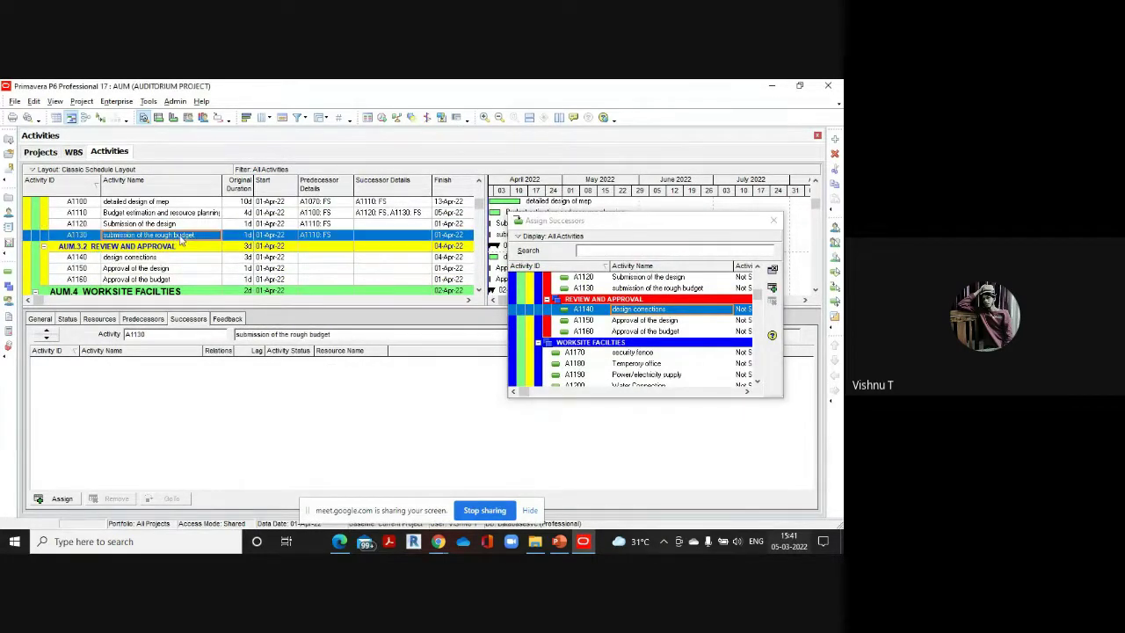
double_click(698, 313)
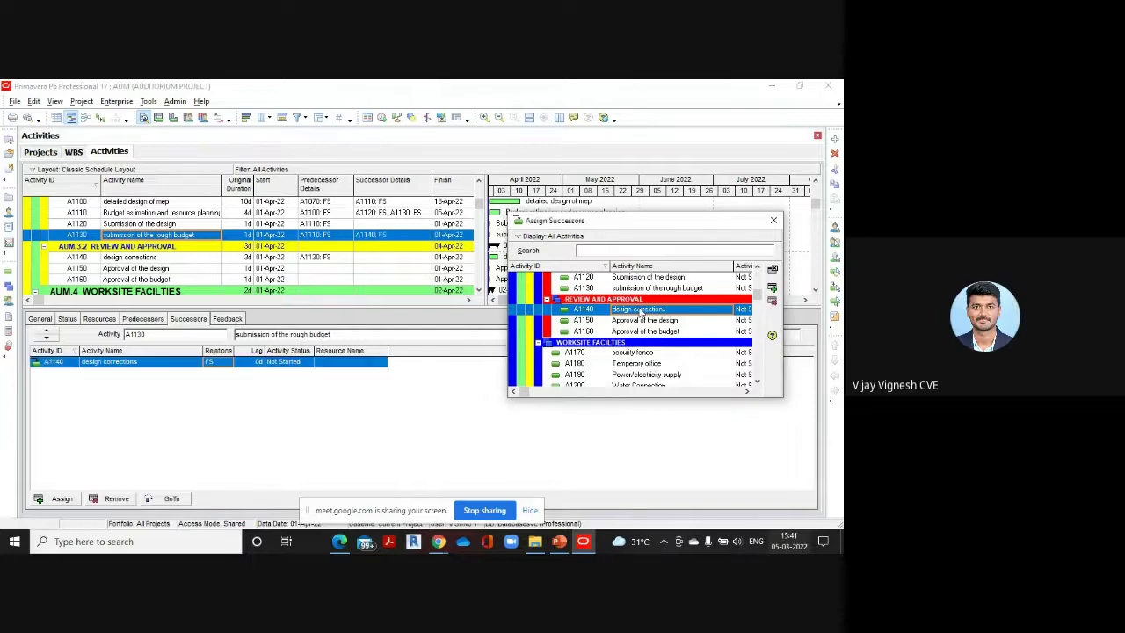
Give A1140 the successors Approval of the design (A1150) and Approval of the budget (A1160)
click(143, 258)
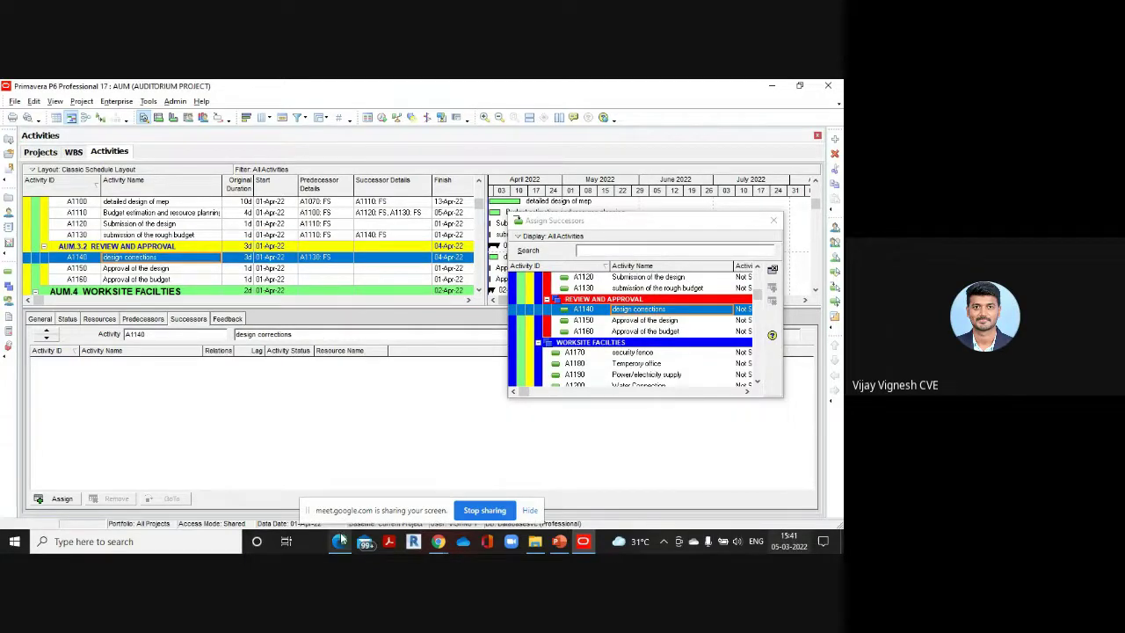
mouse_move(343, 542)
click(345, 492)
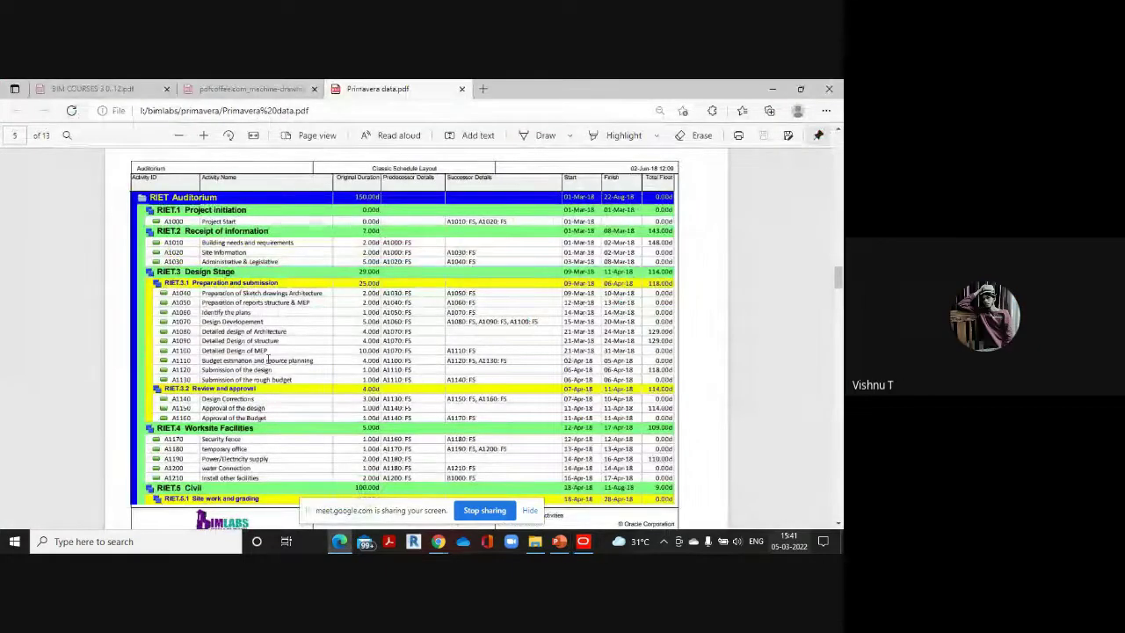
scroll(264, 342, down, 1)
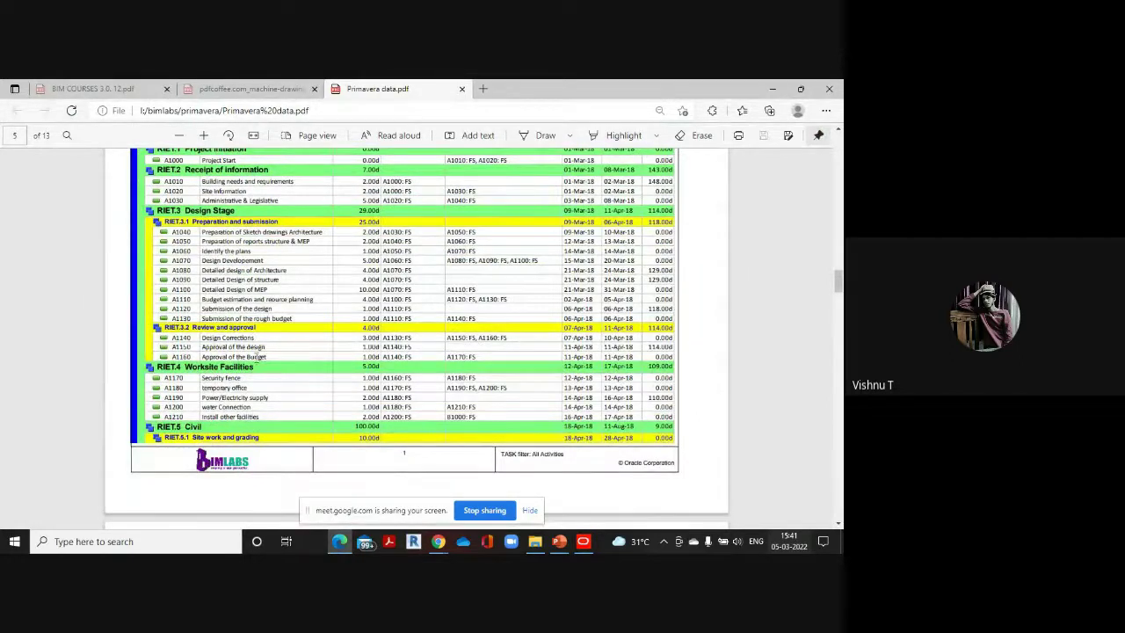
mouse_move(583, 541)
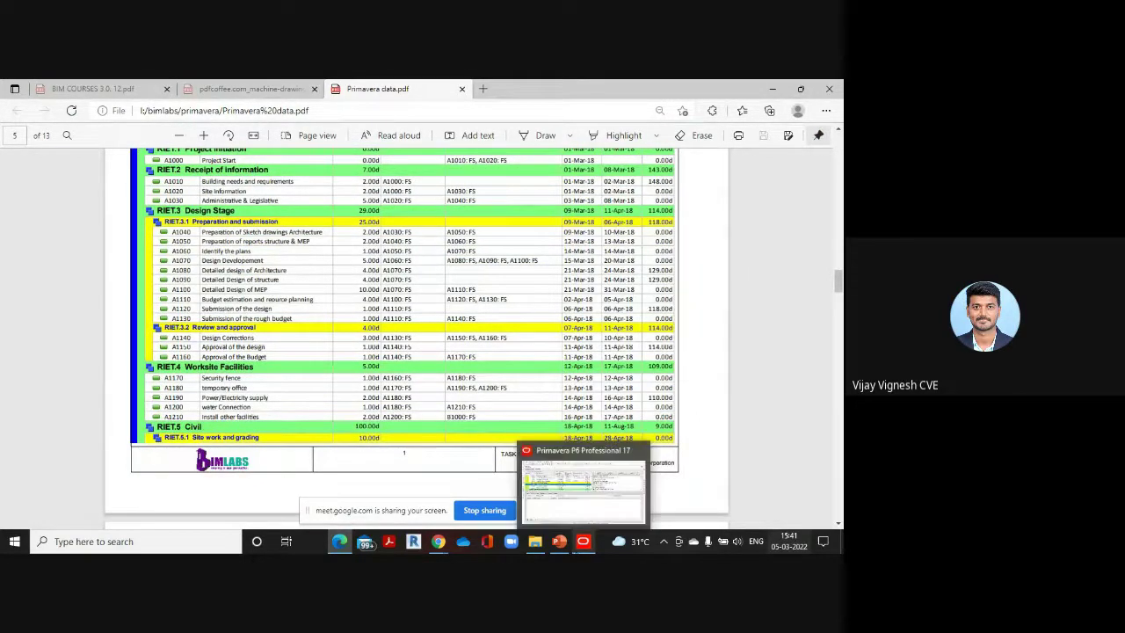
click(583, 481)
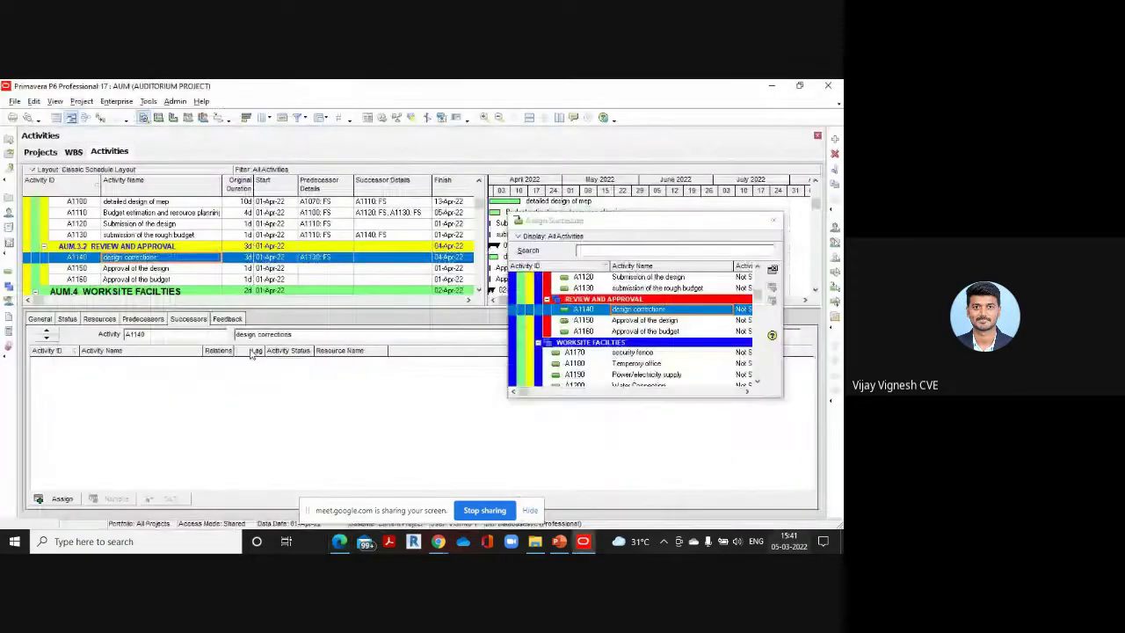
click(656, 321)
double_click(657, 322)
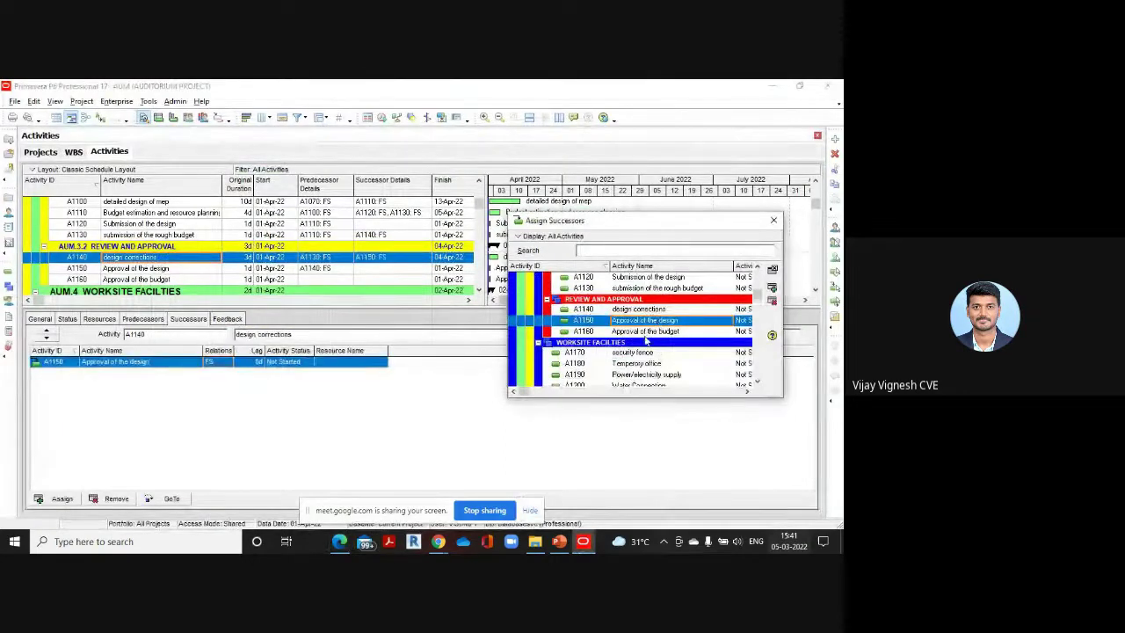
double_click(648, 333)
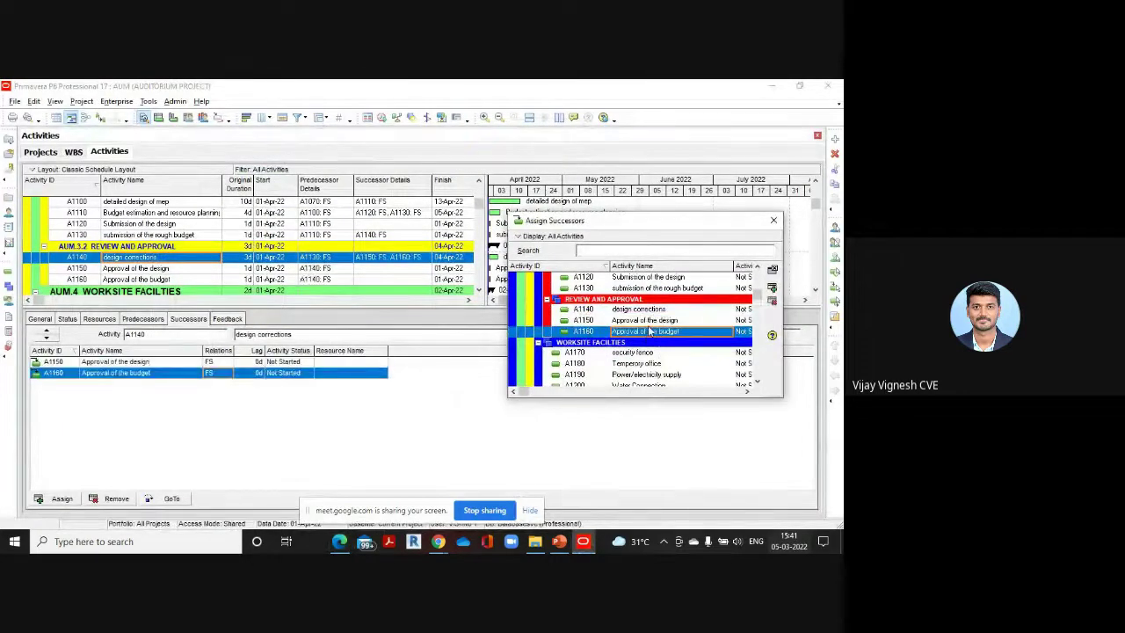
scroll(369, 306, down, 1)
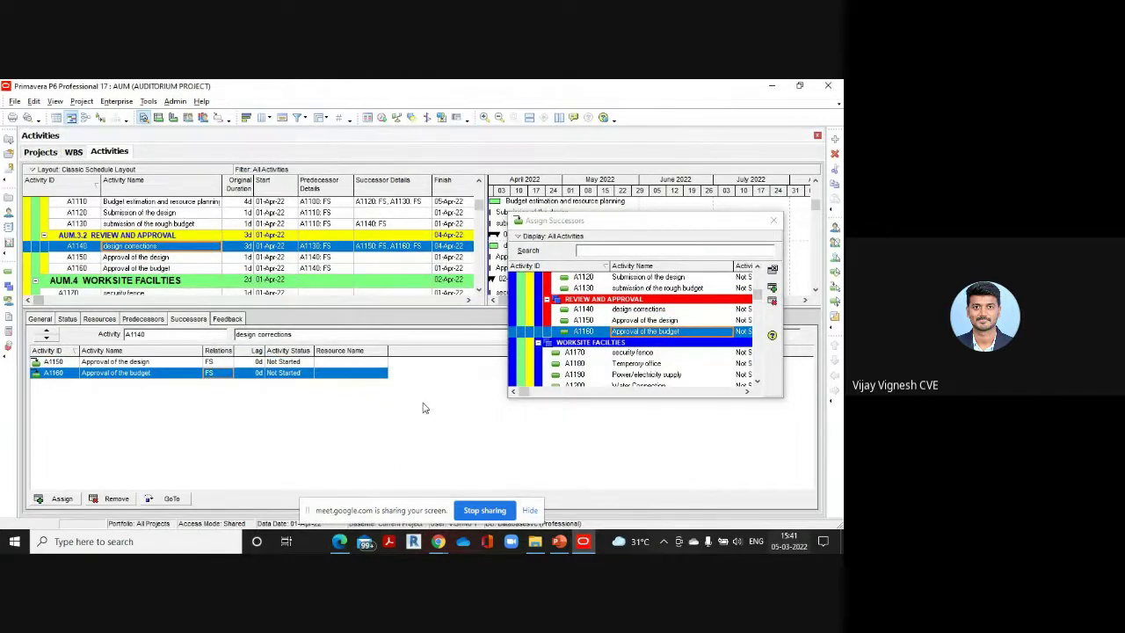
click(341, 541)
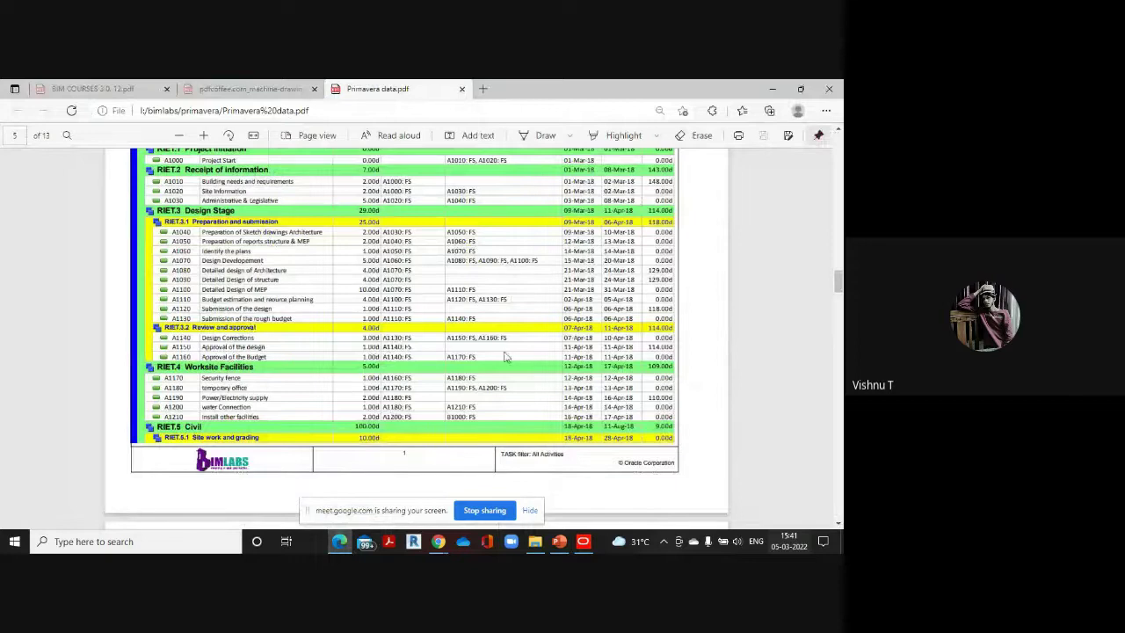
Link security fence A1170 as an FS successor of Approval of the budget A1160
scroll(475, 356, up, 2)
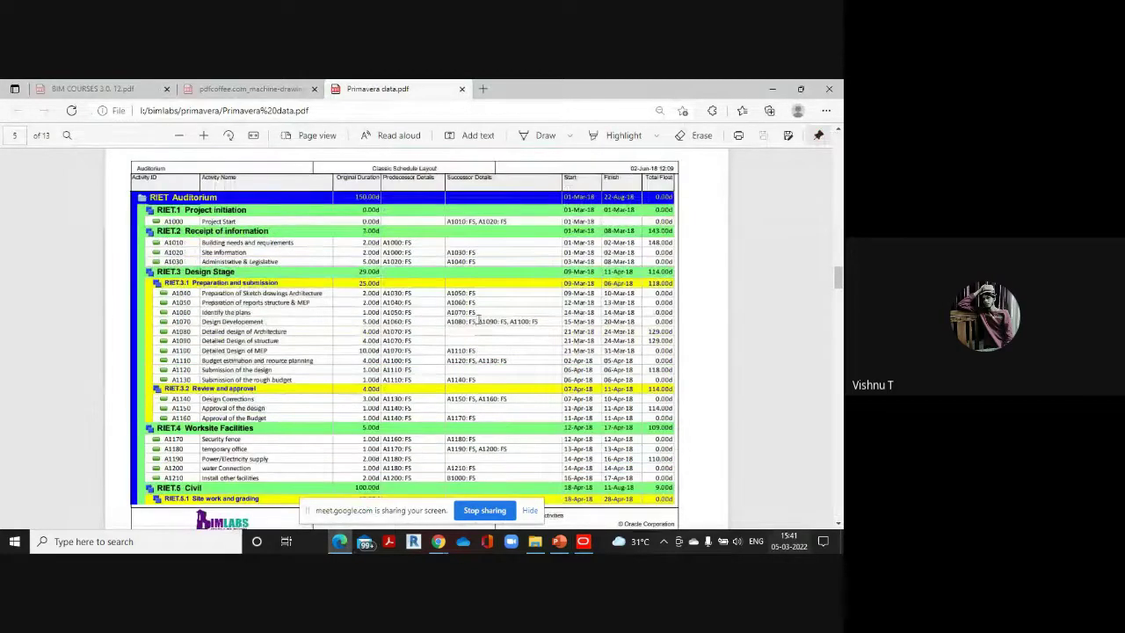
scroll(476, 356, down, 2)
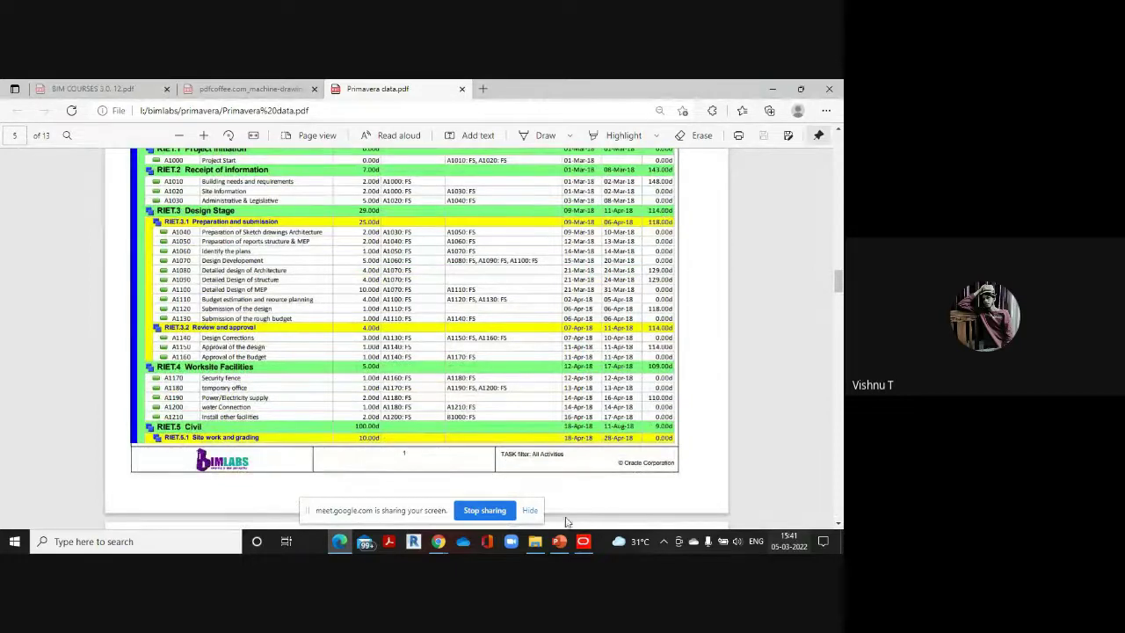
mouse_move(582, 540)
click(582, 492)
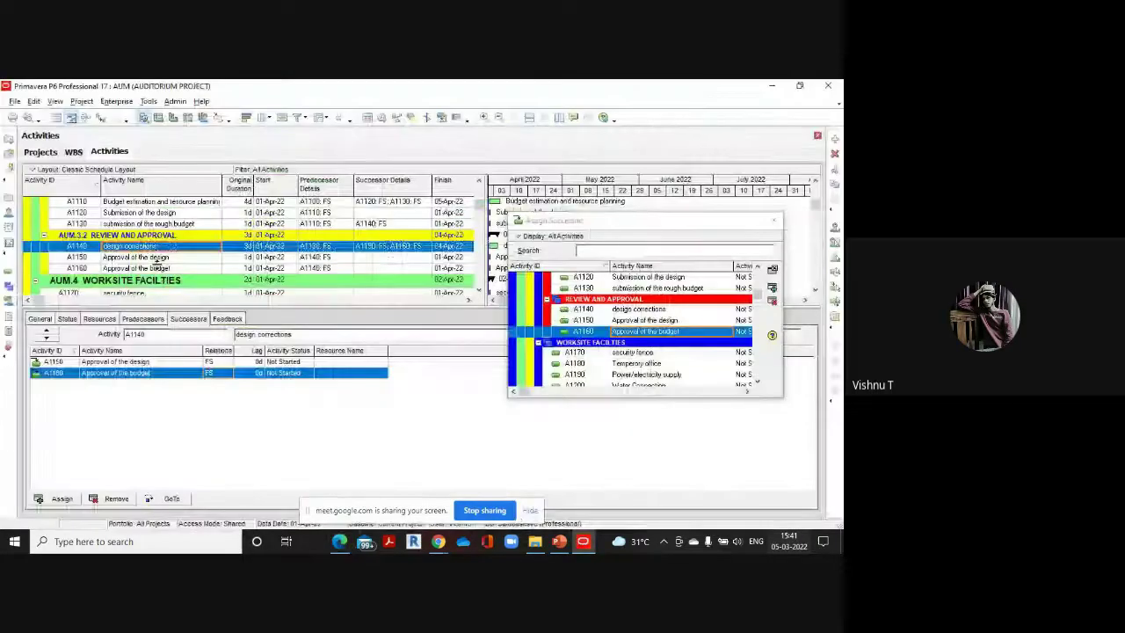
scroll(159, 259, down, 1)
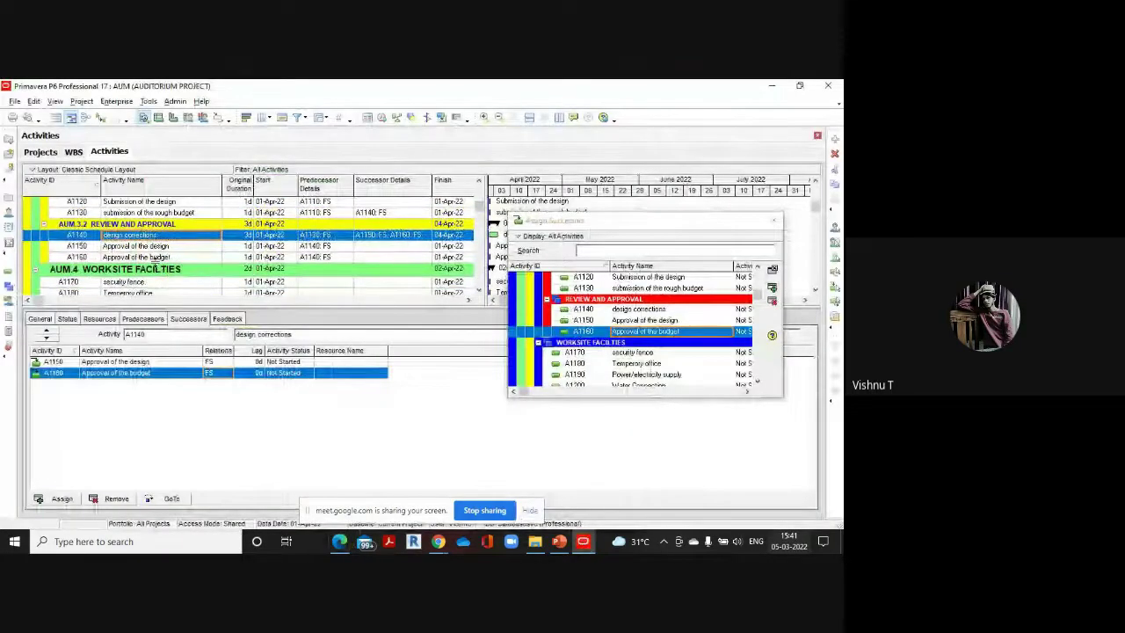
click(162, 257)
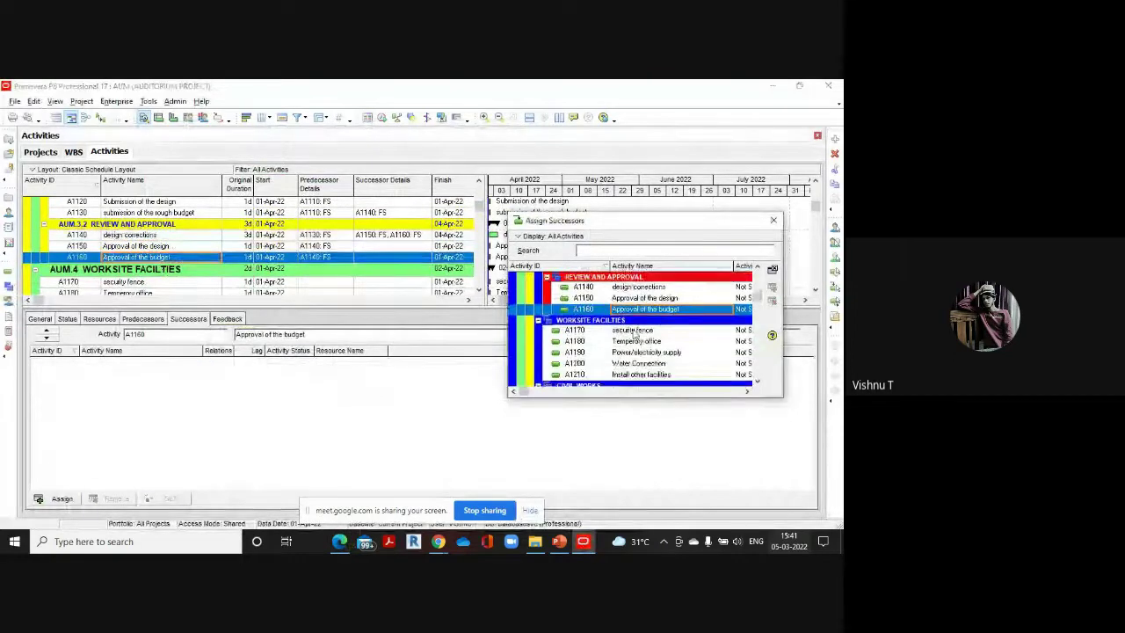
click(637, 332)
scroll(637, 332, down, 1)
click(646, 321)
double_click(646, 321)
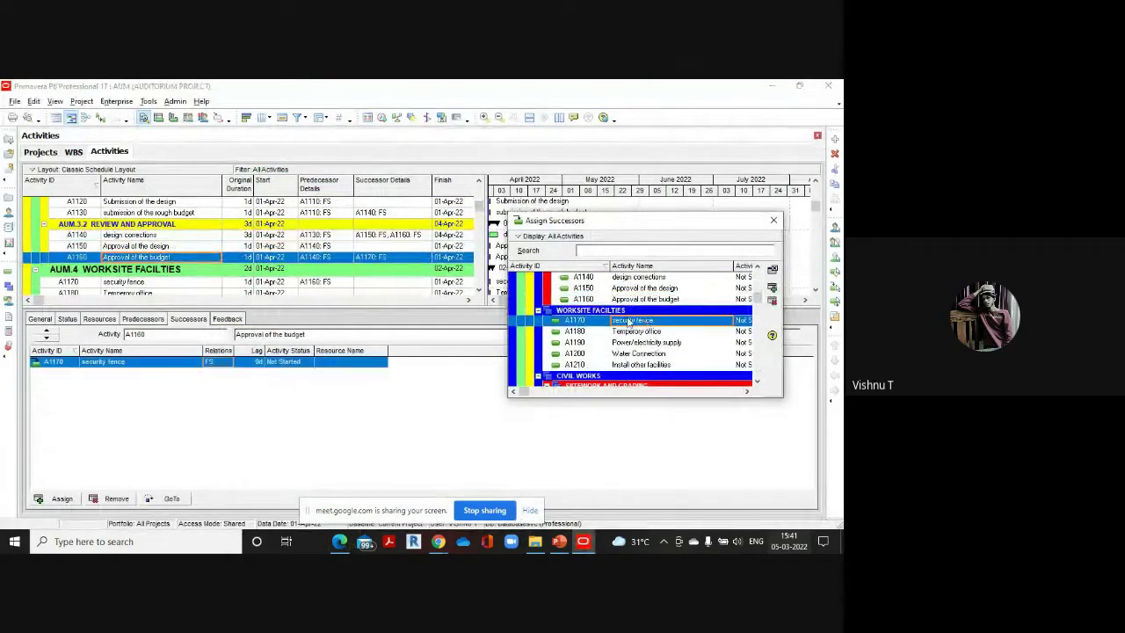
scroll(303, 255, down, 3)
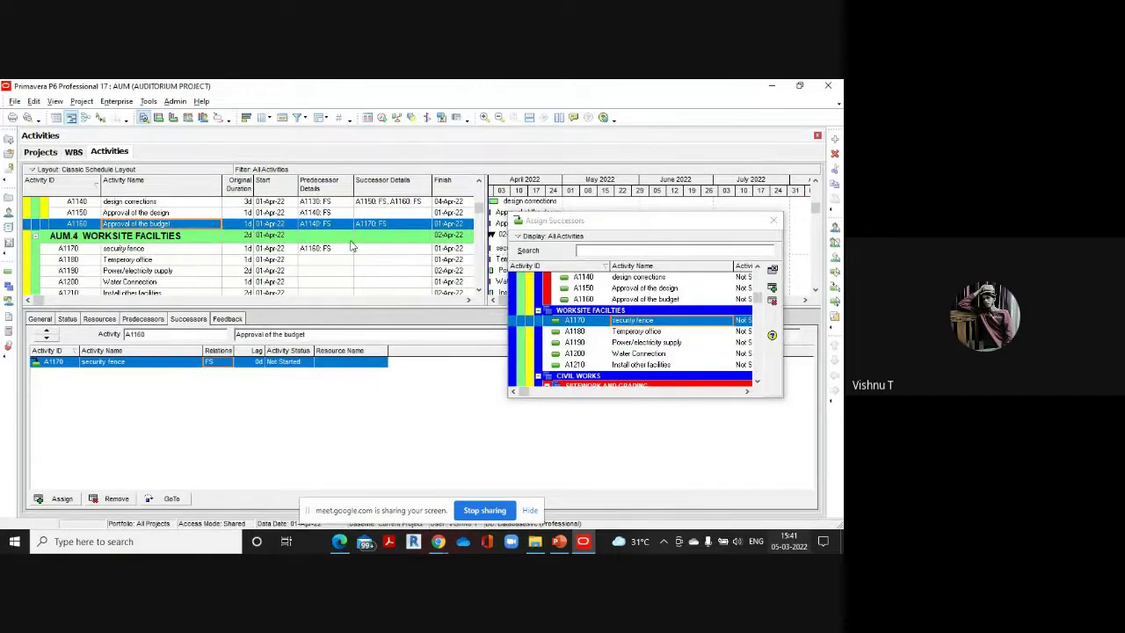
Look up the next links in the reference PDF and select security fence A1170
click(340, 540)
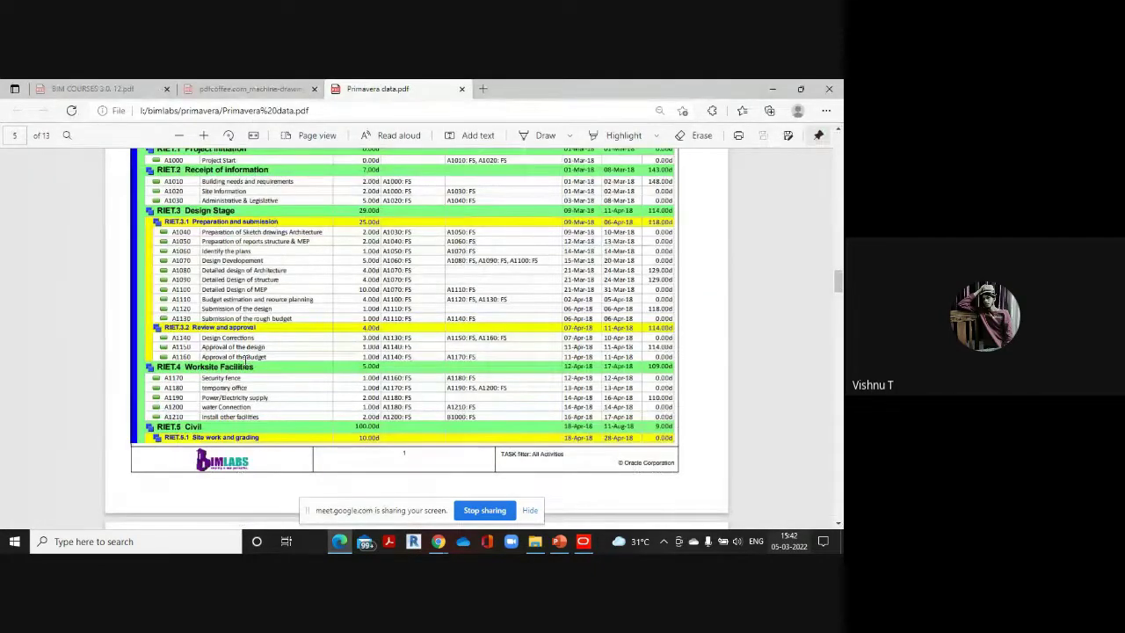
scroll(246, 359, down, 3)
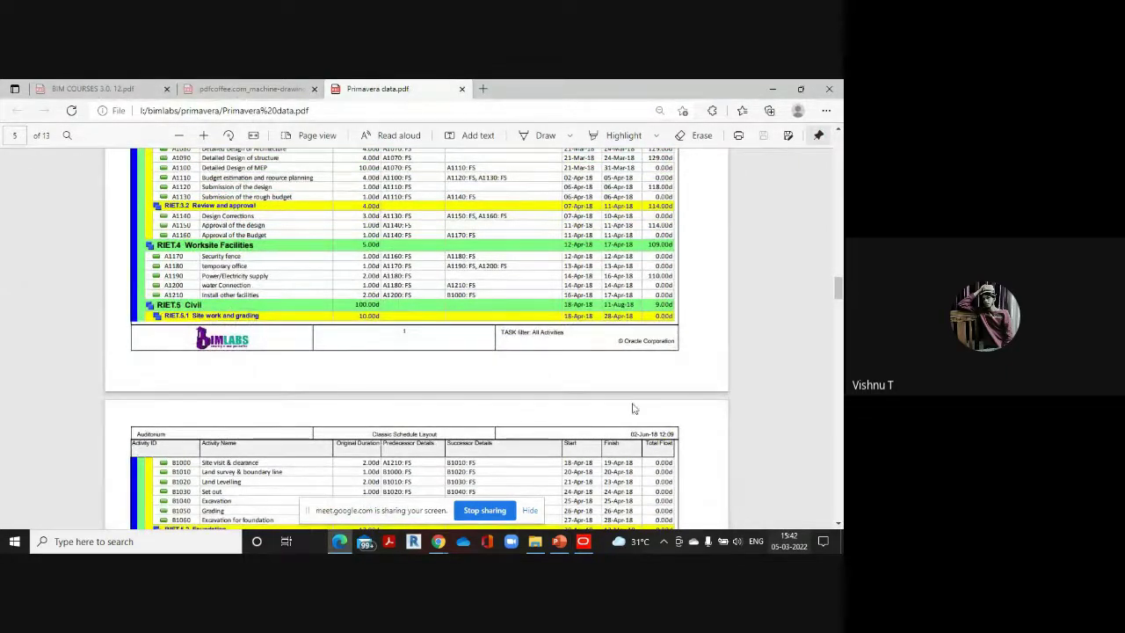
mouse_move(583, 542)
click(588, 489)
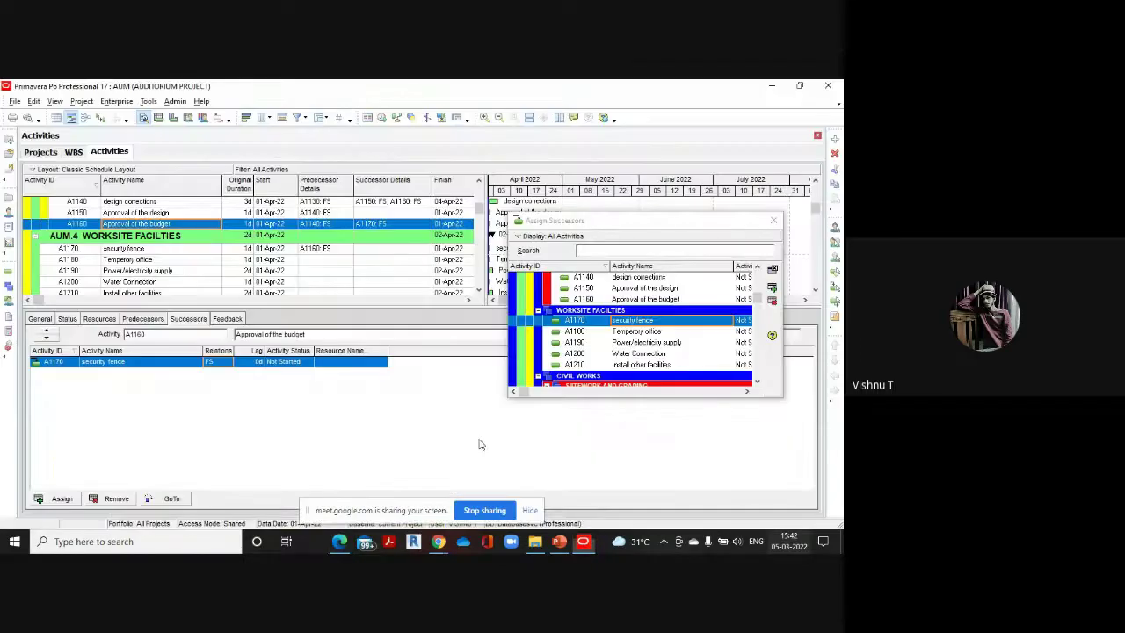
click(136, 250)
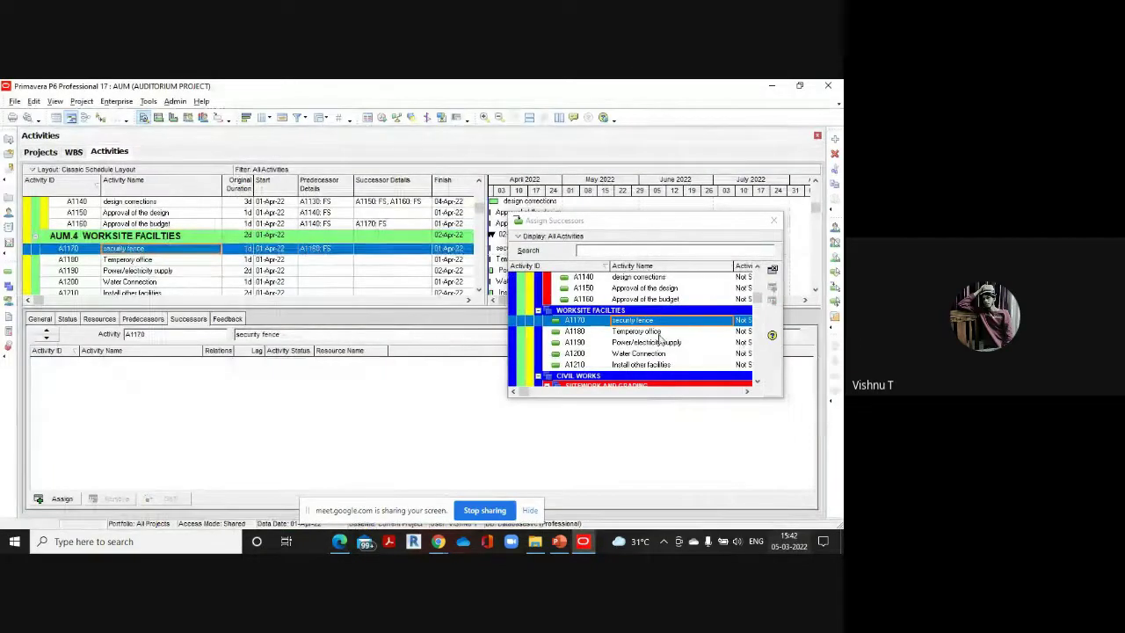
Make Temporary office A1180 a finish-to-start successor of security fence A1170
double_click(659, 334)
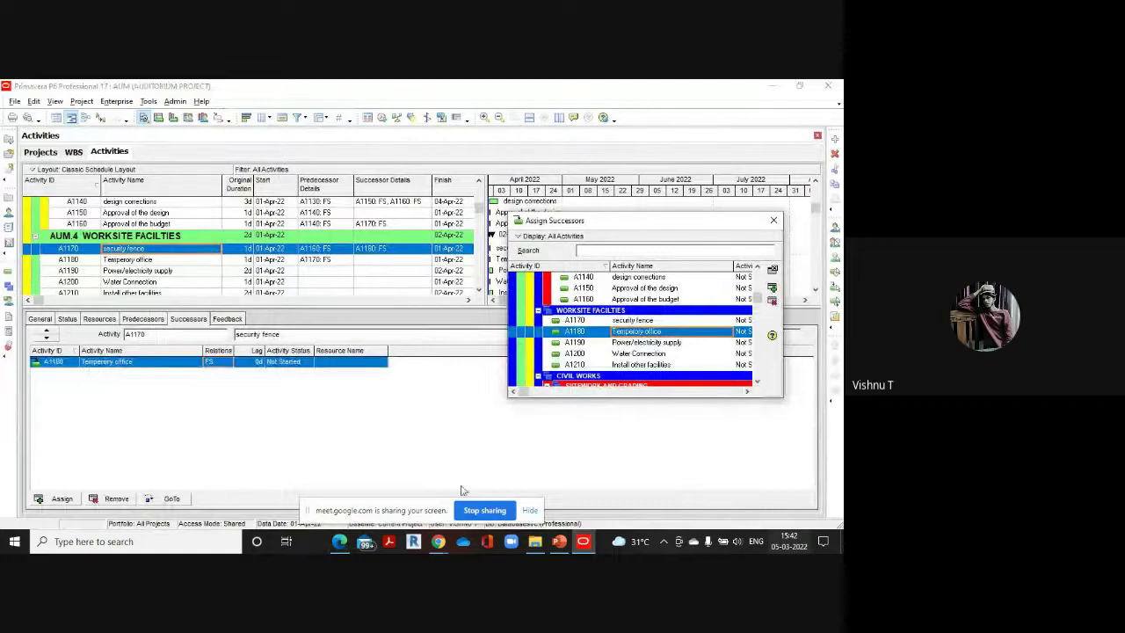
click(325, 423)
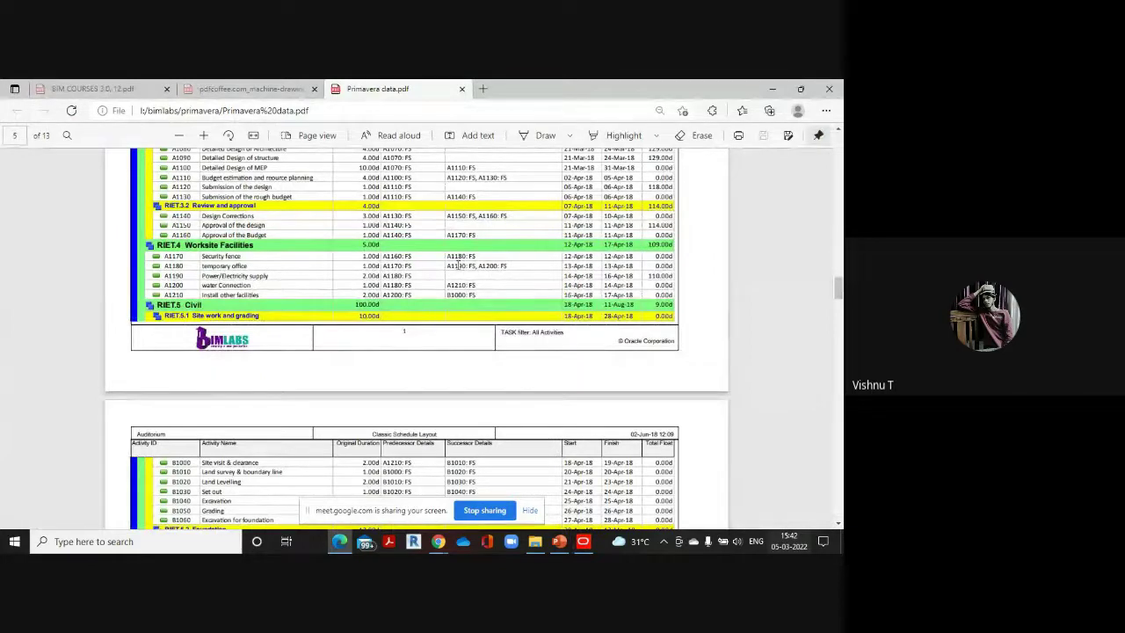
click(585, 541)
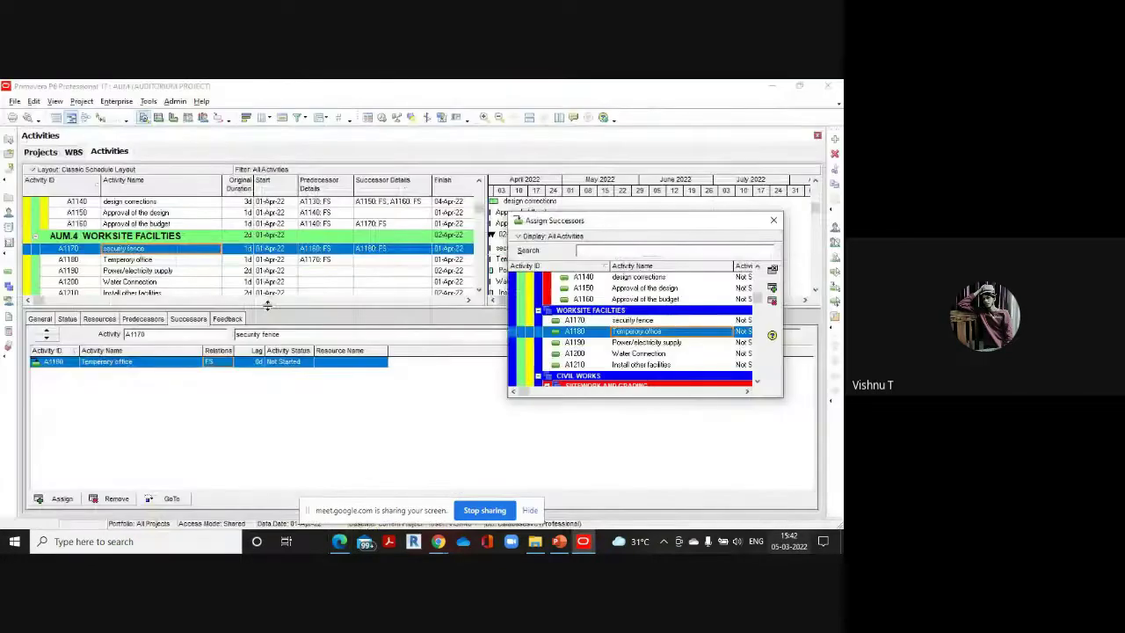
Give Temporary office A1180 successors Power/electricity supply A1190 and Water Connection A1200
click(133, 262)
scroll(659, 321, down, 1)
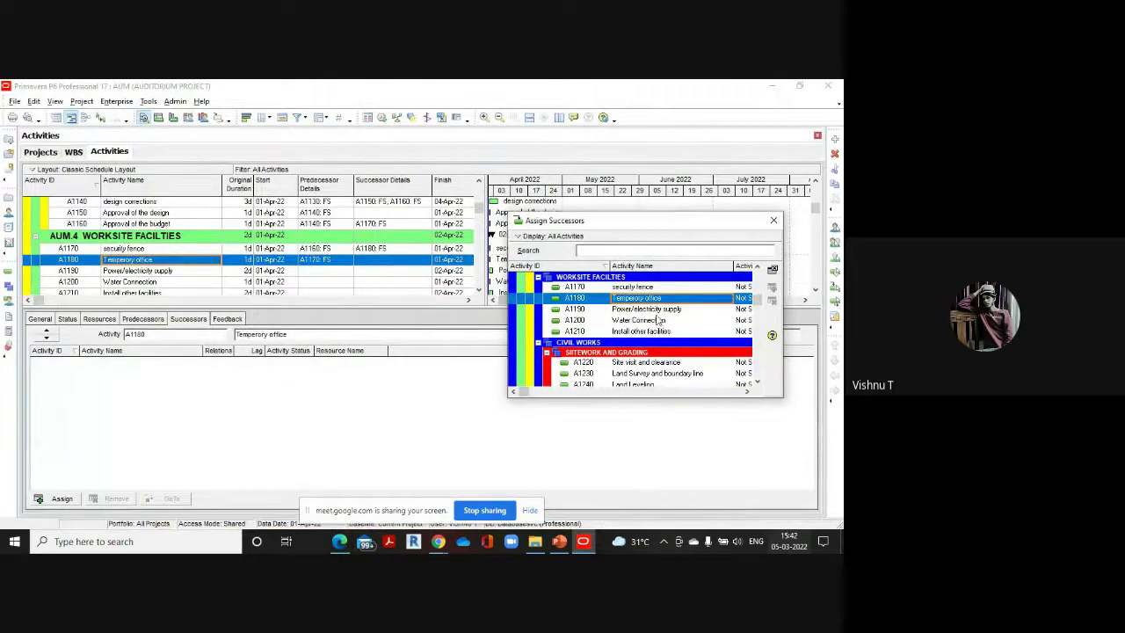
double_click(659, 309)
double_click(650, 321)
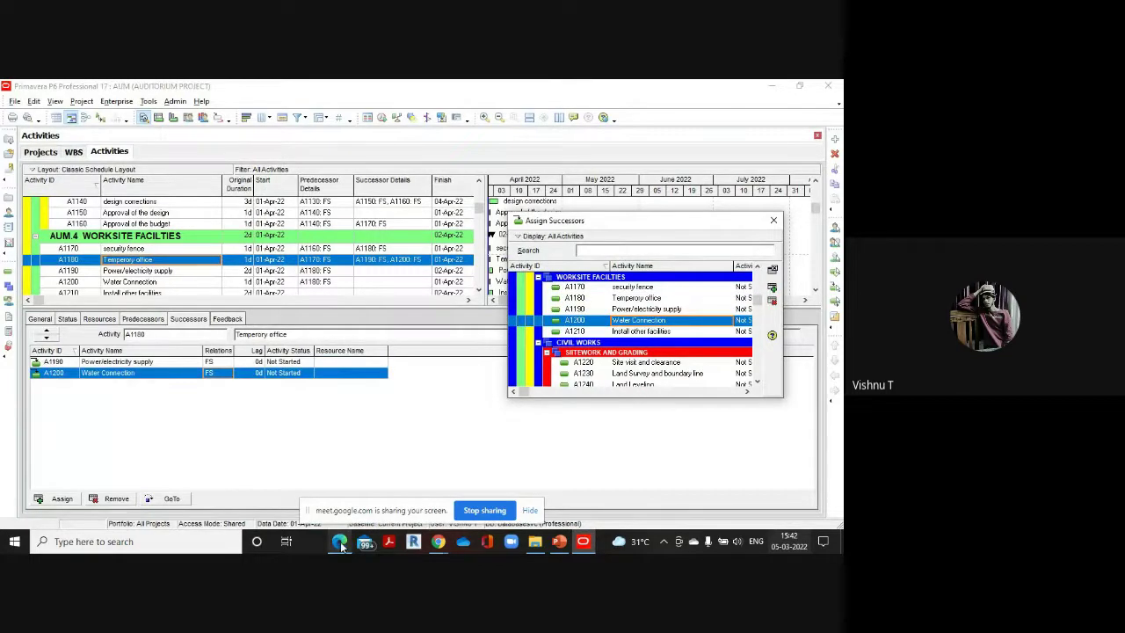
mouse_move(341, 540)
click(341, 496)
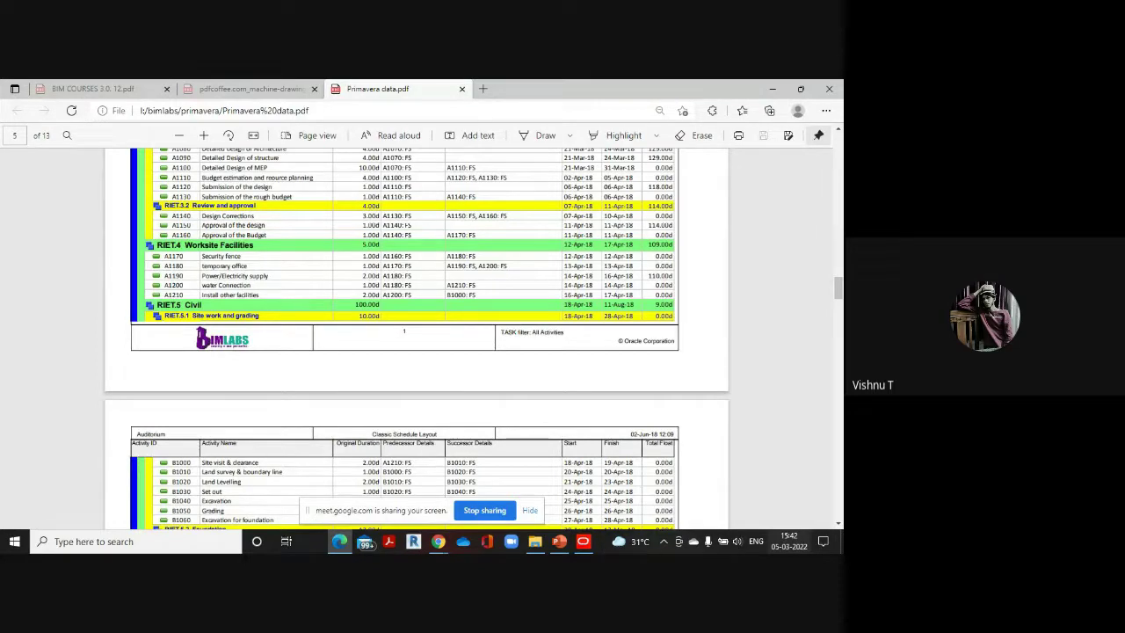
Make Install other facilities A1210 an FS successor of Water Connection A1200
click(582, 541)
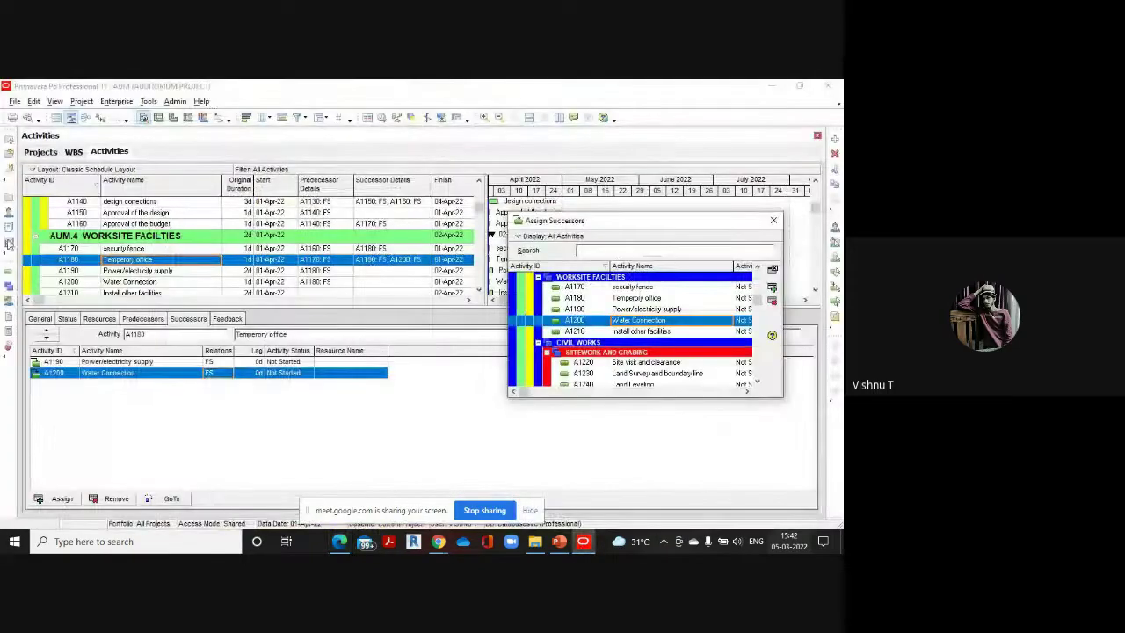
click(132, 282)
scroll(663, 303, down, 2)
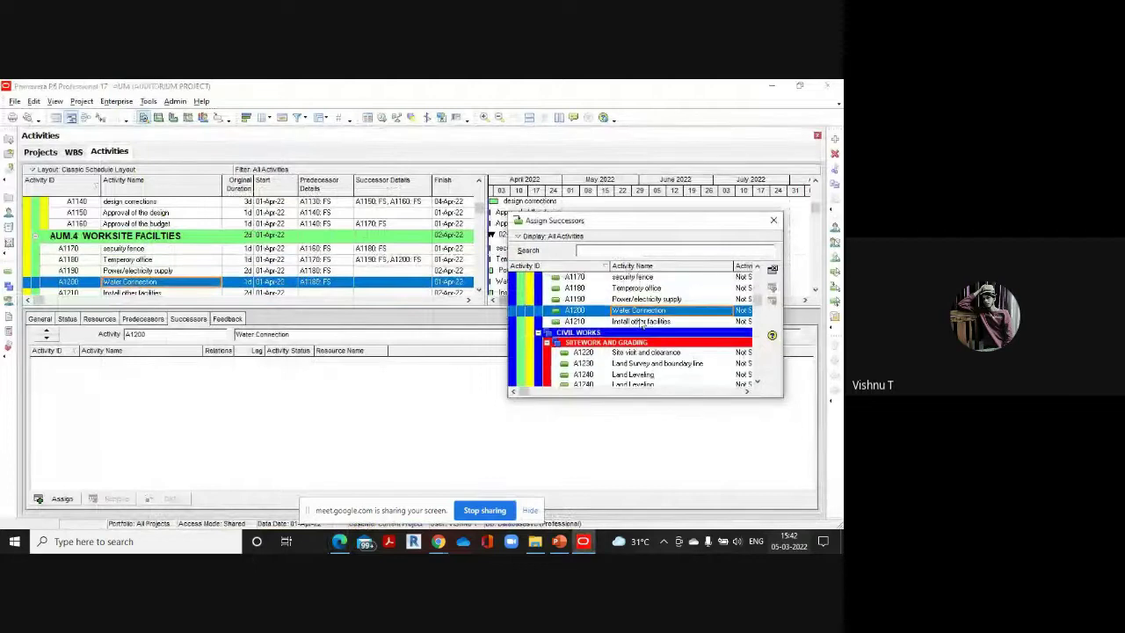
double_click(655, 300)
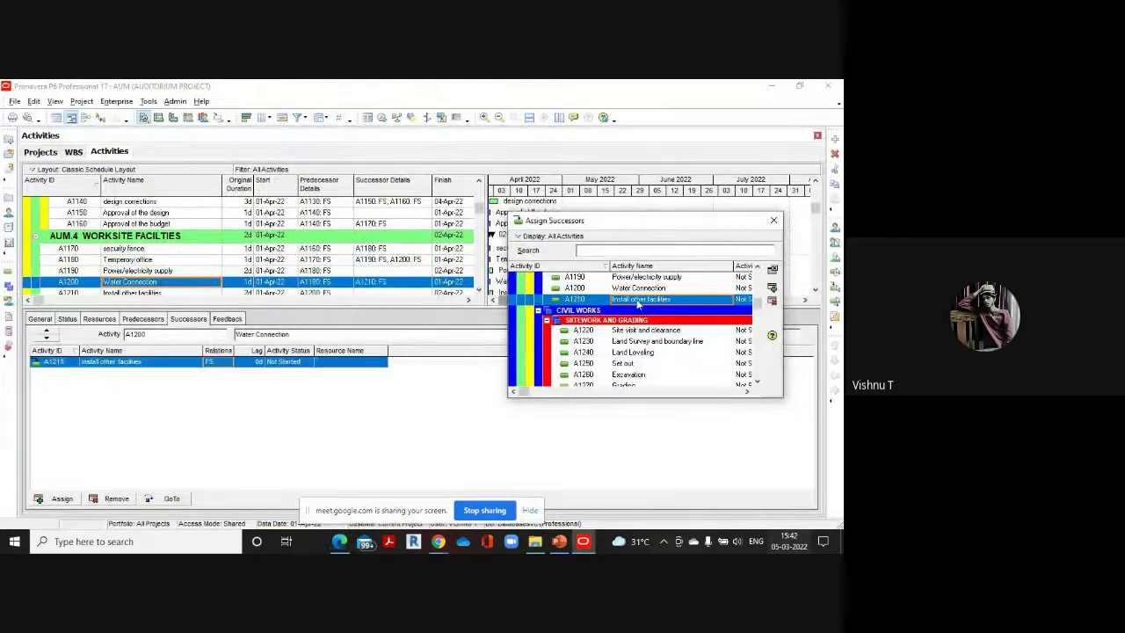
scroll(375, 263, down, 2)
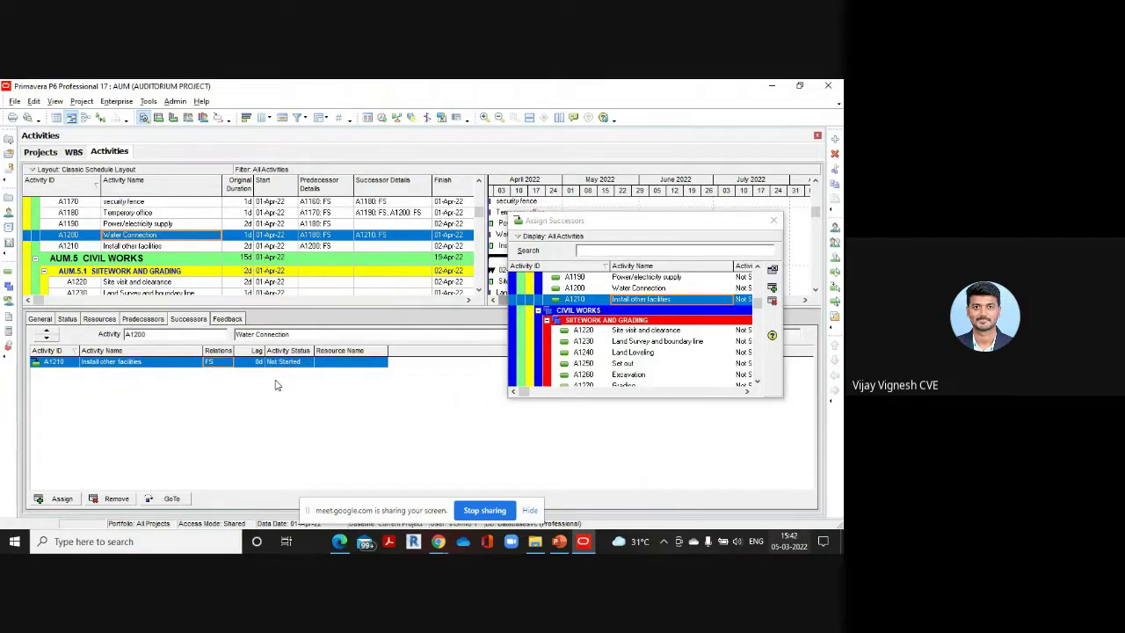
Review the reference schedule PDF for the next site-work links
mouse_move(341, 545)
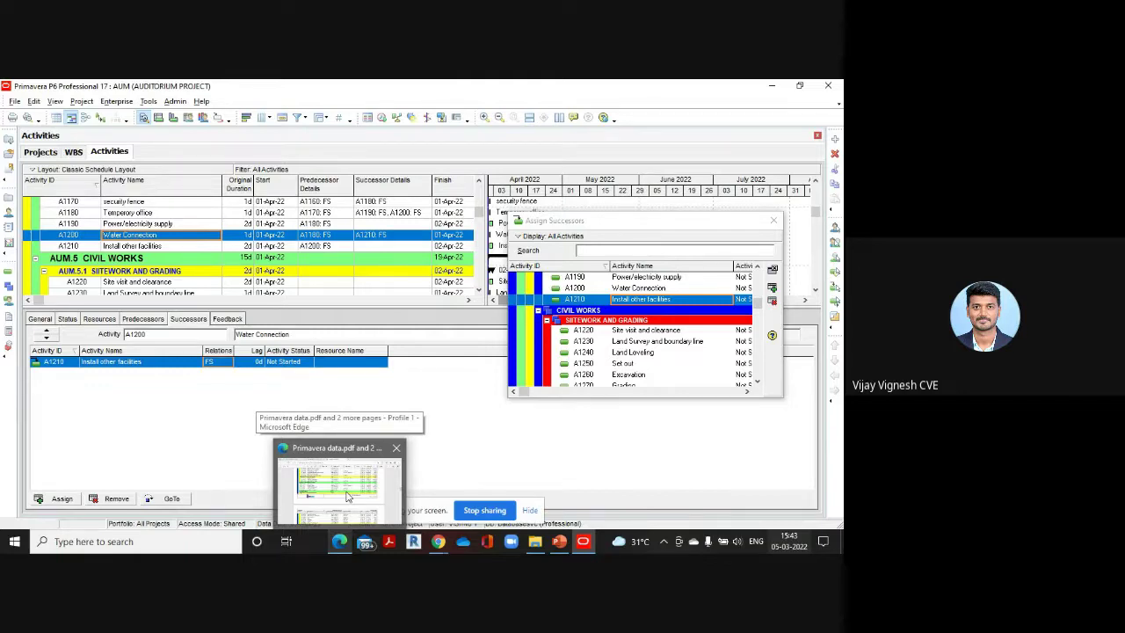
click(347, 497)
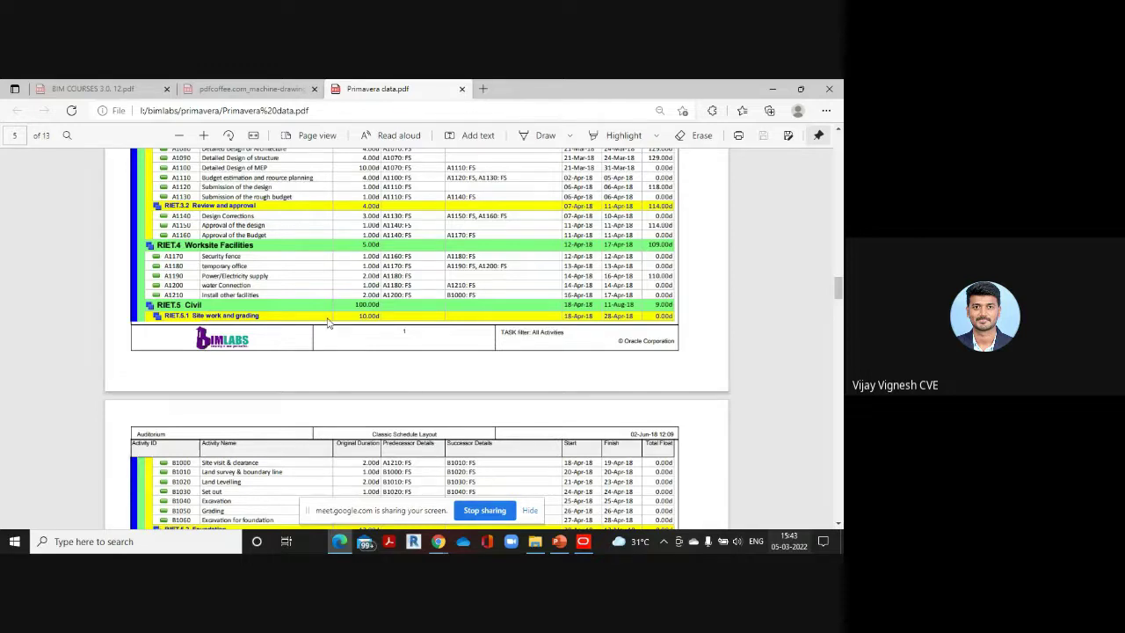
scroll(351, 264, down, 1)
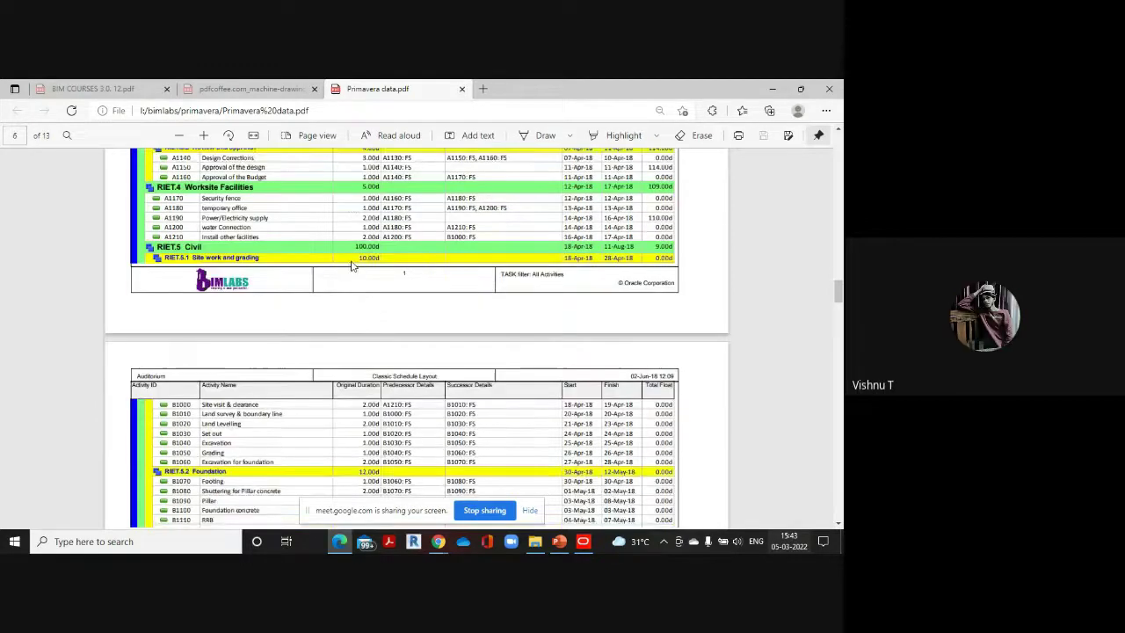
scroll(299, 274, down, 1)
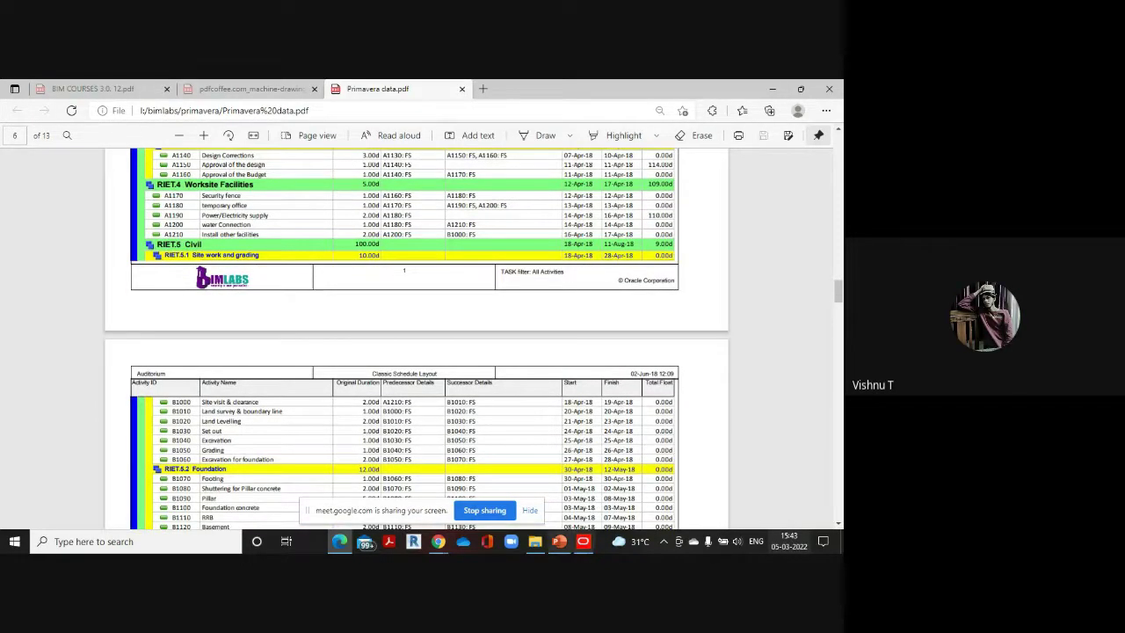
mouse_move(582, 540)
click(586, 512)
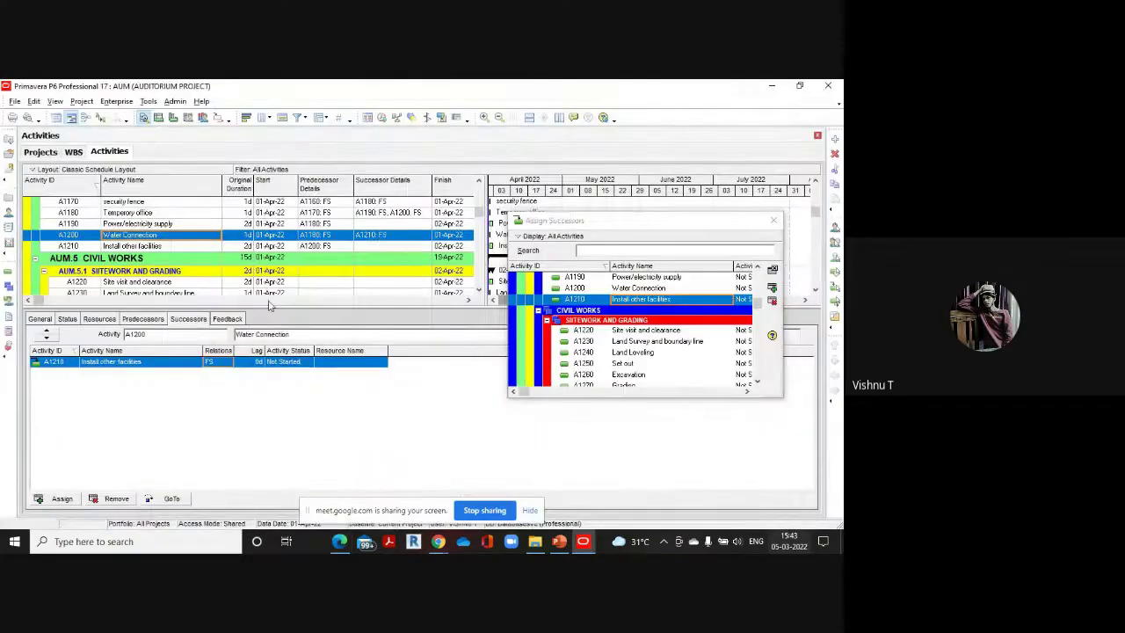
Link Site visit and clearance A1220 finish-to-start after Install other facilities A1210
click(160, 246)
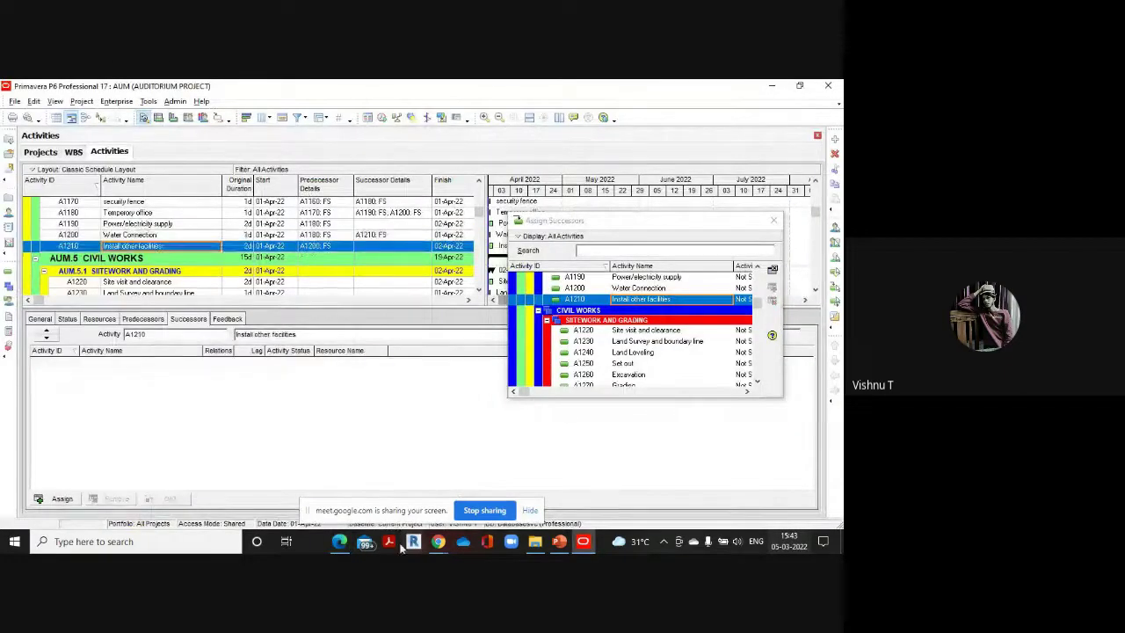
click(343, 479)
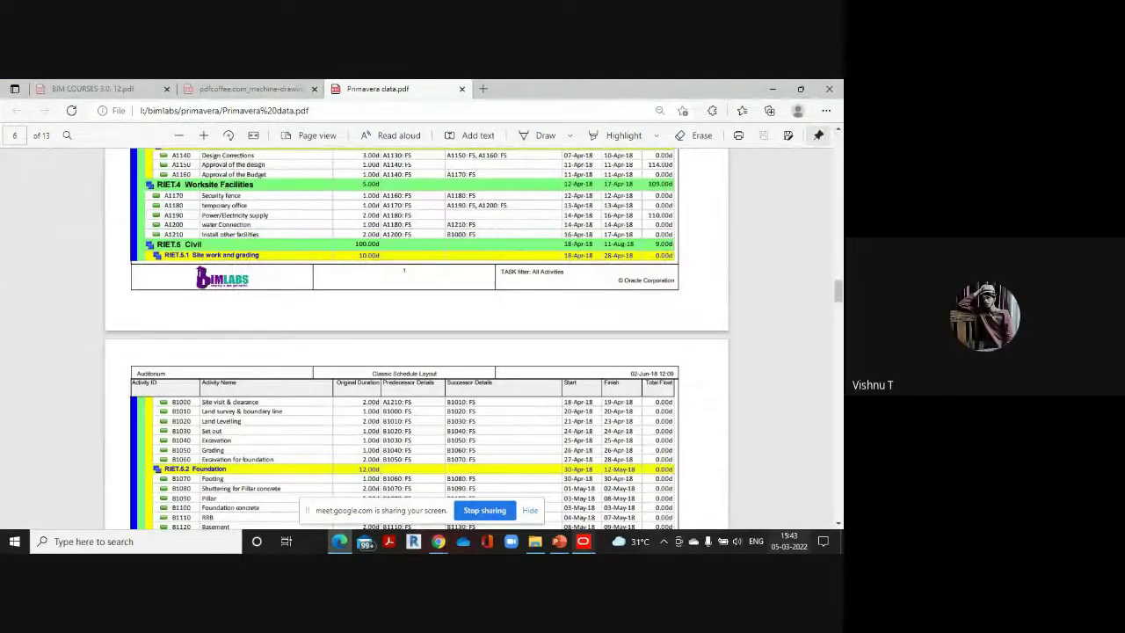
mouse_move(583, 541)
click(593, 512)
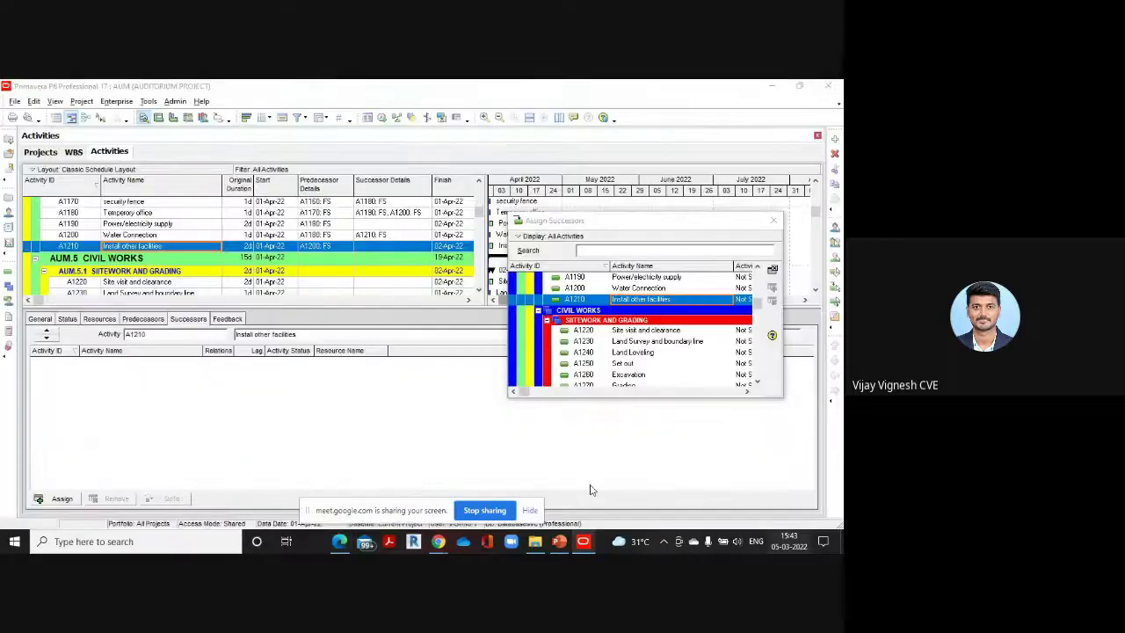
click(664, 332)
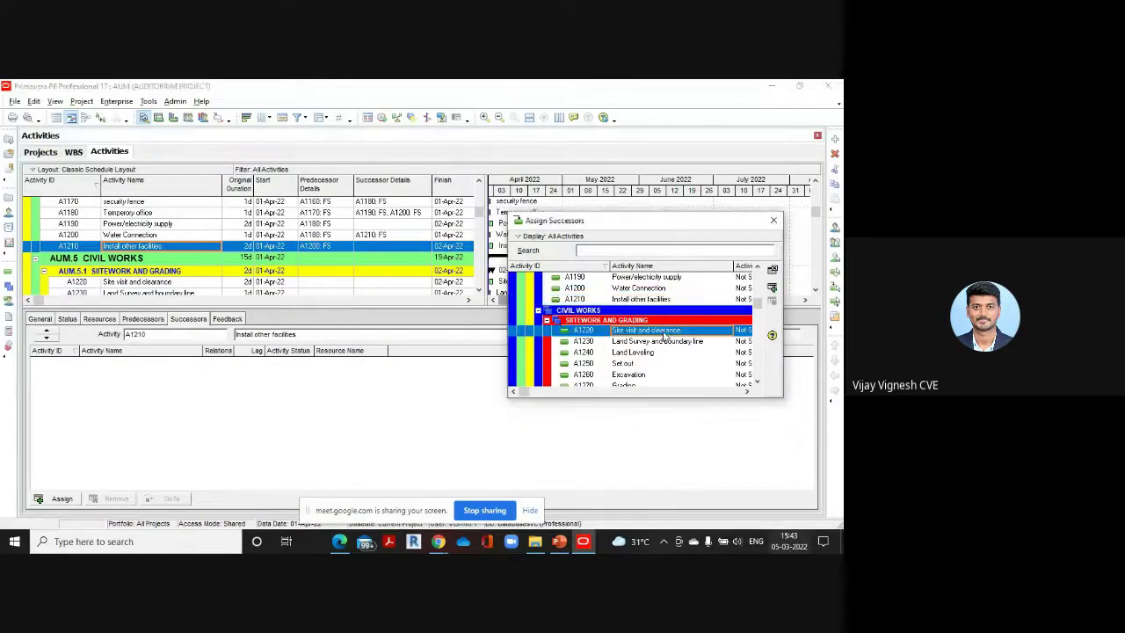
double_click(664, 332)
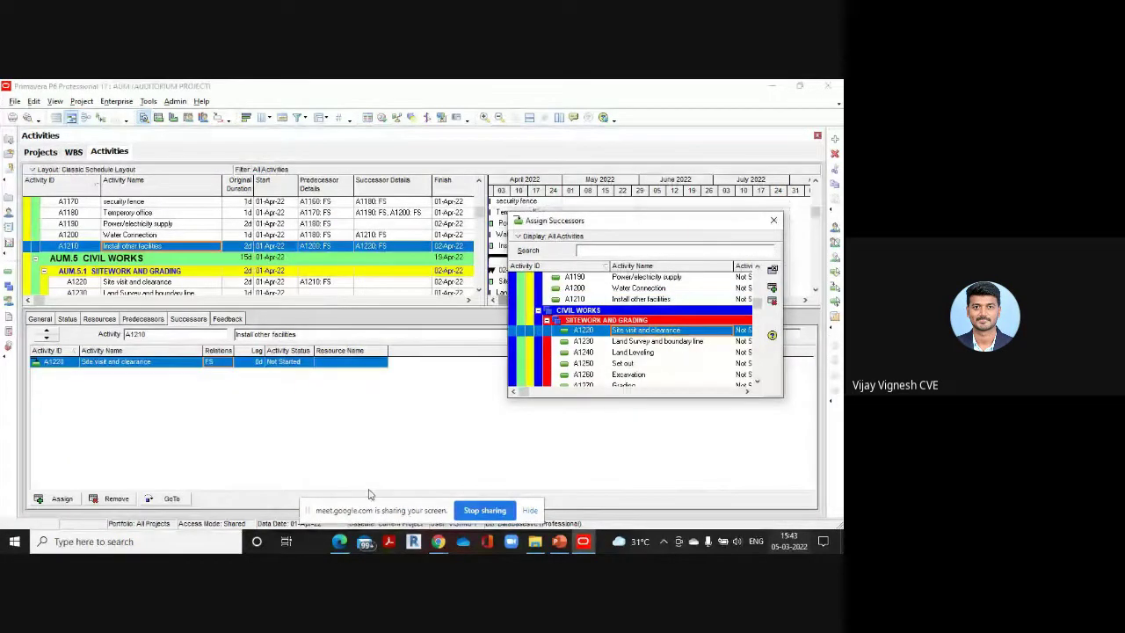
click(338, 541)
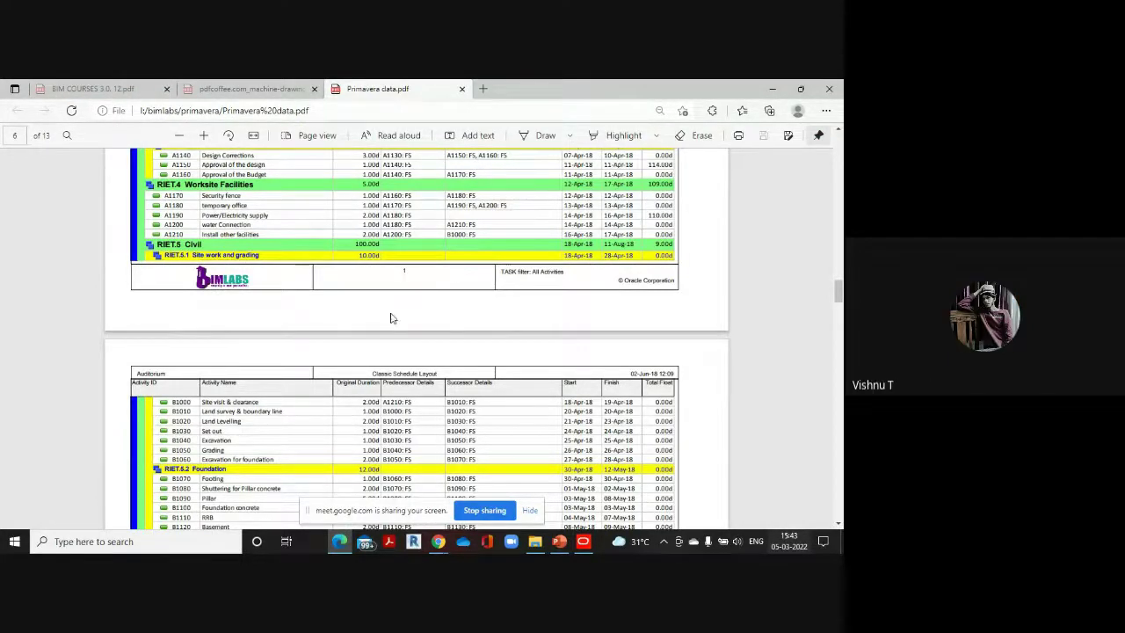
Scroll through pages 5–6 of Primavera data.pdf for site-work successors, then return to P6
scroll(391, 318, up, 5)
scroll(391, 318, up, 10)
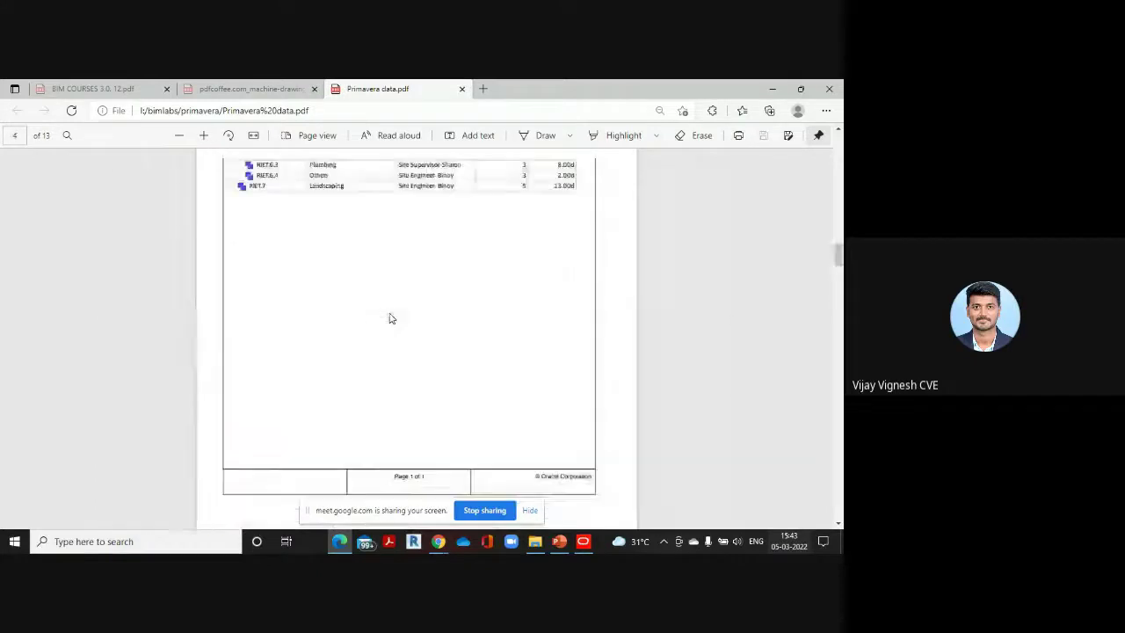
scroll(391, 318, up, 10)
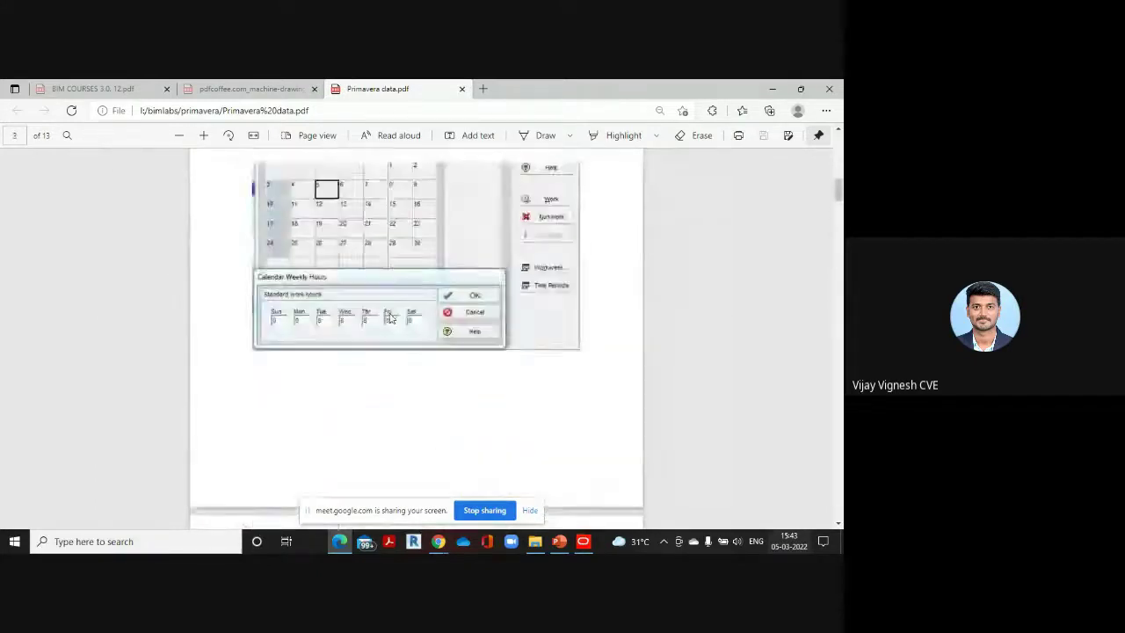
scroll(391, 318, down, 10)
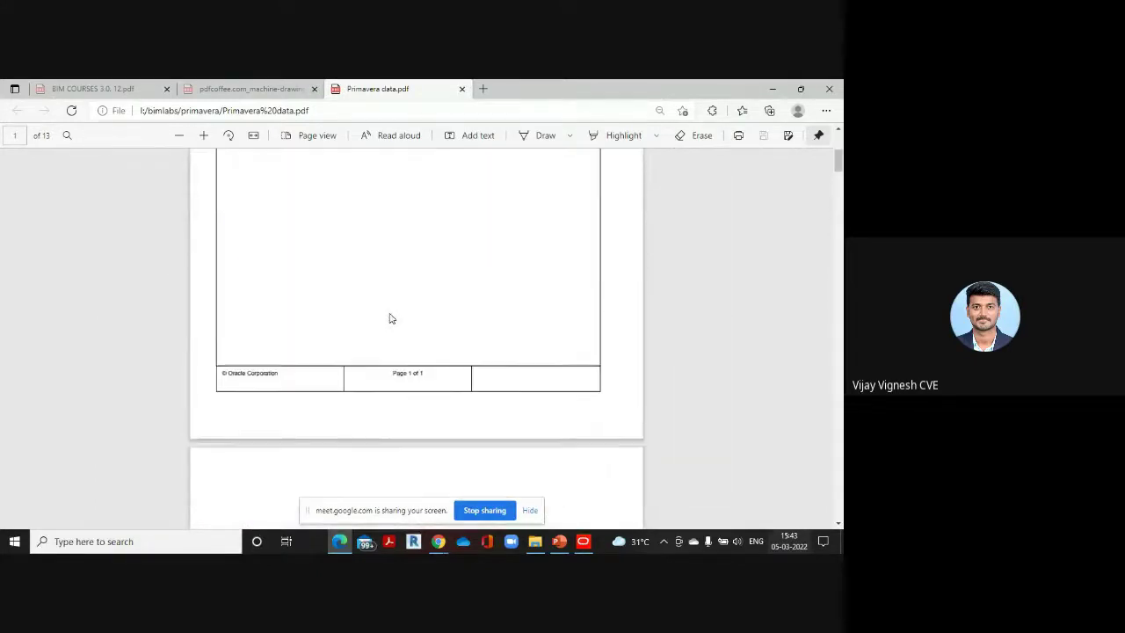
scroll(391, 318, down, 5)
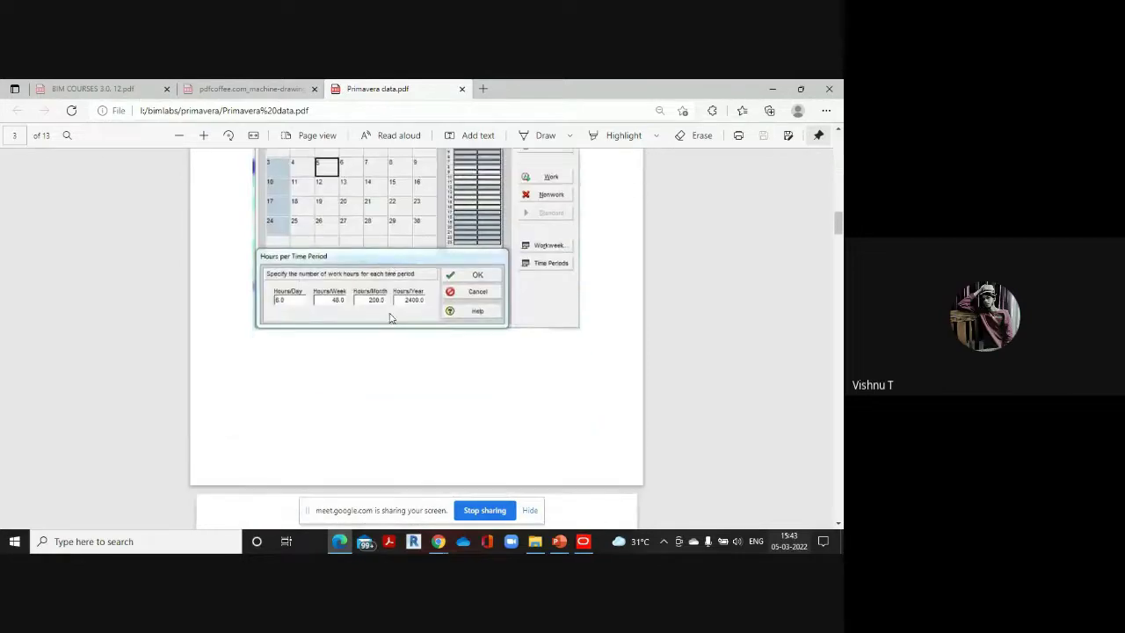
scroll(390, 318, down, 6)
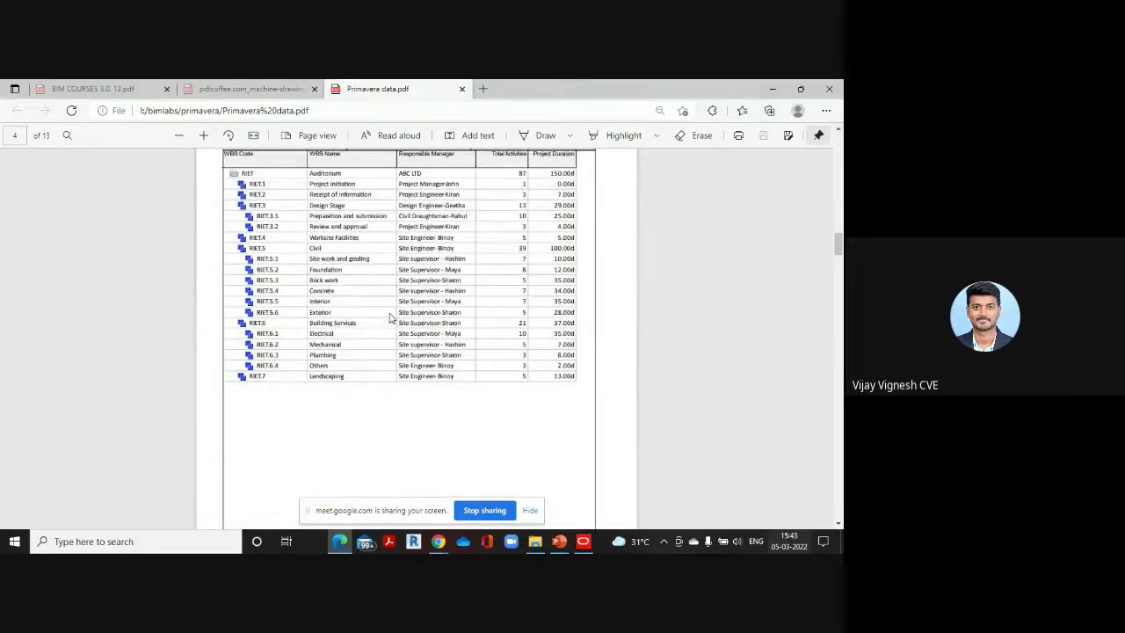
scroll(391, 318, down, 5)
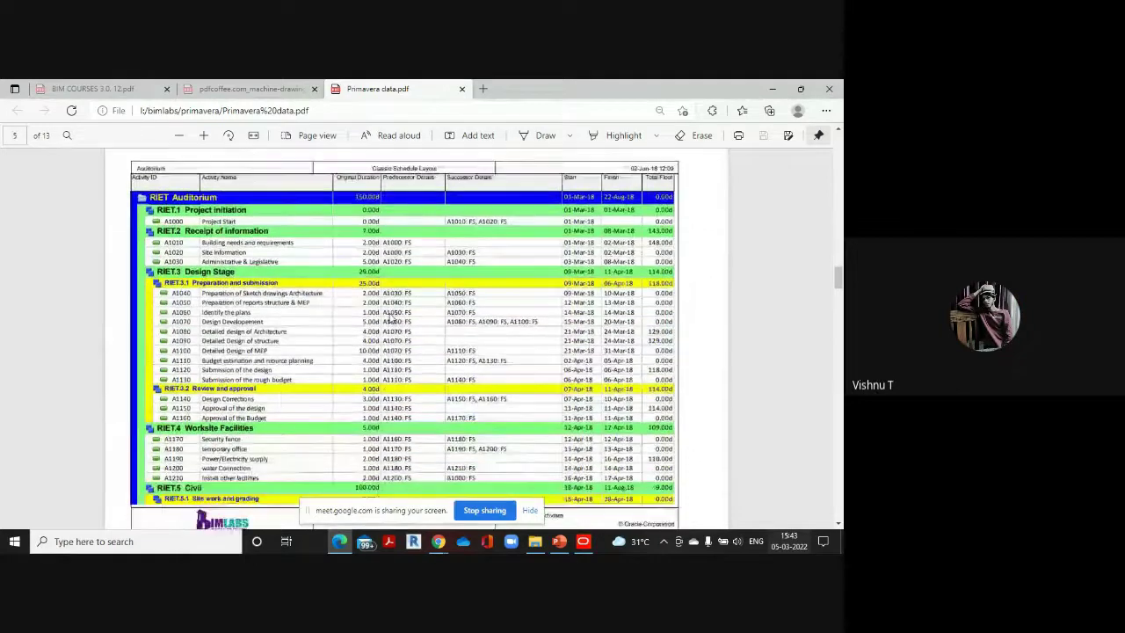
scroll(391, 318, up, 2)
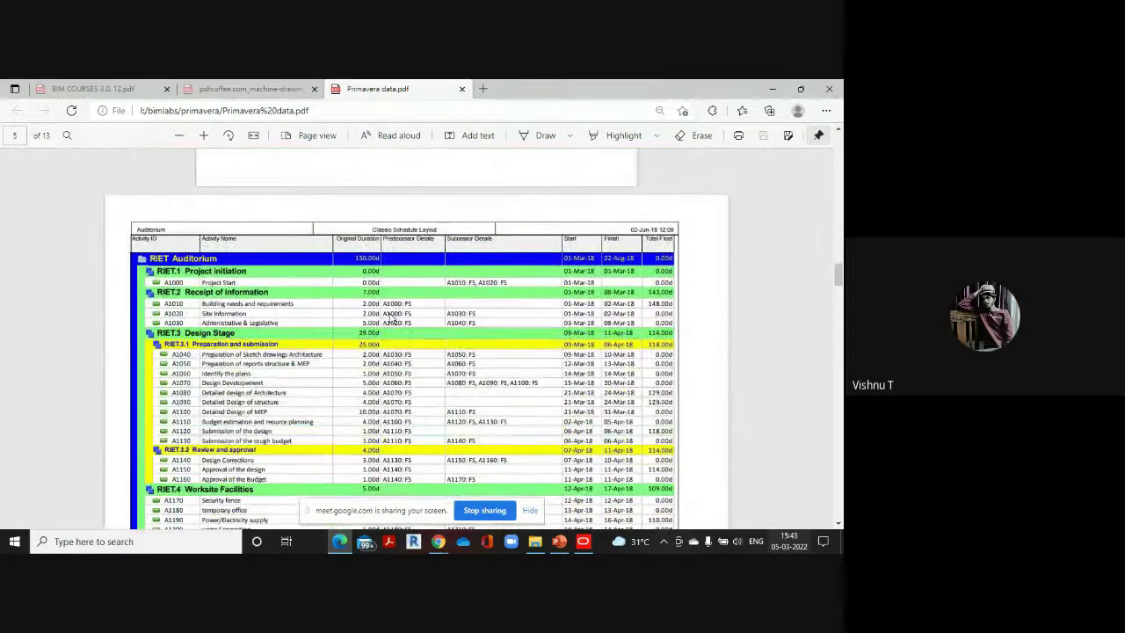
scroll(391, 318, down, 4)
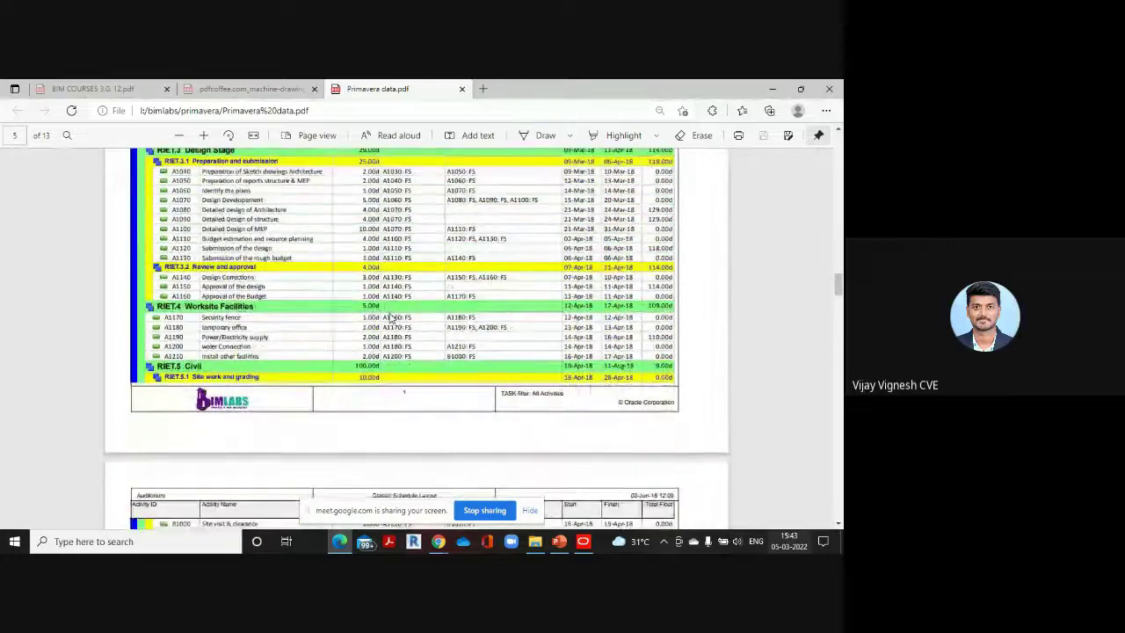
scroll(391, 318, down, 2)
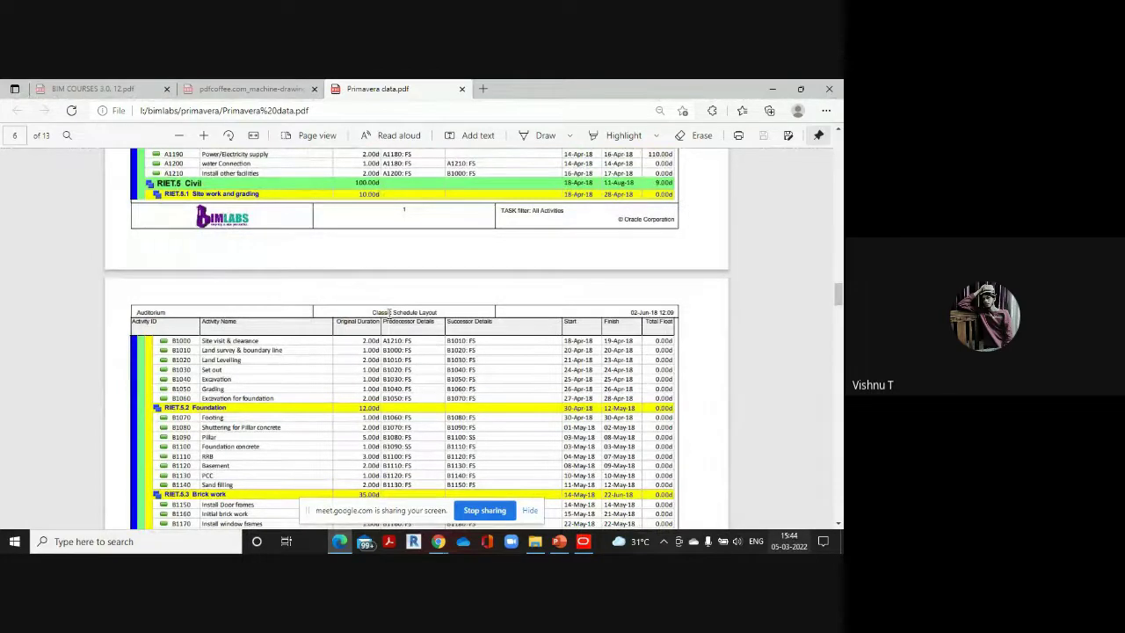
scroll(387, 311, down, 2)
scroll(387, 313, up, 15)
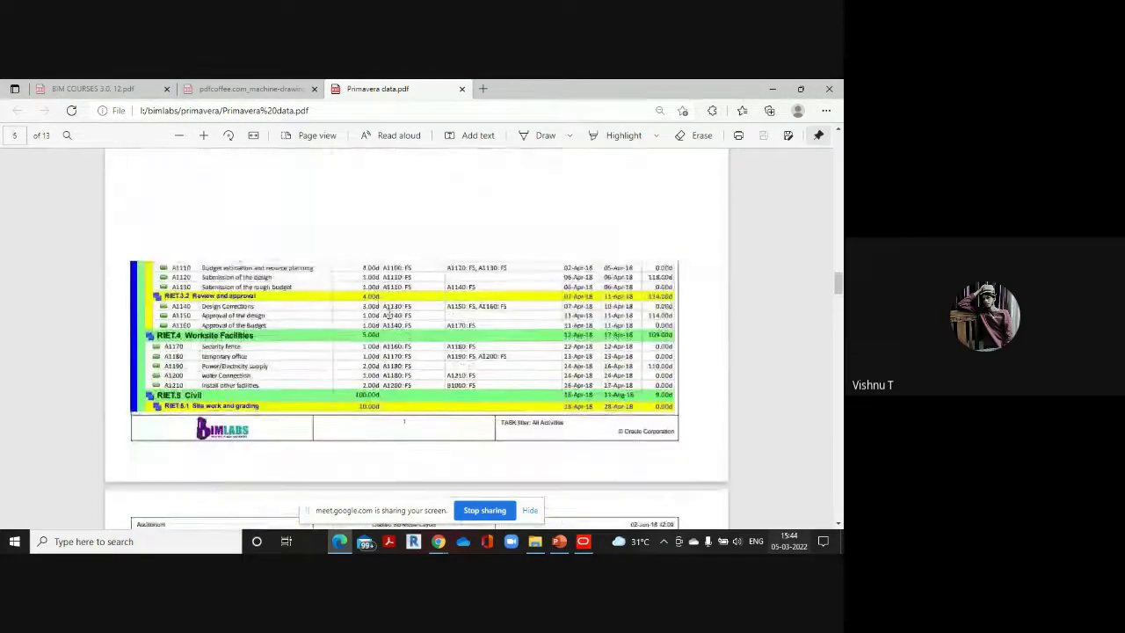
scroll(388, 314, up, 10)
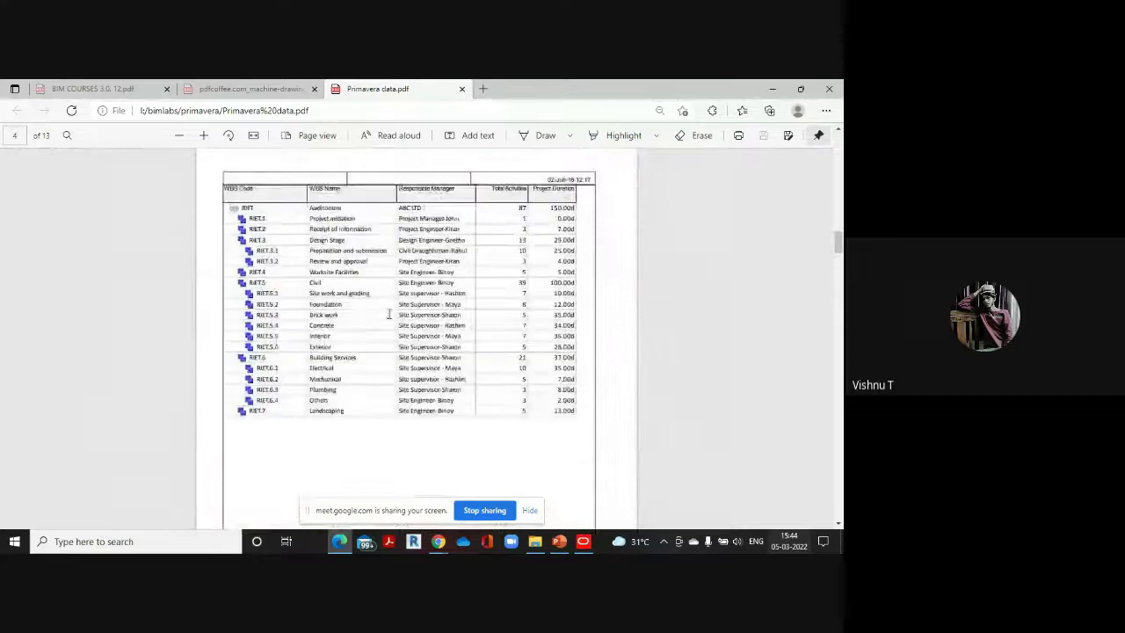
scroll(388, 313, down, 4)
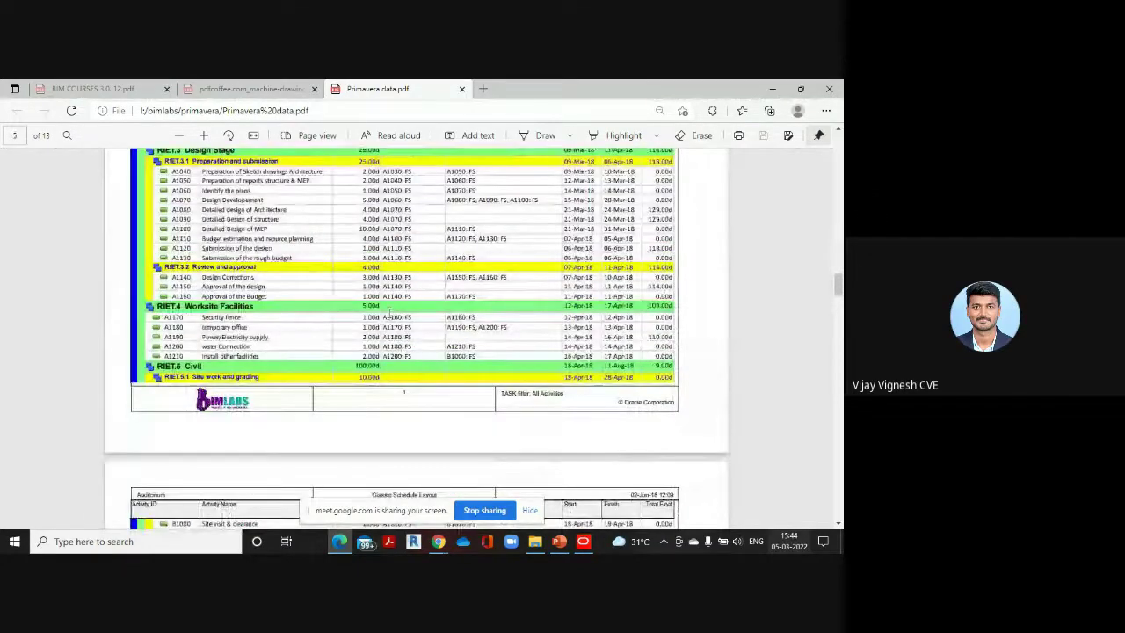
scroll(388, 314, down, 2)
scroll(388, 313, up, 1)
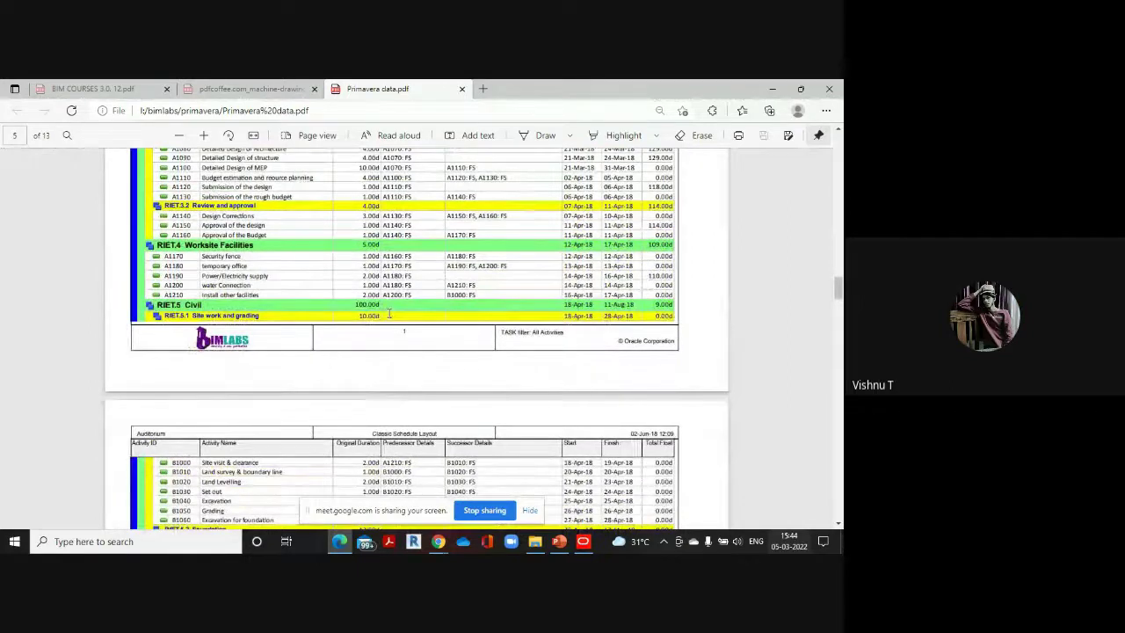
scroll(327, 315, up, 3)
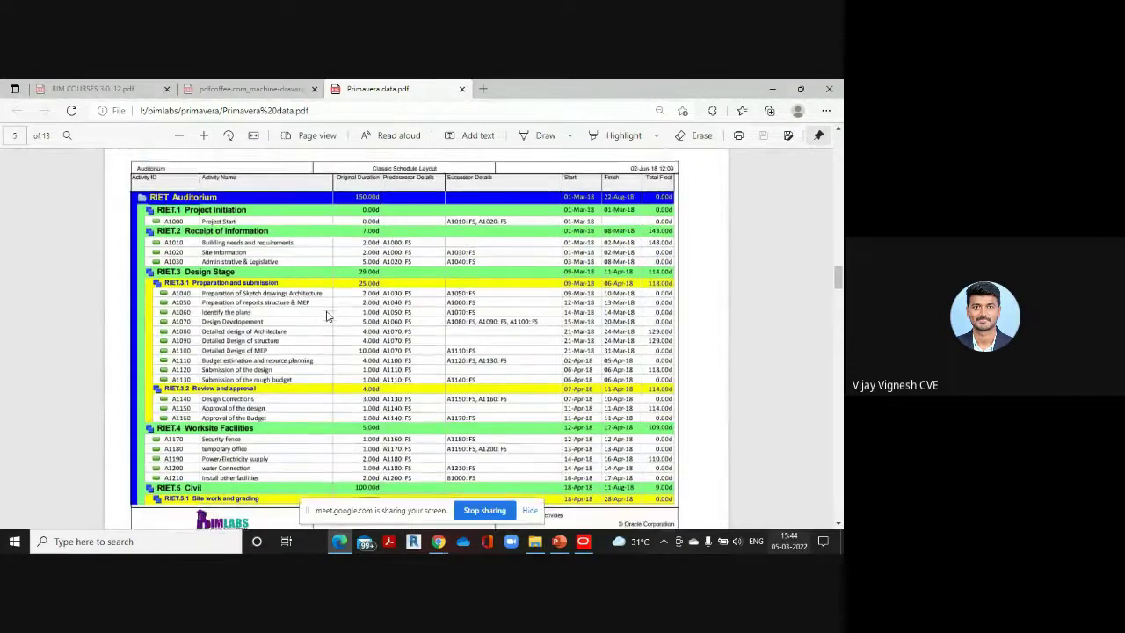
scroll(327, 315, down, 1)
scroll(327, 314, down, 3)
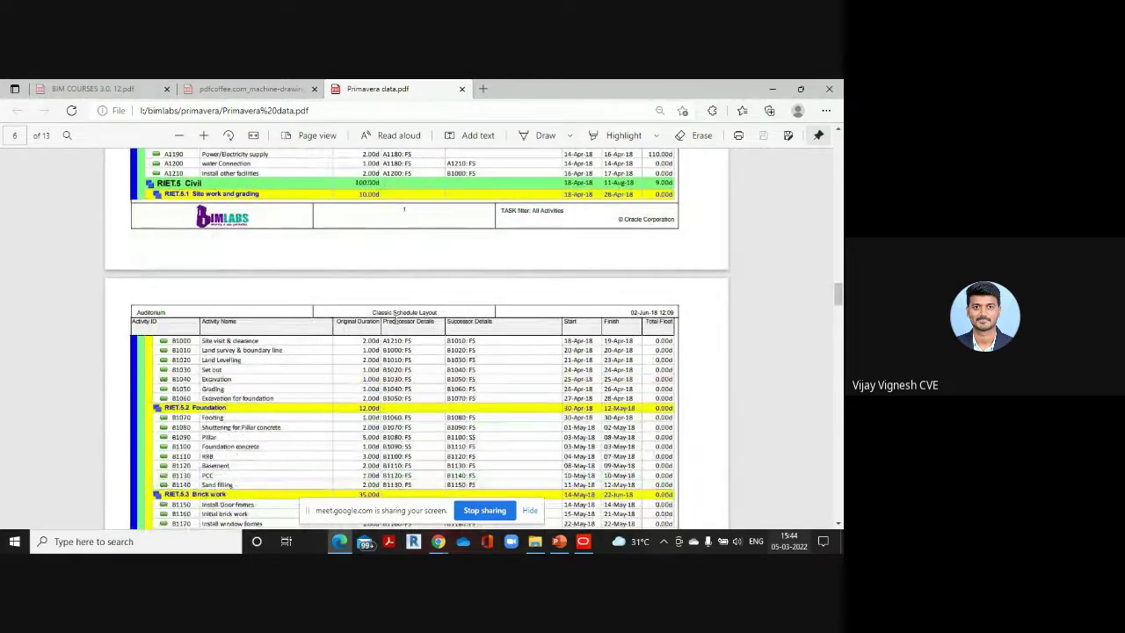
scroll(326, 346, down, 3)
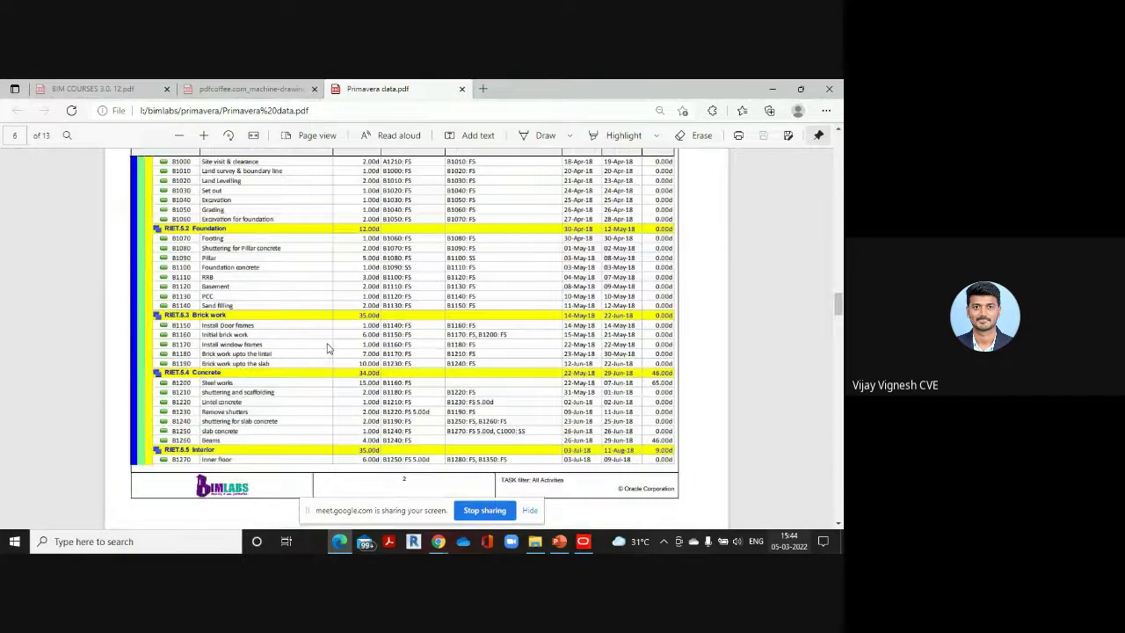
scroll(326, 346, up, 3)
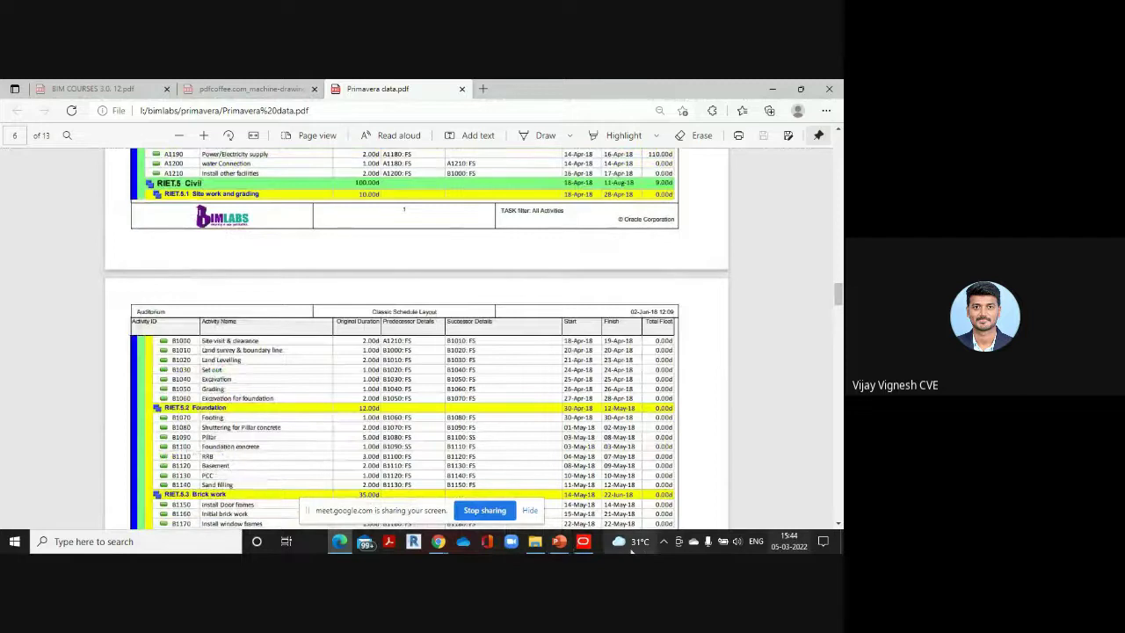
click(579, 542)
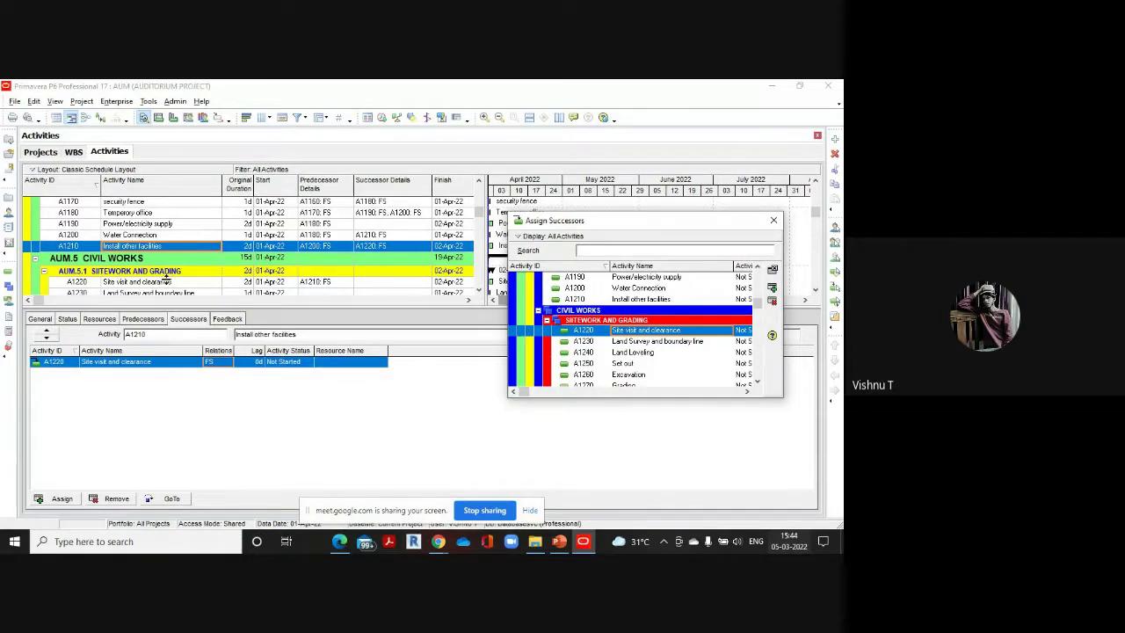
Select A1220 Site visit and clearance and look up its successors in the reference PDF
click(166, 281)
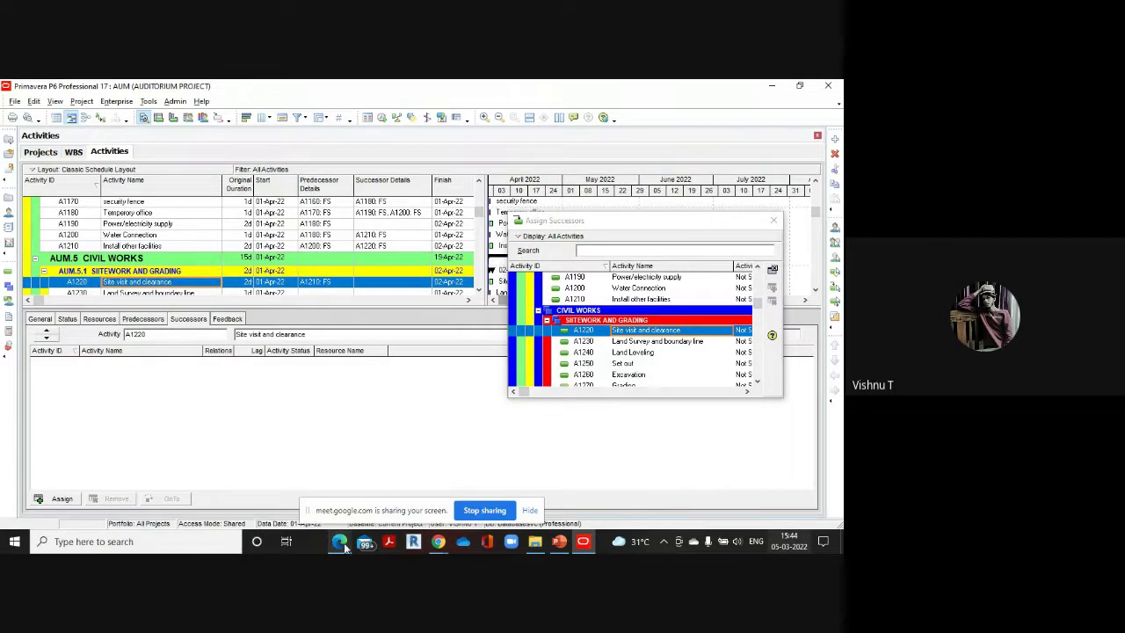
mouse_move(348, 548)
click(343, 481)
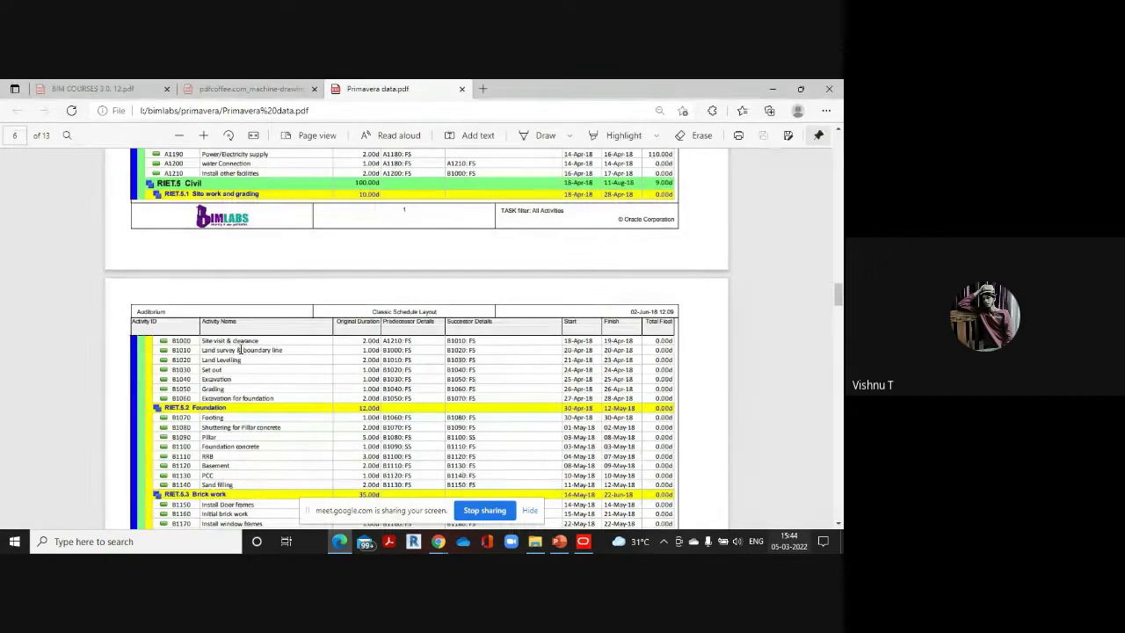
scroll(239, 349, down, 1)
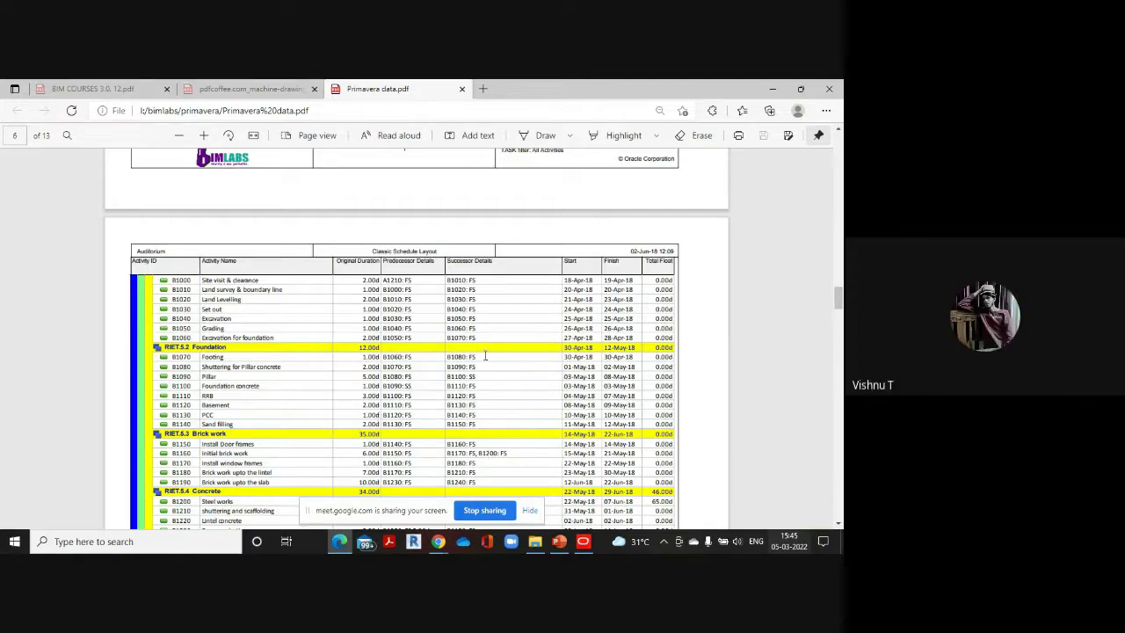
Link A1220 to Land Survey and boundary line, then Land Survey to Land Leveling
click(583, 541)
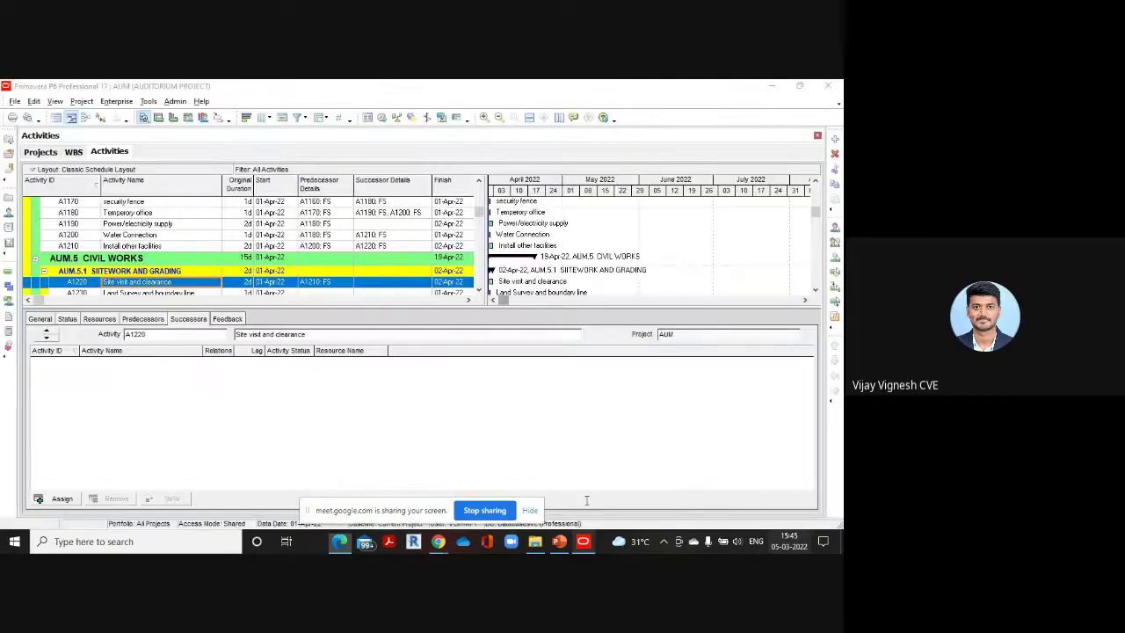
mouse_move(340, 540)
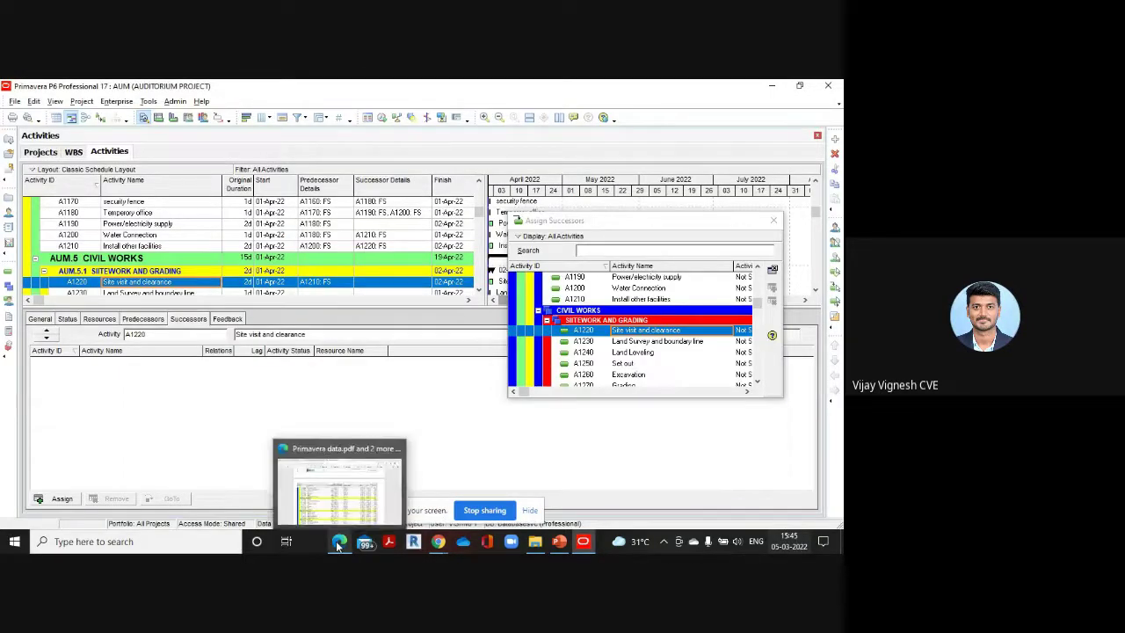
click(339, 508)
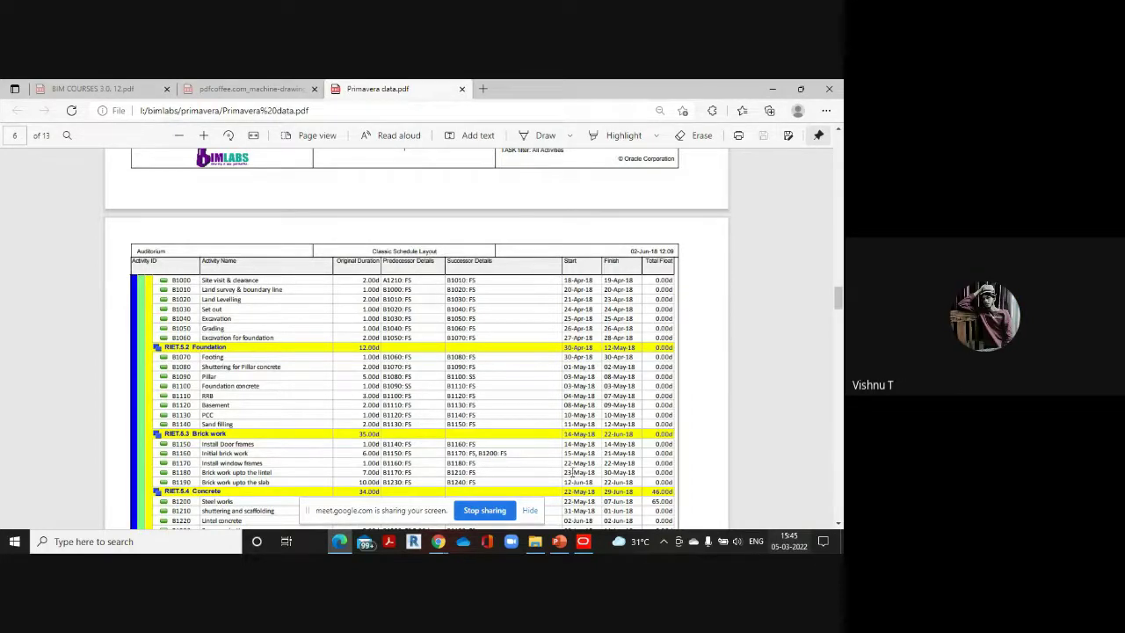
mouse_move(583, 541)
click(586, 511)
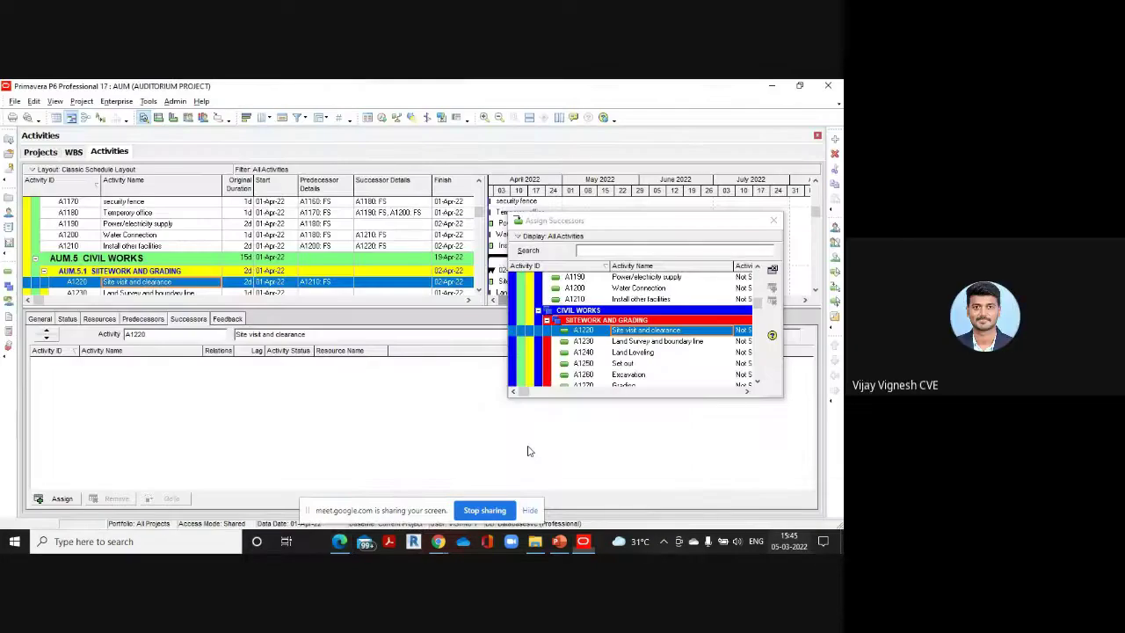
double_click(654, 343)
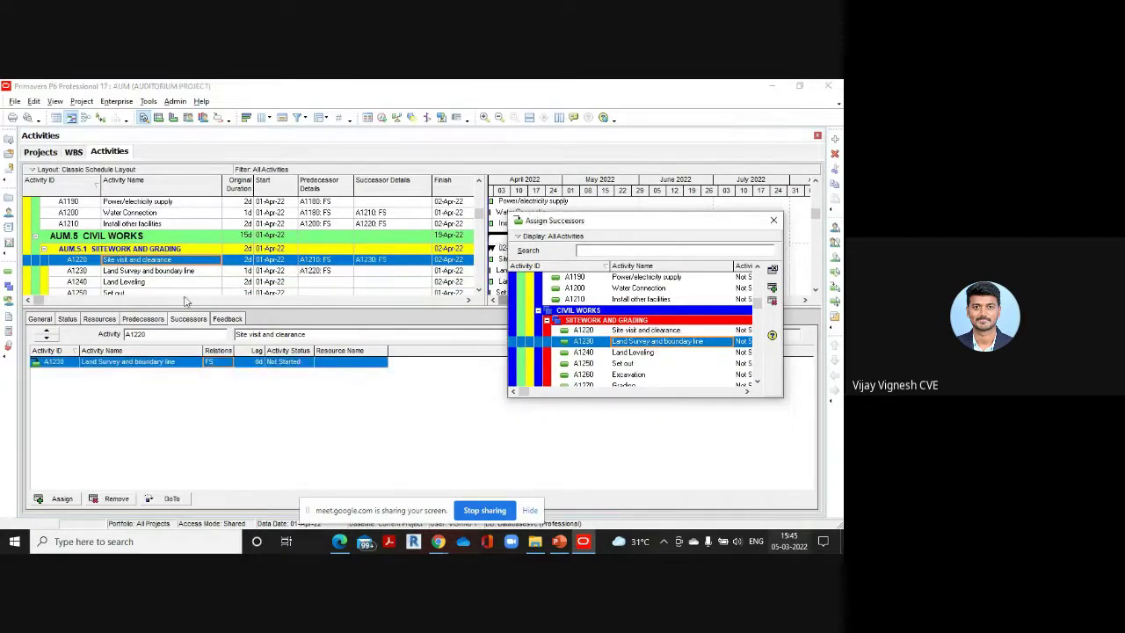
click(151, 272)
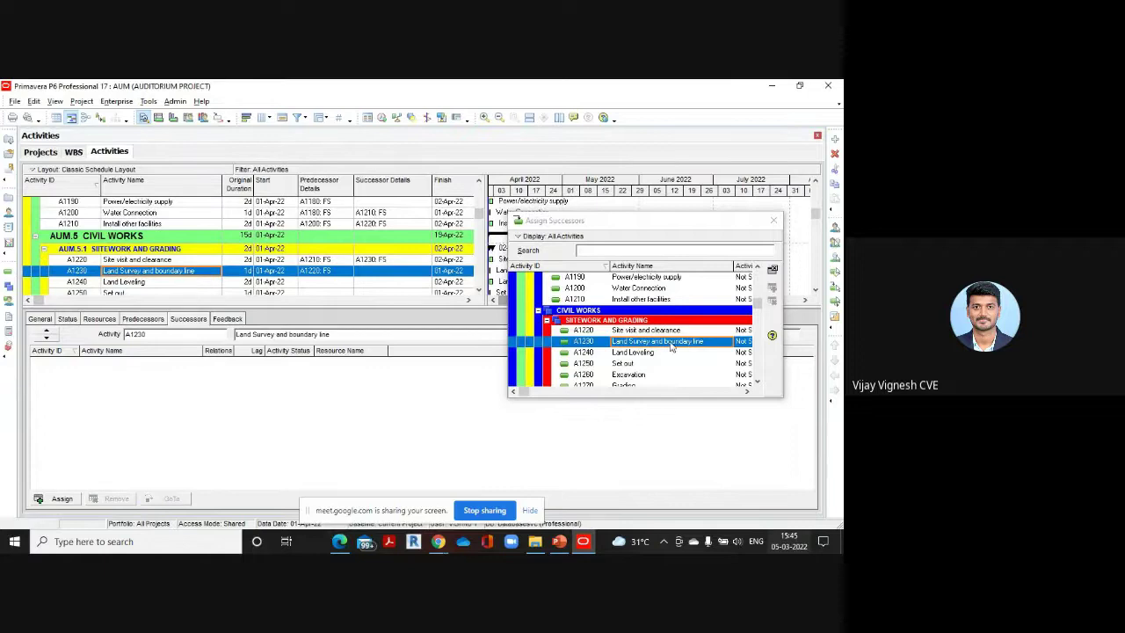
double_click(643, 352)
Chain Land Leveling → Set out → Excavation with finish-to-start links
click(150, 268)
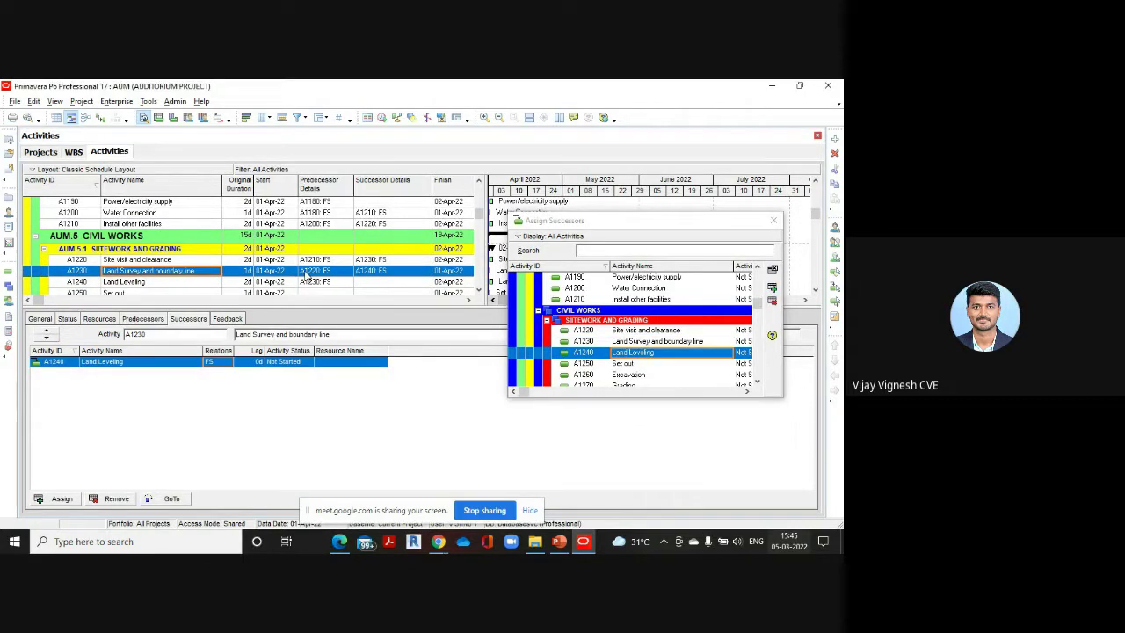
click(147, 272)
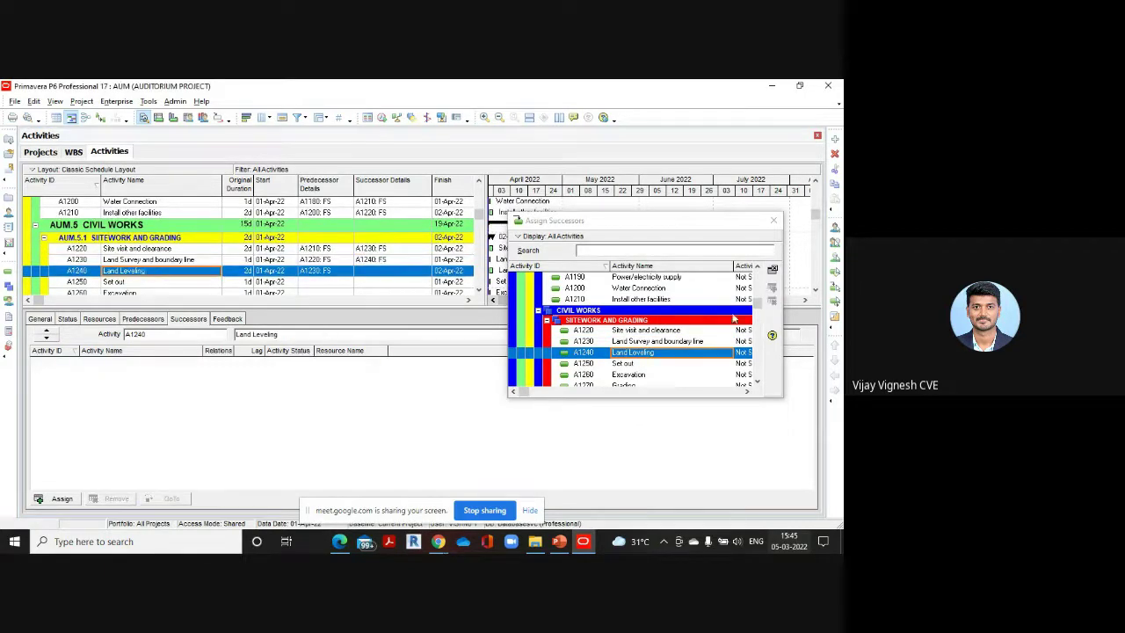
double_click(643, 363)
click(160, 269)
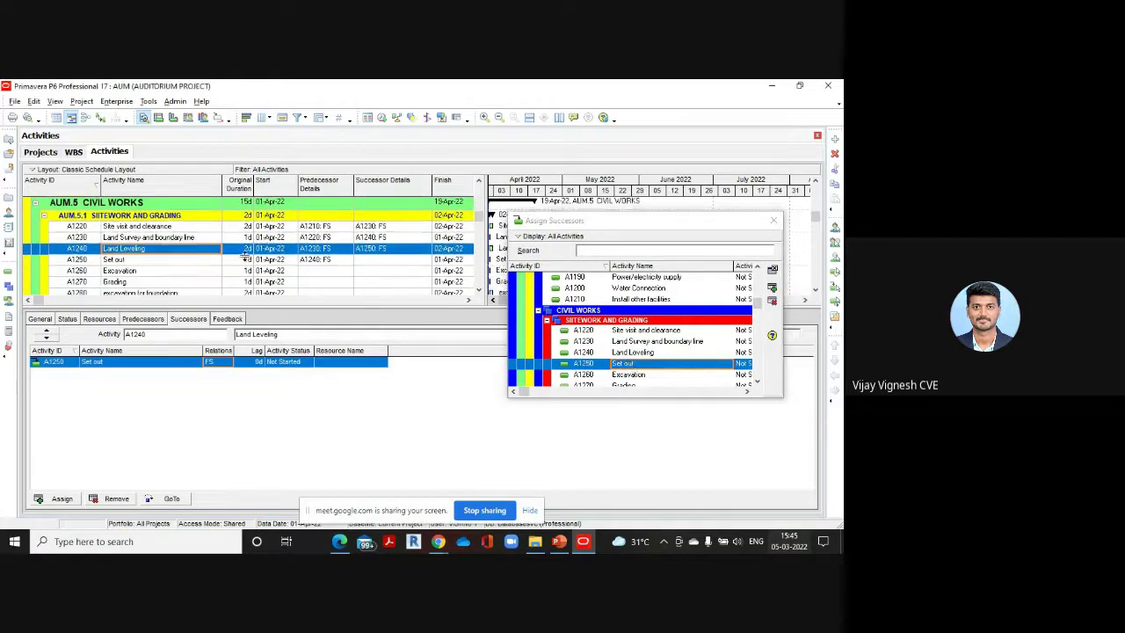
click(160, 261)
scroll(633, 334, down, 1)
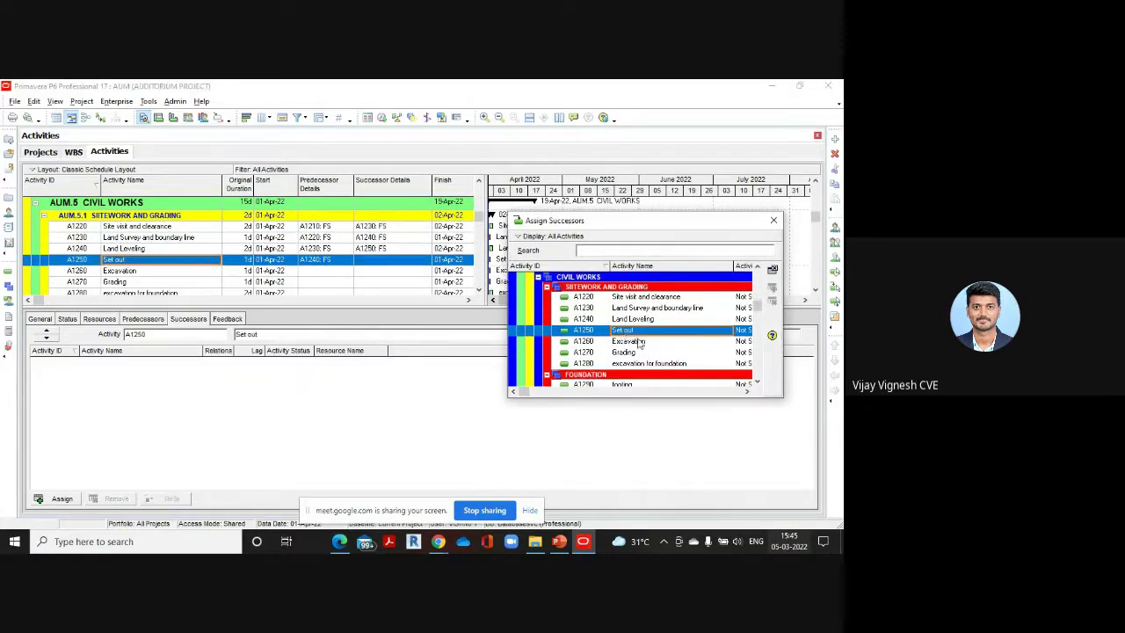
click(639, 341)
double_click(639, 341)
Link Excavation → Grading → excavation for foundation finish-to-start
click(286, 274)
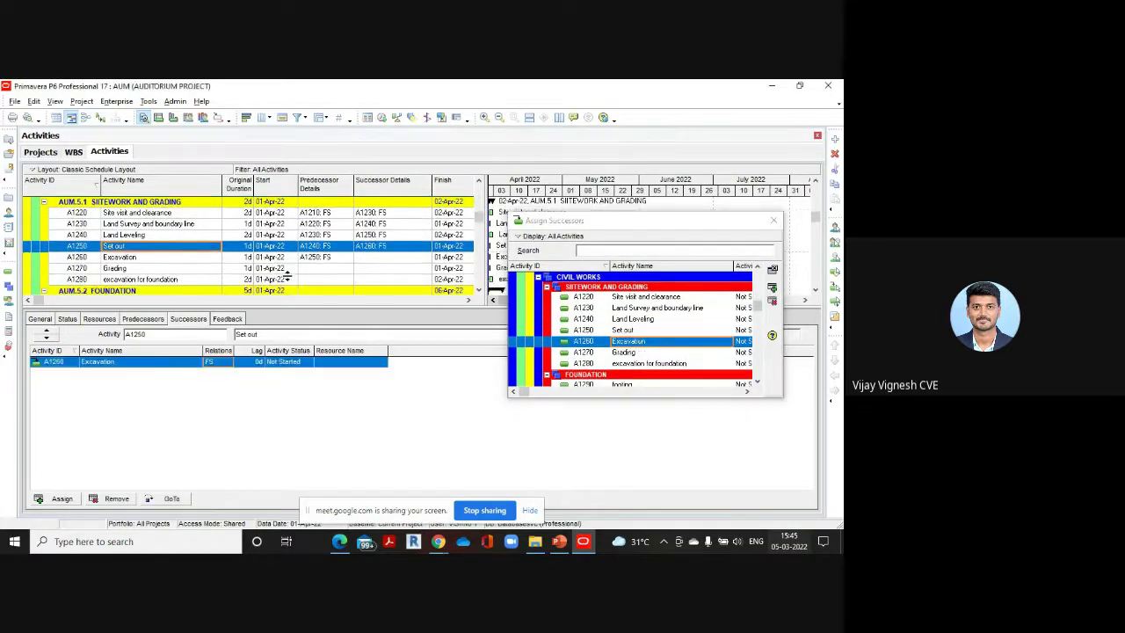
click(156, 260)
click(622, 353)
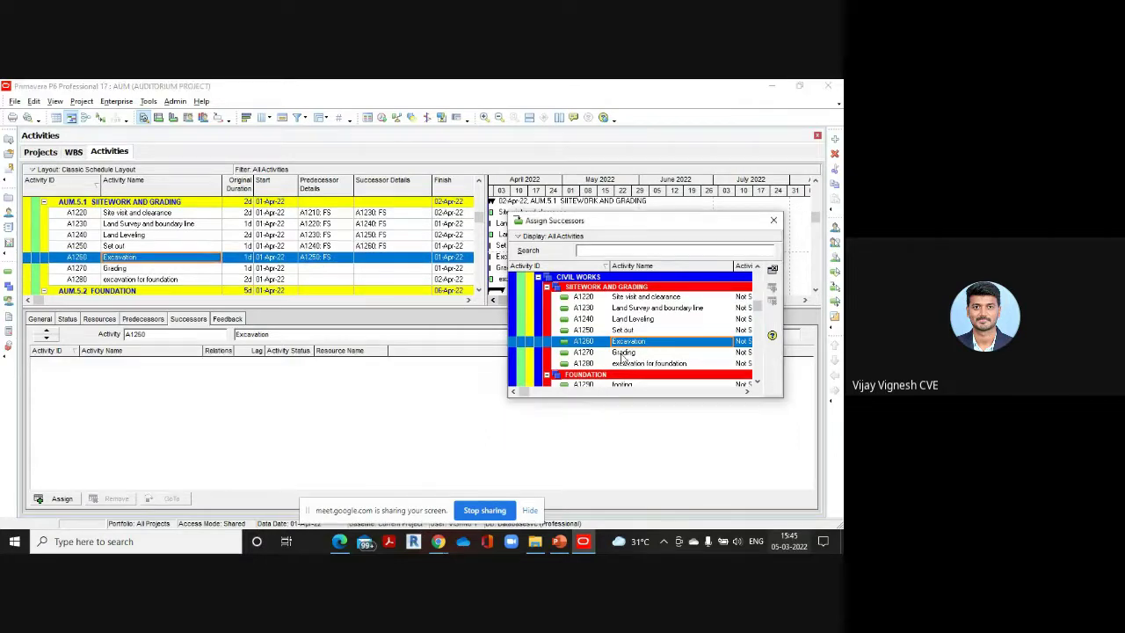
double_click(622, 353)
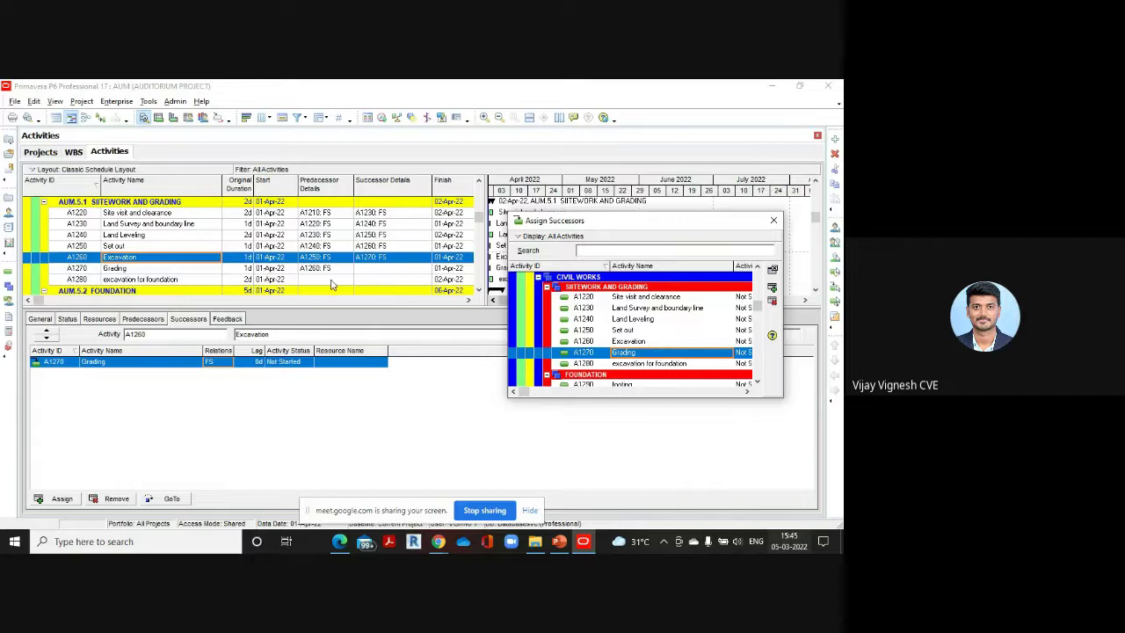
click(148, 267)
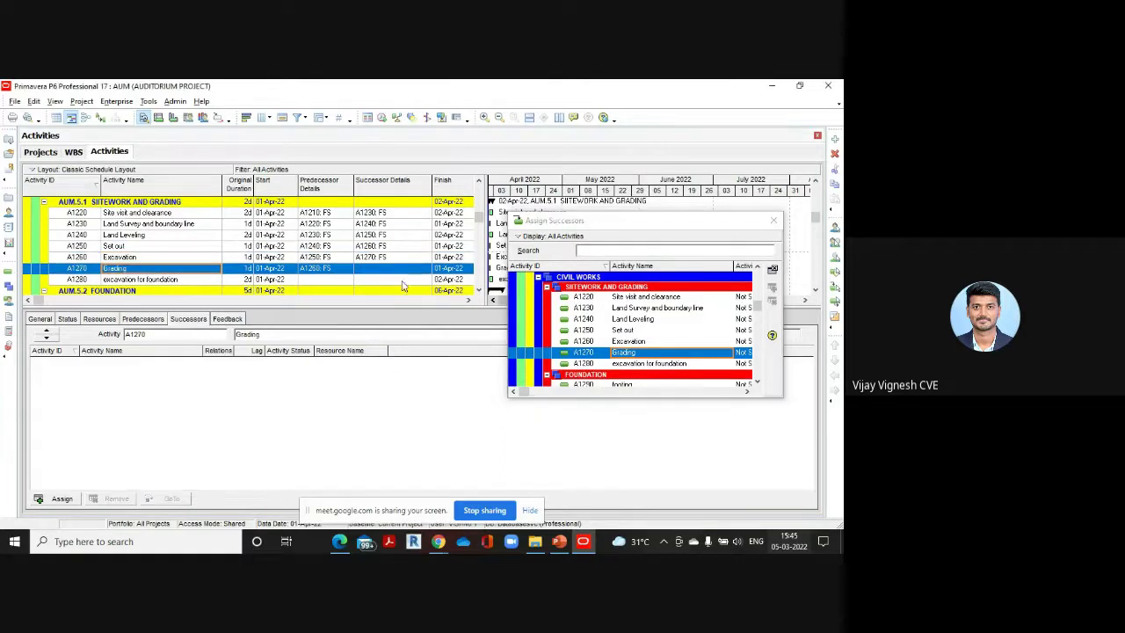
scroll(624, 338, down, 1)
double_click(652, 333)
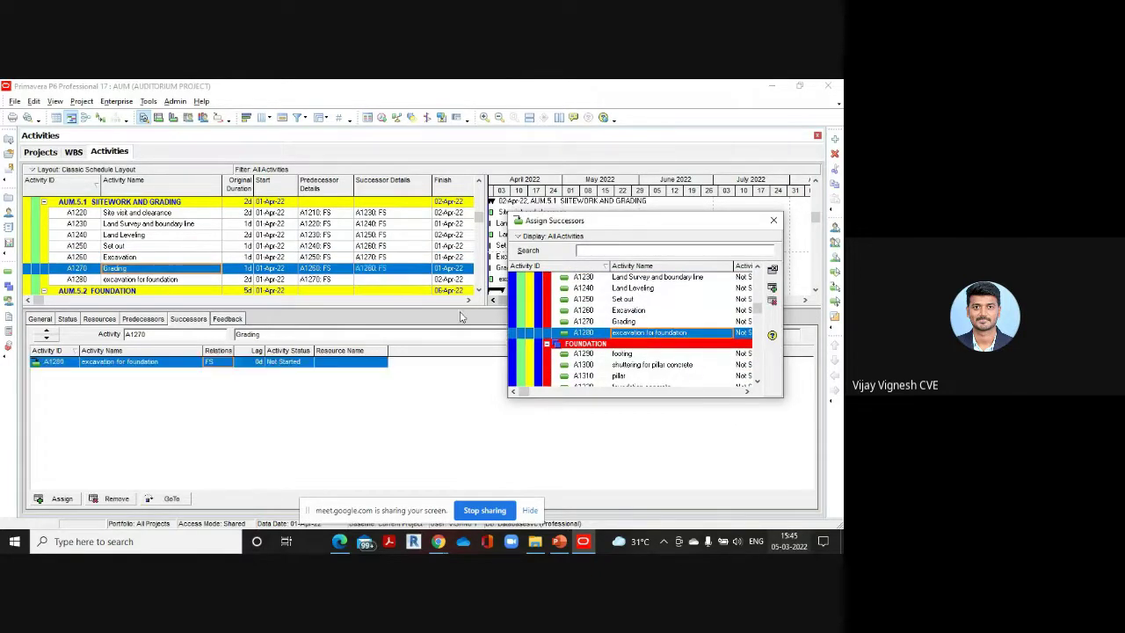
Chain excavation for foundation → footing → shuttering for pillar concrete → pillar as FS successors
scroll(196, 241, down, 1)
click(172, 256)
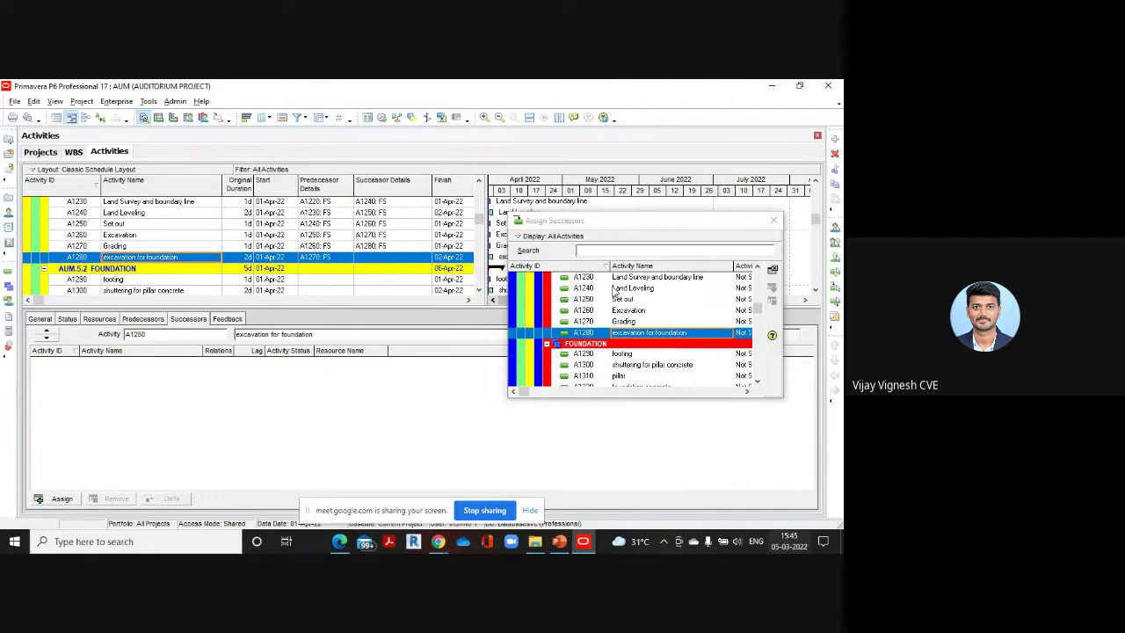
scroll(629, 335, down, 1)
double_click(629, 333)
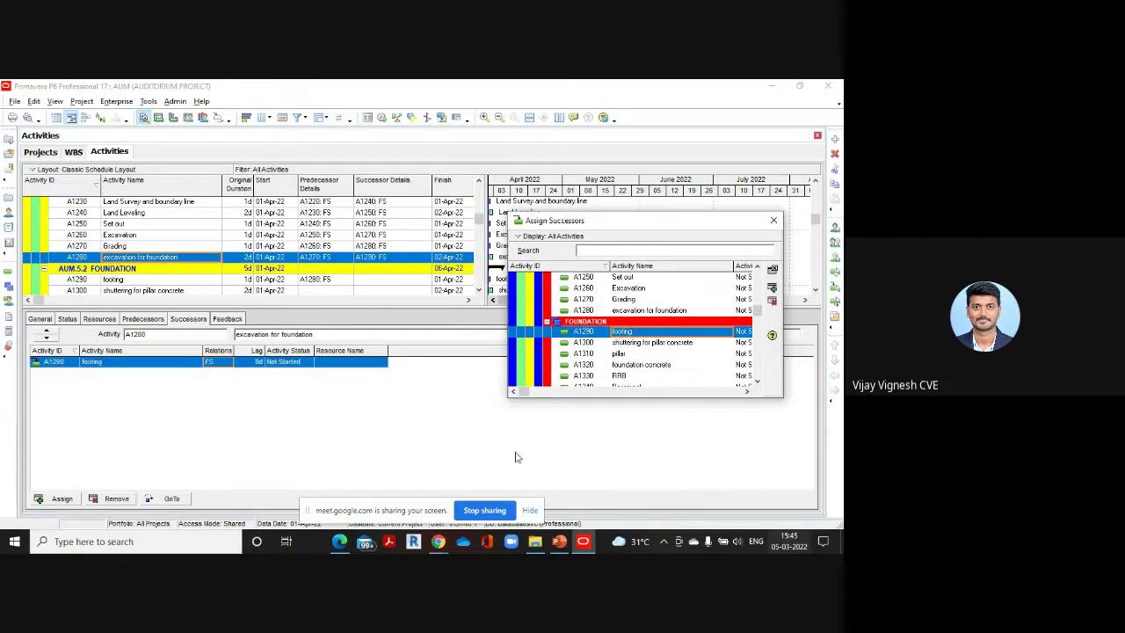
scroll(279, 283, down, 1)
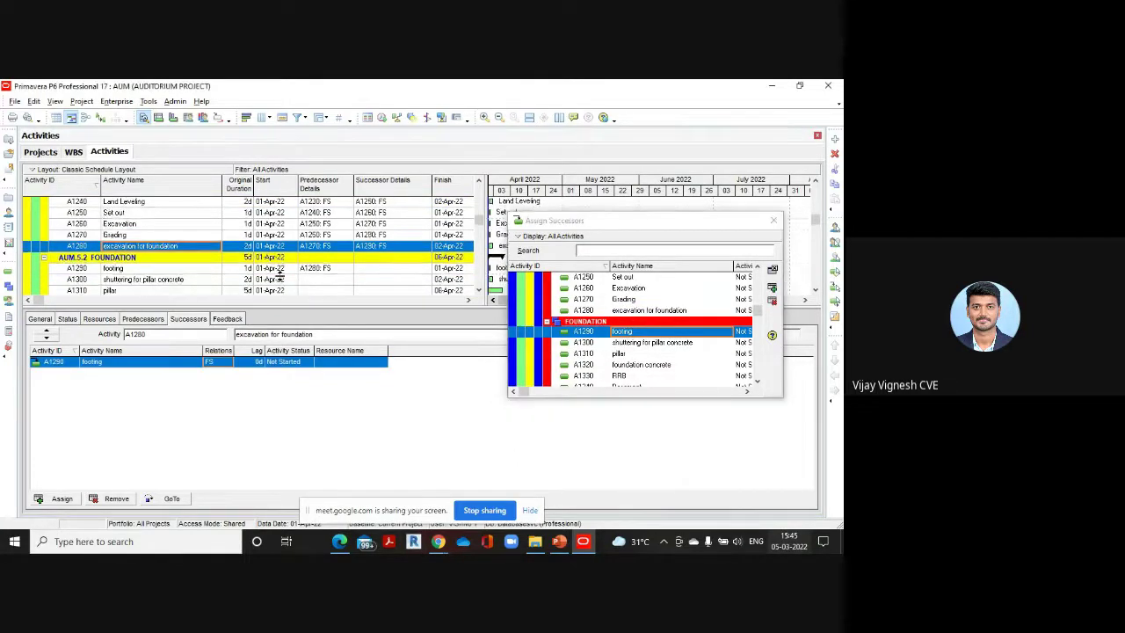
click(198, 261)
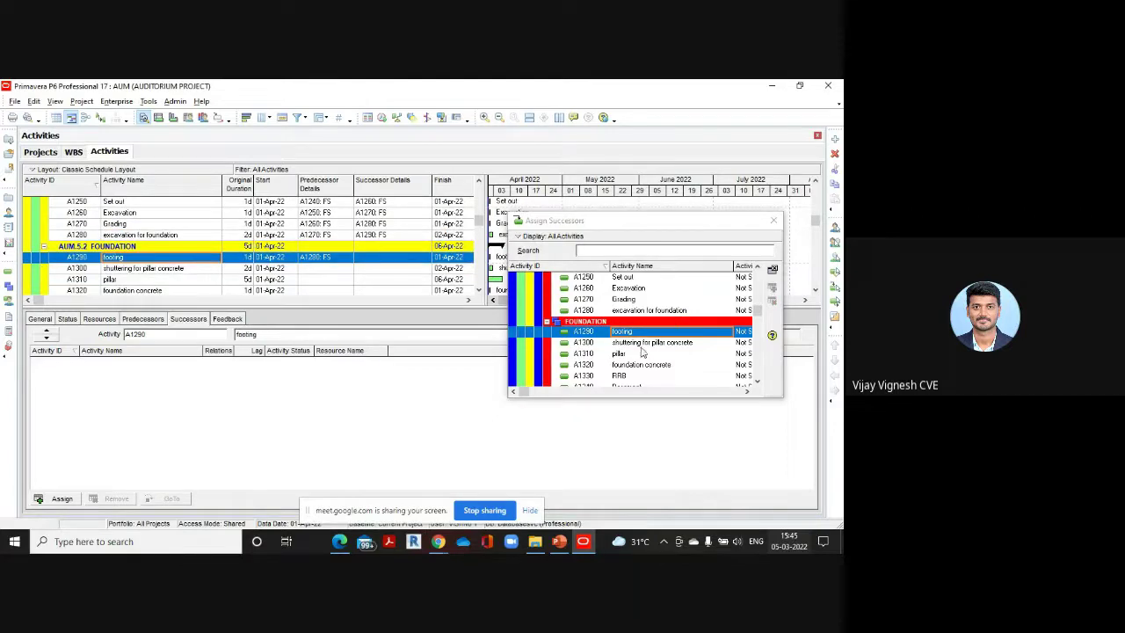
double_click(643, 345)
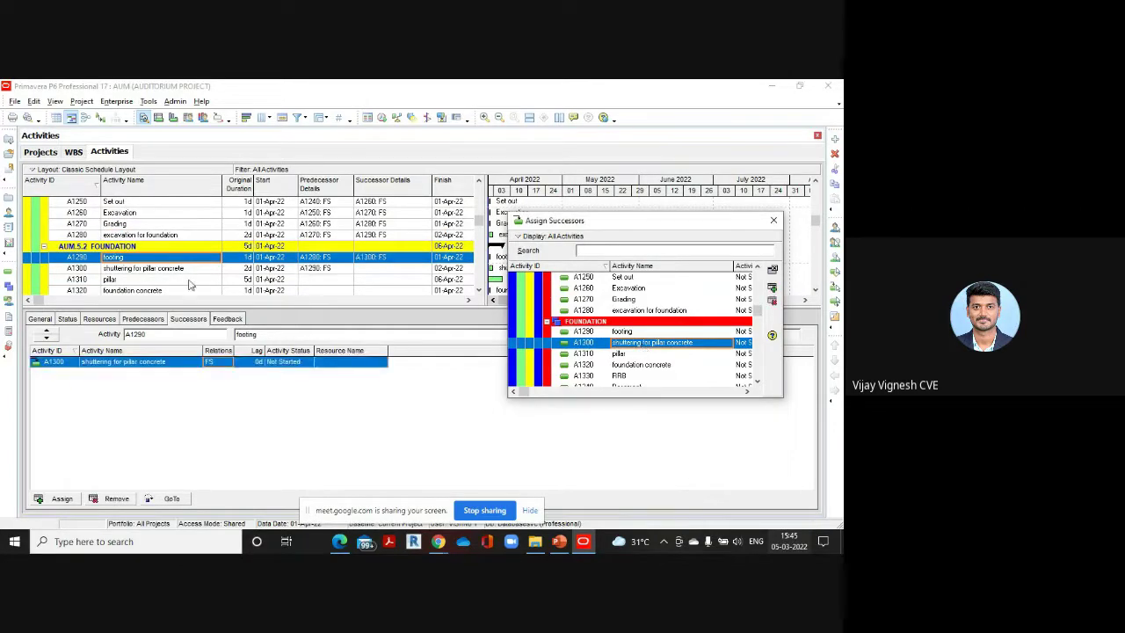
click(309, 269)
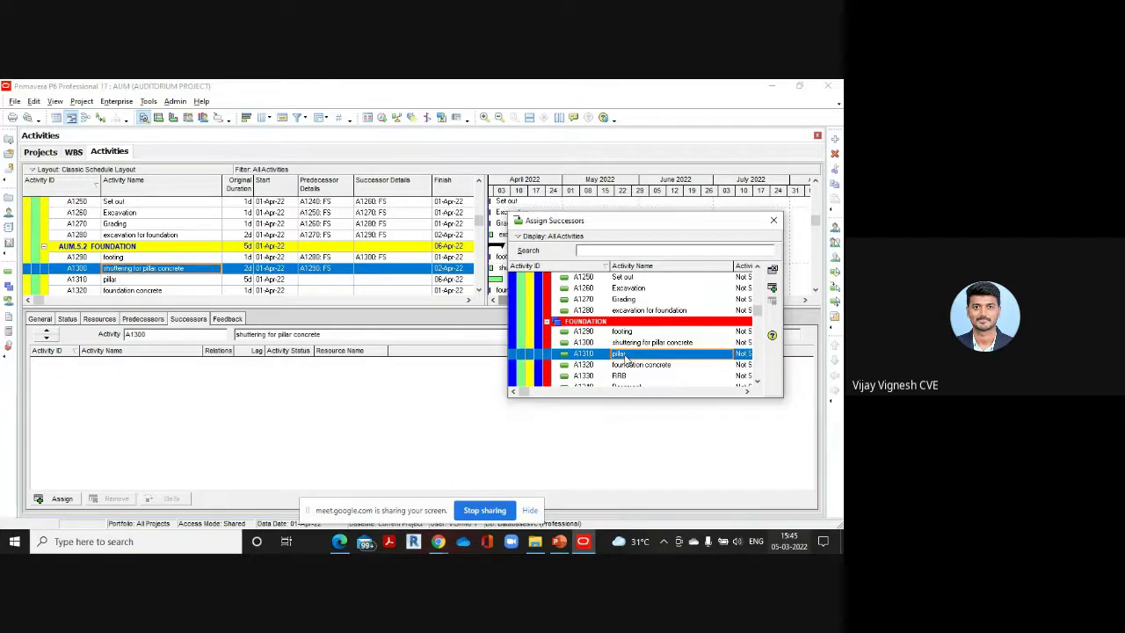
double_click(629, 358)
Link pillar → foundation concrete → RRB → Basement finish-to-start
scroll(188, 269, down, 1)
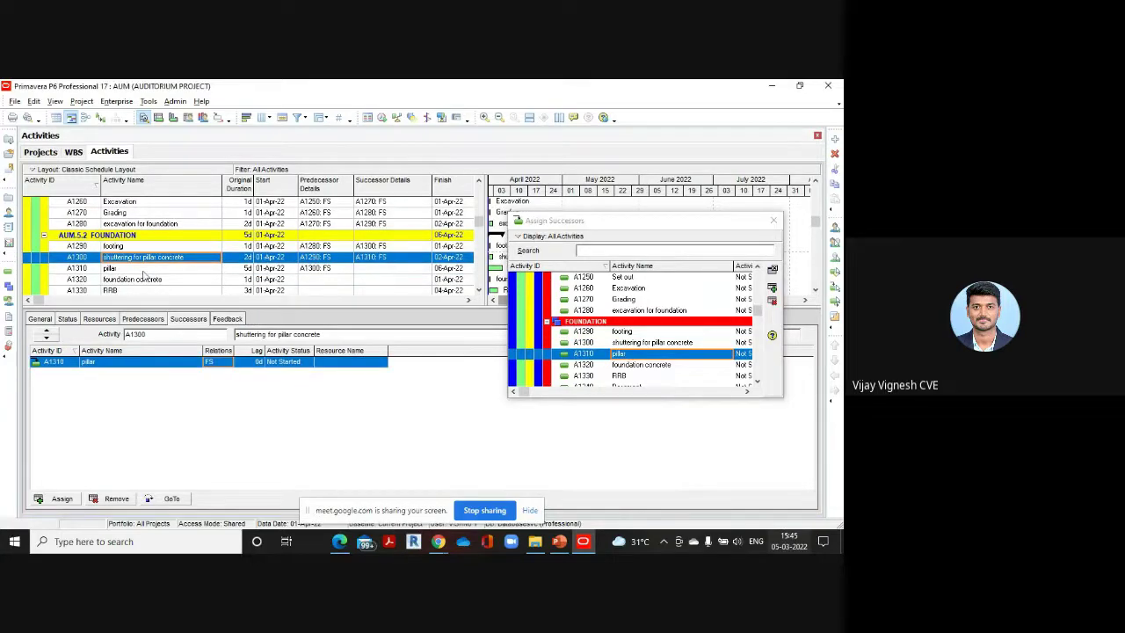
click(147, 268)
scroll(686, 323, down, 2)
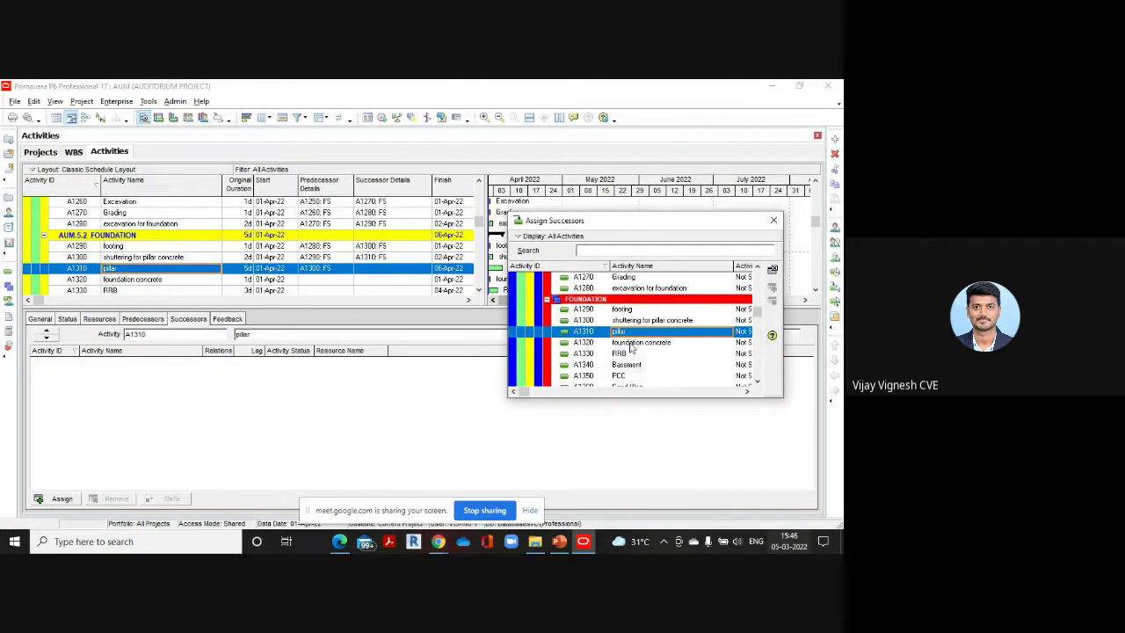
double_click(630, 342)
scroll(219, 268, down, 2)
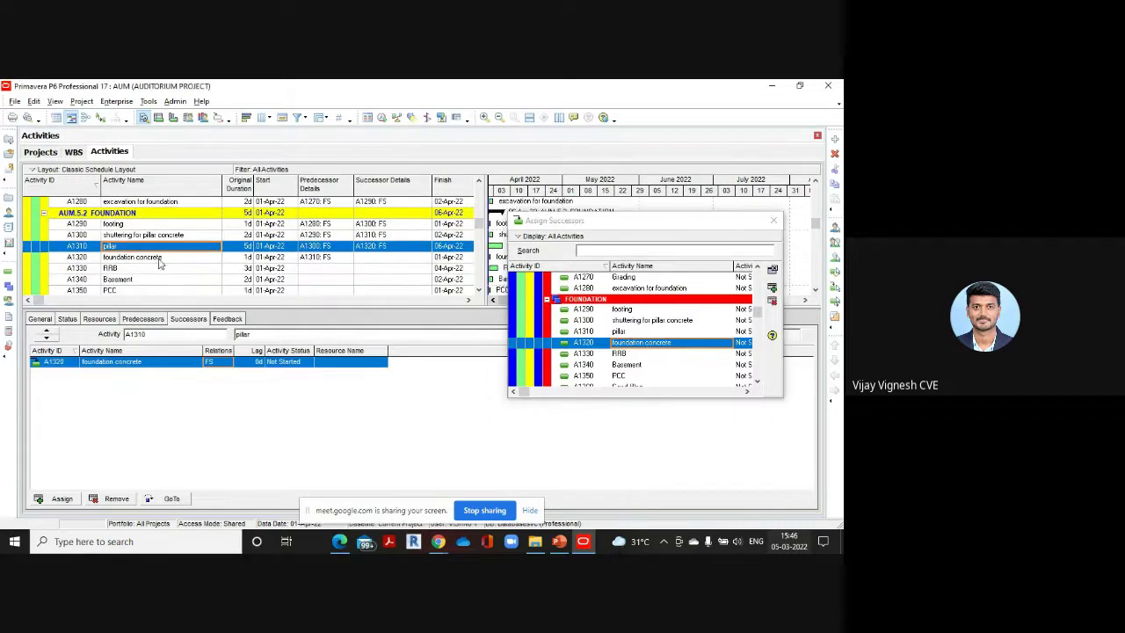
click(161, 258)
scroll(620, 332, down, 2)
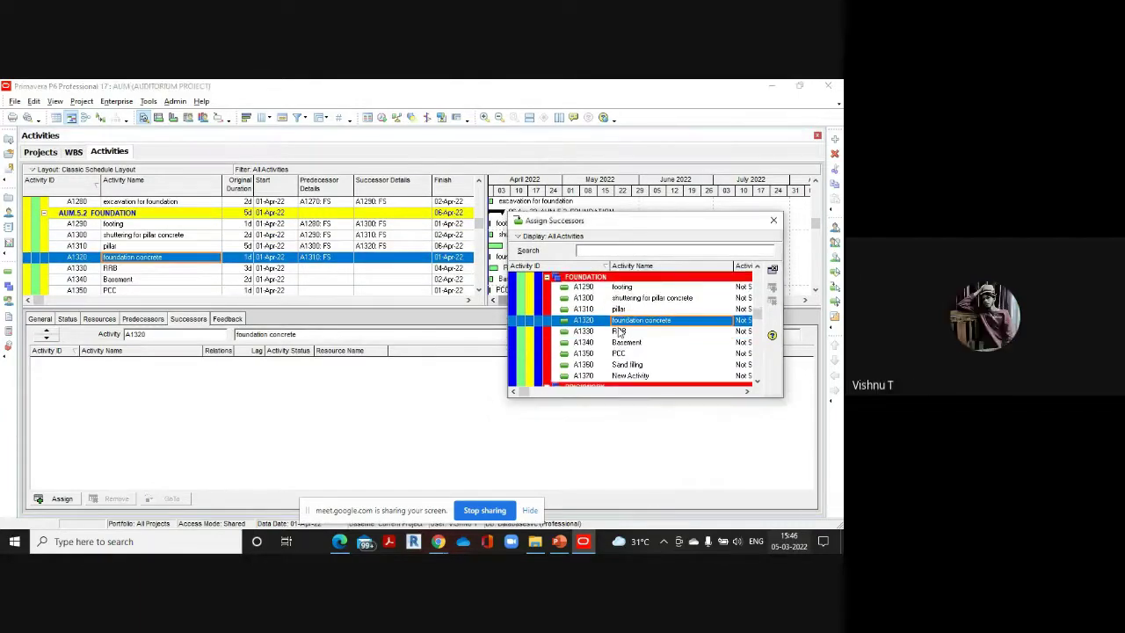
double_click(619, 331)
click(128, 268)
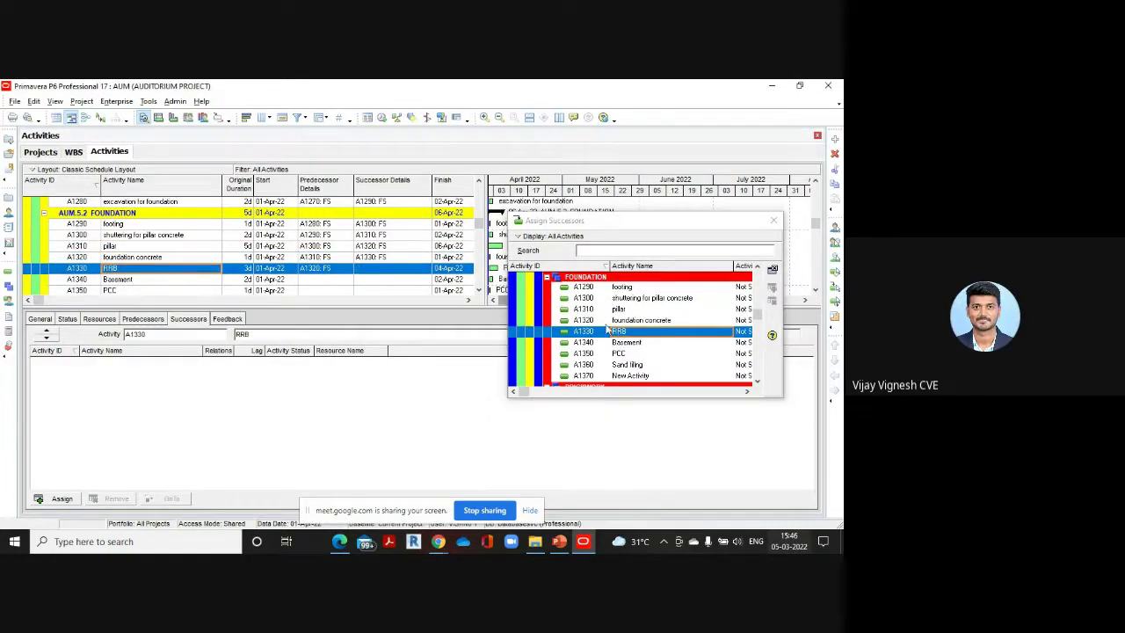
scroll(624, 330, down, 2)
double_click(637, 322)
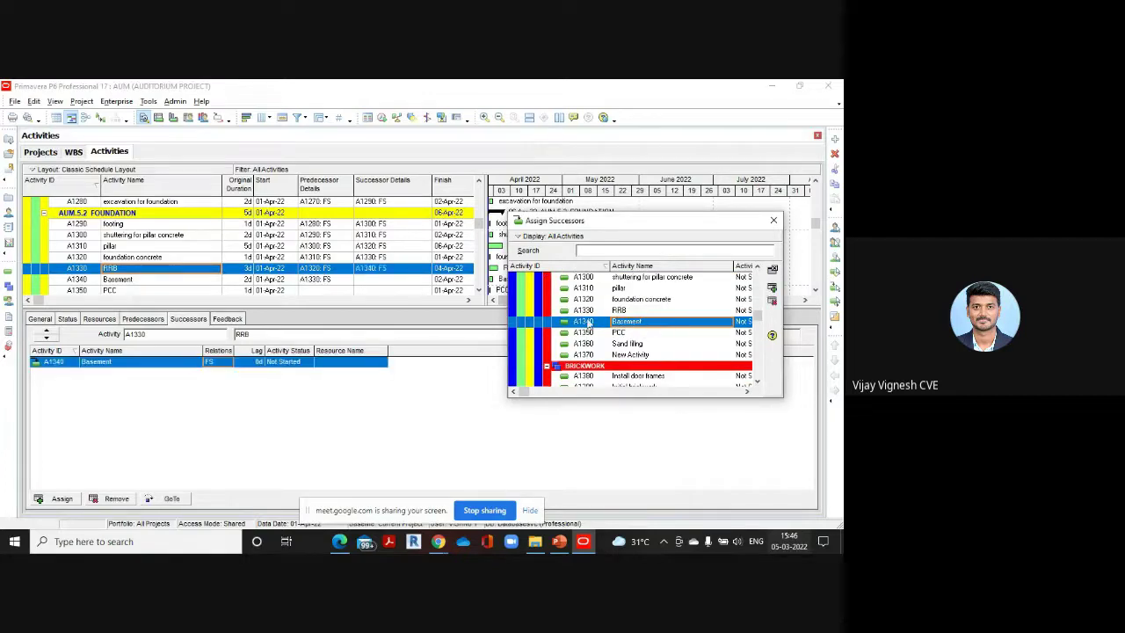
Link Basement → PCC → Sand filling finish-to-start
click(158, 280)
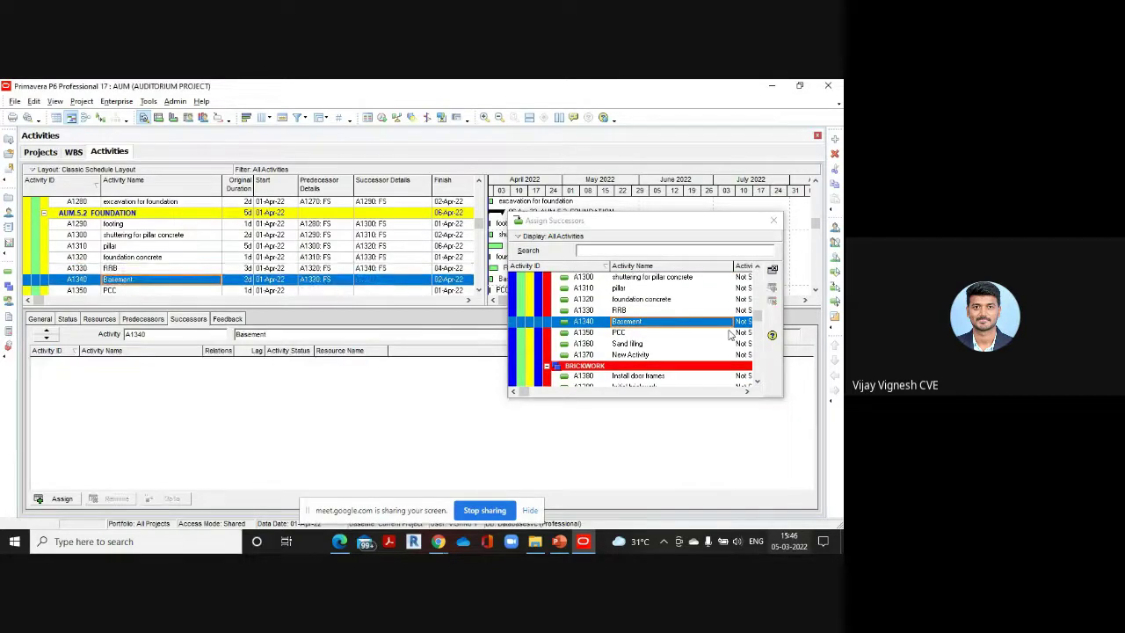
double_click(624, 332)
scroll(432, 262, down, 1)
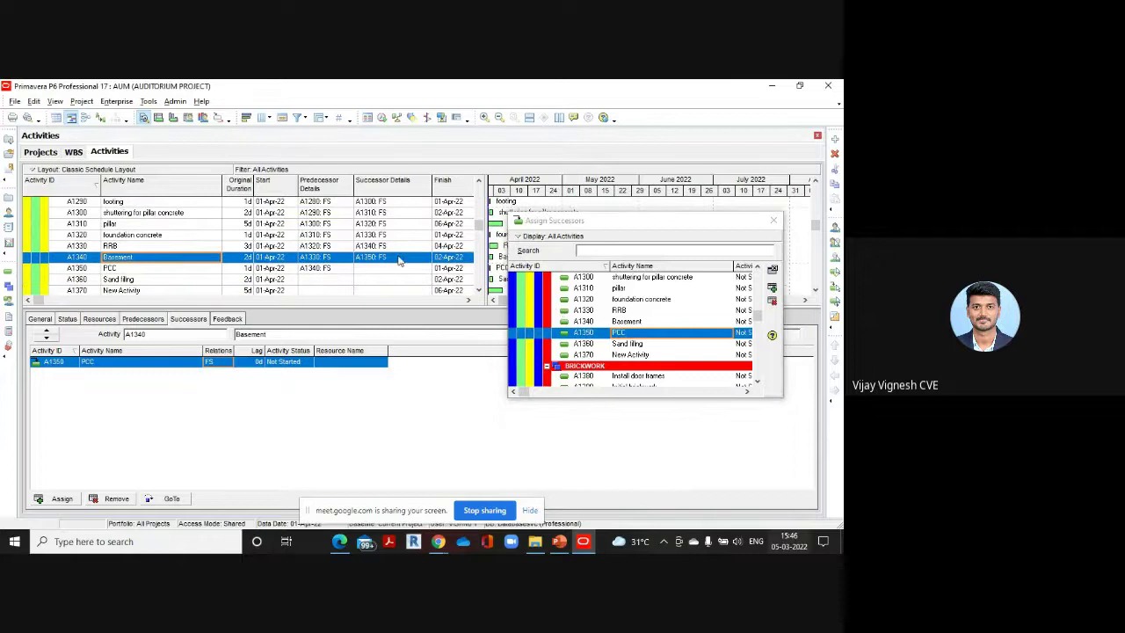
click(141, 270)
scroll(652, 317, down, 1)
scroll(653, 316, down, 1)
double_click(625, 321)
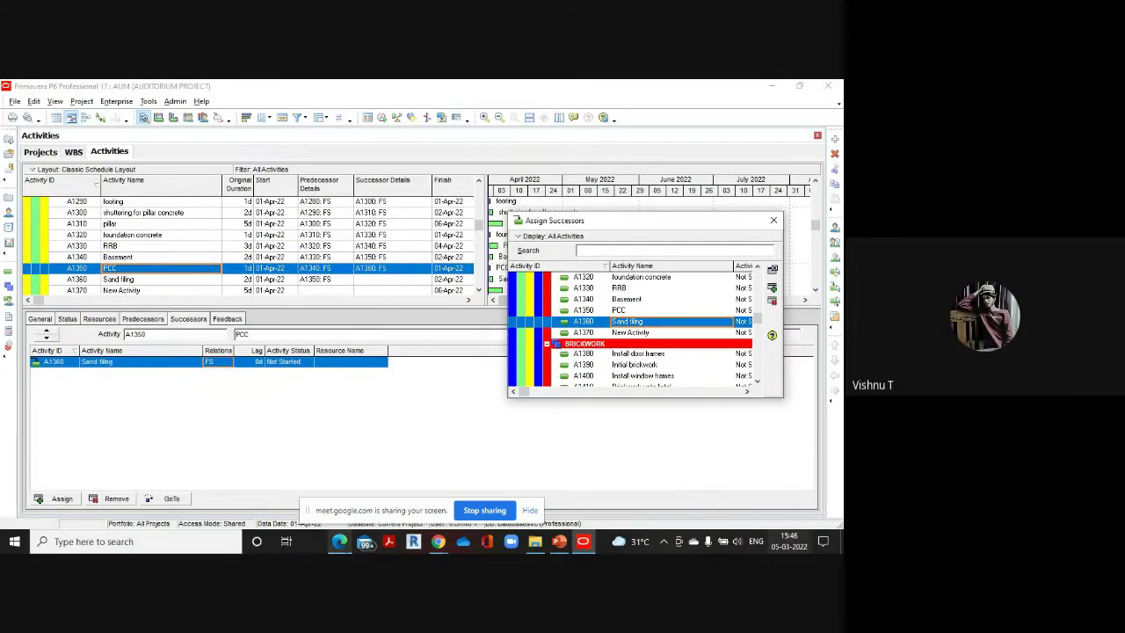
mouse_move(341, 541)
click(308, 475)
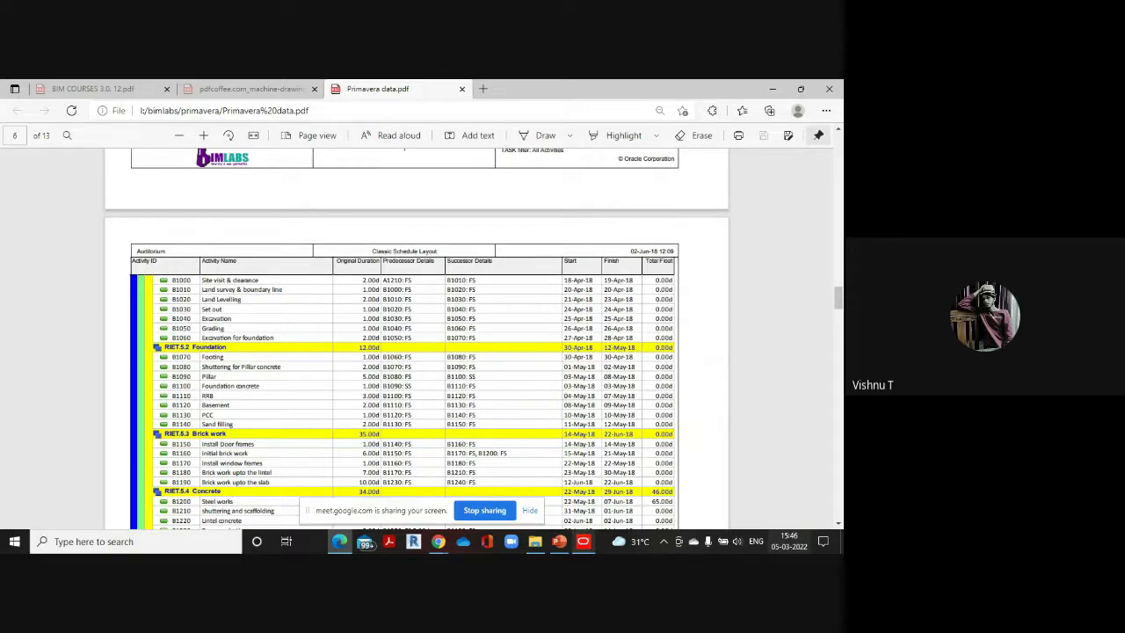
click(583, 541)
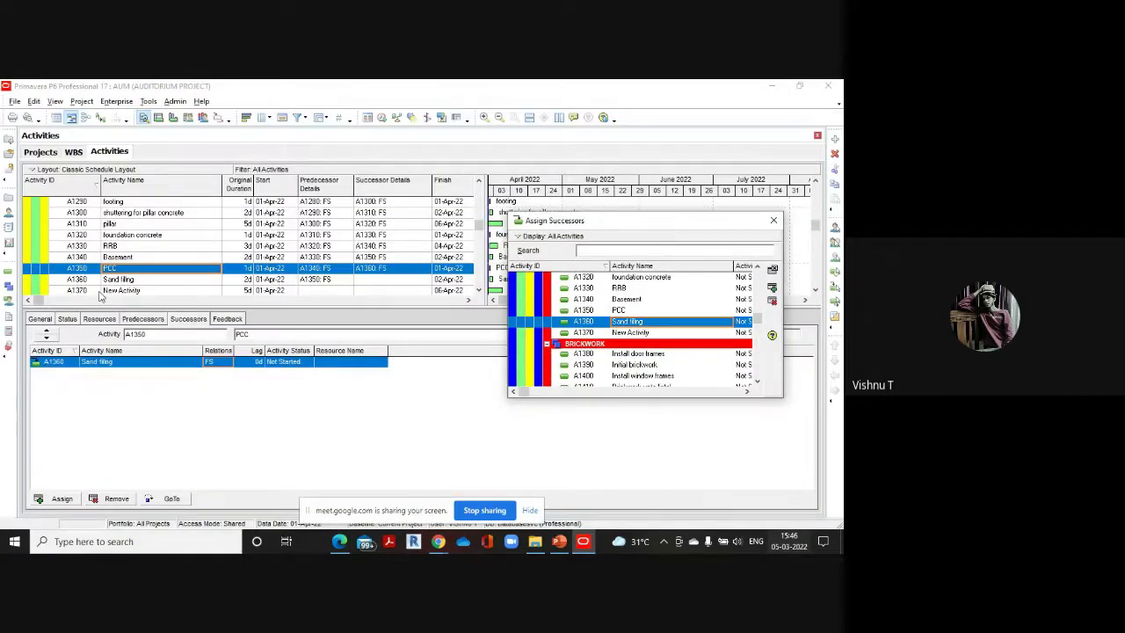
click(131, 279)
scroll(178, 265, down, 1)
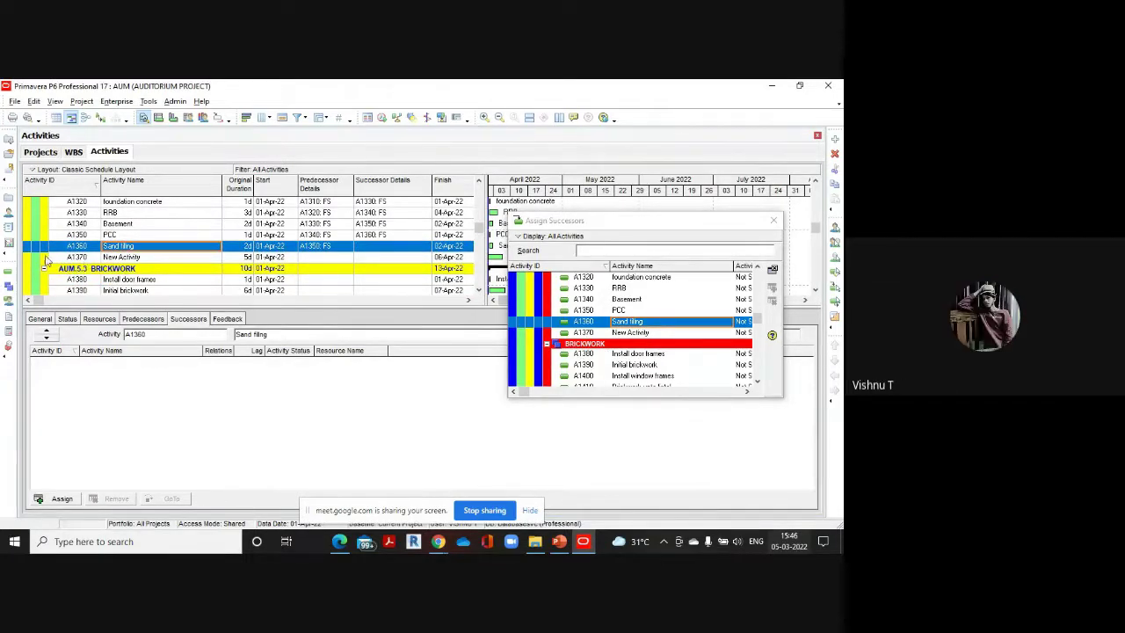
Delete the stray New Activity from the activity list
click(72, 259)
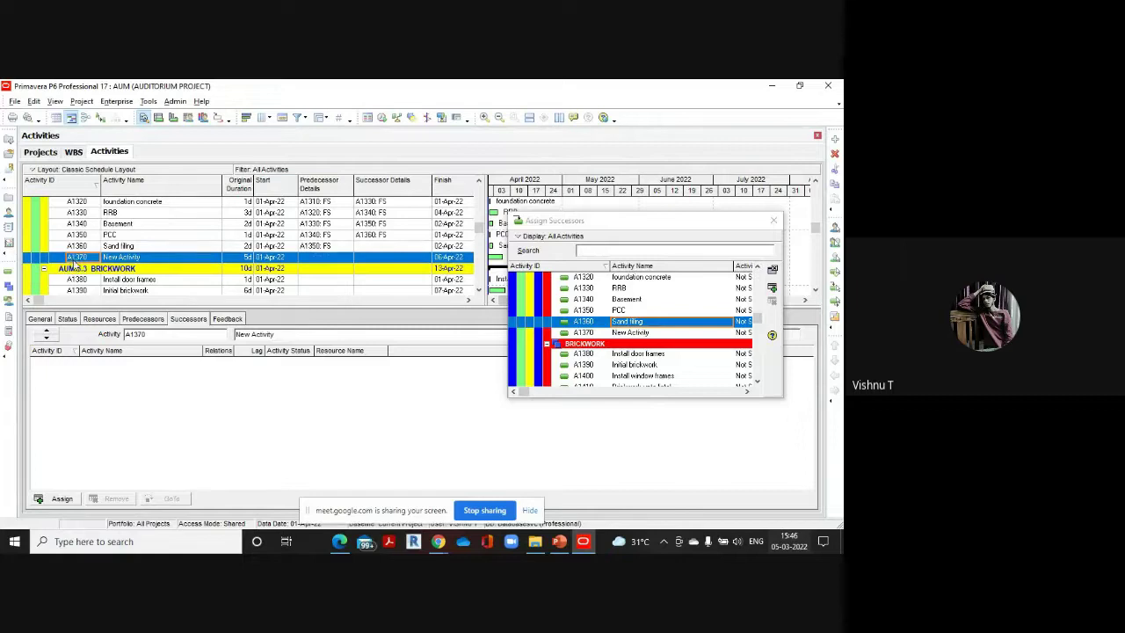
key(Delete)
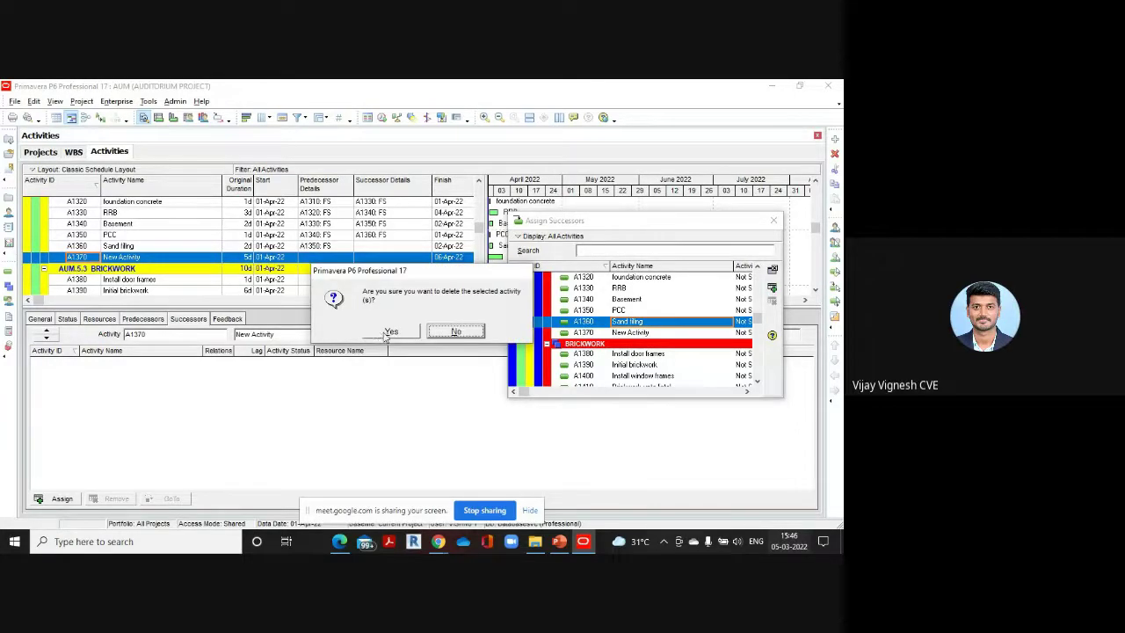
click(388, 328)
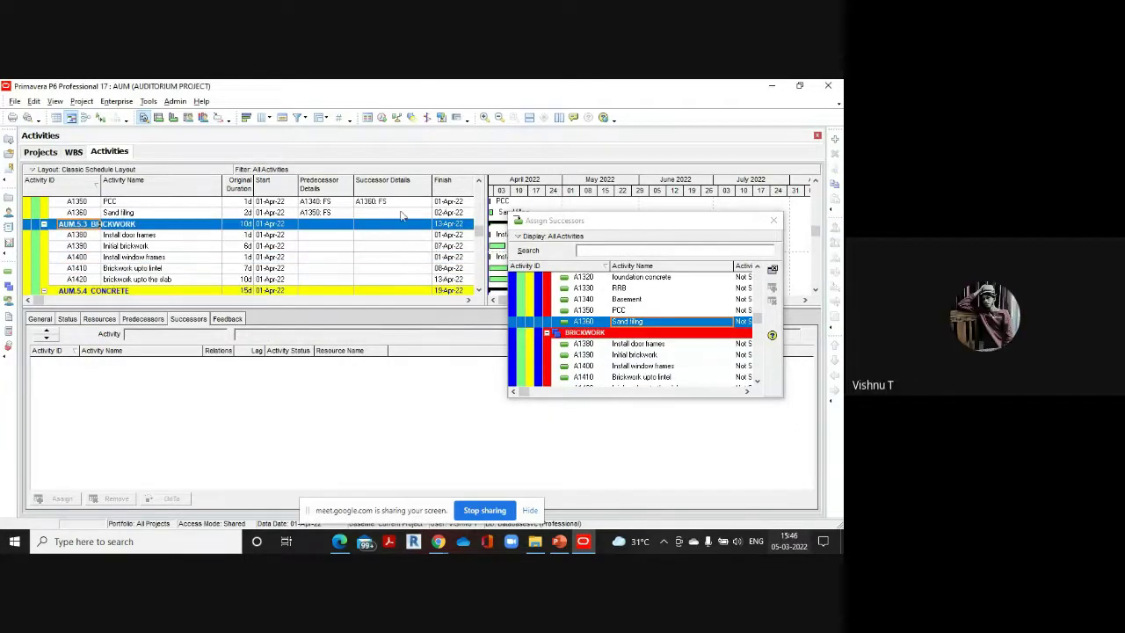
Add Install door frames (A1380) as a finish-to-start successor of Sand filling (A1360)
scroll(186, 288, up, 1)
click(134, 226)
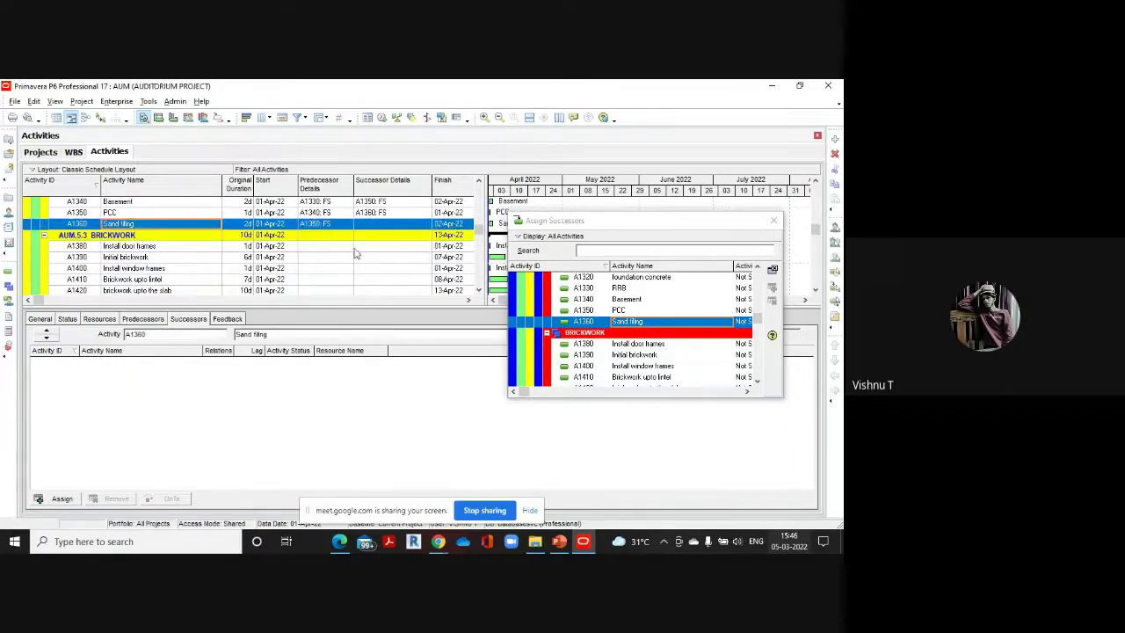
double_click(629, 344)
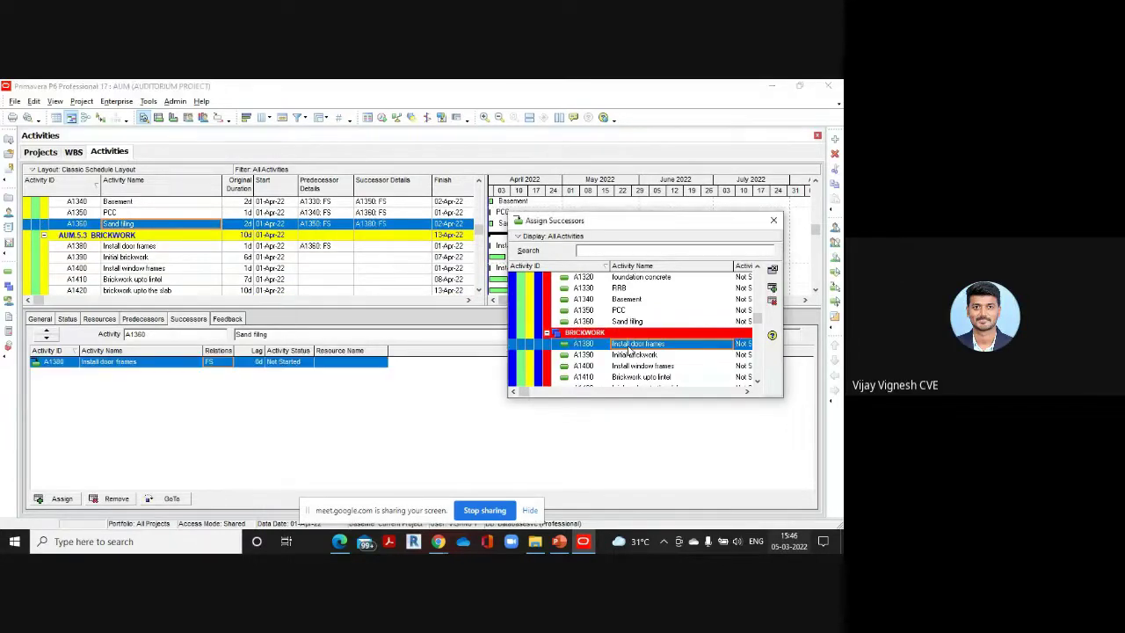
scroll(82, 254, up, 2)
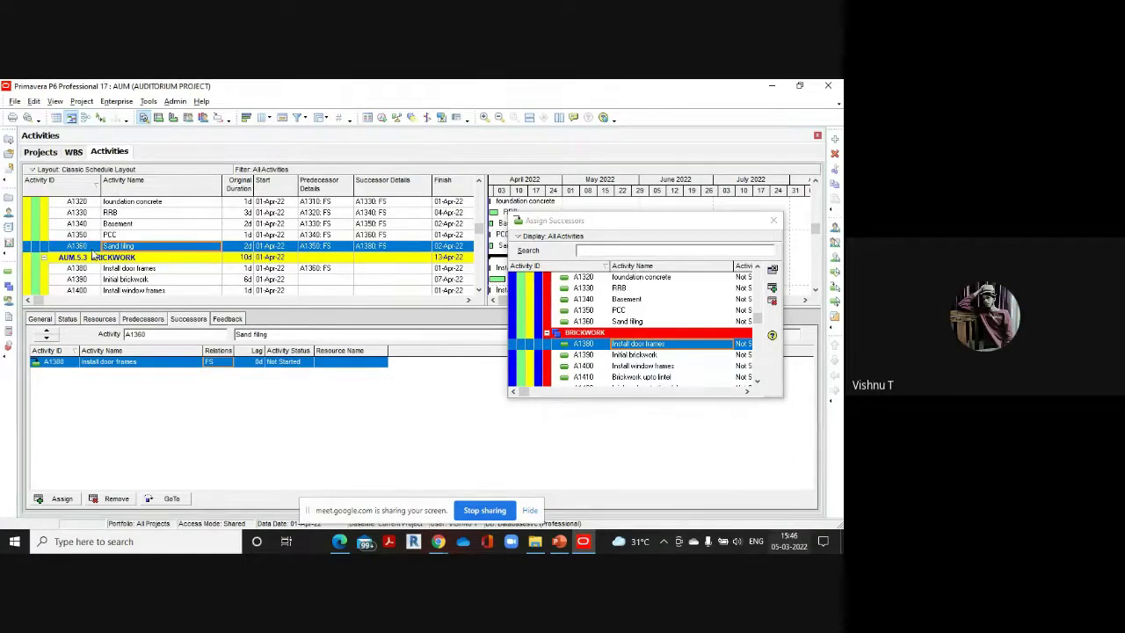
scroll(175, 243, down, 1)
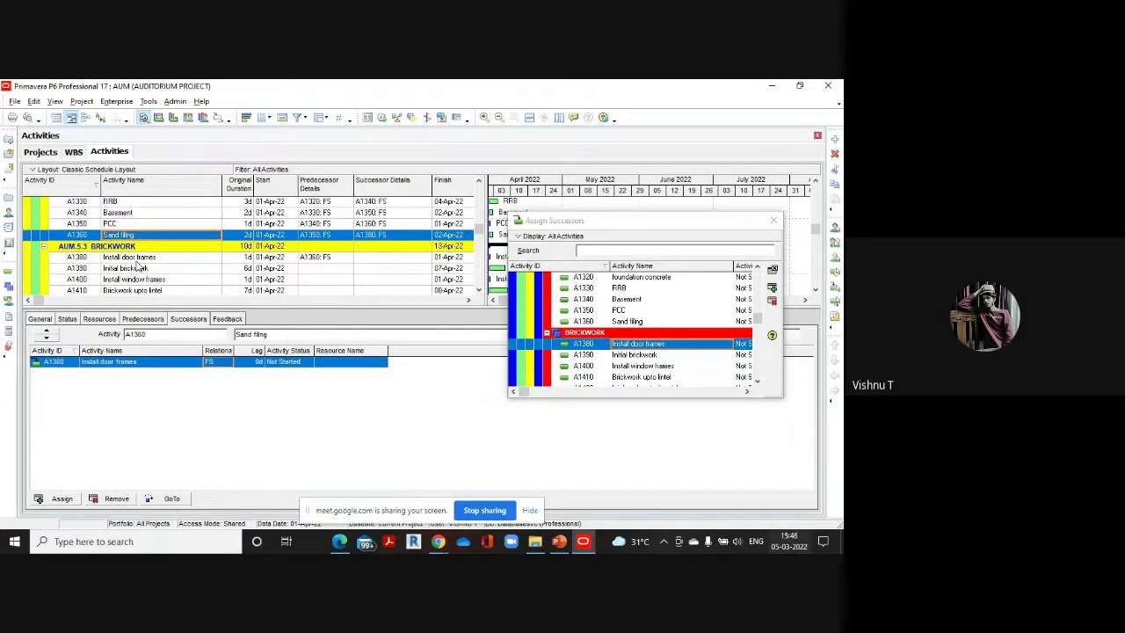
click(143, 259)
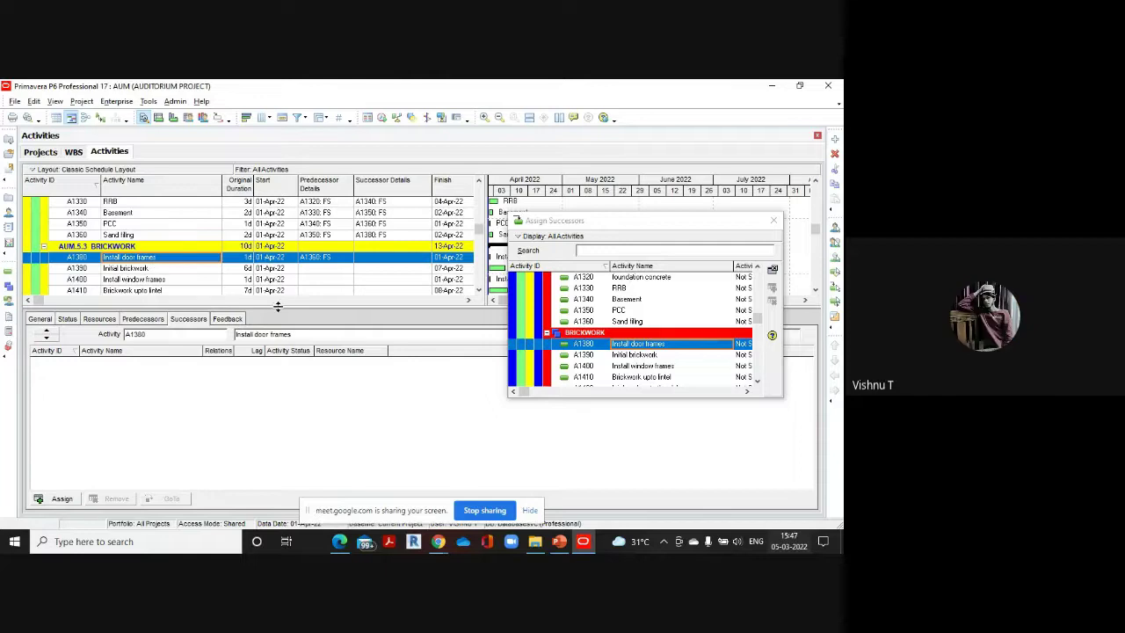
Check the PDF, link Initial brickwork (A1390) FS after A1380, then show the PDF's page 6
mouse_move(346, 549)
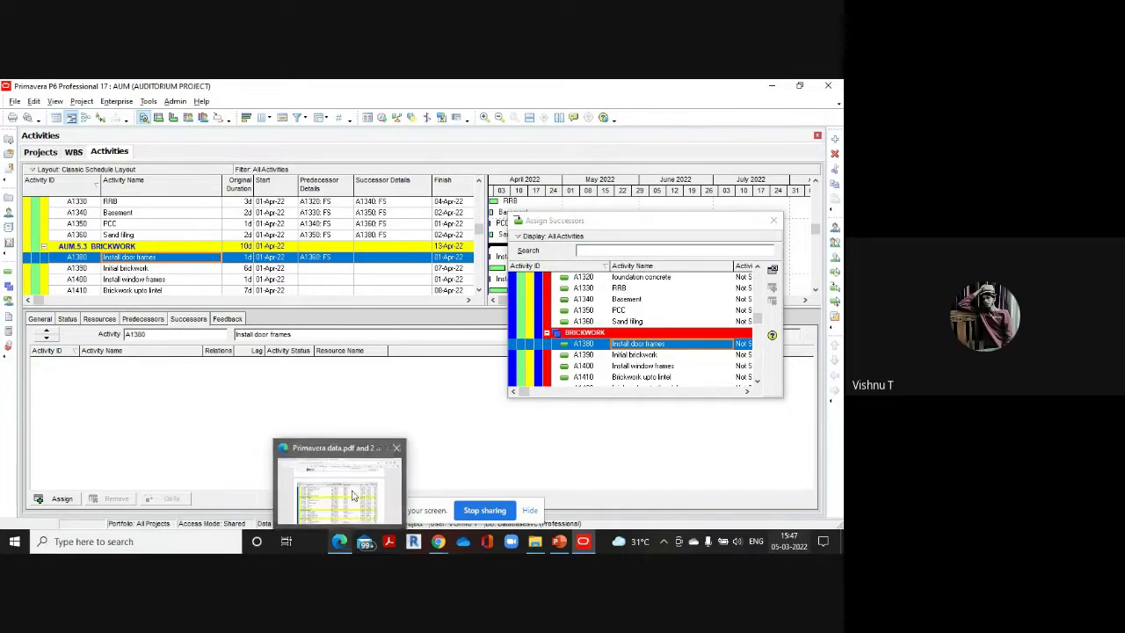
click(351, 492)
scroll(272, 342, down, 3)
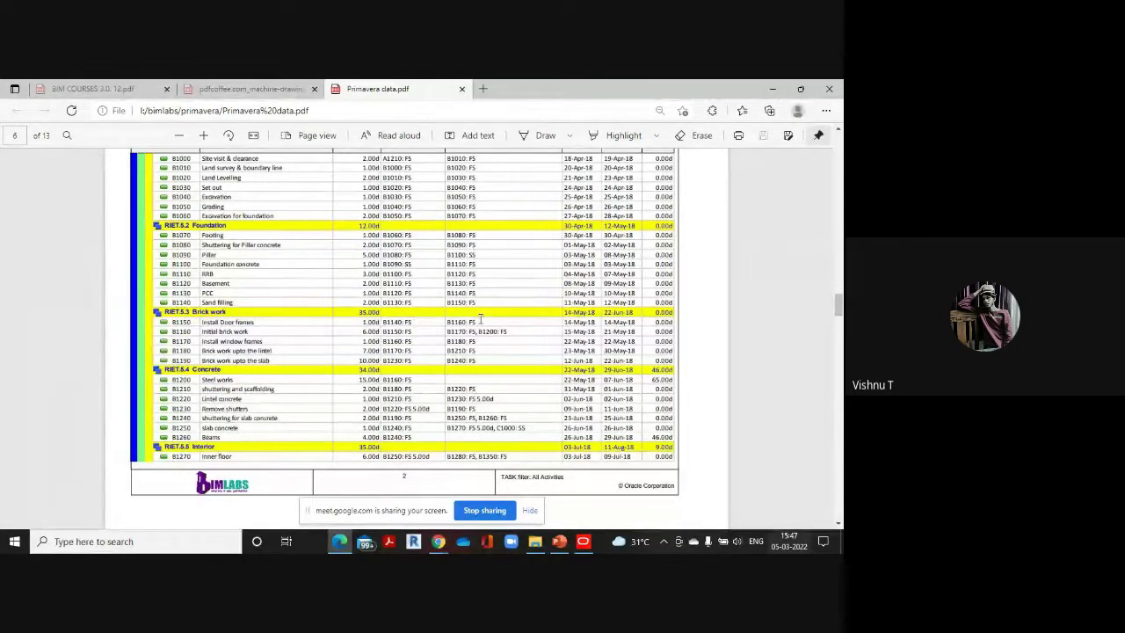
mouse_move(583, 541)
click(528, 478)
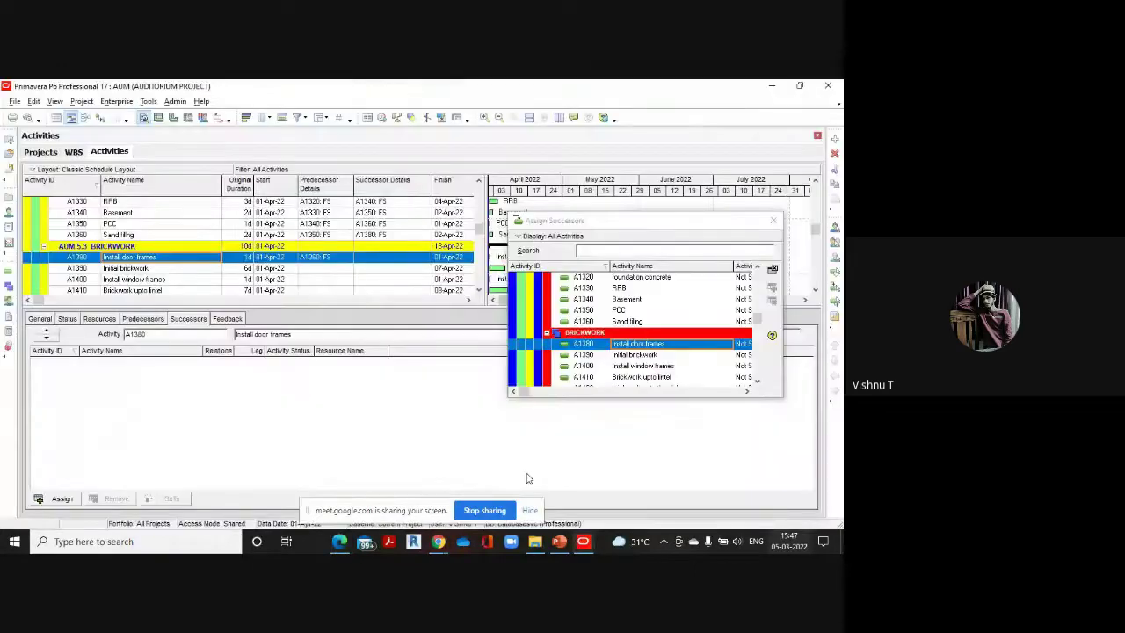
scroll(655, 325, down, 1)
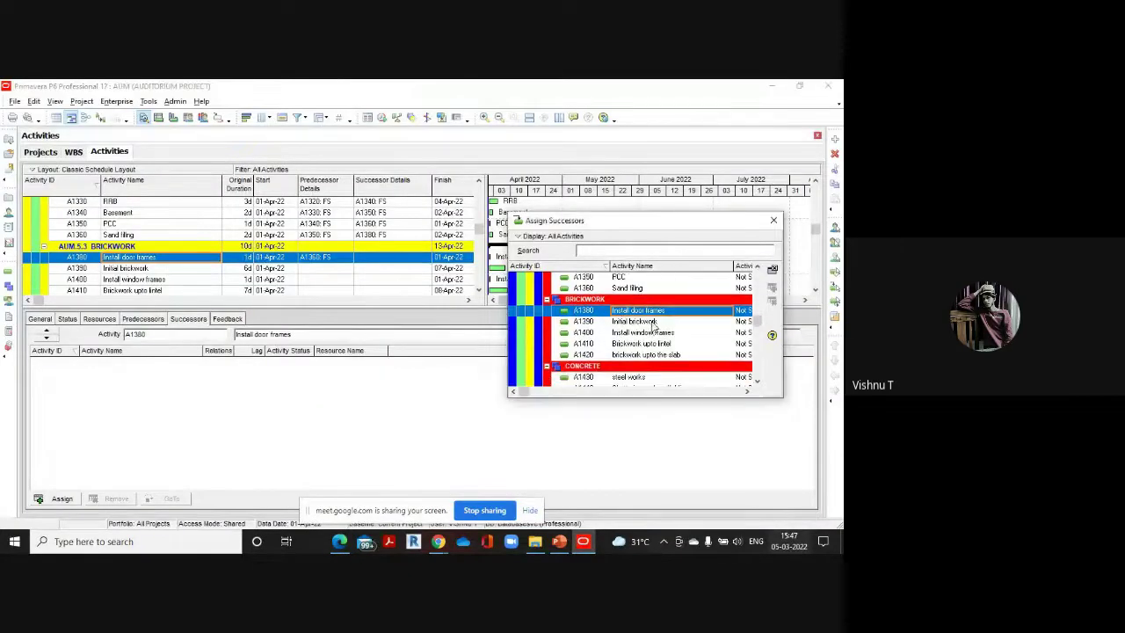
double_click(655, 321)
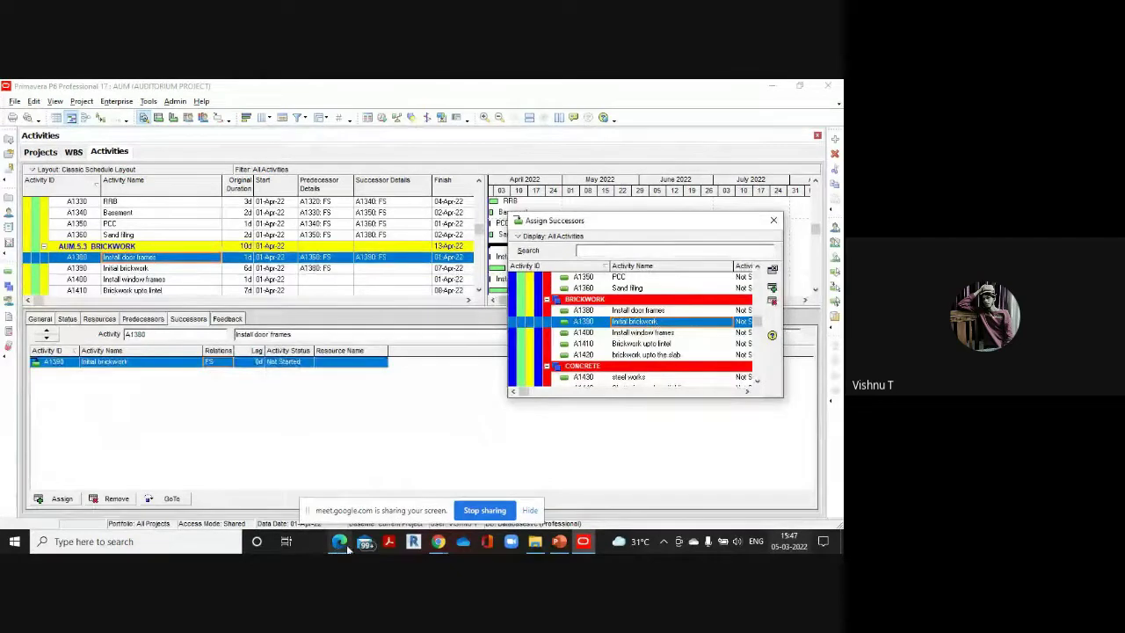
mouse_move(339, 541)
click(331, 479)
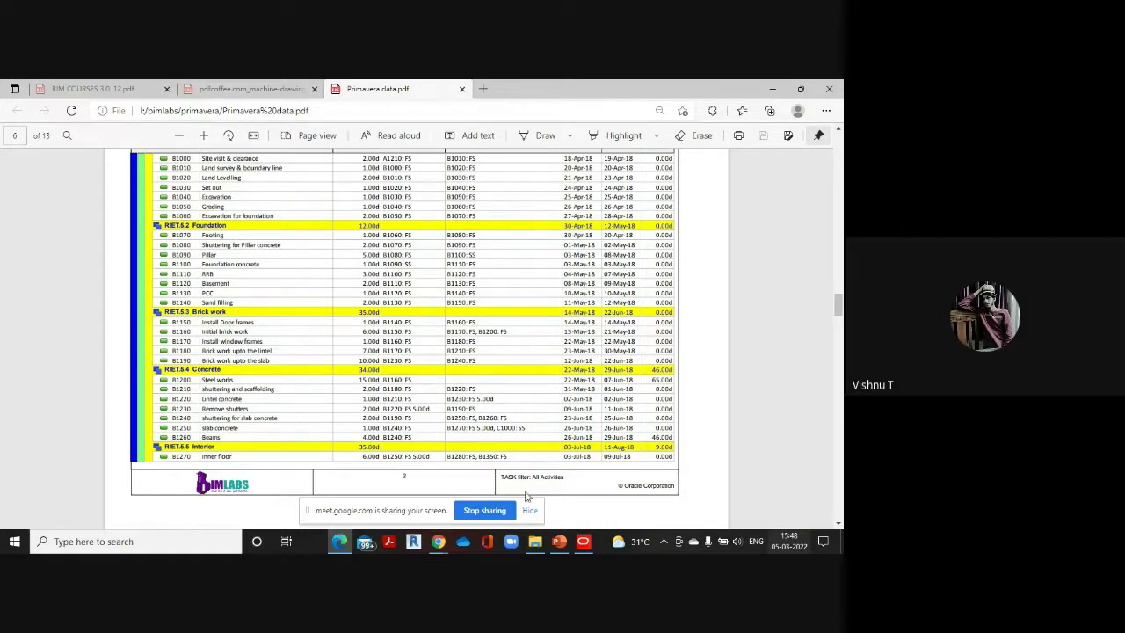
Give A1390 FS successors A1400 Install window frames and A1430 steel works, then recheck the PDF
mouse_move(582, 540)
click(584, 499)
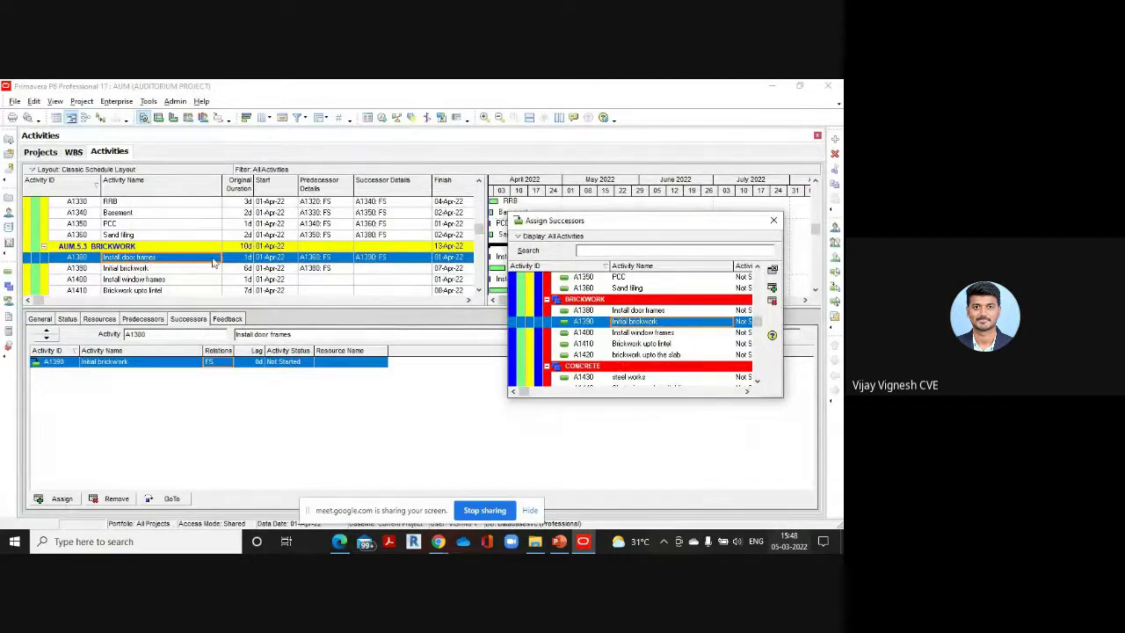
click(141, 268)
double_click(657, 334)
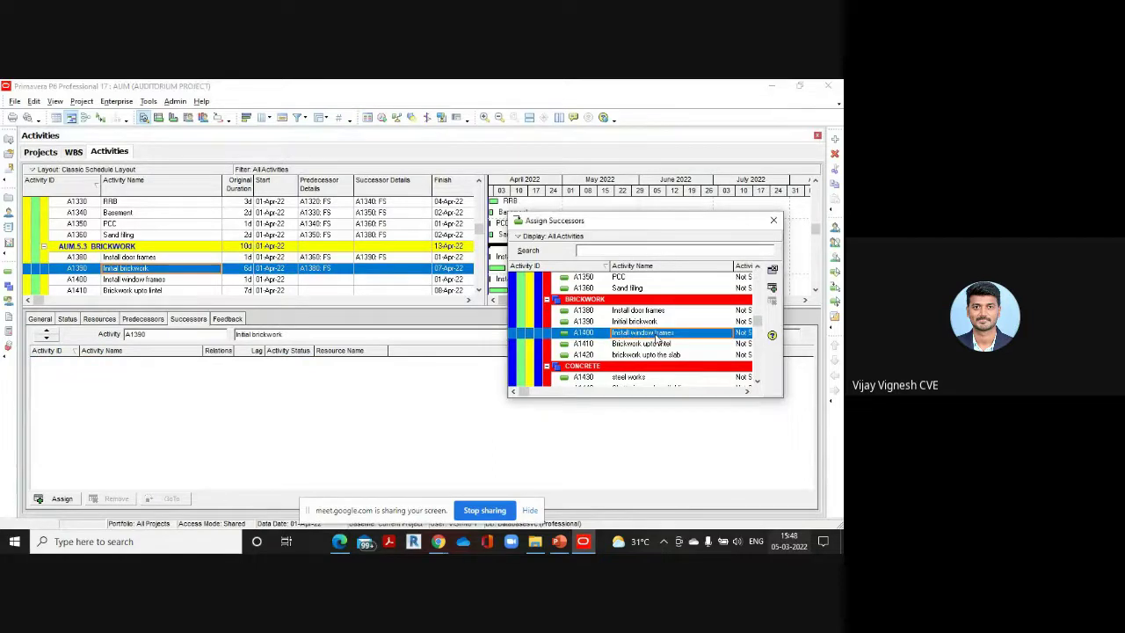
scroll(650, 347, down, 1)
double_click(642, 356)
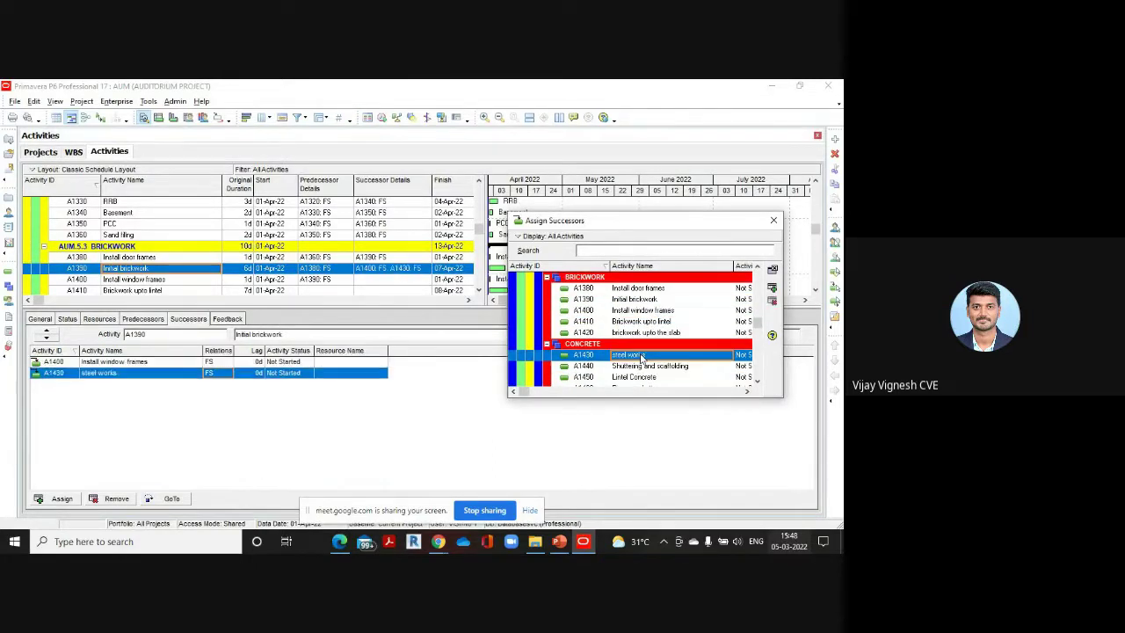
click(348, 547)
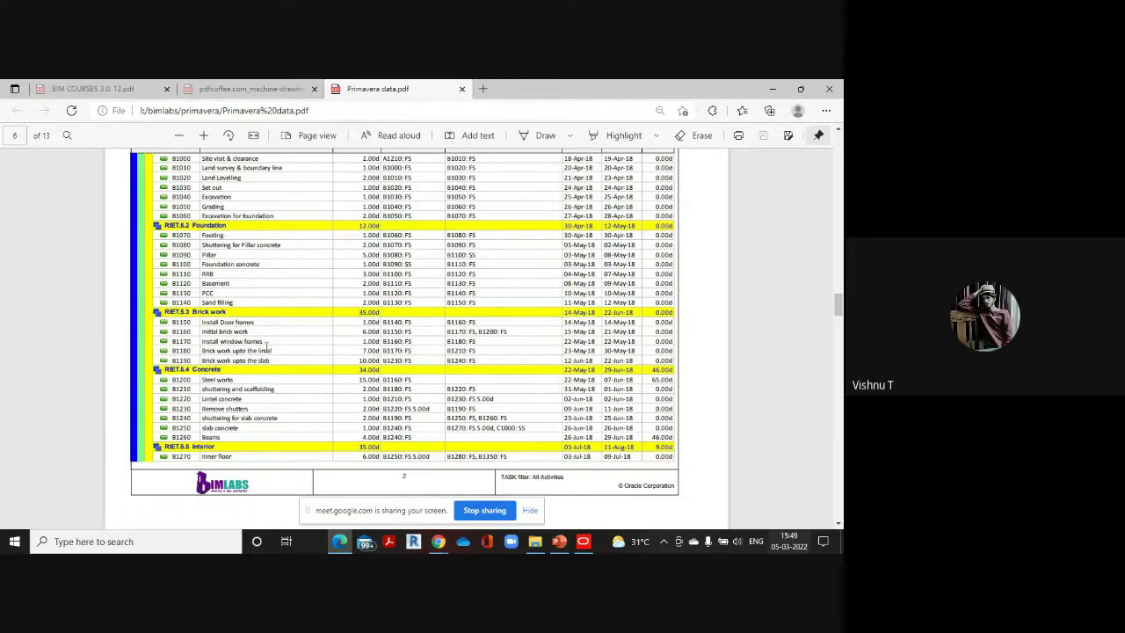
Add Brickwork upto lintel (A1410) as an FS successor of Install window frames (A1400)
click(582, 541)
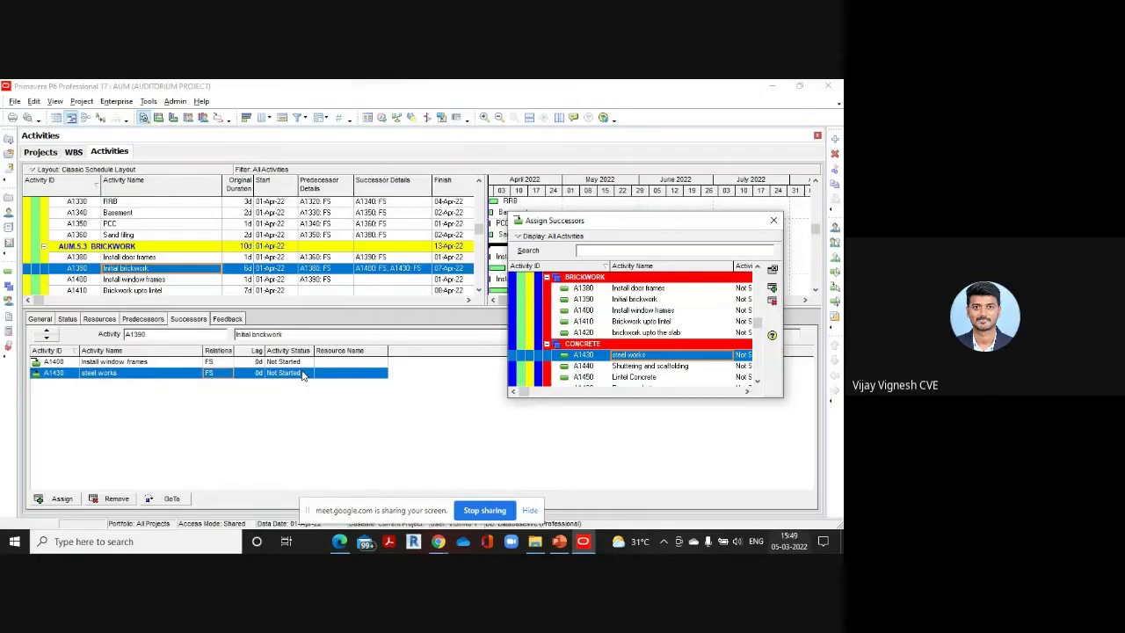
click(136, 279)
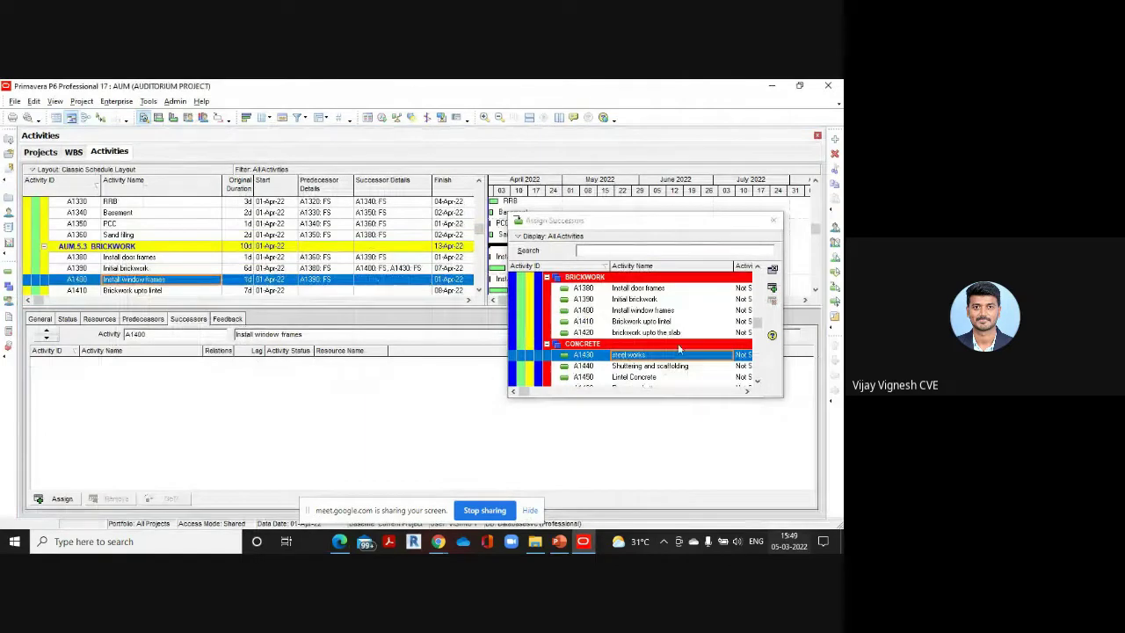
scroll(675, 351, down, 1)
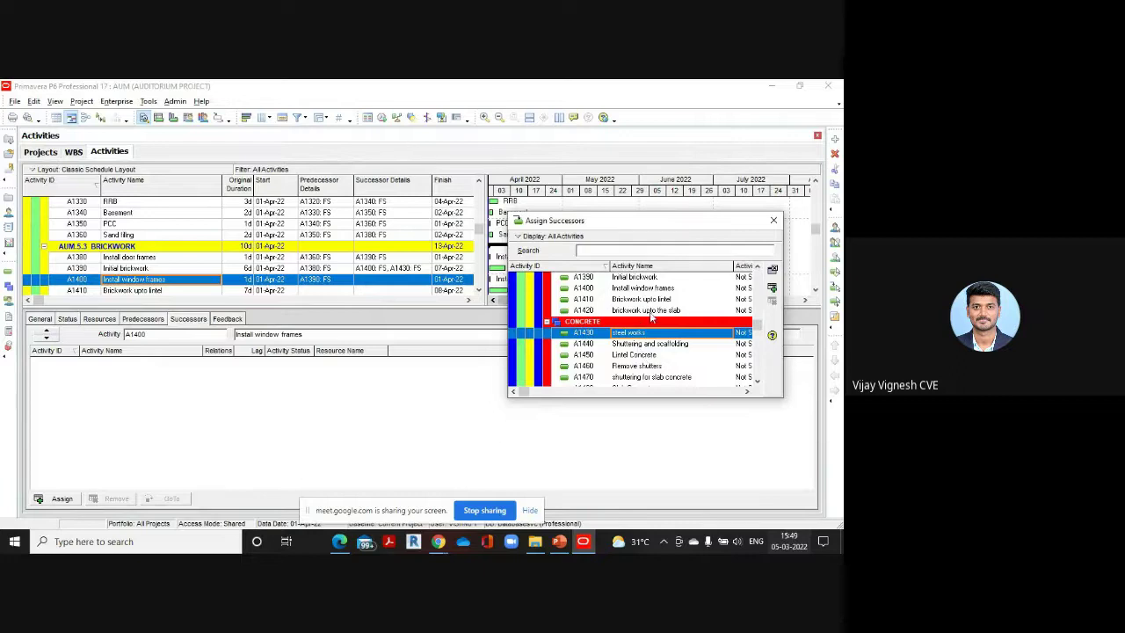
scroll(647, 360, down, 1)
scroll(630, 343, up, 3)
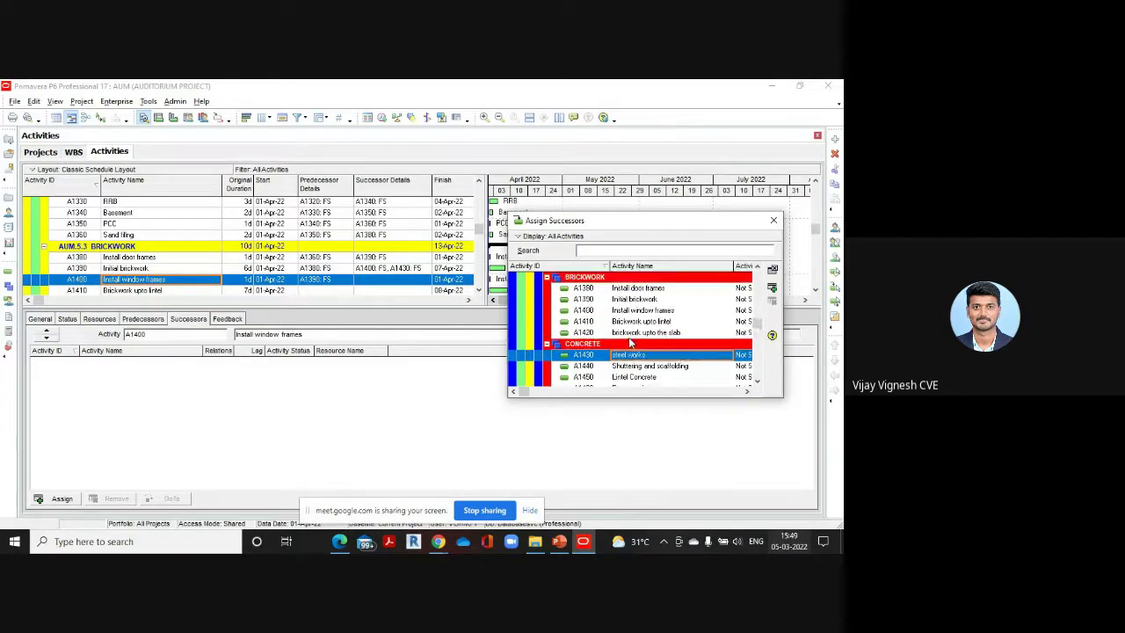
double_click(637, 322)
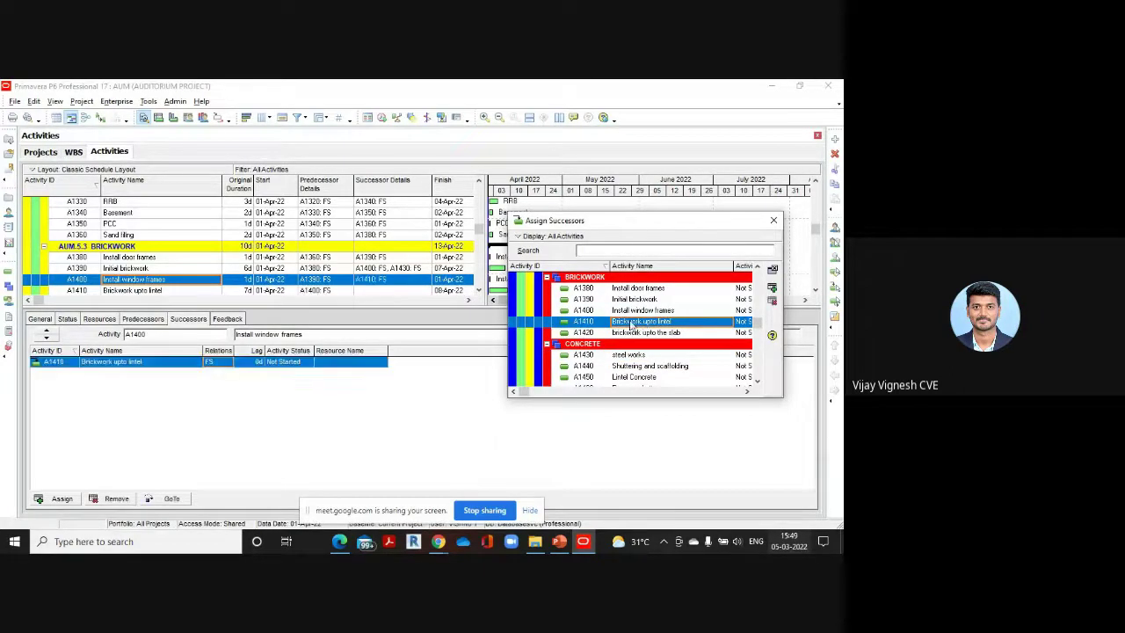
Link A1410 finish-to-start to Shuttering and scaffolding (A1440), checking the reference PDF
click(214, 264)
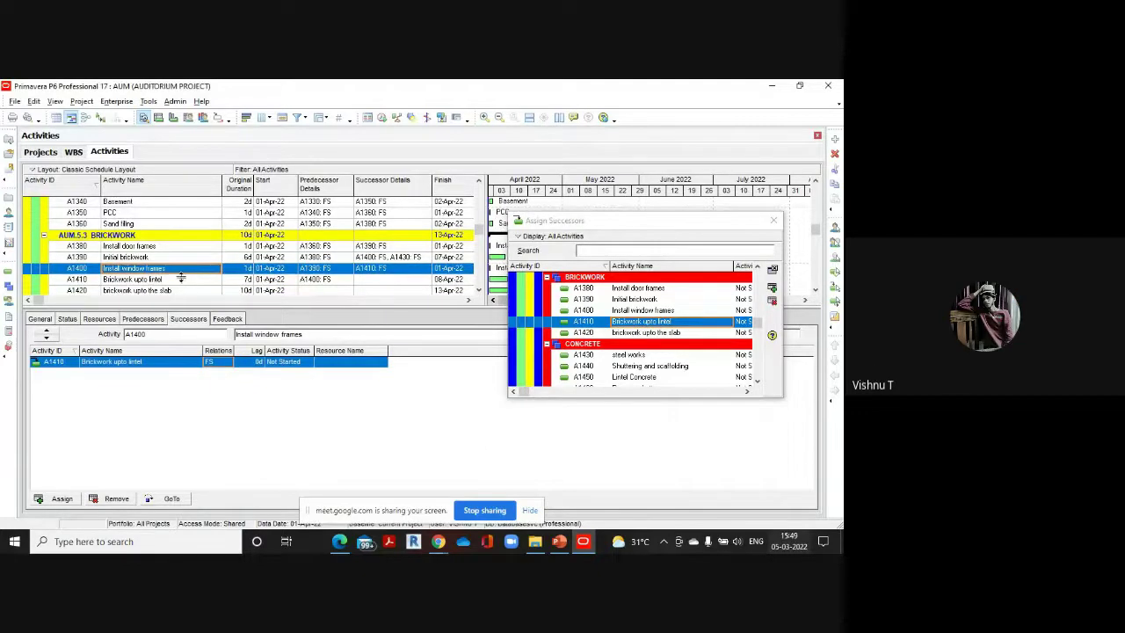
mouse_move(339, 541)
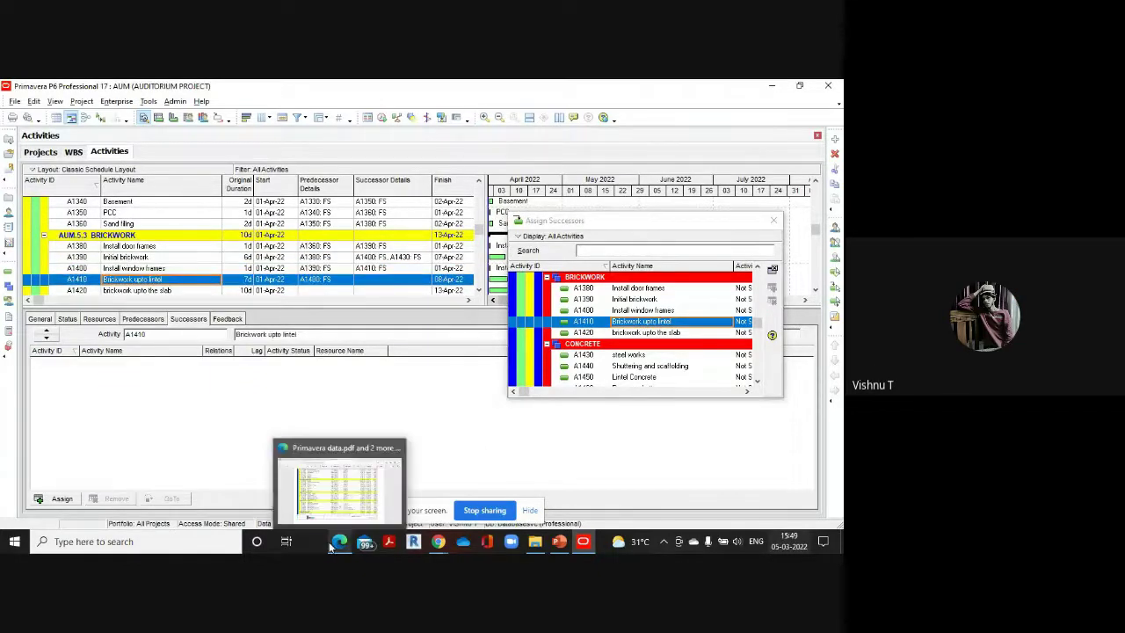
click(340, 500)
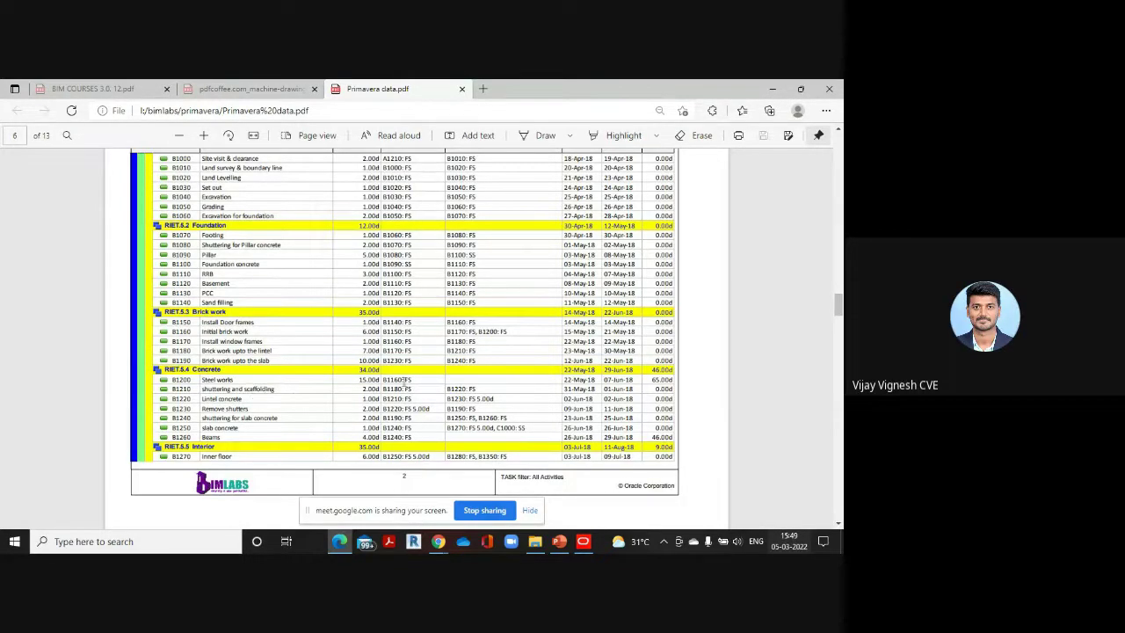
click(591, 542)
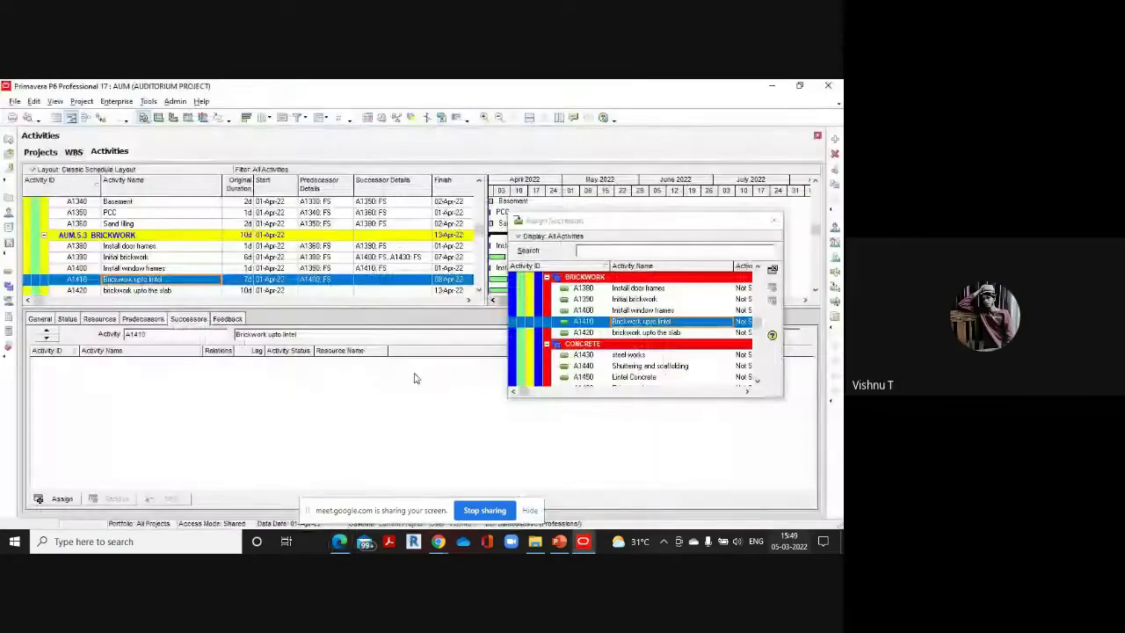
scroll(246, 263, down, 1)
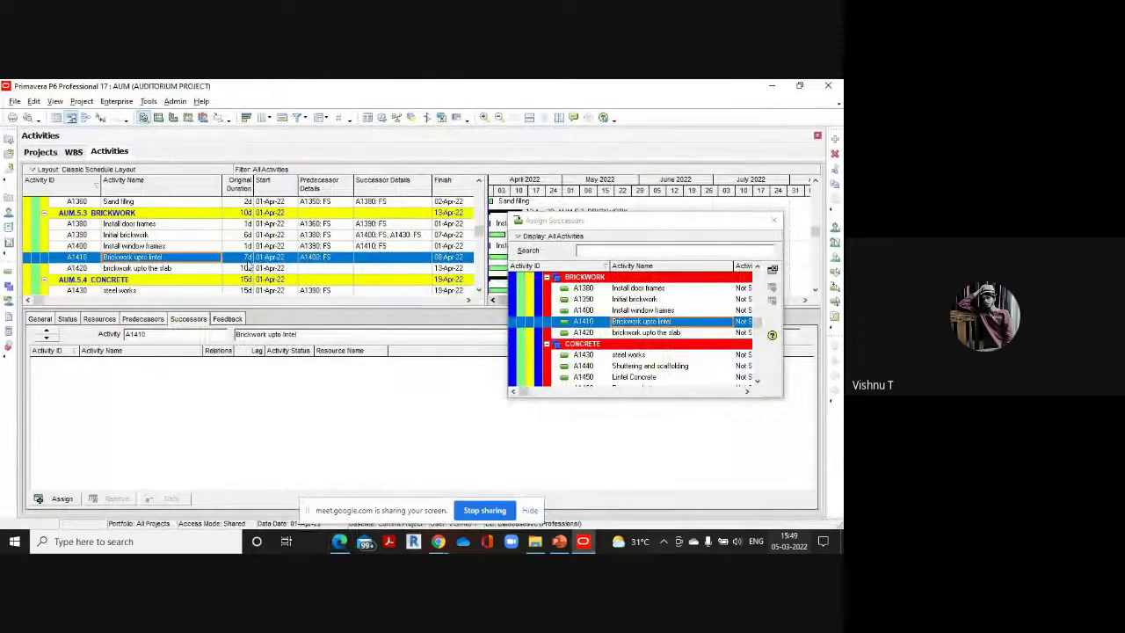
scroll(670, 313, down, 1)
double_click(678, 344)
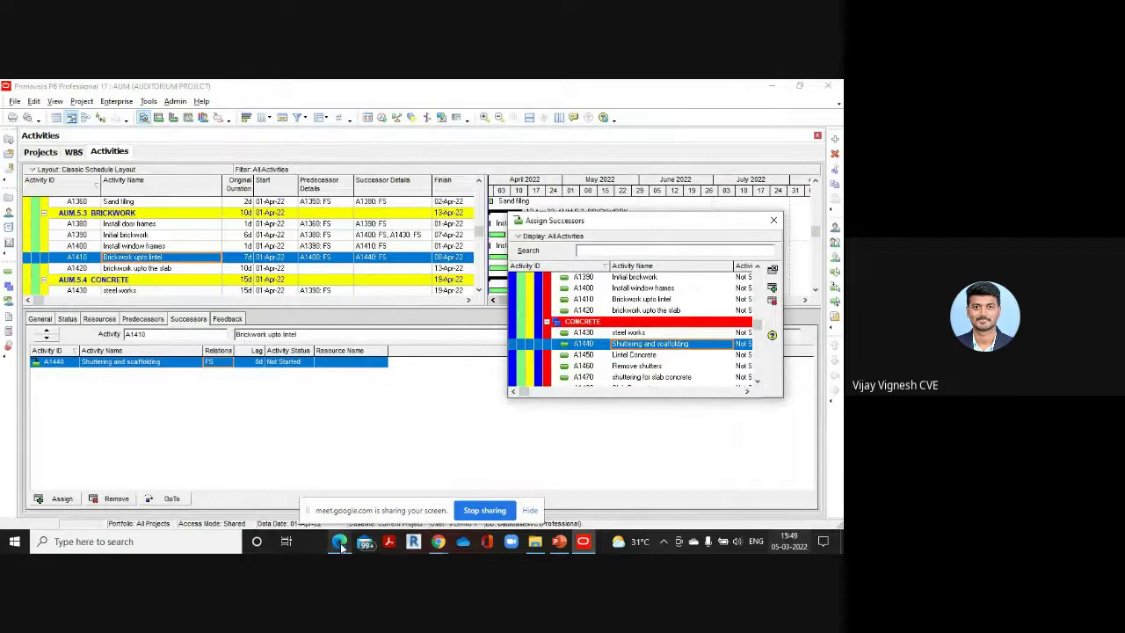
mouse_move(341, 541)
click(345, 499)
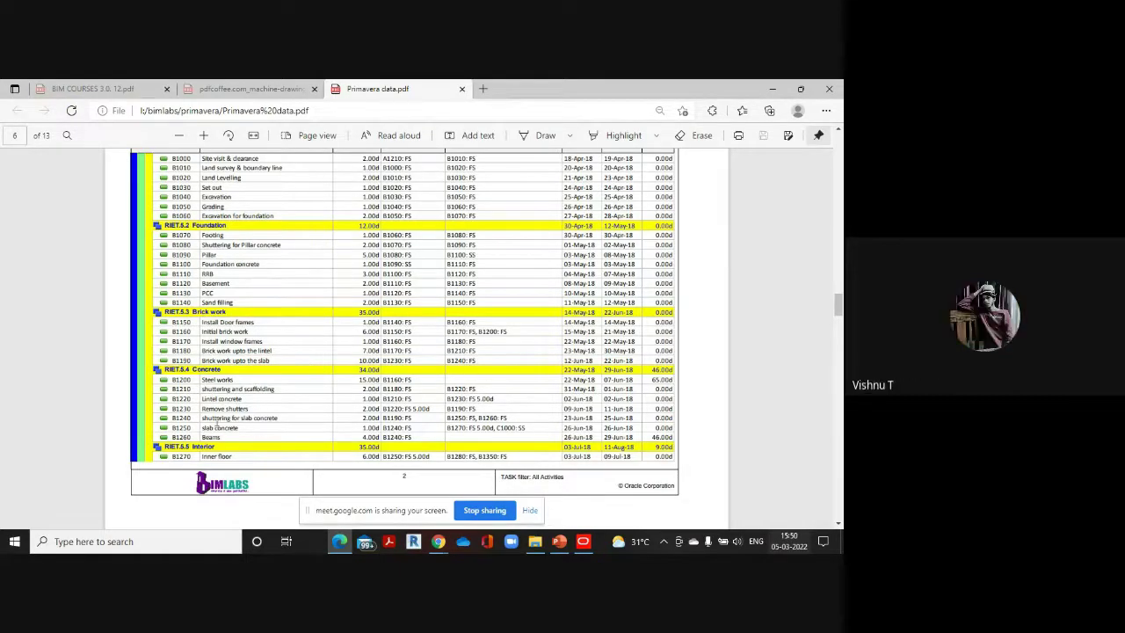
click(582, 540)
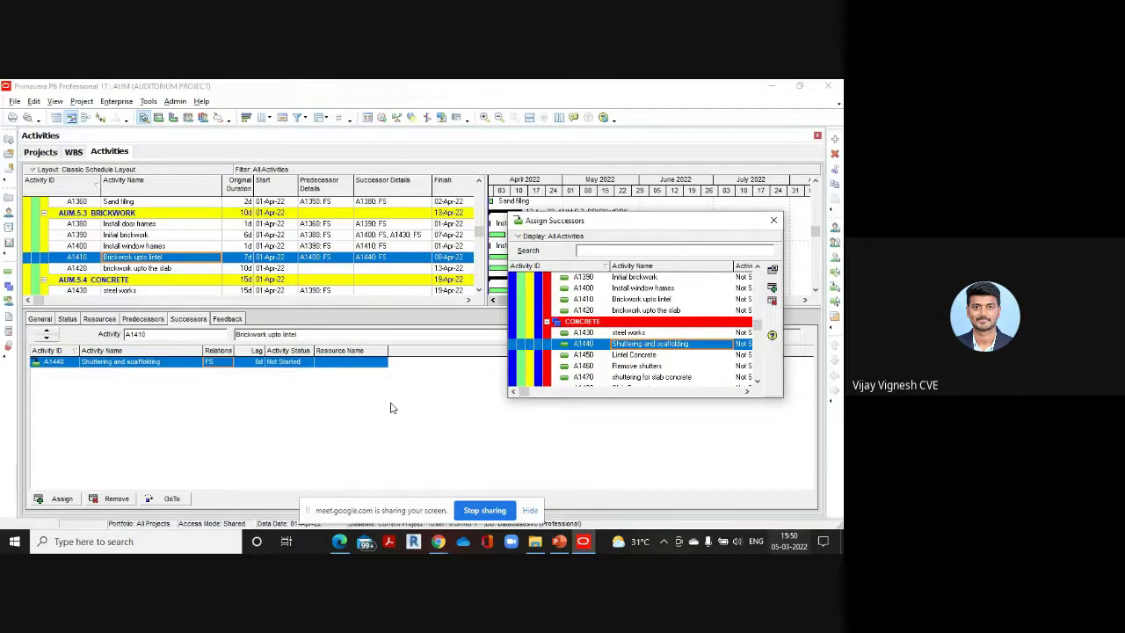
Add A1470 shuttering for slab concrete as an FS successor of A1420, verifying against the PDF
click(164, 268)
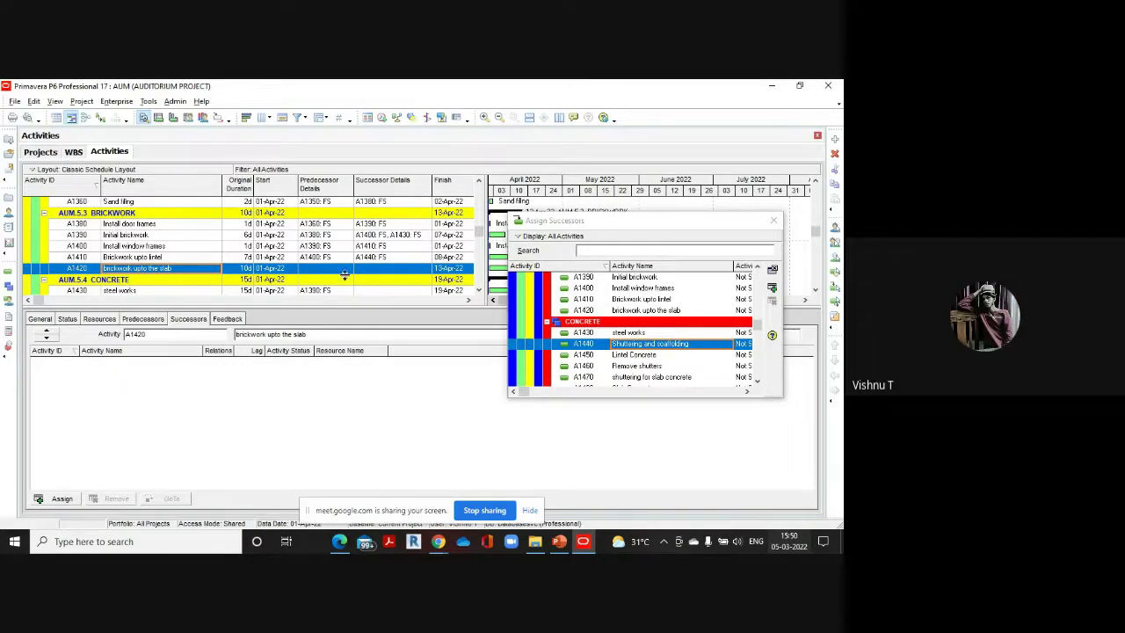
scroll(655, 350, down, 1)
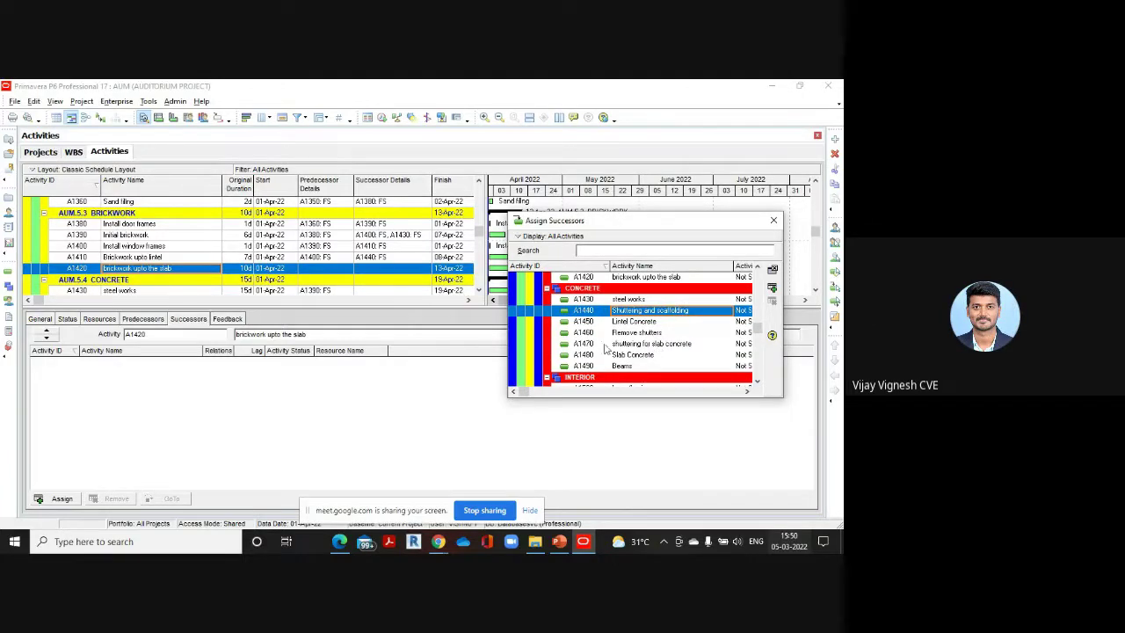
double_click(655, 350)
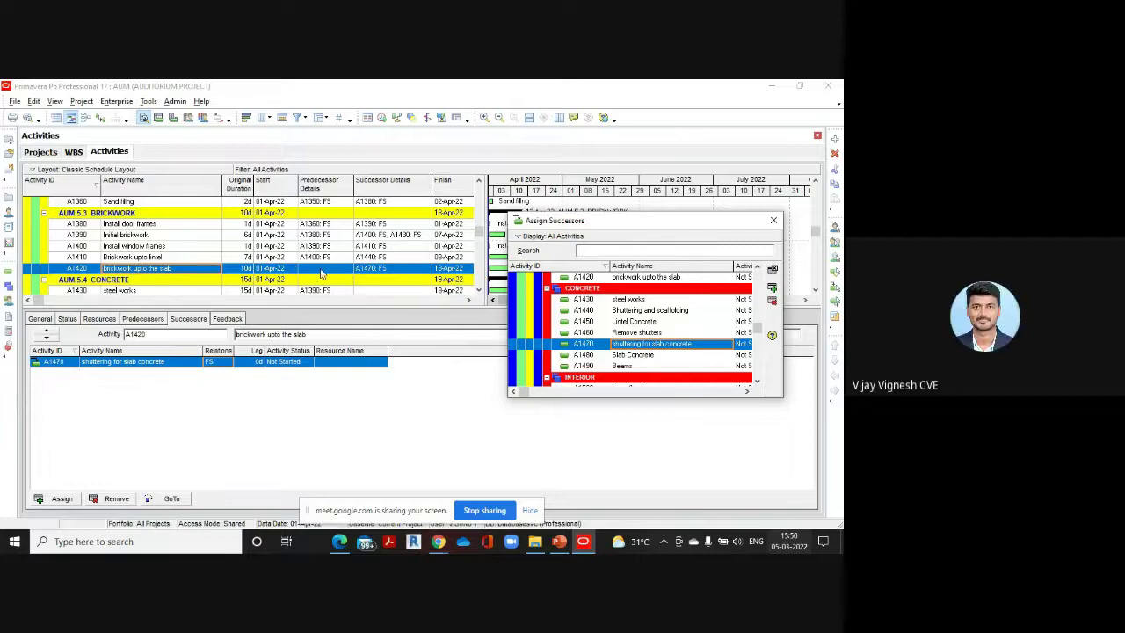
scroll(264, 276, down, 1)
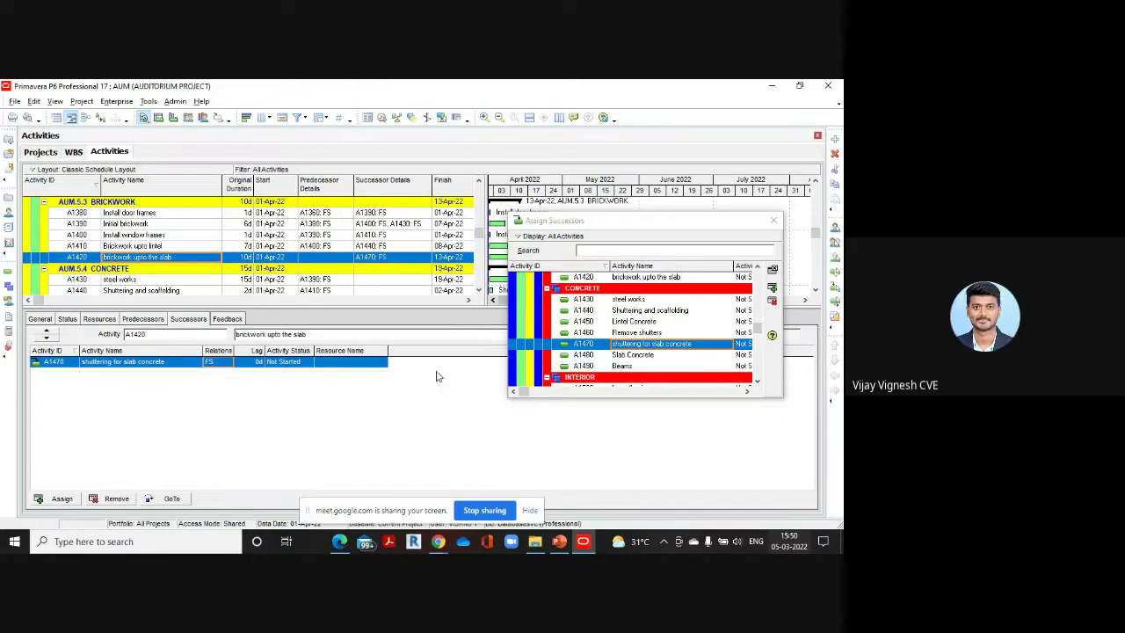
mouse_move(334, 543)
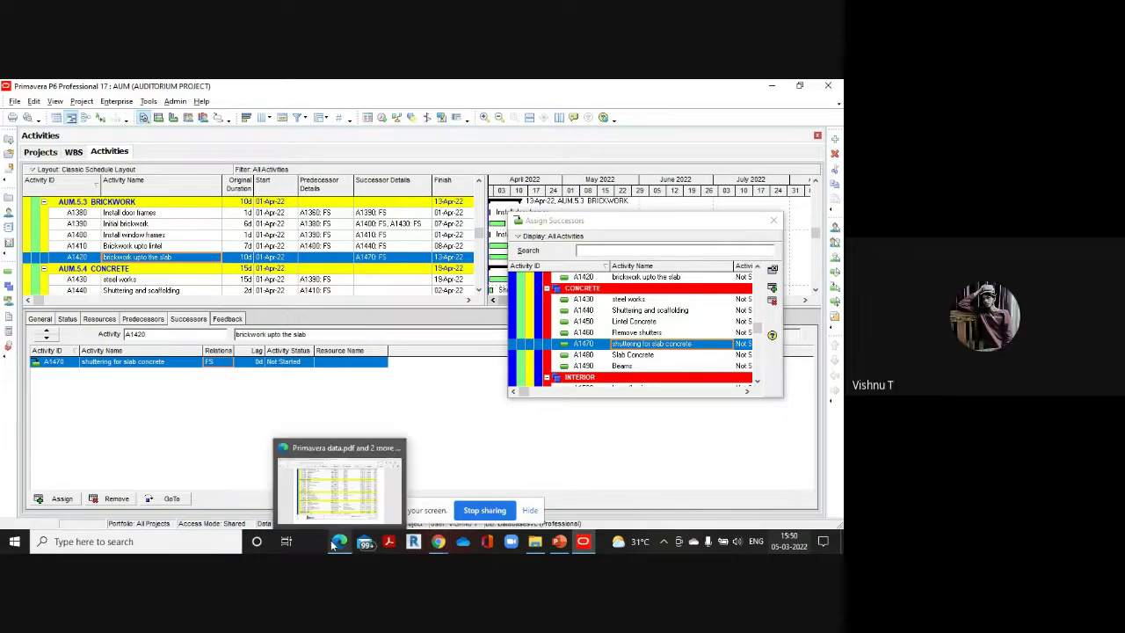
click(345, 505)
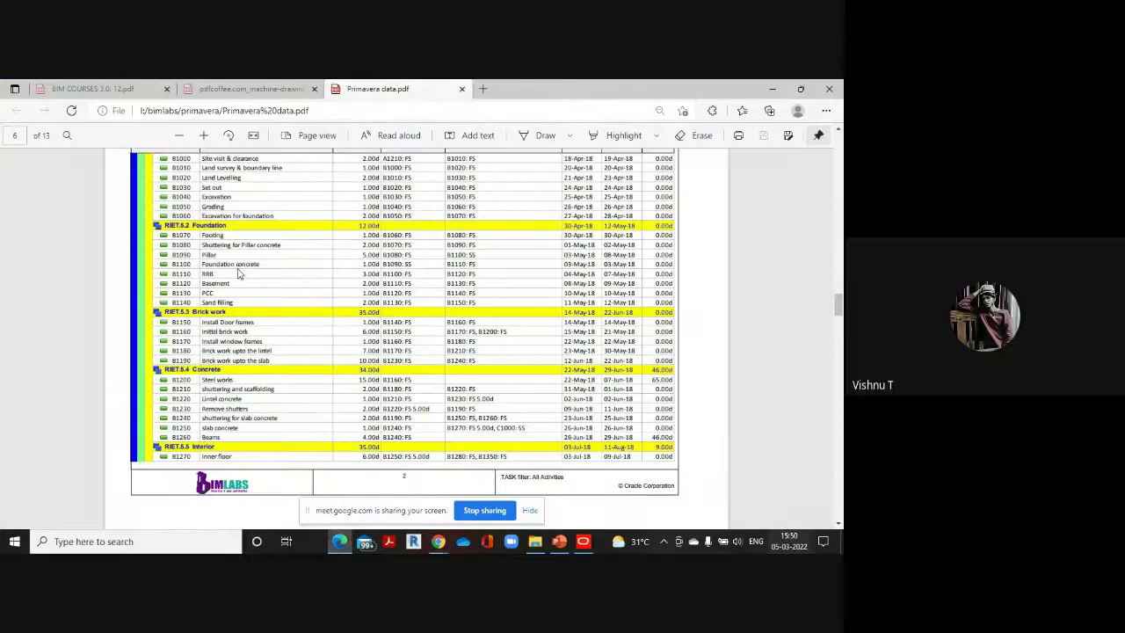
scroll(259, 332, down, 3)
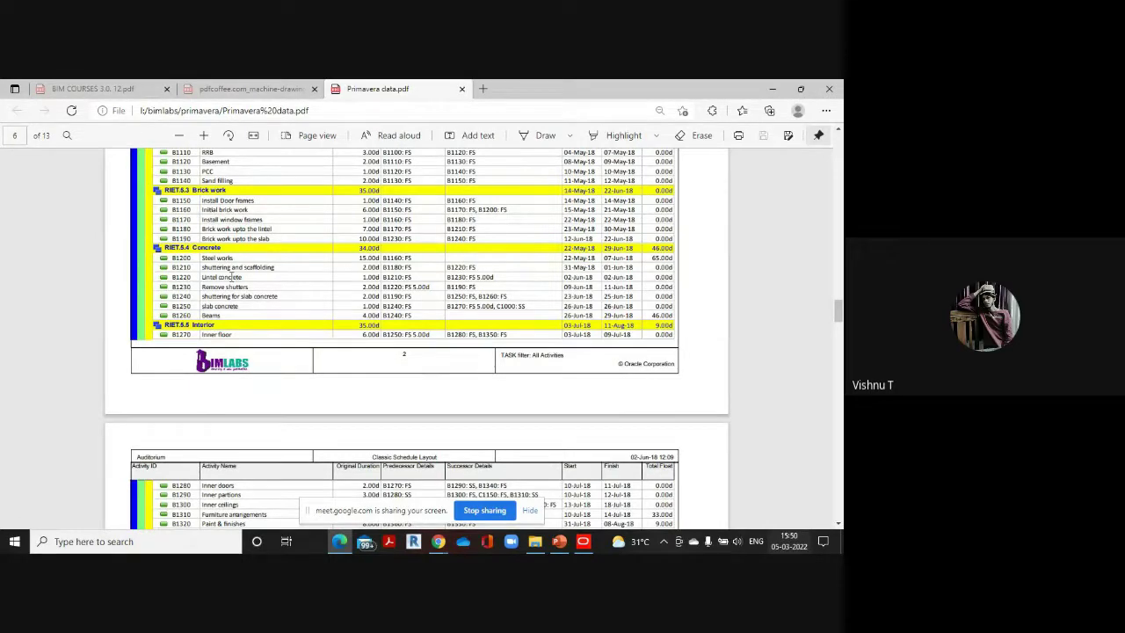
click(583, 541)
Select Shuttering and scaffolding (A1440) and check its successors in the reference PDF
scroll(159, 264, down, 1)
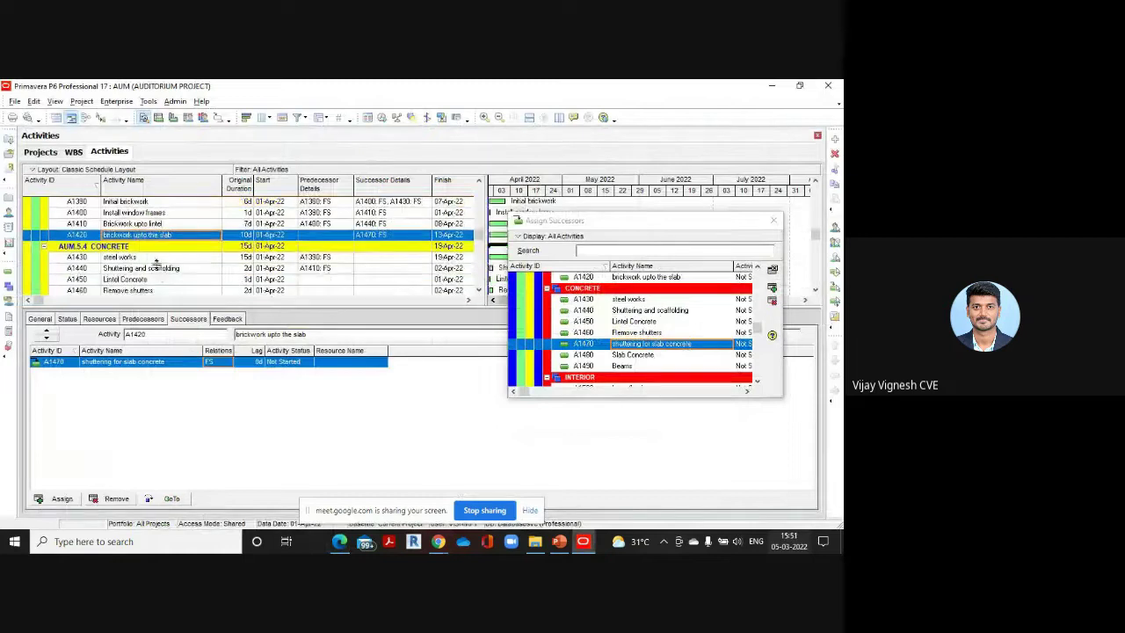
click(158, 268)
scroll(619, 326, down, 2)
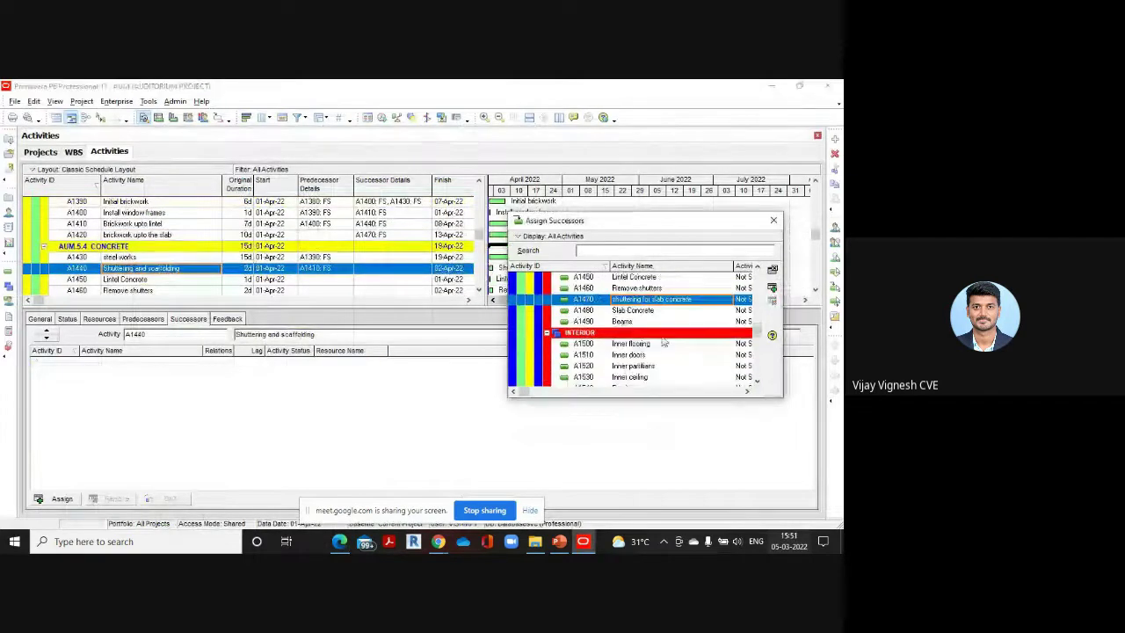
scroll(641, 349, down, 1)
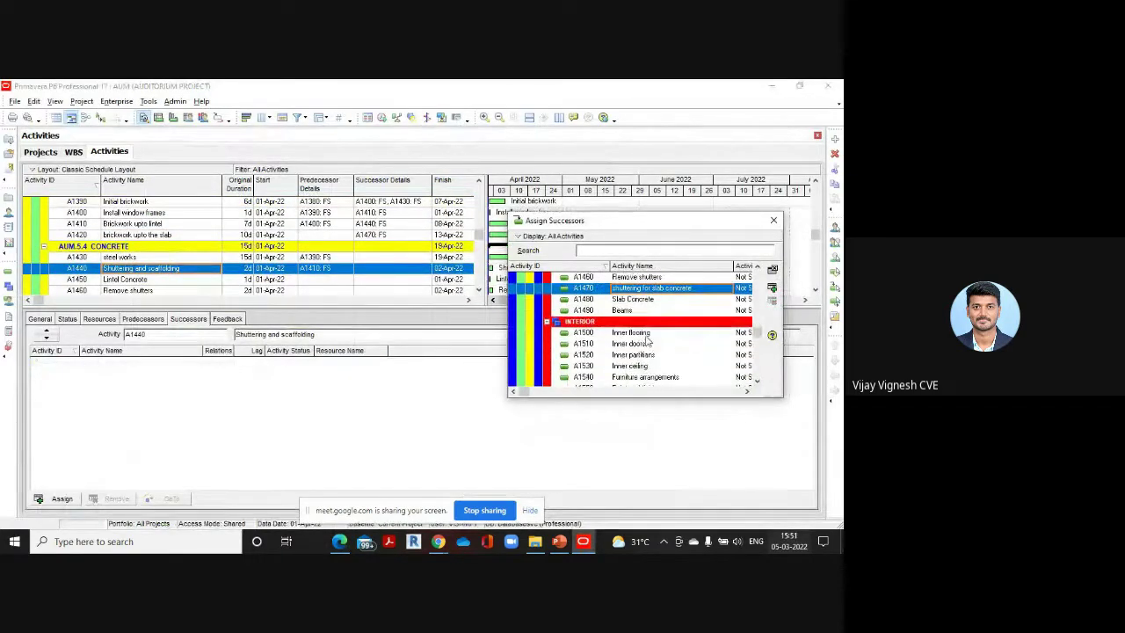
scroll(648, 345, down, 3)
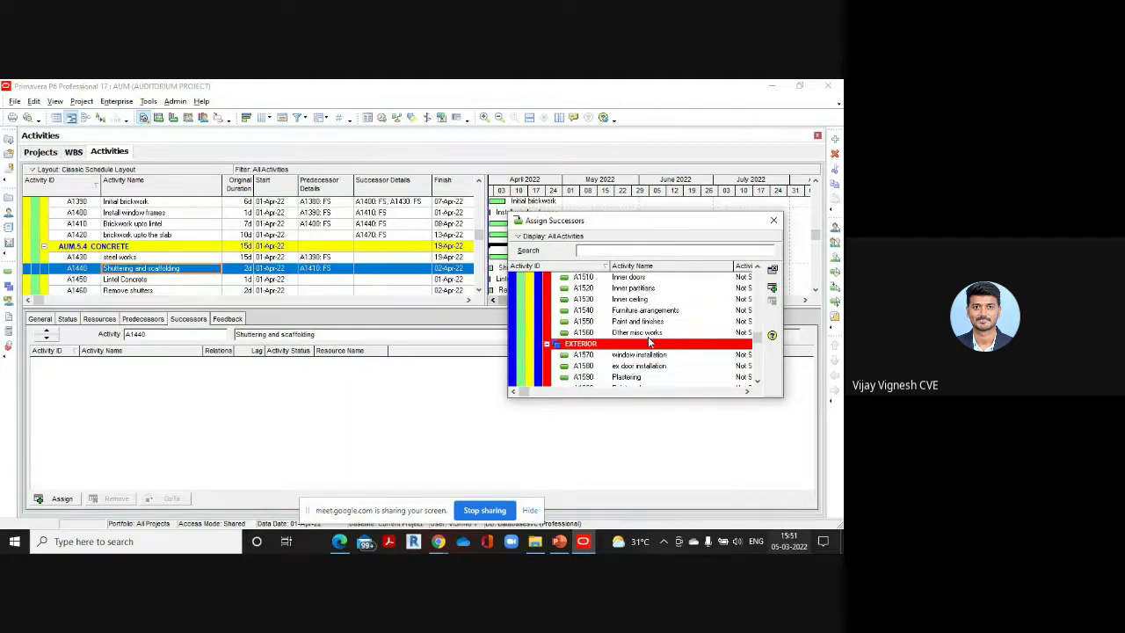
scroll(648, 343, up, 3)
scroll(650, 343, up, 1)
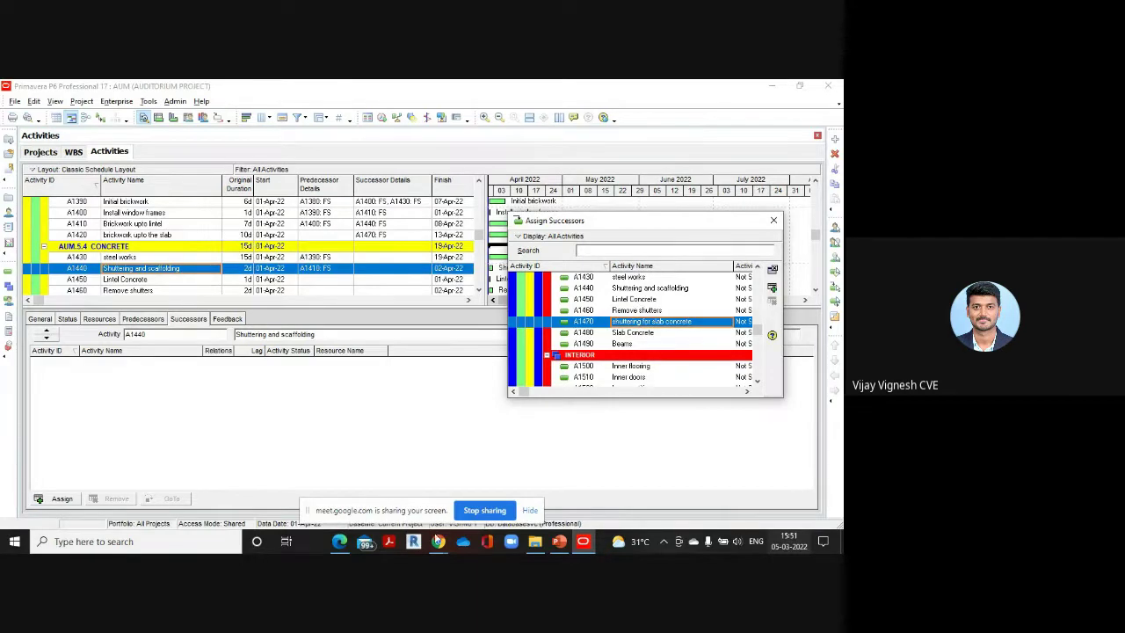
mouse_move(343, 541)
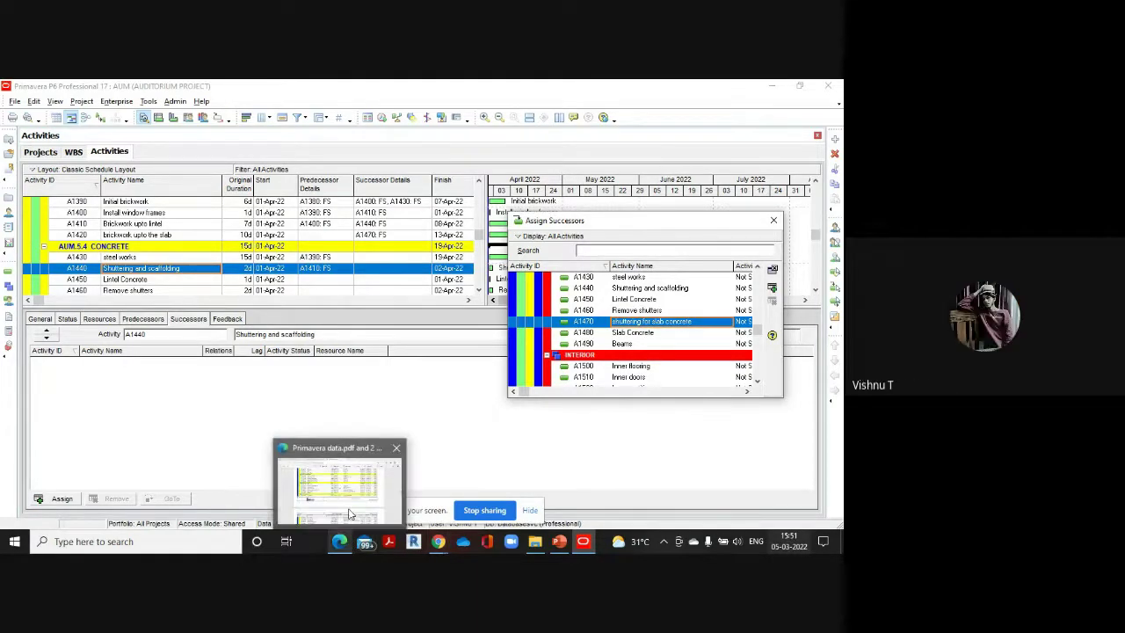
click(338, 464)
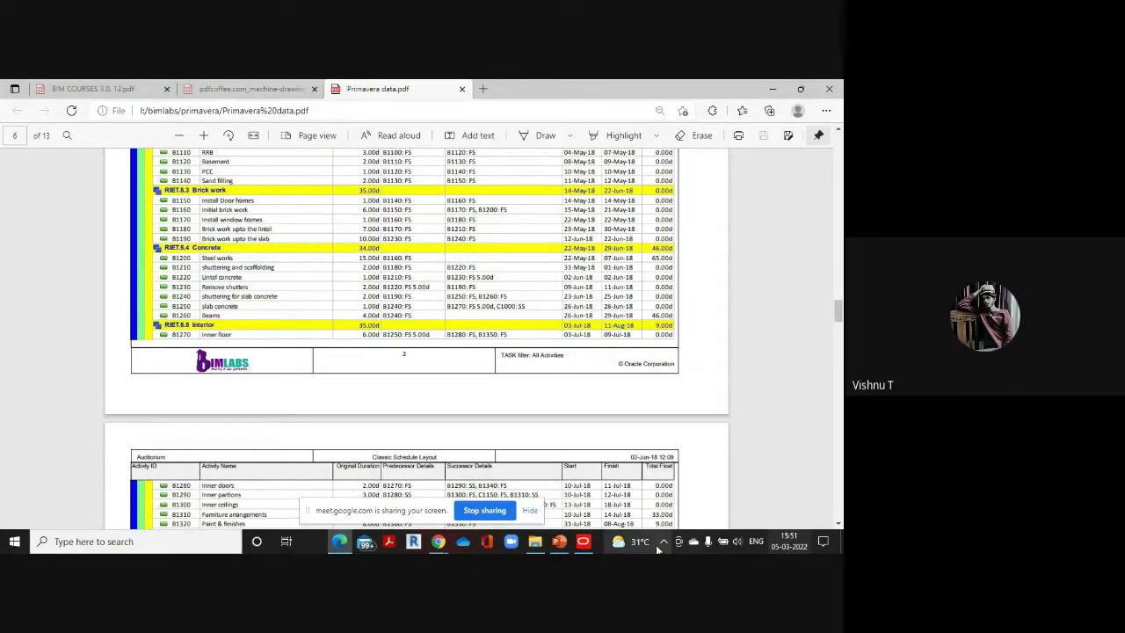
mouse_move(584, 541)
click(565, 480)
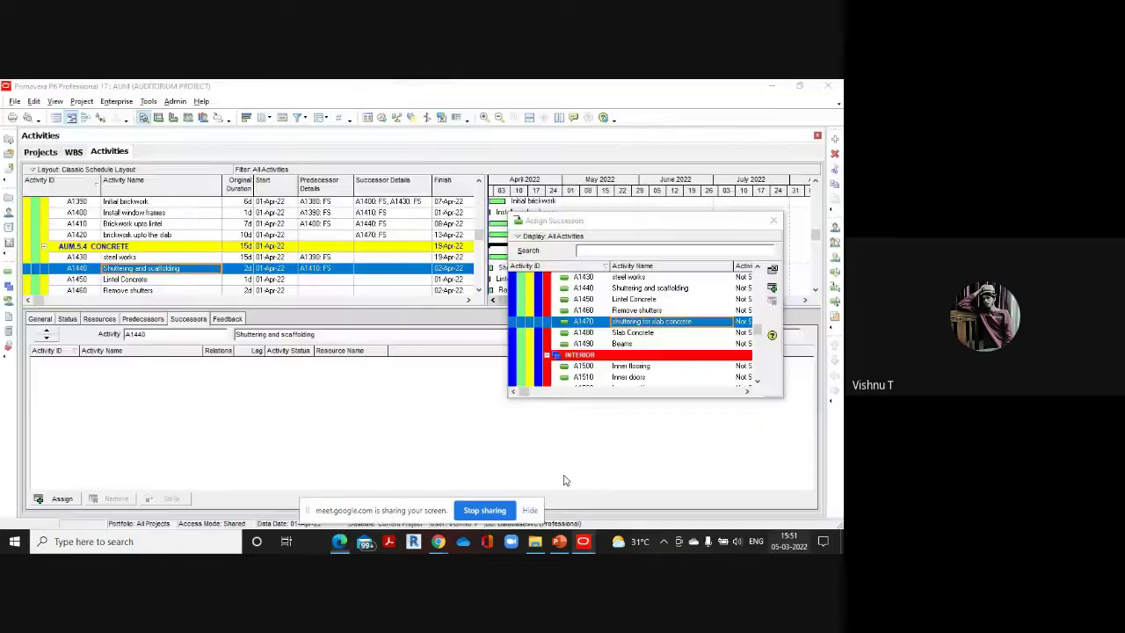
Add Lintel Concrete (A1450) as A1440's FS successor, then look up A1450's links
scroll(163, 264, down, 1)
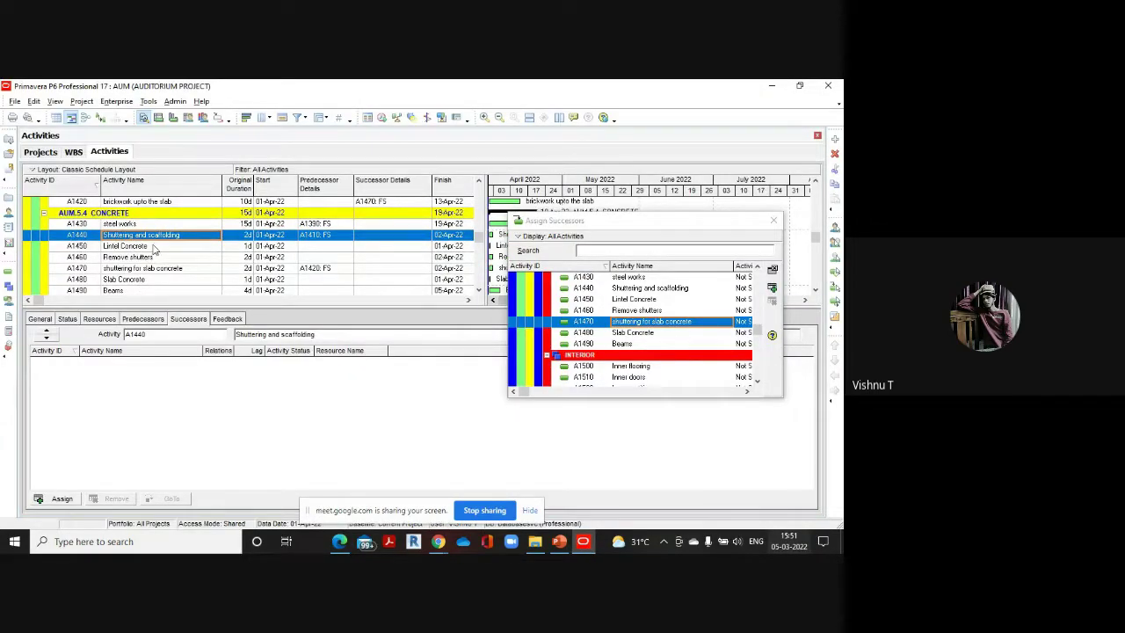
scroll(641, 342, up, 1)
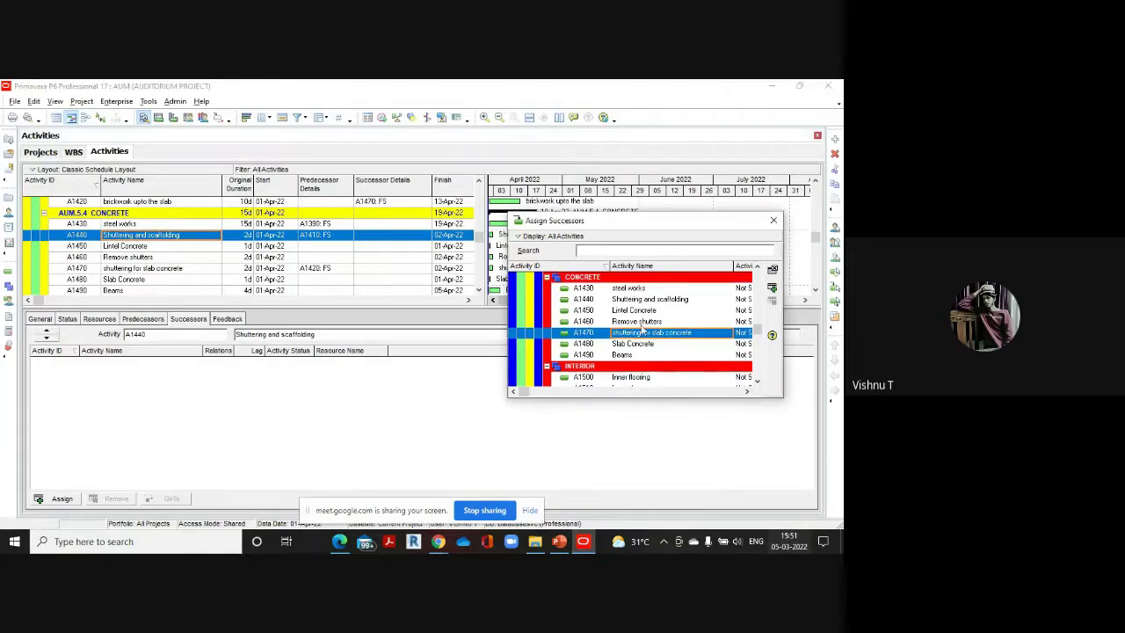
double_click(648, 312)
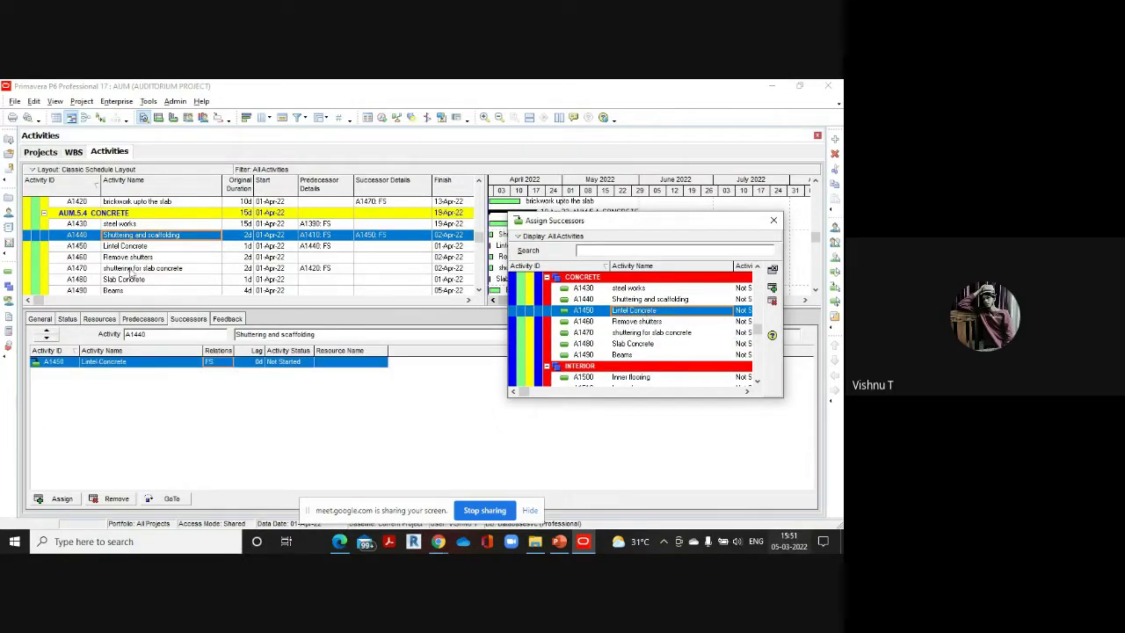
click(138, 247)
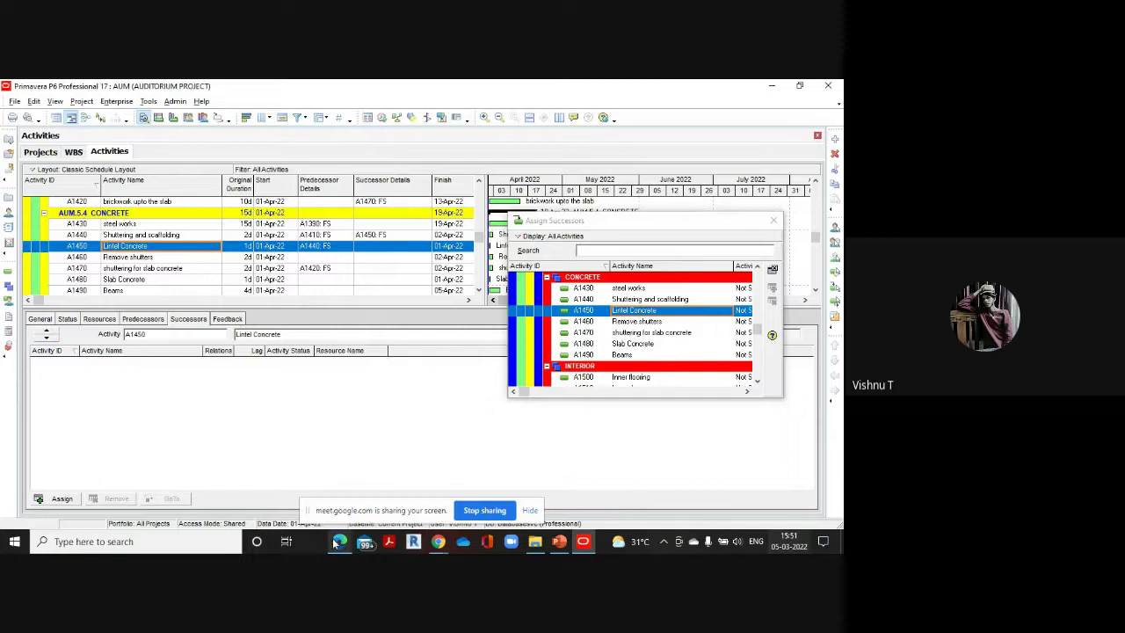
mouse_move(336, 541)
click(335, 506)
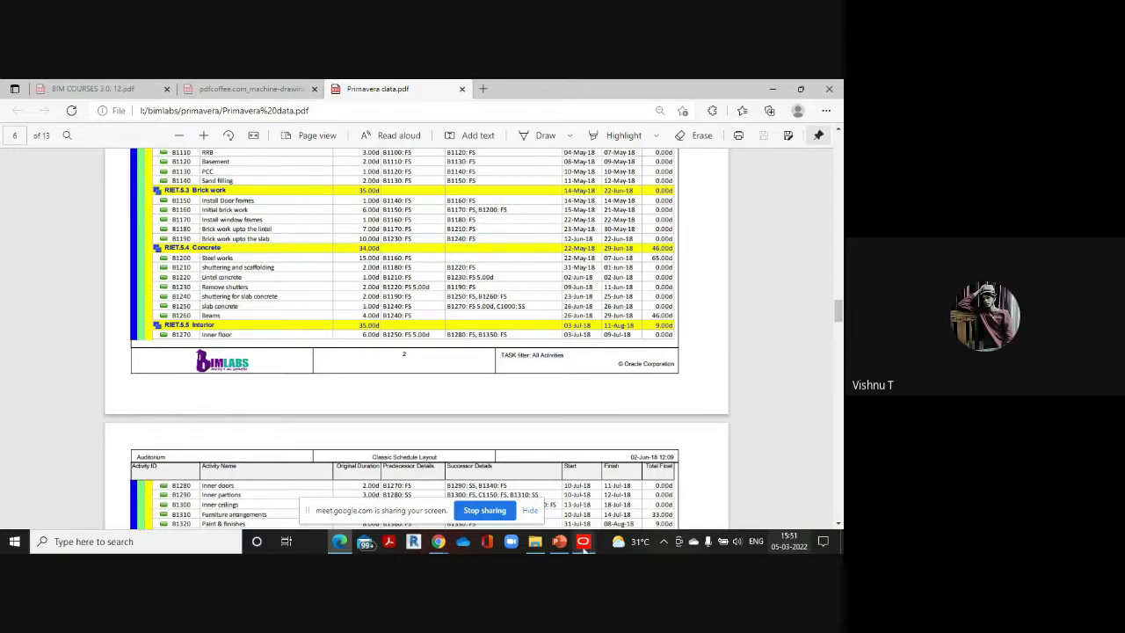
Add Remove shutters (A1460) as a finish-to-start successor of Lintel Concrete (A1450)
mouse_move(583, 540)
click(571, 485)
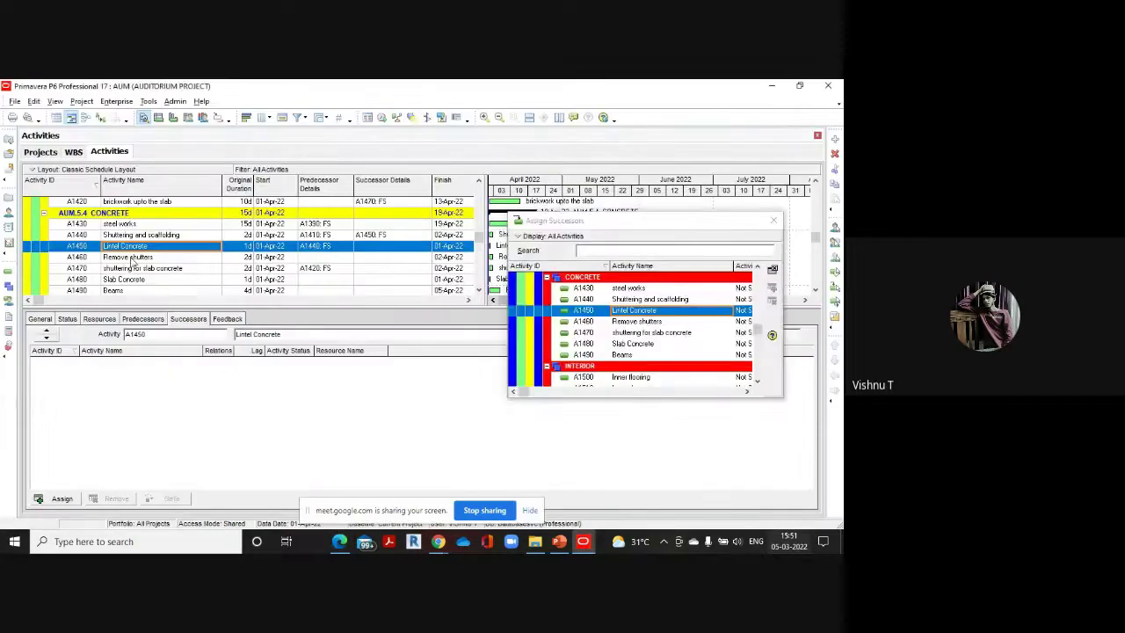
click(642, 324)
double_click(641, 323)
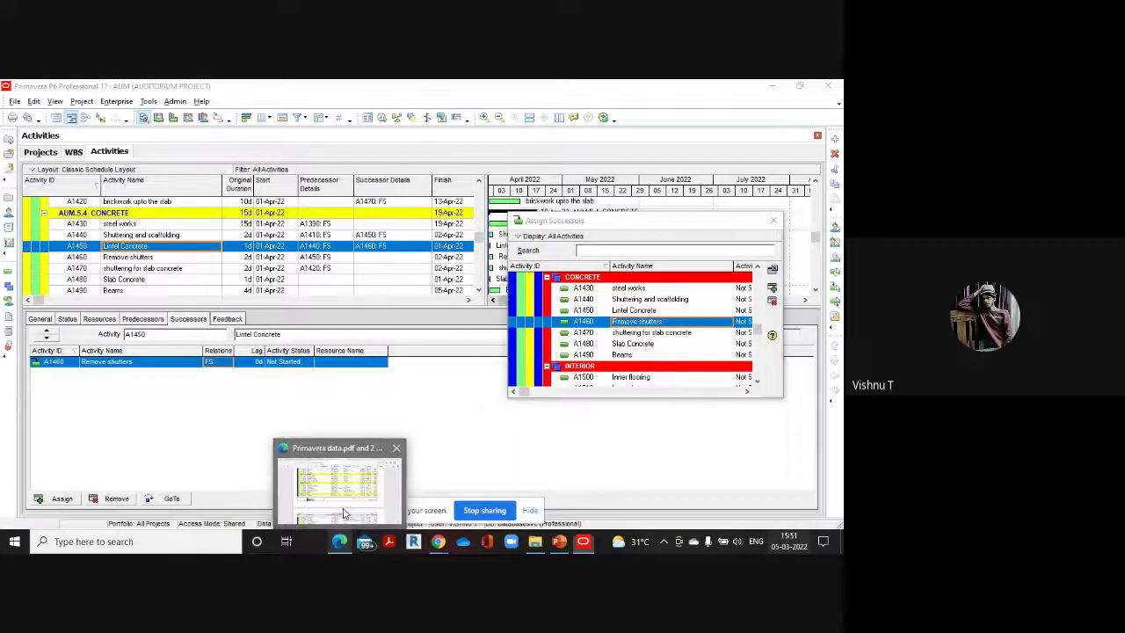
Set the lag on the Lintel Concrete → Remove shutters link to 5 days
click(338, 542)
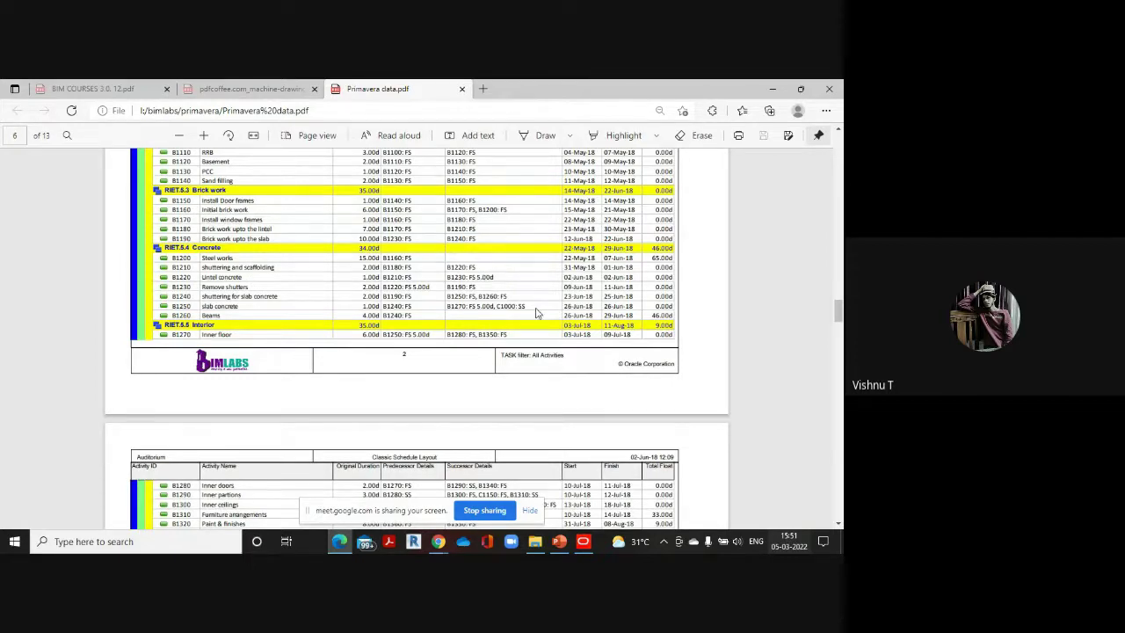
mouse_move(583, 541)
click(590, 490)
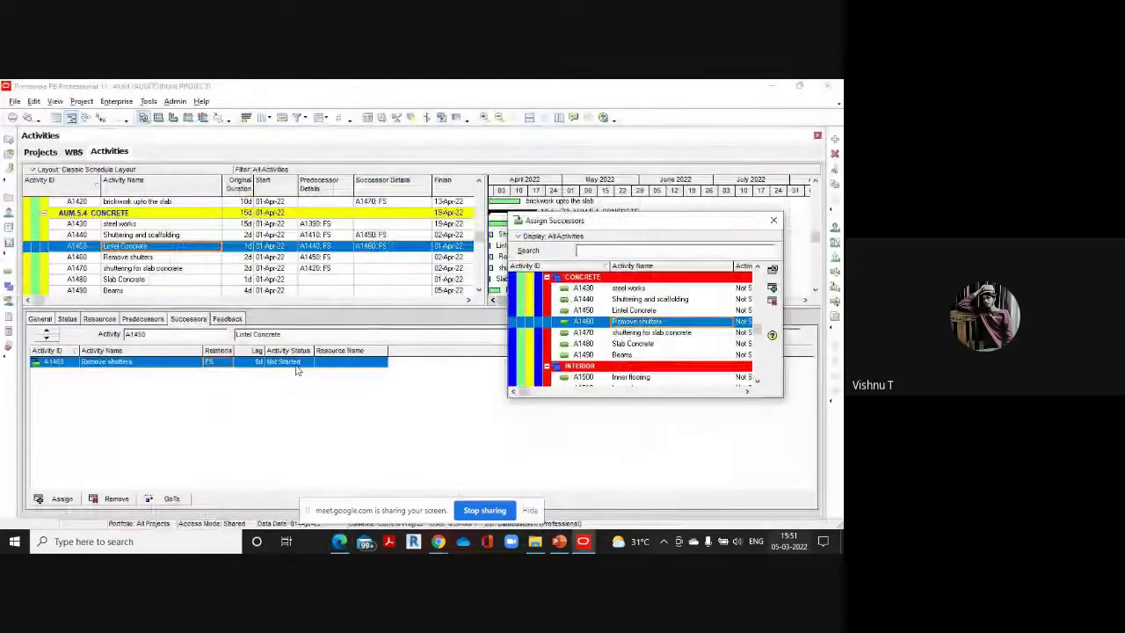
click(251, 361)
text(6)
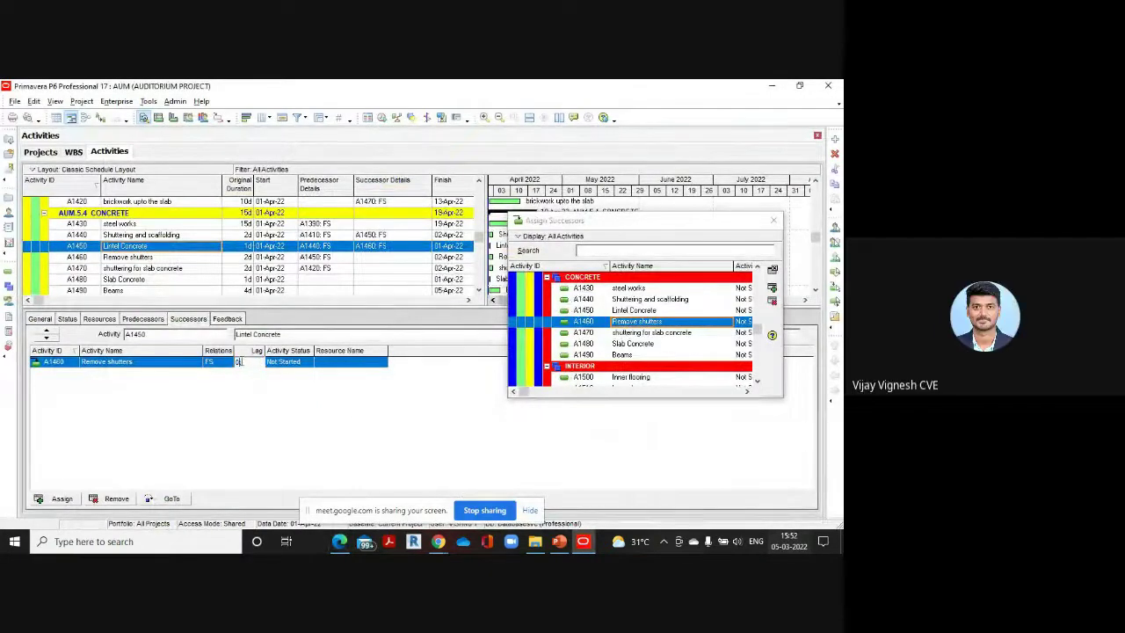
key(Return)
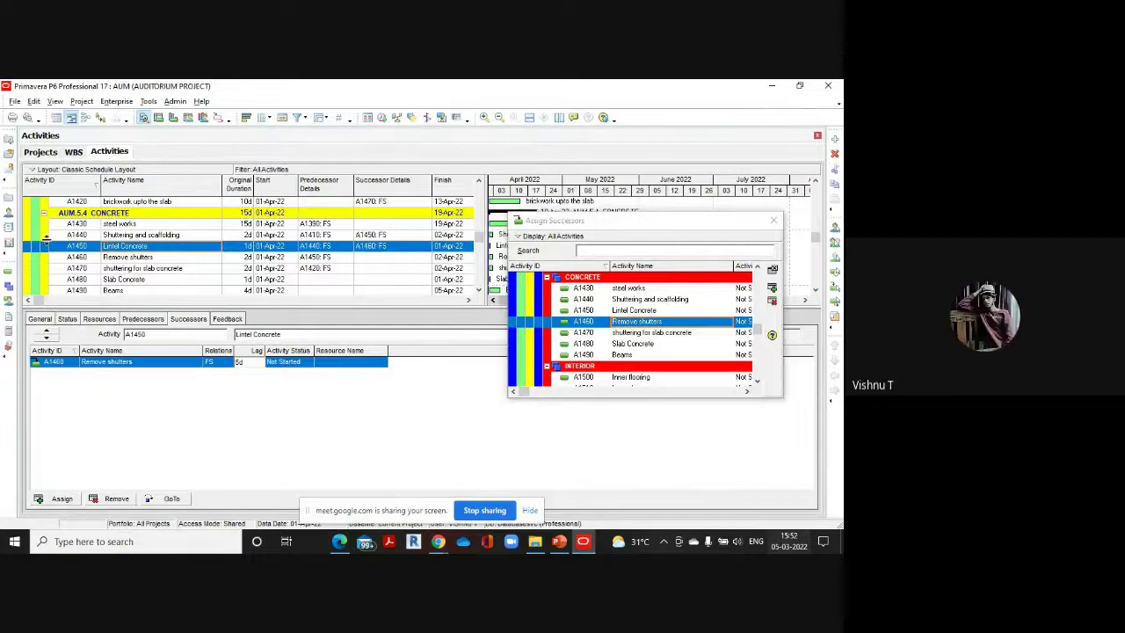
click(253, 362)
click(272, 407)
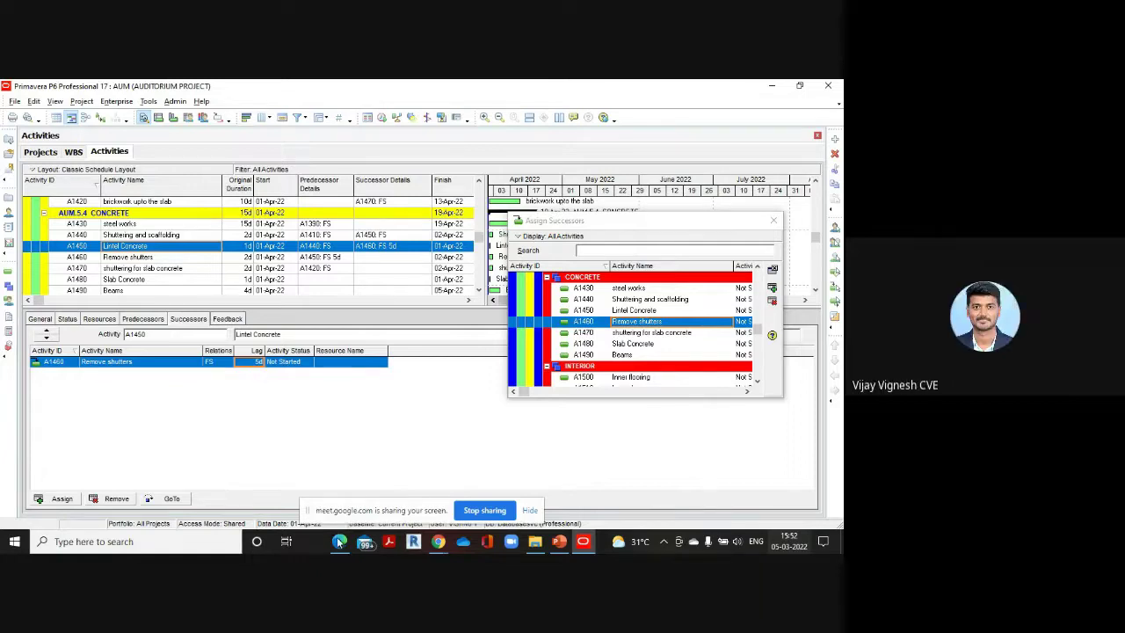
Recheck the reference PDF and return to the Primavera schedule
mouse_move(339, 541)
click(349, 492)
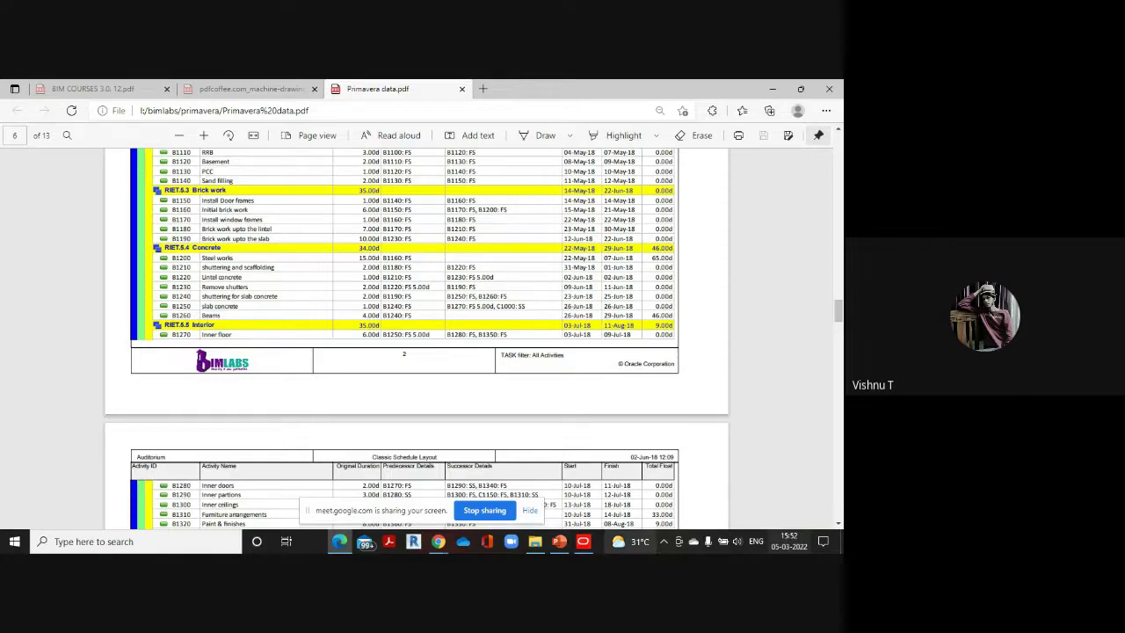
mouse_move(583, 540)
click(600, 483)
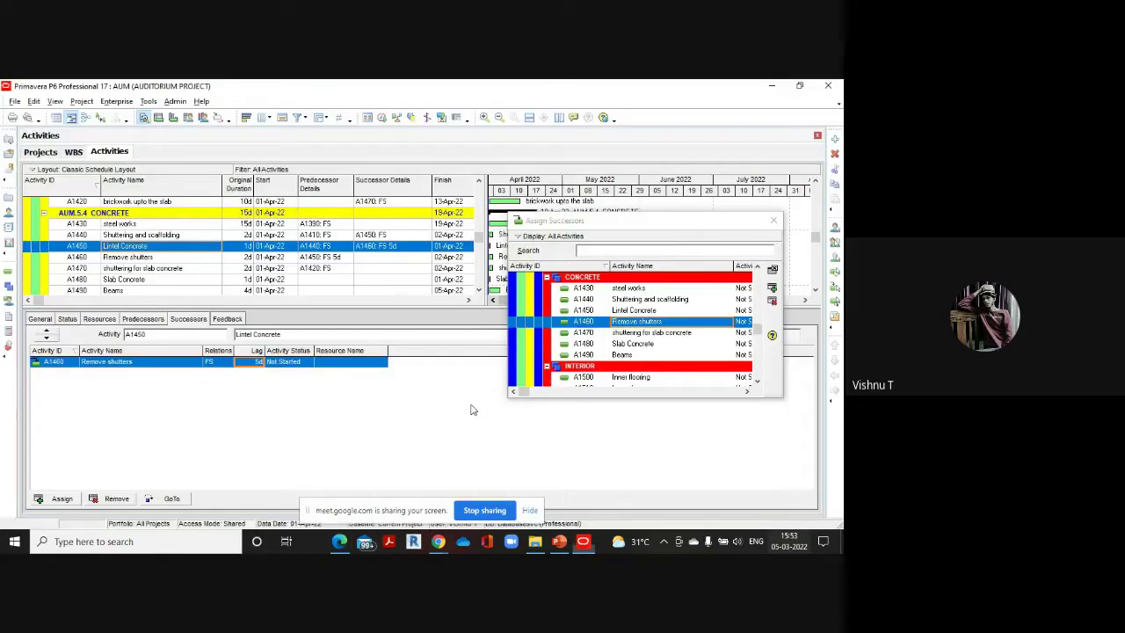
Add brickwork upto the slab (A1420) as an FS successor of Remove shutters (A1460)
click(145, 257)
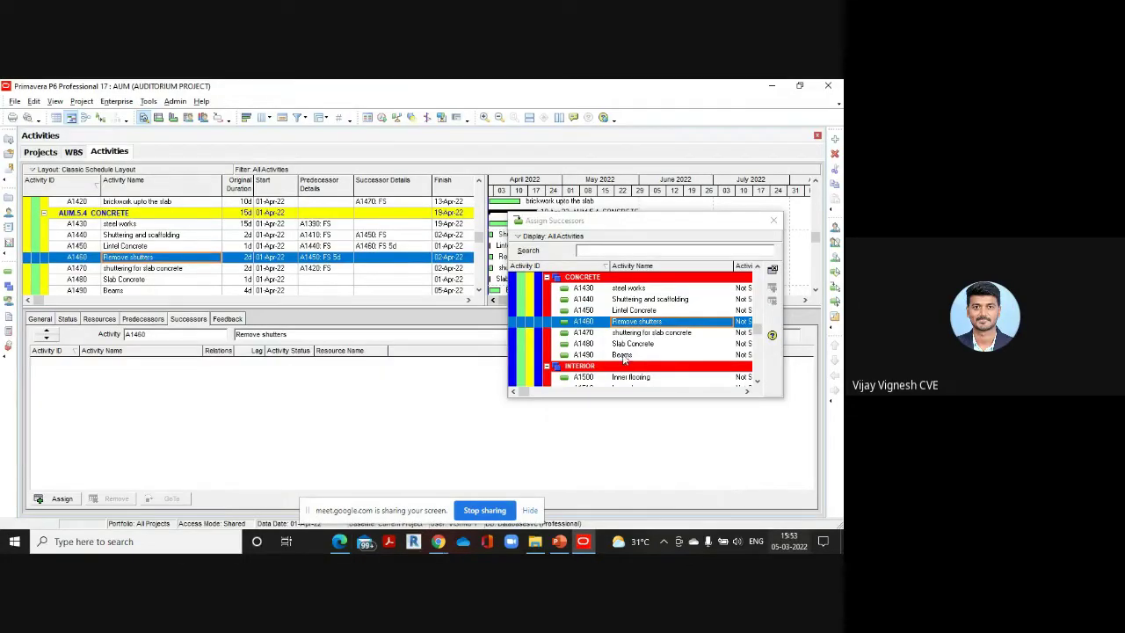
scroll(623, 357, up, 1)
double_click(656, 299)
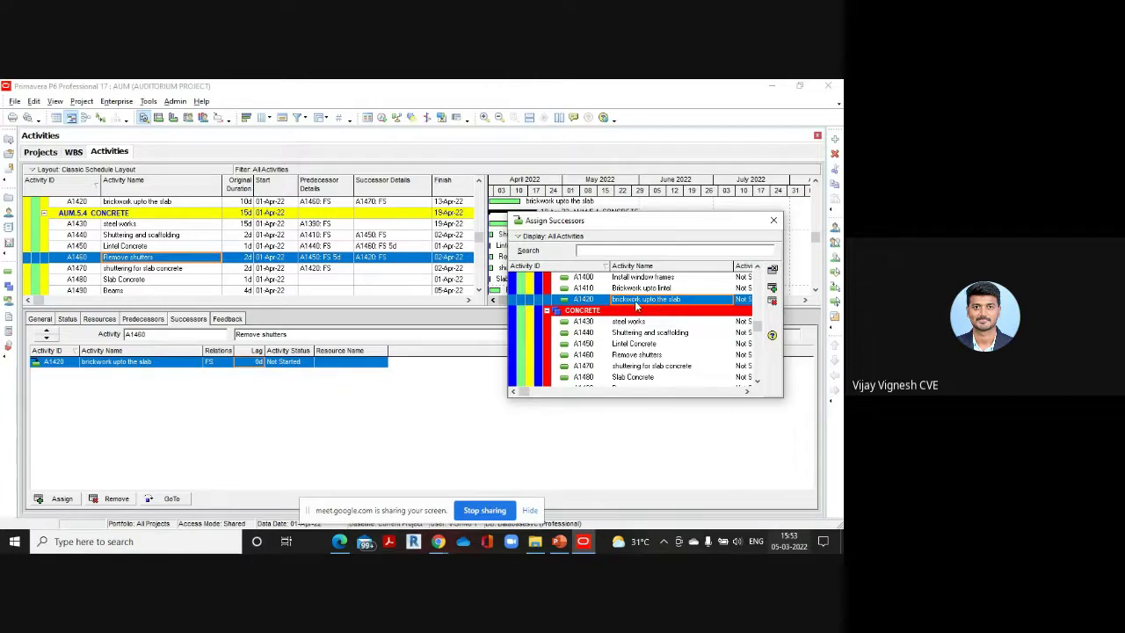
Compare with the reference PDF, then select shuttering for slab concrete (A1470)
click(339, 540)
click(334, 492)
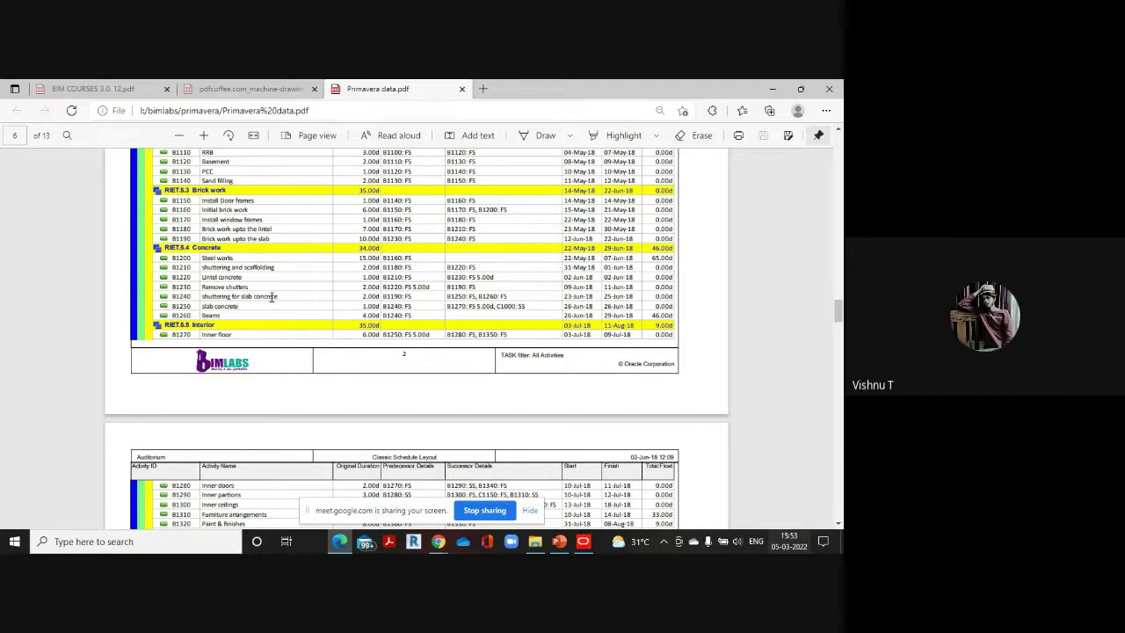
mouse_move(583, 542)
click(541, 484)
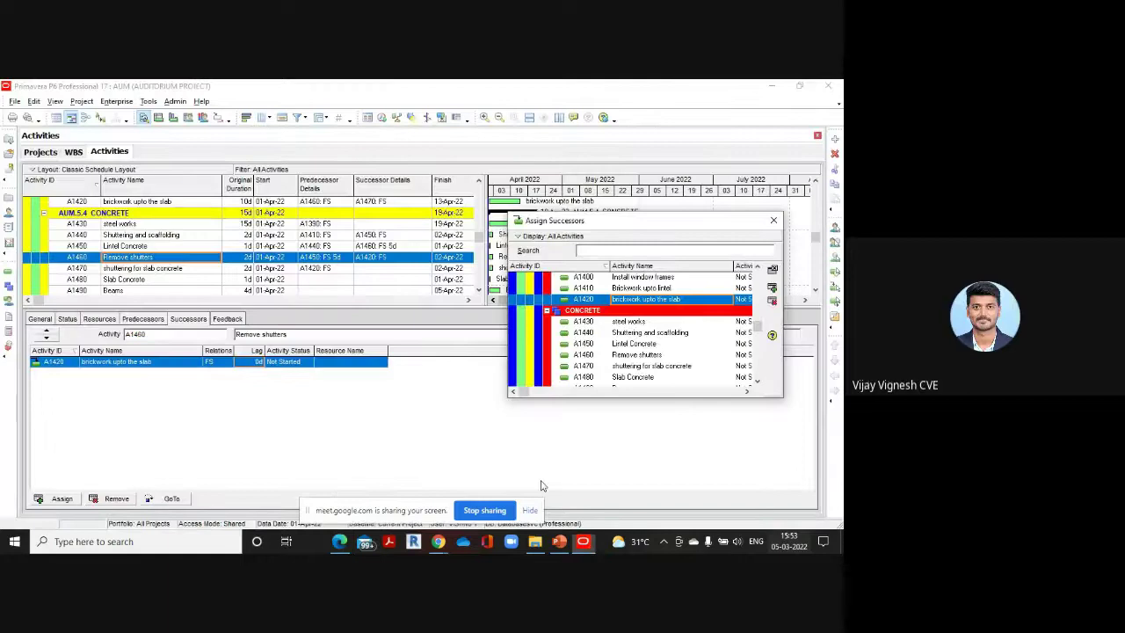
click(172, 269)
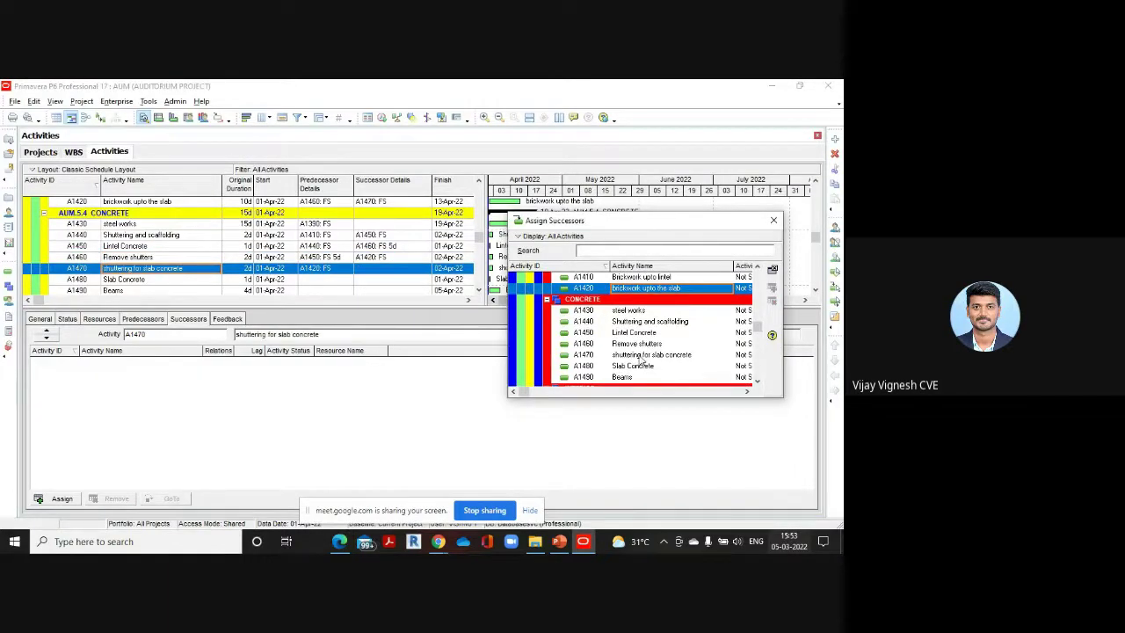
scroll(641, 361, up, 1)
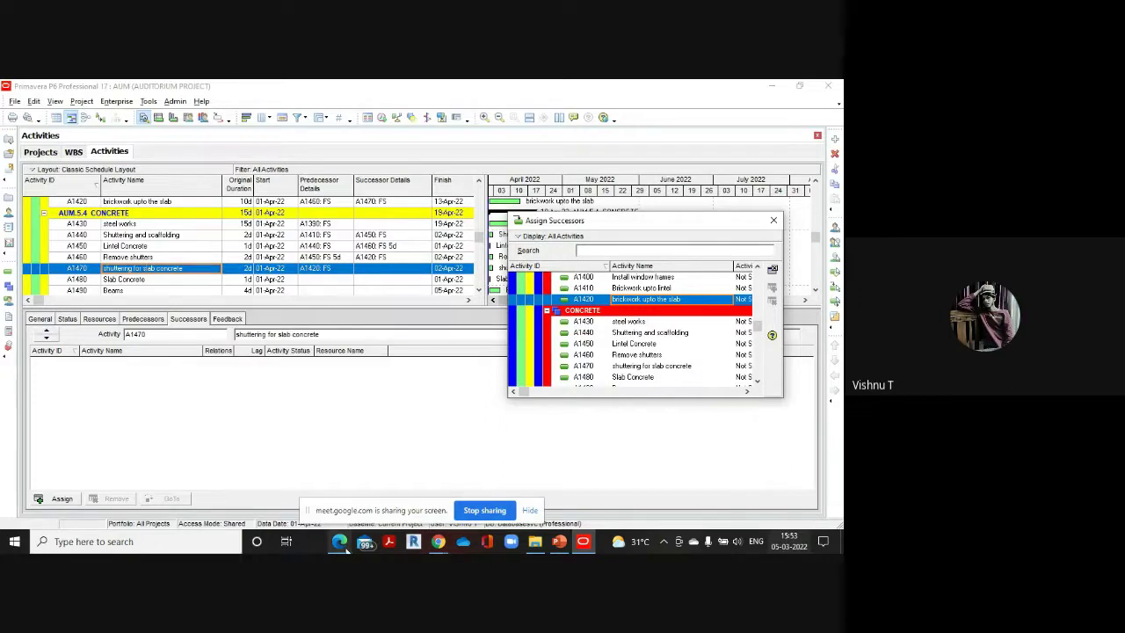
click(339, 462)
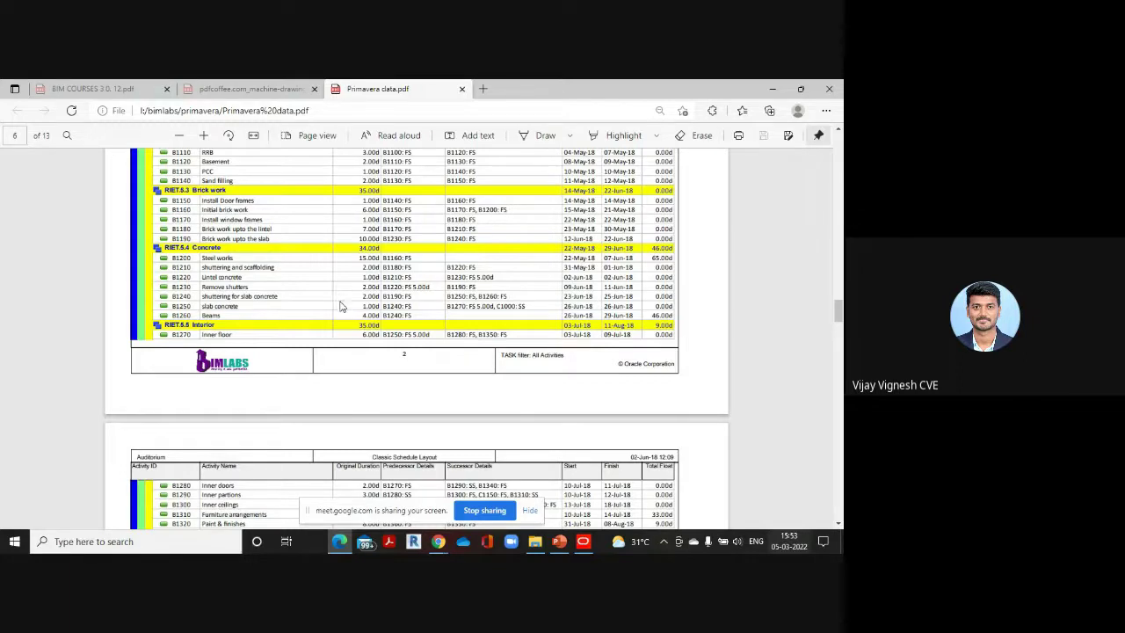
scroll(339, 299, down, 8)
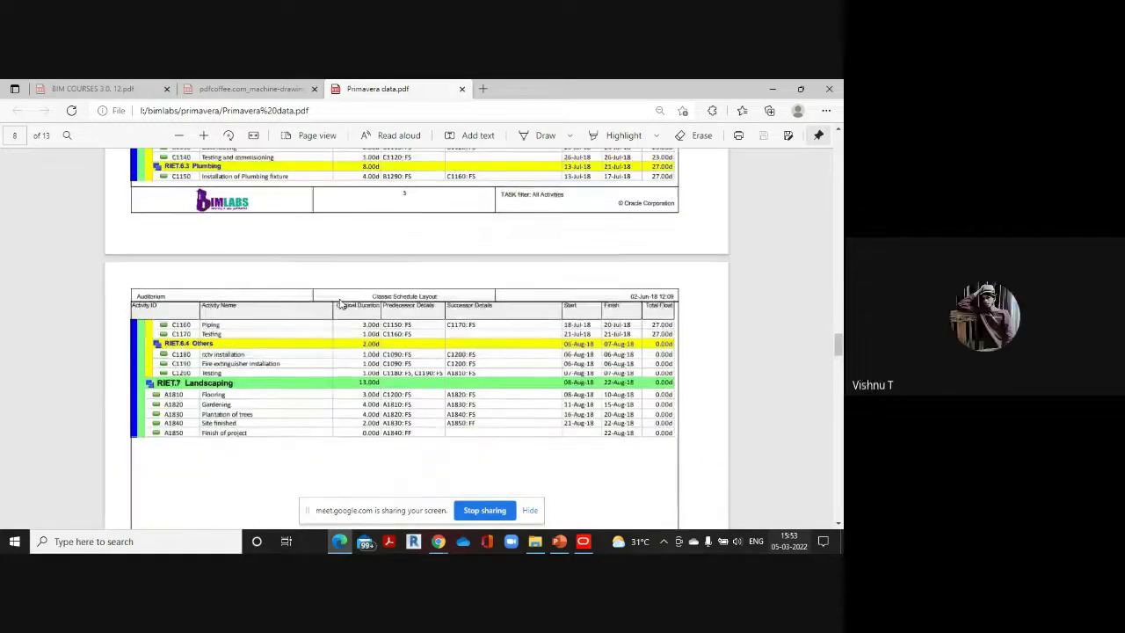
scroll(339, 304, up, 8)
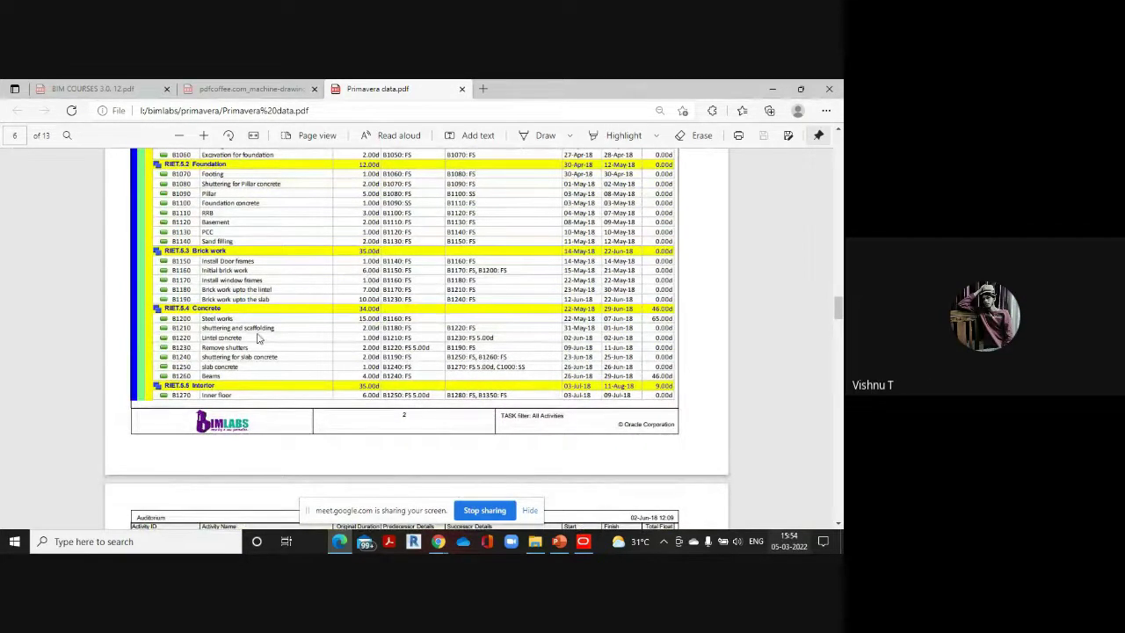
scroll(297, 316, down, 6)
scroll(421, 301, down, 18)
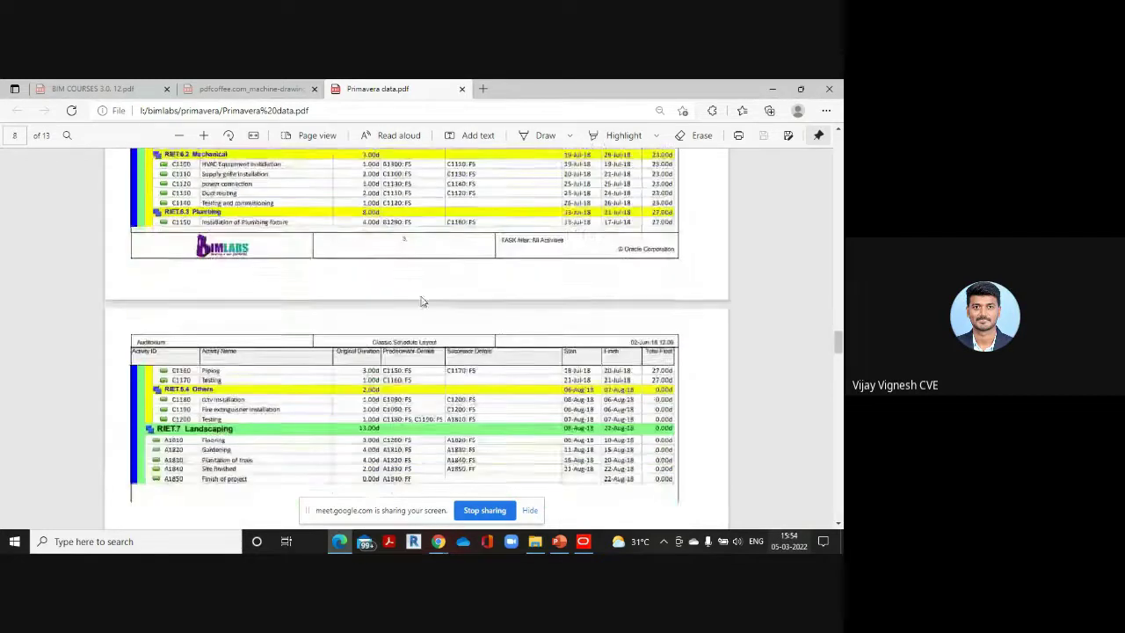
scroll(421, 302, up, 18)
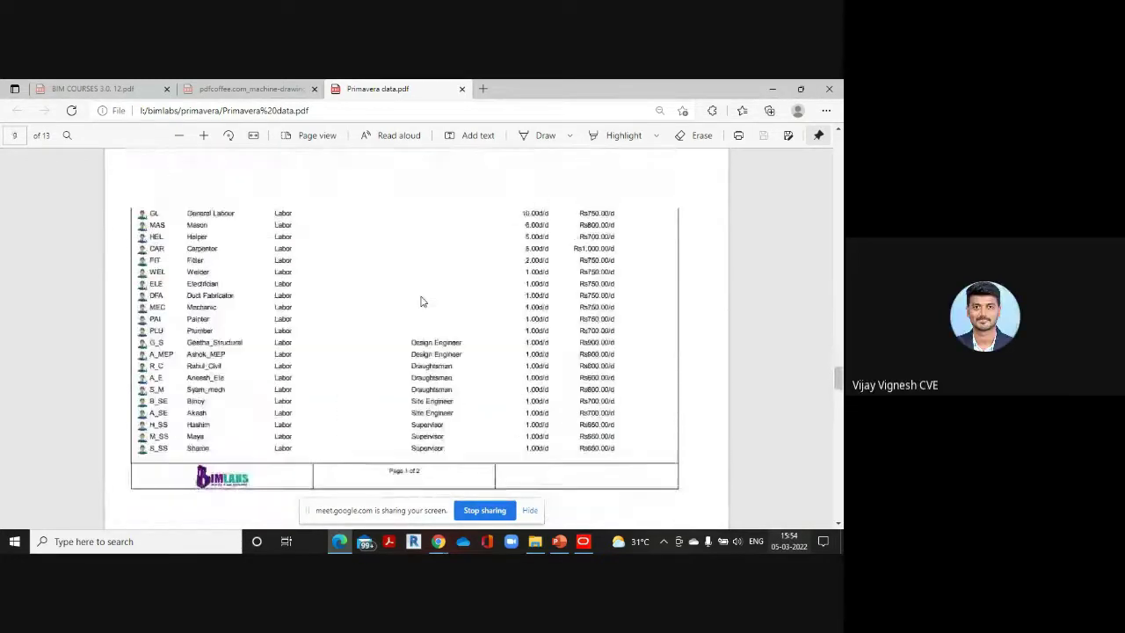
scroll(421, 301, down, 2)
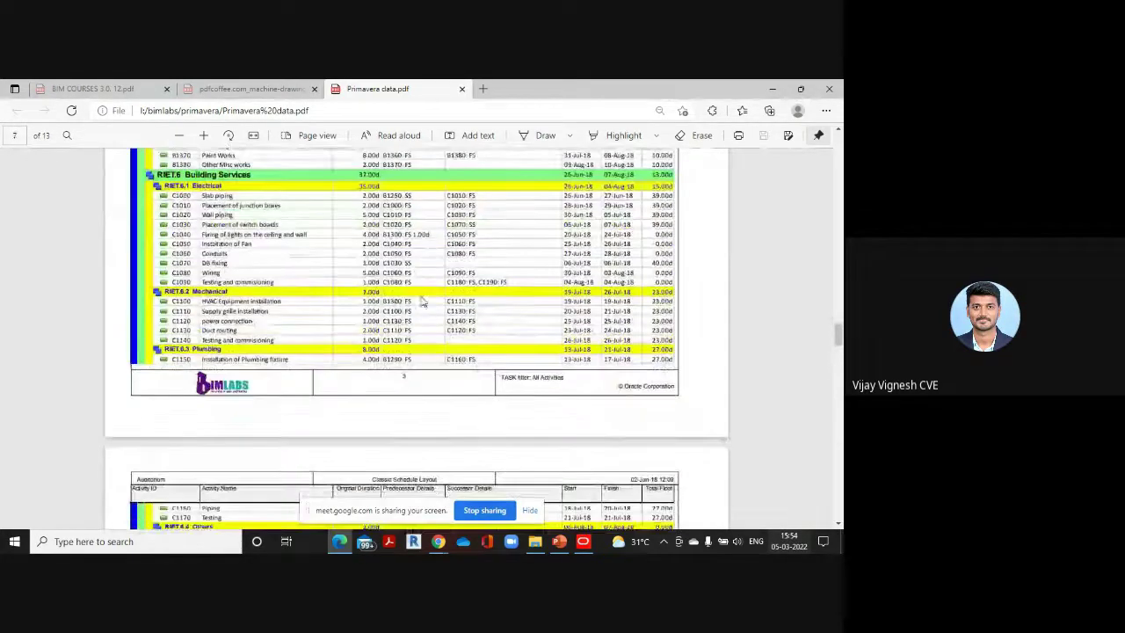
Close the Assign Successors dialog and scroll the Activities table back to the top
mouse_move(580, 540)
click(582, 488)
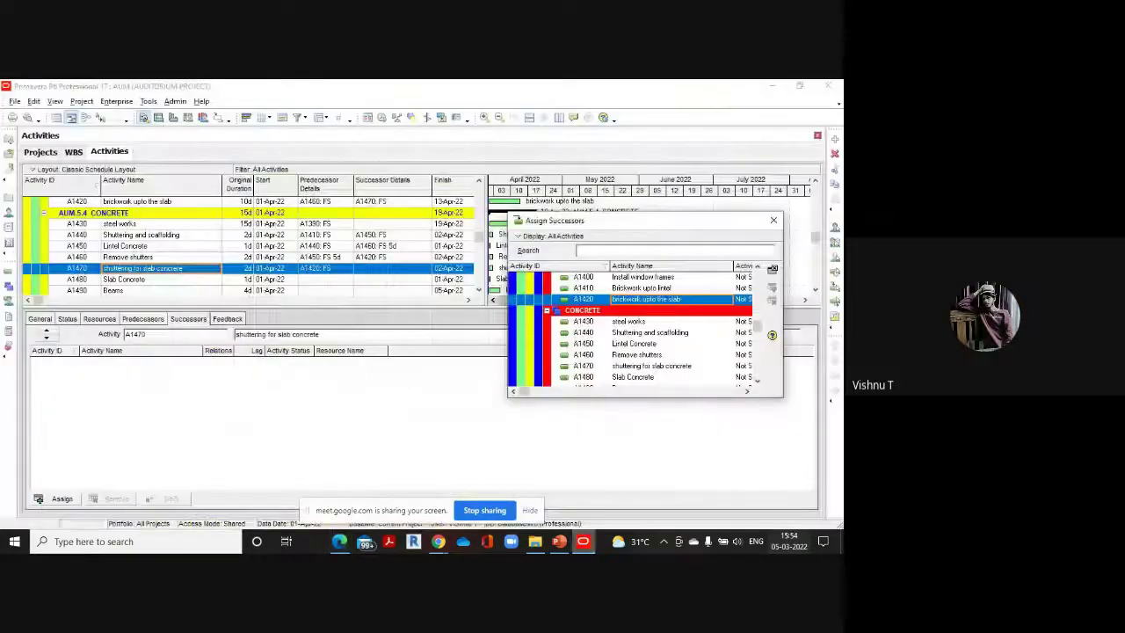
click(773, 221)
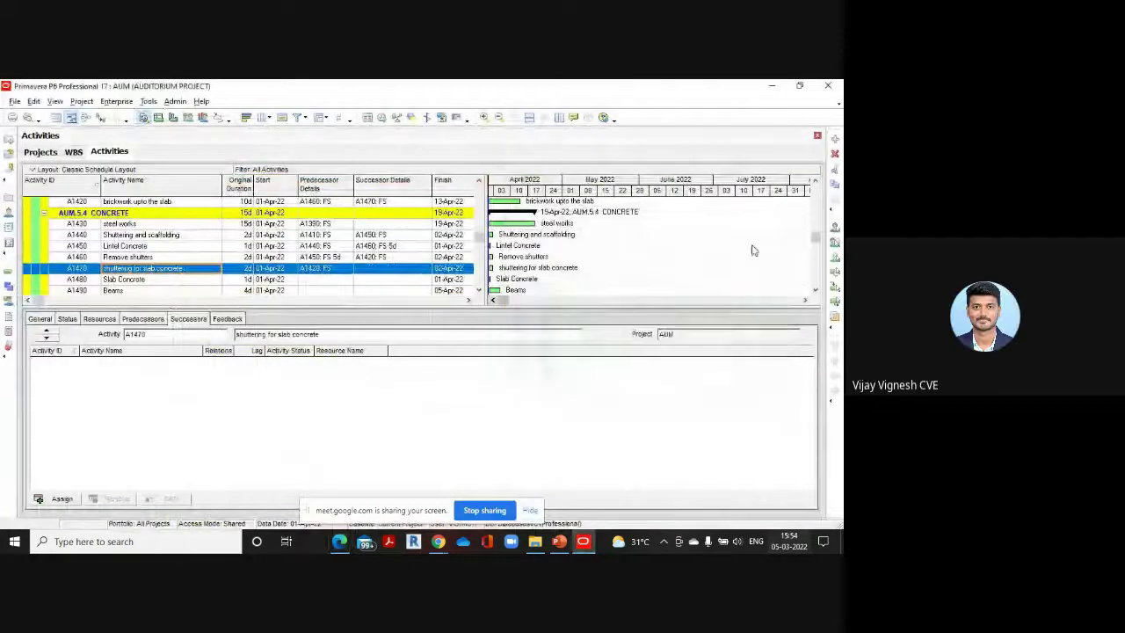
scroll(319, 261, down, 2)
scroll(319, 262, up, 6)
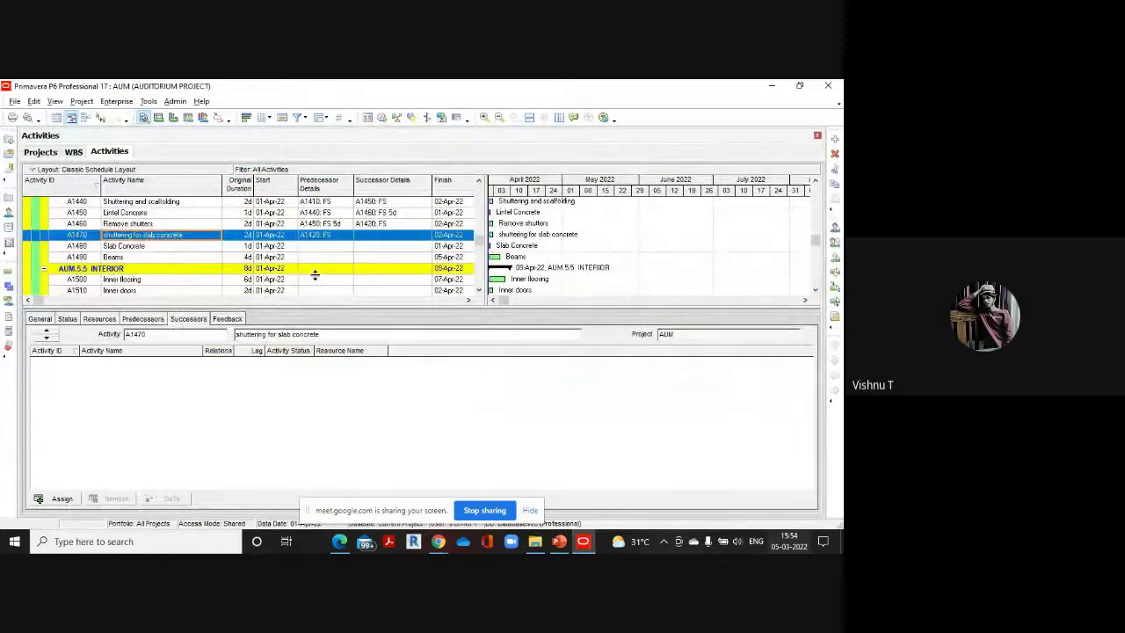
scroll(316, 280, up, 10)
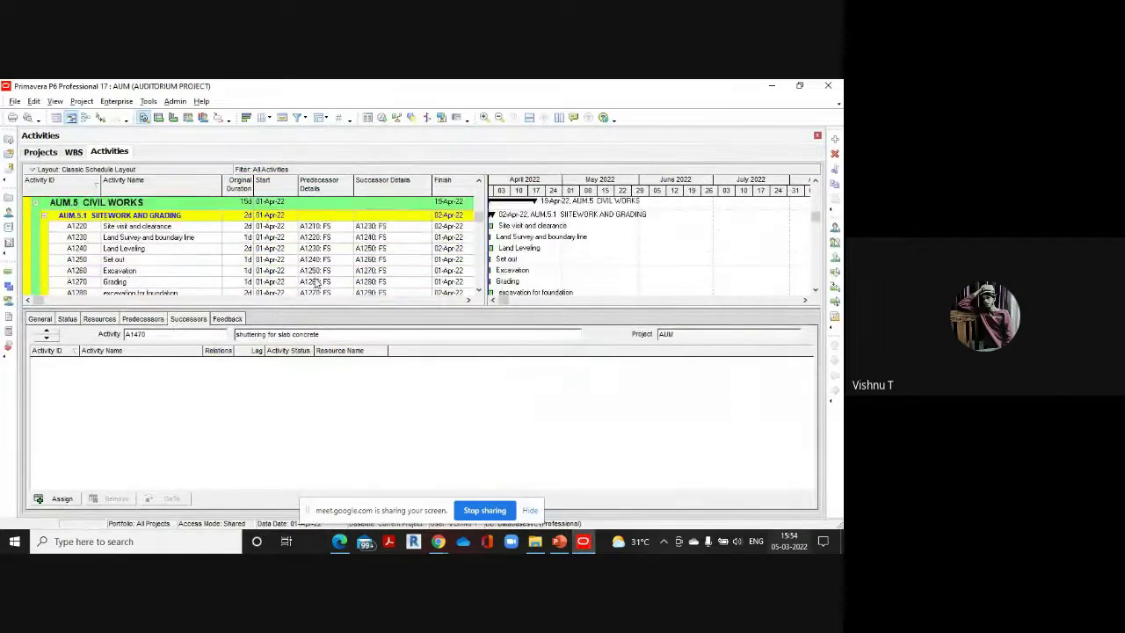
scroll(316, 282, up, 3)
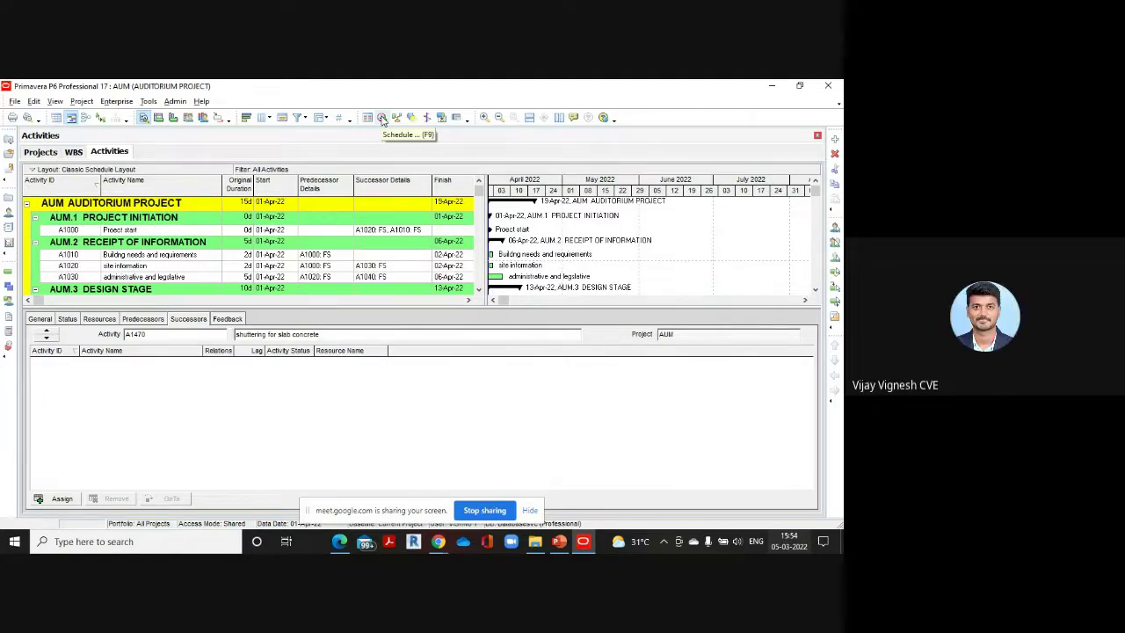
Run Schedule (F9) so the 105-day project ends 08-Aug-22, and widen the table to reveal Total Float
click(382, 118)
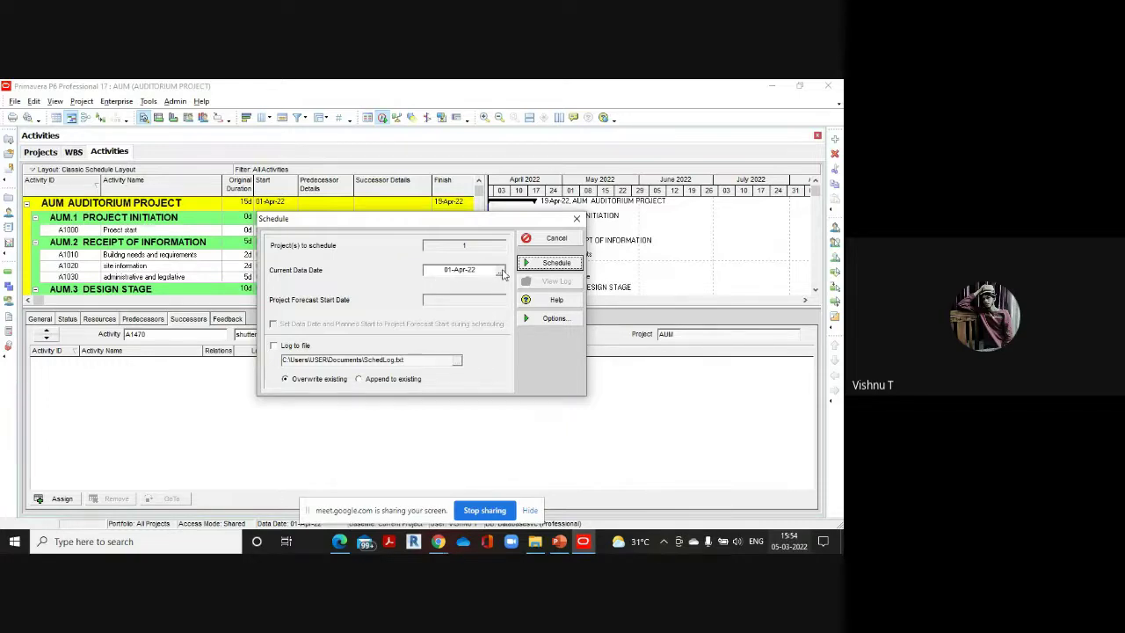
click(550, 263)
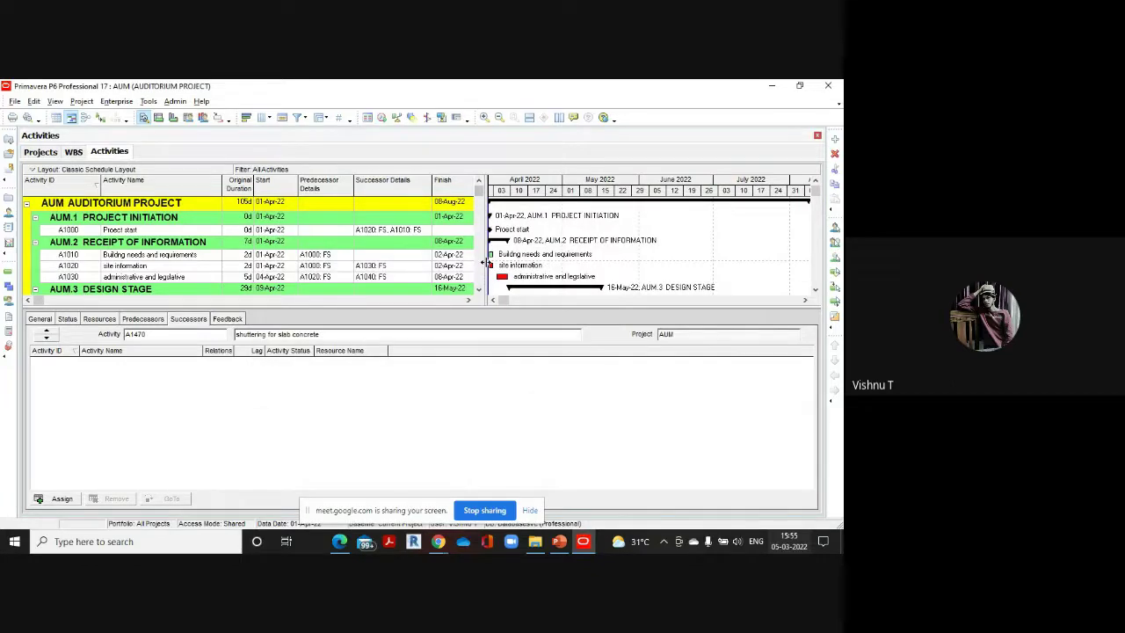
drag(484, 262, 564, 276)
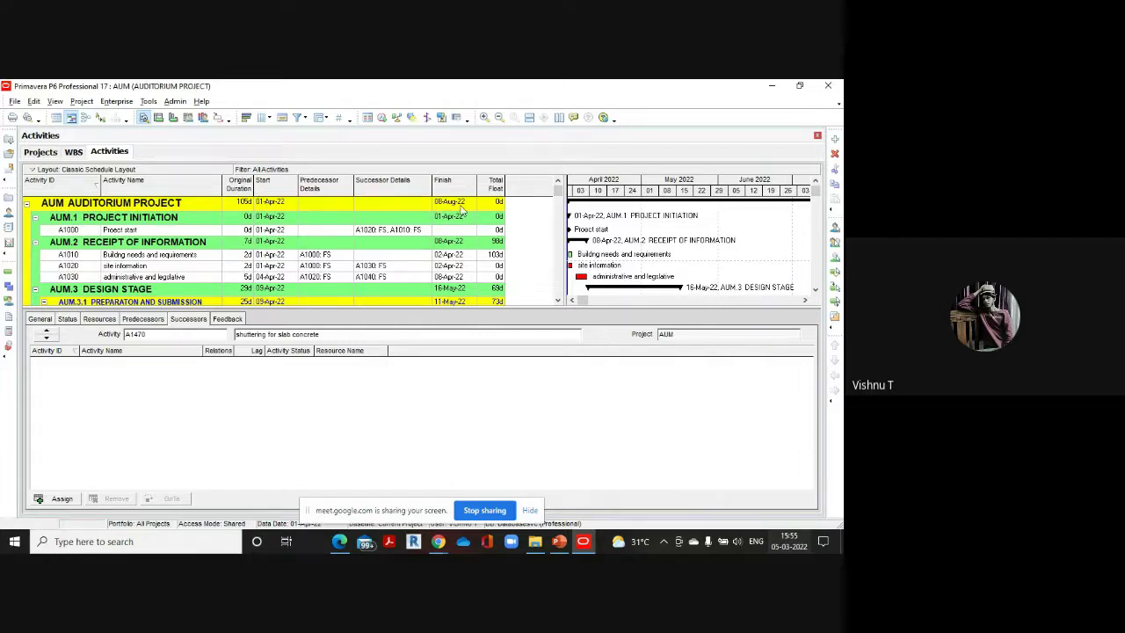
click(116, 101)
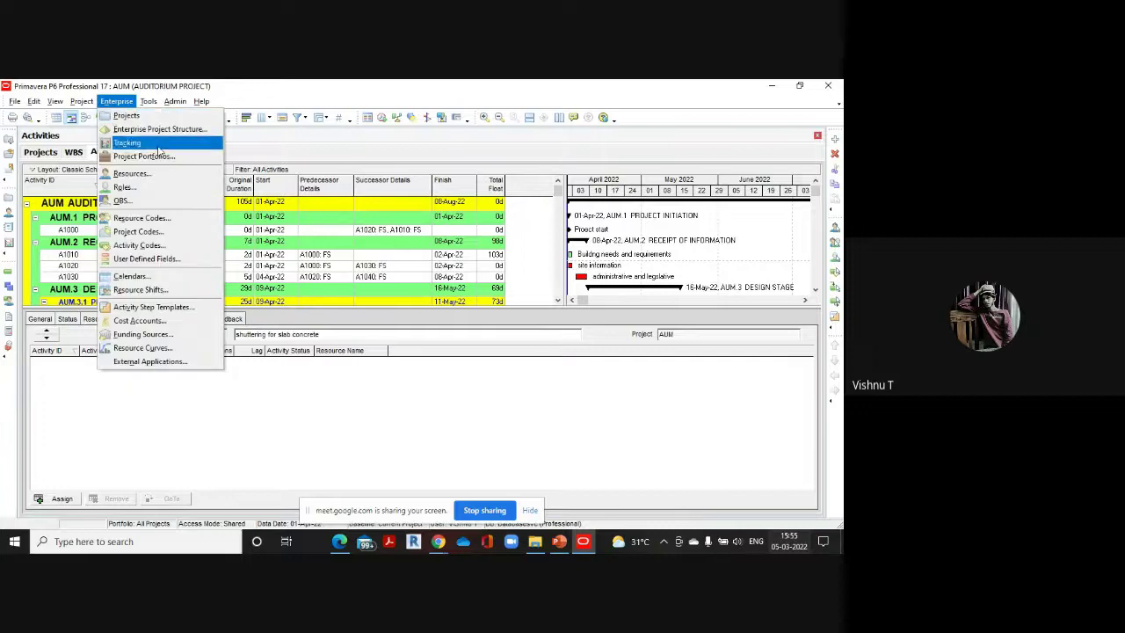
click(177, 274)
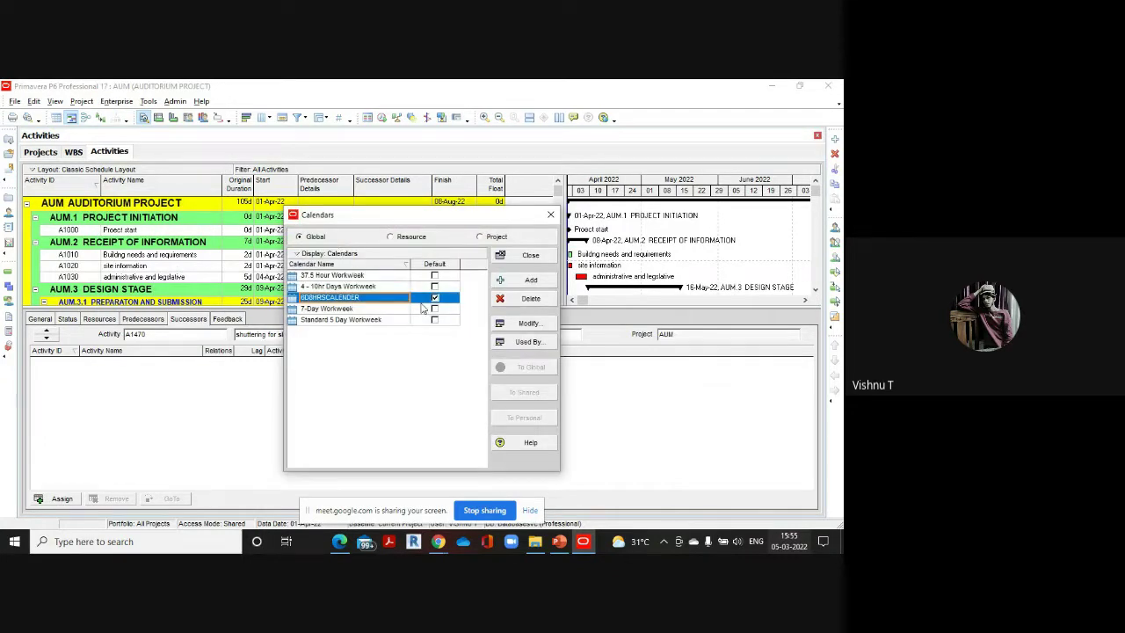
click(530, 255)
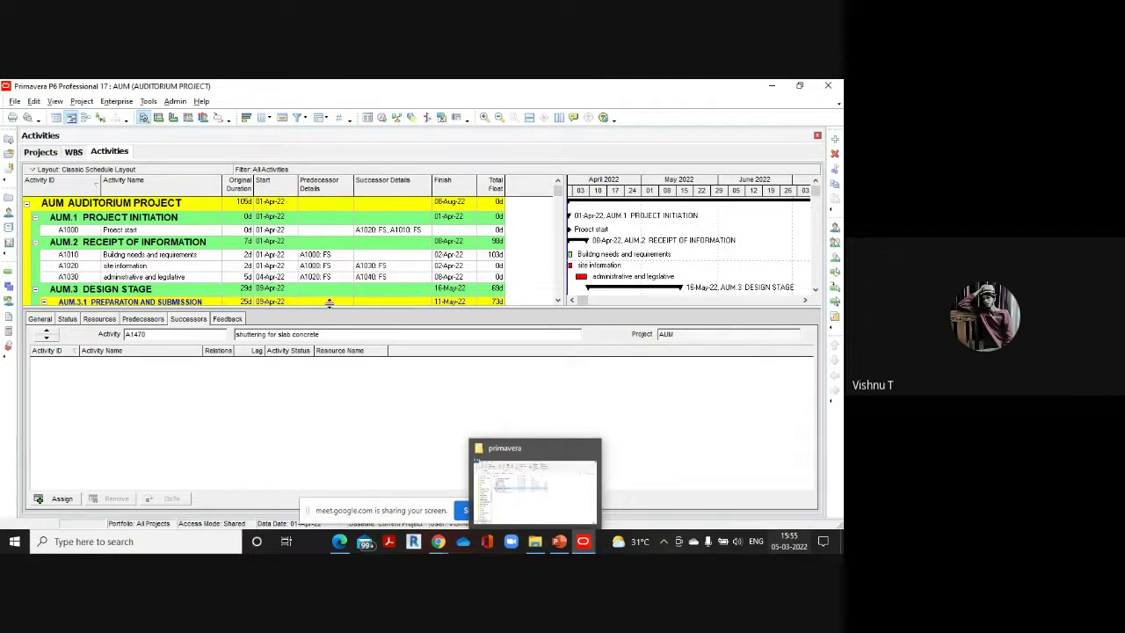
scroll(351, 264, down, 3)
scroll(360, 259, up, 3)
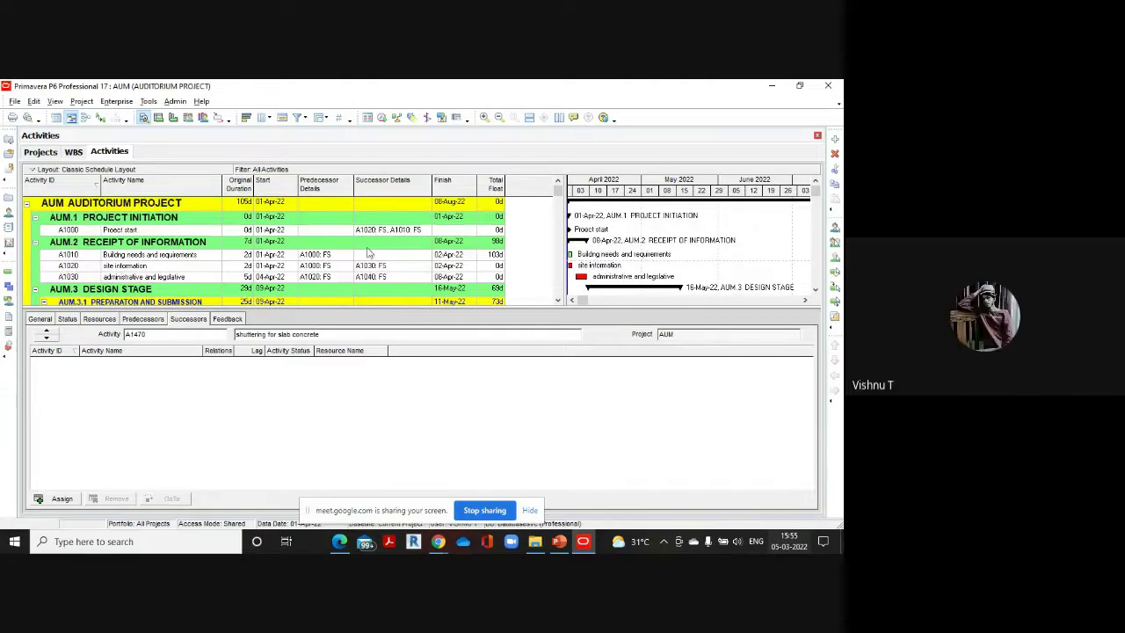
Scroll through the scheduled auditorium activities, then stop sharing the screen in Google Meet
scroll(369, 253, down, 3)
scroll(377, 259, up, 3)
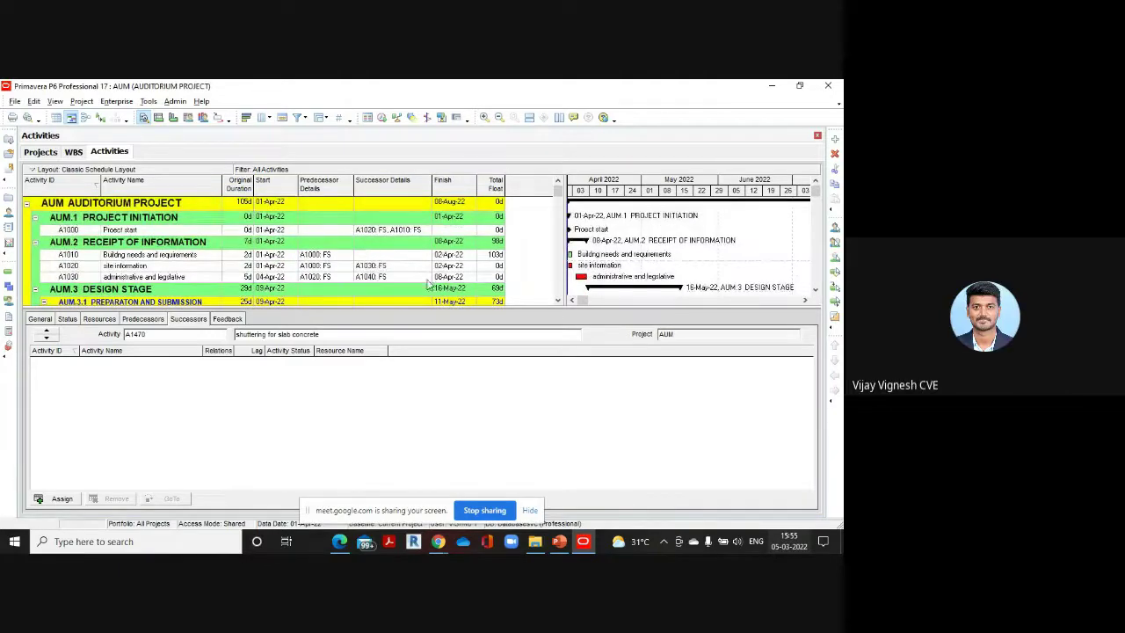
scroll(429, 280, down, 1)
scroll(428, 277, up, 1)
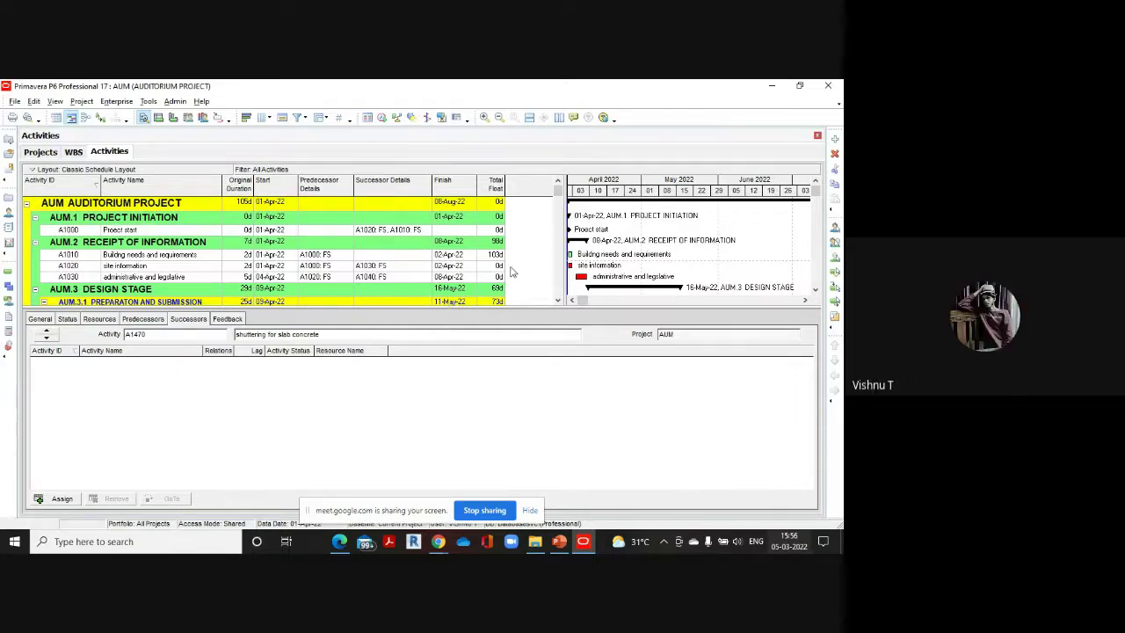
scroll(368, 272, down, 1)
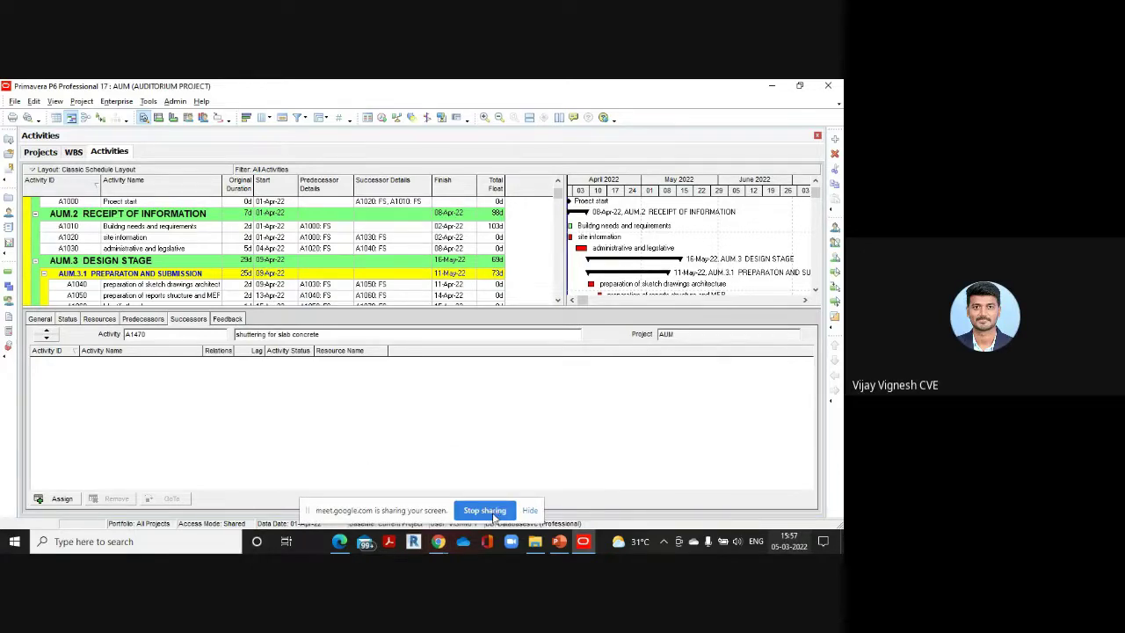
click(493, 513)
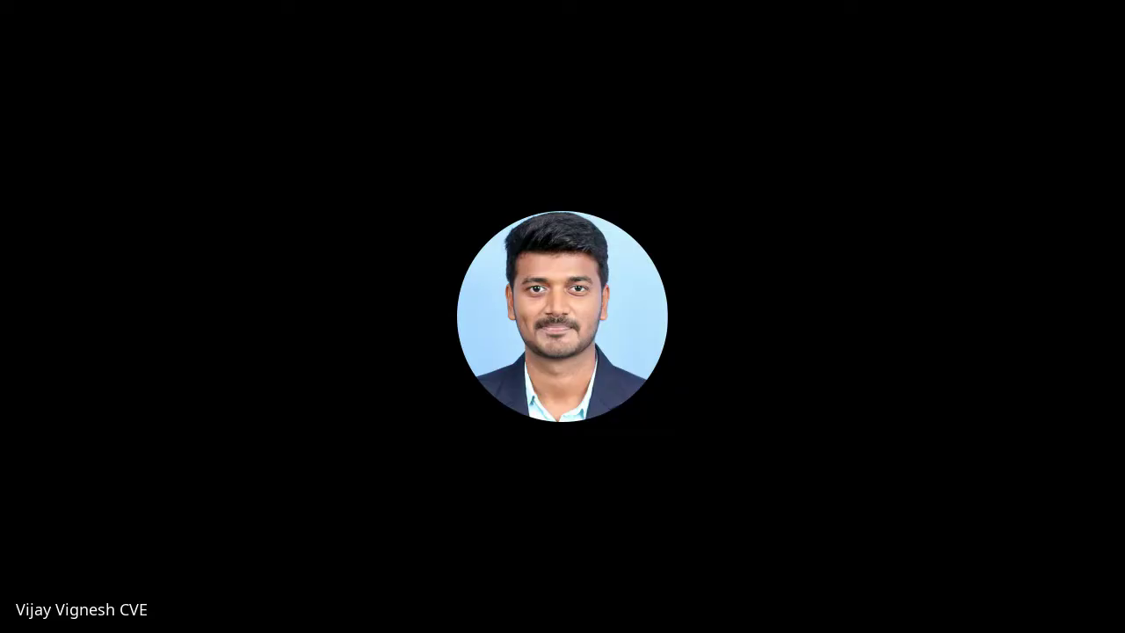